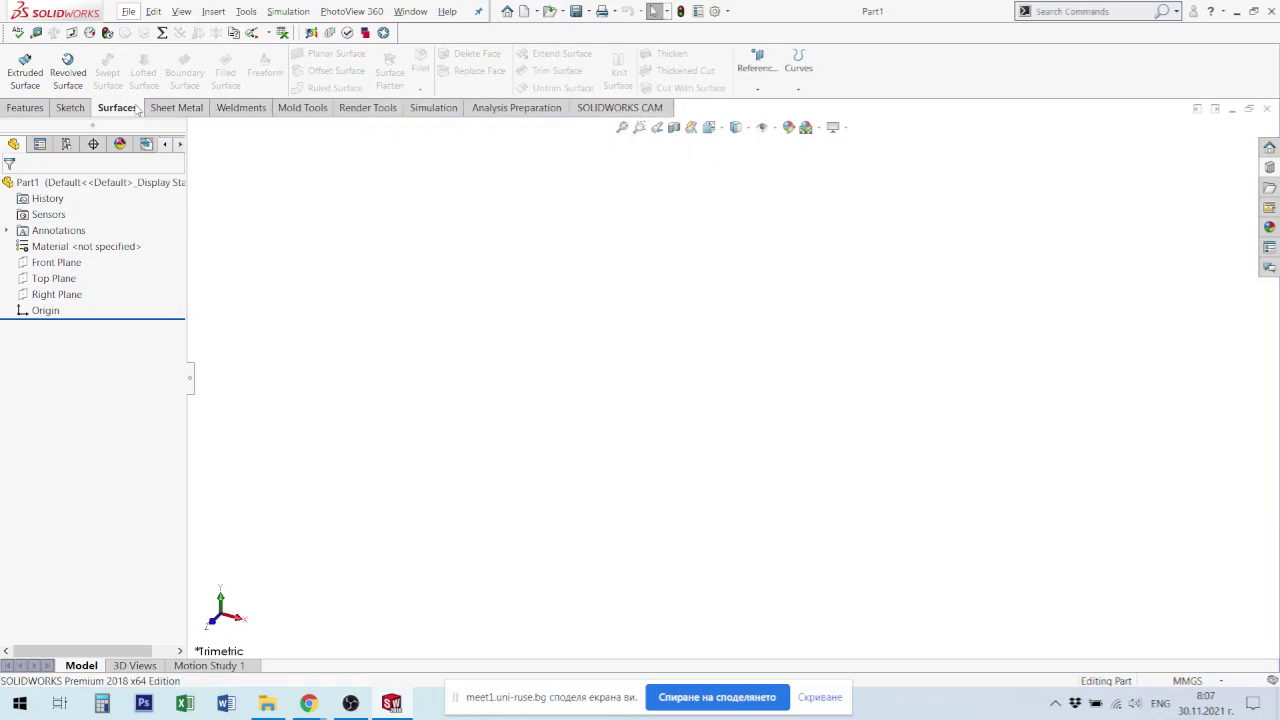
# Step: Start a new sketch on the Top Plane
pyautogui.rightClick(522, 116)
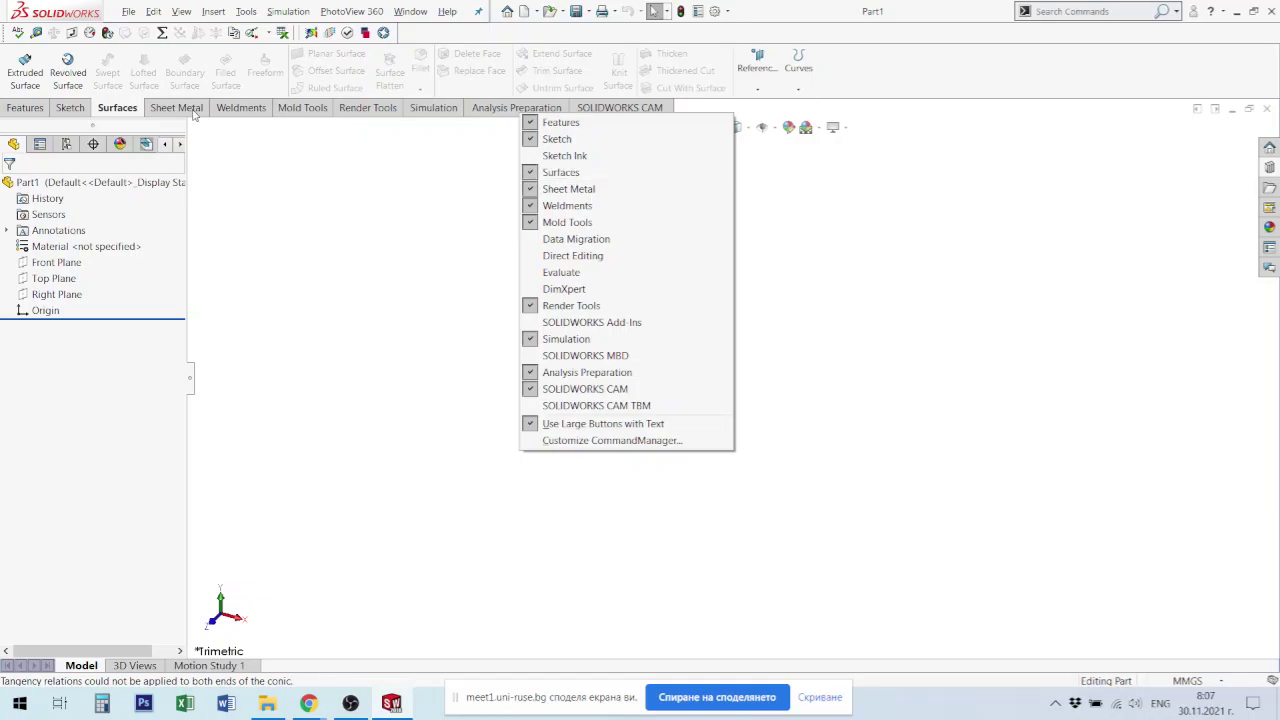
pyautogui.click(128, 110)
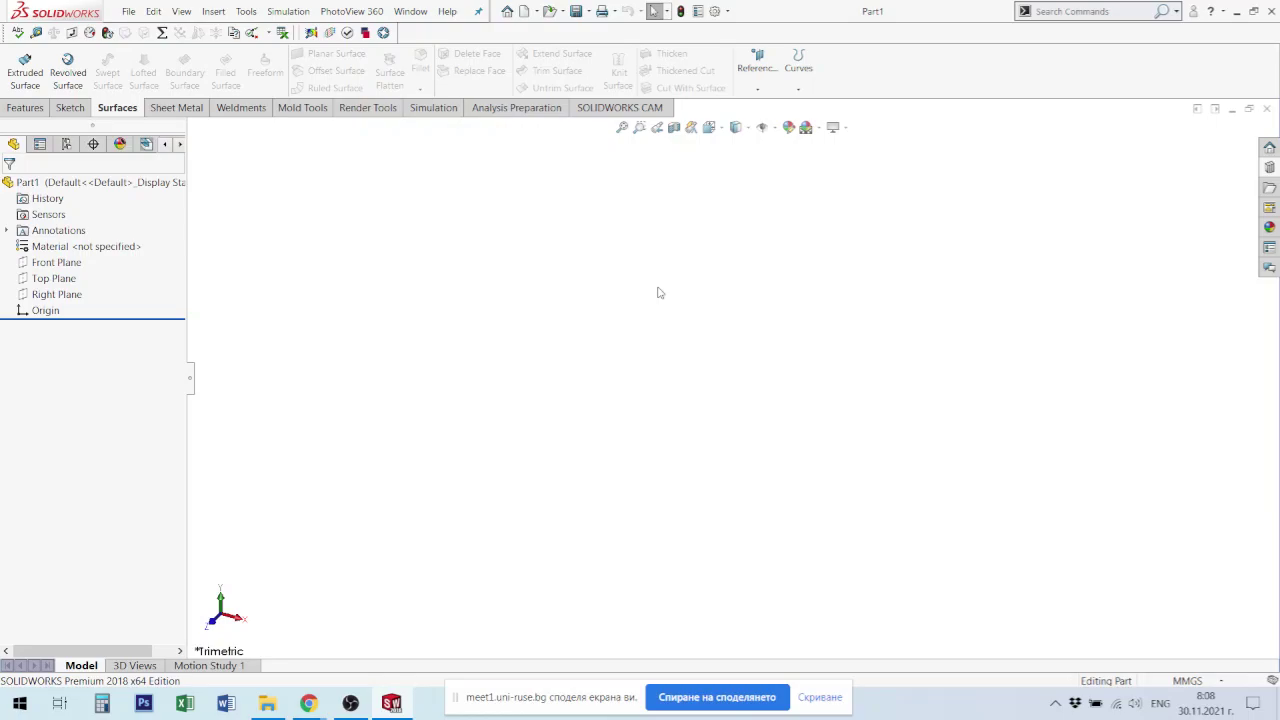
pyautogui.click(55, 278)
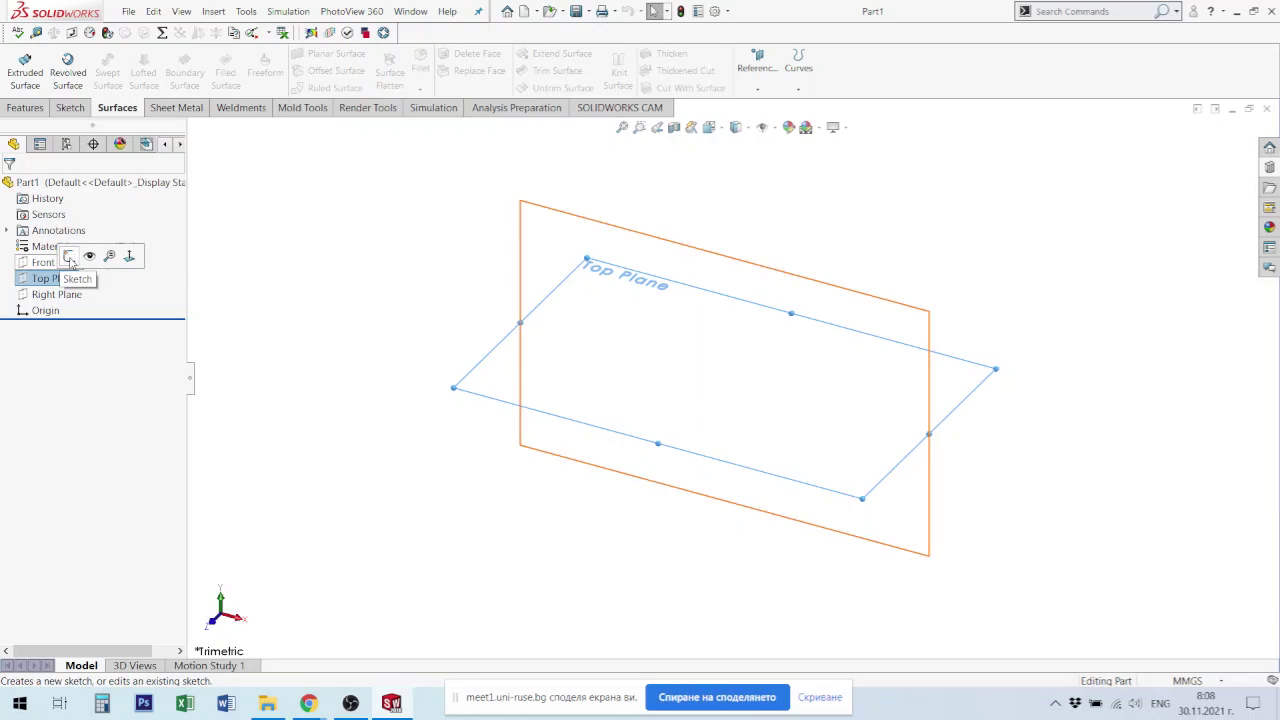
pyautogui.click(70, 258)
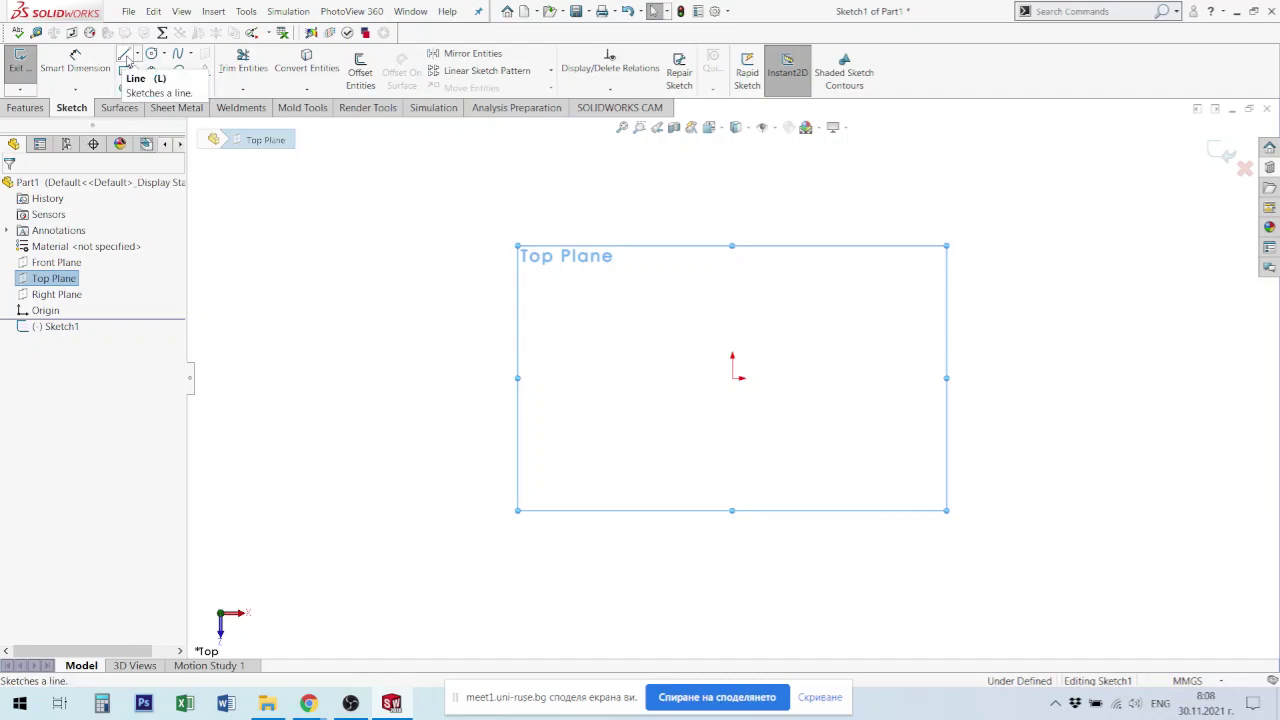
# Step: Draw a closed three-line triangle with its bottom-left corner at the origin
pyautogui.click(127, 60)
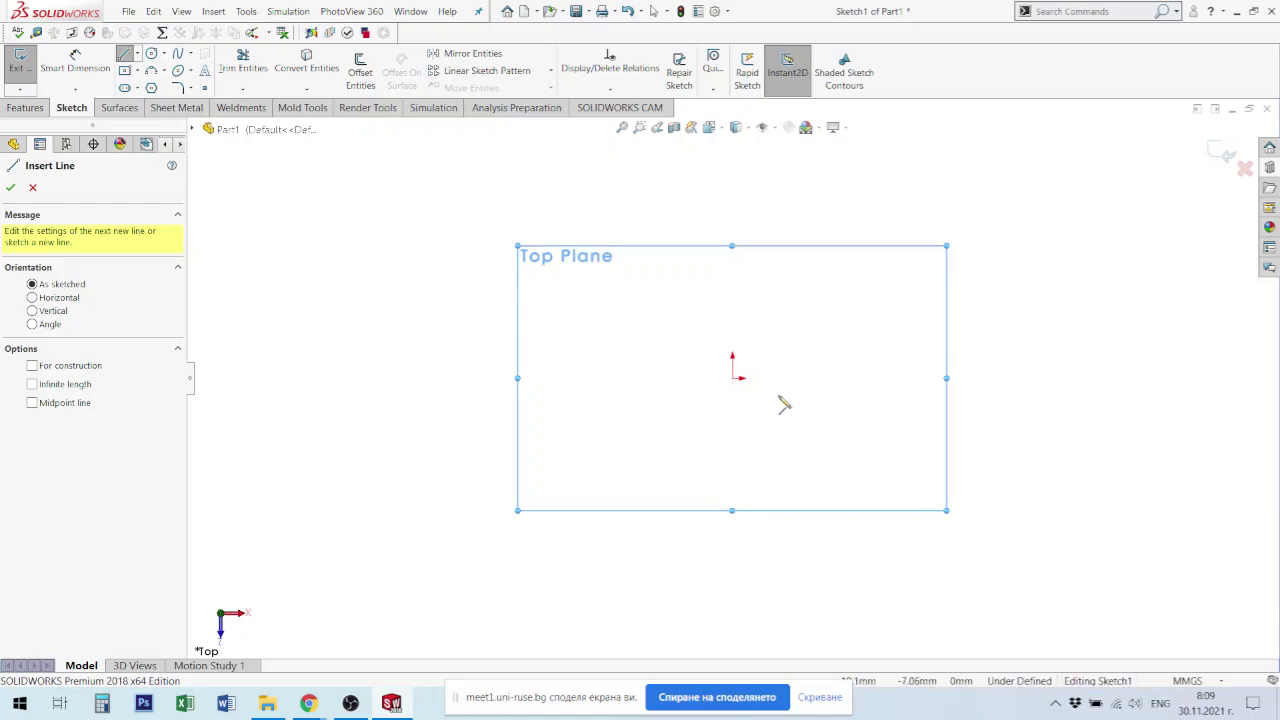
pyautogui.click(696, 380)
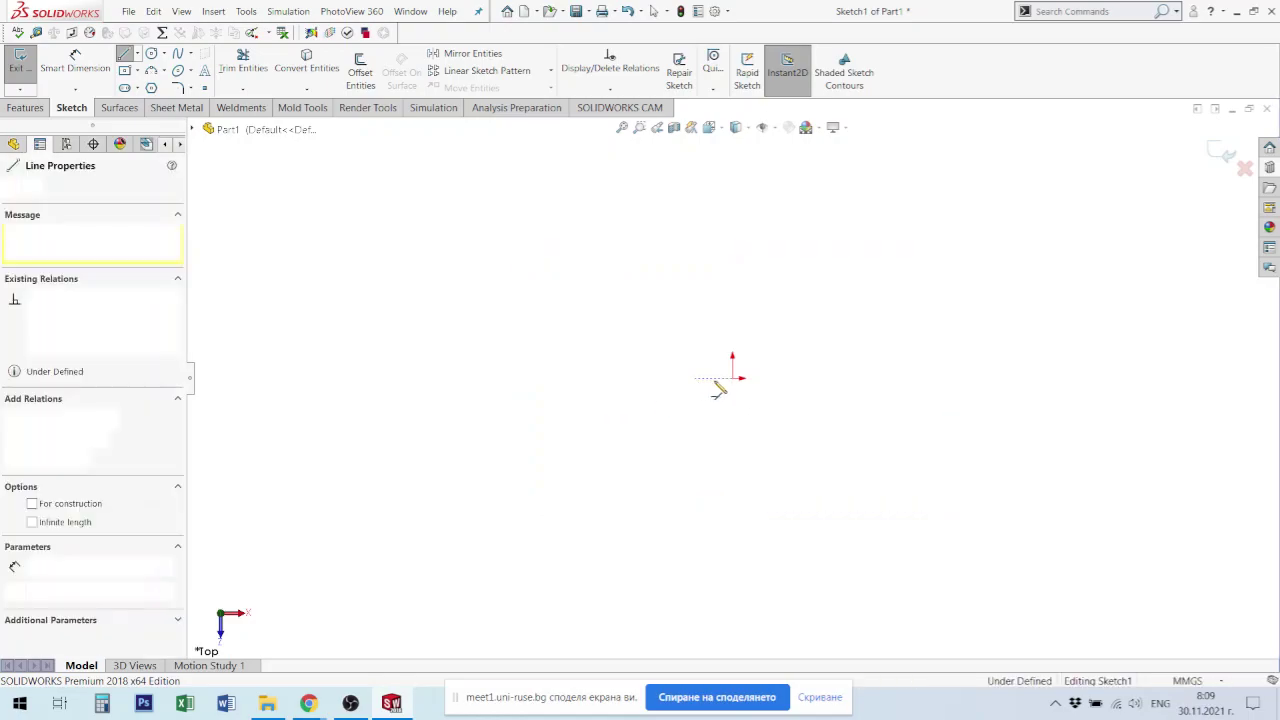
pyautogui.click(900, 378)
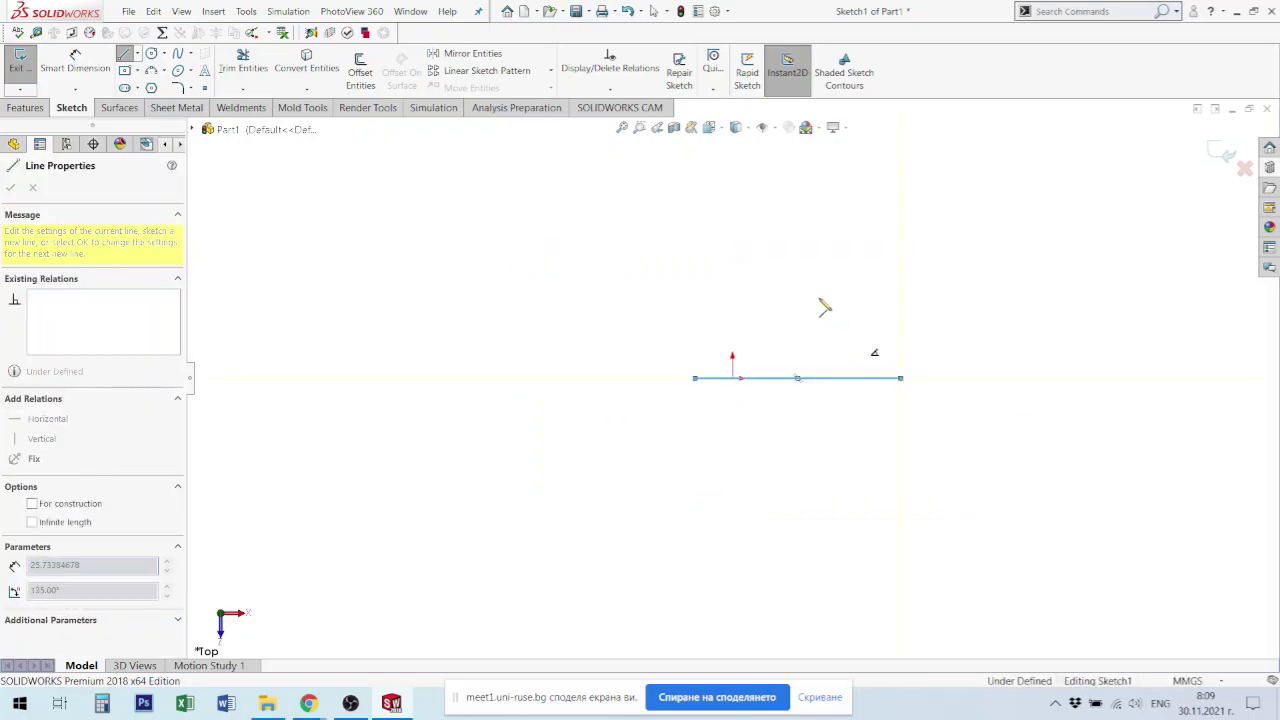
pyautogui.click(756, 242)
pyautogui.click(696, 379)
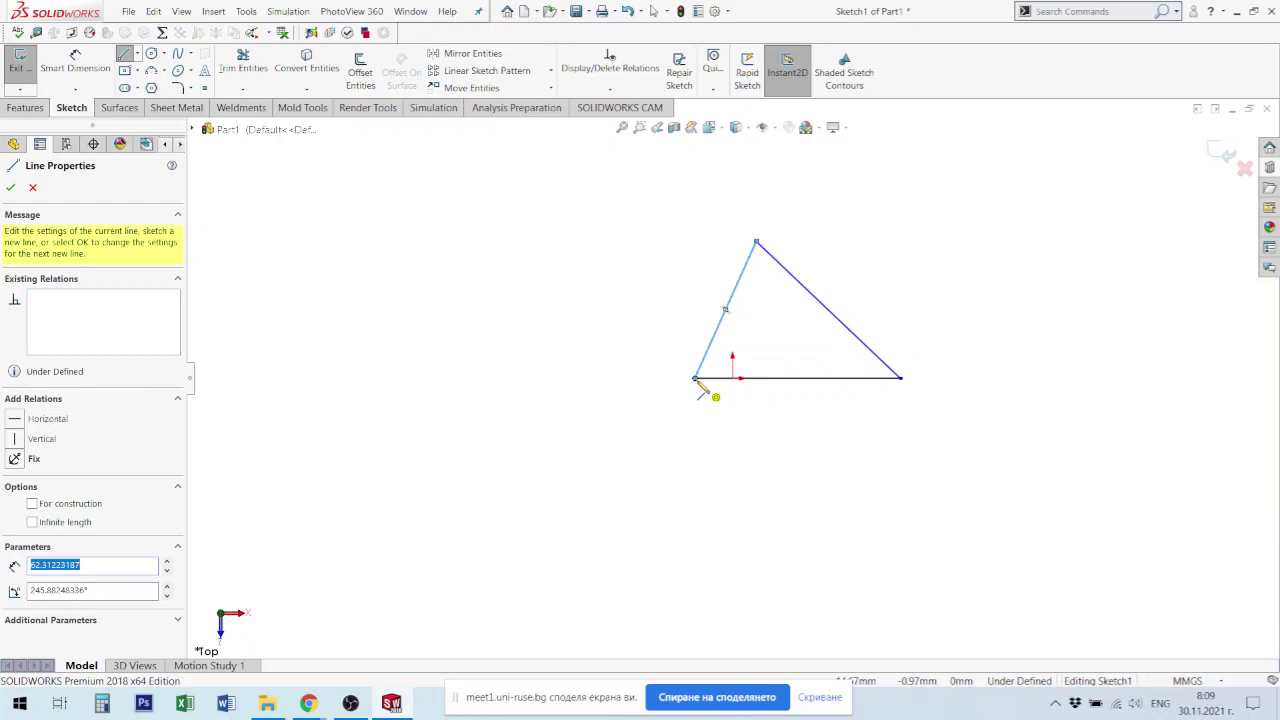
pyautogui.press('Escape')
pyautogui.press('Escape')
# Step: Dimension the triangle 30 mm high with a 40 mm base
pyautogui.press('d')
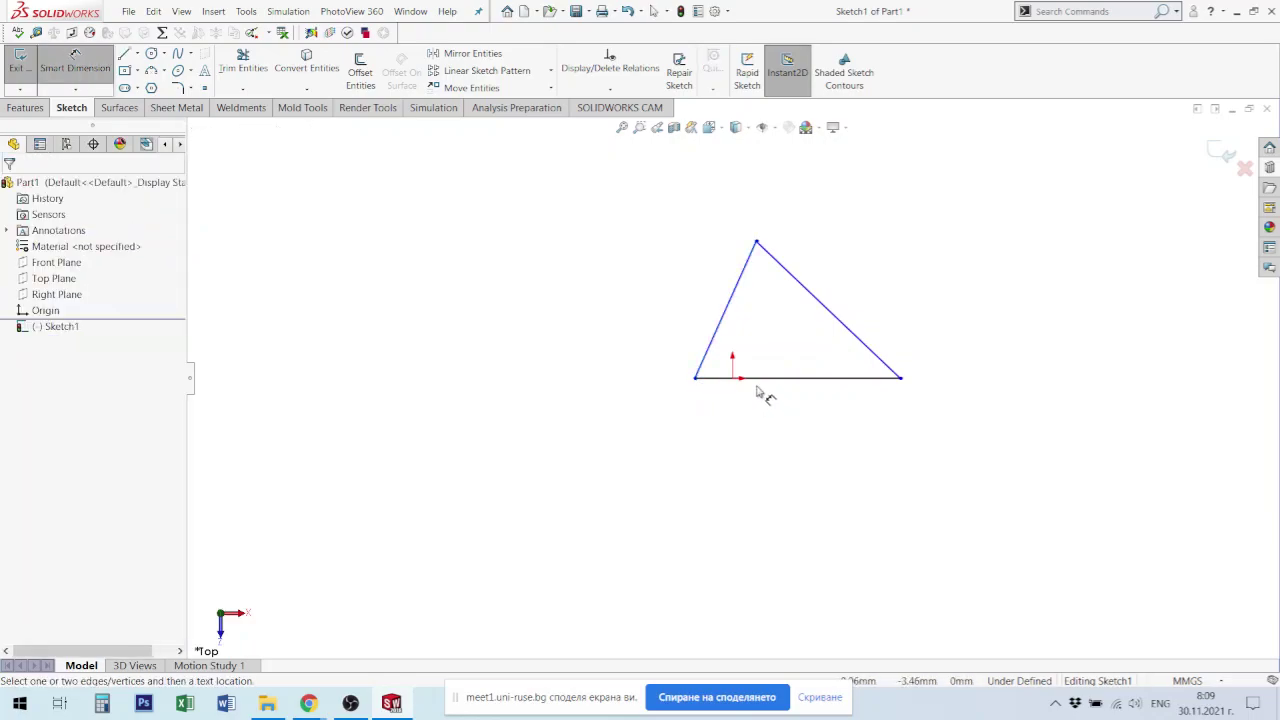
pyautogui.click(763, 388)
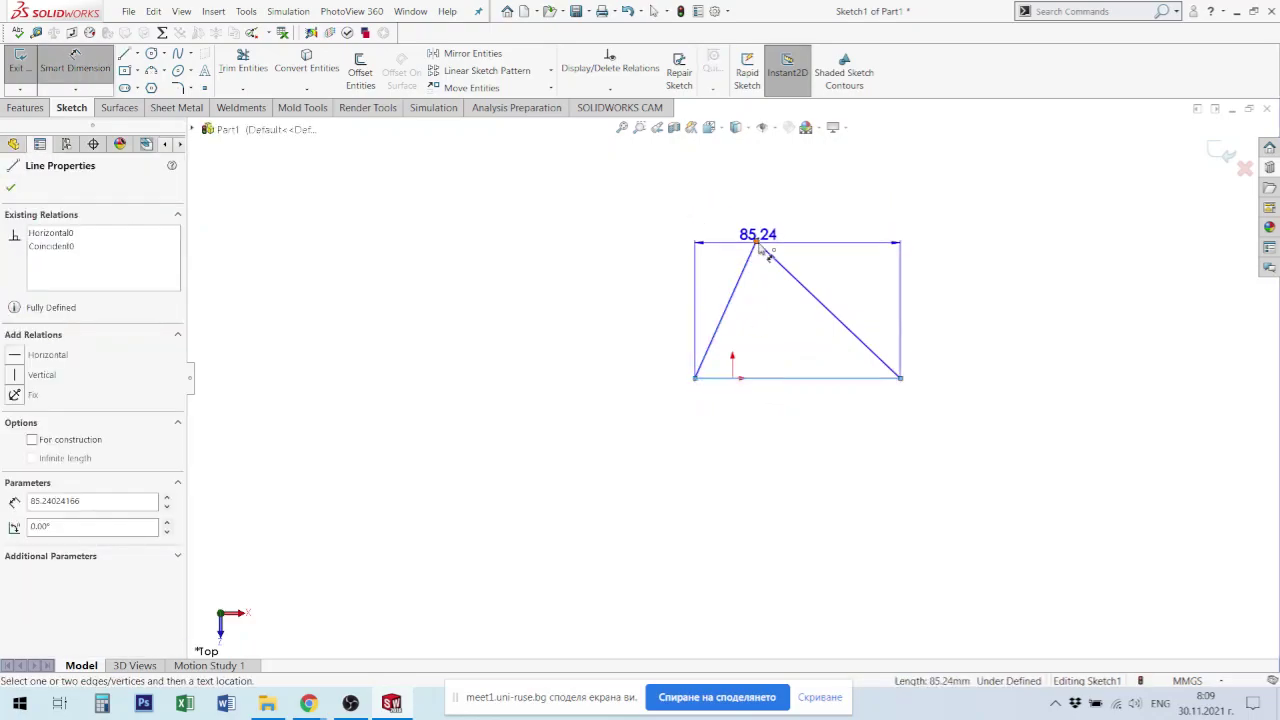
pyautogui.click(757, 244)
pyautogui.click(553, 325)
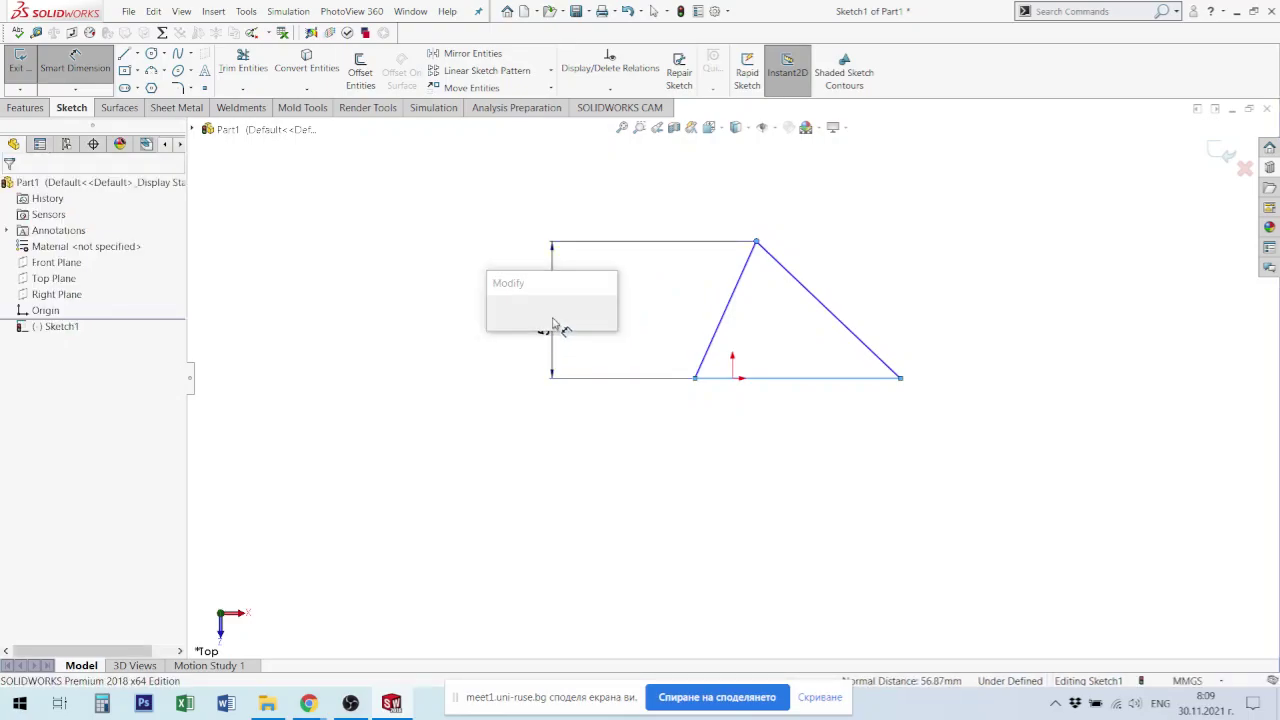
pyautogui.write('30')
pyautogui.press('Return')
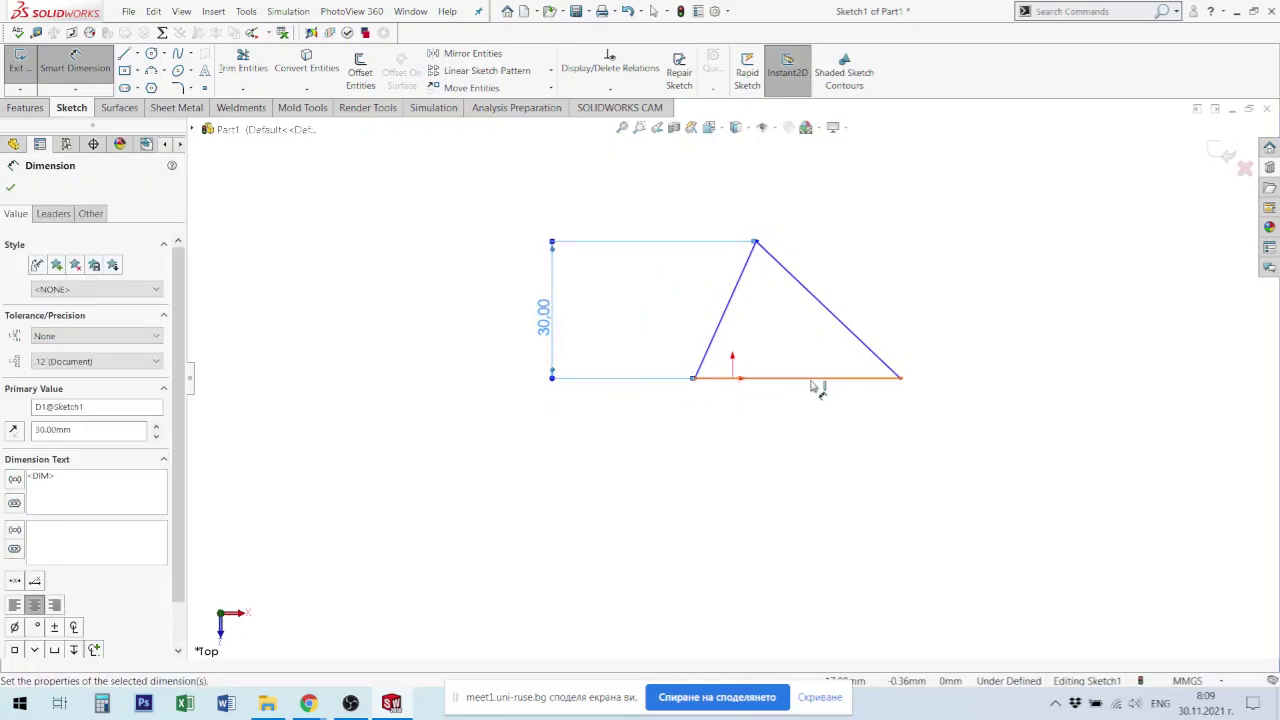
pyautogui.click(813, 387)
pyautogui.click(775, 465)
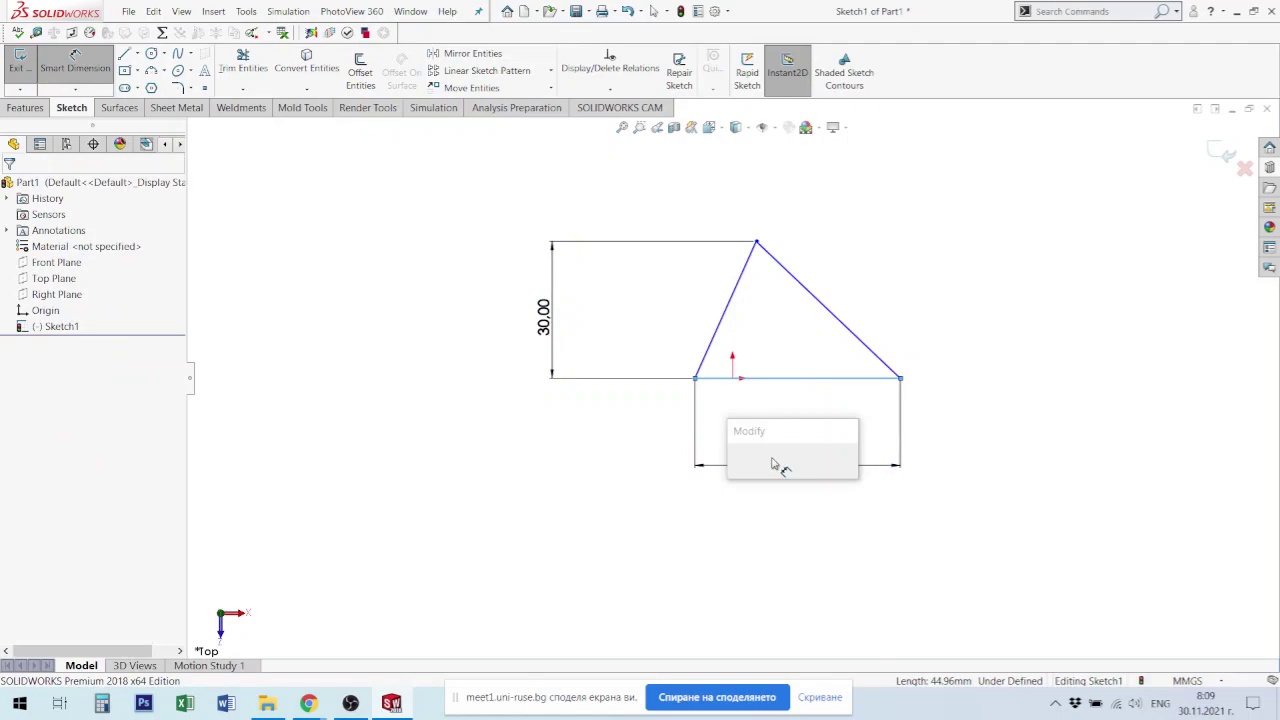
pyautogui.write('40')
pyautogui.press('Return')
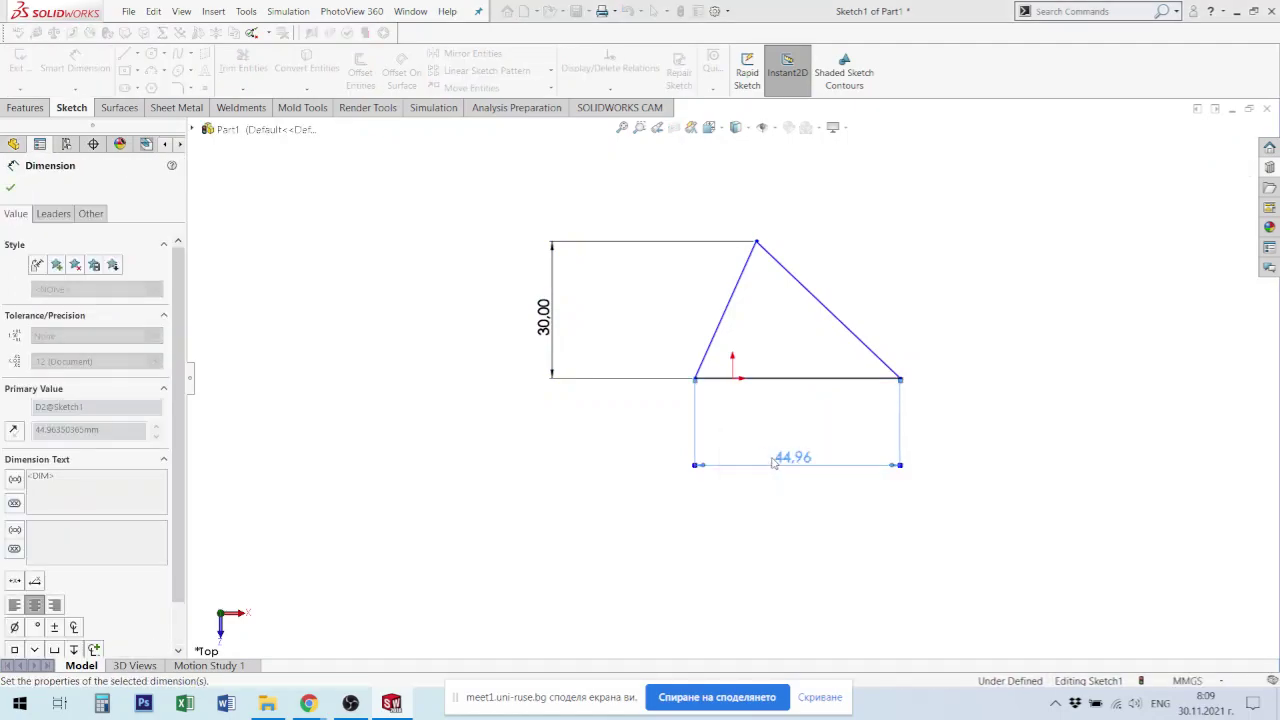
# Step: Discard a stray apex dimension and add a Vertical relation between apex and origin
pyautogui.click(733, 378)
pyautogui.click(755, 242)
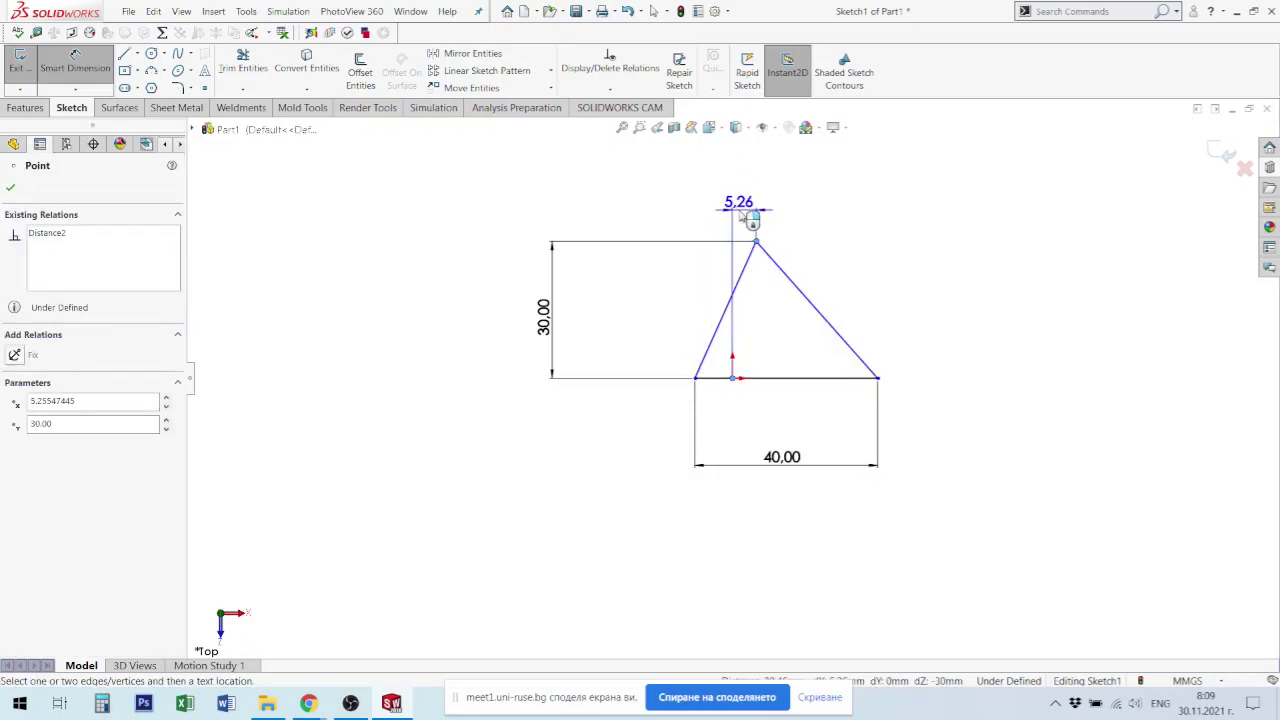
pyautogui.scroll(2, 740, 225)
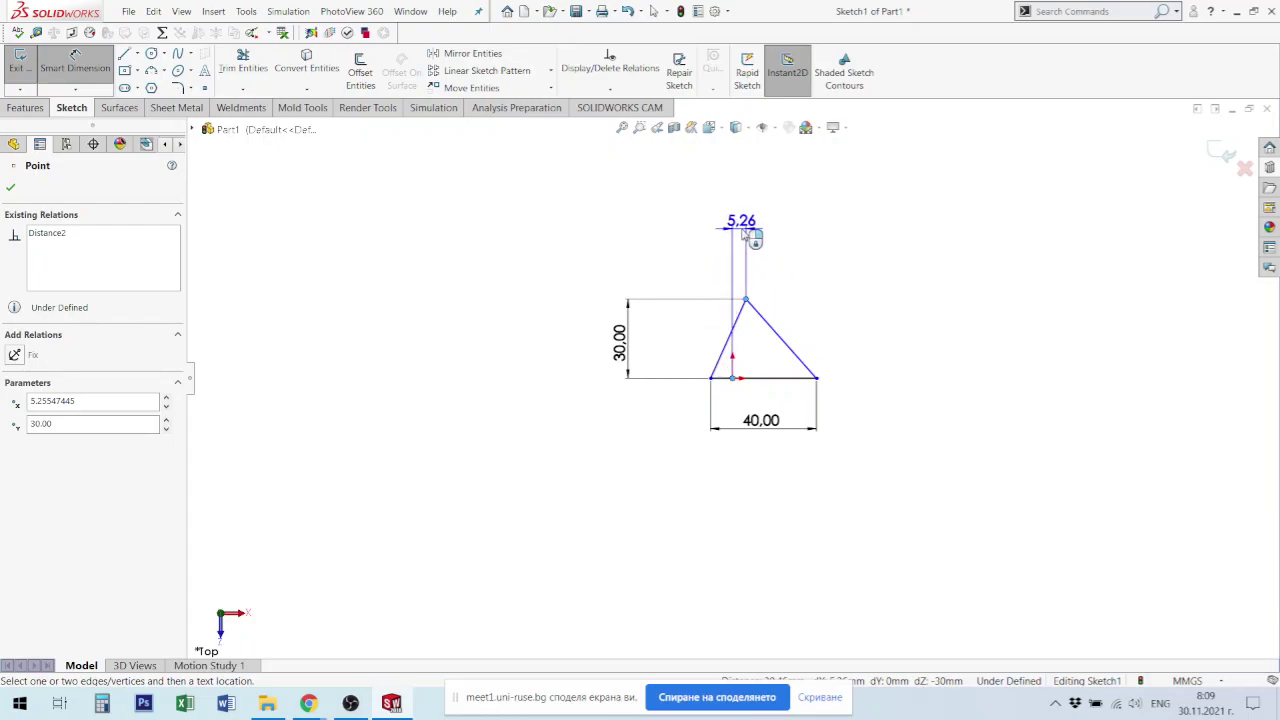
pyautogui.press('Escape')
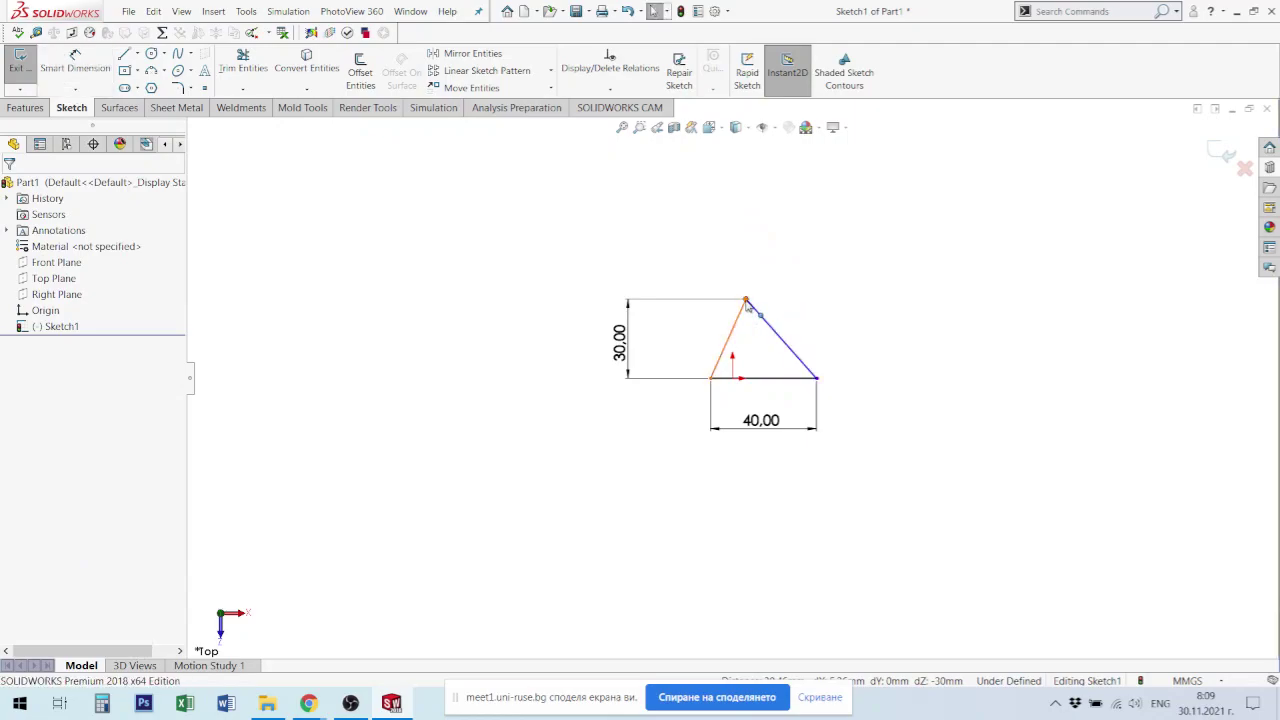
pyautogui.click(746, 301)
pyautogui.keyDown('ctrl'); pyautogui.click(734, 380); pyautogui.keyUp('ctrl')
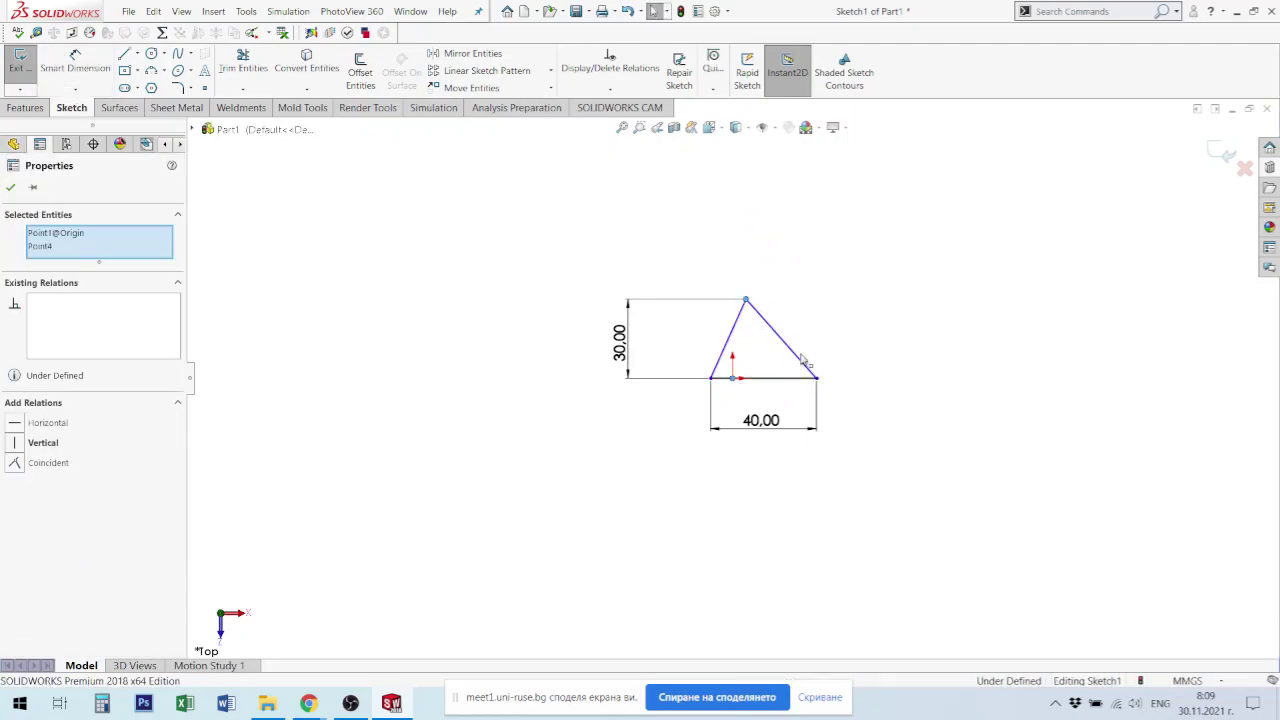
pyautogui.click(794, 320)
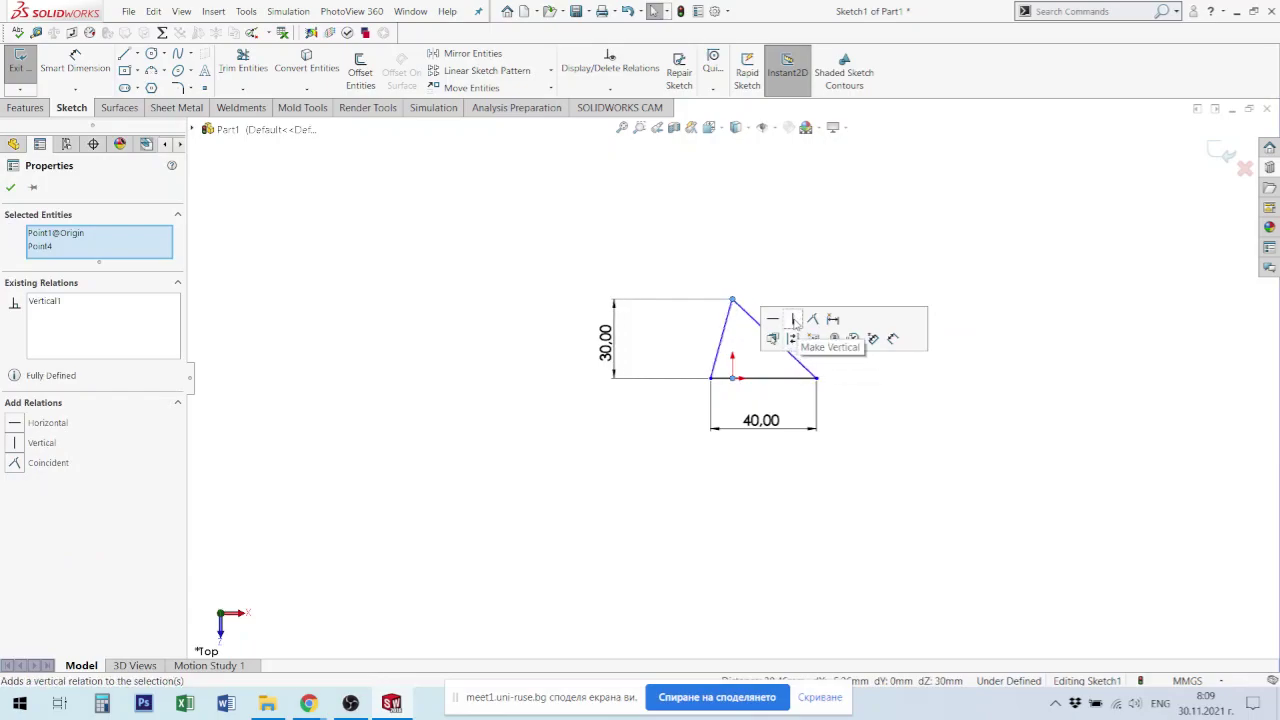
pyautogui.click(720, 229)
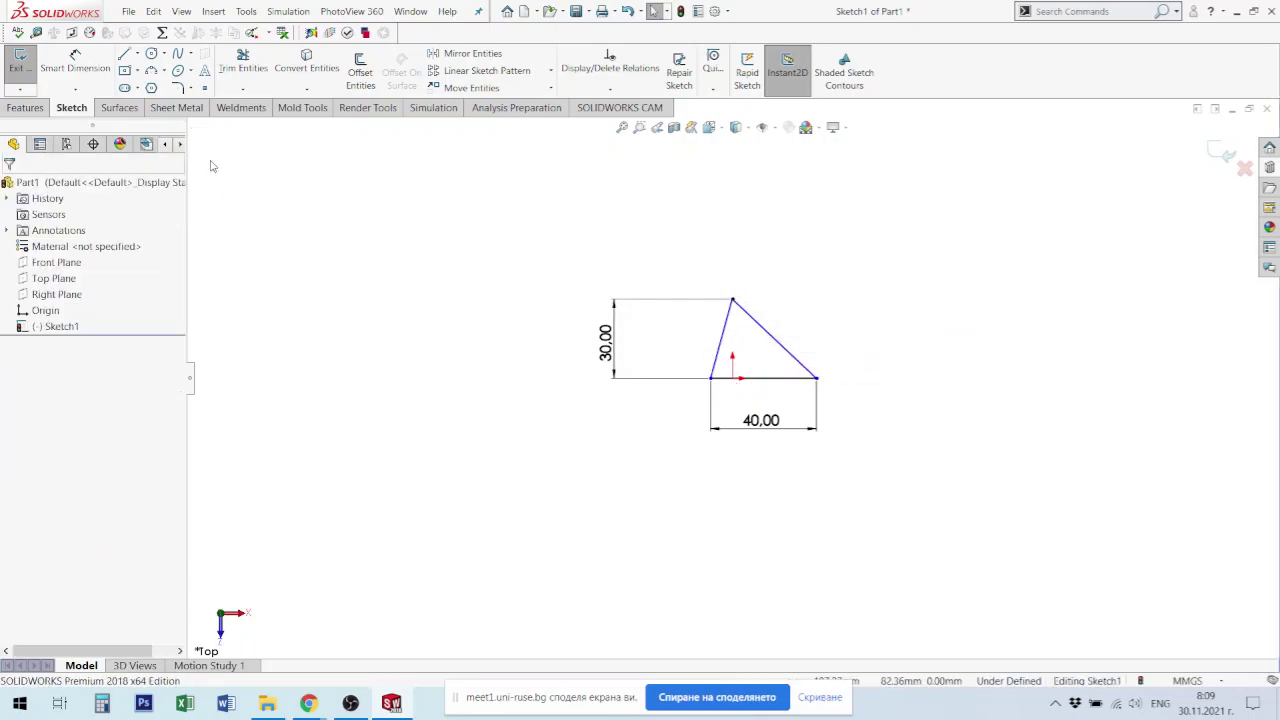
# Step: Dimension the apex 12 mm horizontally from the bottom-left corner
pyautogui.click(75, 62)
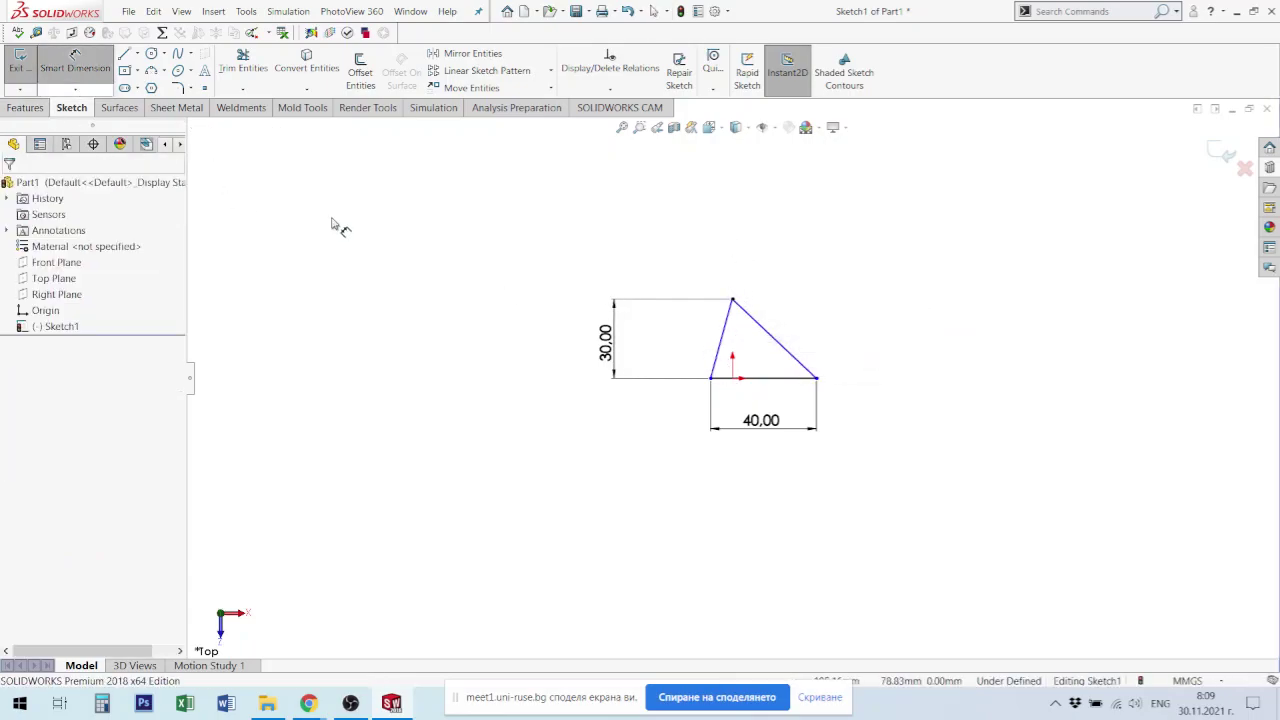
pyautogui.click(711, 379)
pyautogui.click(733, 300)
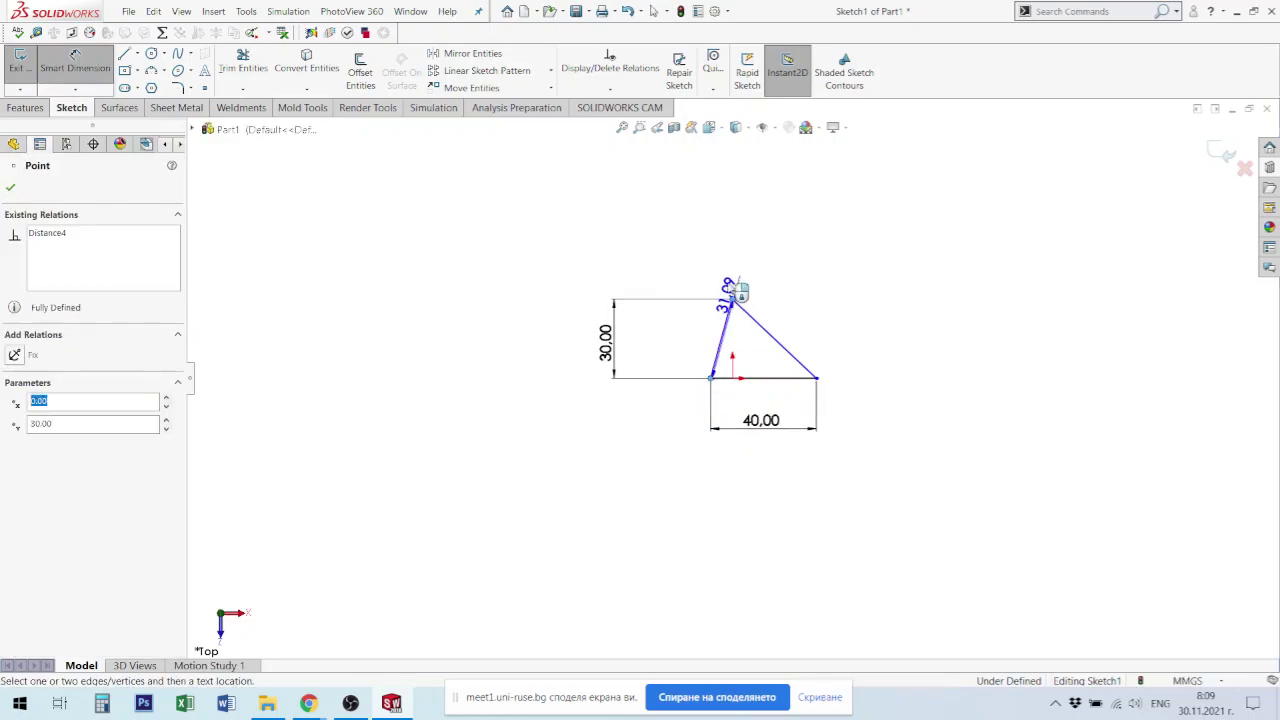
pyautogui.click(727, 243)
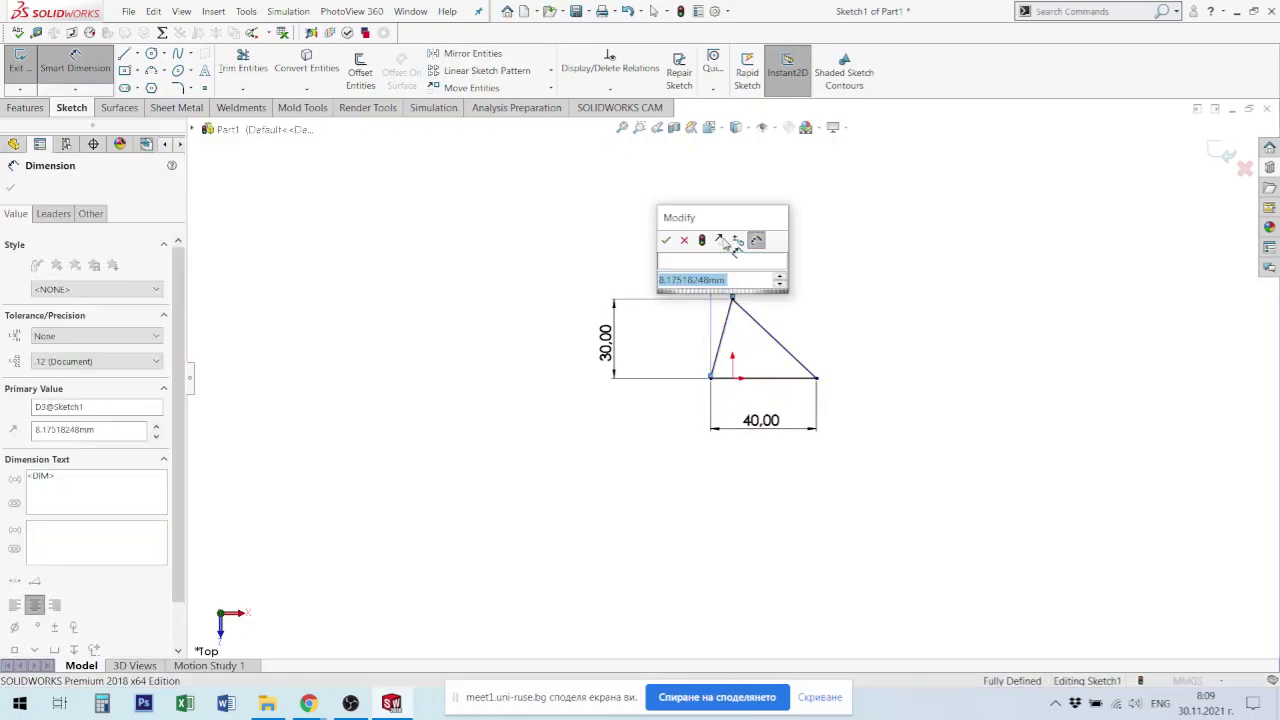
pyautogui.write('12')
pyautogui.press('Return')
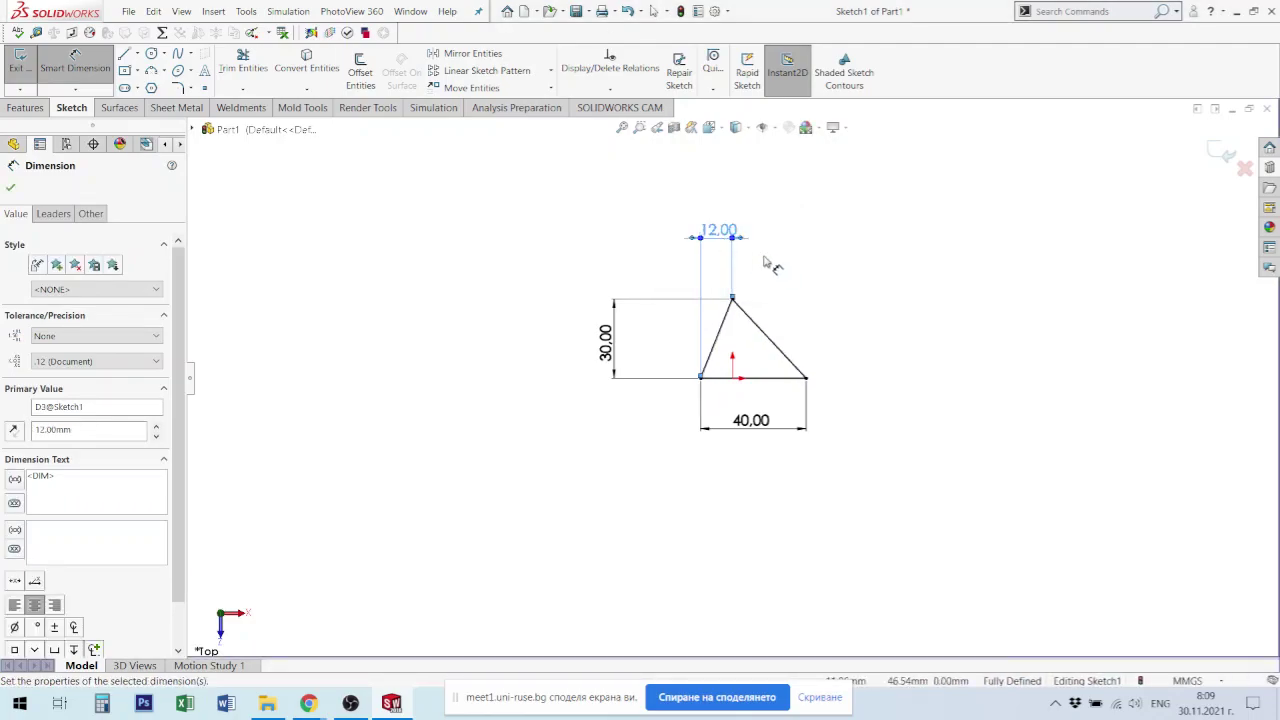
pyautogui.scroll(-2, 845, 340)
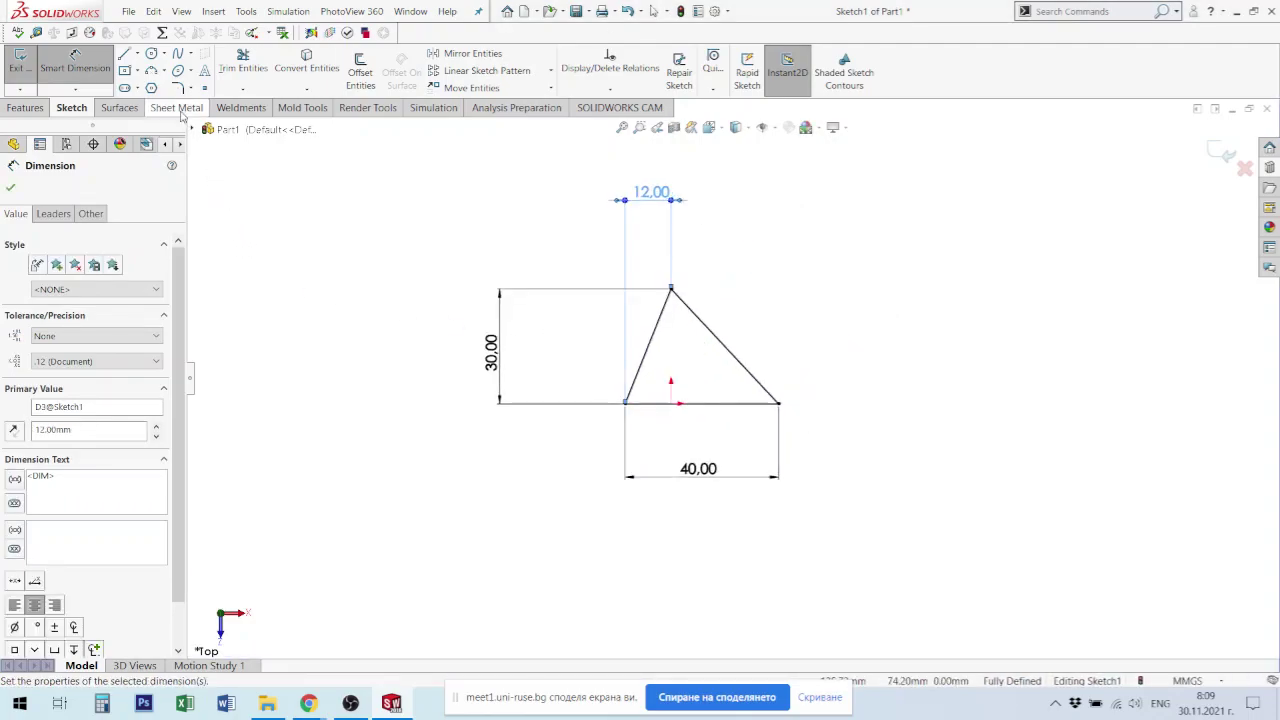
pyautogui.click(163, 71)
pyautogui.click(300, 197)
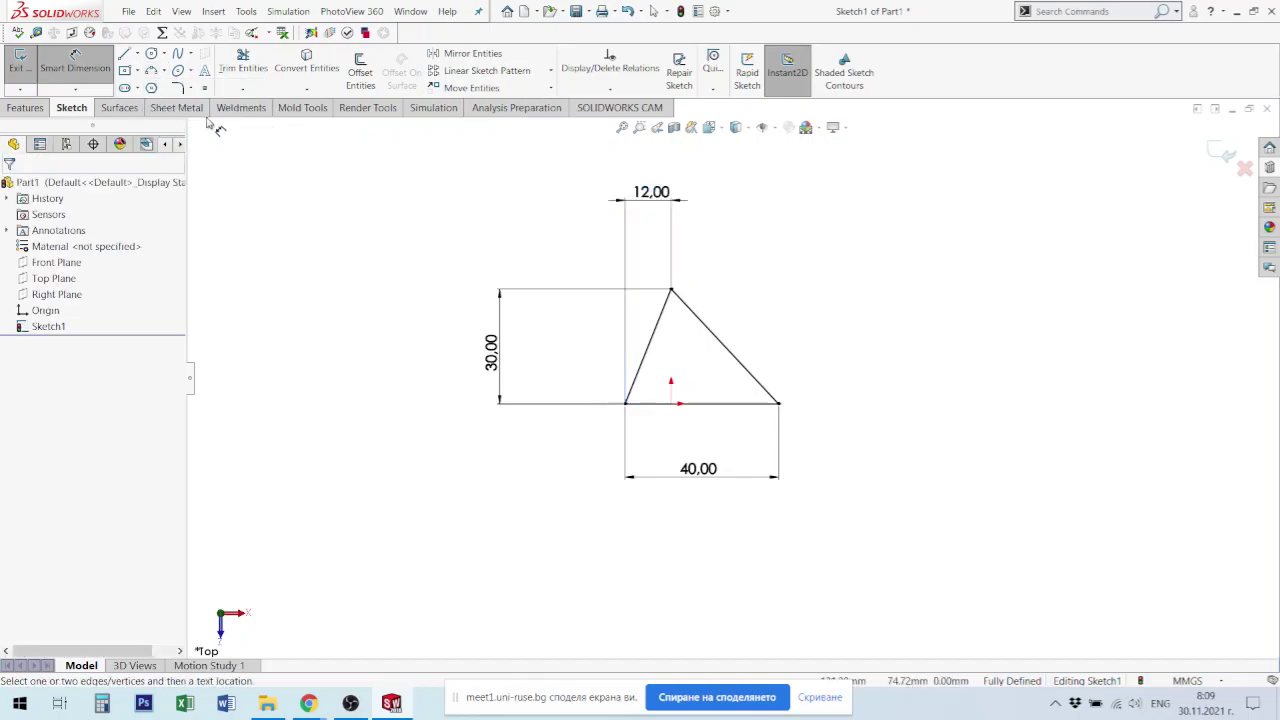
# Step: Fillet the triangle's three corners at 5 mm and exit the sketch
pyautogui.click(177, 88)
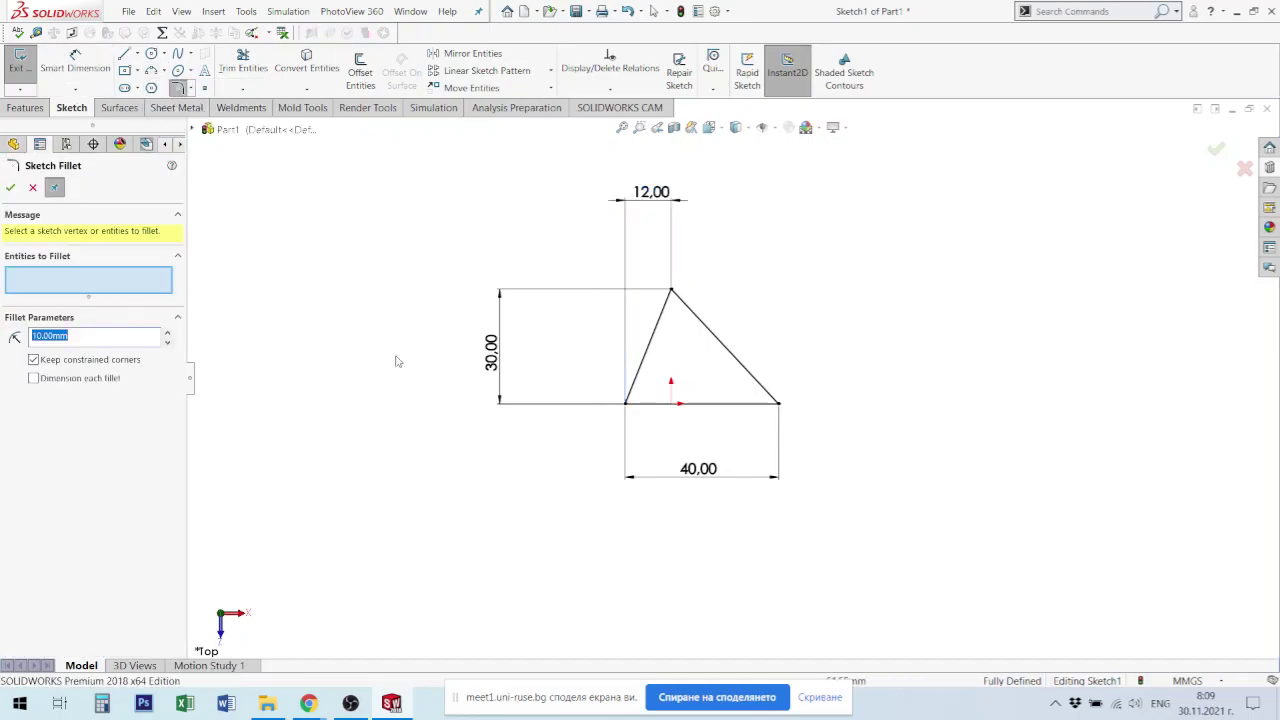
pyautogui.write('5')
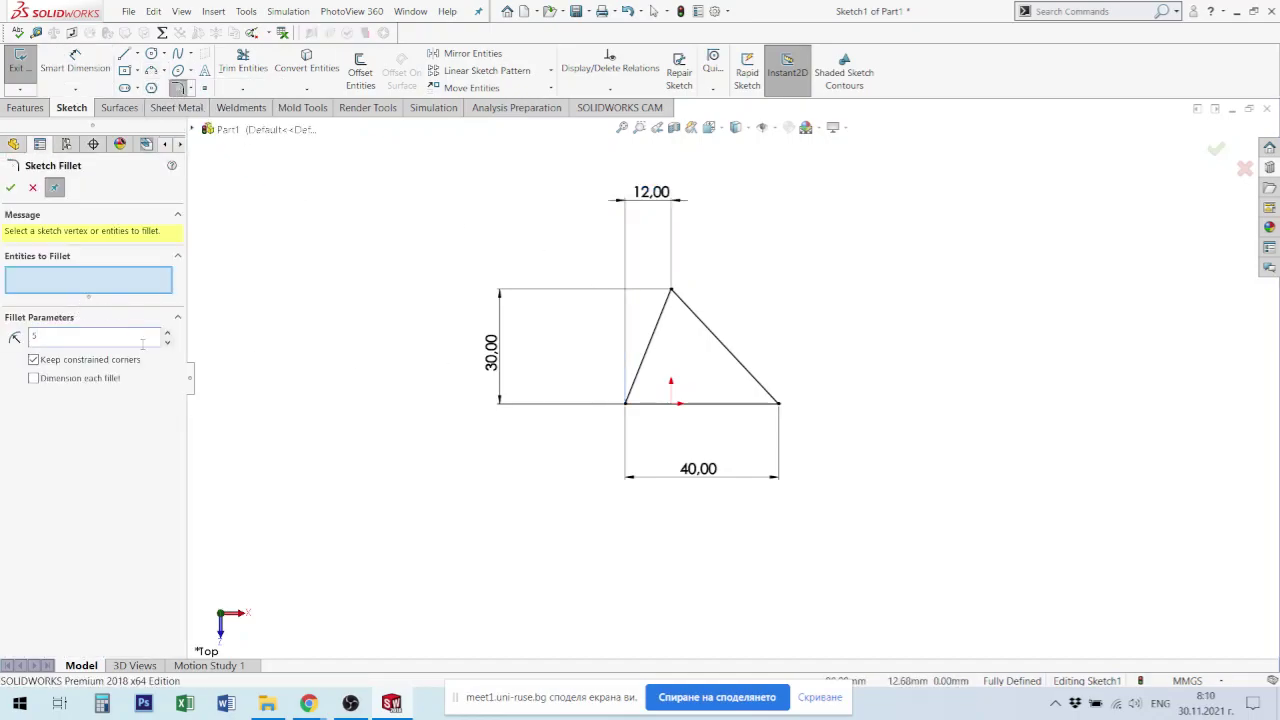
pyautogui.click(626, 404)
pyautogui.click(779, 404)
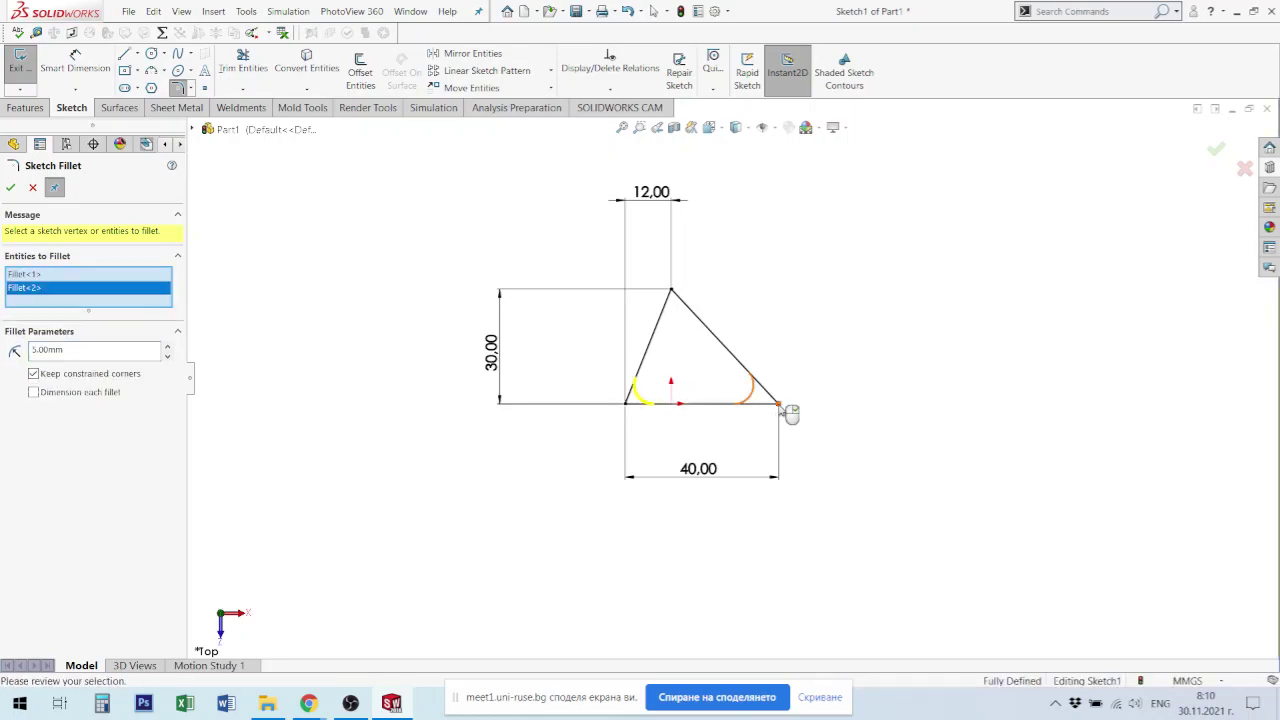
pyautogui.click(671, 291)
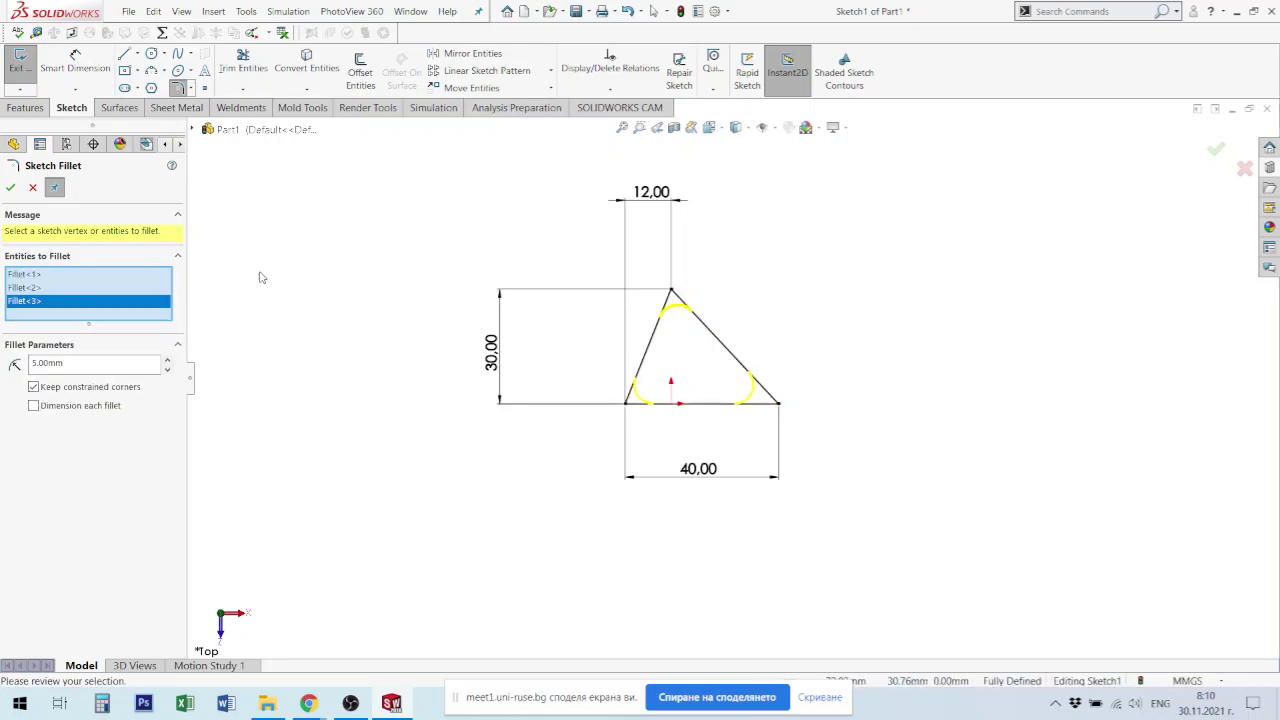
pyautogui.click(10, 188)
pyautogui.moveTo(870, 418)
pyautogui.mouseDown(button='middle')
pyautogui.moveTo(863, 331)
pyautogui.moveTo(929, 254)
pyautogui.moveTo(870, 260)
pyautogui.moveTo(851, 246)
pyautogui.moveTo(864, 258)
pyautogui.mouseUp(button='middle')
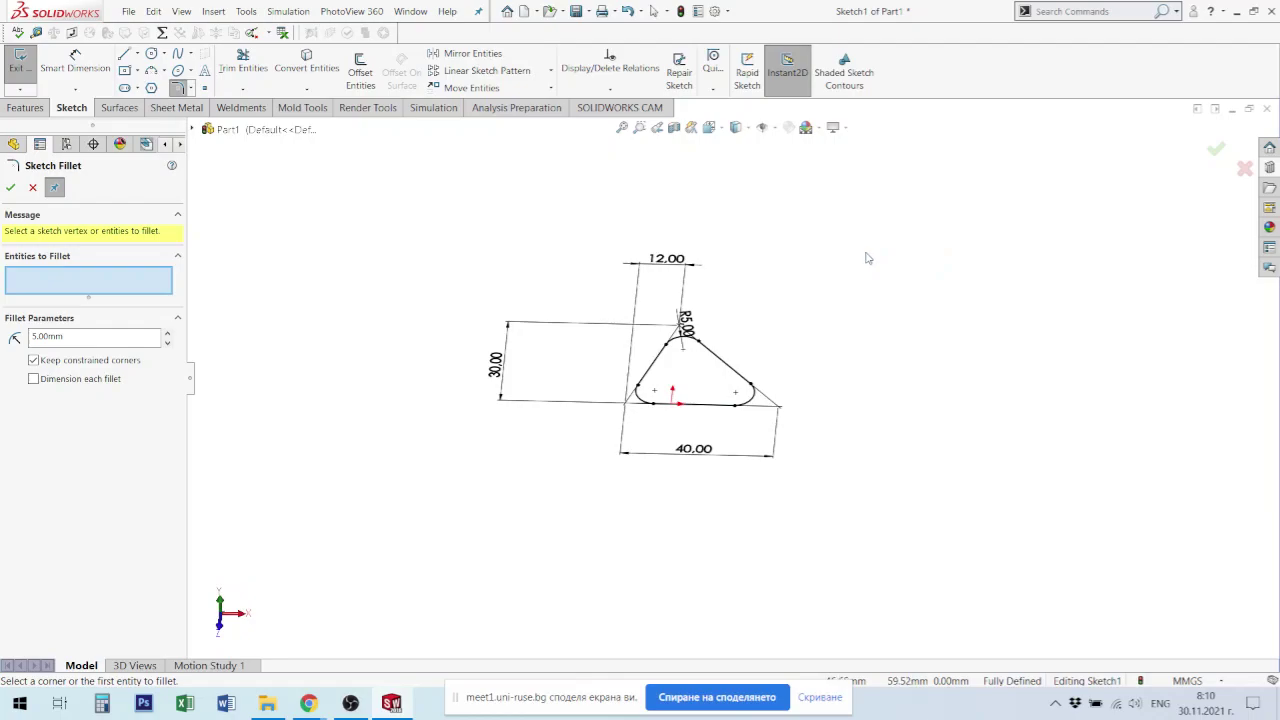
pyautogui.click(118, 108)
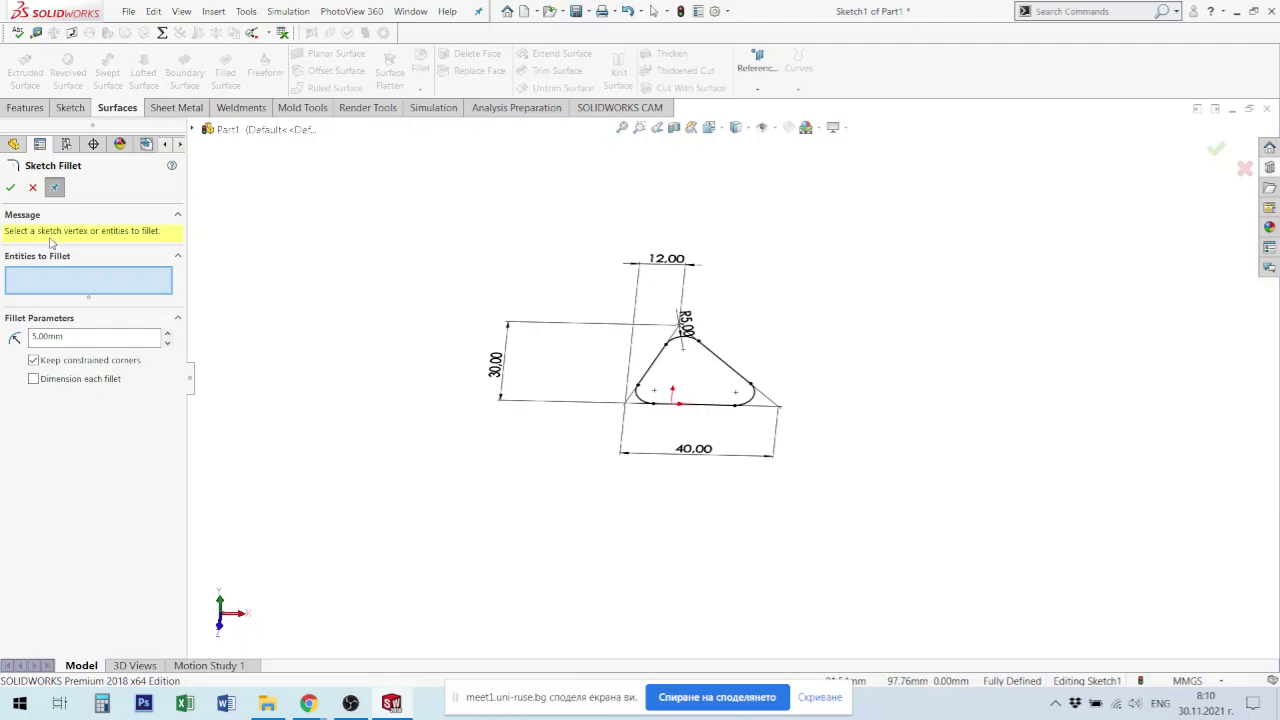
pyautogui.click(8, 188)
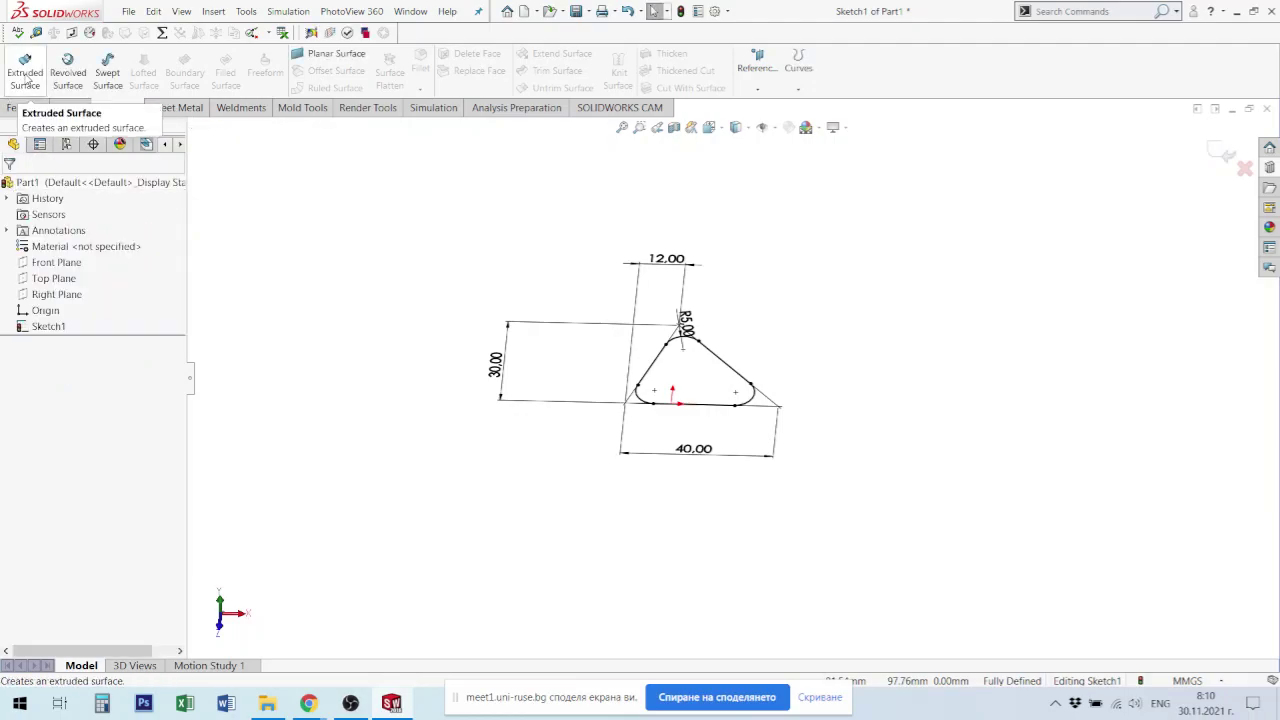
# Step: Create an Extruded Surface from the rounded triangle with a Blind depth of 40 mm
pyautogui.click(24, 76)
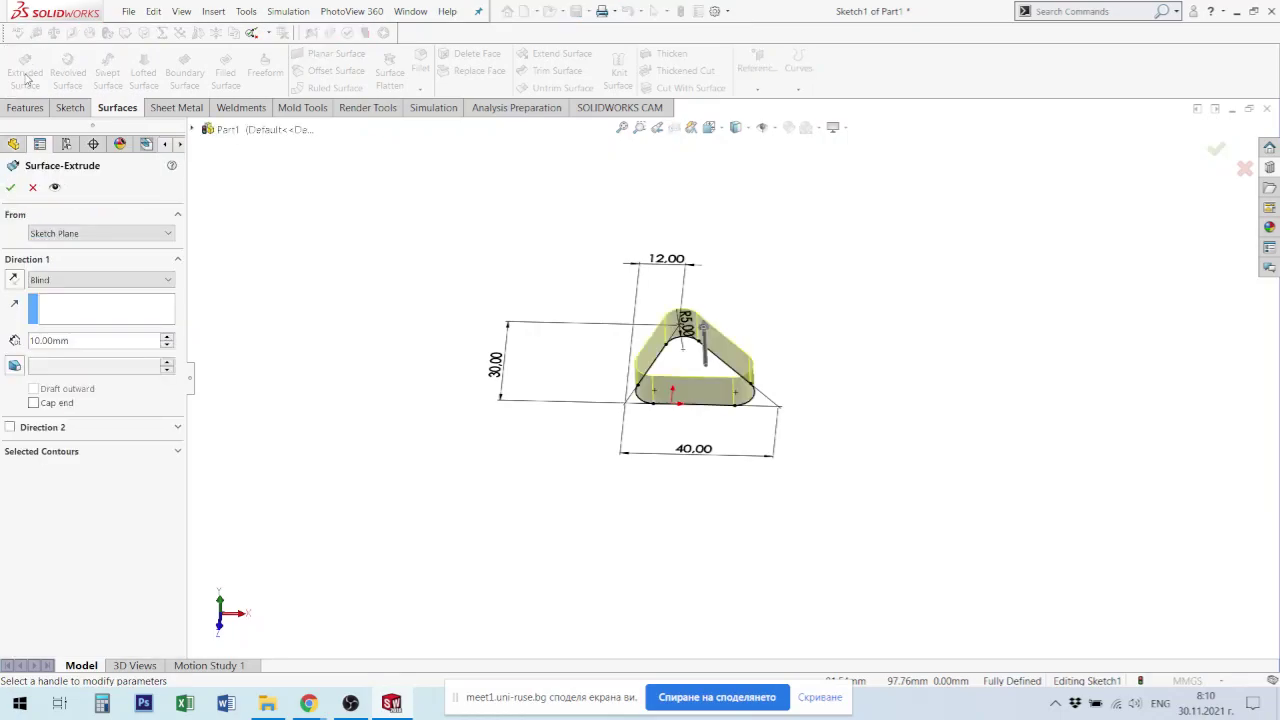
pyautogui.click(168, 338)
pyautogui.click(168, 338)
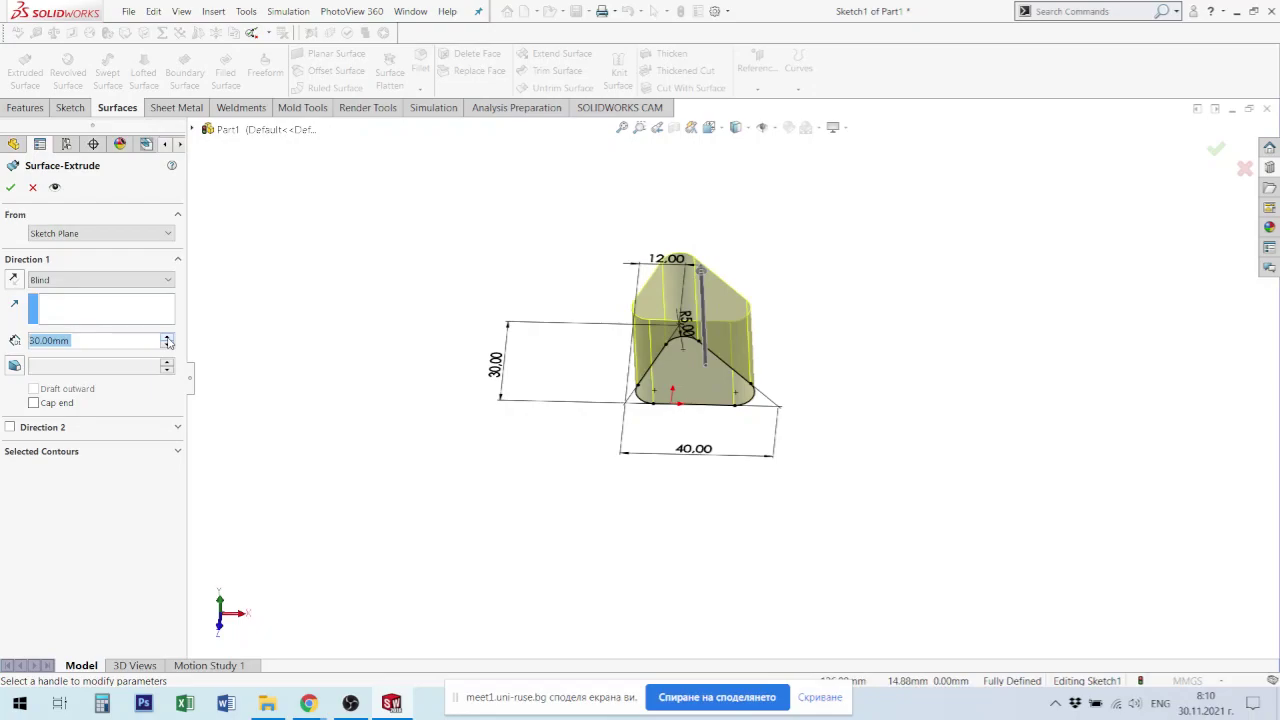
pyautogui.click(168, 338)
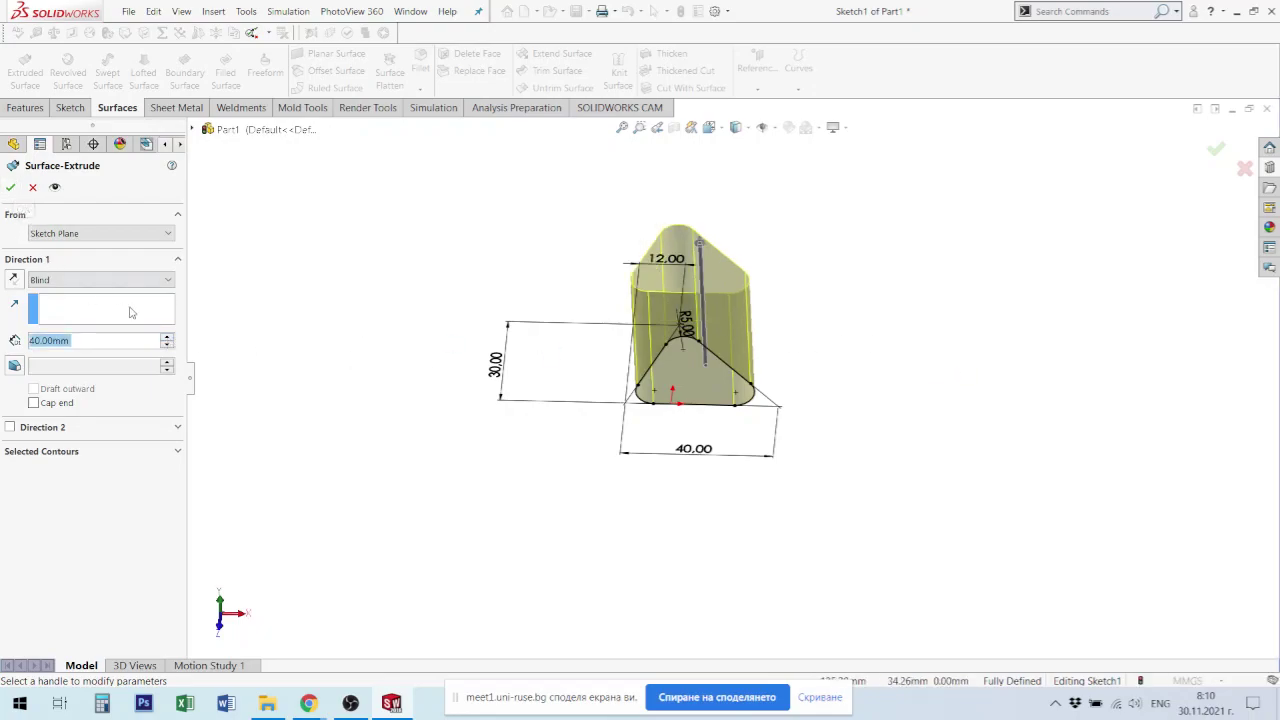
pyautogui.click(10, 189)
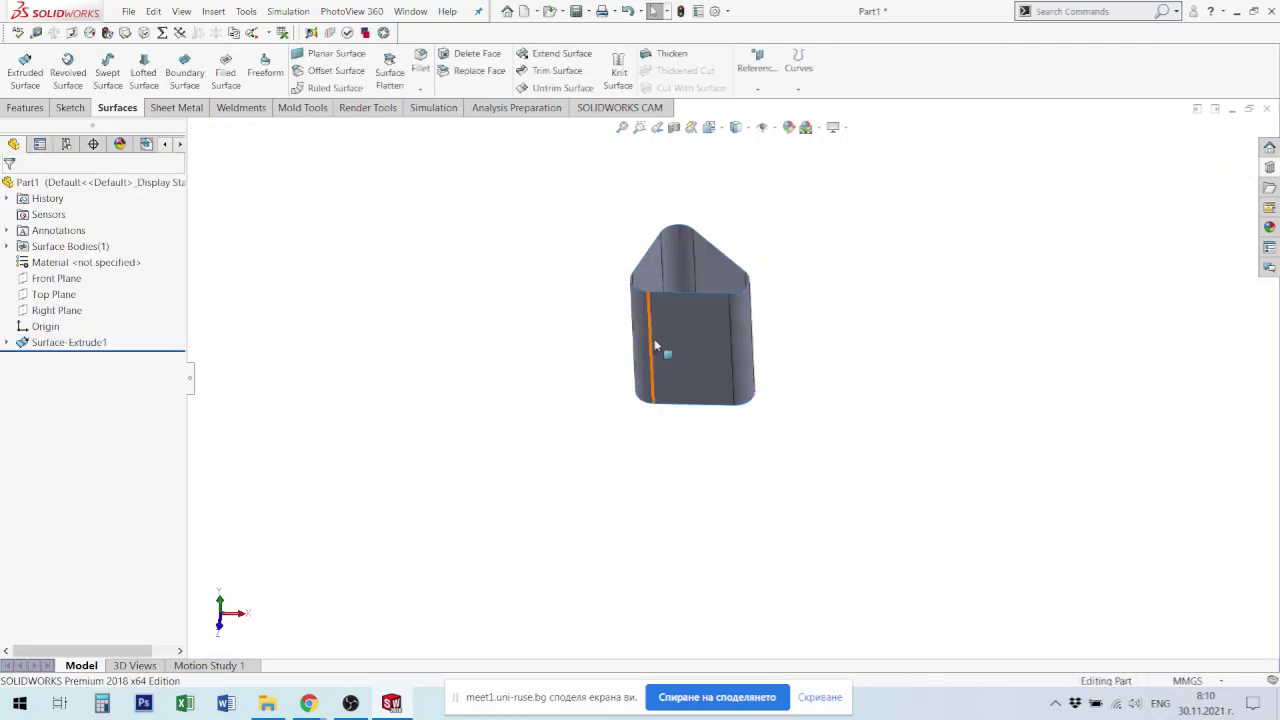
# Step: Orbit the extruded surface and expand Surface-Extrude1 to select its Sketch1
pyautogui.moveTo(660, 340)
pyautogui.mouseDown(button='middle')
pyautogui.moveTo(690, 317)
pyautogui.moveTo(741, 314)
pyautogui.mouseUp(button='middle')
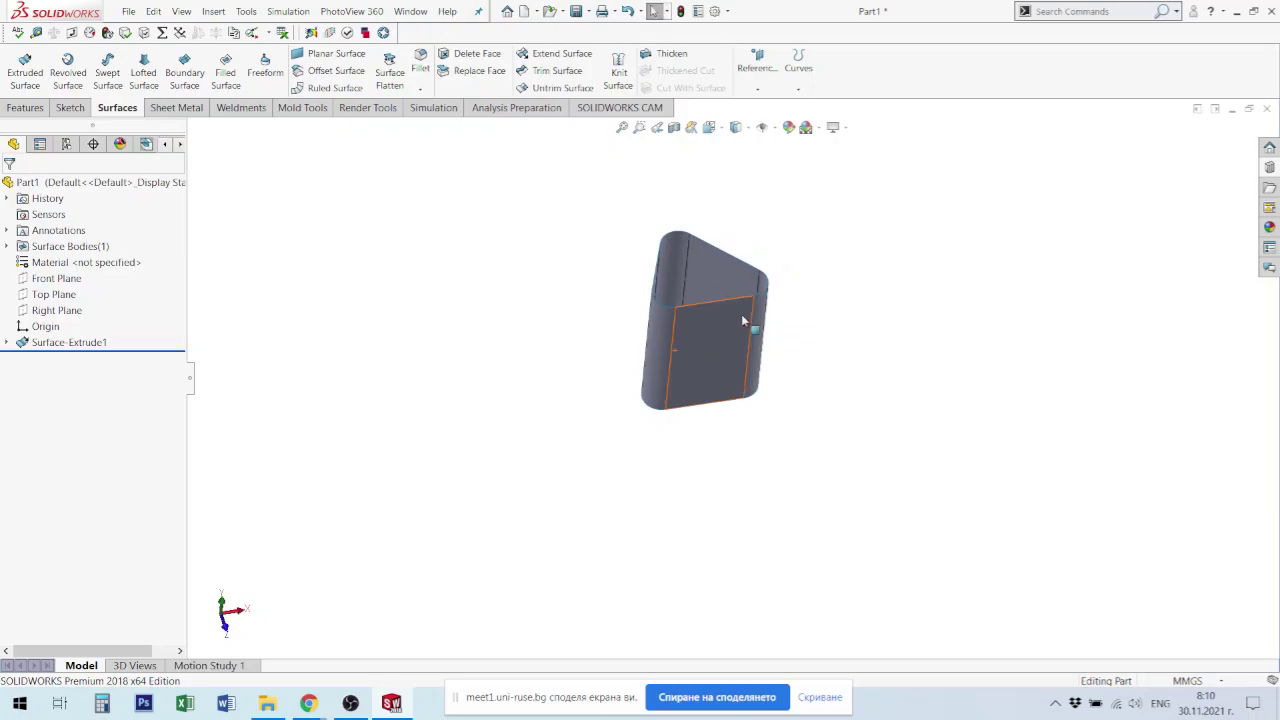
pyautogui.scroll(-3, 750, 290)
pyautogui.scroll(-3, 775, 260)
pyautogui.moveTo(788, 257)
pyautogui.mouseDown(button='middle')
pyautogui.moveTo(718, 300)
pyautogui.moveTo(737, 351)
pyautogui.mouseUp(button='middle')
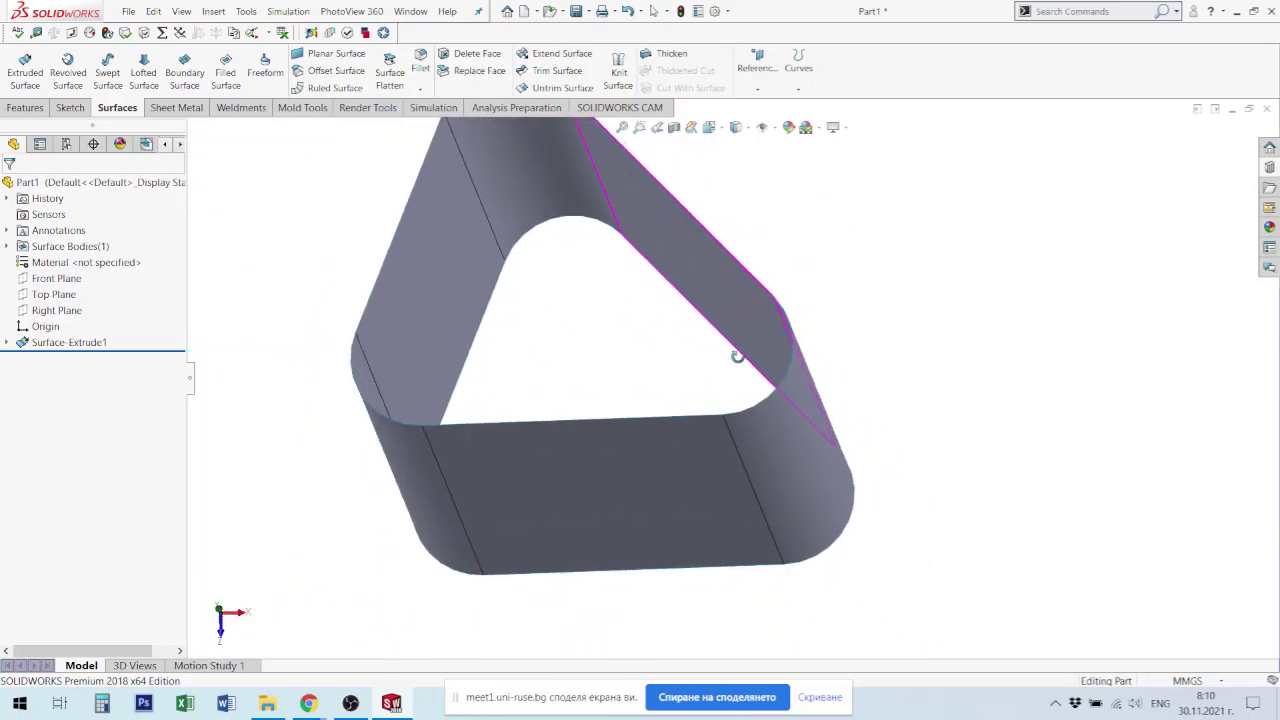
pyautogui.scroll(3, 818, 362)
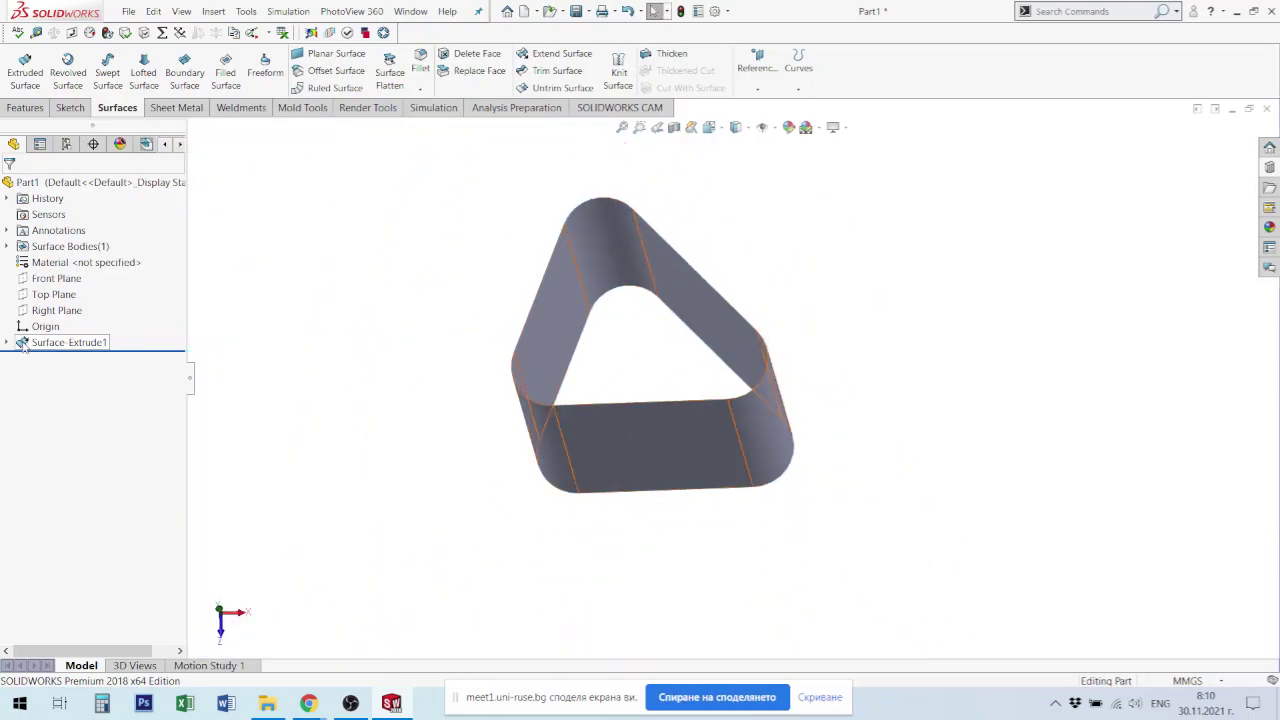
pyautogui.click(45, 343)
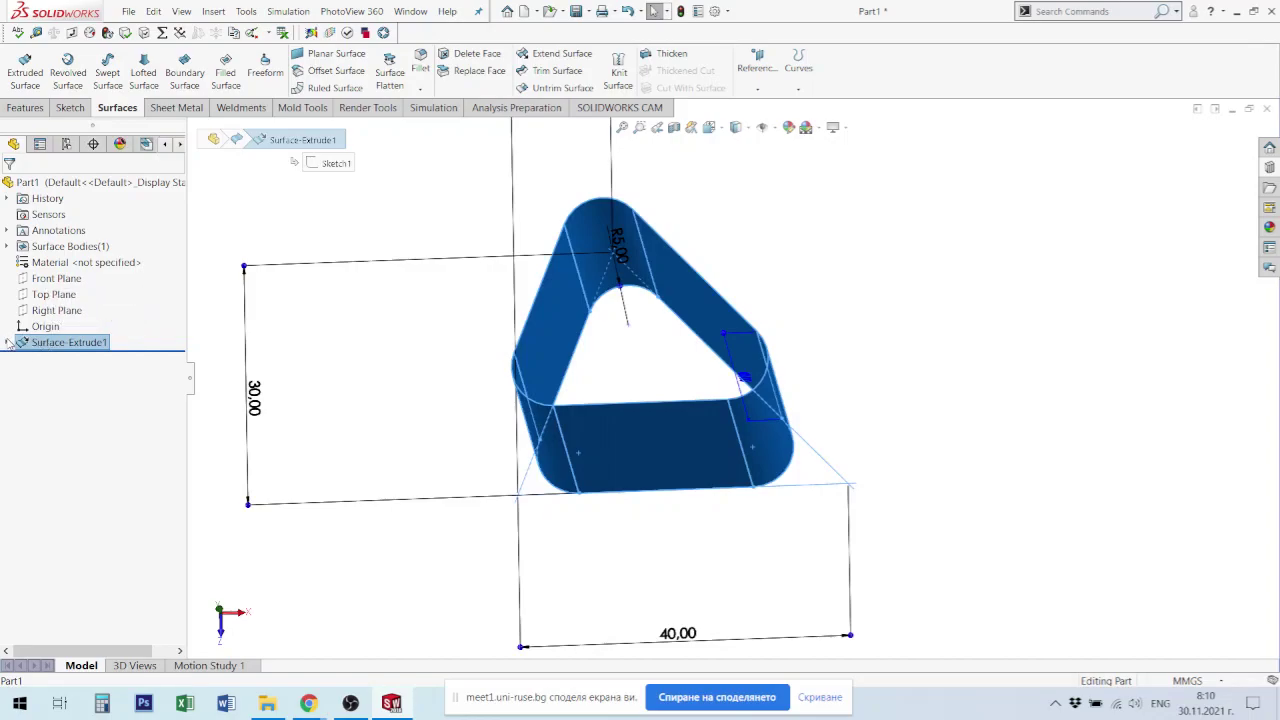
pyautogui.click(8, 343)
pyautogui.click(63, 358)
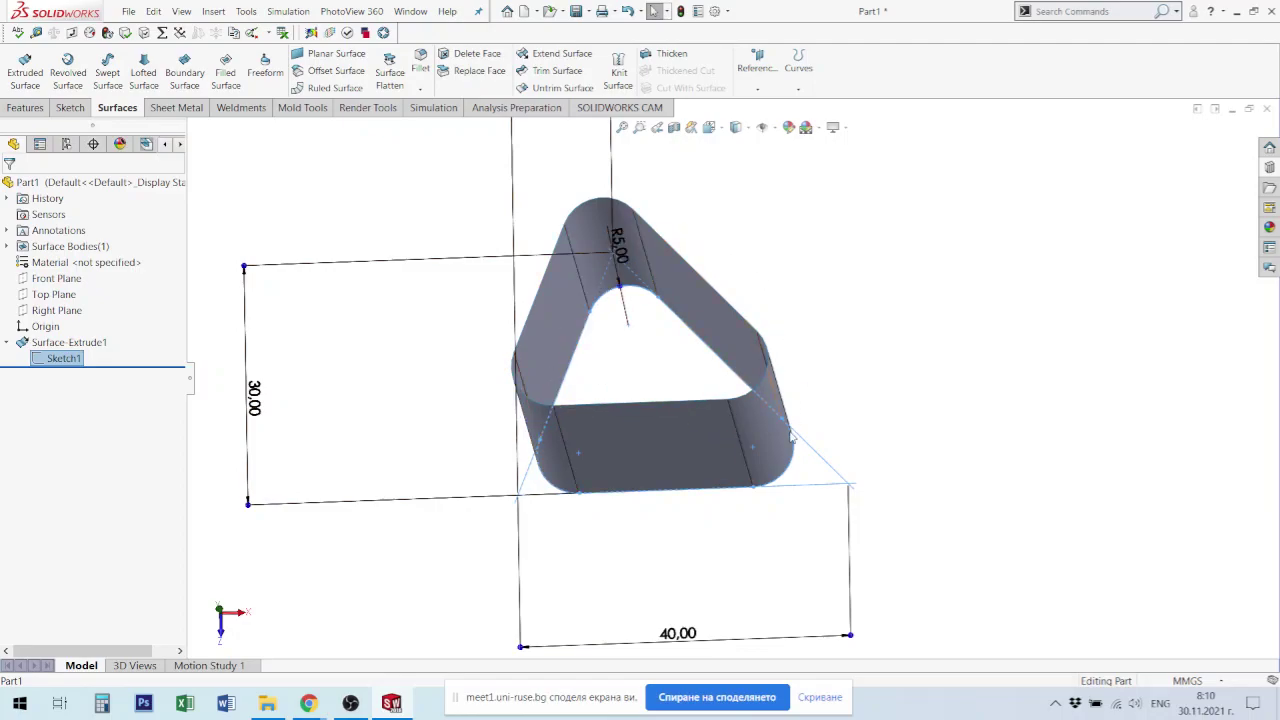
# Step: Orbit the prism to an upright front view and start a Filled Surface
pyautogui.moveTo(775, 291); pyautogui.dragTo(778, 262, button='middle')
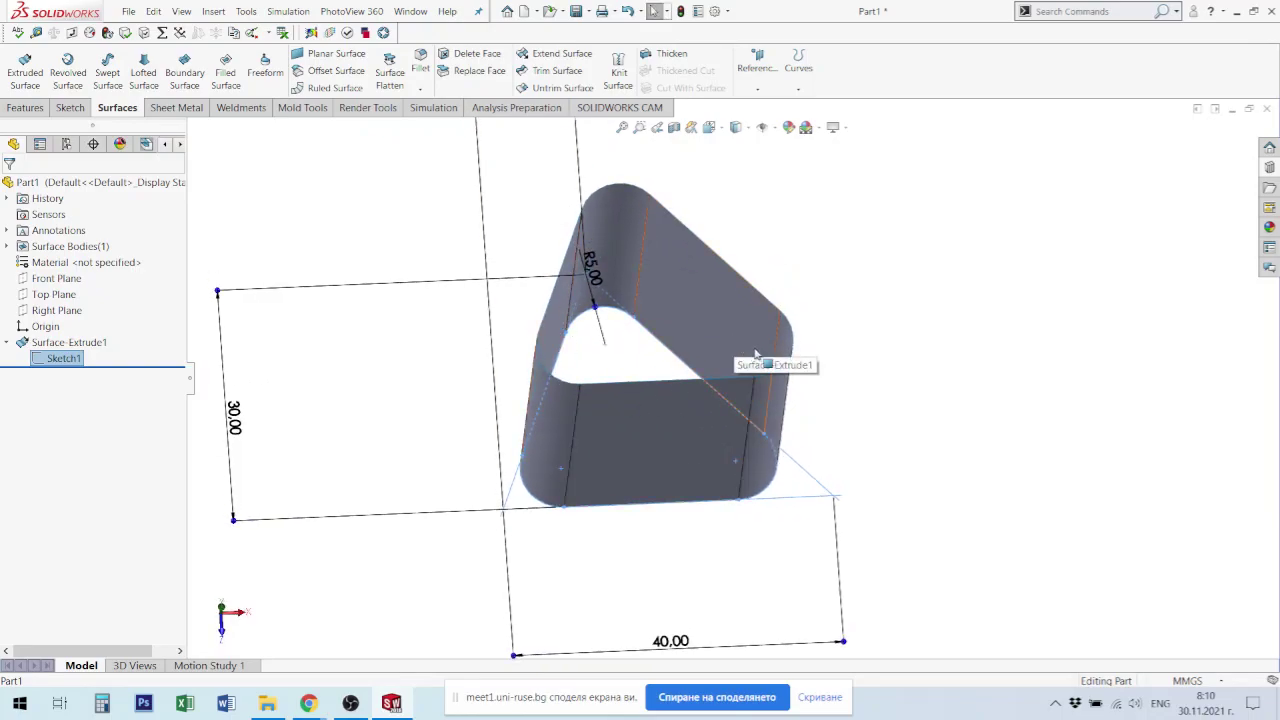
pyautogui.moveTo(802, 354)
pyautogui.mouseDown(button='middle')
pyautogui.moveTo(786, 291)
pyautogui.moveTo(695, 231)
pyautogui.moveTo(986, 320)
pyautogui.mouseUp(button='middle')
pyautogui.click(857, 358)
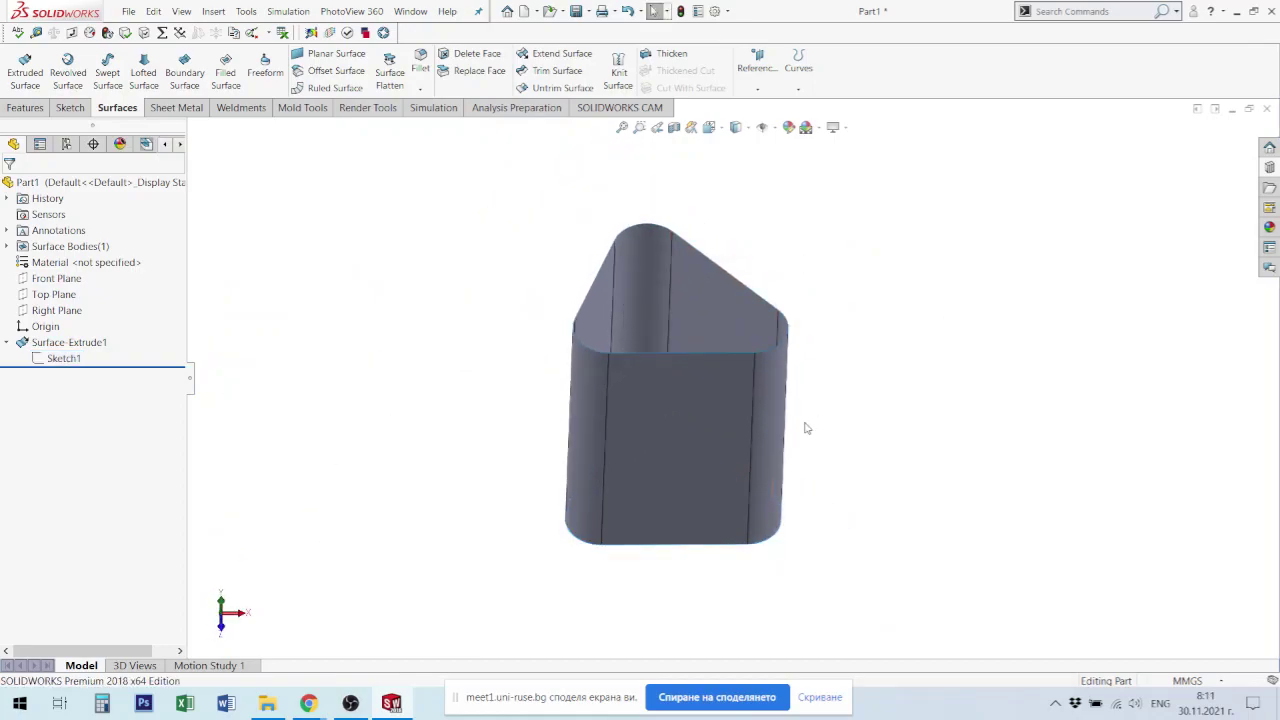
pyautogui.moveTo(806, 428)
pyautogui.mouseDown(button='middle')
pyautogui.moveTo(737, 523)
pyautogui.moveTo(736, 416)
pyautogui.moveTo(700, 237)
pyautogui.moveTo(666, 177)
pyautogui.mouseUp(button='middle')
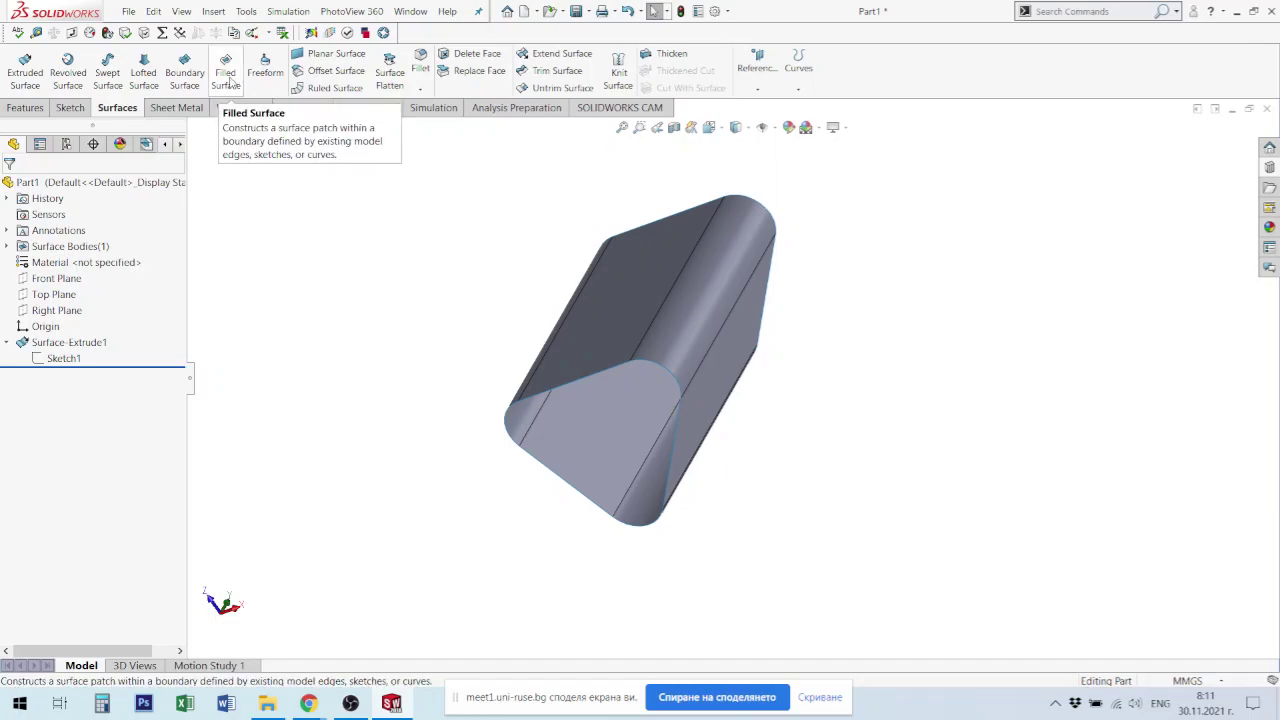
pyautogui.click(228, 75)
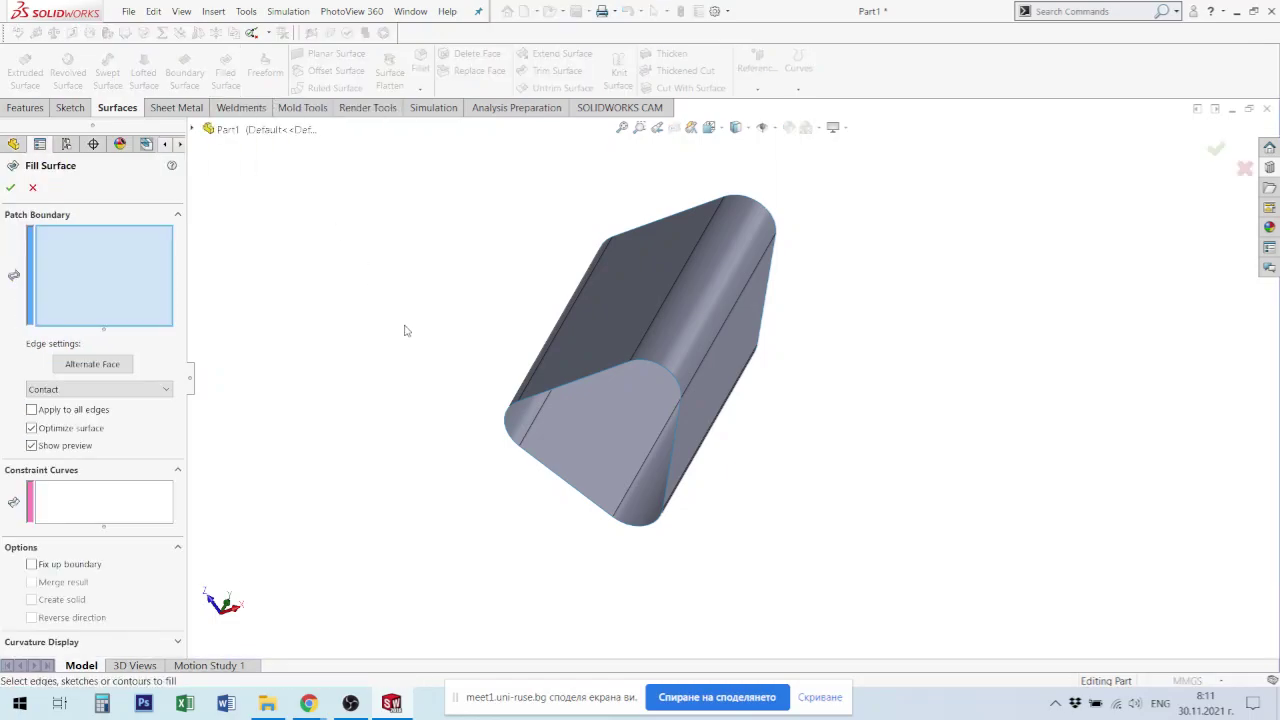
# Step: Set the open end's six edges as the patch boundary and accept Surface-Fill1
pyautogui.moveTo(568, 388)
pyautogui.mouseDown(button='middle')
pyautogui.moveTo(645, 283)
pyautogui.moveTo(663, 333)
pyautogui.mouseUp(button='middle')
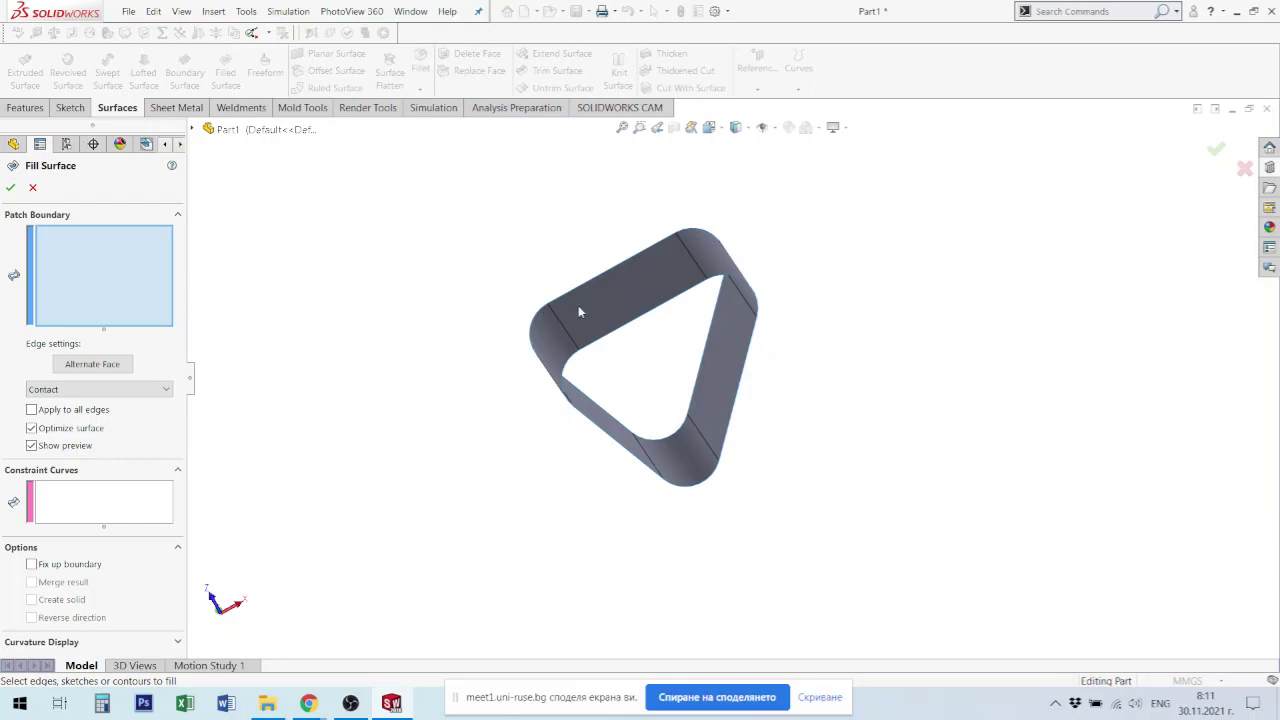
pyautogui.click(652, 326)
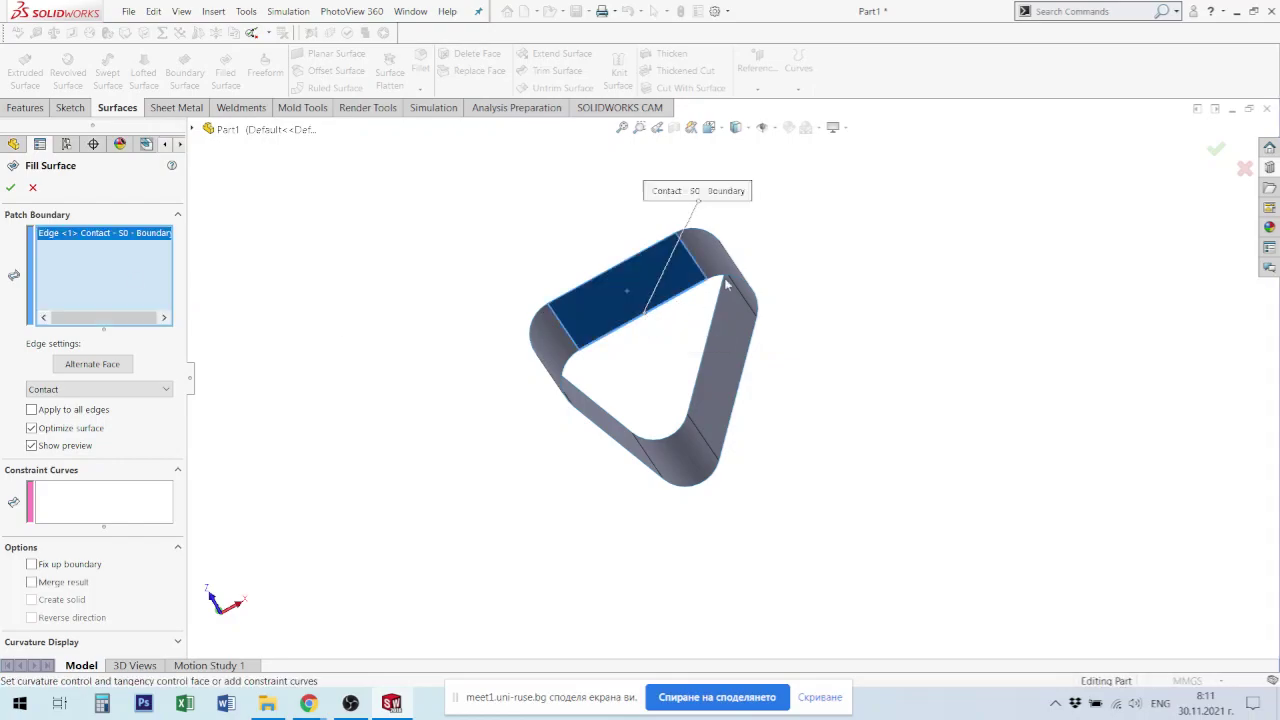
pyautogui.click(722, 283)
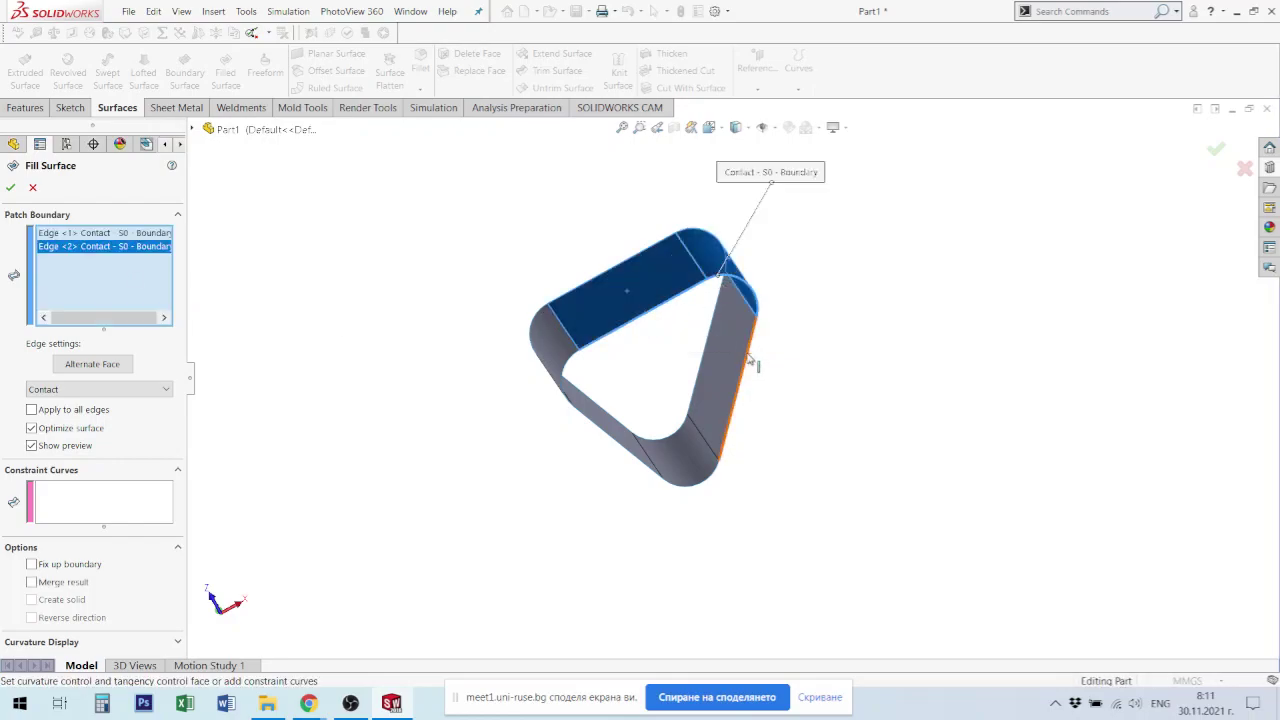
pyautogui.click(749, 360)
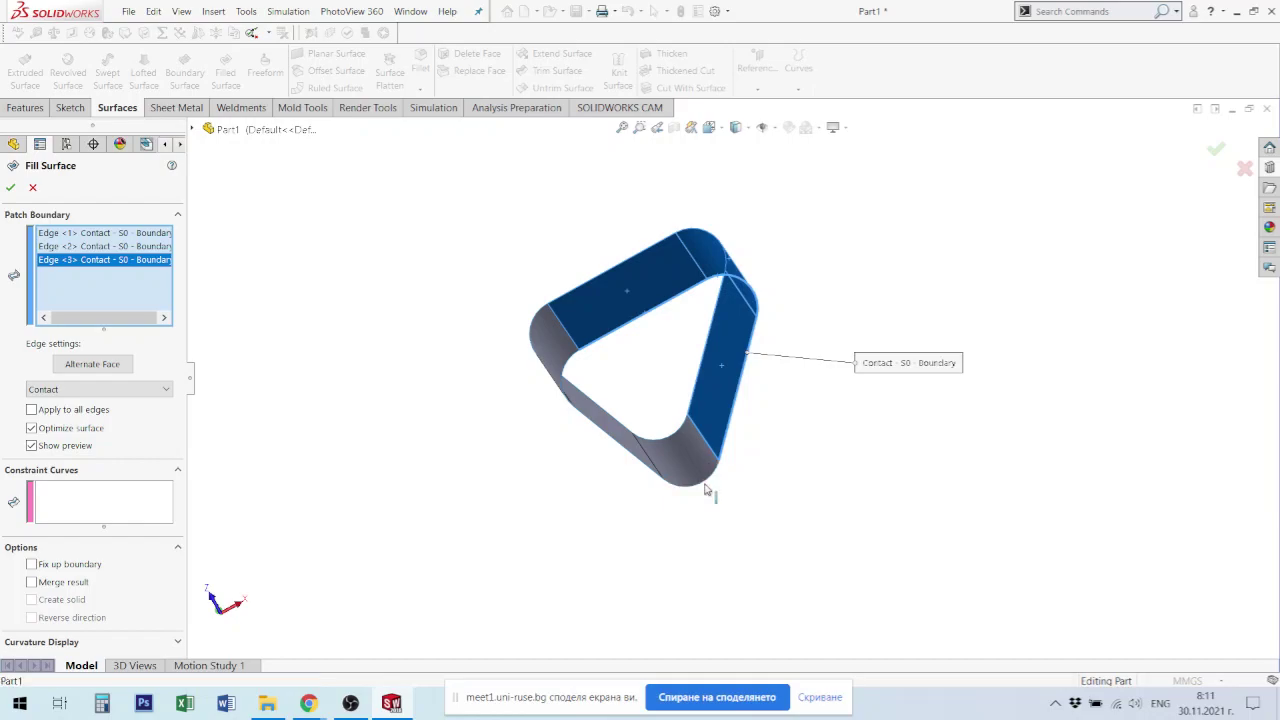
pyautogui.click(707, 487)
pyautogui.click(579, 410)
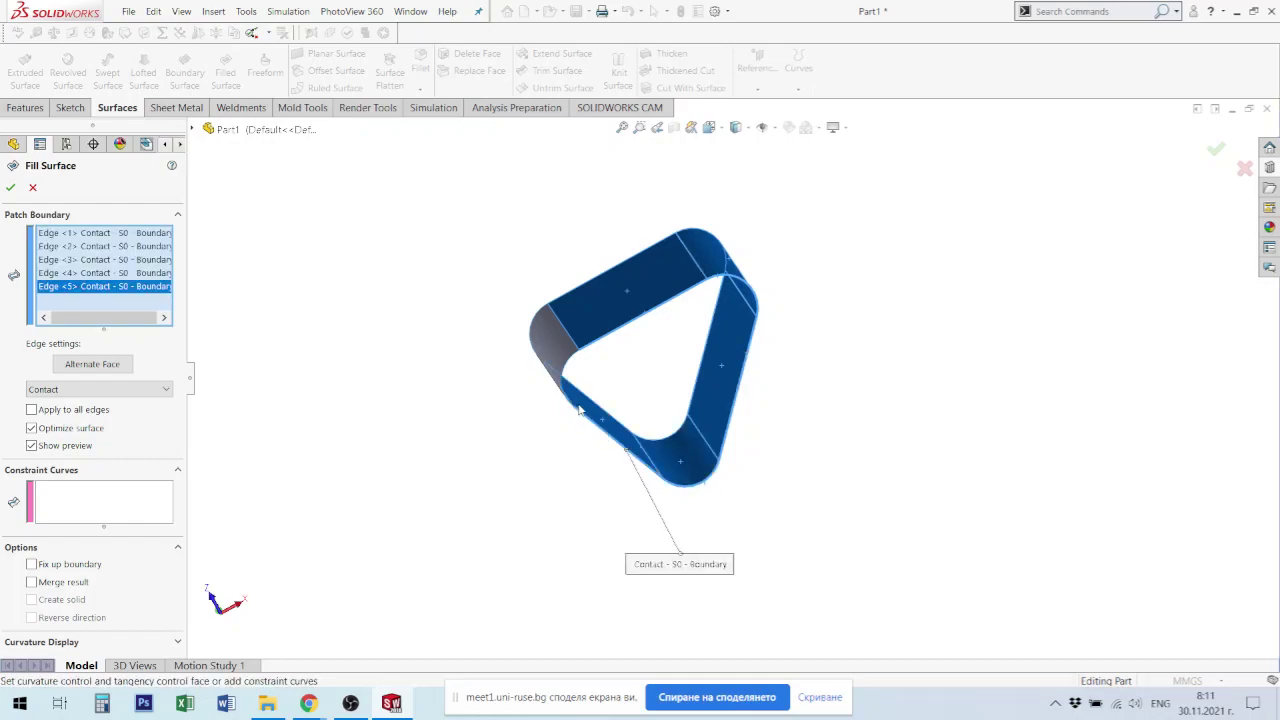
pyautogui.click(566, 366)
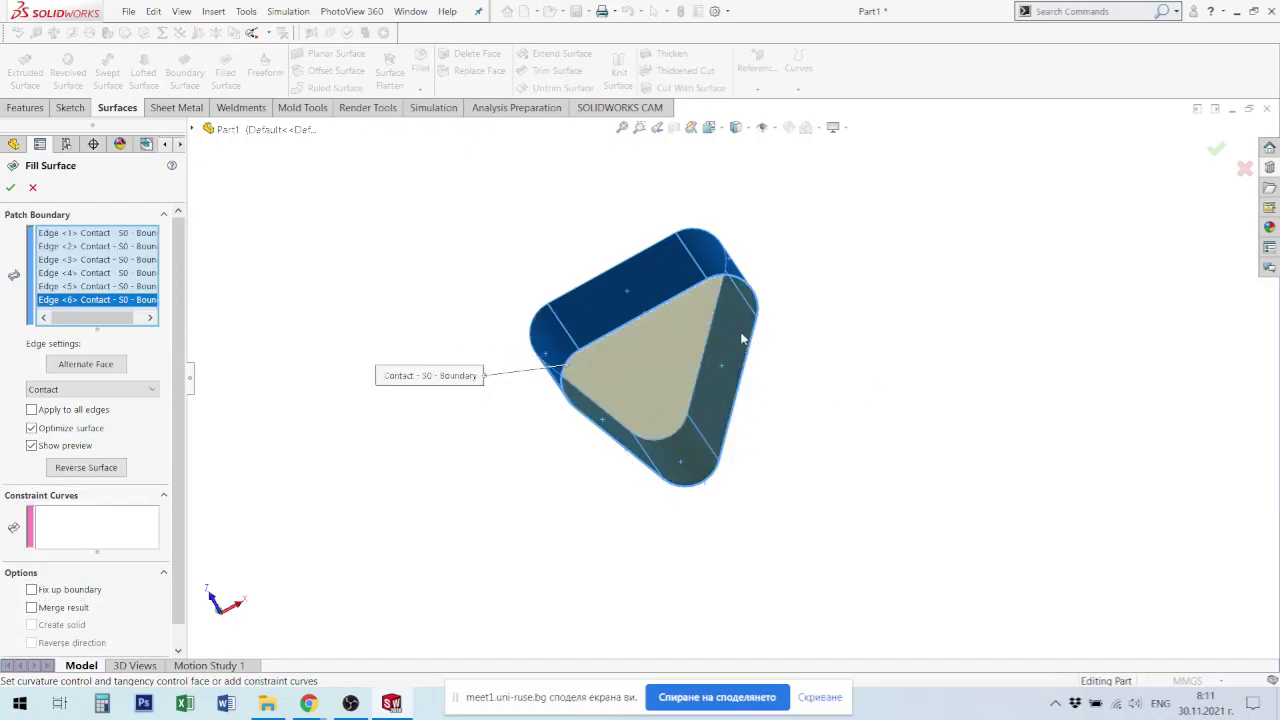
pyautogui.moveTo(896, 352); pyautogui.dragTo(826, 420, button='middle')
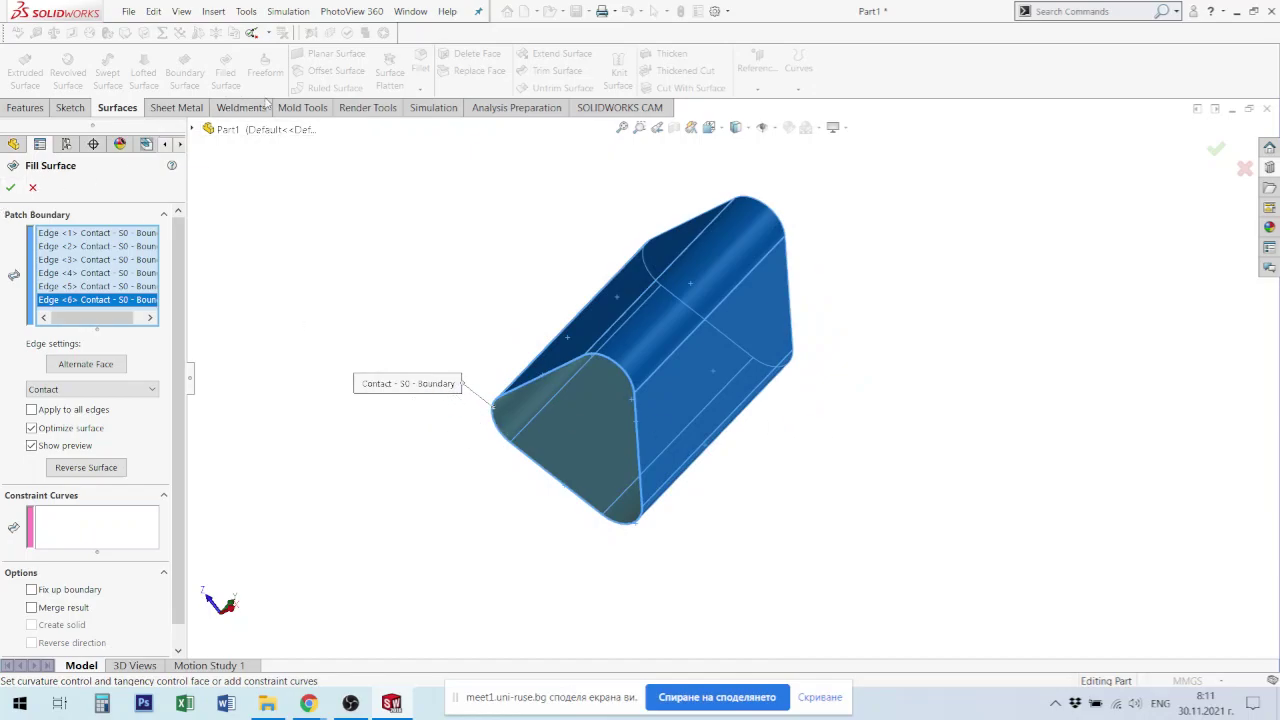
pyautogui.click(12, 190)
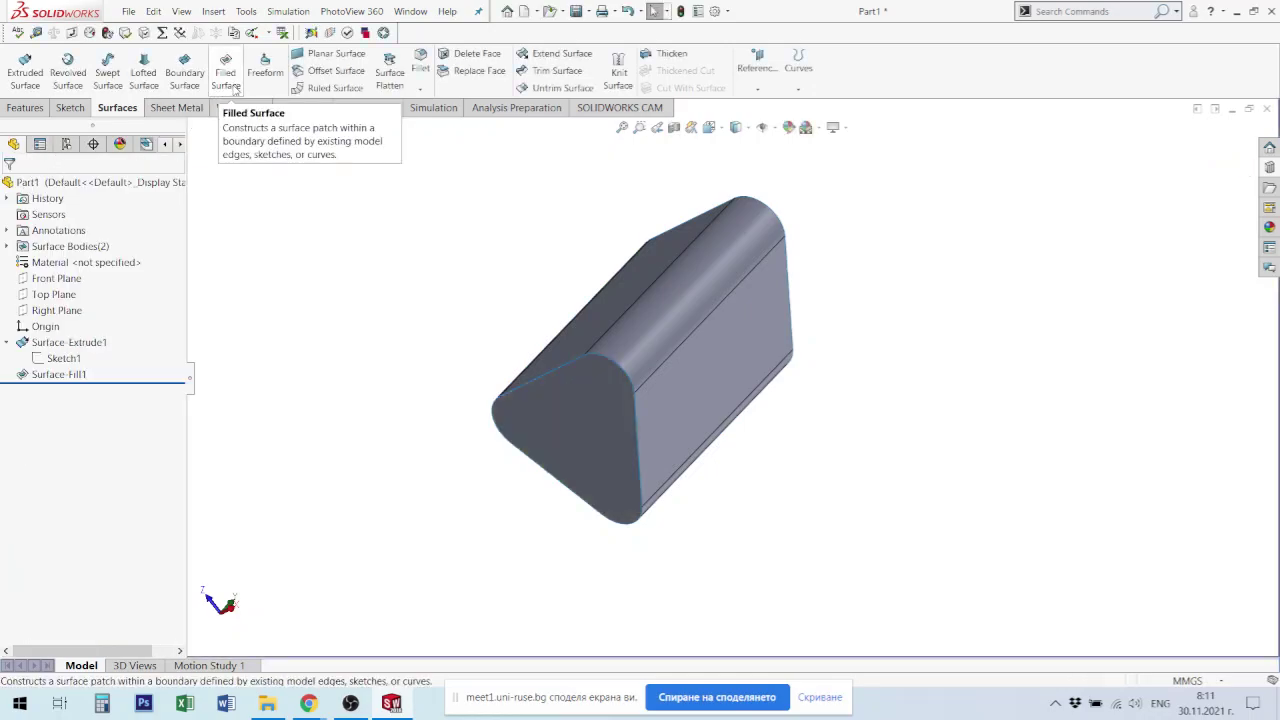
# Step: Select Surface-Fill1 in the tree, inspect its underside, and start a Fillet on it
pyautogui.moveTo(600, 309)
pyautogui.mouseDown(button='middle')
pyautogui.moveTo(497, 320)
pyautogui.moveTo(458, 289)
pyautogui.mouseUp(button='middle')
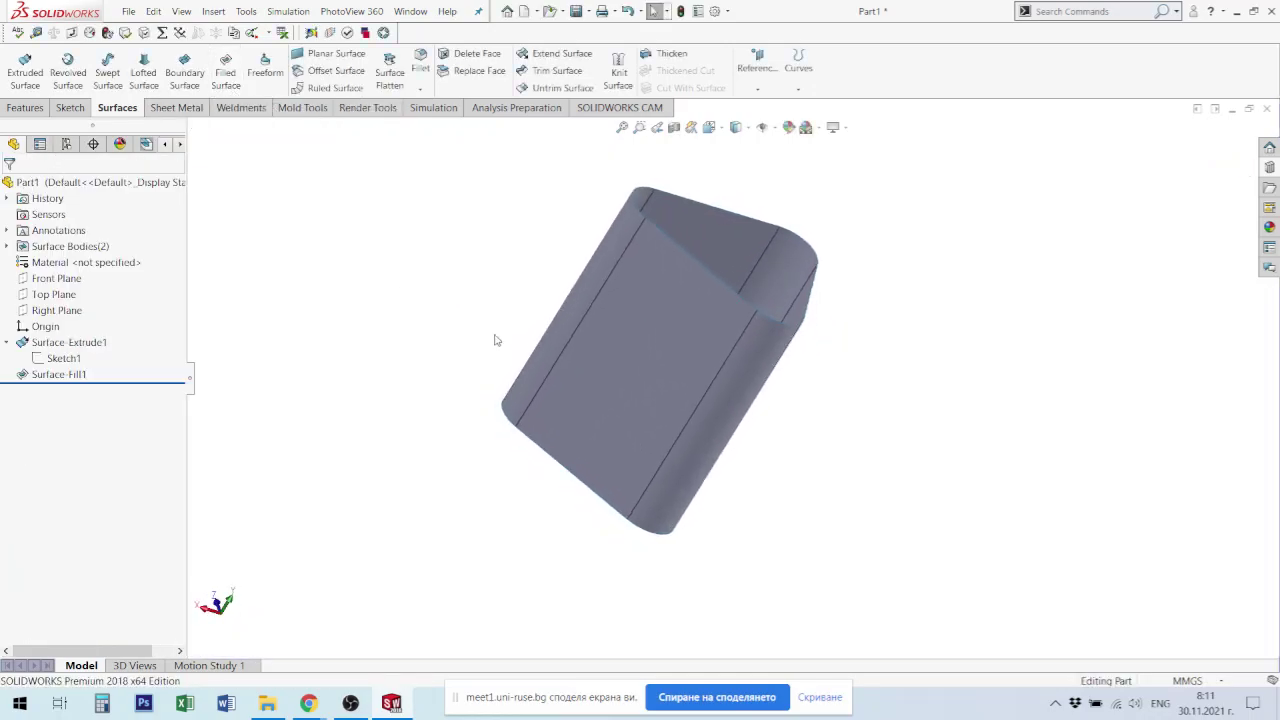
pyautogui.click(6, 343)
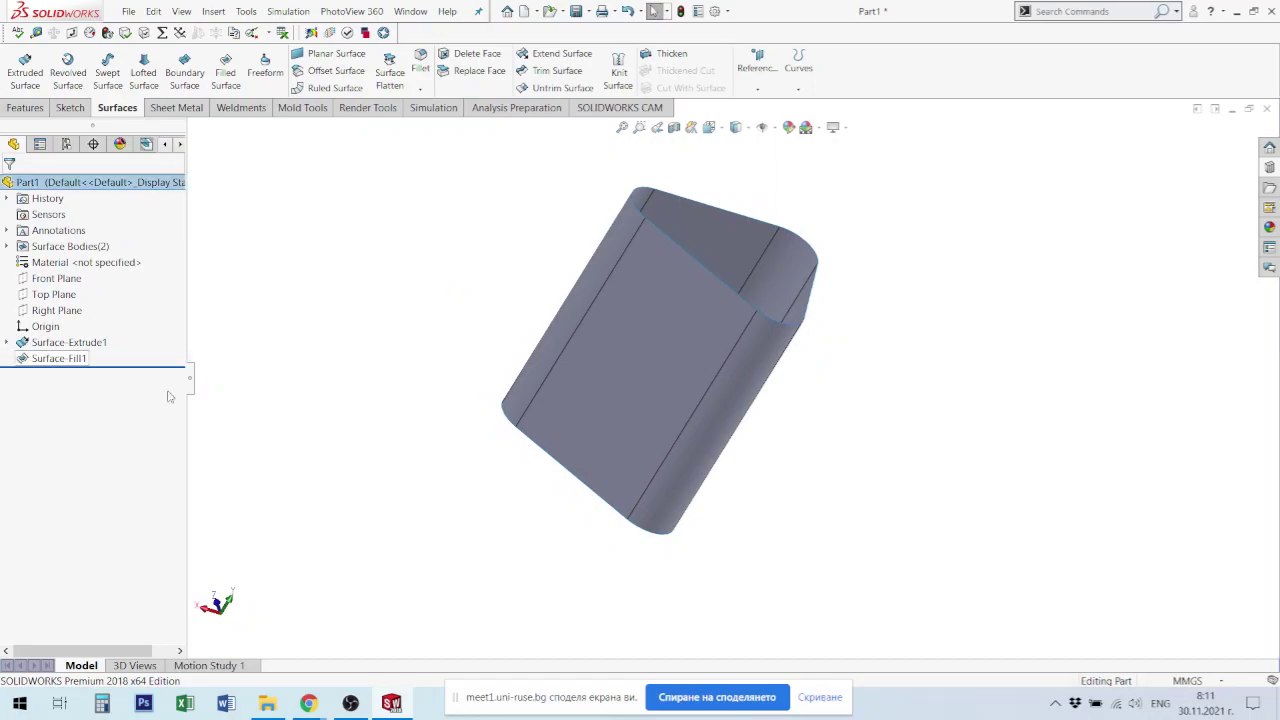
pyautogui.moveTo(451, 506)
pyautogui.mouseDown(button='middle')
pyautogui.moveTo(652, 325)
pyautogui.moveTo(691, 194)
pyautogui.moveTo(609, 335)
pyautogui.mouseUp(button='middle')
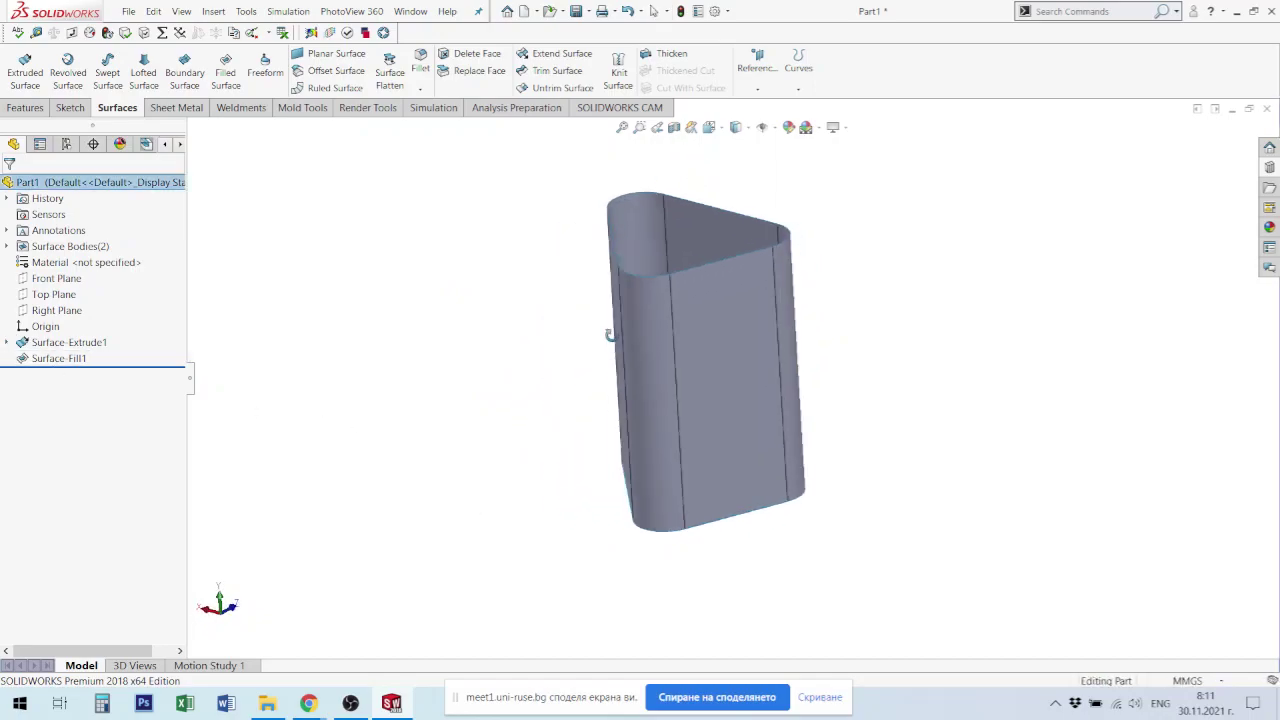
pyautogui.click(70, 342)
pyautogui.click(58, 358)
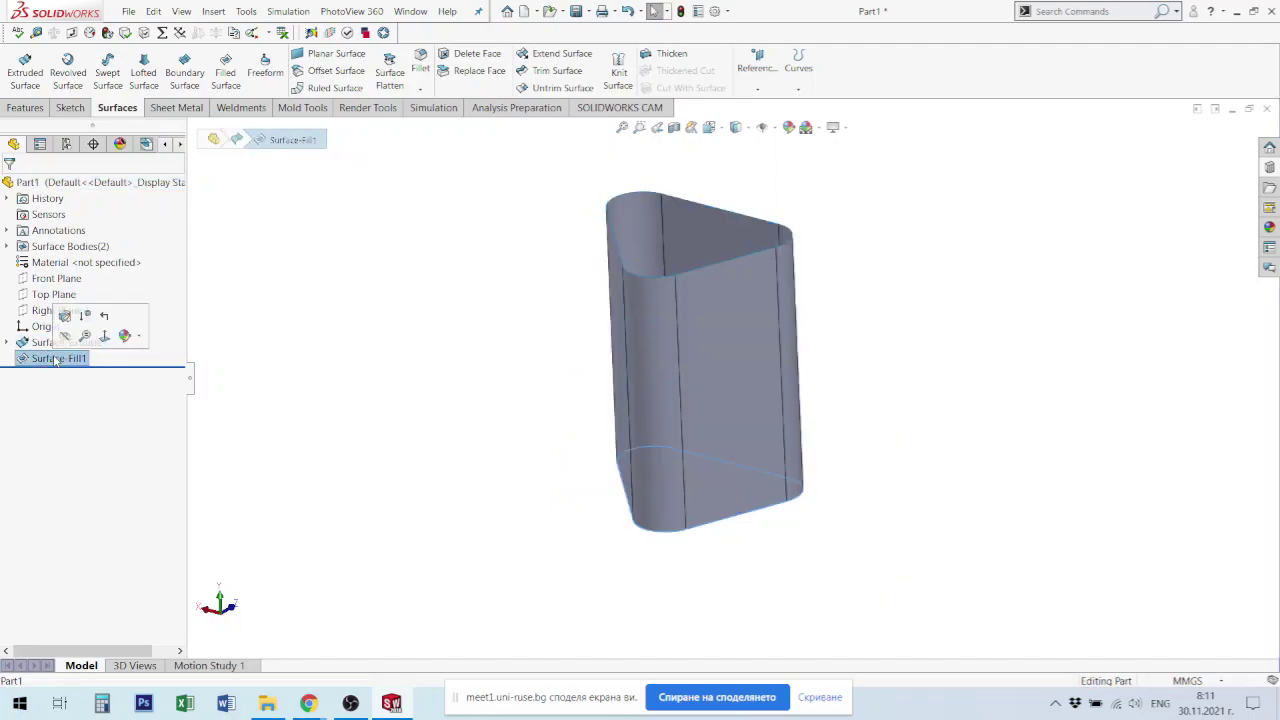
pyautogui.moveTo(770, 473); pyautogui.dragTo(766, 357, button='middle')
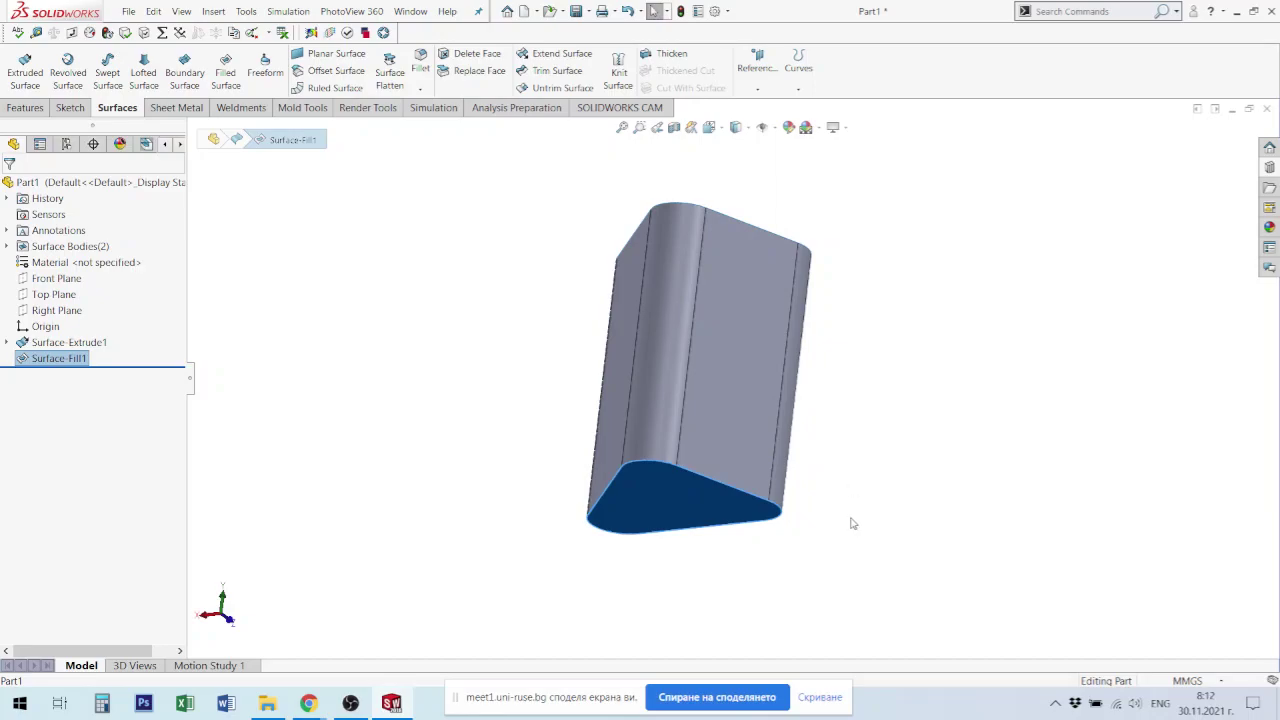
pyautogui.moveTo(767, 322)
pyautogui.mouseDown(button='middle')
pyautogui.moveTo(663, 428)
pyautogui.moveTo(651, 391)
pyautogui.moveTo(664, 405)
pyautogui.mouseUp(button='middle')
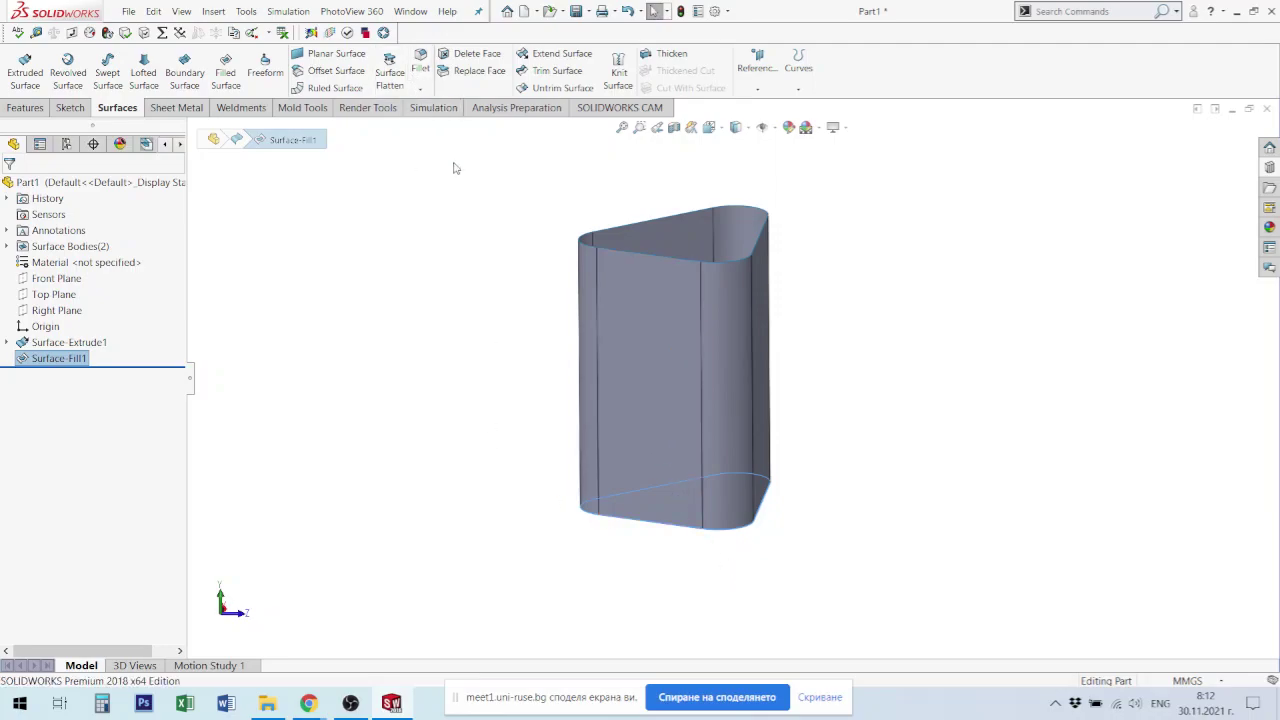
pyautogui.click(420, 68)
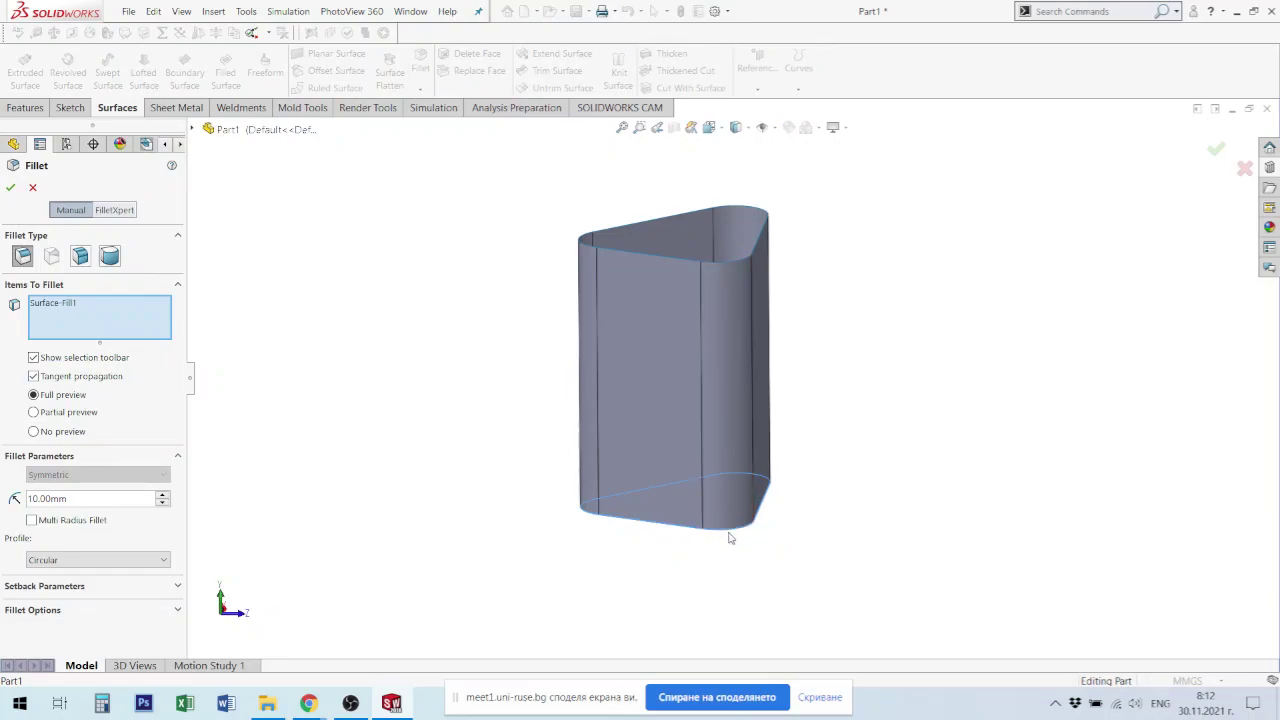
# Step: View the model from below and cancel the Fillet without applying it
pyautogui.moveTo(734, 531)
pyautogui.mouseDown(button='middle')
pyautogui.moveTo(789, 466)
pyautogui.moveTo(755, 327)
pyautogui.moveTo(763, 360)
pyautogui.moveTo(734, 477)
pyautogui.mouseUp(button='middle')
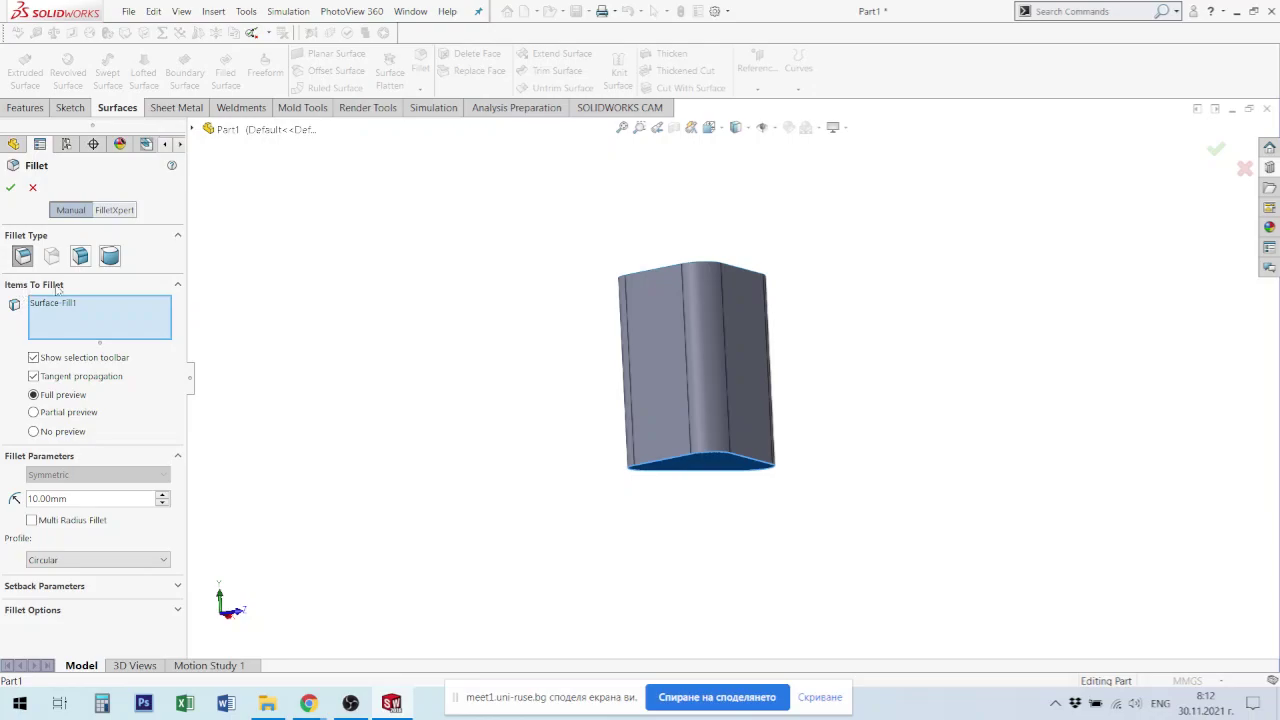
pyautogui.click(32, 189)
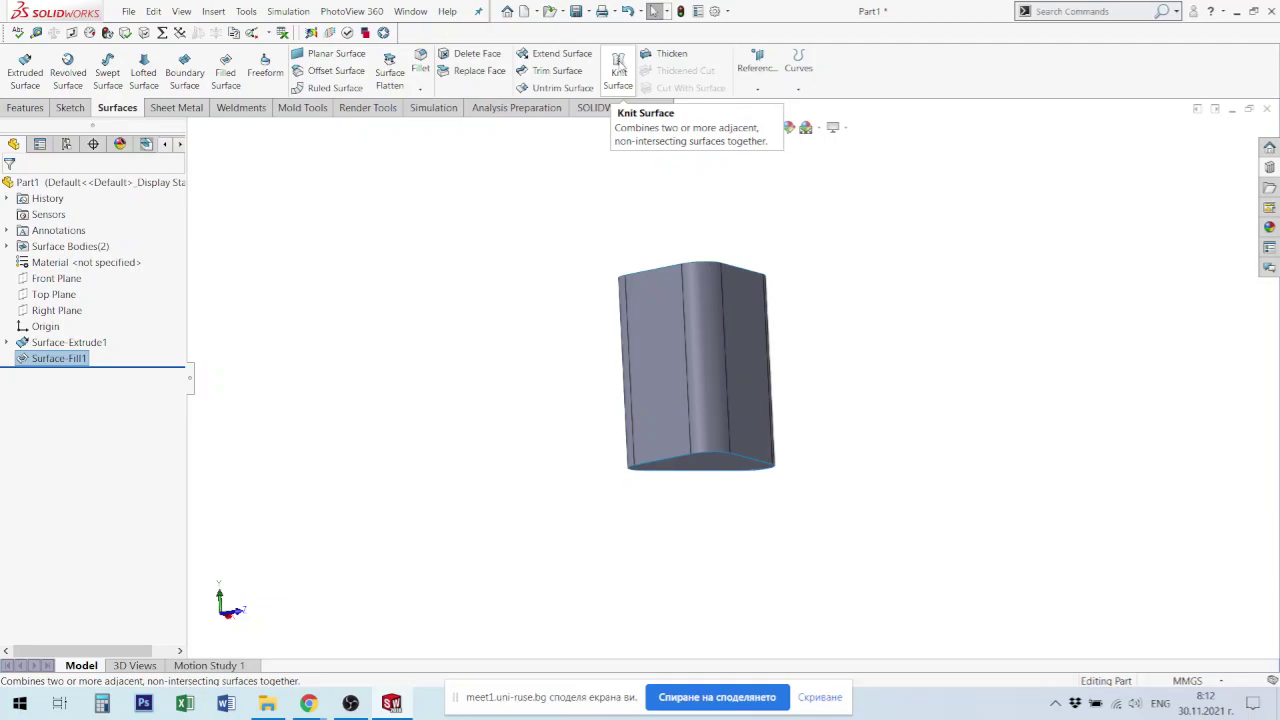
# Step: Knit Surface-Fill1 and Surface-Extrude1 into a single surface body
pyautogui.click(620, 62)
pyautogui.click(762, 418)
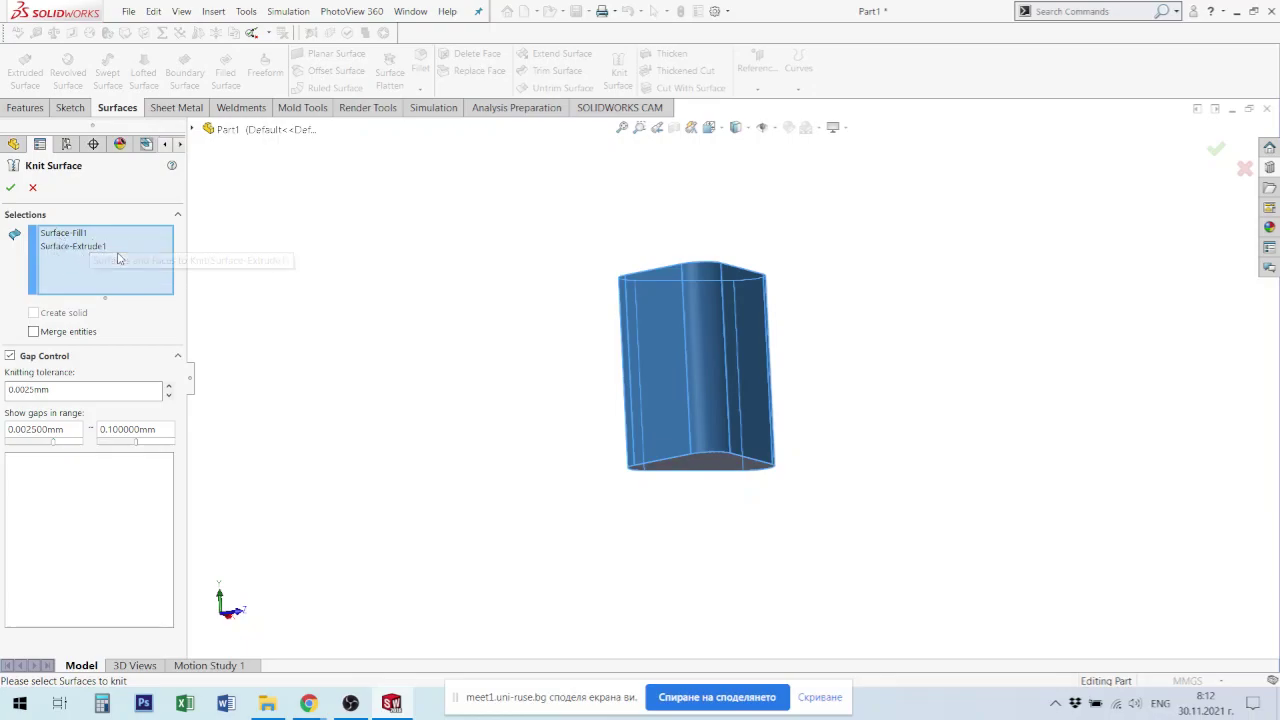
pyautogui.press('Return')
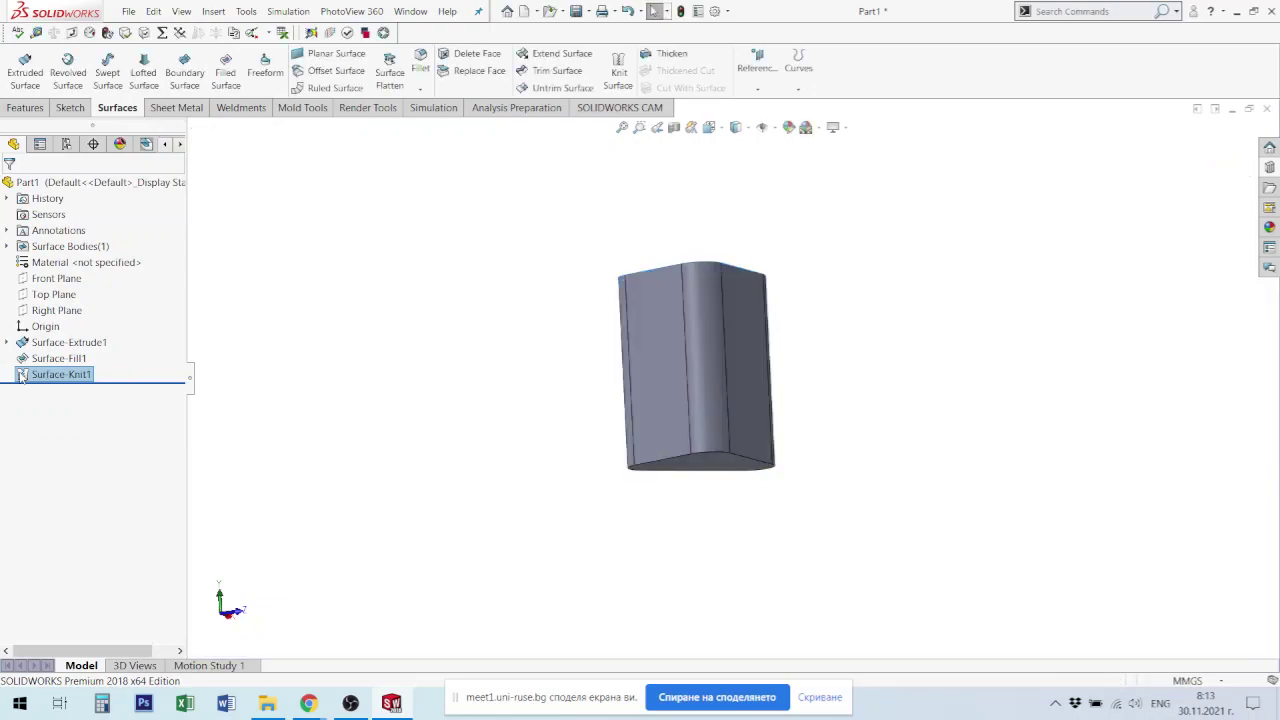
# Step: Round the knitted body's bottom edge with a 2 mm fillet
pyautogui.click(420, 66)
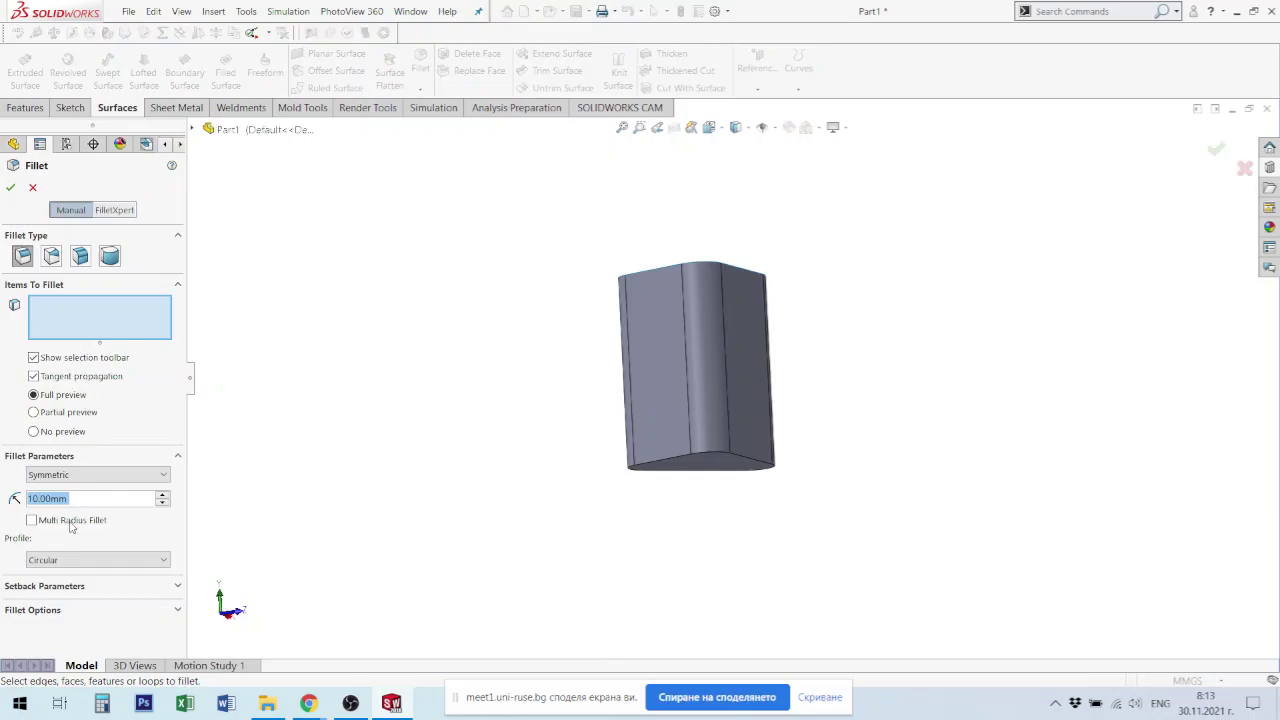
pyautogui.write('2')
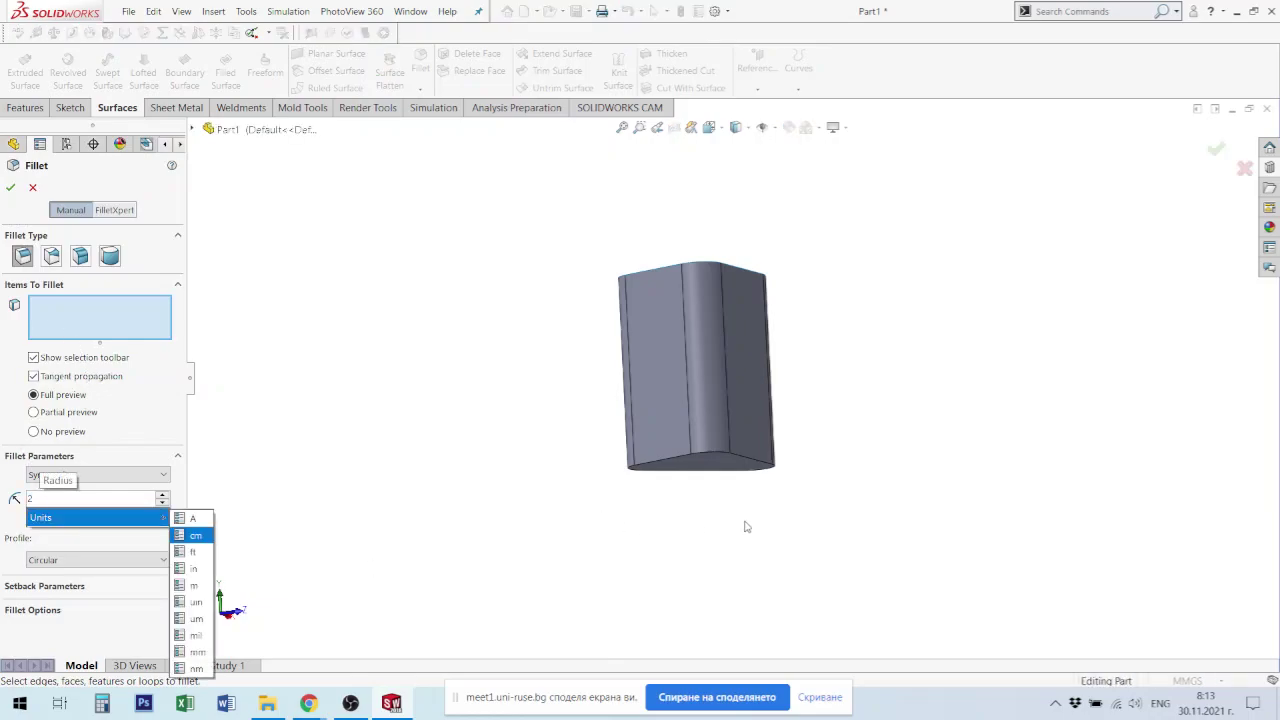
pyautogui.click(679, 461)
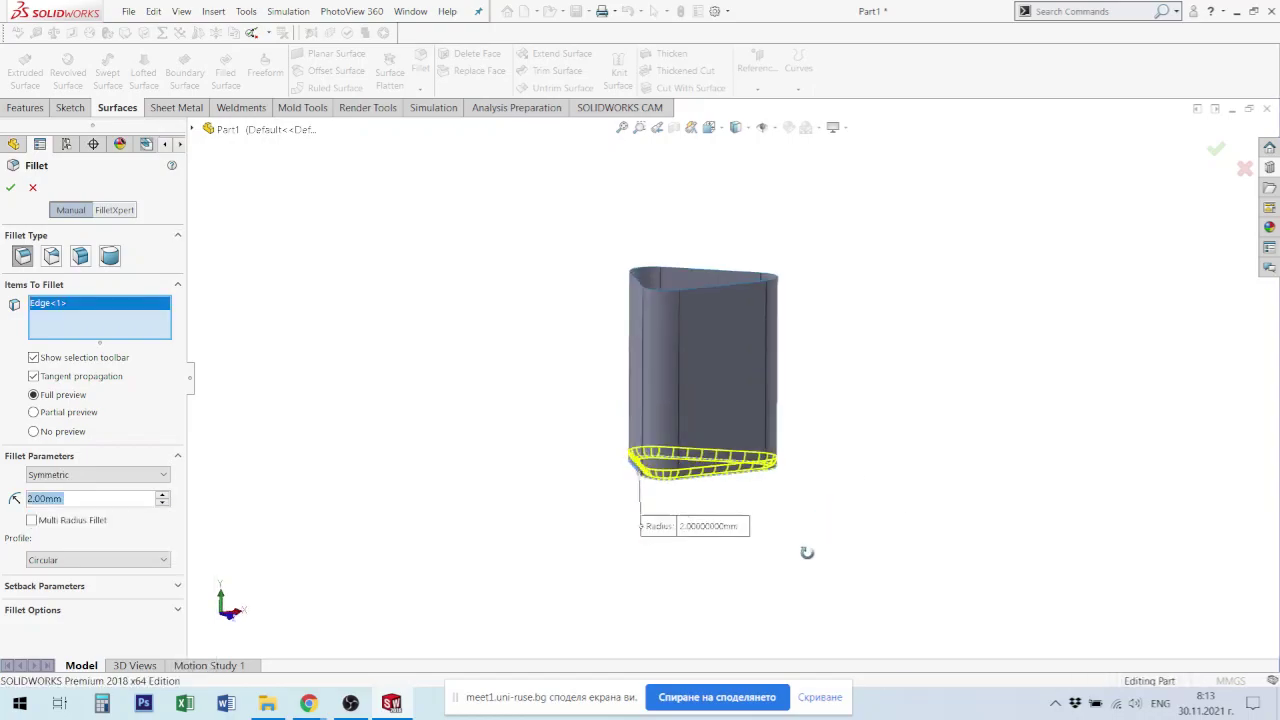
pyautogui.moveTo(807, 552); pyautogui.dragTo(808, 549, button='middle')
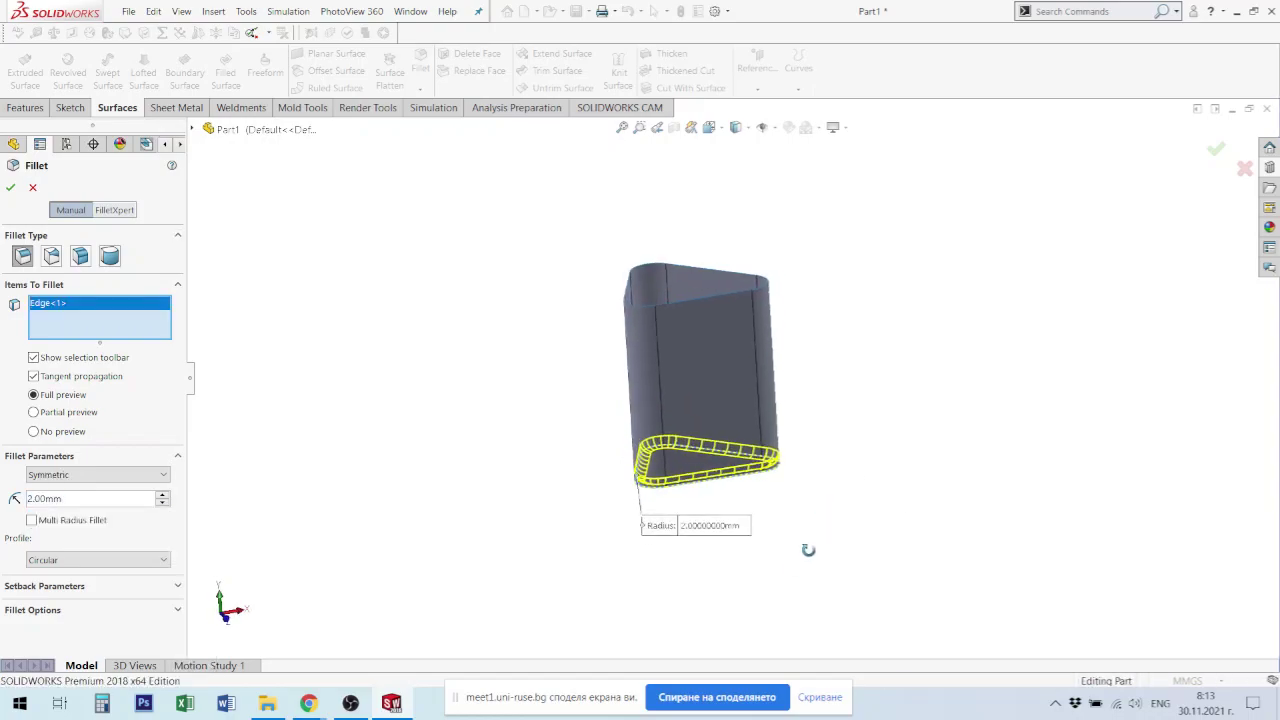
pyautogui.click(12, 188)
# Step: Orbit and zoom around the part to check the 2 mm filleted end
pyautogui.moveTo(760, 470)
pyautogui.mouseDown(button='middle')
pyautogui.moveTo(778, 465)
pyautogui.moveTo(577, 286)
pyautogui.mouseUp(button='middle')
pyautogui.scroll(-3, 766, 420)
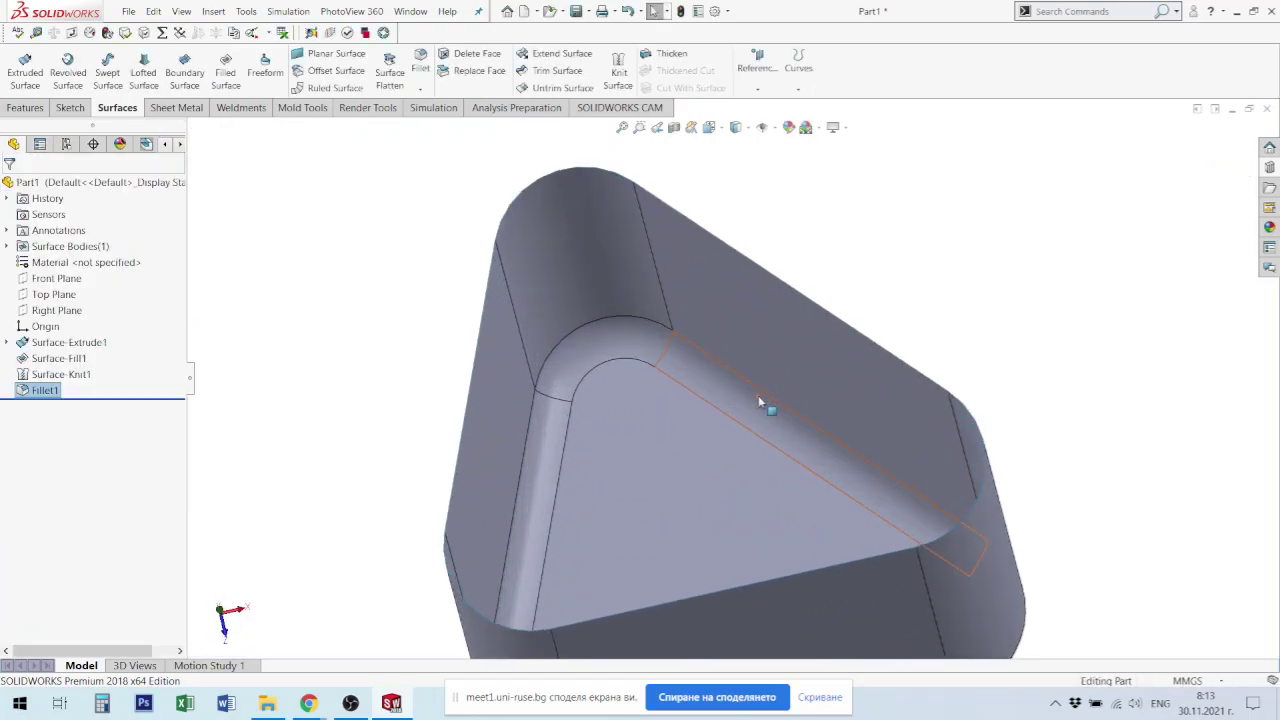
pyautogui.scroll(-3, 721, 366)
pyautogui.moveTo(721, 366)
pyautogui.mouseDown(button='middle')
pyautogui.moveTo(646, 288)
pyautogui.moveTo(583, 349)
pyautogui.moveTo(751, 357)
pyautogui.moveTo(751, 343)
pyautogui.mouseUp(button='middle')
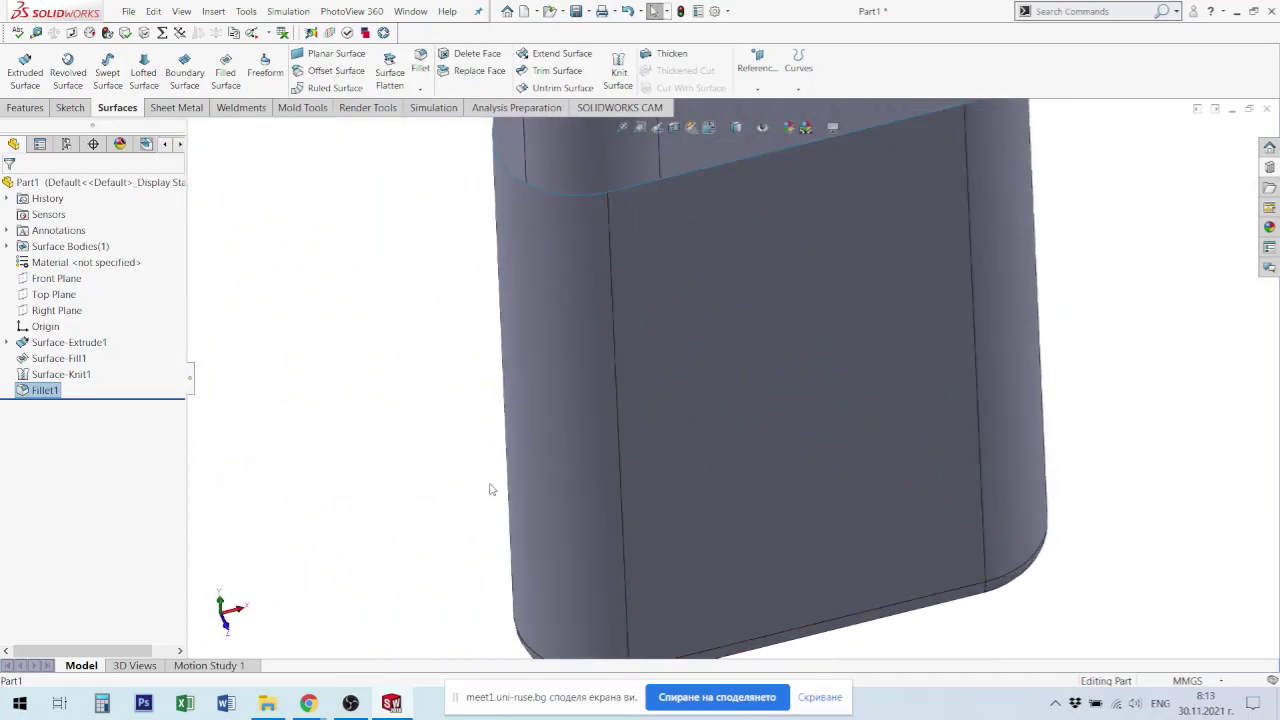
pyautogui.click(409, 463)
pyautogui.scroll(2, 458, 420)
pyautogui.scroll(2, 946, 274)
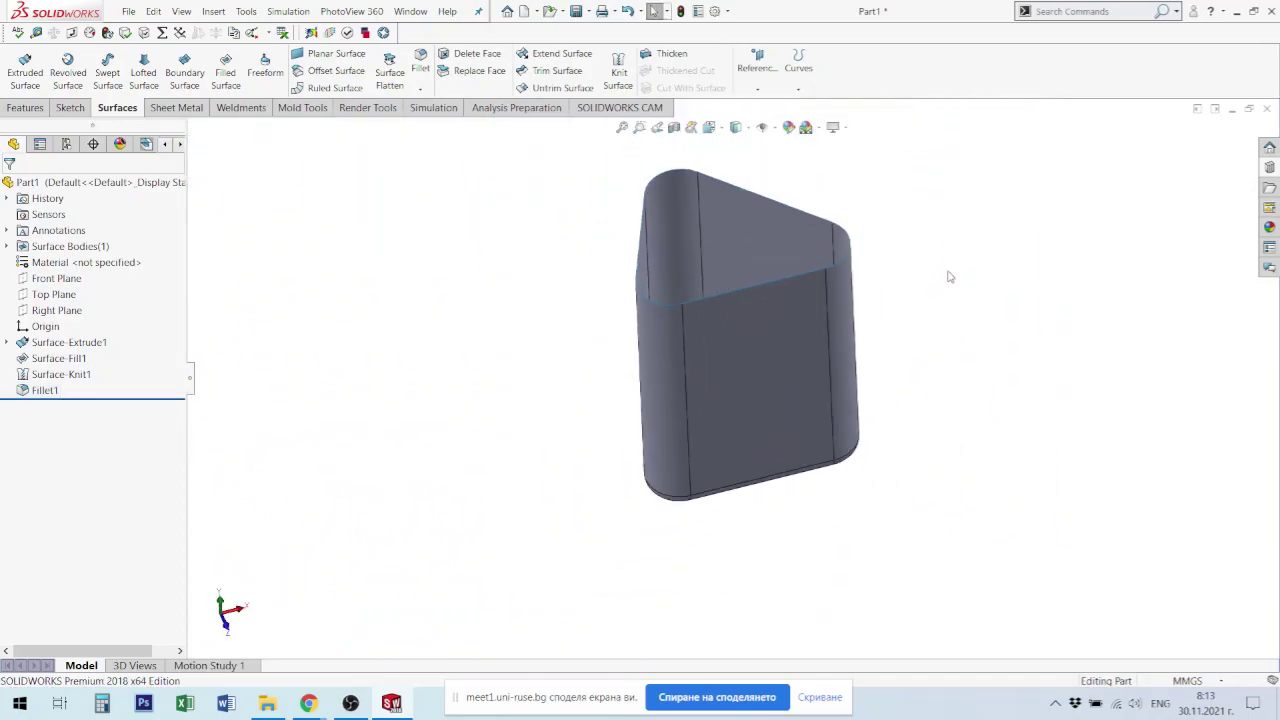
pyautogui.scroll(-1, 946, 274)
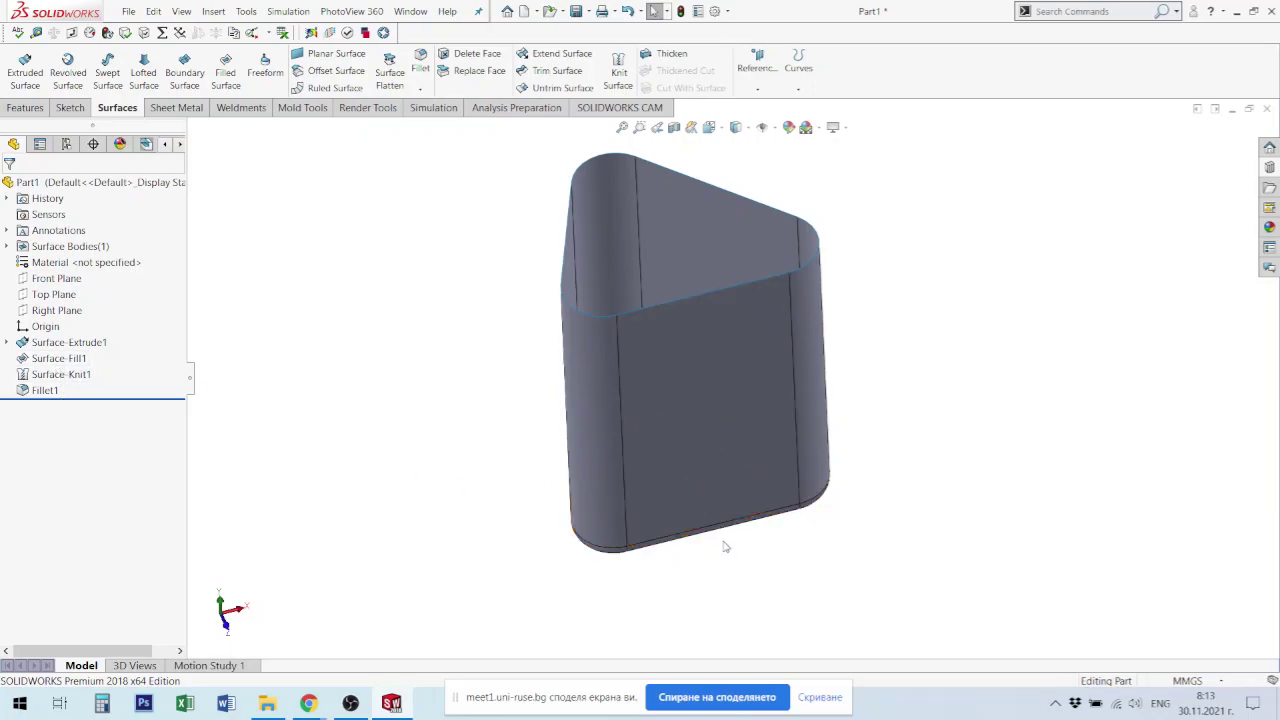
pyautogui.moveTo(723, 543); pyautogui.dragTo(723, 517, button='middle')
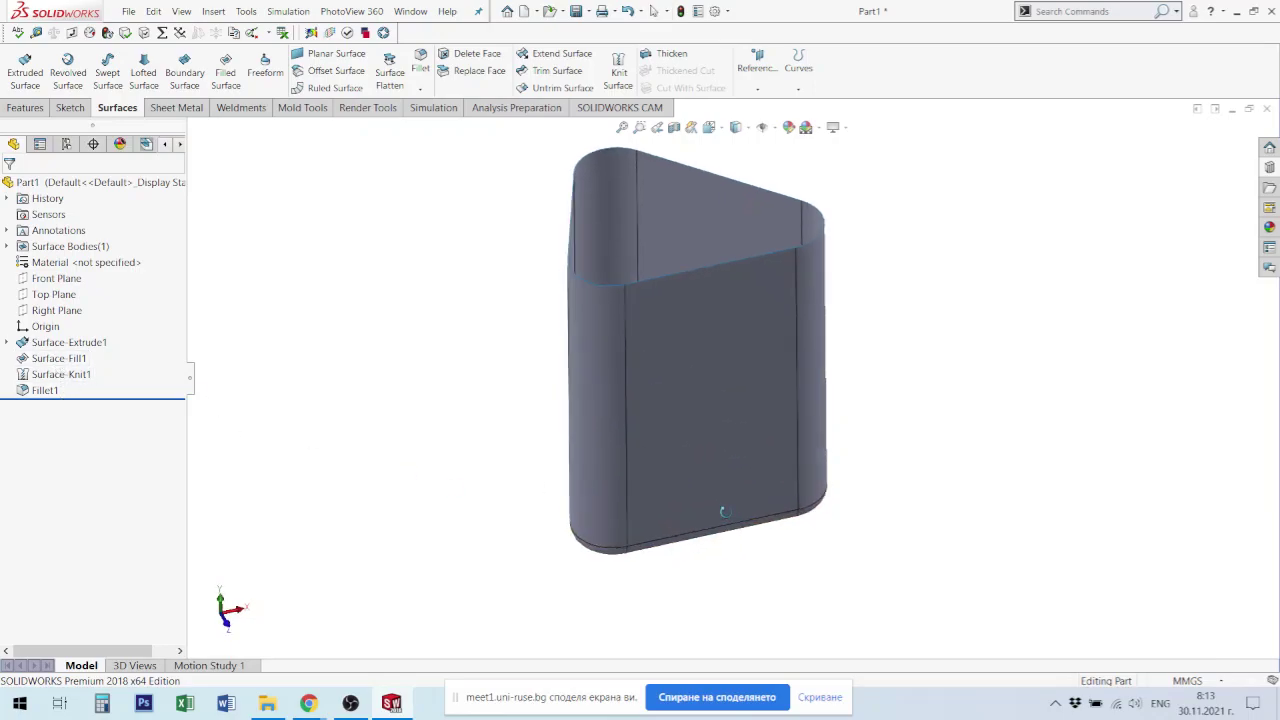
# Step: Suppress Surface-Fill1 through Fillet1, leaving only the open extruded tube
pyautogui.click(57, 360)
pyautogui.keyDown('shift'); pyautogui.click(47, 390); pyautogui.keyUp('shift')
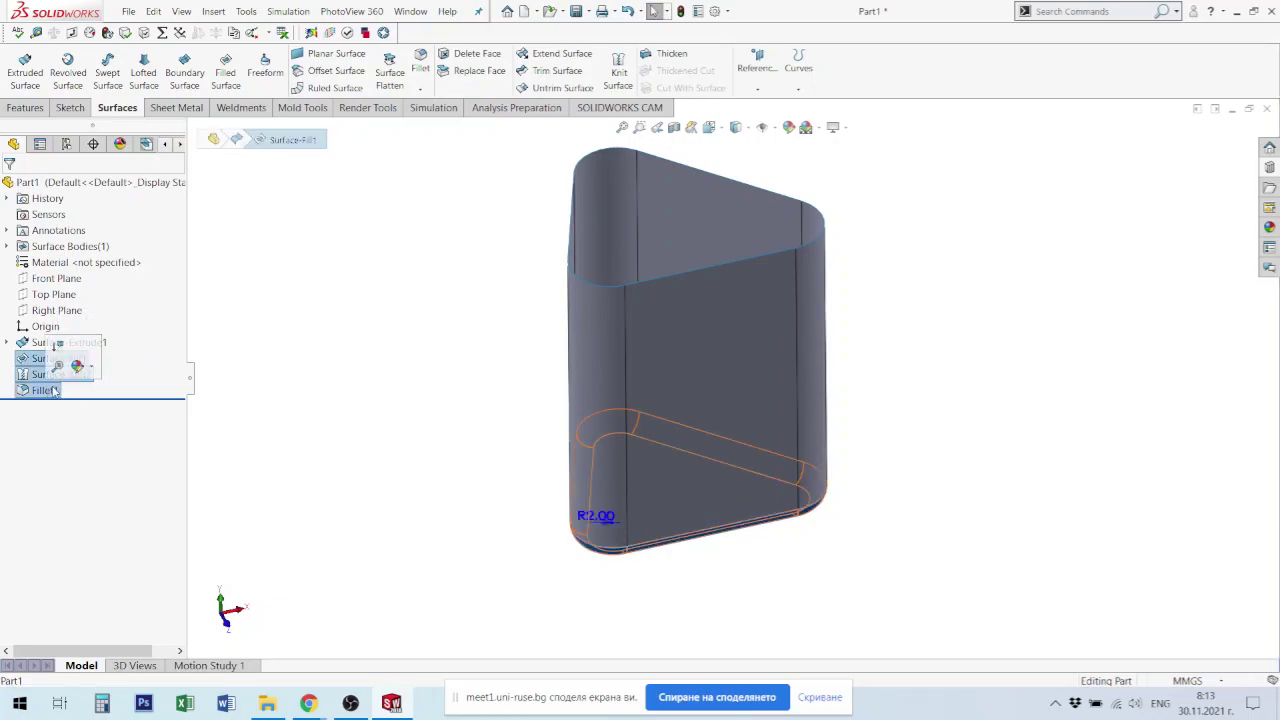
pyautogui.click(57, 346)
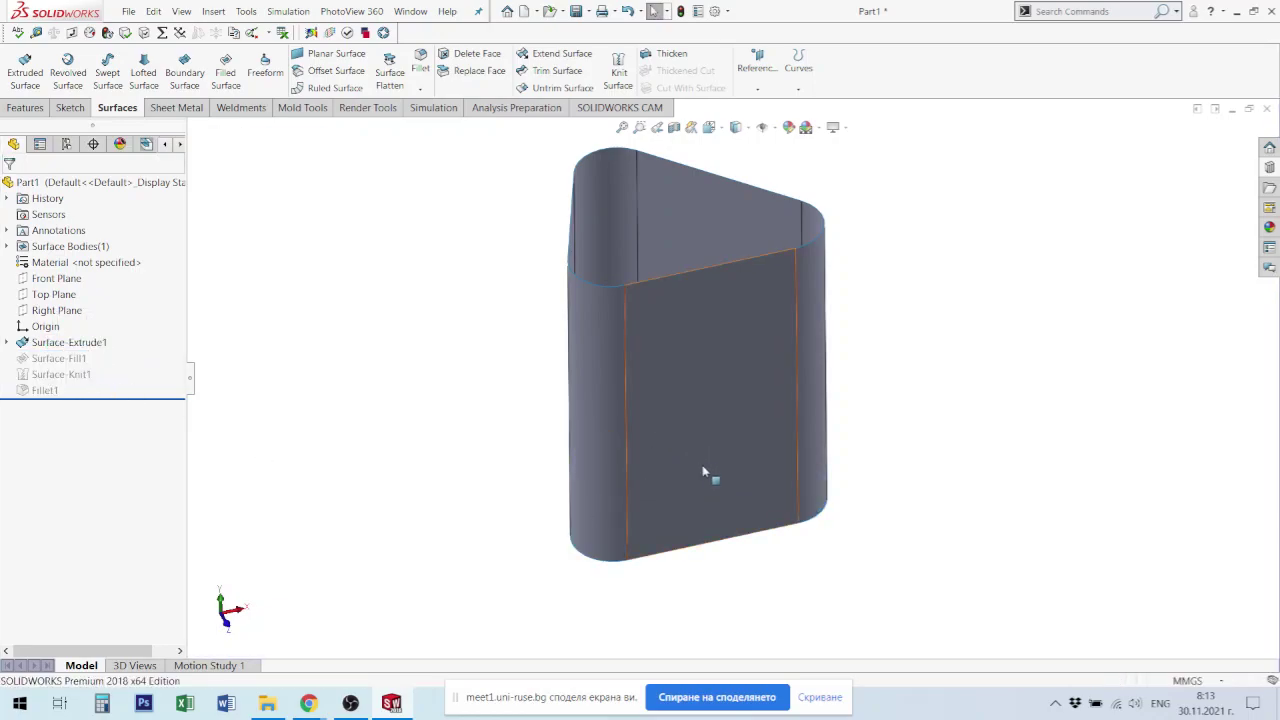
pyautogui.moveTo(709, 474)
pyautogui.mouseDown(button='middle')
pyautogui.moveTo(693, 250)
pyautogui.moveTo(695, 325)
pyautogui.mouseUp(button='middle')
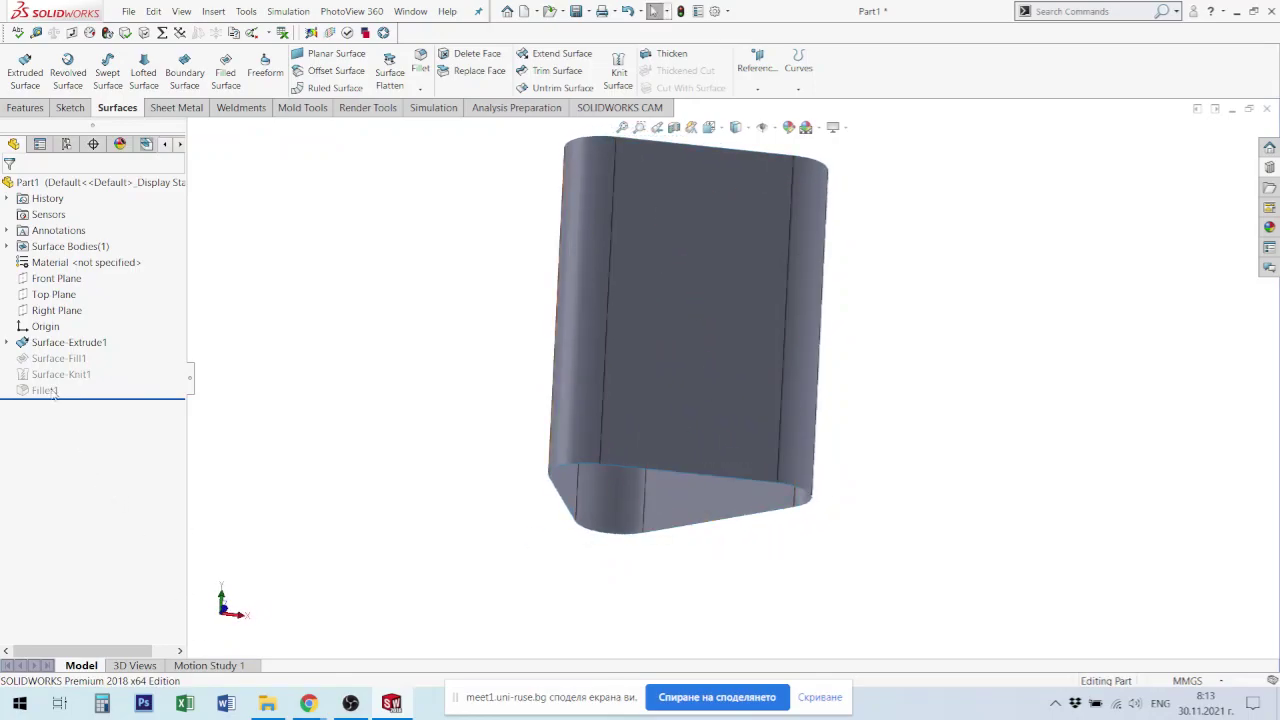
pyautogui.click(53, 295)
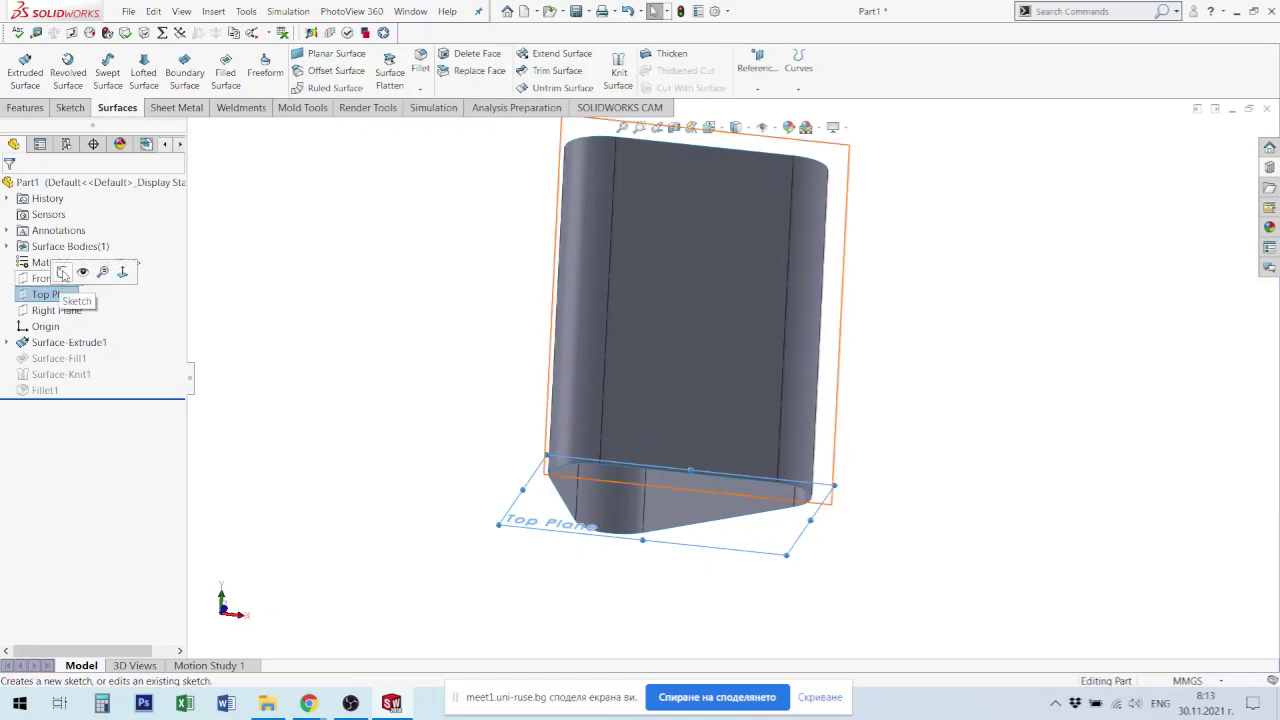
# Step: Start a sketch on Top Plane containing Sketch1's outline, copied with Convert Entities
pyautogui.click(62, 271)
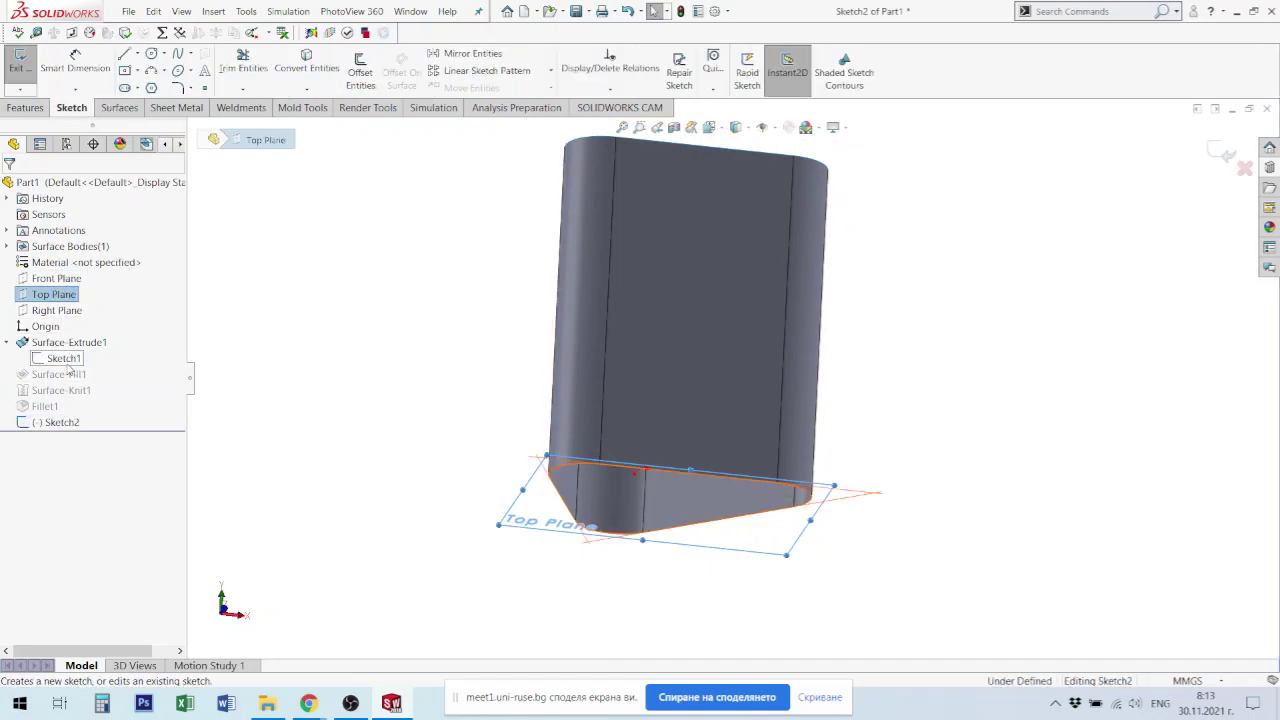
pyautogui.click(63, 358)
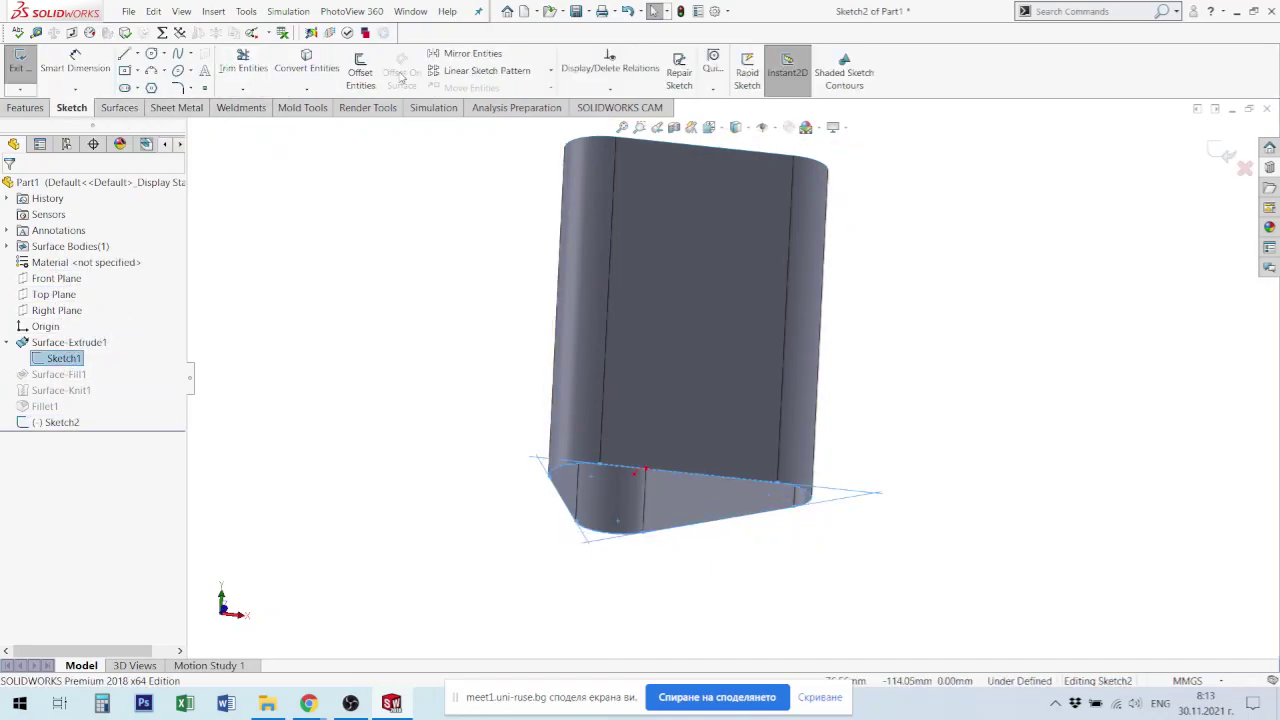
pyautogui.click(312, 66)
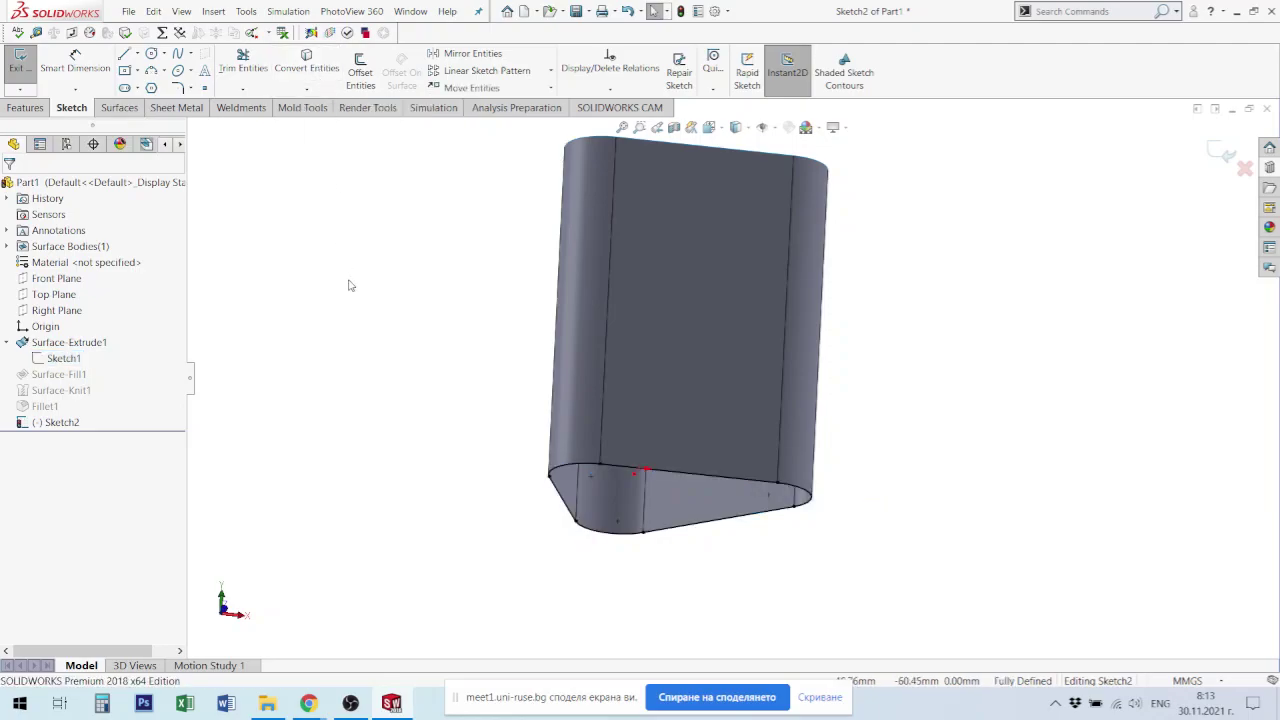
# Step: Build Surface-Plane1, a planar surface from that sketch capping the tube's bottom
pyautogui.click(118, 107)
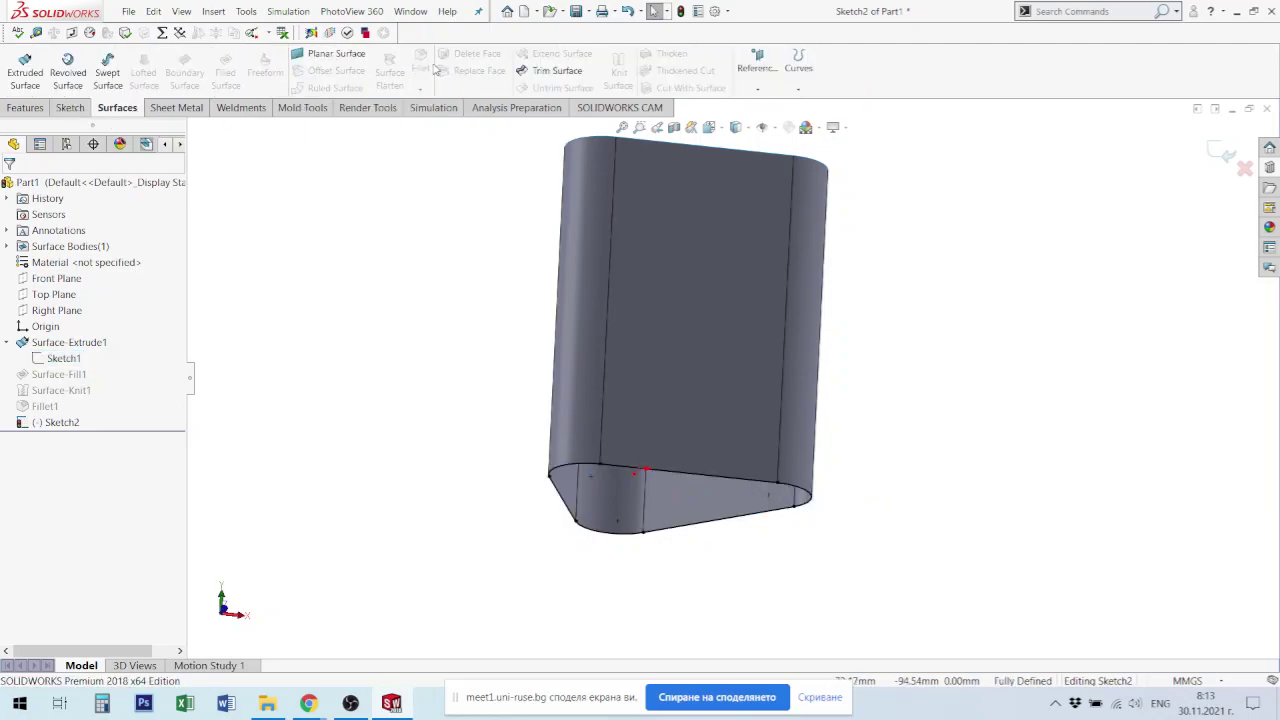
pyautogui.click(333, 57)
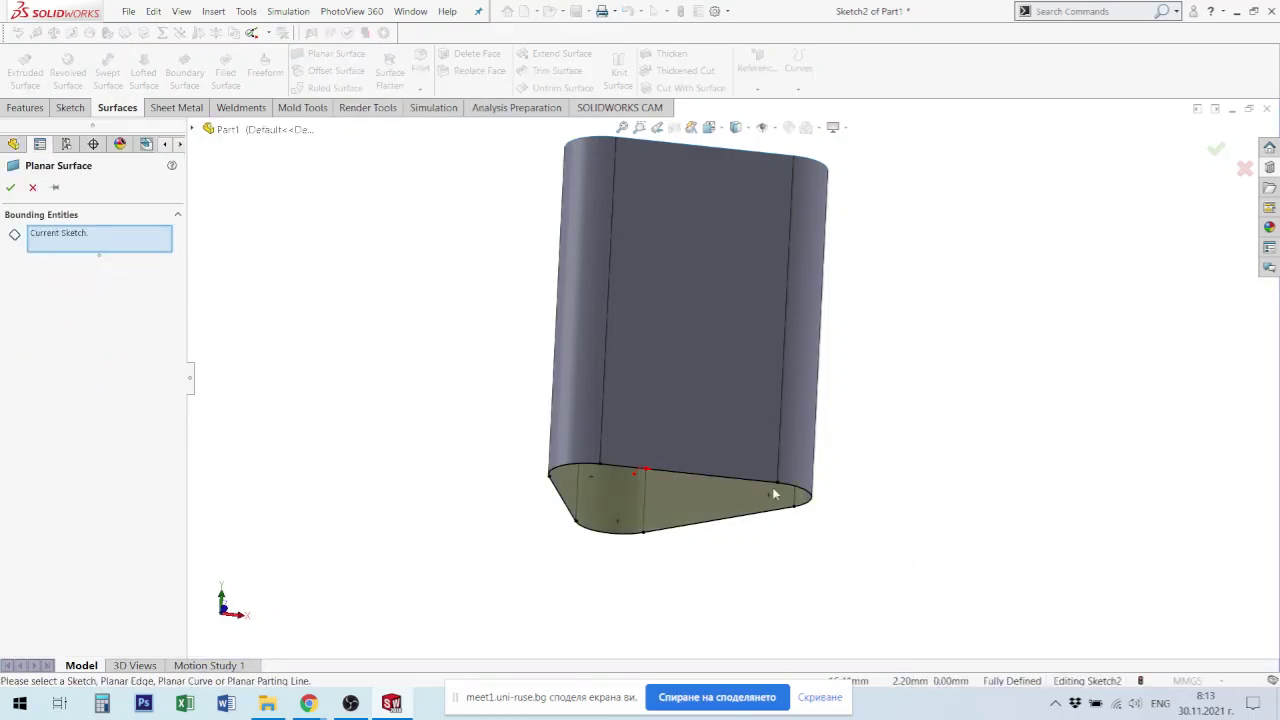
pyautogui.moveTo(773, 494); pyautogui.dragTo(650, 430, button='middle')
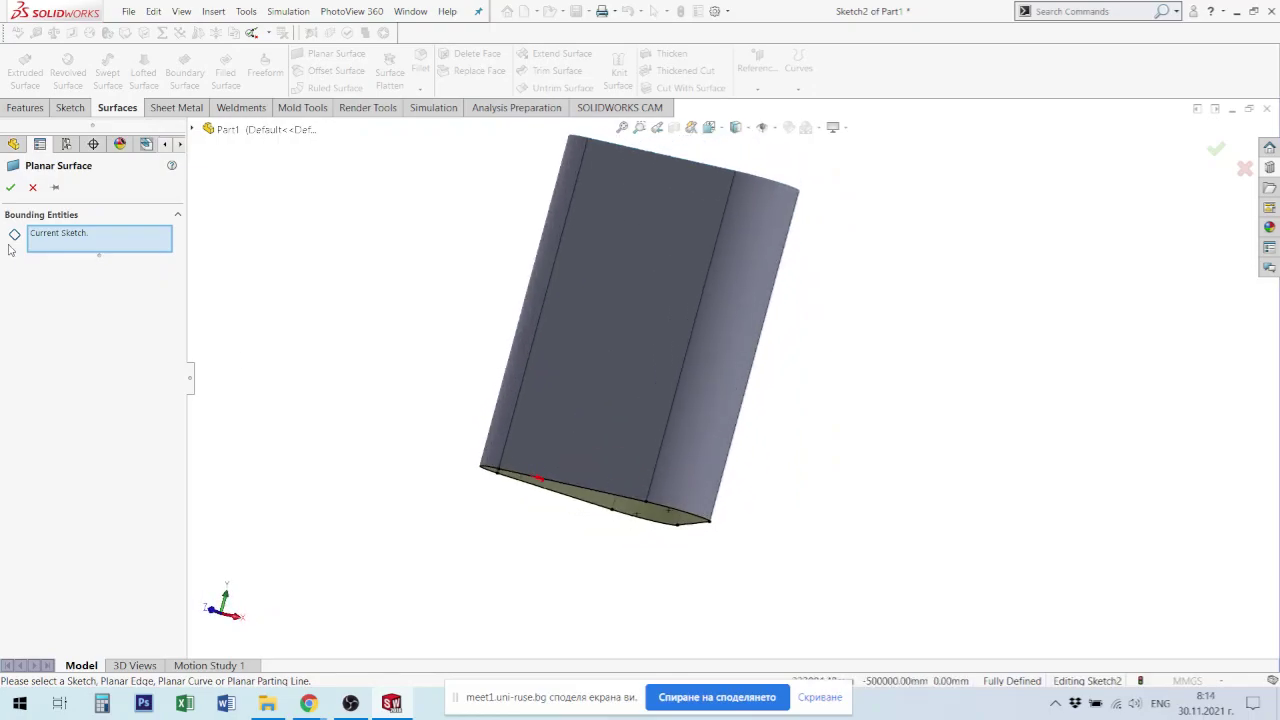
pyautogui.click(11, 188)
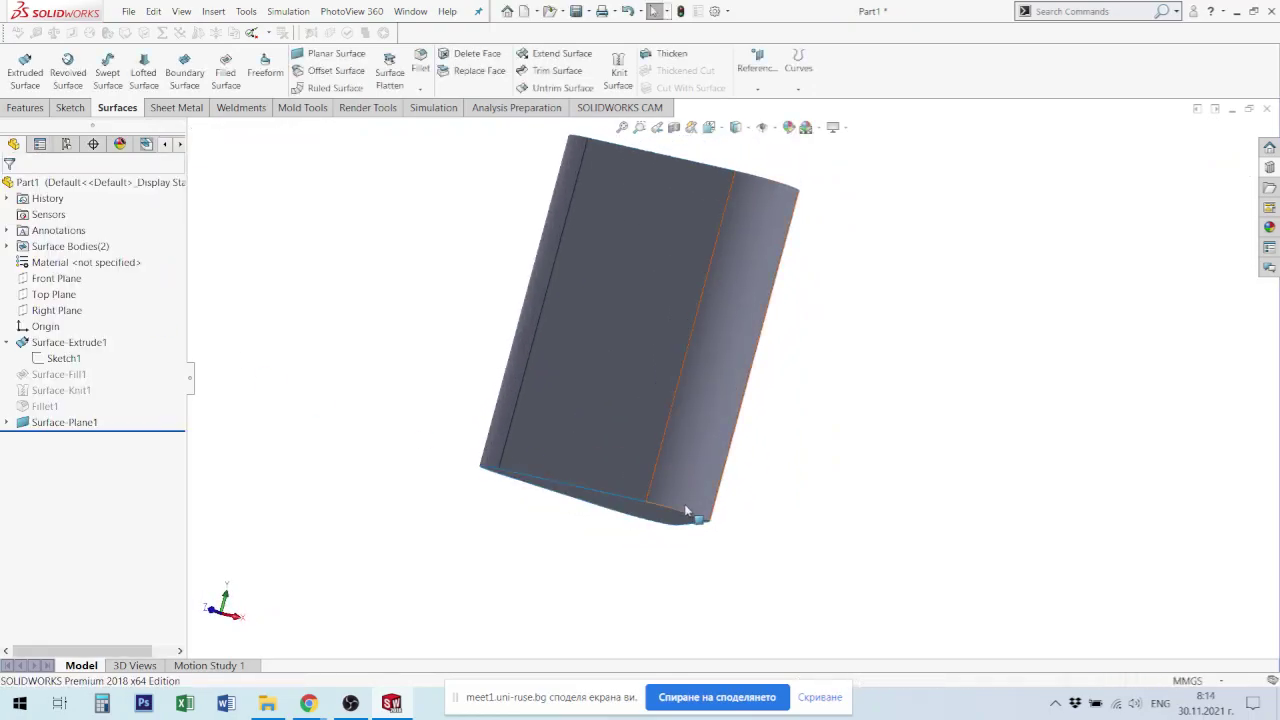
# Step: Orbit the model to inspect the new flat end face
pyautogui.moveTo(694, 517)
pyautogui.mouseDown(button='middle')
pyautogui.moveTo(615, 445)
pyautogui.moveTo(556, 437)
pyautogui.mouseUp(button='middle')
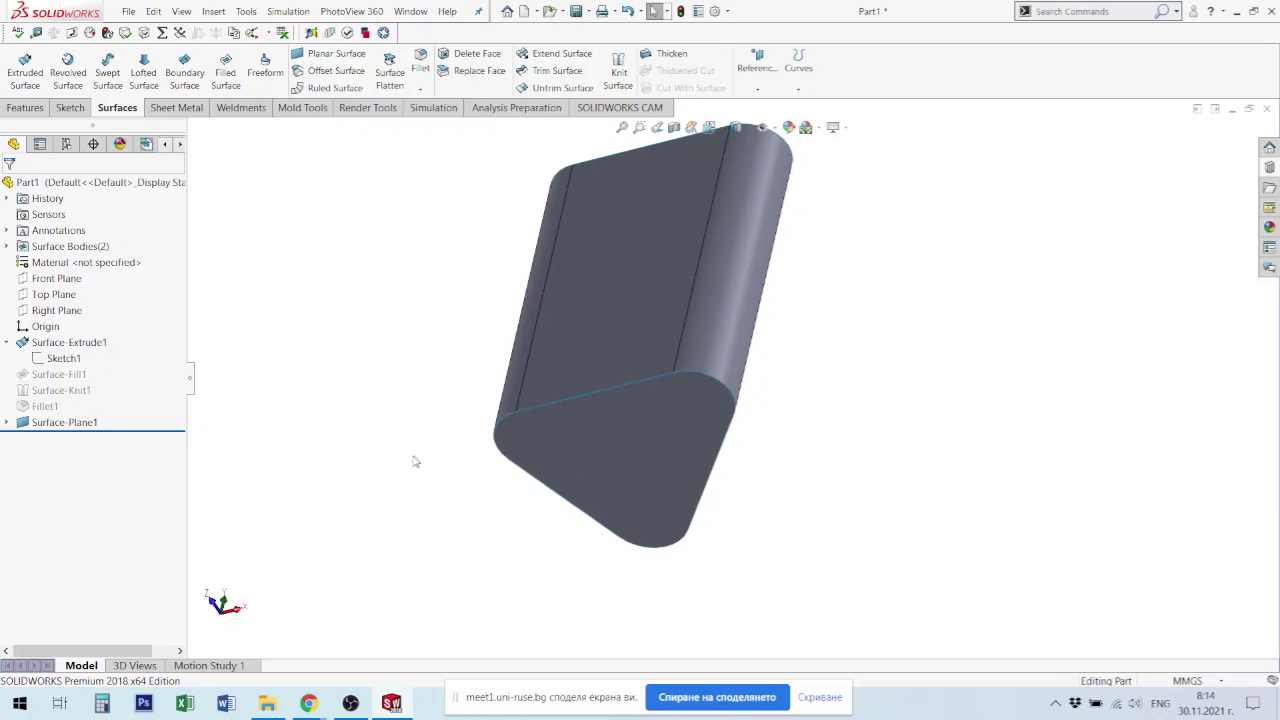
pyautogui.moveTo(632, 452); pyautogui.dragTo(617, 517, button='middle')
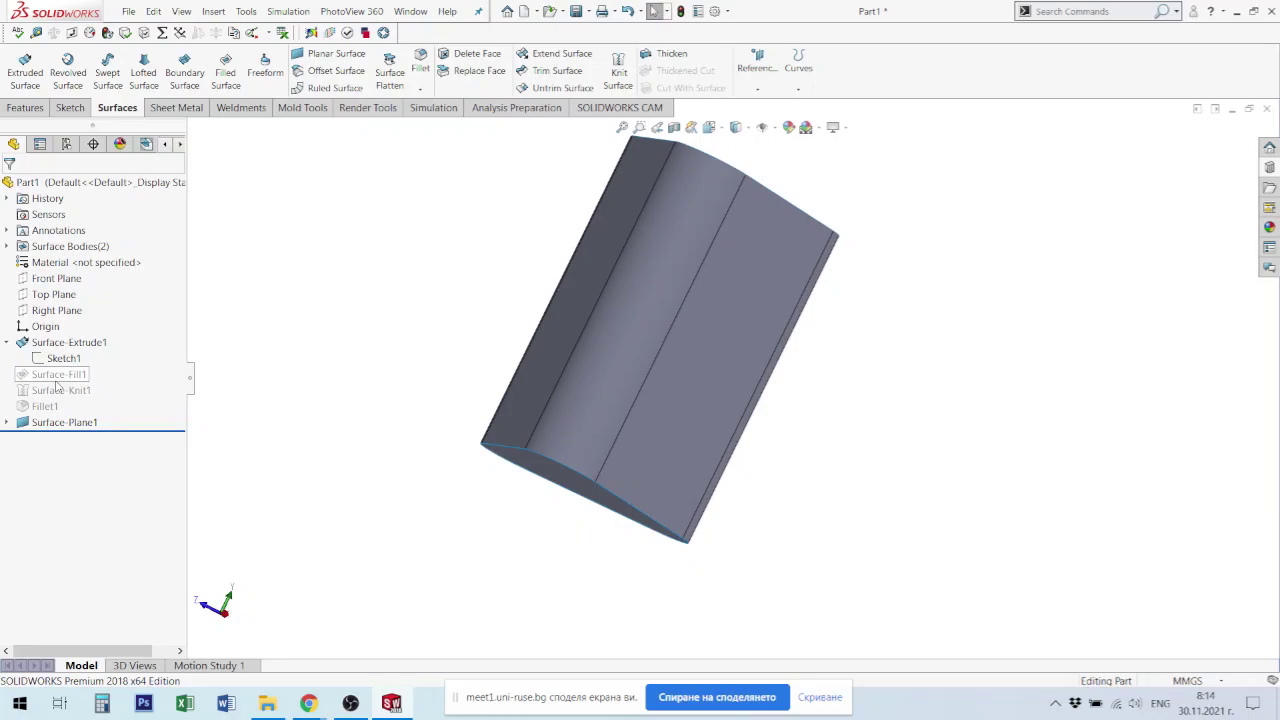
pyautogui.moveTo(476, 462)
pyautogui.mouseDown(button='middle')
pyautogui.moveTo(557, 466)
pyautogui.moveTo(545, 406)
pyautogui.moveTo(520, 430)
pyautogui.mouseUp(button='middle')
pyautogui.click(545, 458)
pyautogui.click(409, 536)
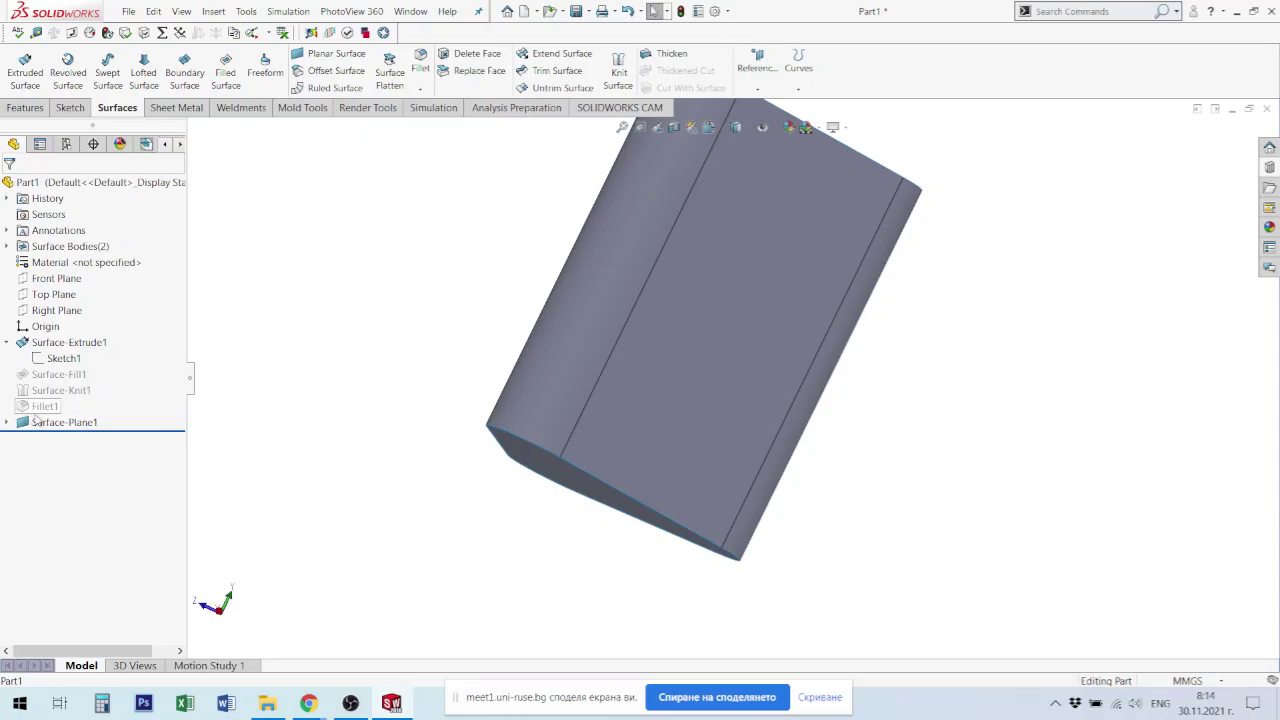
# Step: Delete the Surface-Plane1 feature and its leftover Sketch2
pyautogui.click(64, 422)
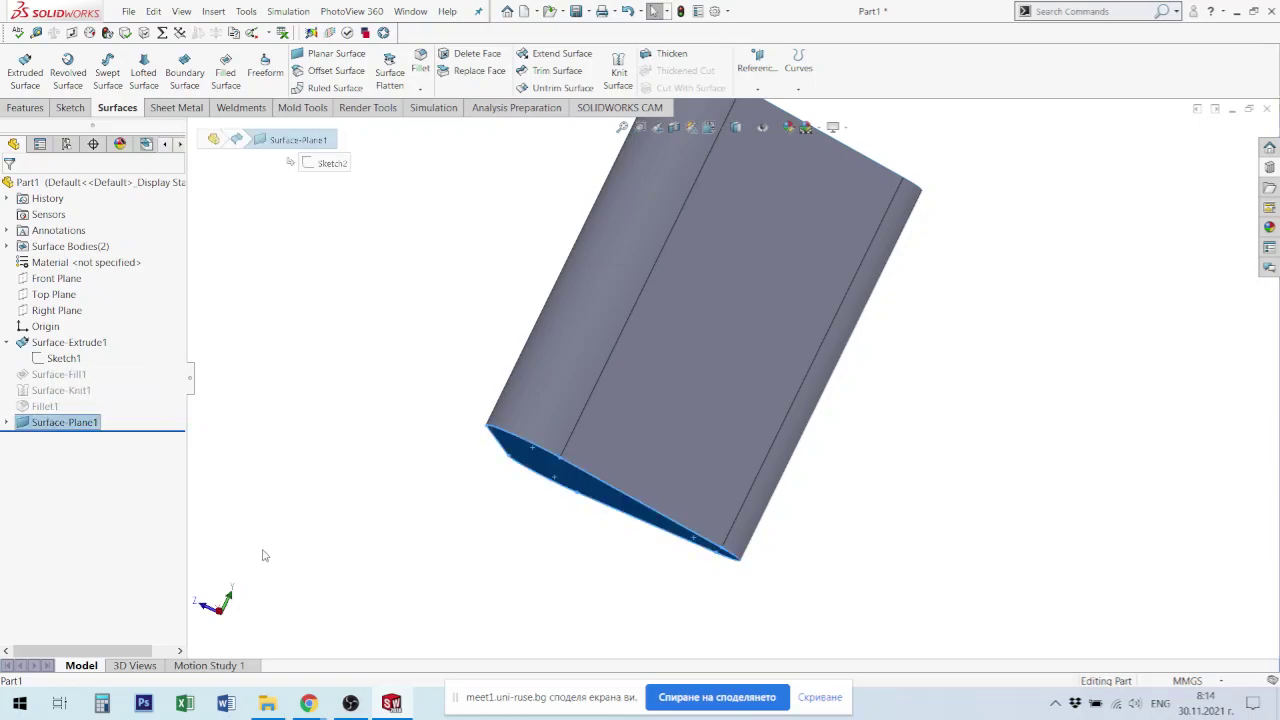
pyautogui.click(223, 414)
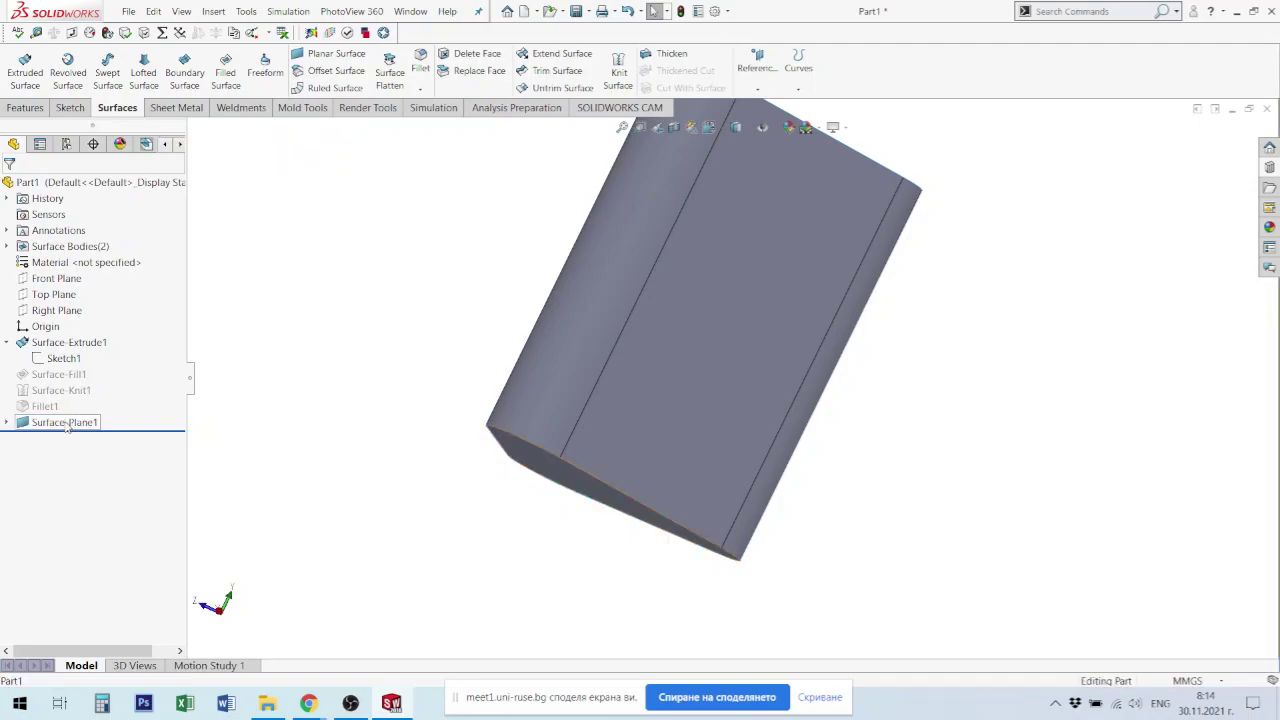
pyautogui.click(66, 423)
pyautogui.press('Delete')
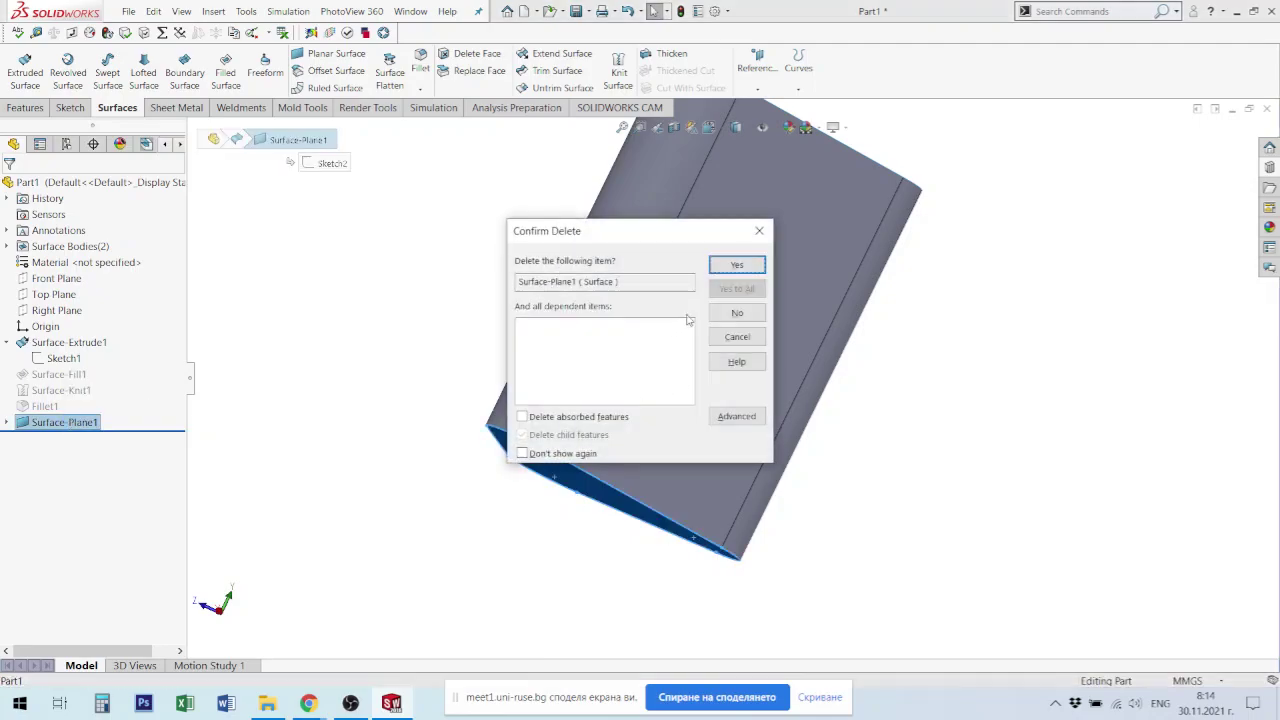
pyautogui.click(737, 265)
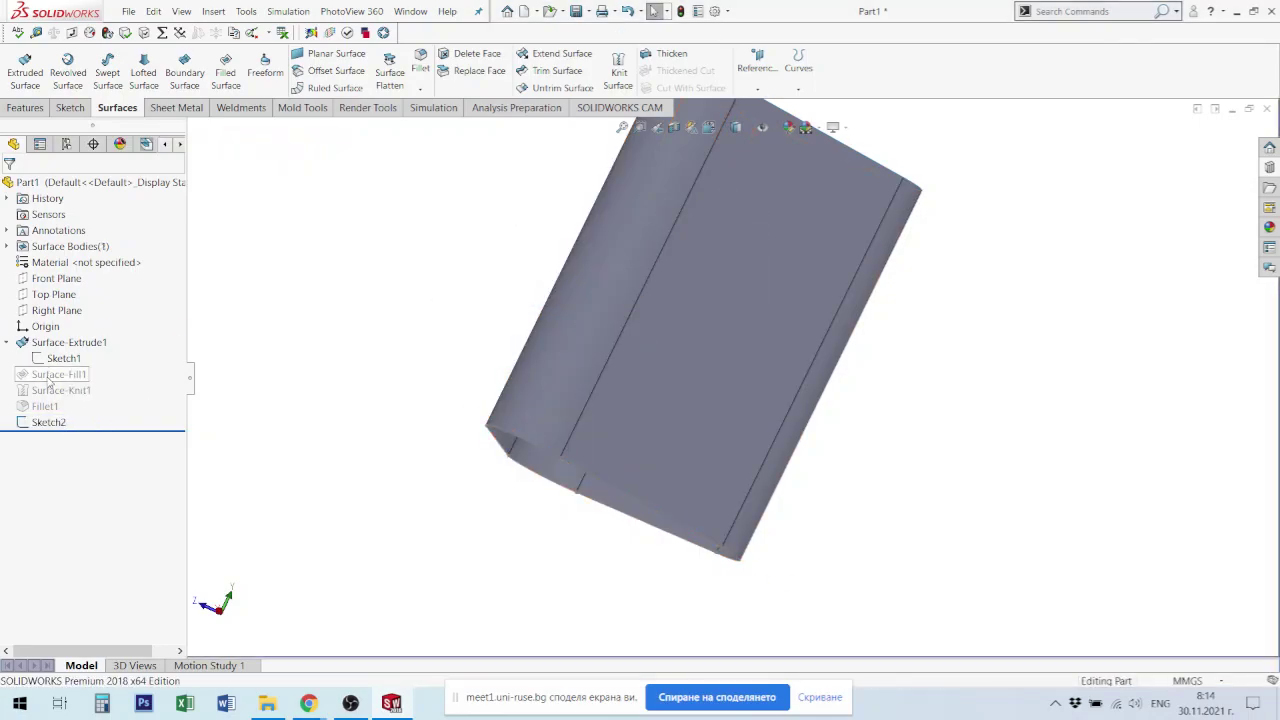
pyautogui.click(50, 422)
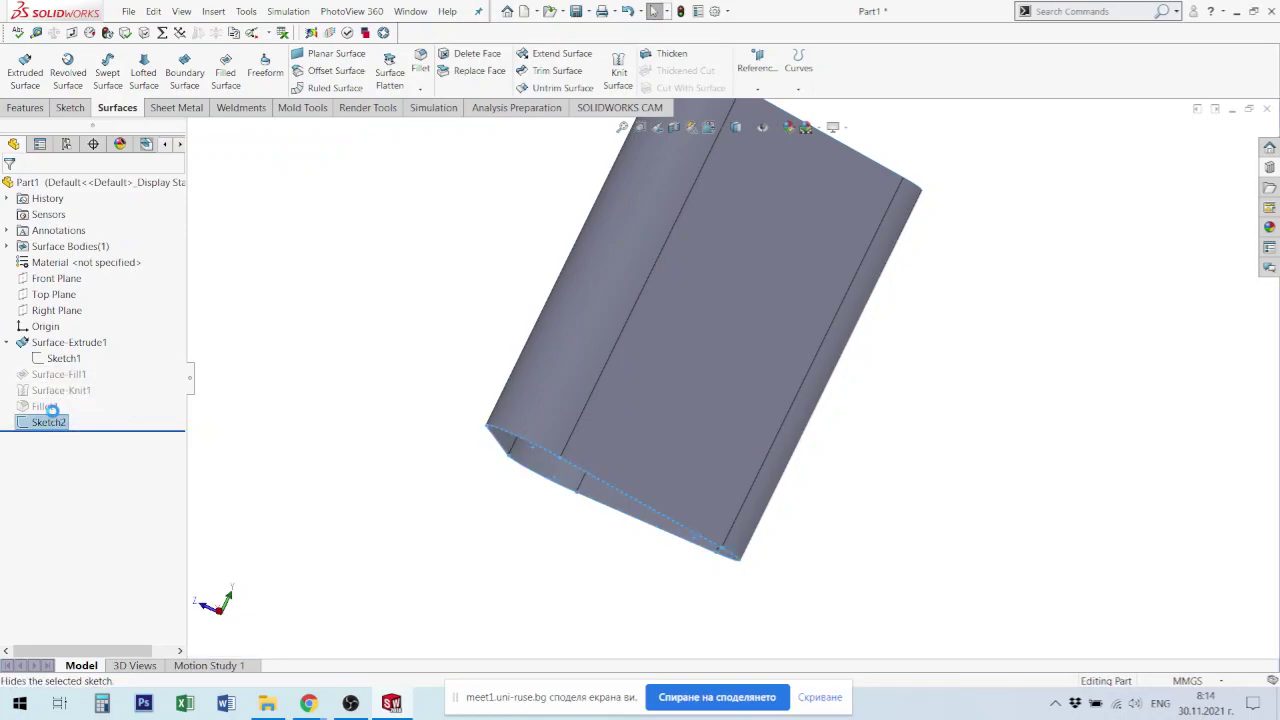
pyautogui.press('Delete')
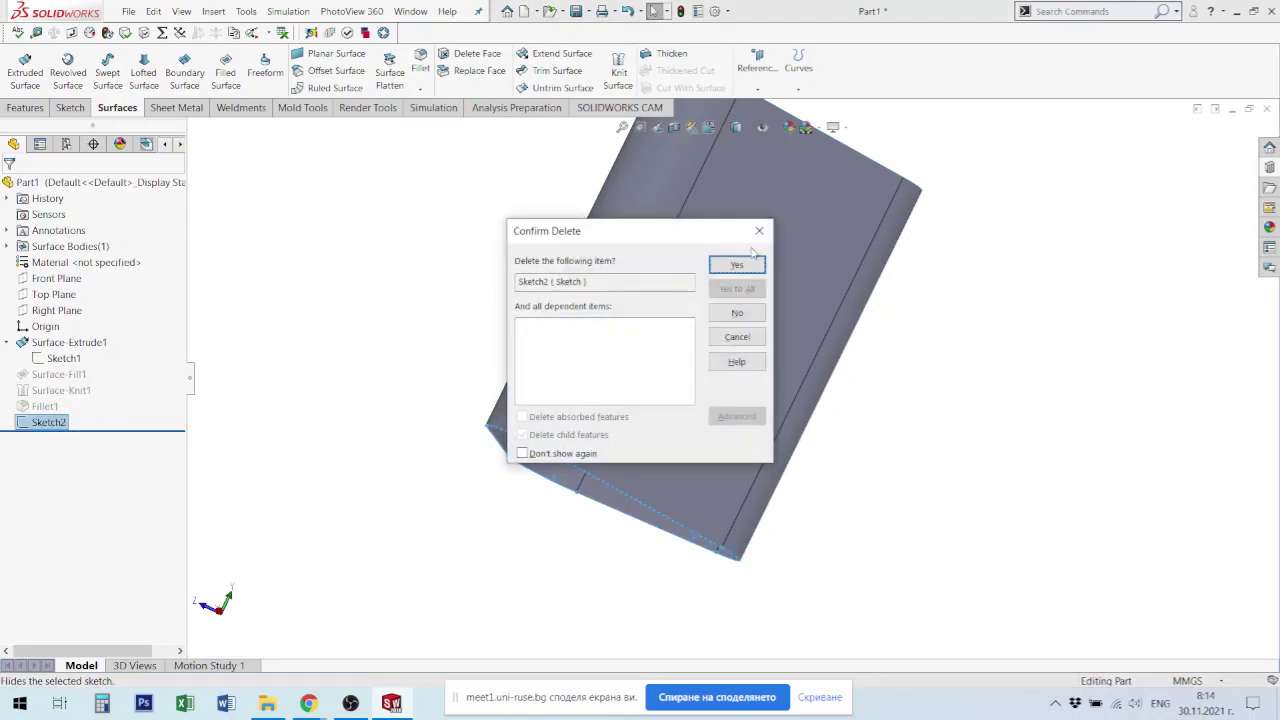
pyautogui.click(736, 266)
# Step: Unsuppress Surface-Fill1, Surface-Knit1 and Fillet1 to restore the rounded body
pyautogui.click(58, 390)
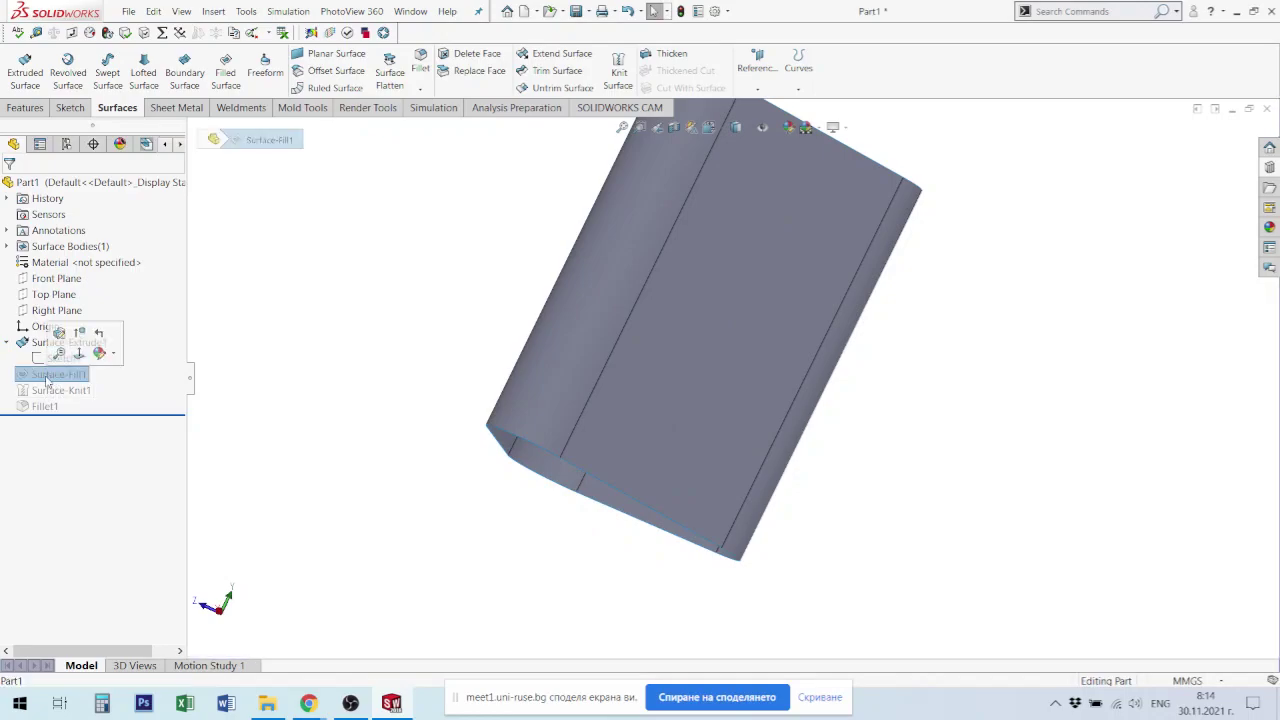
pyautogui.keyDown('ctrl'); pyautogui.click(58, 374); pyautogui.keyUp('ctrl')
pyautogui.keyDown('ctrl'); pyautogui.click(45, 406); pyautogui.keyUp('ctrl')
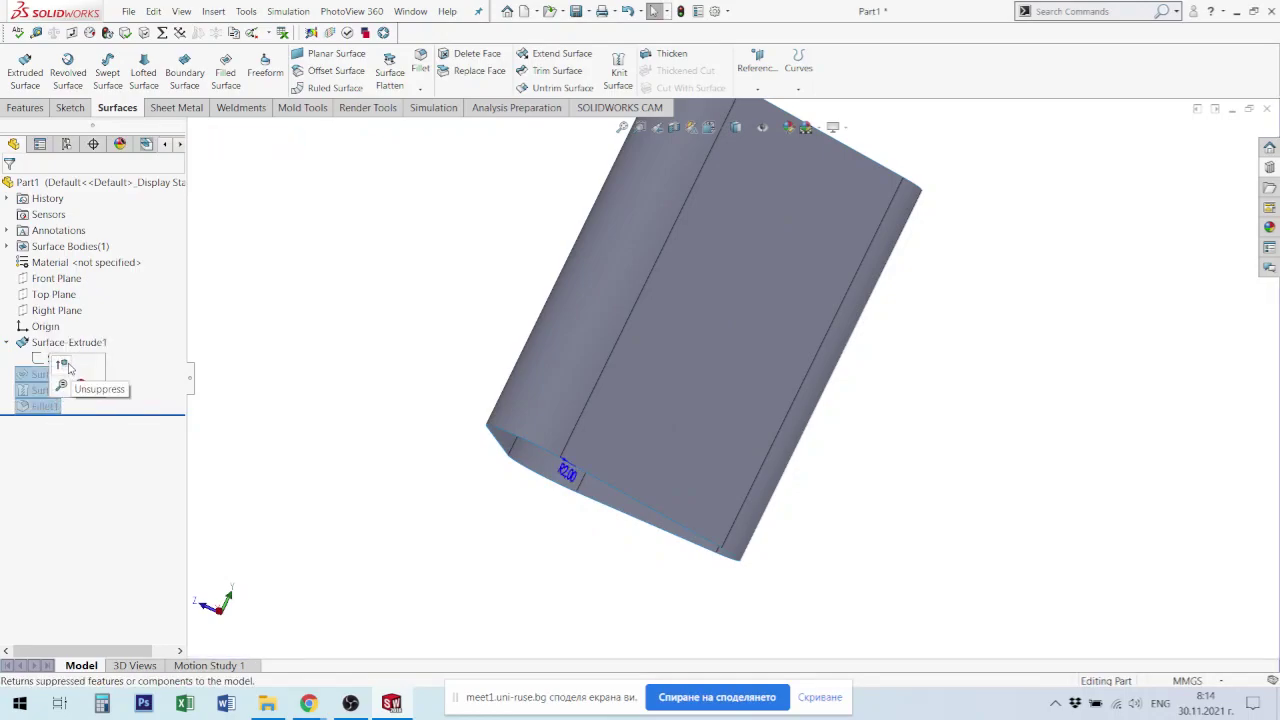
pyautogui.moveTo(641, 458)
pyautogui.mouseDown(button='middle')
pyautogui.moveTo(591, 594)
pyautogui.moveTo(551, 580)
pyautogui.moveTo(754, 443)
pyautogui.moveTo(786, 386)
pyautogui.moveTo(783, 269)
pyautogui.mouseUp(button='middle')
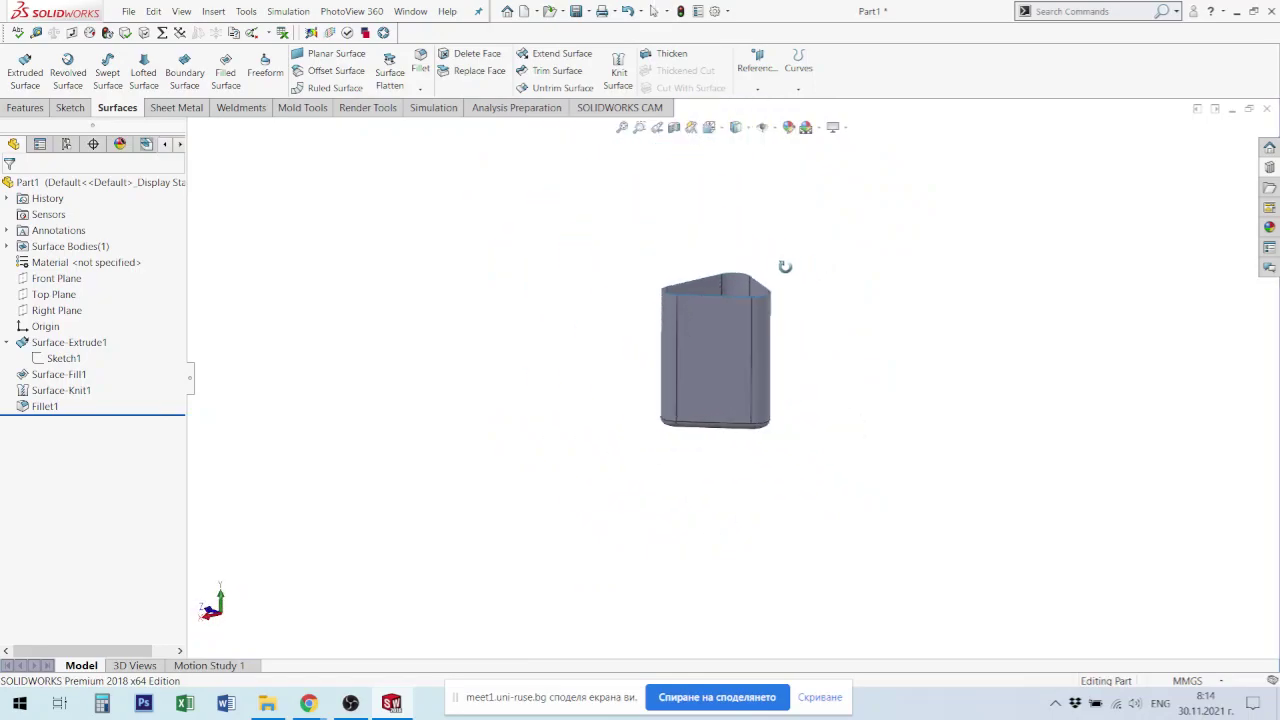
# Step: Orbit and zoom to view the top of the rounded triangular body
pyautogui.scroll(-3, 755, 280)
pyautogui.scroll(-2, 734, 394)
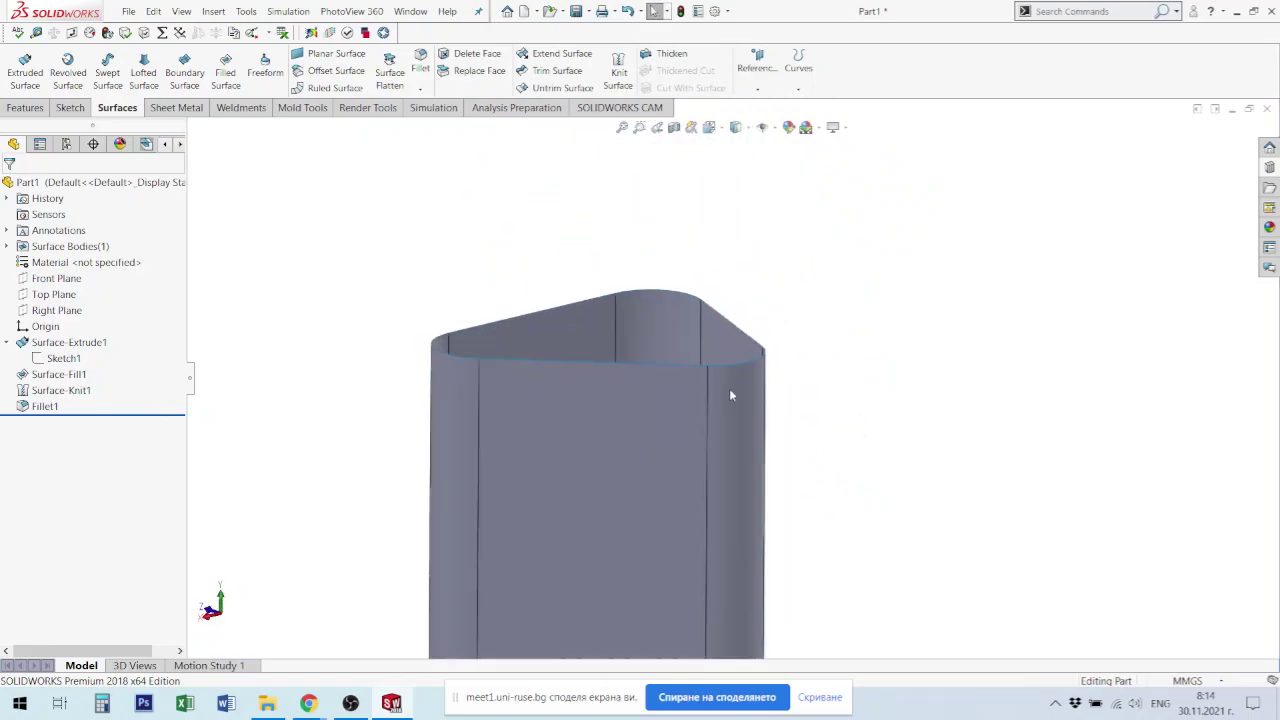
pyautogui.scroll(-2, 734, 394)
pyautogui.scroll(1, 665, 398)
pyautogui.moveTo(665, 398); pyautogui.dragTo(672, 398, button='middle')
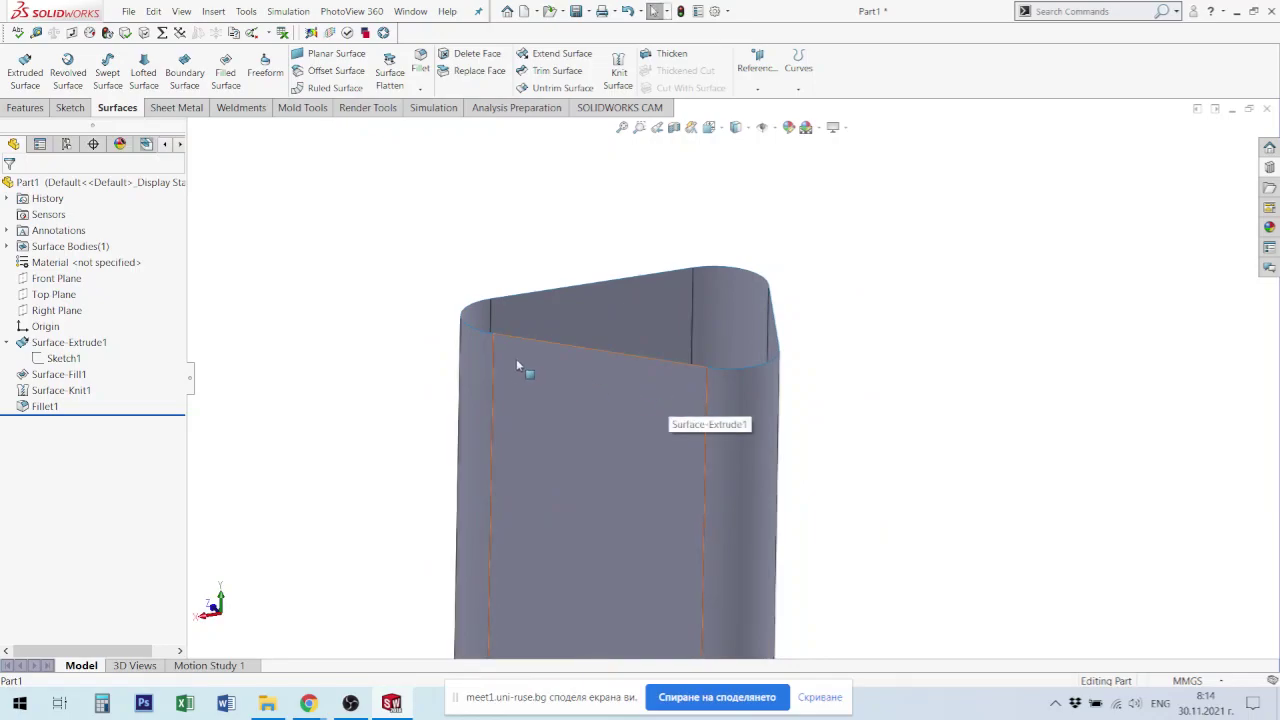
pyautogui.moveTo(517, 365); pyautogui.dragTo(503, 418, button='middle')
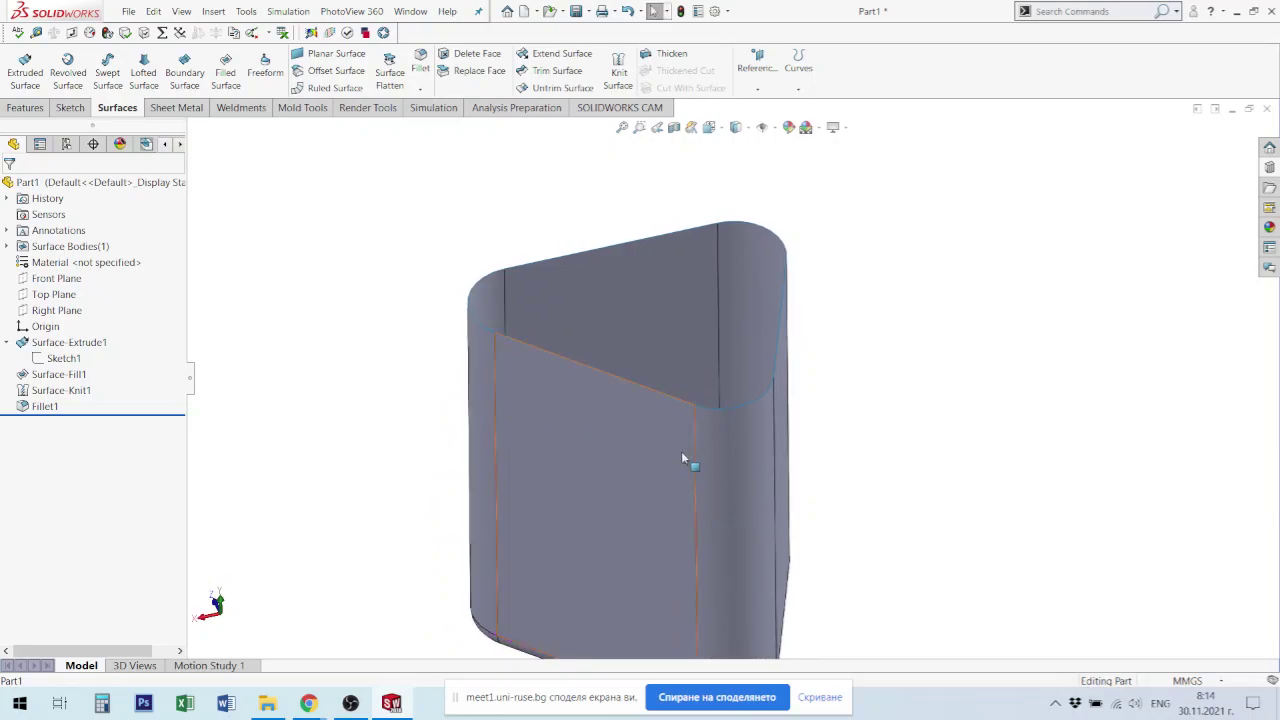
pyautogui.click(506, 301)
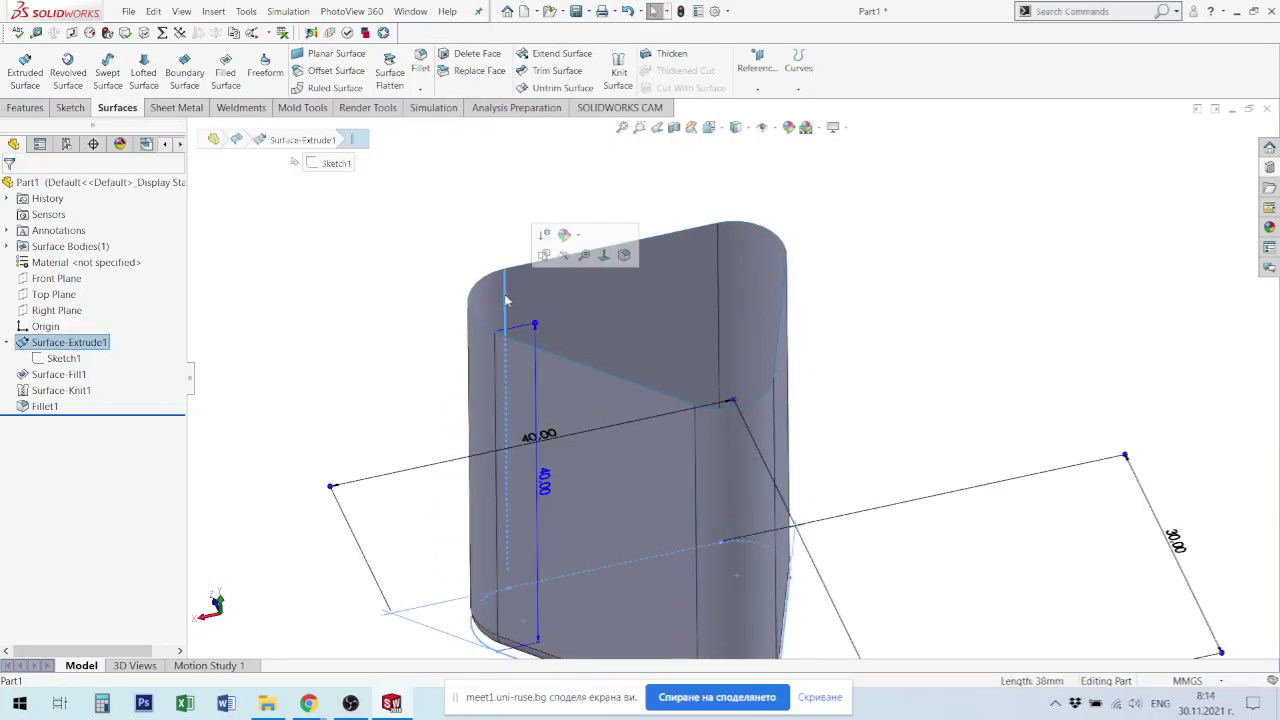
pyautogui.click(790, 335)
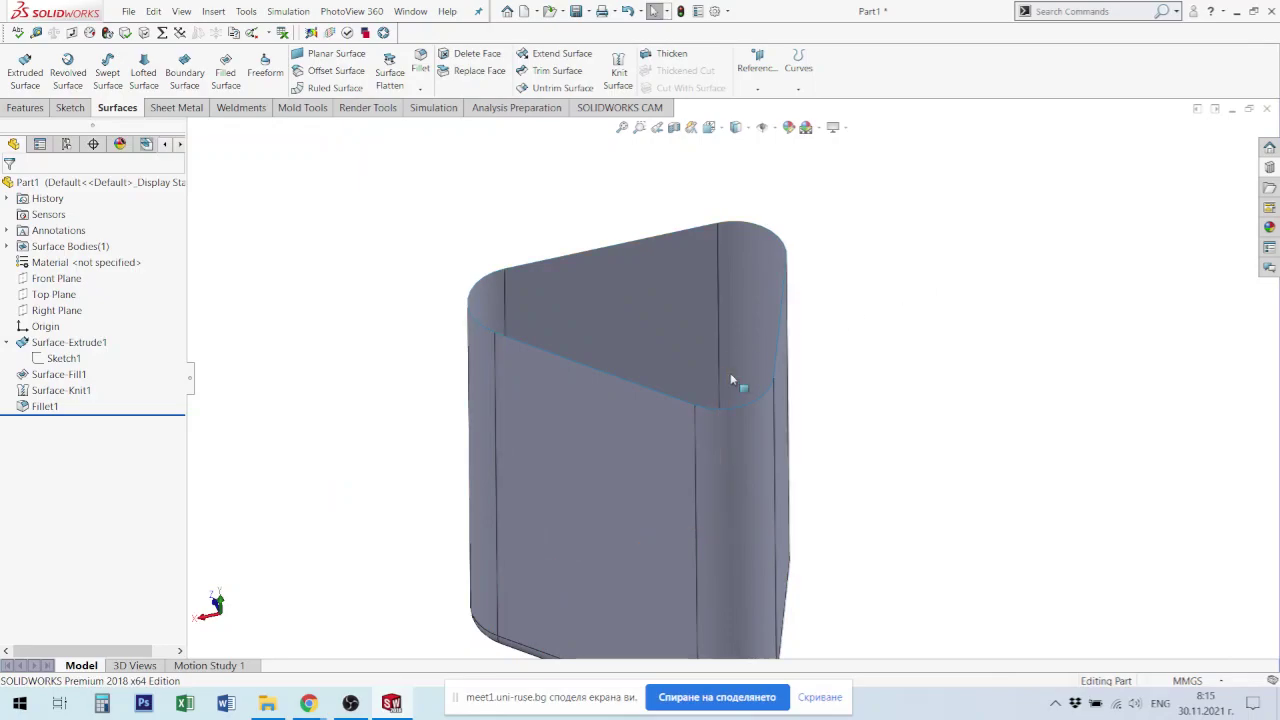
pyautogui.scroll(-3, 735, 380)
pyautogui.scroll(4, 557, 352)
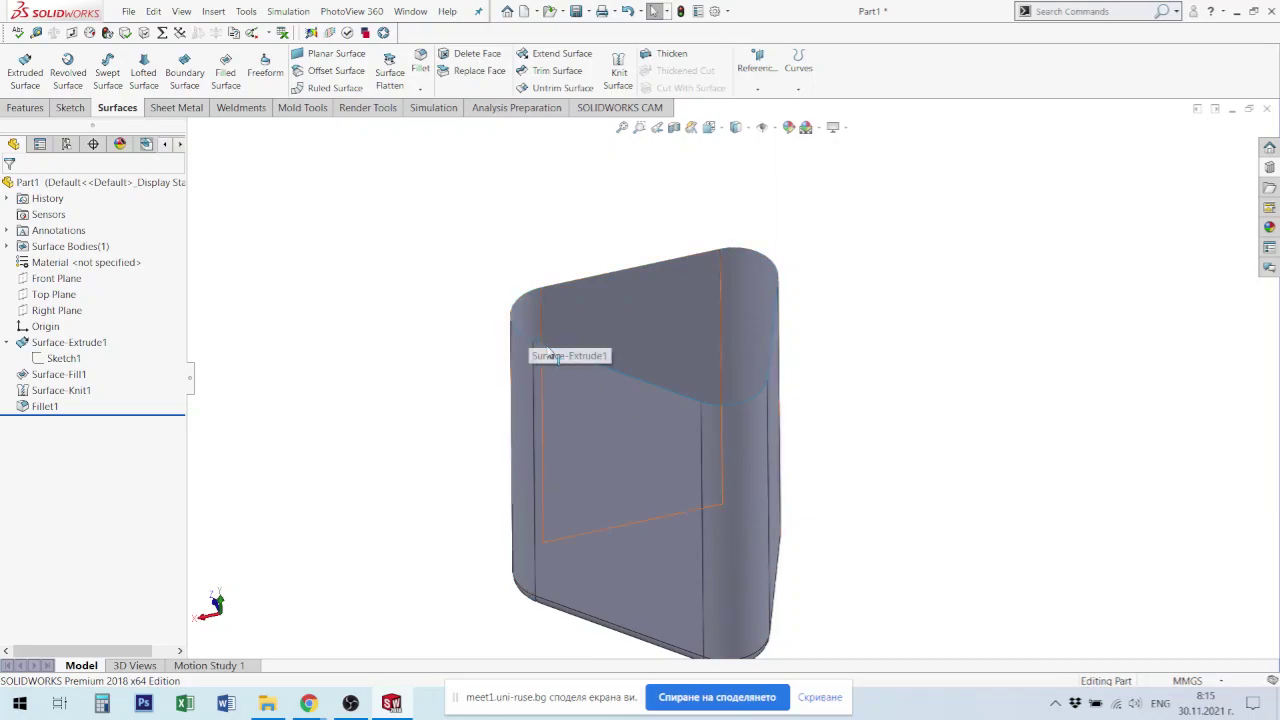
# Step: Select the top inner edge and a right-side edge as reference-plane references
pyautogui.click(614, 375)
pyautogui.doubleClick(614, 375)
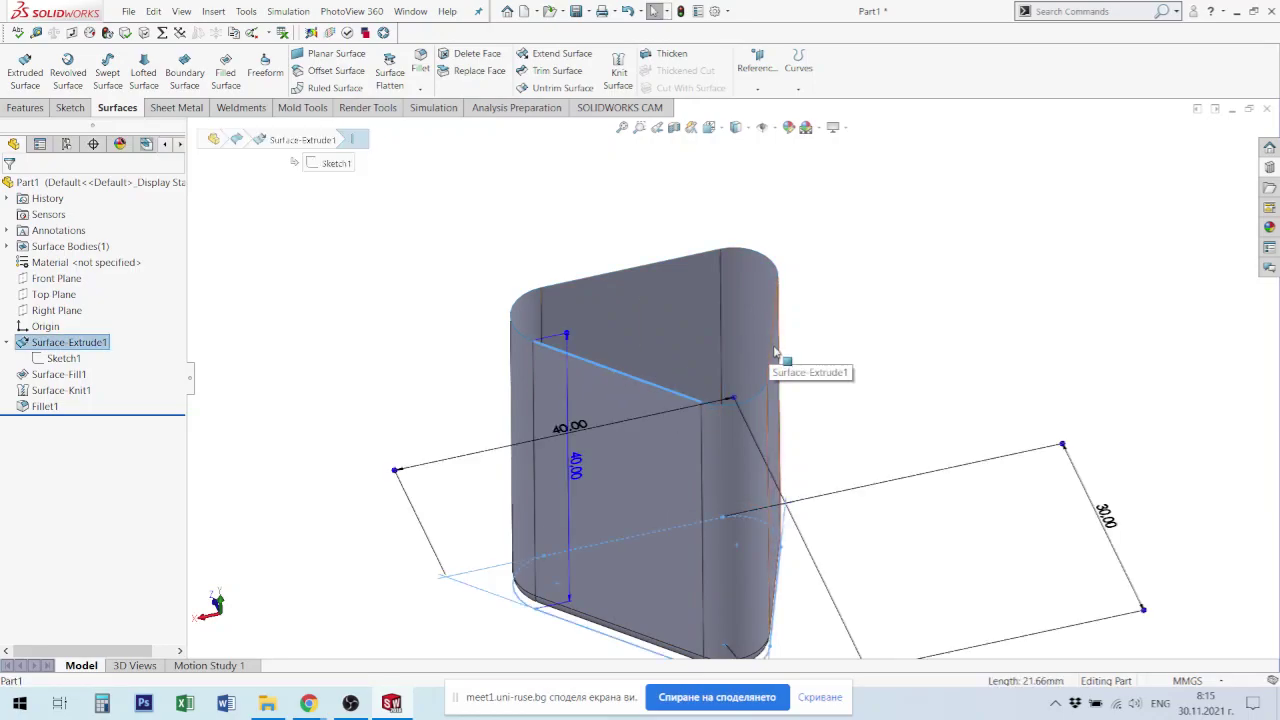
pyautogui.click(775, 350)
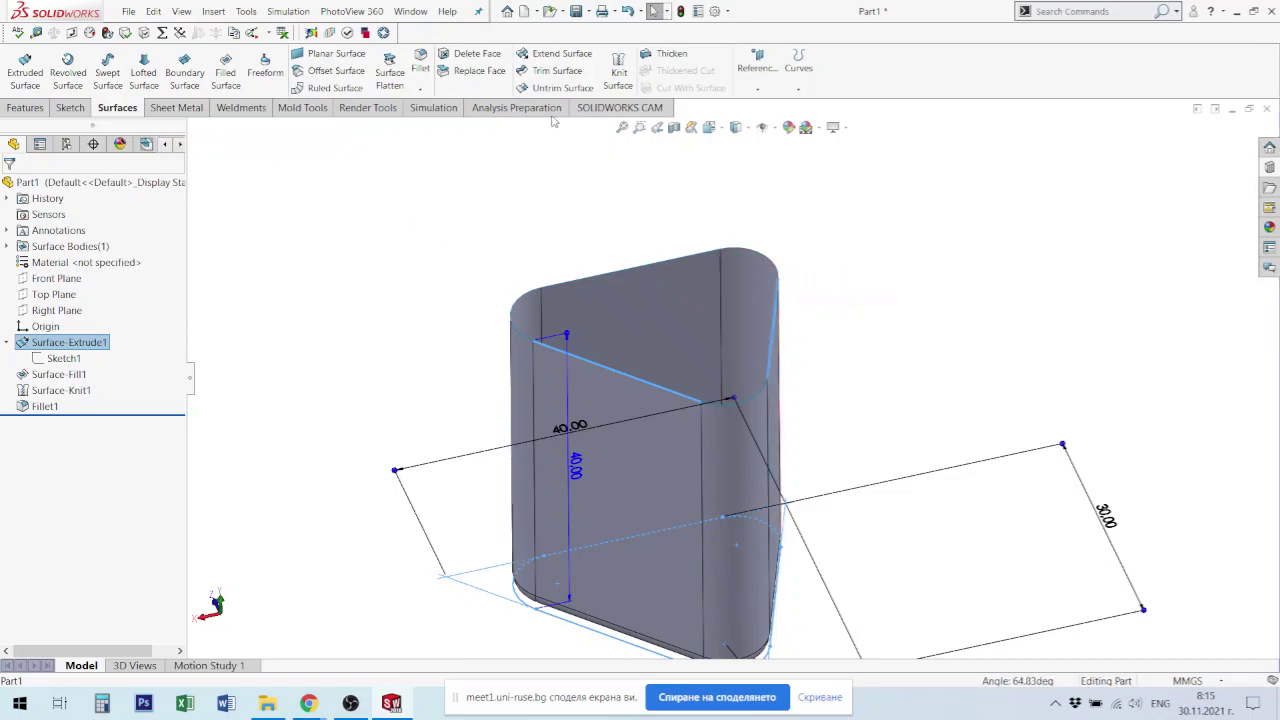
pyautogui.click(758, 66)
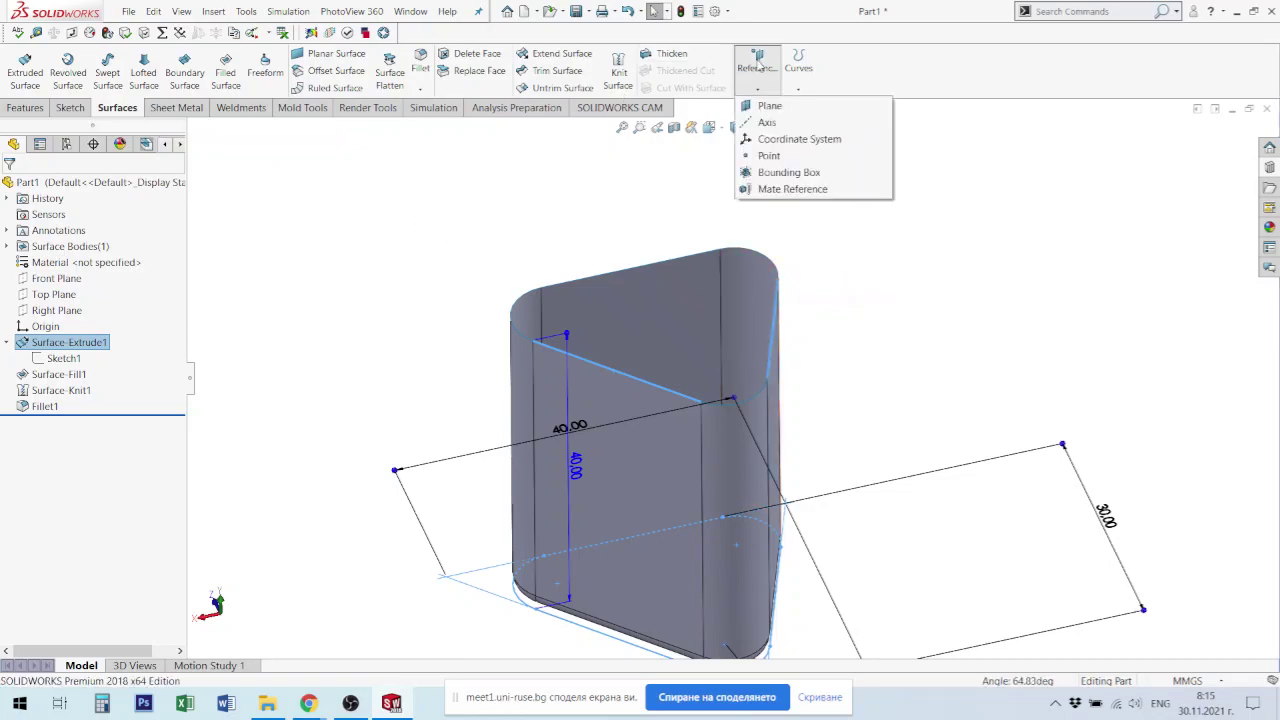
# Step: Create Plane1 through the two selected edges
pyautogui.click(779, 113)
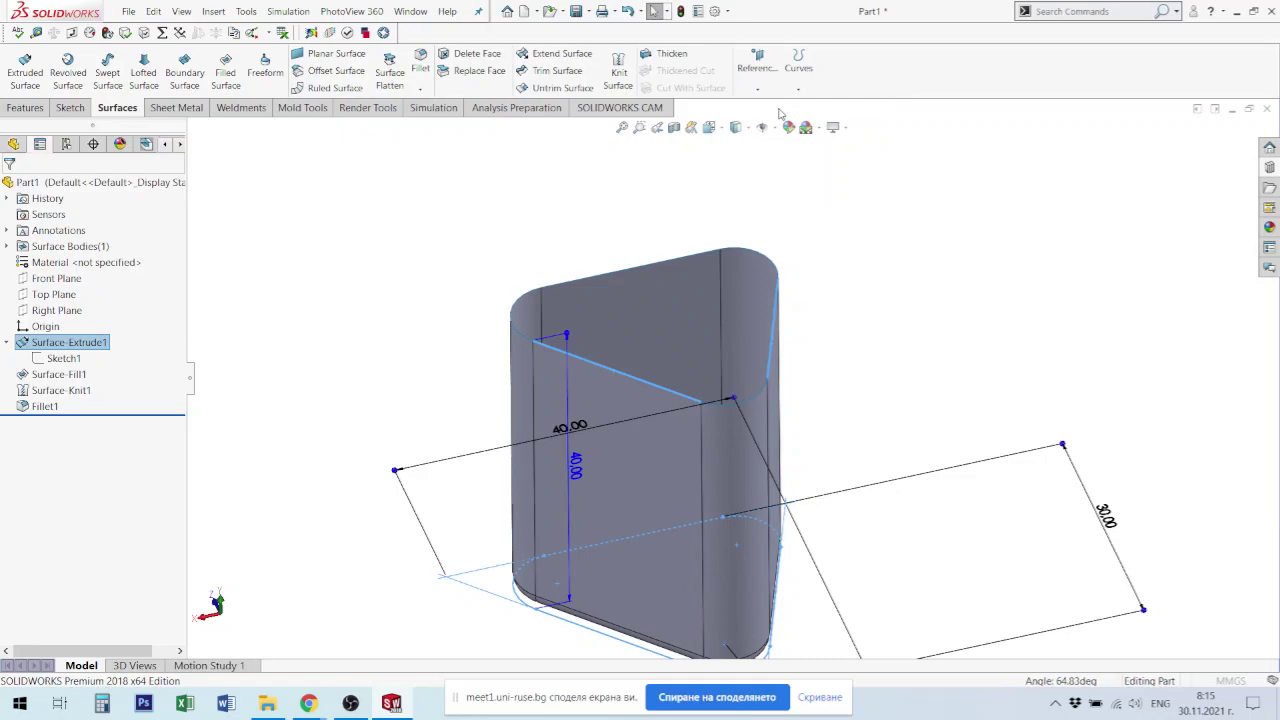
pyautogui.click(10, 192)
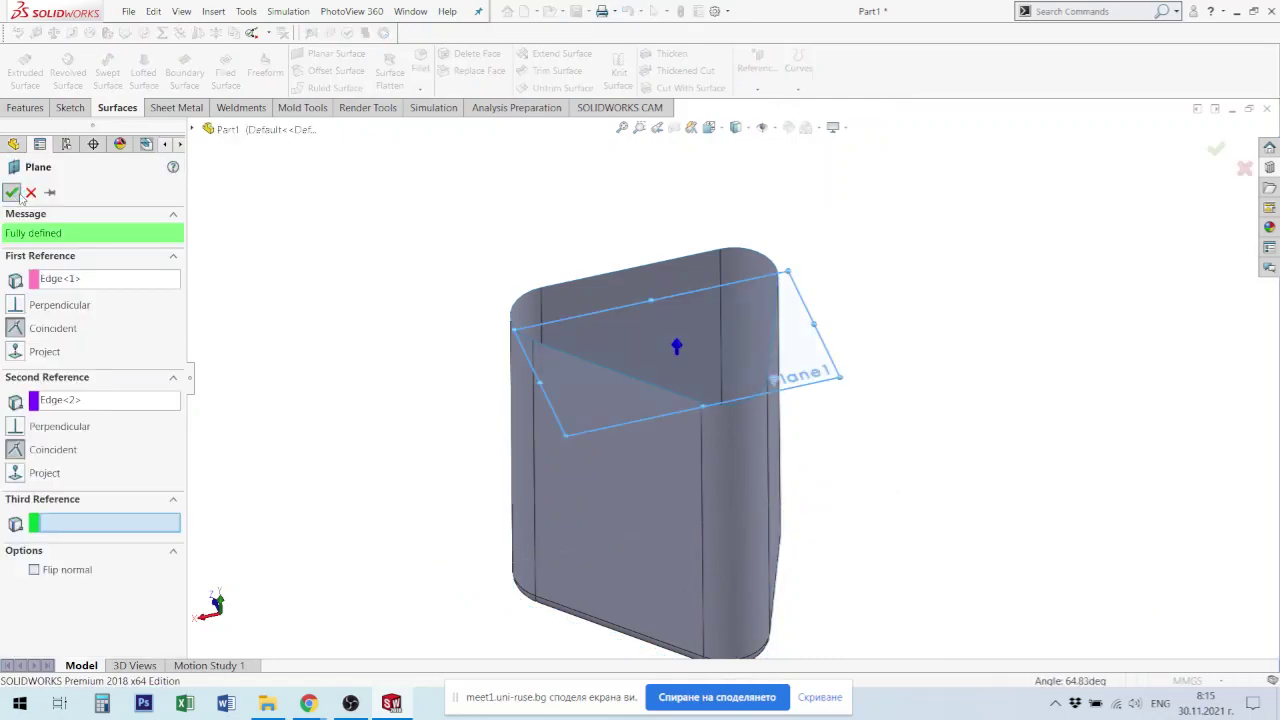
pyautogui.click(923, 343)
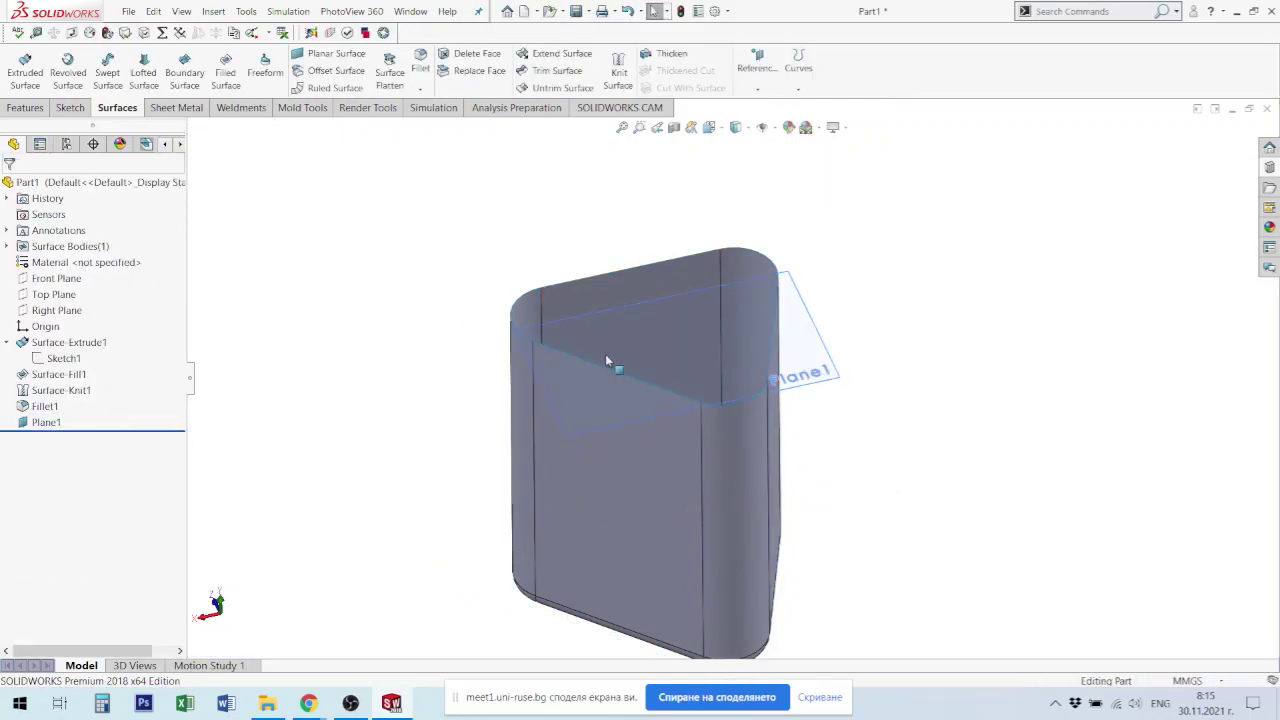
# Step: Create Plane2 through the left-corner vertical edge and a second edge
pyautogui.doubleClick(532, 440)
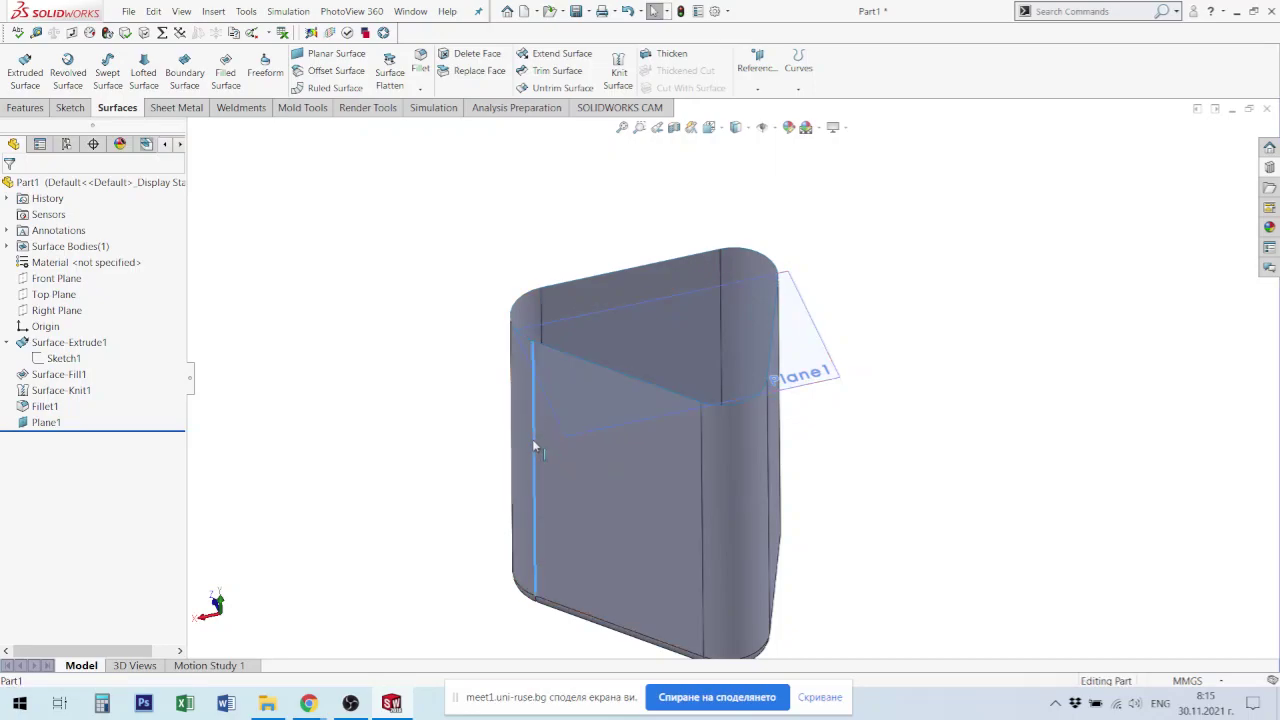
pyautogui.click(545, 312)
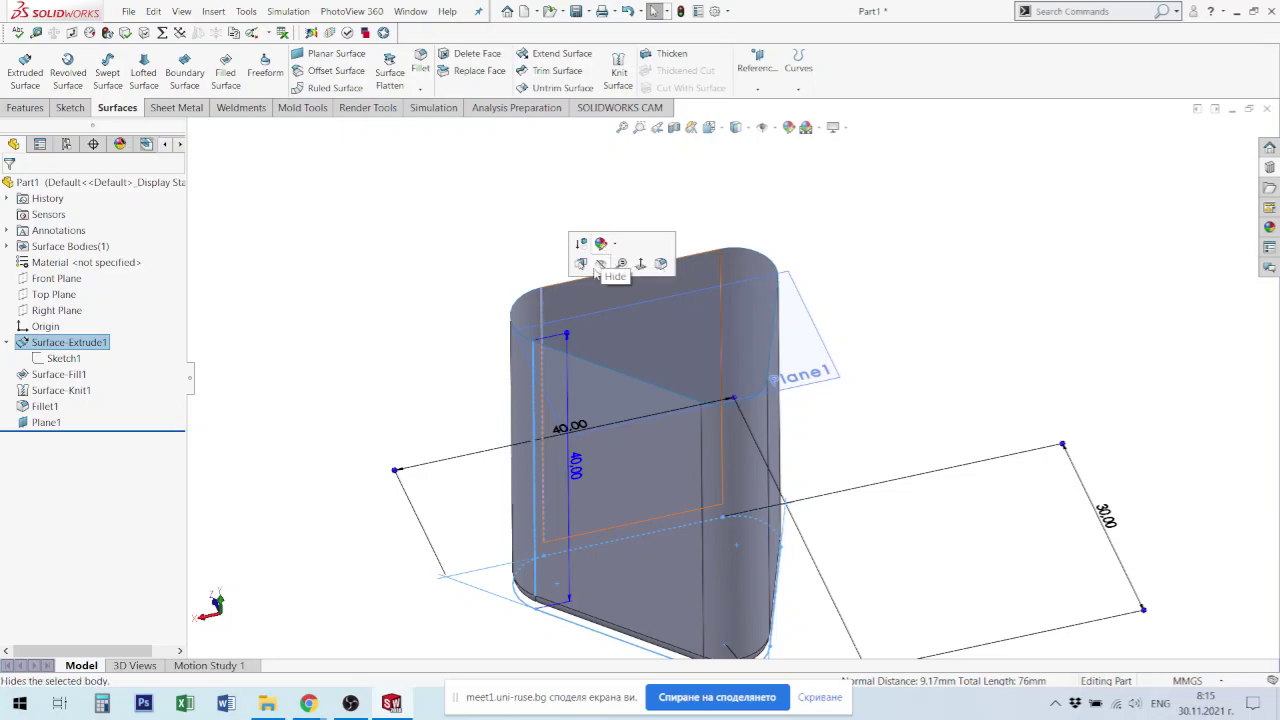
pyautogui.click(766, 68)
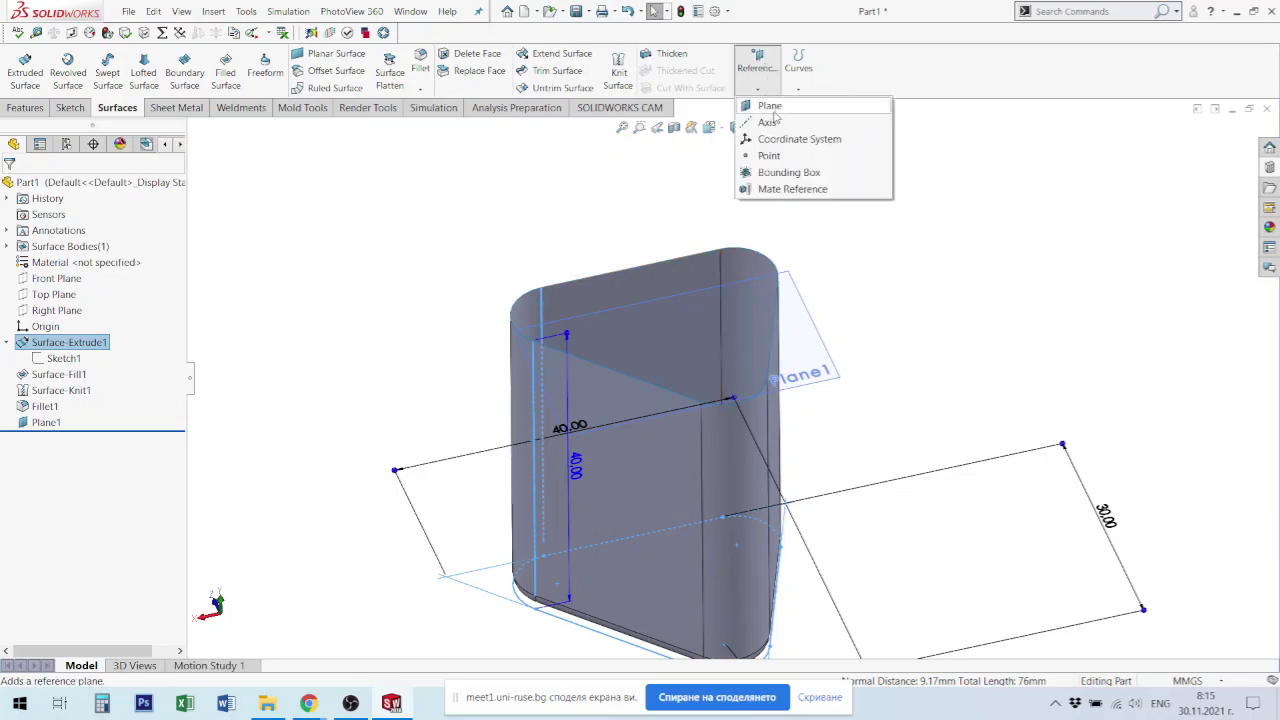
pyautogui.click(772, 107)
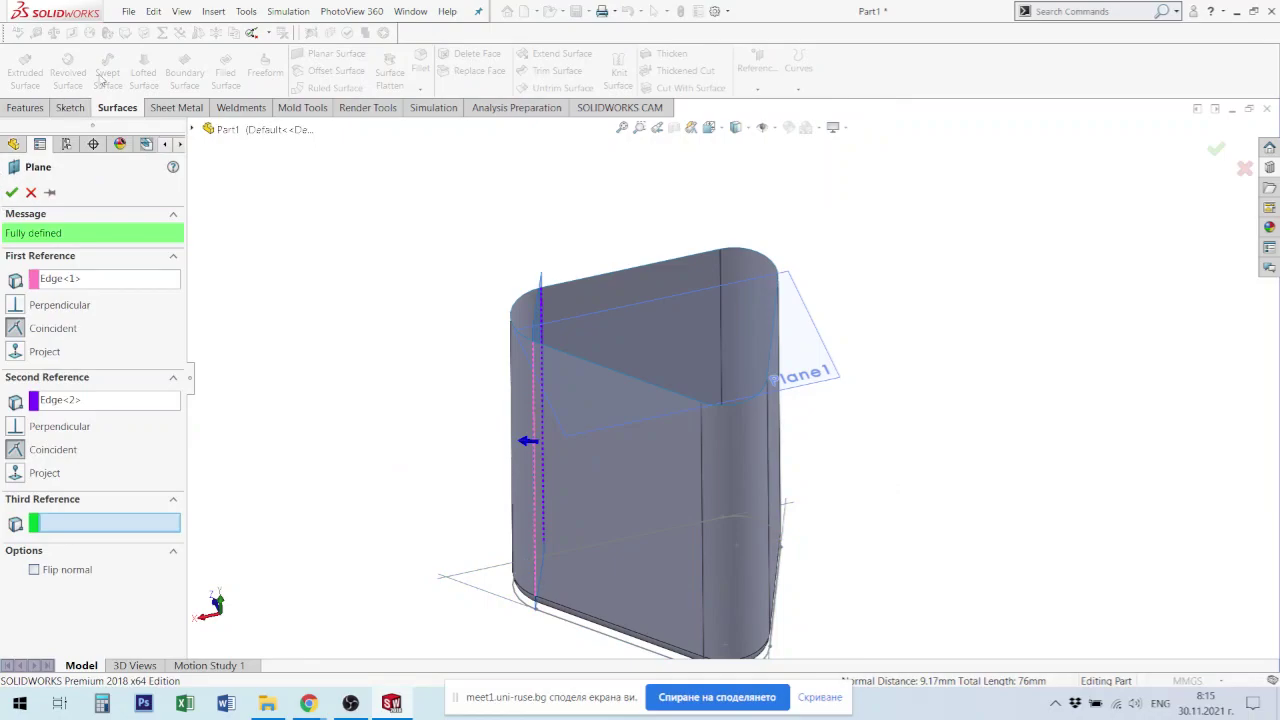
pyautogui.click(12, 192)
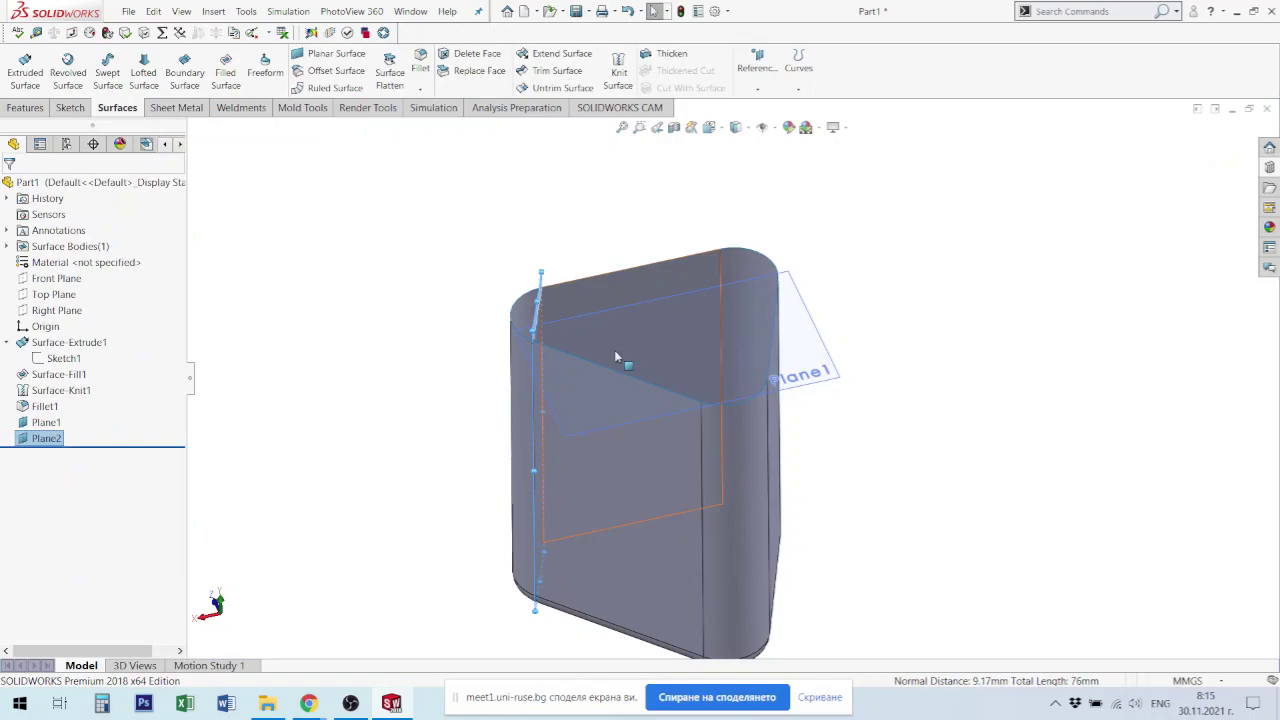
pyautogui.moveTo(538, 330)
pyautogui.mouseDown(button='middle')
pyautogui.moveTo(551, 393)
pyautogui.moveTo(538, 400)
pyautogui.mouseUp(button='middle')
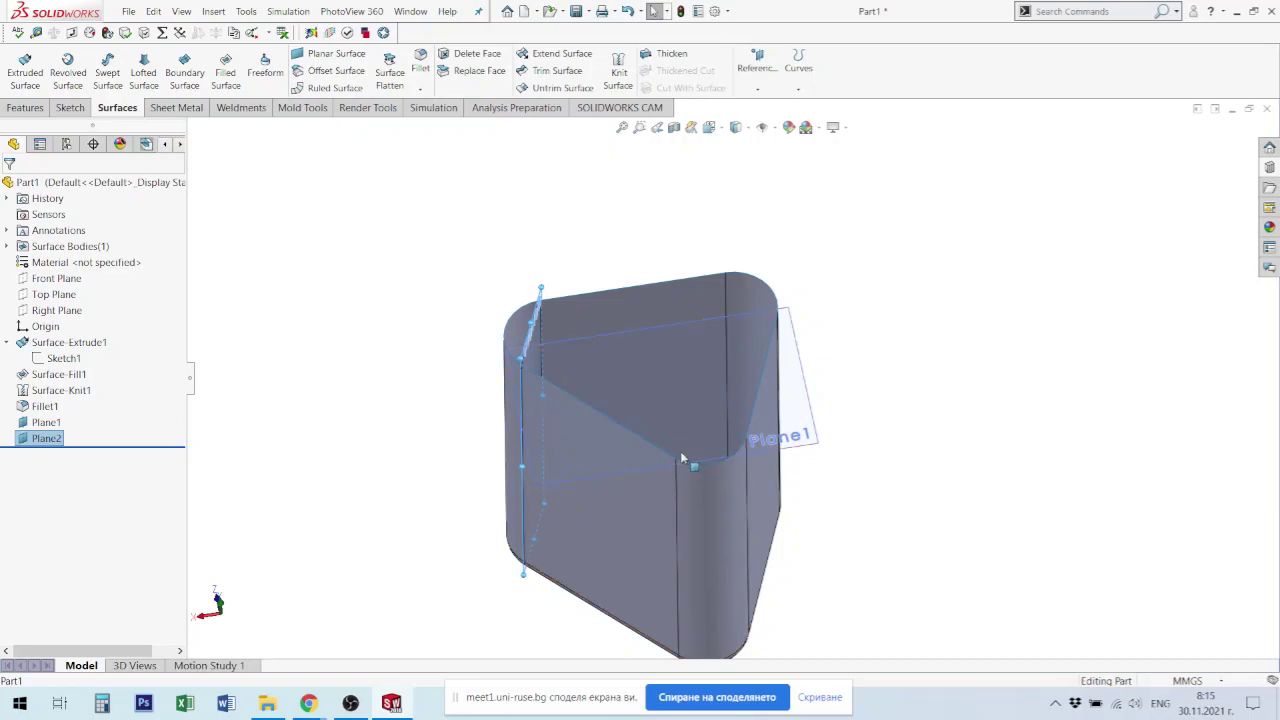
pyautogui.moveTo(680, 451); pyautogui.dragTo(517, 302, button='middle')
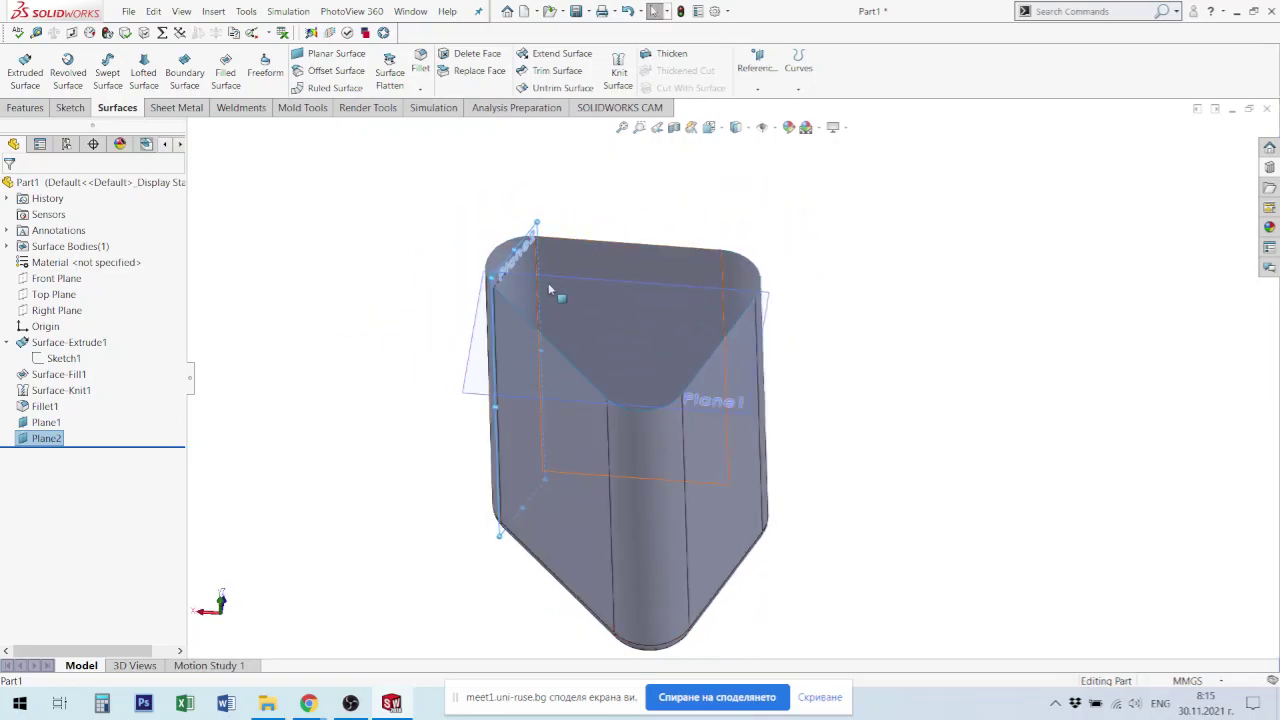
# Step: Redefine Plane2 using the body's flat side face instead of Edge<2> as second reference
pyautogui.rightClick(40, 439)
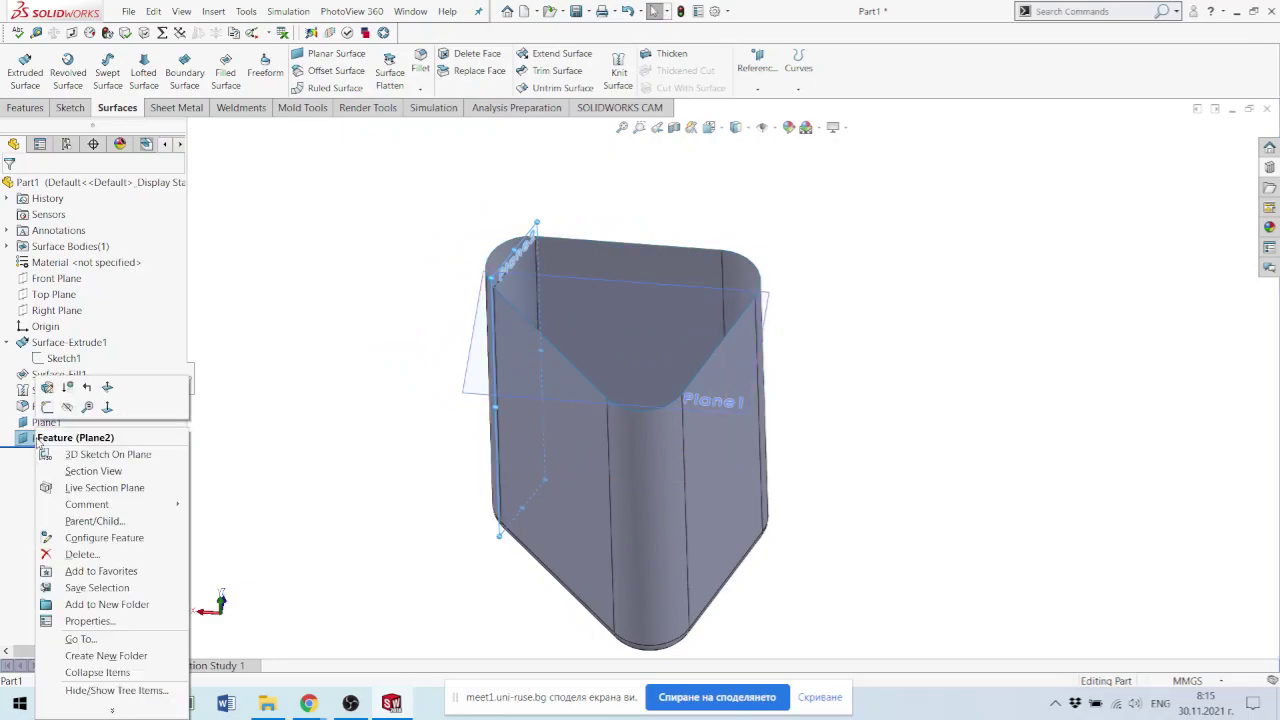
pyautogui.click(48, 390)
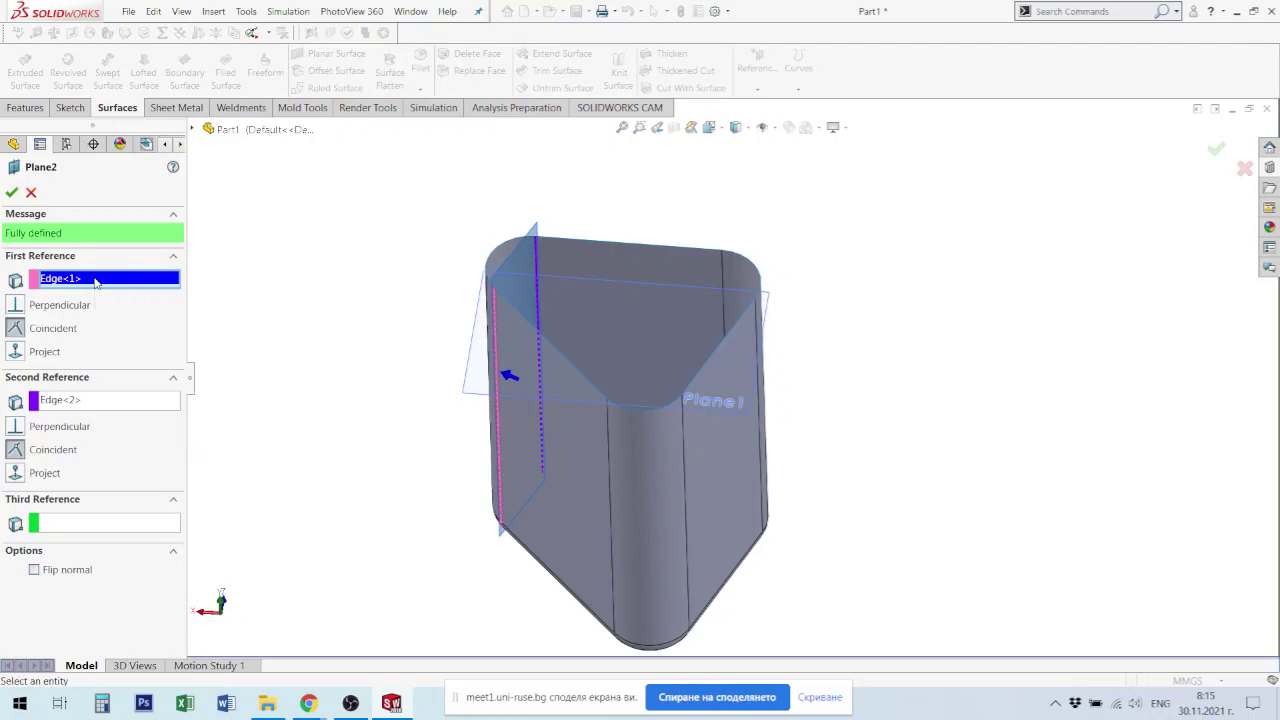
pyautogui.click(81, 406)
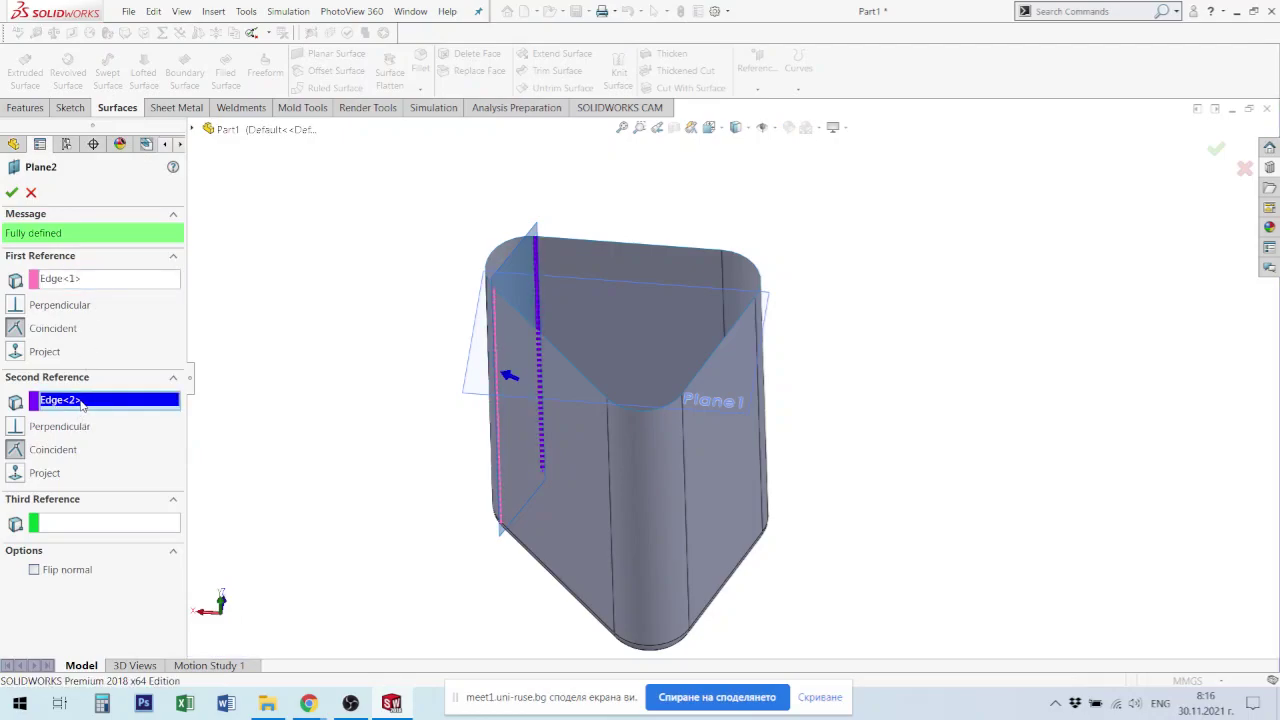
pyautogui.press('Delete')
pyautogui.click(548, 376)
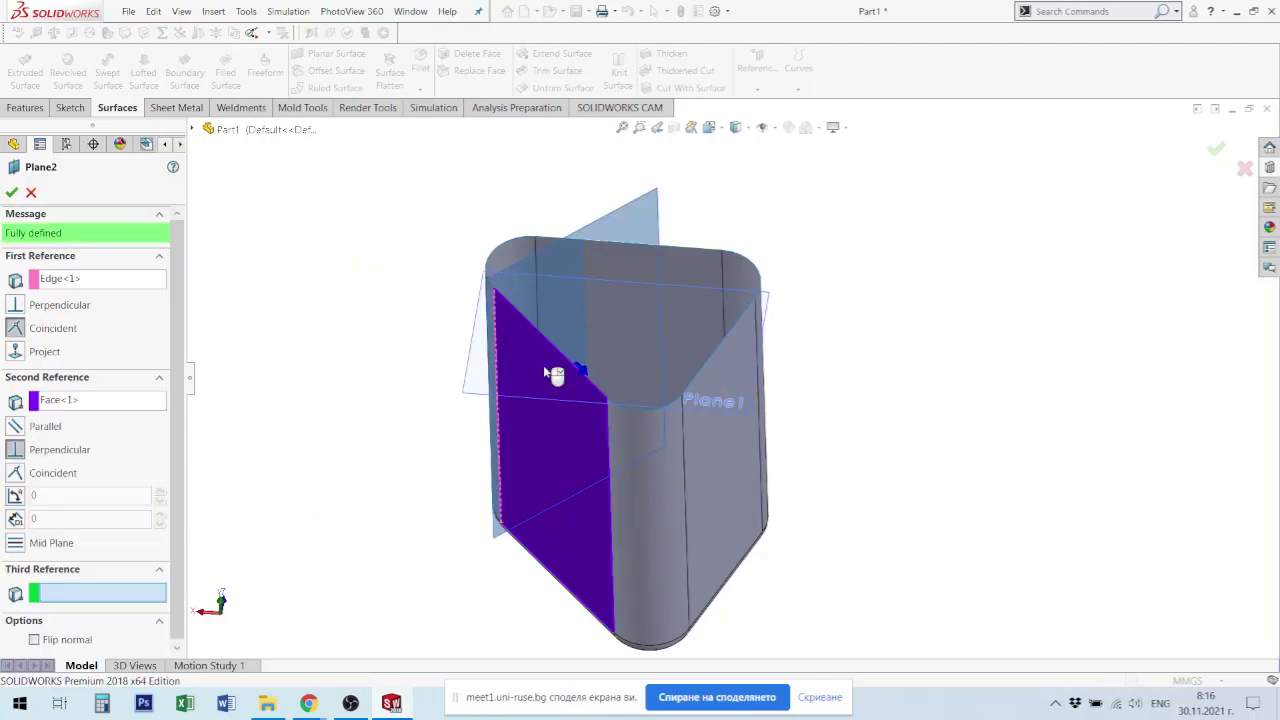
pyautogui.click(12, 192)
pyautogui.moveTo(469, 286)
pyautogui.mouseDown(button='middle')
pyautogui.moveTo(584, 294)
pyautogui.moveTo(505, 261)
pyautogui.moveTo(484, 307)
pyautogui.mouseUp(button='middle')
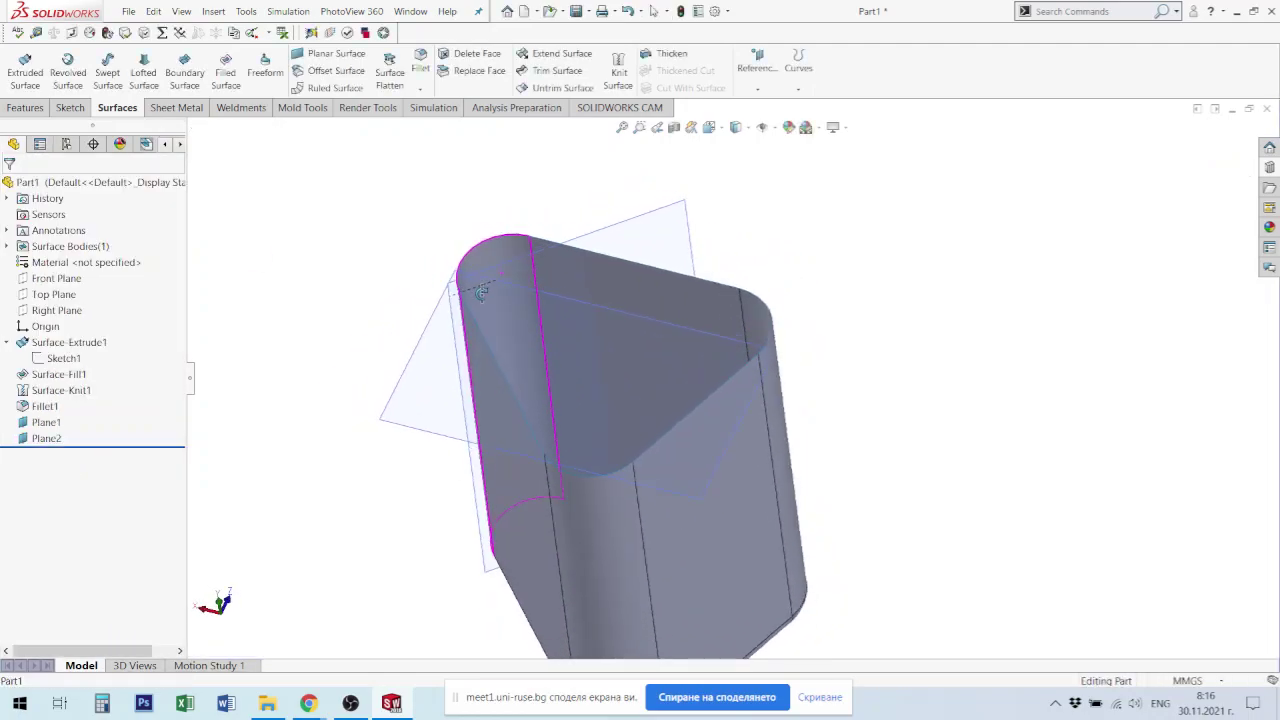
# Step: Create Sketch3 on Plane1 as a converted copy of Sketch1, placed below Plane2
pyautogui.click(44, 423)
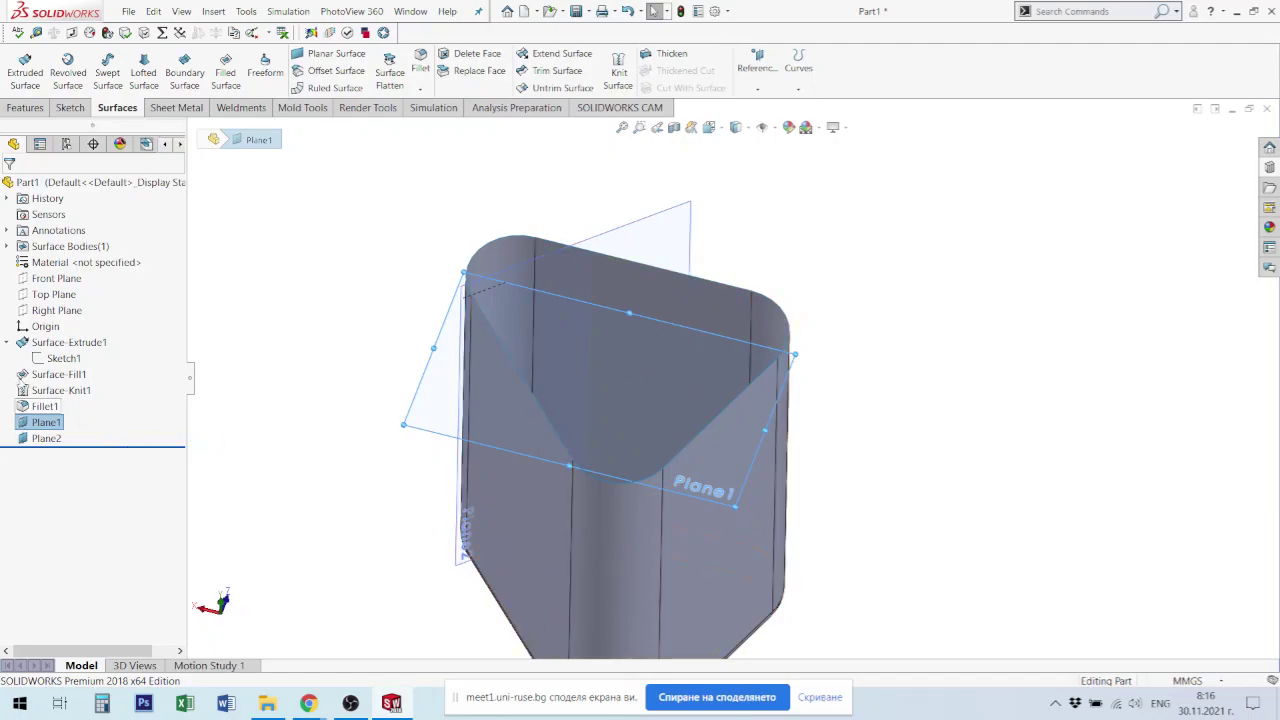
pyautogui.click(58, 359)
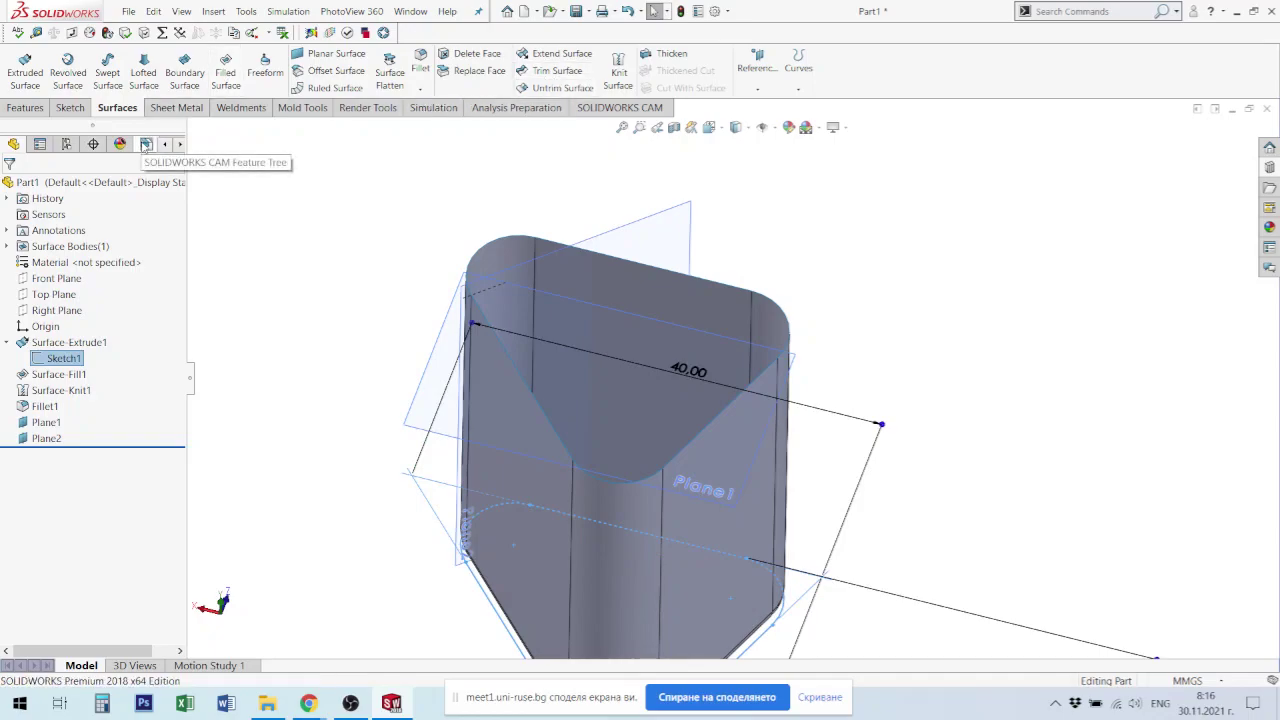
pyautogui.click(45, 422)
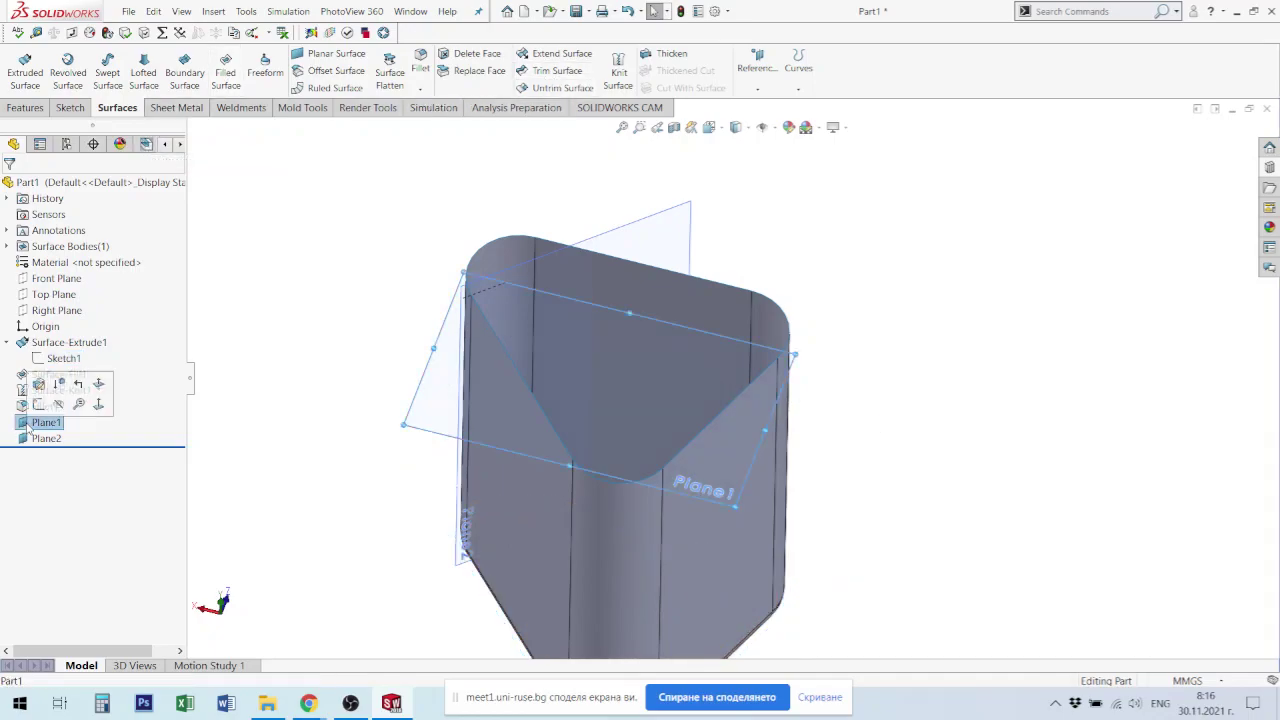
pyautogui.click(40, 403)
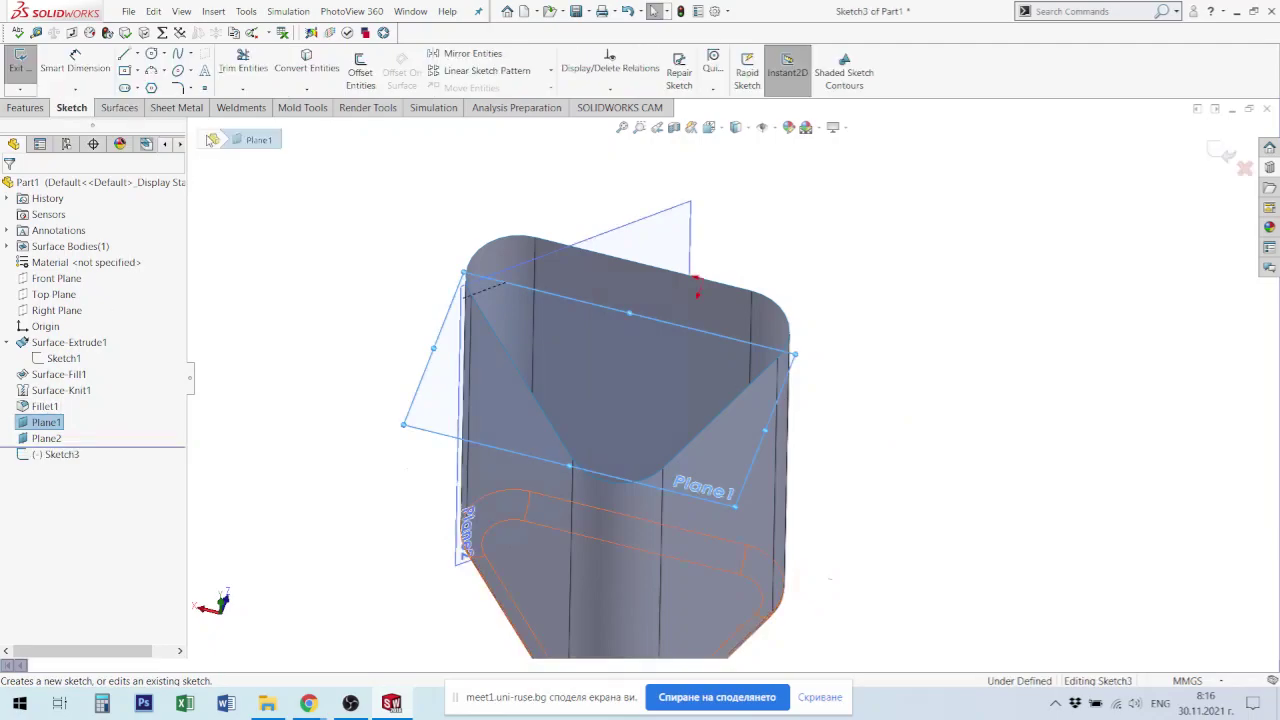
pyautogui.click(63, 358)
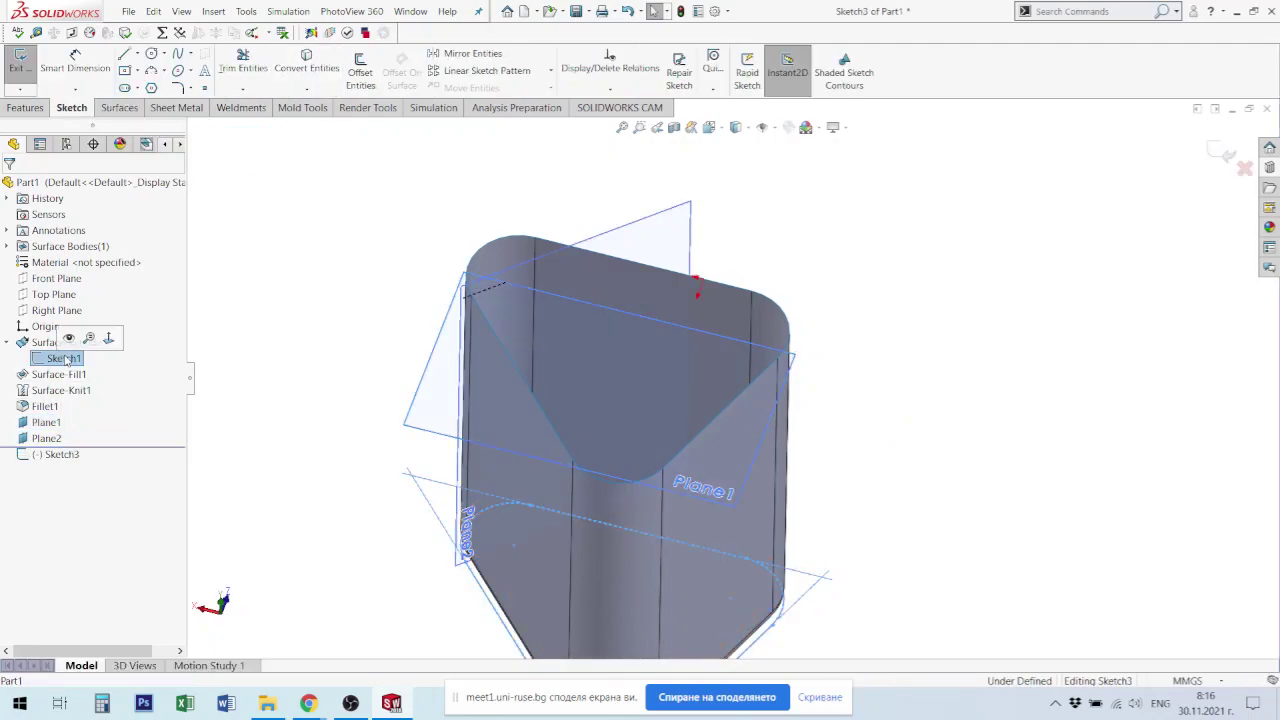
pyautogui.click(307, 62)
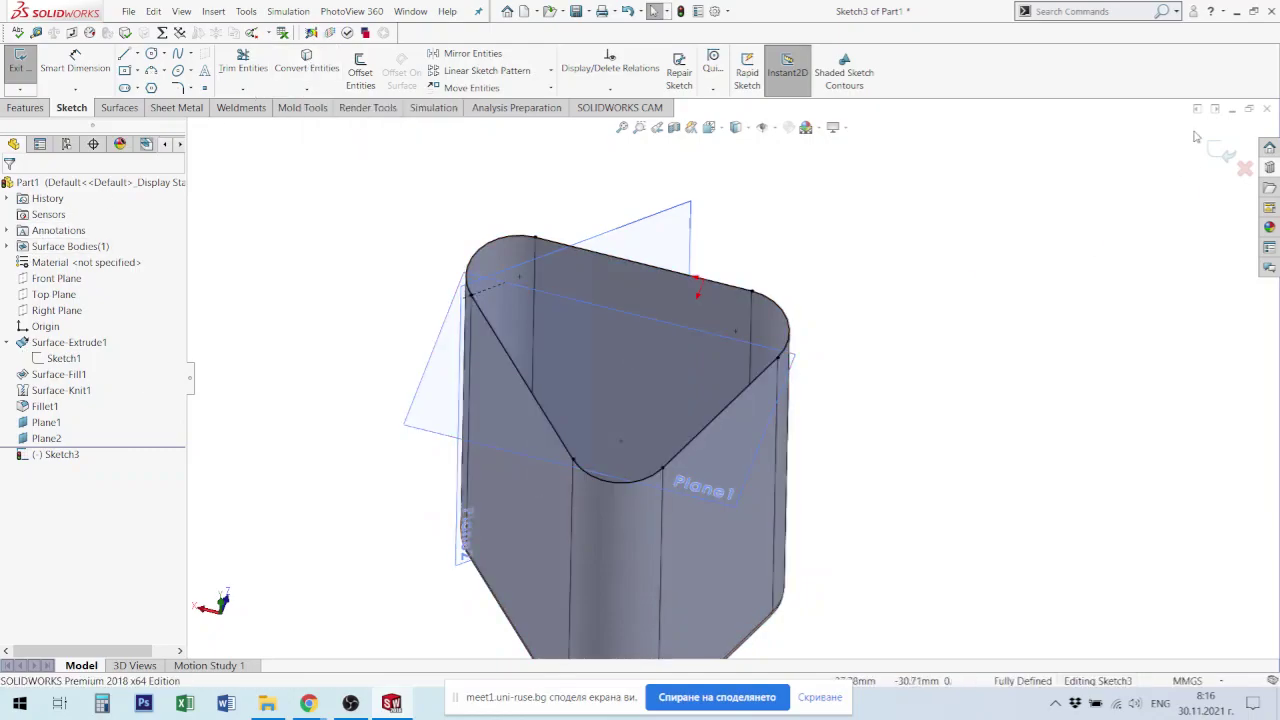
pyautogui.click(1220, 150)
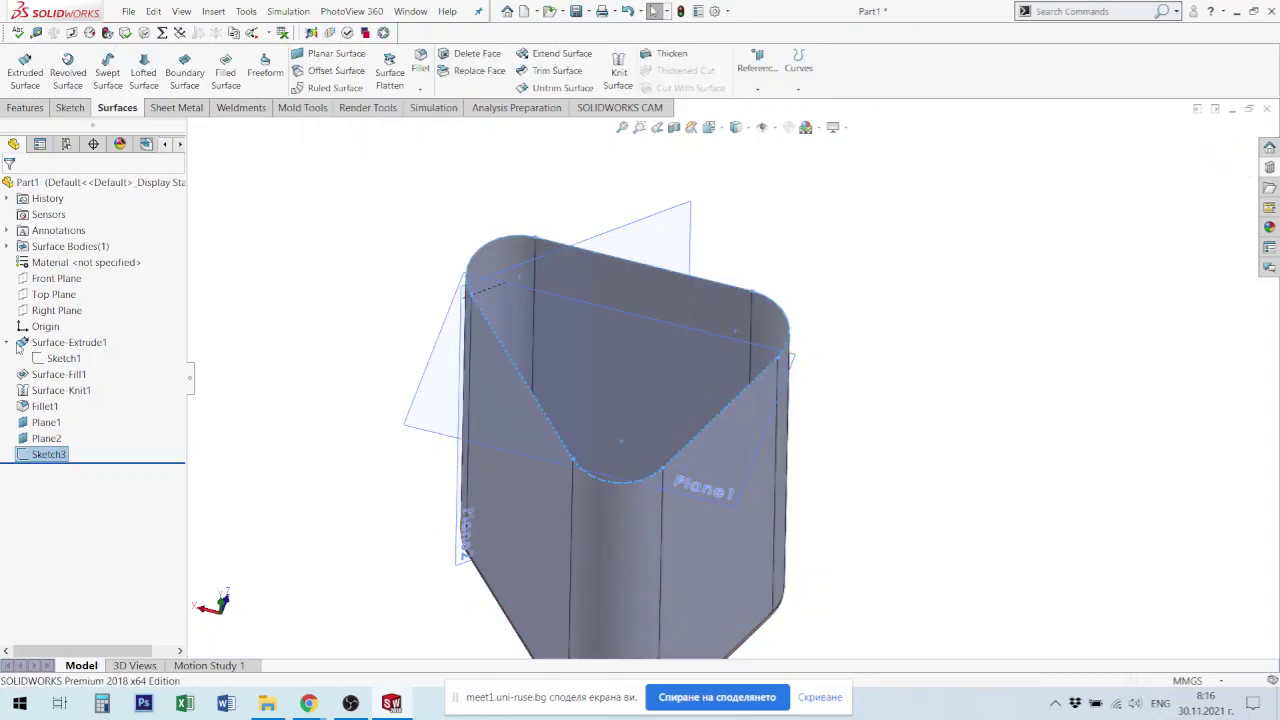
pyautogui.moveTo(28, 458); pyautogui.dragTo(30, 440)
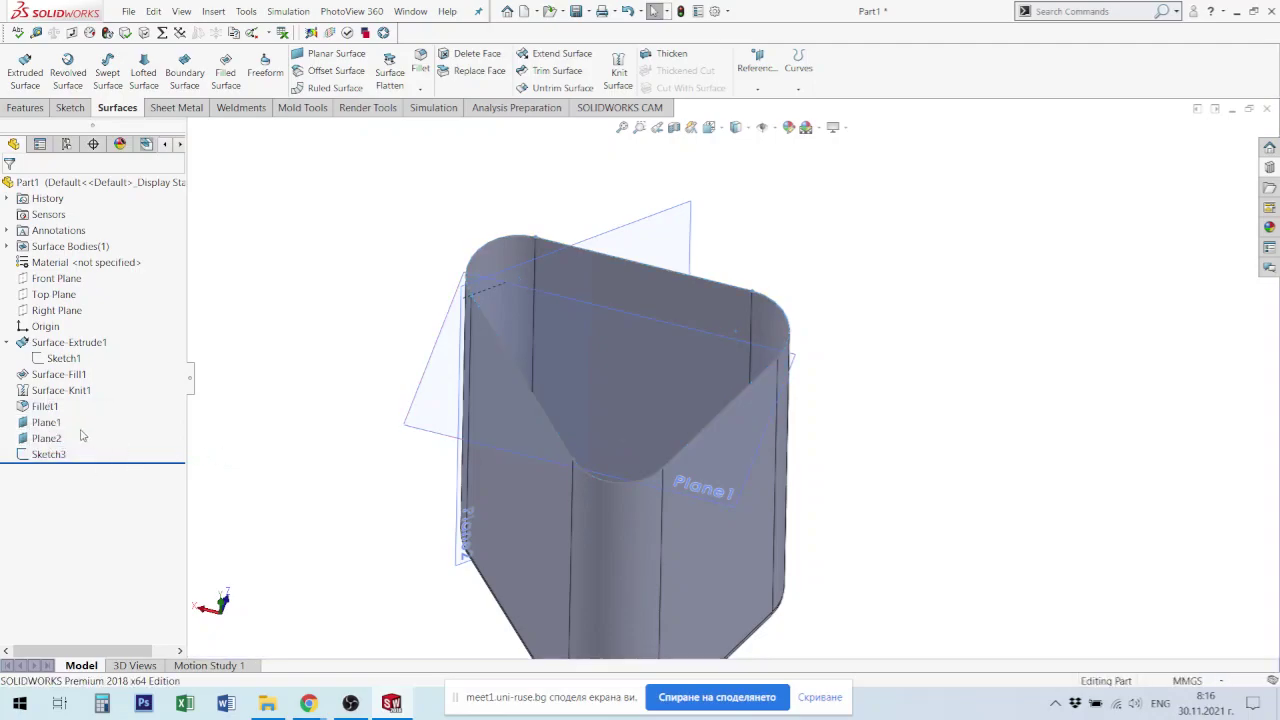
# Step: Hide Plane1, leaving only Plane2 shown beside the body
pyautogui.click(45, 422)
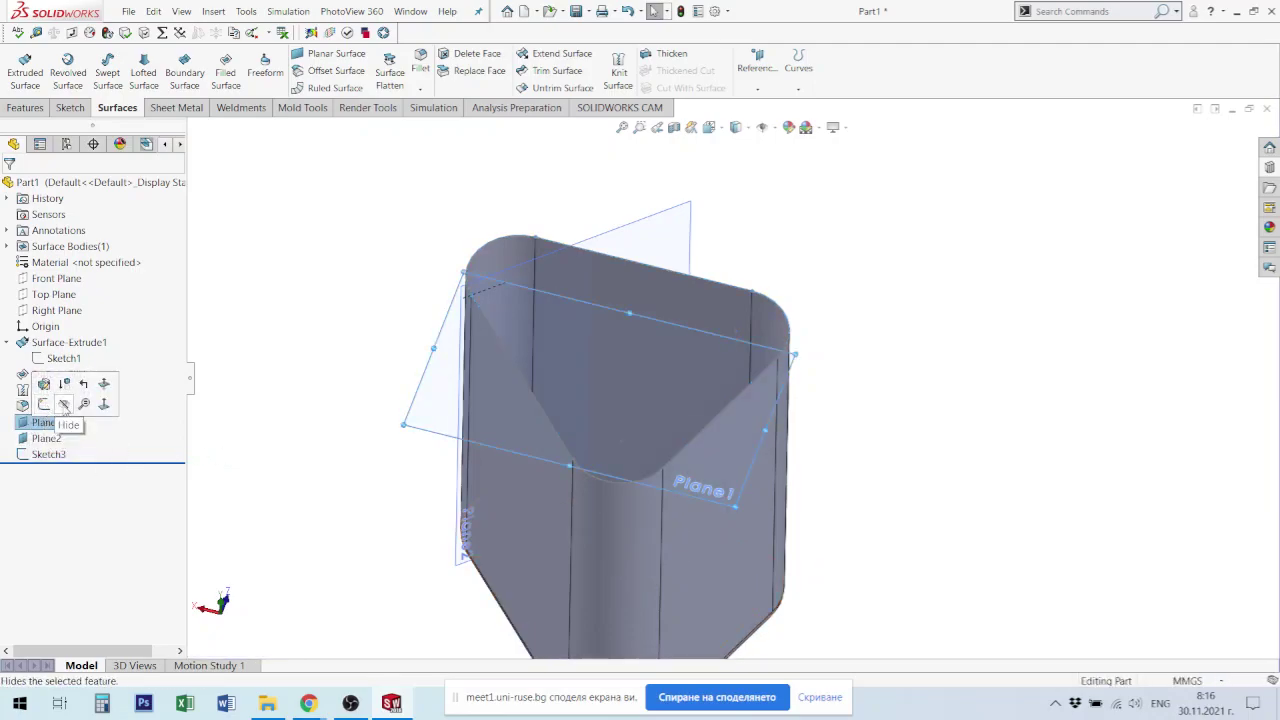
pyautogui.click(64, 404)
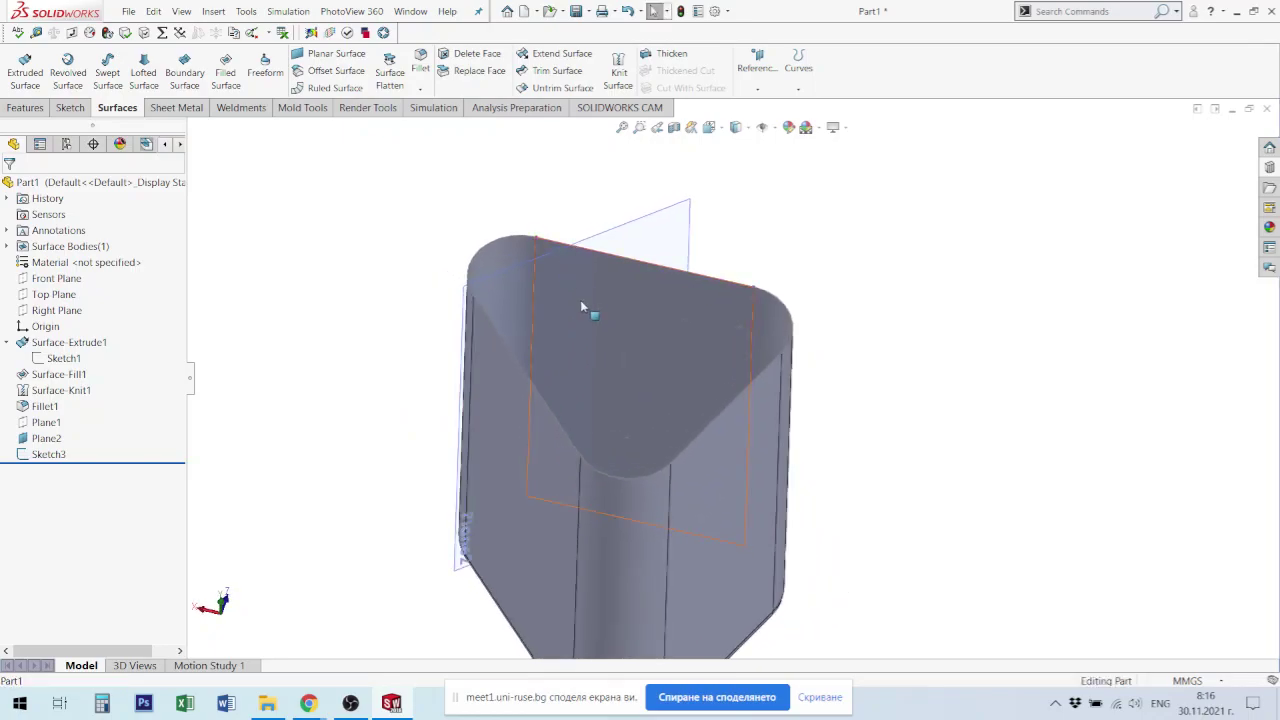
pyautogui.moveTo(582, 306); pyautogui.dragTo(594, 349, button='middle')
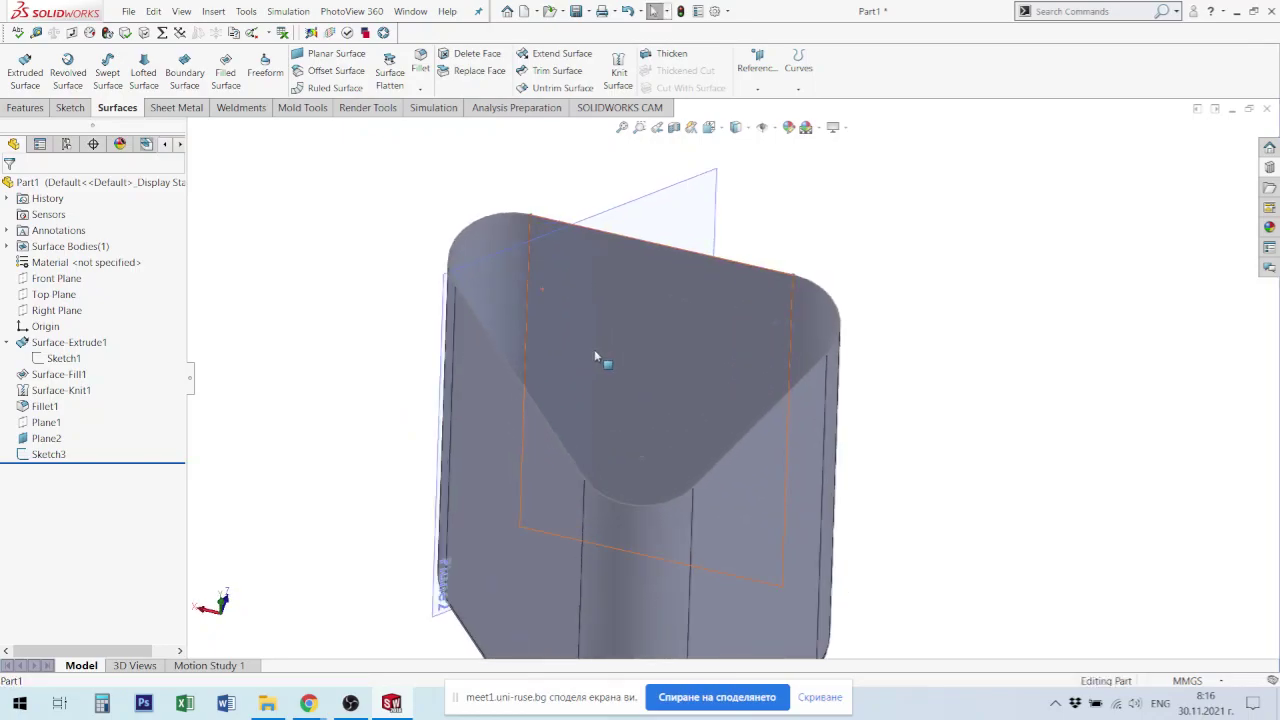
pyautogui.click(48, 439)
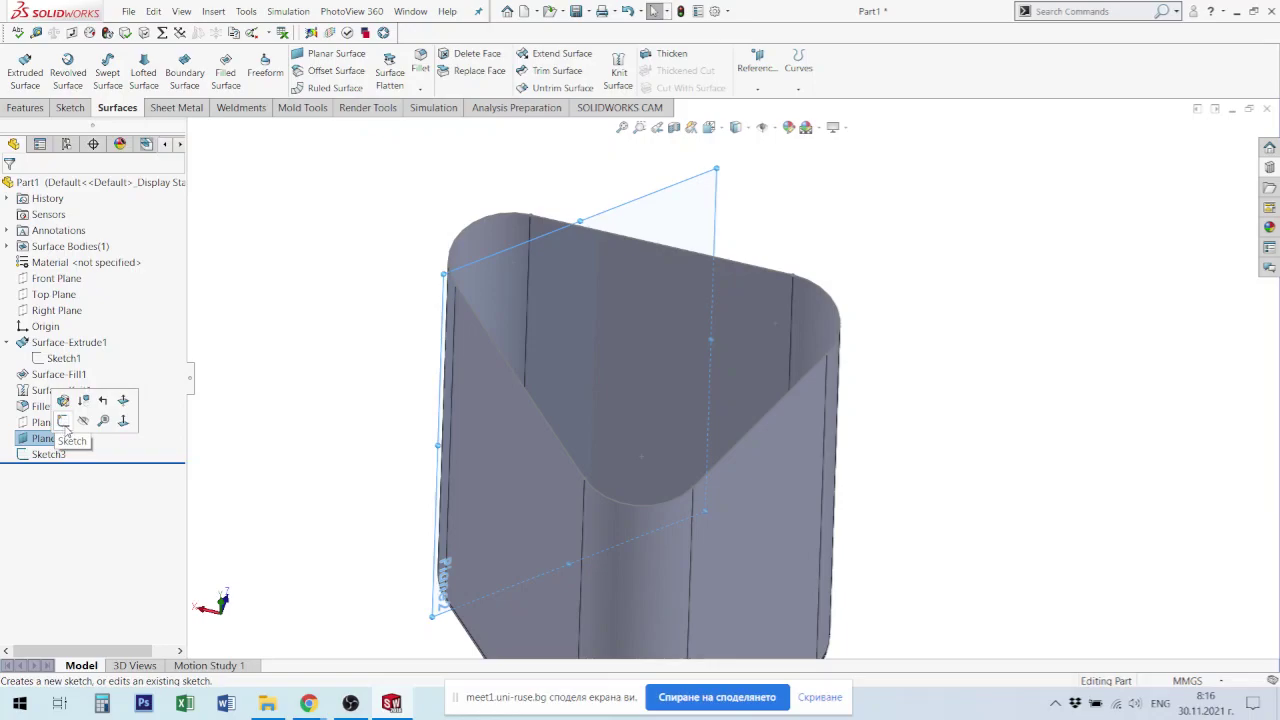
# Step: Open Sketch4 on Plane2 in Normal To view, zoomed to its upper-right corner
pyautogui.click(63, 421)
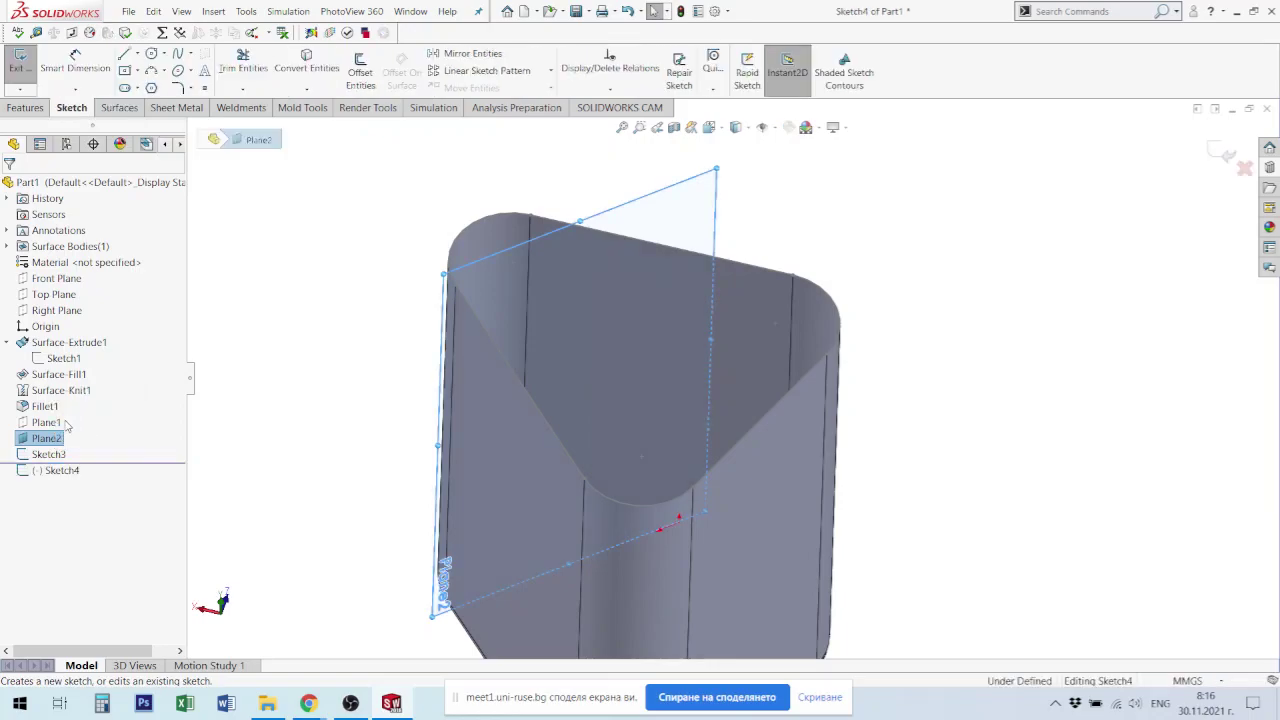
pyautogui.hotkey('ctrl', '8')
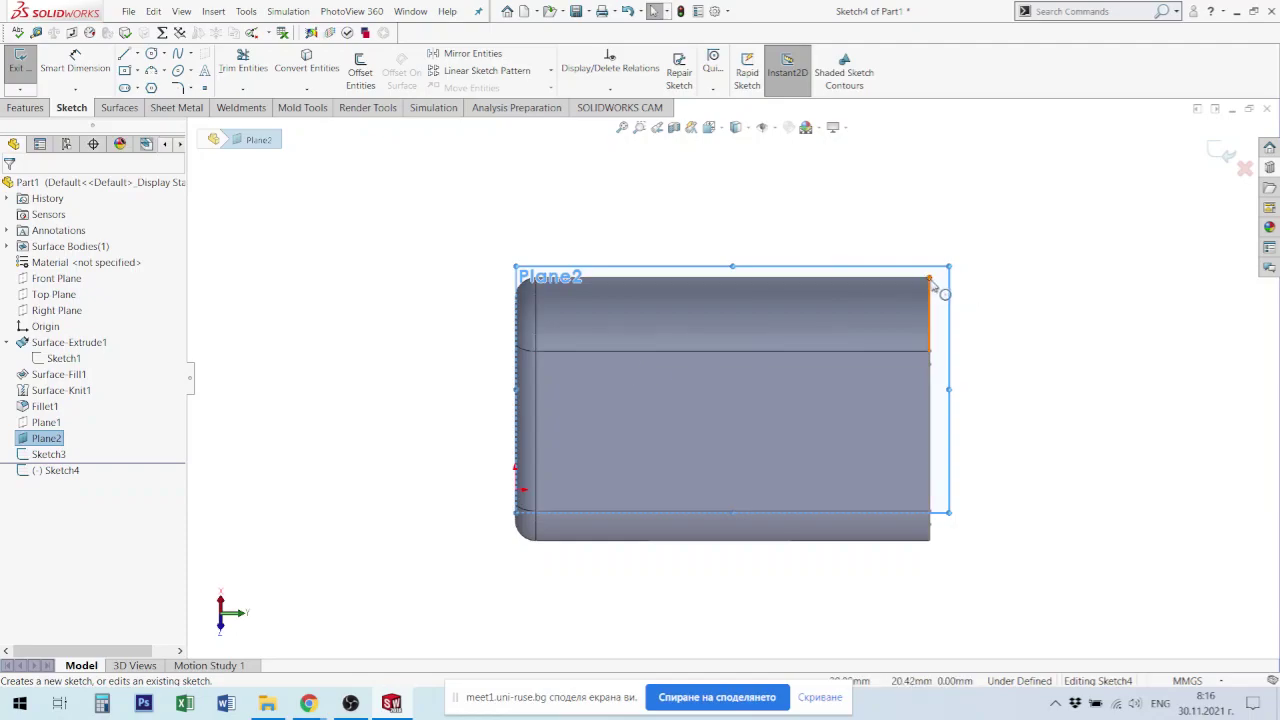
pyautogui.moveTo(937, 286); pyautogui.dragTo(892, 320, button='middle')
pyautogui.scroll(-3, 950, 290)
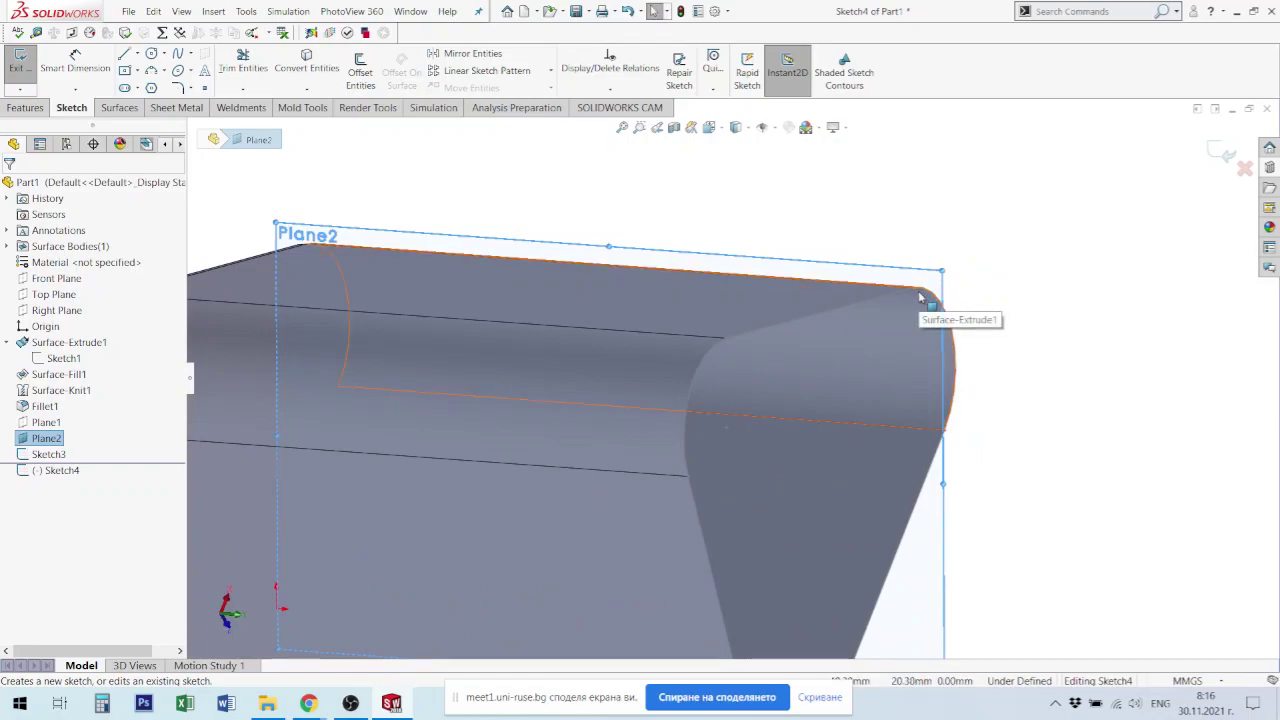
pyautogui.hotkey('ctrl', '8')
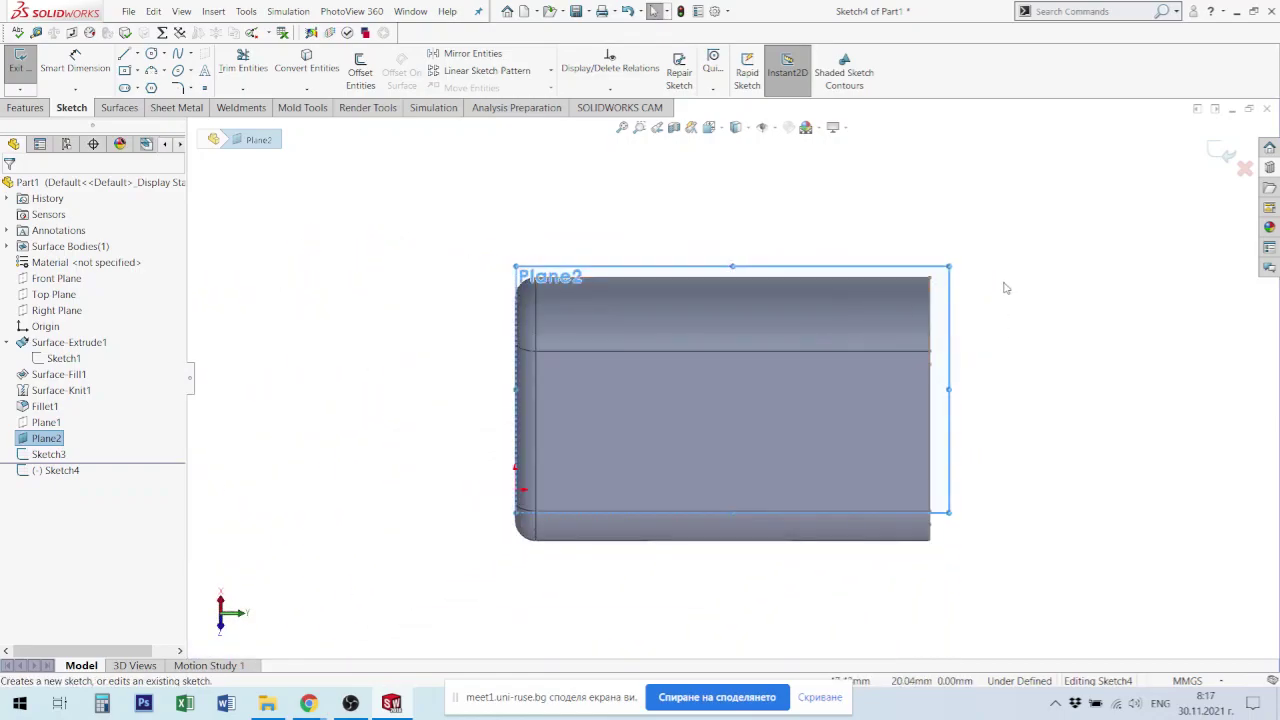
pyautogui.scroll(-2, 908, 280)
pyautogui.scroll(-2, 879, 351)
pyautogui.scroll(-1, 879, 351)
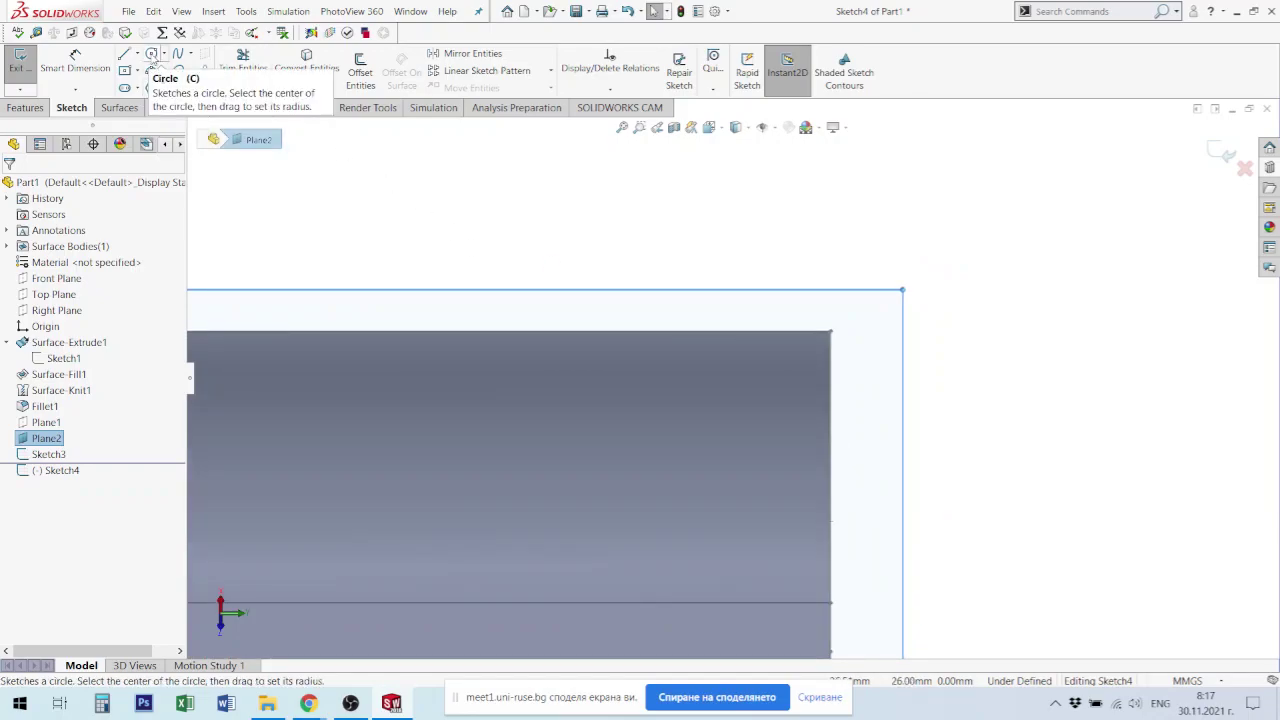
# Step: Draw a small circle centred near Plane2's upper-right corner
pyautogui.click(151, 55)
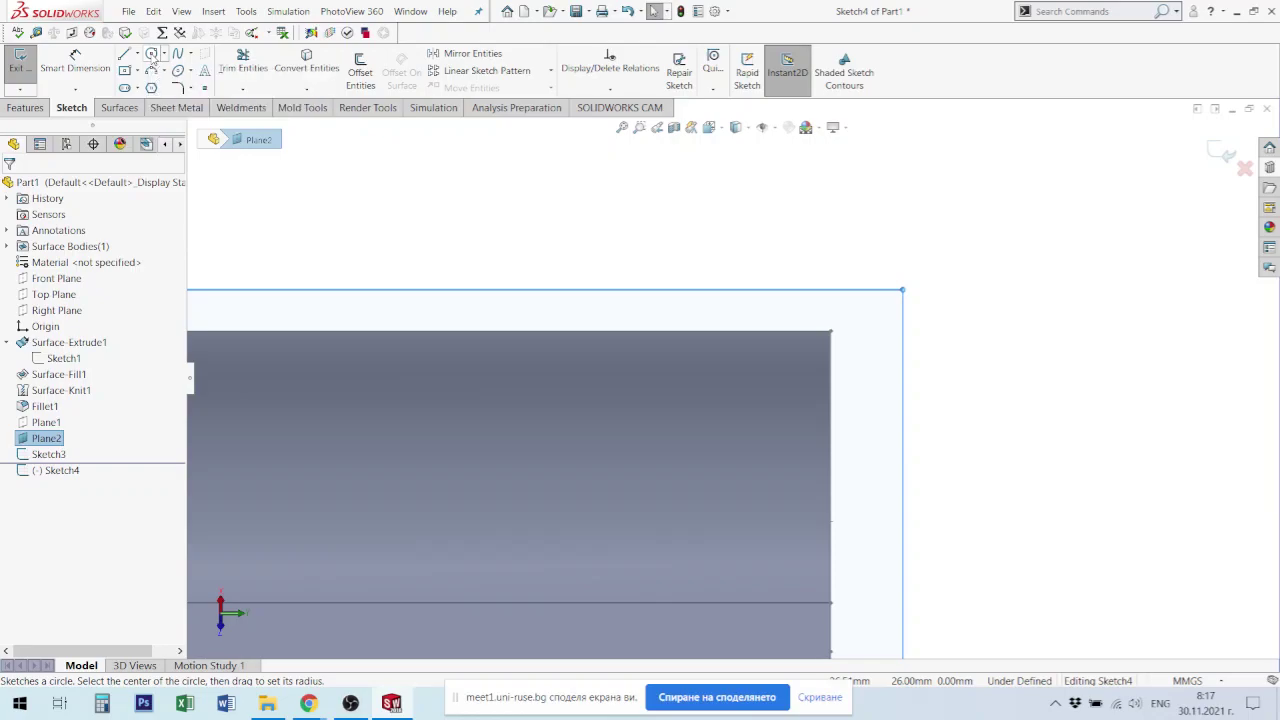
pyautogui.click(889, 329)
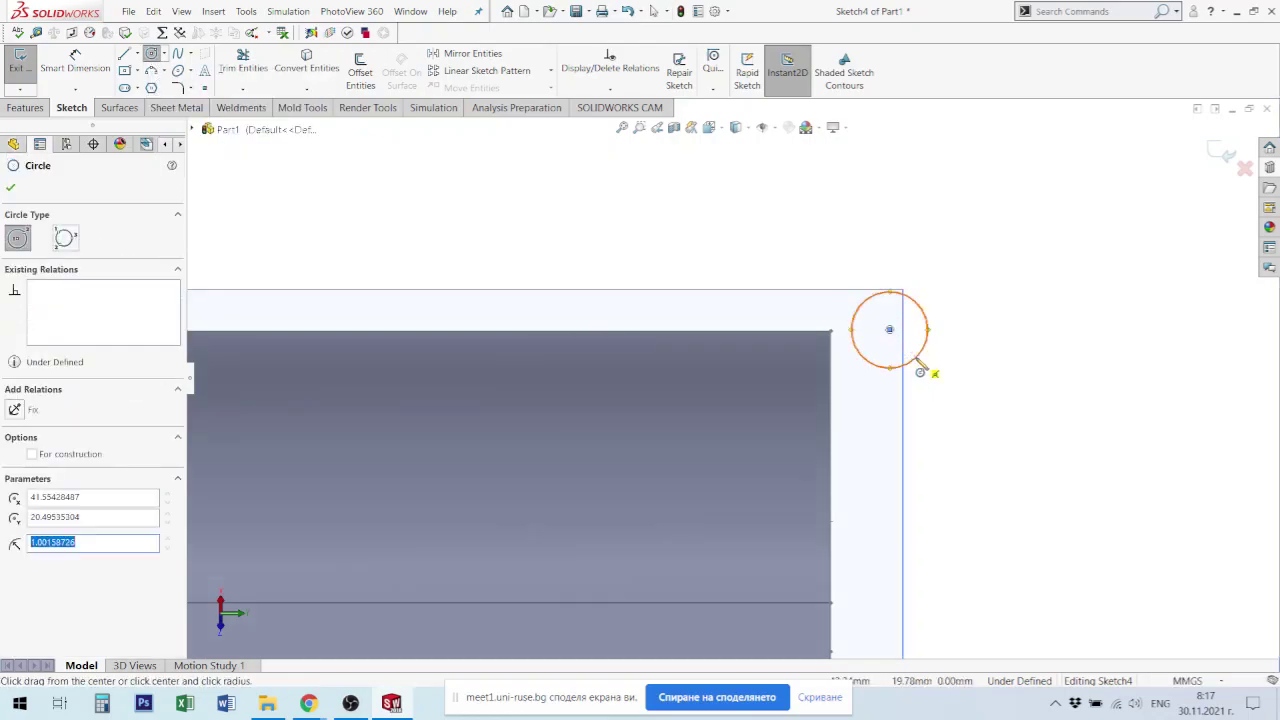
pyautogui.click(920, 371)
pyautogui.press('Escape')
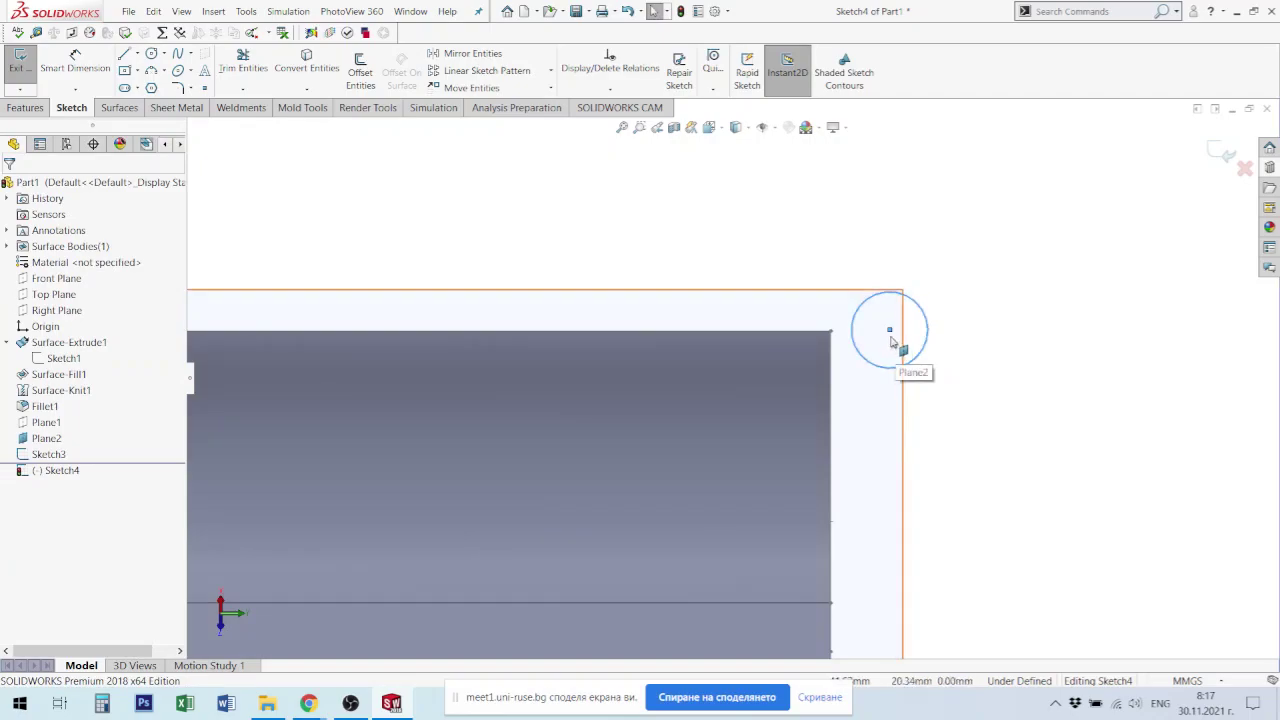
pyautogui.click(890, 331)
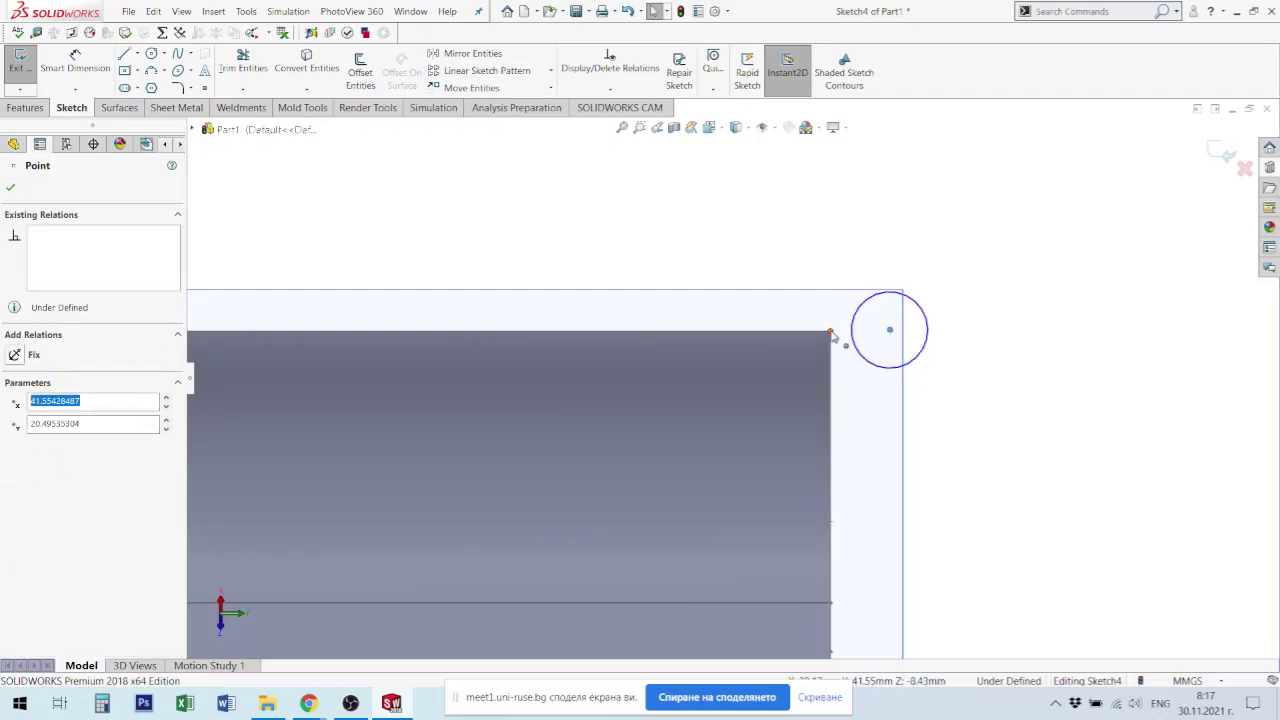
pyautogui.keyDown('ctrl'); pyautogui.click(830, 332); pyautogui.keyUp('ctrl')
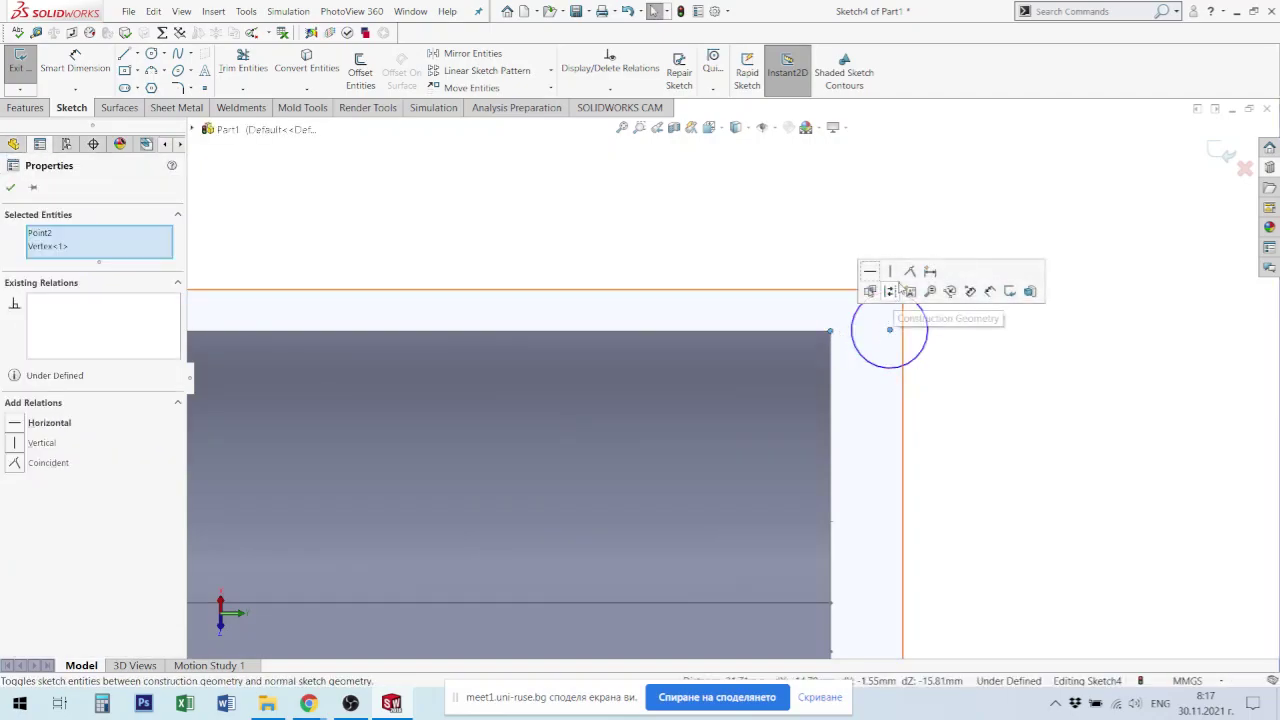
pyautogui.click(975, 352)
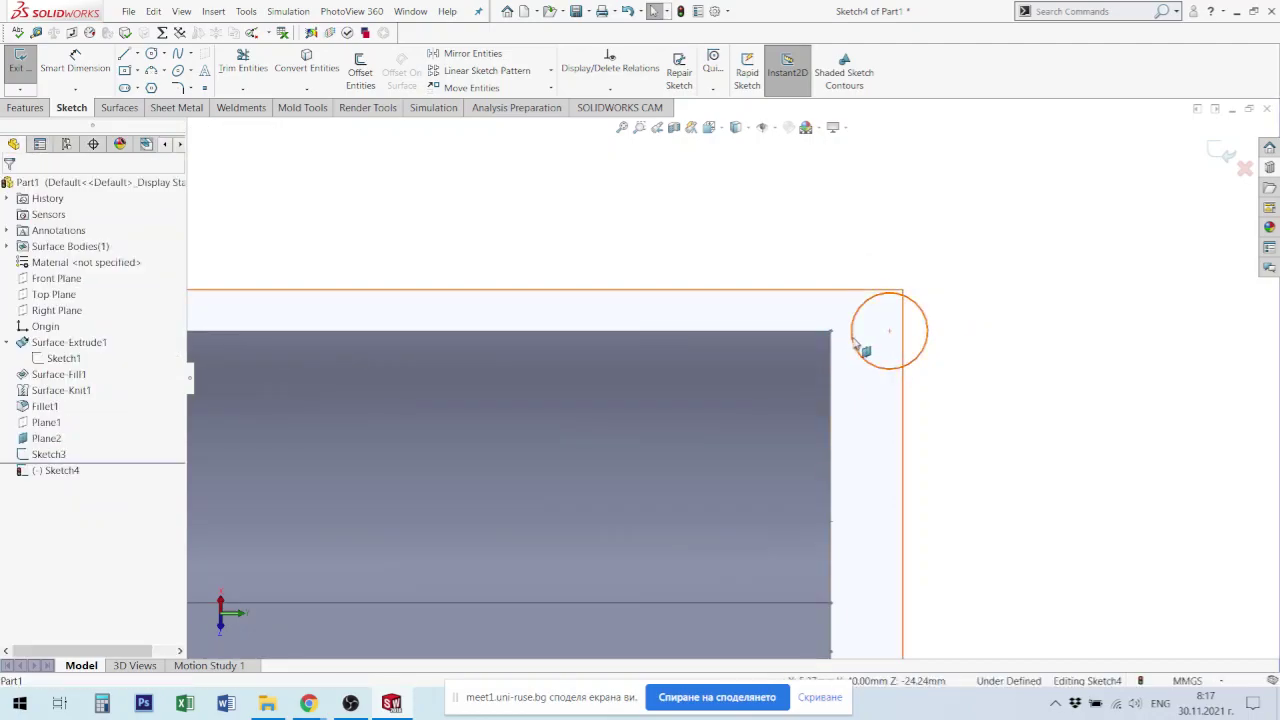
# Step: Add a Coincident relation between the circle and the body's top corner vertex
pyautogui.click(853, 343)
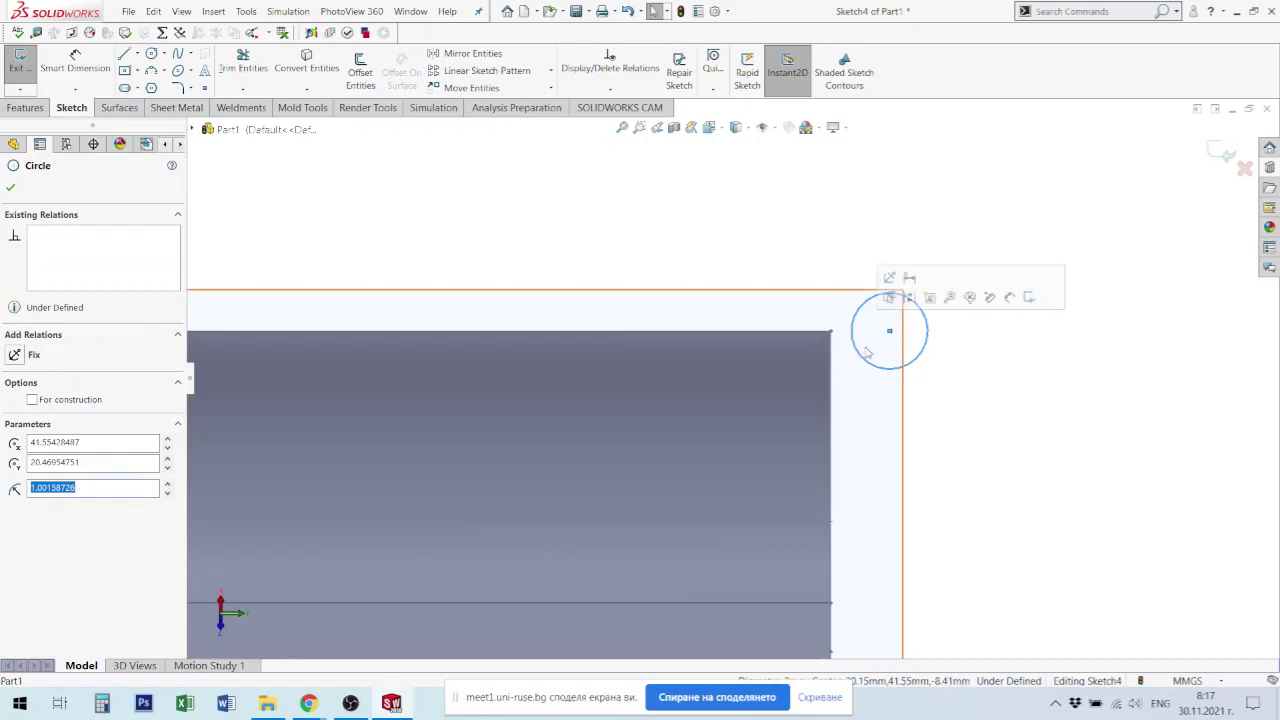
pyautogui.click(872, 345)
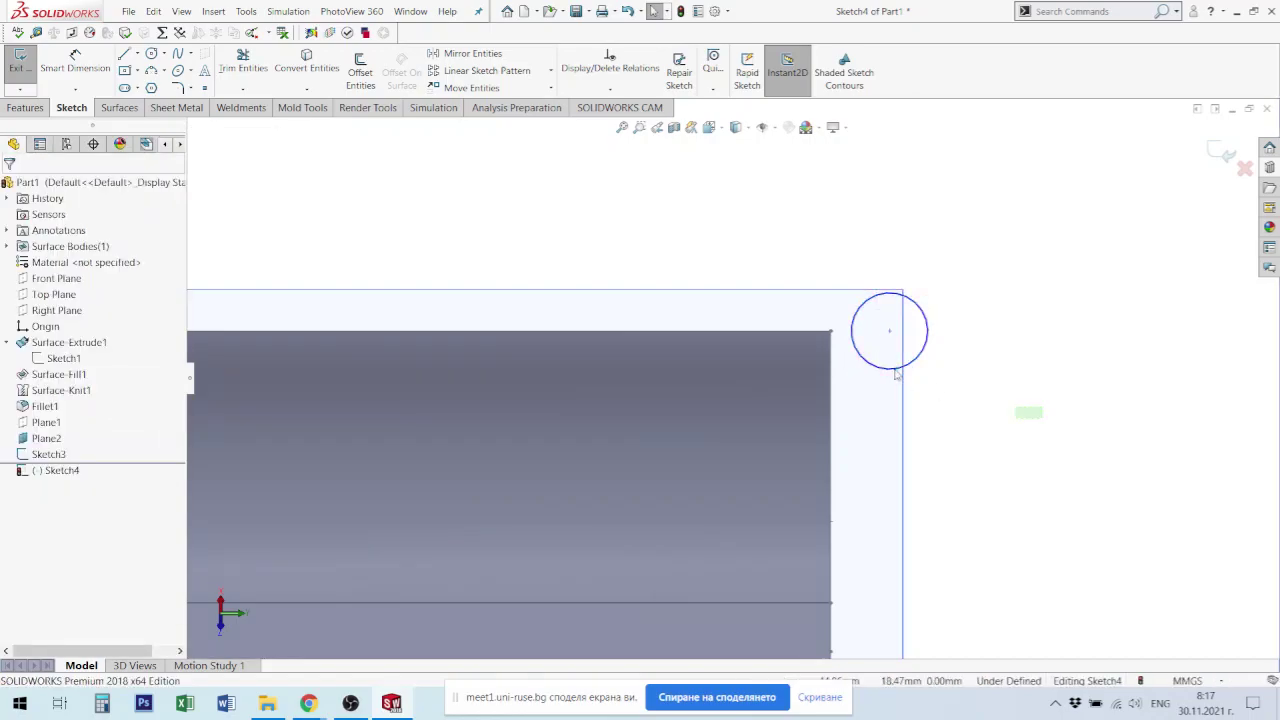
pyautogui.click(854, 344)
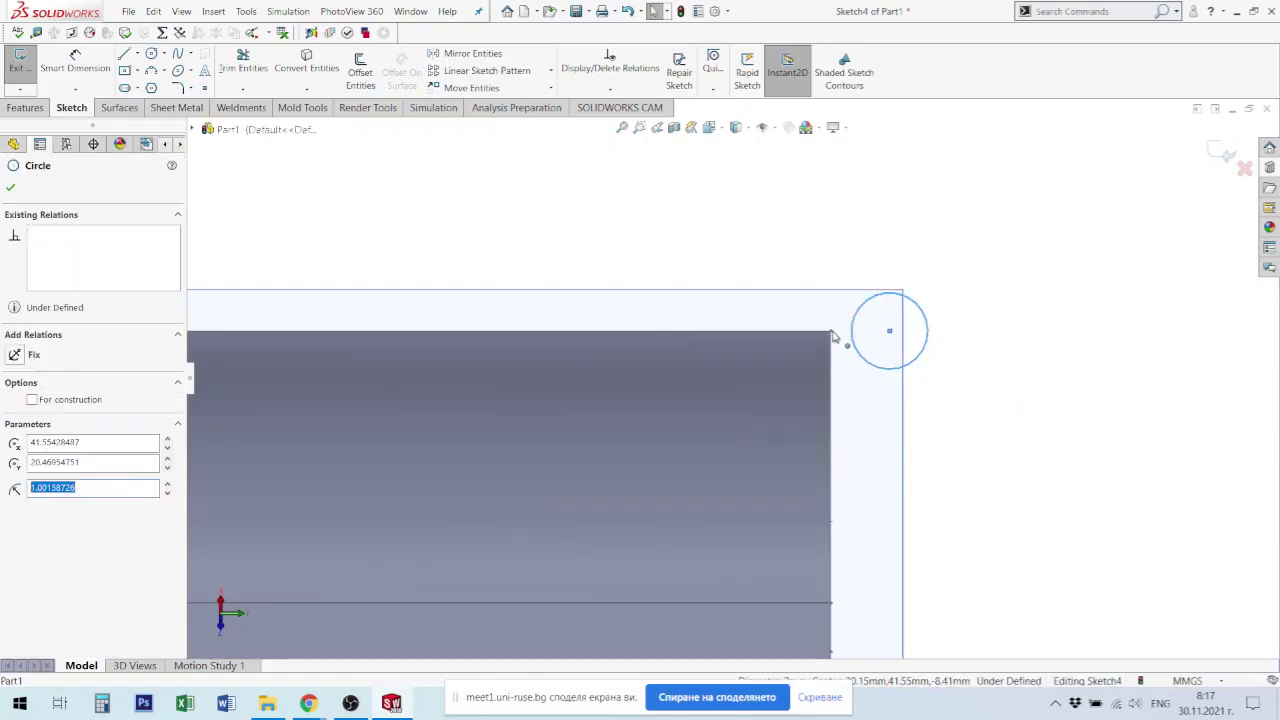
pyautogui.keyDown('ctrl'); pyautogui.click(830, 332); pyautogui.keyUp('ctrl')
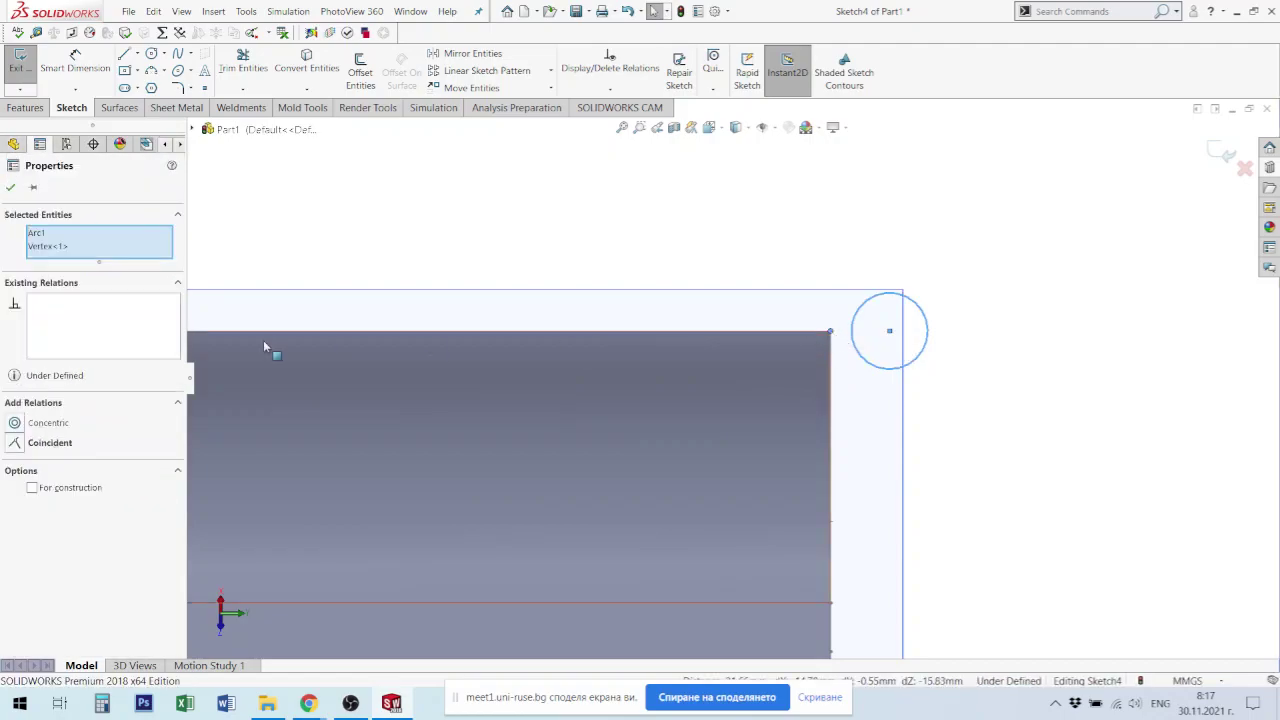
pyautogui.click(15, 442)
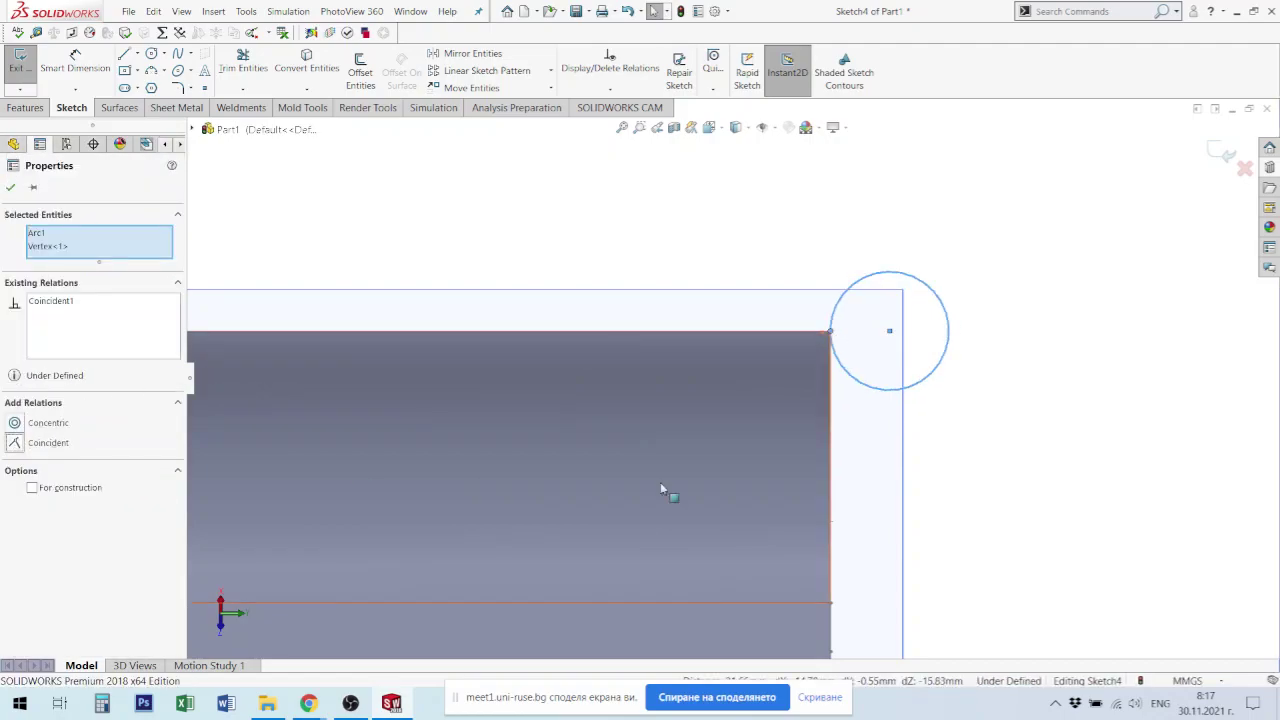
pyautogui.press('Escape')
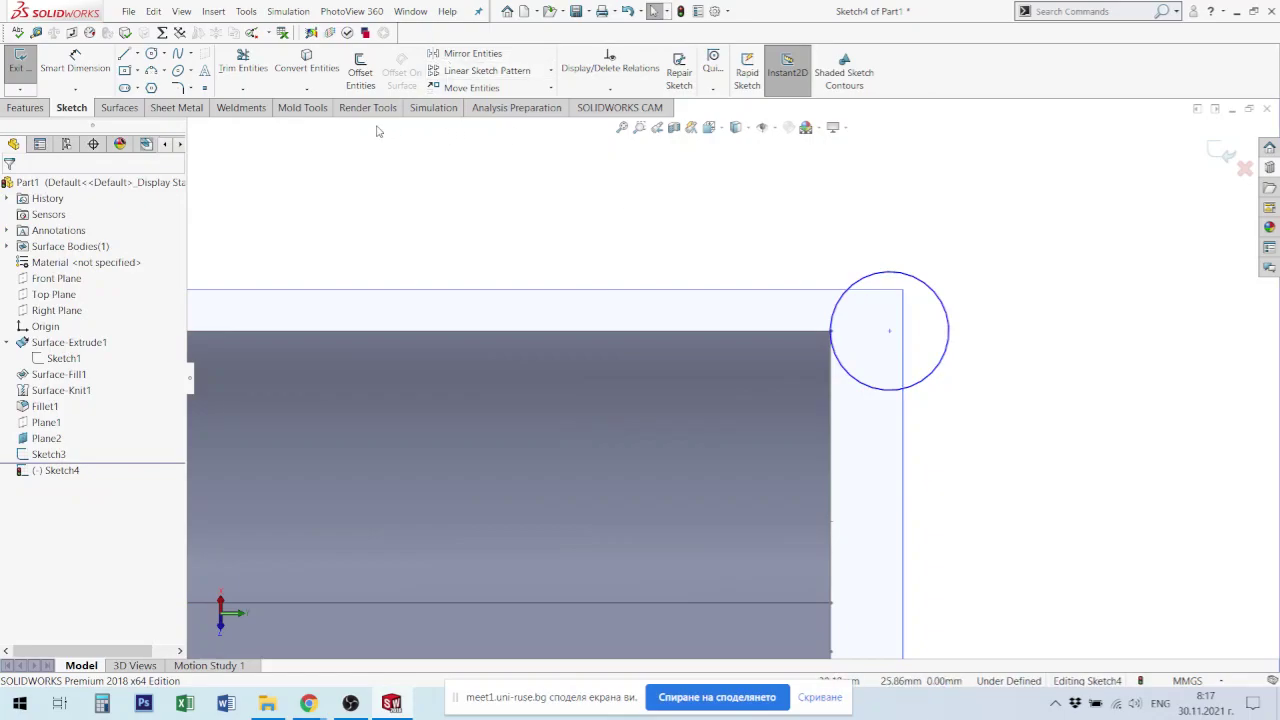
pyautogui.click(74, 62)
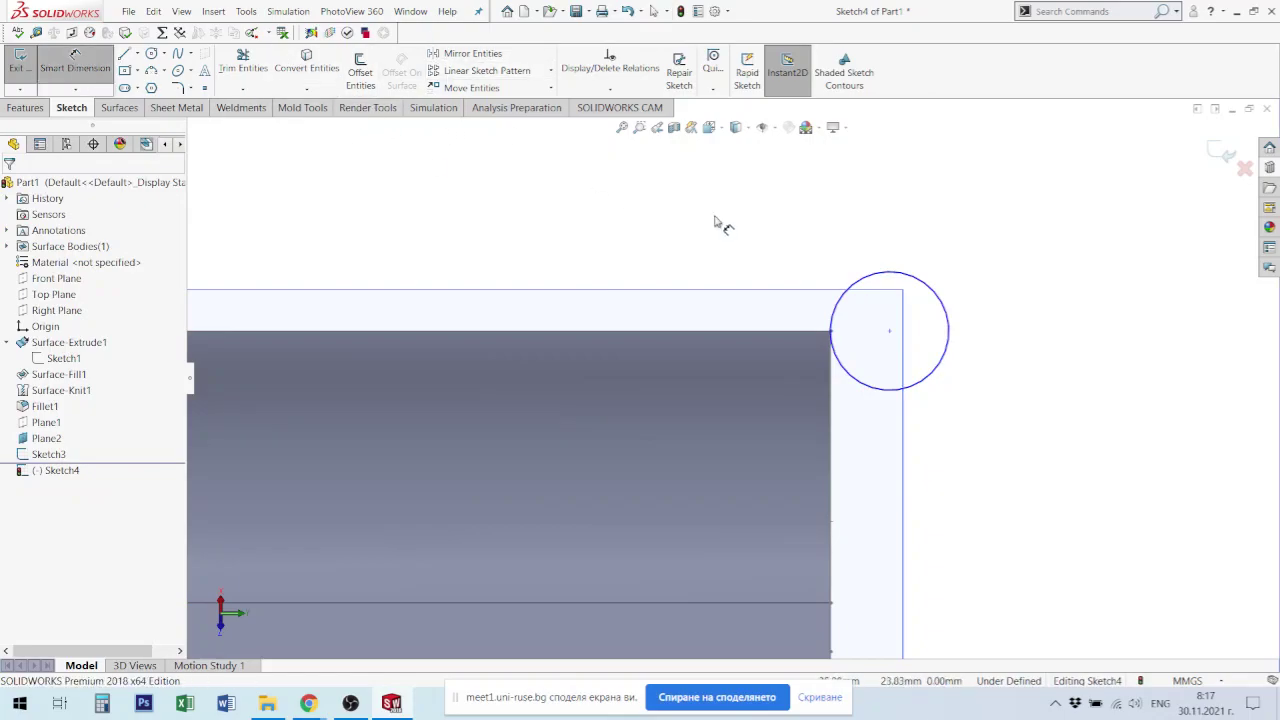
# Step: Dimension the circle's diameter as 5 mm, fully defining Sketch4
pyautogui.click(930, 288)
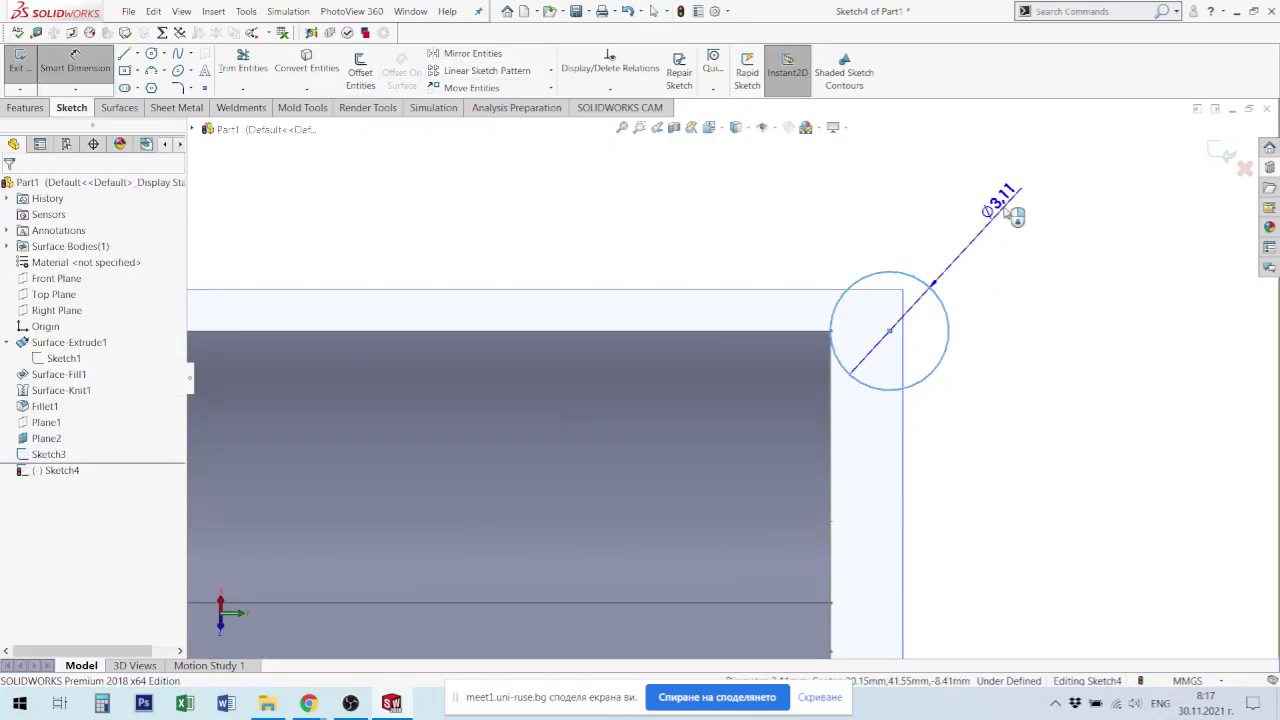
pyautogui.click(993, 206)
pyautogui.write('5.00mm')
pyautogui.press('Return')
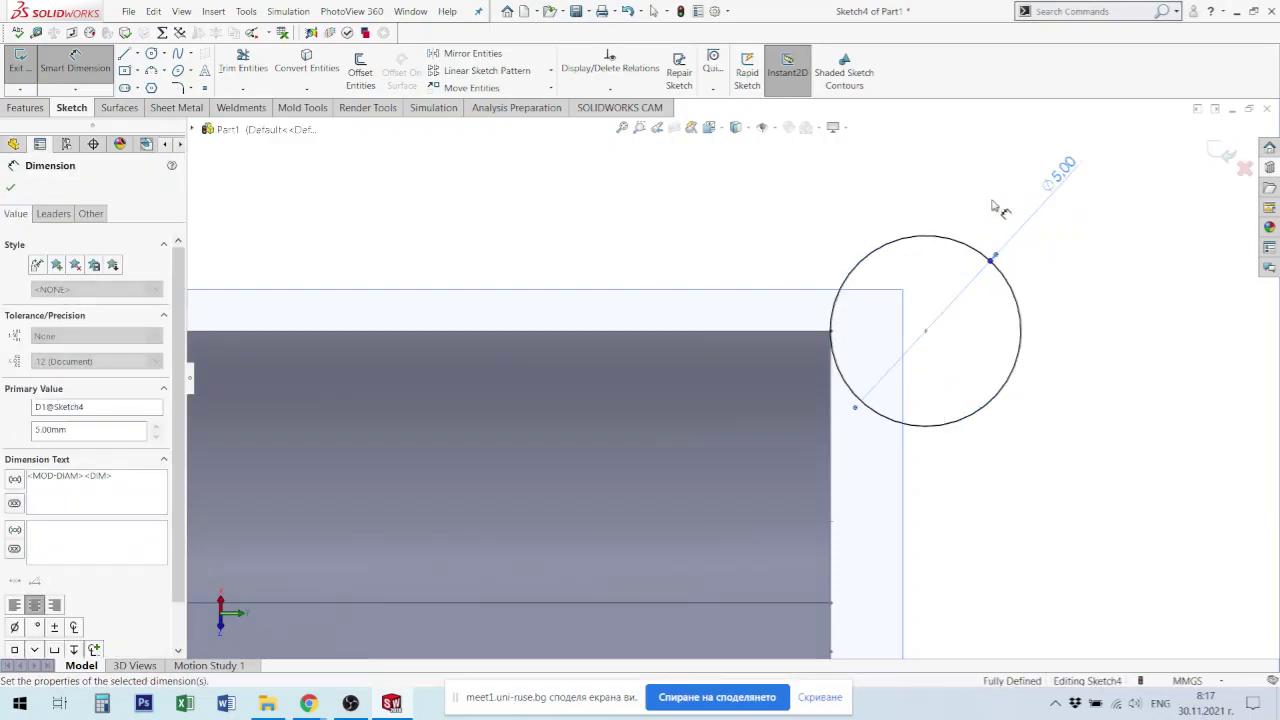
pyautogui.press('z')
pyautogui.press('z')
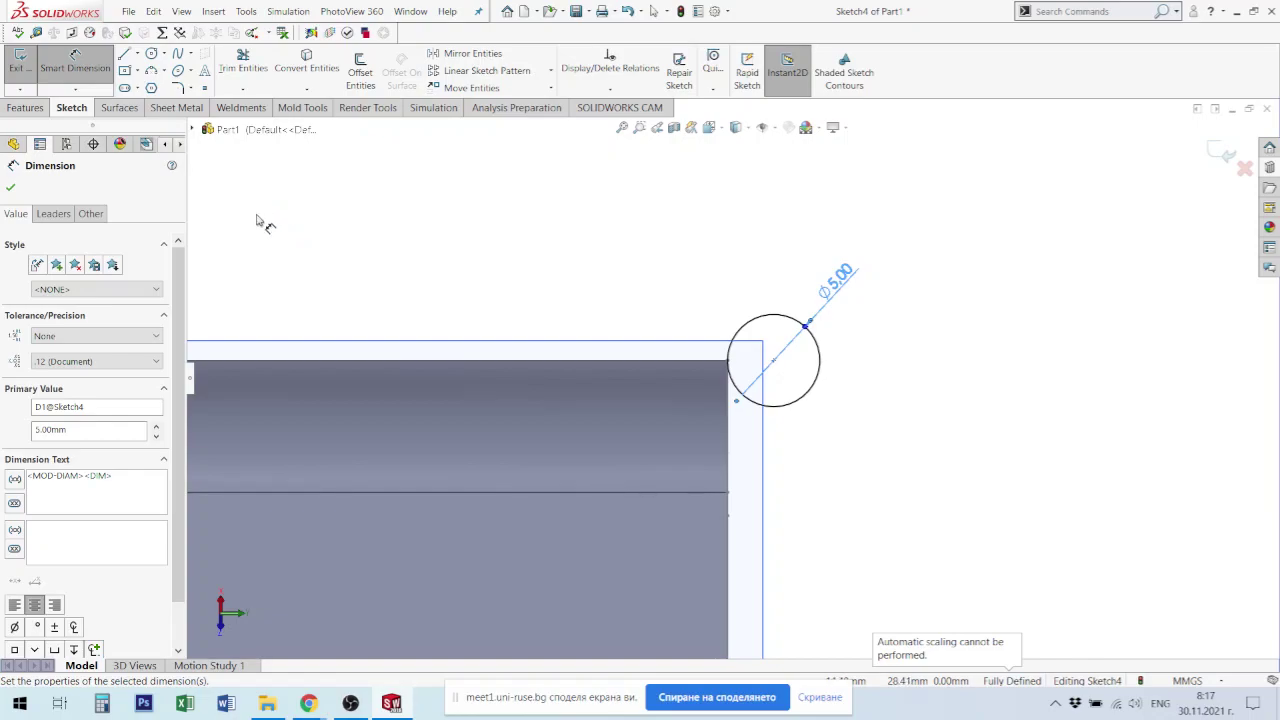
pyautogui.press('l')
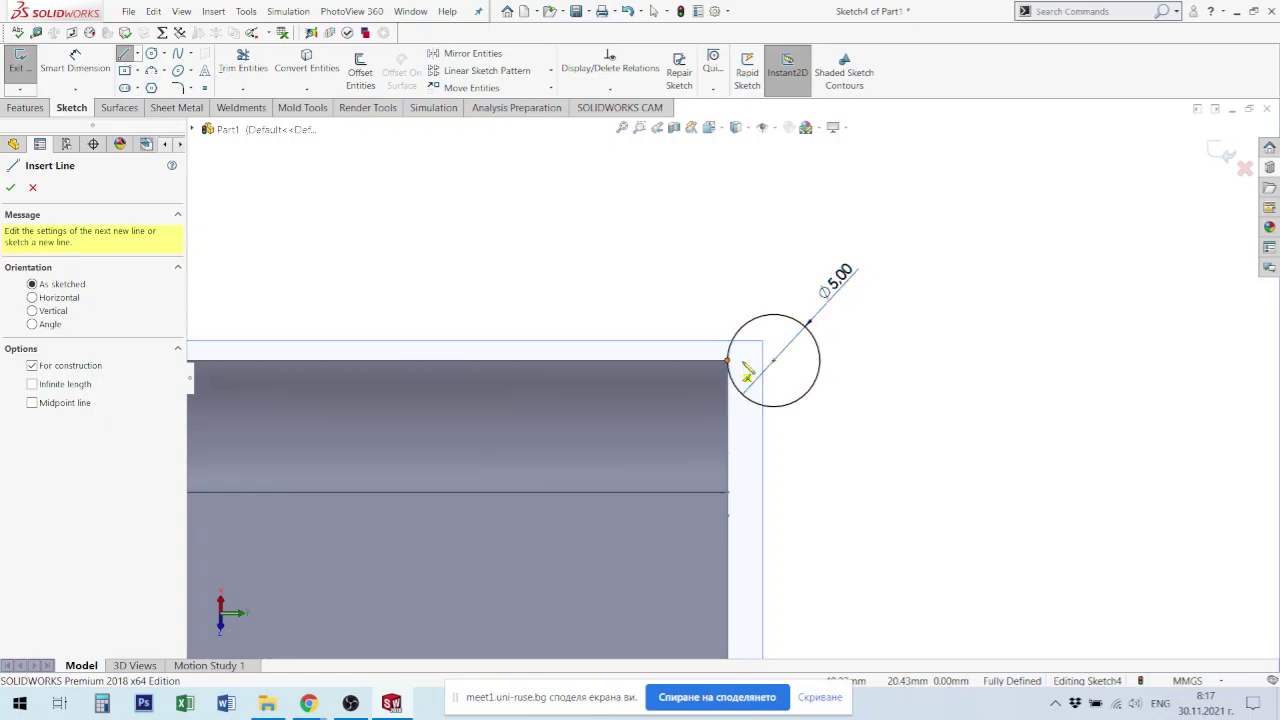
# Step: Draw a horizontal construction line rightward from the circle centre, about 17.83 mm long
pyautogui.click(773, 360)
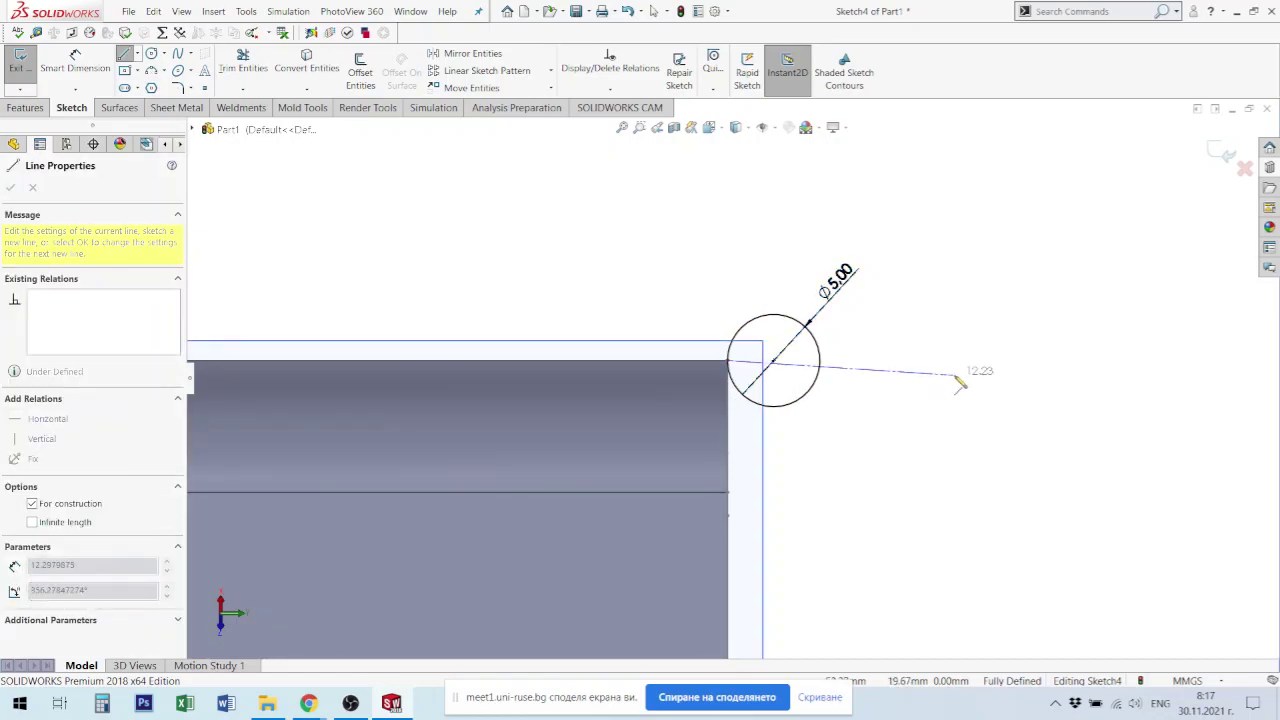
pyautogui.click(1062, 362)
pyautogui.press('Escape')
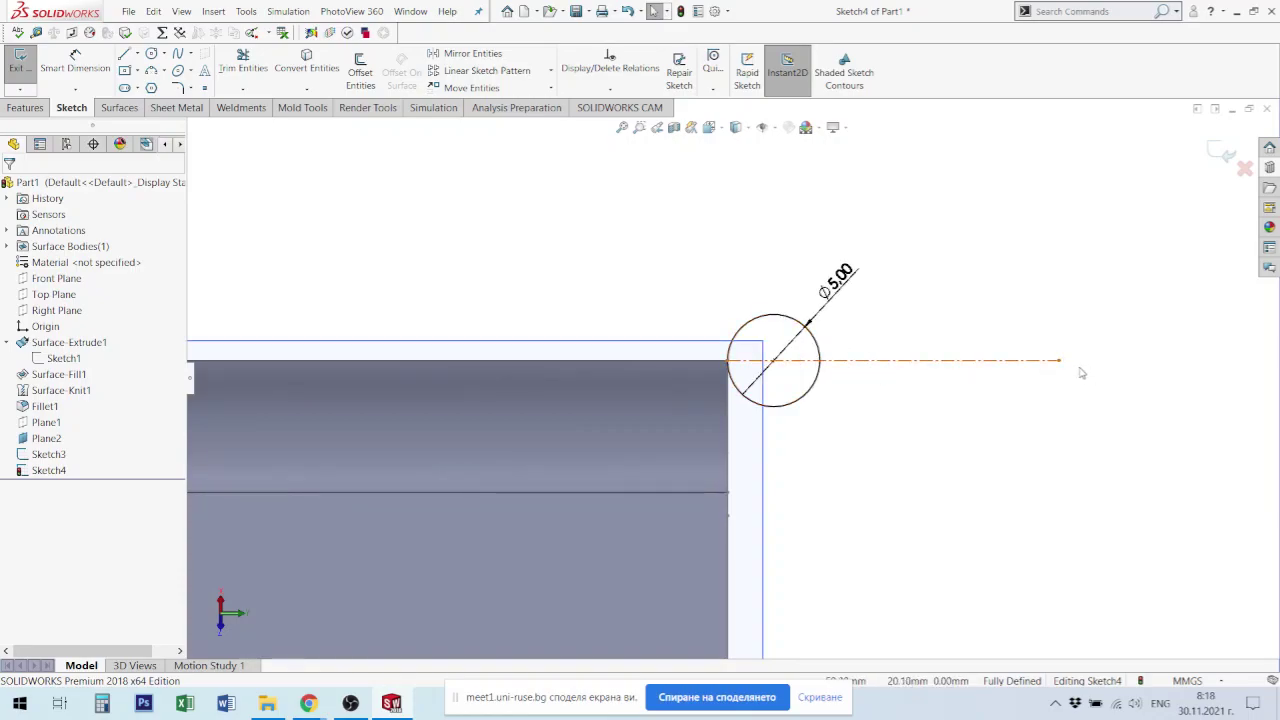
pyautogui.moveTo(1062, 362); pyautogui.dragTo(1128, 368)
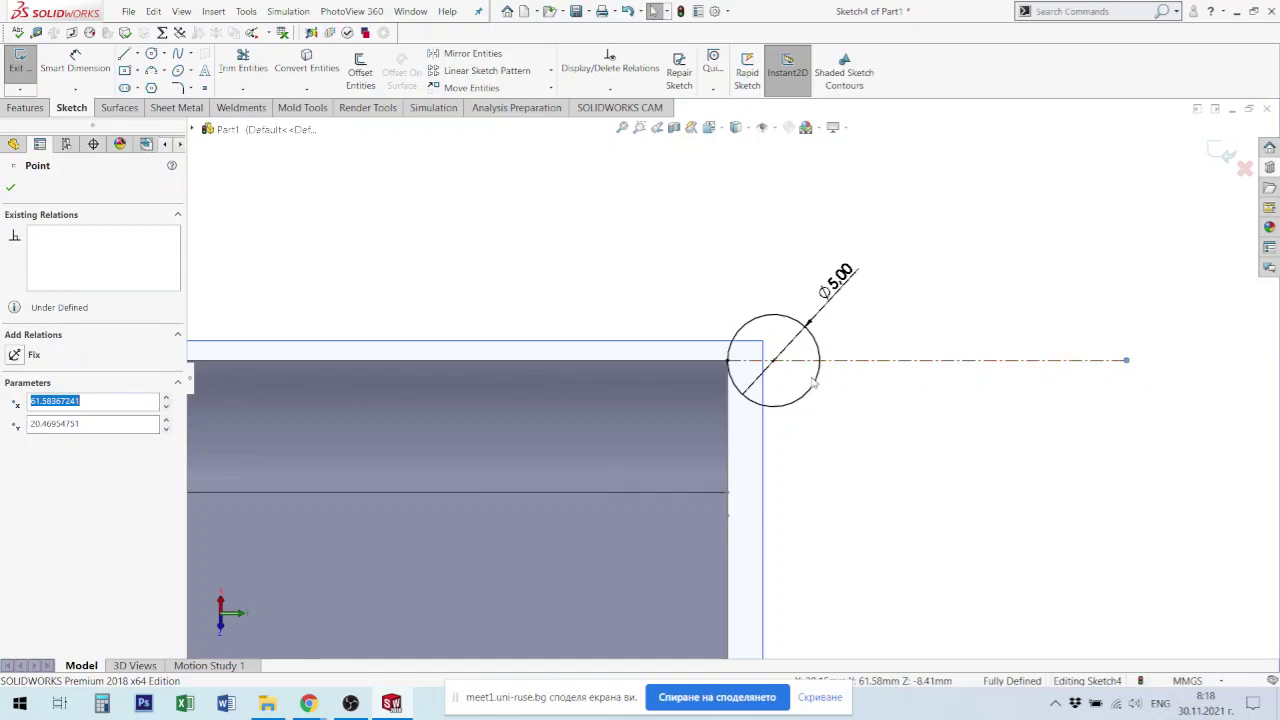
# Step: Linear-pattern the circle into four instances spaced 5 mm apart along the X-axis
pyautogui.click(484, 72)
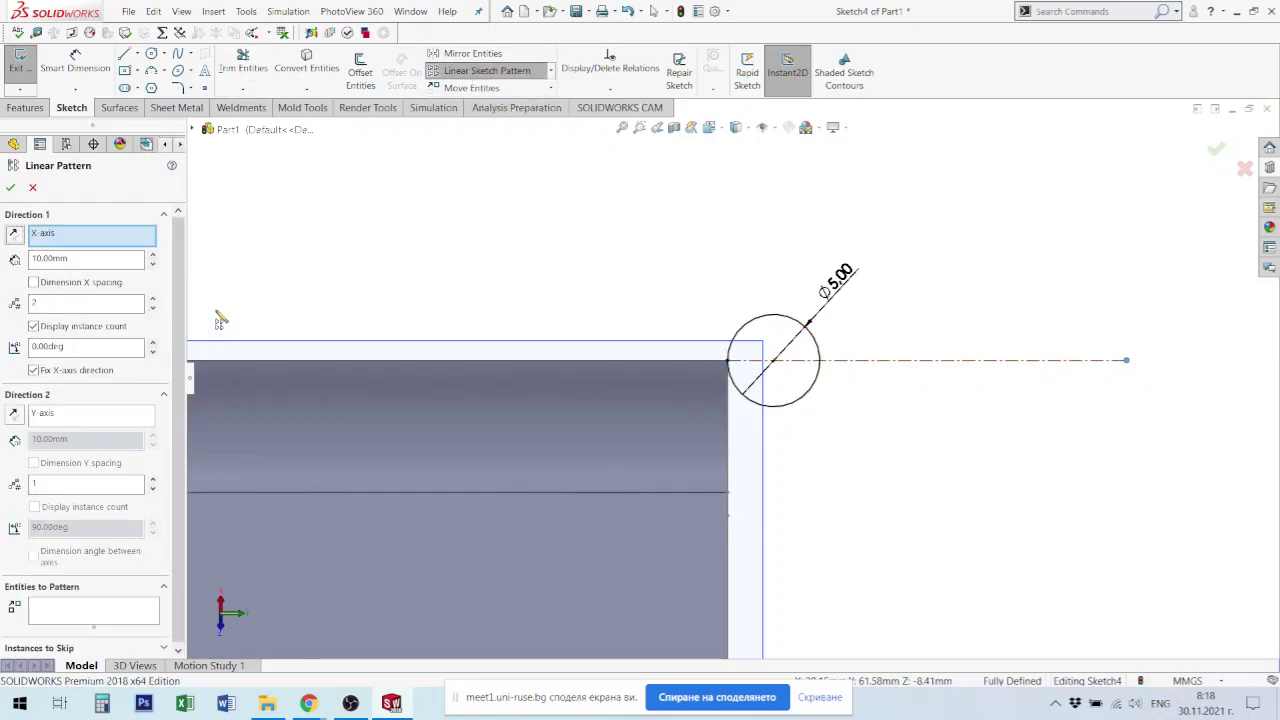
pyautogui.click(813, 407)
pyautogui.write('5')
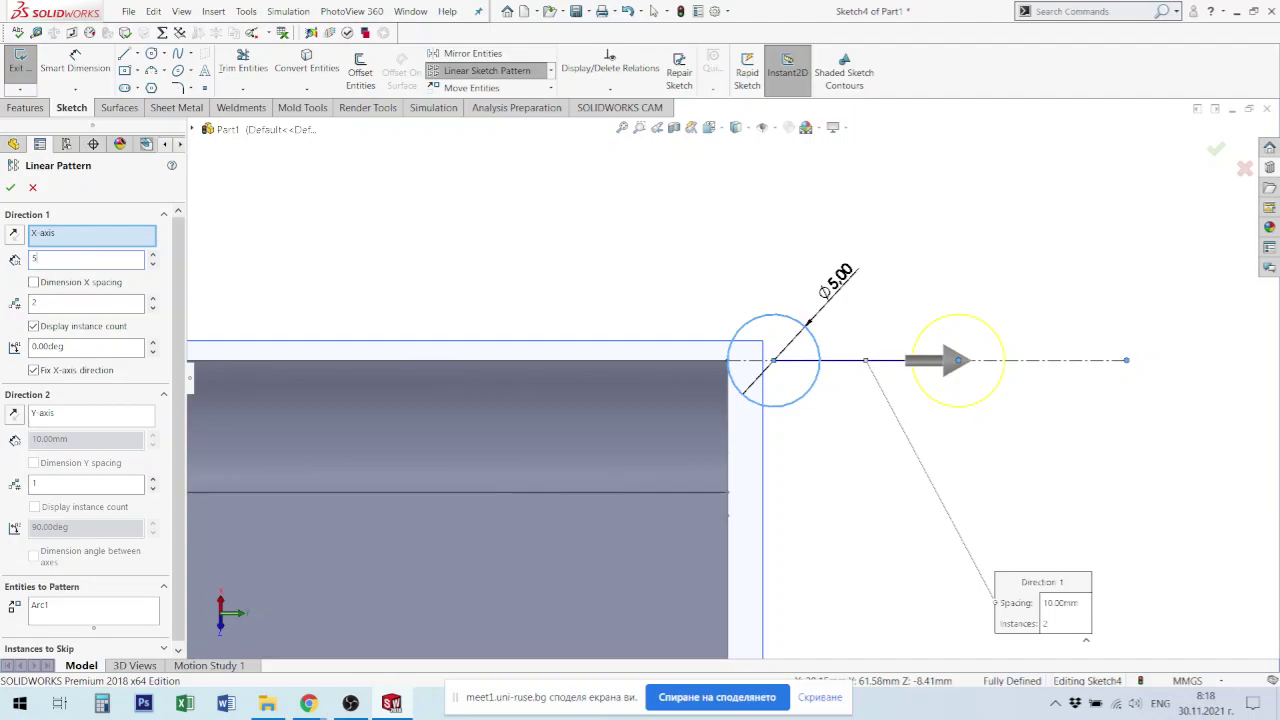
pyautogui.press('Return')
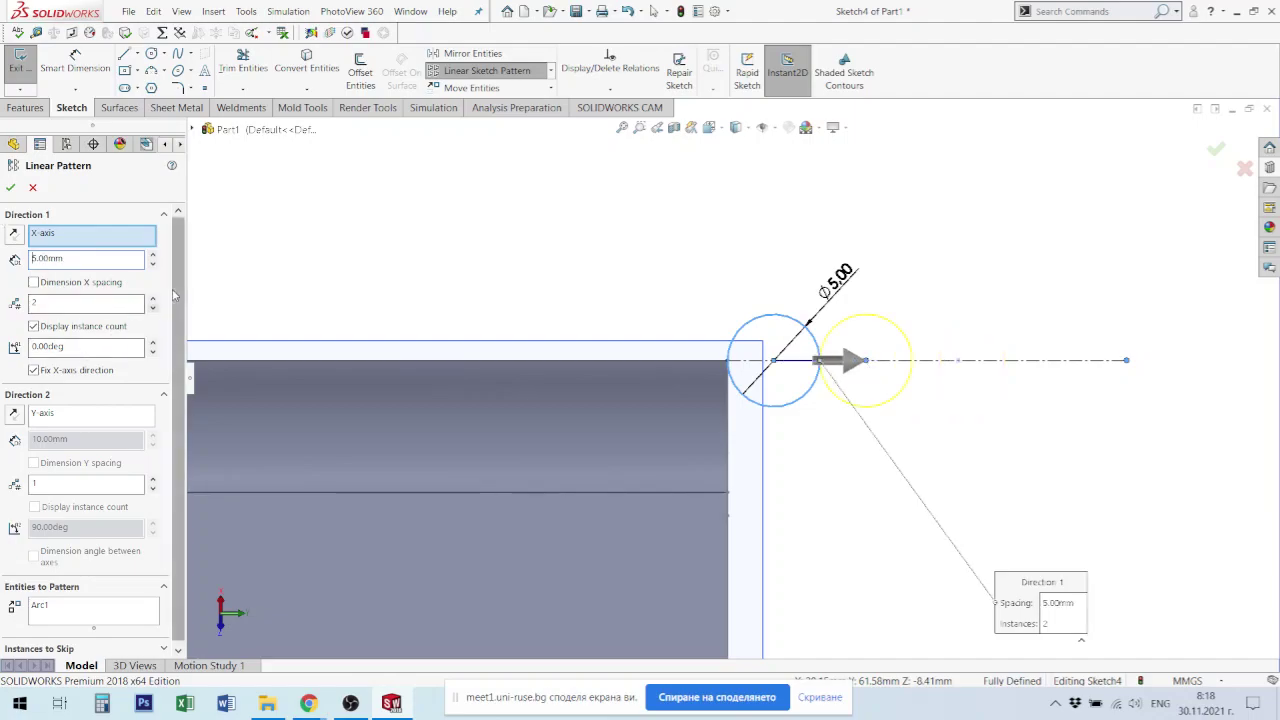
pyautogui.click(153, 298)
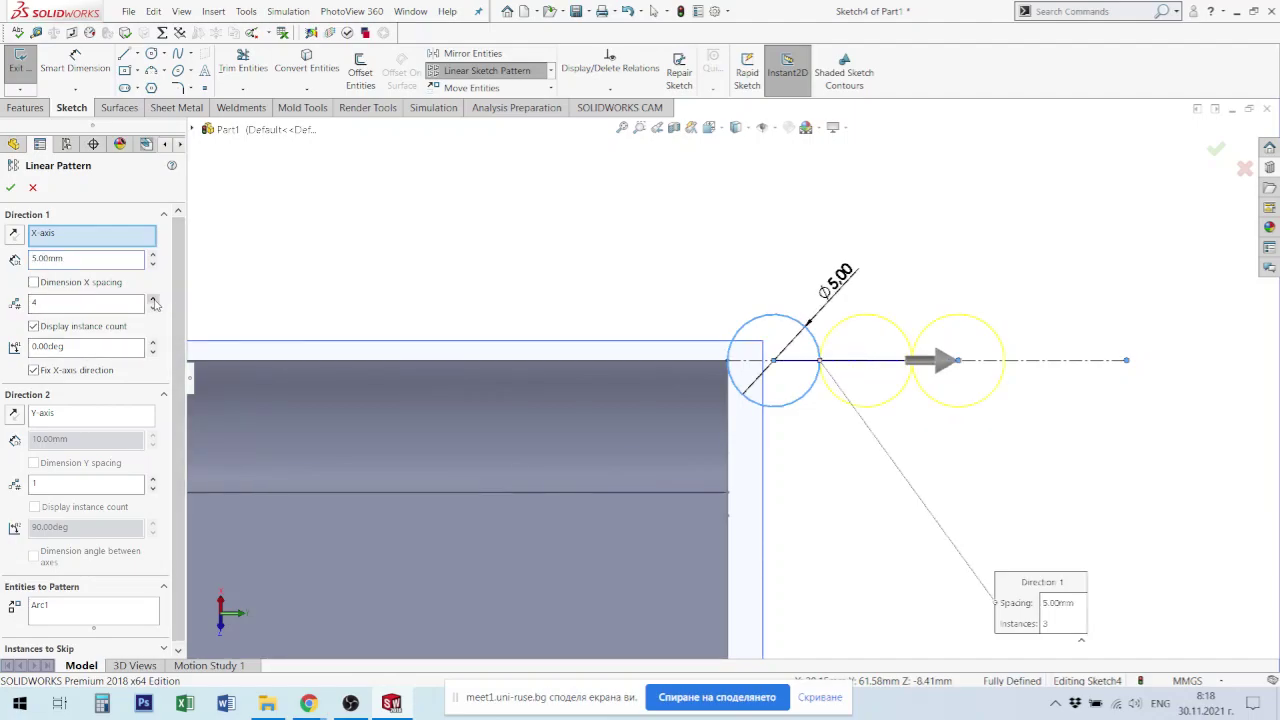
pyautogui.click(11, 188)
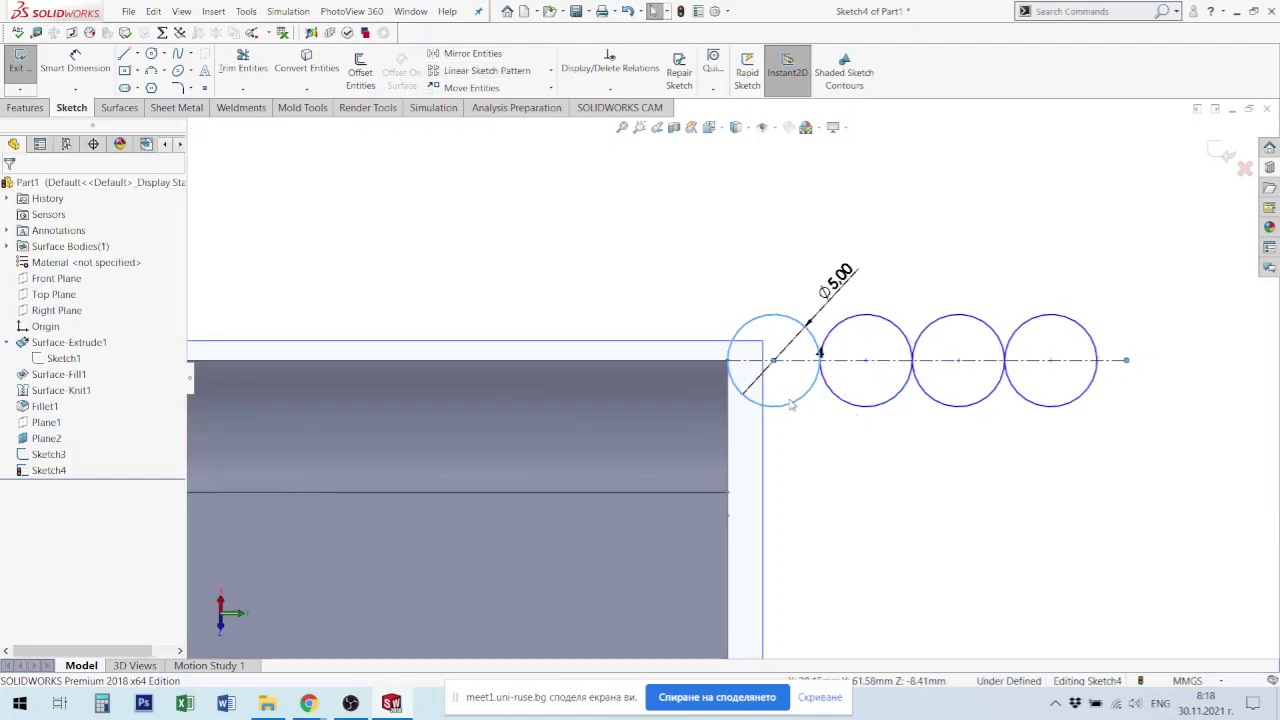
# Step: Place the second circle's centre on the construction line and dimension the centre spacing 5 mm
pyautogui.click(844, 437)
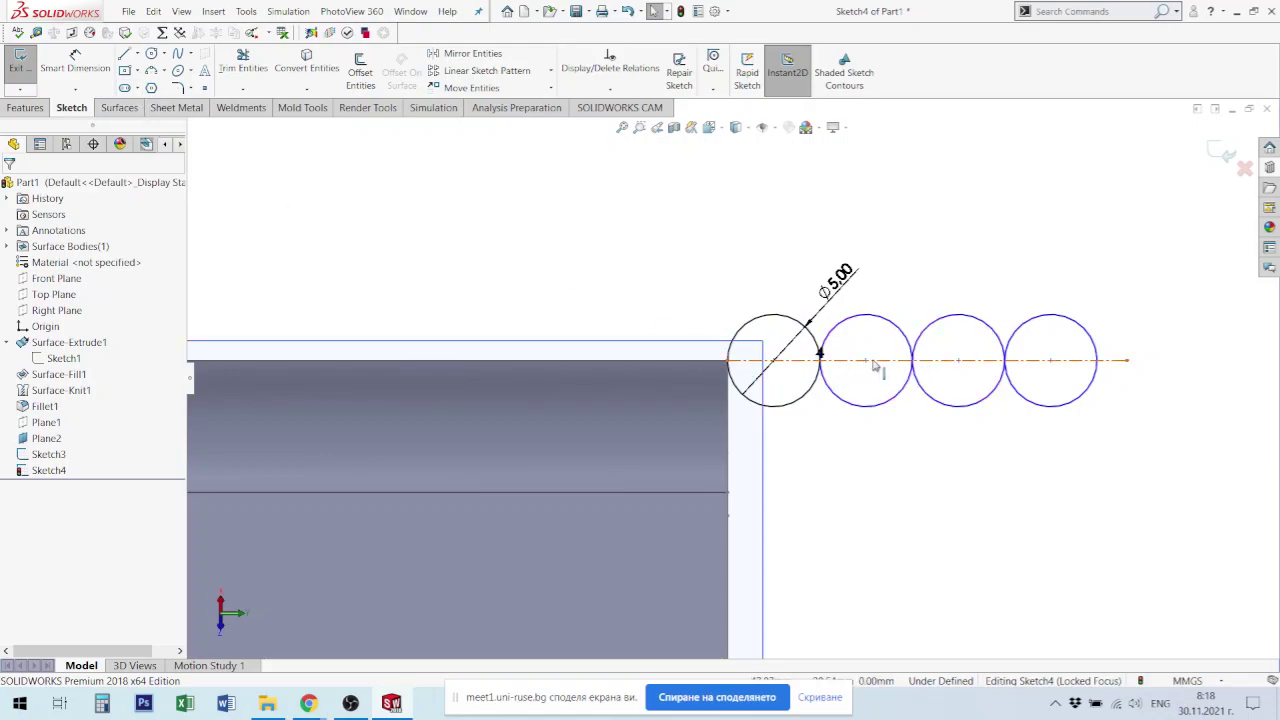
pyautogui.click(866, 360)
pyautogui.keyDown('ctrl'); pyautogui.click(942, 362); pyautogui.keyUp('ctrl')
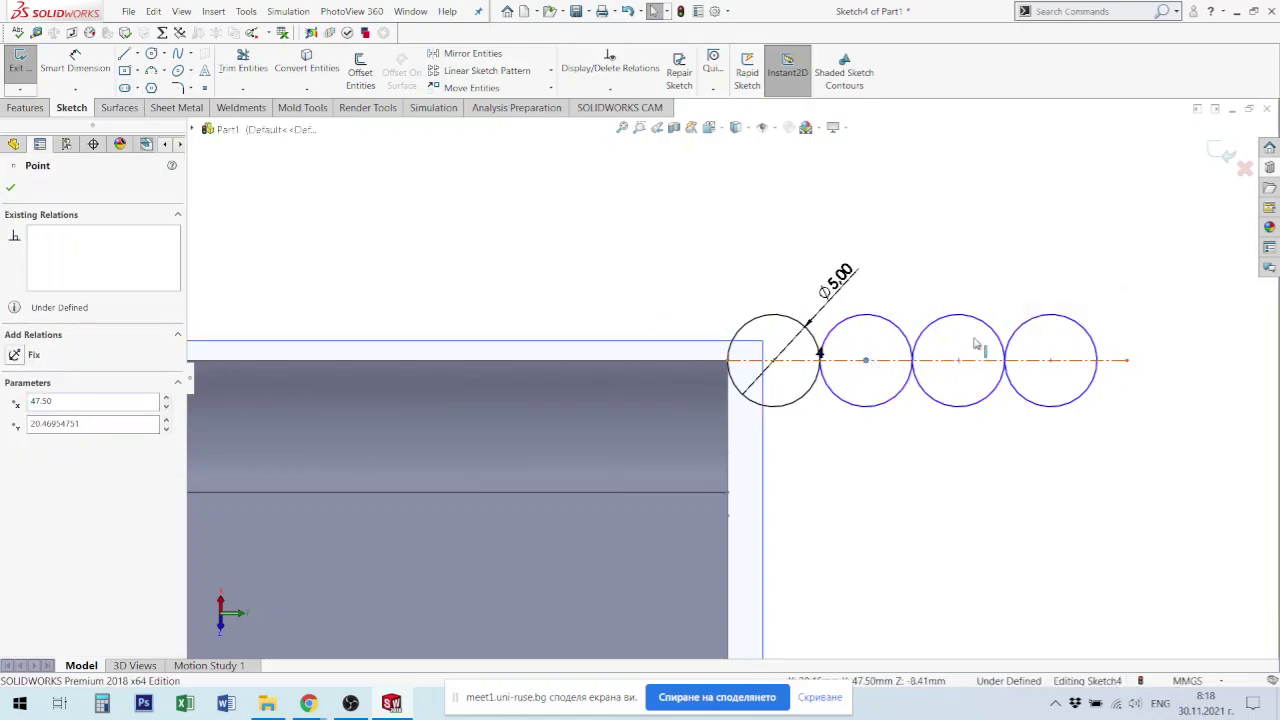
pyautogui.click(1000, 301)
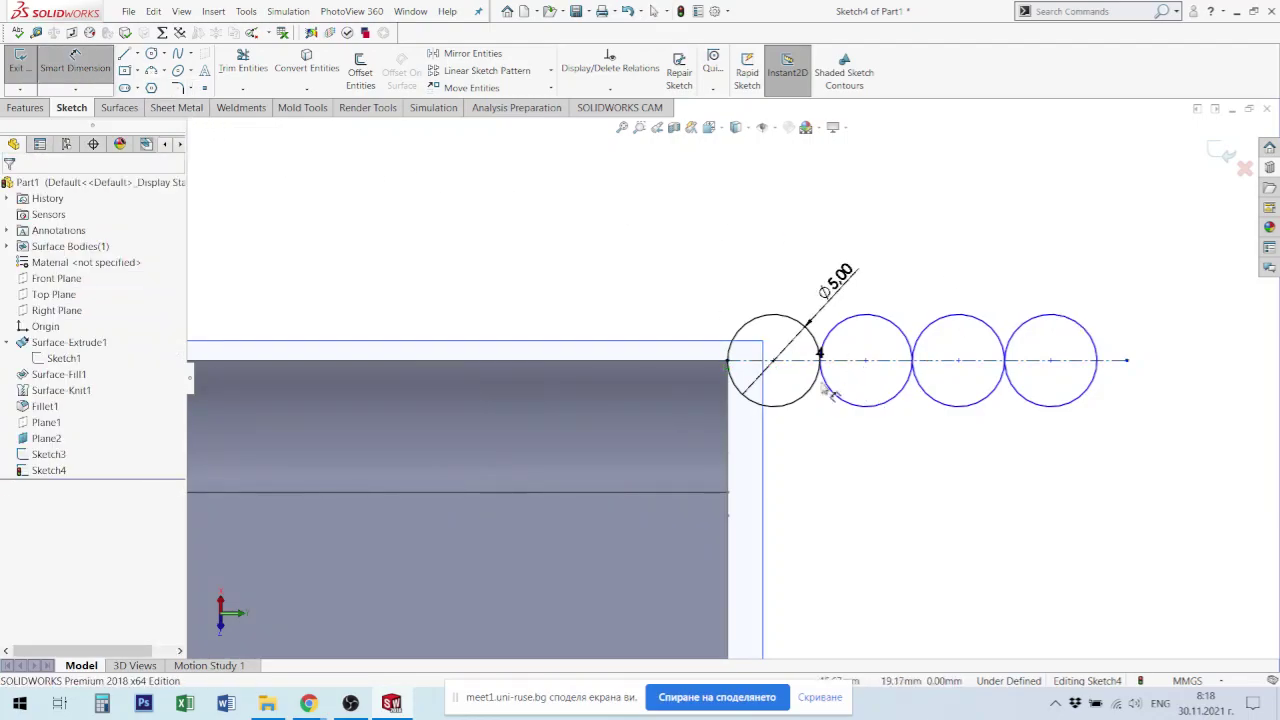
pyautogui.click(773, 360)
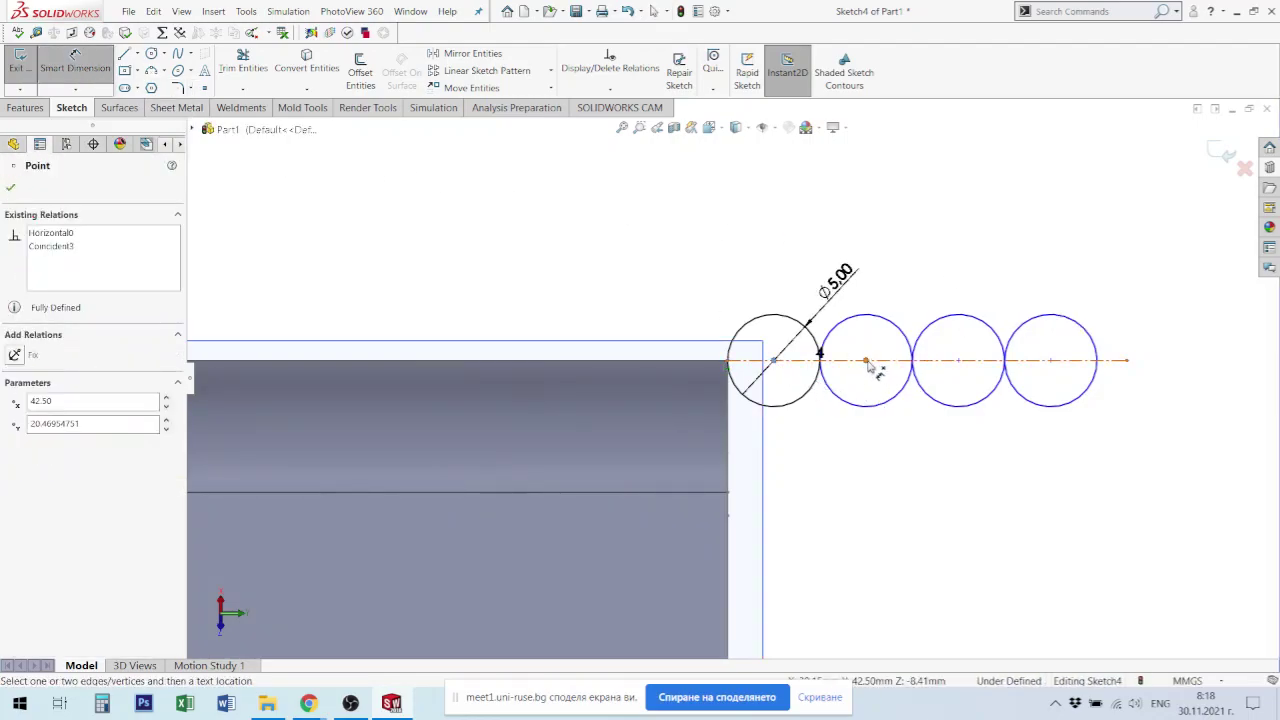
pyautogui.click(867, 361)
pyautogui.click(775, 218)
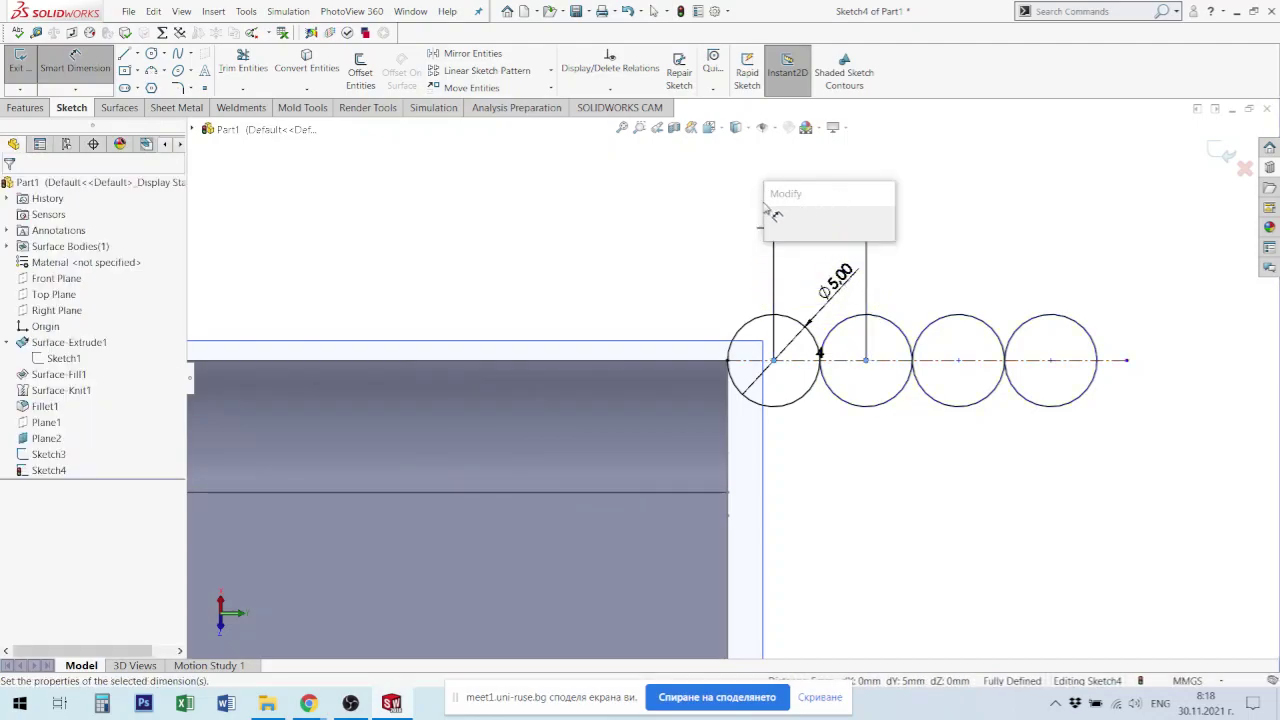
pyautogui.press('Return')
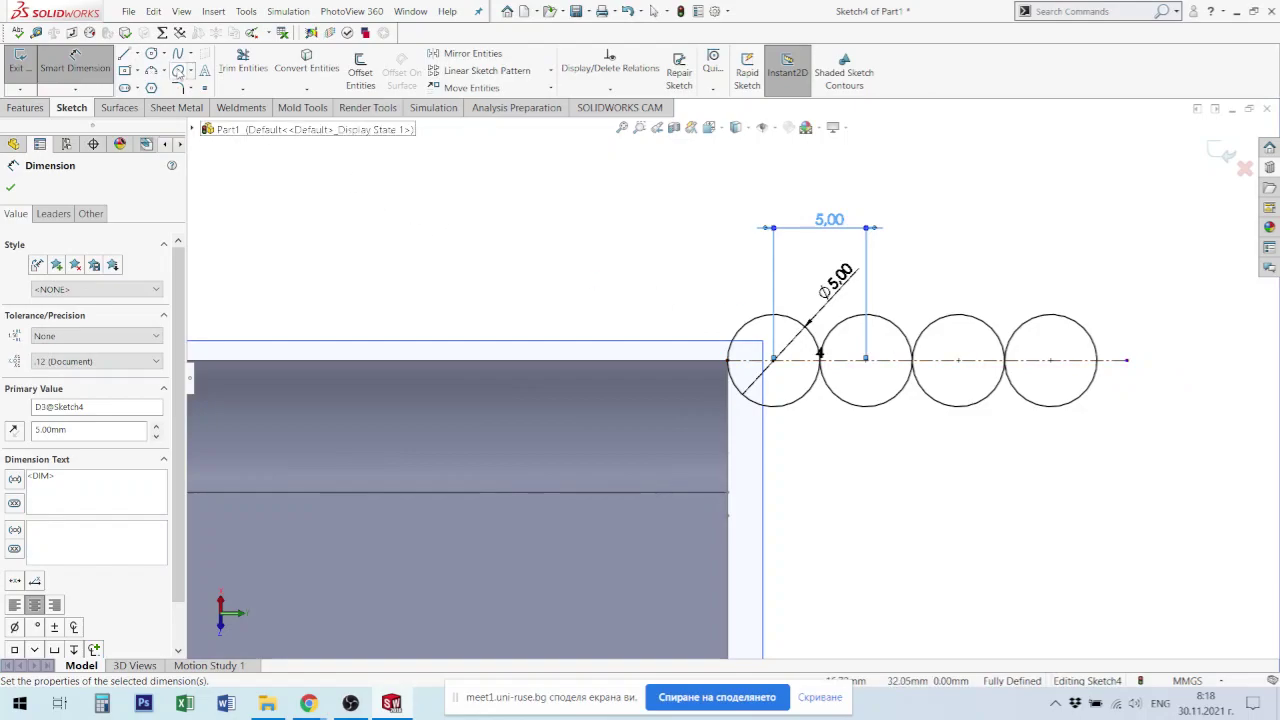
# Step: Add a short line past the last circle and dimension its length 2 mm
pyautogui.click(126, 54)
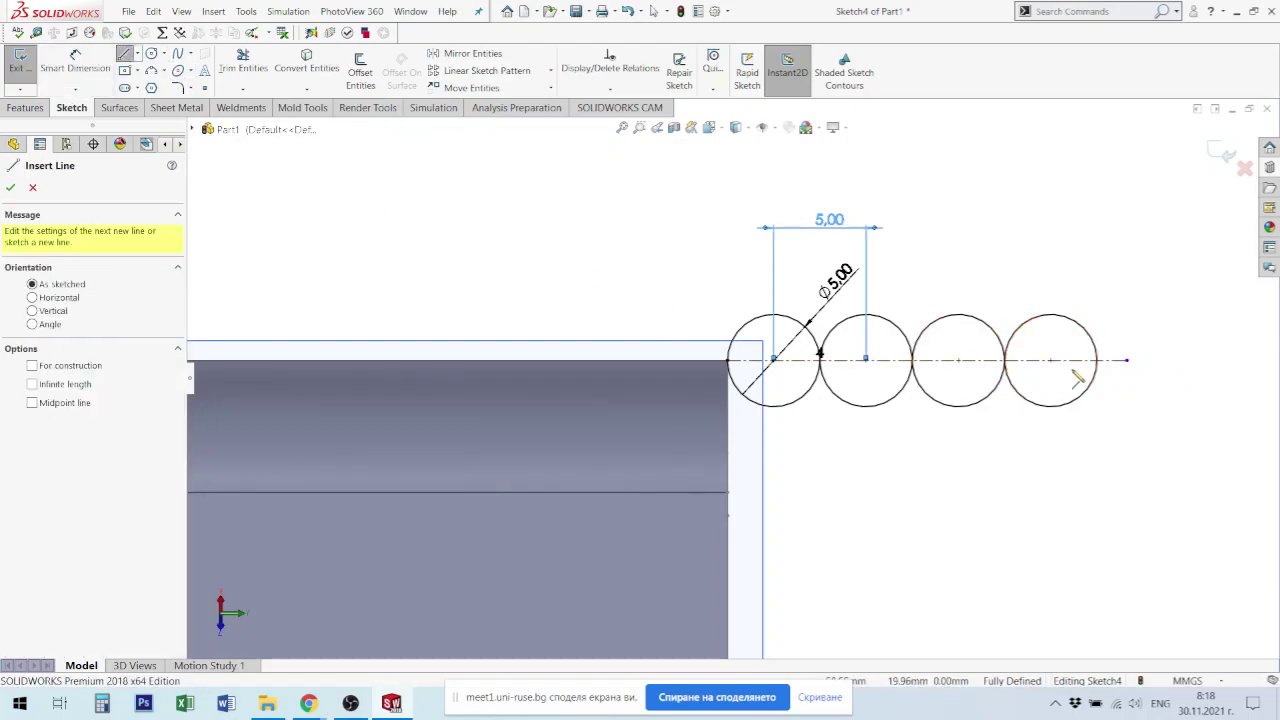
pyautogui.click(1110, 362)
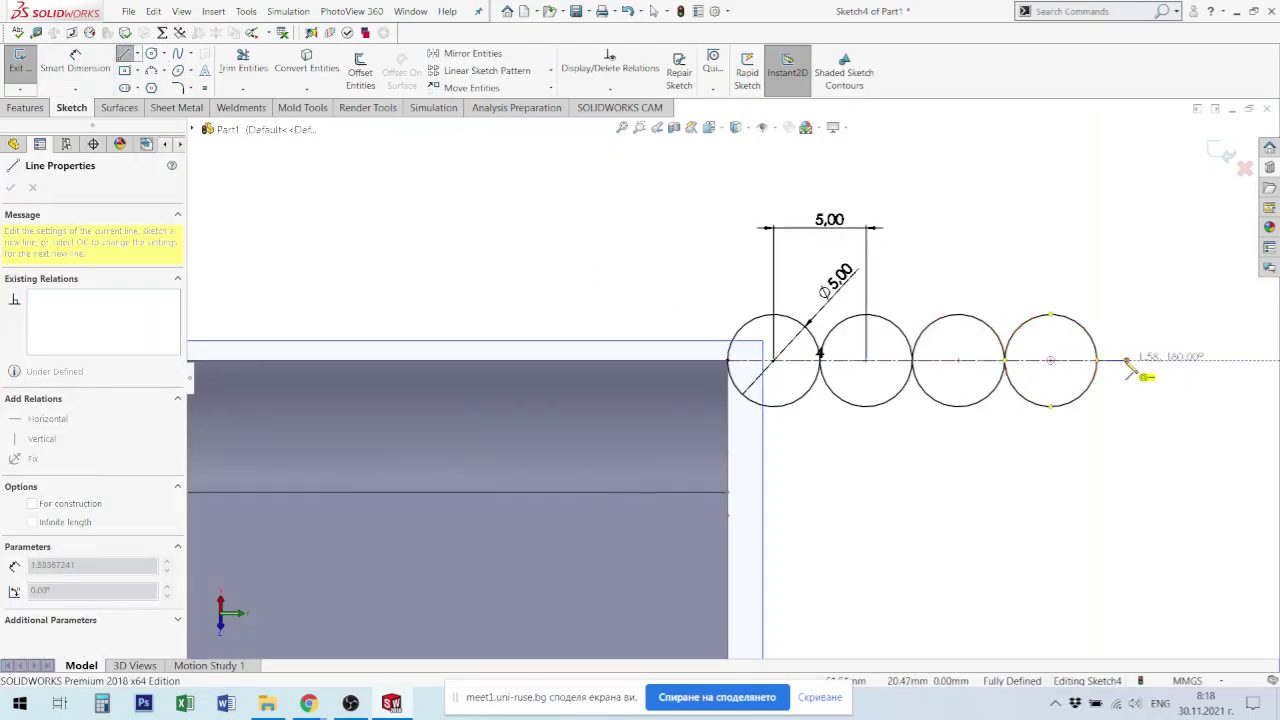
pyautogui.press('Escape')
pyautogui.press('Escape')
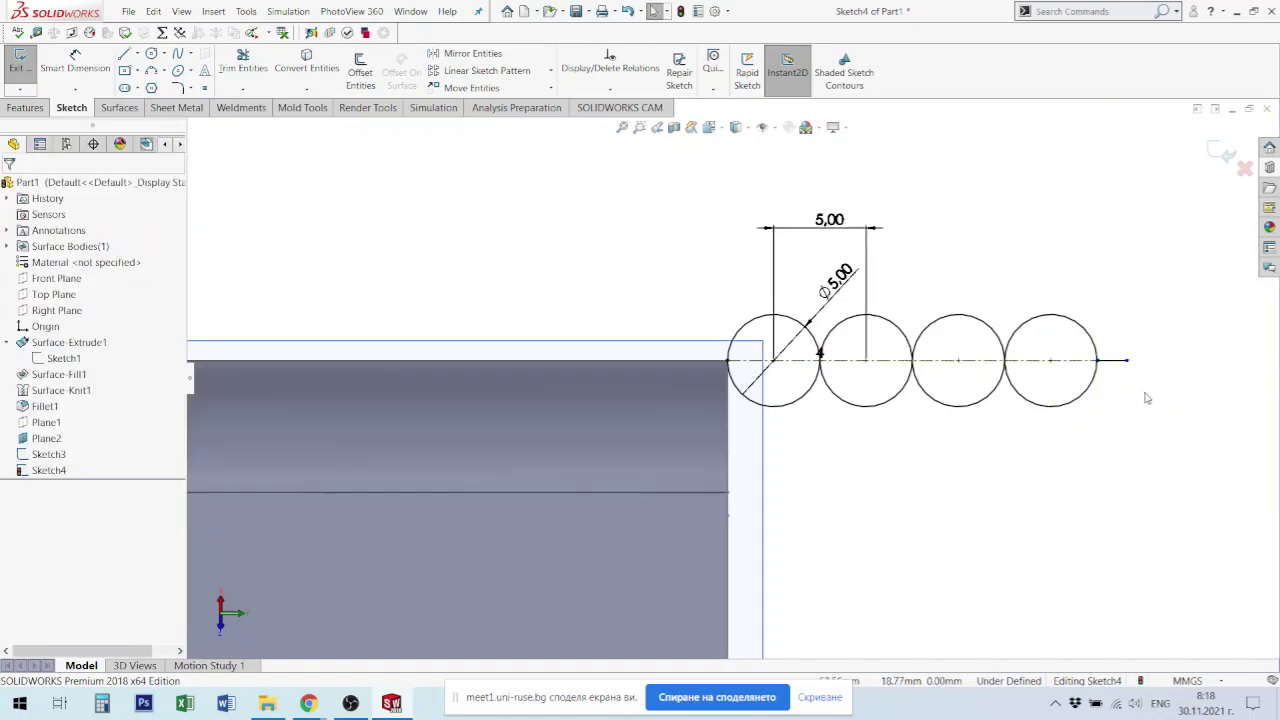
pyautogui.click(78, 62)
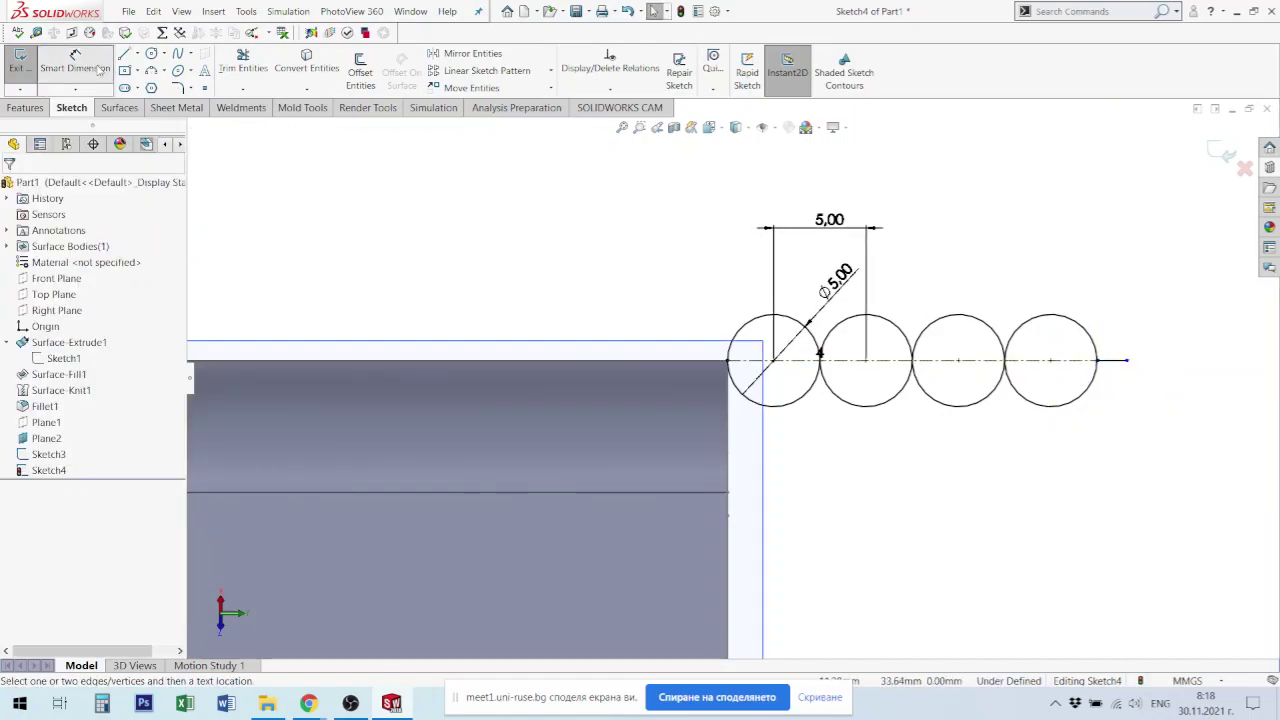
pyautogui.click(1120, 366)
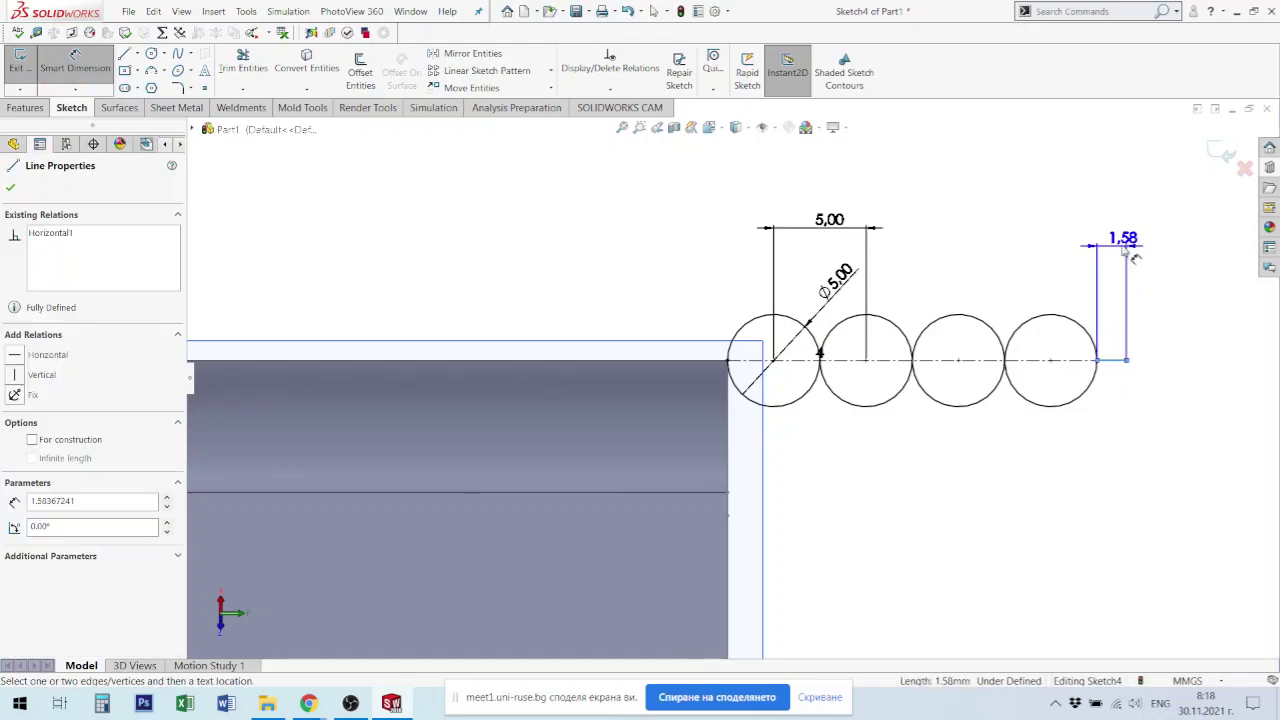
pyautogui.click(1120, 247)
pyautogui.write('2')
pyautogui.press('Return')
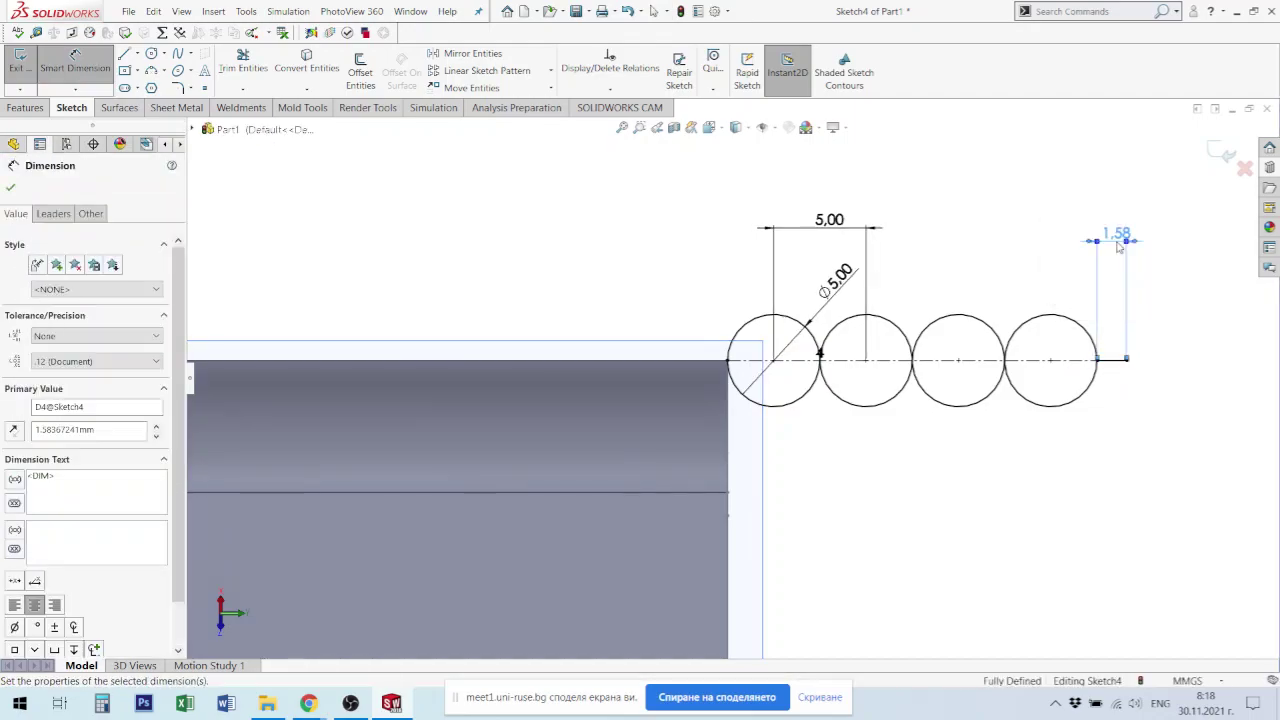
pyautogui.click(627, 197)
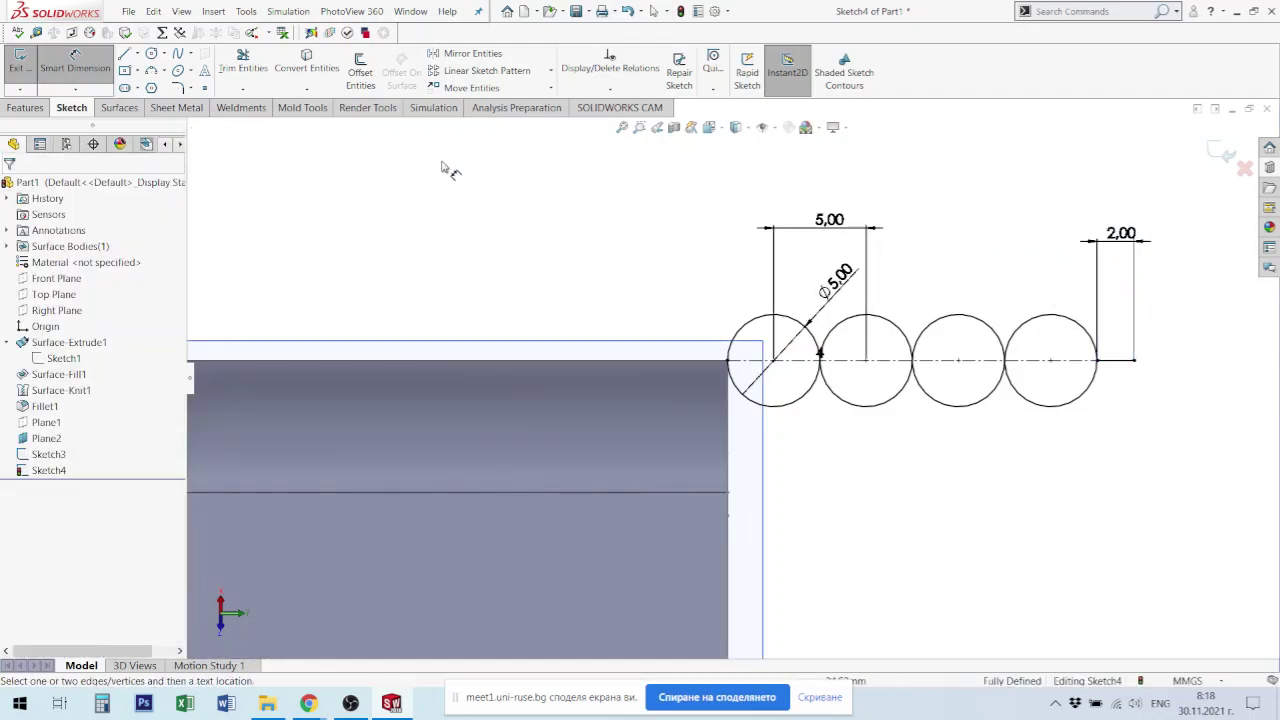
# Step: Trim away the upper halves of all four circles, leaving lower arcs
pyautogui.press('t')
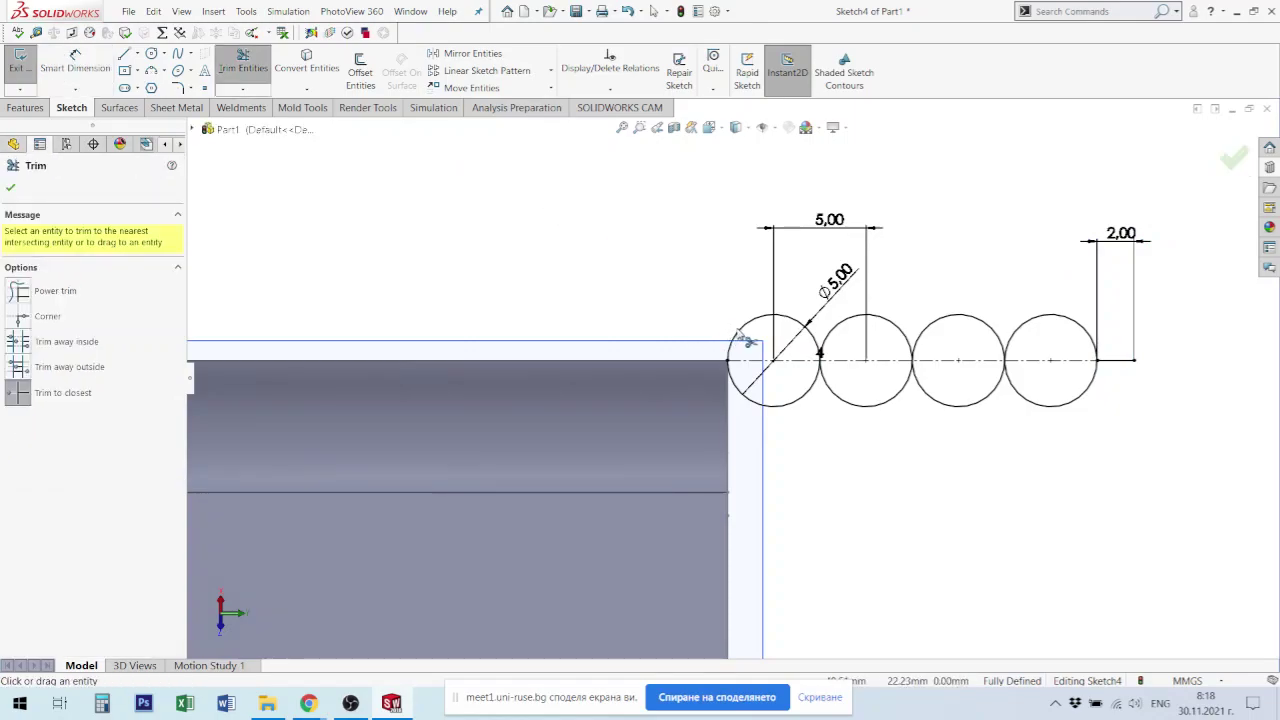
pyautogui.click(742, 334)
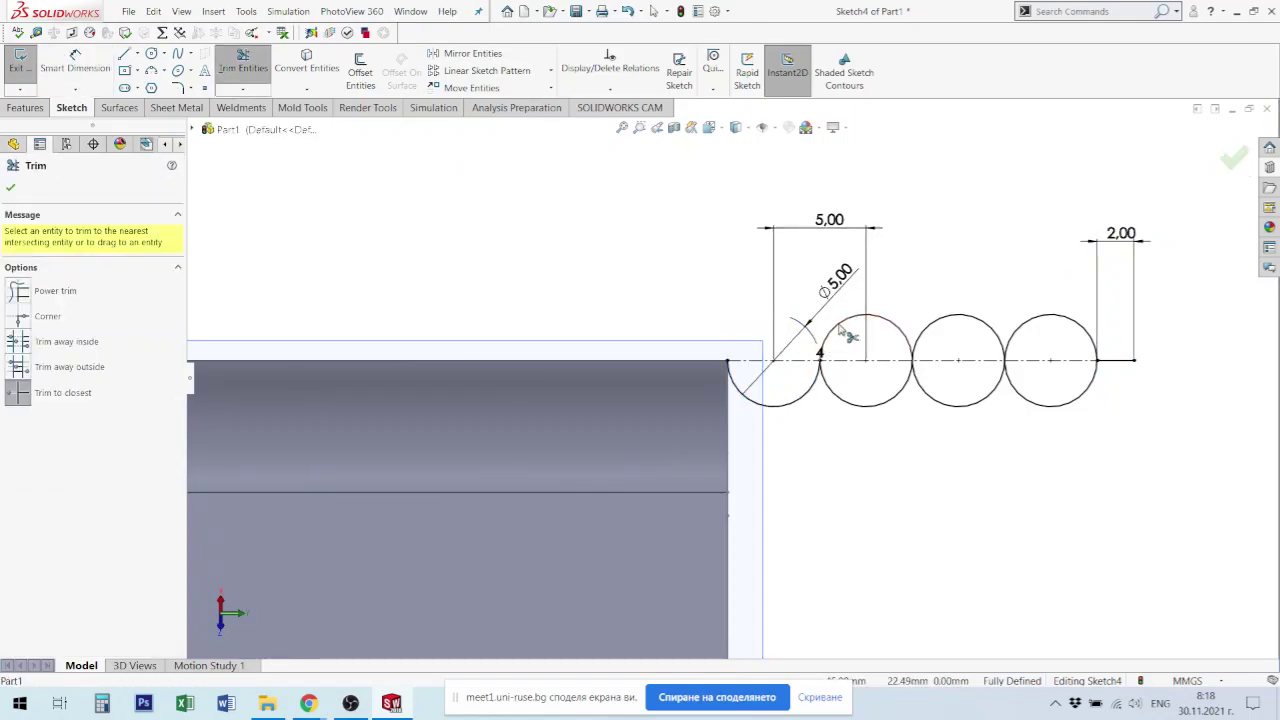
pyautogui.moveTo(848, 336); pyautogui.dragTo(945, 337)
pyautogui.click(938, 328)
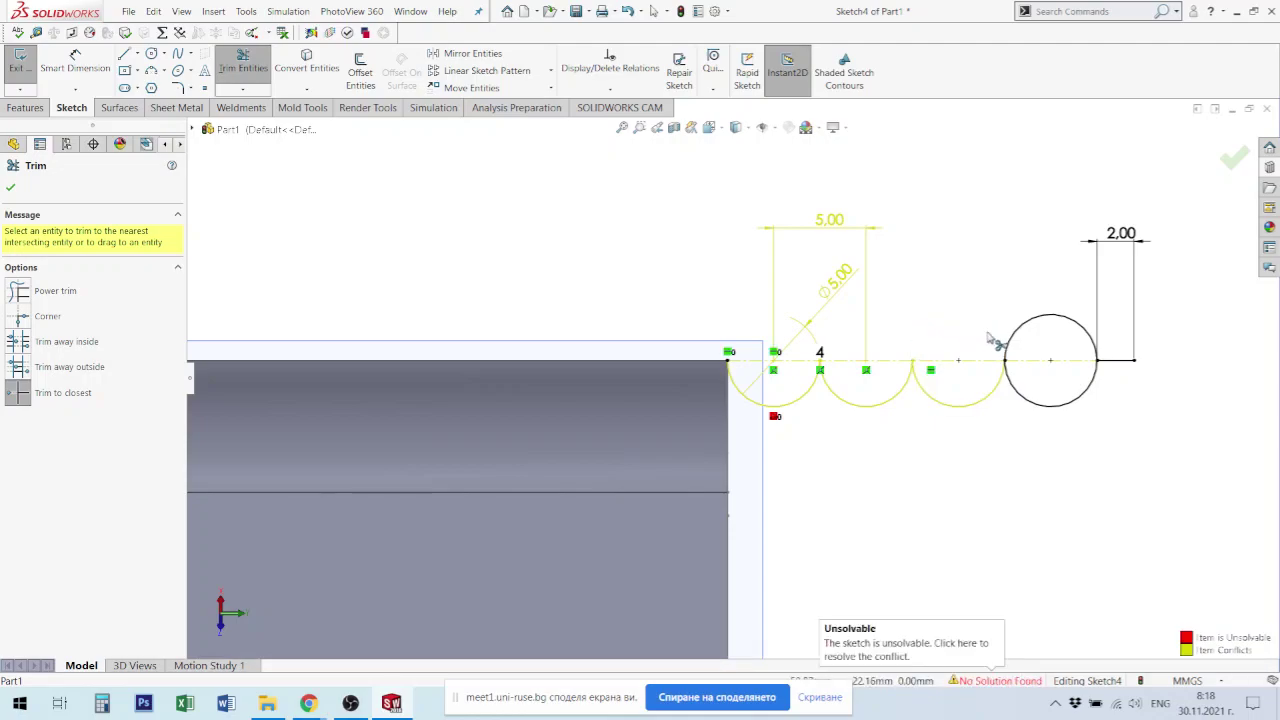
pyautogui.click(1040, 320)
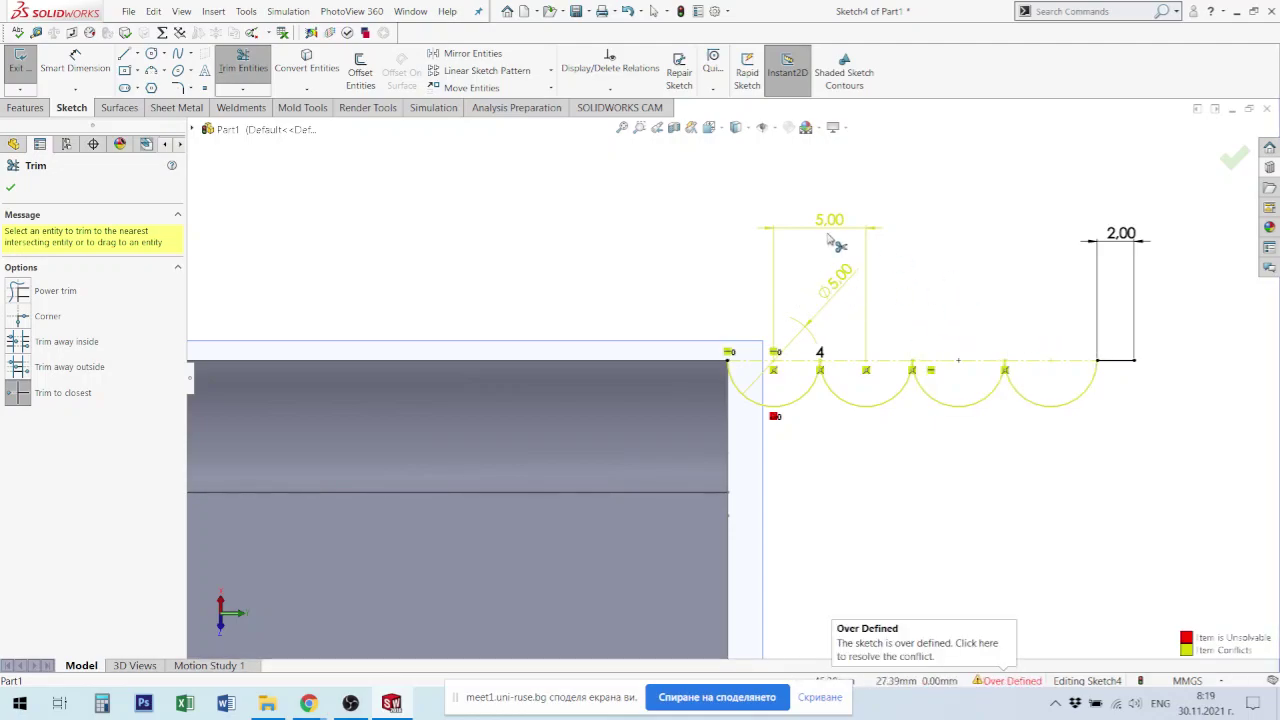
pyautogui.press('Escape')
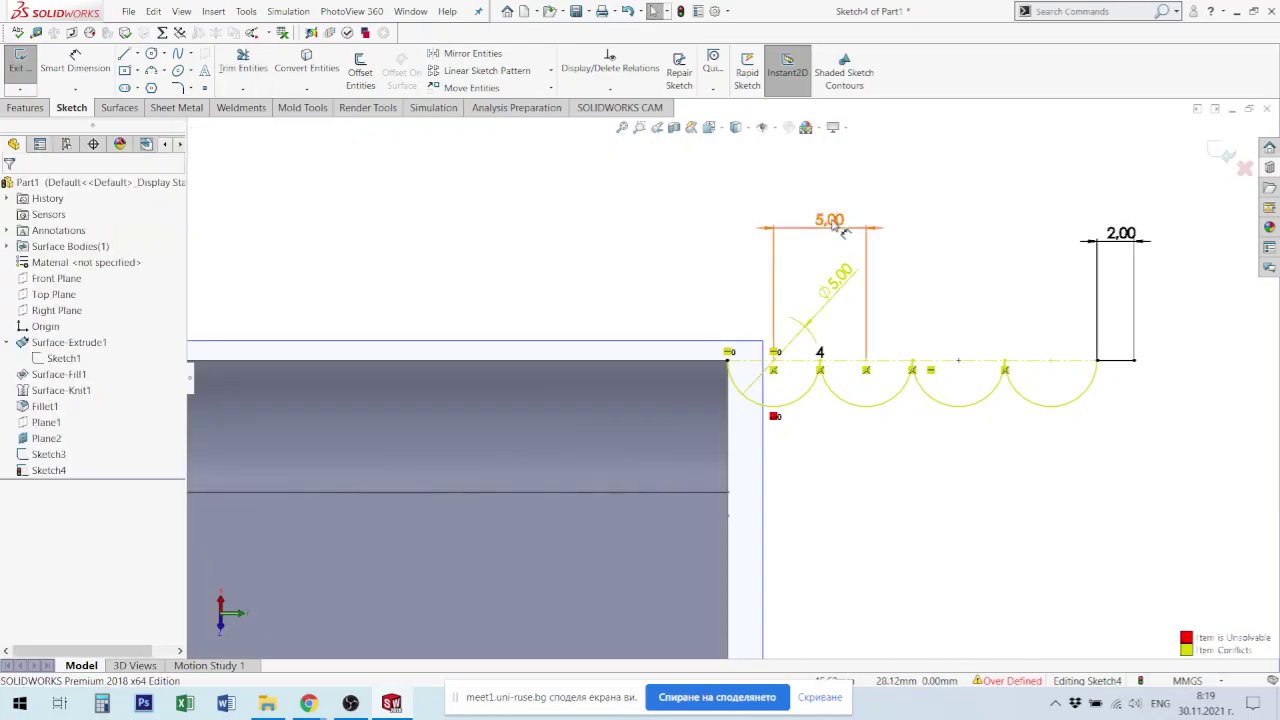
# Step: Delete the 5.00 spacing dimension and the ⌀5.00 diameter dimension
pyautogui.click(831, 220)
pyautogui.press('Delete')
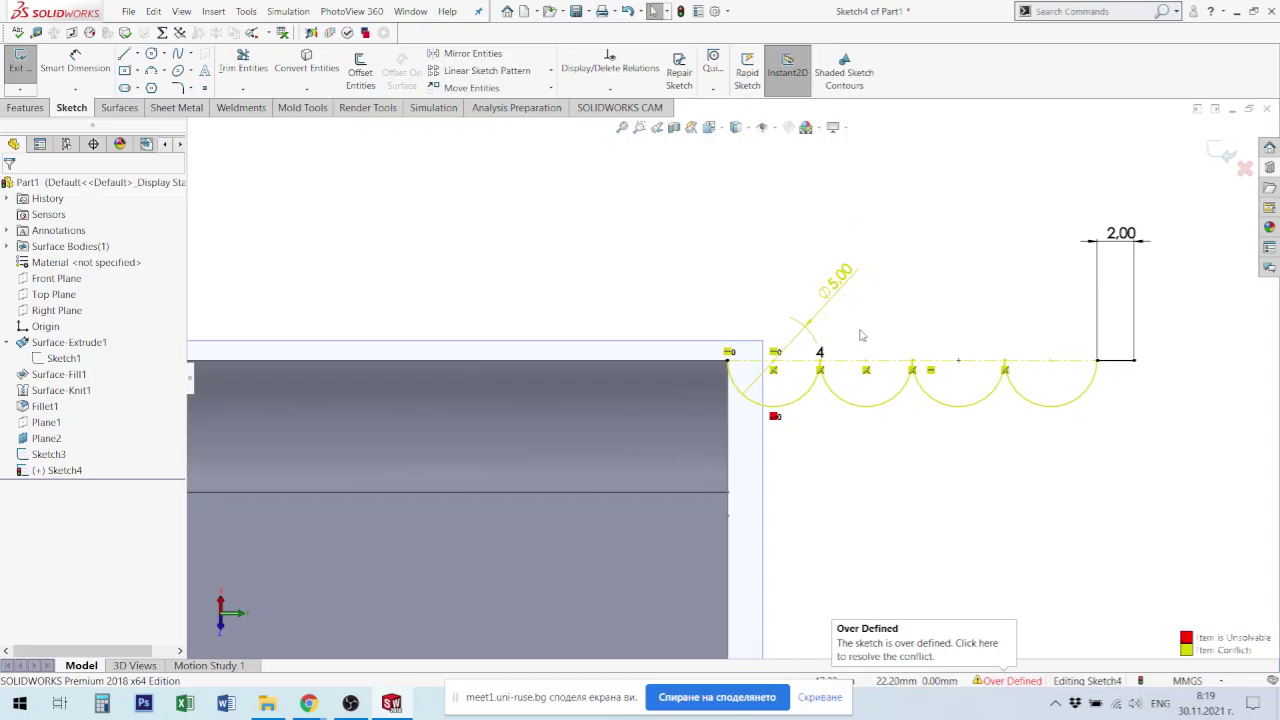
pyautogui.click(776, 418)
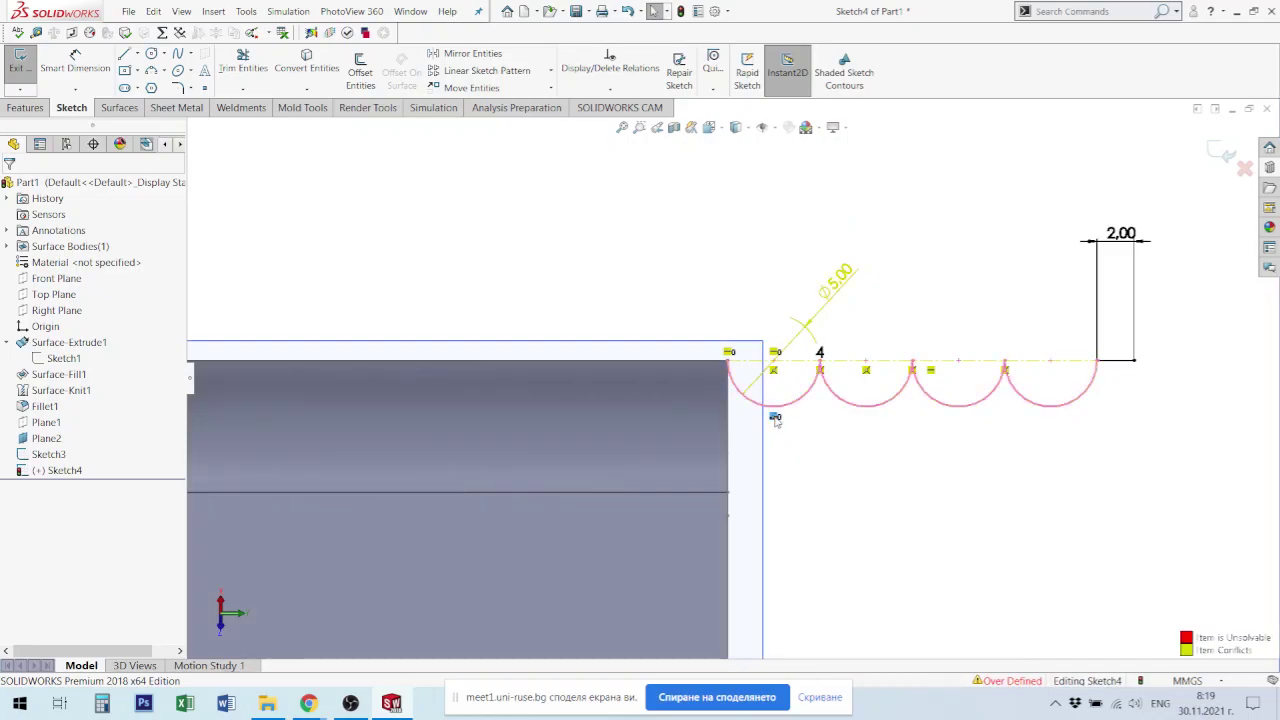
pyautogui.click(875, 447)
pyautogui.scroll(-3, 820, 370)
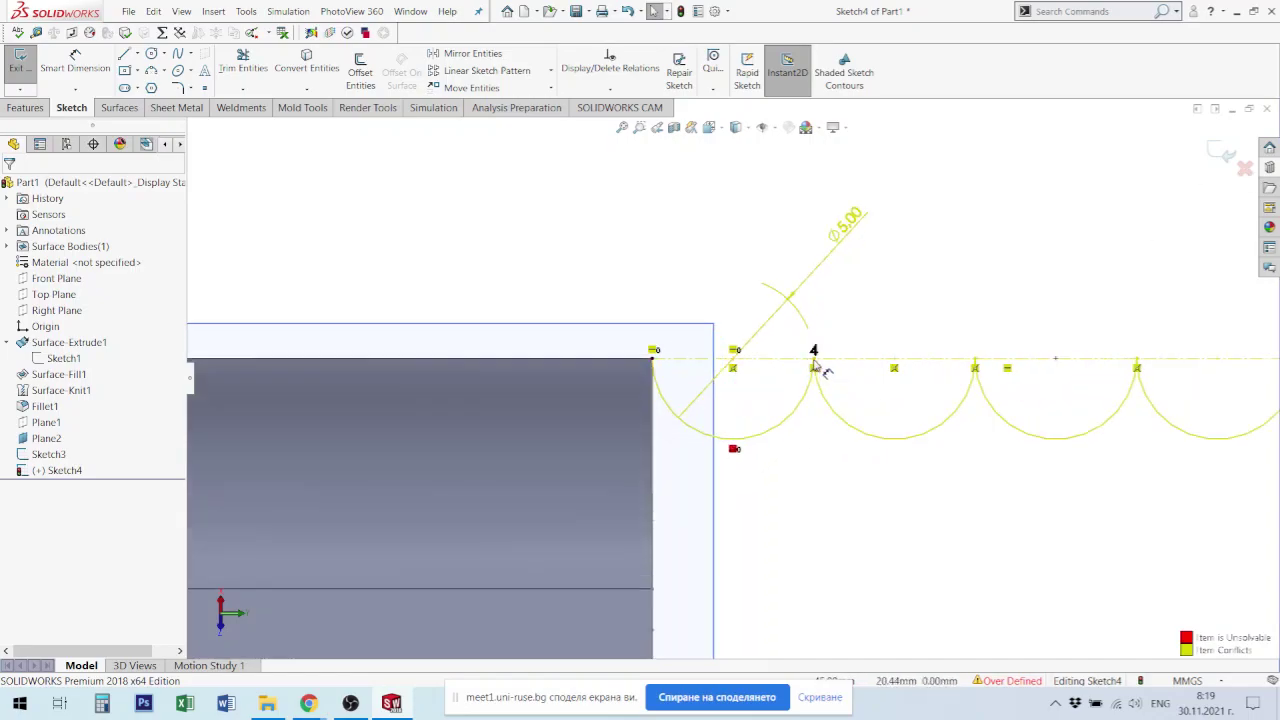
pyautogui.click(848, 223)
pyautogui.press('Delete')
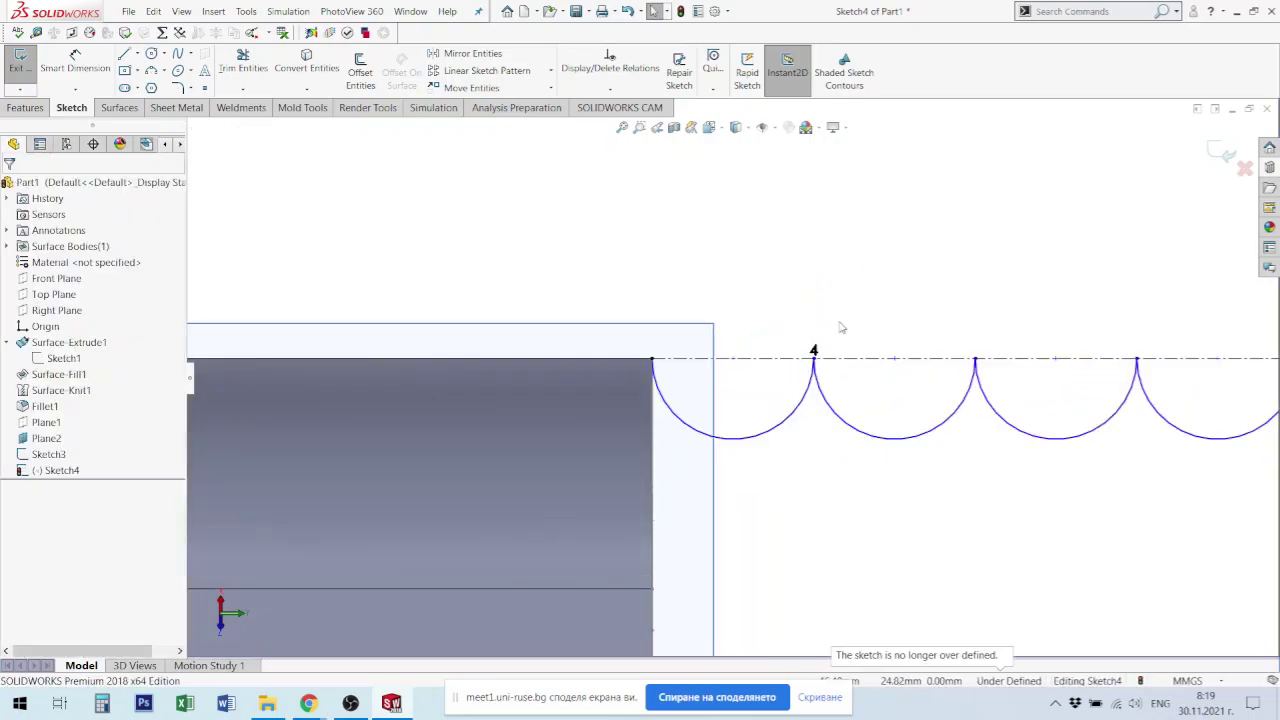
pyautogui.scroll(2, 840, 326)
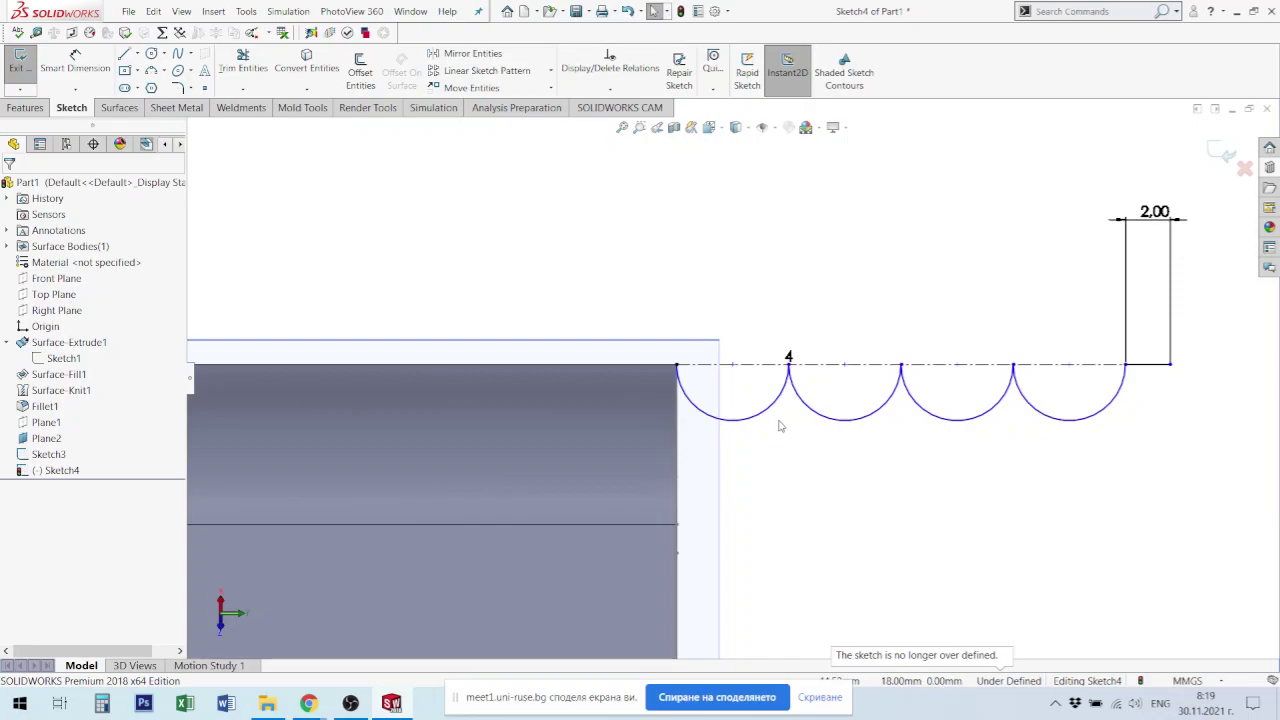
# Step: Add an R2.50 radius to the rightmost arc, then delete it as a driven dimension
pyautogui.press('d')
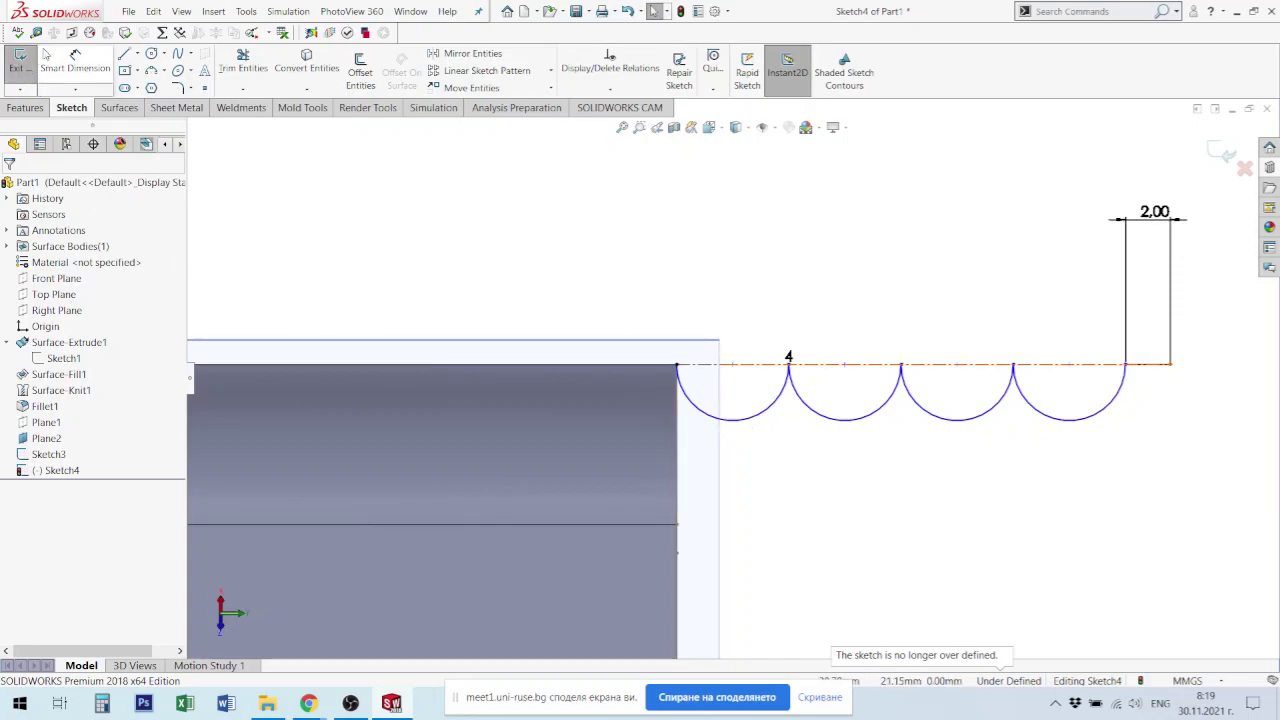
pyautogui.click(1108, 424)
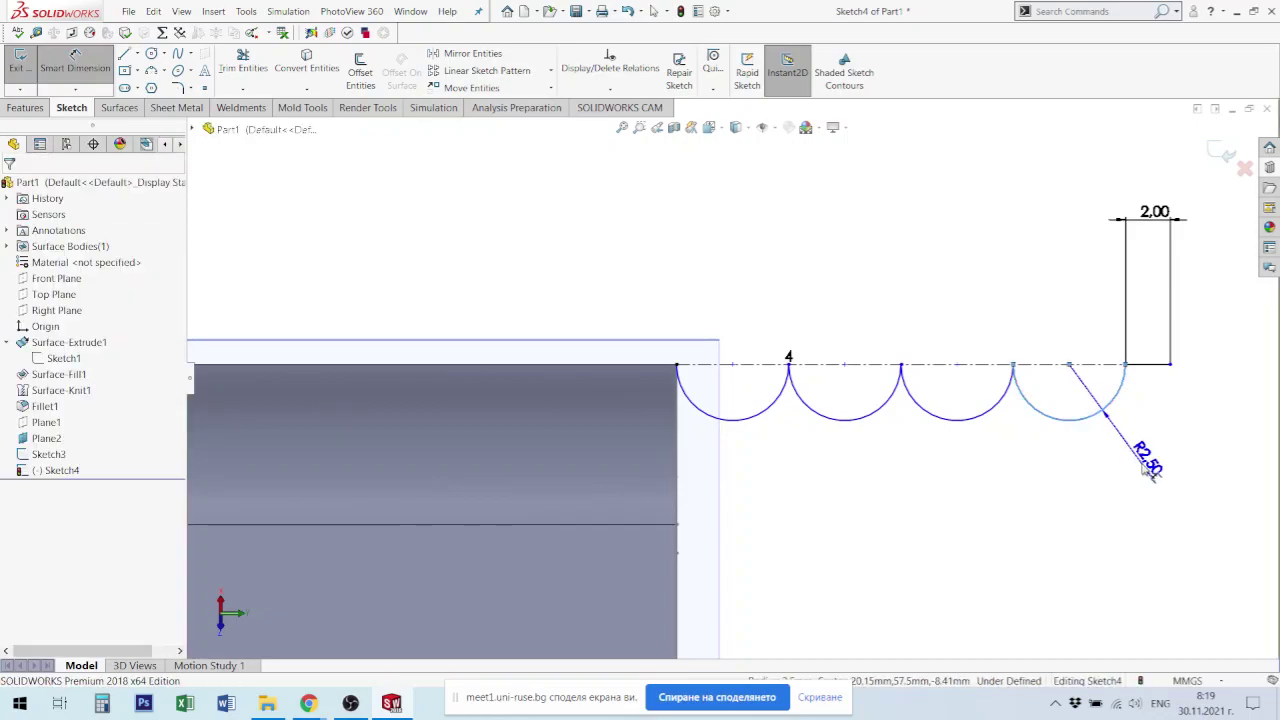
pyautogui.click(1150, 470)
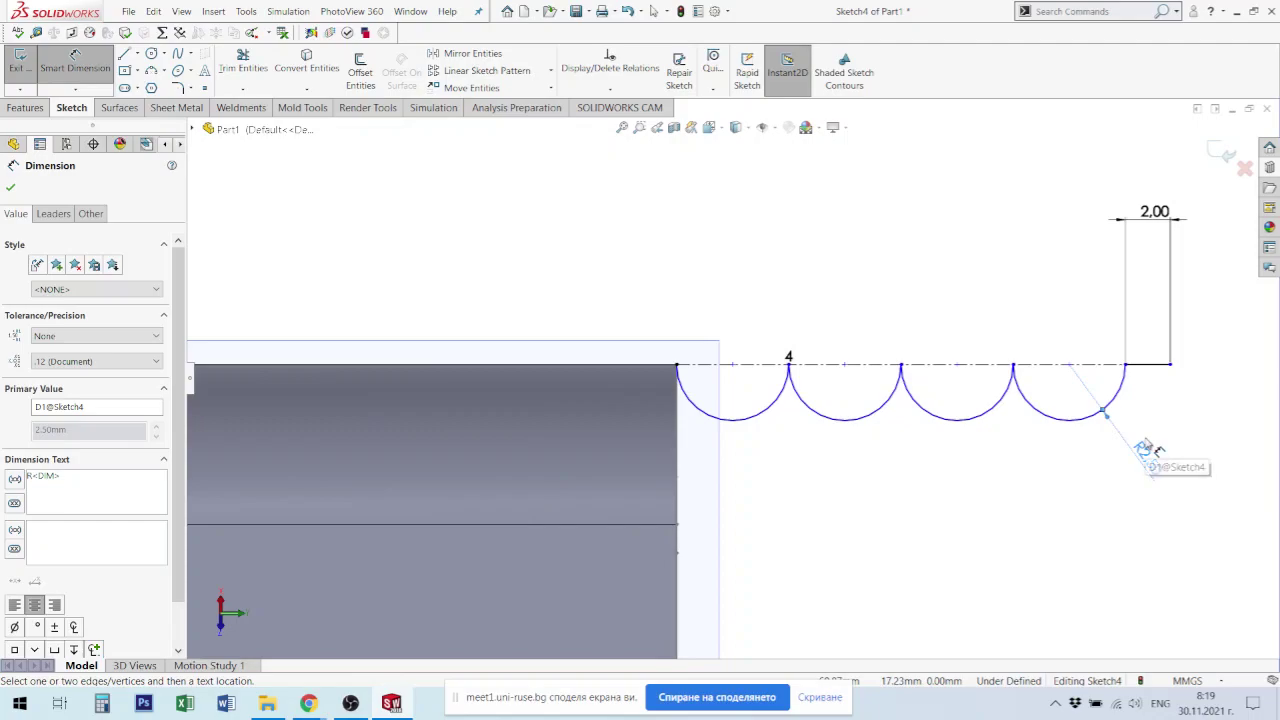
pyautogui.press('Escape')
pyautogui.doubleClick(1151, 472)
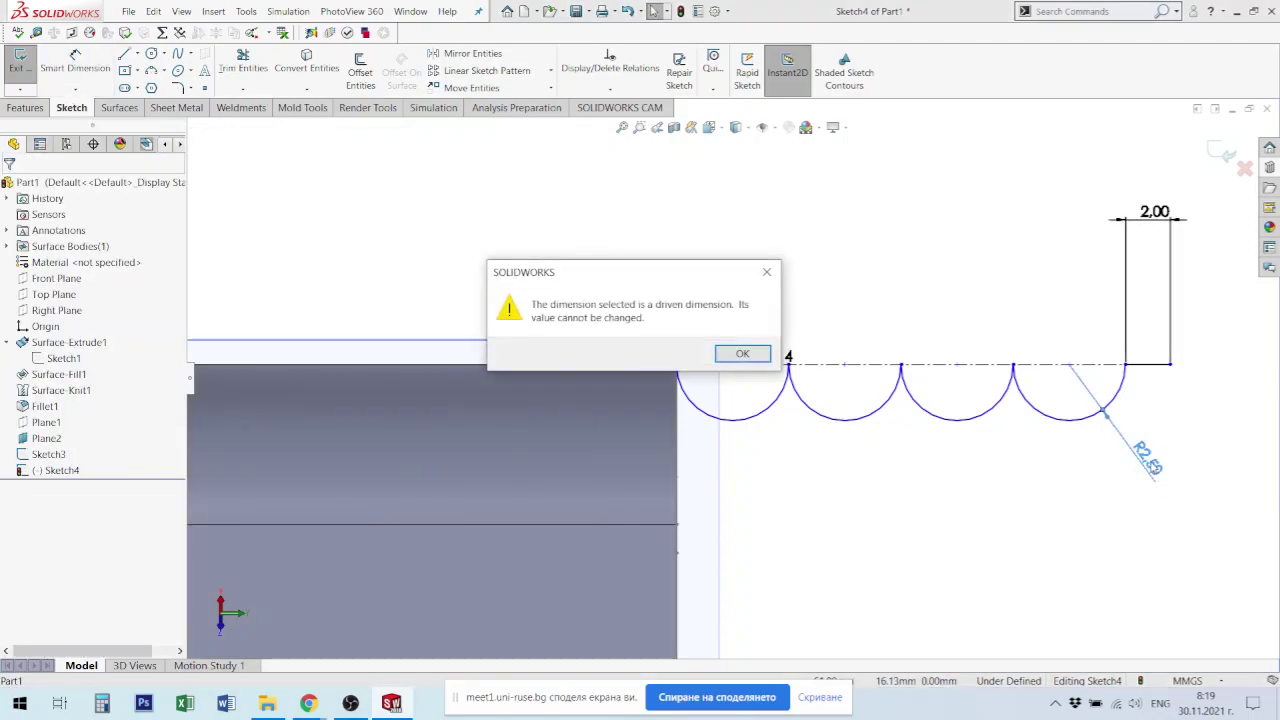
pyautogui.click(740, 353)
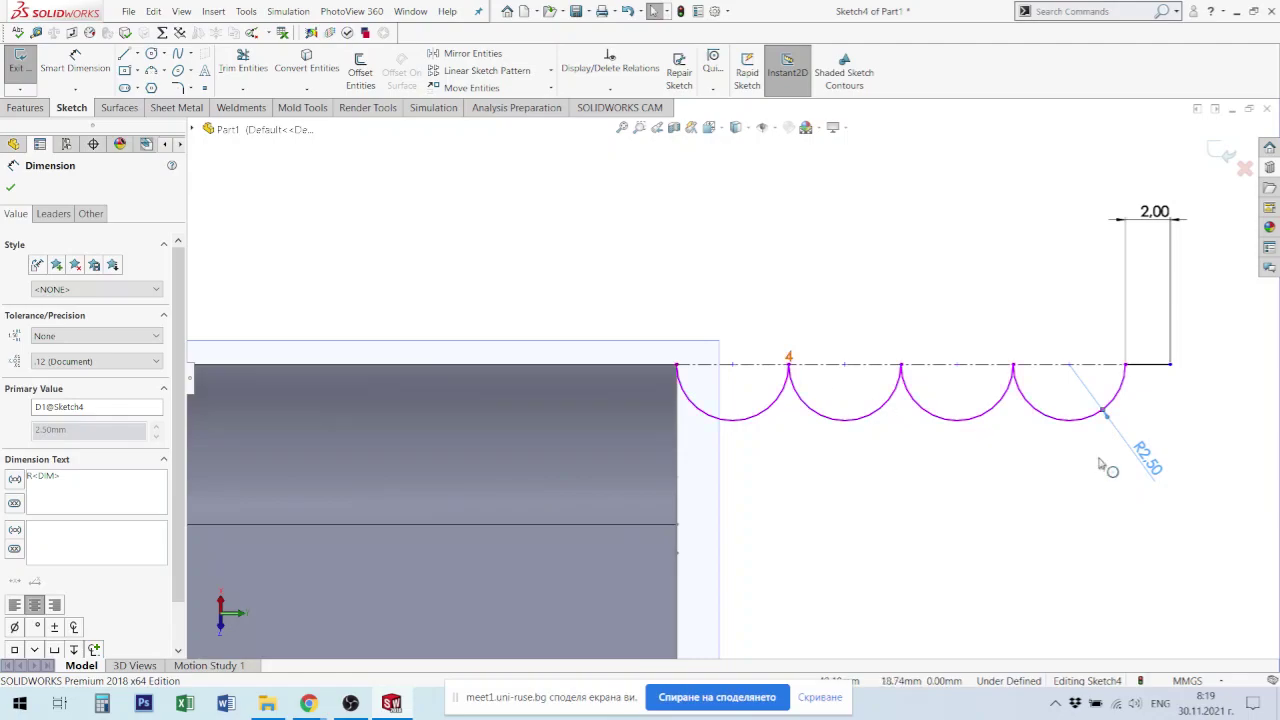
pyautogui.doubleClick(1148, 462)
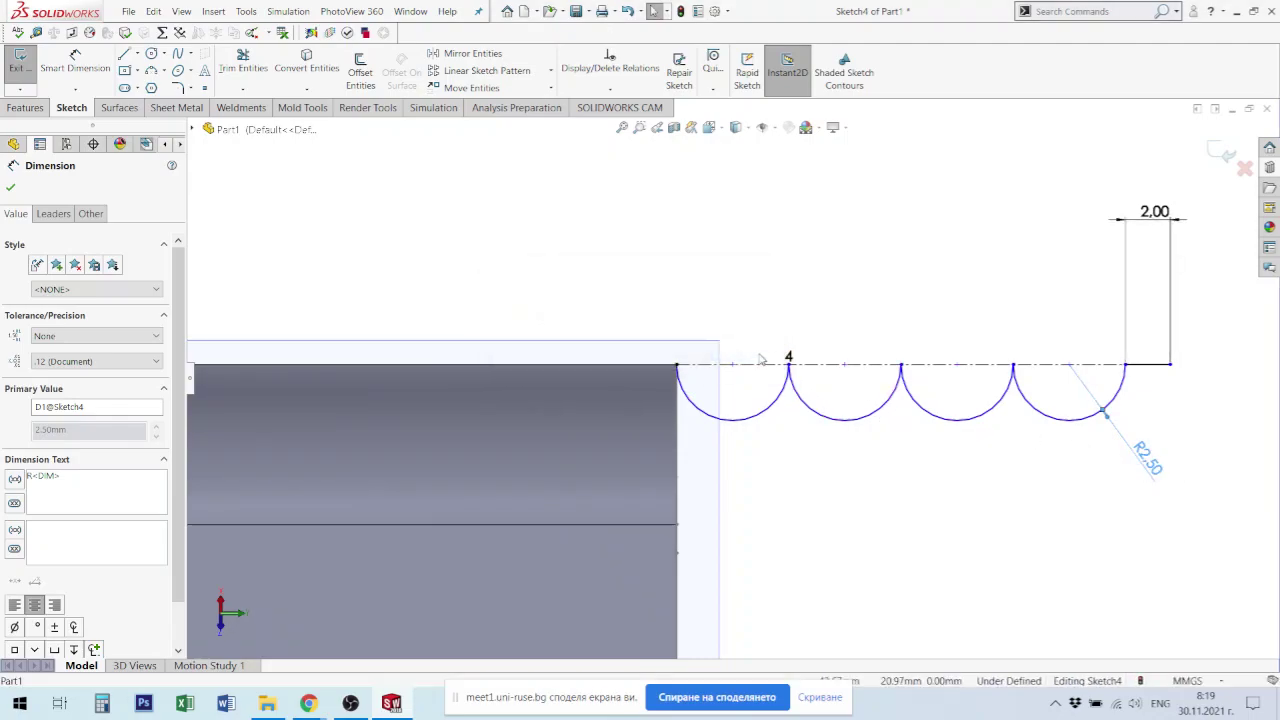
pyautogui.press('Delete')
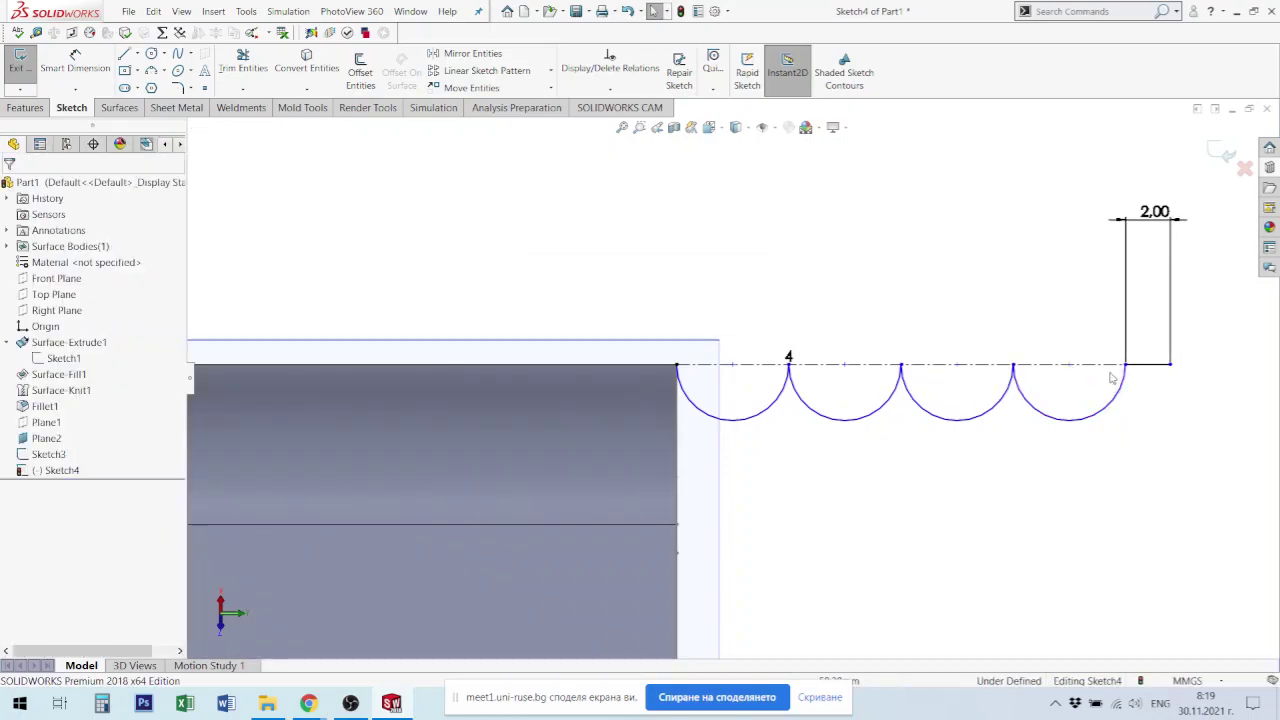
# Step: Select and clear the arc row's end point, a junction point, and the rightmost arc
pyautogui.click(1125, 364)
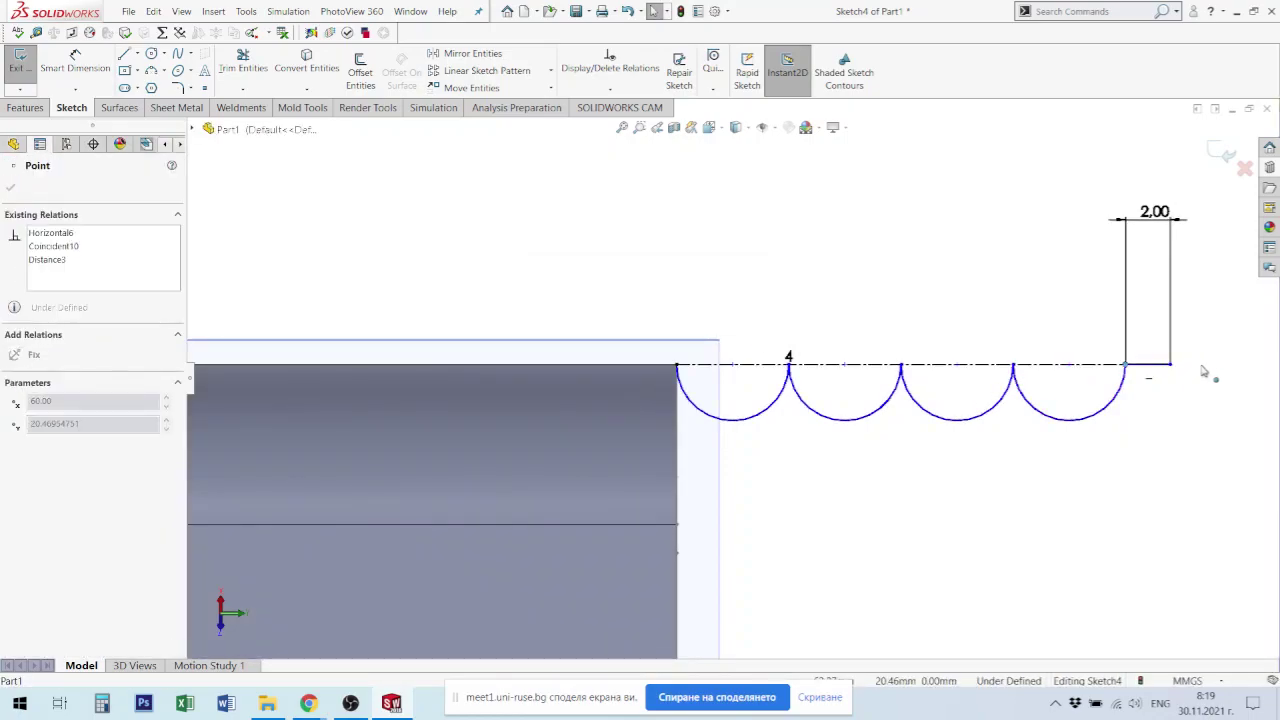
pyautogui.click(805, 372)
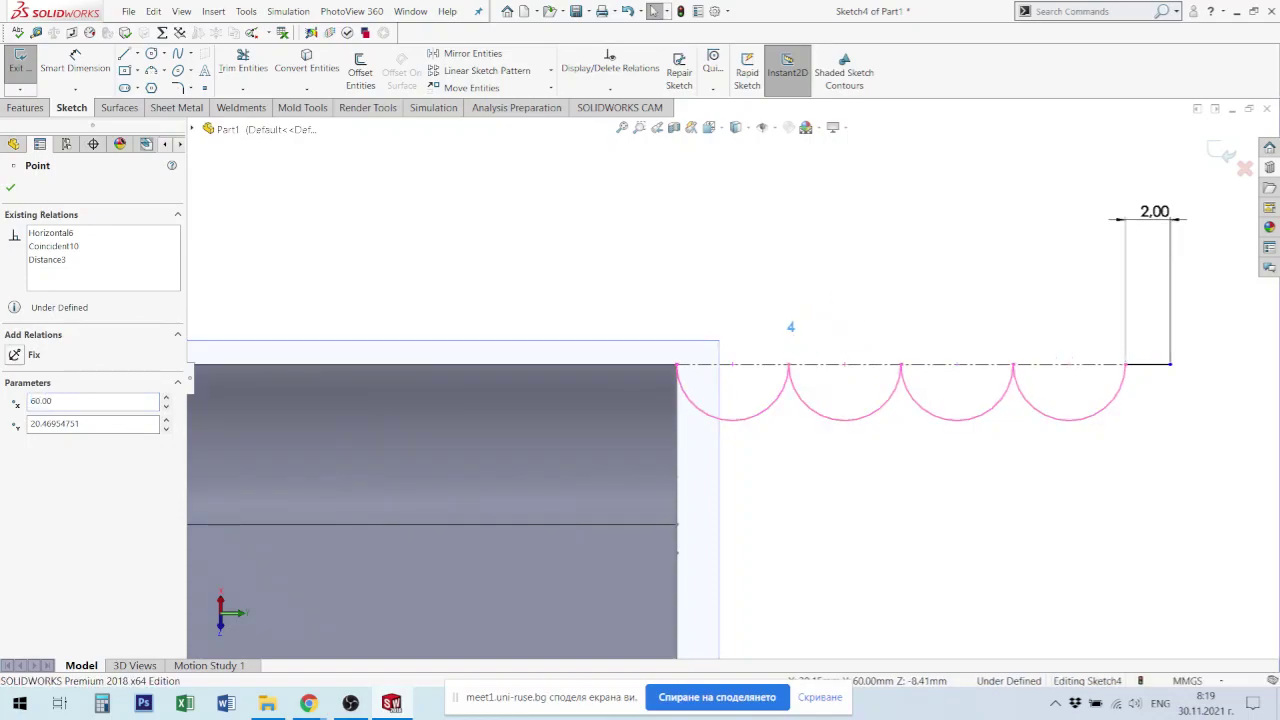
pyautogui.click(790, 341)
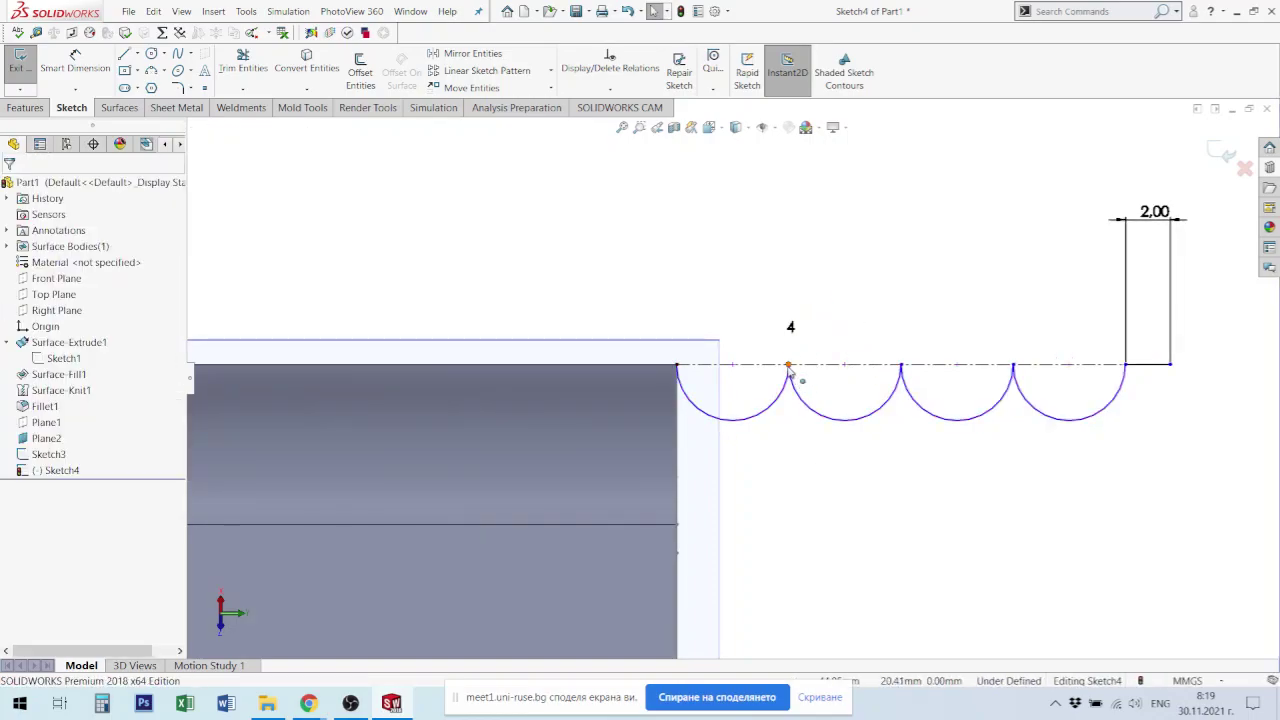
pyautogui.click(790, 367)
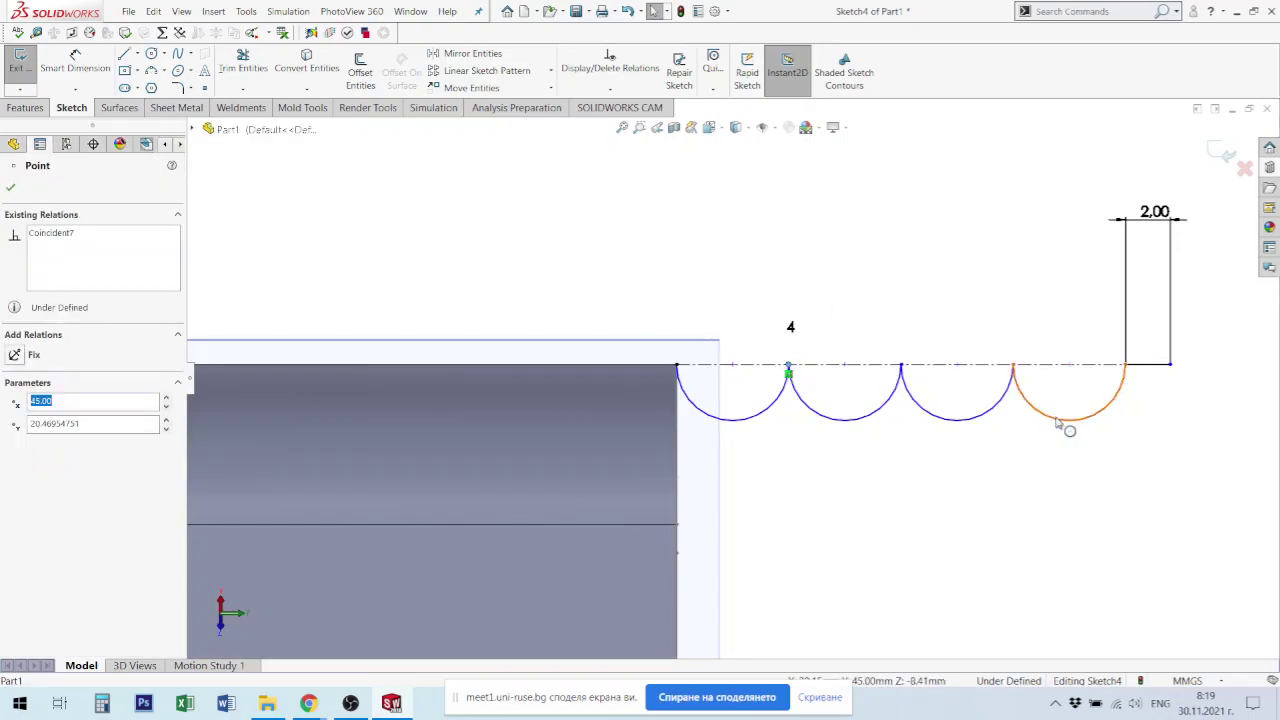
pyautogui.click(1057, 421)
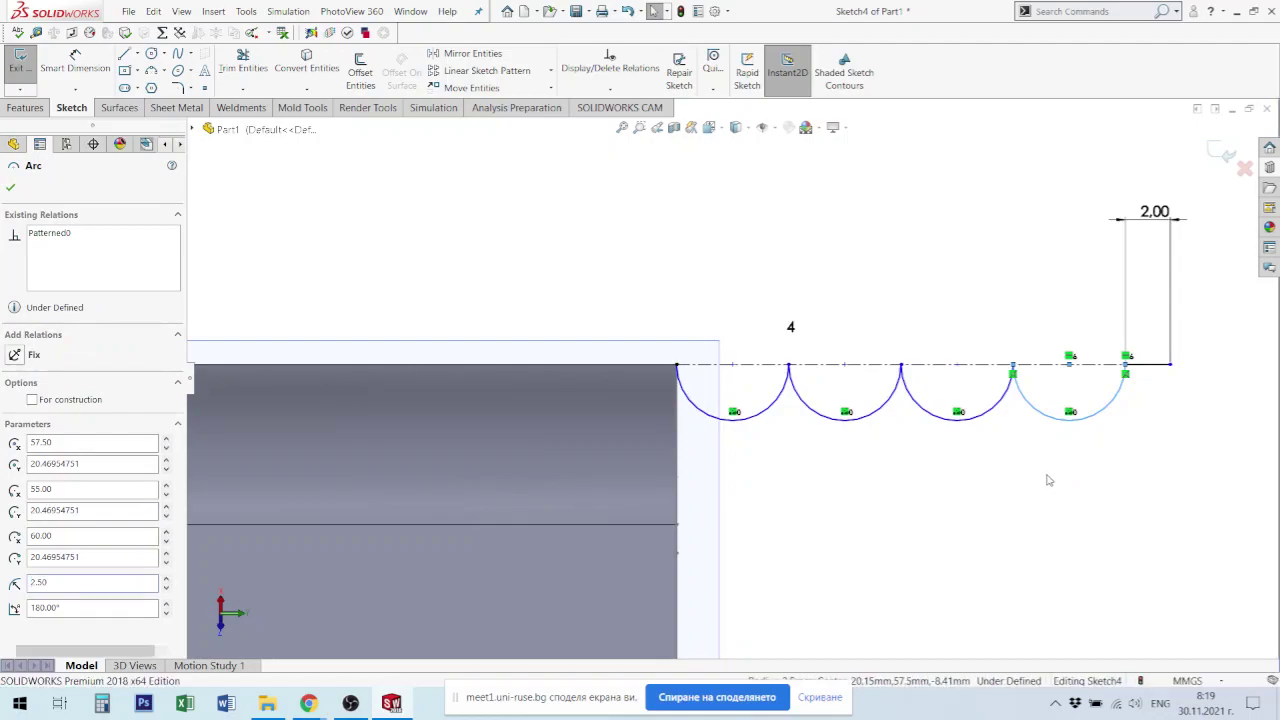
pyautogui.click(1049, 480)
# Step: Dimension the arc row 20 mm end to end and the short right end segment 2 mm
pyautogui.click(75, 60)
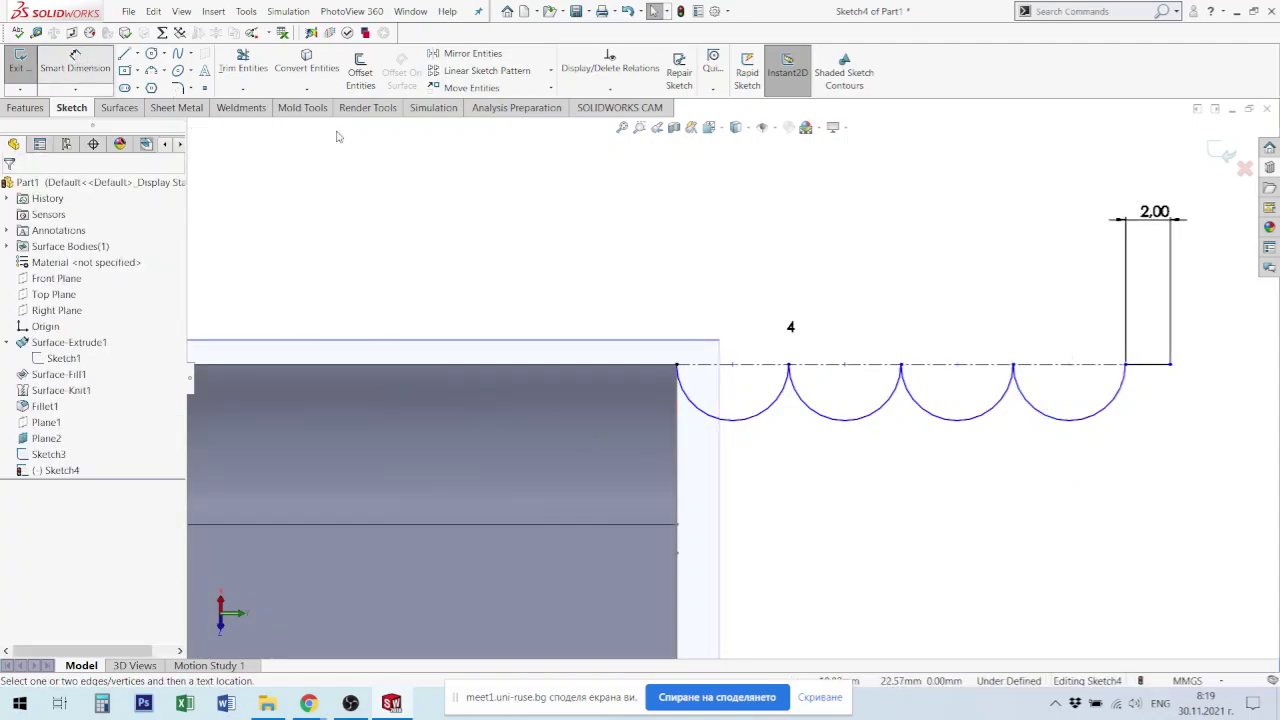
pyautogui.click(1126, 367)
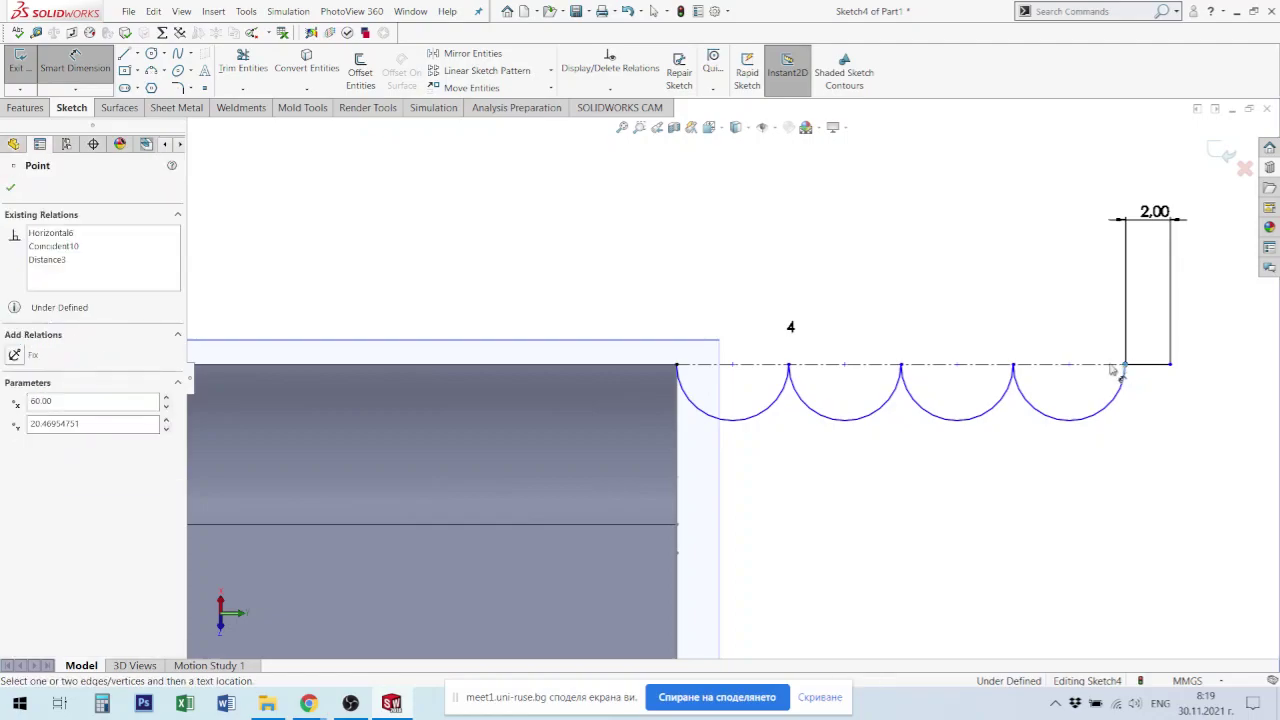
pyautogui.click(680, 366)
pyautogui.click(858, 233)
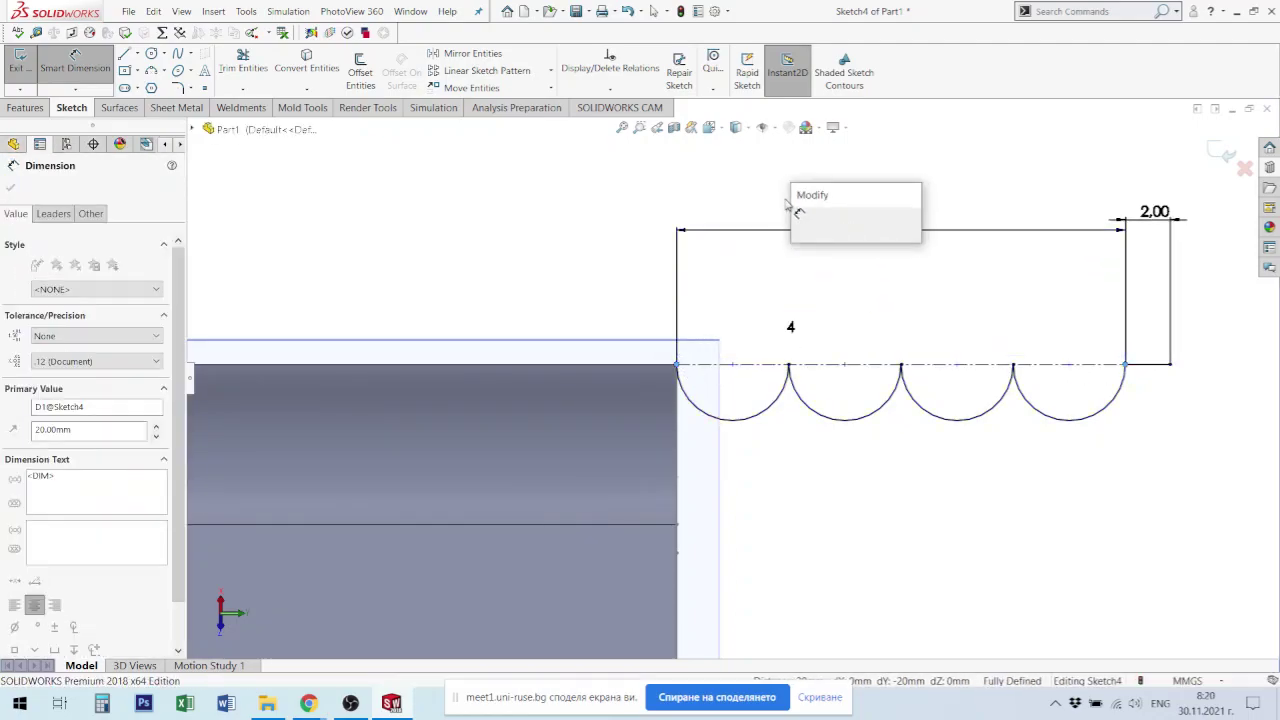
pyautogui.click(799, 229)
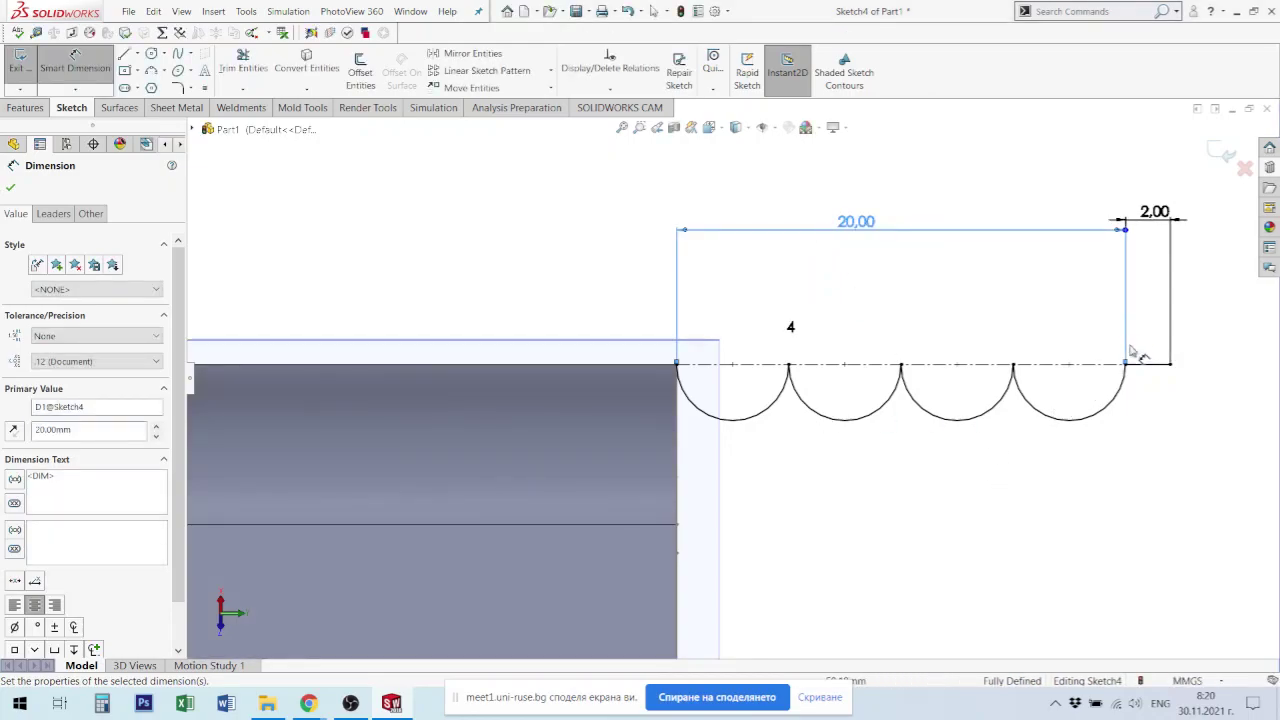
pyautogui.click(1156, 216)
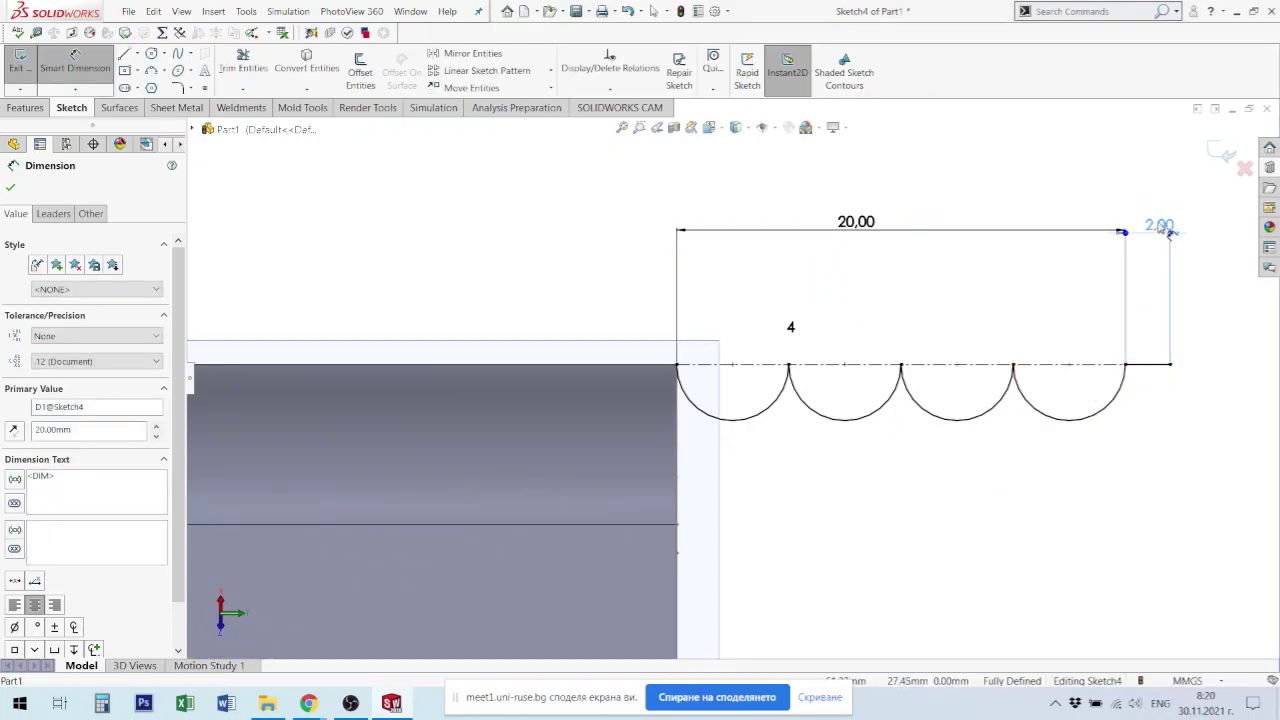
pyautogui.click(1168, 229)
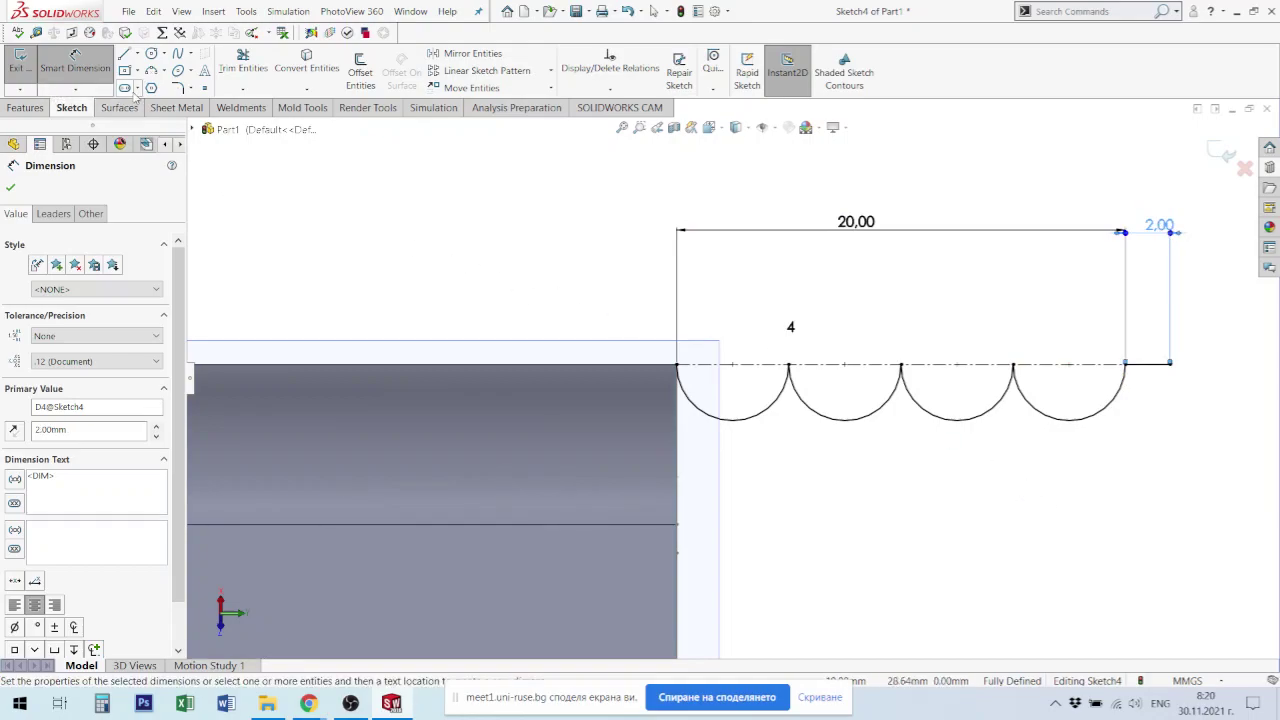
# Step: Apply 1 mm sketch fillets at the cusps between the arcs
pyautogui.click(178, 88)
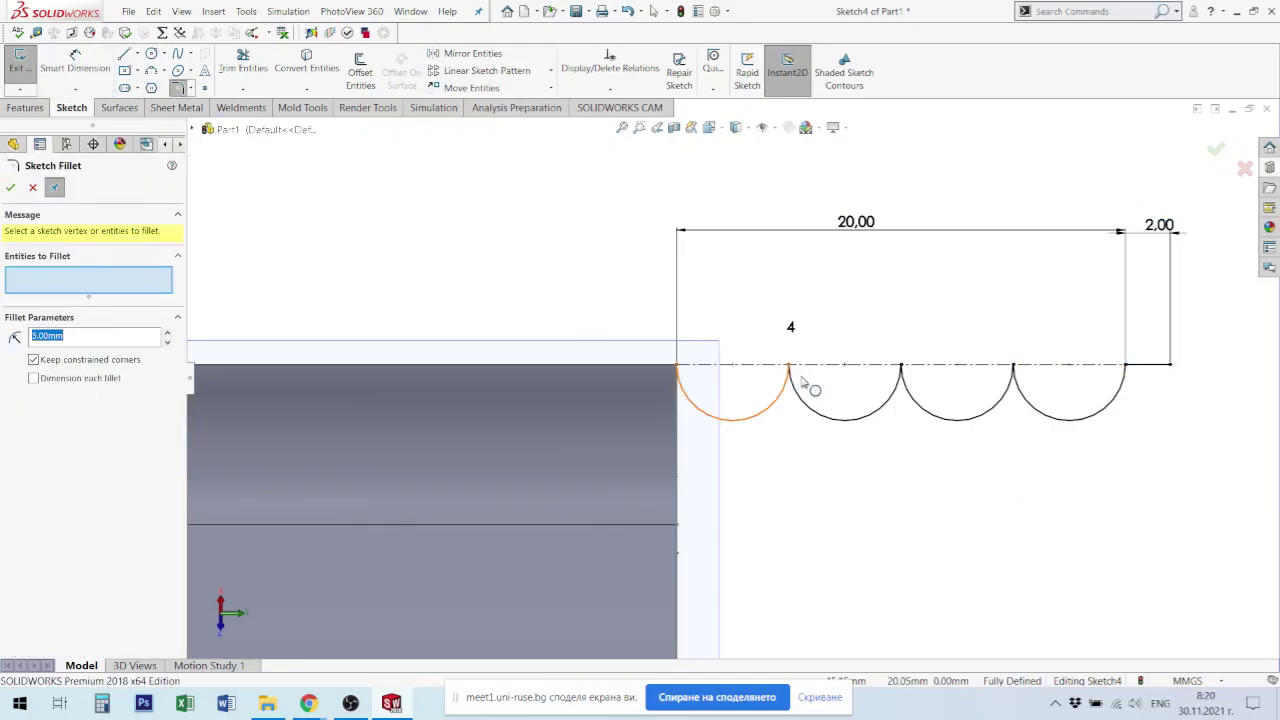
pyautogui.write('1')
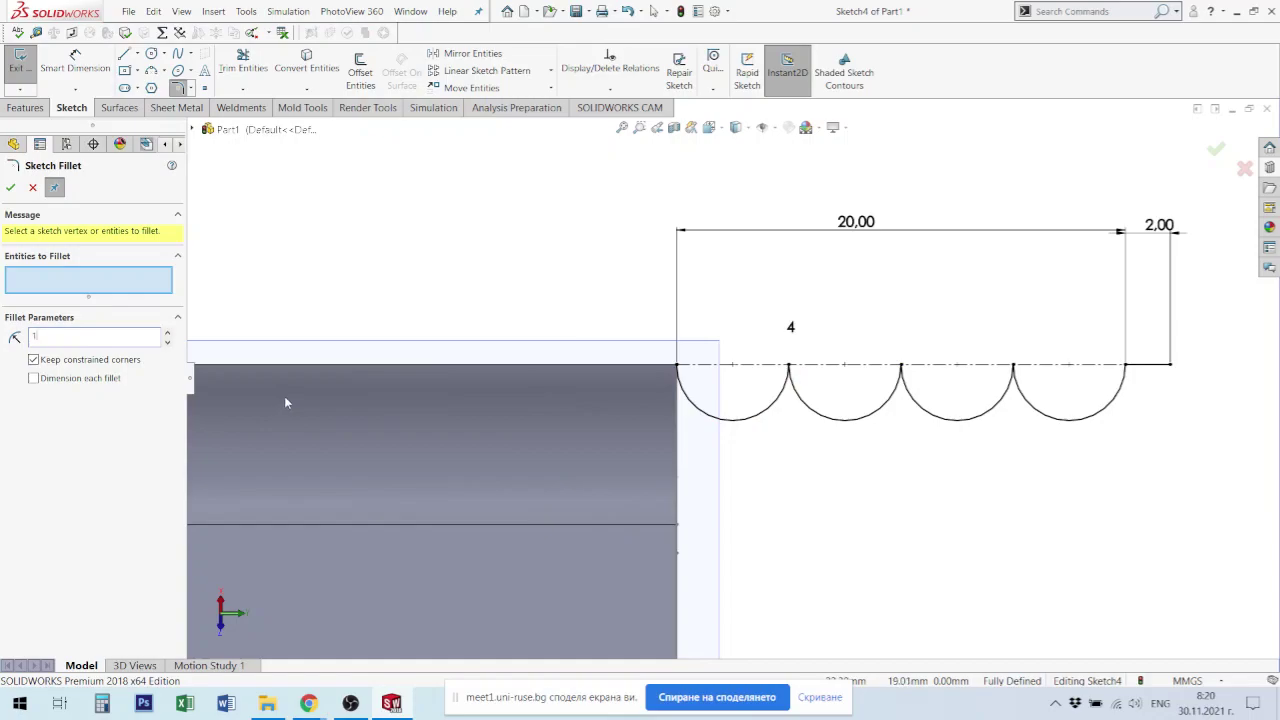
pyautogui.click(784, 400)
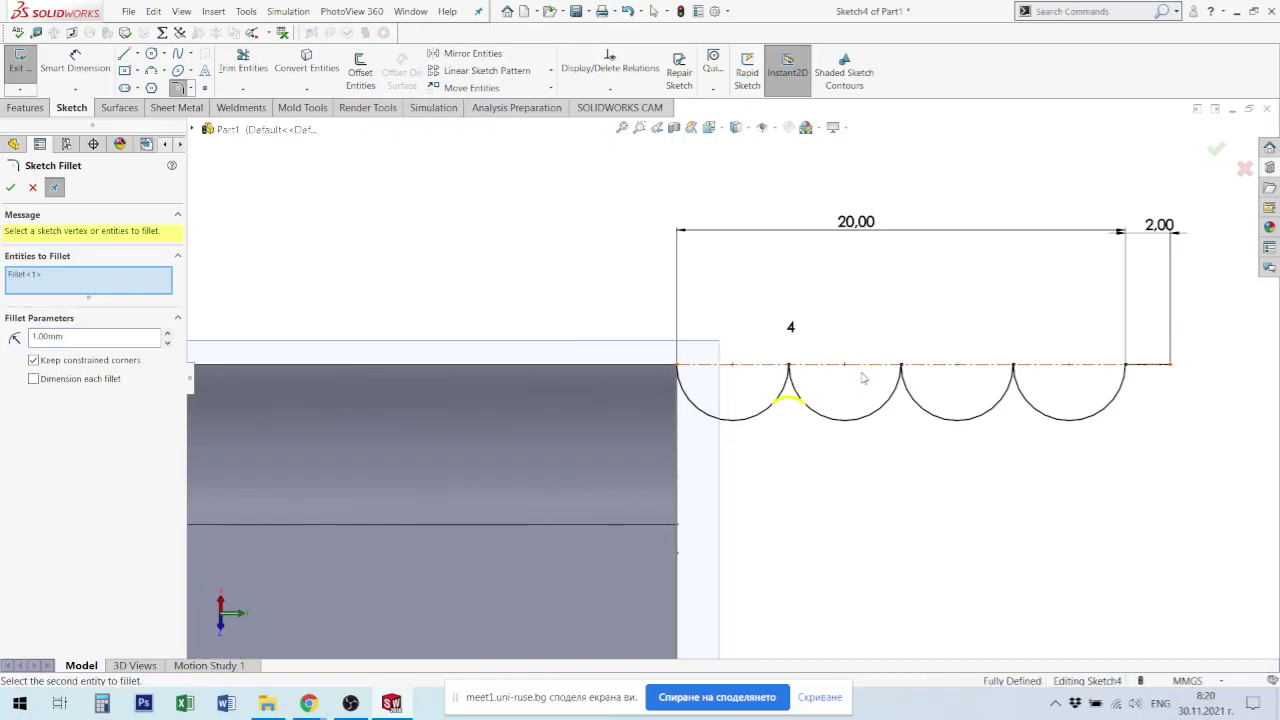
pyautogui.click(906, 374)
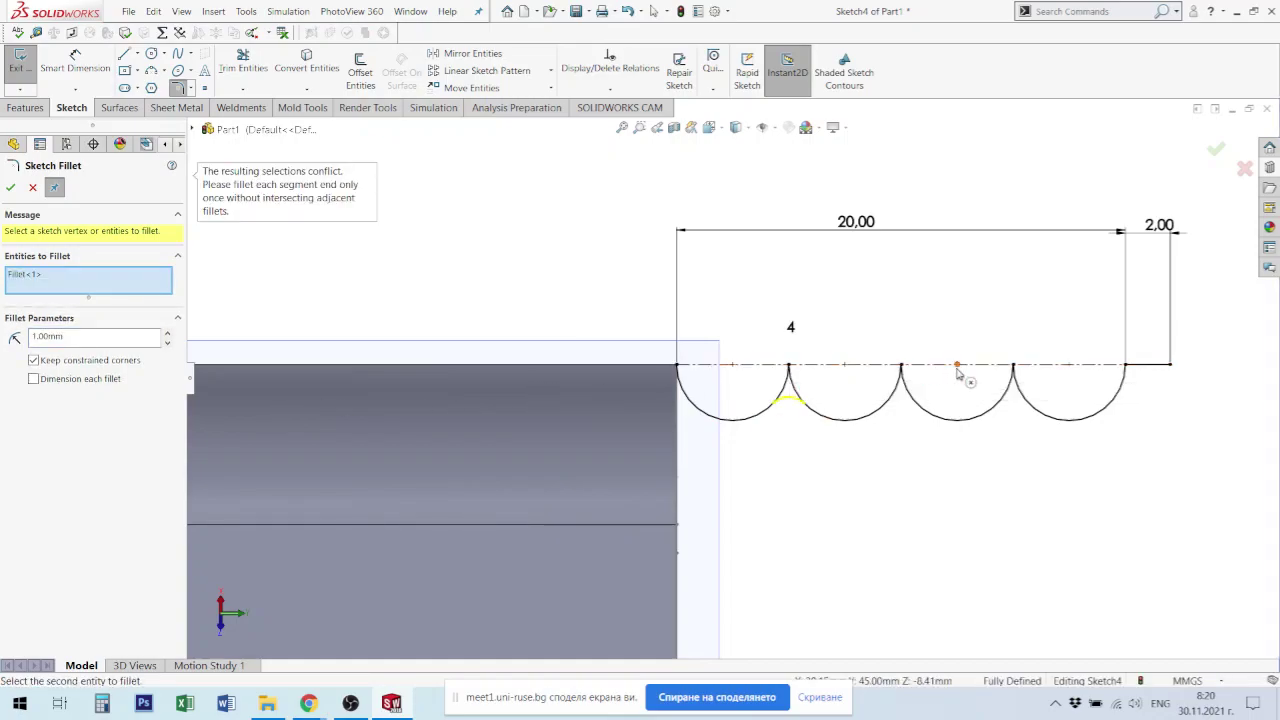
pyautogui.click(900, 393)
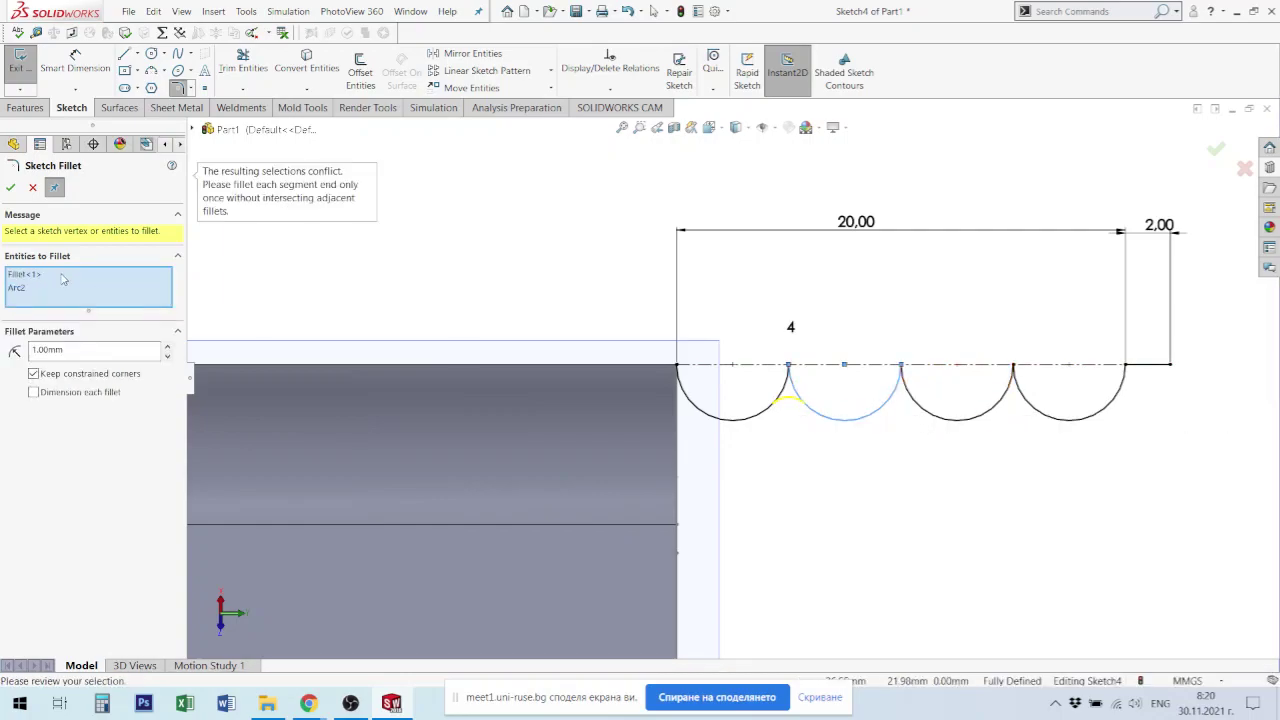
pyautogui.click(17, 289)
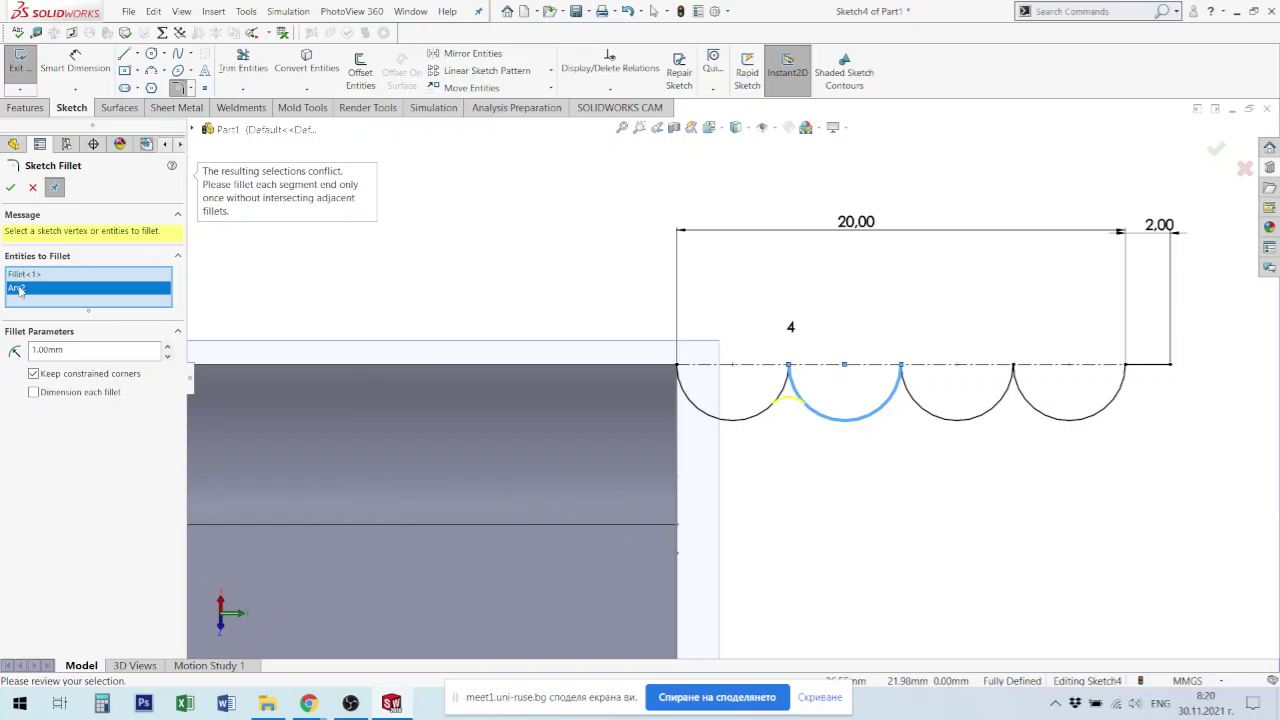
pyautogui.press('Delete')
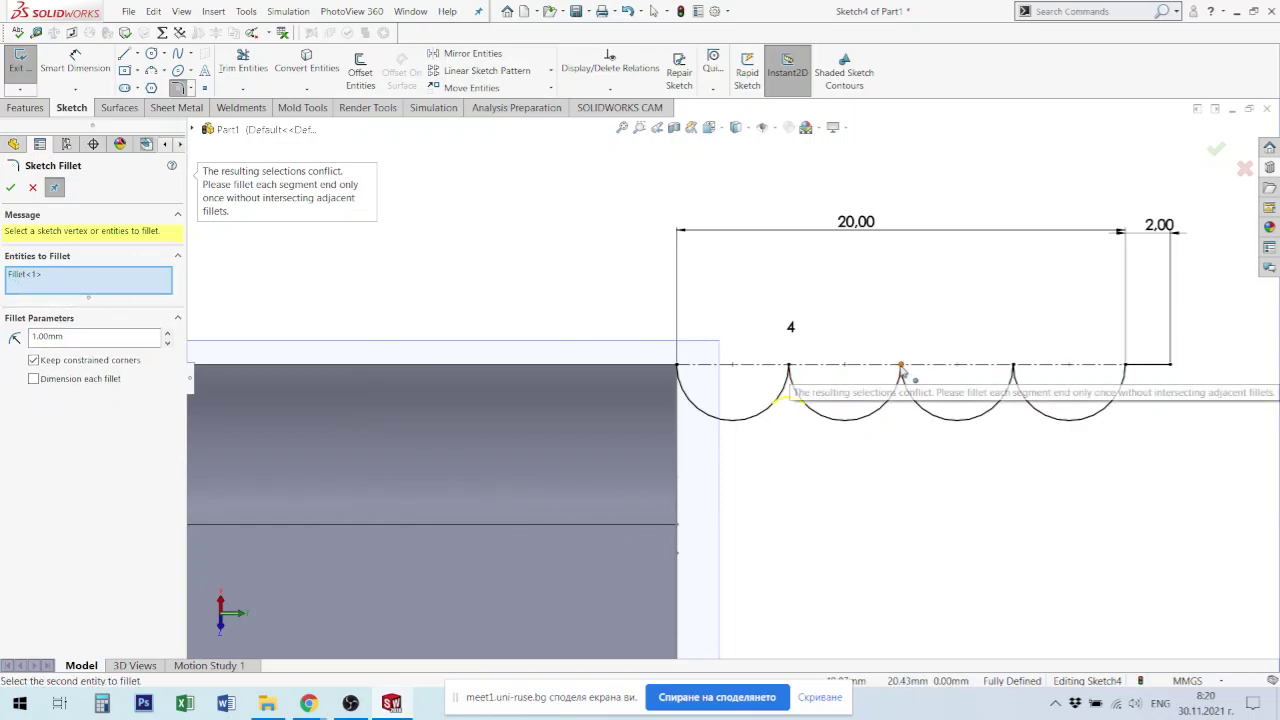
pyautogui.click(902, 366)
pyautogui.click(1014, 367)
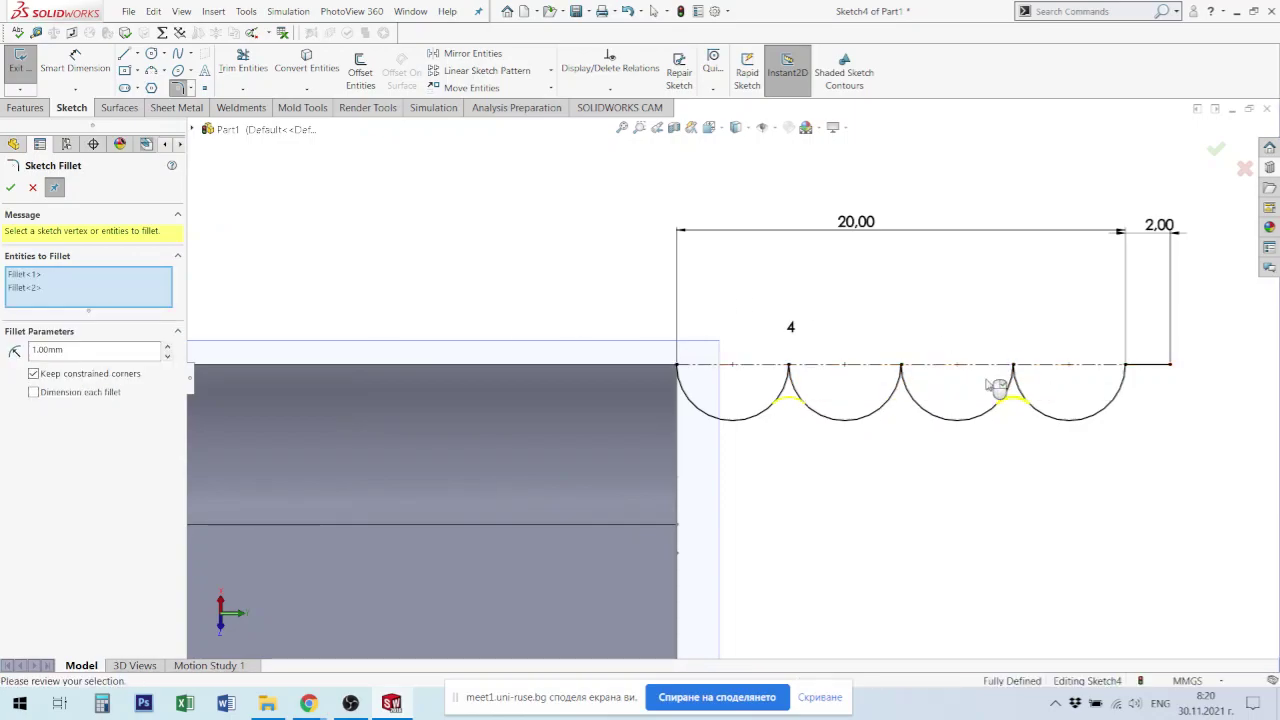
pyautogui.scroll(-2, 908, 384)
pyautogui.scroll(-5, 884, 387)
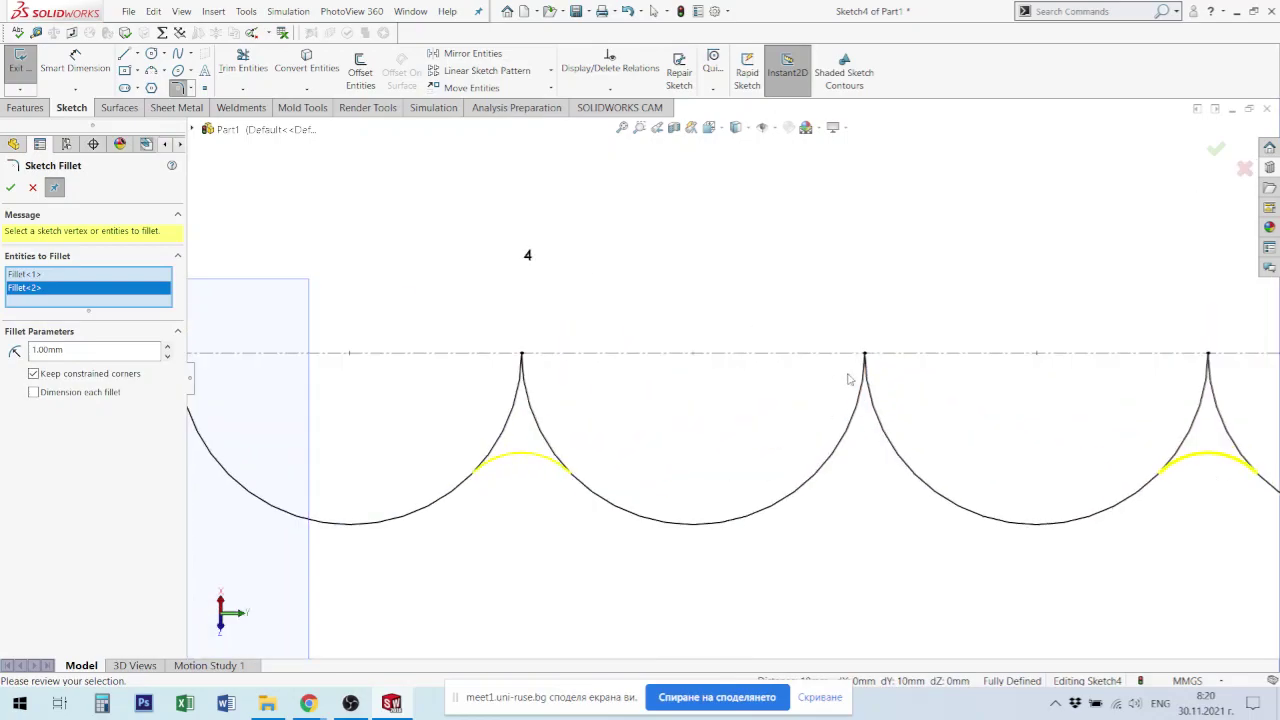
pyautogui.click(853, 402)
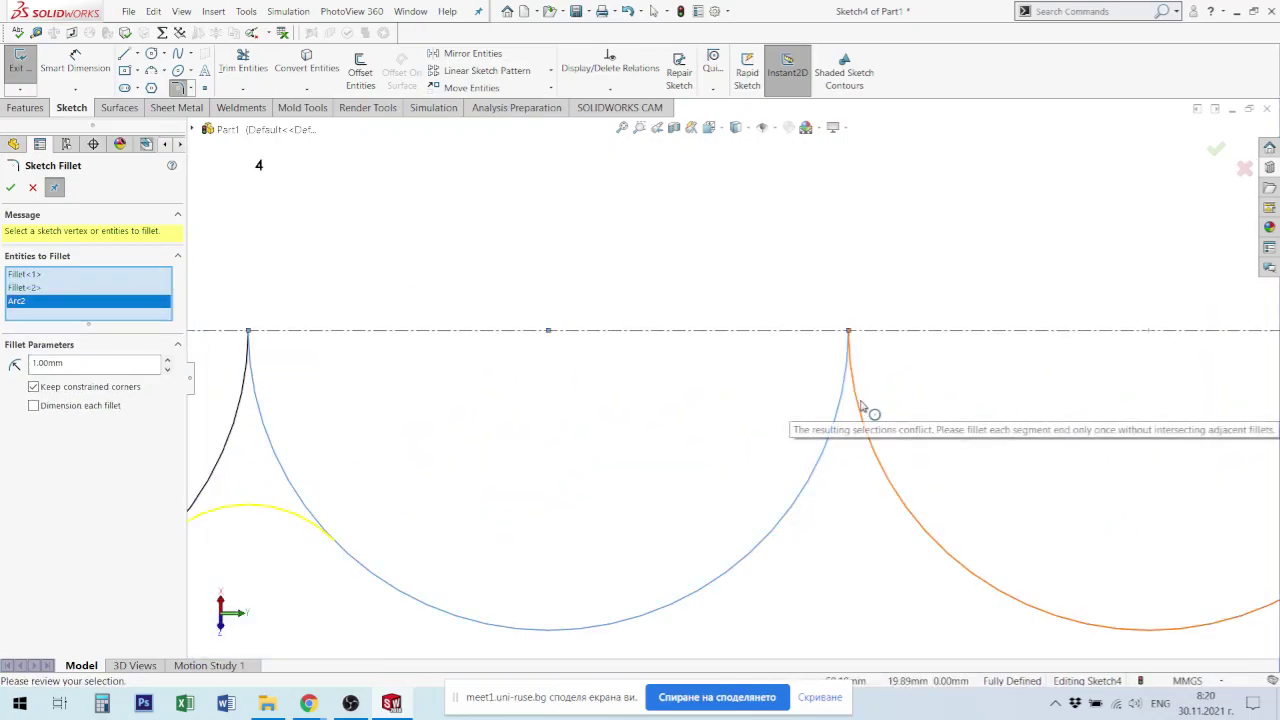
pyautogui.click(857, 404)
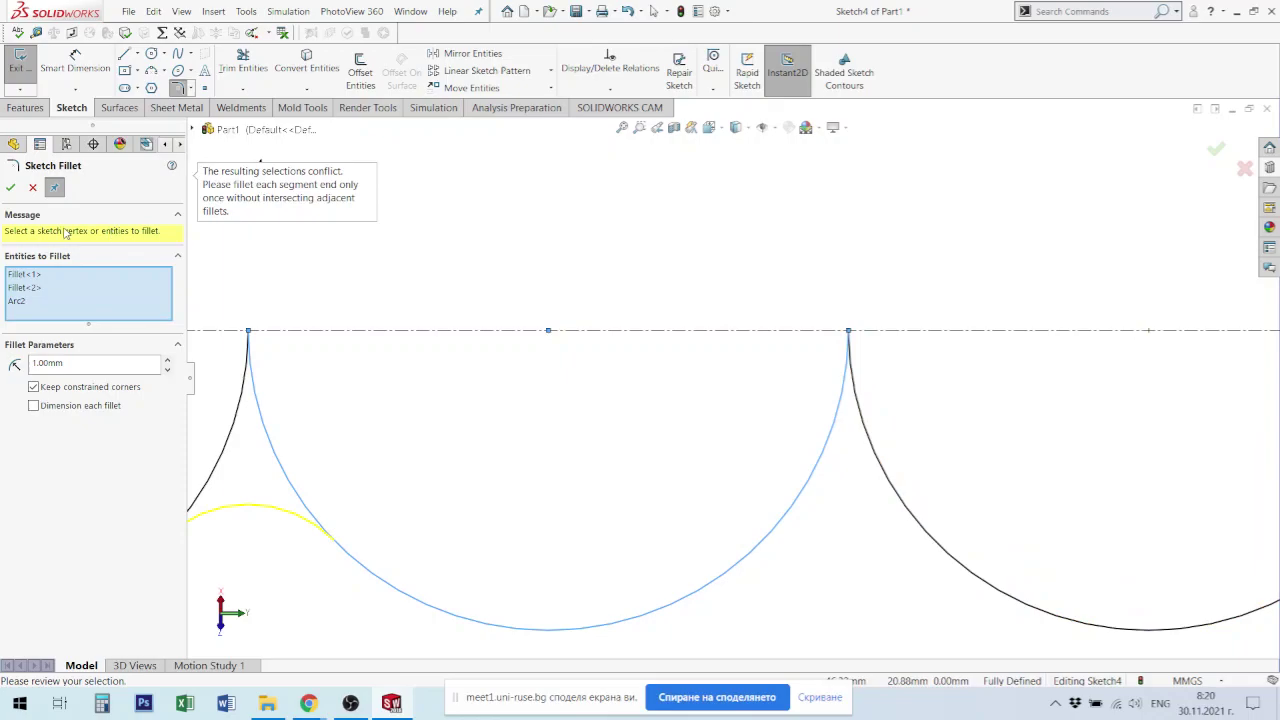
pyautogui.click(12, 188)
# Step: Add R1 fillets at the remaining middle cusp and the right end corner
pyautogui.scroll(3, 877, 343)
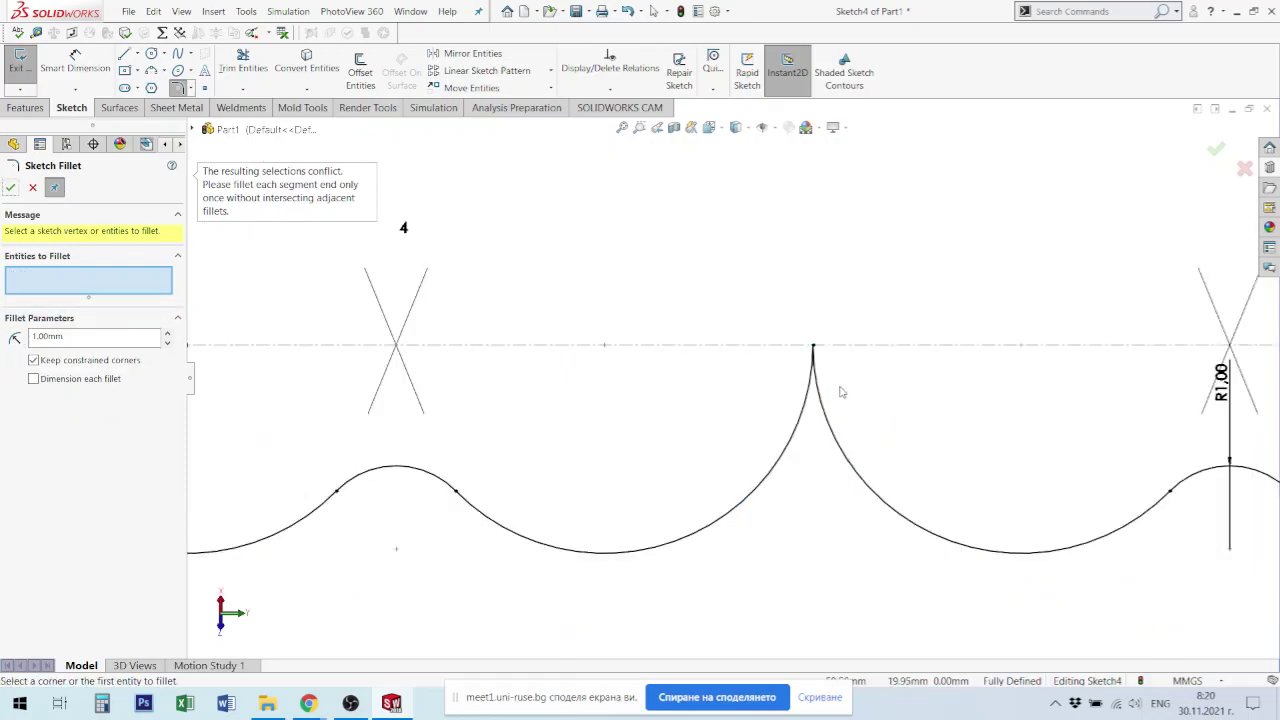
pyautogui.scroll(-2, 660, 310)
pyautogui.scroll(-2, 706, 329)
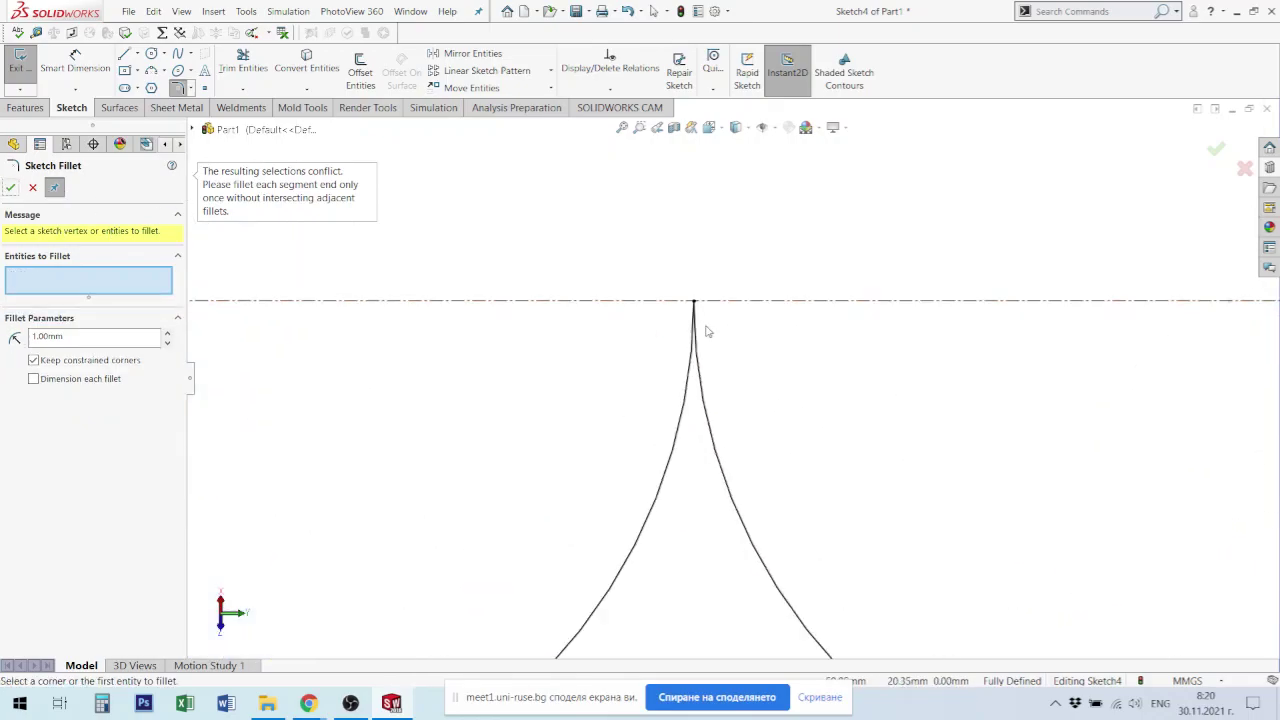
pyautogui.scroll(-1, 706, 329)
pyautogui.scroll(-2, 712, 383)
pyautogui.scroll(-1, 711, 380)
pyautogui.scroll(1, 706, 346)
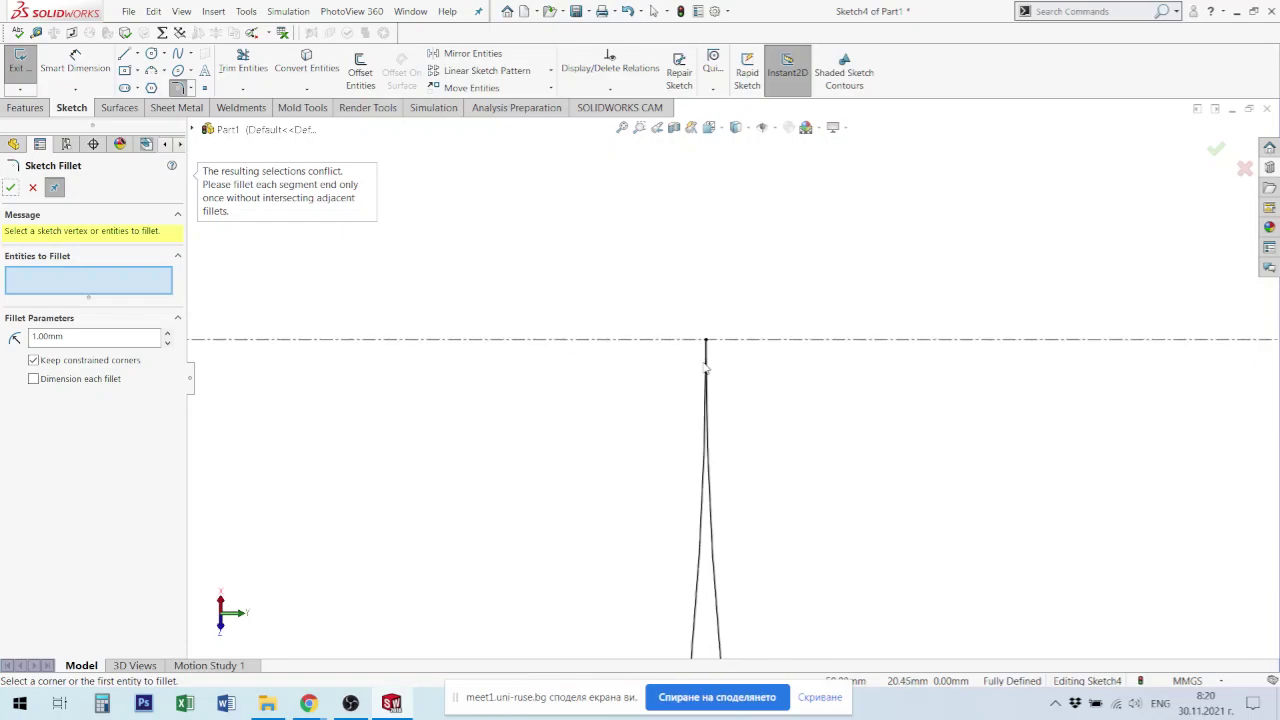
pyautogui.scroll(1, 763, 446)
pyautogui.scroll(1, 743, 470)
pyautogui.scroll(1, 760, 470)
pyautogui.scroll(1, 750, 450)
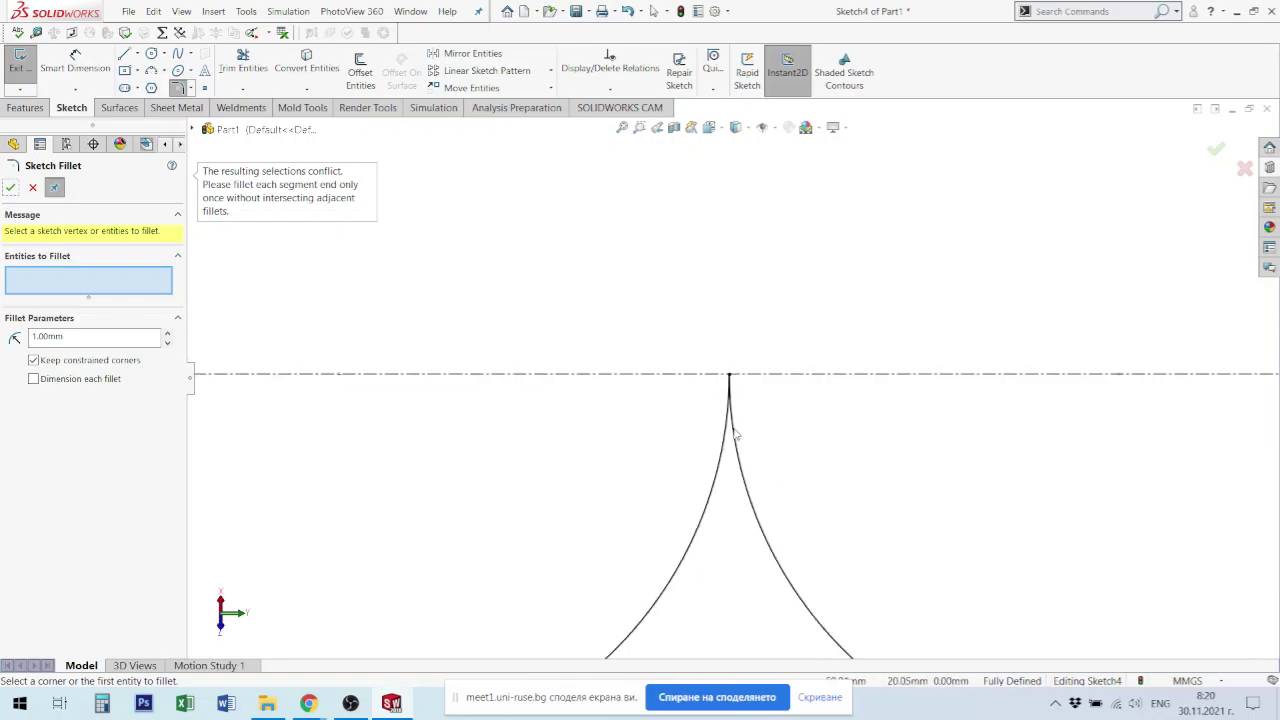
pyautogui.scroll(2, 735, 435)
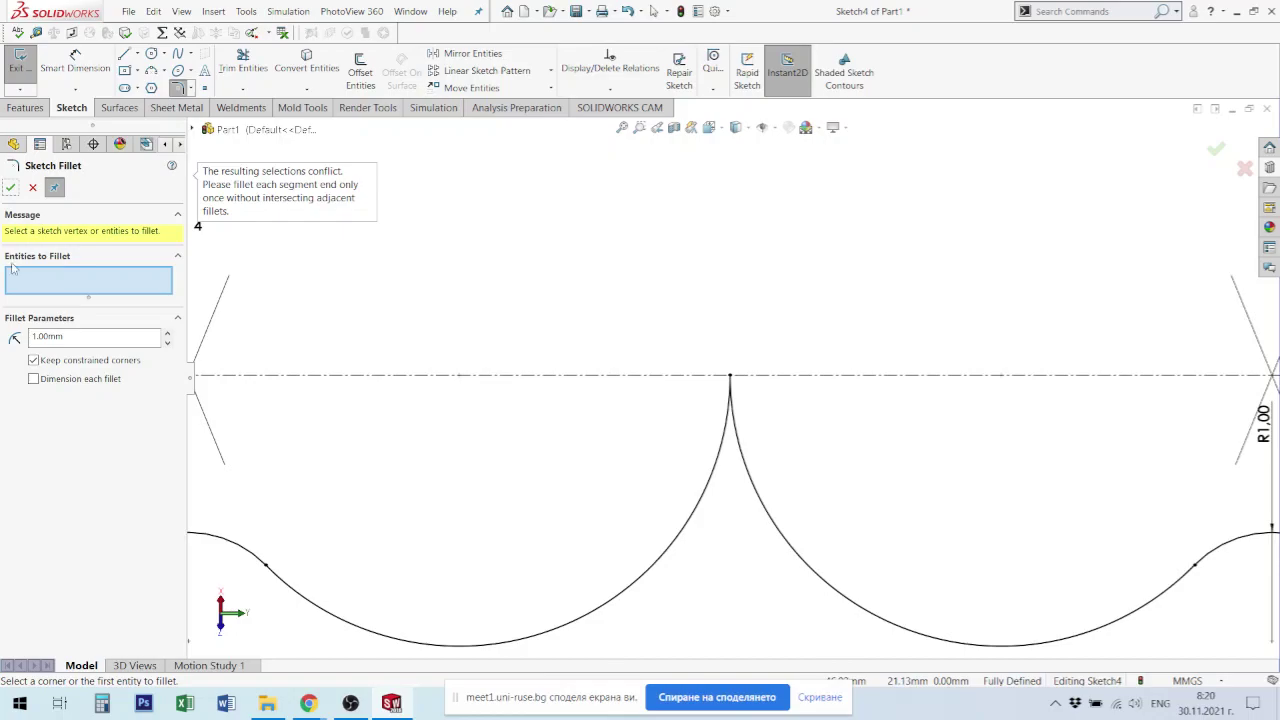
pyautogui.click(733, 380)
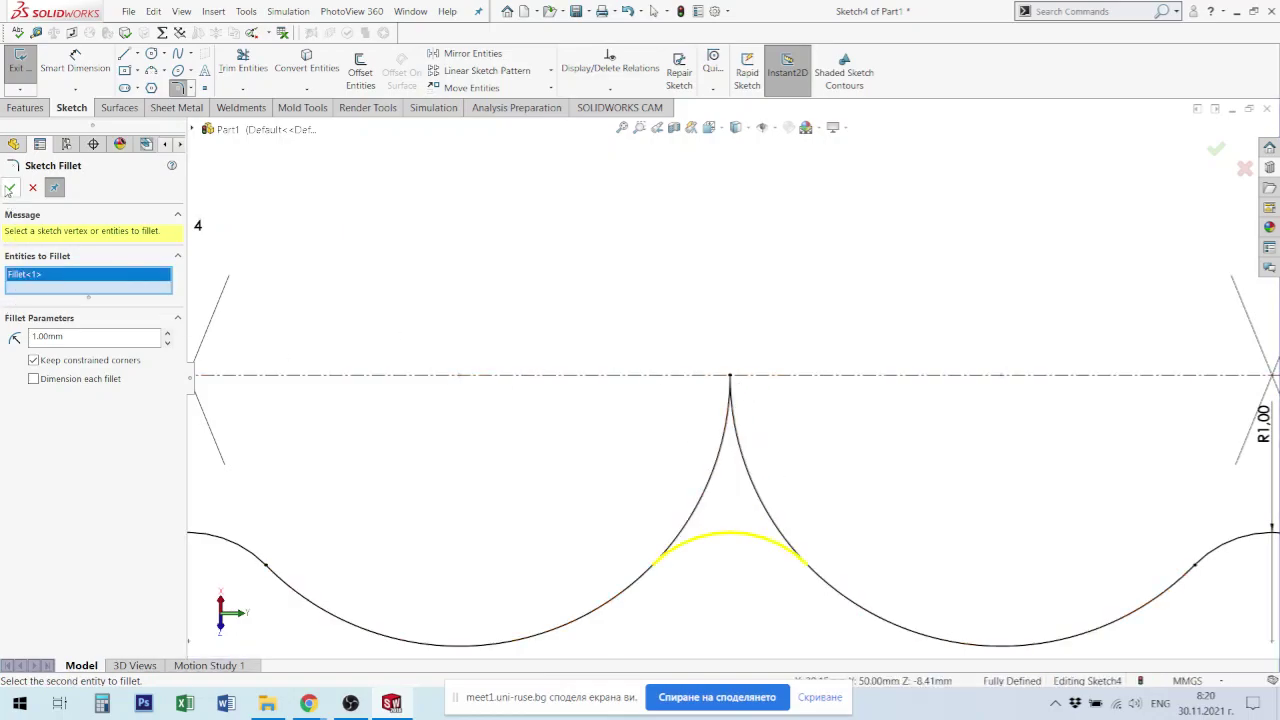
pyautogui.click(10, 189)
pyautogui.scroll(1, 972, 443)
pyautogui.scroll(1, 972, 443)
pyautogui.scroll(2, 972, 443)
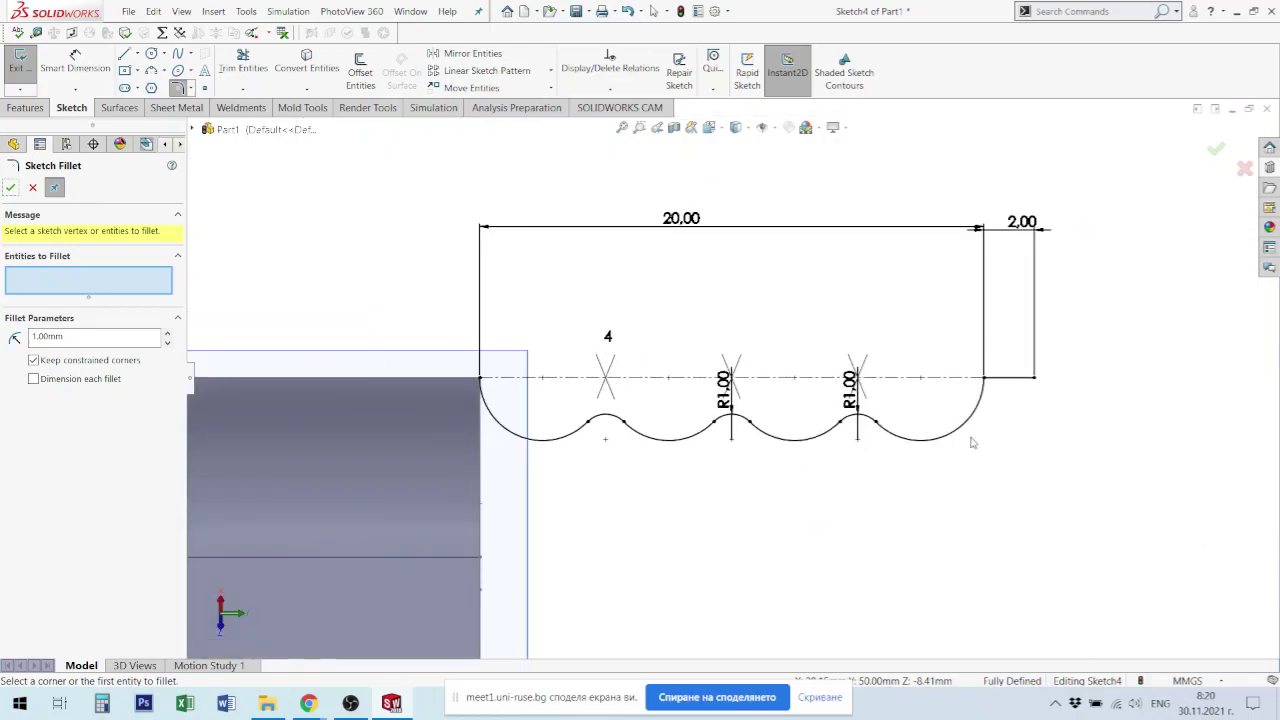
pyautogui.click(985, 380)
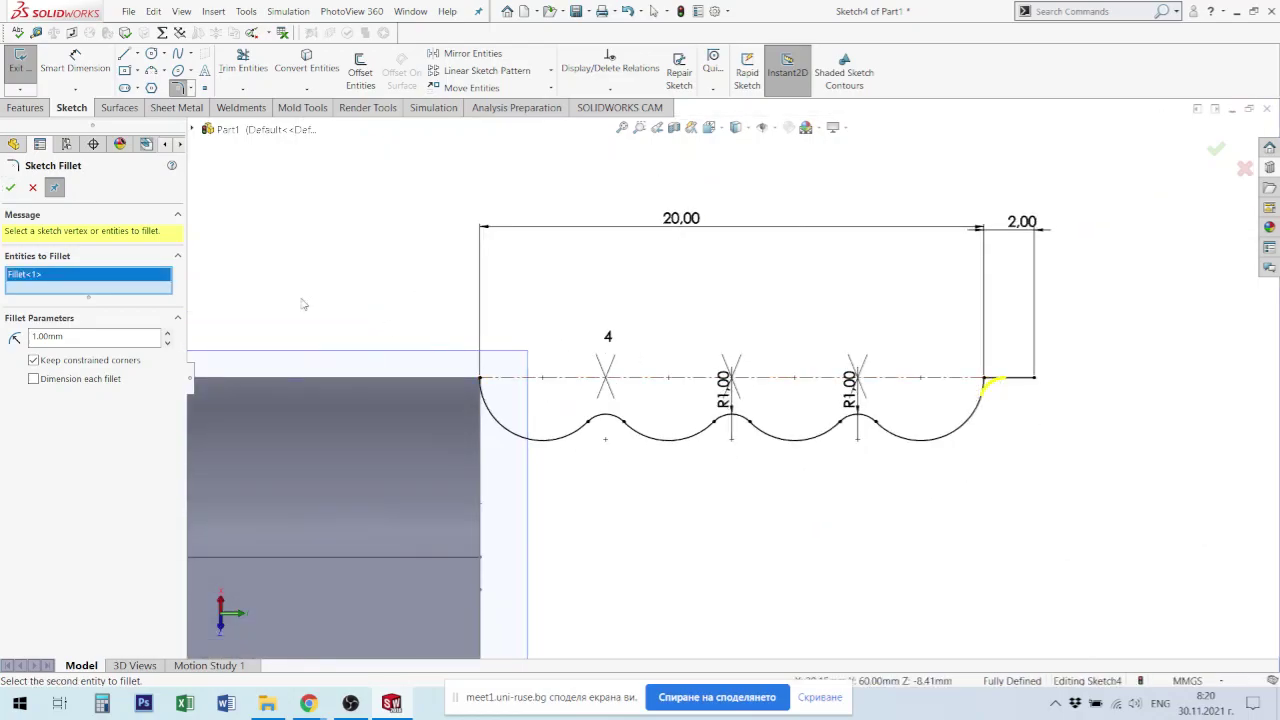
pyautogui.click(10, 187)
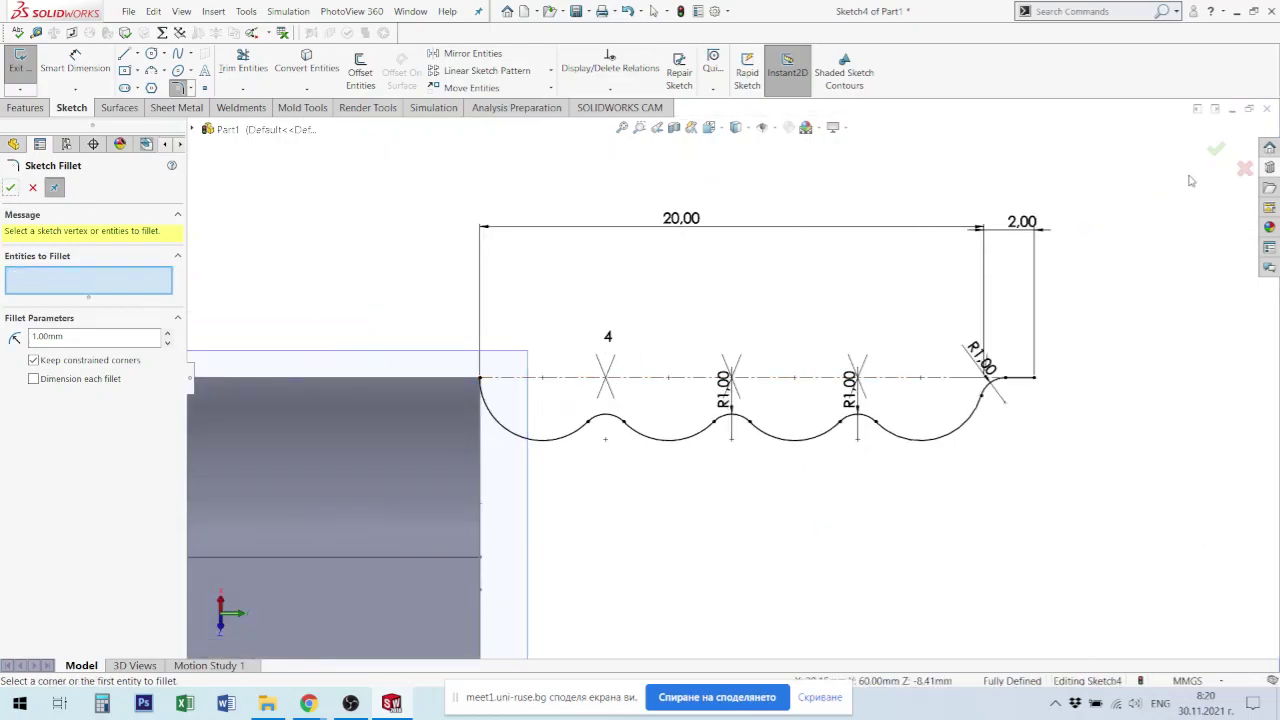
pyautogui.click(1216, 154)
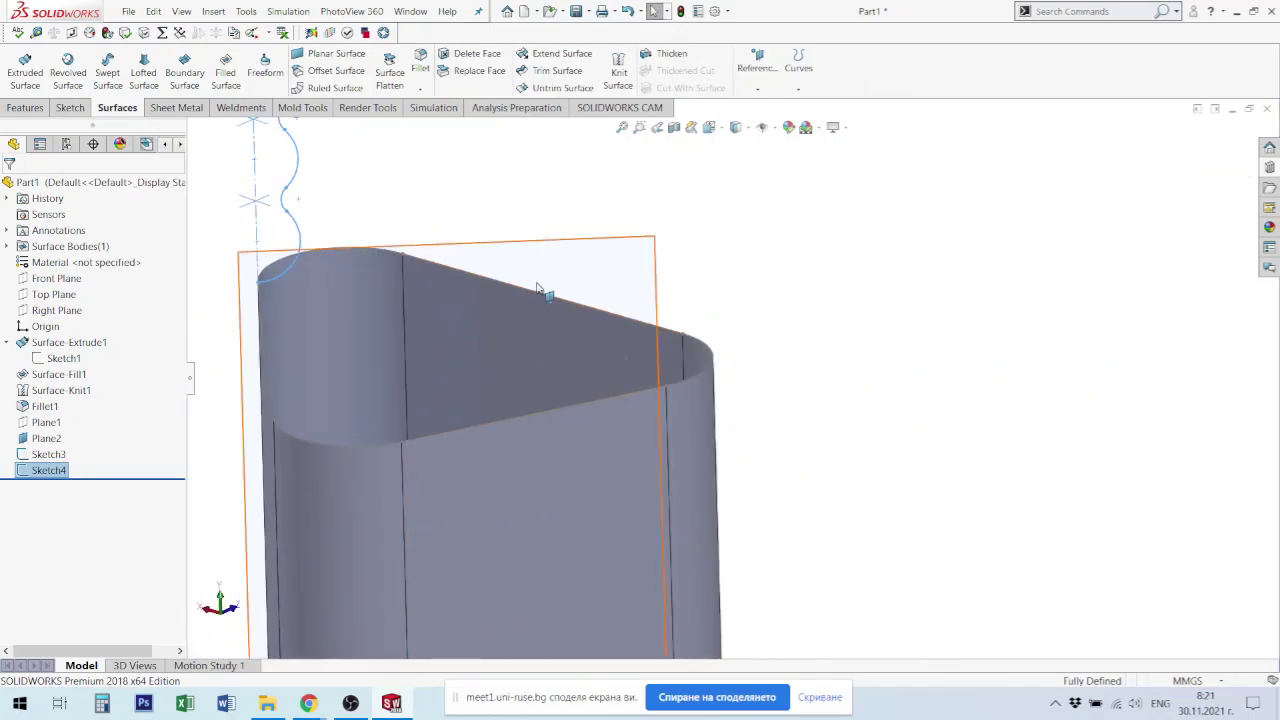
# Step: Hide Plane2 and orbit to see the scalloped sketch beside the surface body
pyautogui.click(609, 248)
pyautogui.click(640, 229)
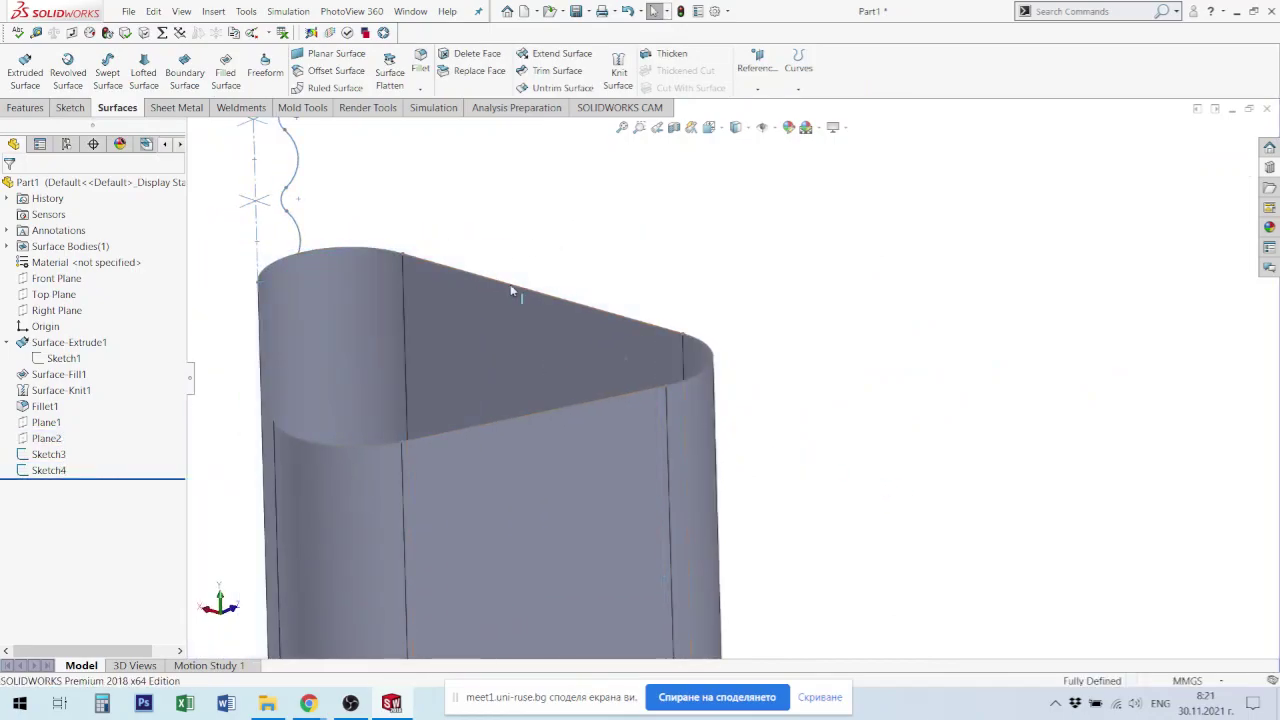
pyautogui.moveTo(514, 286)
pyautogui.mouseDown(button='middle')
pyautogui.moveTo(571, 275)
pyautogui.moveTo(672, 448)
pyautogui.mouseUp(button='middle')
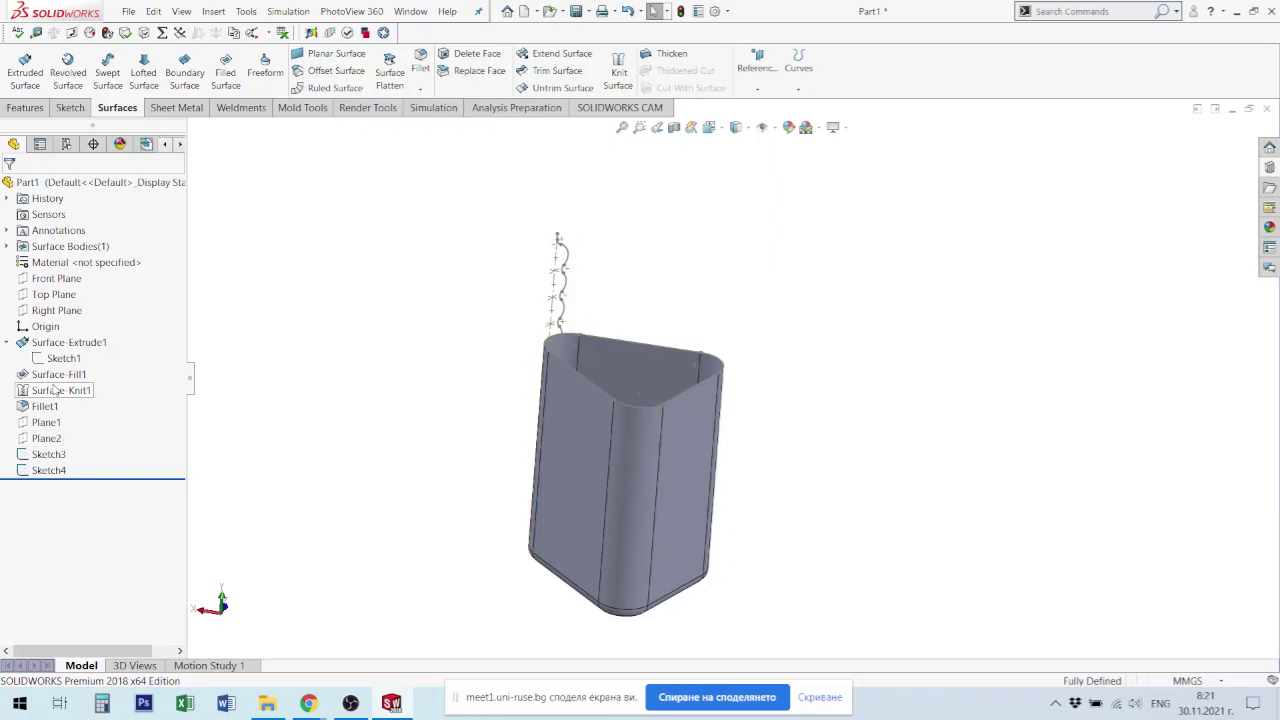
# Step: Sweep the wavy Sketch4 profile along the Sketch3 rim path to create Surface-Sweep1
pyautogui.click(108, 70)
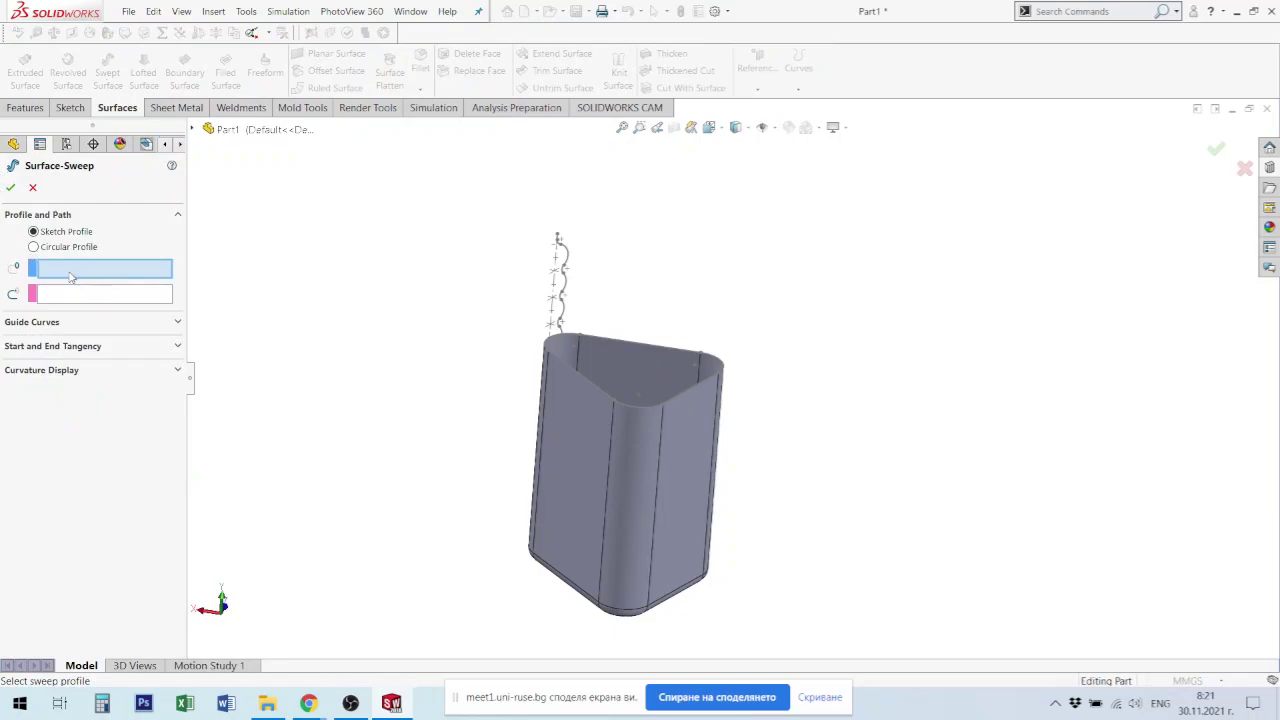
pyautogui.scroll(-3, 635, 362)
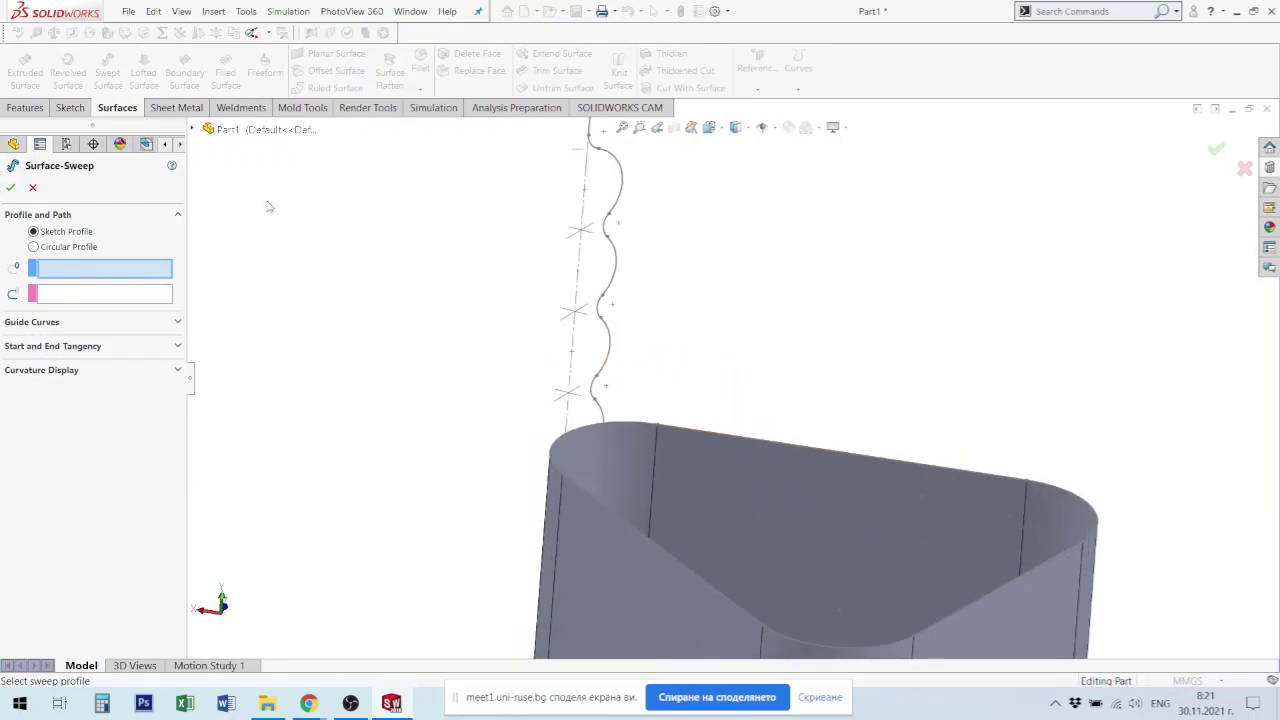
pyautogui.click(614, 277)
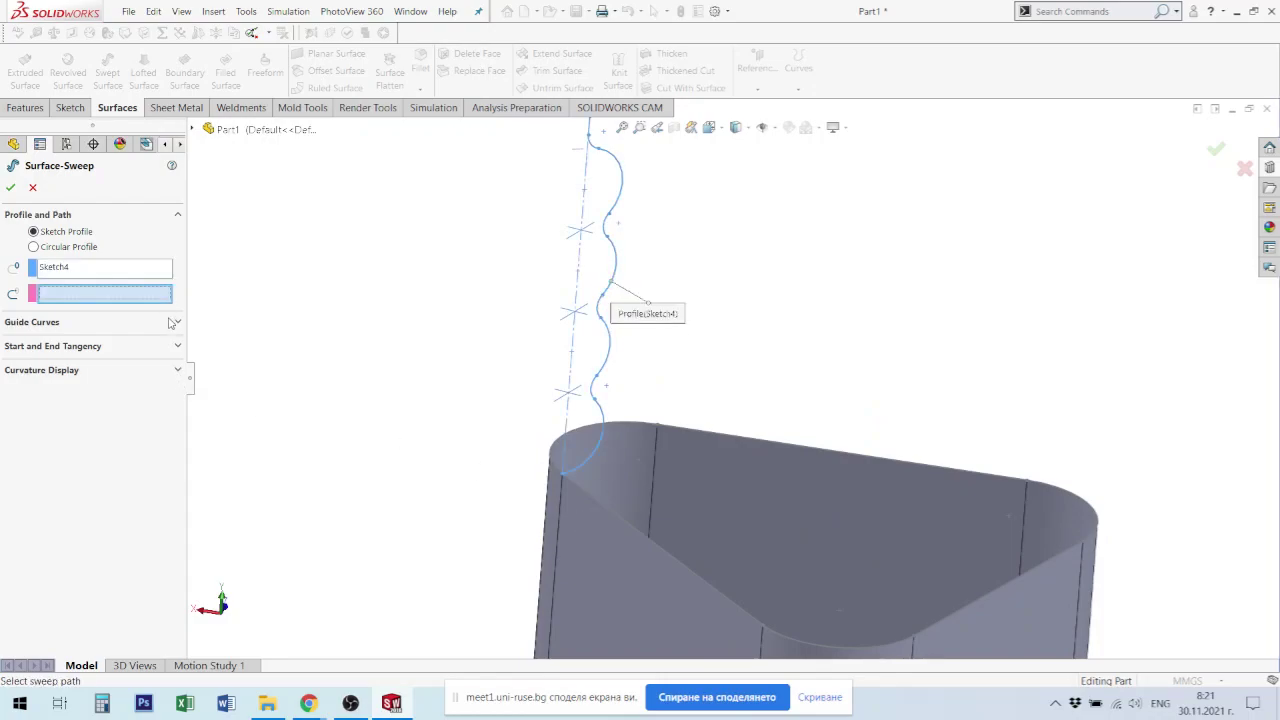
pyautogui.click(632, 530)
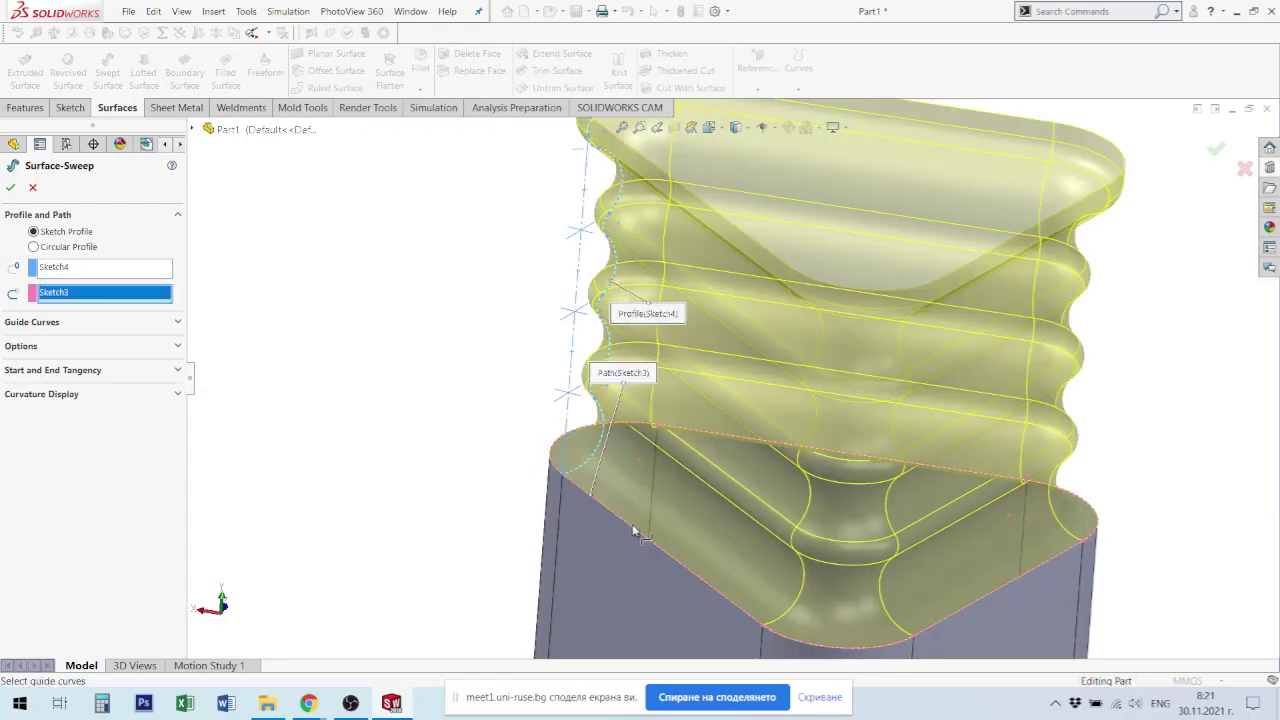
pyautogui.click(10, 188)
pyautogui.scroll(4, 998, 440)
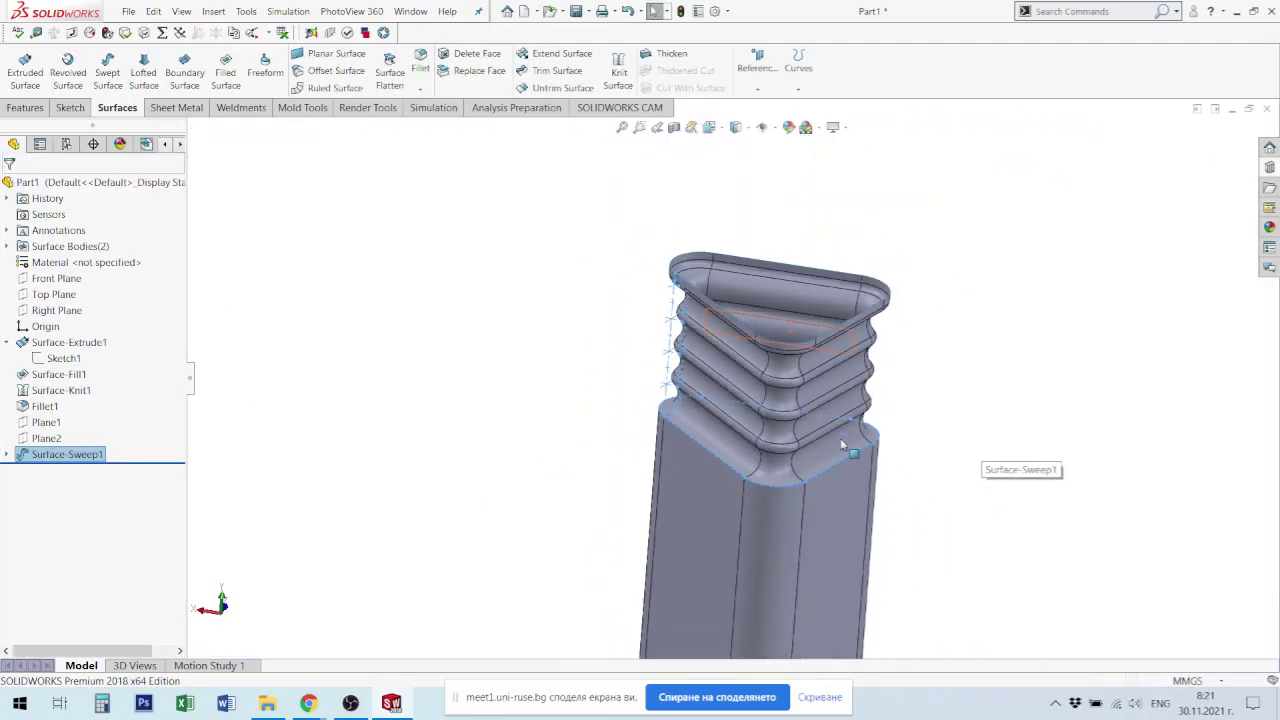
pyautogui.moveTo(841, 445); pyautogui.dragTo(798, 464, button='middle')
pyautogui.scroll(-2, 798, 464)
pyautogui.scroll(-3, 791, 478)
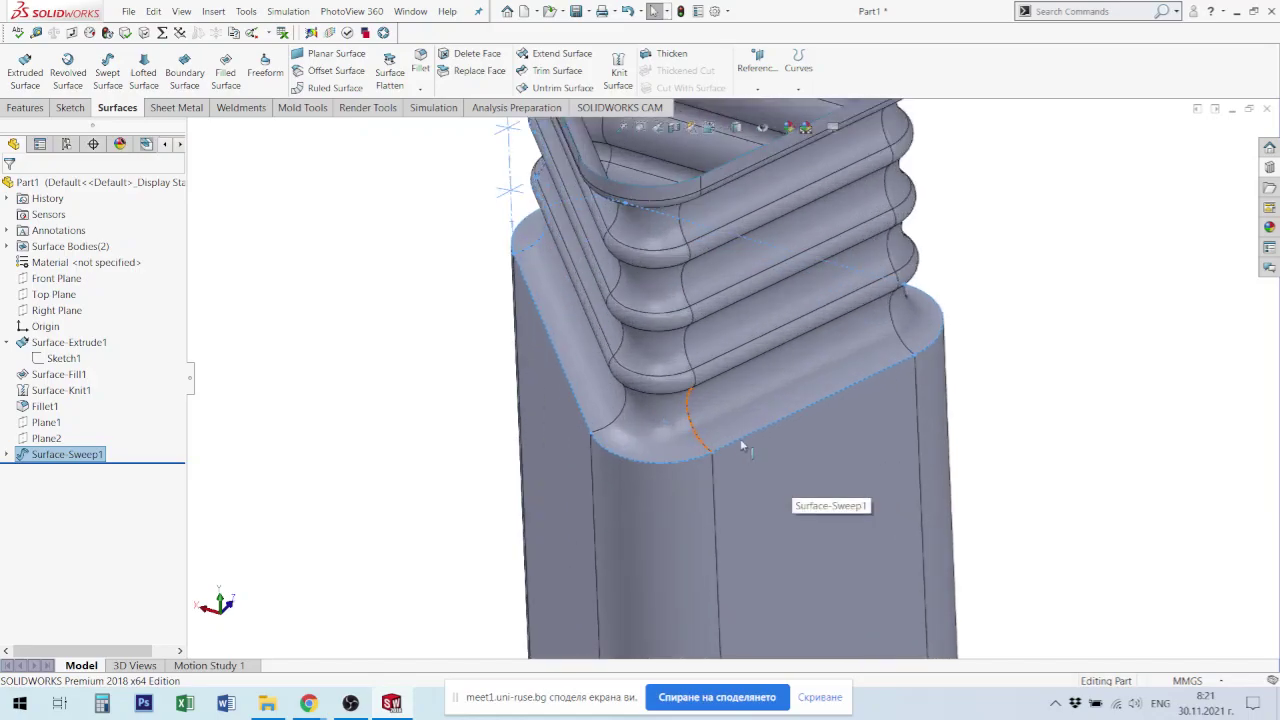
pyautogui.scroll(3, 790, 436)
pyautogui.keyDown('ctrl'); pyautogui.moveTo(882, 305); pyautogui.dragTo(770, 407, button='middle'); pyautogui.keyUp('ctrl')
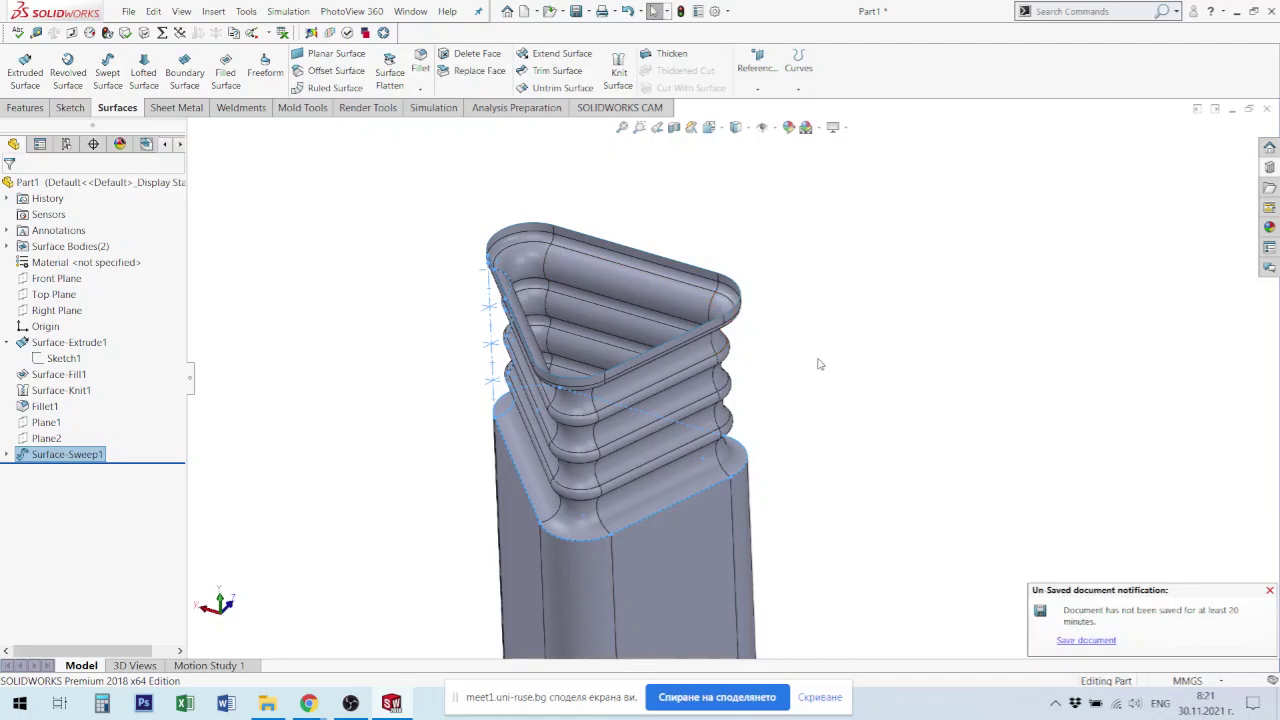
pyautogui.click(825, 338)
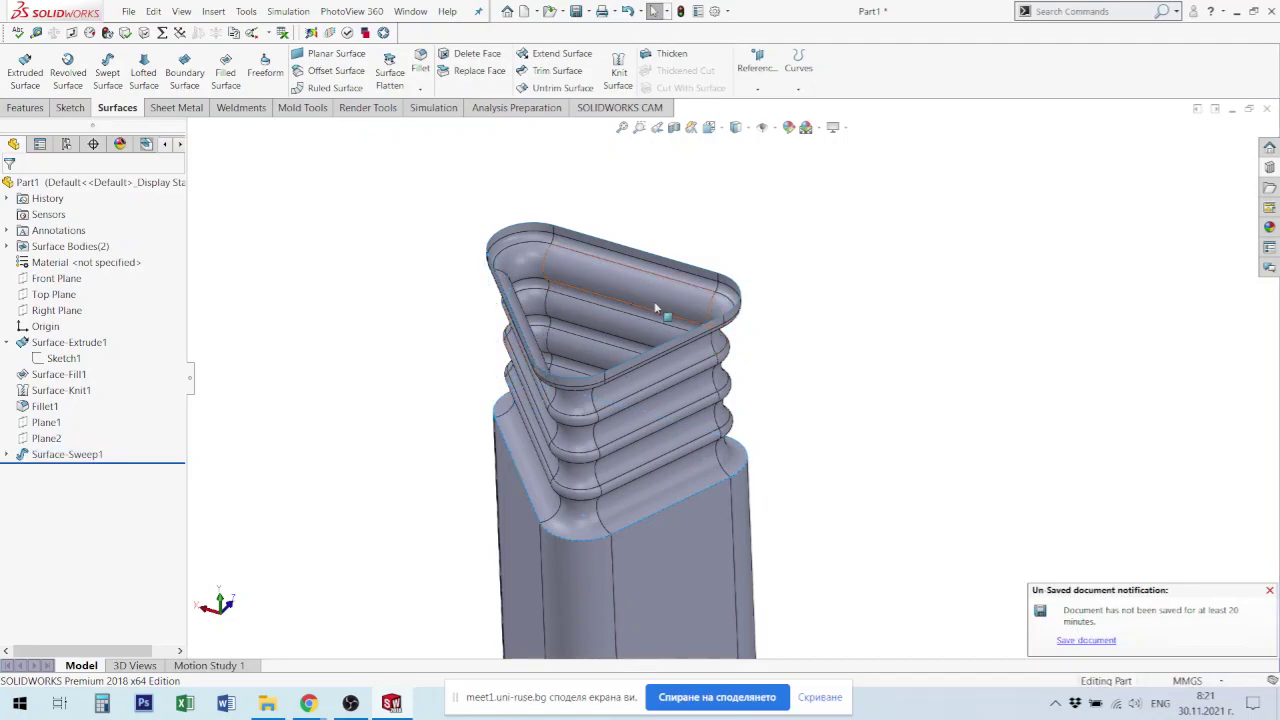
pyautogui.moveTo(800, 349)
pyautogui.mouseDown(button='middle')
pyautogui.moveTo(817, 309)
pyautogui.moveTo(629, 238)
pyautogui.mouseUp(button='middle')
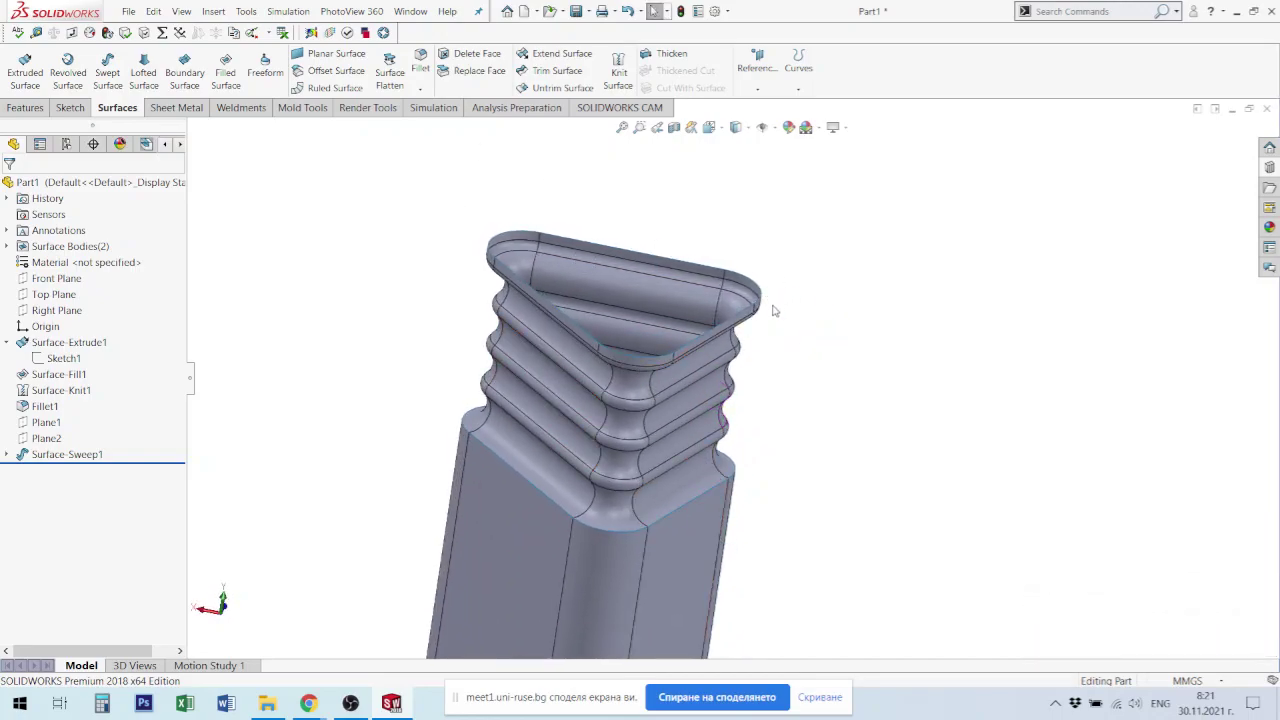
pyautogui.click(690, 345)
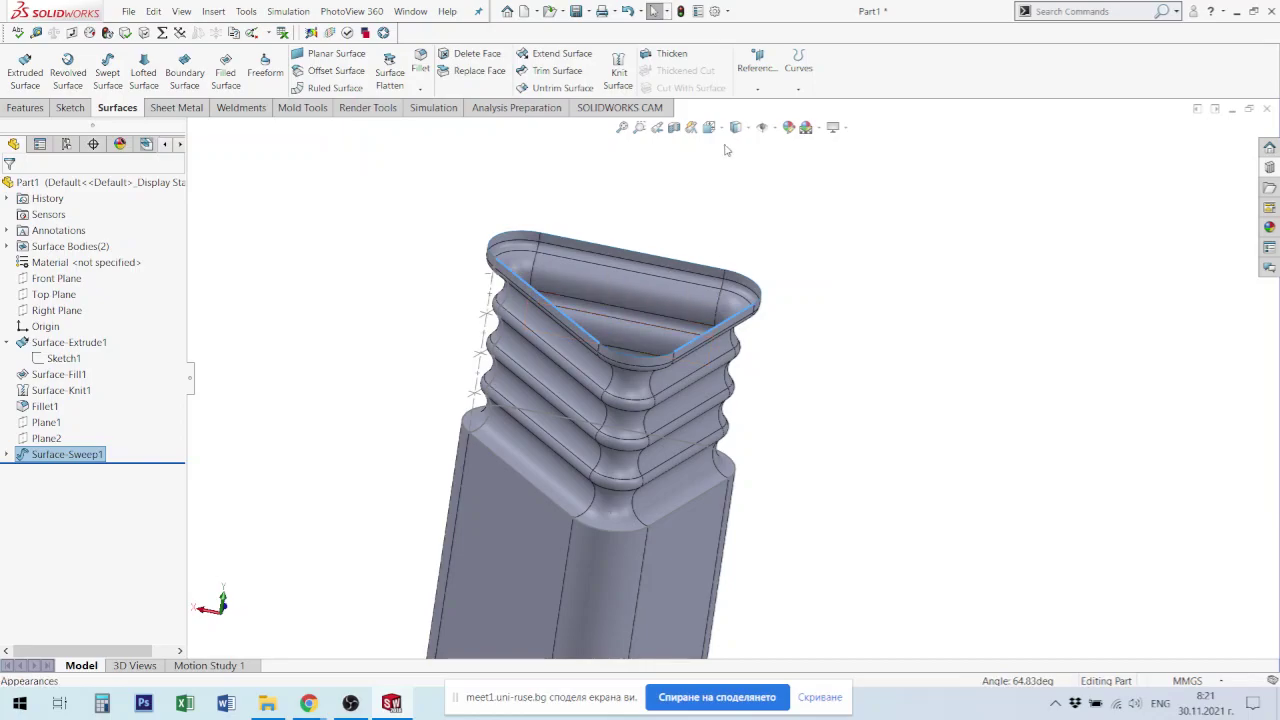
# Step: Create reference plane Plane3 through the two selected straight edges of the neck rim
pyautogui.click(758, 68)
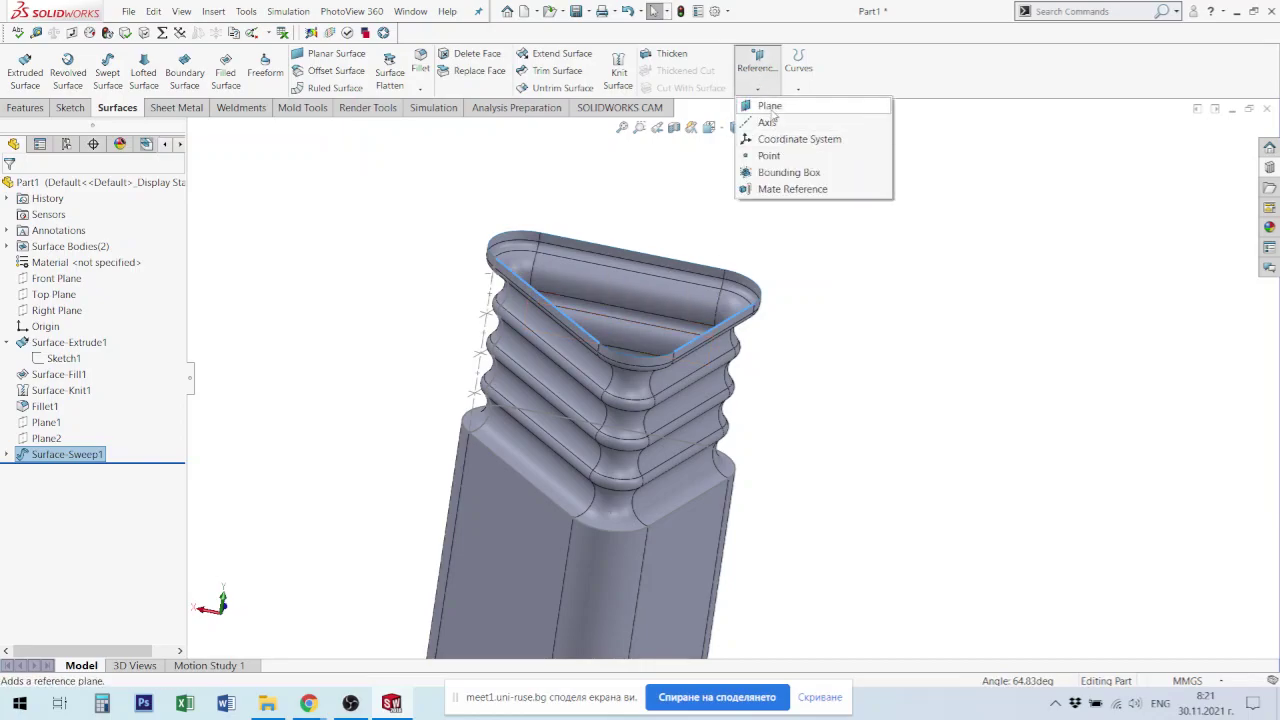
pyautogui.click(770, 106)
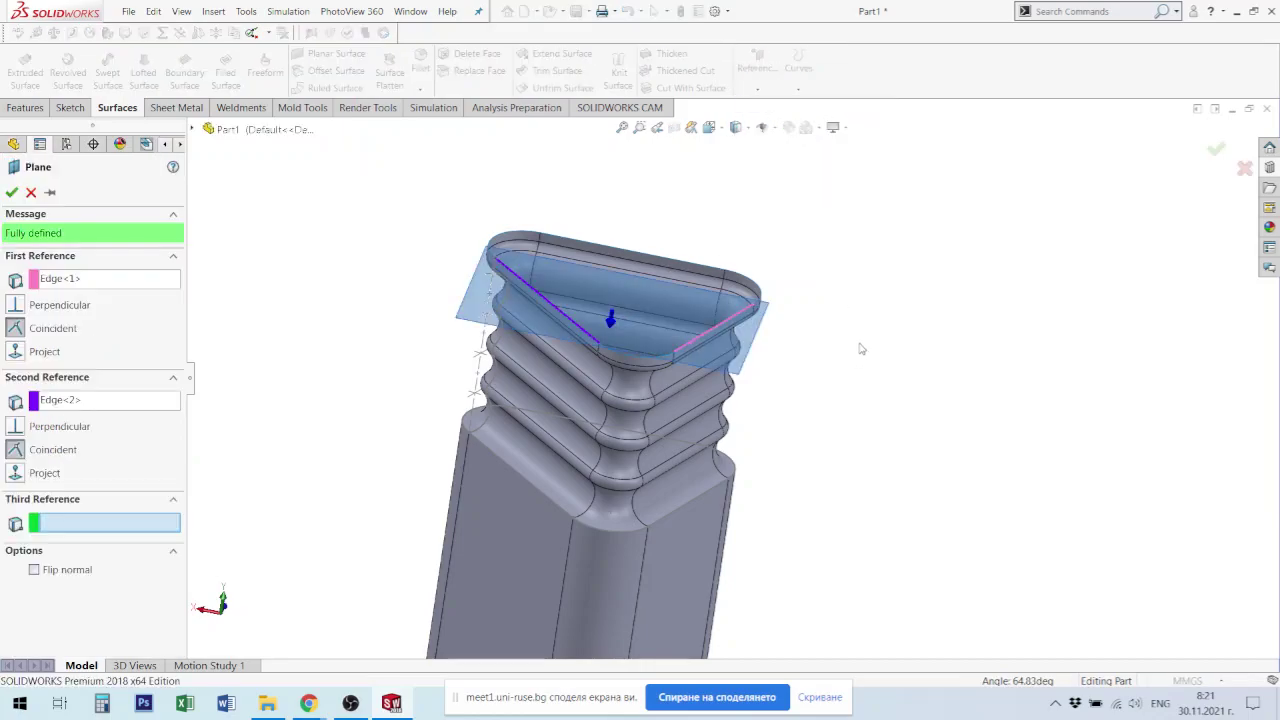
pyautogui.moveTo(860, 348); pyautogui.dragTo(829, 362, button='middle')
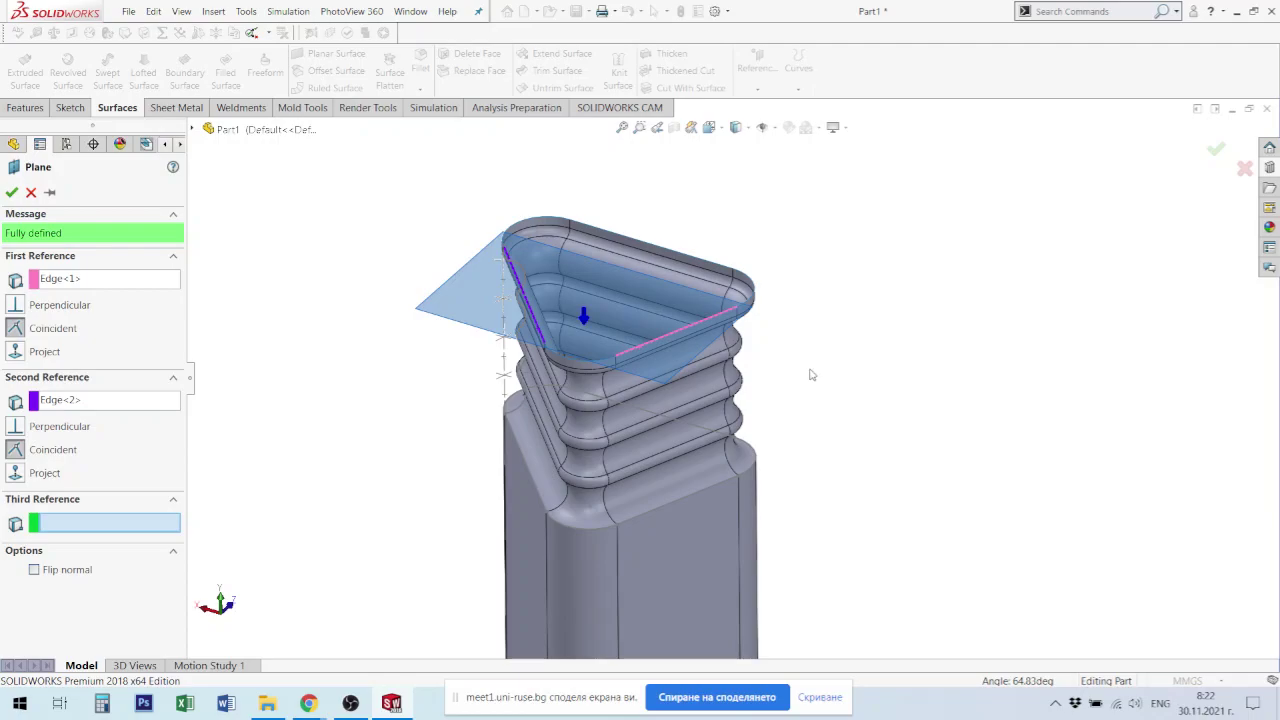
pyautogui.click(11, 192)
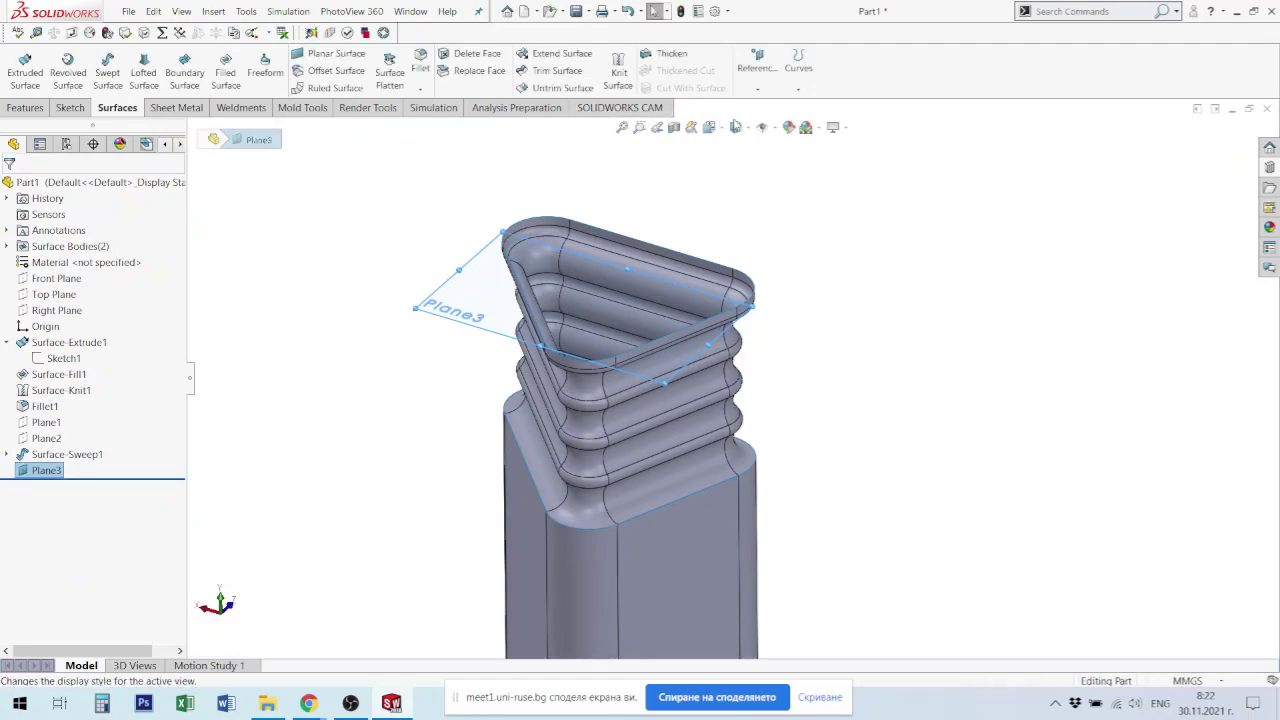
# Step: Add Plane4 offset 20 mm from Plane3, flipped to sit above the neck
pyautogui.click(757, 62)
pyautogui.click(775, 107)
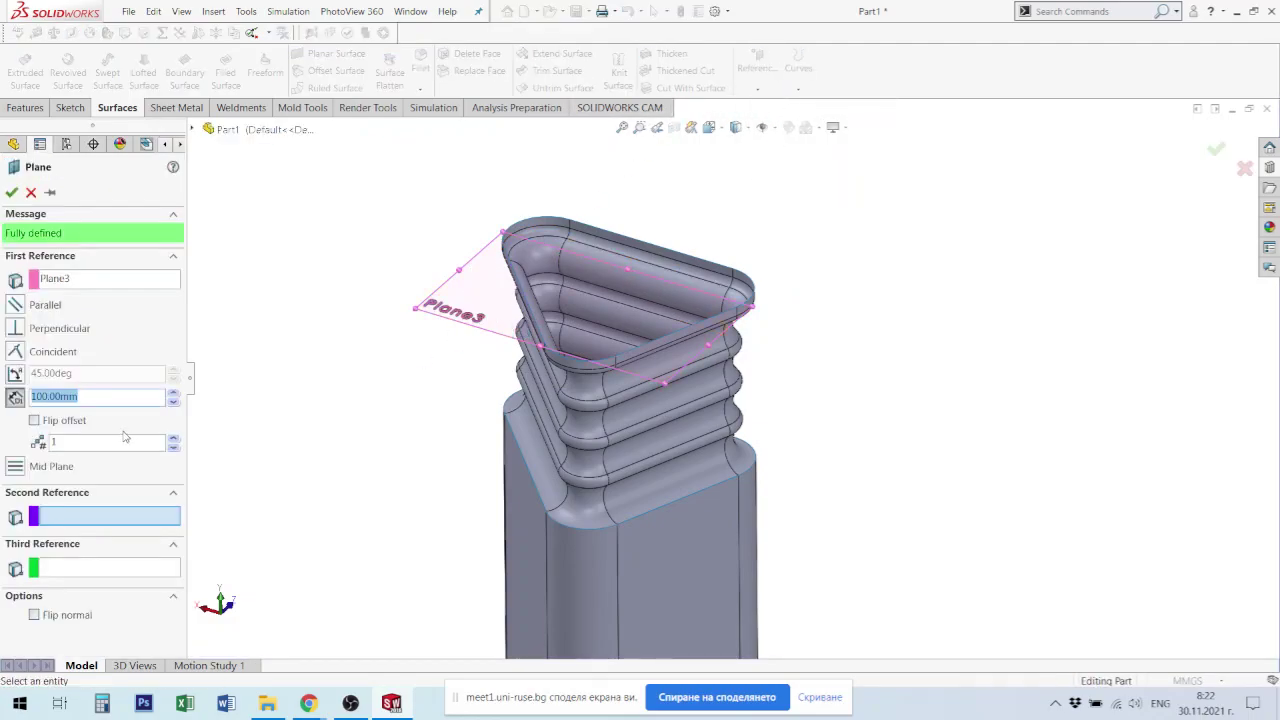
pyautogui.scroll(2, 829, 361)
pyautogui.scroll(2, 866, 353)
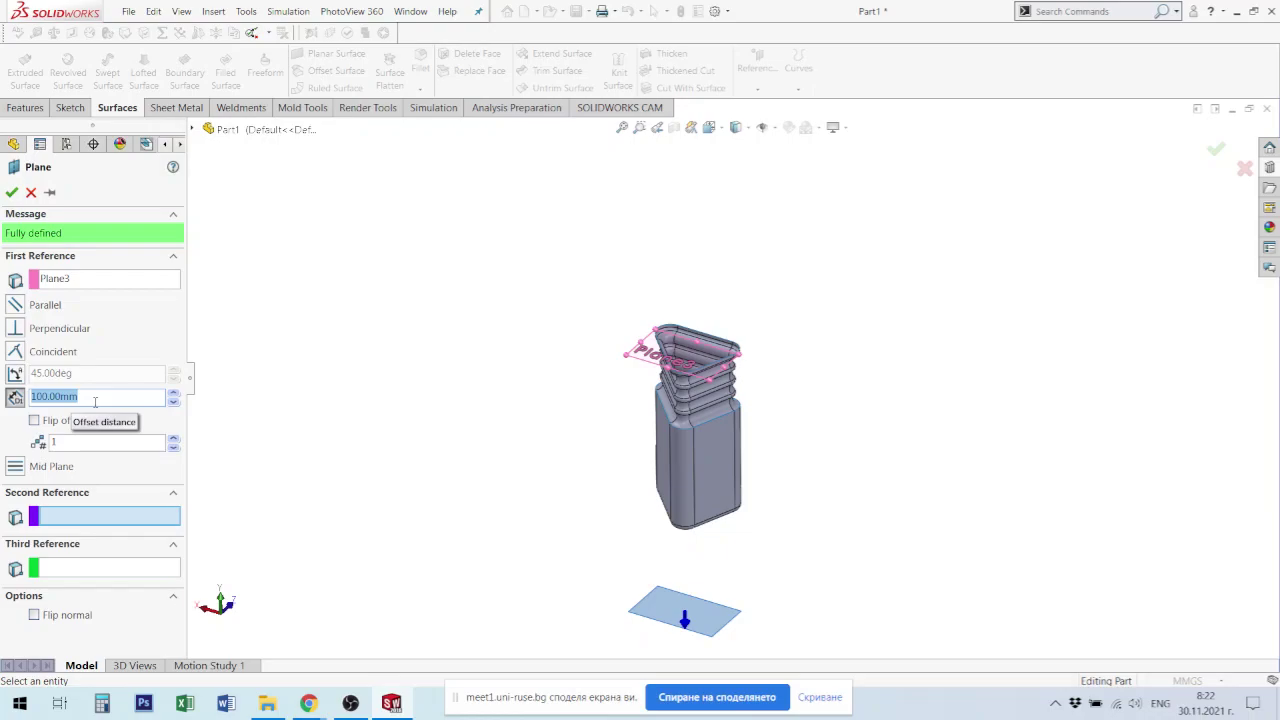
pyautogui.write('20')
pyautogui.press('Return')
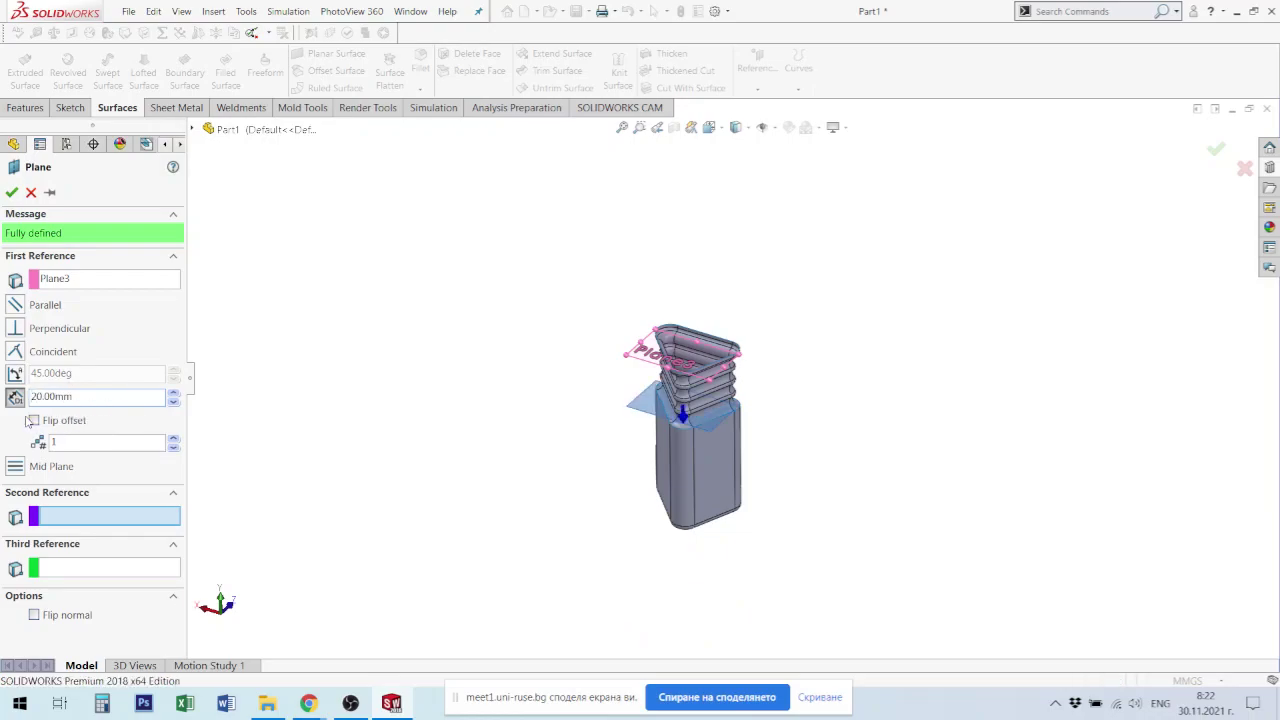
pyautogui.click(32, 421)
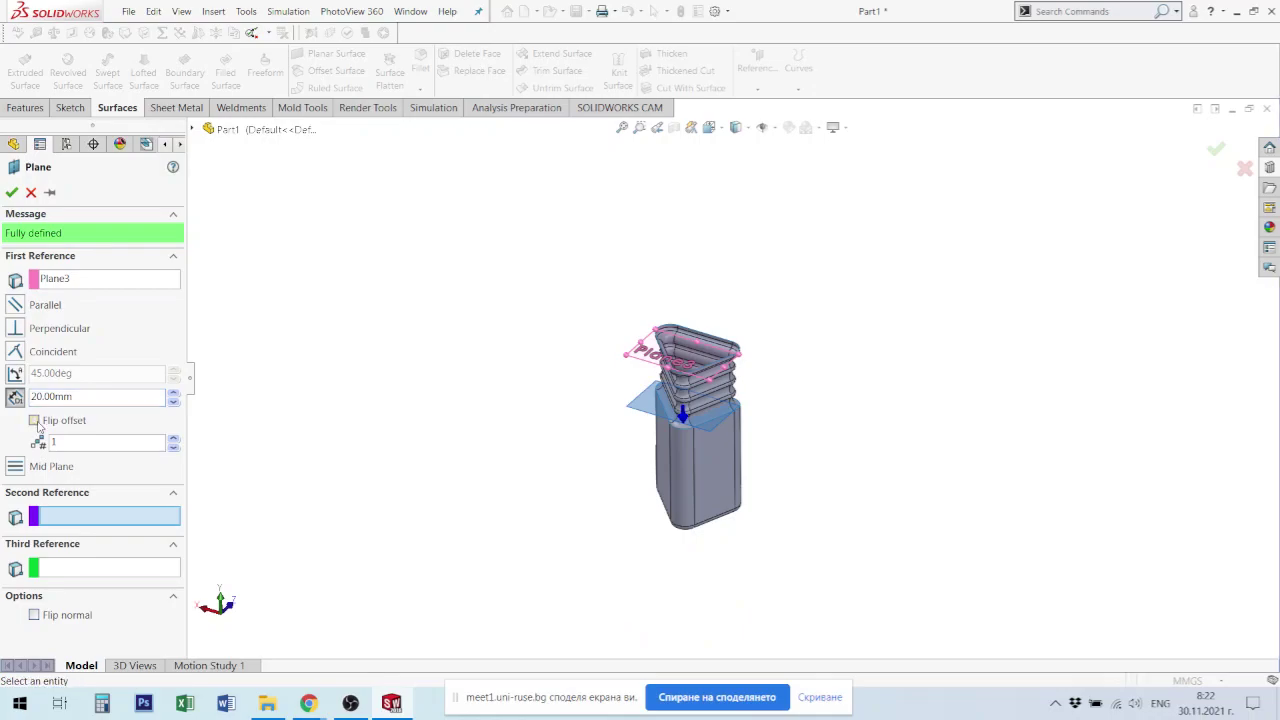
pyautogui.click(12, 192)
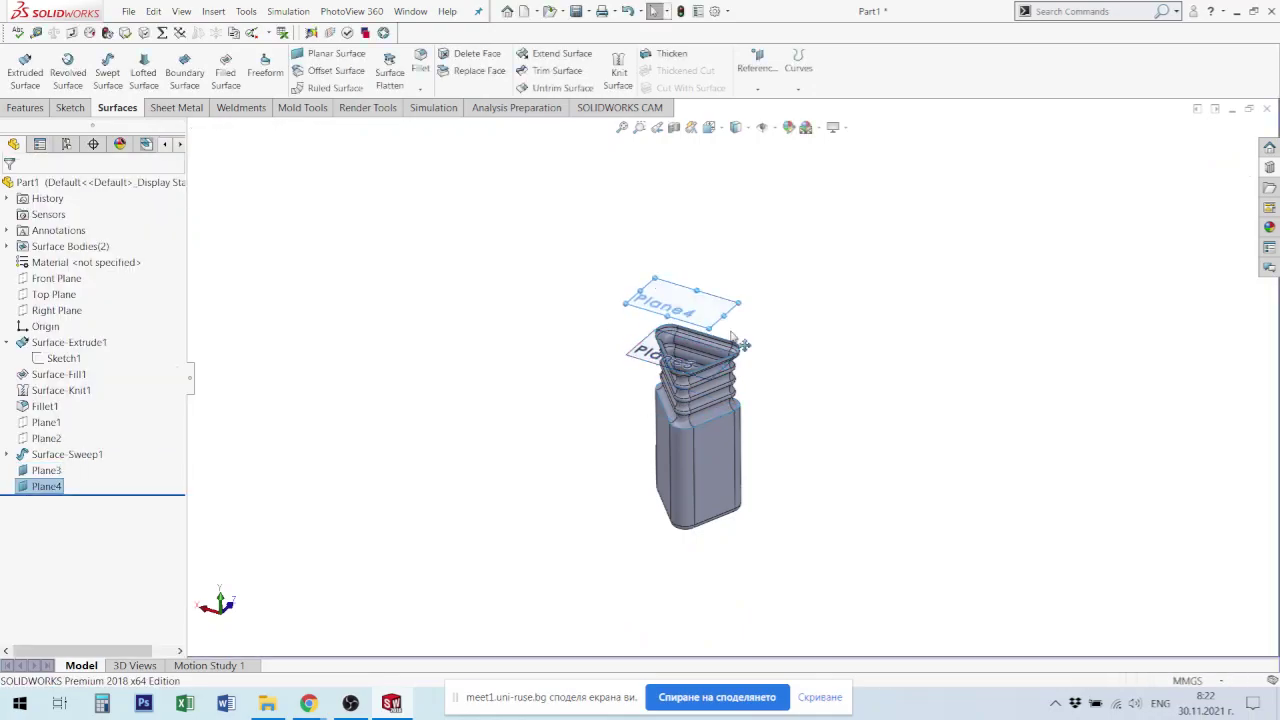
pyautogui.scroll(-3, 734, 370)
# Step: Select Plane3, view it Normal To, and select it in the FeatureManager tree
pyautogui.scroll(-2, 734, 370)
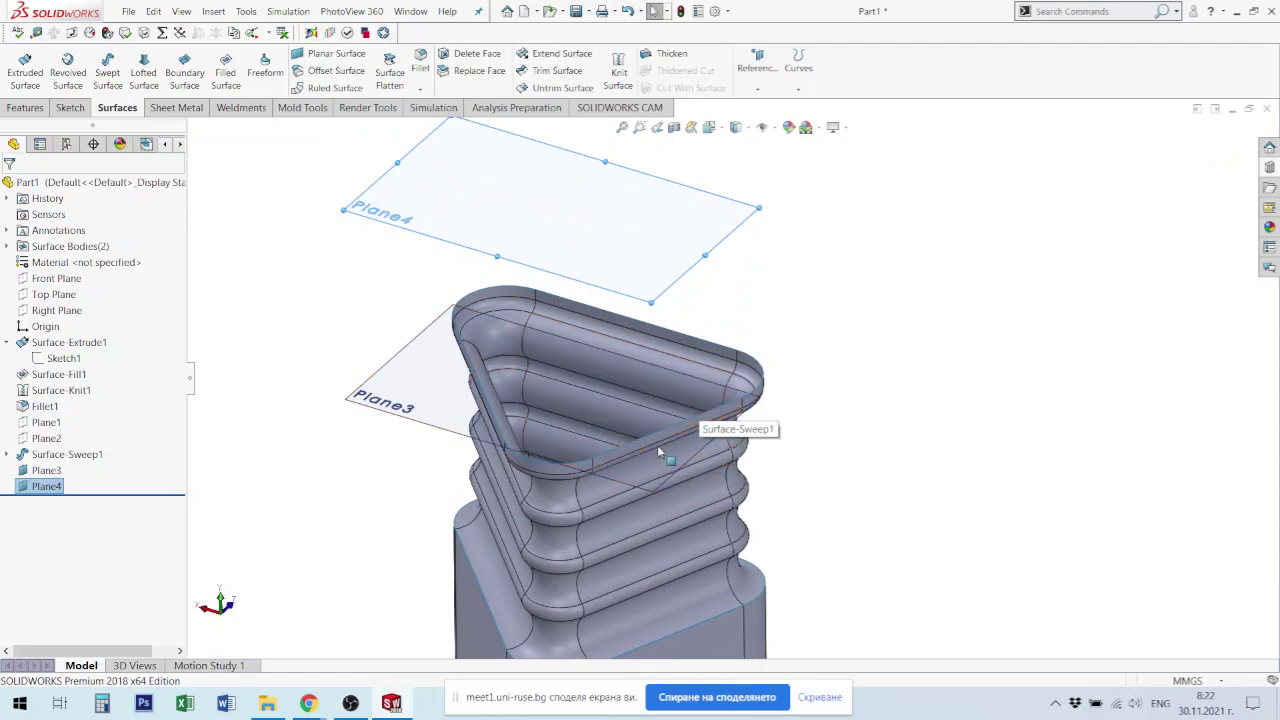
pyautogui.click(428, 376)
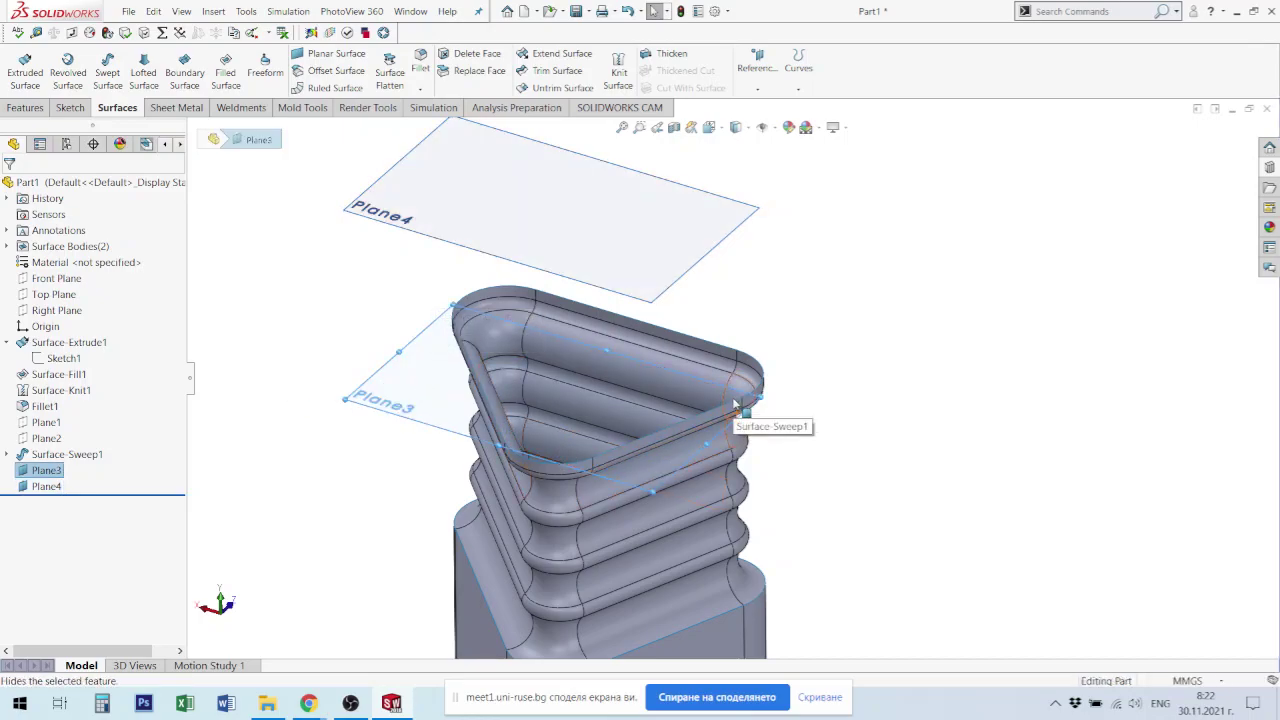
pyautogui.hotkey('ctrl', '8')
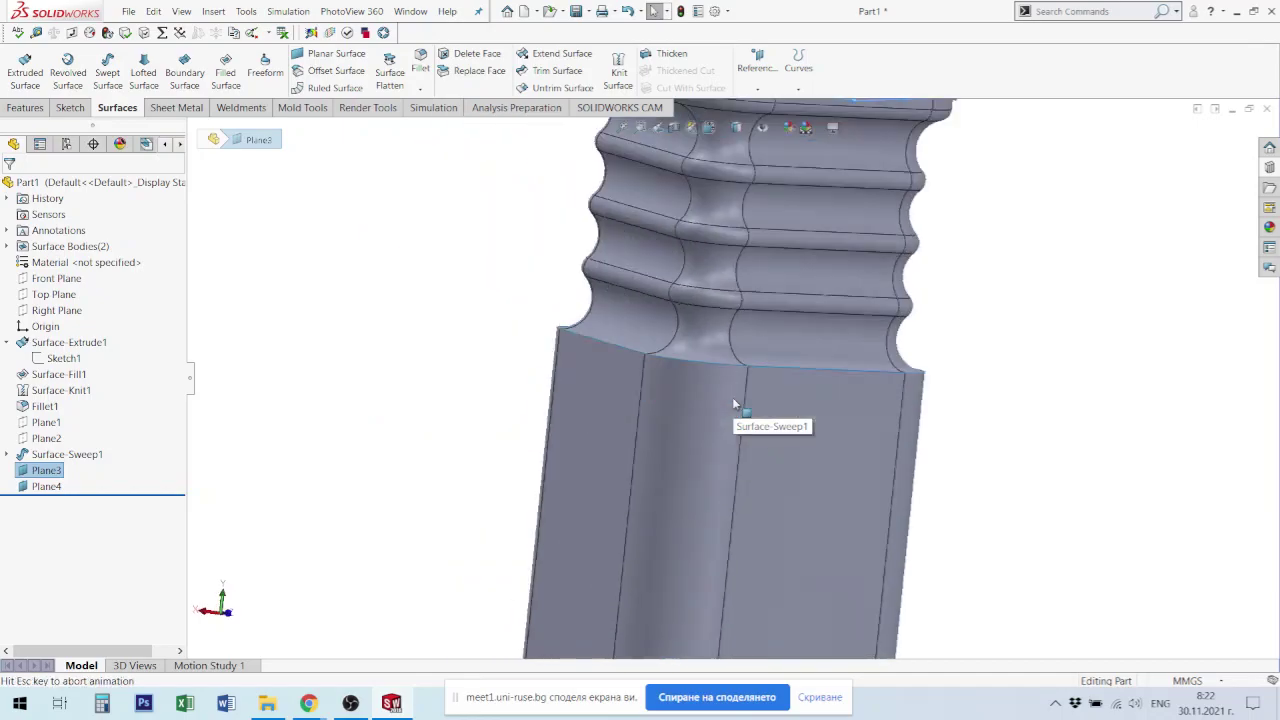
pyautogui.click(47, 470)
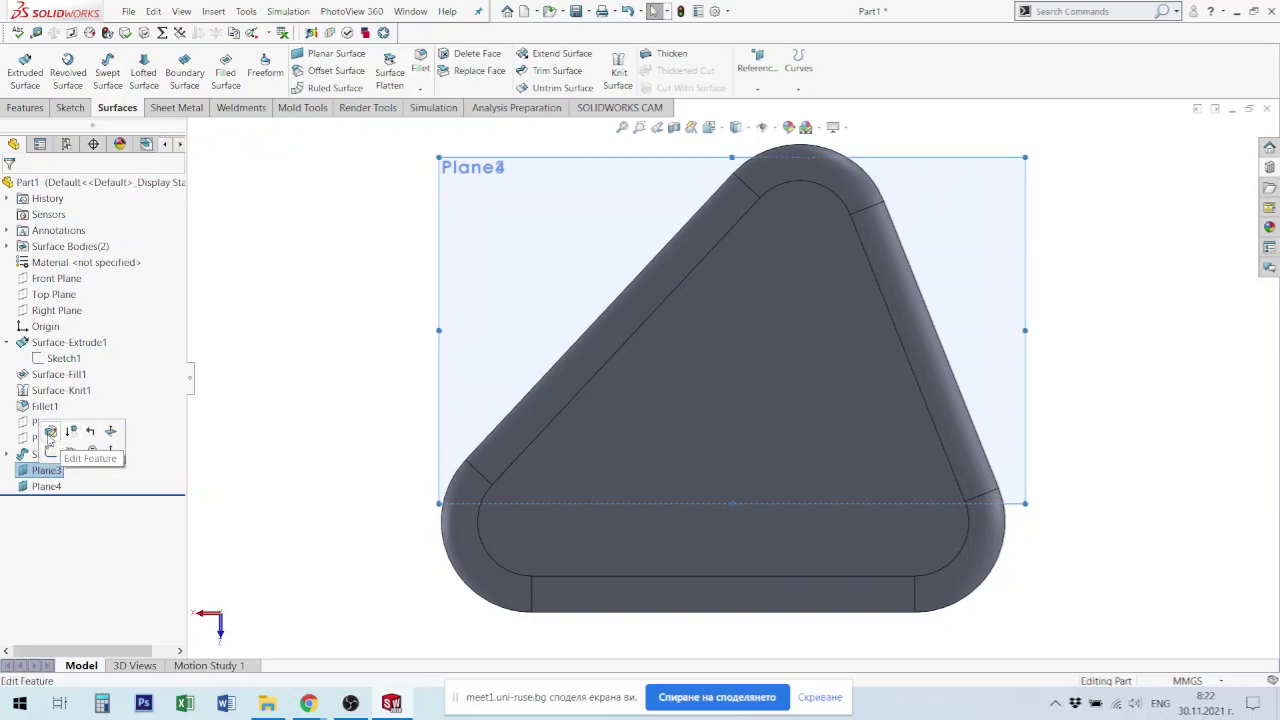
# Step: Reverse the normal direction of both Plane3 and Plane4 by editing their definitions
pyautogui.click(55, 454)
pyautogui.doubleClick(46, 470)
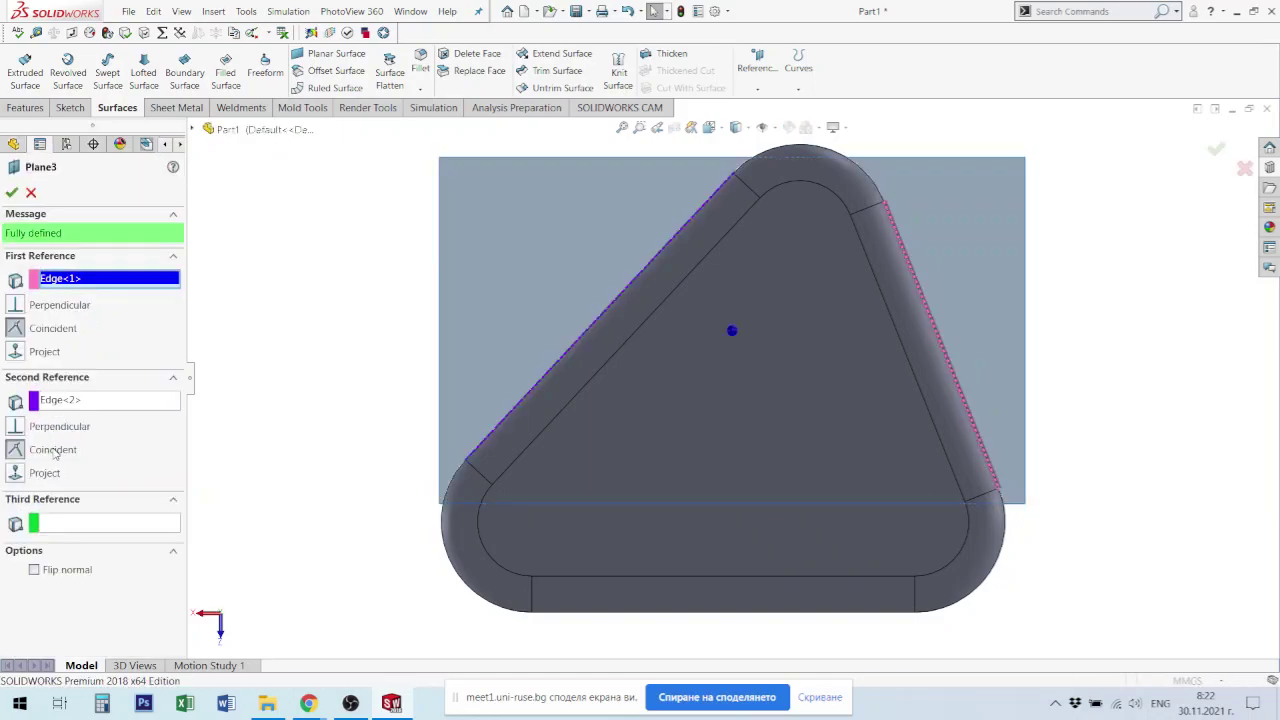
pyautogui.click(34, 570)
pyautogui.click(11, 193)
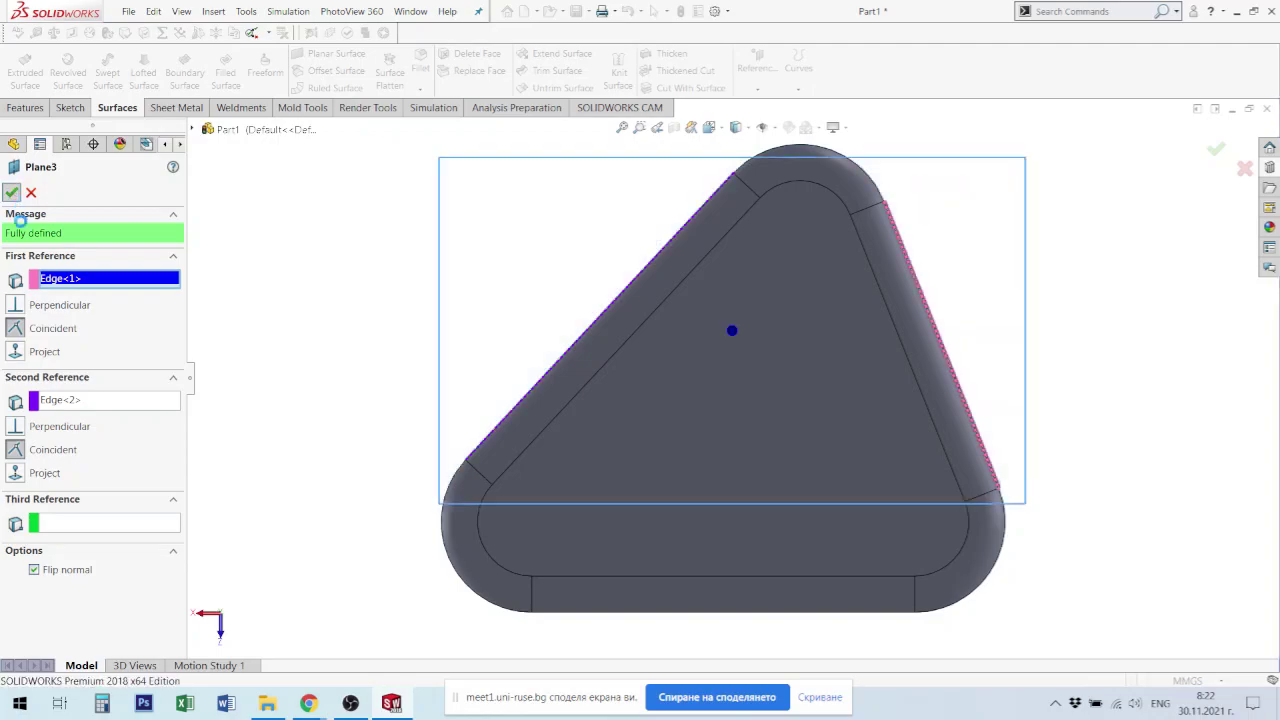
pyautogui.click(44, 488)
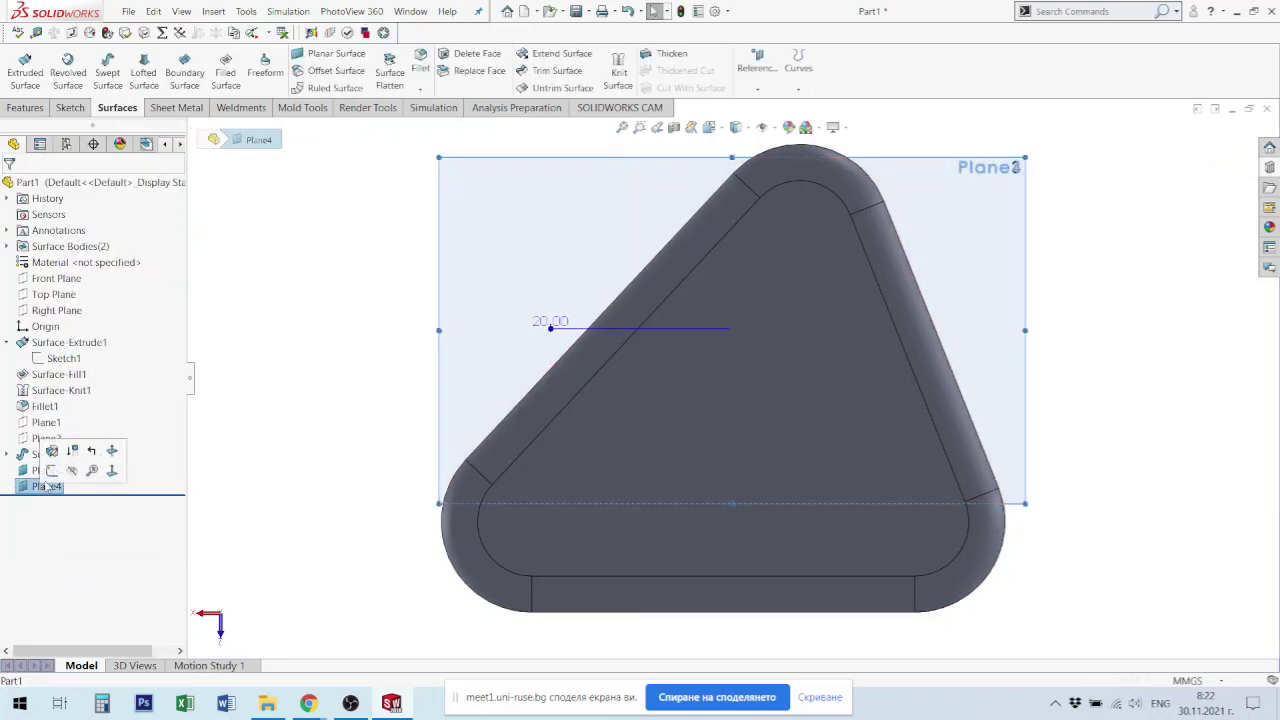
pyautogui.click(52, 453)
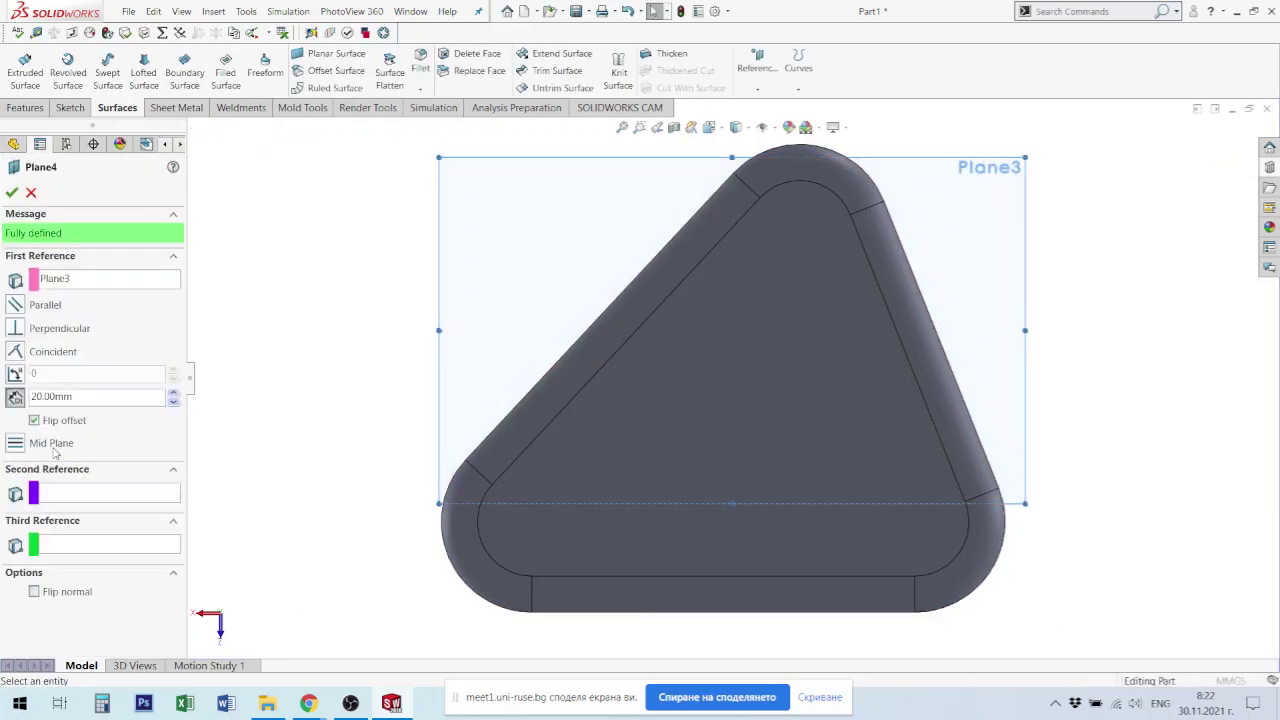
pyautogui.click(35, 594)
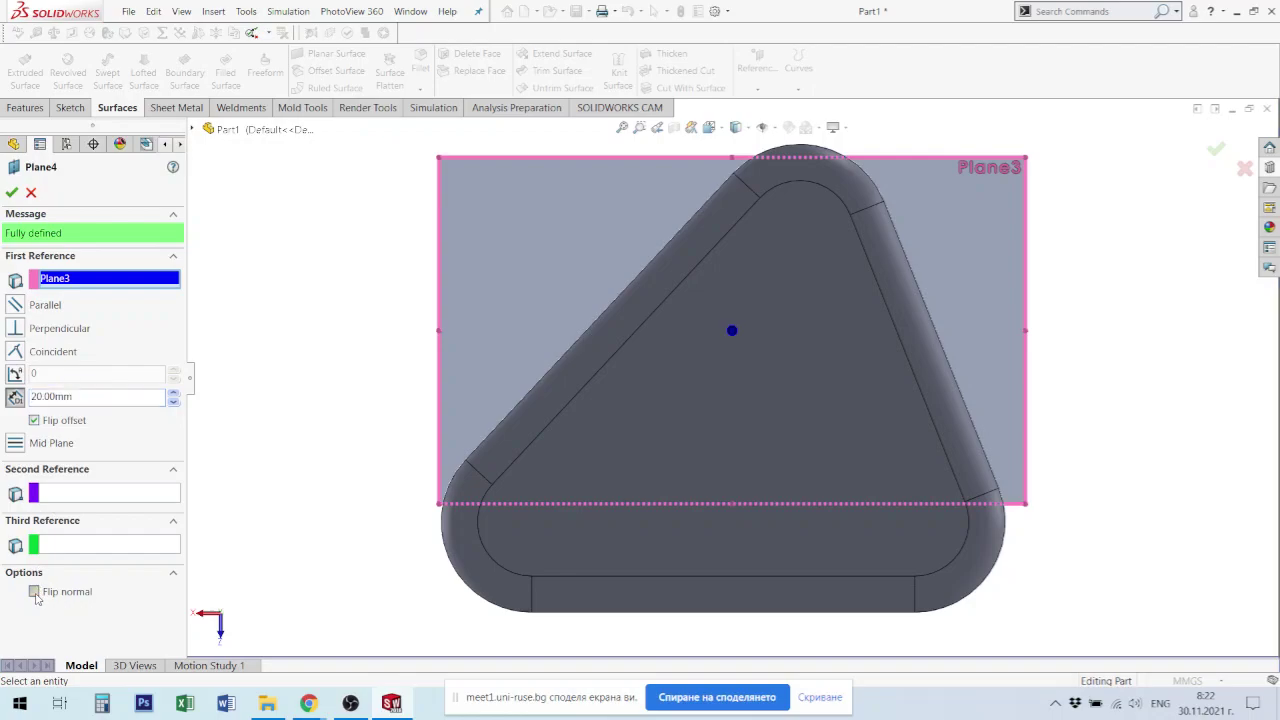
pyautogui.click(13, 193)
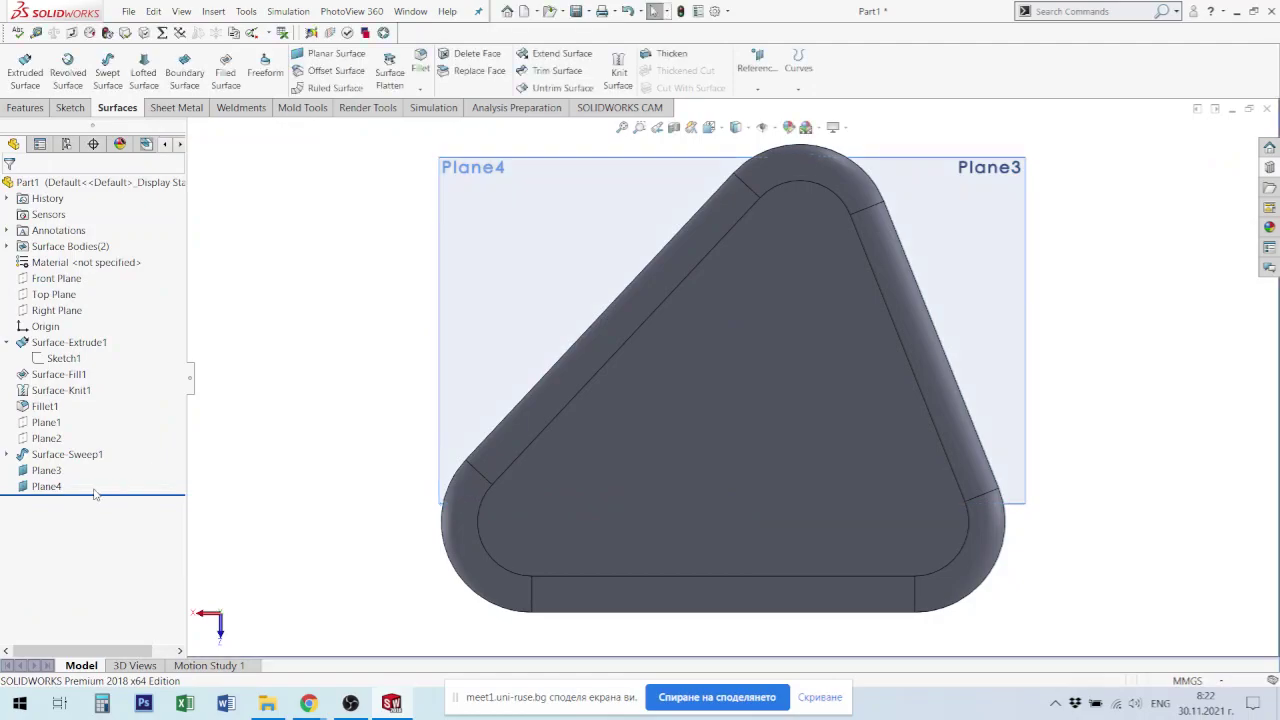
# Step: Select Plane3 in the tree and view it Normal To (Ctrl+8)
pyautogui.click(47, 487)
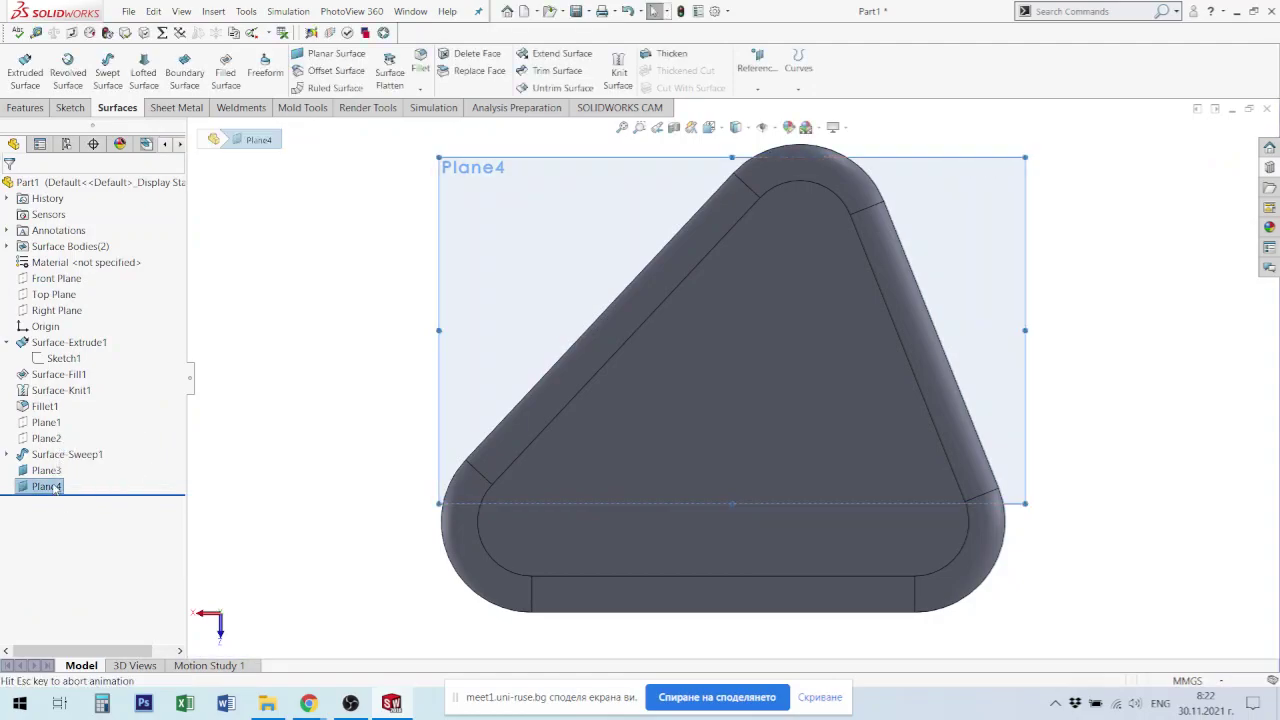
pyautogui.moveTo(41, 490); pyautogui.dragTo(35, 475)
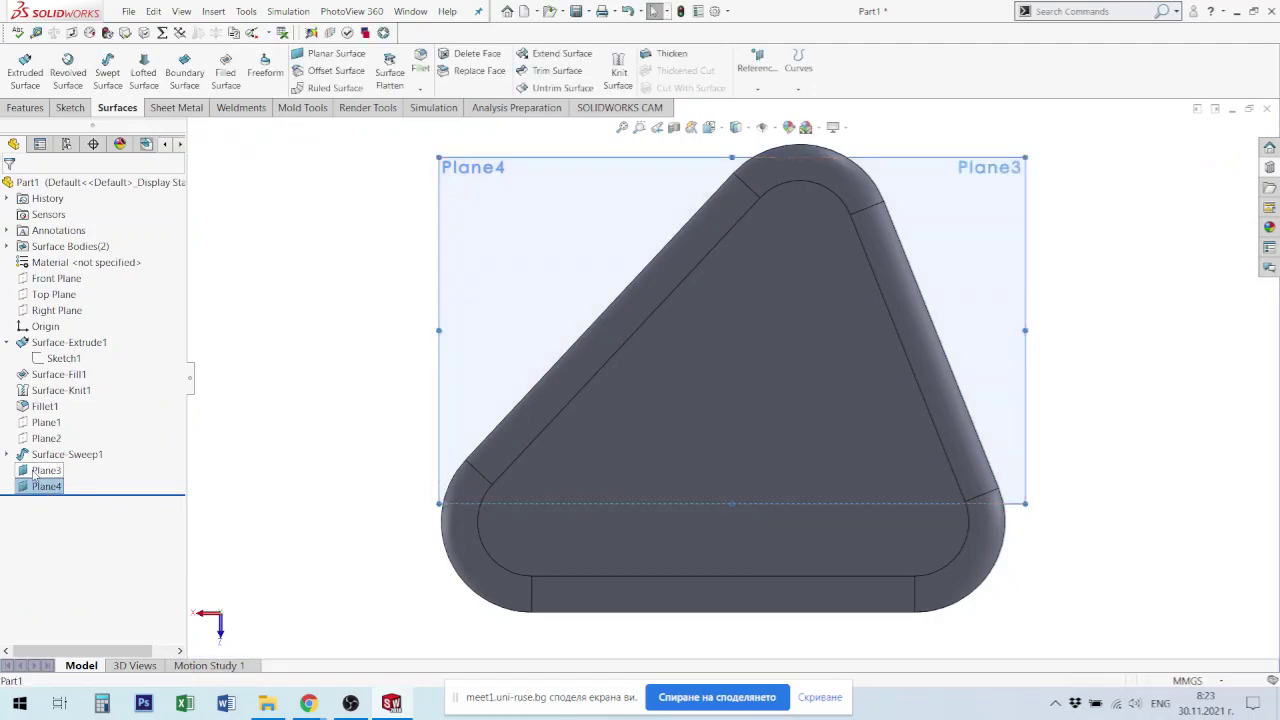
pyautogui.click(35, 475)
pyautogui.hotkey('ctrl', '8')
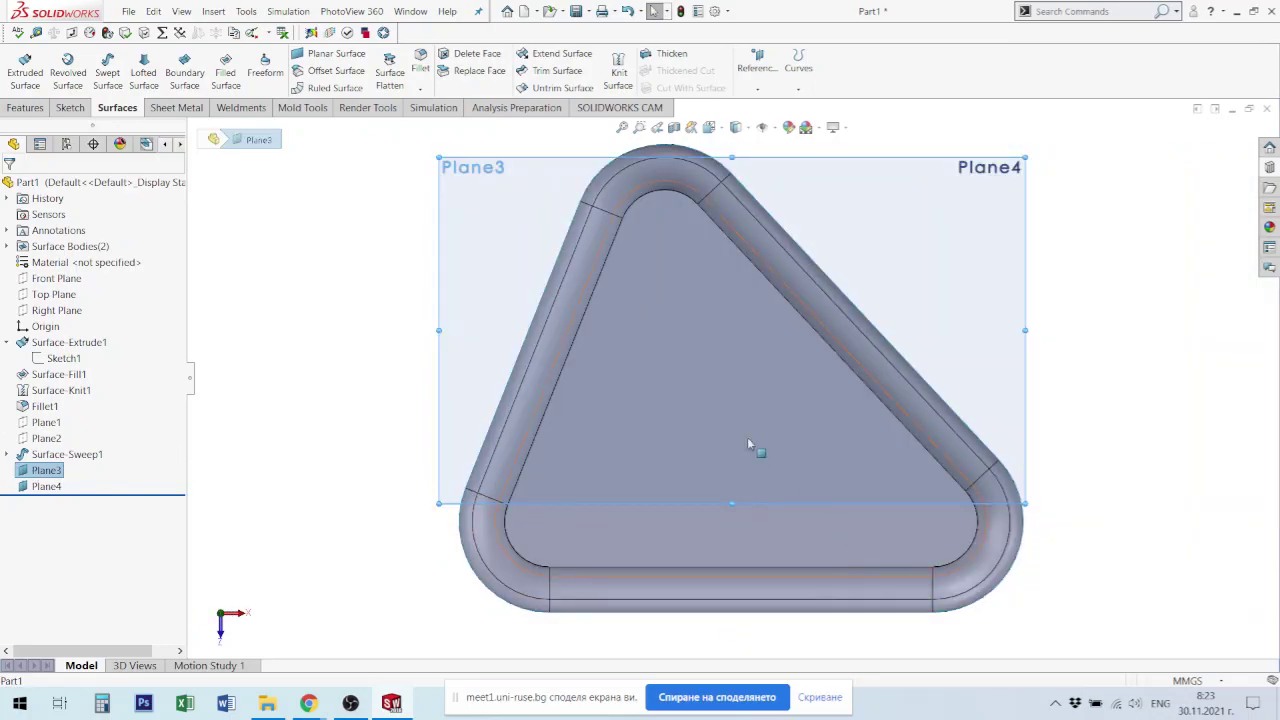
pyautogui.scroll(2, 725, 380)
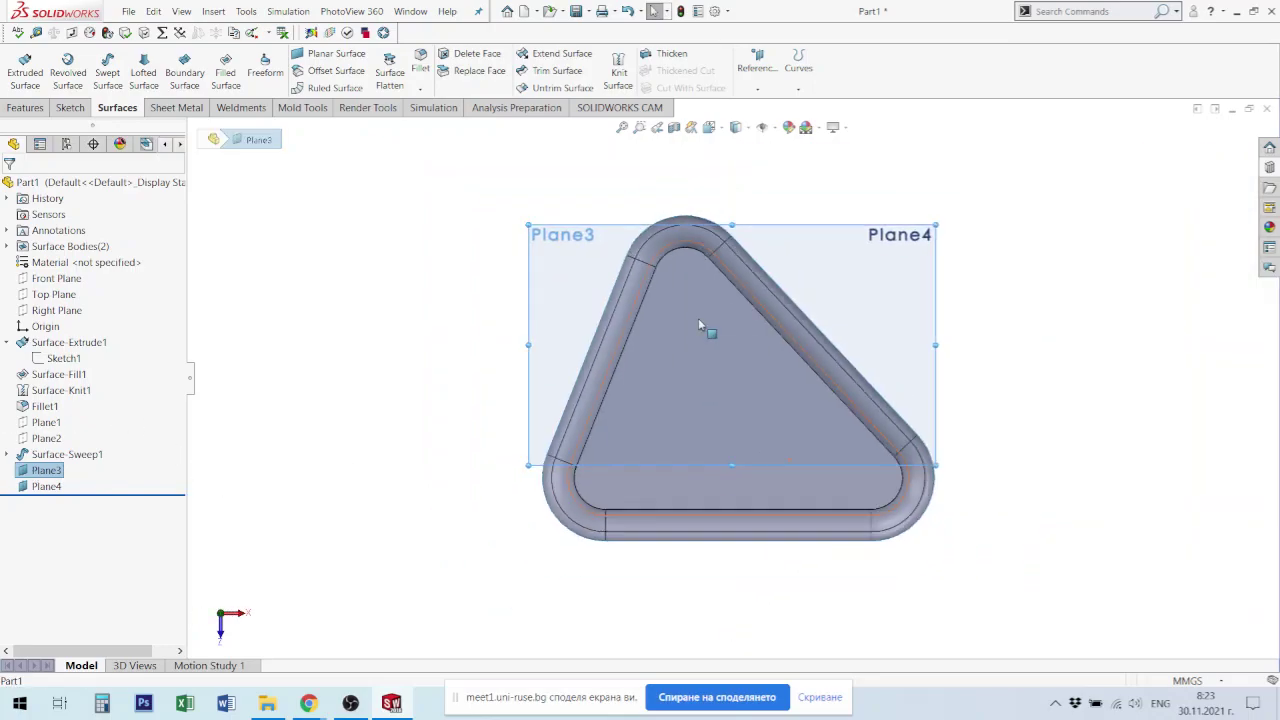
pyautogui.rightClick(30, 476)
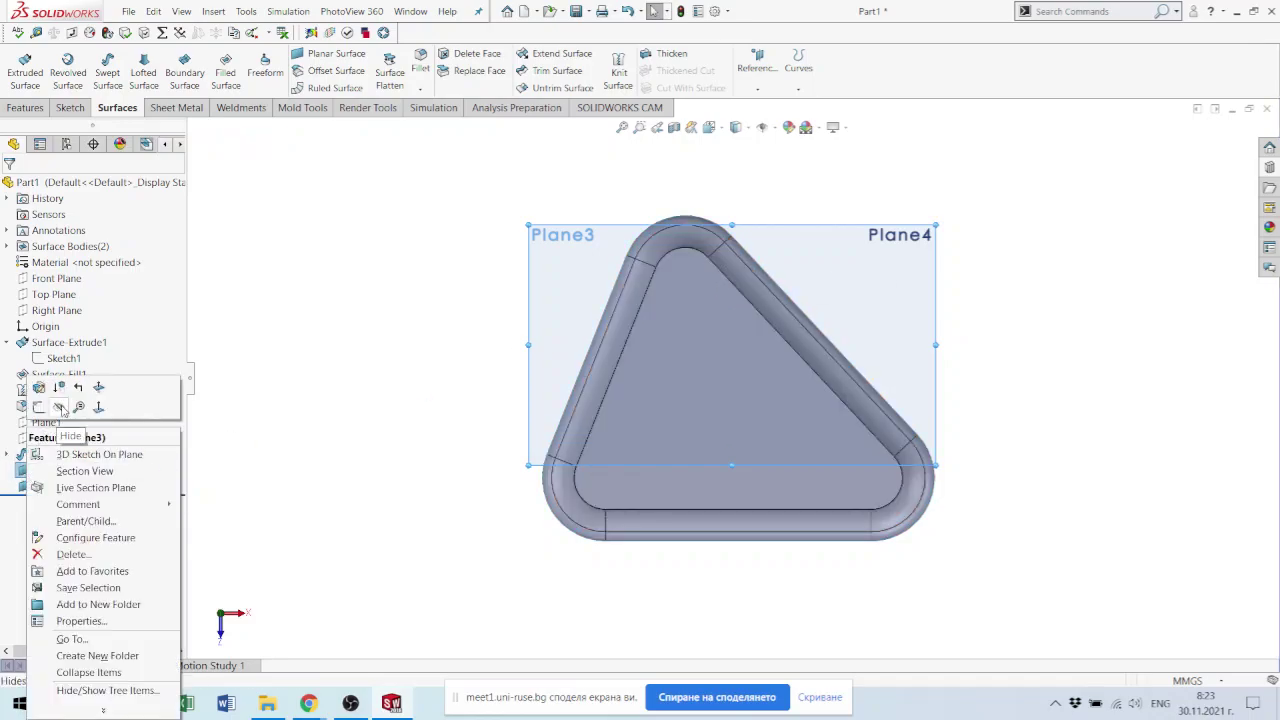
pyautogui.click(62, 408)
pyautogui.click(44, 470)
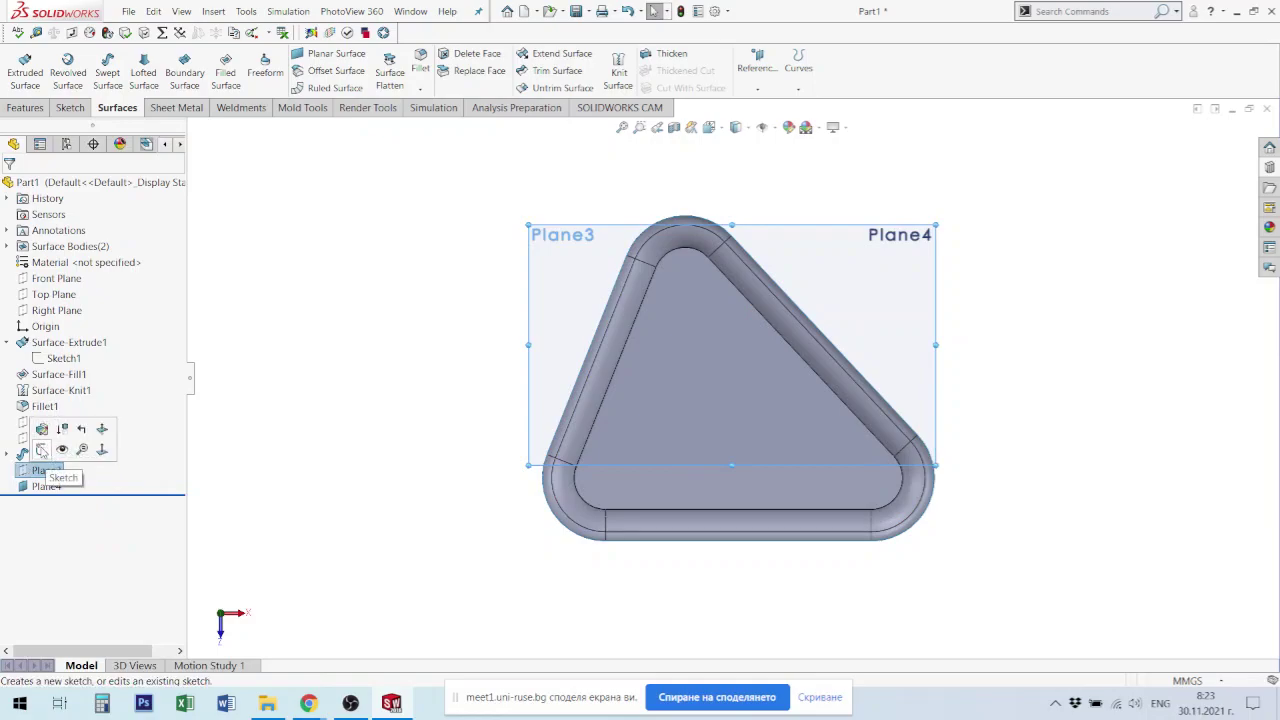
# Step: Start a sketch on Plane3 and select the neck rim's left, bottom, right and top edges
pyautogui.click(41, 450)
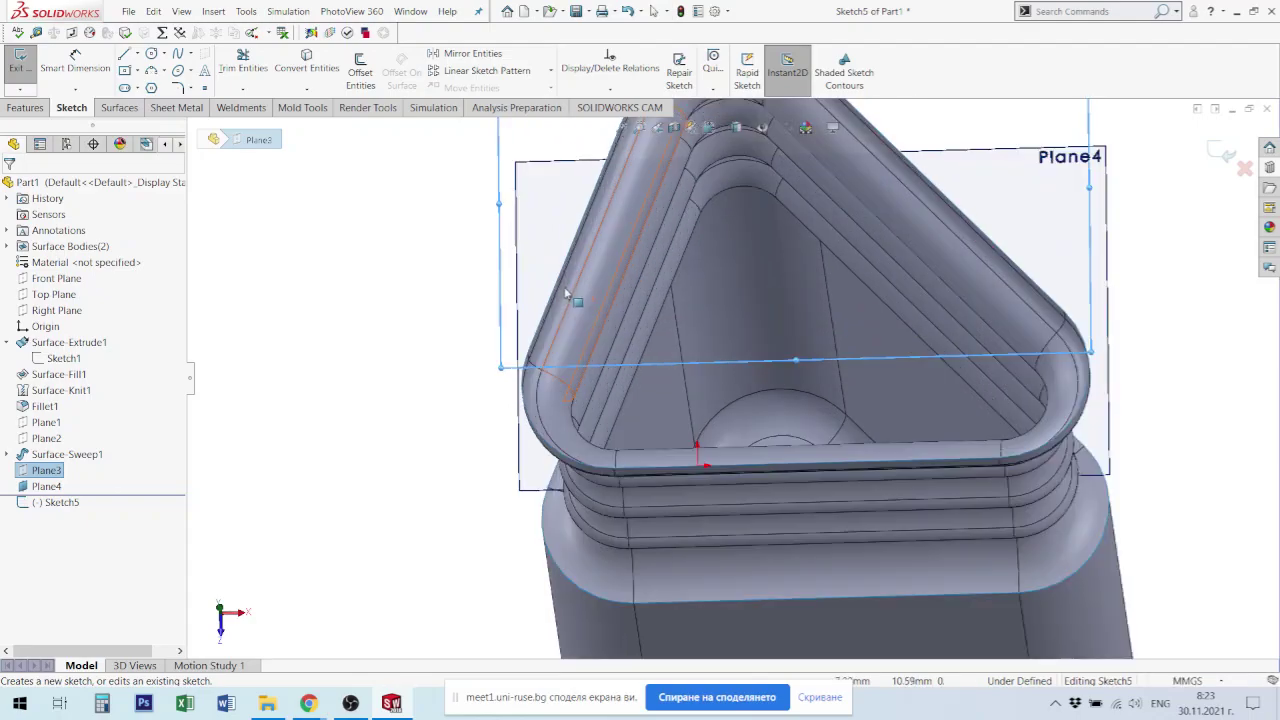
pyautogui.scroll(-3, 558, 320)
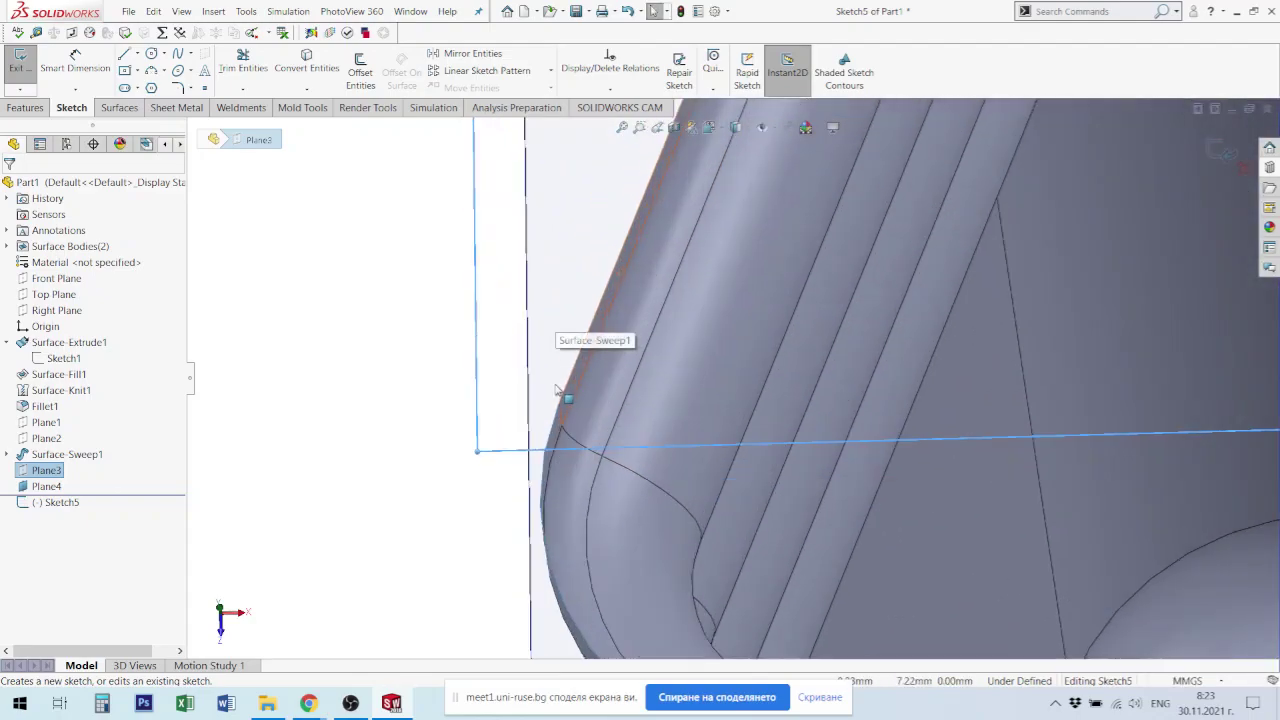
pyautogui.click(566, 393)
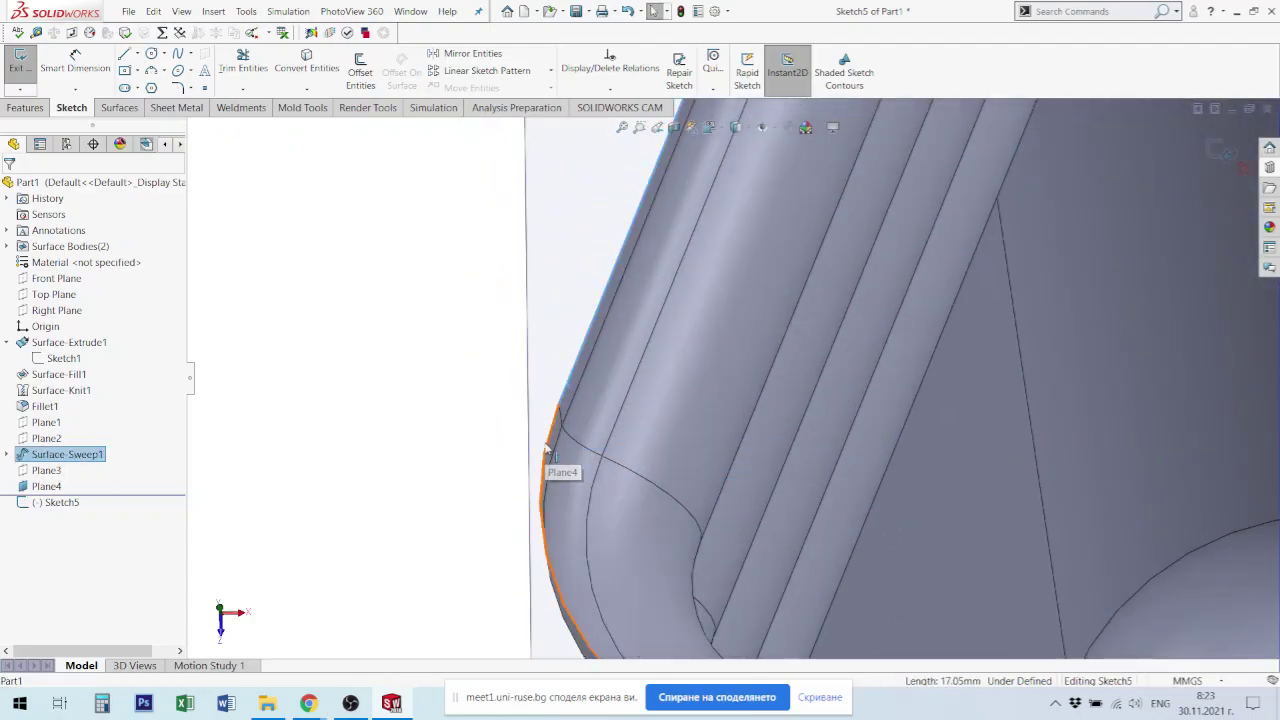
pyautogui.click(546, 455)
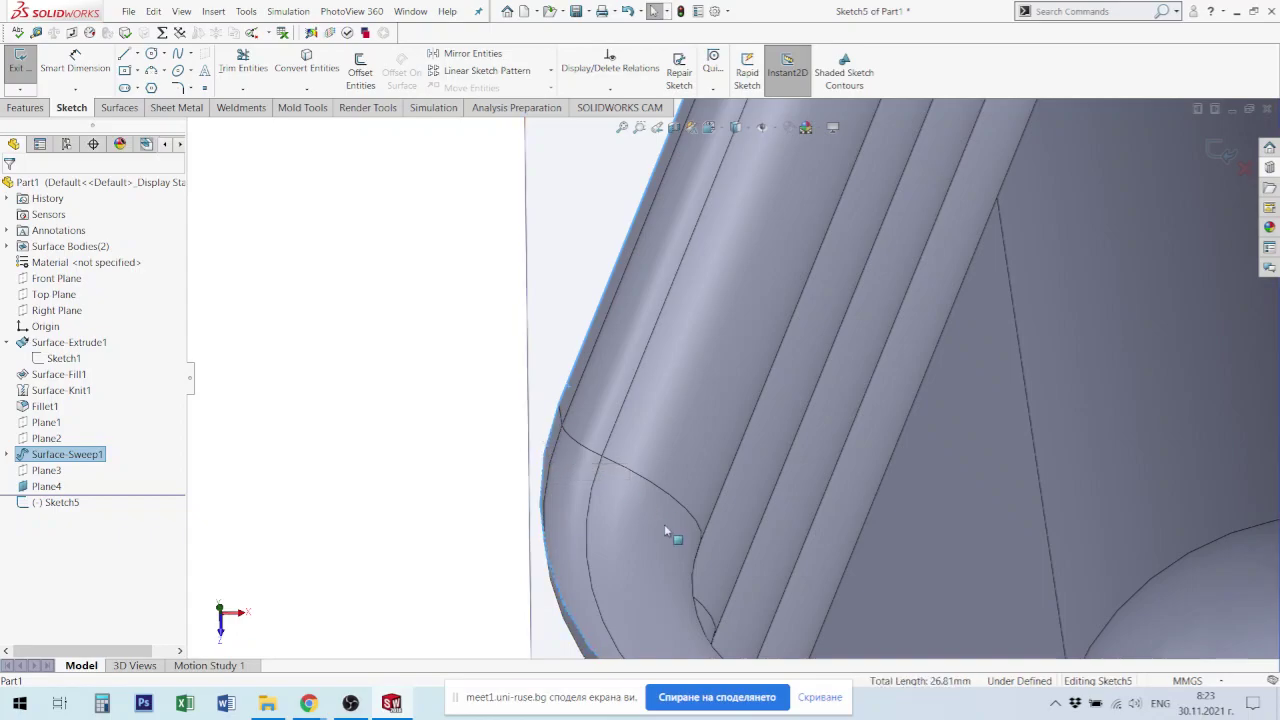
pyautogui.scroll(2, 664, 524)
pyautogui.moveTo(674, 507); pyautogui.dragTo(775, 598, button='middle')
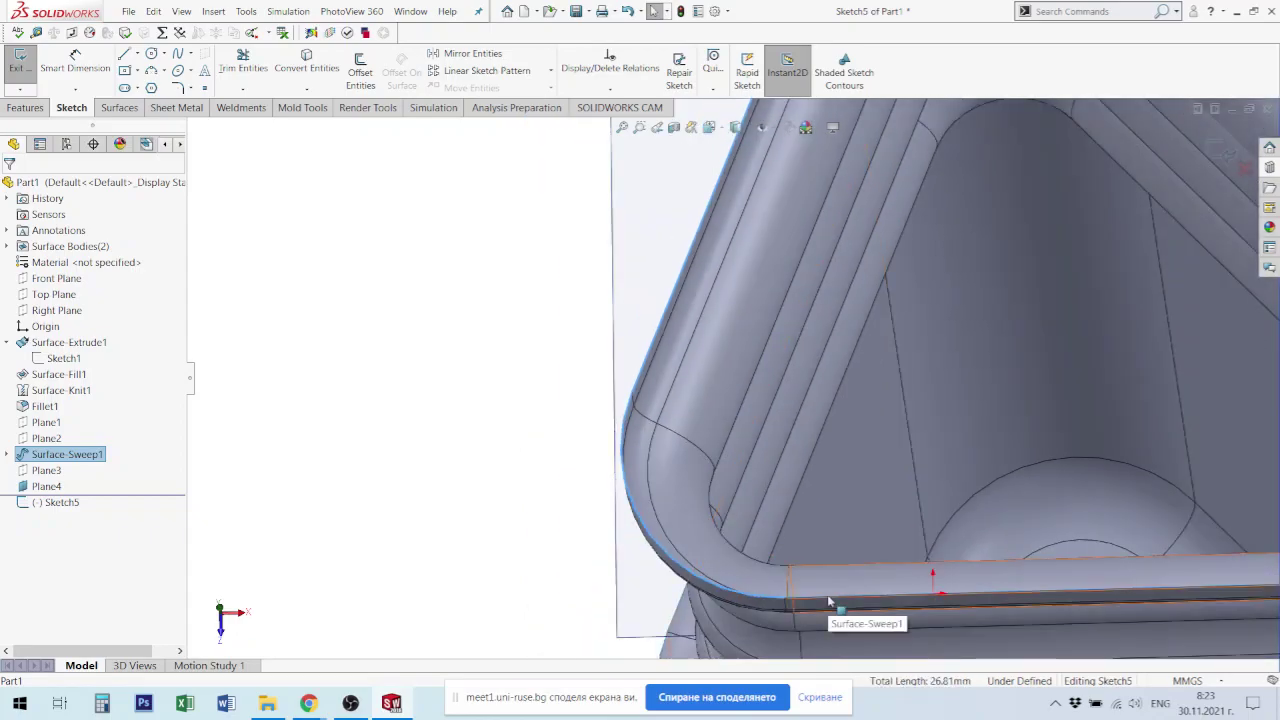
pyautogui.click(829, 603)
pyautogui.scroll(4, 962, 526)
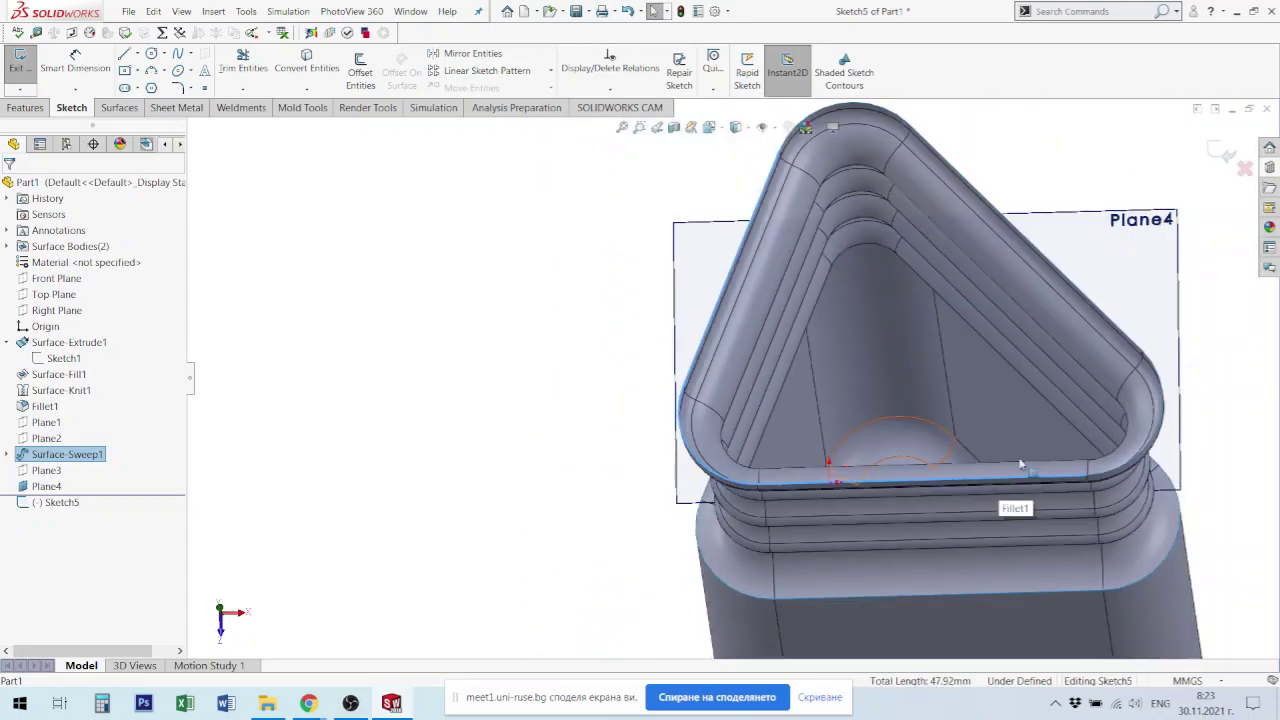
pyautogui.scroll(-3, 1015, 454)
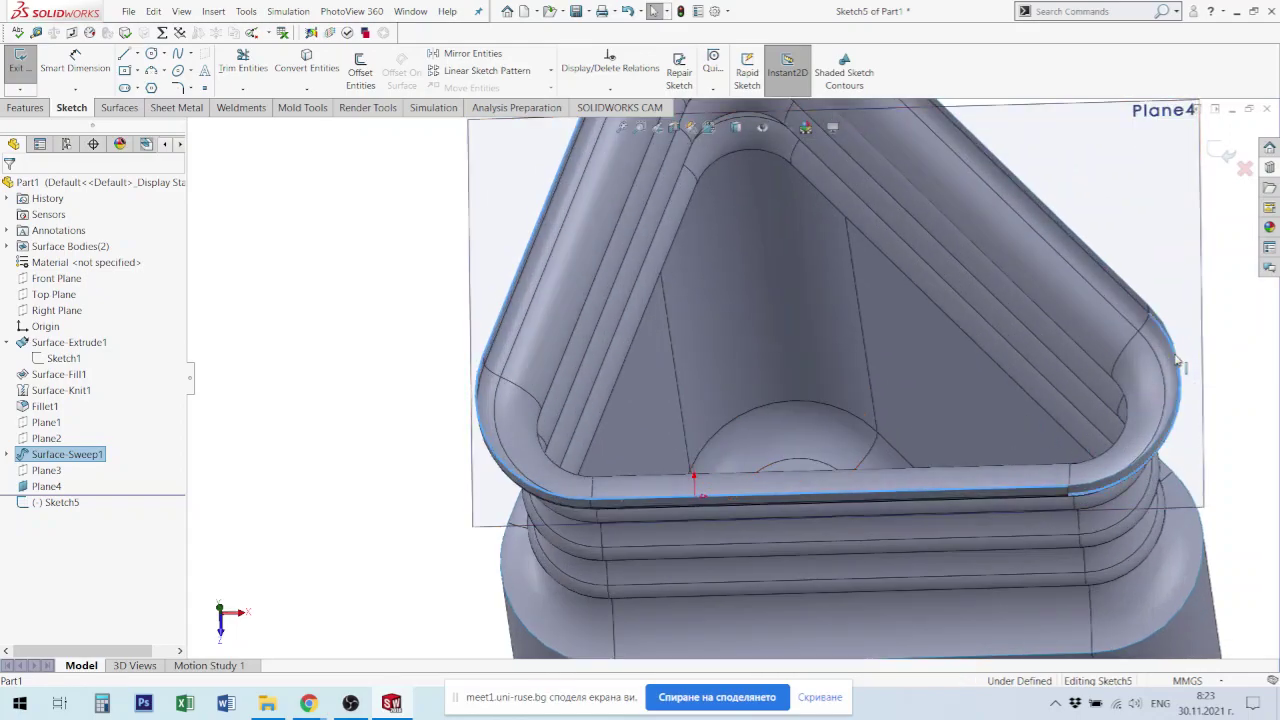
pyautogui.click(1131, 300)
pyautogui.scroll(3, 1000, 290)
pyautogui.scroll(-2, 918, 276)
pyautogui.scroll(-2, 890, 295)
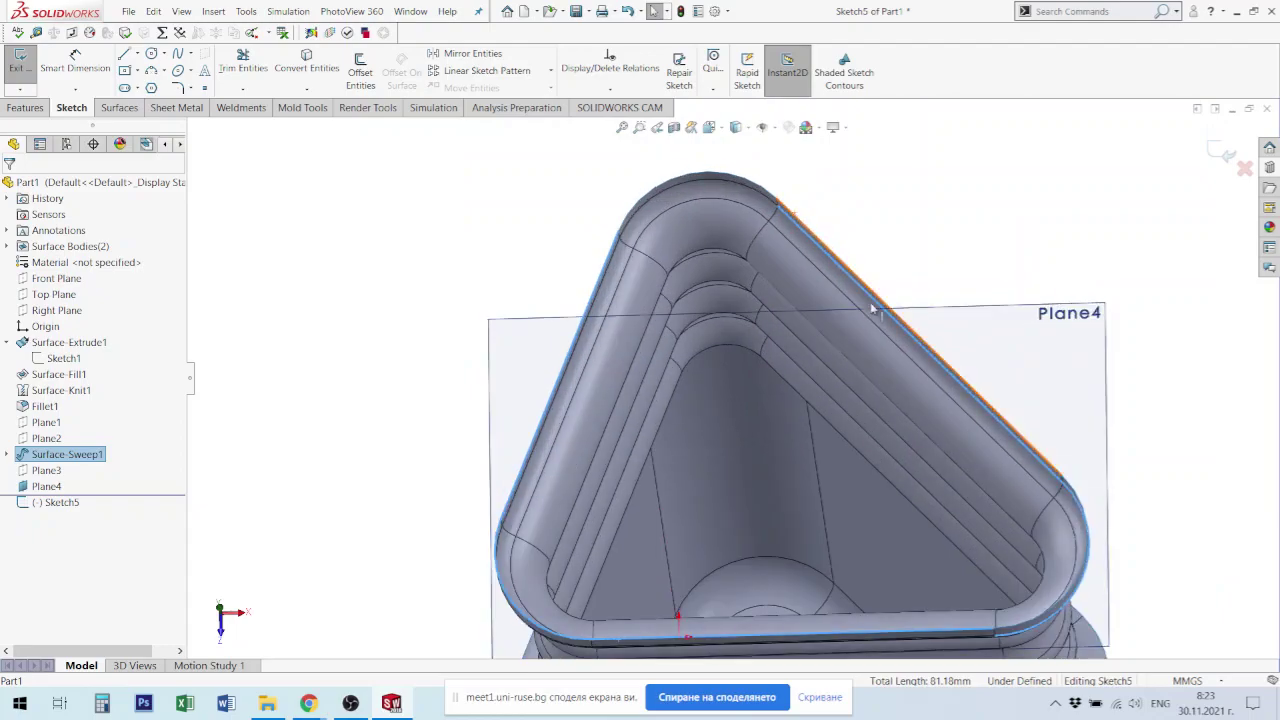
pyautogui.click(747, 195)
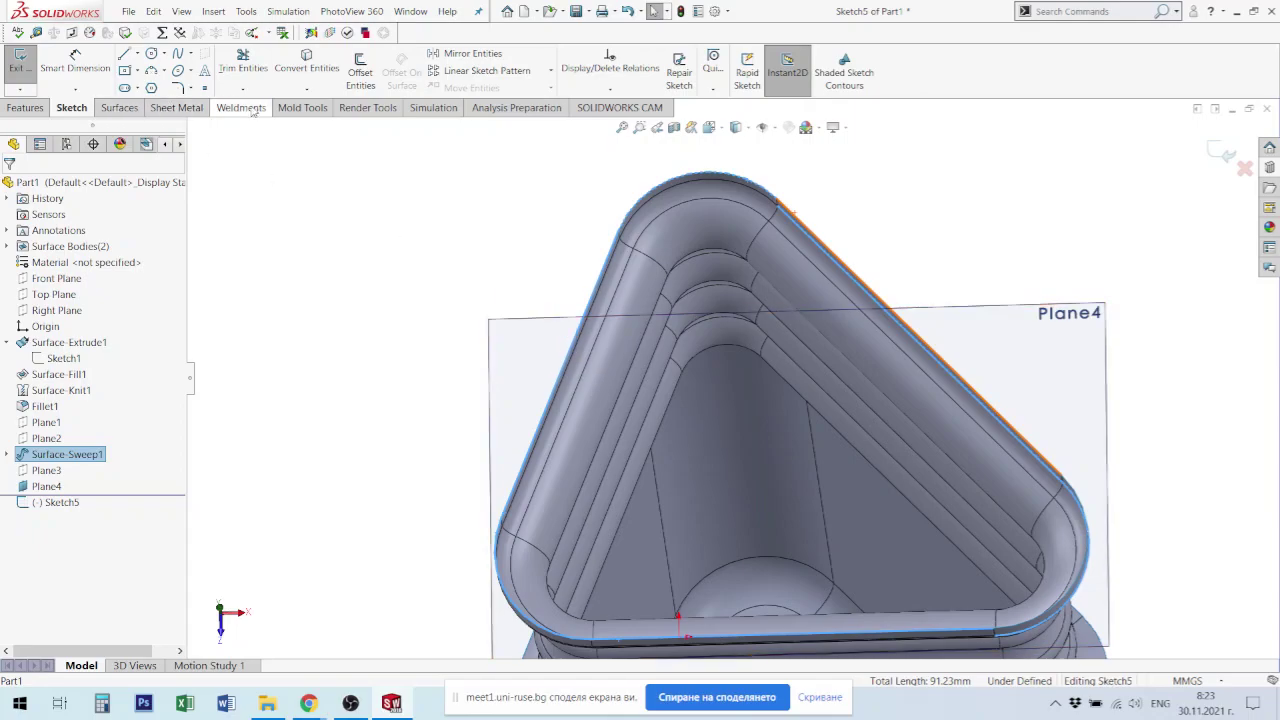
# Step: Convert the selected rim edges into sketch geometry and exit the sketch
pyautogui.click(306, 62)
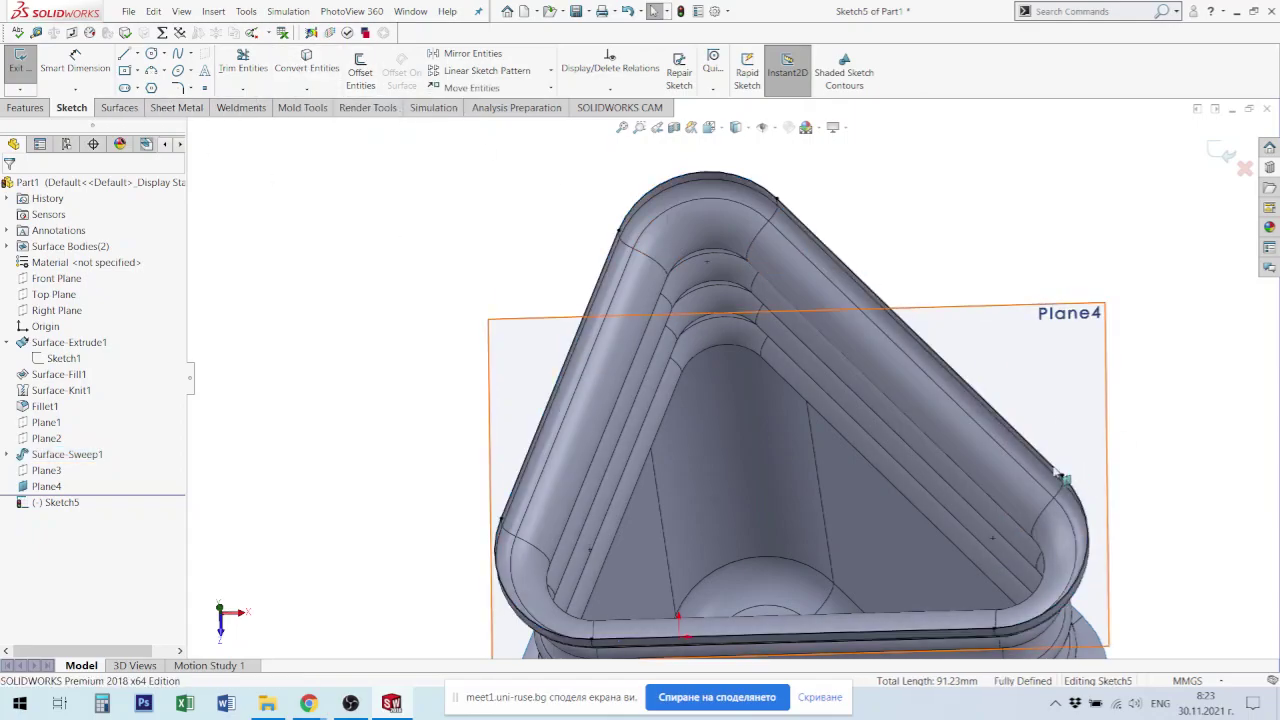
pyautogui.moveTo(1063, 478)
pyautogui.mouseDown(button='middle')
pyautogui.moveTo(1029, 414)
pyautogui.moveTo(1020, 349)
pyautogui.moveTo(1060, 439)
pyautogui.moveTo(1041, 435)
pyautogui.mouseUp(button='middle')
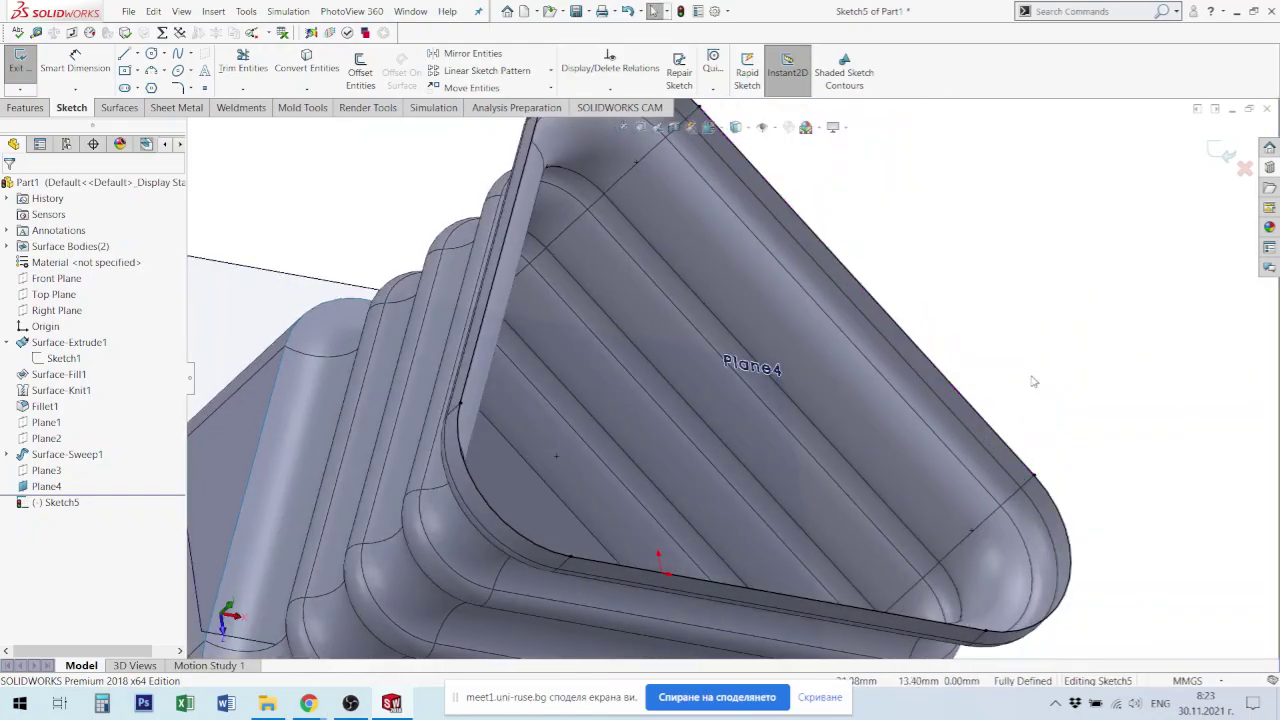
pyautogui.moveTo(1034, 381); pyautogui.dragTo(1034, 243, button='middle')
pyautogui.hotkey('ctrl', 'b')
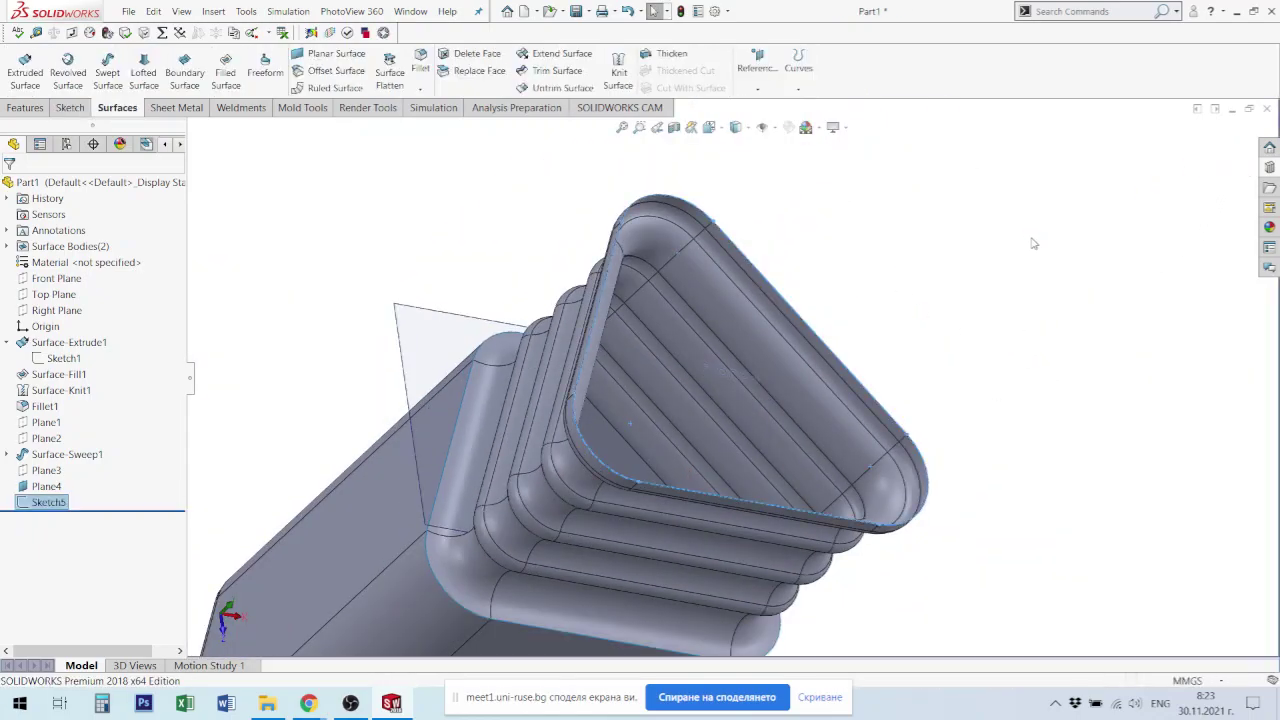
pyautogui.moveTo(530, 403); pyautogui.dragTo(881, 505, button='middle')
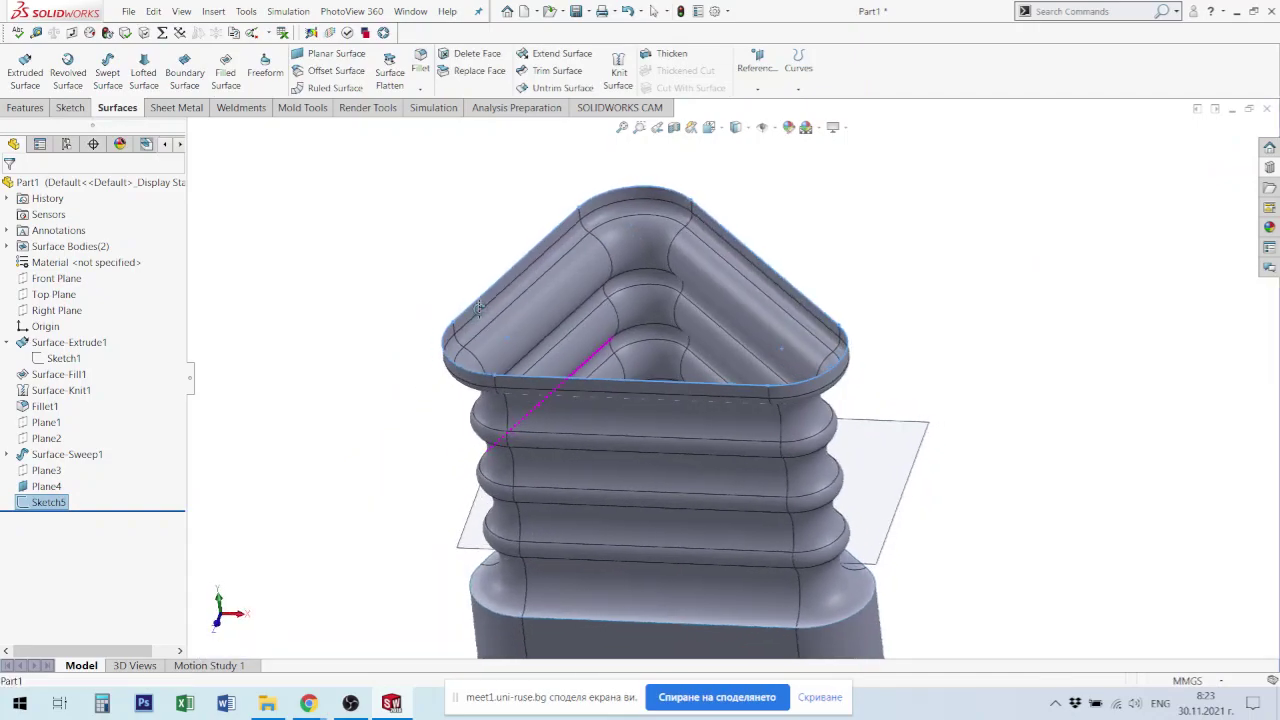
# Step: Edit Plane4 to reverse its 20 mm offset so it sits above the neck rim
pyautogui.click(890, 498)
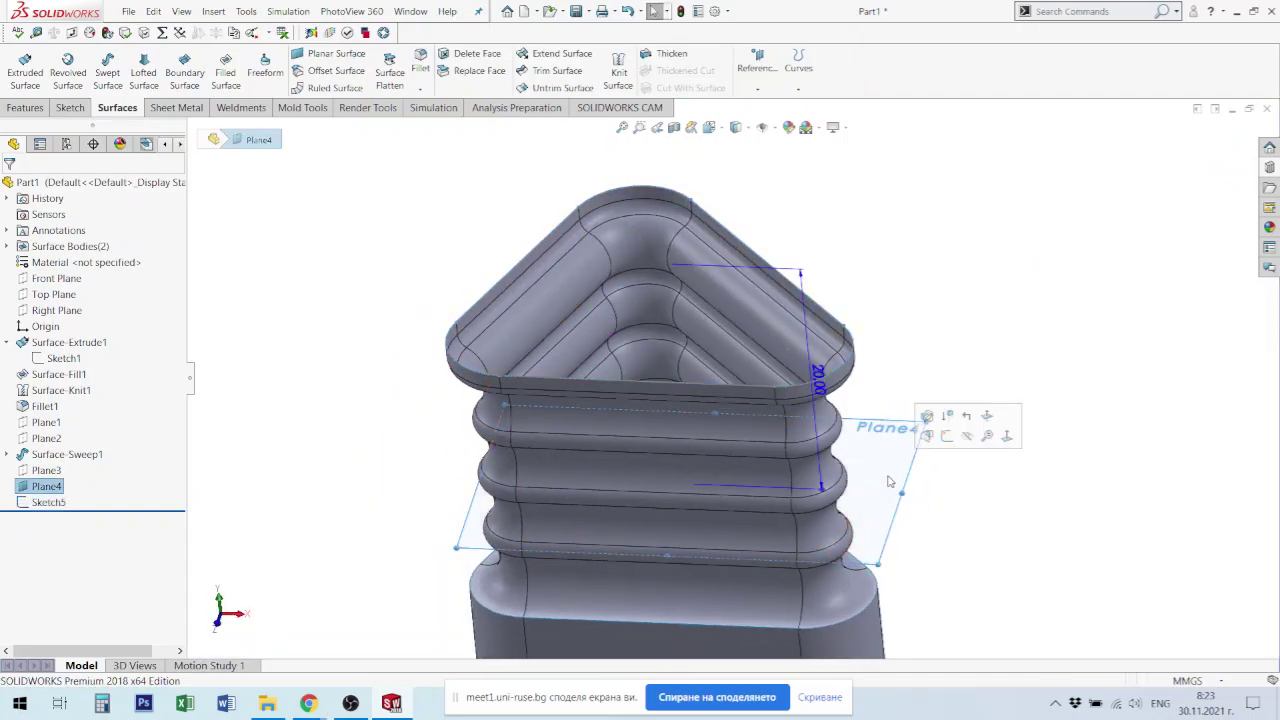
pyautogui.rightClick(26, 487)
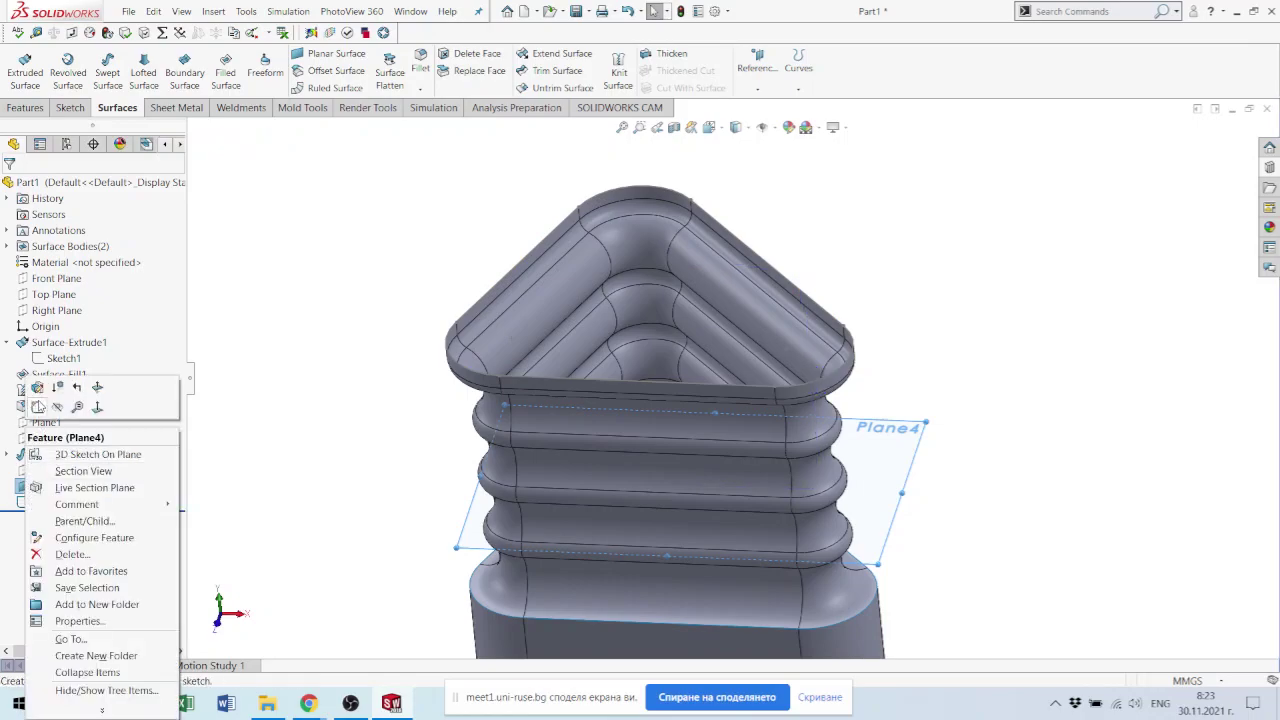
pyautogui.click(42, 393)
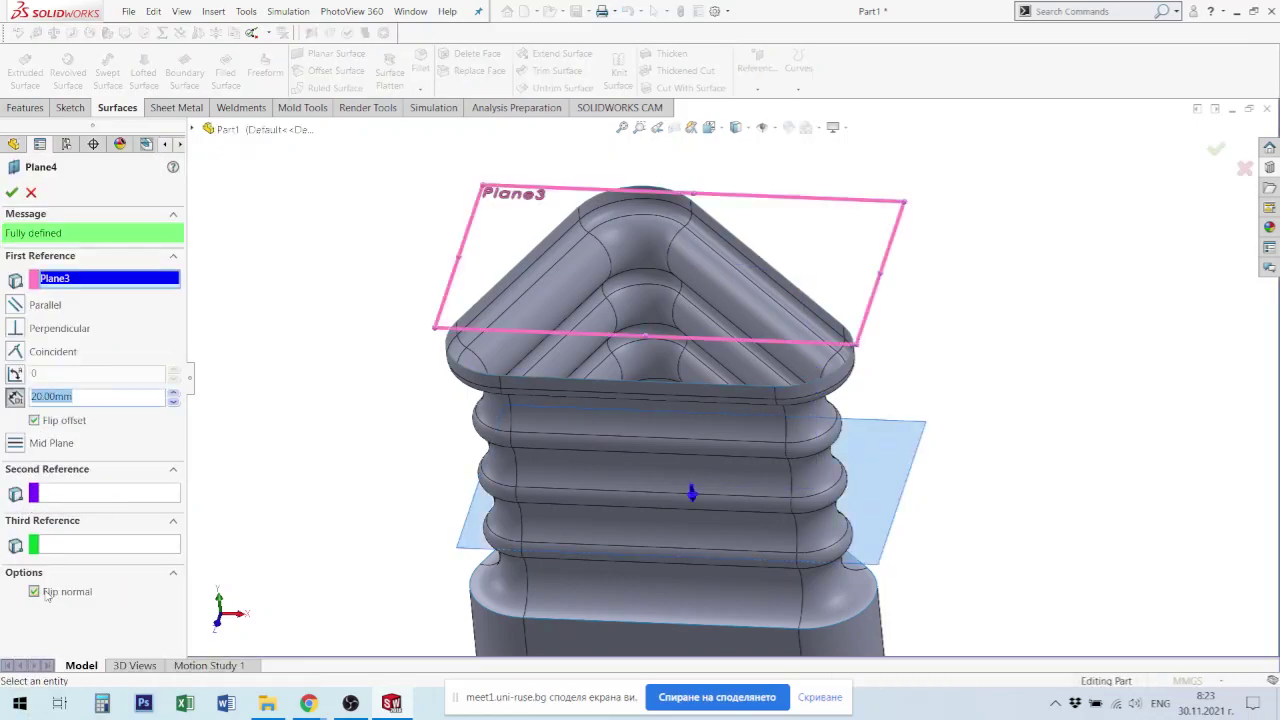
pyautogui.click(36, 421)
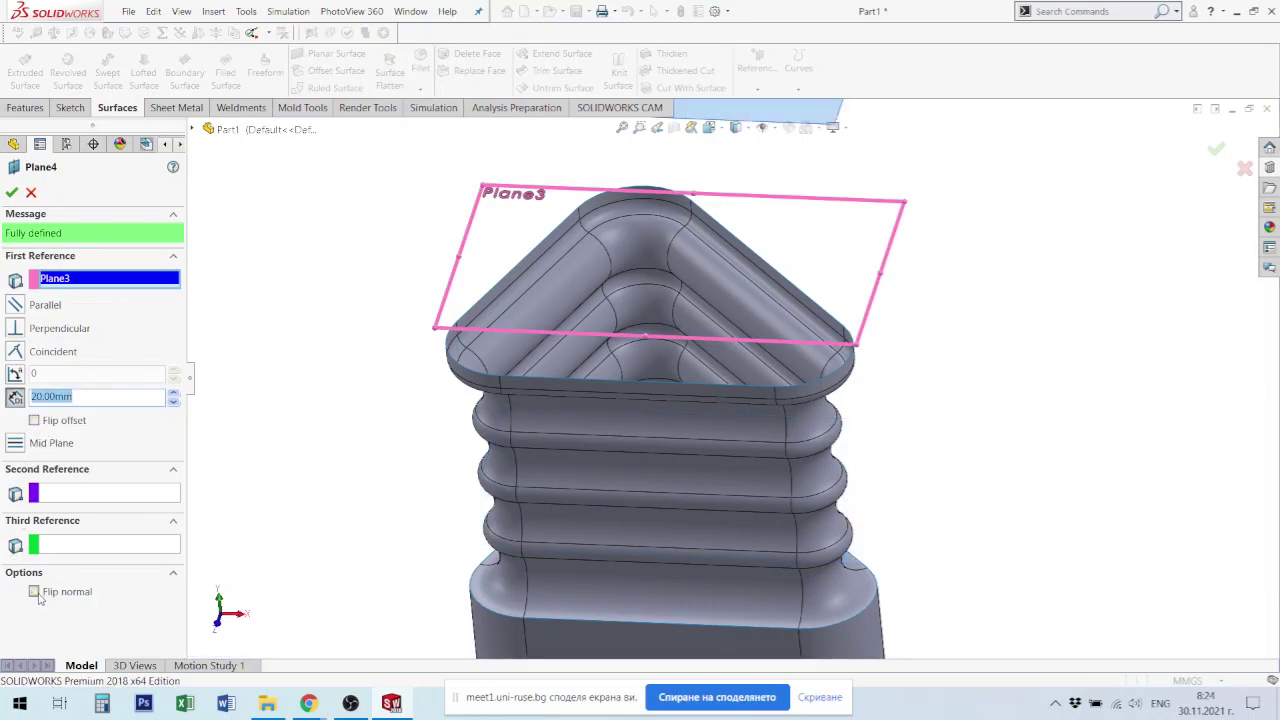
pyautogui.click(13, 193)
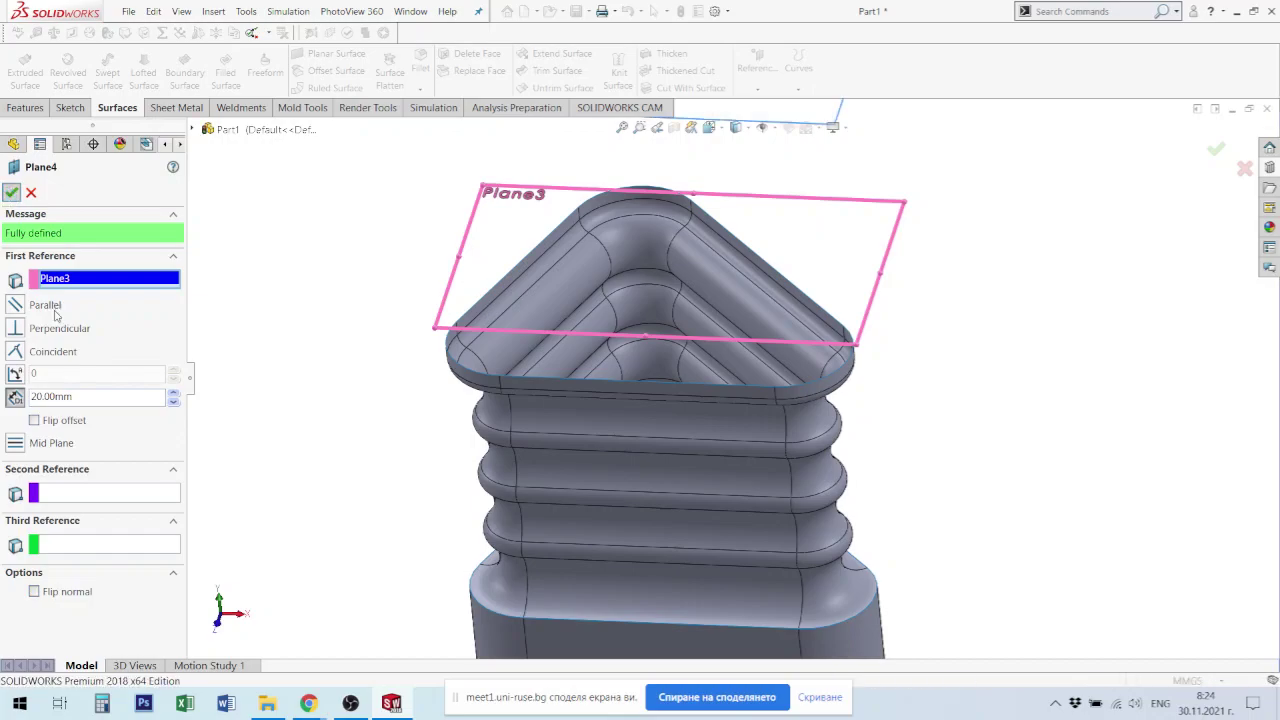
# Step: Select Plane4 and view it Normal To, head-on
pyautogui.moveTo(790, 374); pyautogui.dragTo(824, 364, button='middle')
pyautogui.scroll(3, 720, 372)
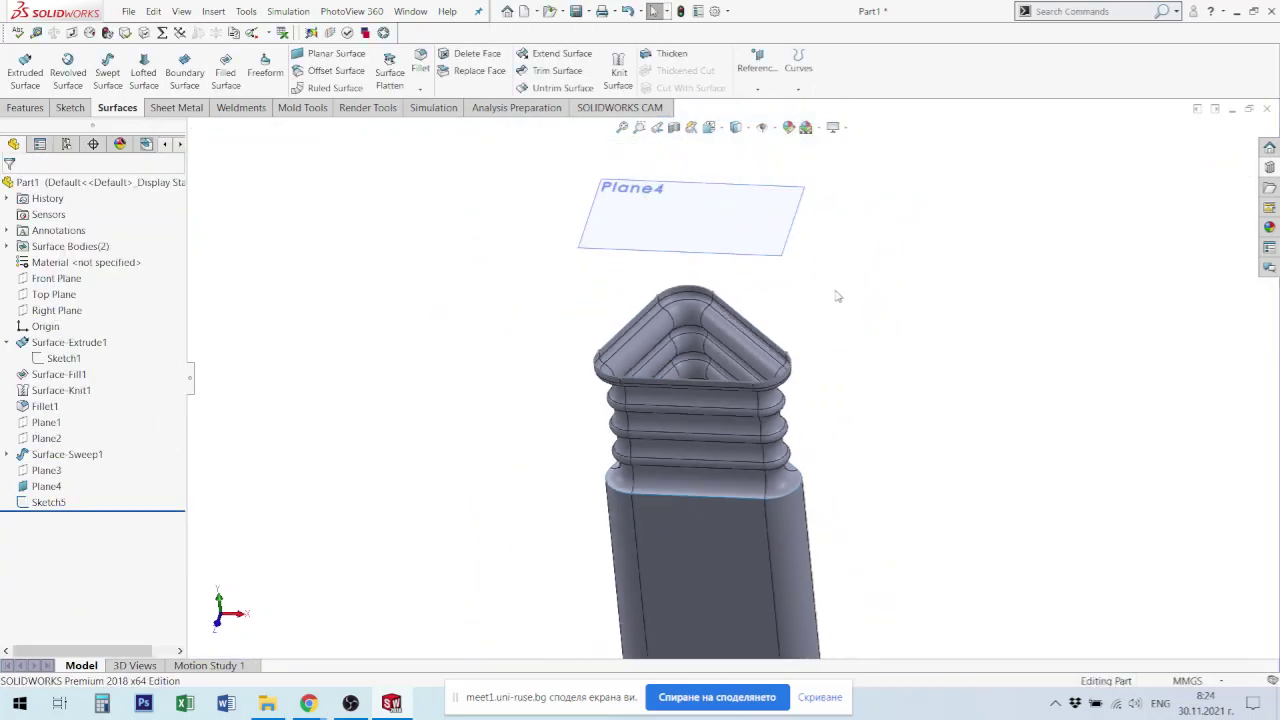
pyautogui.click(757, 214)
pyautogui.hotkey('ctrl', '8')
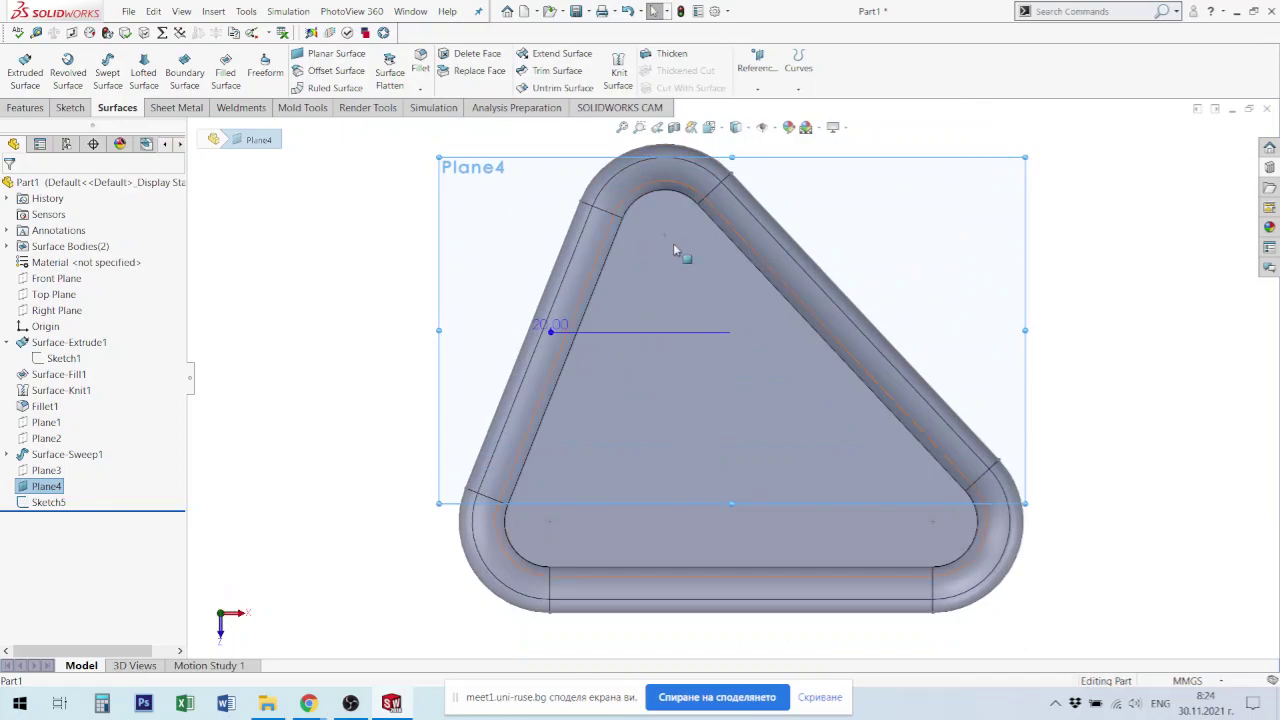
pyautogui.scroll(2, 700, 250)
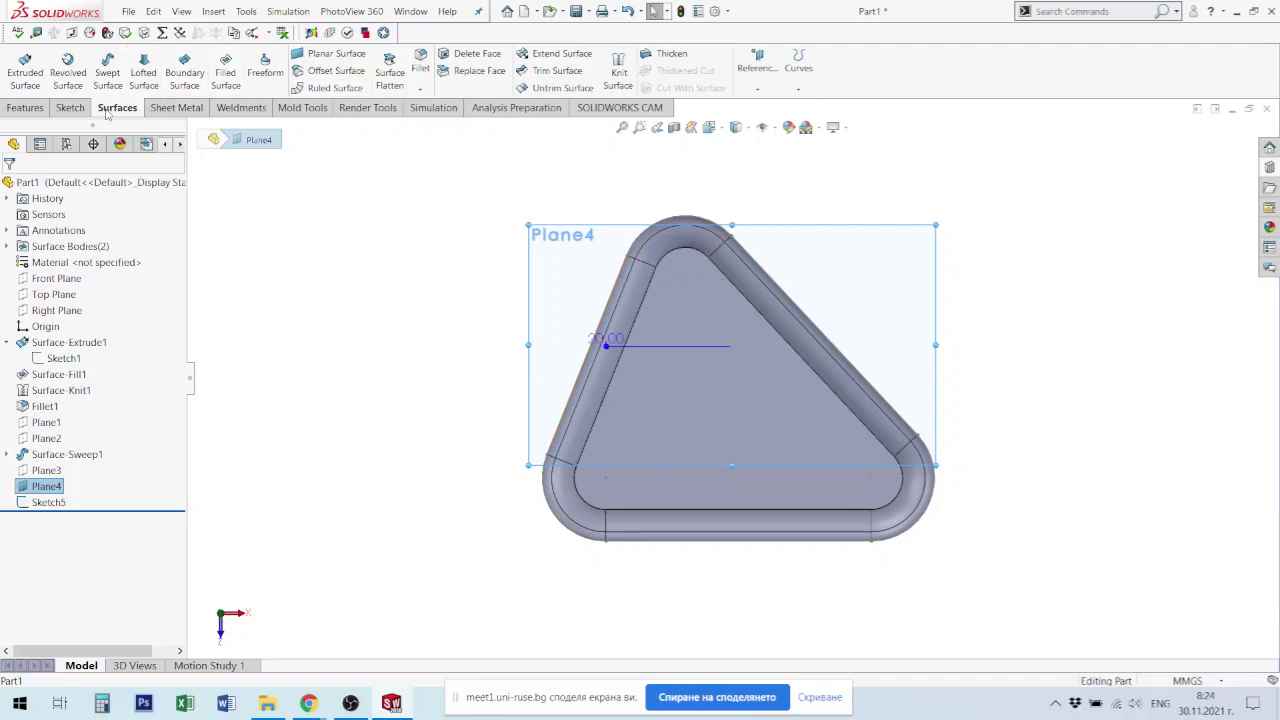
# Step: Draw a circle on Plane4 and make it concentric with the rim's rounded corner arc
pyautogui.press('c')
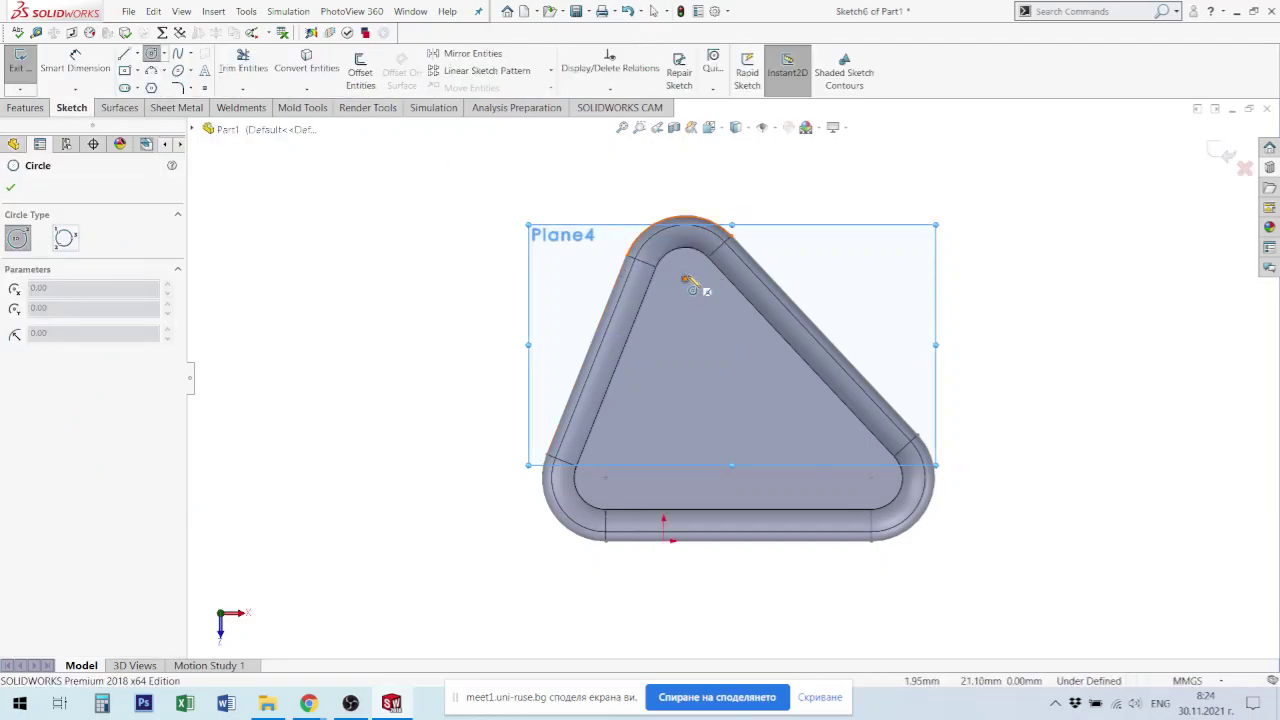
pyautogui.click(686, 279)
pyautogui.click(760, 238)
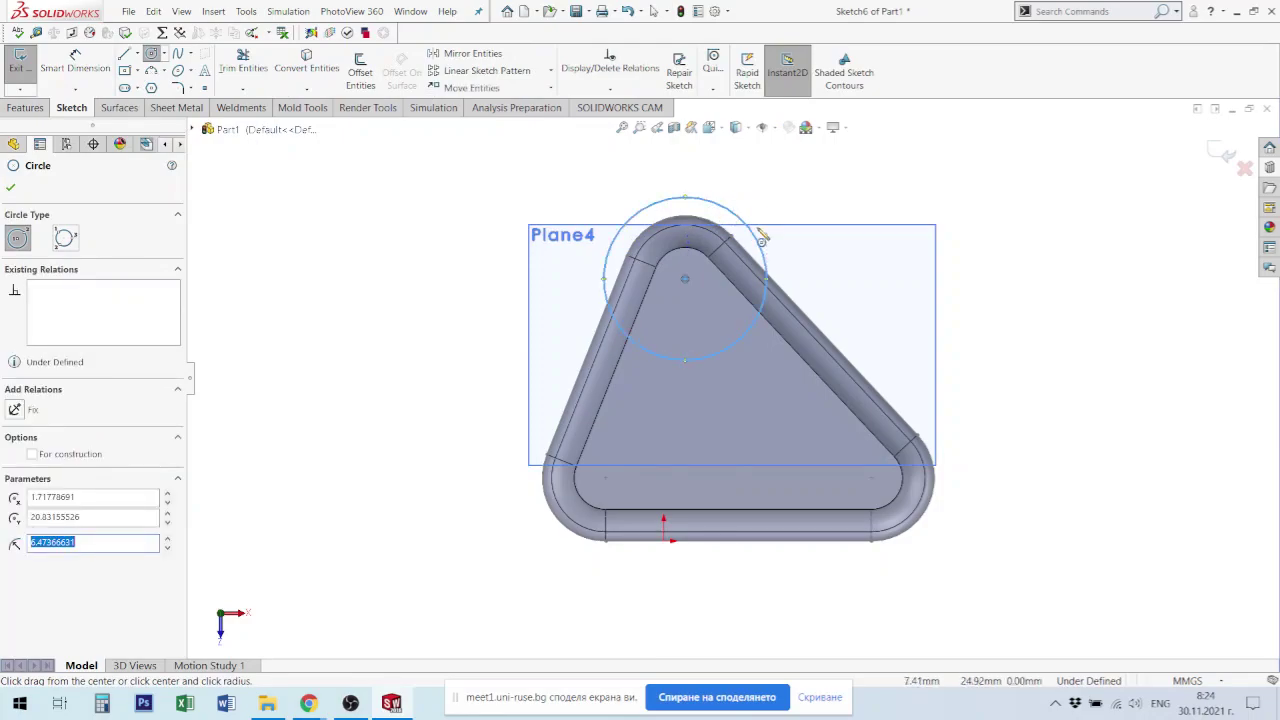
pyautogui.press('Escape')
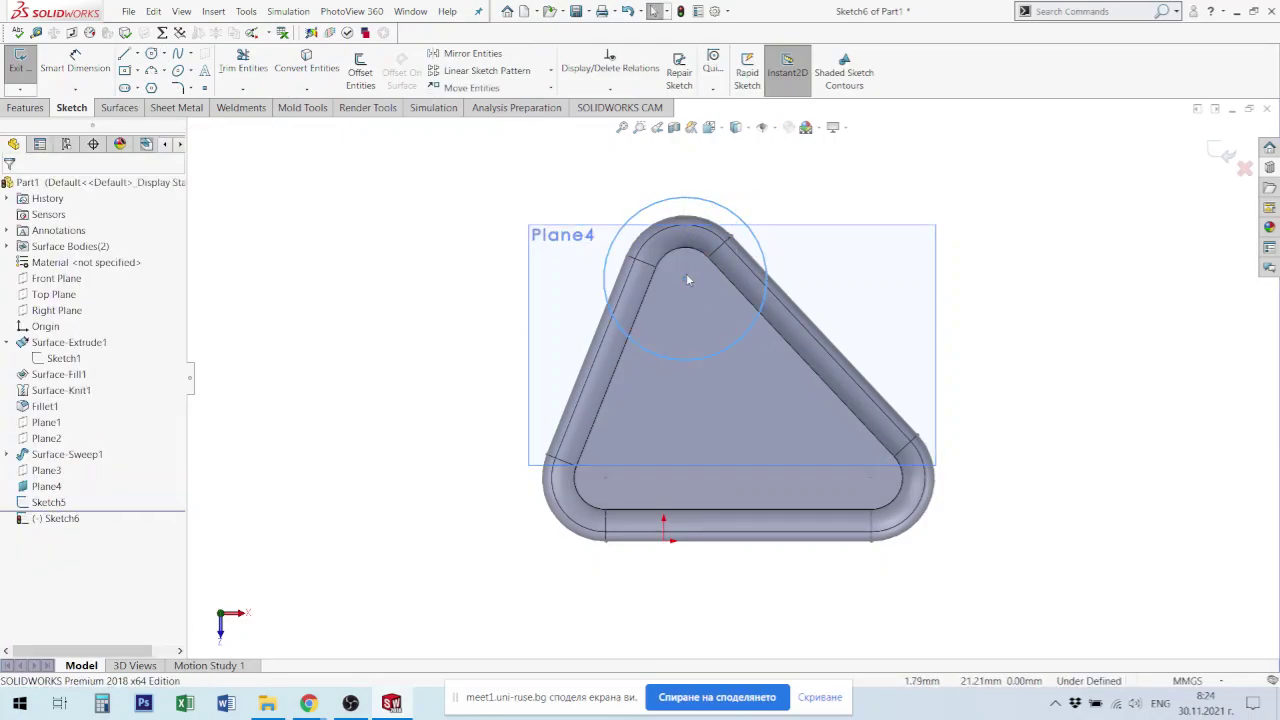
pyautogui.click(680, 222)
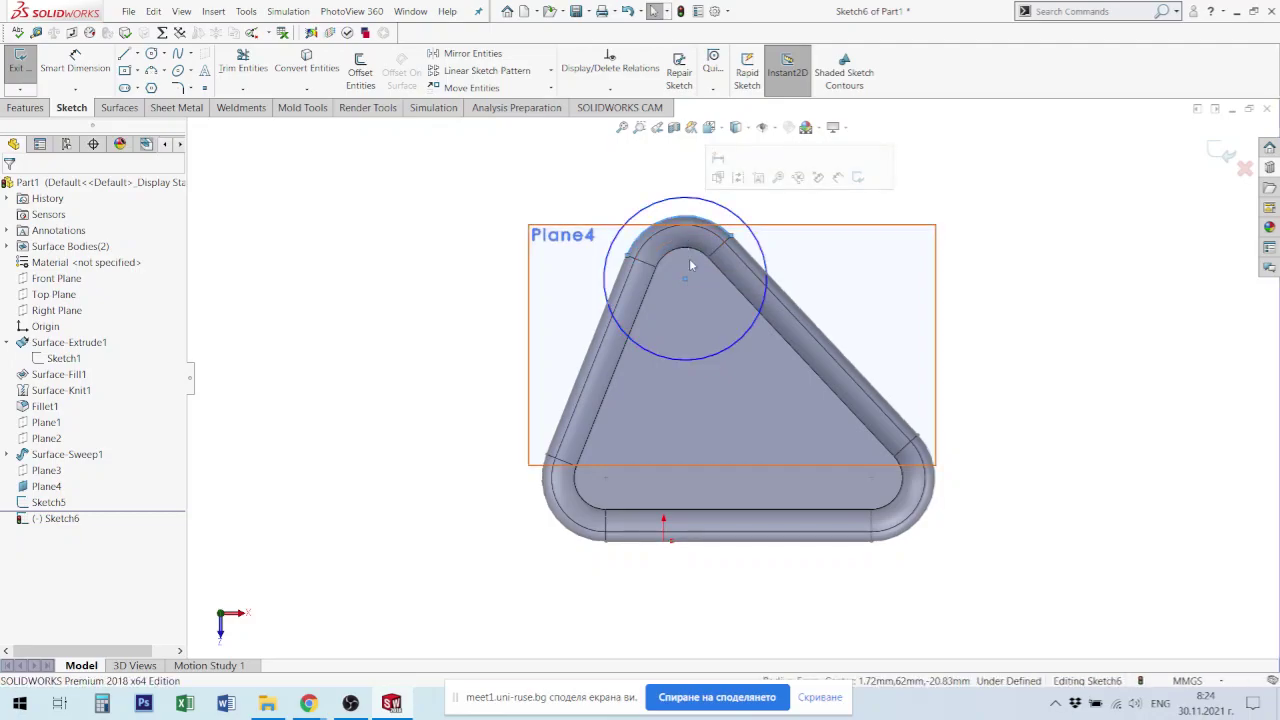
pyautogui.keyDown('ctrl'); pyautogui.click(725, 356); pyautogui.keyUp('ctrl')
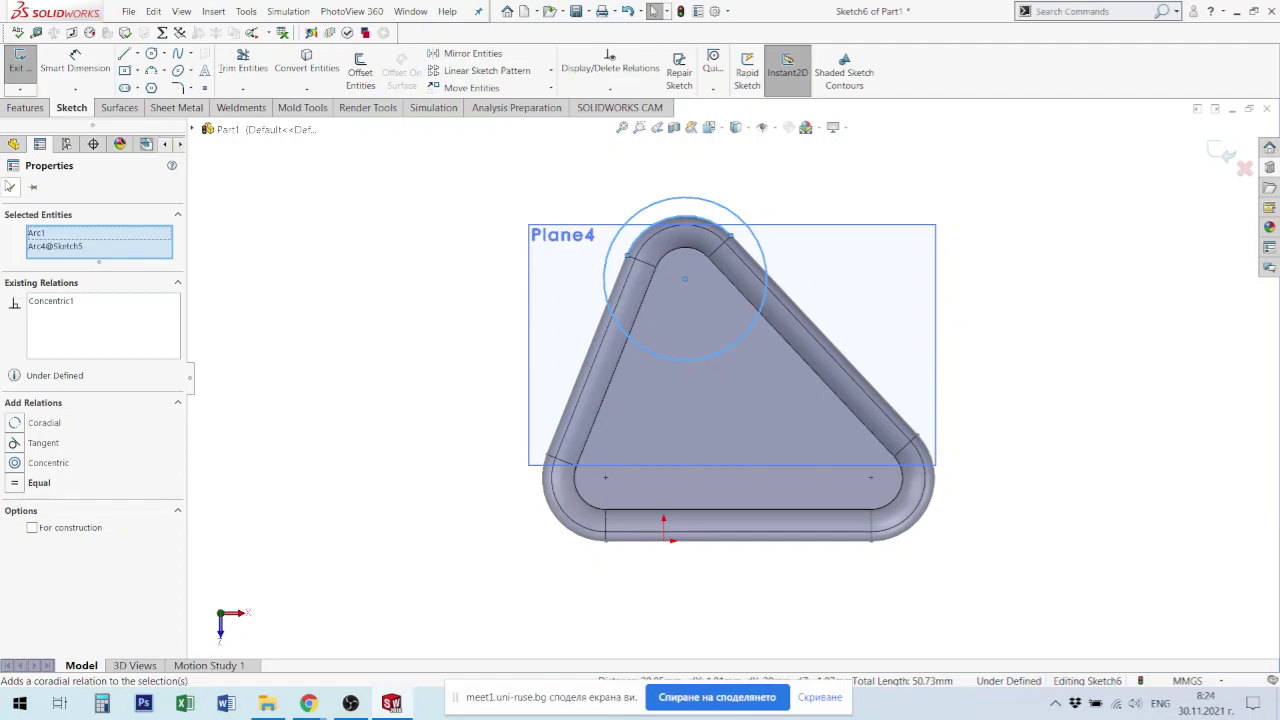
pyautogui.click(10, 187)
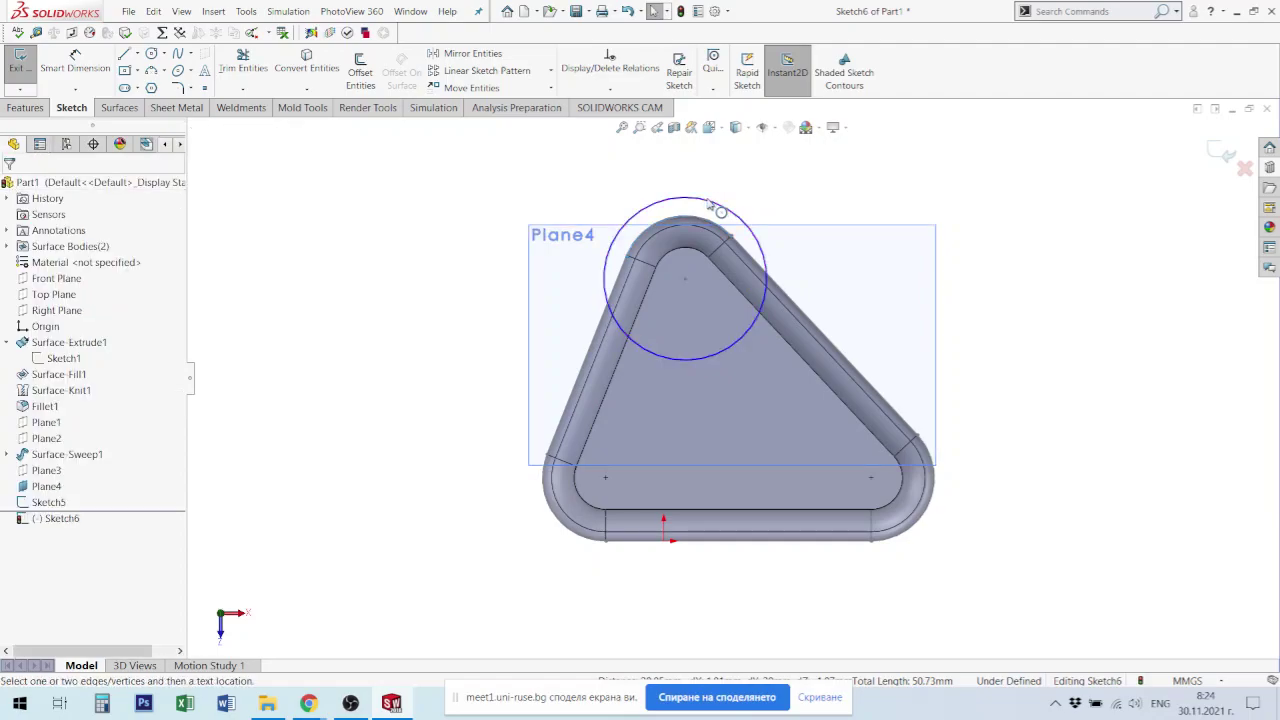
# Step: Dimension the circle's diameter to 15 mm and exit the sketch
pyautogui.click(748, 222)
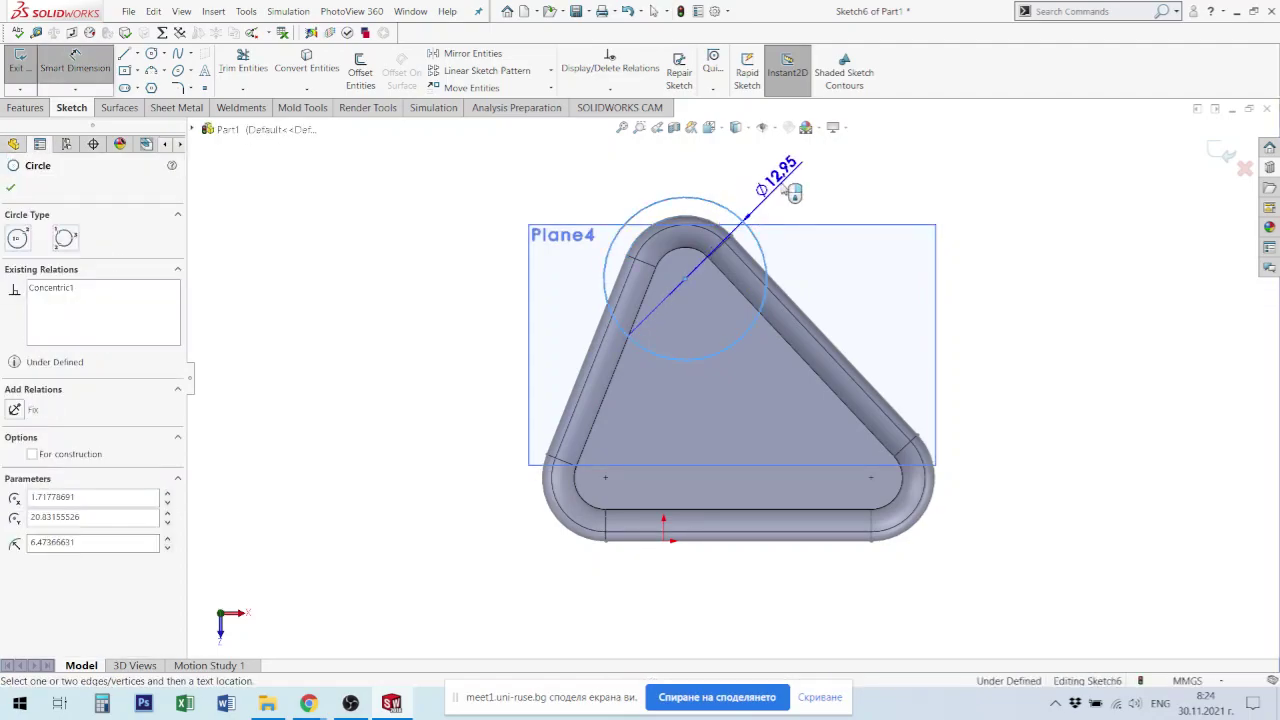
pyautogui.click(806, 190)
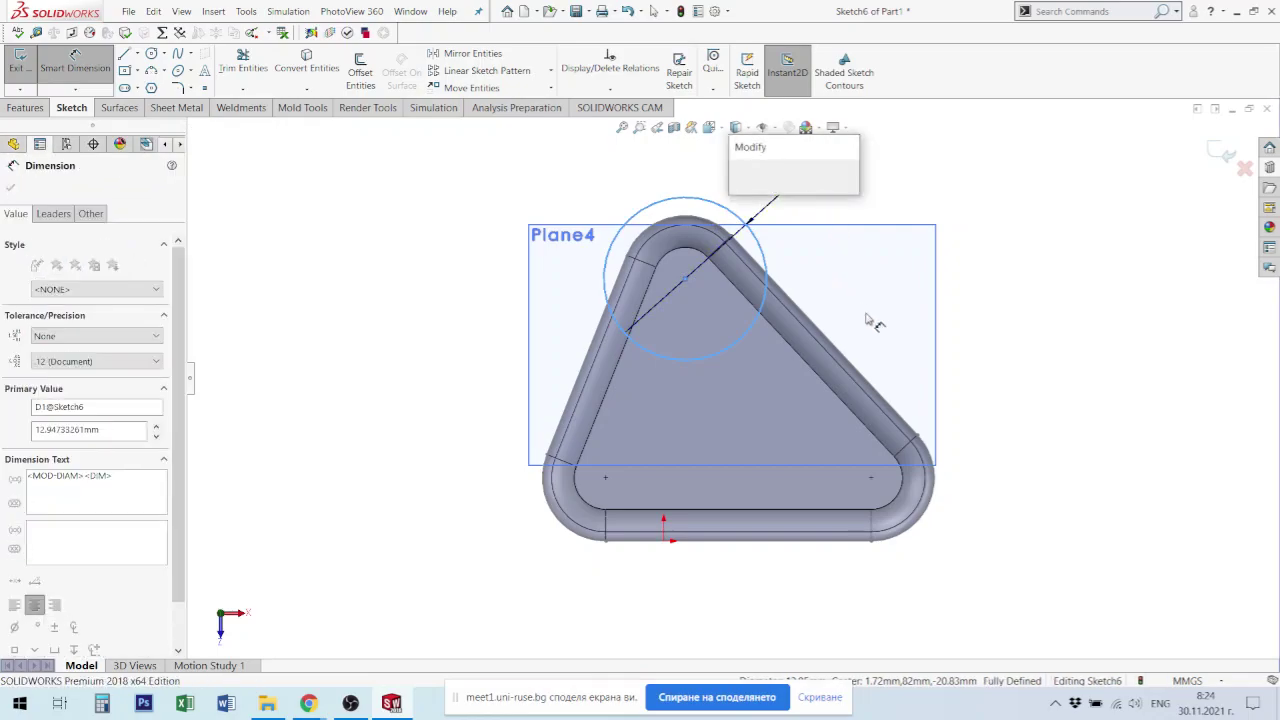
pyautogui.write('15')
pyautogui.press('Return')
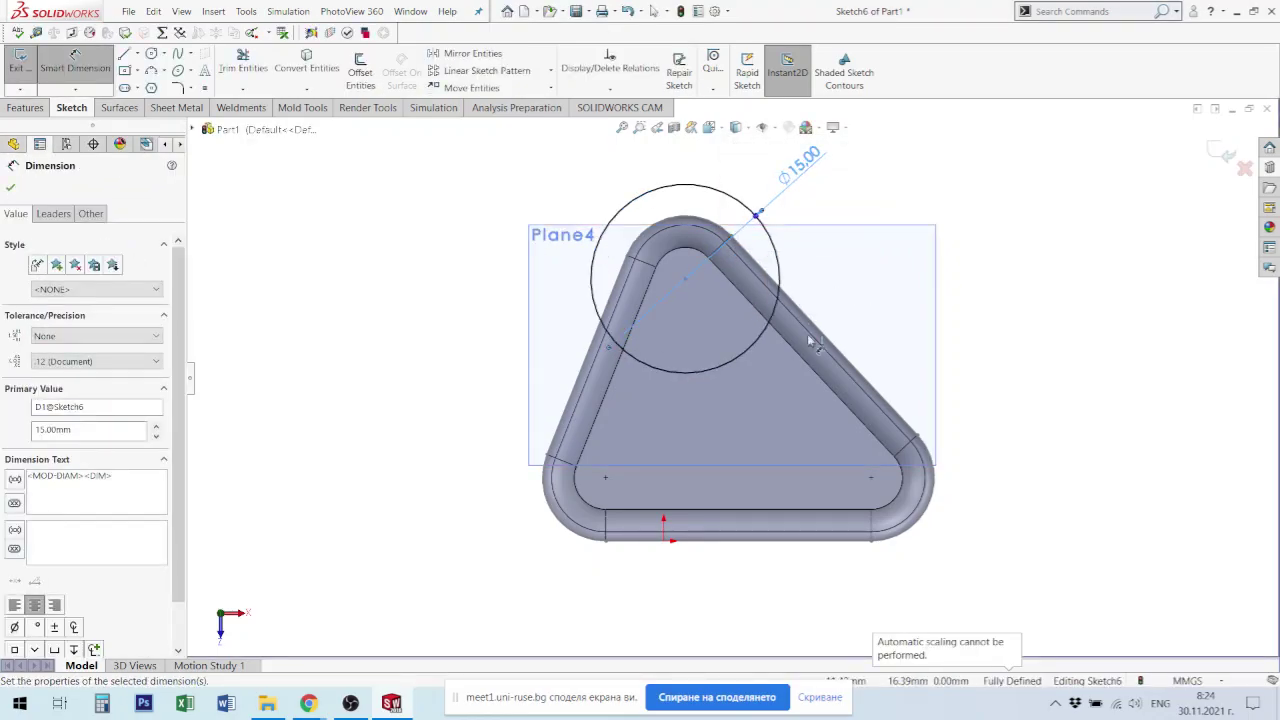
pyautogui.press('z')
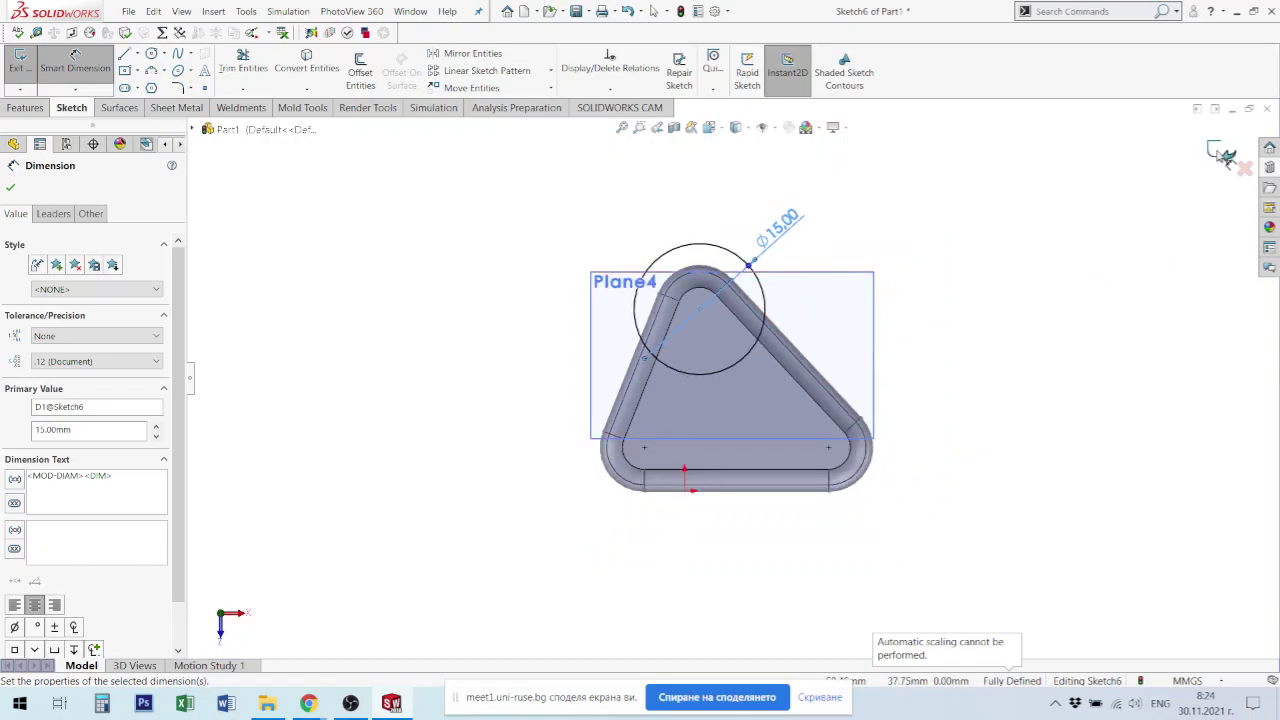
pyautogui.click(1222, 155)
pyautogui.moveTo(928, 386)
pyautogui.mouseDown(button='middle')
pyautogui.moveTo(913, 350)
pyautogui.moveTo(790, 212)
pyautogui.mouseUp(button='middle')
# Step: Hide Plane4
pyautogui.click(790, 212)
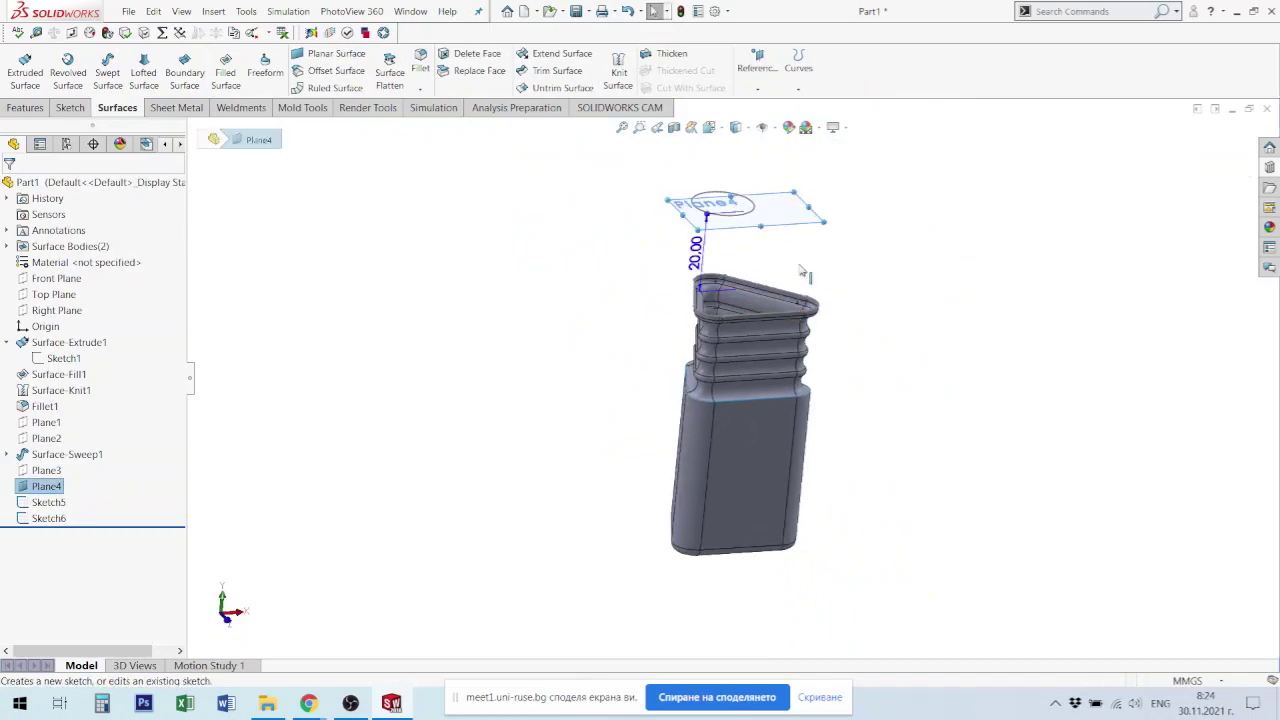
pyautogui.moveTo(800, 257)
pyautogui.mouseDown(button='middle')
pyautogui.moveTo(842, 197)
pyautogui.moveTo(838, 218)
pyautogui.mouseUp(button='middle')
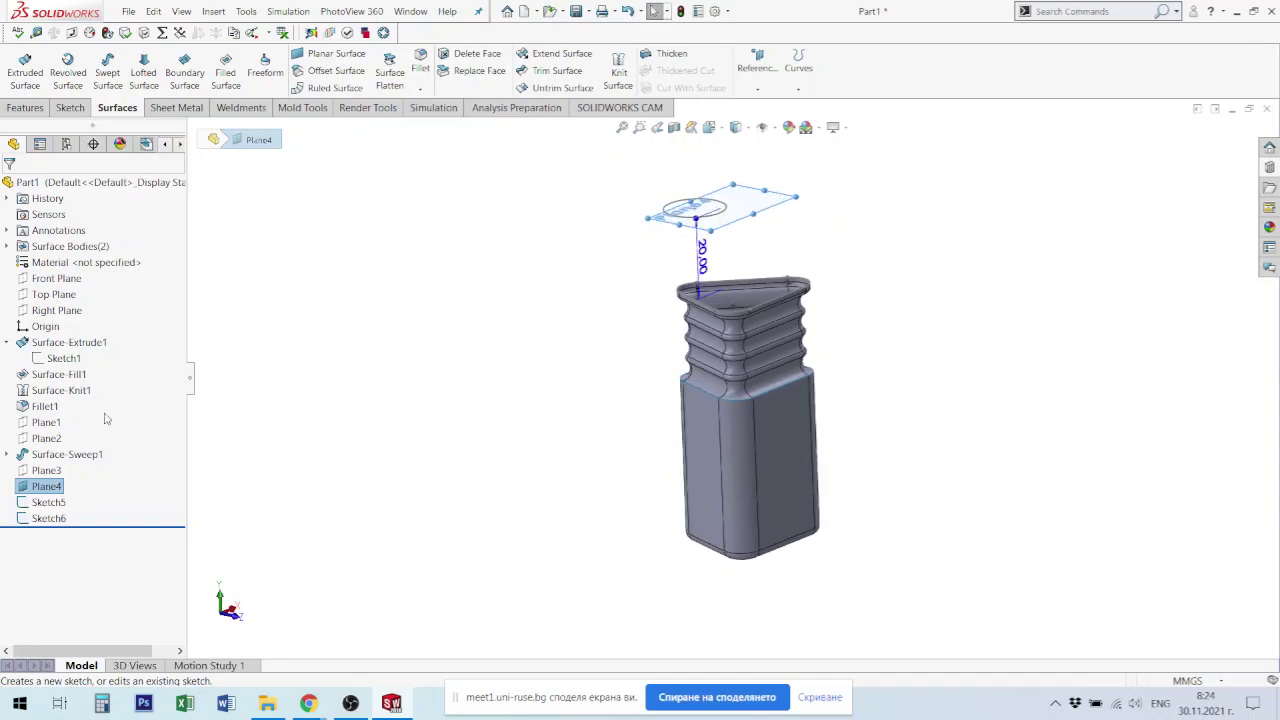
pyautogui.rightClick(45, 486)
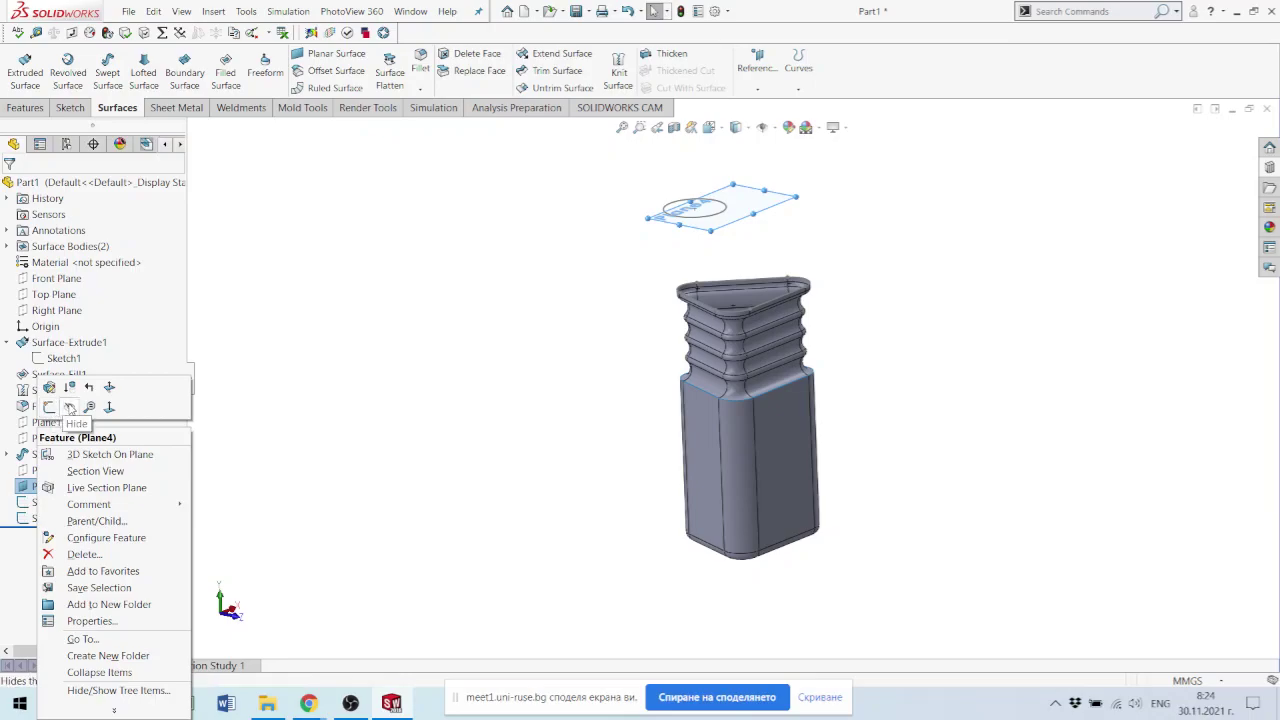
pyautogui.click(52, 408)
pyautogui.scroll(-3, 829, 324)
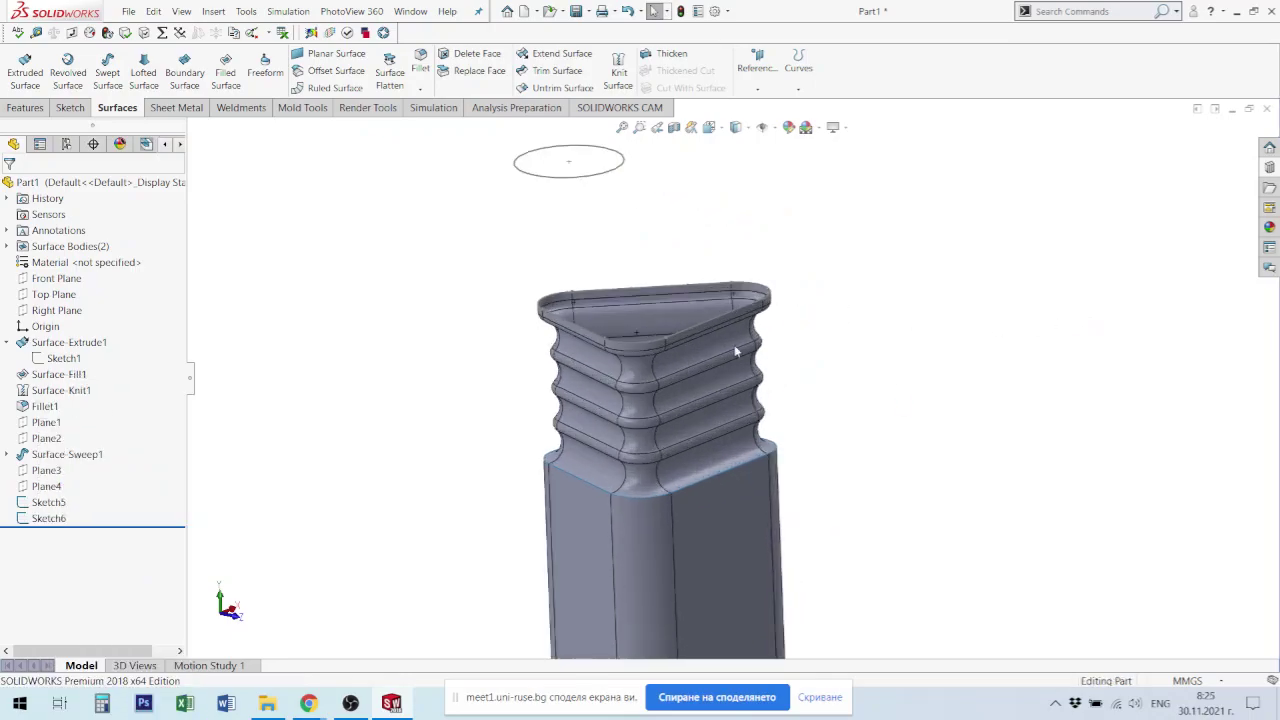
# Step: Create Surface-Loft1 from the Sketch5 neck rim up to the Sketch6 15 mm circle
pyautogui.click(145, 77)
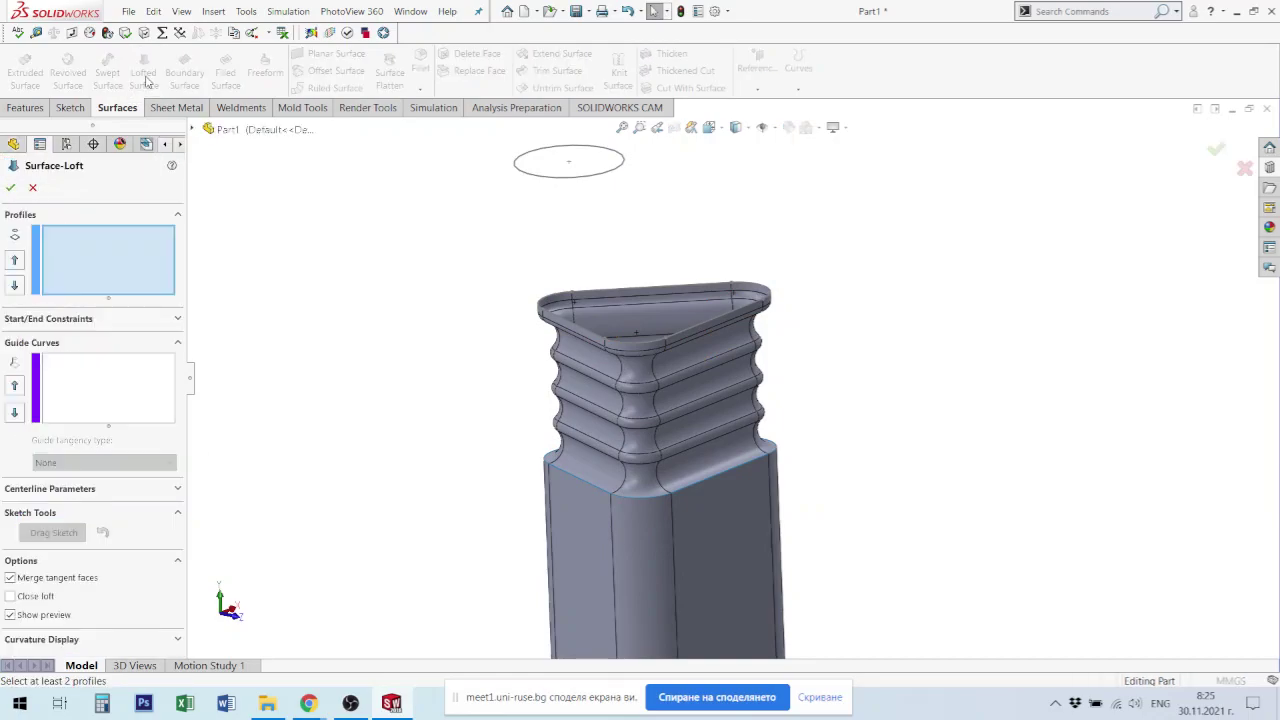
pyautogui.scroll(-3, 565, 315)
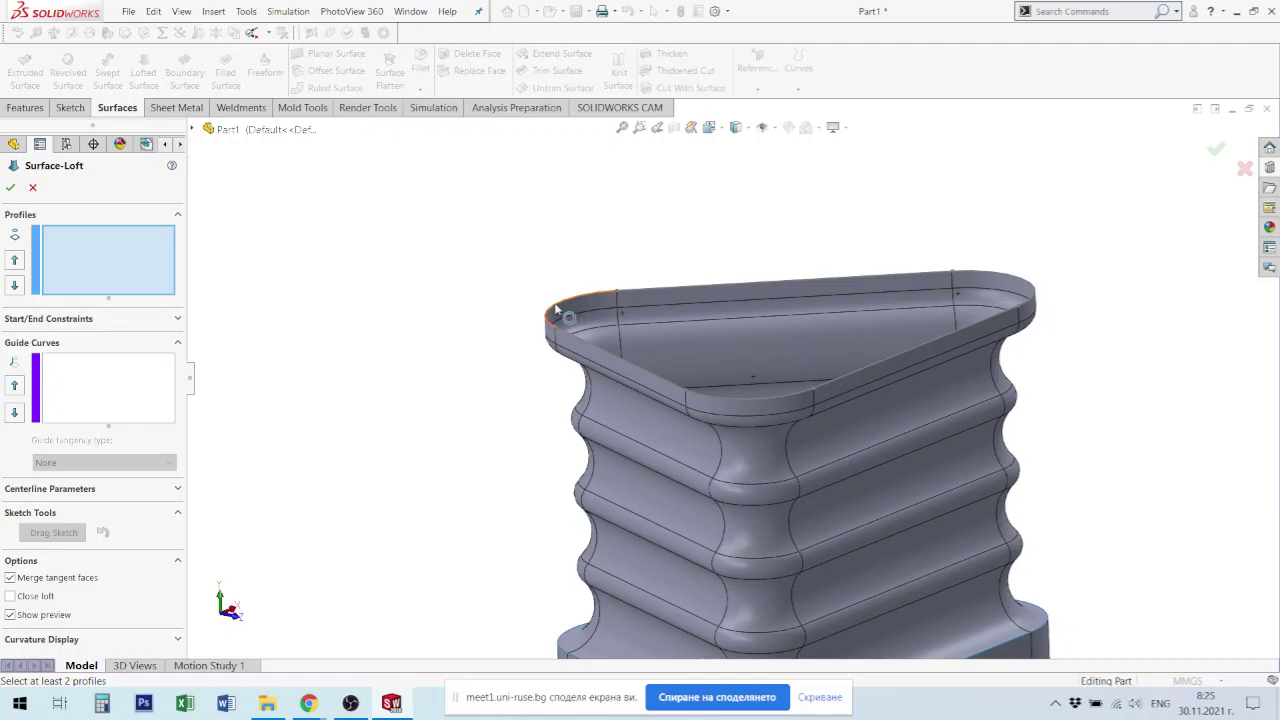
pyautogui.click(556, 310)
pyautogui.scroll(5, 567, 250)
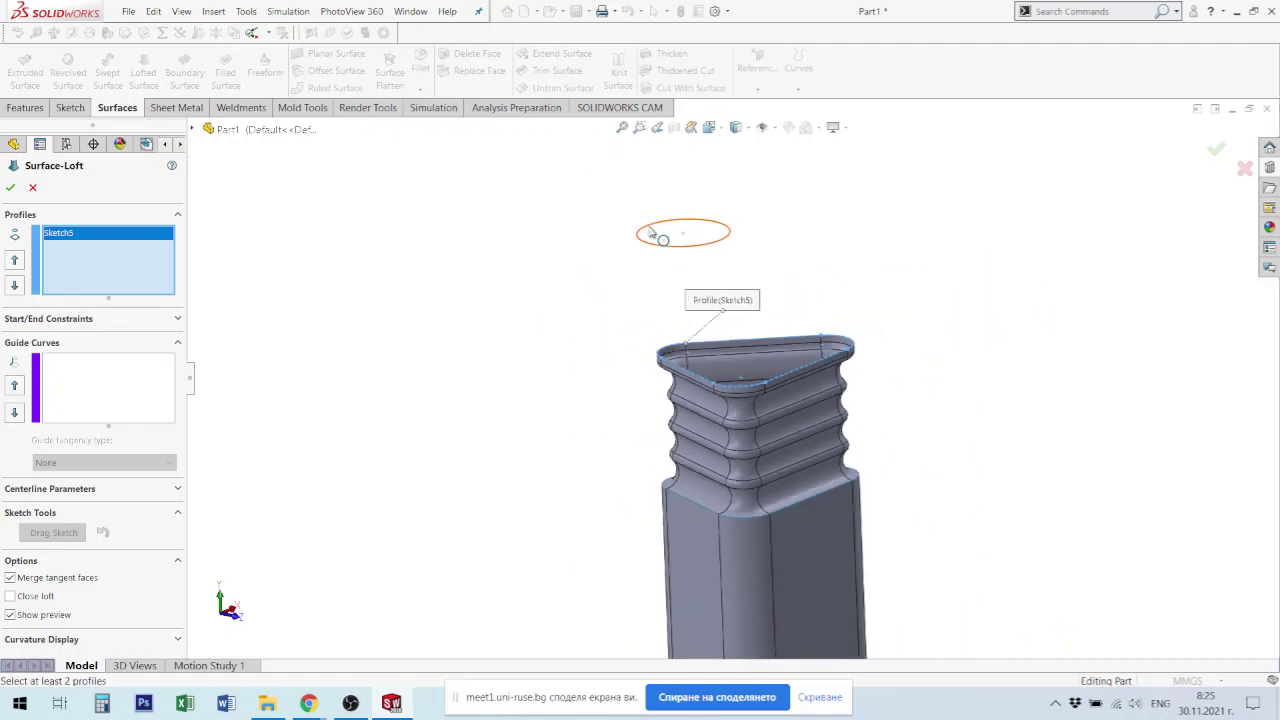
pyautogui.click(650, 232)
pyautogui.moveTo(900, 318)
pyautogui.mouseDown(button='middle')
pyautogui.moveTo(940, 297)
pyautogui.moveTo(863, 358)
pyautogui.mouseUp(button='middle')
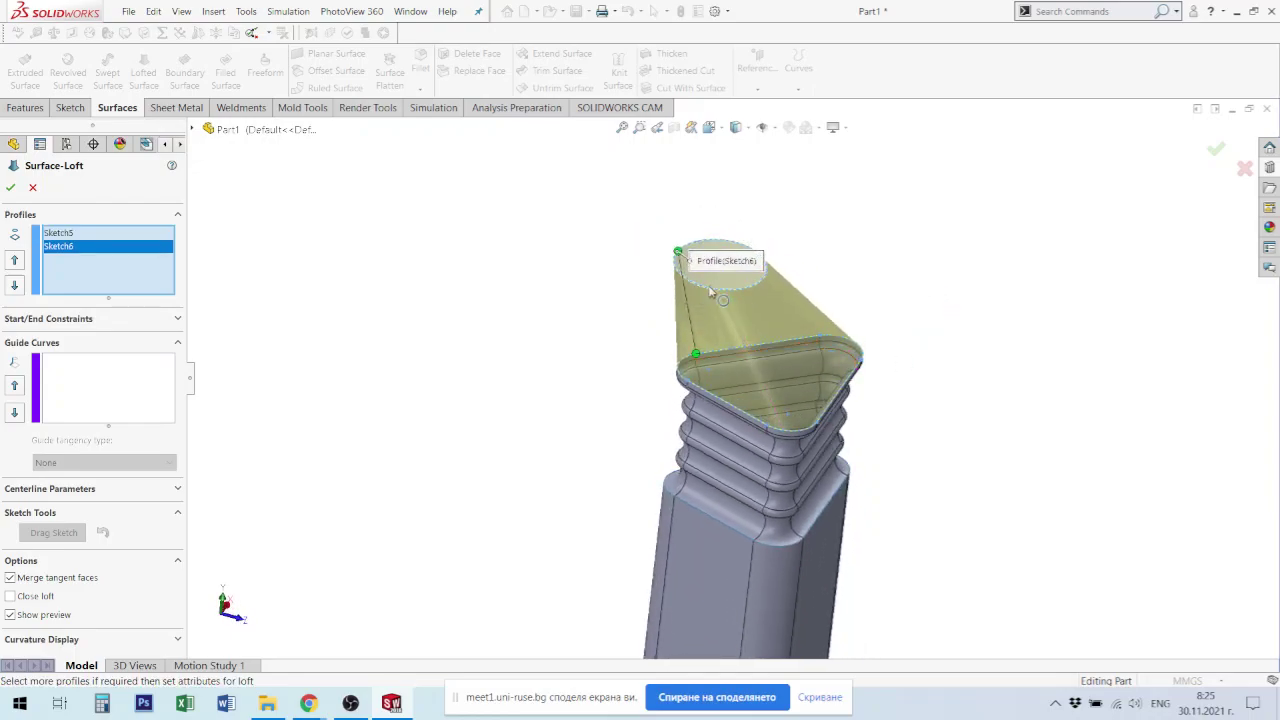
pyautogui.moveTo(710, 291)
pyautogui.mouseDown(button='middle')
pyautogui.moveTo(837, 434)
pyautogui.moveTo(823, 409)
pyautogui.mouseUp(button='middle')
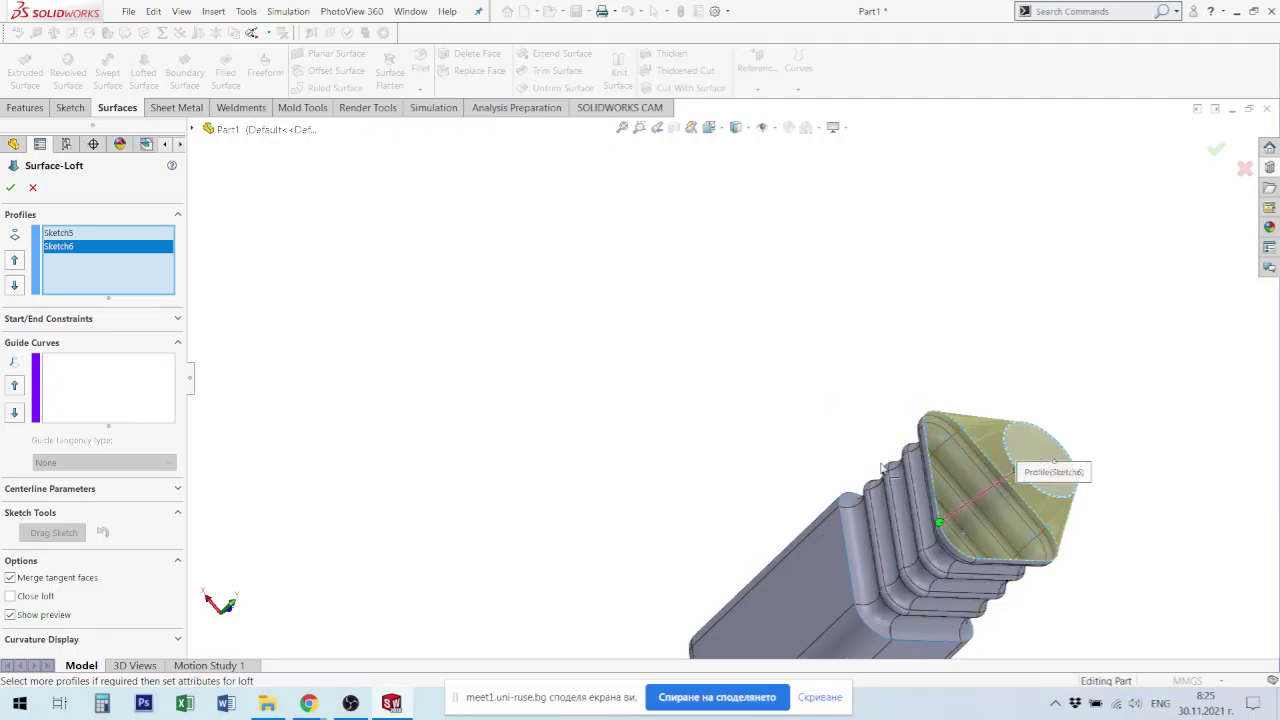
pyautogui.moveTo(882, 468); pyautogui.dragTo(809, 371, button='middle')
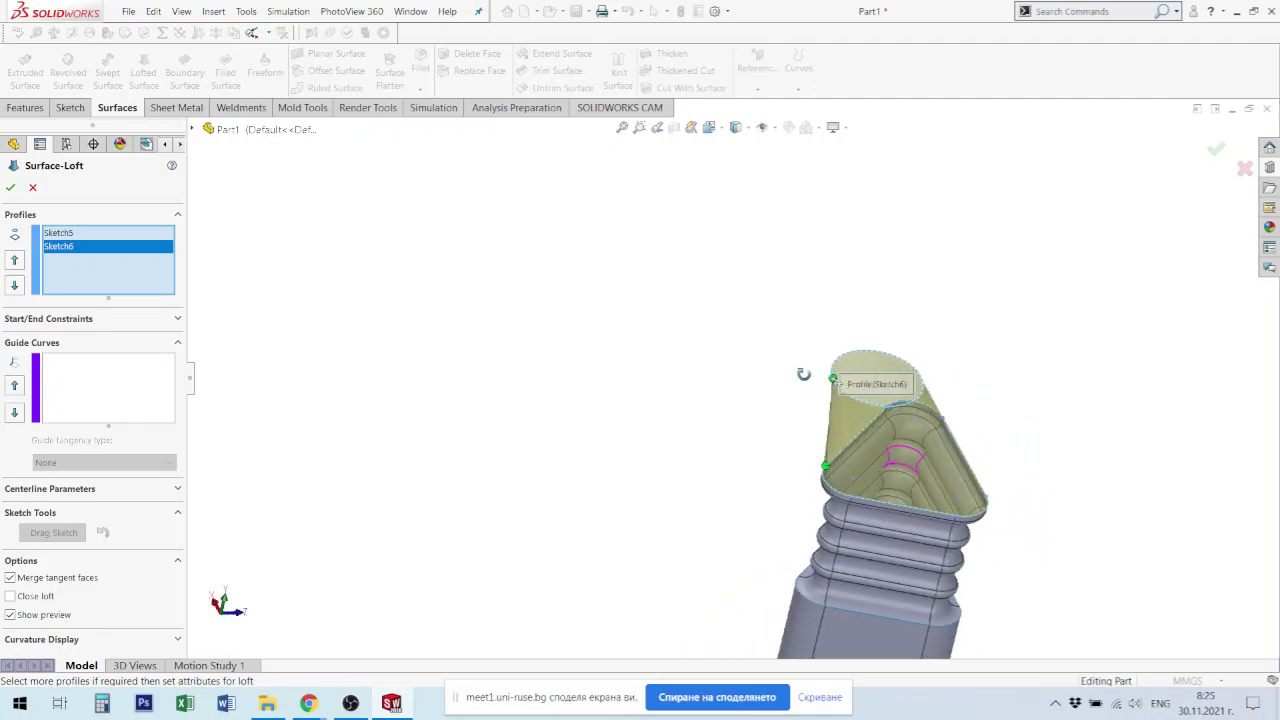
pyautogui.click(13, 188)
pyautogui.moveTo(983, 380)
pyautogui.mouseDown(button='middle')
pyautogui.moveTo(938, 372)
pyautogui.moveTo(1017, 408)
pyautogui.mouseUp(button='middle')
pyautogui.click(1020, 408)
pyautogui.keyDown('ctrl'); pyautogui.moveTo(869, 367); pyautogui.dragTo(803, 364, button='middle'); pyautogui.keyUp('ctrl')
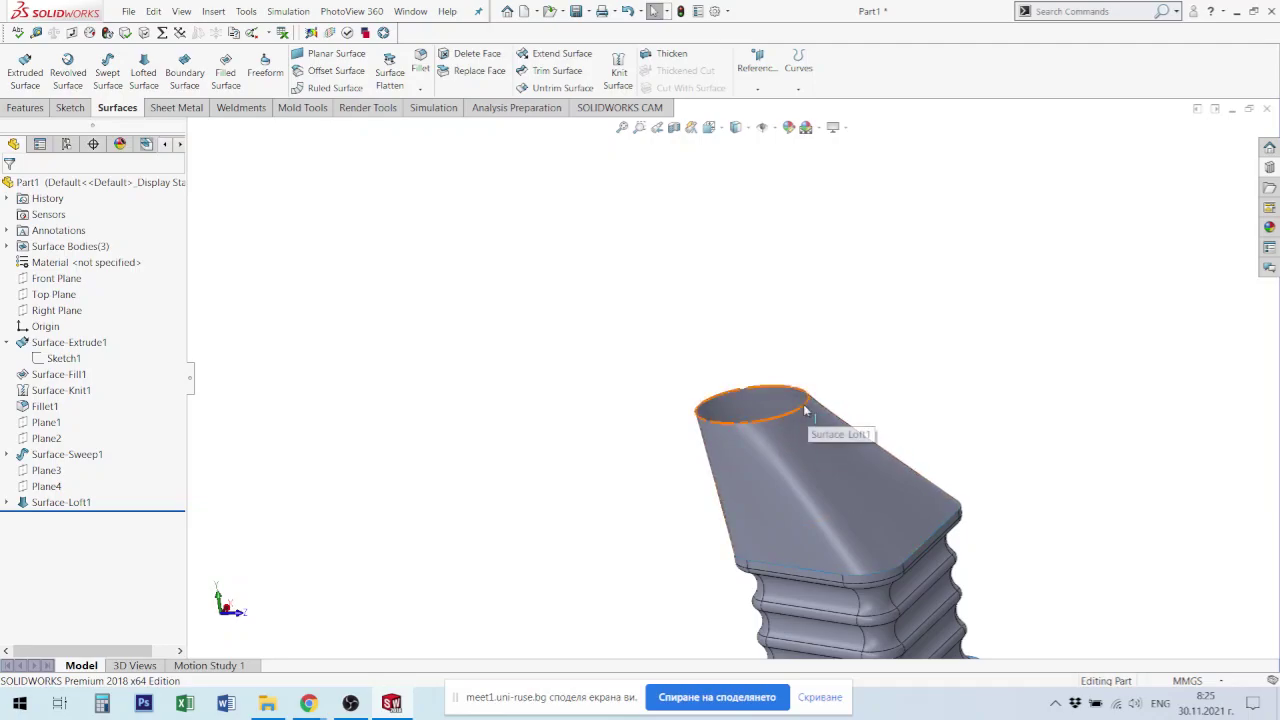
# Step: Create Plane5 through the loft's top circular edge, then hide it
pyautogui.click(803, 408)
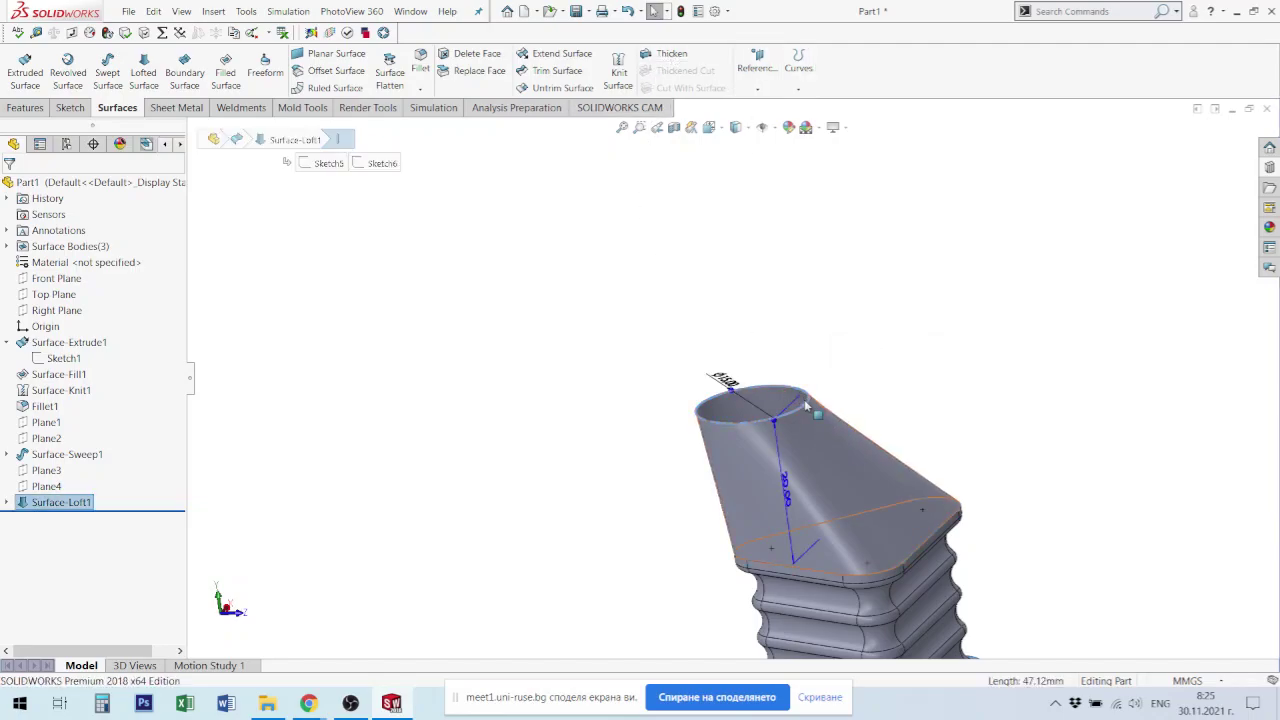
pyautogui.click(758, 80)
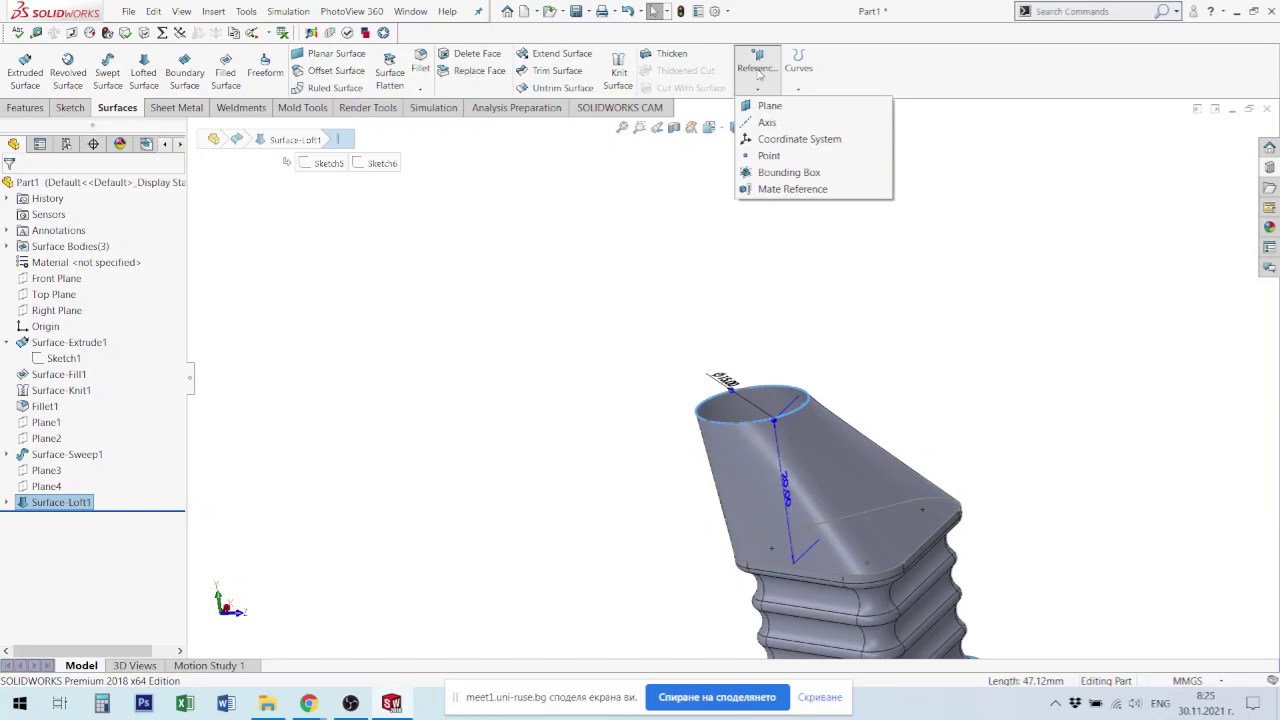
pyautogui.click(770, 106)
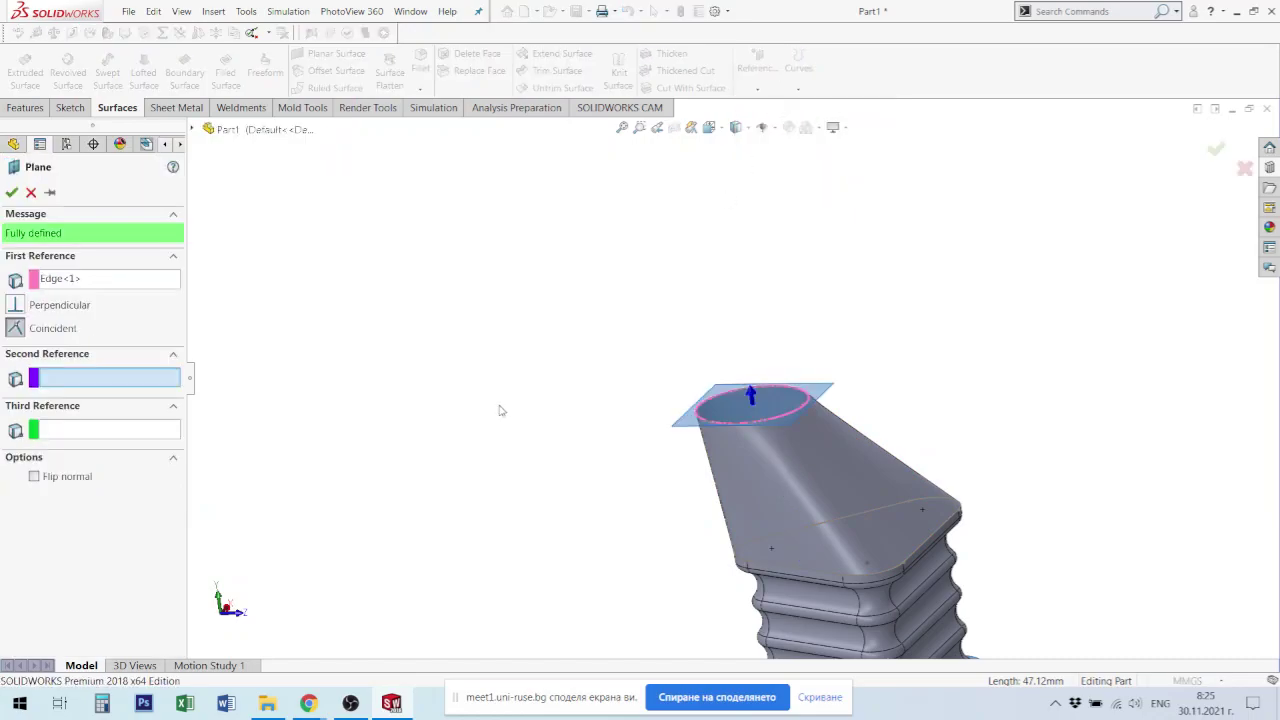
pyautogui.click(10, 192)
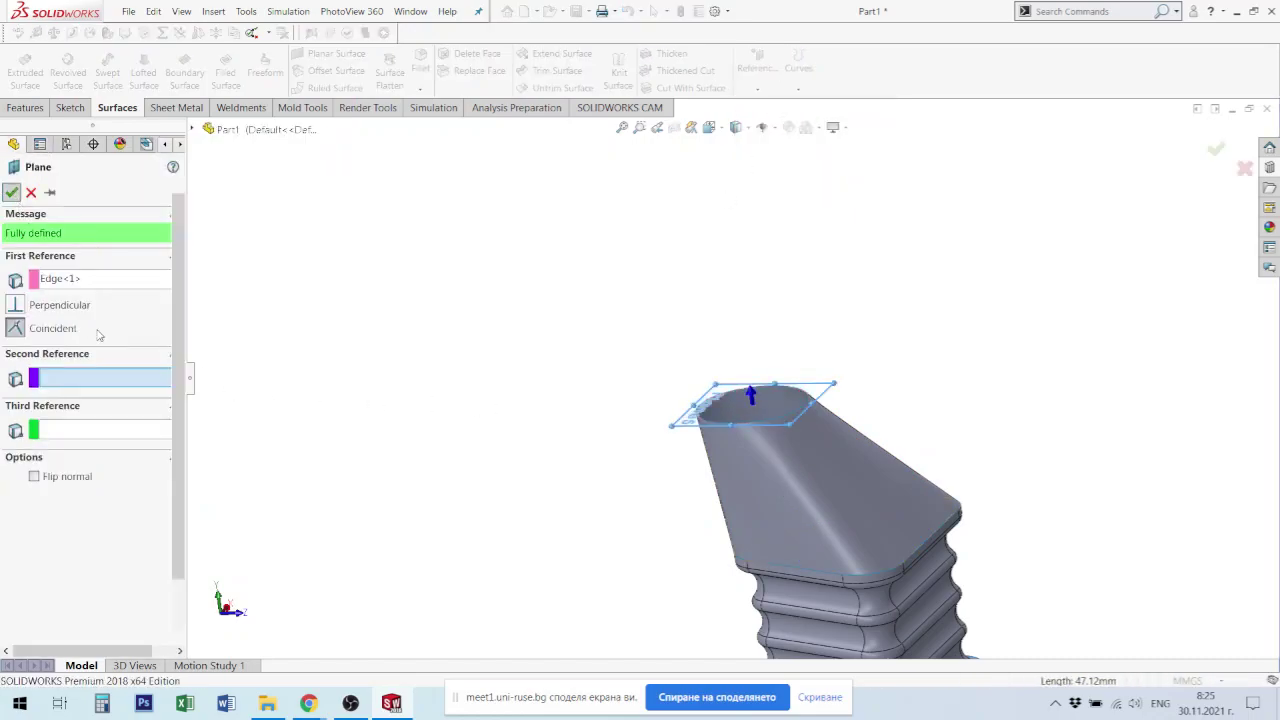
pyautogui.rightClick(40, 518)
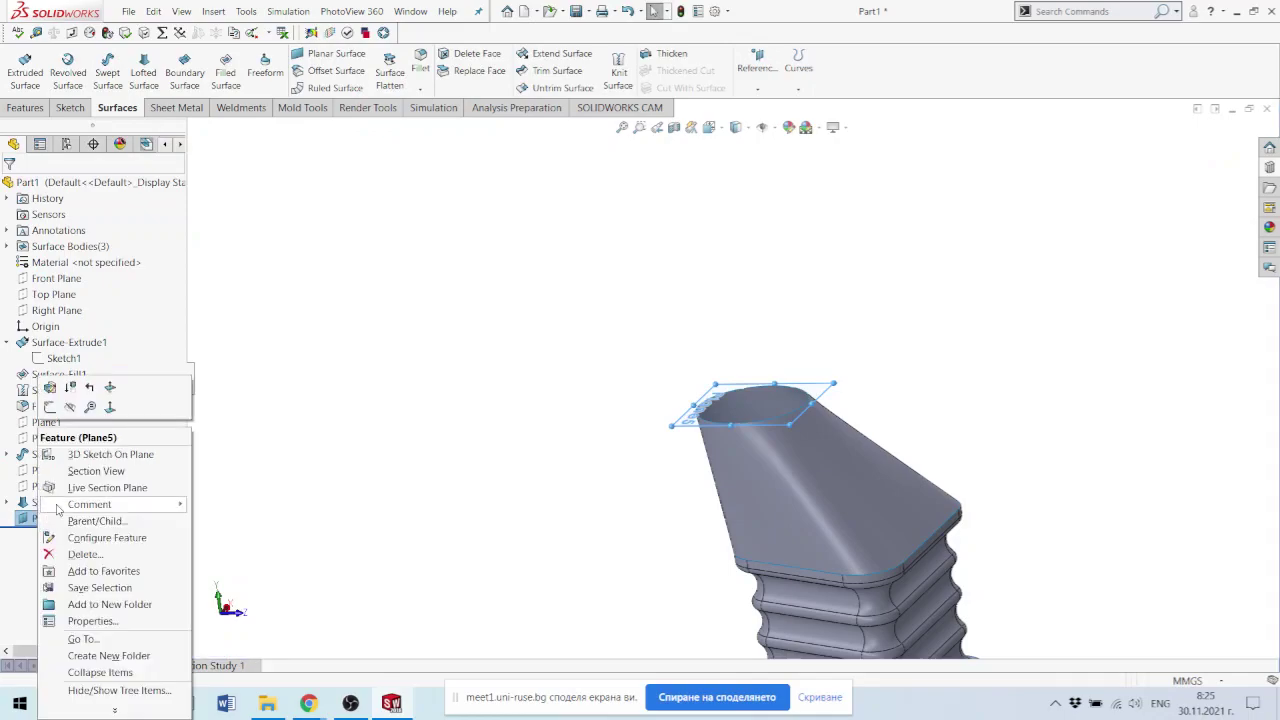
pyautogui.click(82, 418)
# Step: Start Sketch7 on Plane5 and convert the Sketch6 top circle into it
pyautogui.rightClick(42, 518)
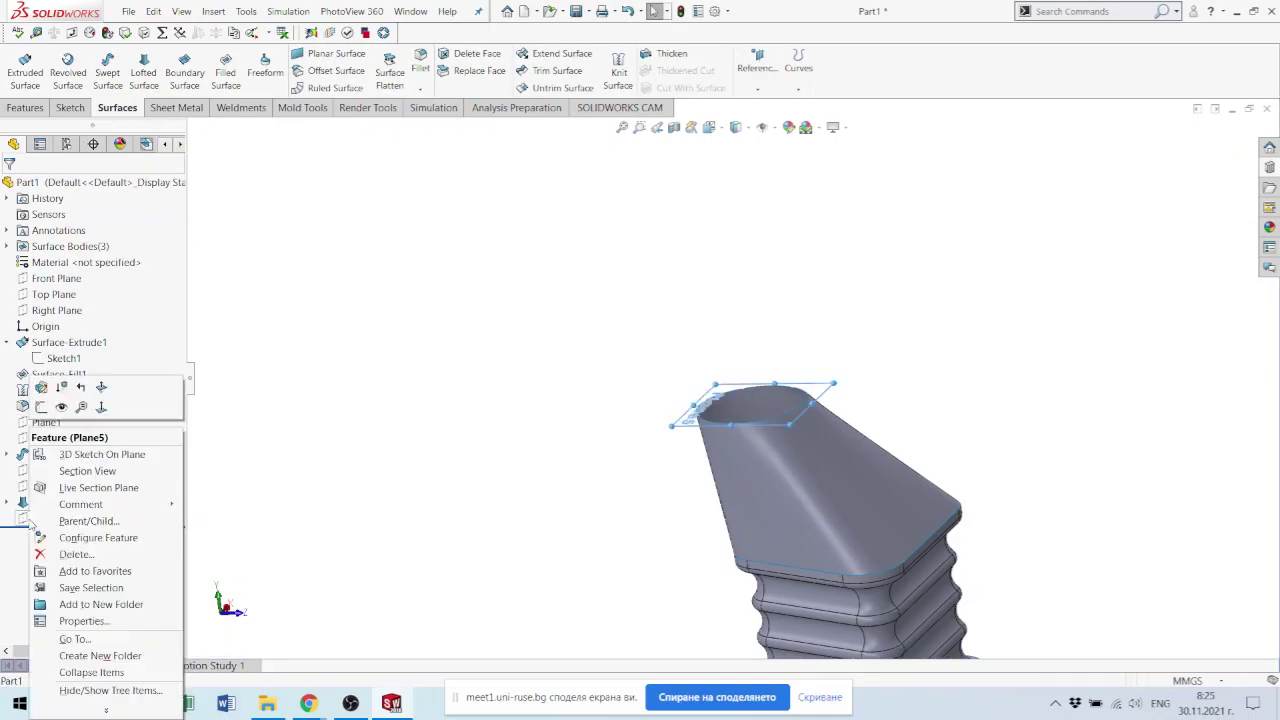
pyautogui.click(42, 407)
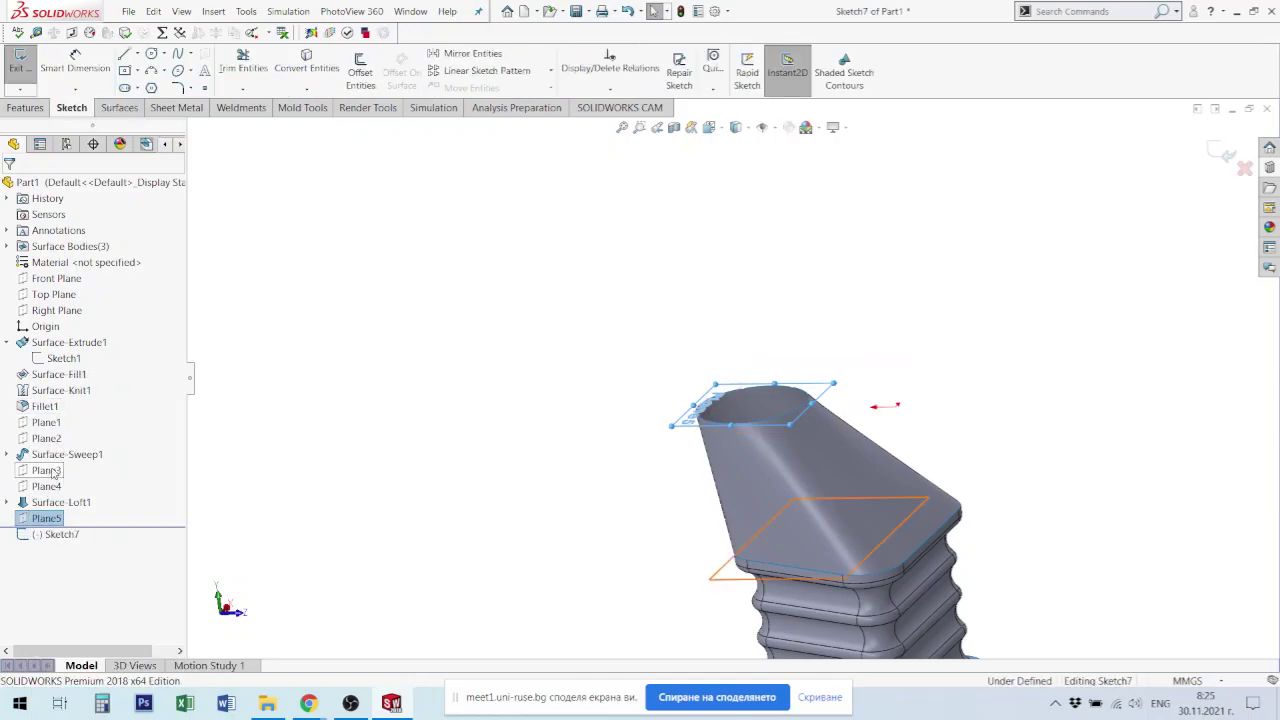
pyautogui.click(8, 503)
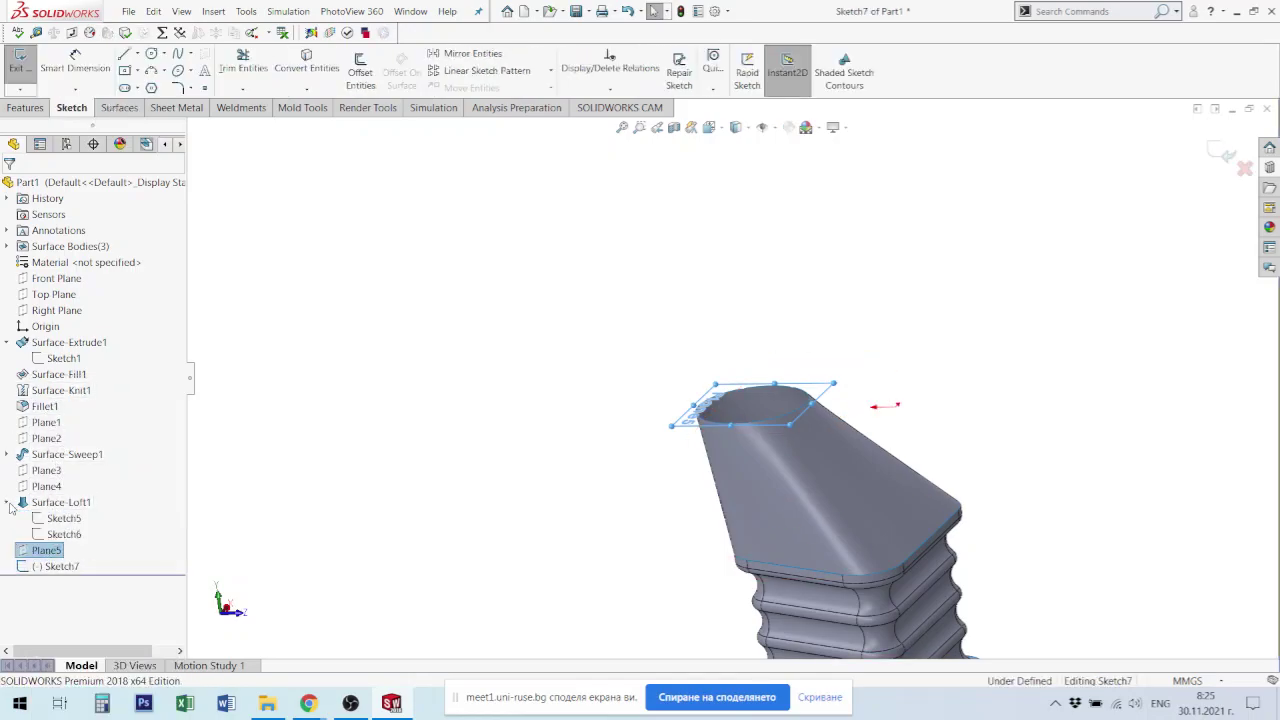
pyautogui.click(61, 535)
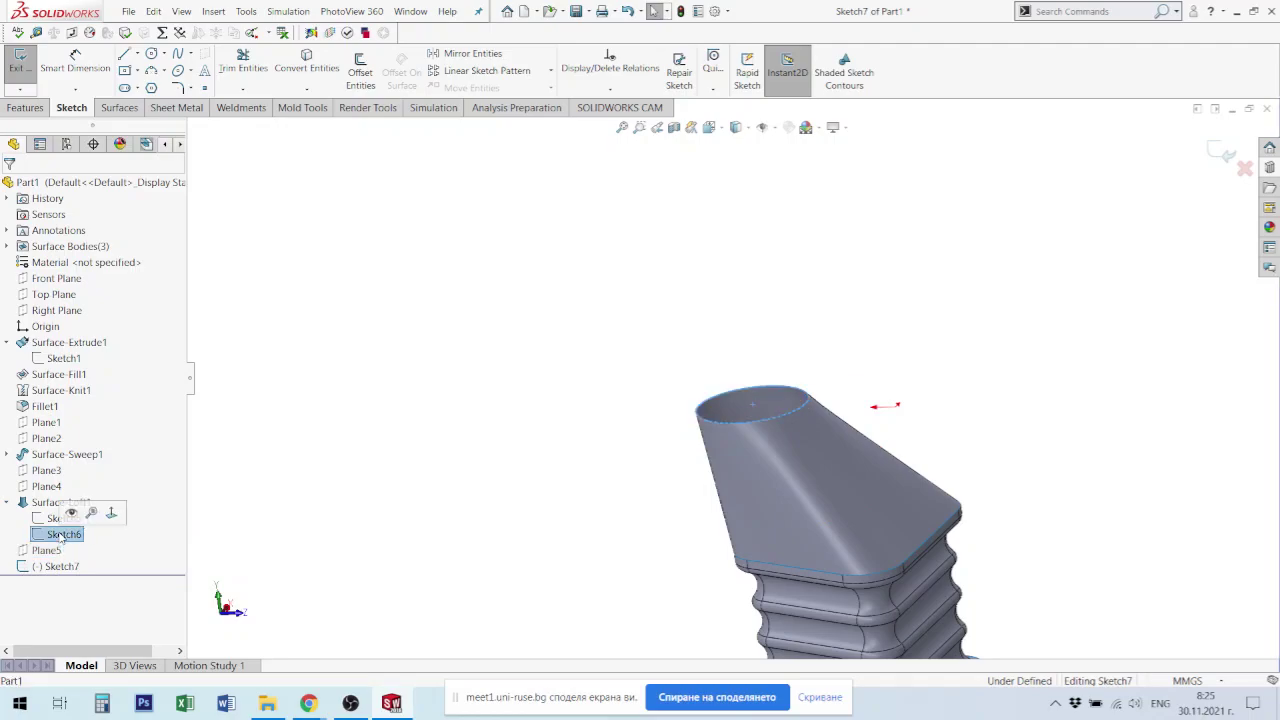
pyautogui.click(310, 64)
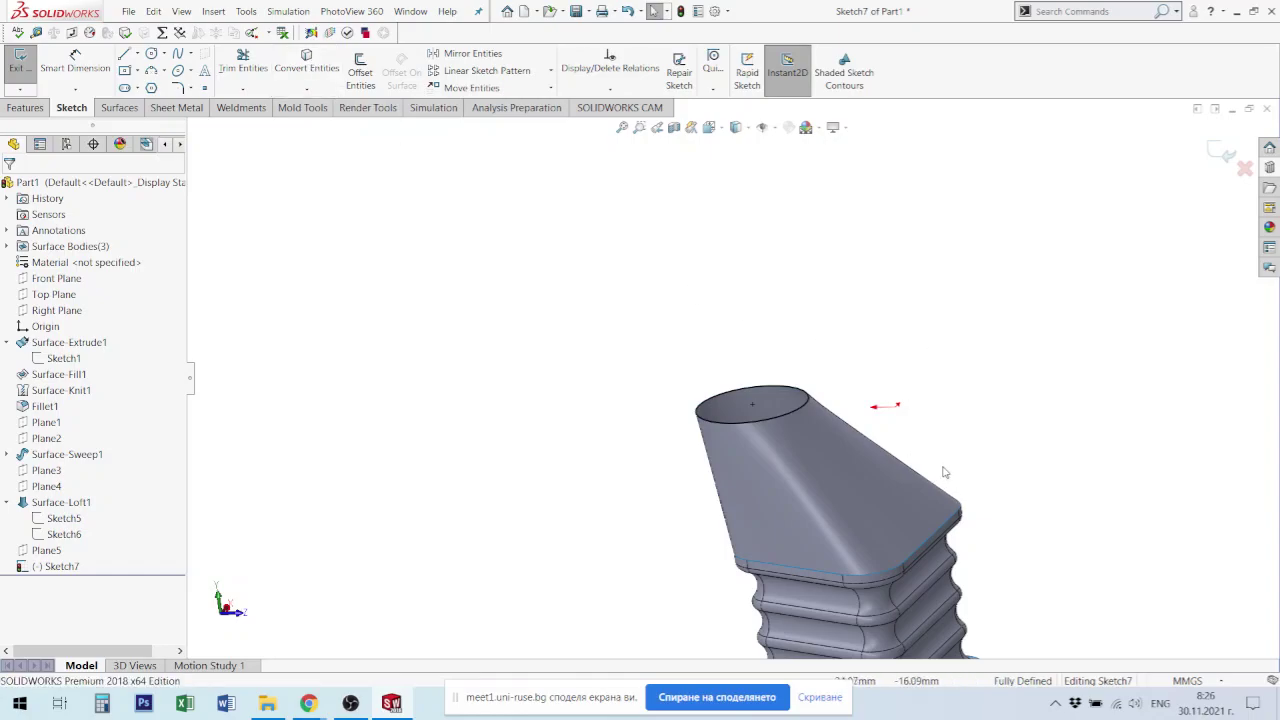
pyautogui.scroll(3, 848, 449)
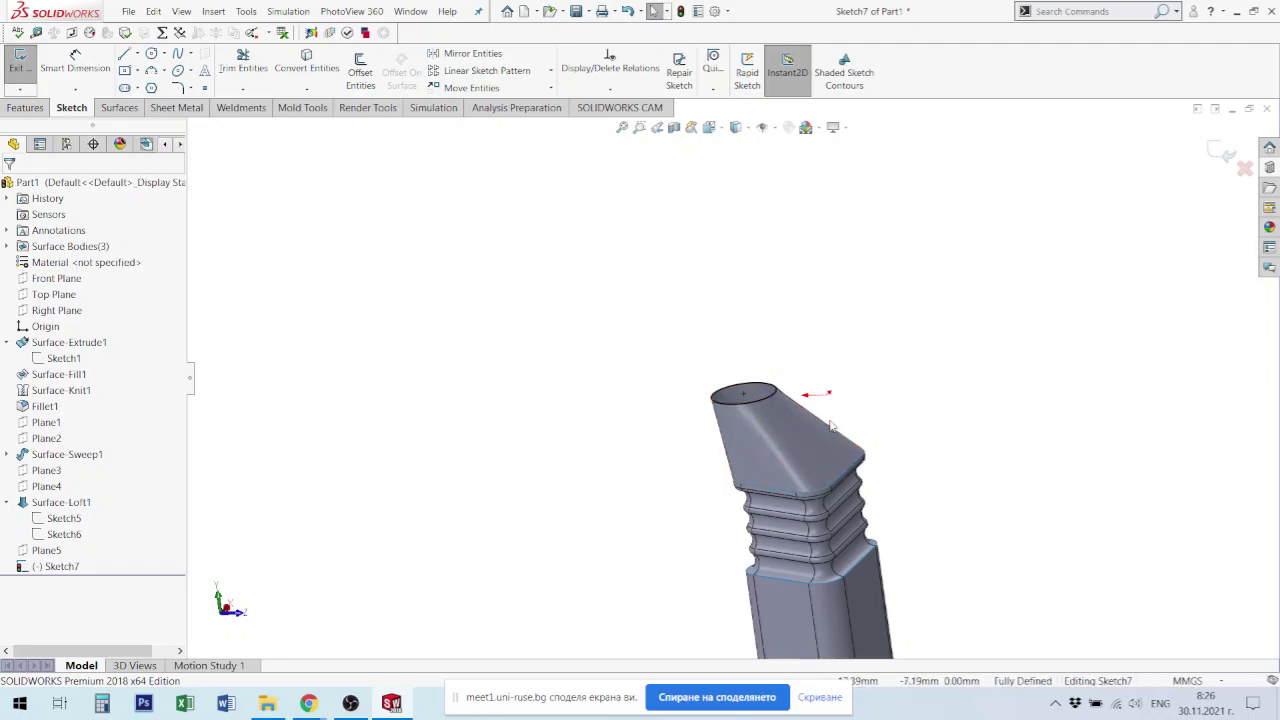
pyautogui.moveTo(782, 416)
pyautogui.mouseDown(button='middle')
pyautogui.moveTo(813, 373)
pyautogui.moveTo(825, 420)
pyautogui.mouseUp(button='middle')
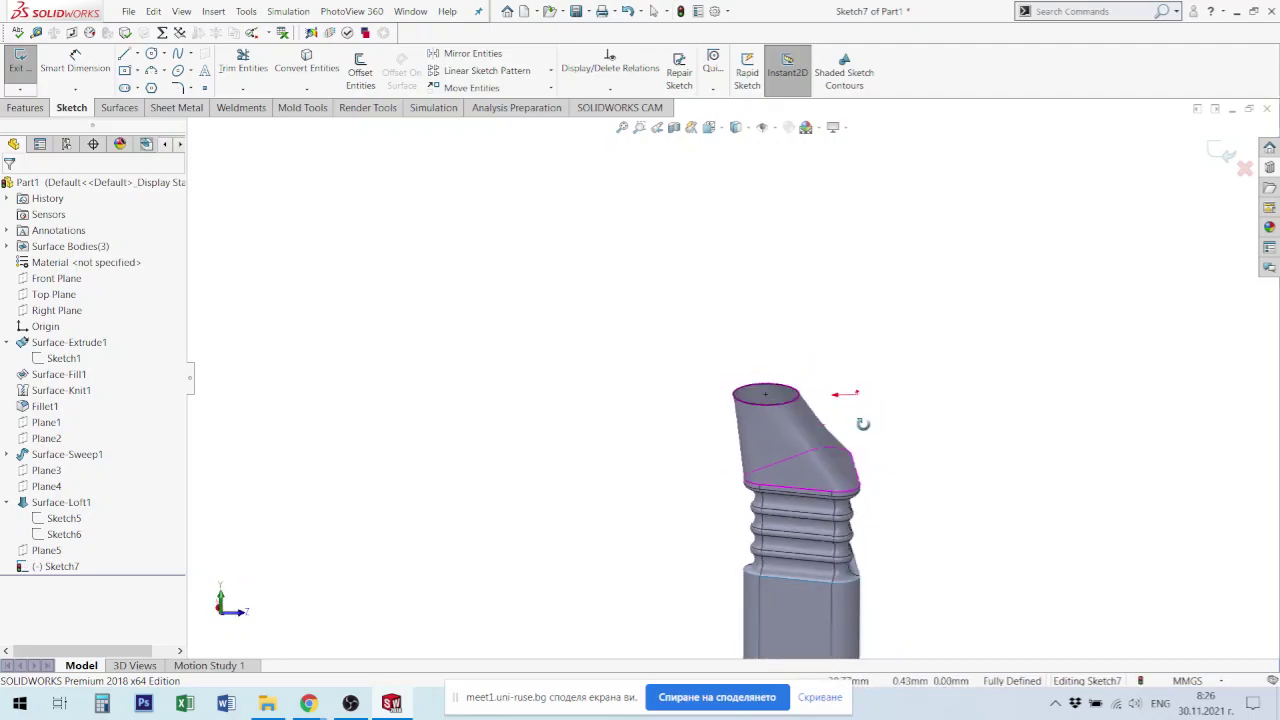
pyautogui.scroll(-1, 40, 110)
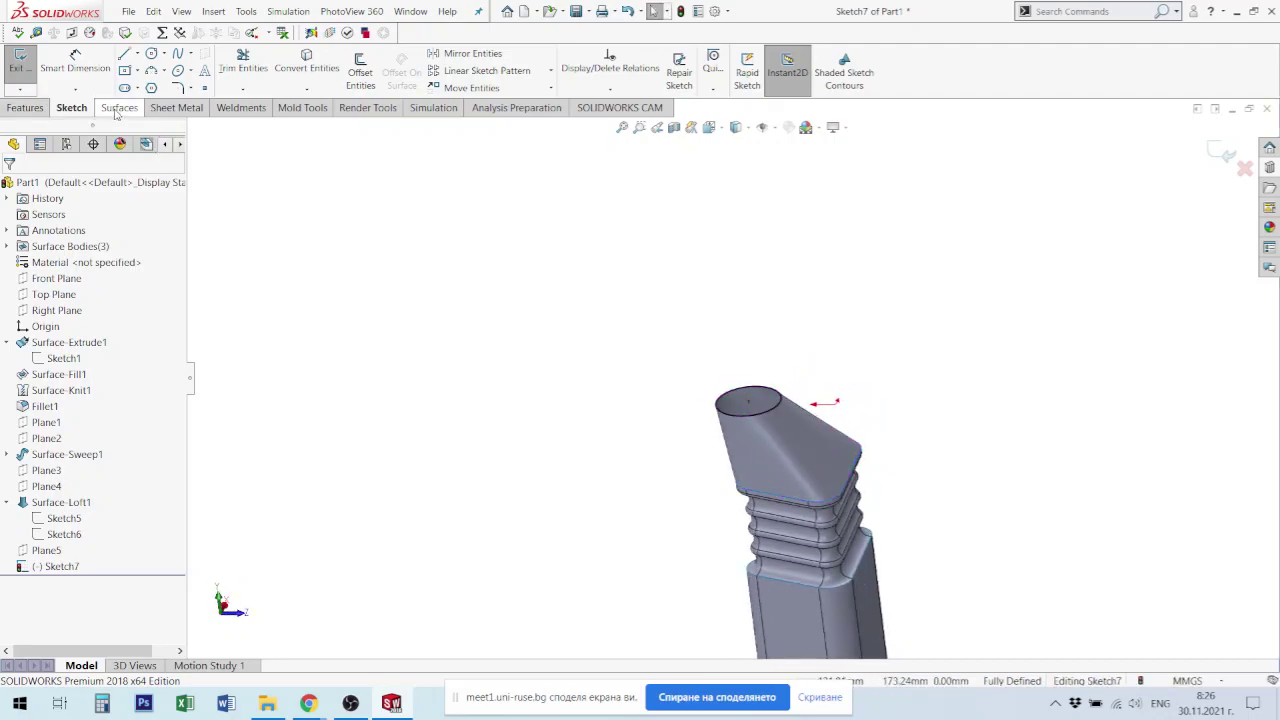
# Step: Extrude the neck circle as a surface 6 mm tall, shortened from an initial 10 mm
pyautogui.click(27, 70)
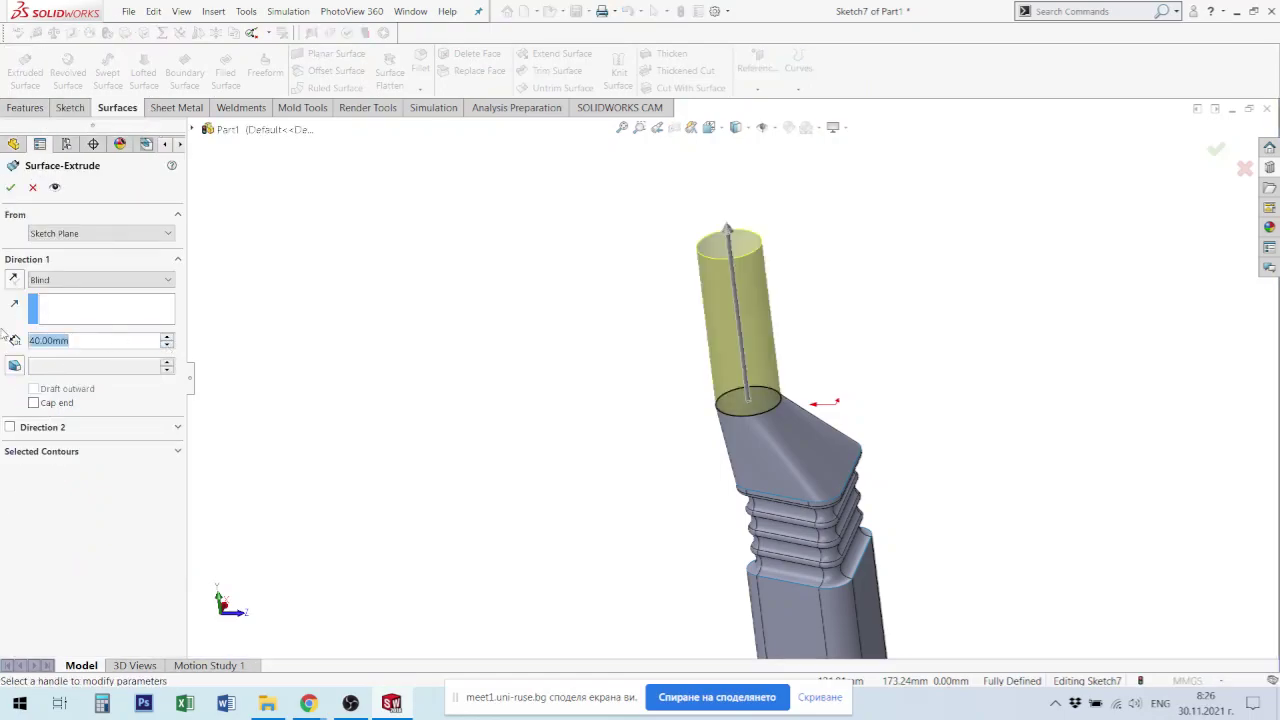
pyautogui.write('10')
pyautogui.press('Return')
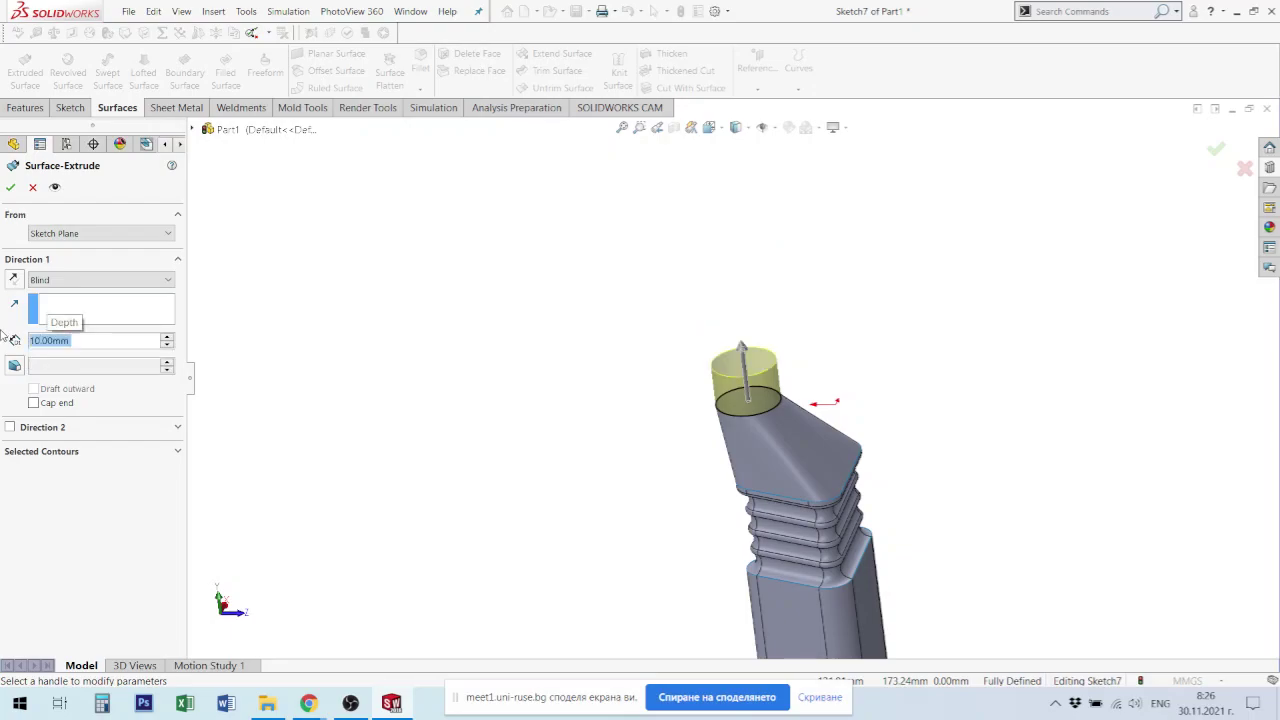
pyautogui.write('6')
pyautogui.press('Return')
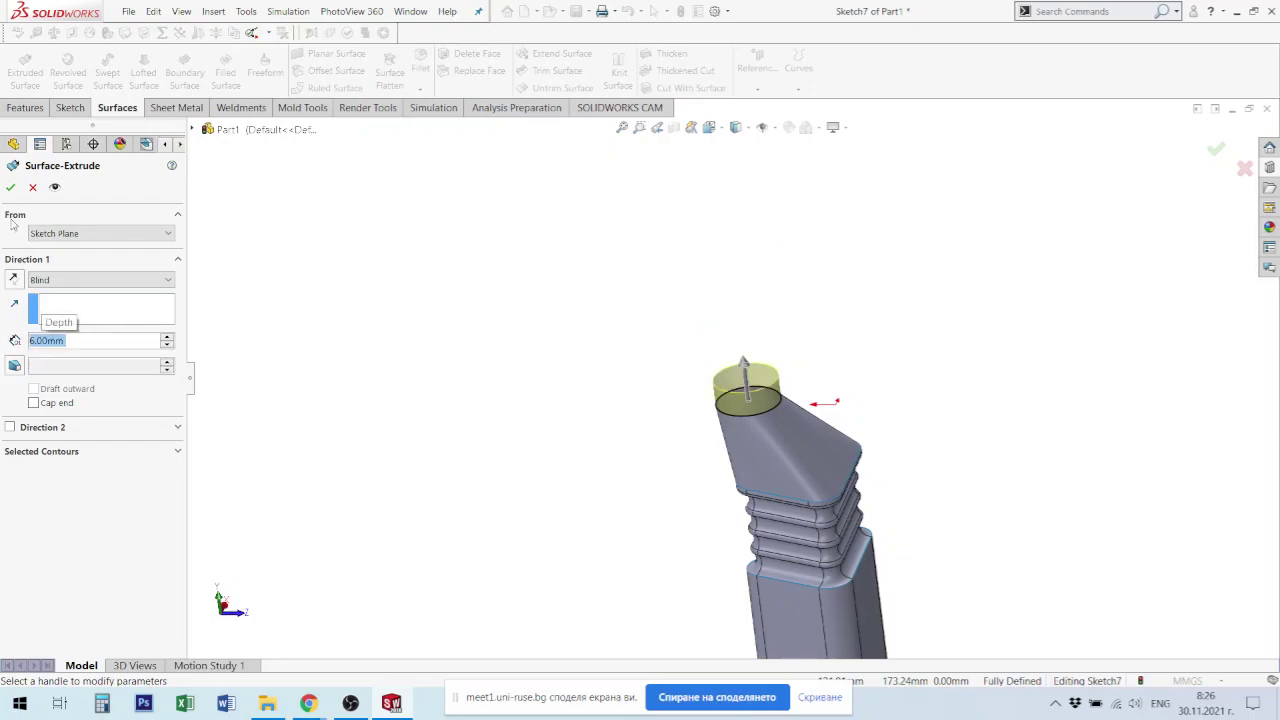
pyautogui.click(10, 187)
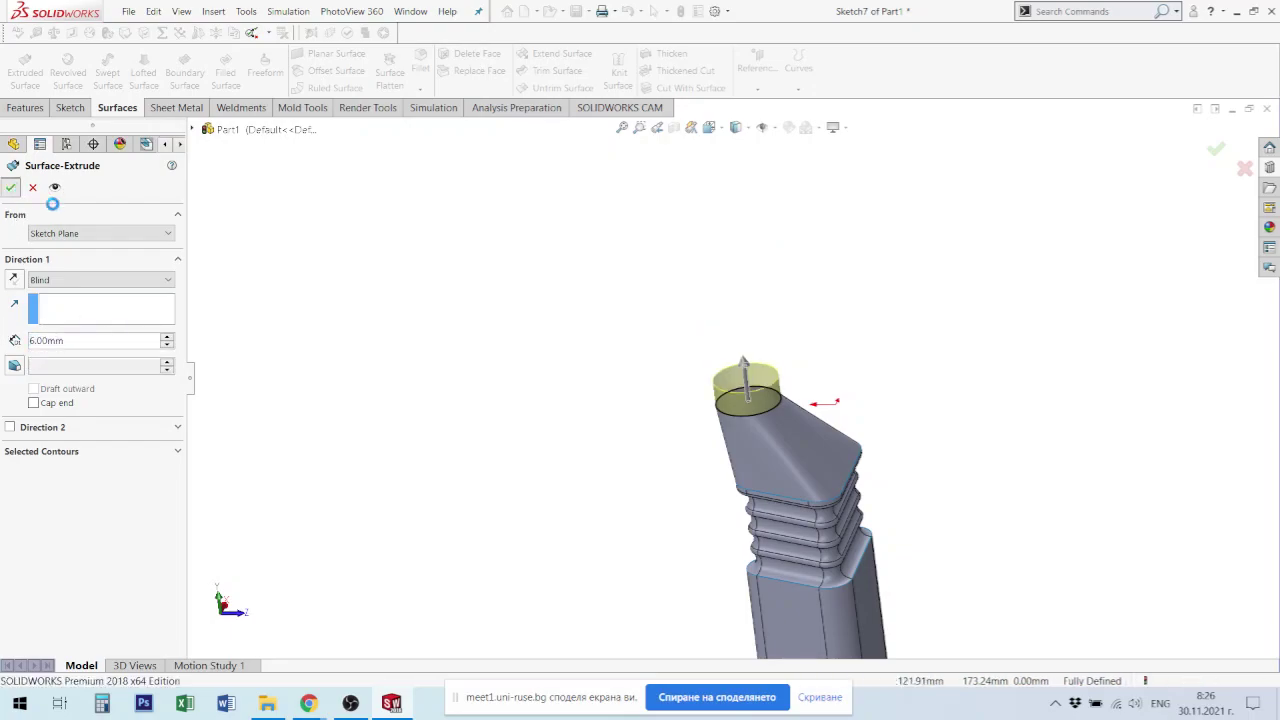
pyautogui.click(906, 517)
pyautogui.moveTo(934, 528)
pyautogui.mouseDown(button='middle')
pyautogui.moveTo(930, 388)
pyautogui.moveTo(928, 457)
pyautogui.mouseUp(button='middle')
pyautogui.scroll(3, 880, 528)
pyautogui.scroll(-3, 703, 489)
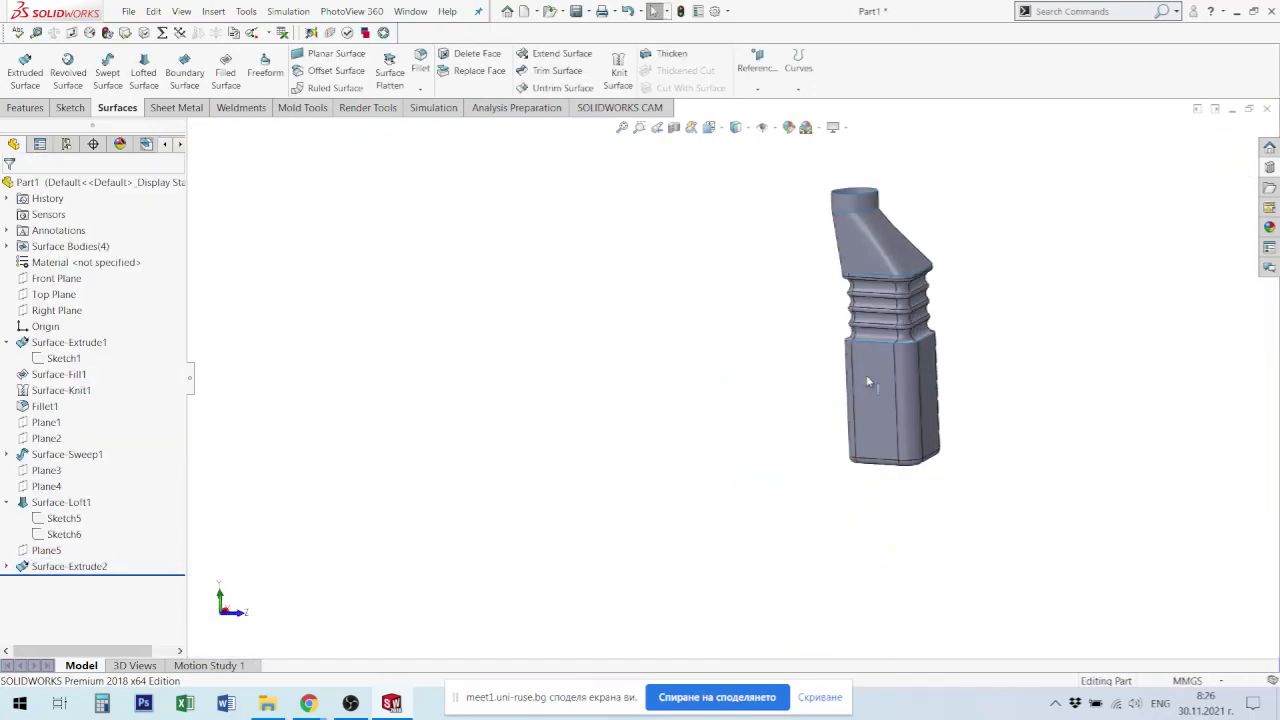
pyautogui.scroll(-3, 925, 478)
pyautogui.scroll(-2, 925, 478)
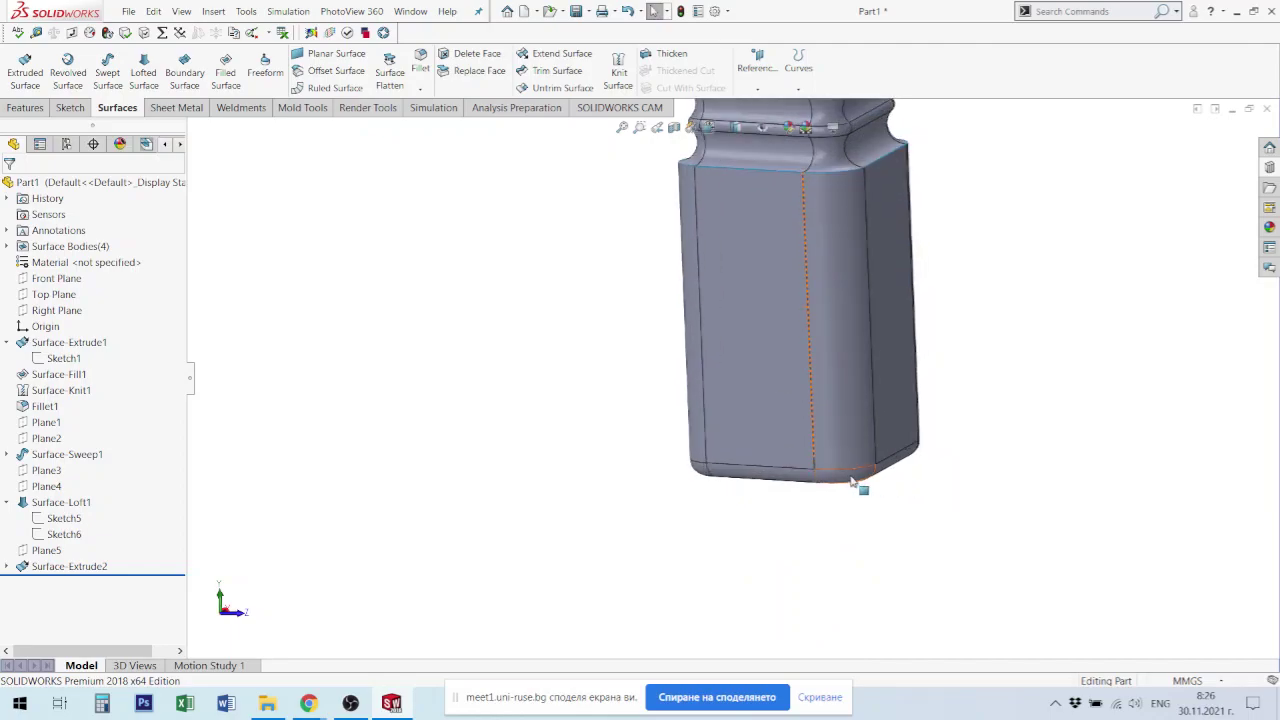
# Step: Knit all four bottle surfaces together by window-selecting them in Knit Surface
pyautogui.scroll(2, 851, 437)
pyautogui.scroll(2, 840, 263)
pyautogui.scroll(2, 834, 246)
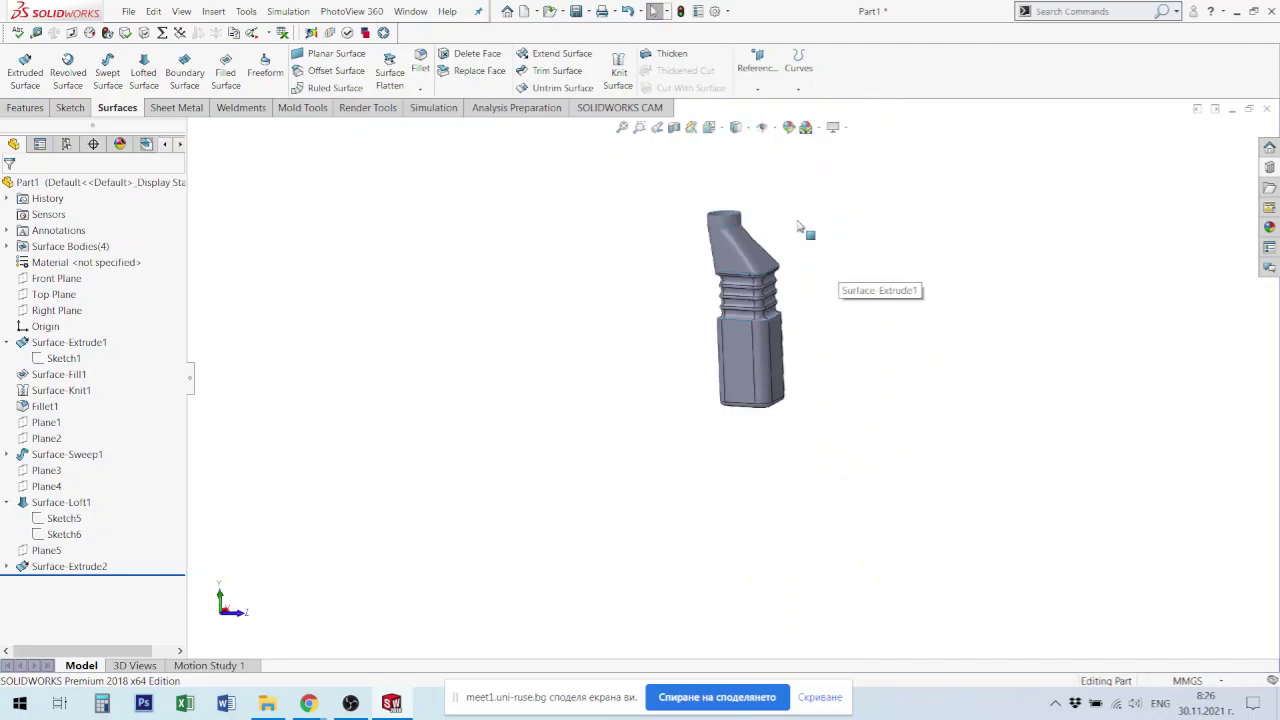
pyautogui.scroll(-1, 800, 226)
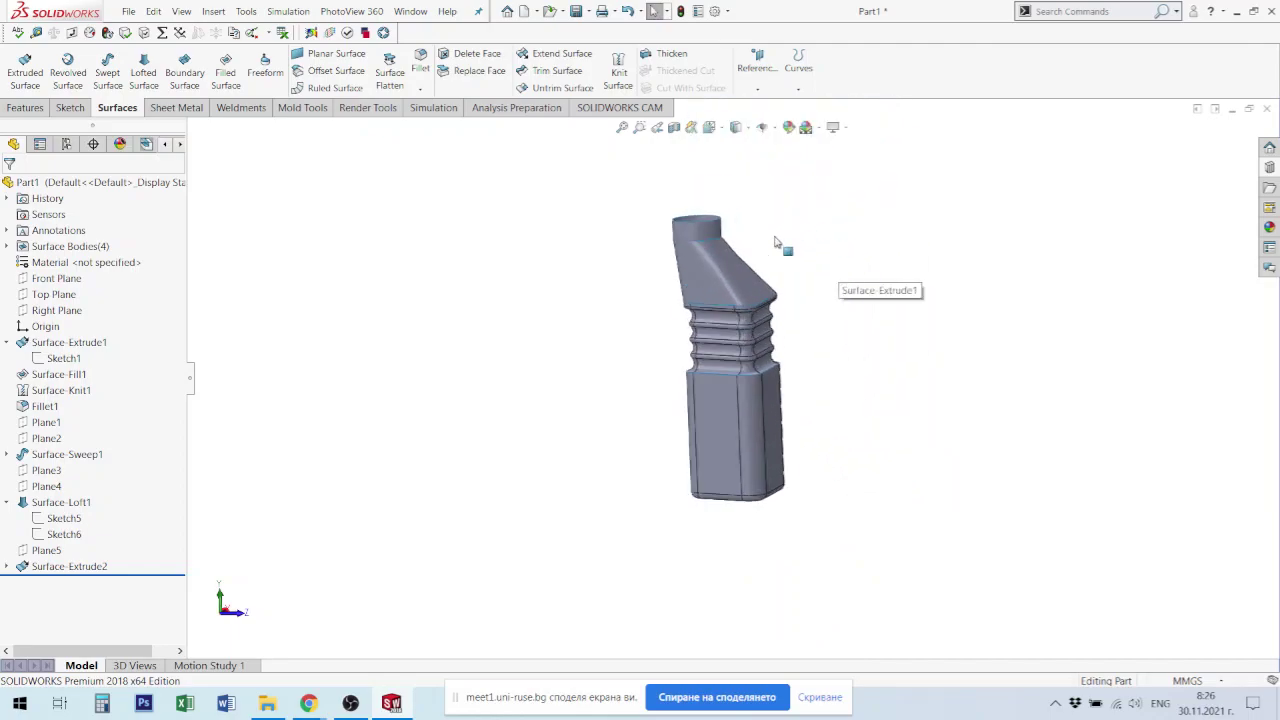
pyautogui.click(619, 74)
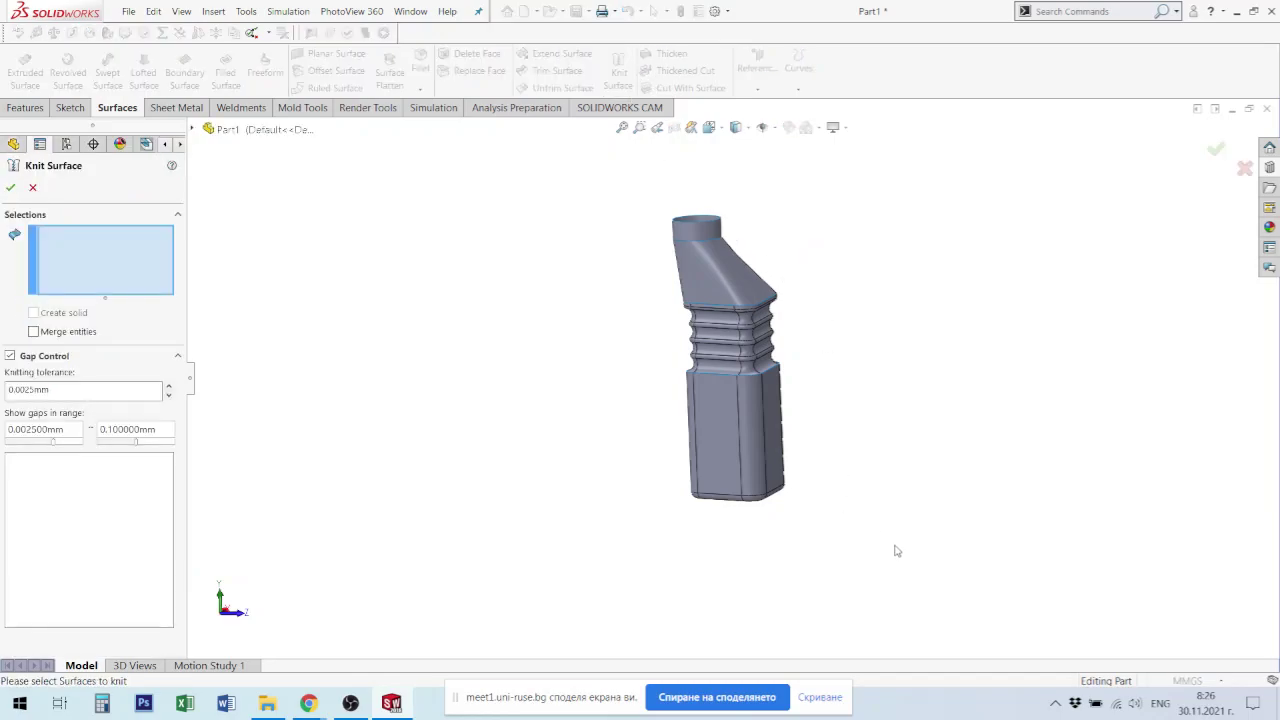
pyautogui.moveTo(913, 572); pyautogui.dragTo(617, 174)
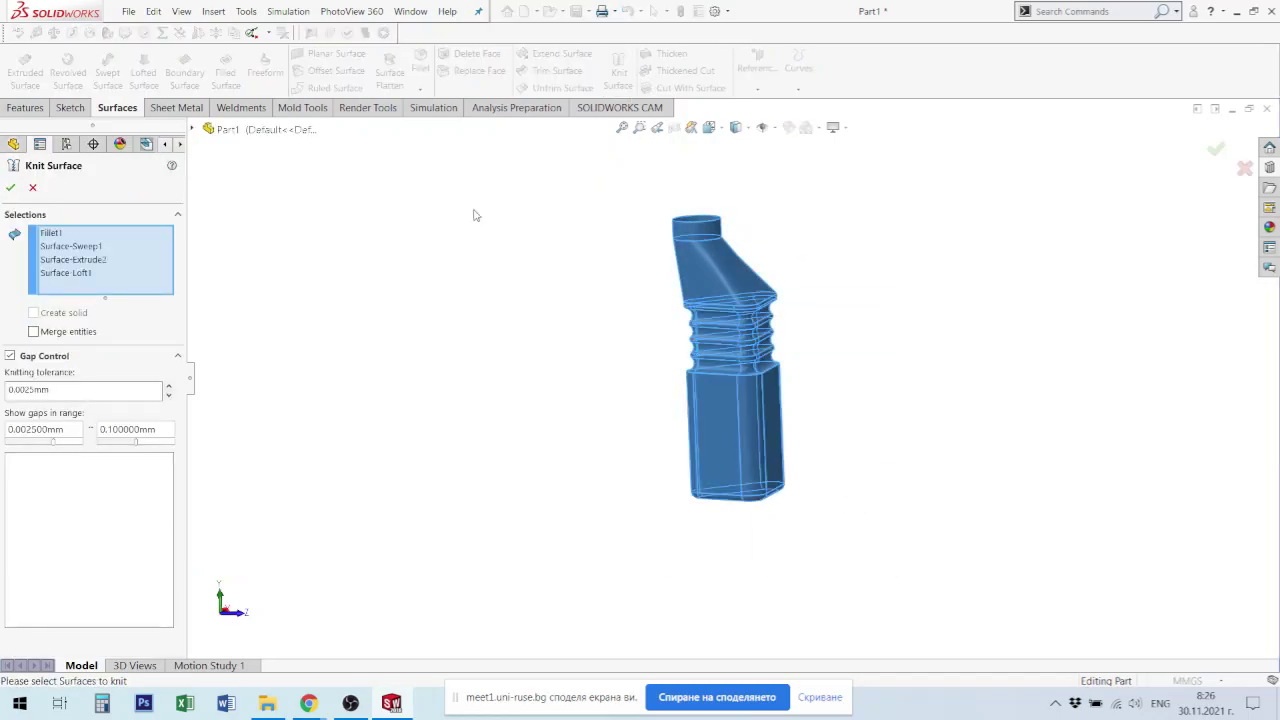
pyautogui.click(11, 188)
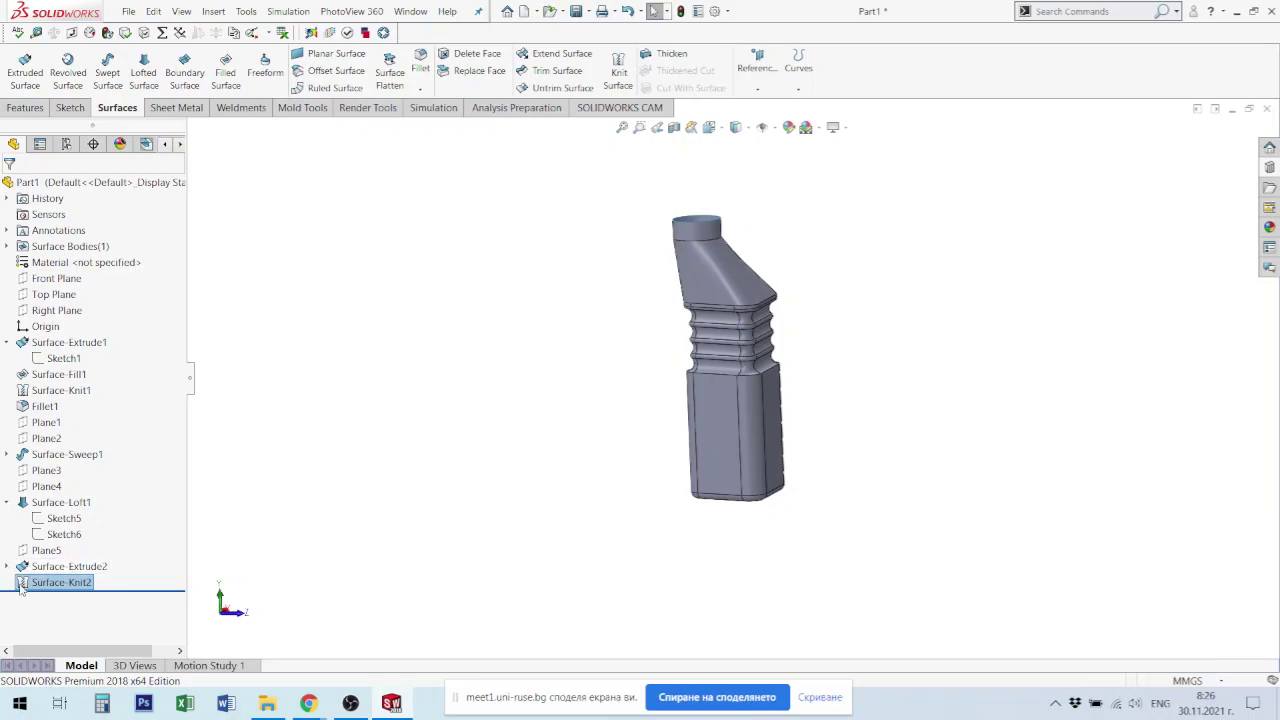
# Step: Check the new Surface-Knit2 feature and preselect the edge where the neck meets the ribs
pyautogui.click(21, 587)
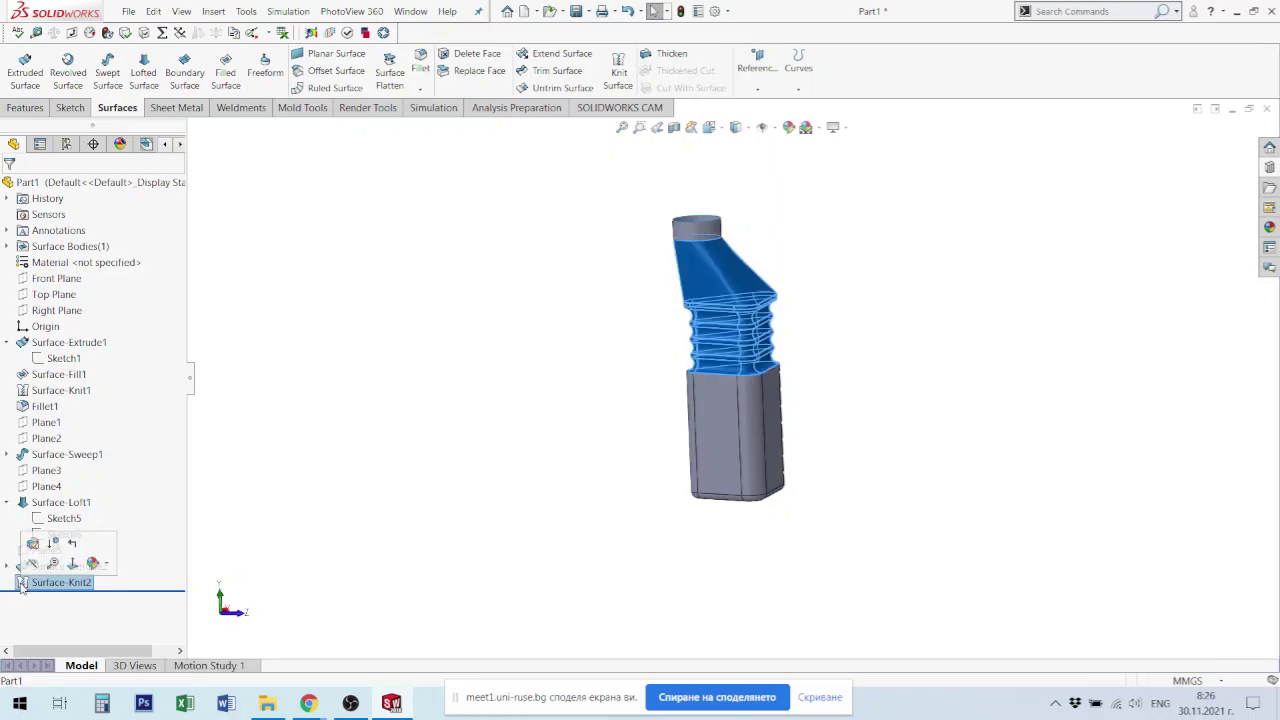
pyautogui.click(742, 562)
pyautogui.scroll(-2, 950, 322)
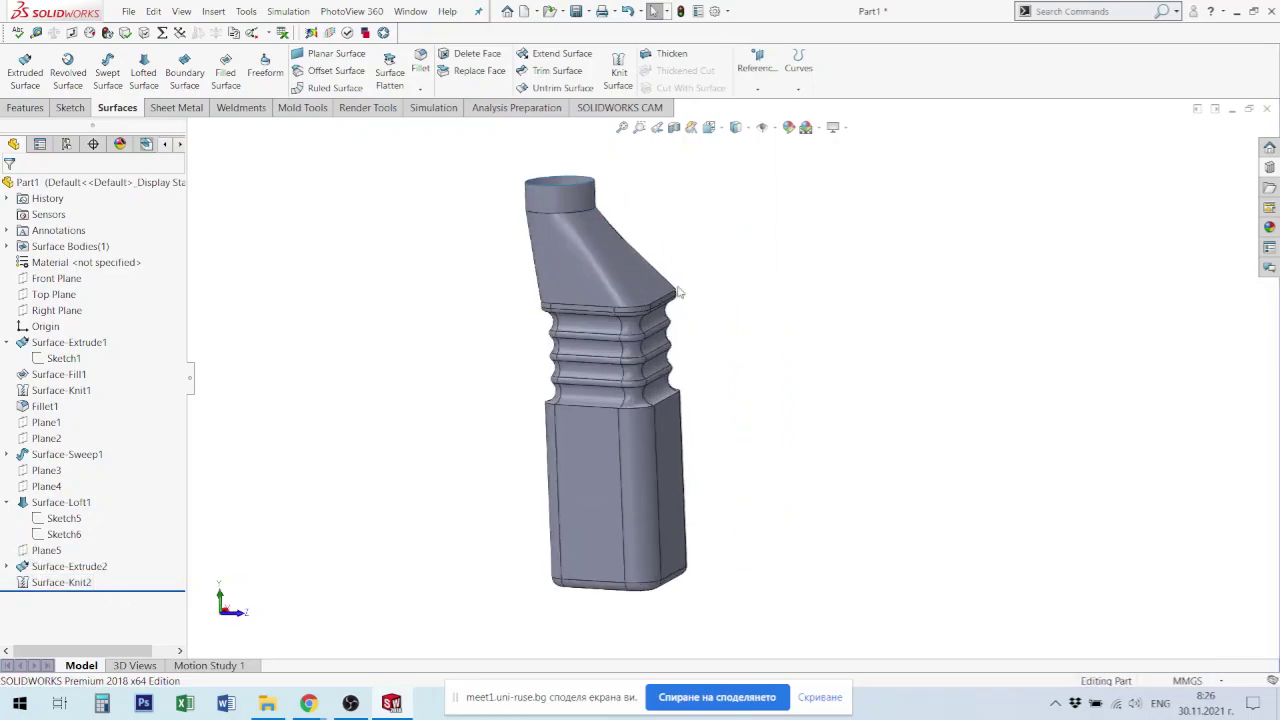
pyautogui.scroll(-2, 660, 322)
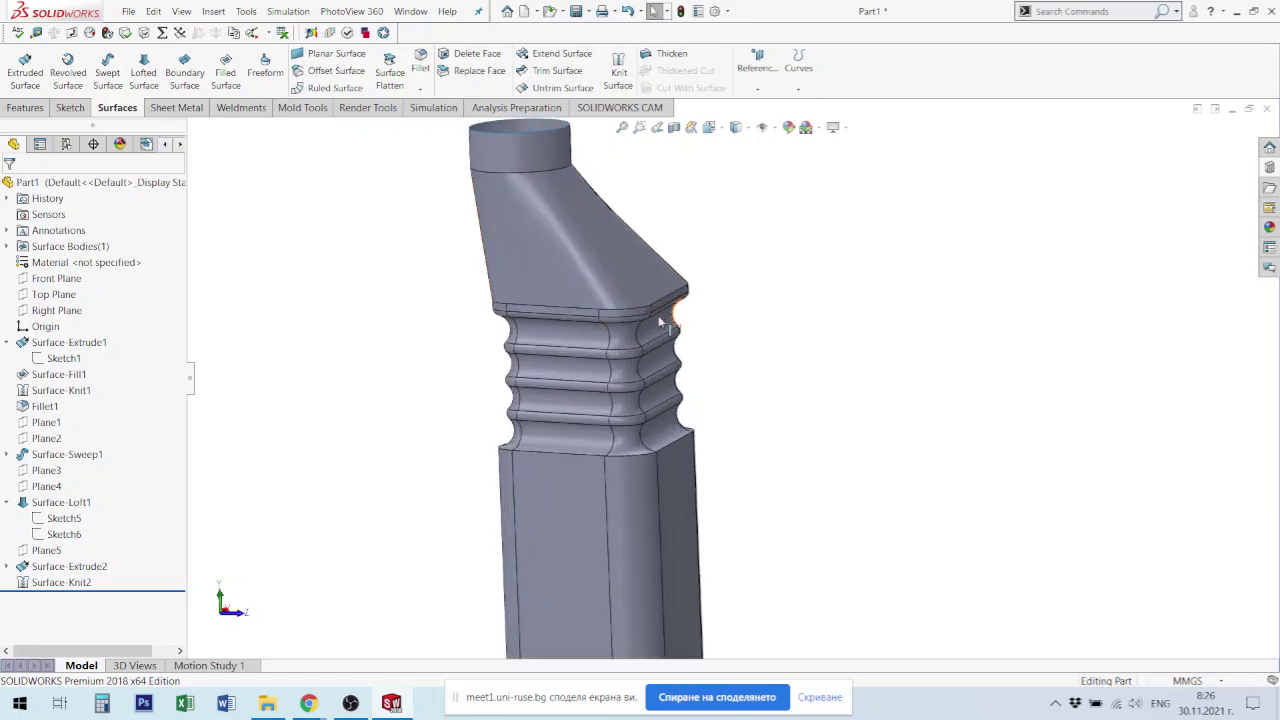
pyautogui.scroll(-1, 660, 322)
pyautogui.scroll(-1, 665, 330)
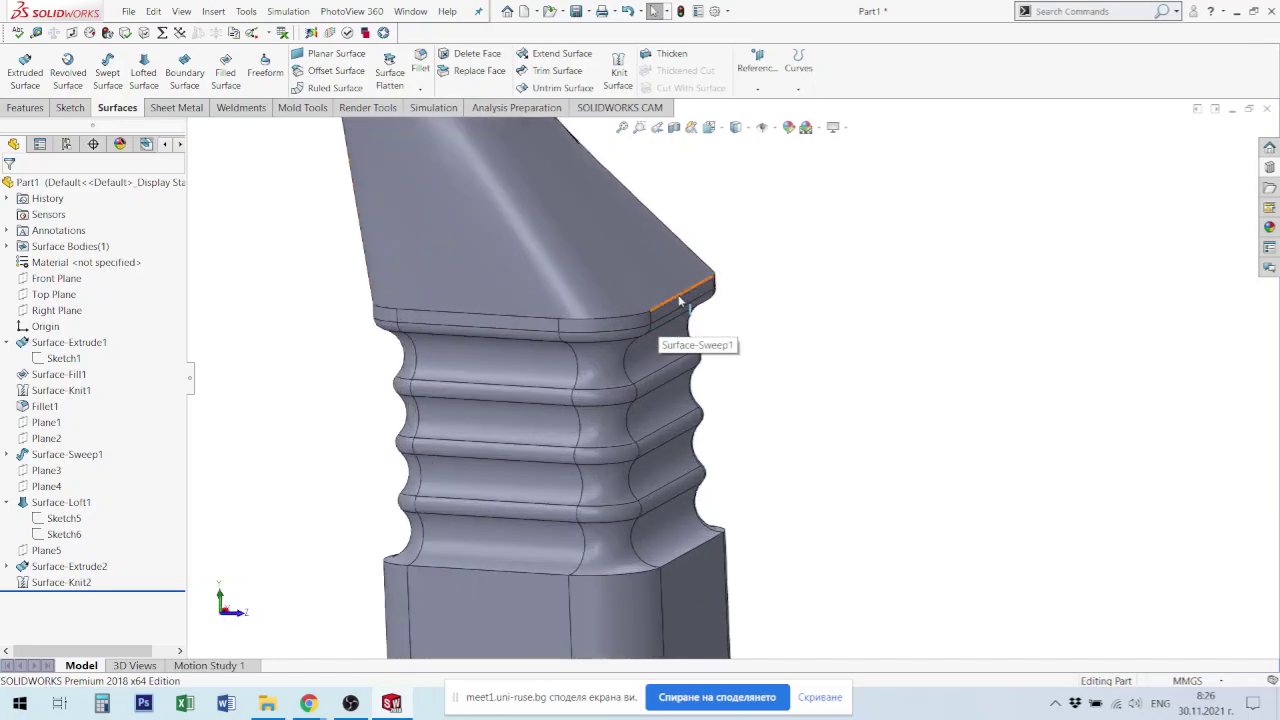
pyautogui.click(679, 300)
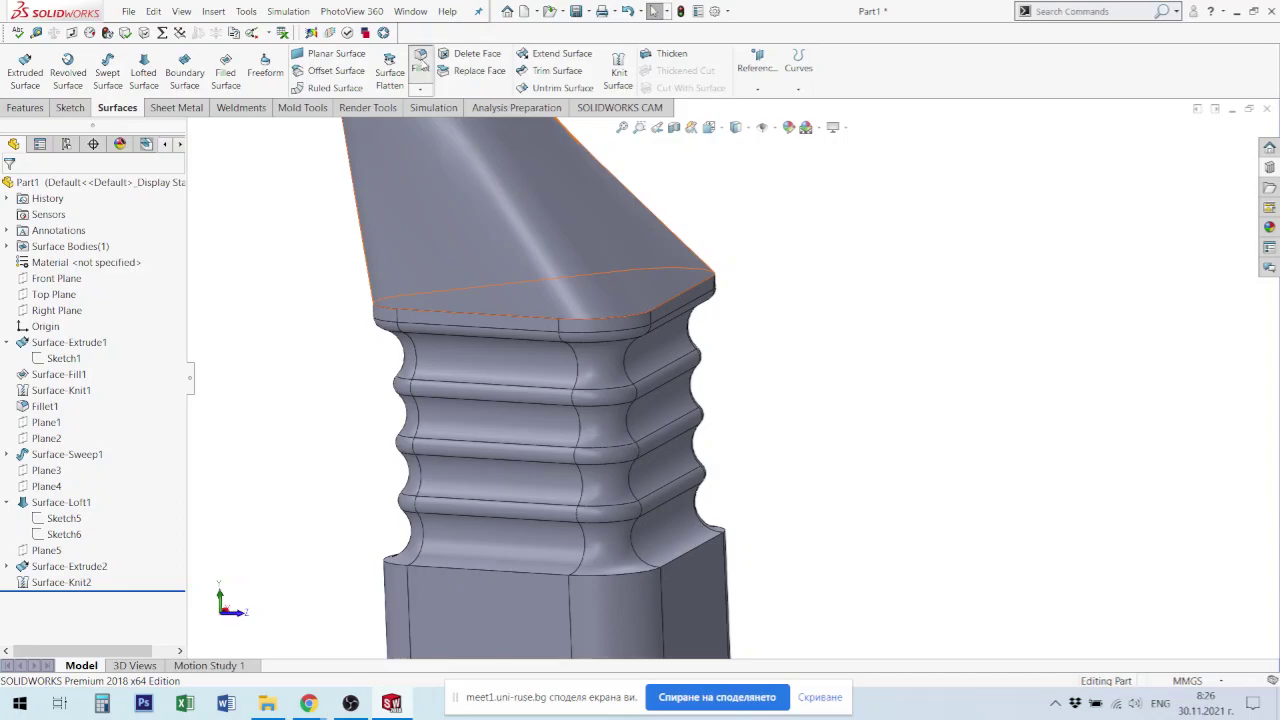
# Step: Start a 1 mm fillet on the ribs-to-body and neck-to-ribs edges
pyautogui.click(418, 60)
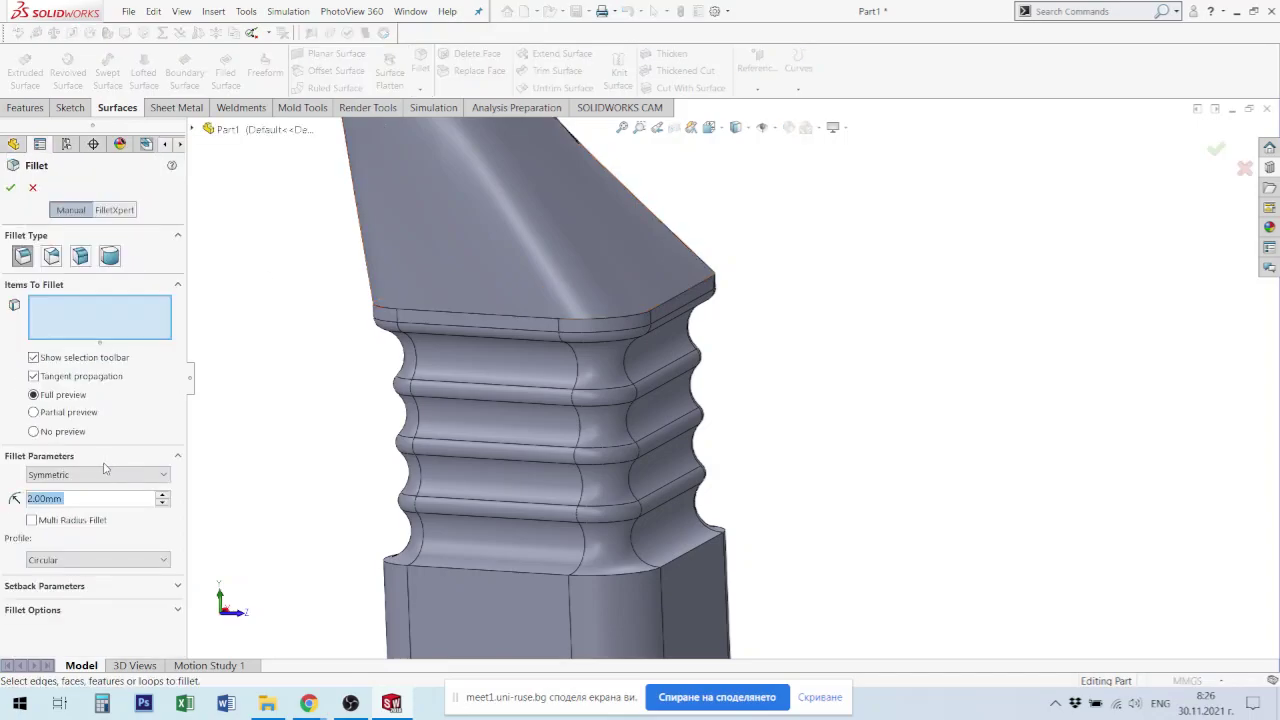
pyautogui.write('1')
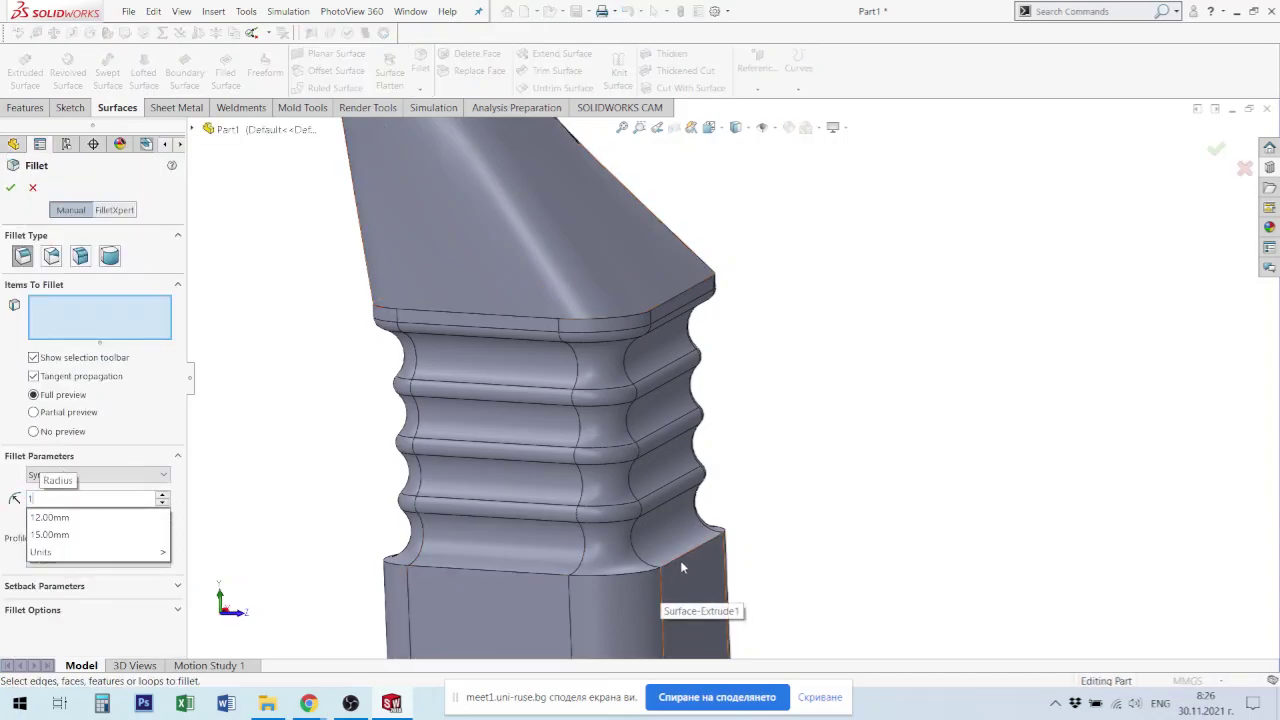
pyautogui.click(683, 555)
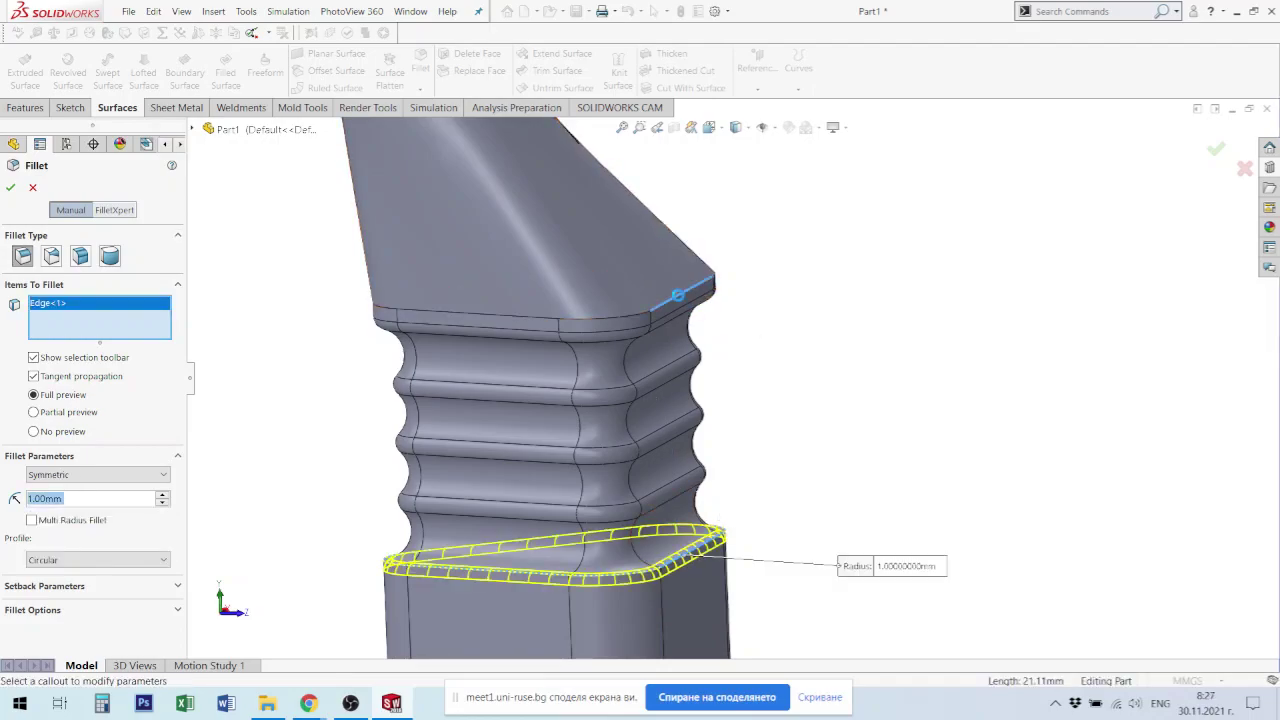
pyautogui.click(680, 296)
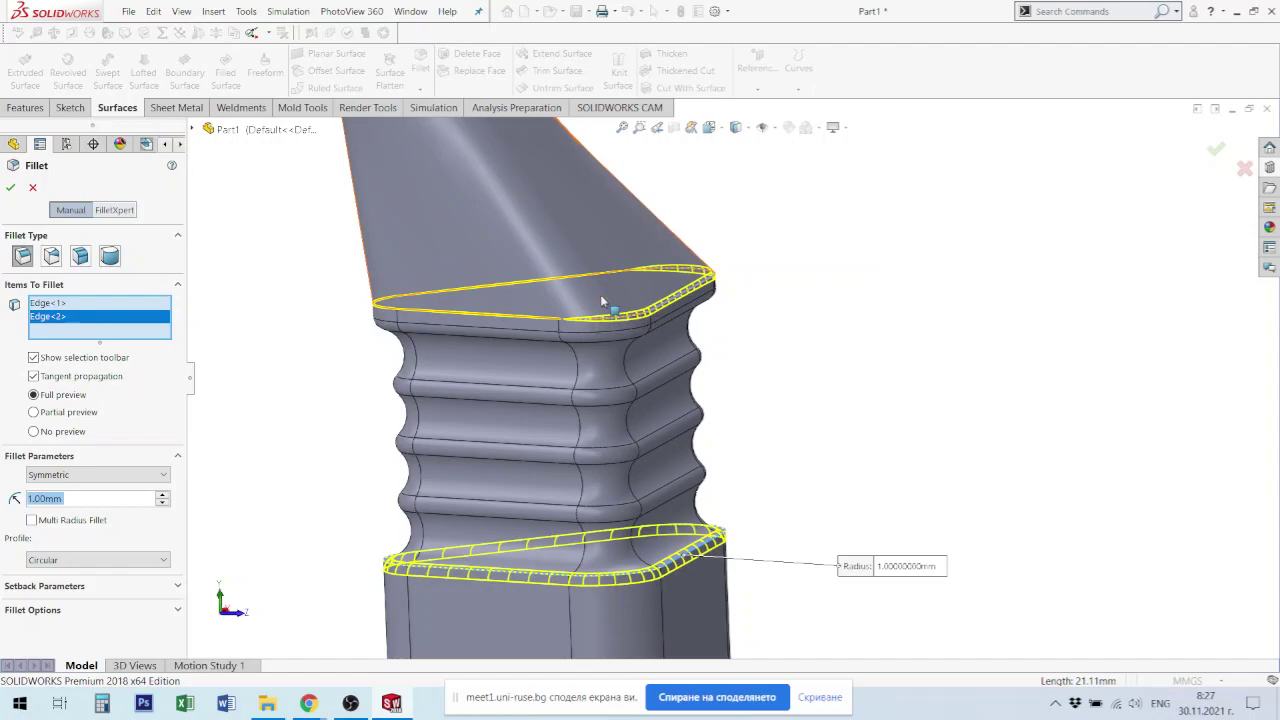
# Step: Add the edge below the neck cylinder and accept the three-edge 1 mm fillet
pyautogui.moveTo(601, 301)
pyautogui.mouseDown(button='middle')
pyautogui.moveTo(486, 271)
pyautogui.moveTo(443, 323)
pyautogui.moveTo(374, 346)
pyautogui.mouseUp(button='middle')
pyautogui.scroll(-3, 750, 350)
pyautogui.scroll(-2, 770, 370)
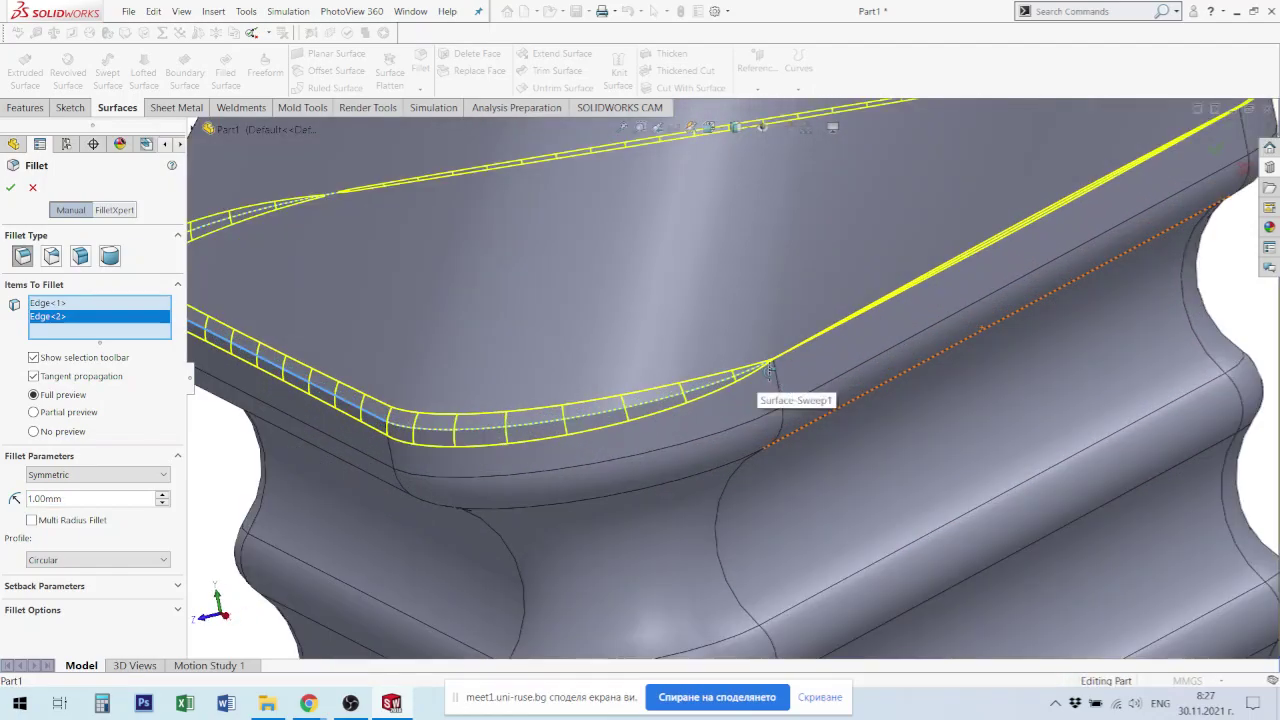
pyautogui.moveTo(770, 372)
pyautogui.mouseDown(button='middle')
pyautogui.moveTo(775, 410)
pyautogui.moveTo(757, 400)
pyautogui.moveTo(810, 362)
pyautogui.moveTo(766, 374)
pyautogui.mouseUp(button='middle')
pyautogui.scroll(2, 757, 400)
pyautogui.scroll(-3, 740, 374)
pyautogui.scroll(2, 740, 374)
pyautogui.scroll(2, 768, 374)
pyautogui.scroll(-1, 824, 329)
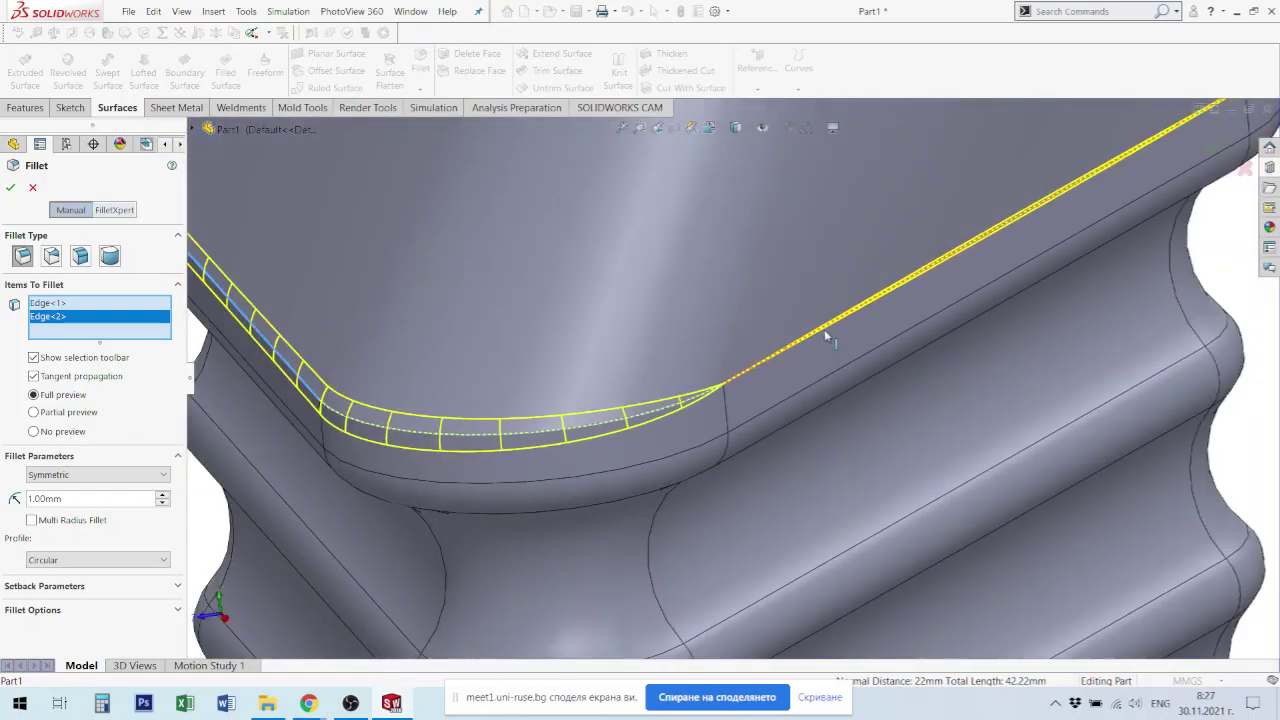
pyautogui.scroll(3, 824, 329)
pyautogui.scroll(1, 839, 212)
pyautogui.scroll(1, 864, 200)
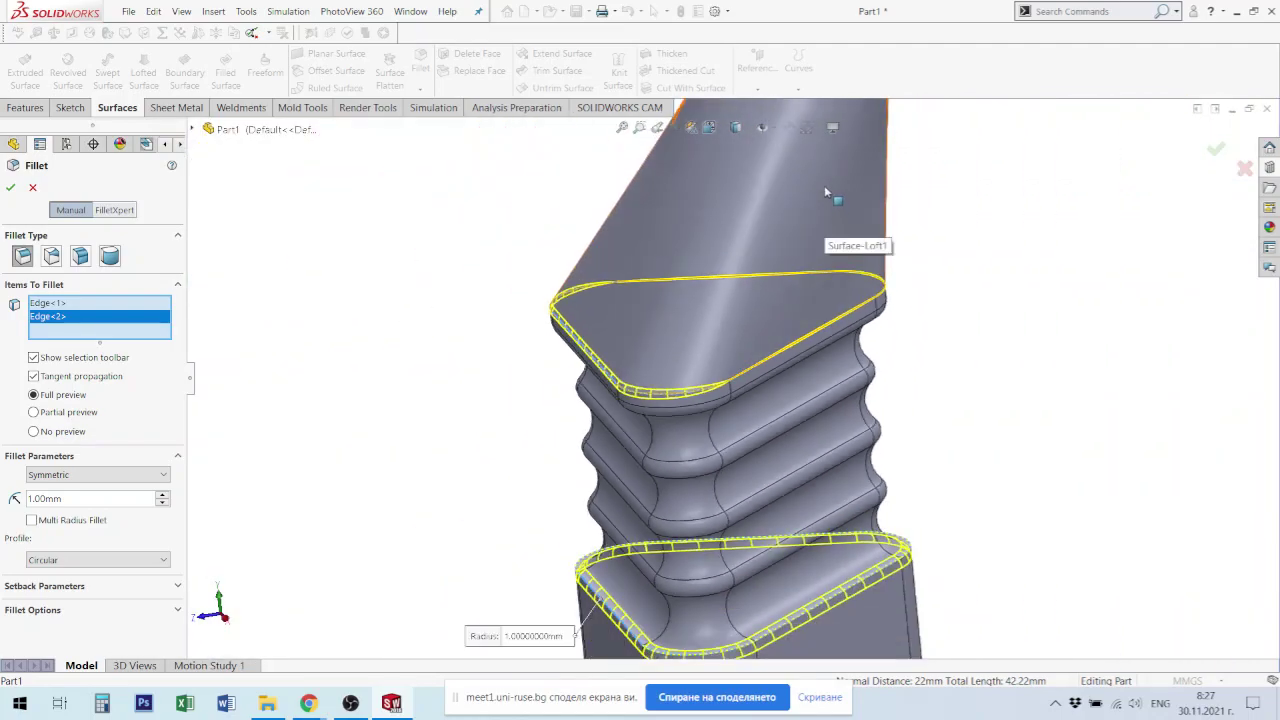
pyautogui.scroll(1, 826, 192)
pyautogui.scroll(-1, 786, 210)
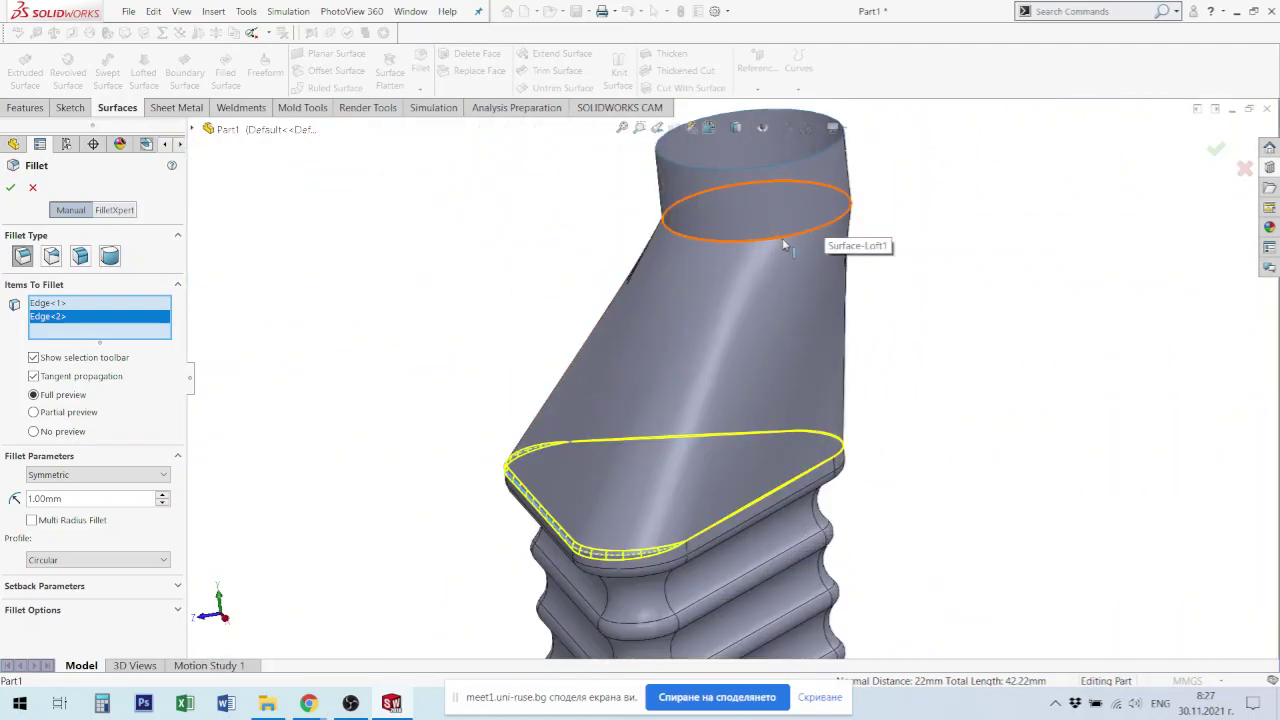
pyautogui.click(782, 239)
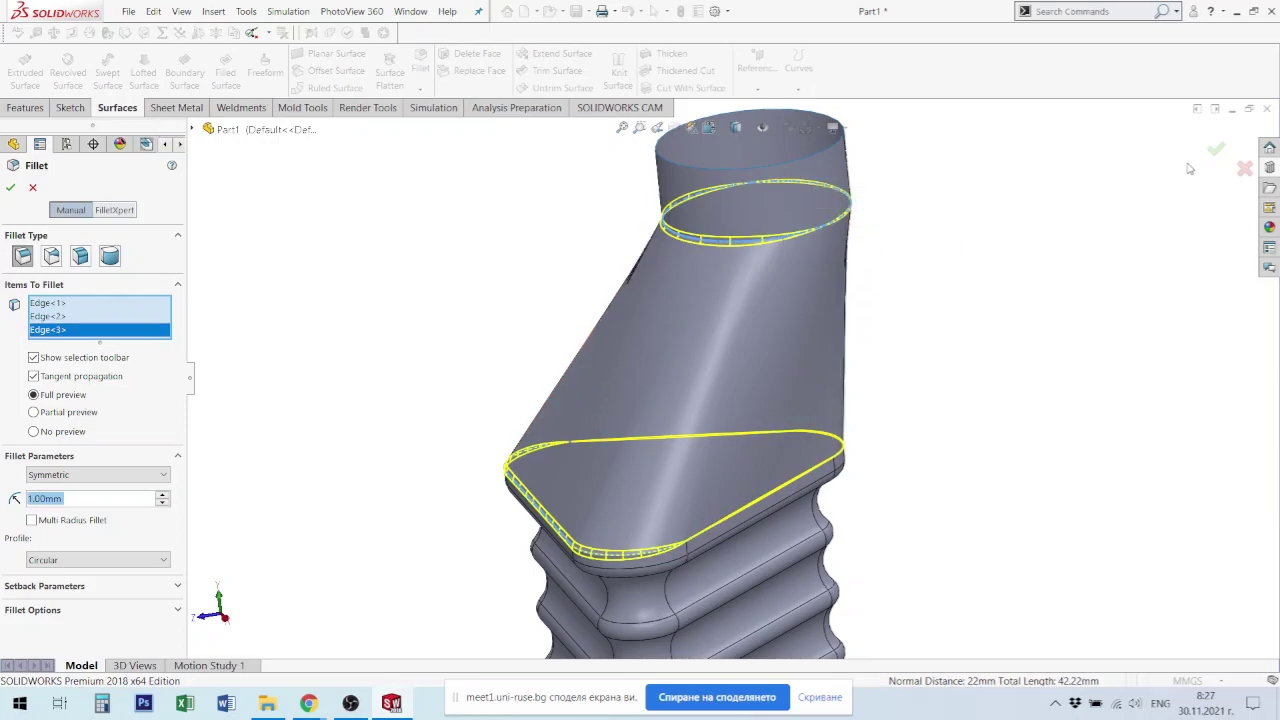
pyautogui.click(1215, 150)
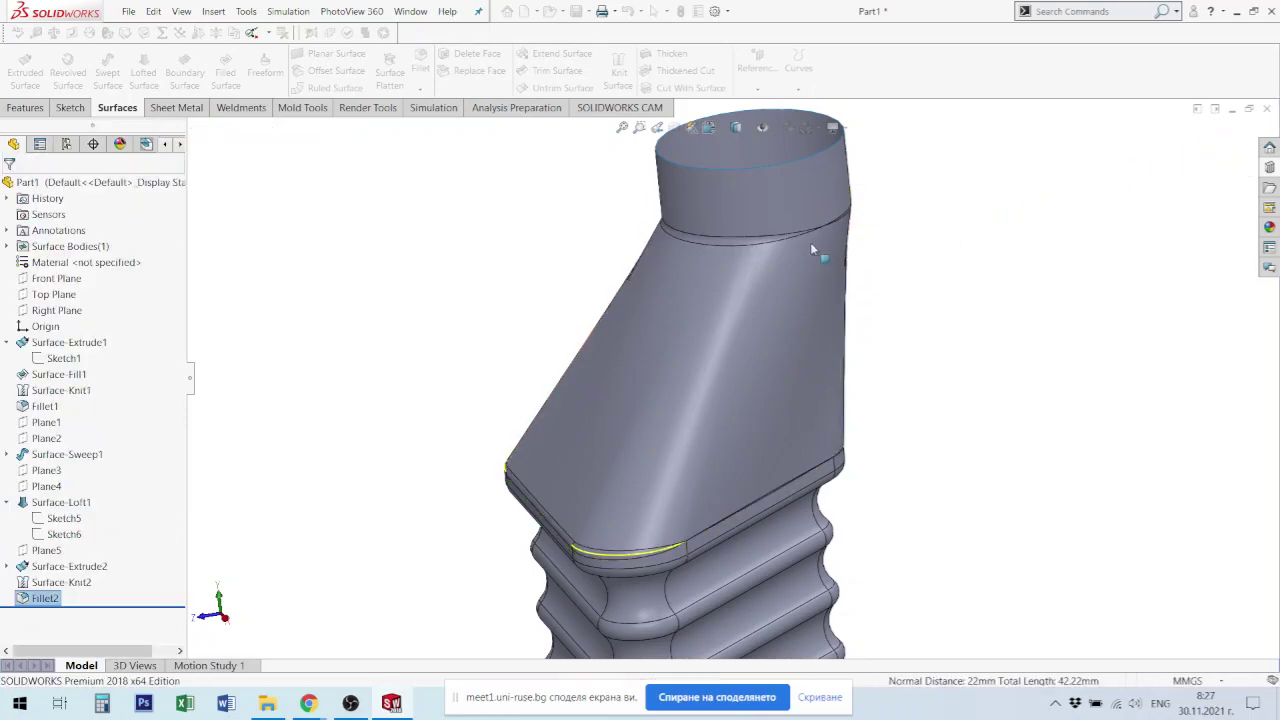
pyautogui.scroll(-1, 820, 470)
pyautogui.scroll(-2, 545, 570)
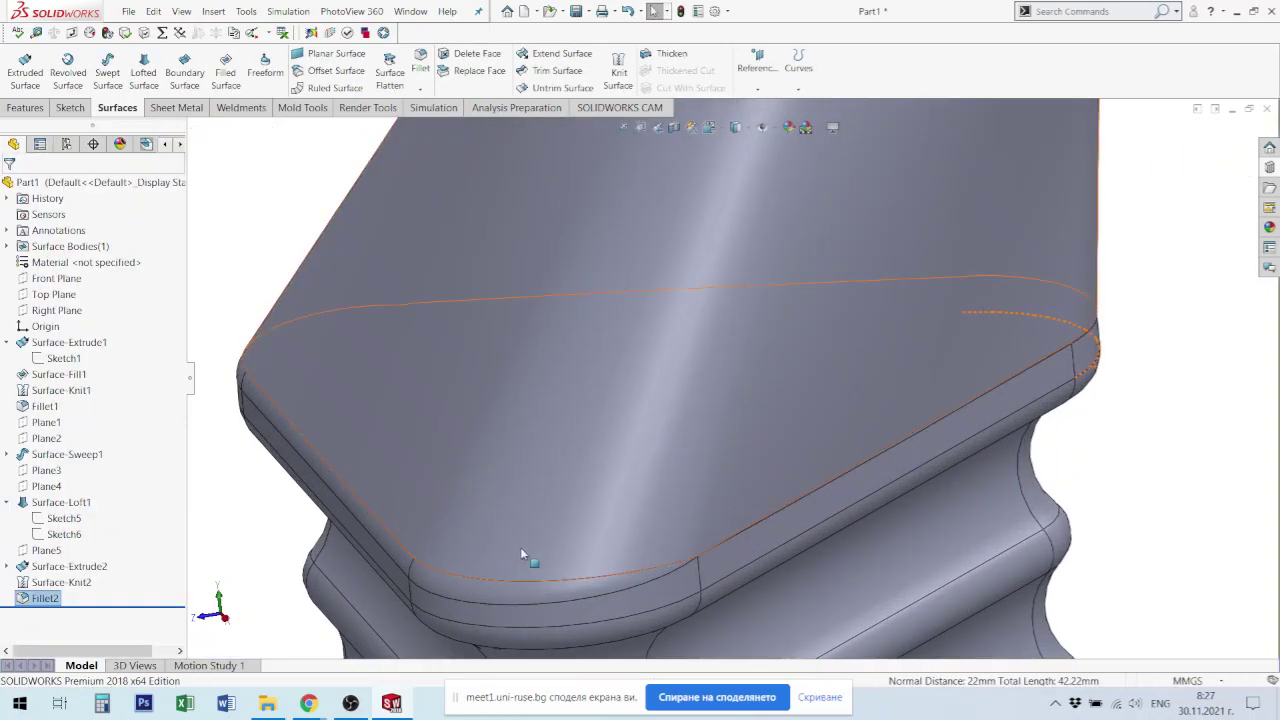
pyautogui.moveTo(520, 553)
pyautogui.mouseDown(button='middle')
pyautogui.moveTo(486, 500)
pyautogui.moveTo(797, 583)
pyautogui.mouseUp(button='middle')
pyautogui.scroll(-1, 1000, 500)
pyautogui.scroll(-1, 1144, 318)
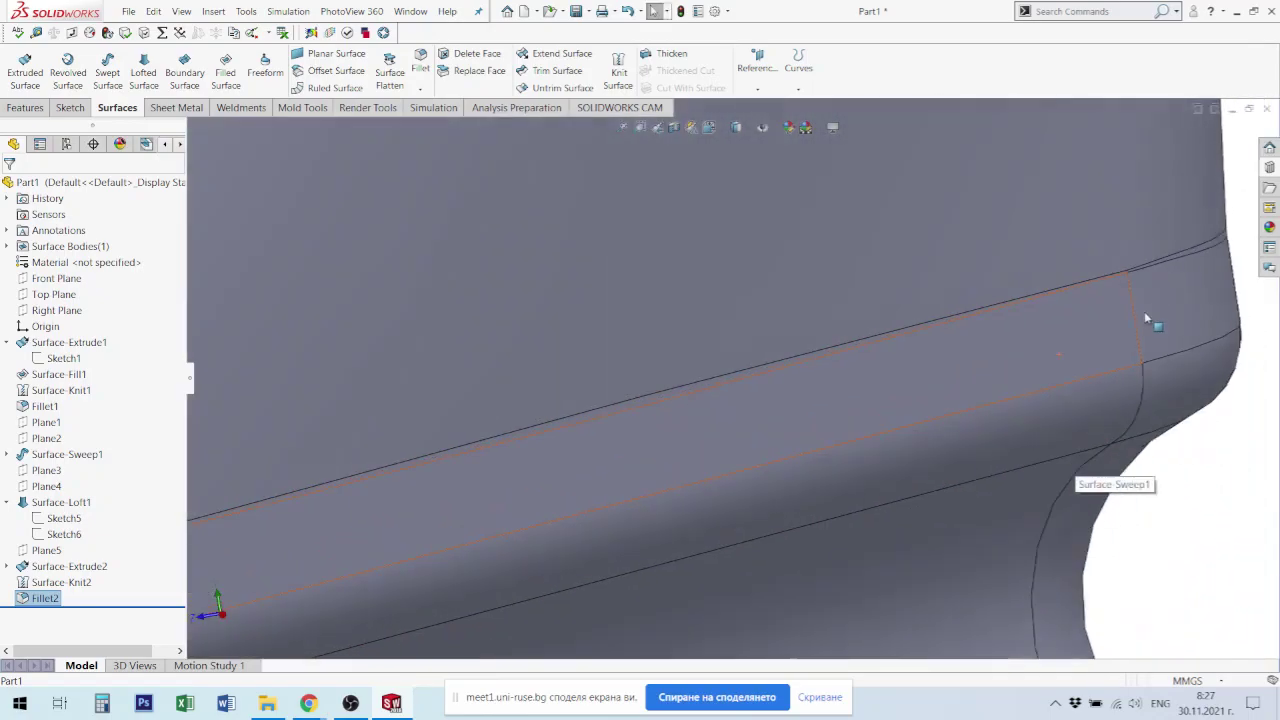
pyautogui.moveTo(1146, 318)
pyautogui.mouseDown(button='middle')
pyautogui.moveTo(1171, 246)
pyautogui.moveTo(1049, 291)
pyautogui.moveTo(894, 320)
pyautogui.moveTo(851, 360)
pyautogui.moveTo(907, 370)
pyautogui.moveTo(894, 363)
pyautogui.mouseUp(button='middle')
pyautogui.scroll(-2, 800, 405)
pyautogui.scroll(-1, 782, 395)
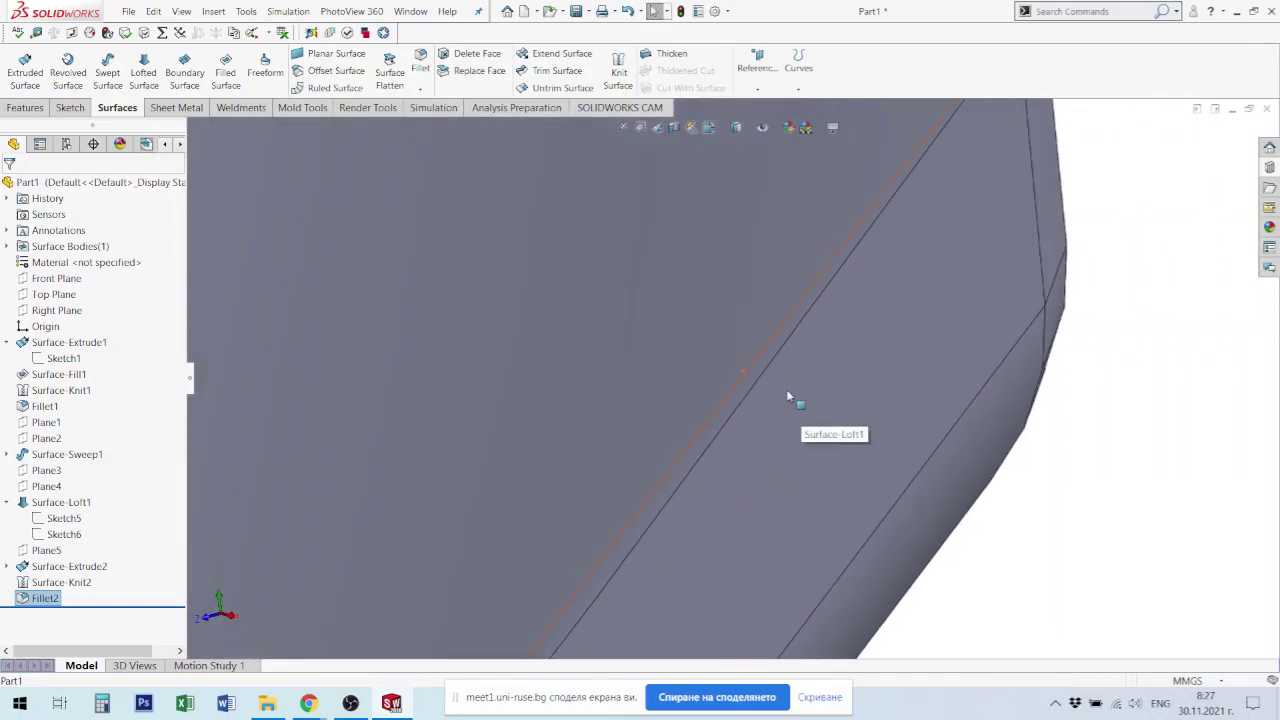
pyautogui.scroll(2, 760, 440)
pyautogui.scroll(2, 690, 505)
pyautogui.scroll(2, 710, 455)
pyautogui.scroll(1, 775, 370)
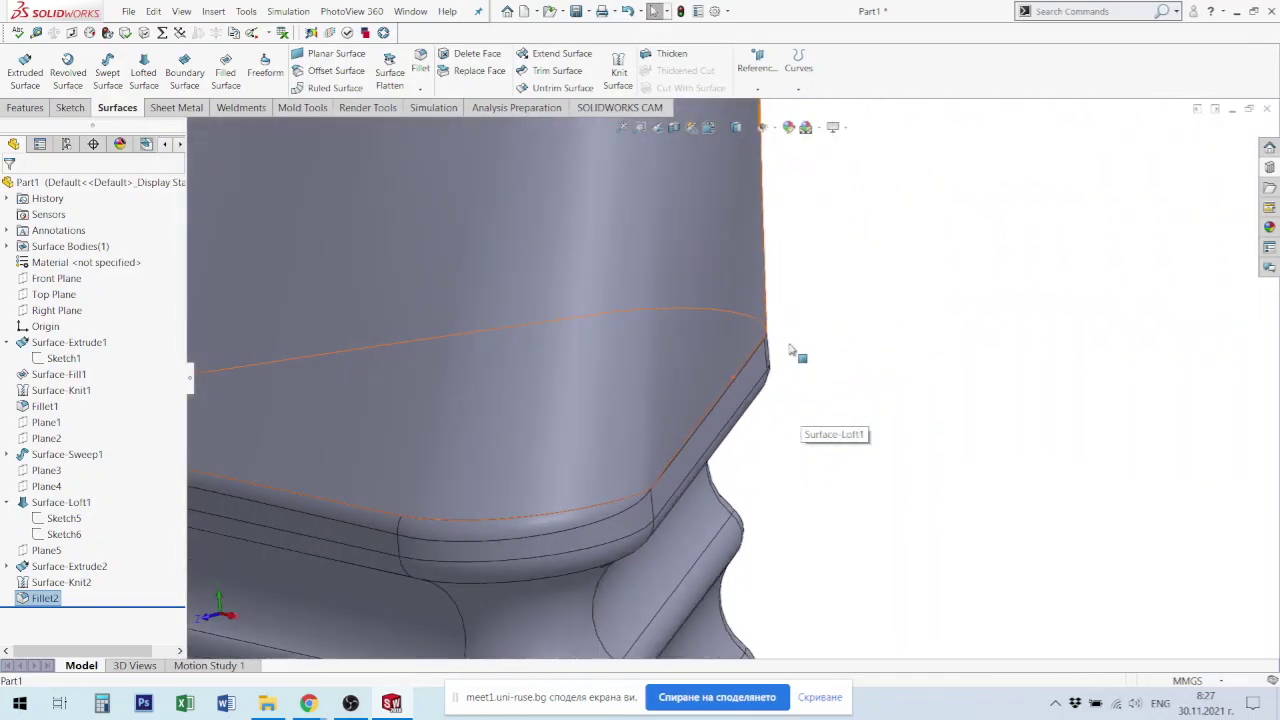
pyautogui.scroll(2, 790, 350)
pyautogui.scroll(2, 660, 325)
pyautogui.scroll(2, 730, 308)
pyautogui.moveTo(757, 306)
pyautogui.mouseDown(button='middle')
pyautogui.moveTo(659, 248)
pyautogui.moveTo(820, 360)
pyautogui.mouseUp(button='middle')
pyautogui.scroll(2, 854, 380)
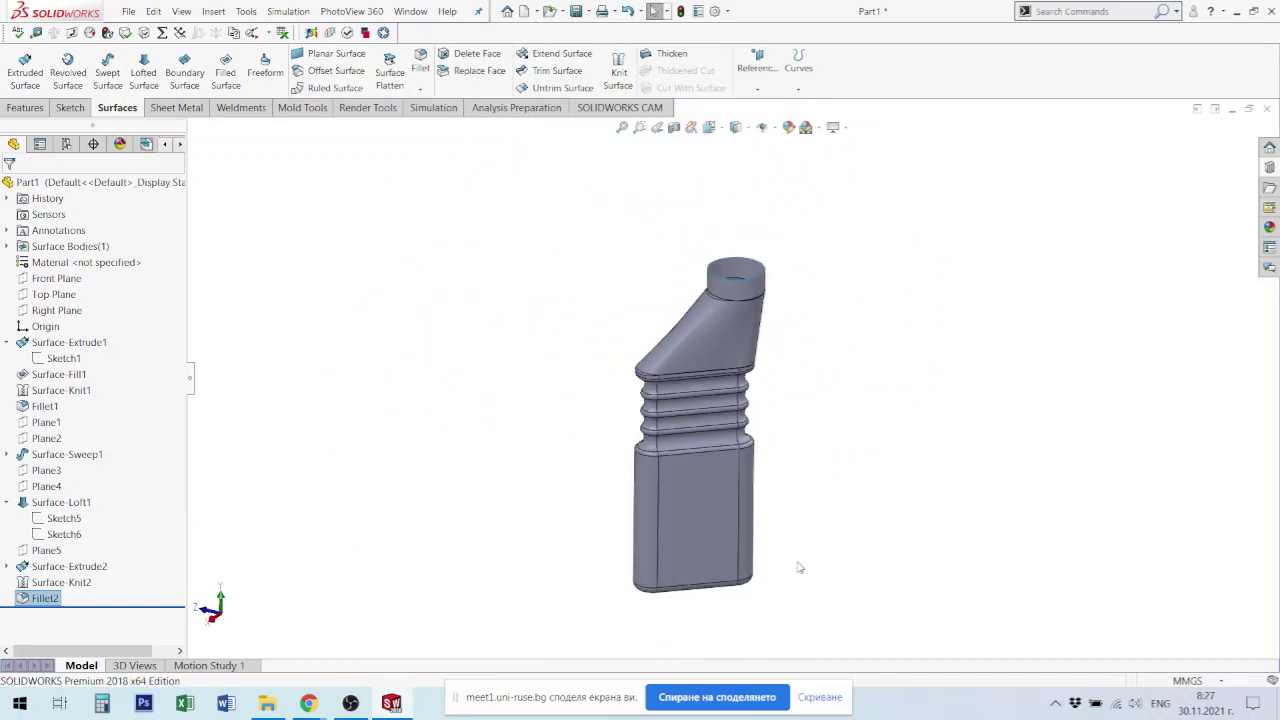
pyautogui.moveTo(799, 567)
pyautogui.mouseDown(button='middle')
pyautogui.moveTo(774, 420)
pyautogui.moveTo(677, 540)
pyautogui.mouseUp(button='middle')
pyautogui.click(690, 585)
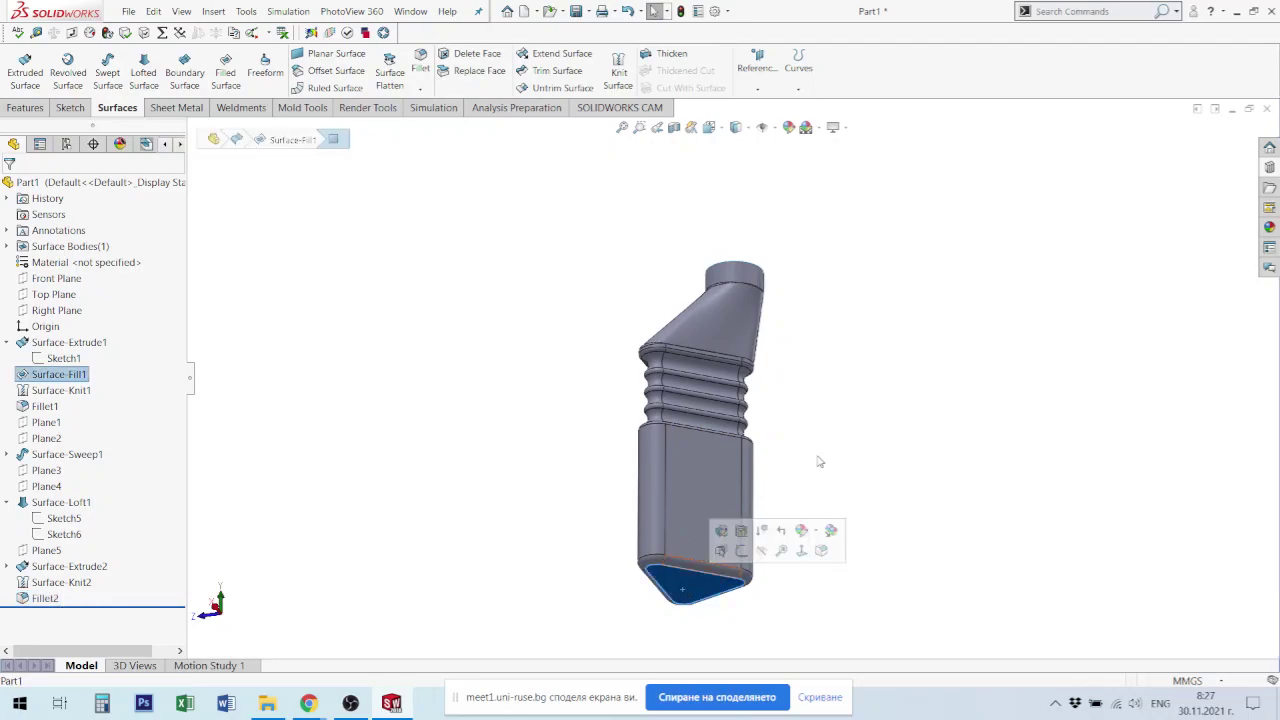
pyautogui.moveTo(819, 461)
pyautogui.mouseDown(button='middle')
pyautogui.moveTo(863, 334)
pyautogui.moveTo(786, 514)
pyautogui.mouseUp(button='middle')
pyautogui.scroll(-2, 727, 324)
pyautogui.scroll(-2, 727, 324)
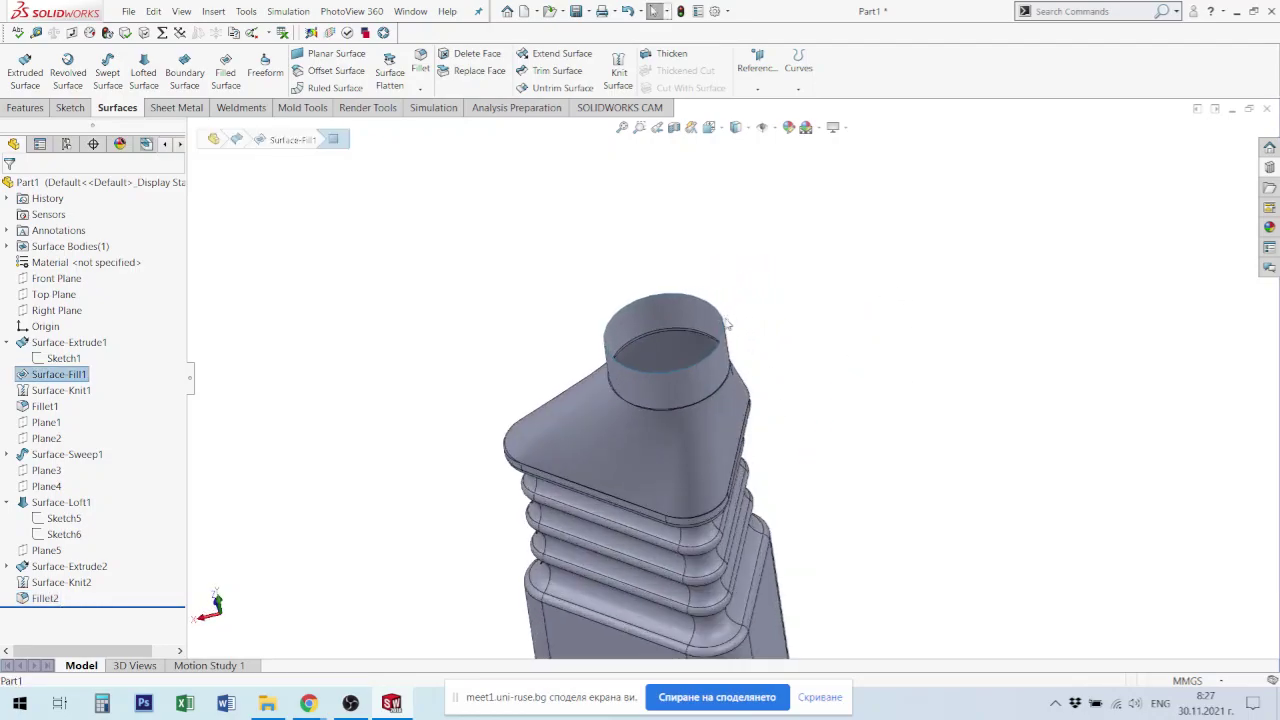
pyautogui.click(727, 324)
pyautogui.press('m')
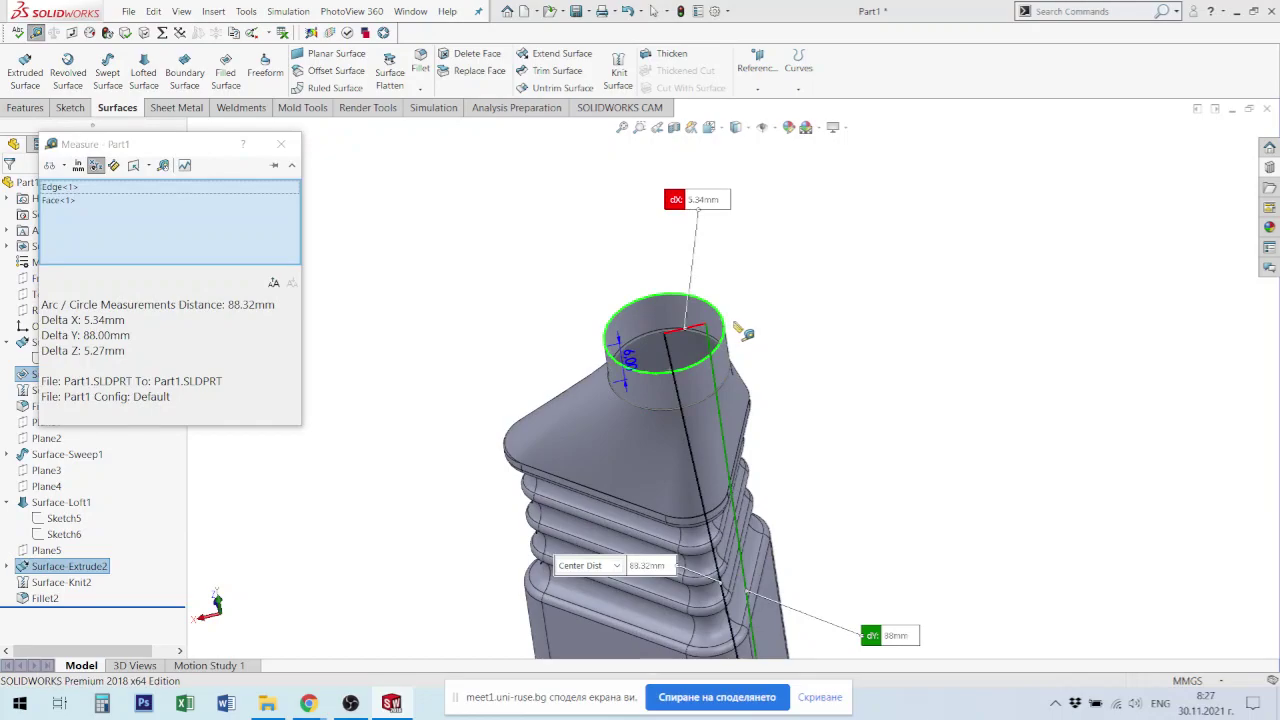
pyautogui.click(877, 359)
pyautogui.scroll(5, 851, 477)
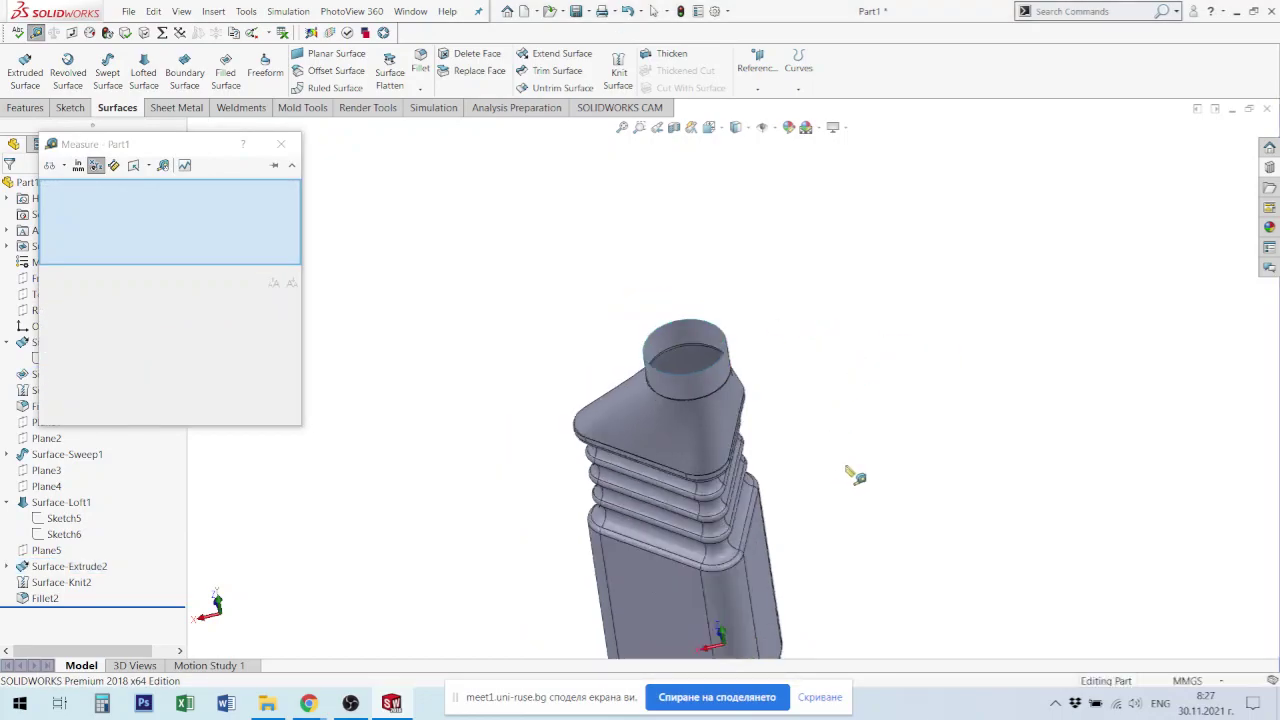
pyautogui.click(281, 144)
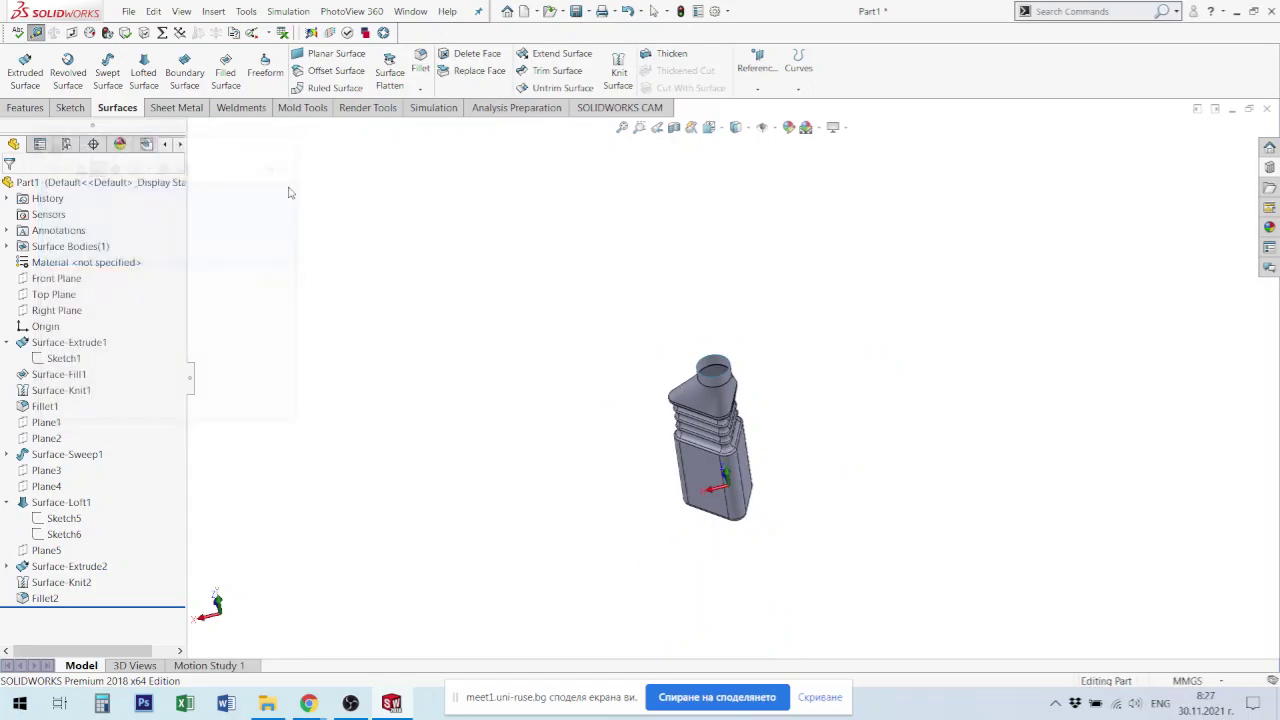
pyautogui.scroll(-3, 778, 409)
pyautogui.moveTo(778, 409)
pyautogui.mouseDown(button='middle')
pyautogui.moveTo(757, 514)
pyautogui.moveTo(734, 506)
pyautogui.moveTo(711, 441)
pyautogui.mouseUp(button='middle')
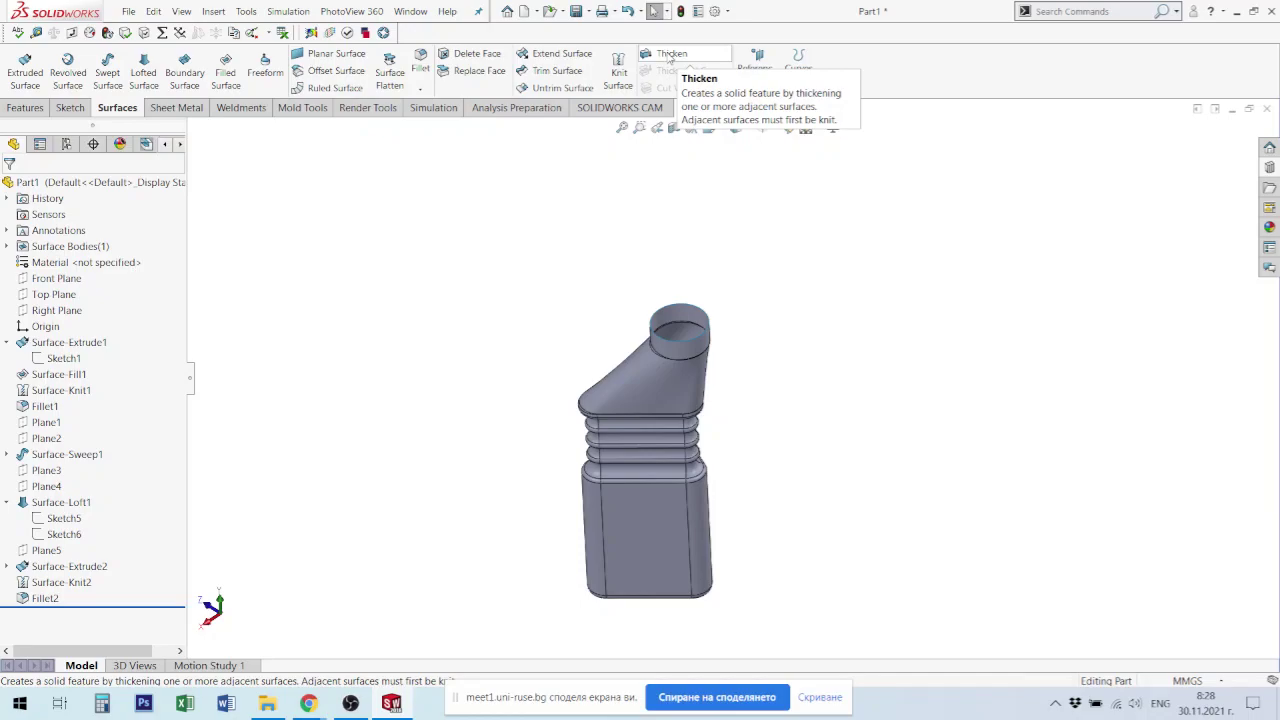
# Step: Start a Thicken on the bottle surface, comparing directions and settling on both sides
pyautogui.click(669, 55)
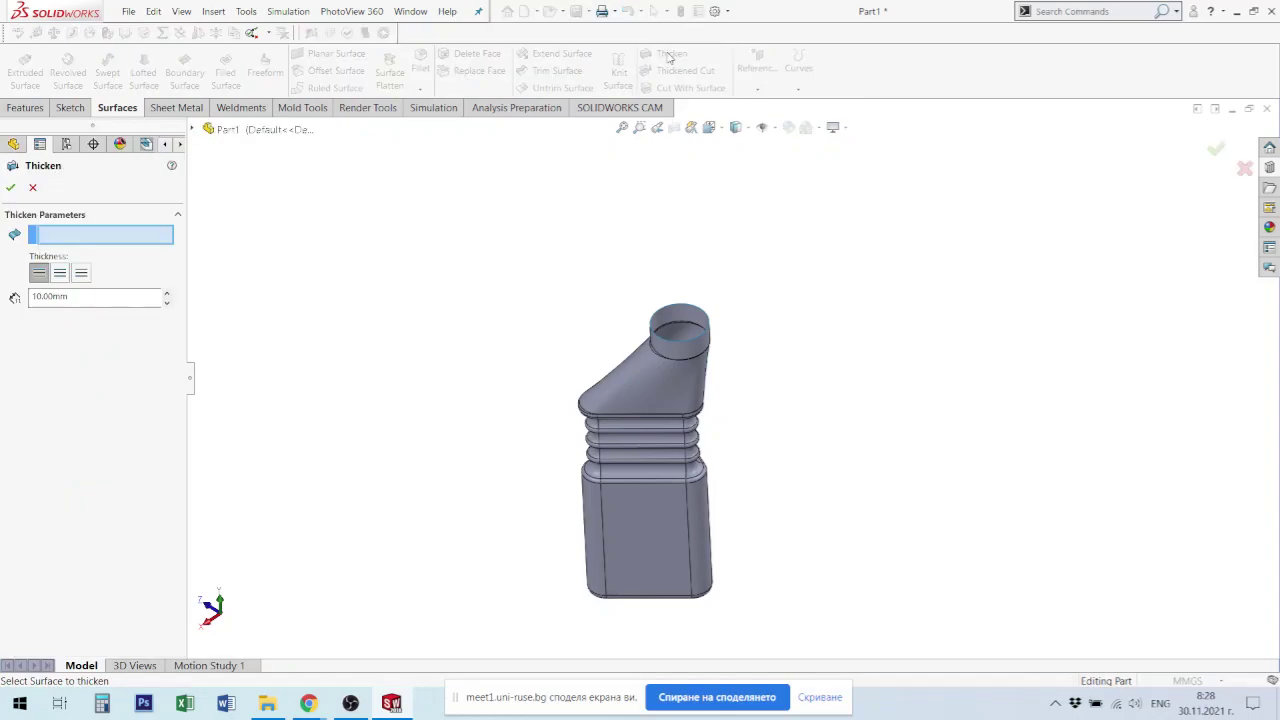
pyautogui.click(677, 546)
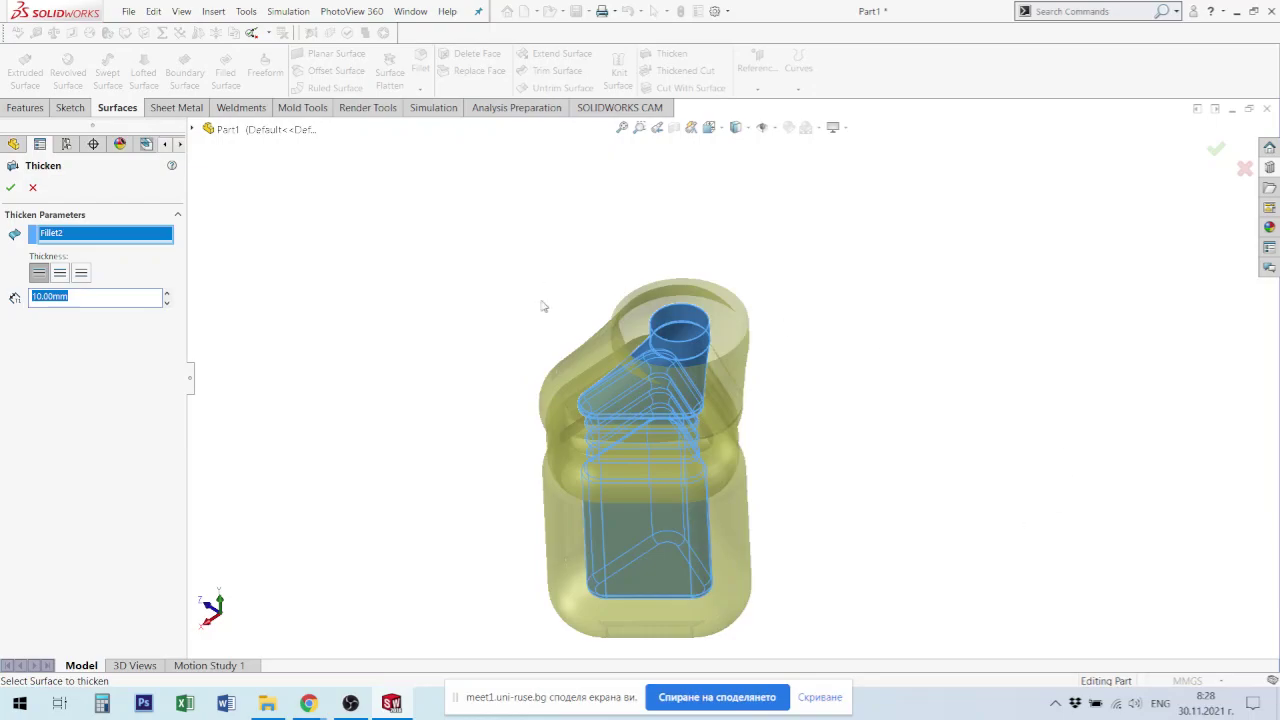
pyautogui.scroll(-3, 706, 322)
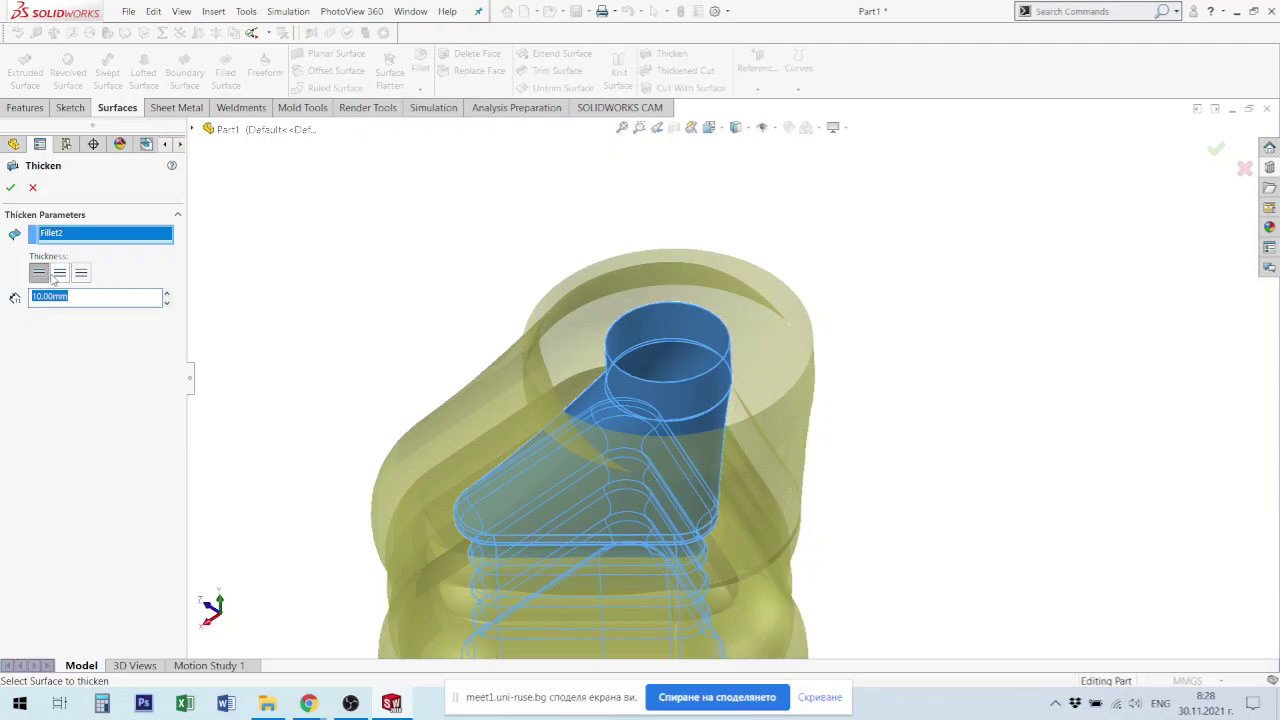
pyautogui.click(81, 274)
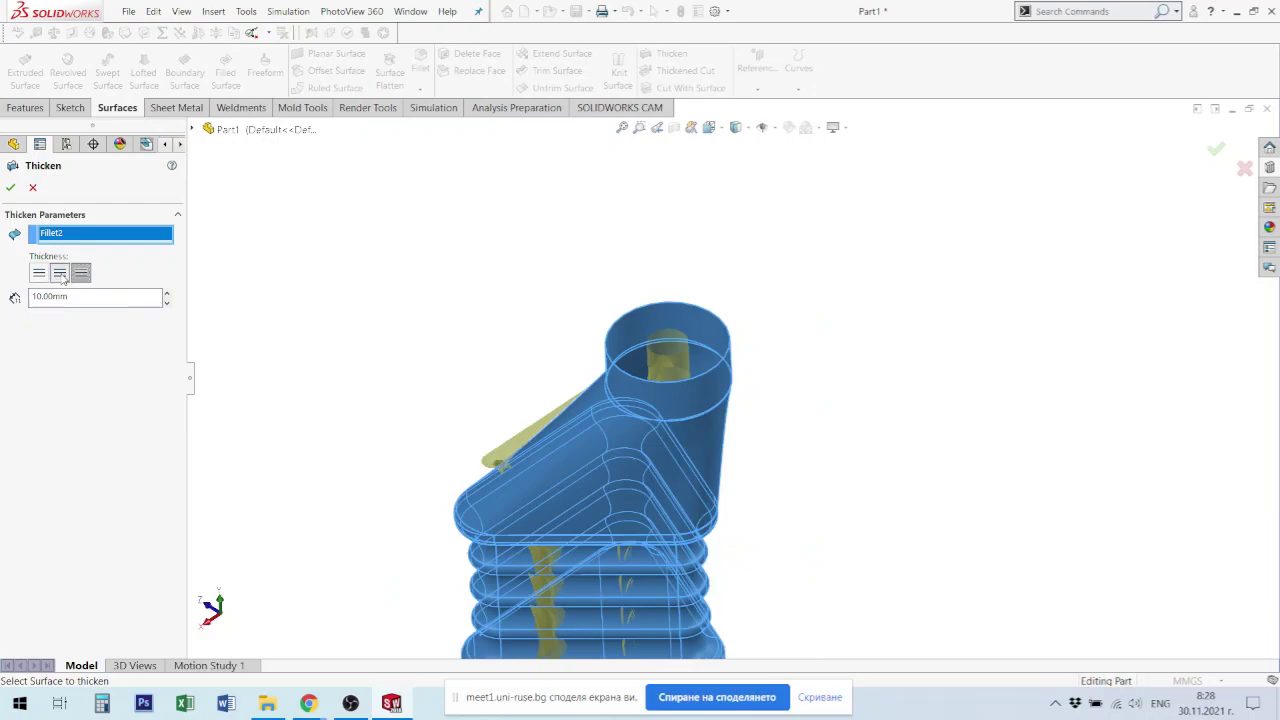
pyautogui.click(60, 274)
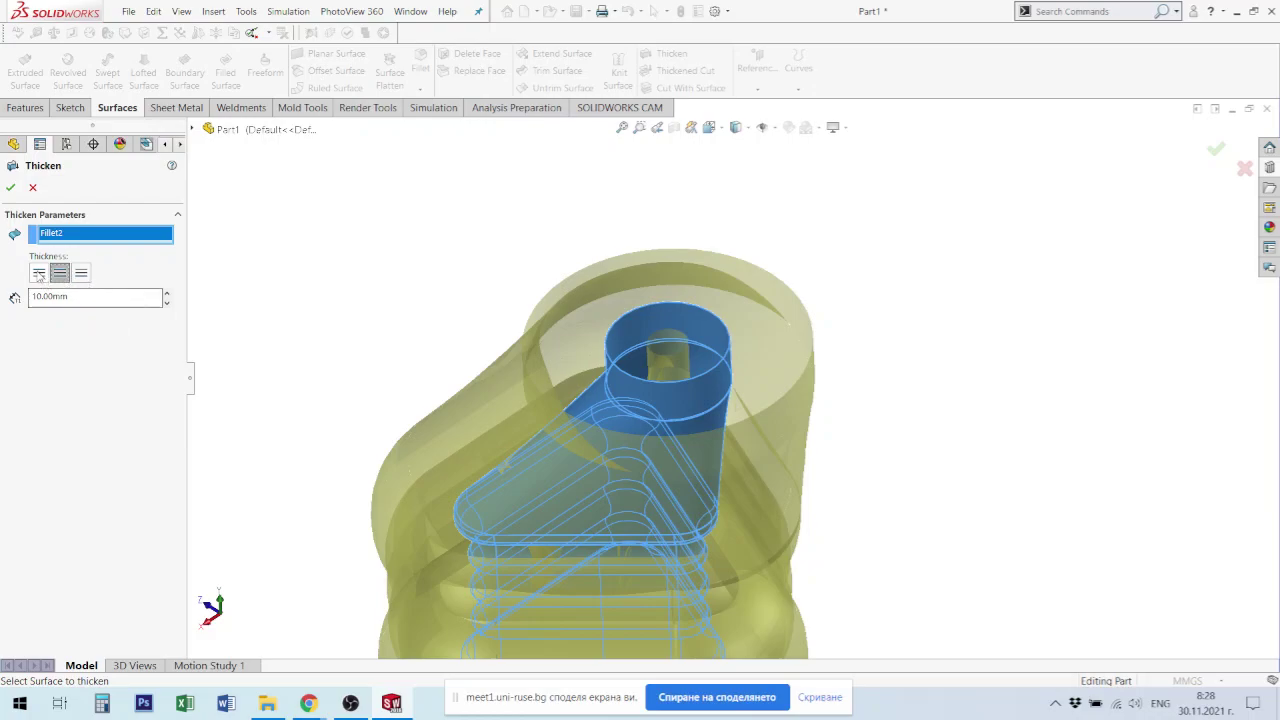
pyautogui.click(39, 273)
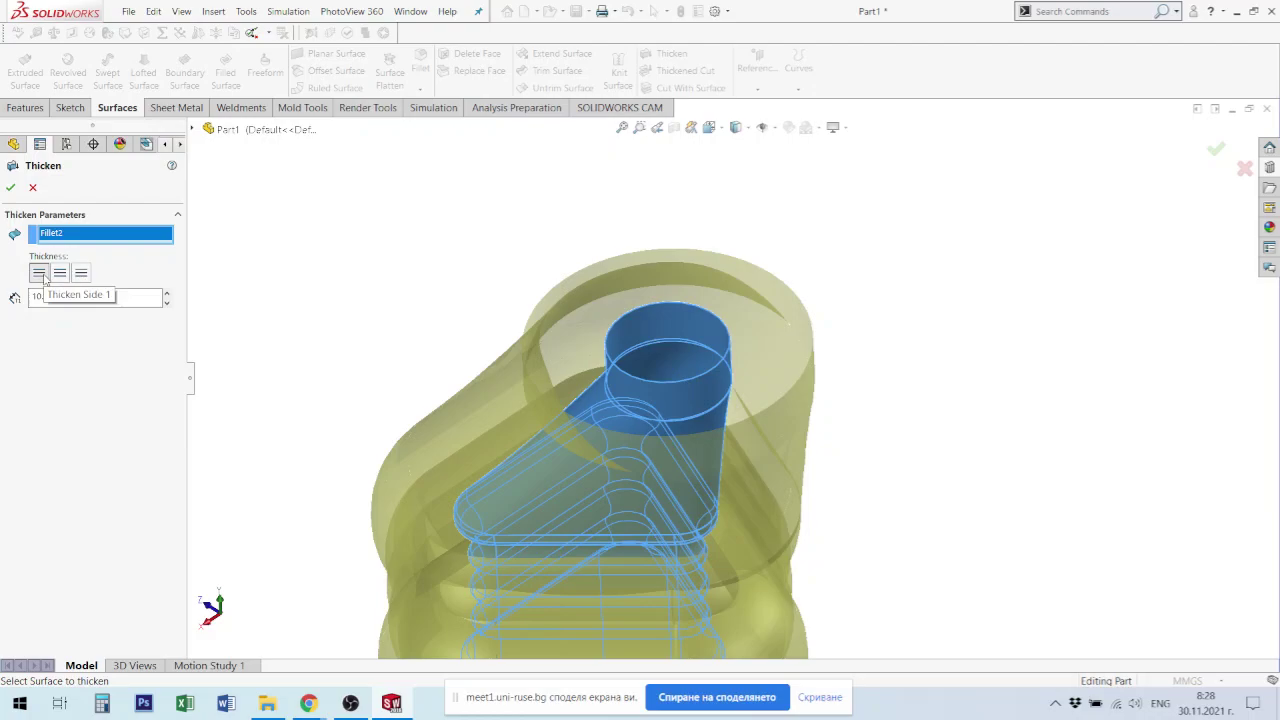
pyautogui.click(63, 278)
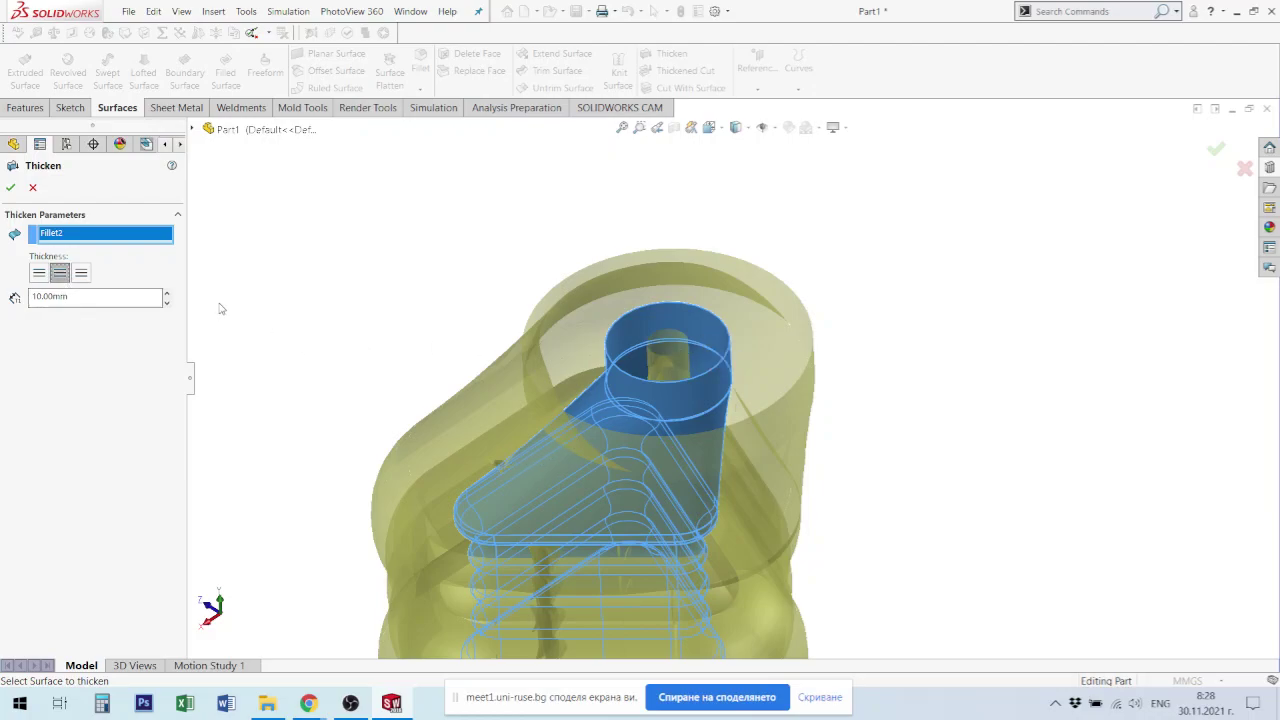
pyautogui.click(83, 274)
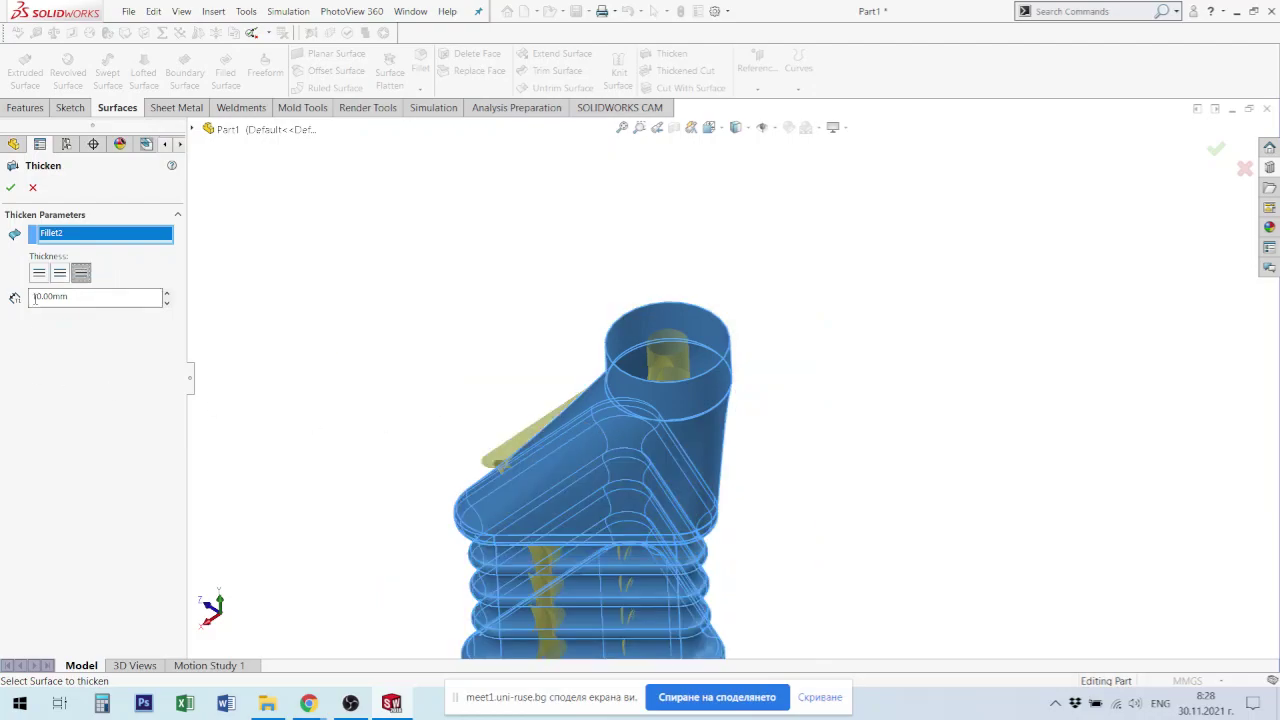
# Step: Set the thickness to 1.00mm and accept, which produces a rebuild error on a face
pyautogui.moveTo(77, 300); pyautogui.dragTo(3, 291)
pyautogui.write('2')
pyautogui.press('Return')
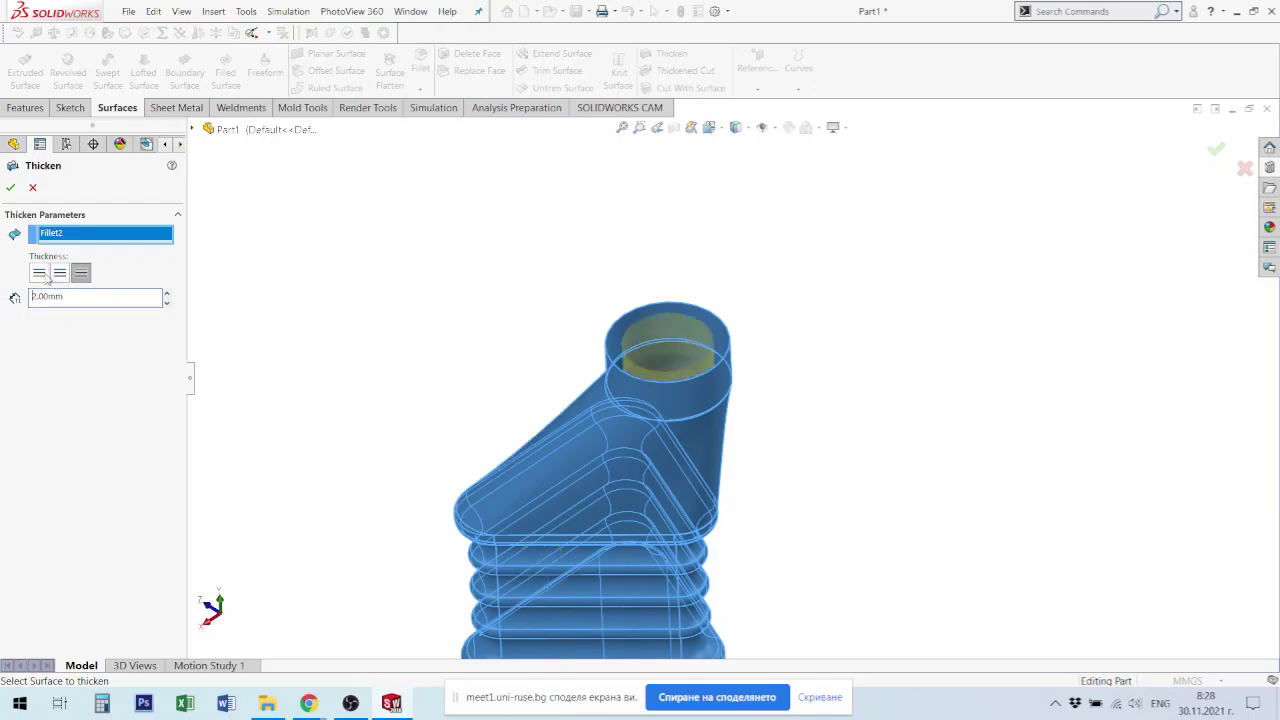
pyautogui.click(89, 281)
pyautogui.moveTo(90, 297); pyautogui.dragTo(4, 289)
pyautogui.write('1')
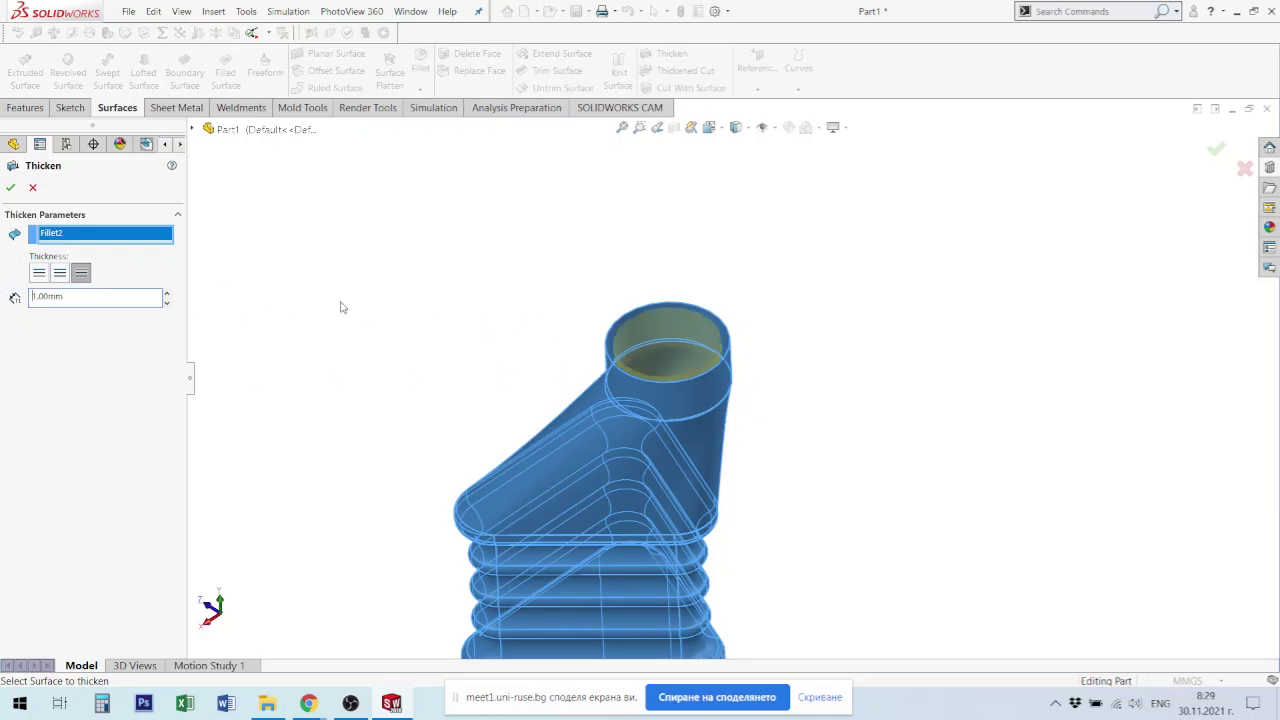
pyautogui.scroll(-2, 692, 404)
pyautogui.scroll(-2, 686, 372)
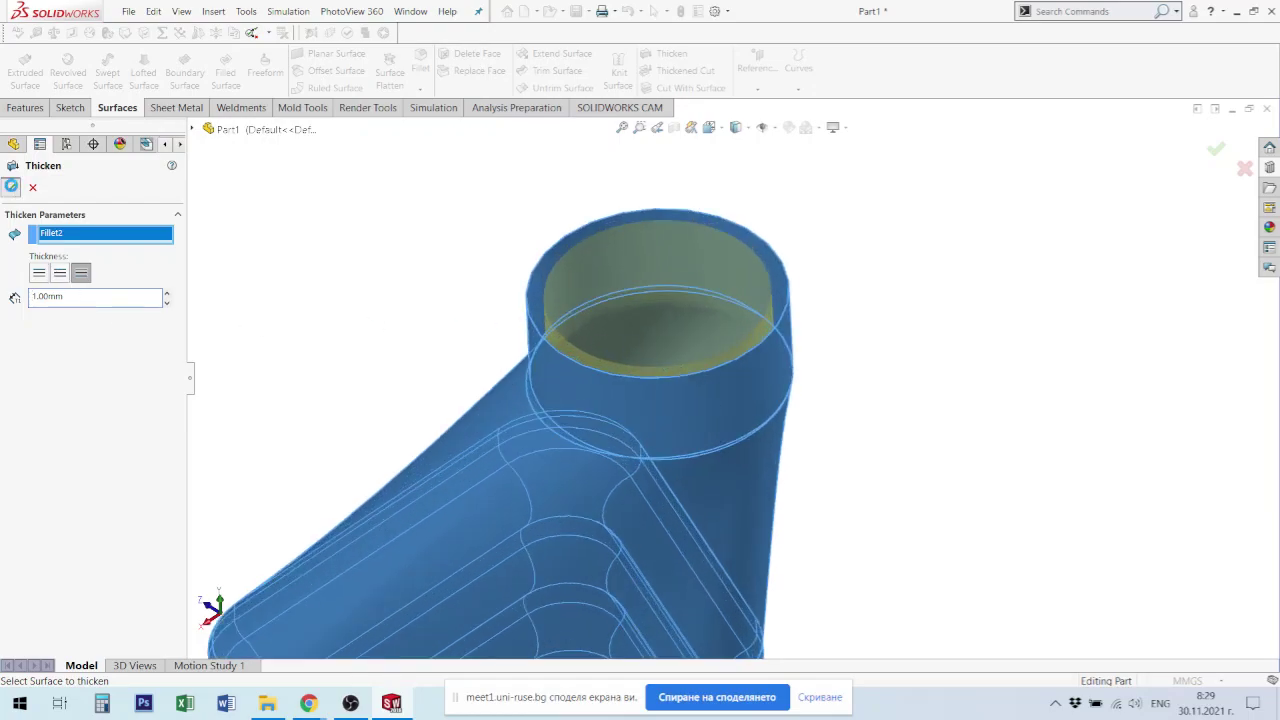
pyautogui.click(11, 186)
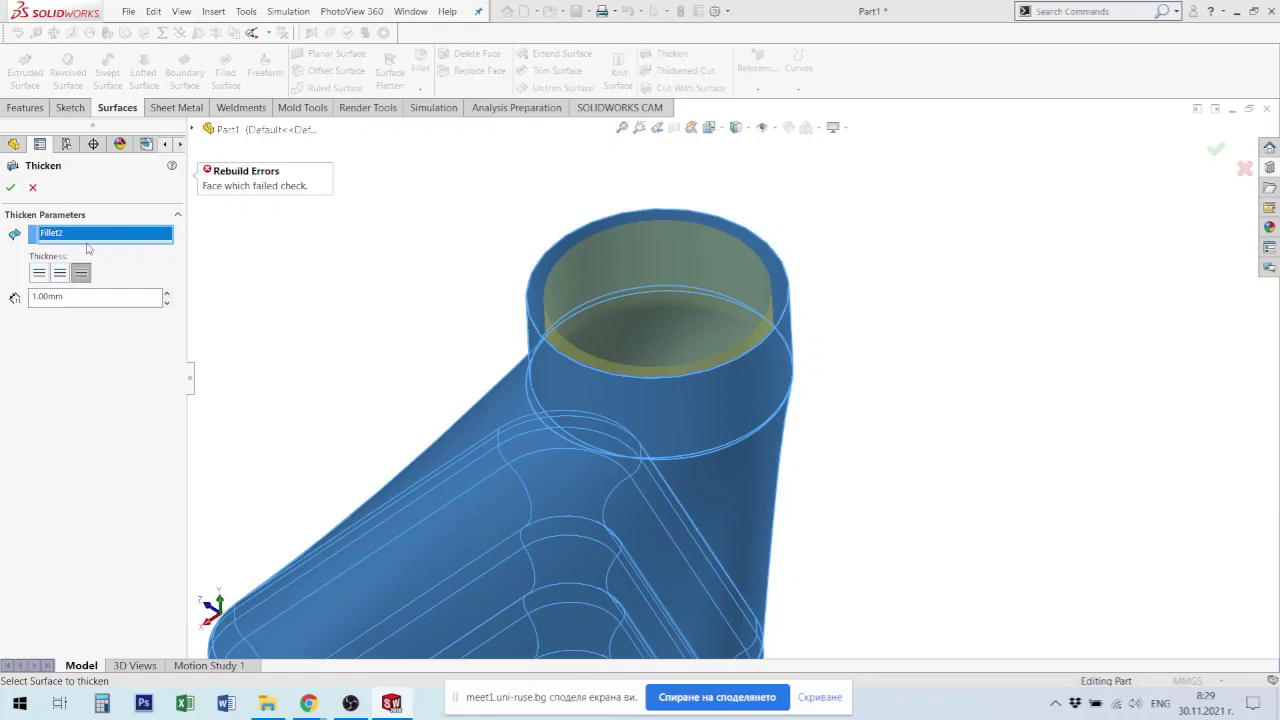
# Step: Cancel the failed thicken and orbit the bottle to a side view
pyautogui.click(38, 188)
pyautogui.moveTo(857, 403); pyautogui.dragTo(763, 460, button='middle')
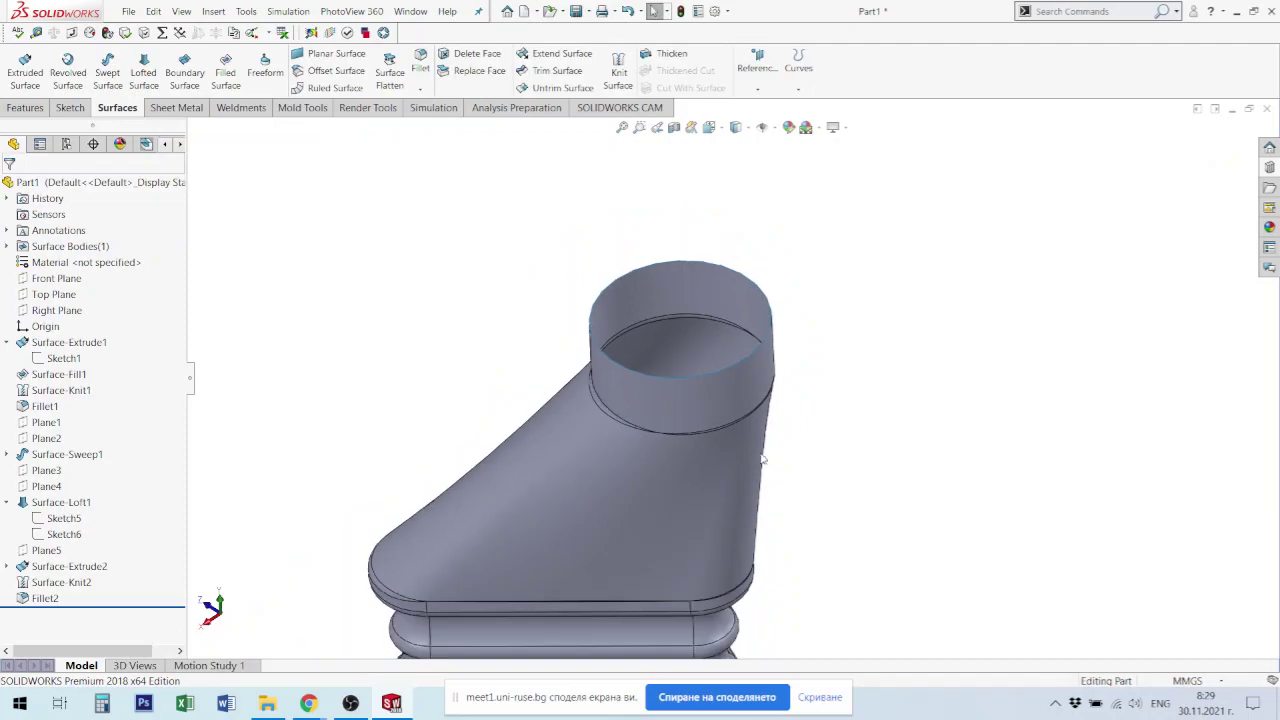
pyautogui.scroll(-3, 740, 600)
pyautogui.scroll(-3, 700, 570)
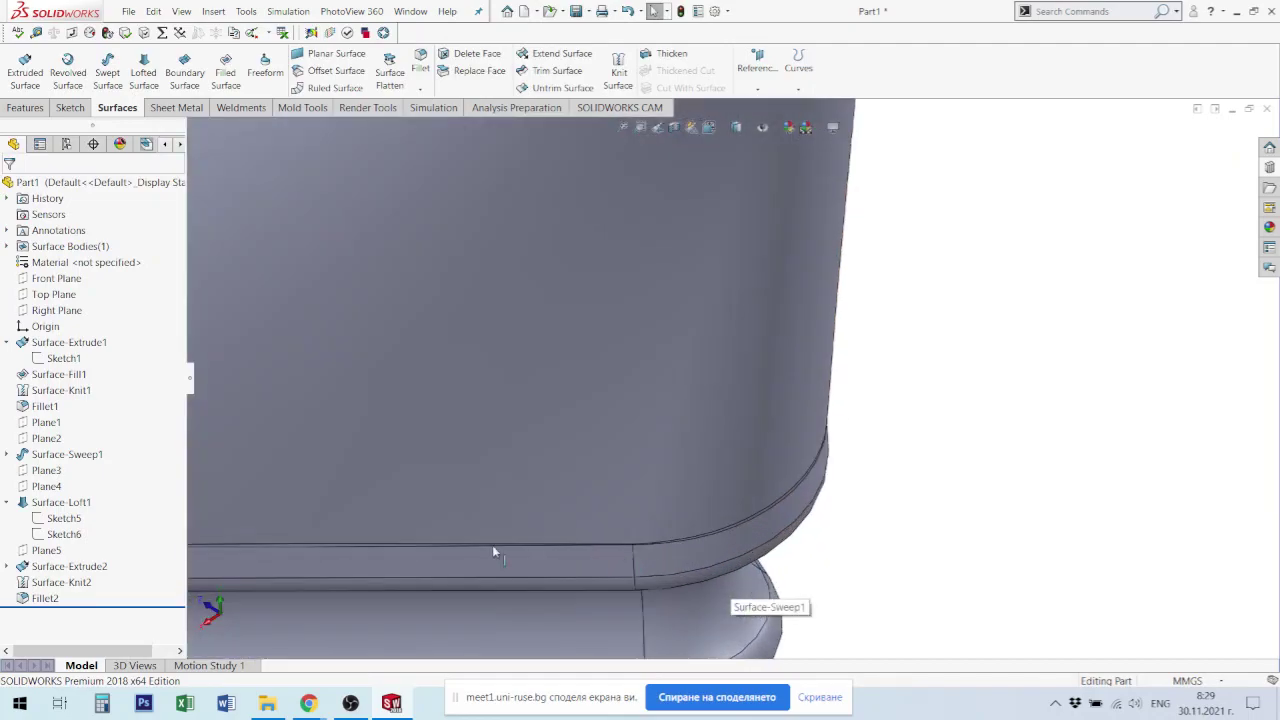
# Step: Edit Fillet2, delete its second edge, and confirm the fillet
pyautogui.click(46, 598)
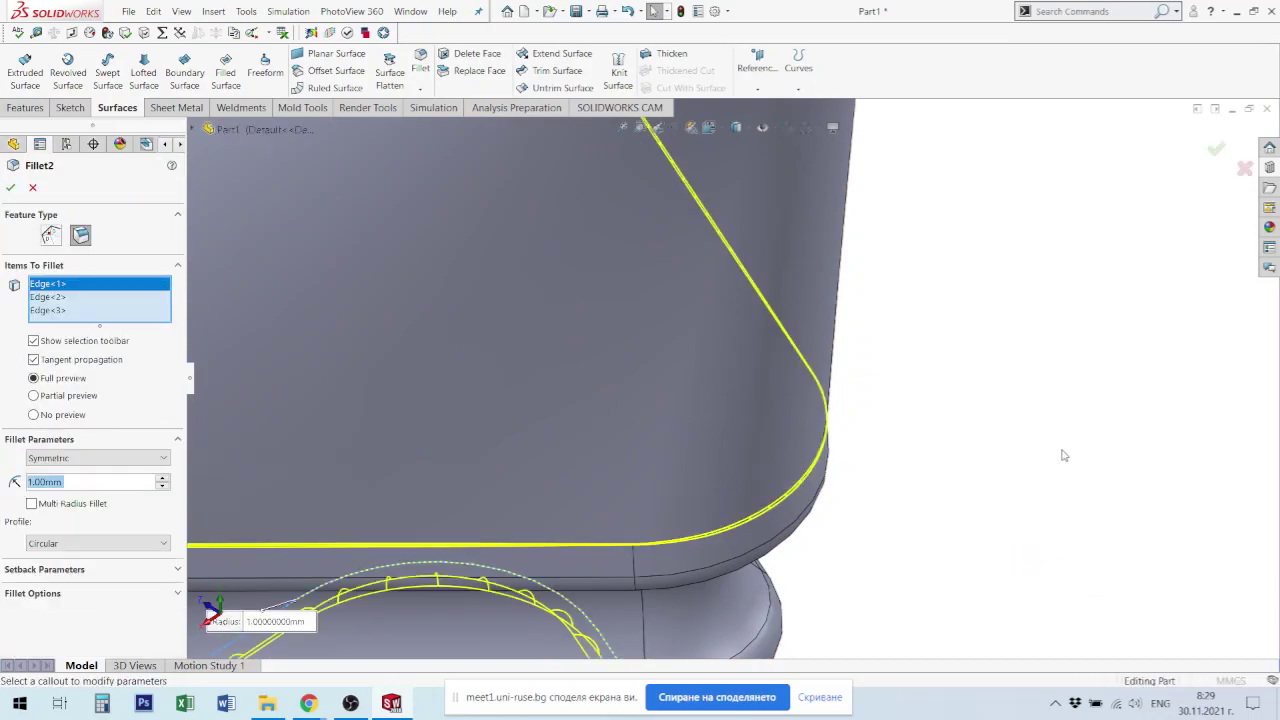
pyautogui.scroll(5, 826, 229)
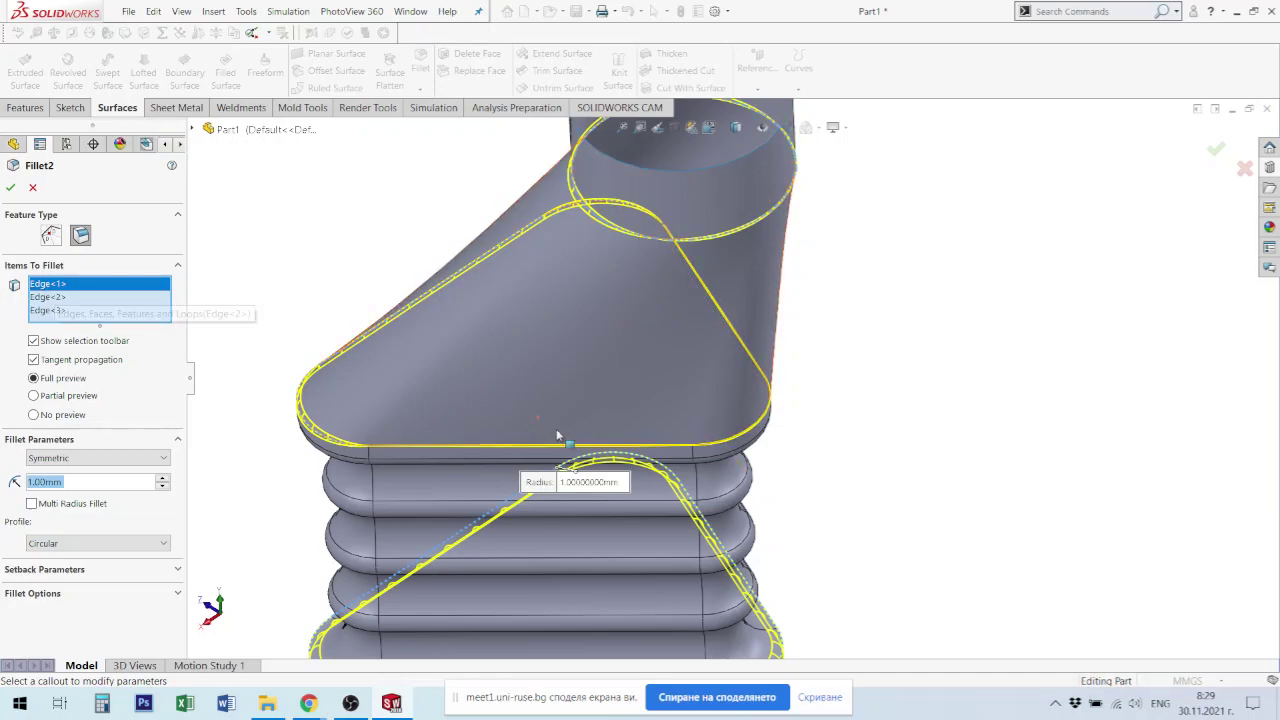
pyautogui.scroll(2, 783, 598)
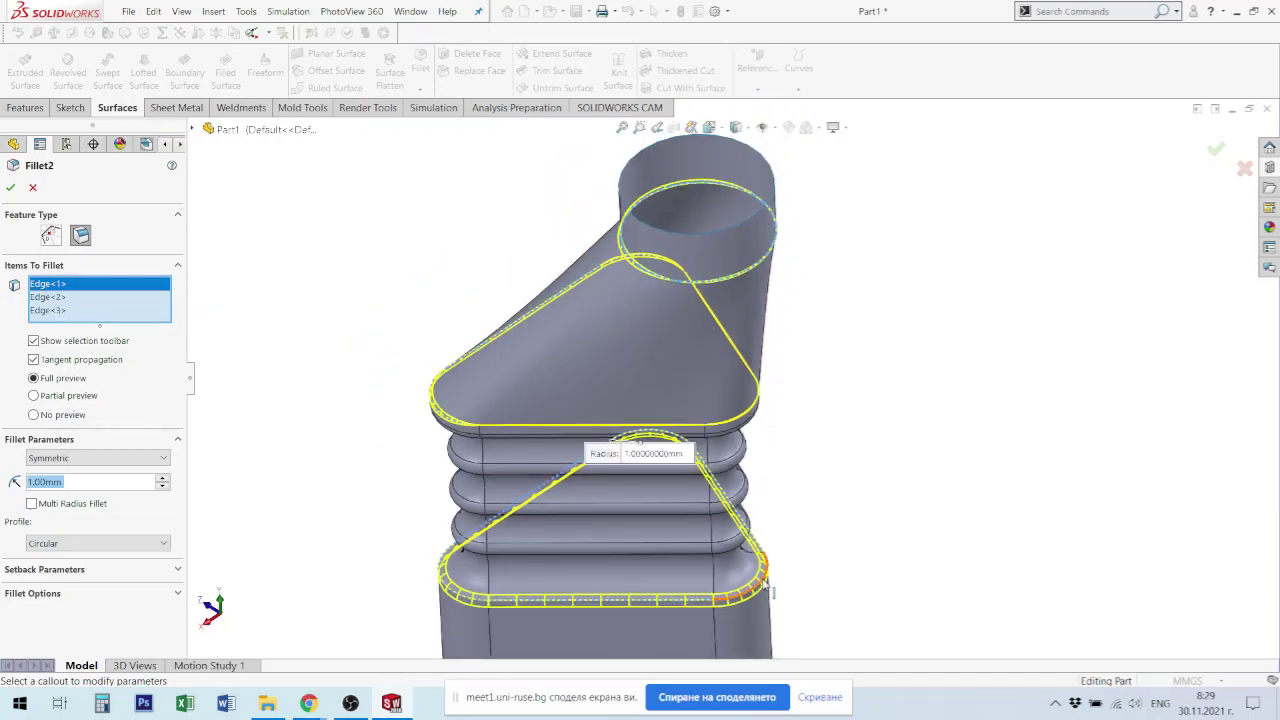
pyautogui.click(71, 297)
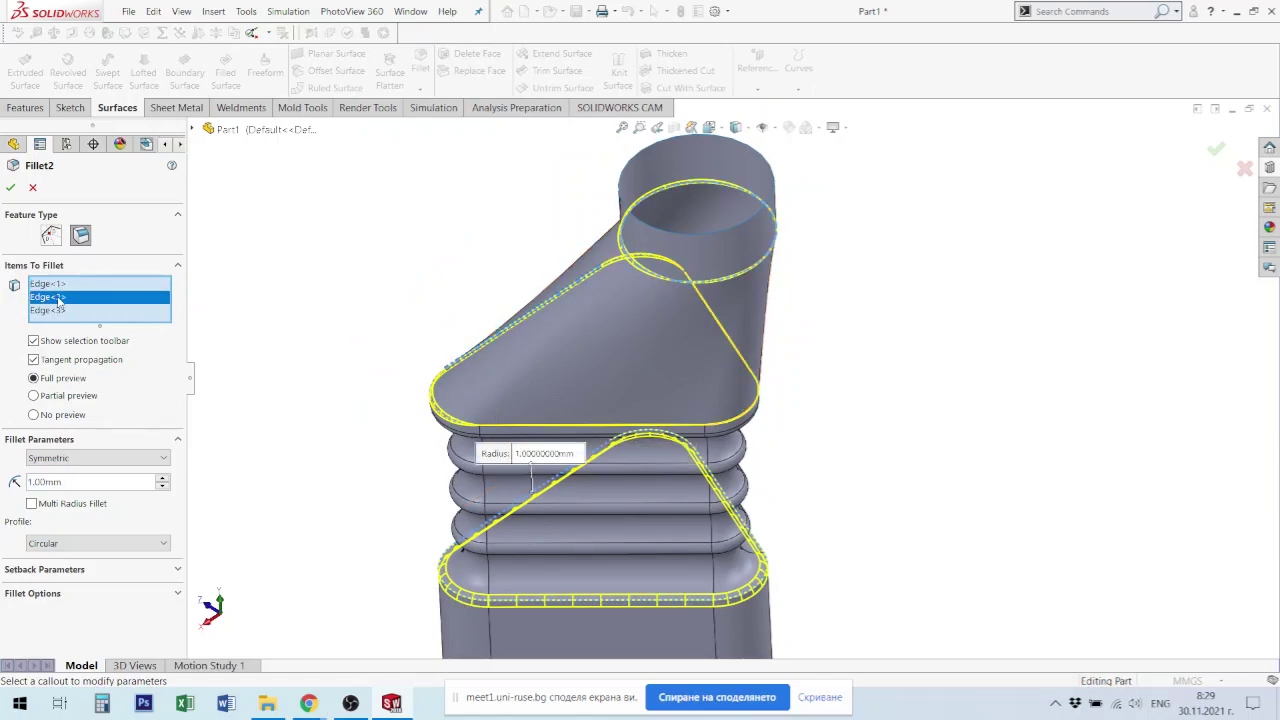
pyautogui.rightClick(58, 300)
pyautogui.click(110, 324)
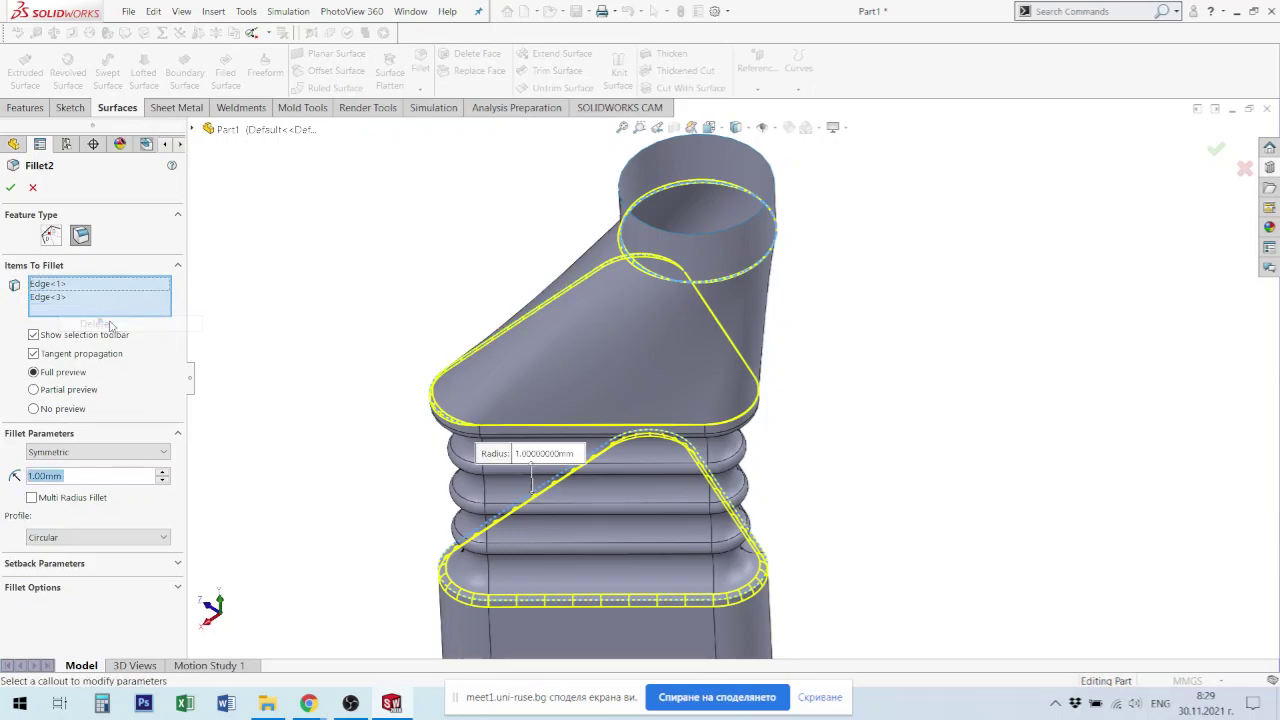
pyautogui.scroll(-4, 670, 216)
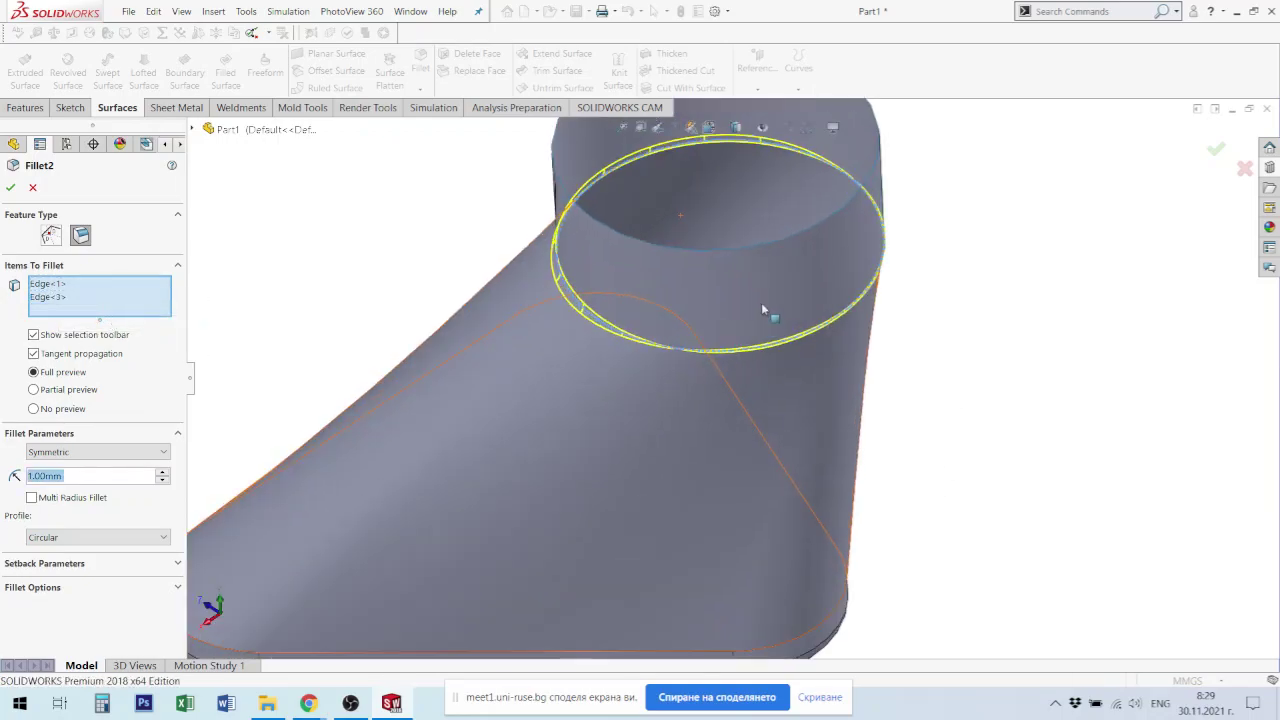
pyautogui.moveTo(761, 302); pyautogui.dragTo(1204, 172, button='middle')
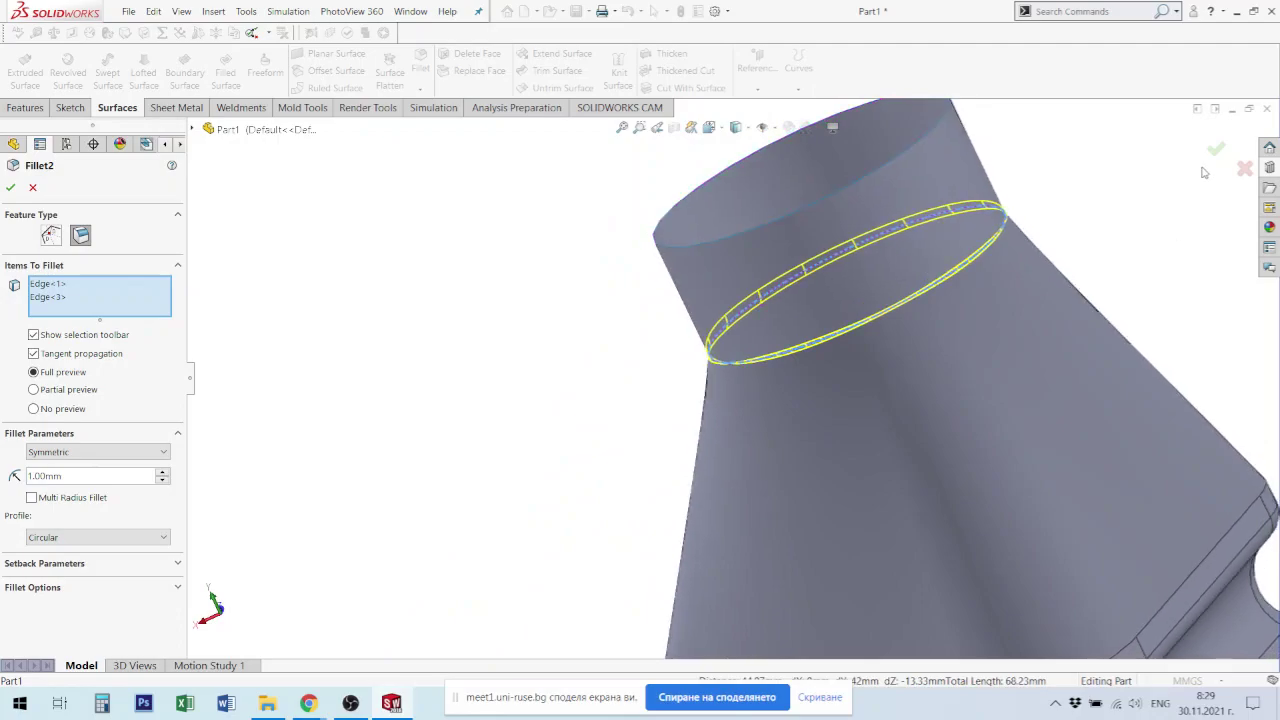
pyautogui.press('Return')
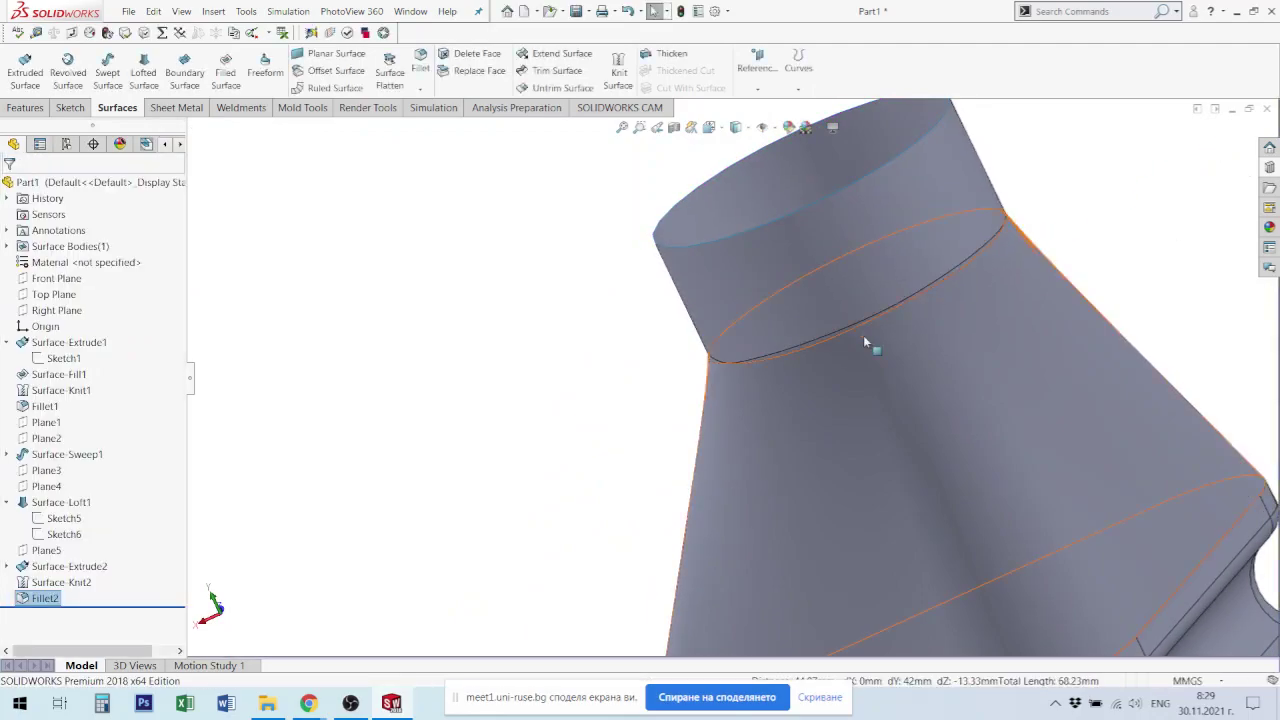
# Step: Re-edit Fillet2, delete Edge<2> from Items To Fillet, and apply with only Edge<1>
pyautogui.scroll(-2, 706, 363)
pyautogui.scroll(-2, 720, 394)
pyautogui.scroll(-1, 727, 390)
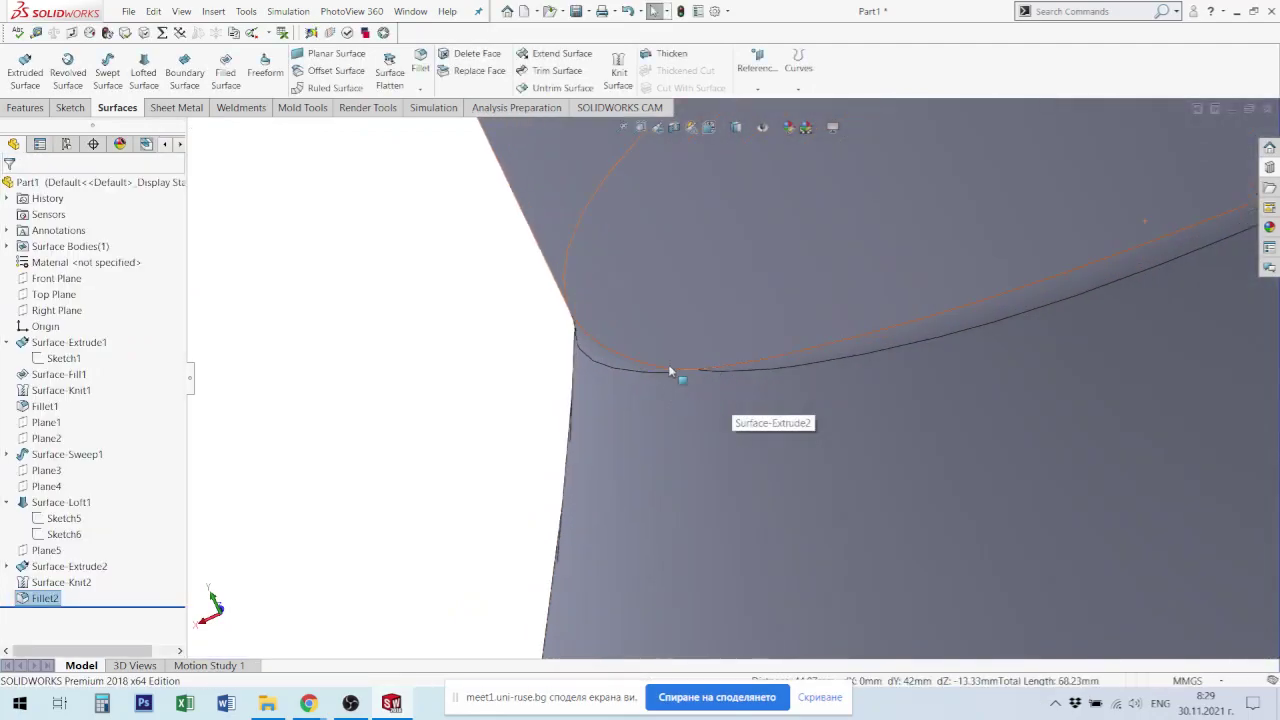
pyautogui.rightClick(34, 600)
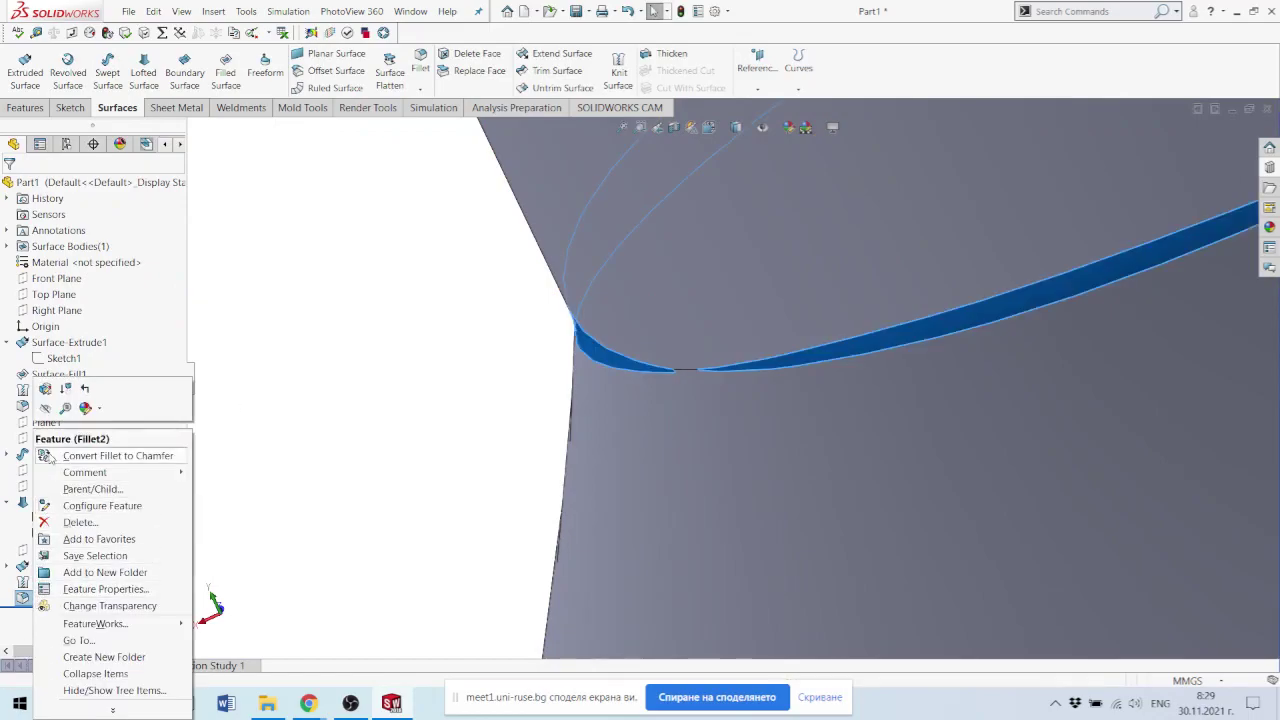
pyautogui.click(45, 390)
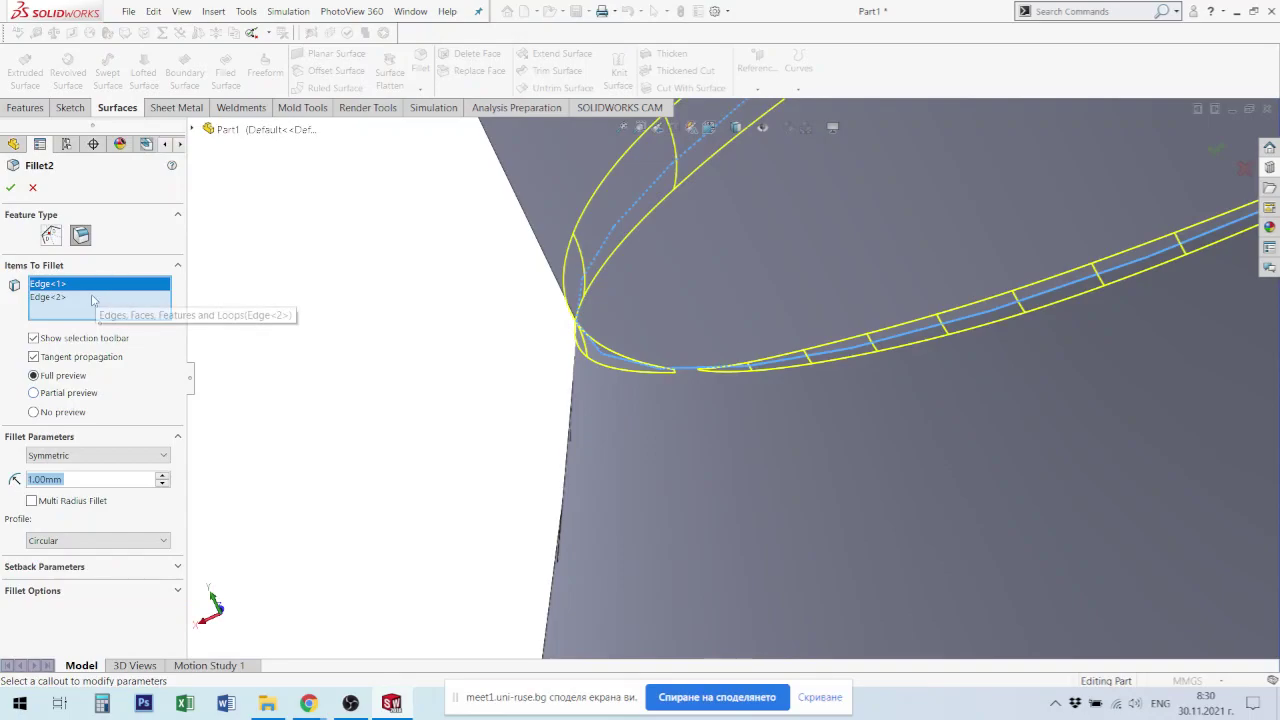
pyautogui.click(63, 298)
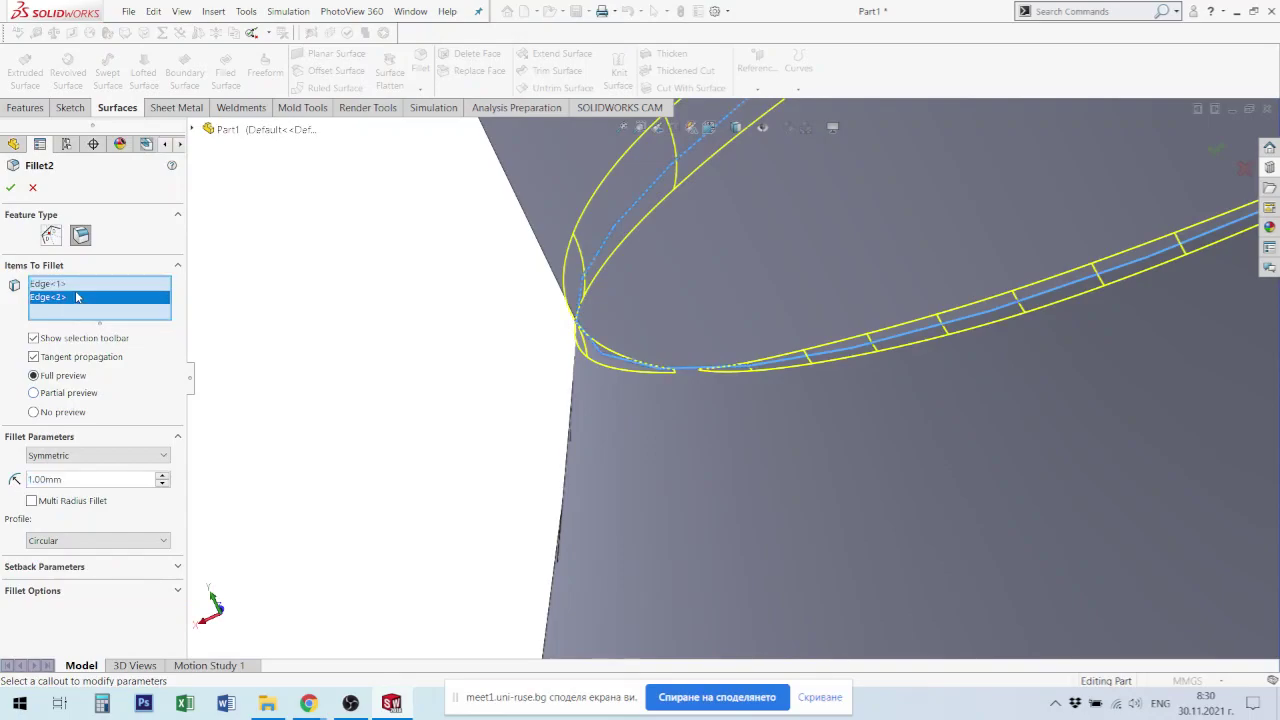
pyautogui.rightClick(74, 294)
pyautogui.click(118, 320)
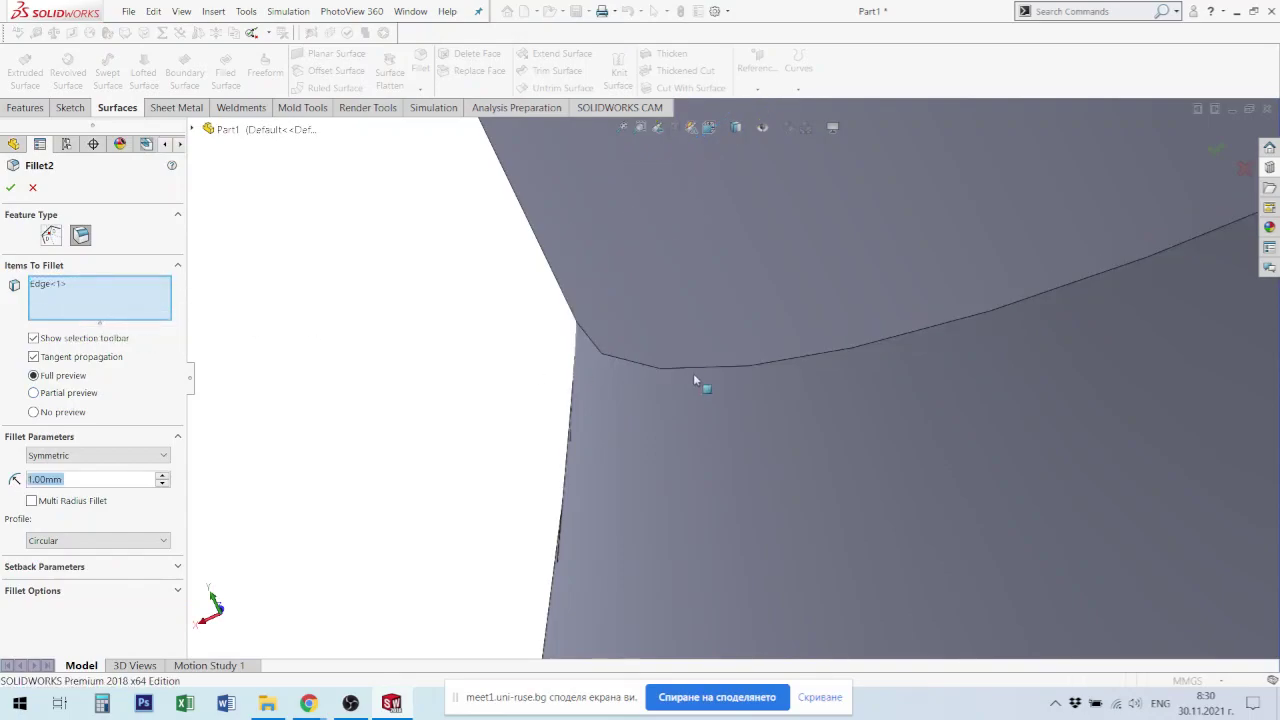
pyautogui.scroll(5, 695, 380)
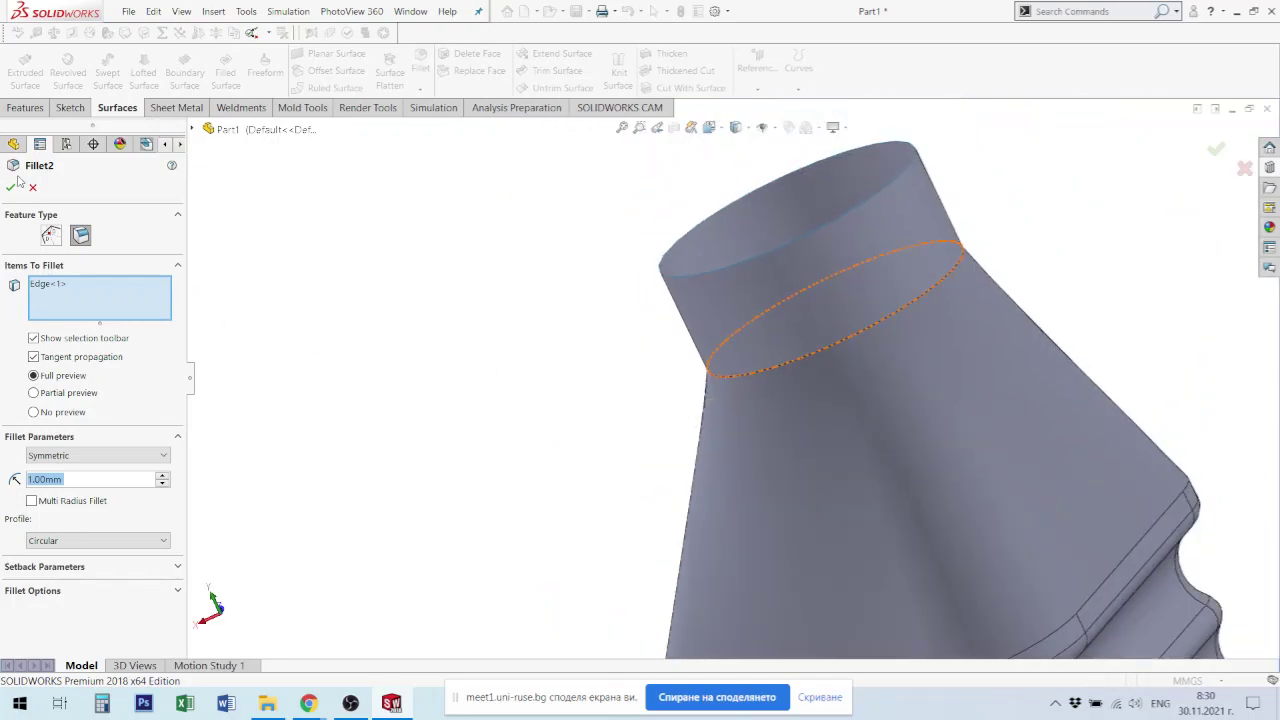
pyautogui.click(11, 187)
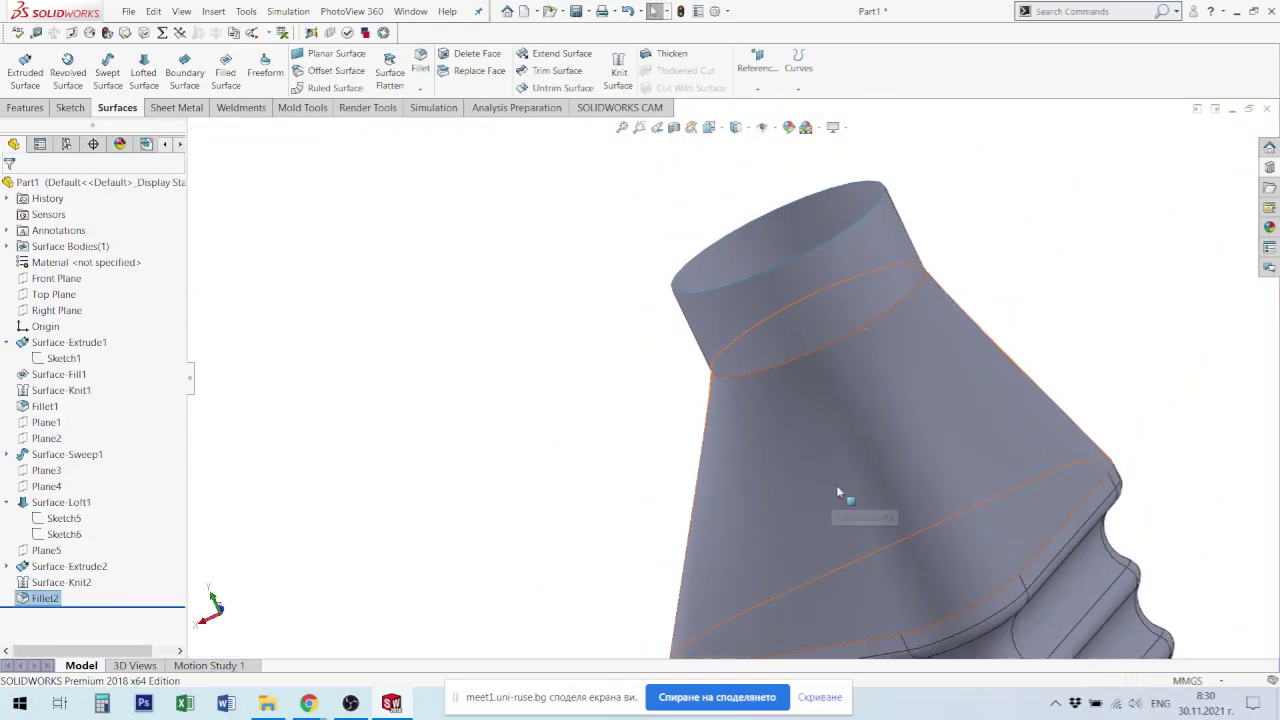
# Step: Thicken the Fillet2 surface 1.00mm to both sides
pyautogui.scroll(3, 838, 492)
pyautogui.moveTo(838, 492)
pyautogui.mouseDown(button='middle')
pyautogui.moveTo(829, 357)
pyautogui.moveTo(863, 366)
pyautogui.mouseUp(button='middle')
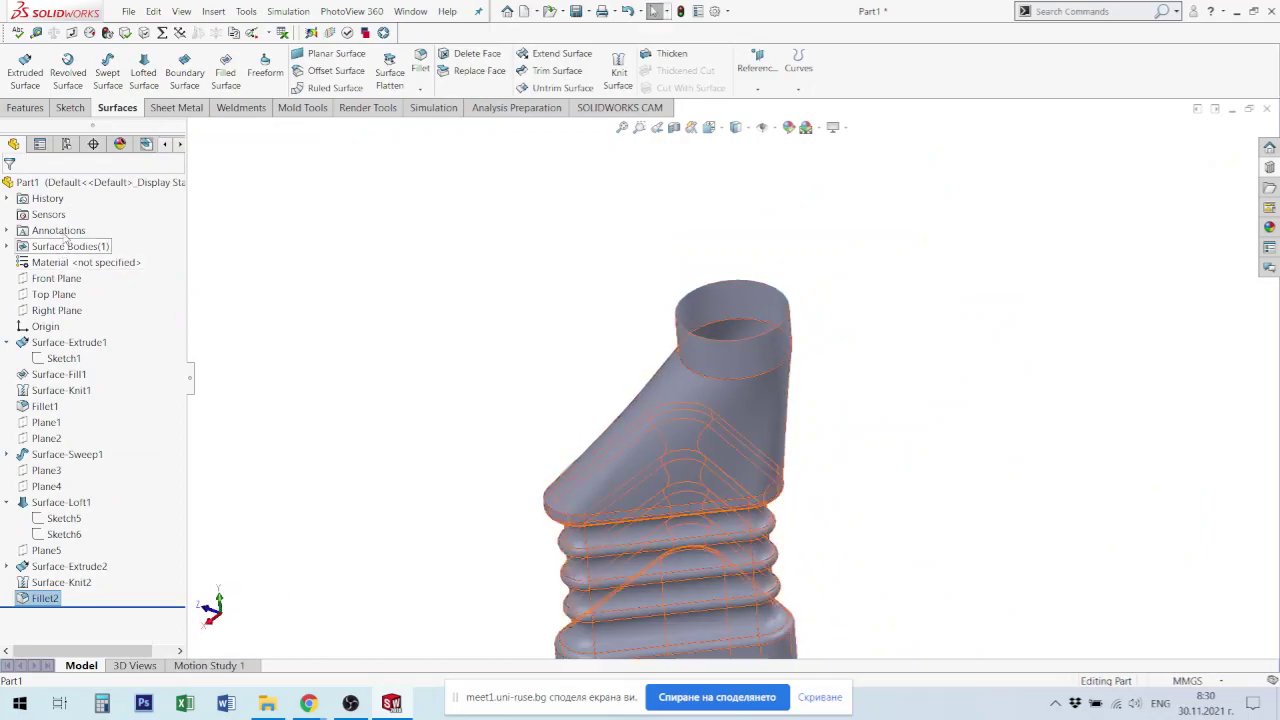
pyautogui.click(669, 55)
pyautogui.click(81, 272)
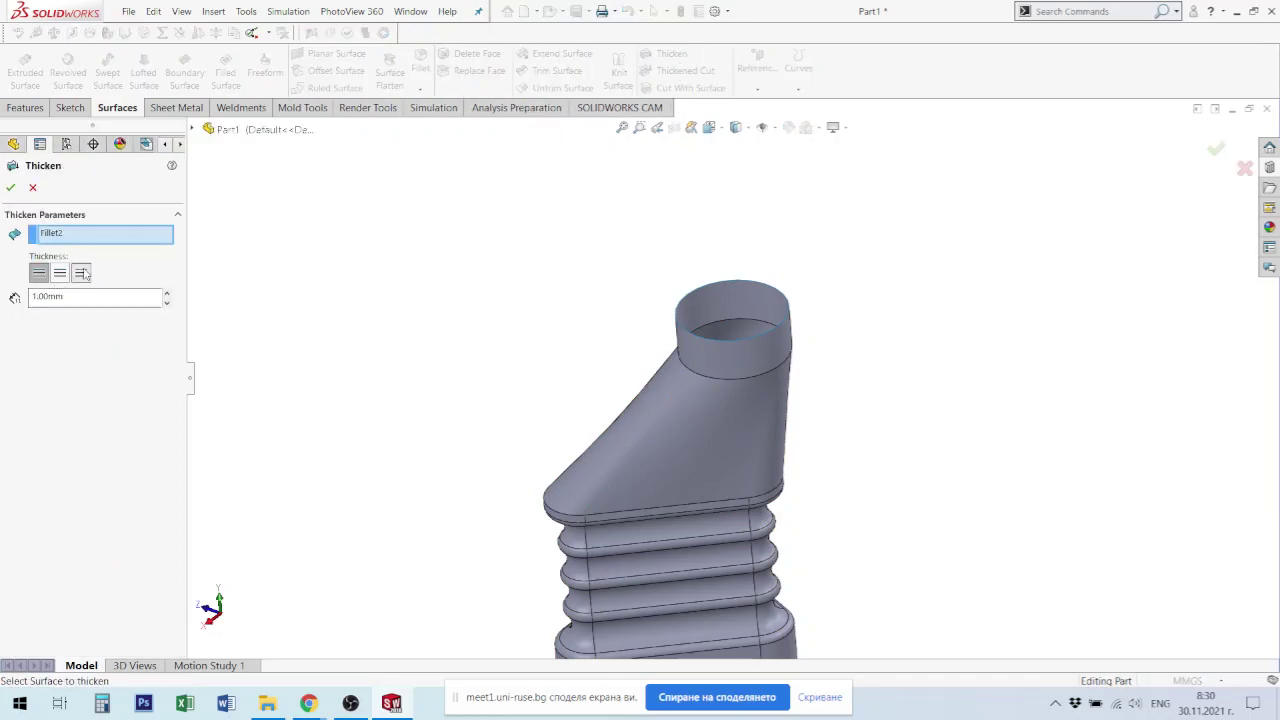
pyautogui.click(11, 188)
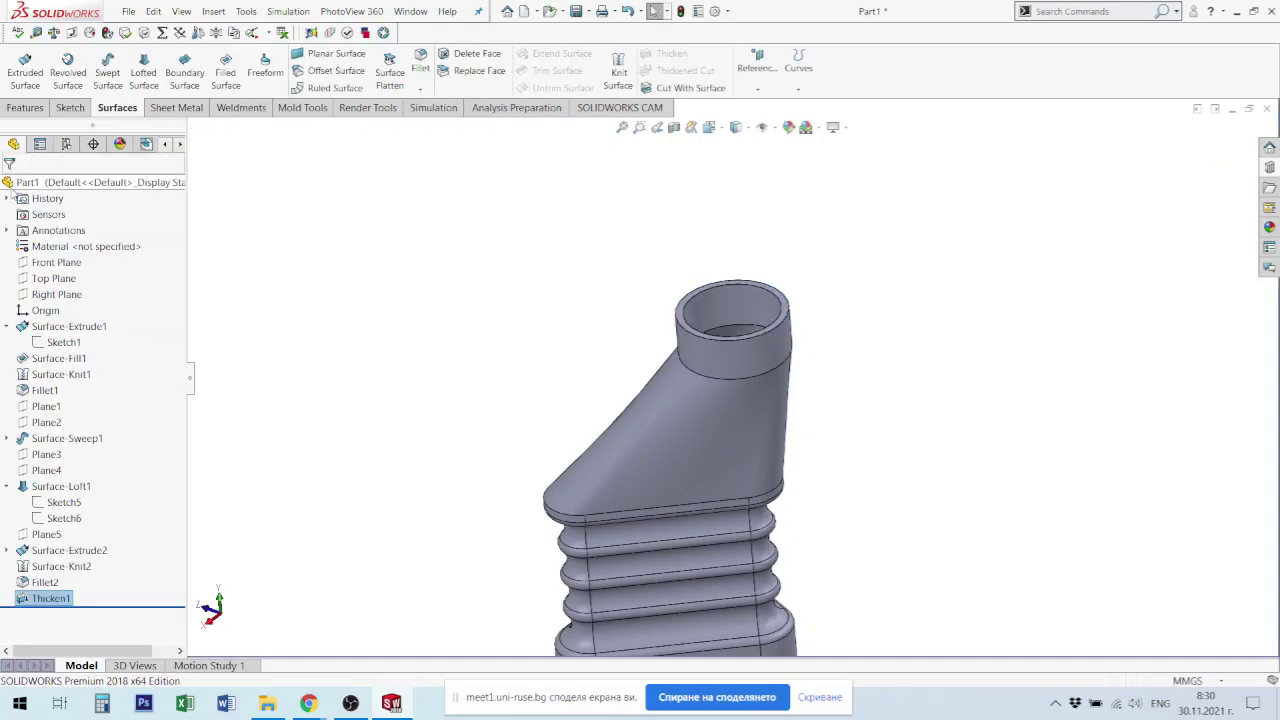
# Step: Orbit and zoom around Thicken1 to inspect the tube walls and top opening
pyautogui.scroll(-3, 810, 311)
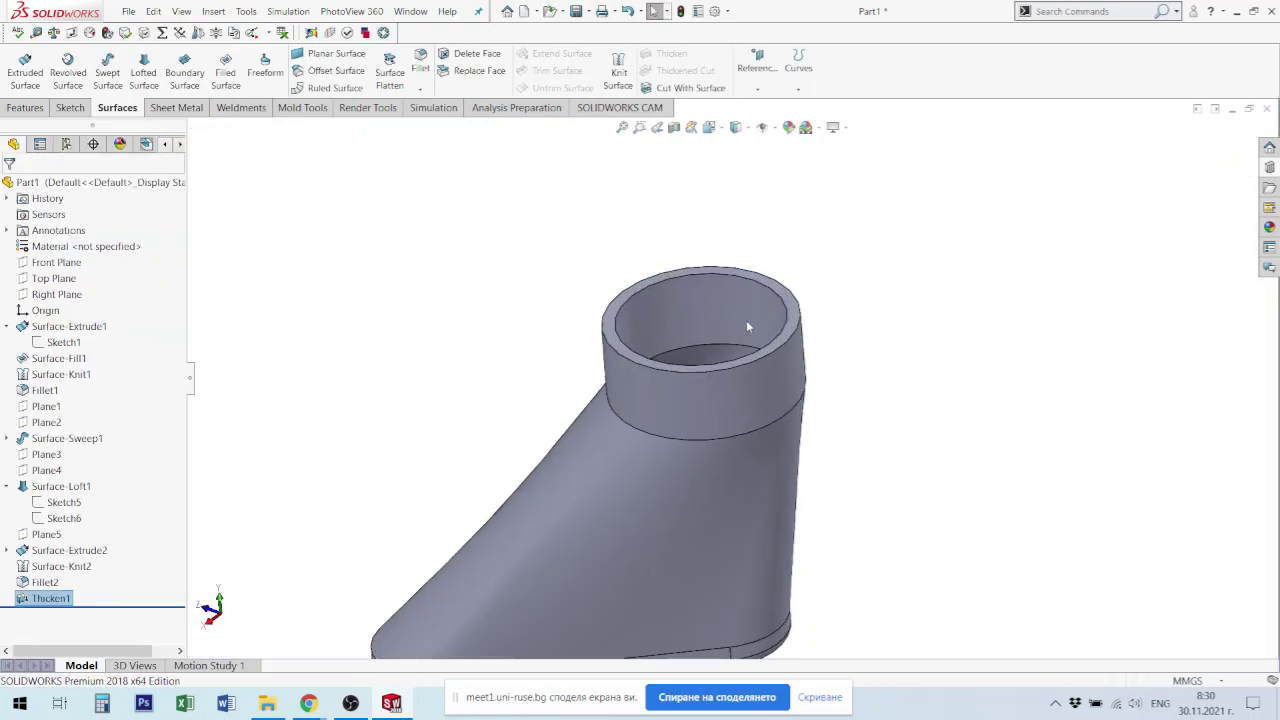
pyautogui.moveTo(746, 320)
pyautogui.mouseDown(button='middle')
pyautogui.moveTo(793, 469)
pyautogui.moveTo(782, 385)
pyautogui.mouseUp(button='middle')
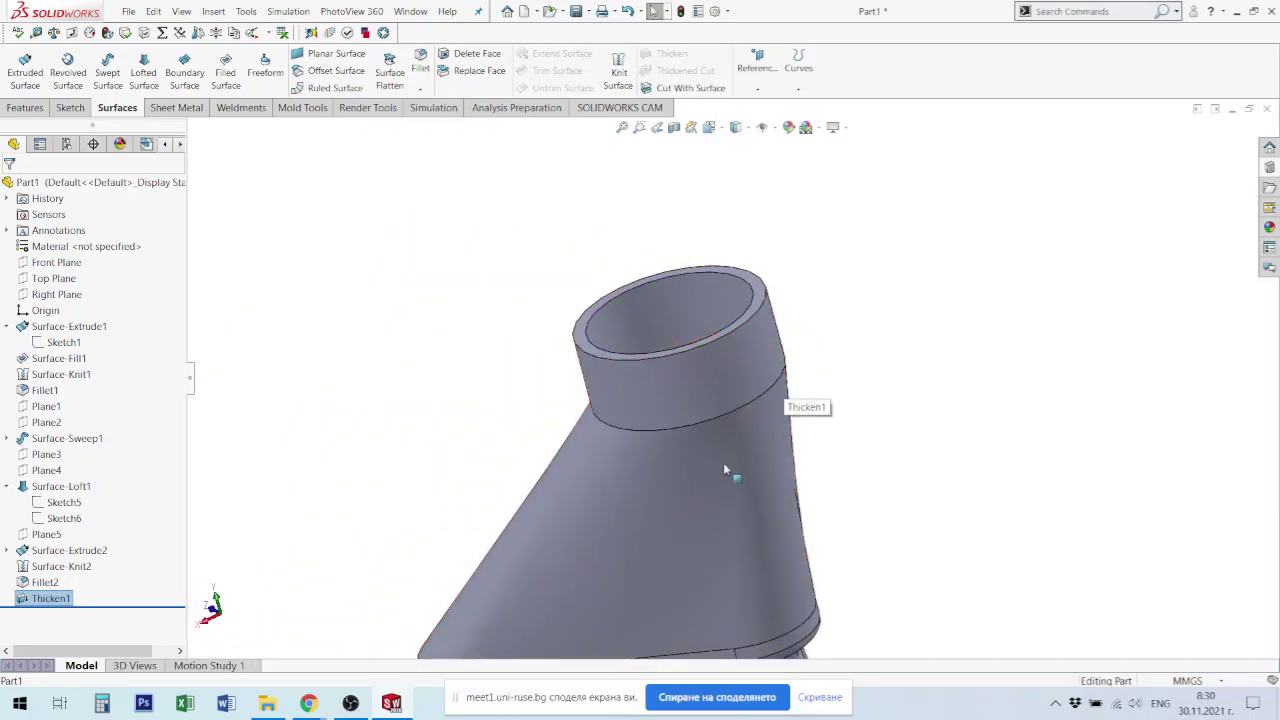
pyautogui.scroll(2, 731, 471)
pyautogui.scroll(-5, 600, 515)
pyautogui.scroll(2, 600, 515)
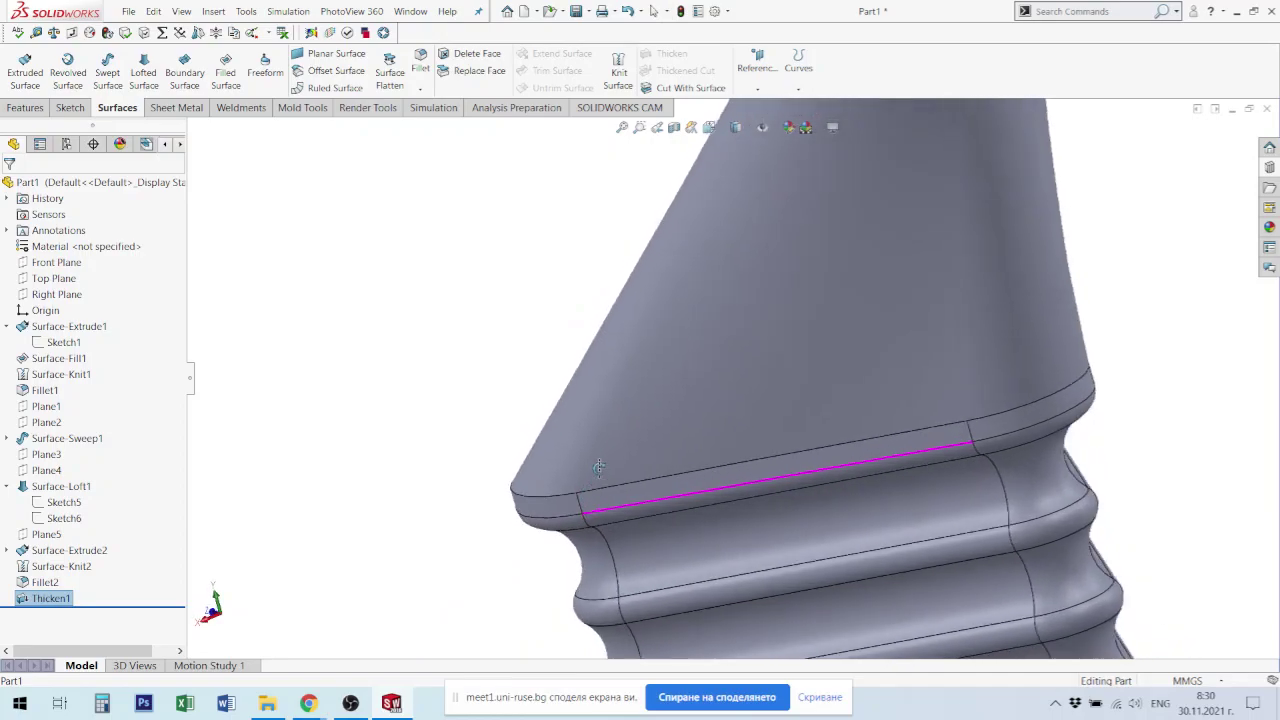
pyautogui.scroll(3, 812, 380)
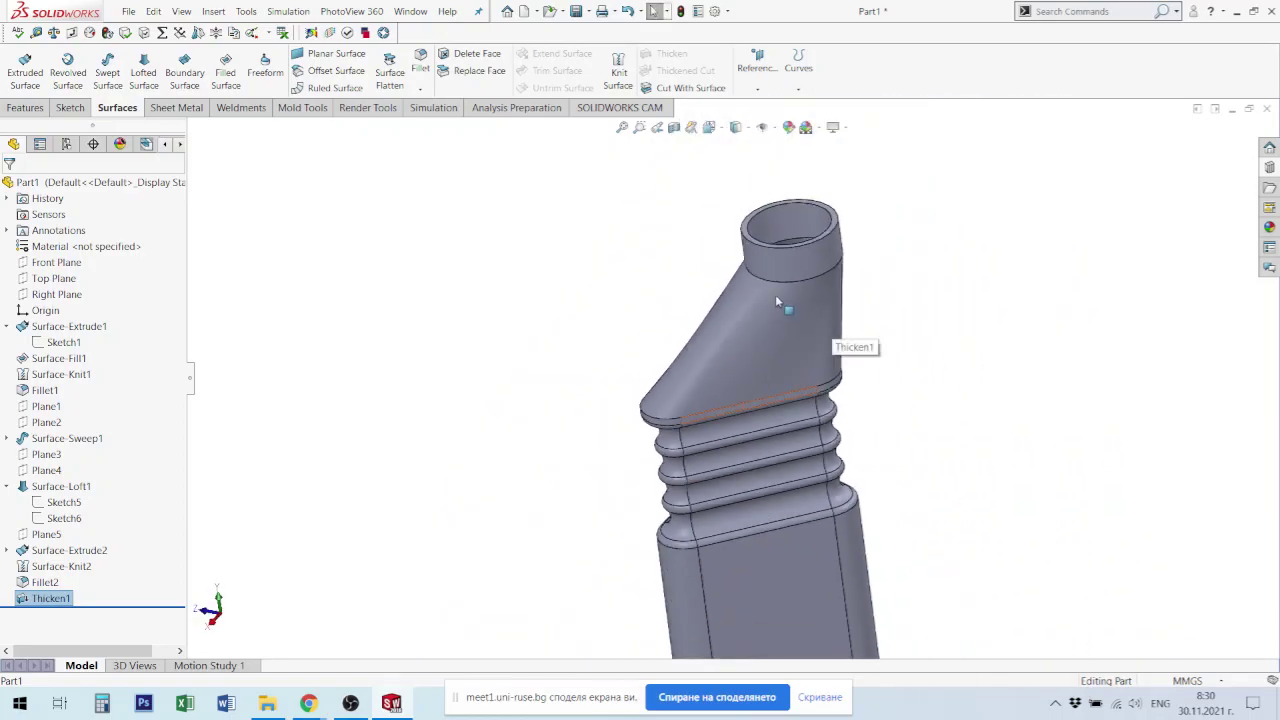
pyautogui.moveTo(775, 294)
pyautogui.mouseDown(button='middle')
pyautogui.moveTo(801, 309)
pyautogui.moveTo(608, 286)
pyautogui.moveTo(850, 477)
pyautogui.moveTo(657, 543)
pyautogui.moveTo(700, 484)
pyautogui.mouseUp(button='middle')
pyautogui.scroll(-3, 801, 309)
pyautogui.scroll(3, 801, 309)
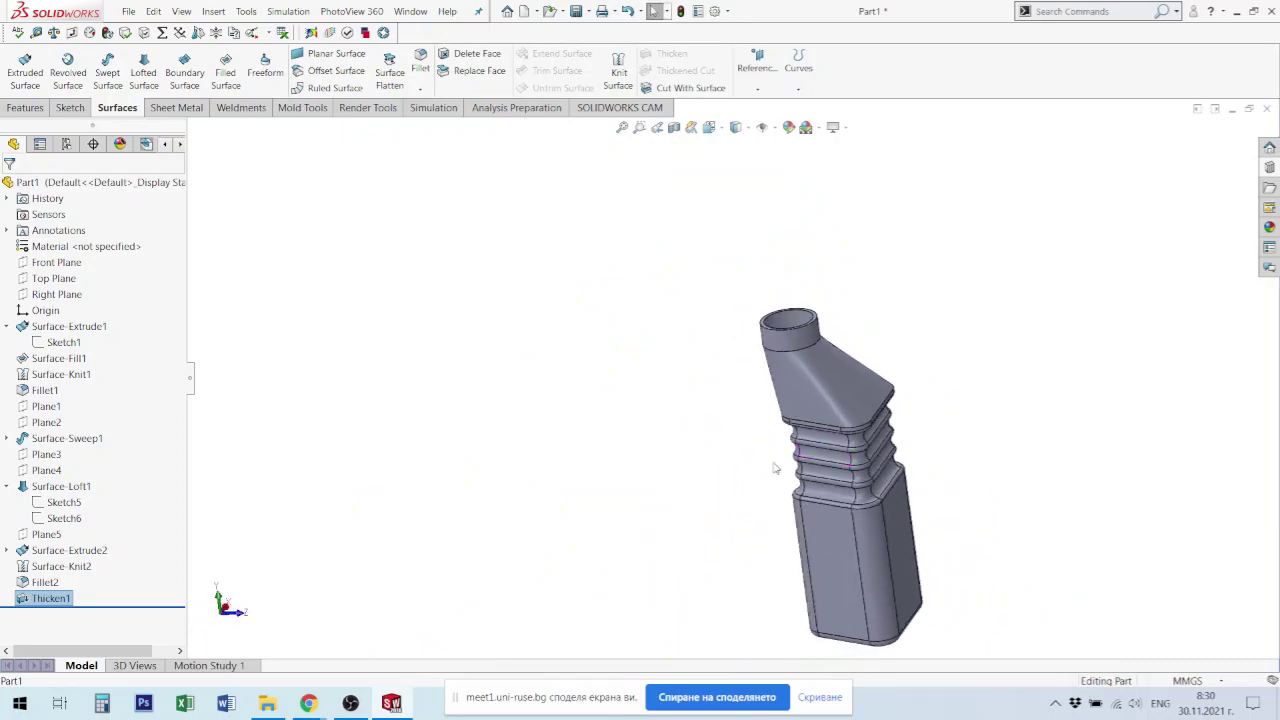
pyautogui.scroll(-2, 830, 339)
pyautogui.scroll(-2, 800, 350)
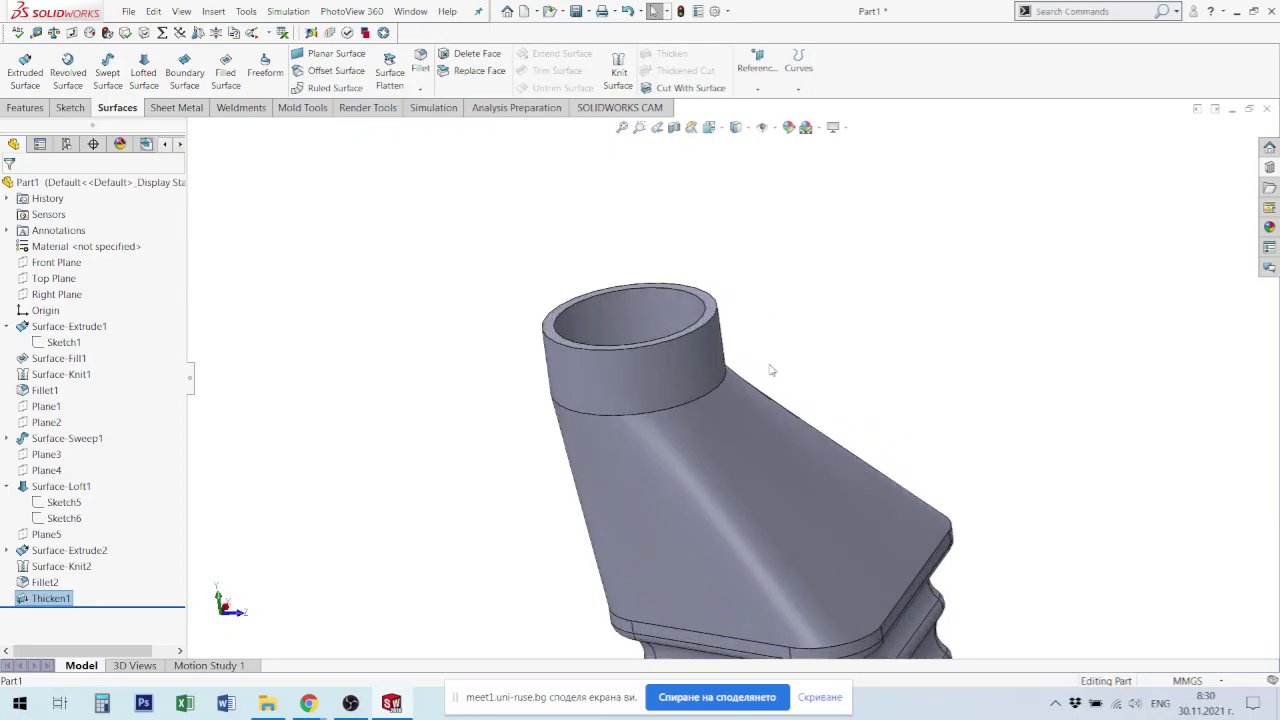
pyautogui.scroll(-3, 700, 380)
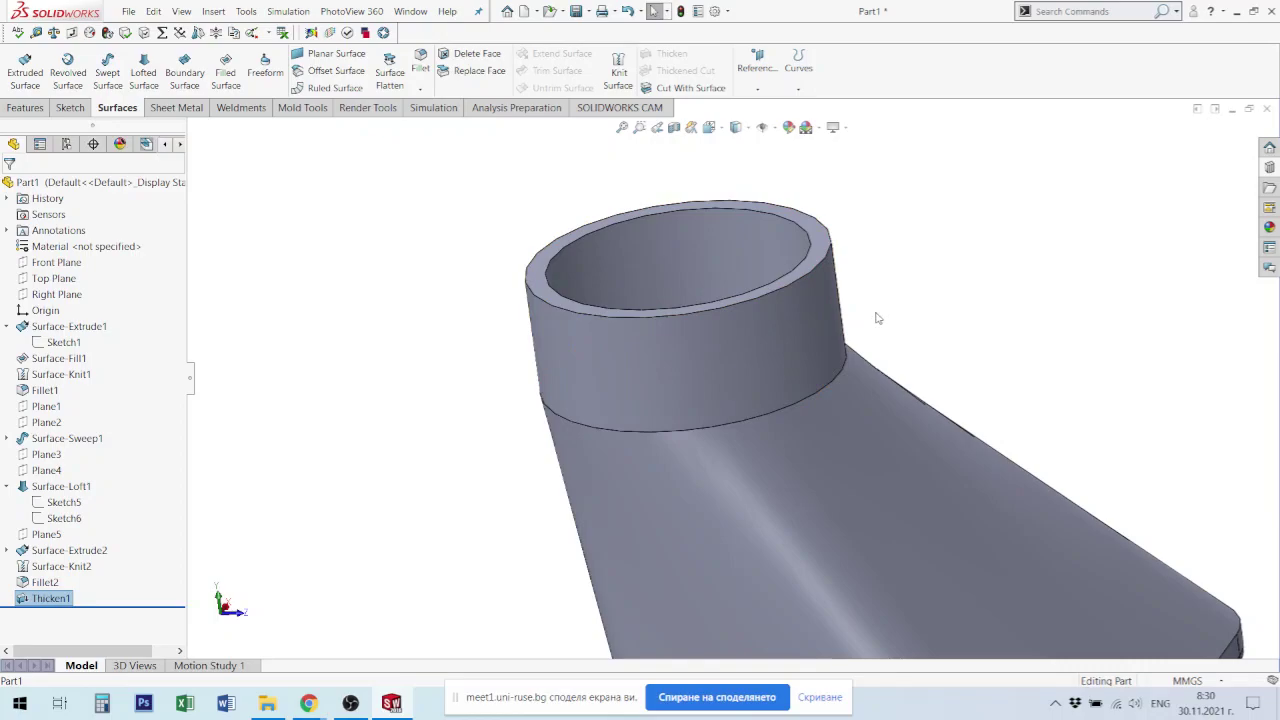
# Step: Select the neck's flat top rim face and start a new sketch on it
pyautogui.click(750, 410)
pyautogui.scroll(-3, 860, 238)
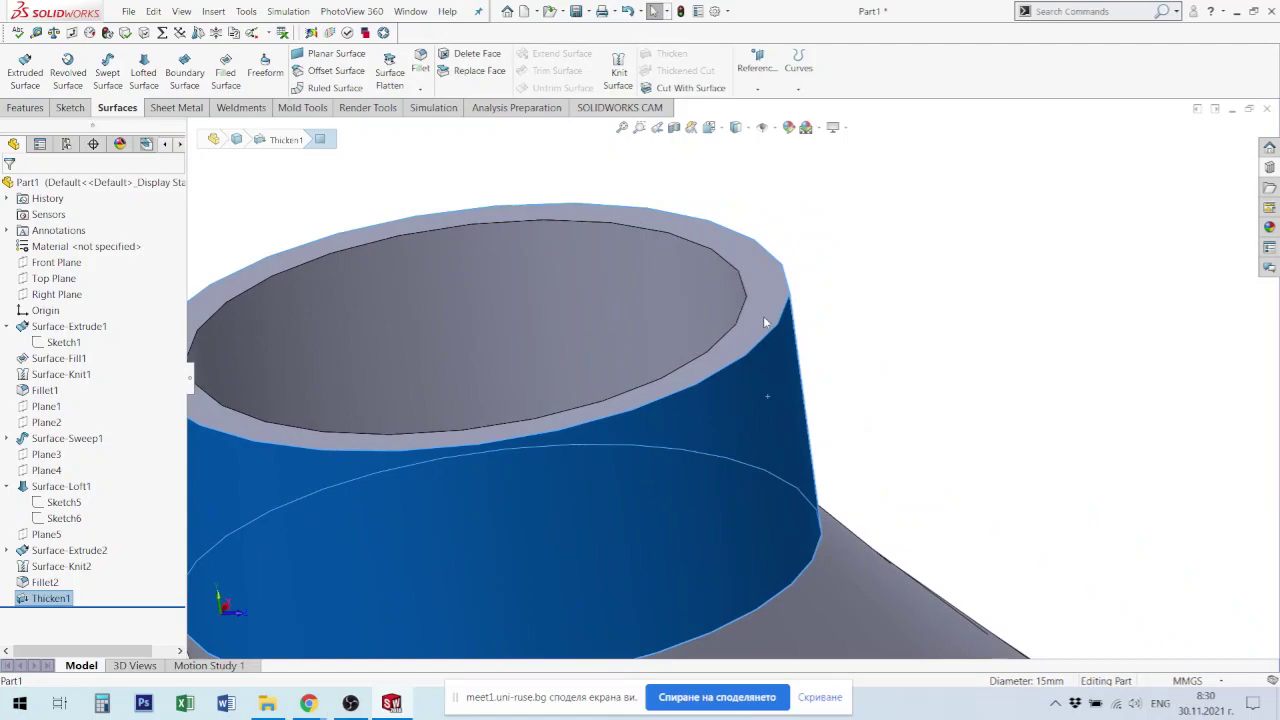
pyautogui.click(763, 316)
pyautogui.scroll(5, 740, 470)
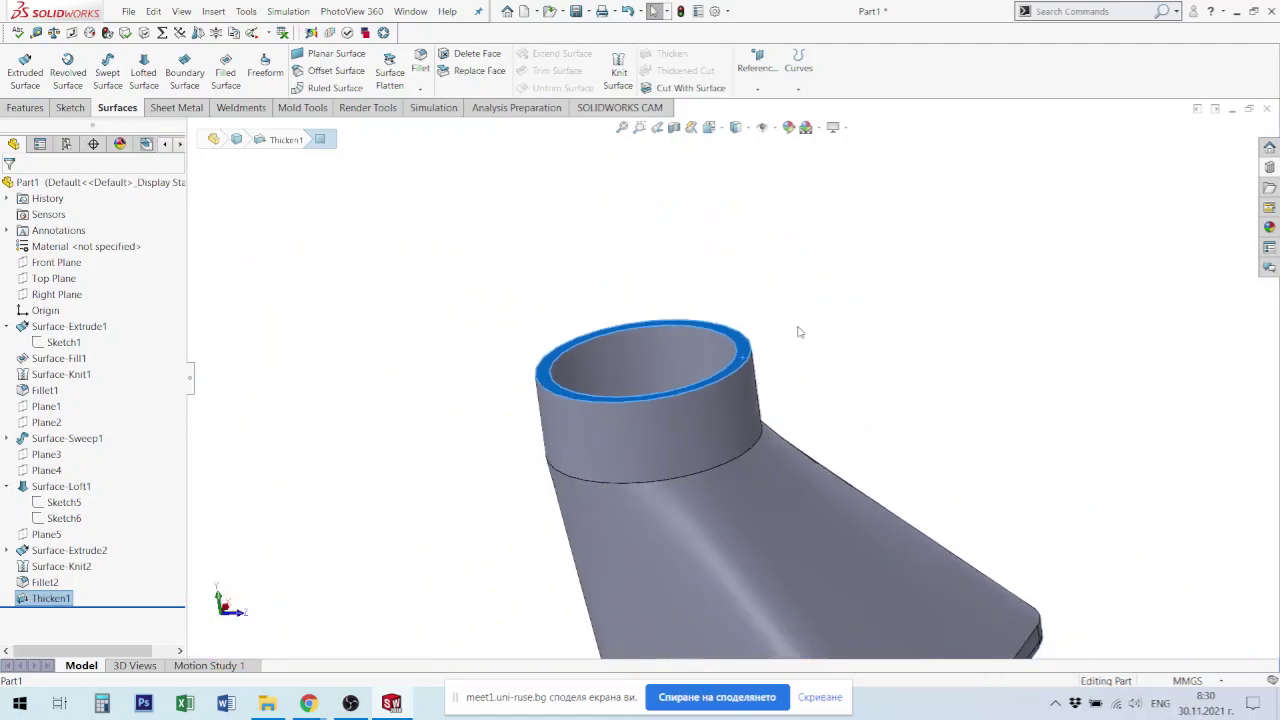
pyautogui.scroll(-3, 724, 366)
pyautogui.click(722, 372)
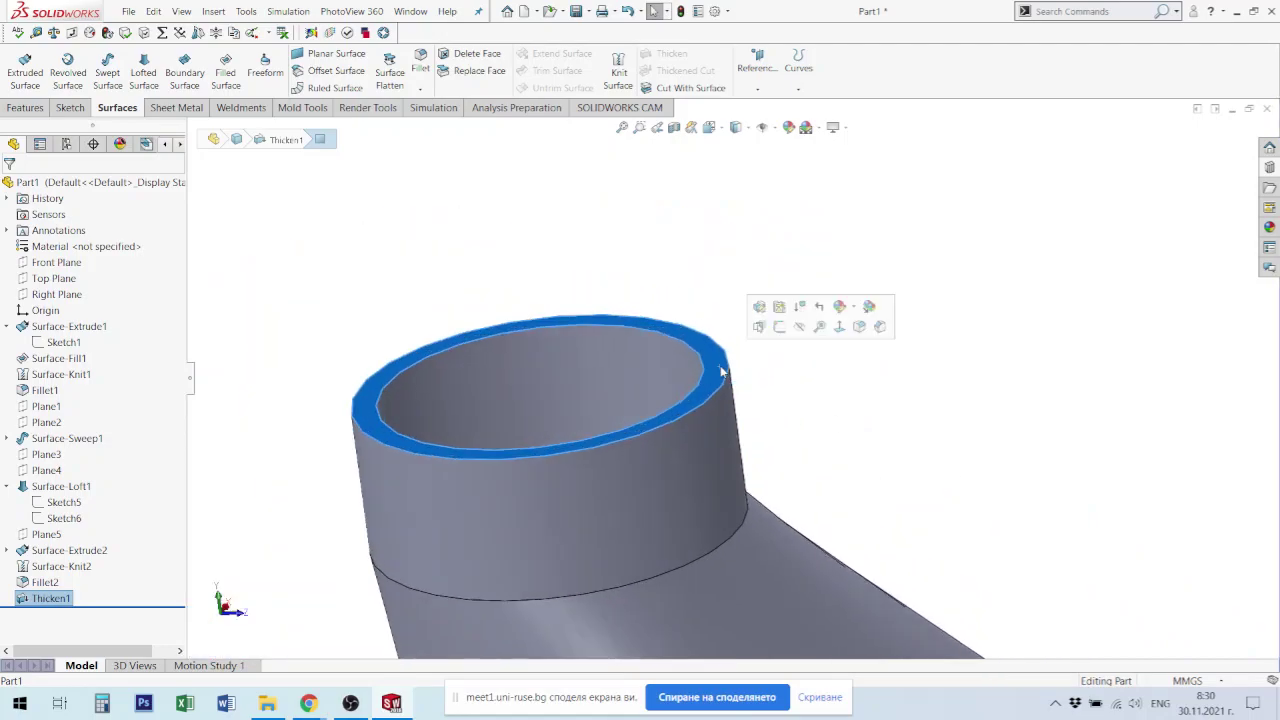
pyautogui.click(782, 330)
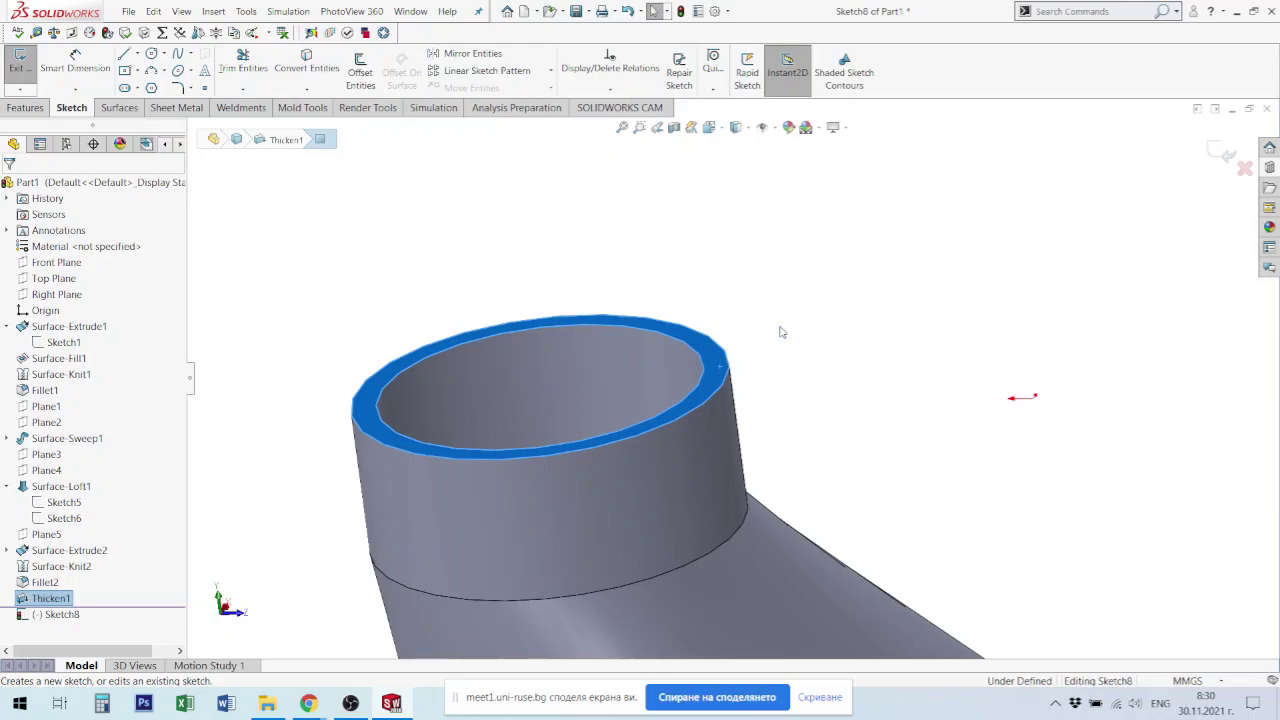
# Step: Convert the outer rim edge into a 15mm circle, exit Sketch8, and select the circle
pyautogui.click(724, 393)
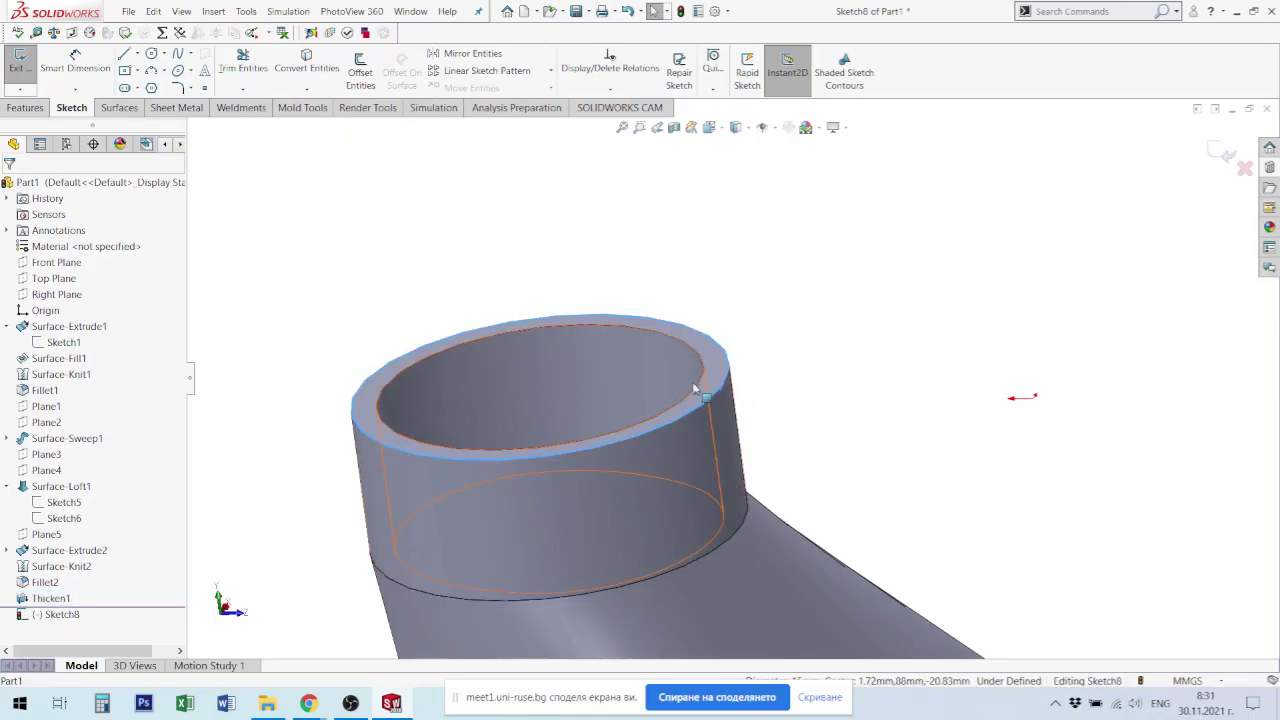
pyautogui.click(306, 60)
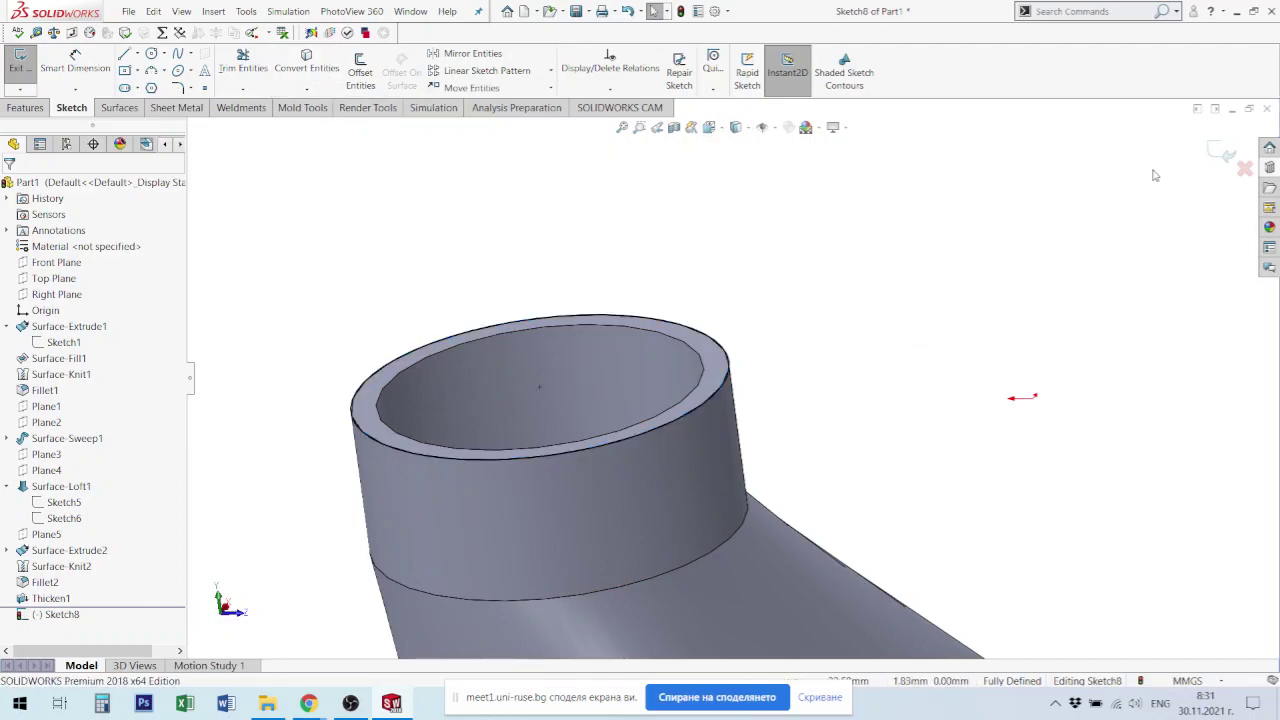
pyautogui.click(1222, 152)
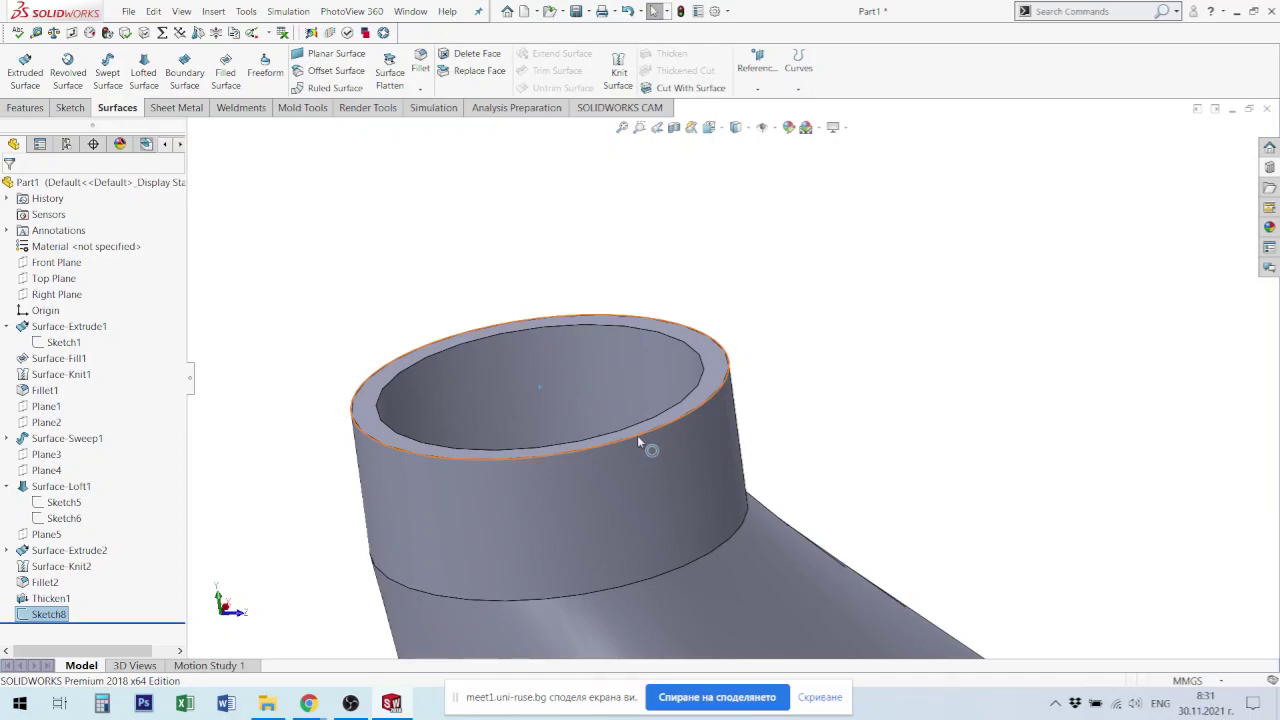
pyautogui.click(638, 440)
pyautogui.click(737, 390)
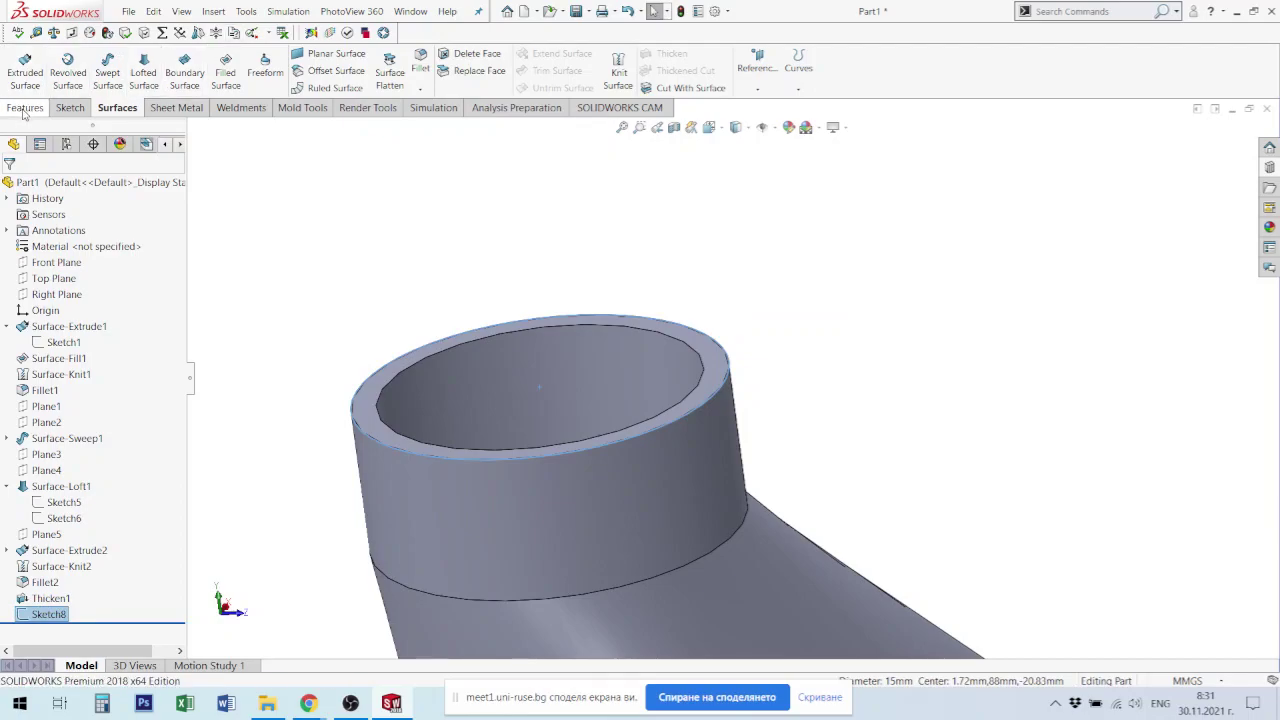
# Step: Start a Helix/Spiral on the rim circle from the Curves list
pyautogui.click(24, 108)
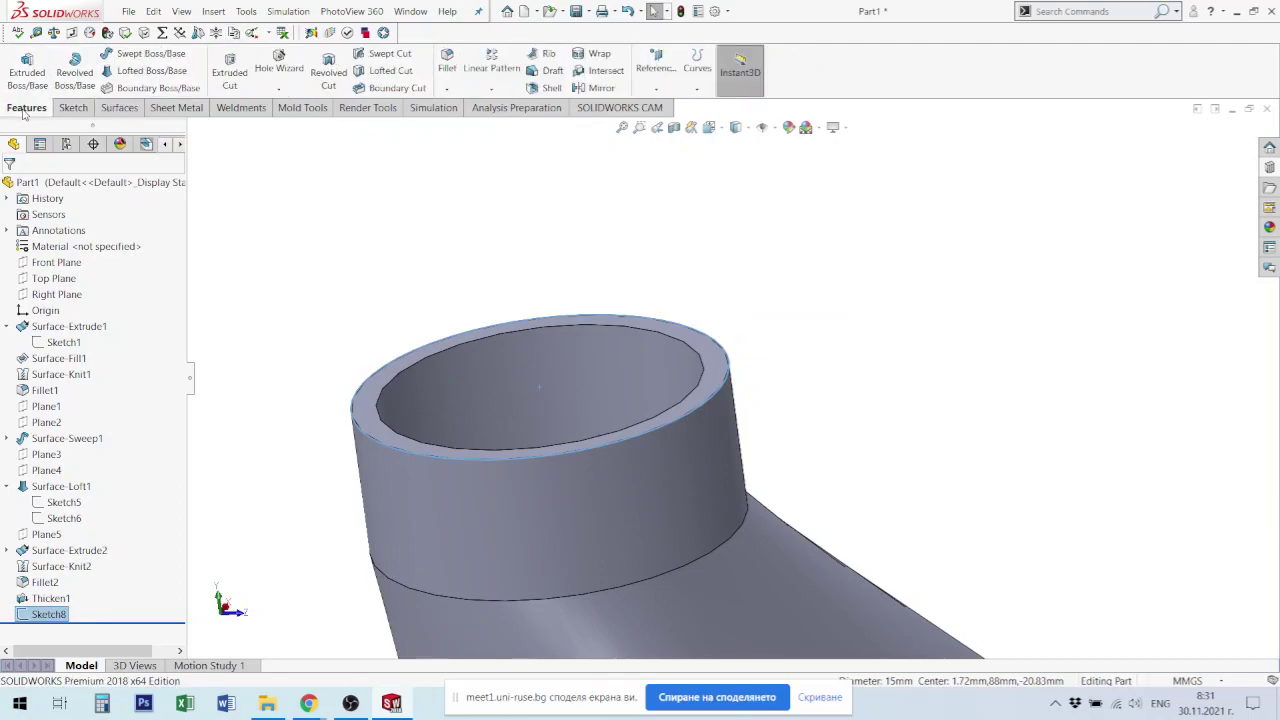
pyautogui.click(119, 107)
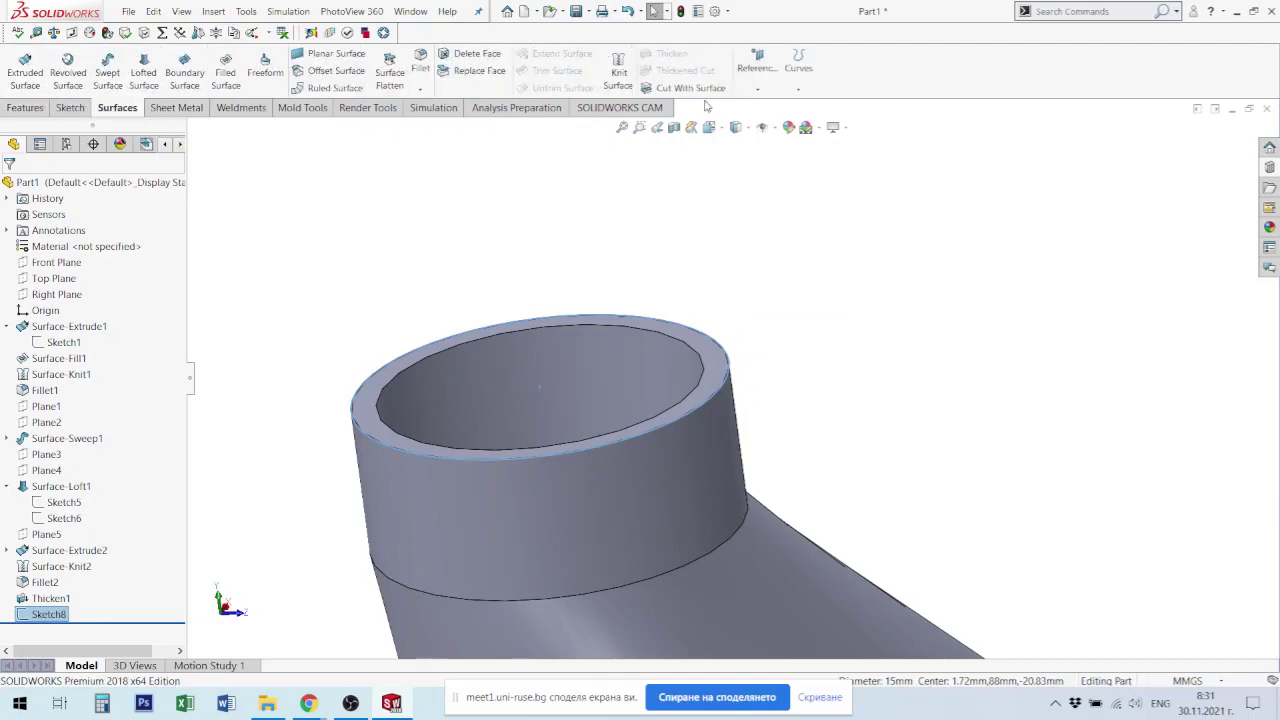
pyautogui.click(799, 90)
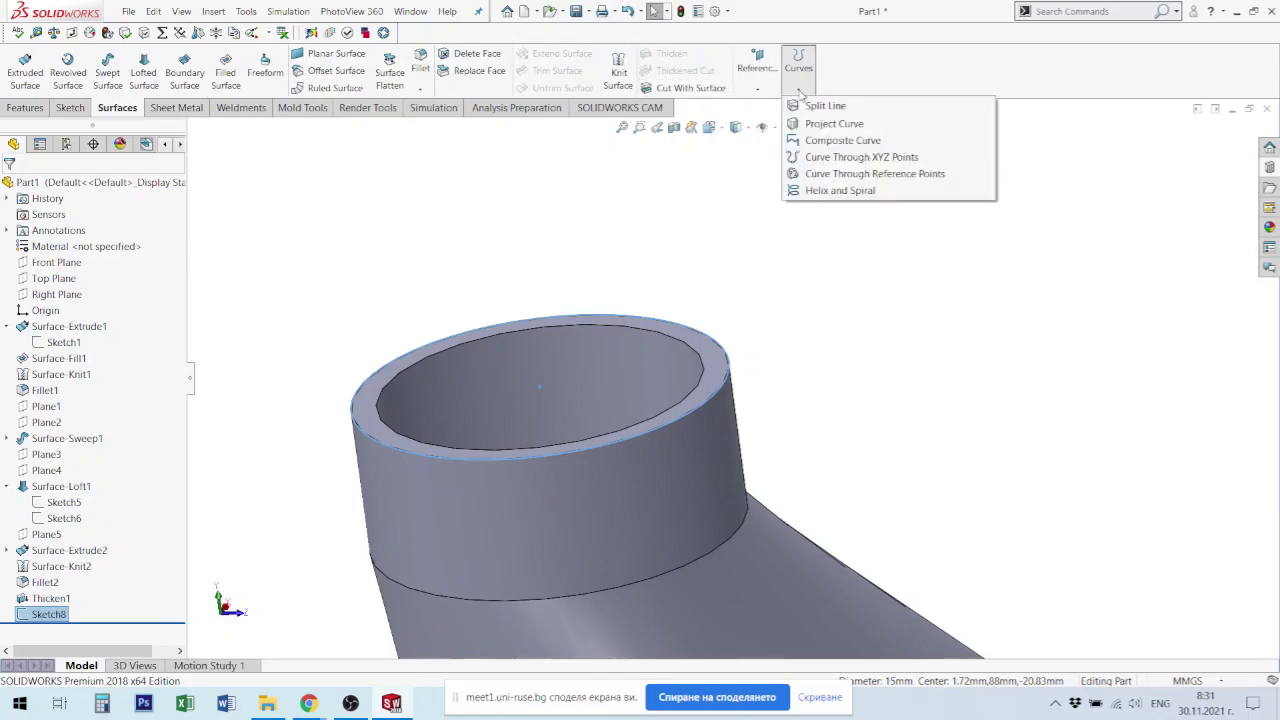
pyautogui.click(836, 191)
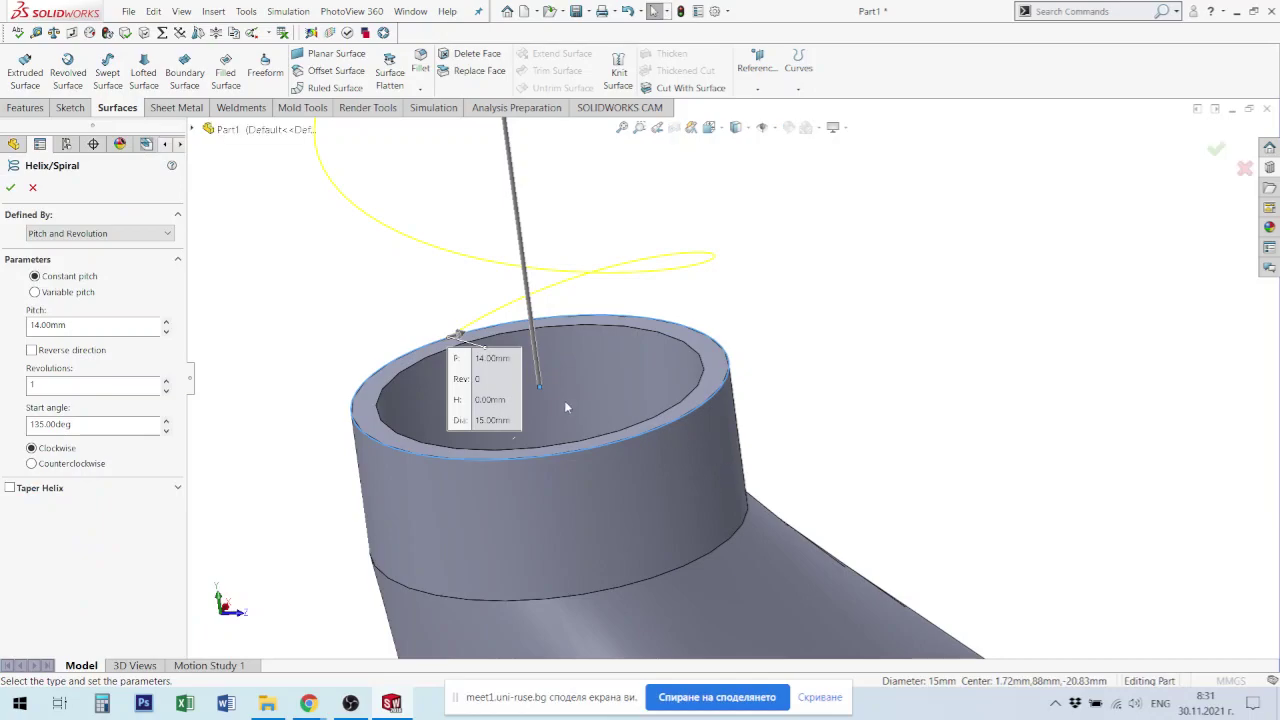
pyautogui.scroll(3, 664, 350)
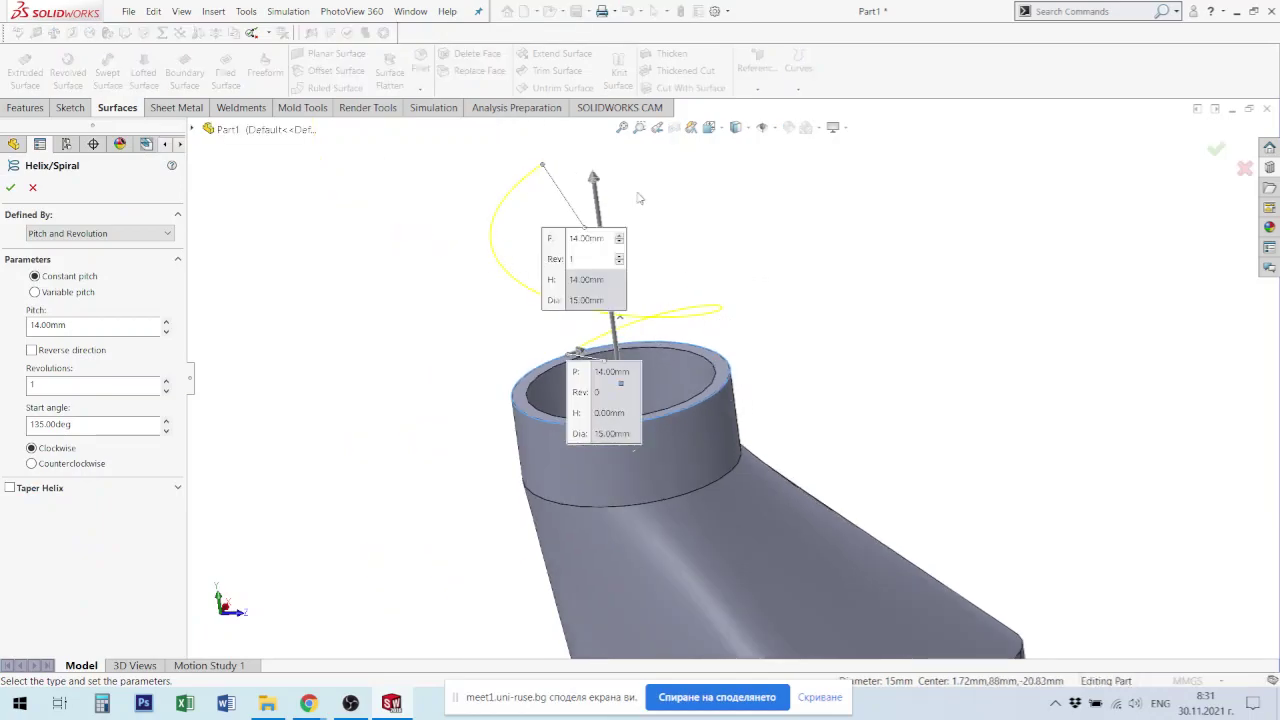
pyautogui.moveTo(753, 370); pyautogui.dragTo(800, 384, button='middle')
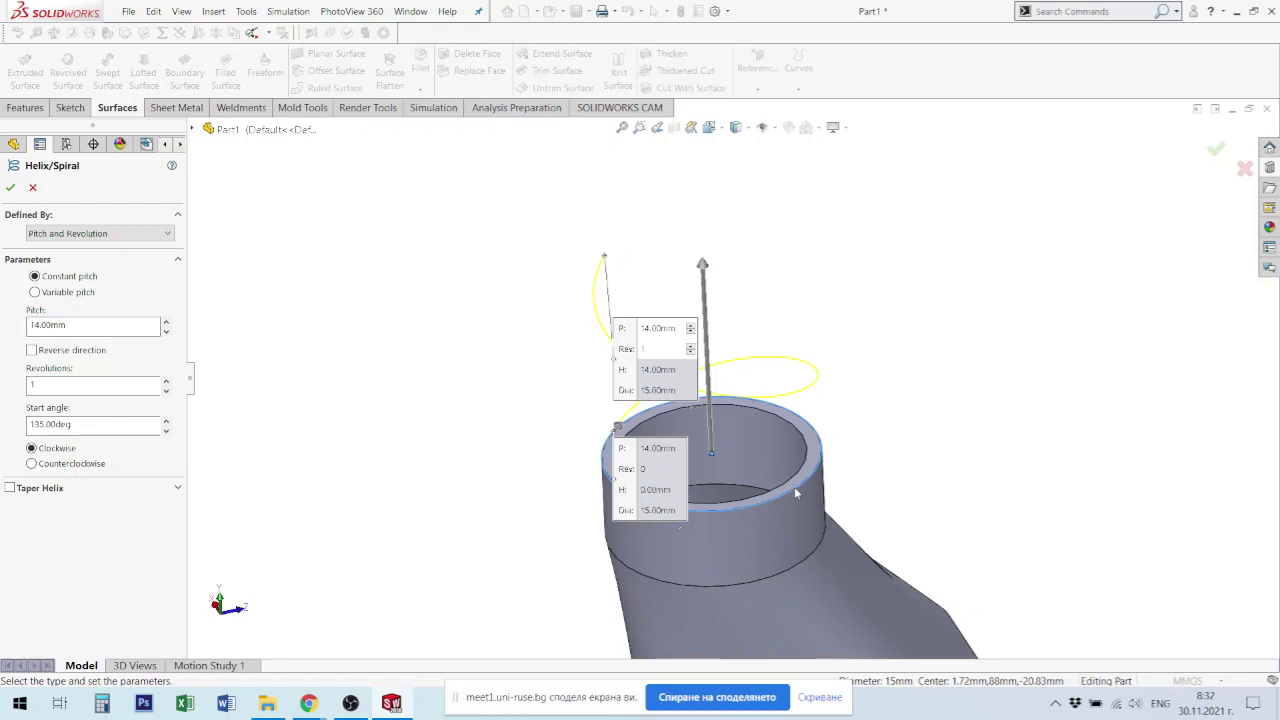
# Step: Give the helix 1.50mm pitch, reversed direction and 3 revolutions, and accept it
pyautogui.moveTo(84, 324); pyautogui.dragTo(4, 310)
pyautogui.write('5')
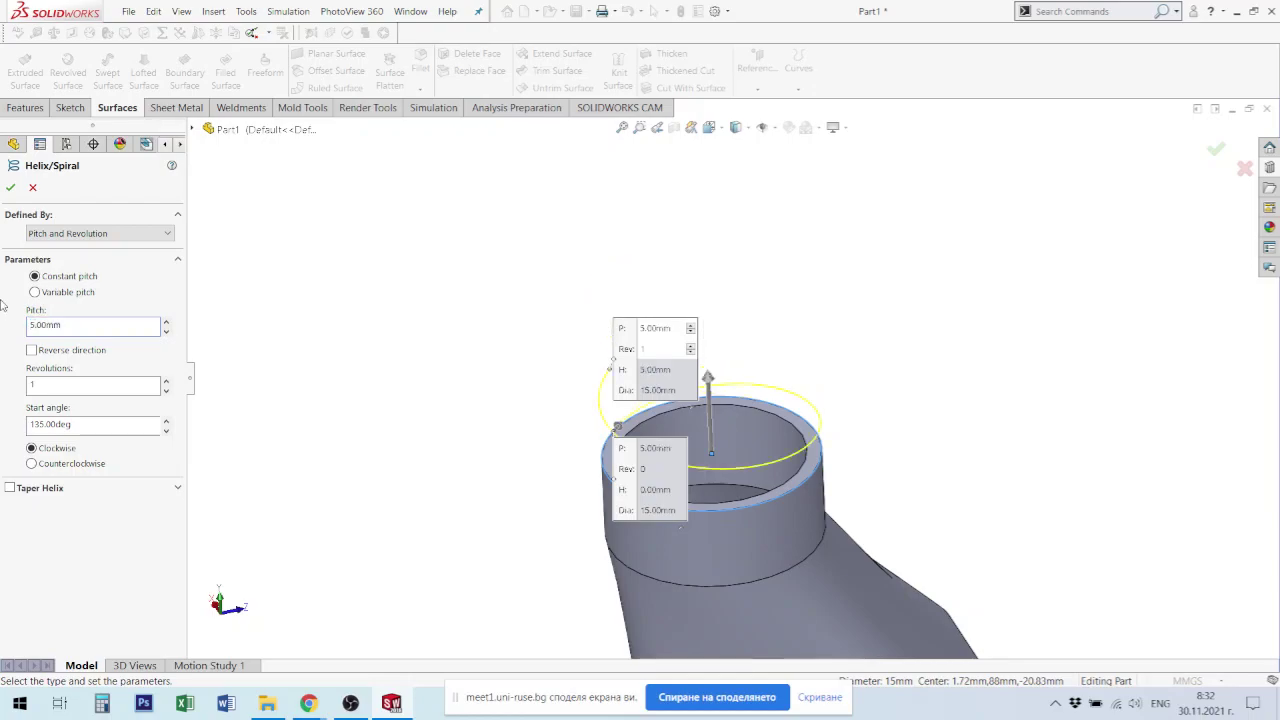
pyautogui.click(31, 350)
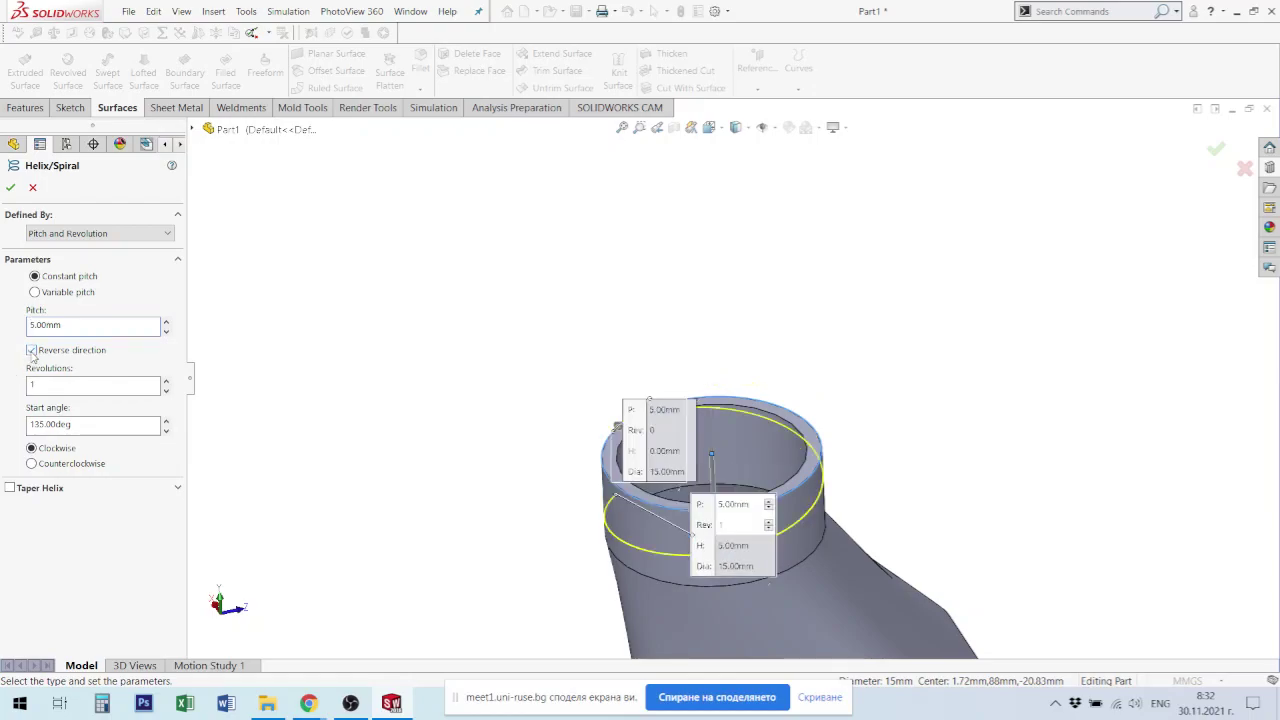
pyautogui.moveTo(863, 486)
pyautogui.mouseDown(button='middle')
pyautogui.moveTo(795, 473)
pyautogui.moveTo(946, 614)
pyautogui.mouseUp(button='middle')
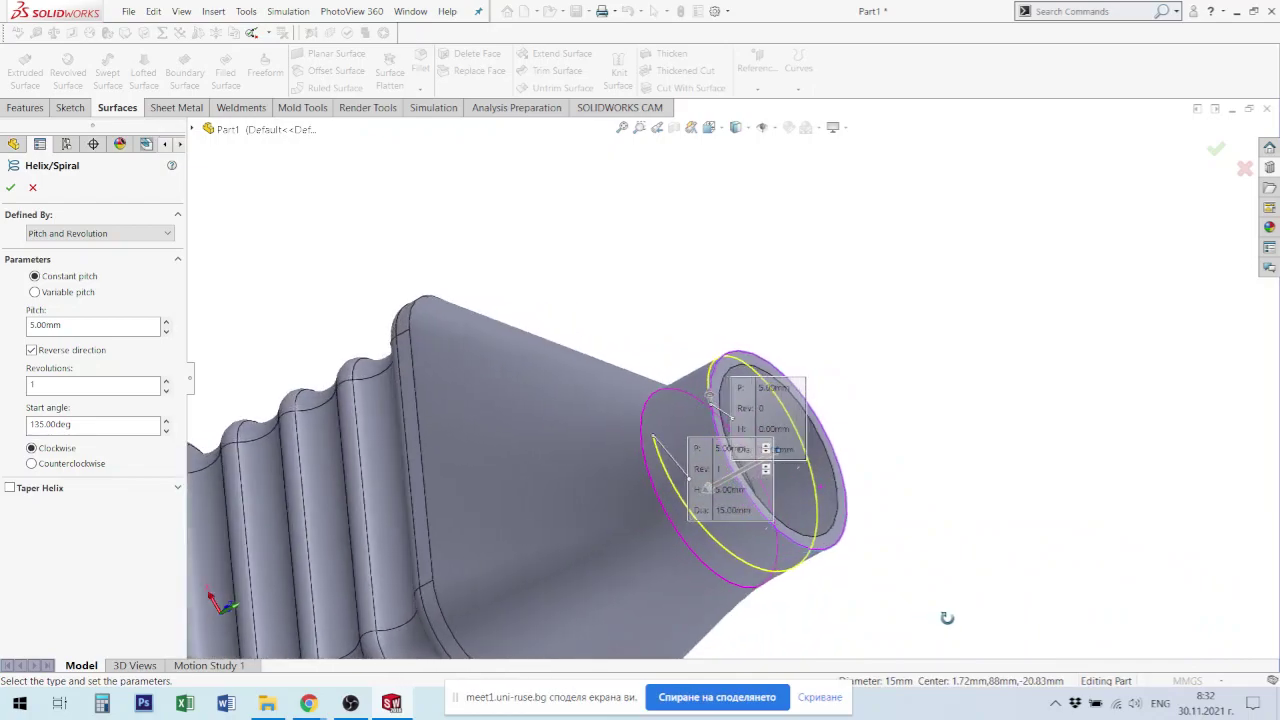
pyautogui.moveTo(55, 383); pyautogui.dragTo(2, 377)
pyautogui.write('3')
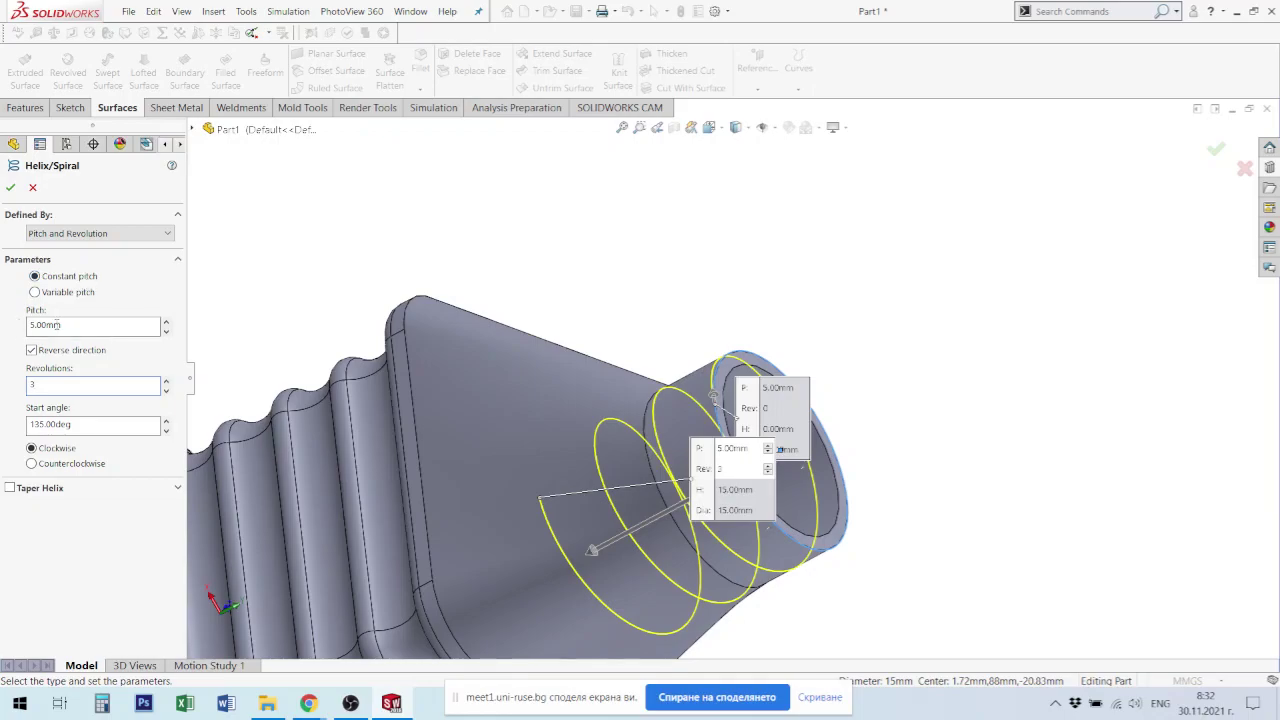
pyautogui.moveTo(86, 329); pyautogui.dragTo(27, 330)
pyautogui.write('1.5')
pyautogui.press('Return')
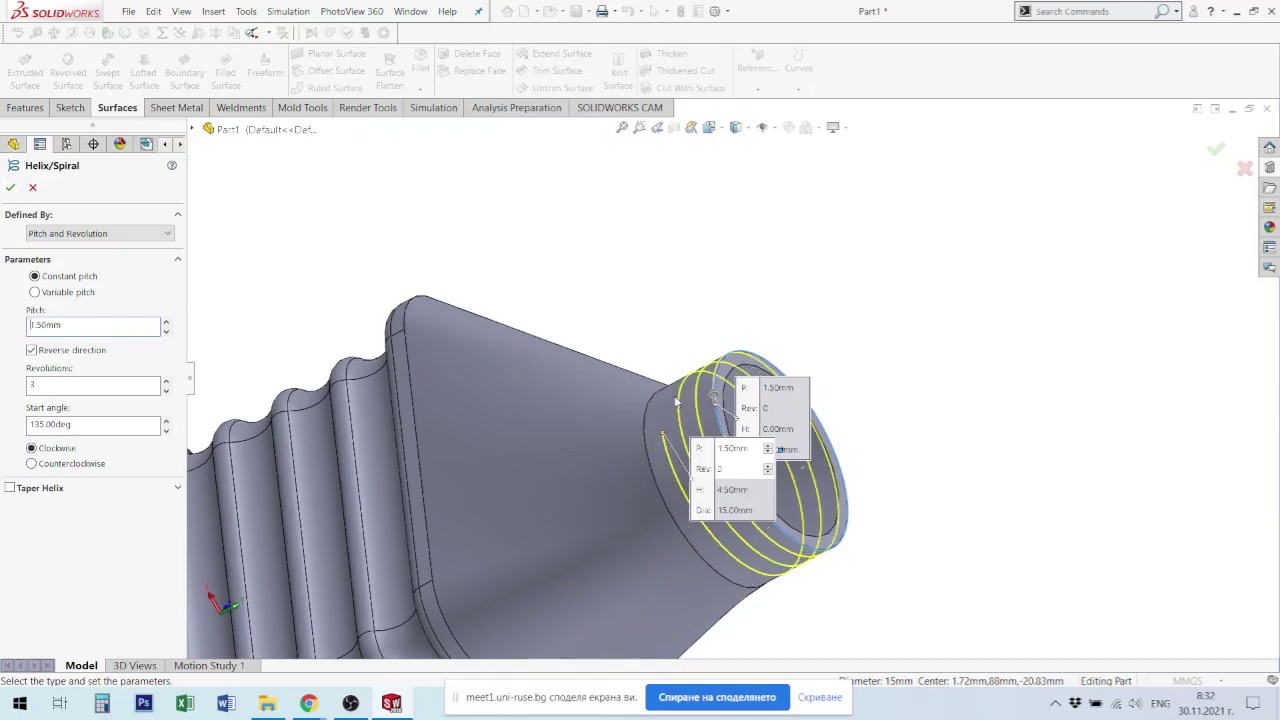
pyautogui.moveTo(676, 402)
pyautogui.mouseDown(button='middle')
pyautogui.moveTo(503, 217)
pyautogui.moveTo(481, 258)
pyautogui.moveTo(509, 271)
pyautogui.moveTo(470, 280)
pyautogui.mouseUp(button='middle')
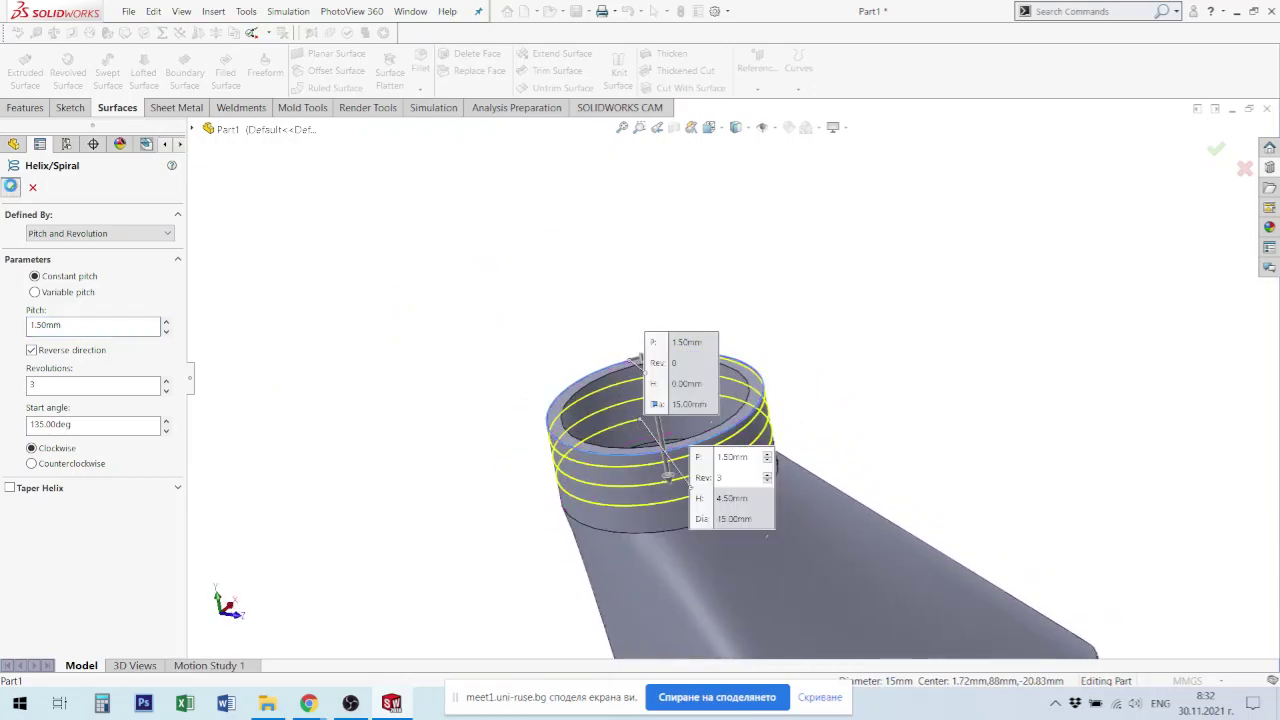
pyautogui.click(10, 186)
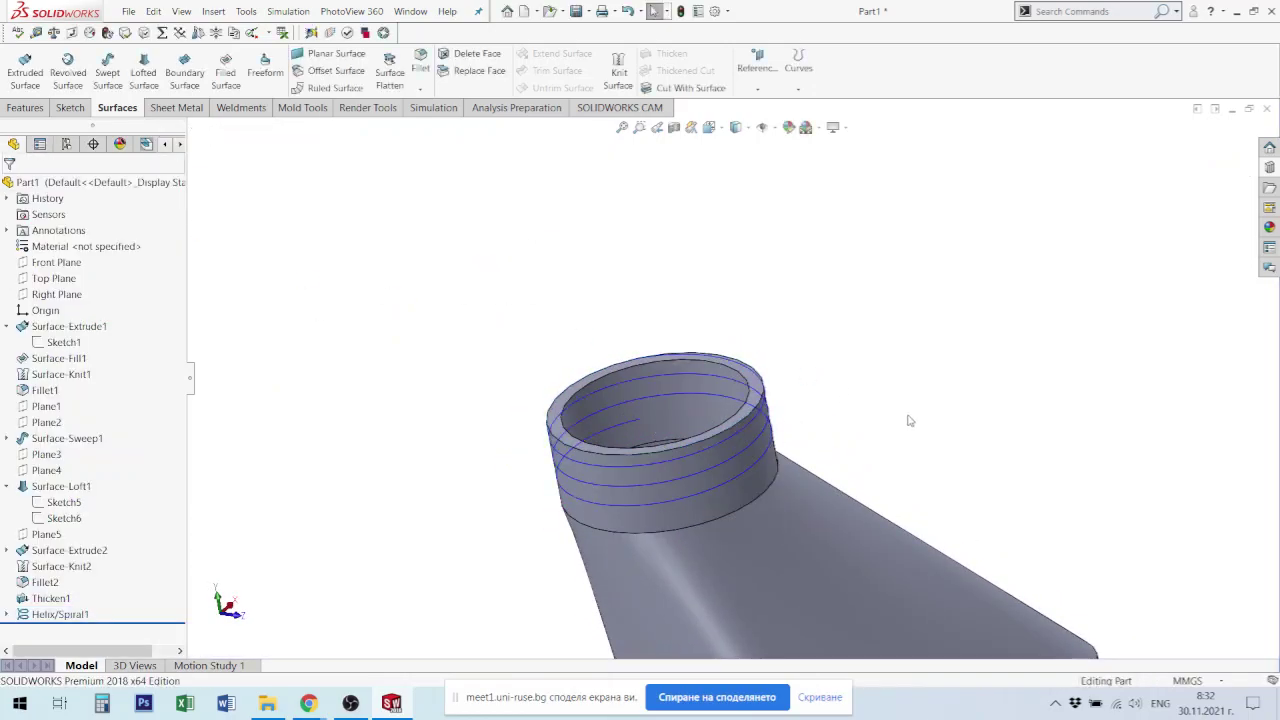
# Step: Expand Helix/Spiral1 to select its Sketch8, then orbit to view the coiled neck
pyautogui.click(40, 616)
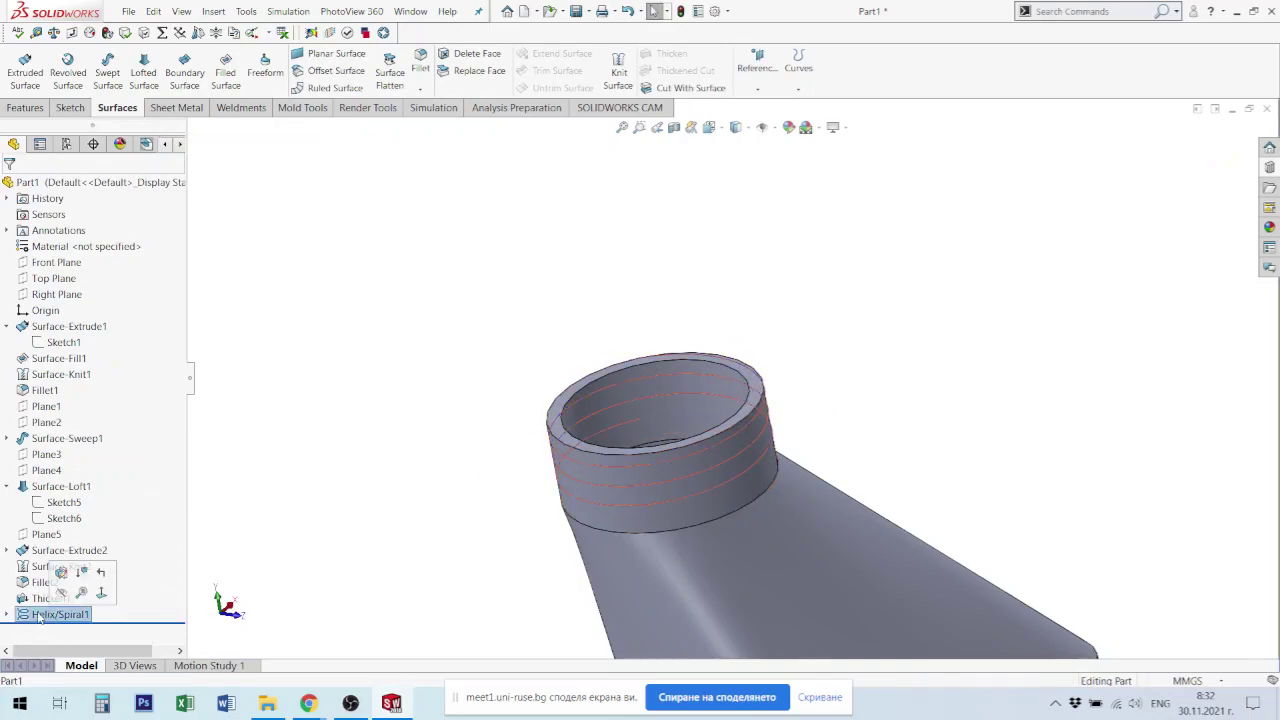
pyautogui.click(7, 614)
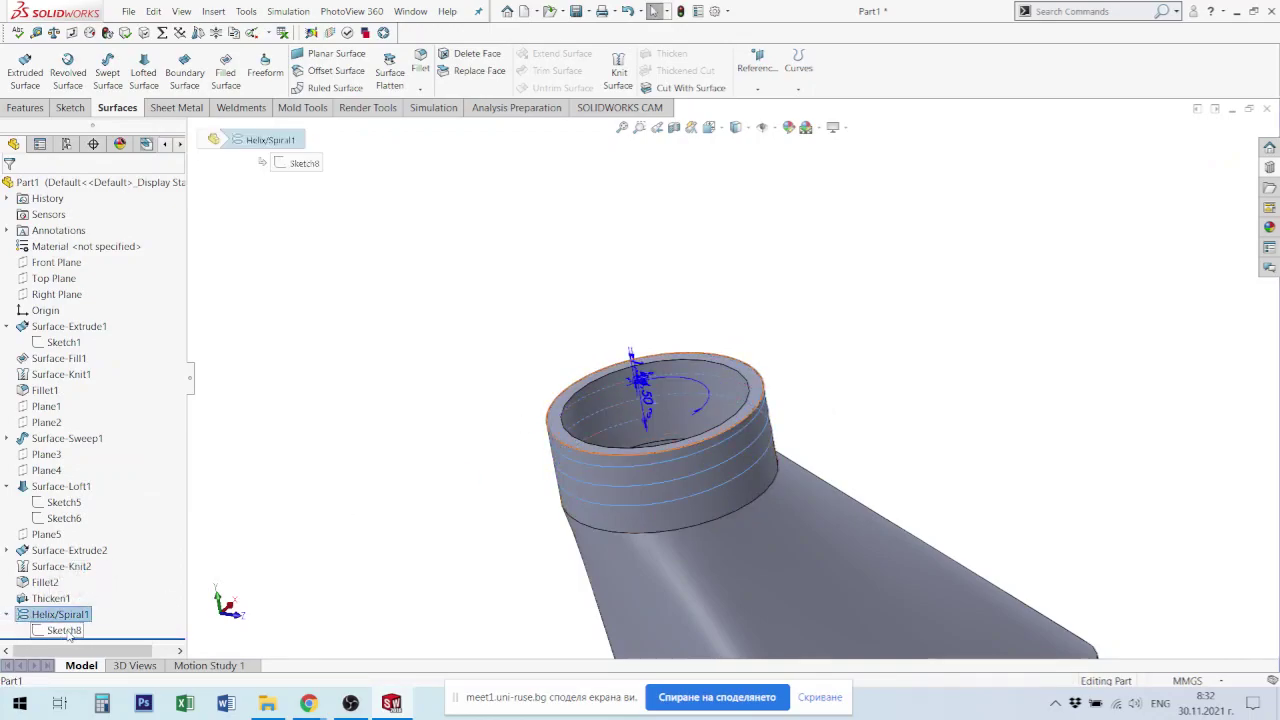
pyautogui.click(64, 630)
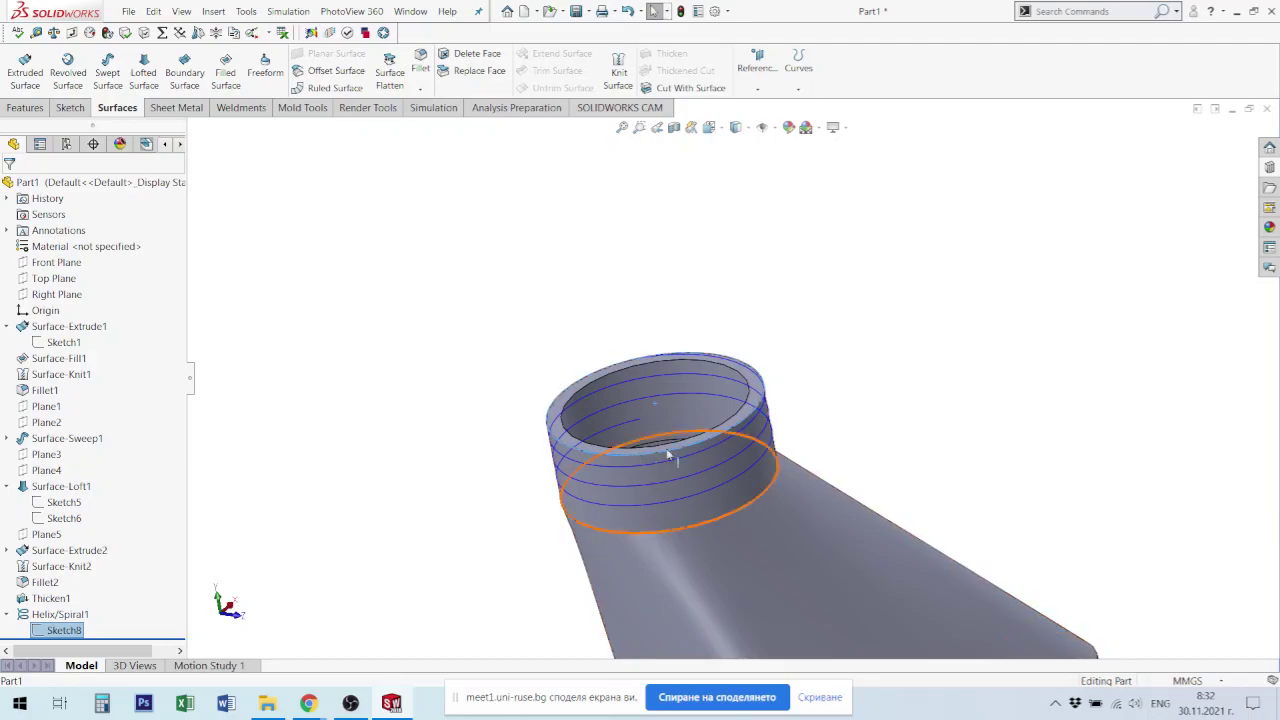
pyautogui.moveTo(743, 443)
pyautogui.mouseDown(button='middle')
pyautogui.moveTo(896, 347)
pyautogui.moveTo(907, 359)
pyautogui.mouseUp(button='middle')
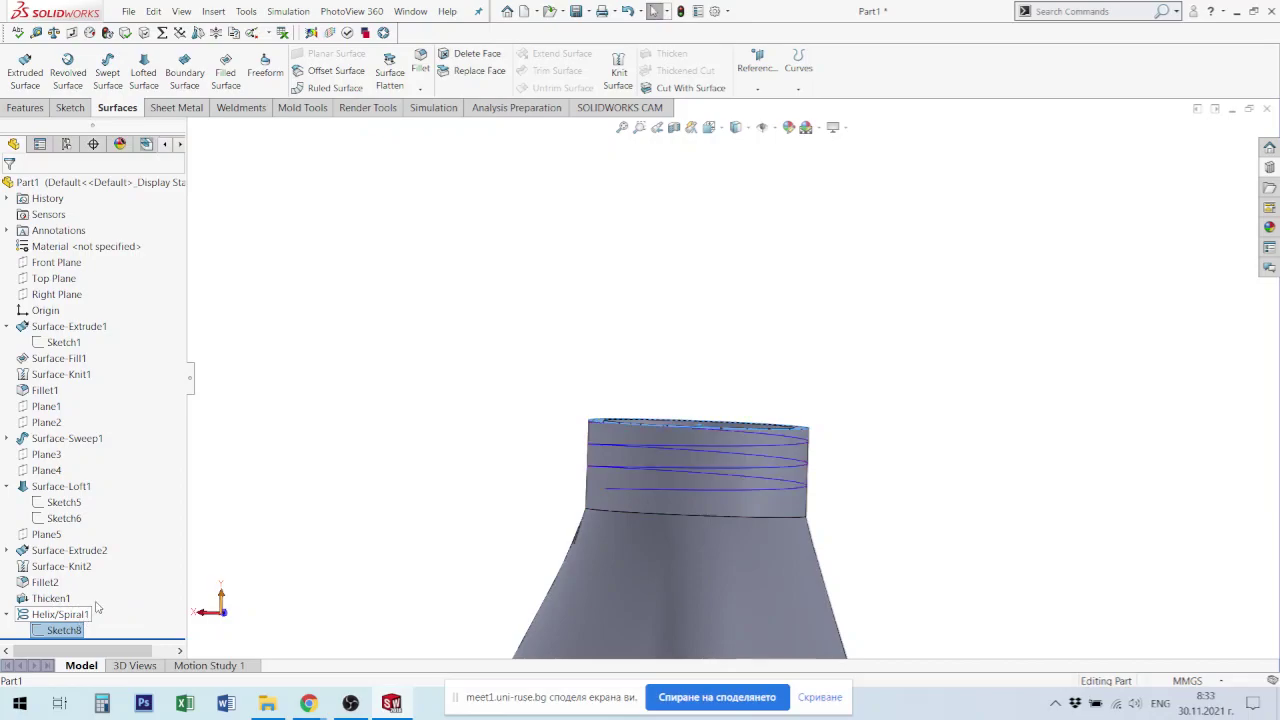
pyautogui.moveTo(646, 443)
pyautogui.mouseDown(button='middle')
pyautogui.moveTo(609, 466)
pyautogui.moveTo(622, 505)
pyautogui.mouseUp(button='middle')
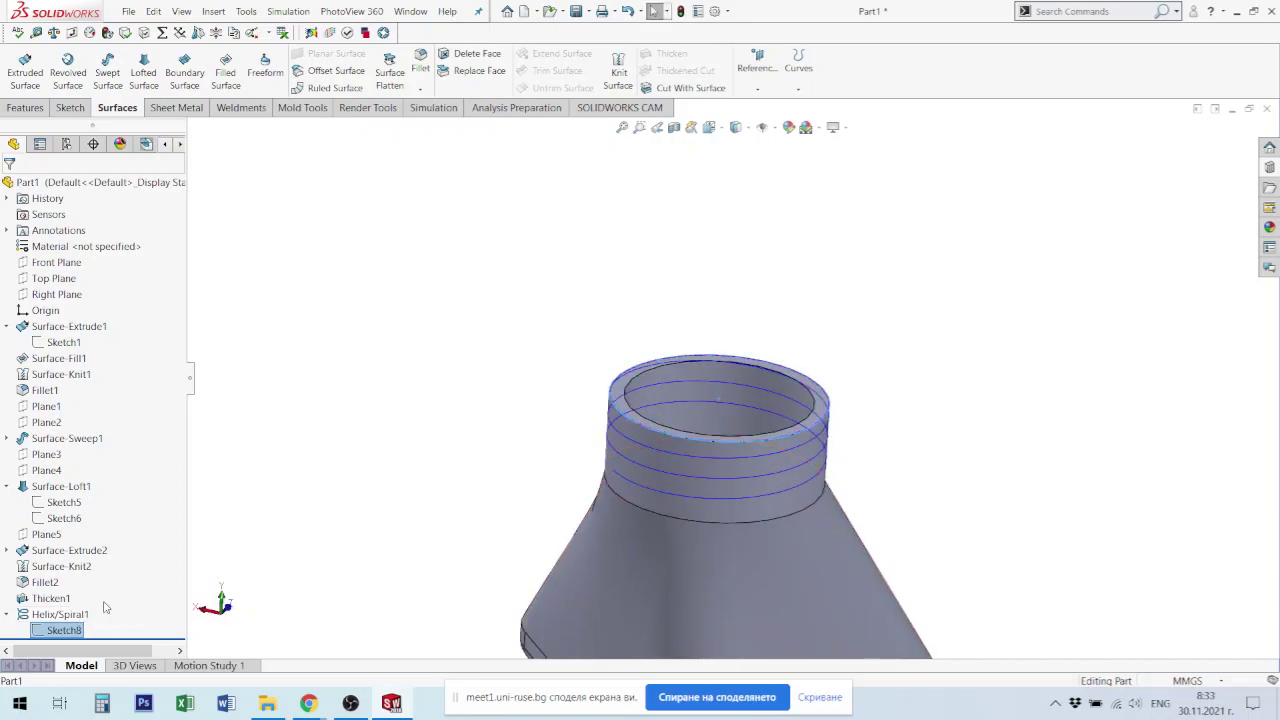
# Step: Edit Helix/Spiral1 so its start angle is 0 degrees instead of 135
pyautogui.rightClick(50, 598)
pyautogui.click(35, 620)
pyautogui.click(60, 614)
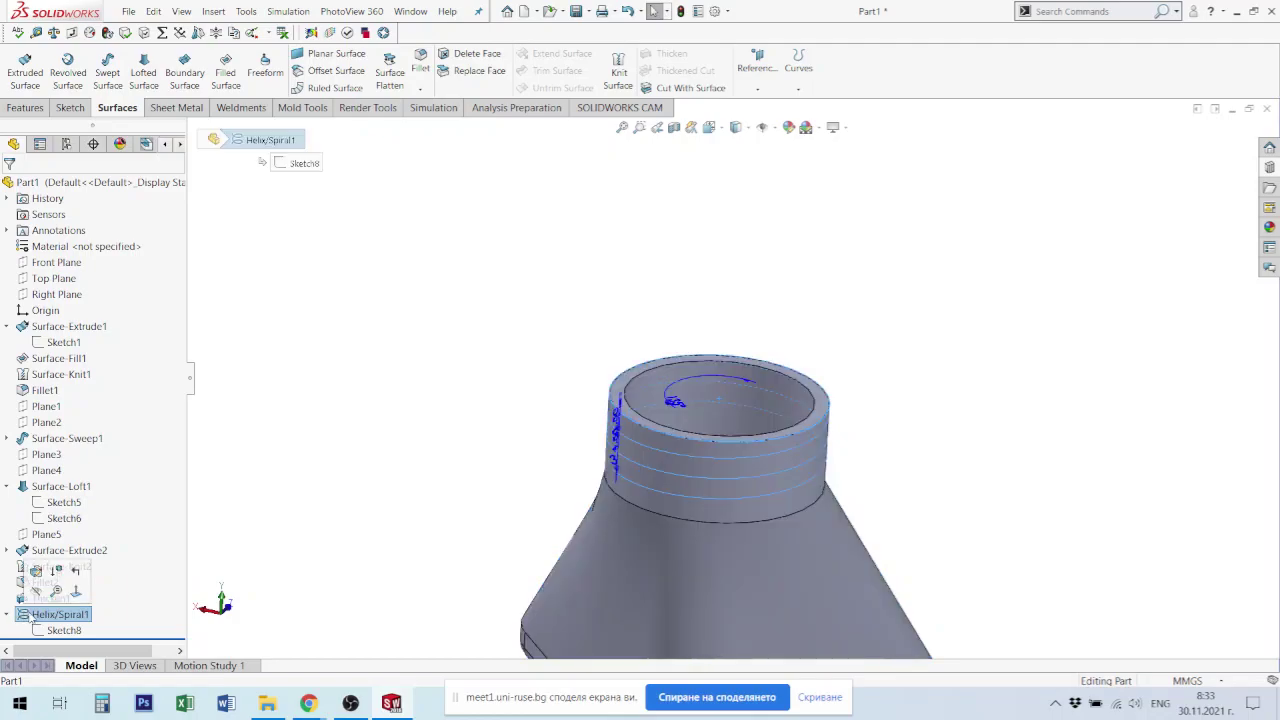
pyautogui.click(36, 585)
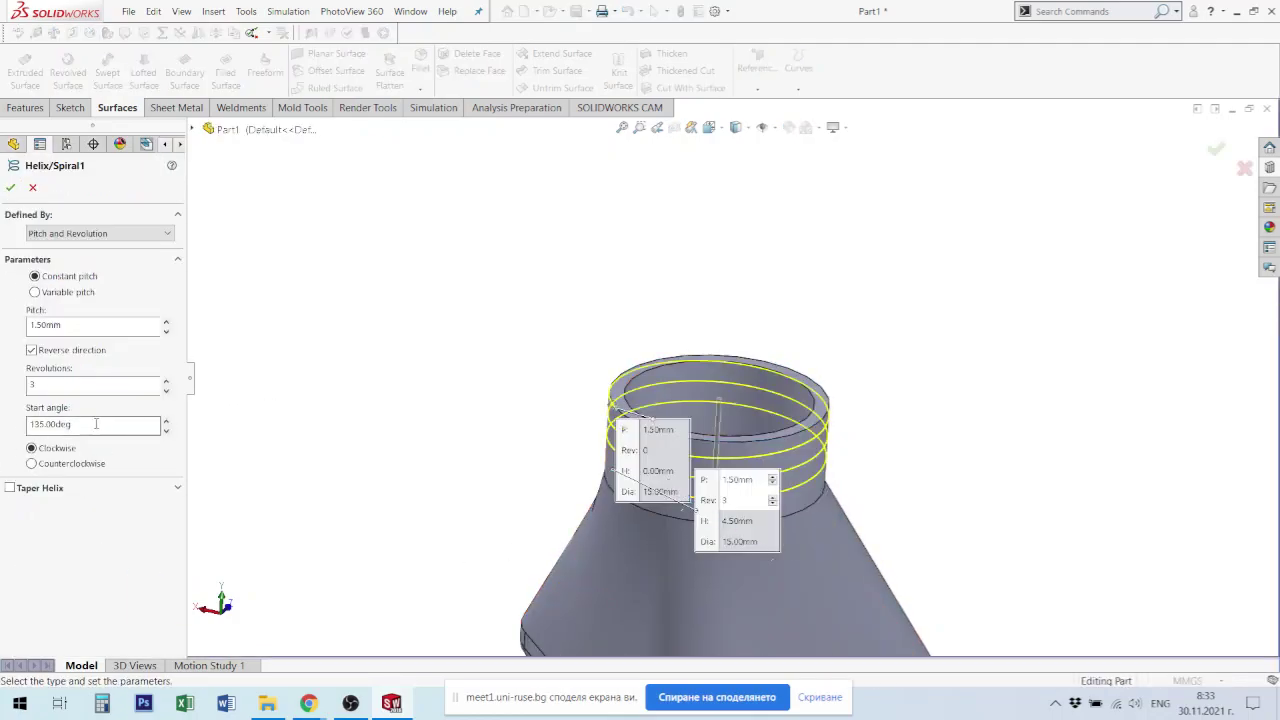
pyautogui.doubleClick(96, 424)
pyautogui.write('0')
pyautogui.press('Return')
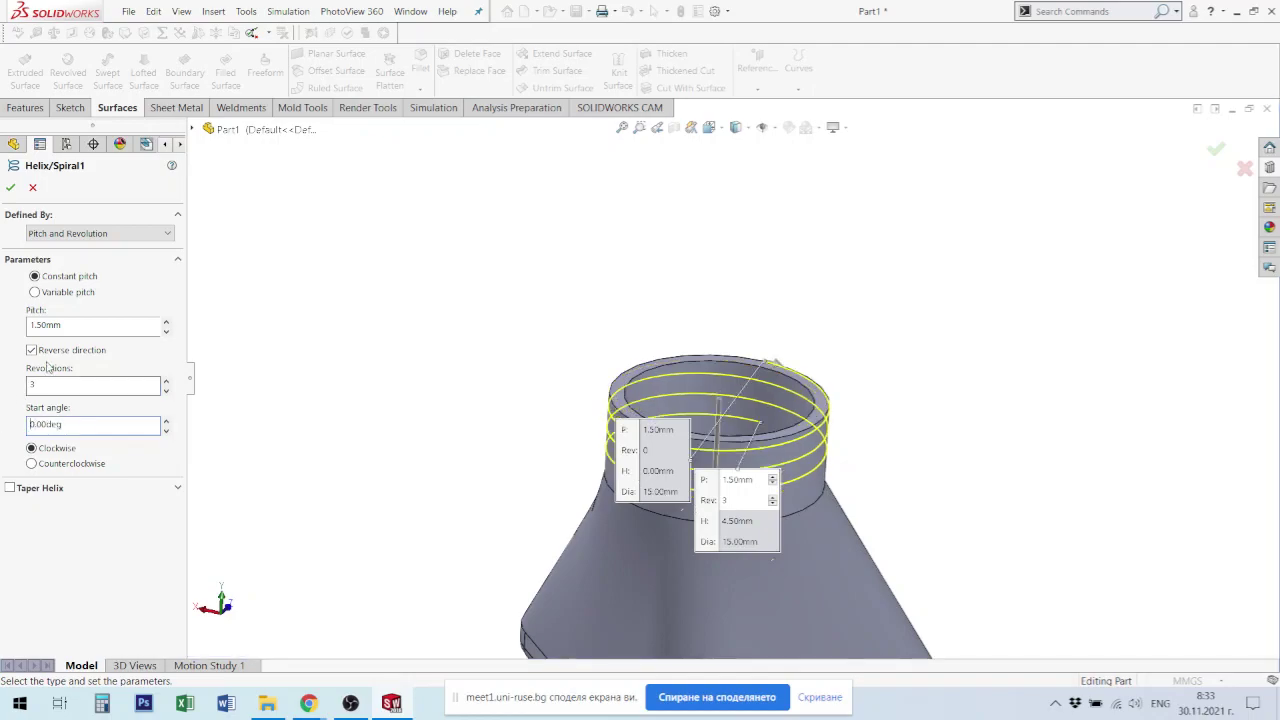
pyautogui.click(10, 187)
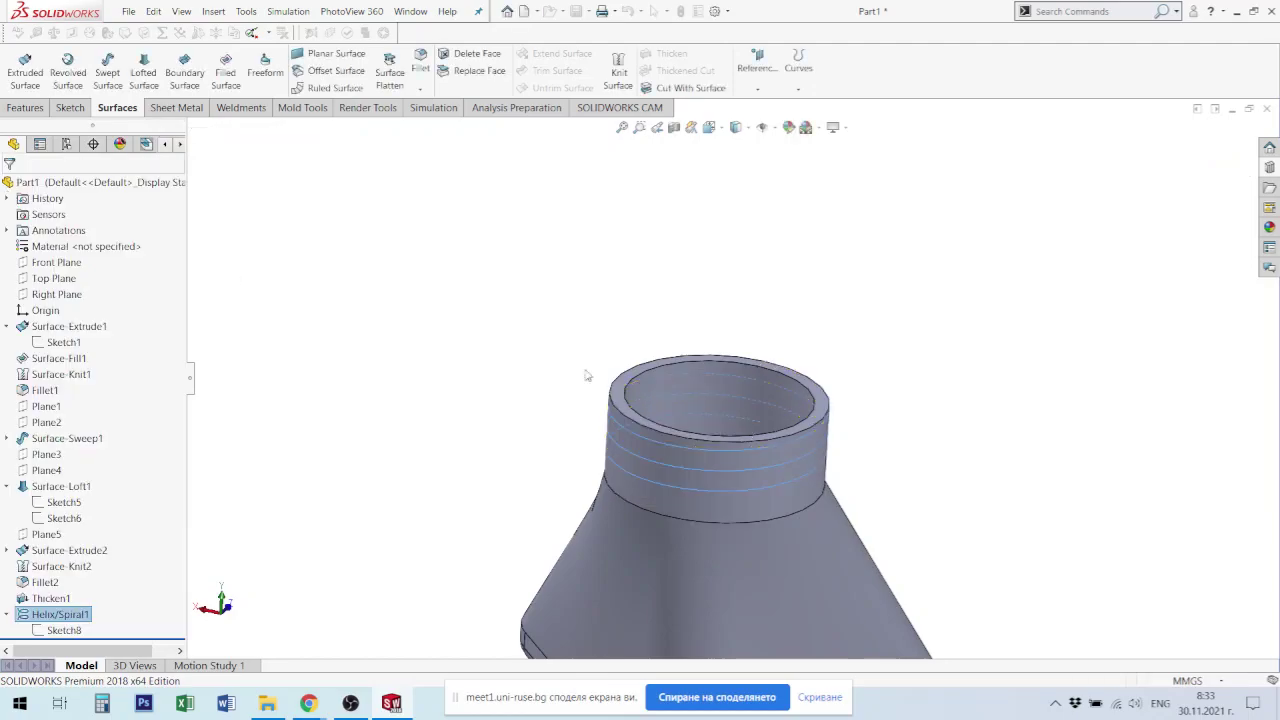
# Step: Orbit, pan and zoom in on the bottle's neck rim
pyautogui.moveTo(826, 460)
pyautogui.mouseDown(button='middle')
pyautogui.moveTo(836, 446)
pyautogui.moveTo(755, 473)
pyautogui.mouseUp(button='middle')
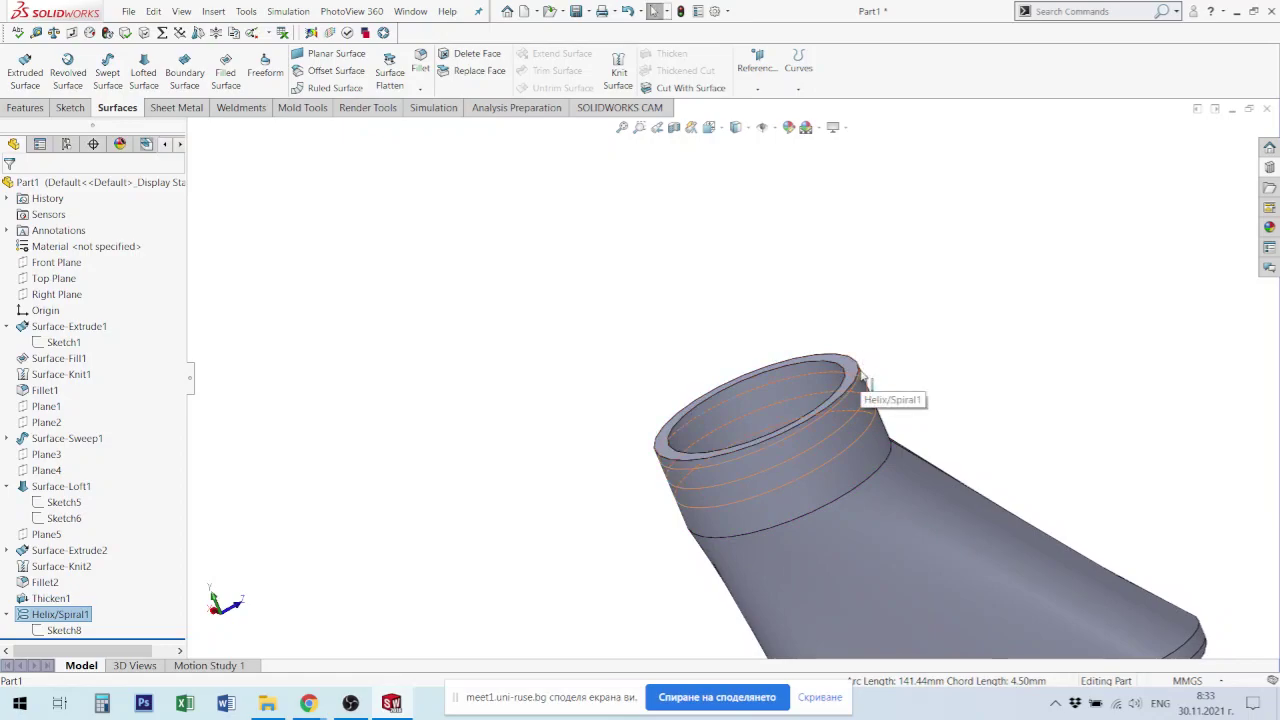
pyautogui.keyDown('ctrl'); pyautogui.moveTo(862, 372); pyautogui.dragTo(1195, 393, button='middle'); pyautogui.keyUp('ctrl')
pyautogui.scroll(-3, 1195, 393)
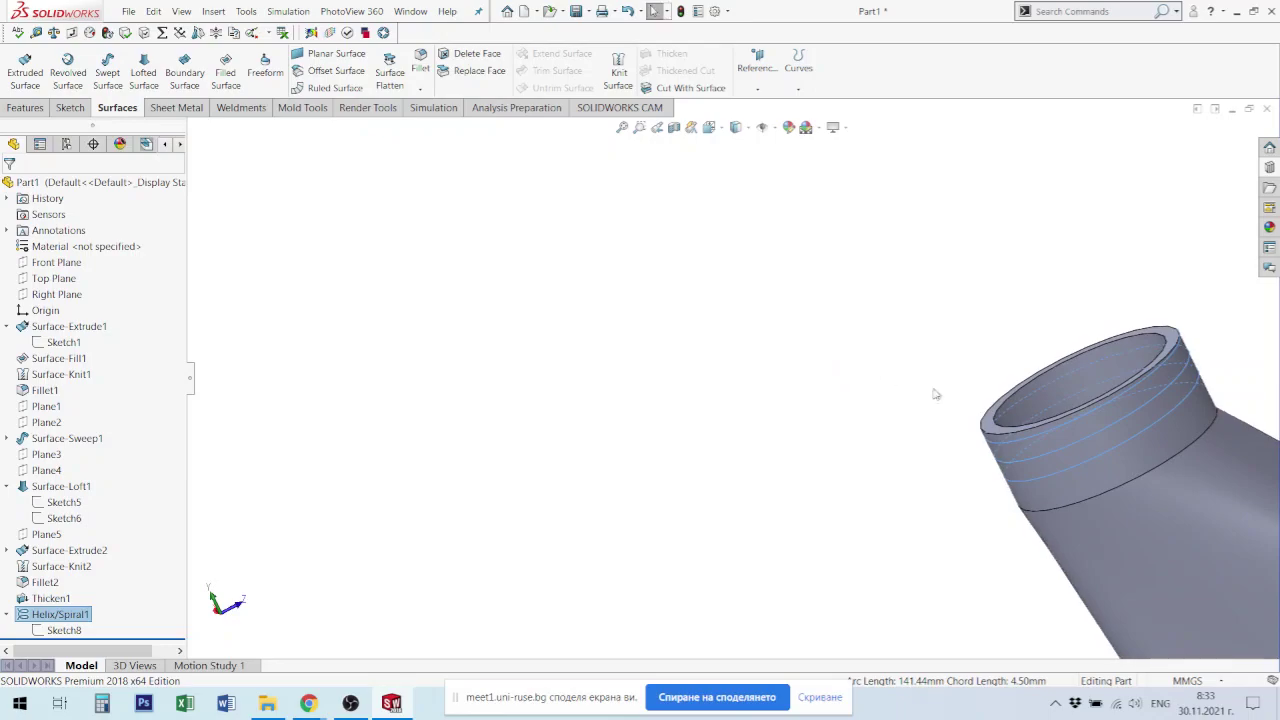
pyautogui.scroll(-2, 1017, 344)
pyautogui.scroll(-2, 994, 271)
pyautogui.scroll(-2, 963, 271)
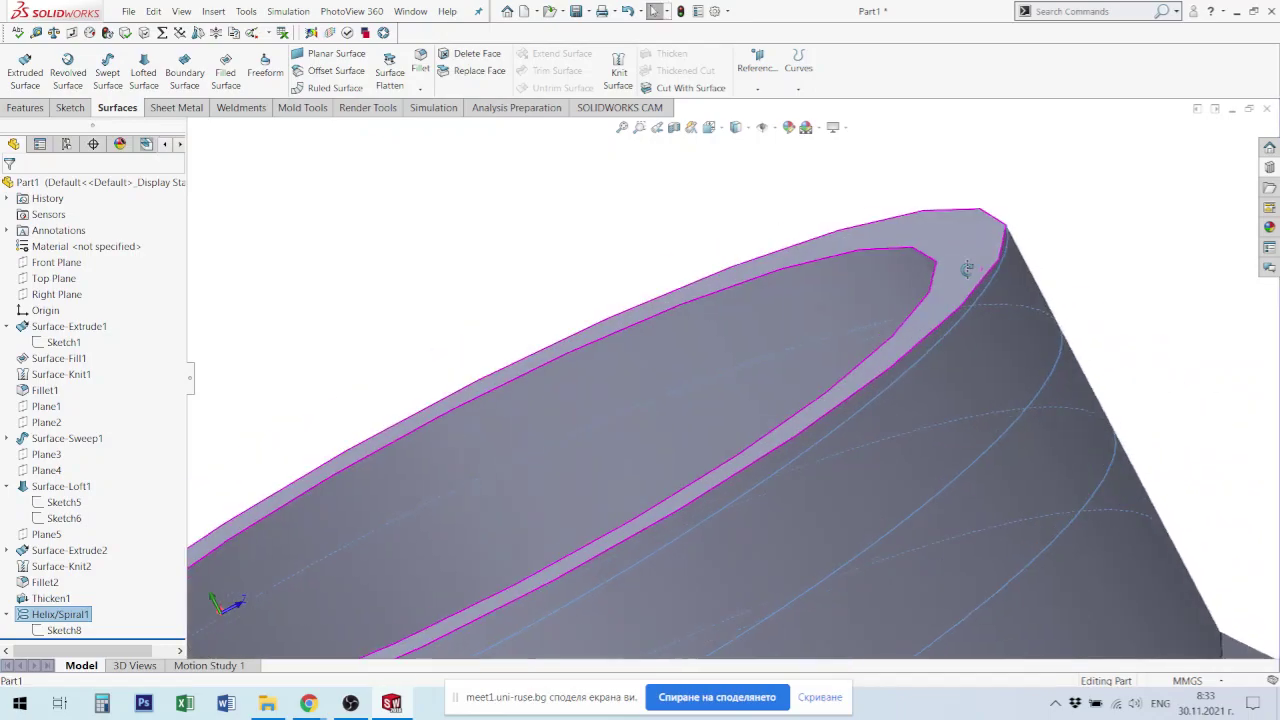
pyautogui.scroll(-2, 935, 296)
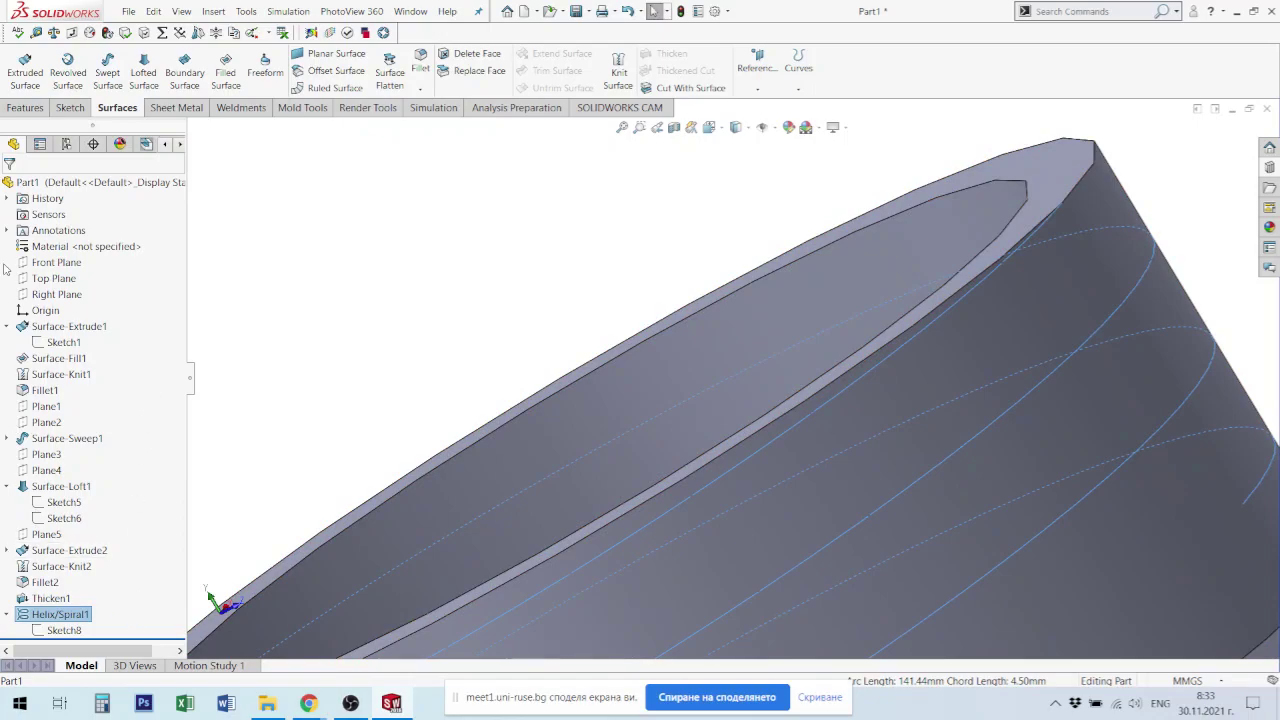
# Step: Select the Right Plane in the FeatureManager tree, after trying Top and Front Plane
pyautogui.click(42, 280)
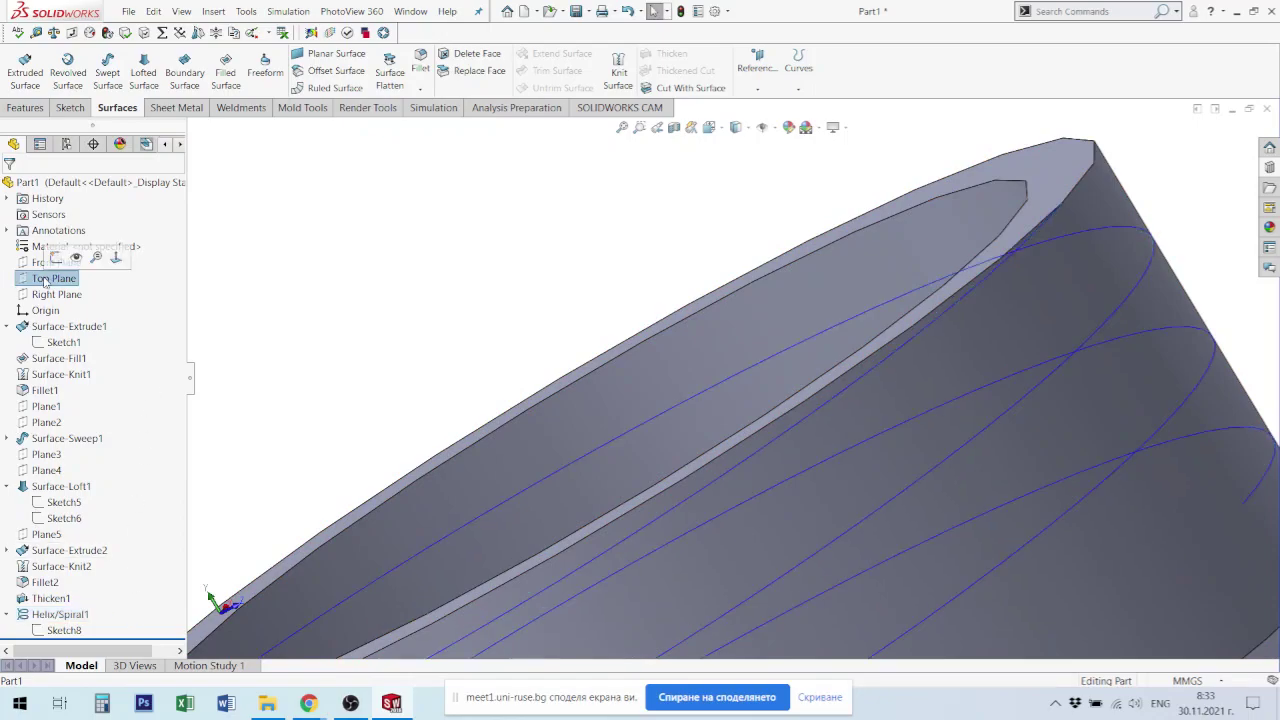
pyautogui.click(30, 264)
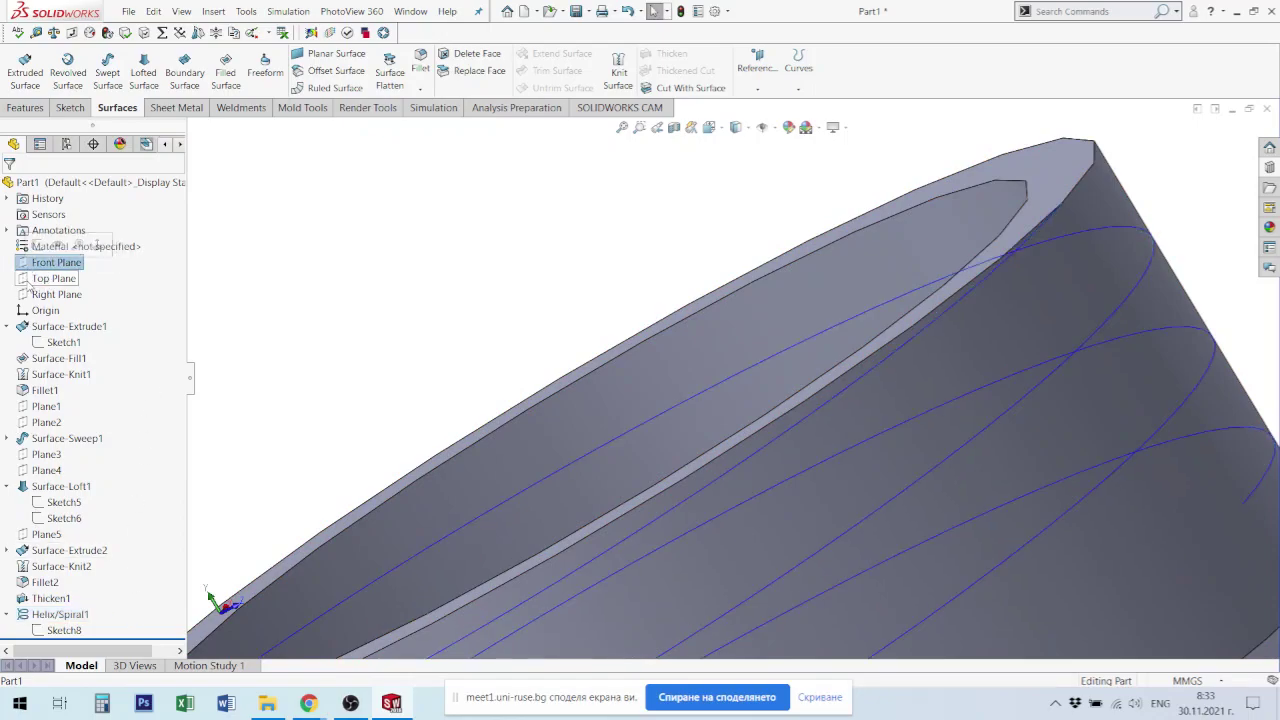
pyautogui.click(45, 295)
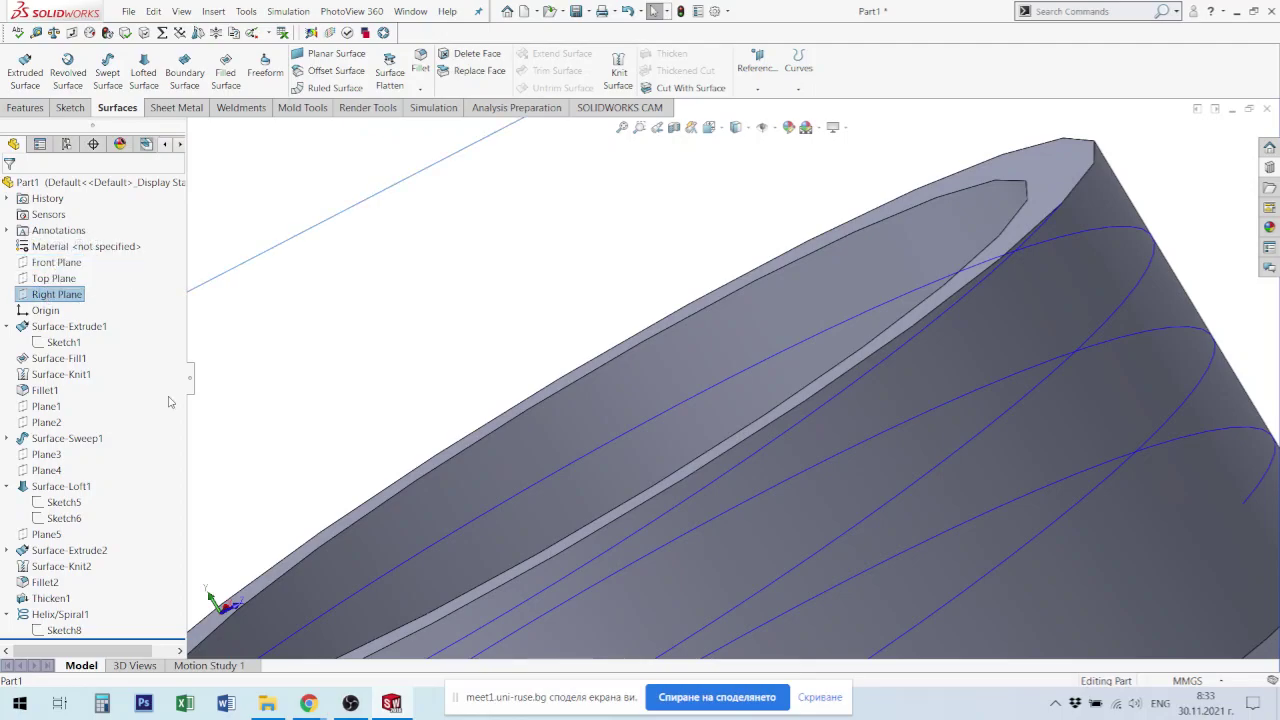
# Step: View the bottle side-on, reframe its upper half, and orbit so the helix-wound neck points up
pyautogui.hotkey('ctrl', '8')
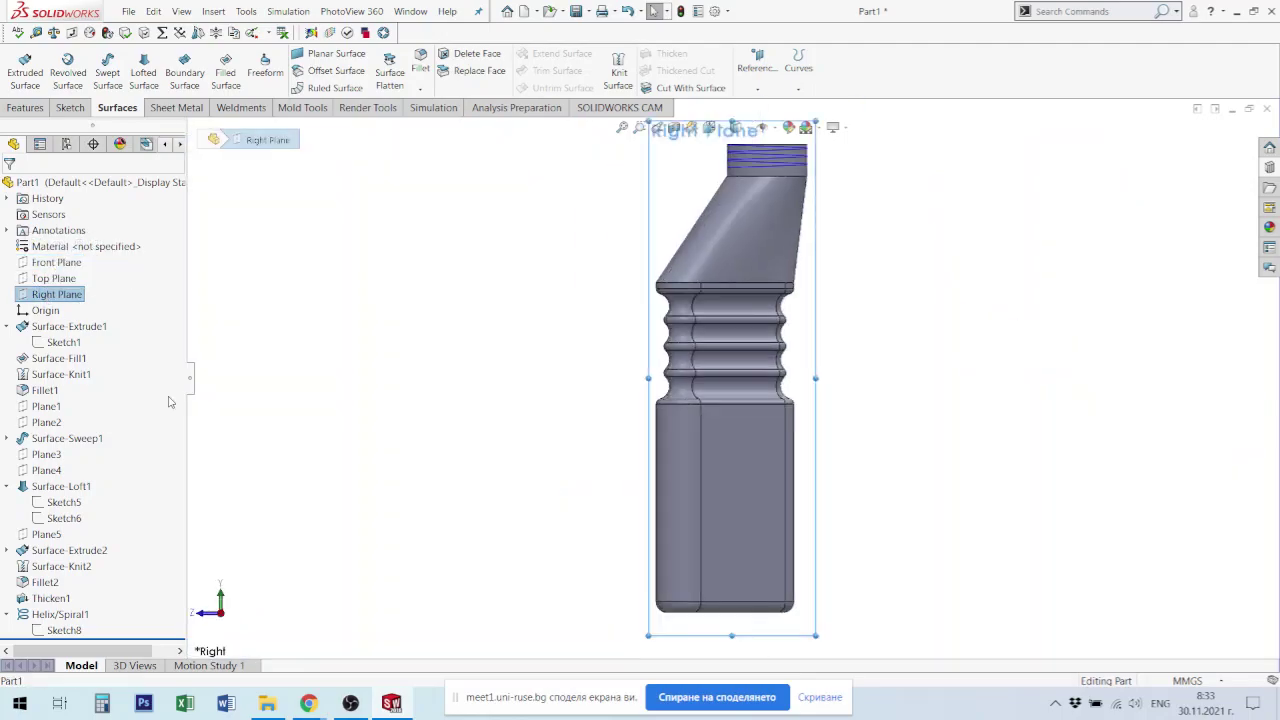
pyautogui.scroll(-2, 805, 150)
pyautogui.scroll(-3, 791, 200)
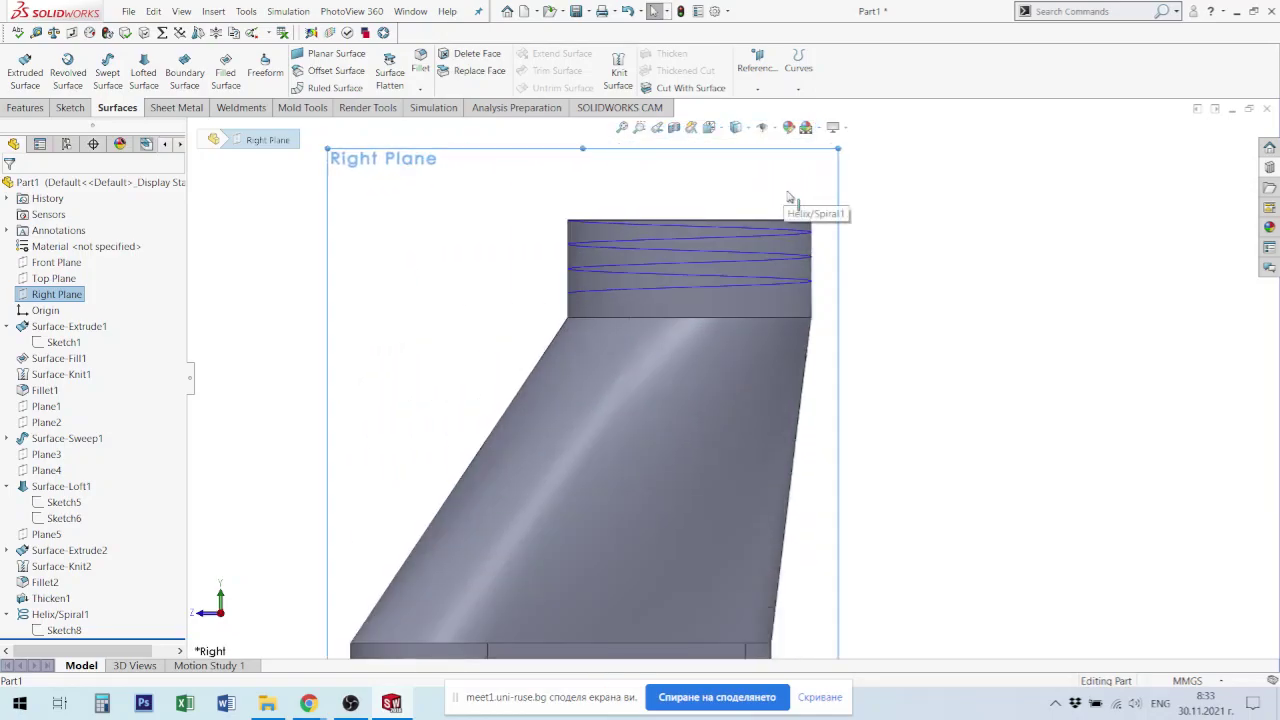
pyautogui.scroll(-2, 791, 200)
pyautogui.scroll(-3, 820, 271)
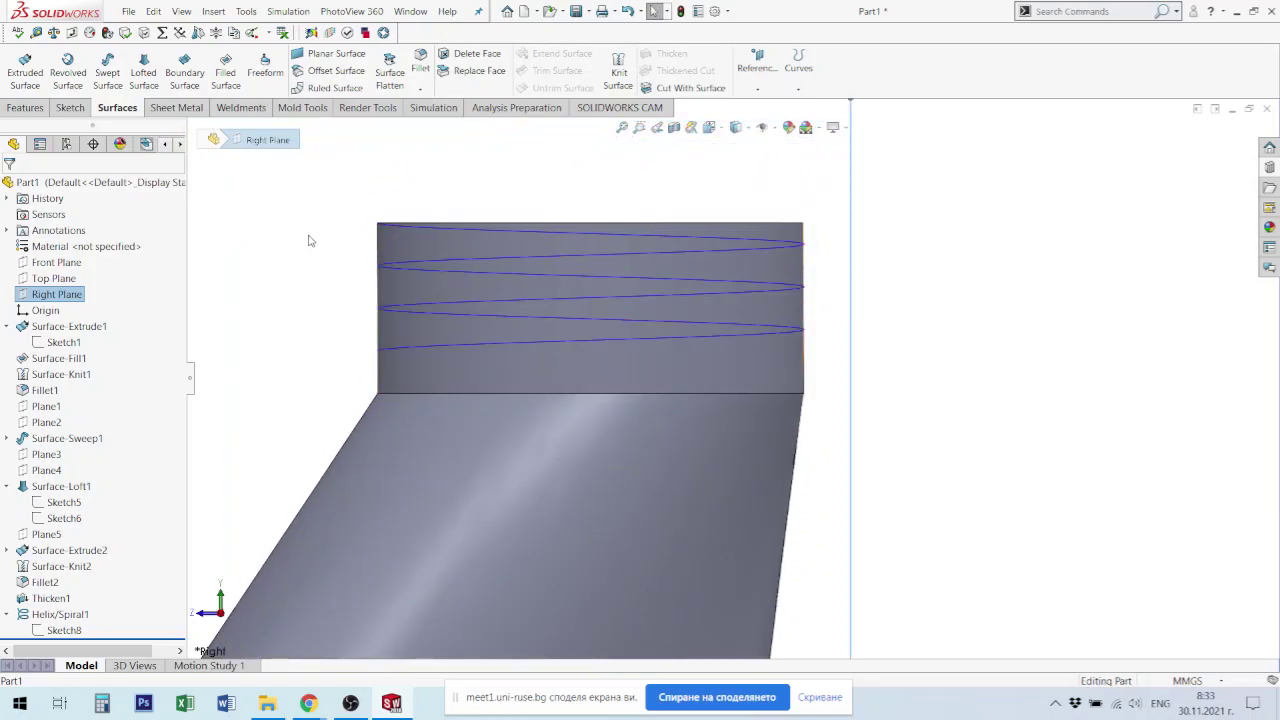
pyautogui.scroll(3, 757, 357)
pyautogui.scroll(3, 757, 357)
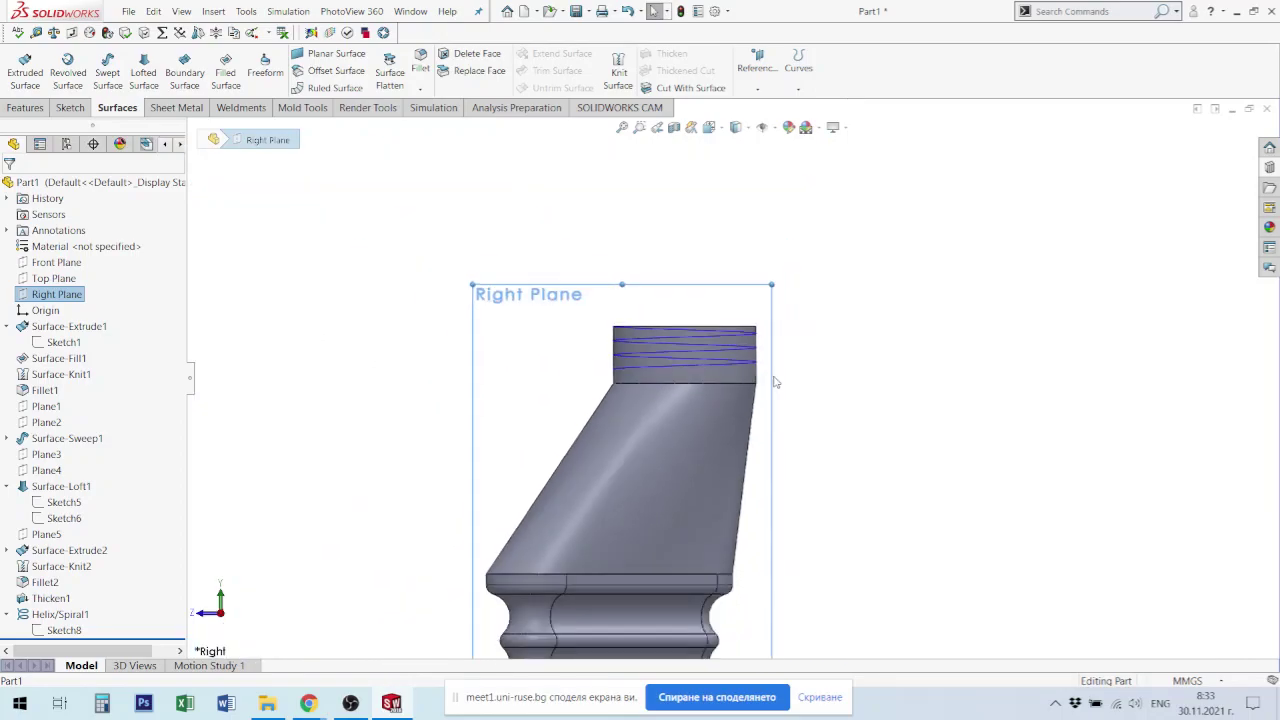
pyautogui.moveTo(777, 383); pyautogui.dragTo(757, 678, button='middle')
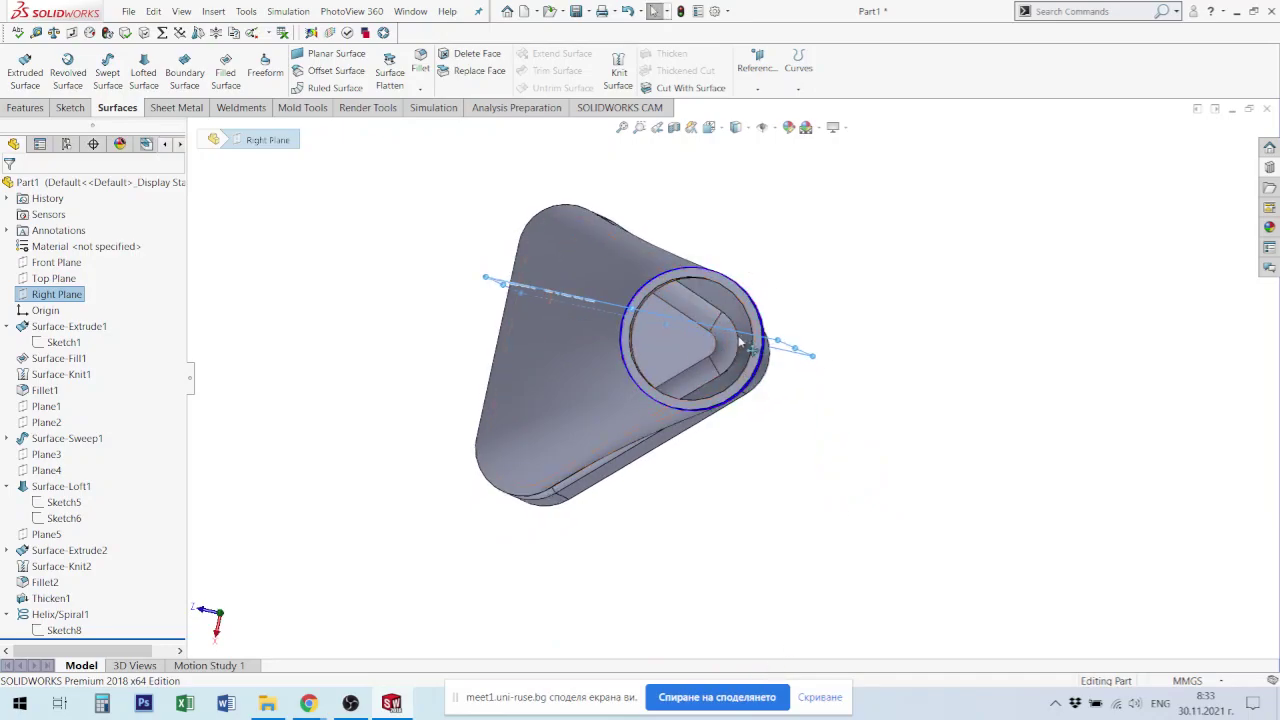
pyautogui.click(898, 418)
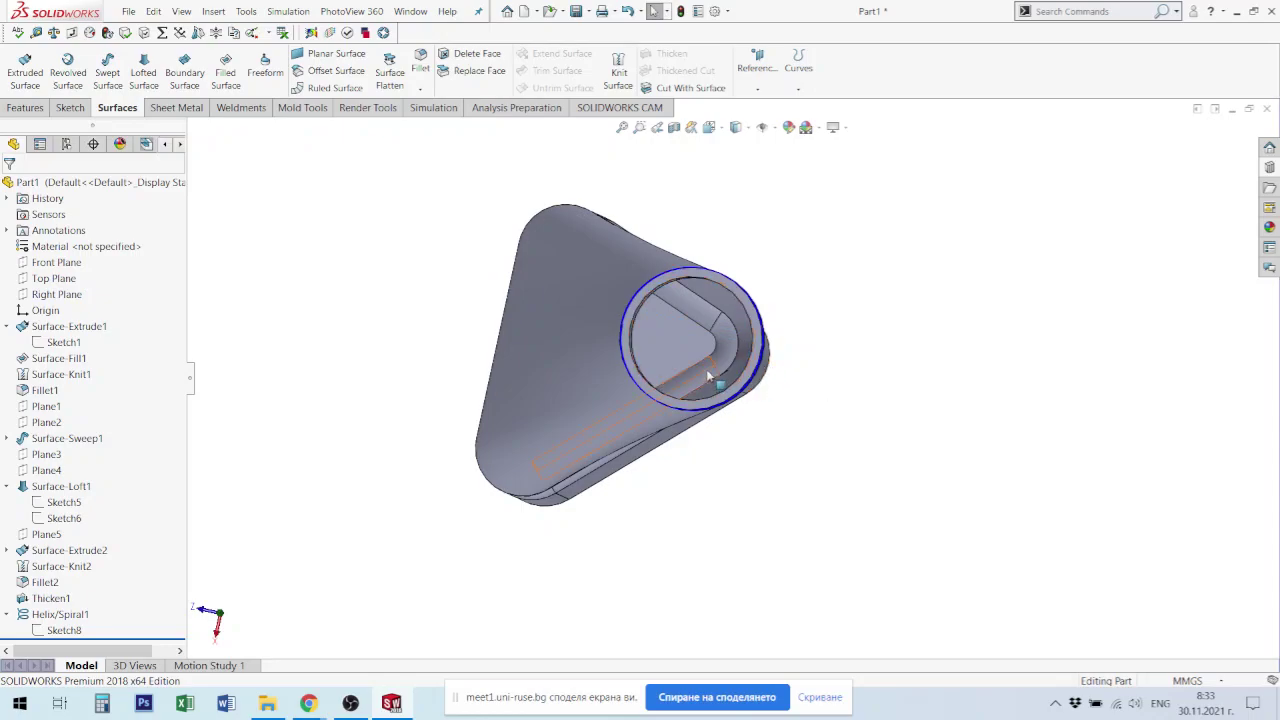
pyautogui.moveTo(662, 343); pyautogui.dragTo(697, 253, button='middle')
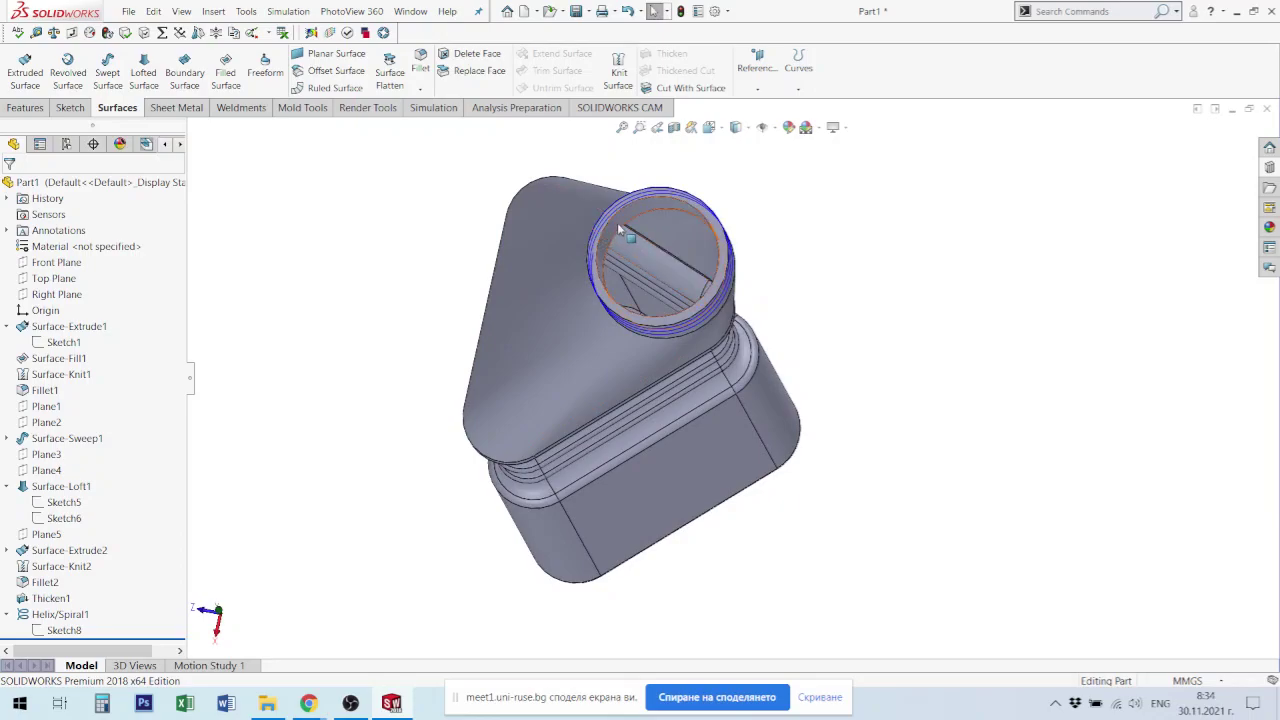
# Step: Create reference axis Axis1 through the neck's inner cylindrical face
pyautogui.click(618, 228)
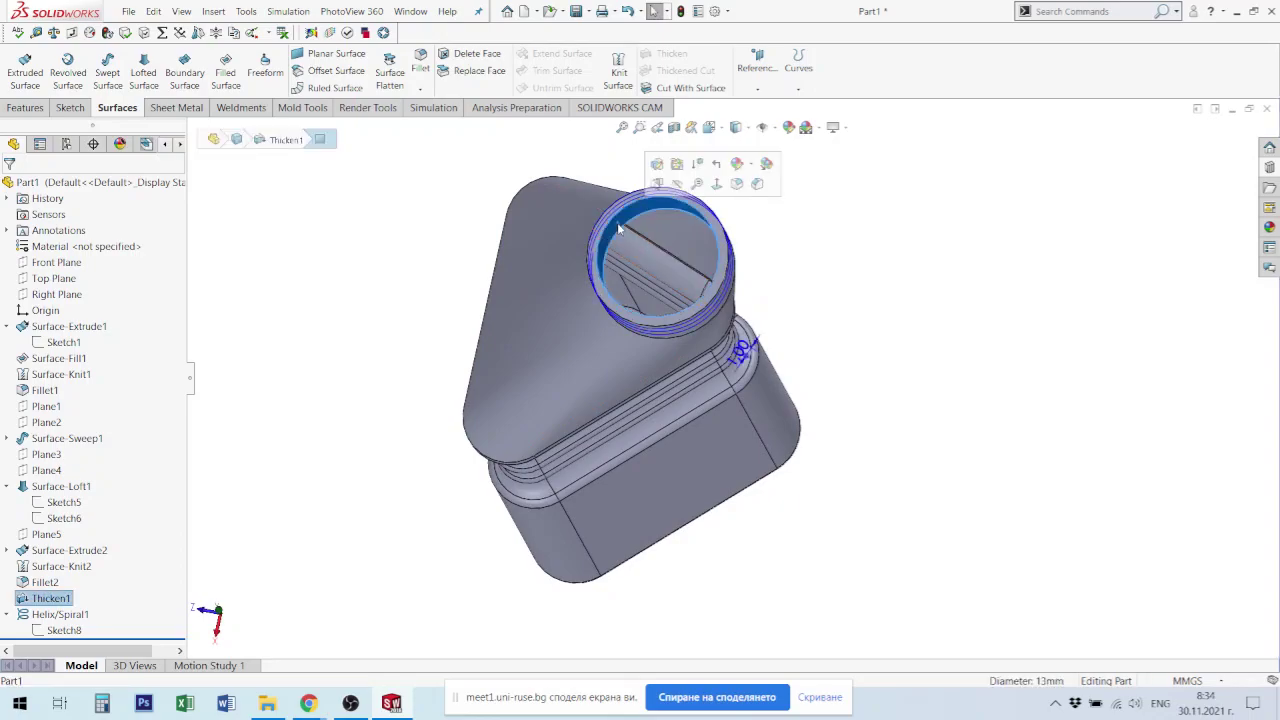
pyautogui.click(757, 91)
pyautogui.click(766, 122)
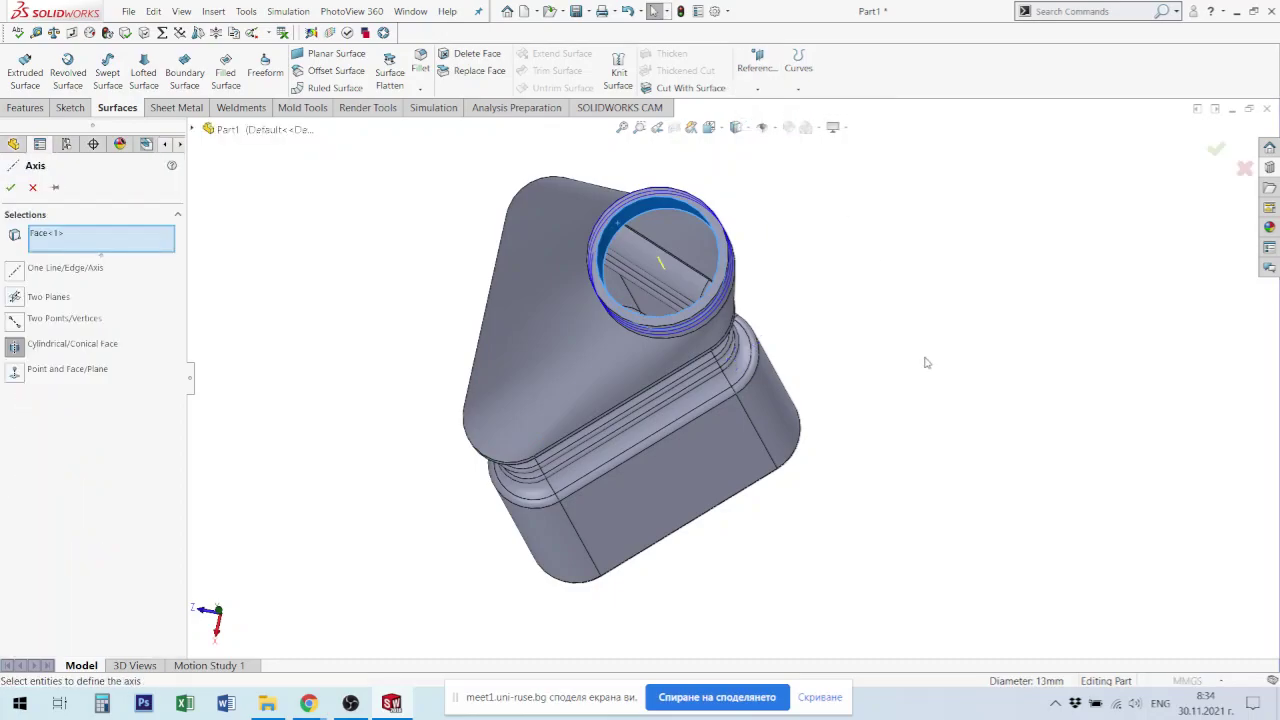
pyautogui.click(11, 188)
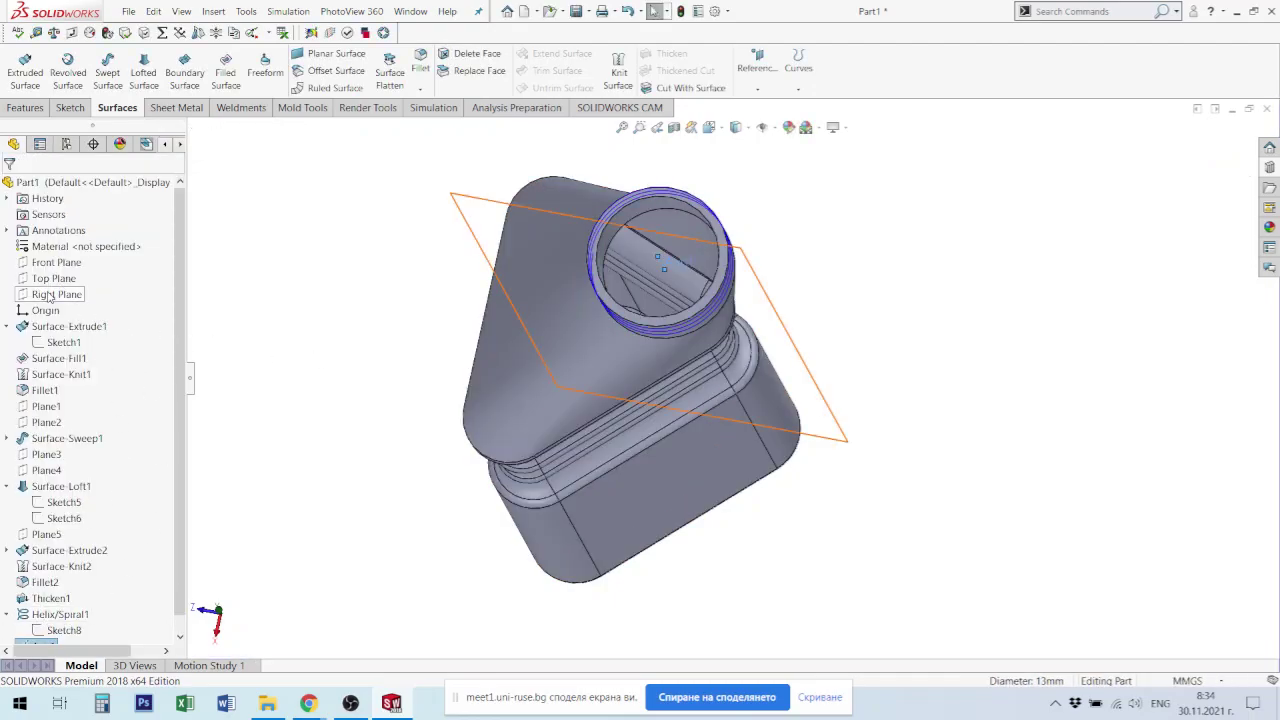
# Step: Create a reference plane through Axis1 parallel to the Right Plane
pyautogui.click(46, 294)
pyautogui.scroll(-1, 80, 520)
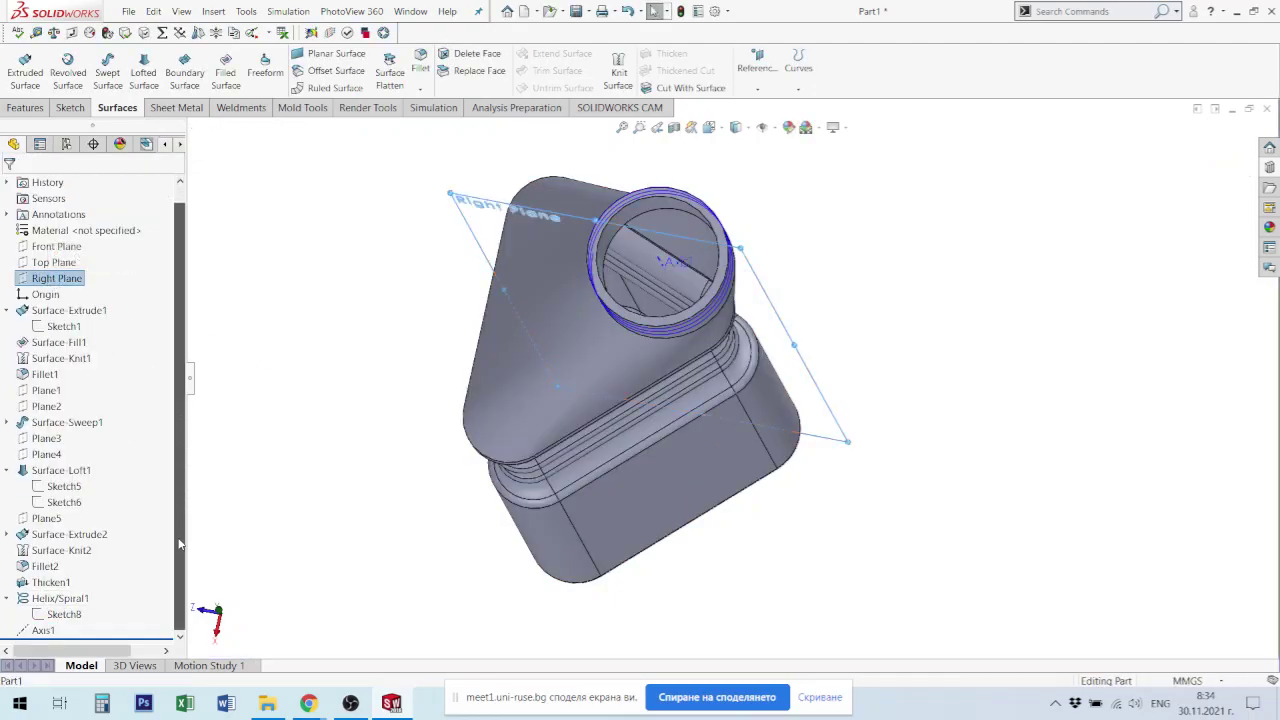
pyautogui.keyDown('ctrl'); pyautogui.click(38, 632); pyautogui.keyUp('ctrl')
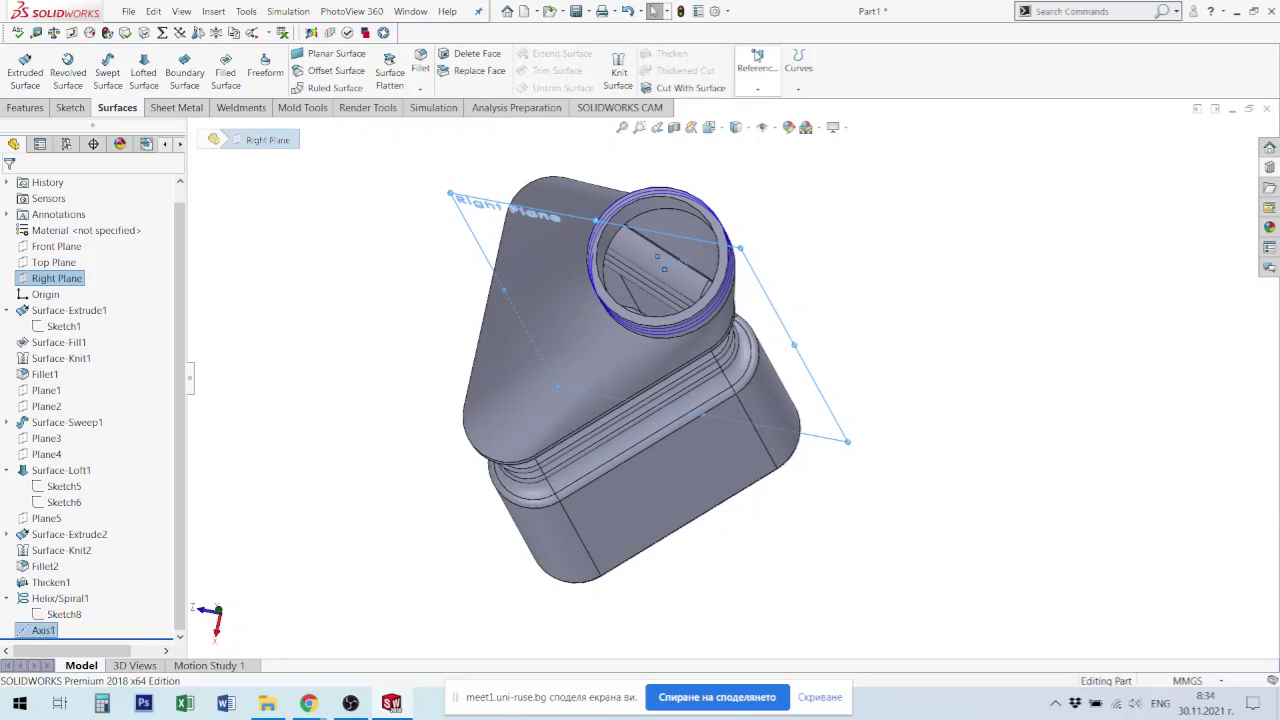
pyautogui.click(757, 88)
pyautogui.click(795, 90)
pyautogui.click(757, 68)
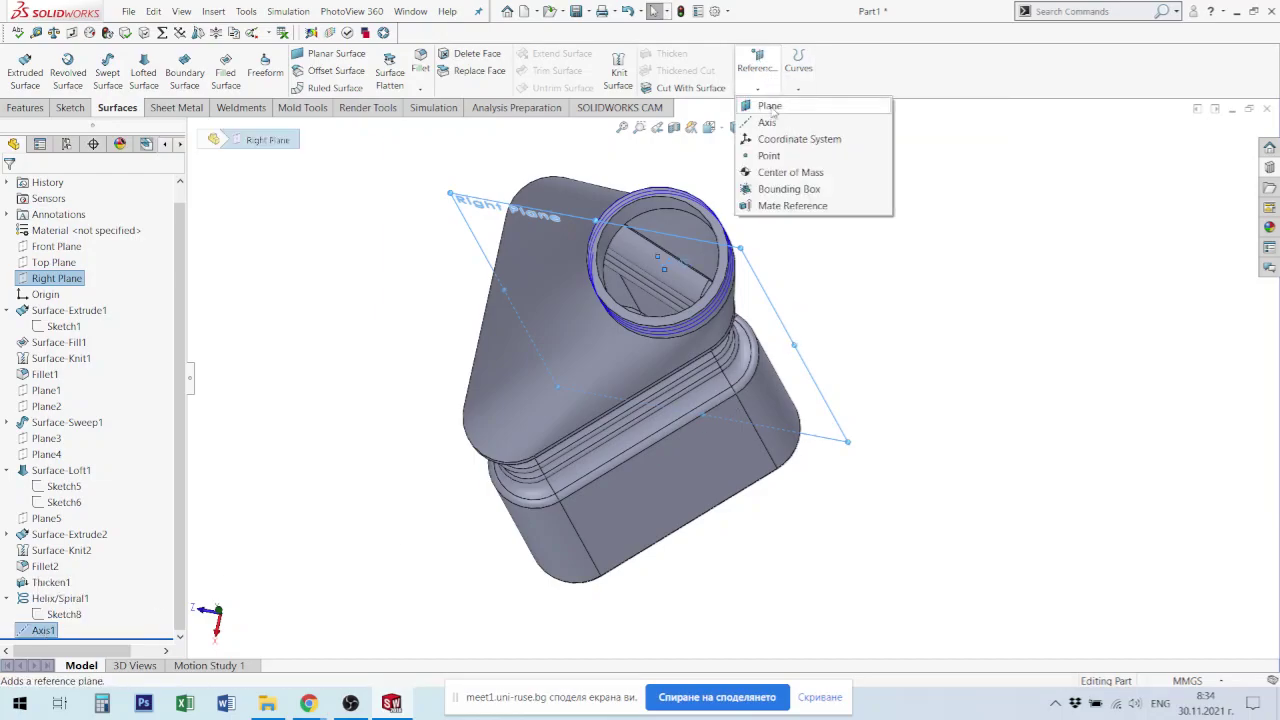
pyautogui.click(775, 105)
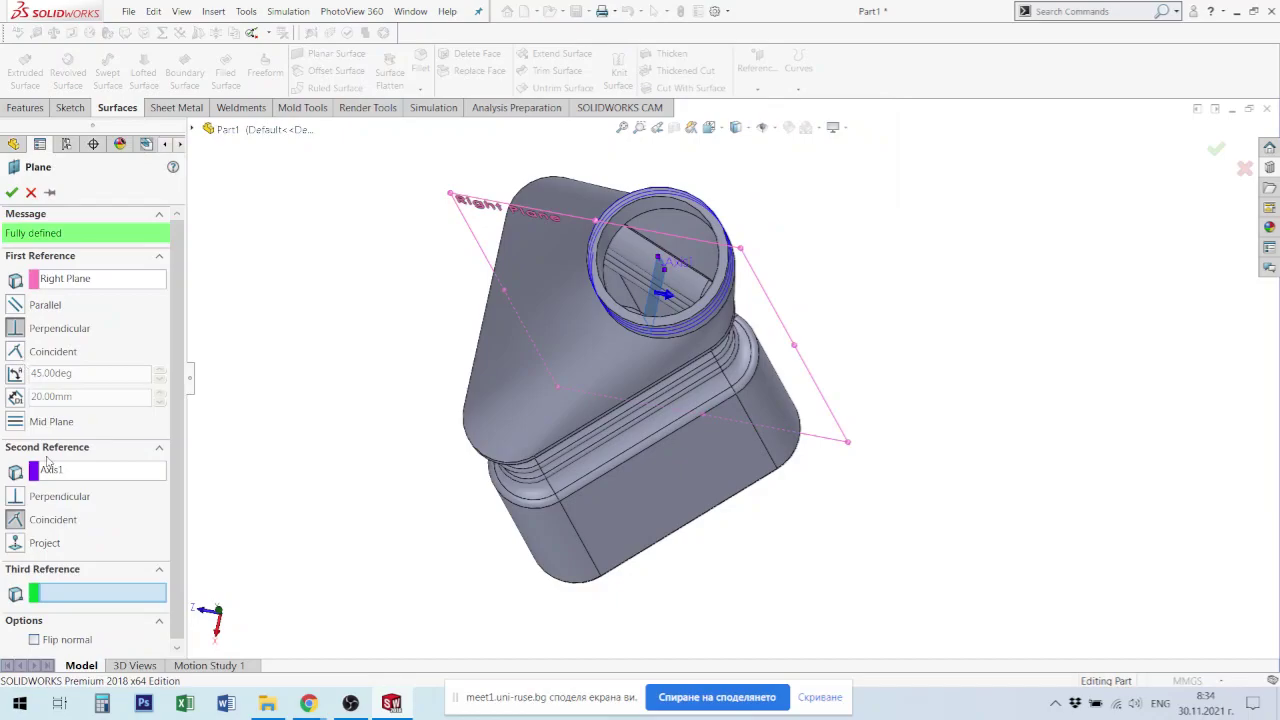
pyautogui.click(16, 305)
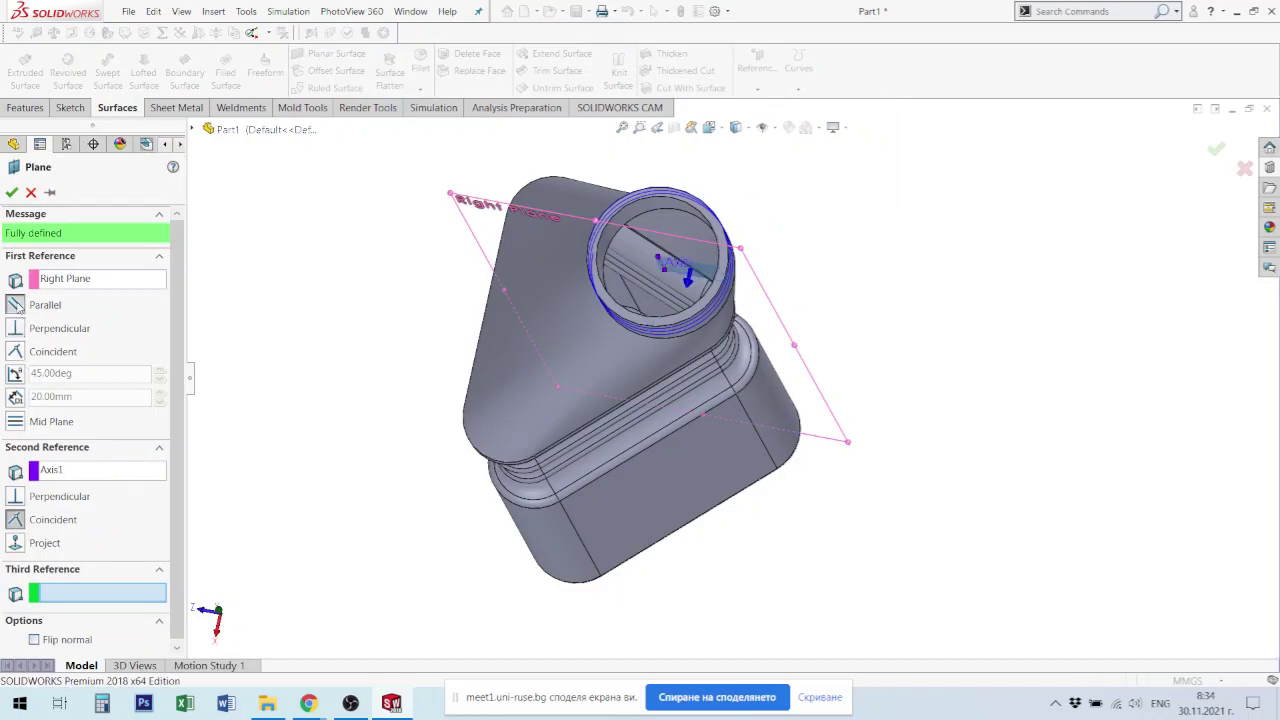
pyautogui.click(12, 192)
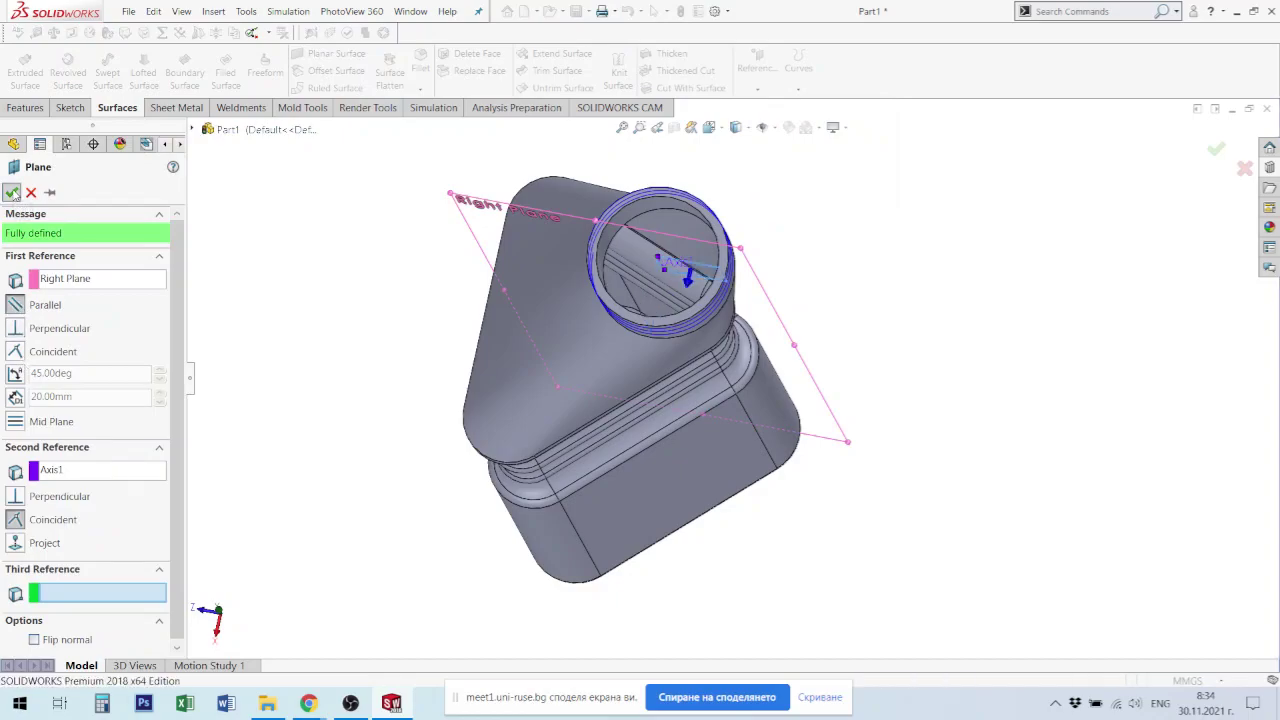
pyautogui.moveTo(704, 258); pyautogui.dragTo(680, 270, button='middle')
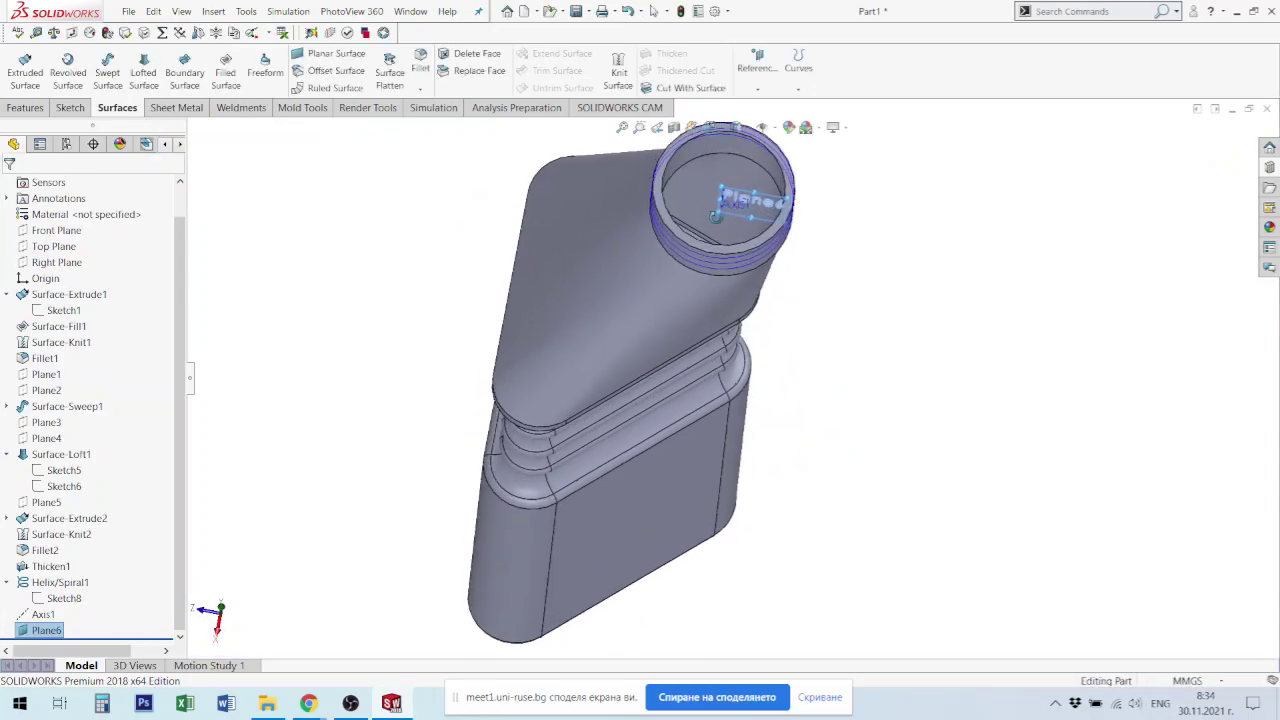
pyautogui.scroll(-5, 640, 280)
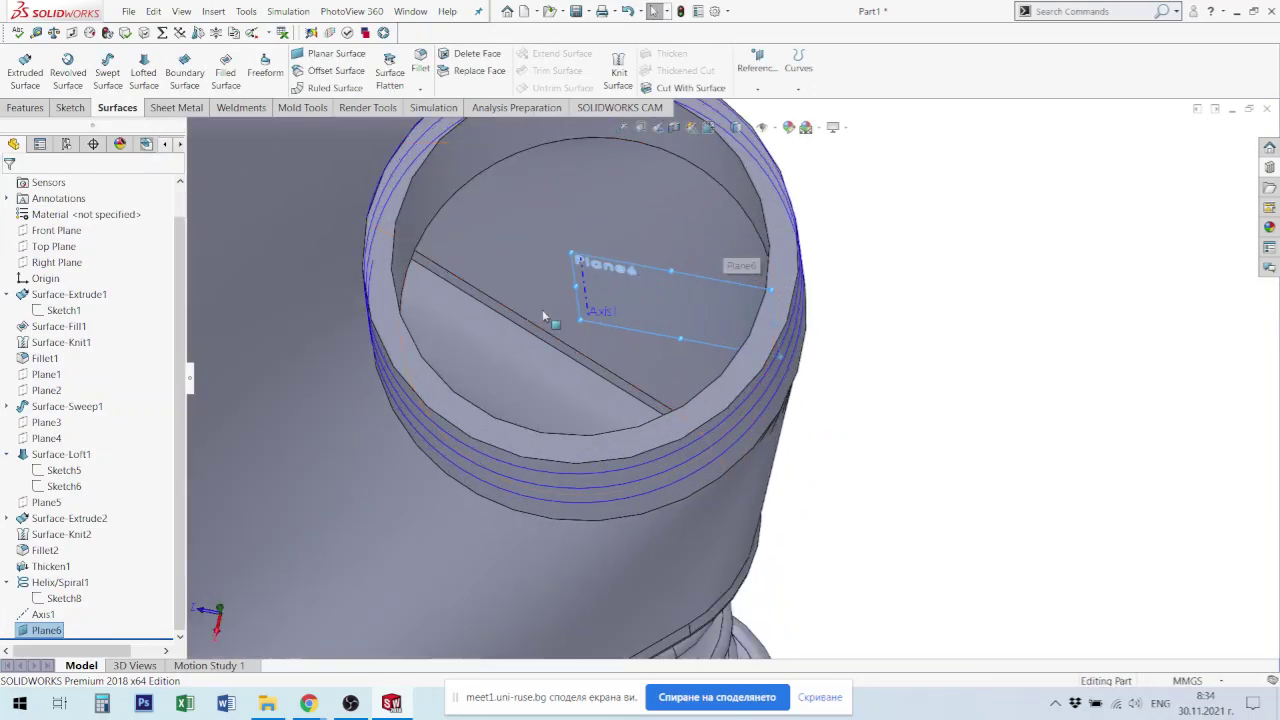
pyautogui.moveTo(591, 286); pyautogui.dragTo(575, 367, button='middle')
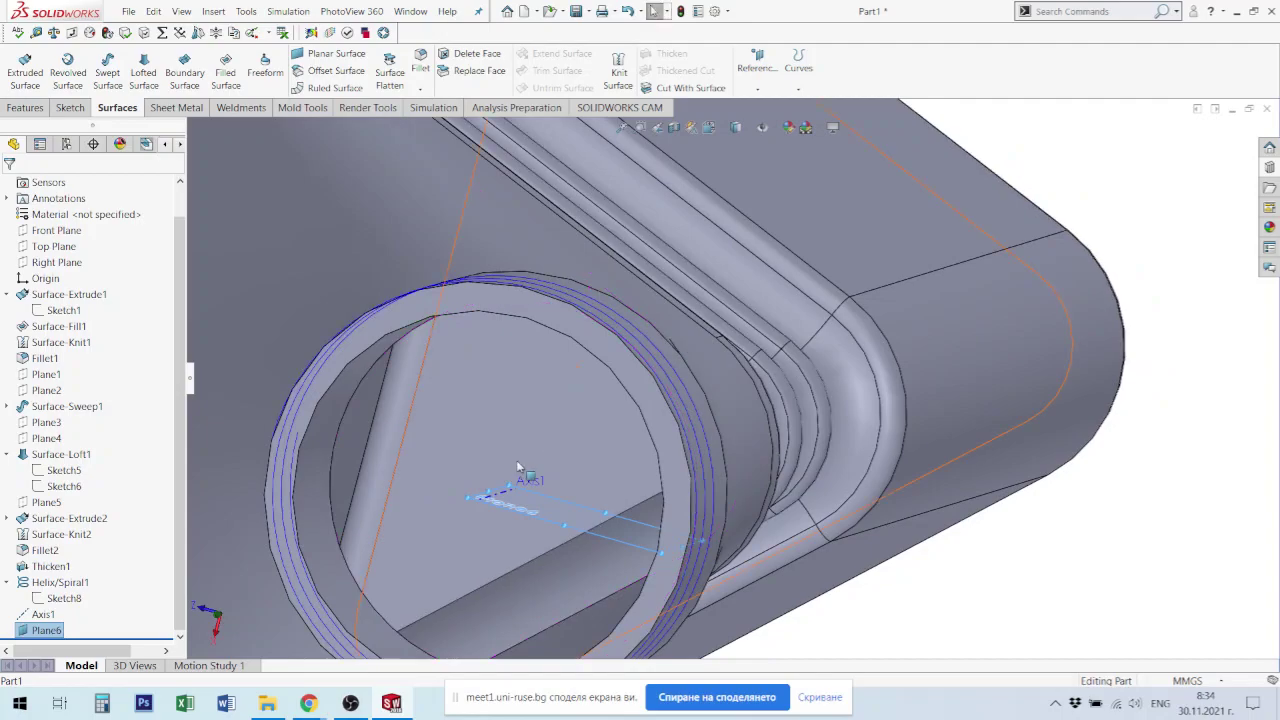
pyautogui.scroll(-2, 520, 470)
pyautogui.scroll(-2, 540, 470)
pyautogui.scroll(-2, 563, 470)
pyautogui.scroll(-2, 563, 470)
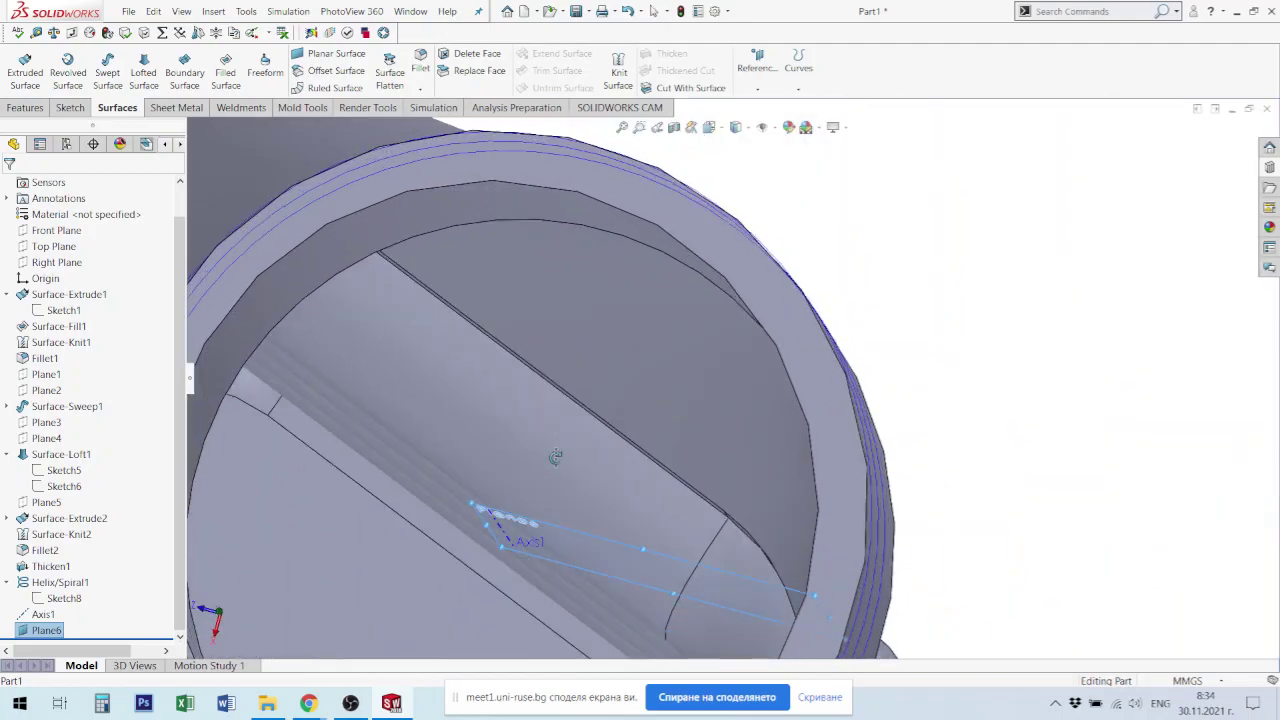
pyautogui.scroll(-1, 486, 529)
pyautogui.scroll(-3, 500, 530)
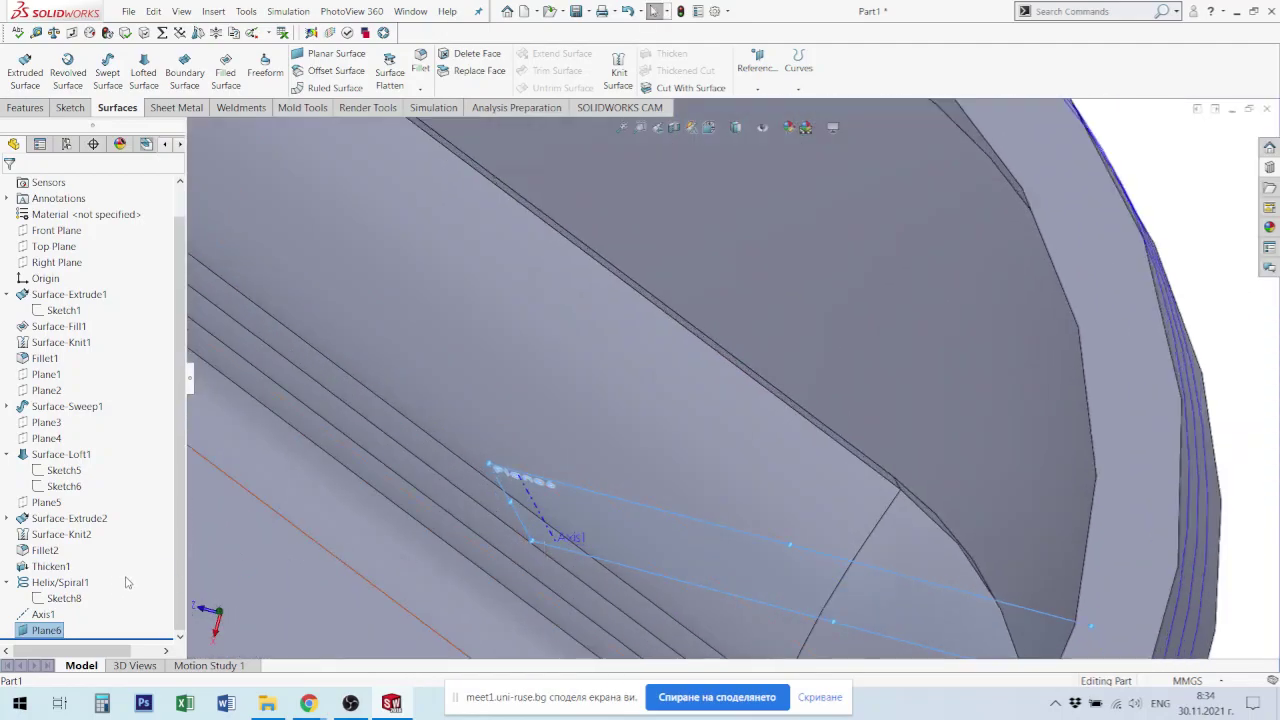
pyautogui.scroll(2, 182, 512)
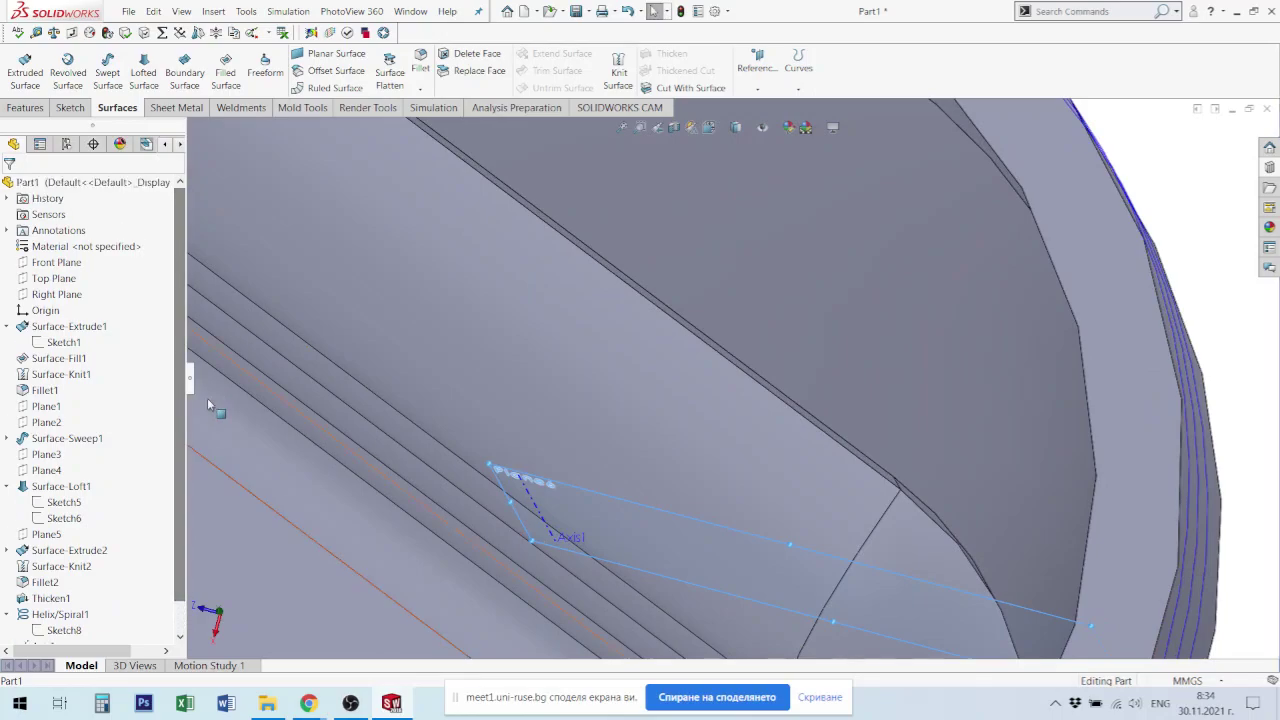
pyautogui.click(41, 296)
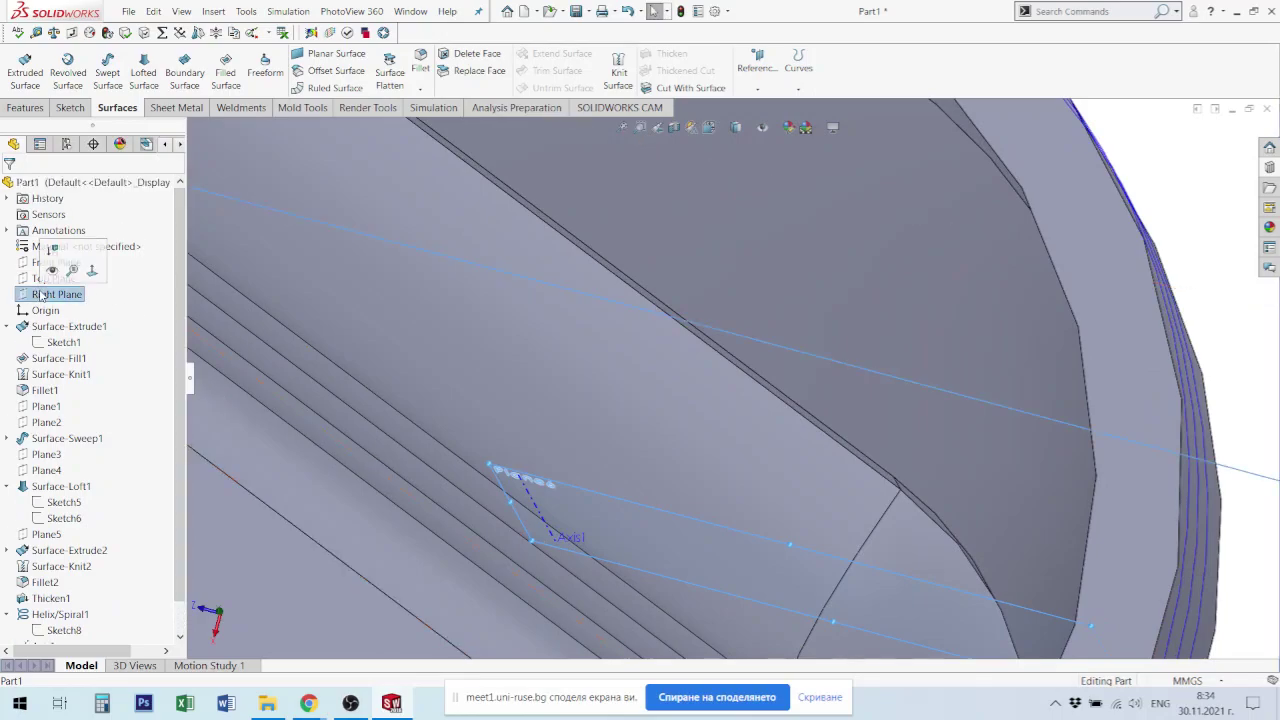
pyautogui.press('m')
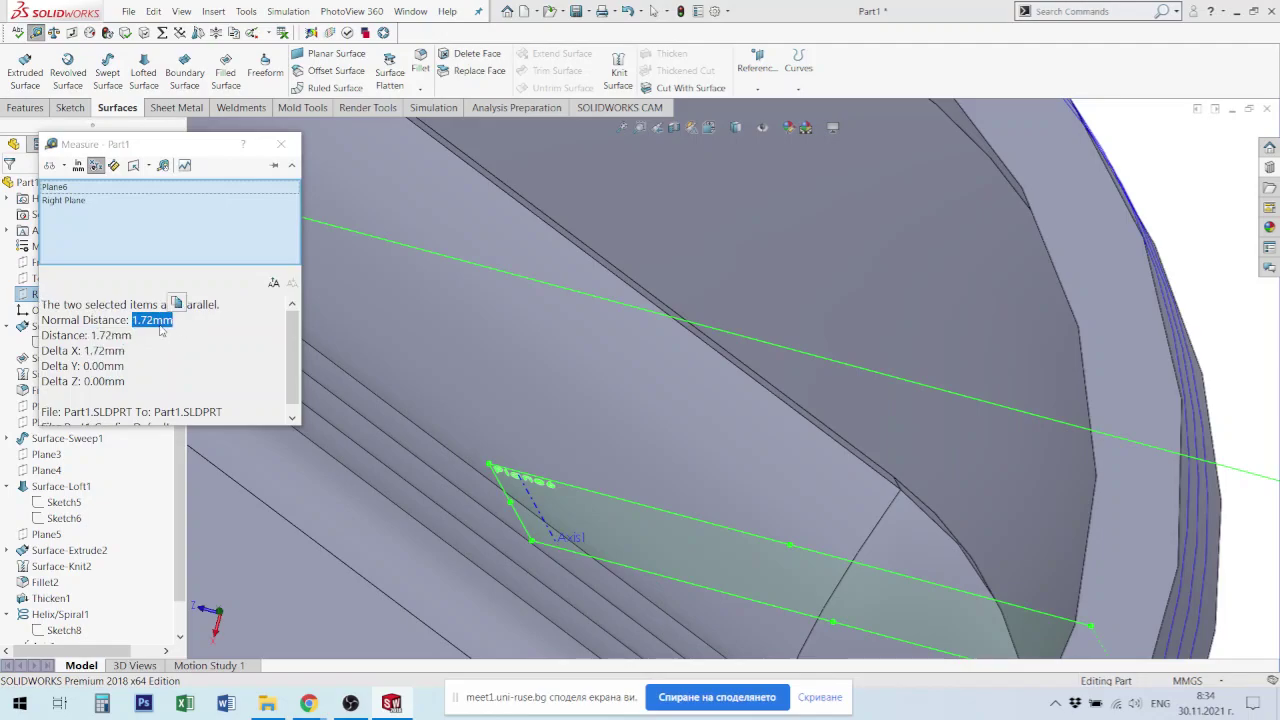
pyautogui.click(281, 144)
pyautogui.scroll(3, 514, 412)
pyautogui.scroll(3, 543, 408)
pyautogui.scroll(3, 556, 446)
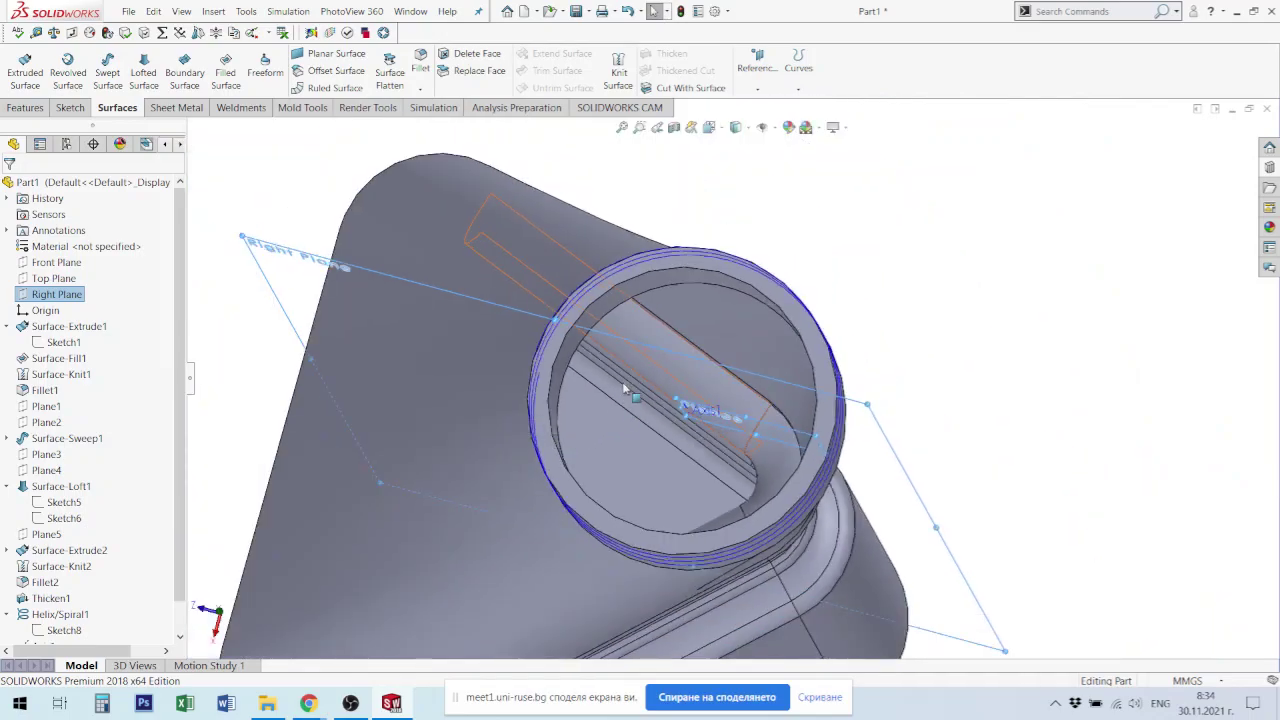
pyautogui.moveTo(556, 446); pyautogui.dragTo(746, 270, button='middle')
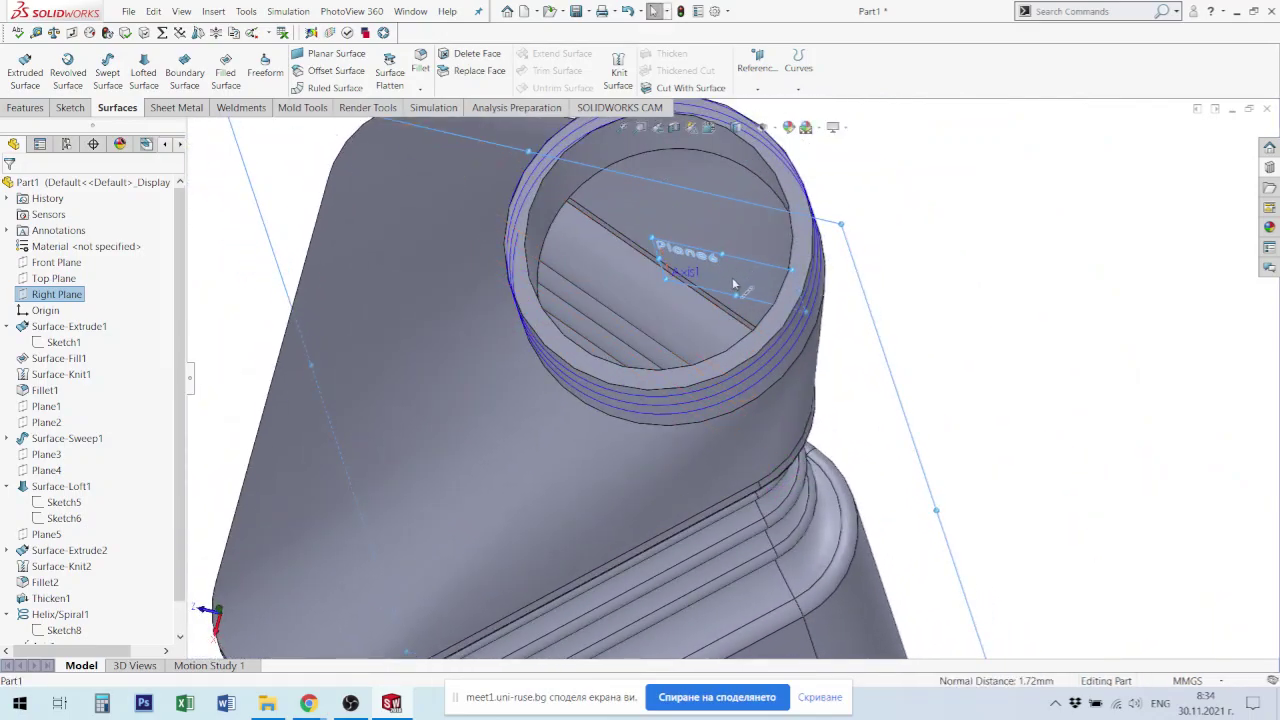
pyautogui.press('Escape')
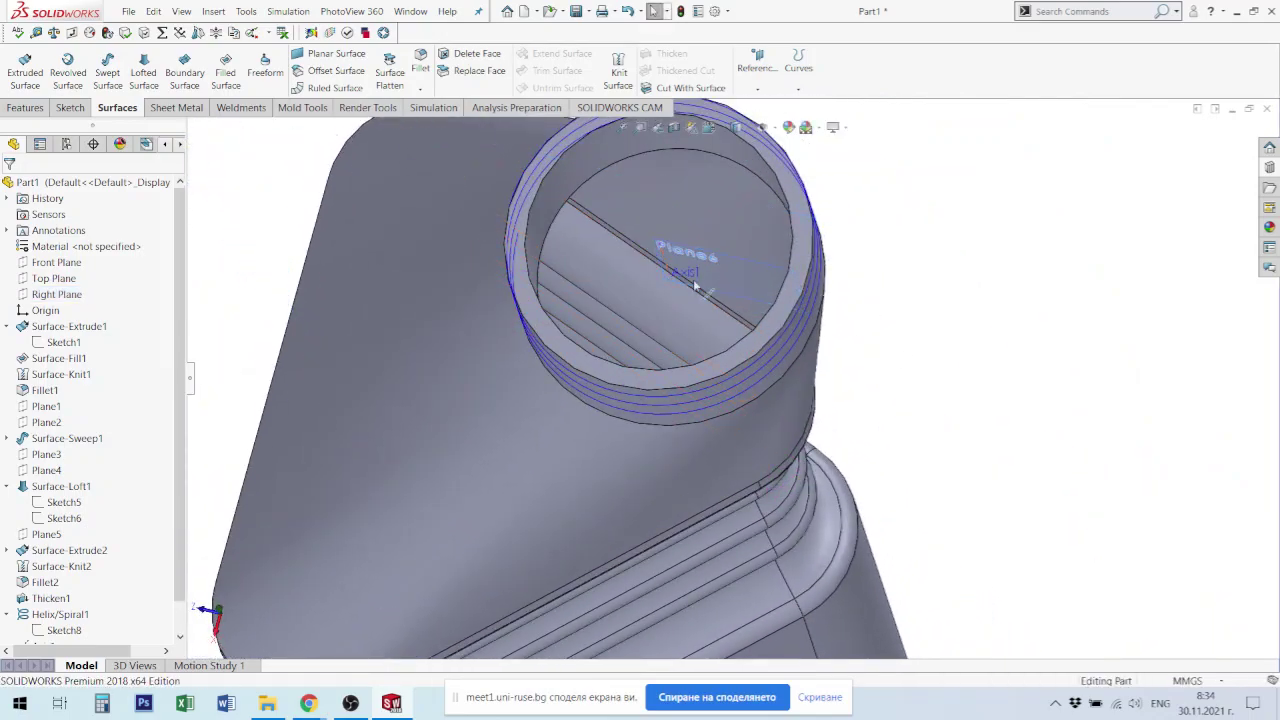
pyautogui.scroll(-1, 90, 462)
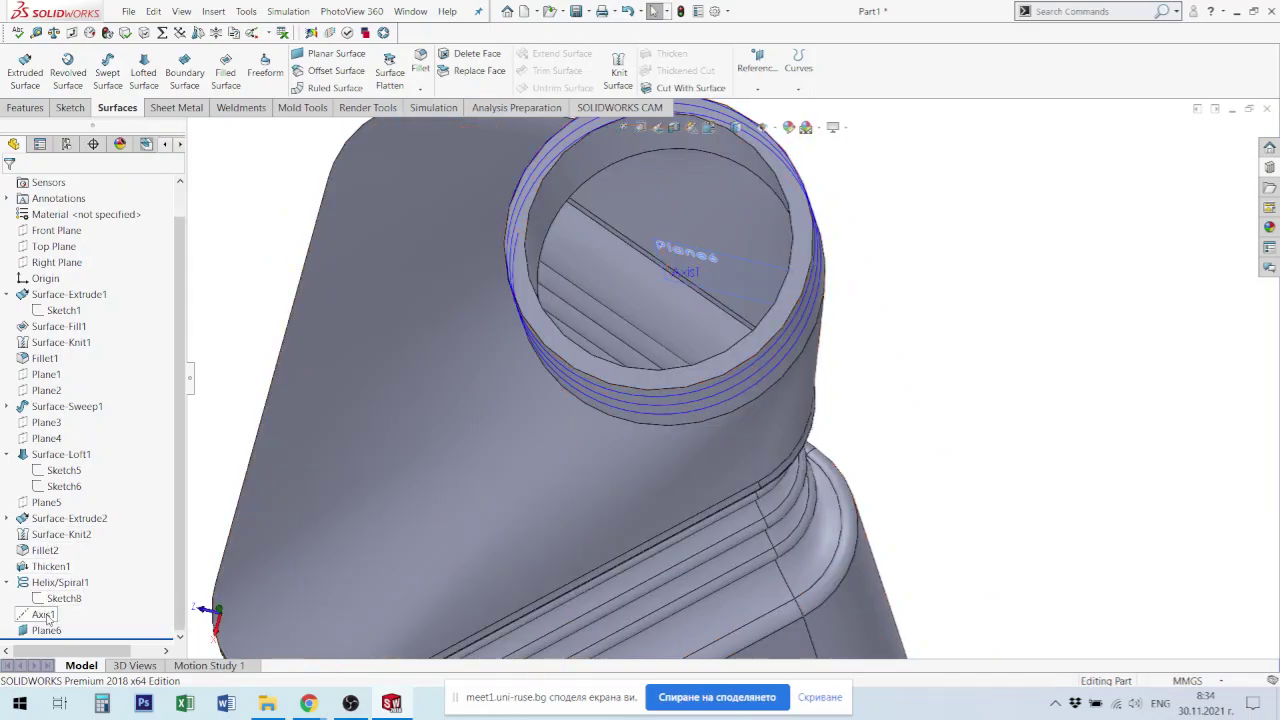
pyautogui.click(42, 613)
pyautogui.keyDown('ctrl'); pyautogui.click(50, 625); pyautogui.keyUp('ctrl')
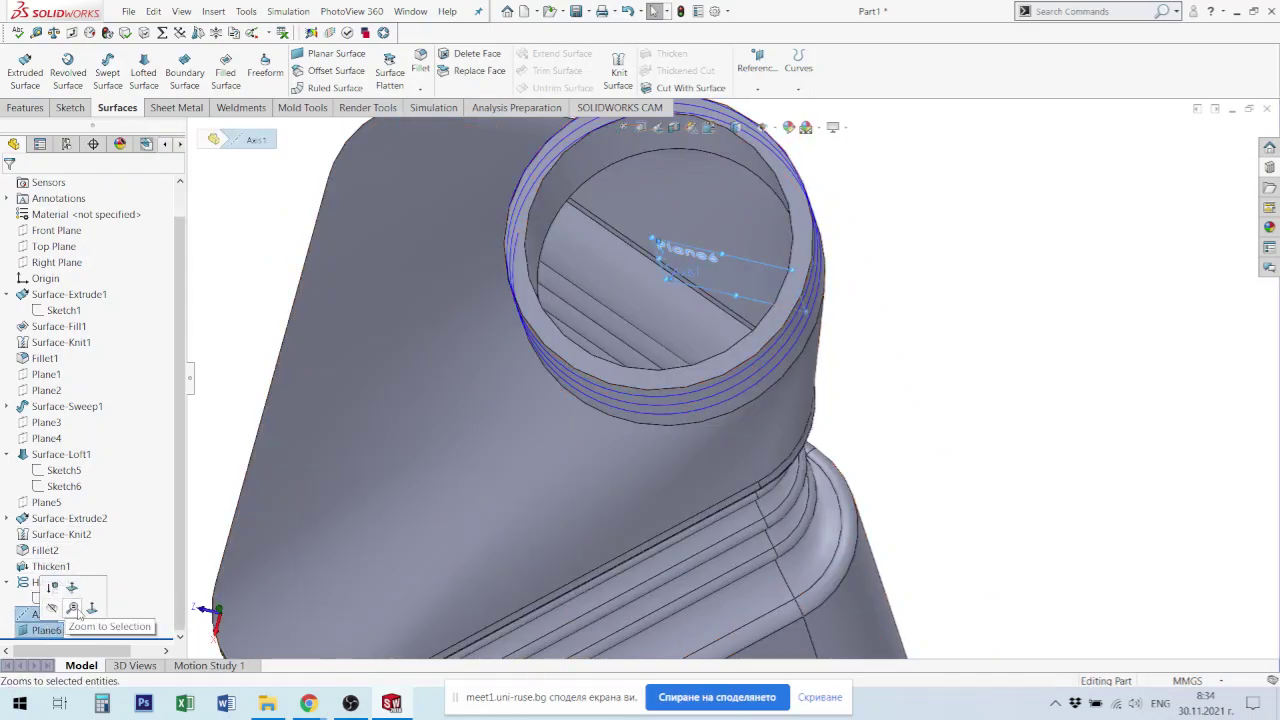
pyautogui.press('Escape')
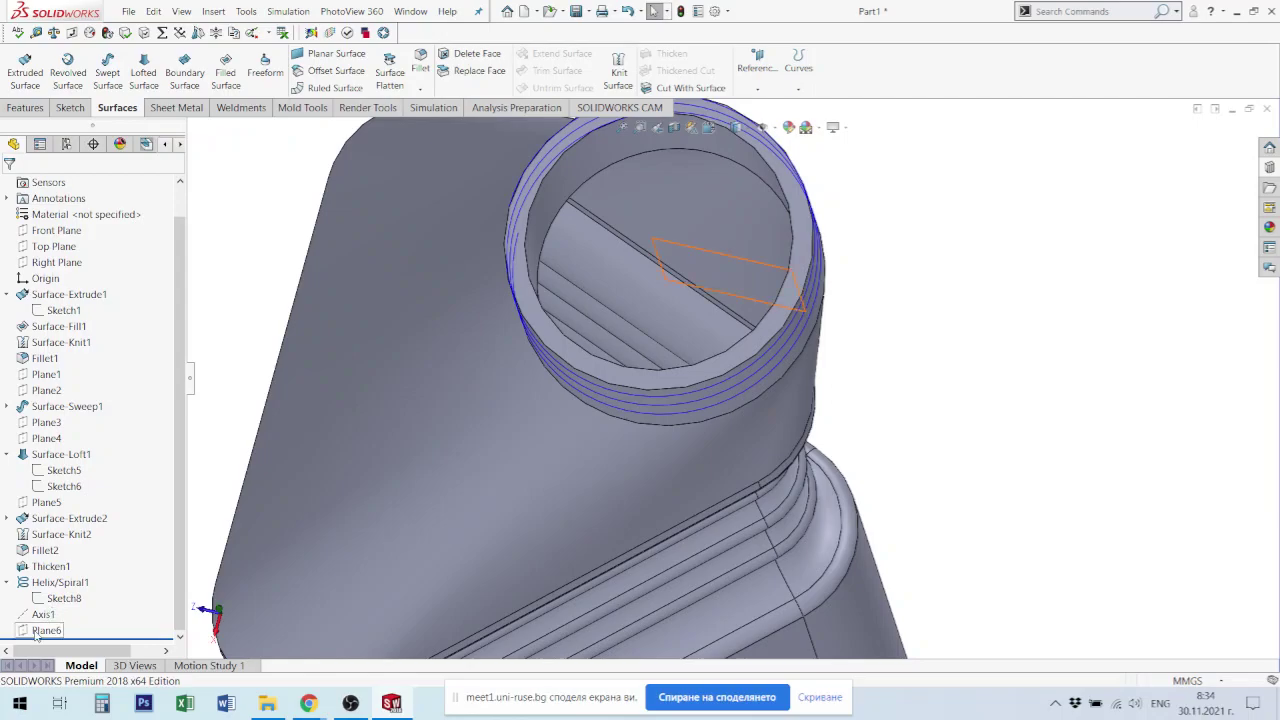
pyautogui.click(45, 630)
# Step: Start Sketch9 on Plane6 and zoom in on the bottle neck
pyautogui.click(48, 610)
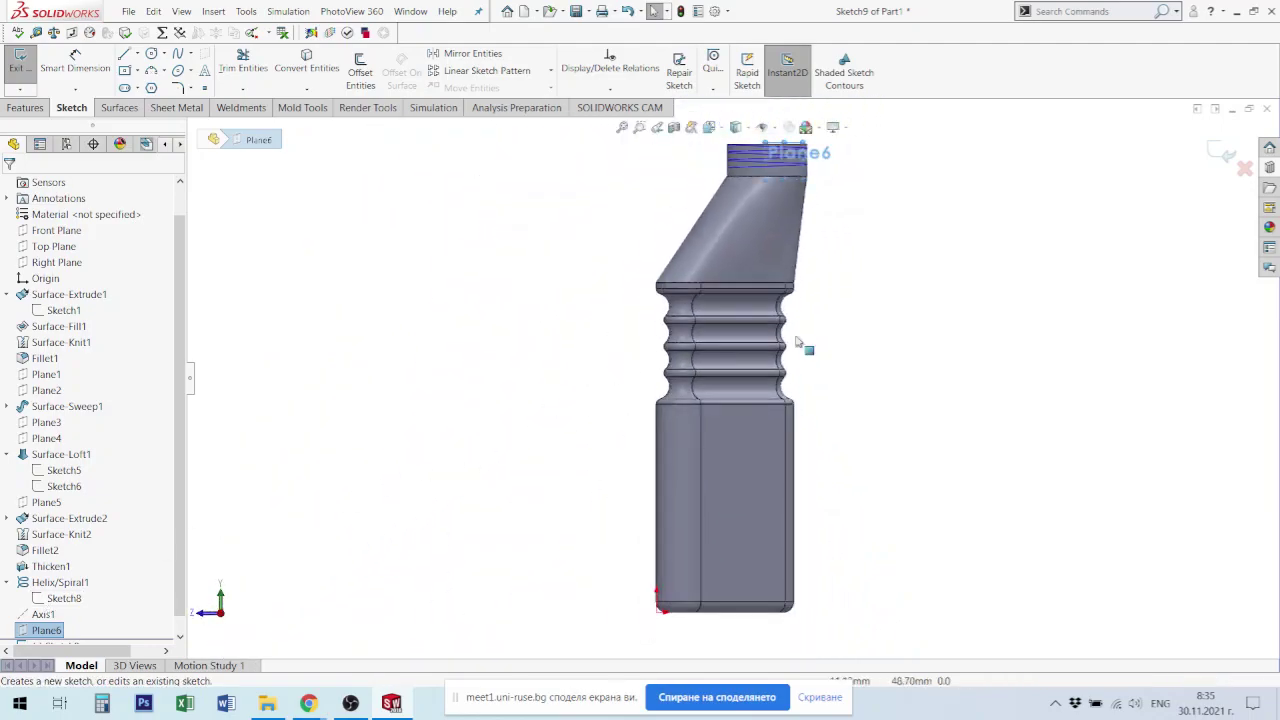
pyautogui.scroll(-3, 765, 160)
pyautogui.scroll(-3, 717, 357)
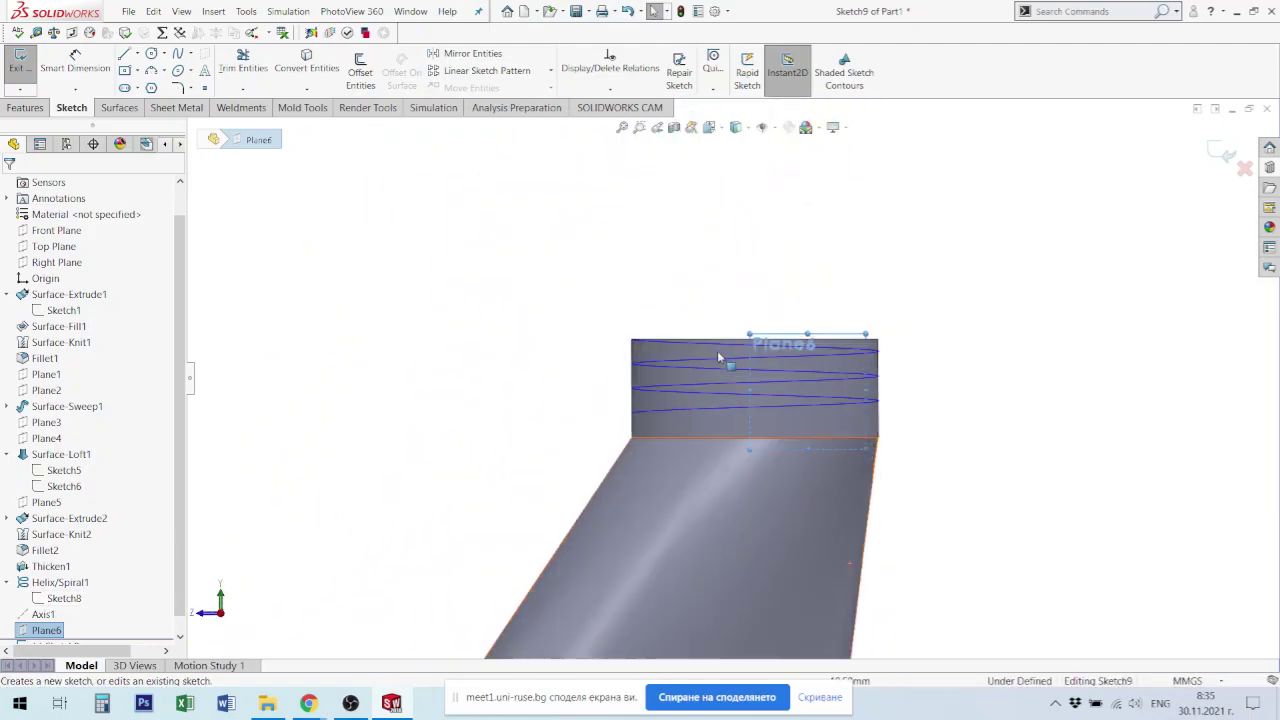
pyautogui.scroll(-2, 718, 356)
pyautogui.scroll(-3, 600, 335)
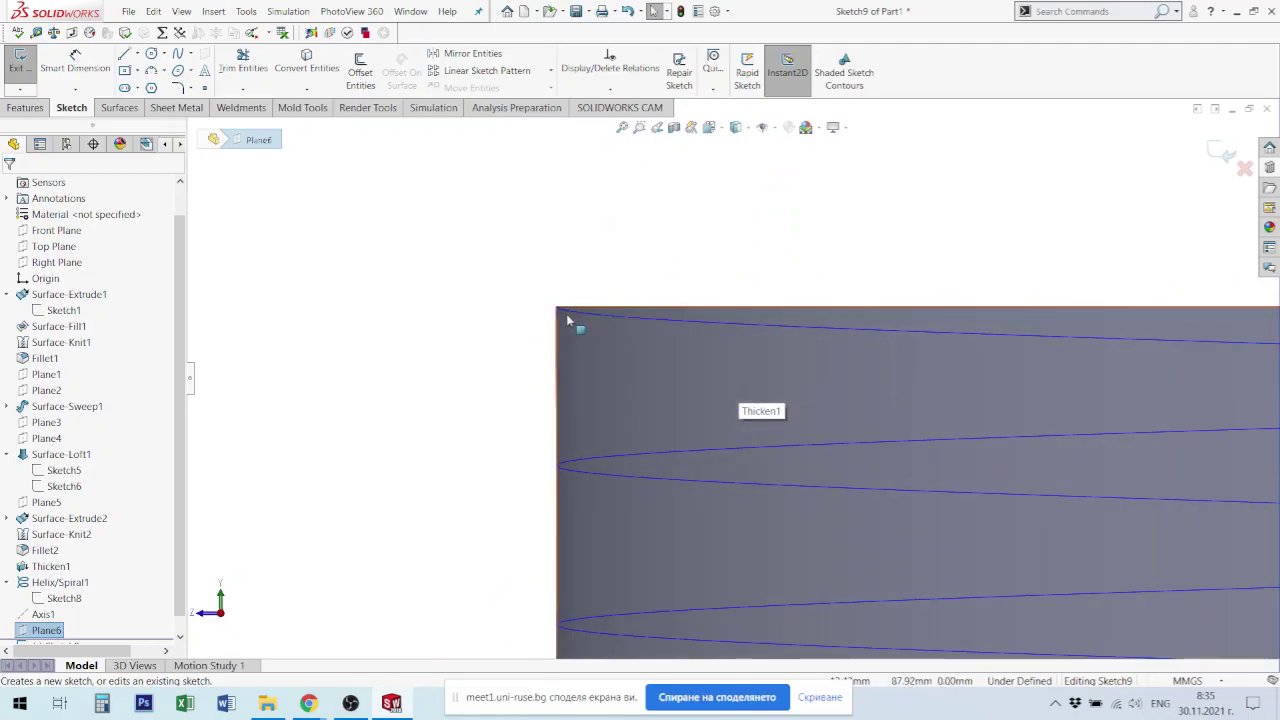
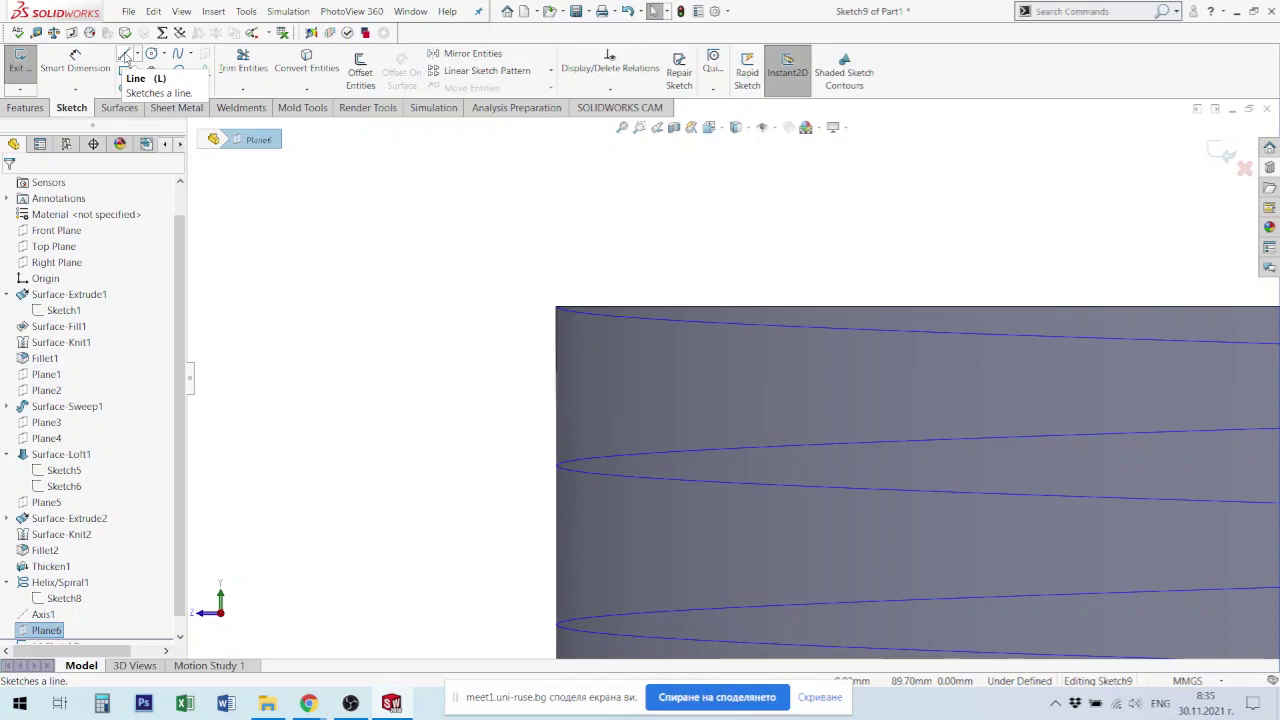
# Step: Draw a short vertical line crossing the top-left edge of the cylinder's rim
pyautogui.click(124, 57)
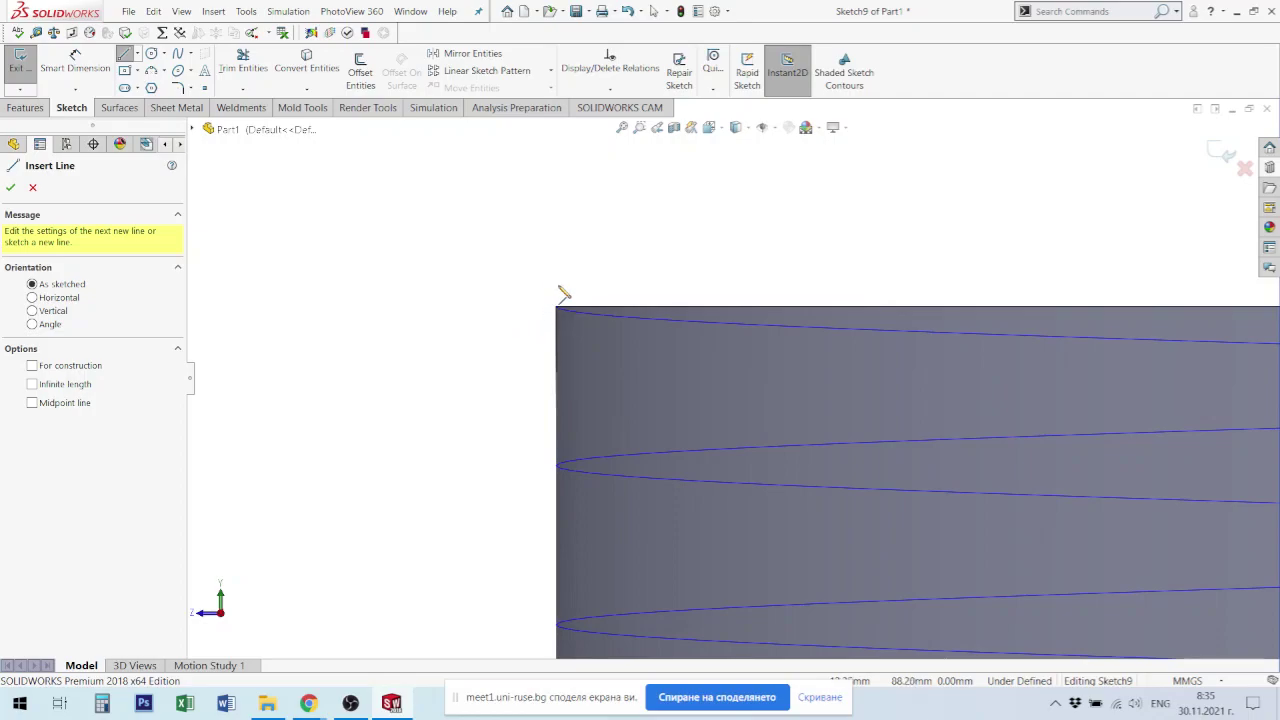
pyautogui.click(560, 250)
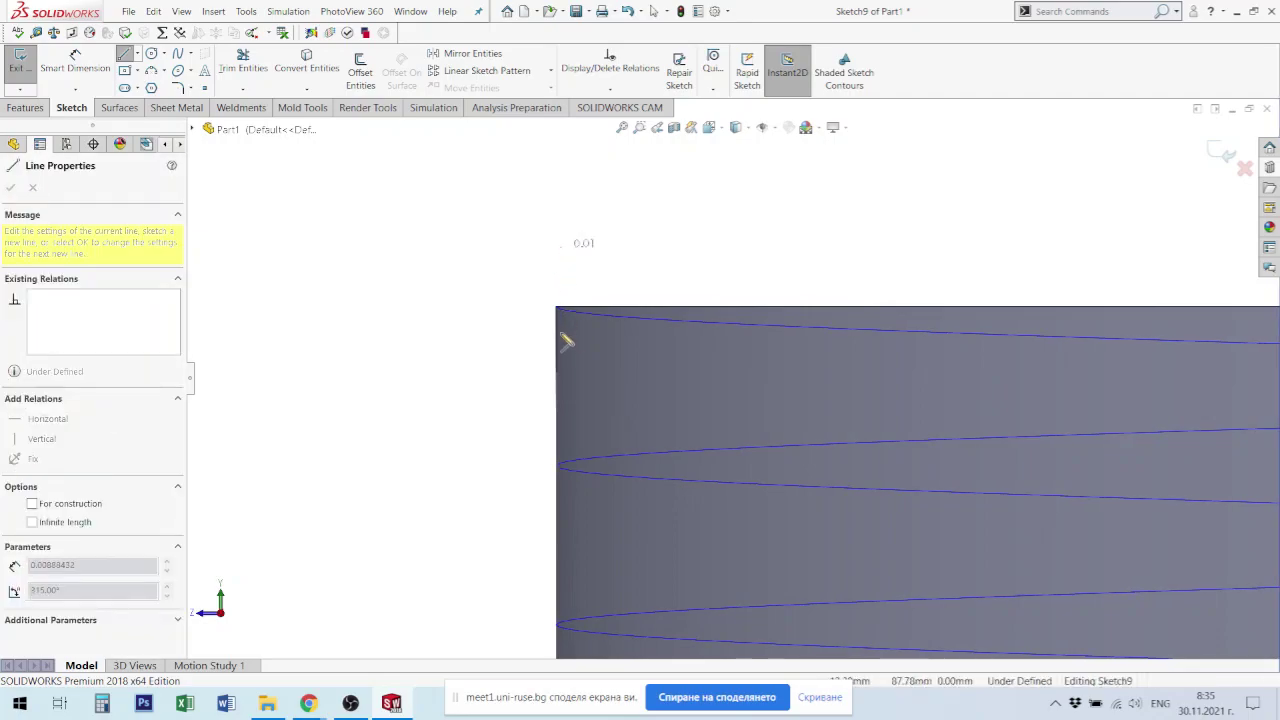
pyautogui.click(558, 400)
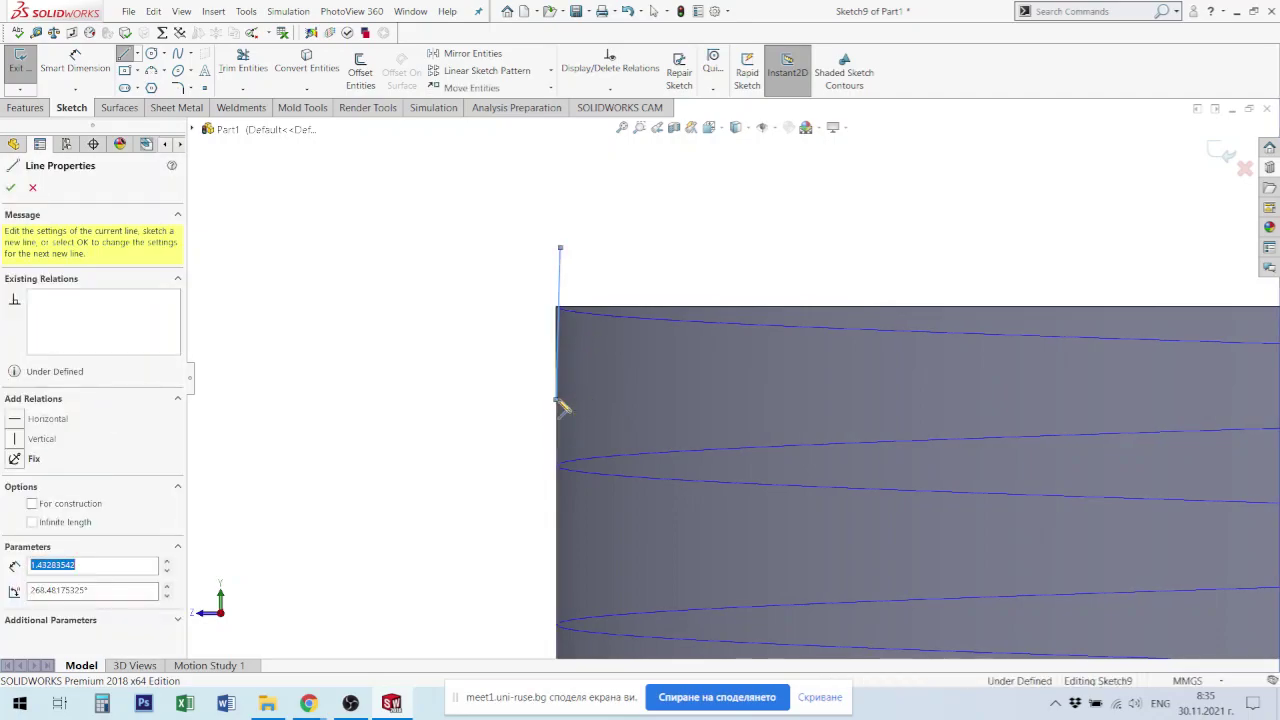
pyautogui.press('Escape')
pyautogui.click(558, 270)
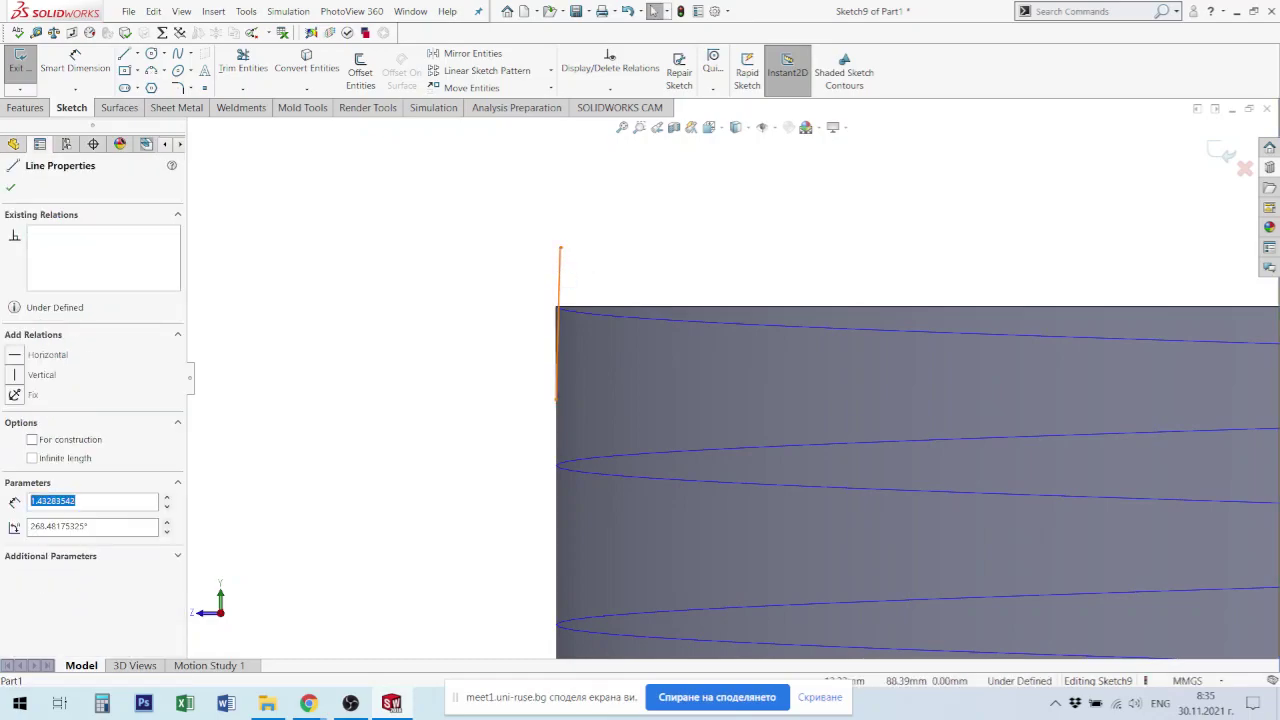
pyautogui.press('Escape')
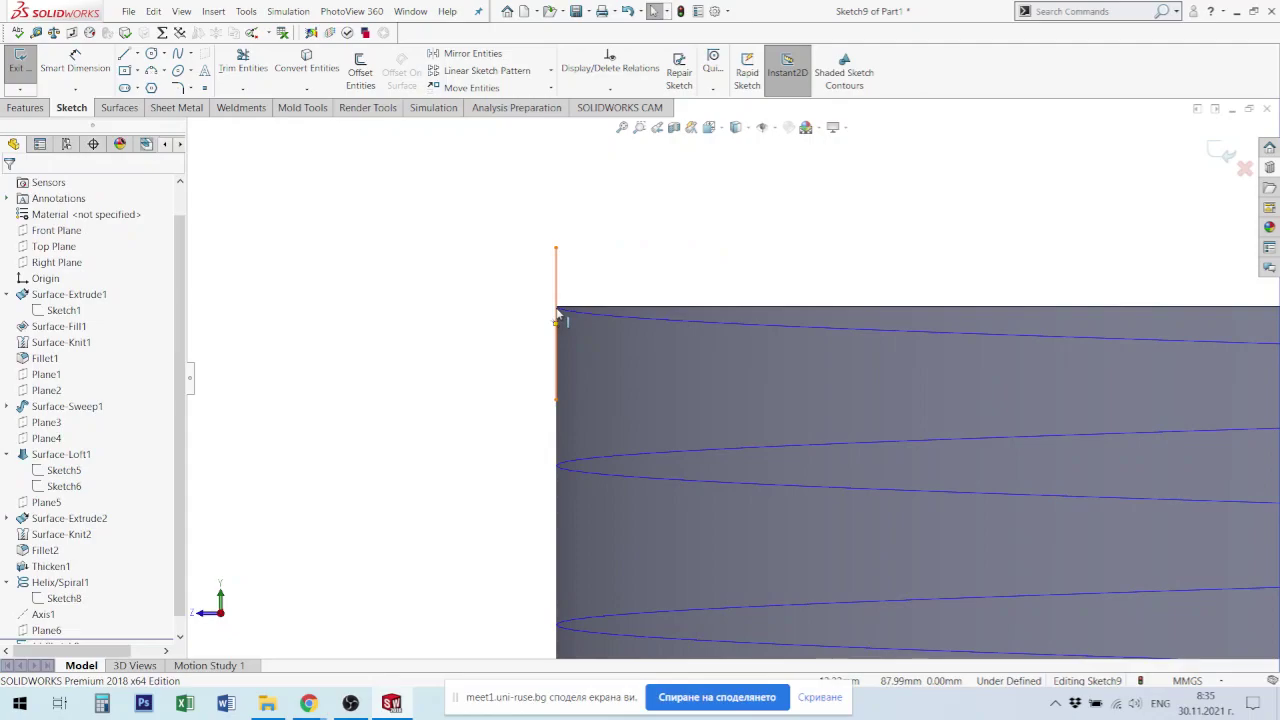
pyautogui.press('Down')
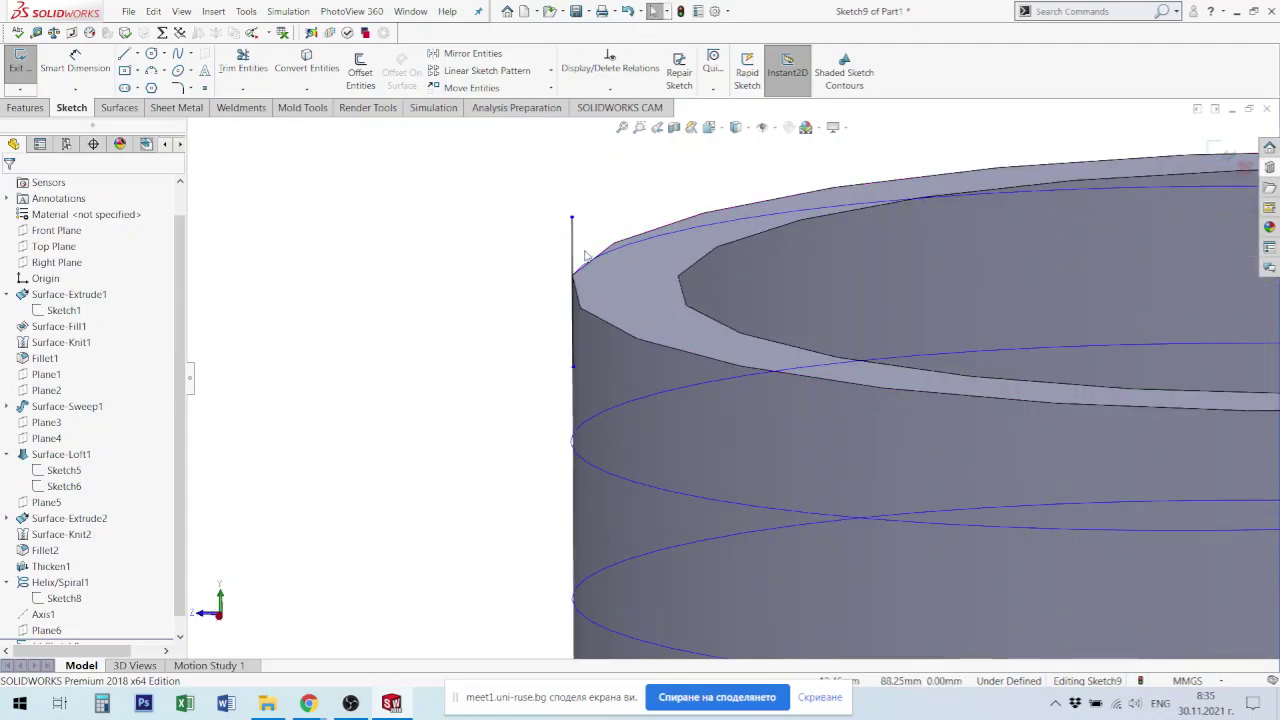
pyautogui.scroll(2, 840, 290)
pyautogui.scroll(2, 855, 303)
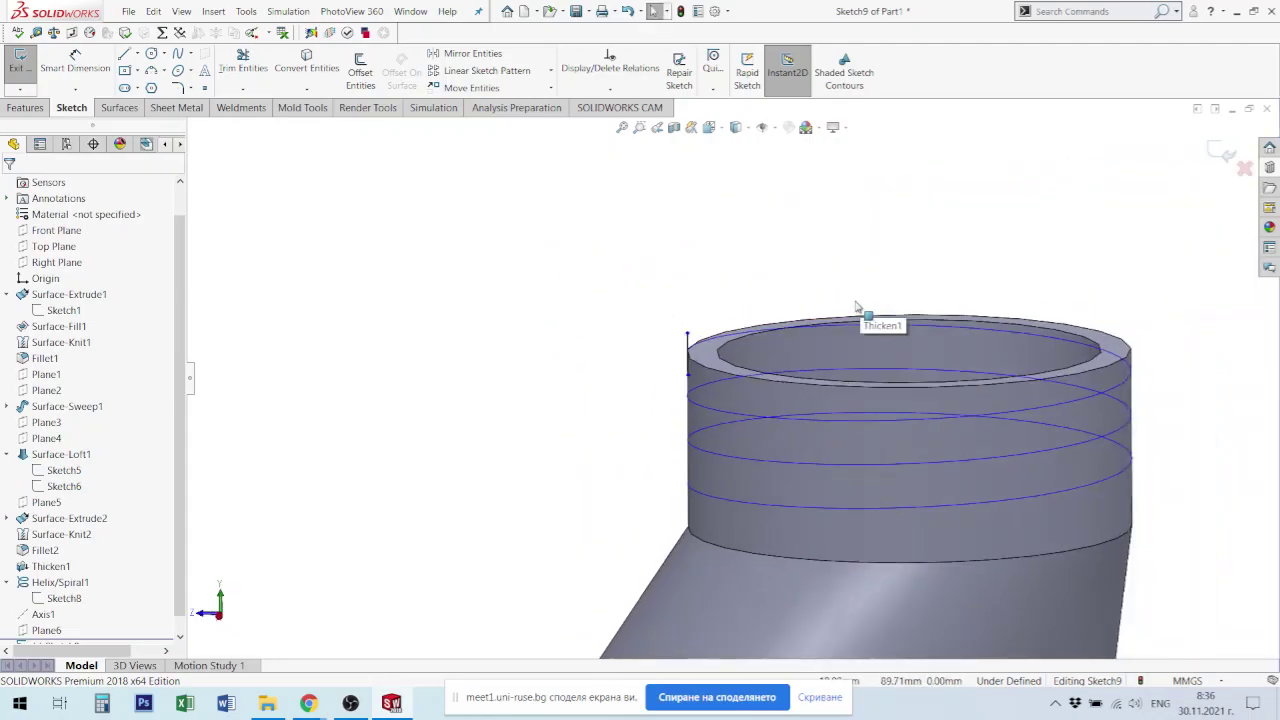
pyautogui.moveTo(855, 303); pyautogui.dragTo(780, 347, button='middle')
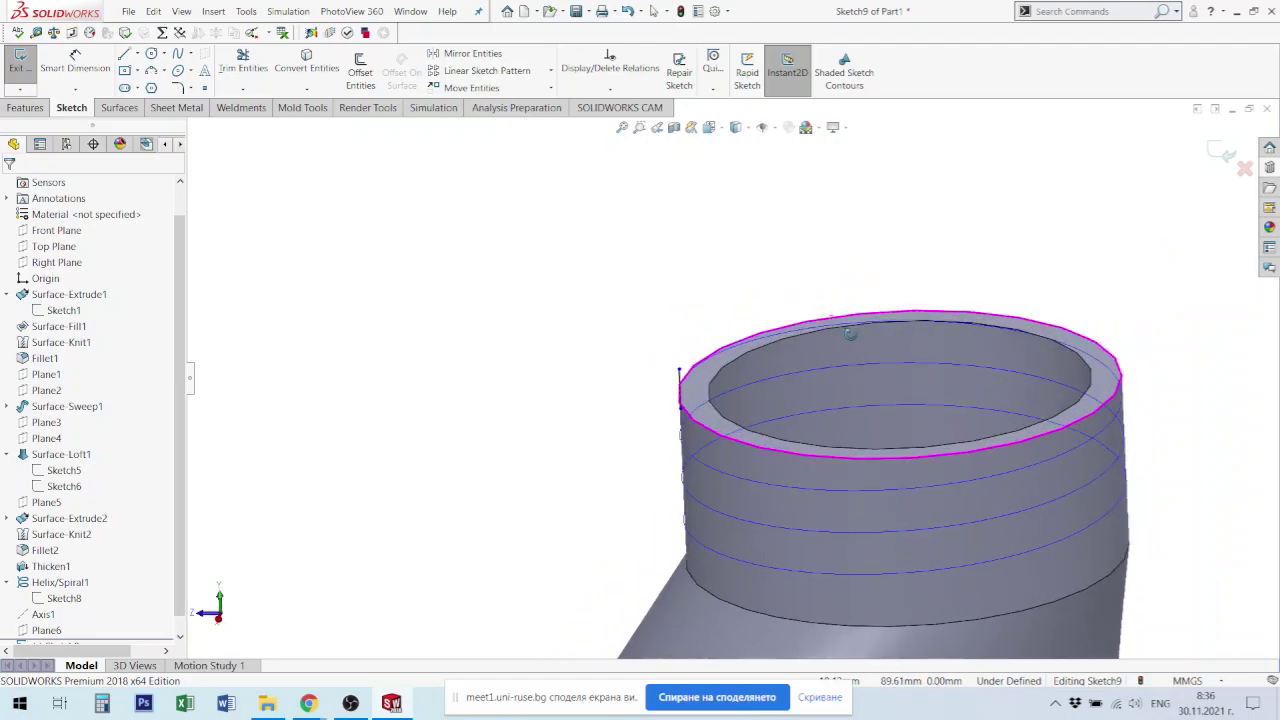
pyautogui.click(776, 334)
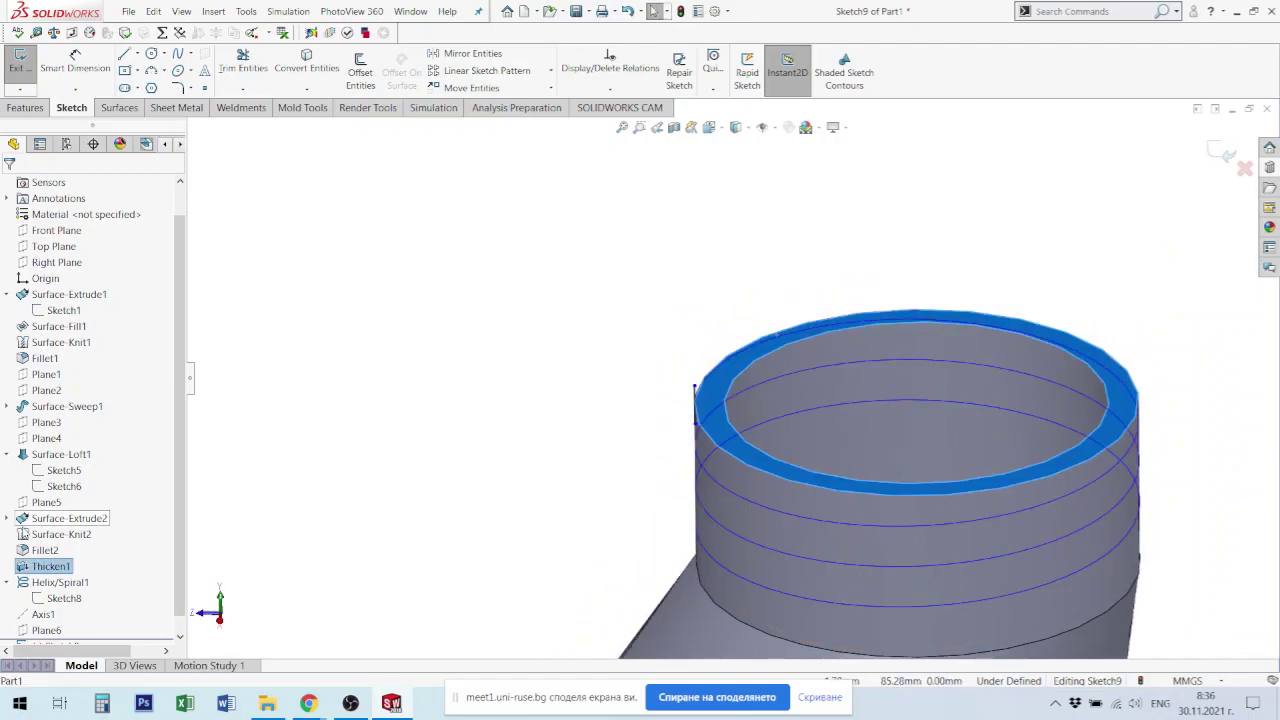
pyautogui.click(810, 384)
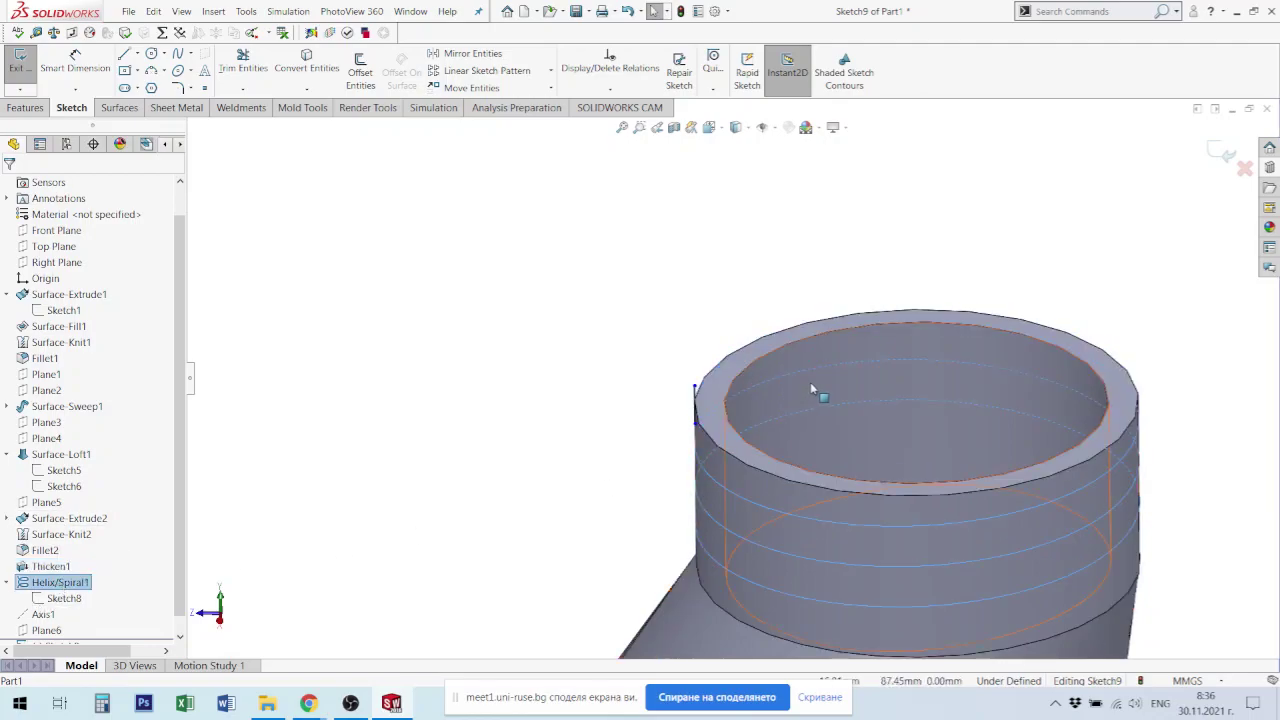
pyautogui.scroll(-3, 812, 390)
pyautogui.scroll(-3, 734, 386)
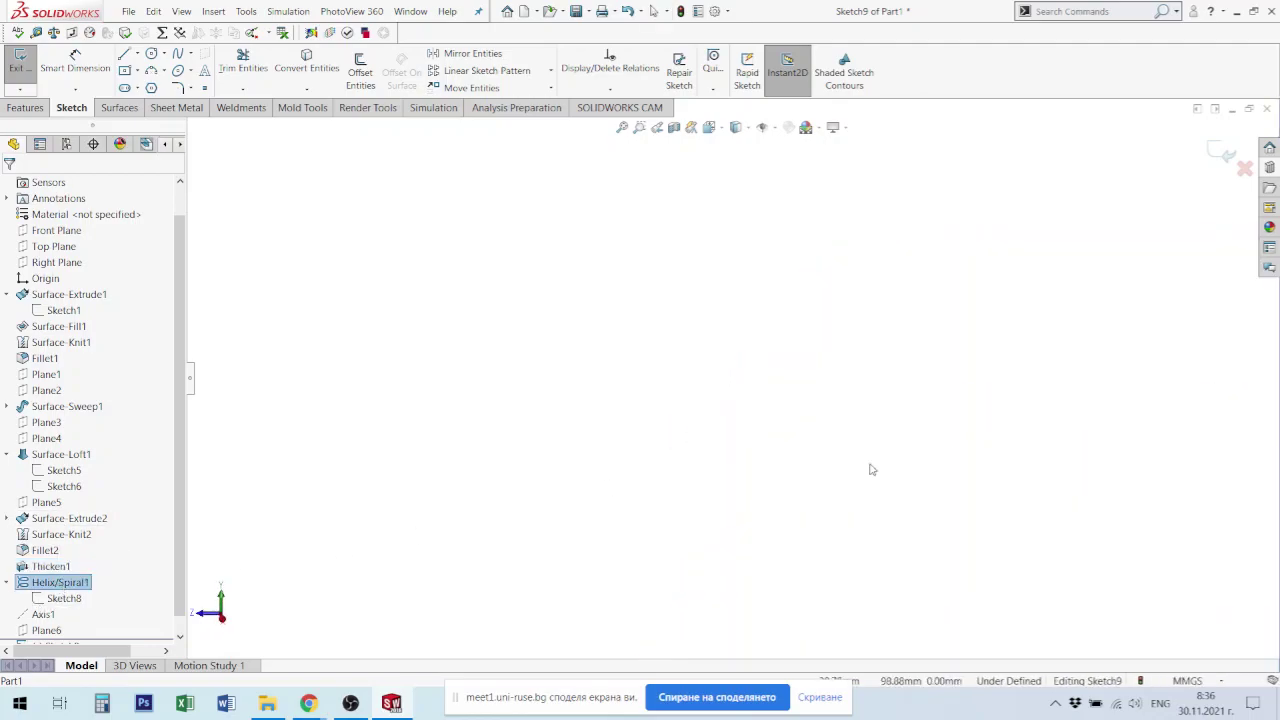
pyautogui.scroll(2, 646, 528)
pyautogui.scroll(2, 539, 539)
pyautogui.scroll(2, 620, 424)
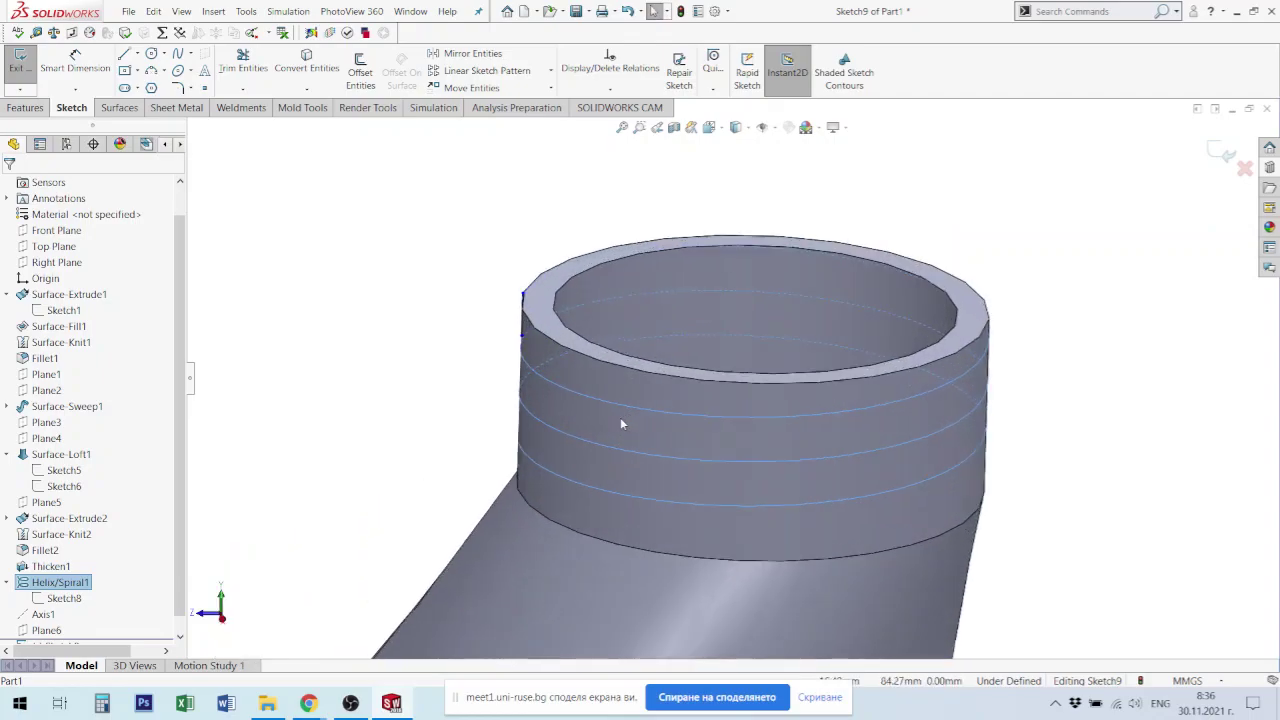
pyautogui.moveTo(552, 342)
pyautogui.mouseDown(button='middle')
pyautogui.moveTo(605, 285)
pyautogui.moveTo(617, 304)
pyautogui.moveTo(588, 332)
pyautogui.mouseUp(button='middle')
pyautogui.scroll(-3, 502, 315)
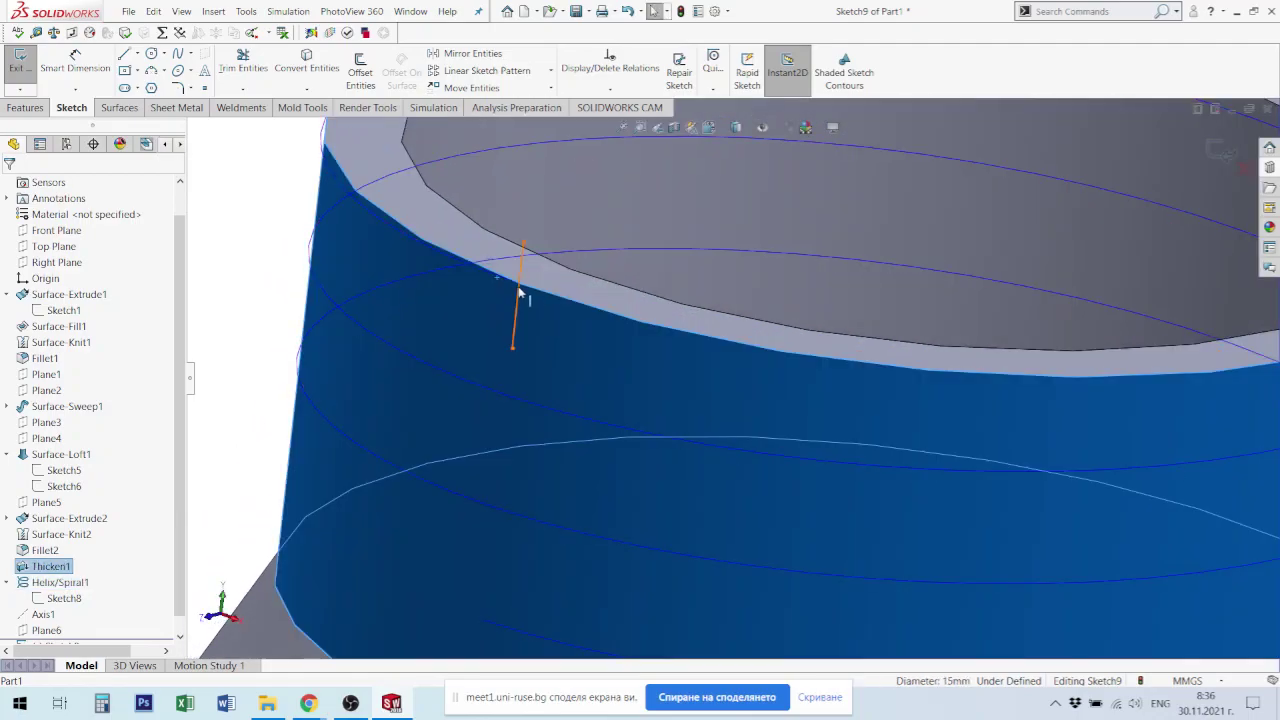
pyautogui.click(519, 292)
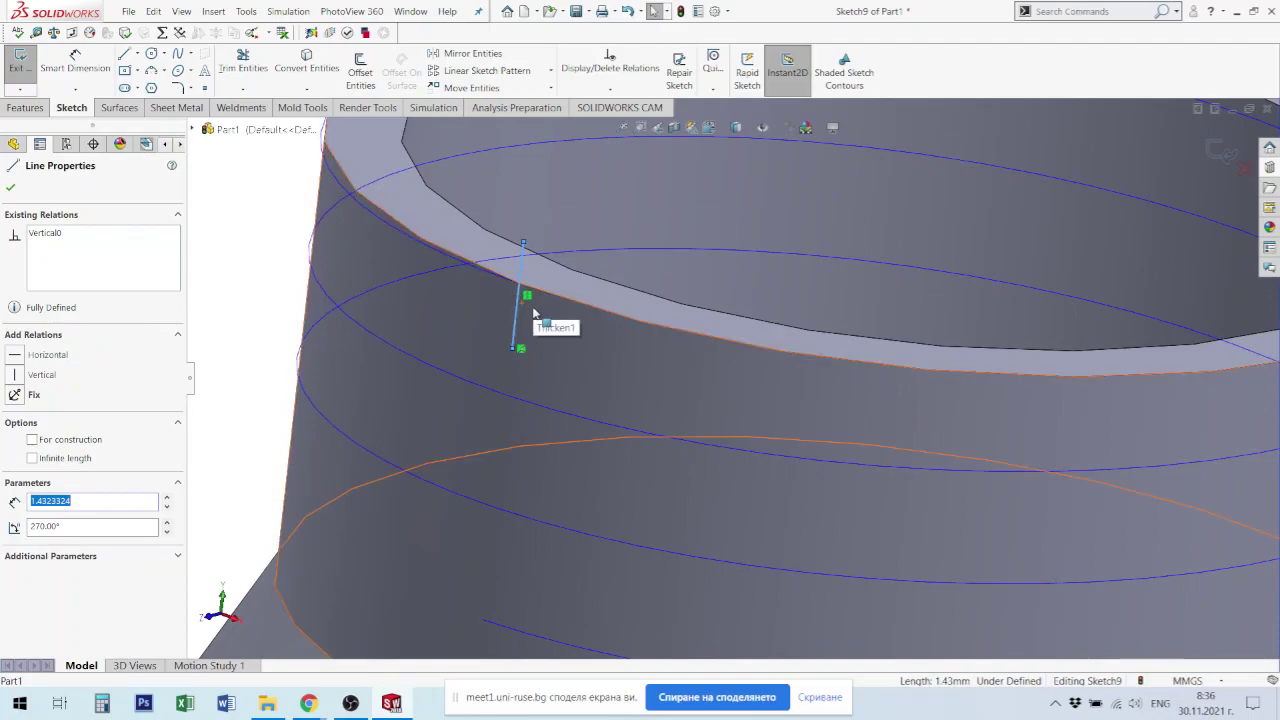
pyautogui.press('f')
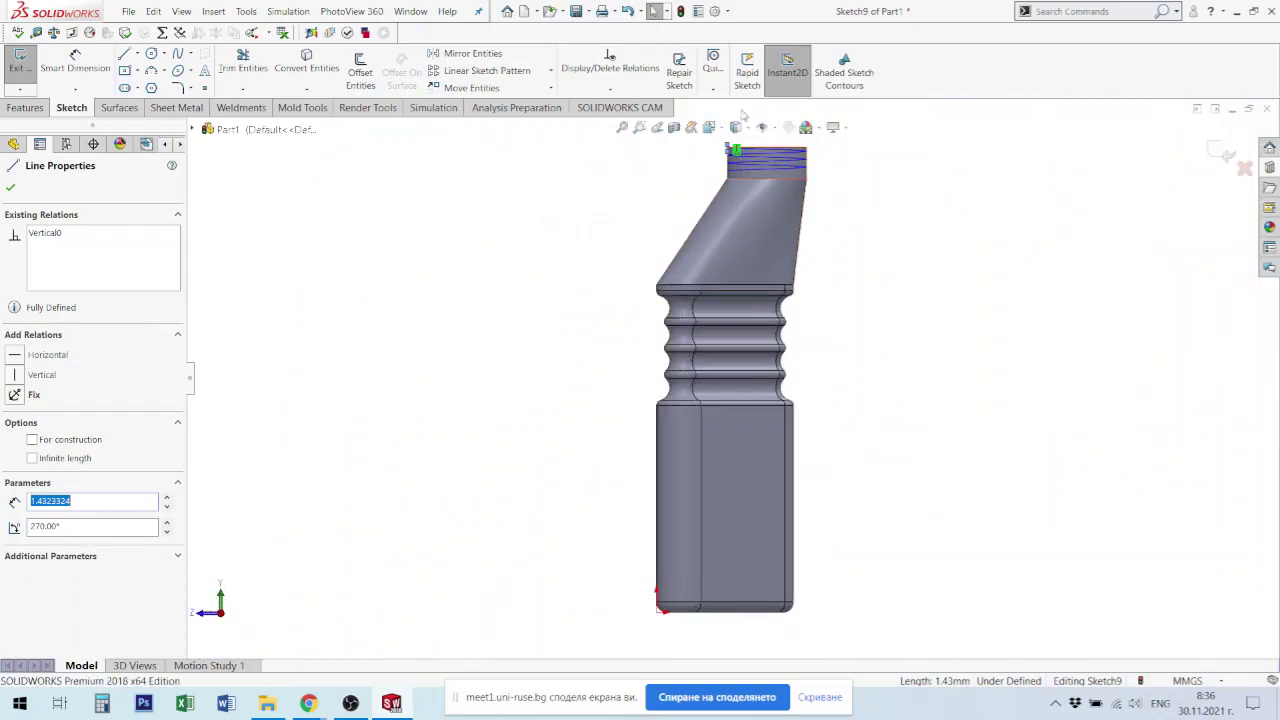
pyautogui.scroll(3, 757, 213)
pyautogui.scroll(-2, 757, 213)
pyautogui.scroll(-2, 751, 257)
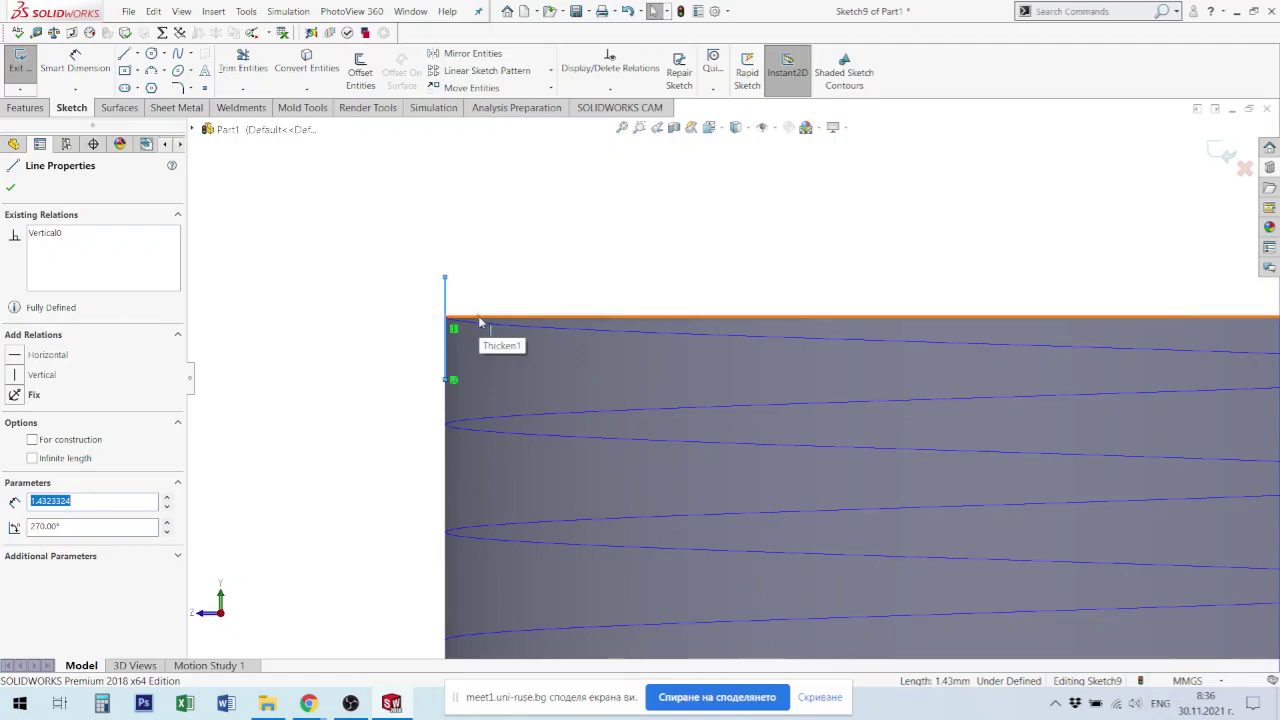
# Step: Add a Midpoint relation between the vertical line and the cylinder's top corner point
pyautogui.click(480, 322)
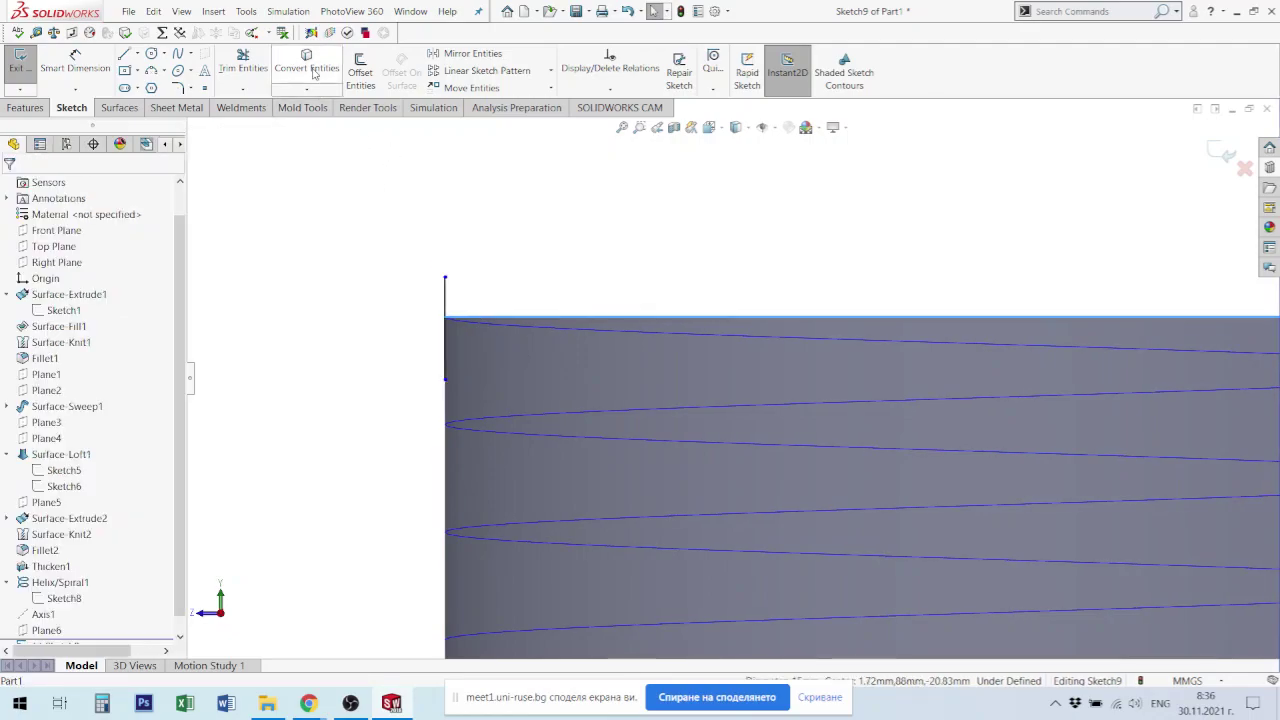
pyautogui.click(590, 321)
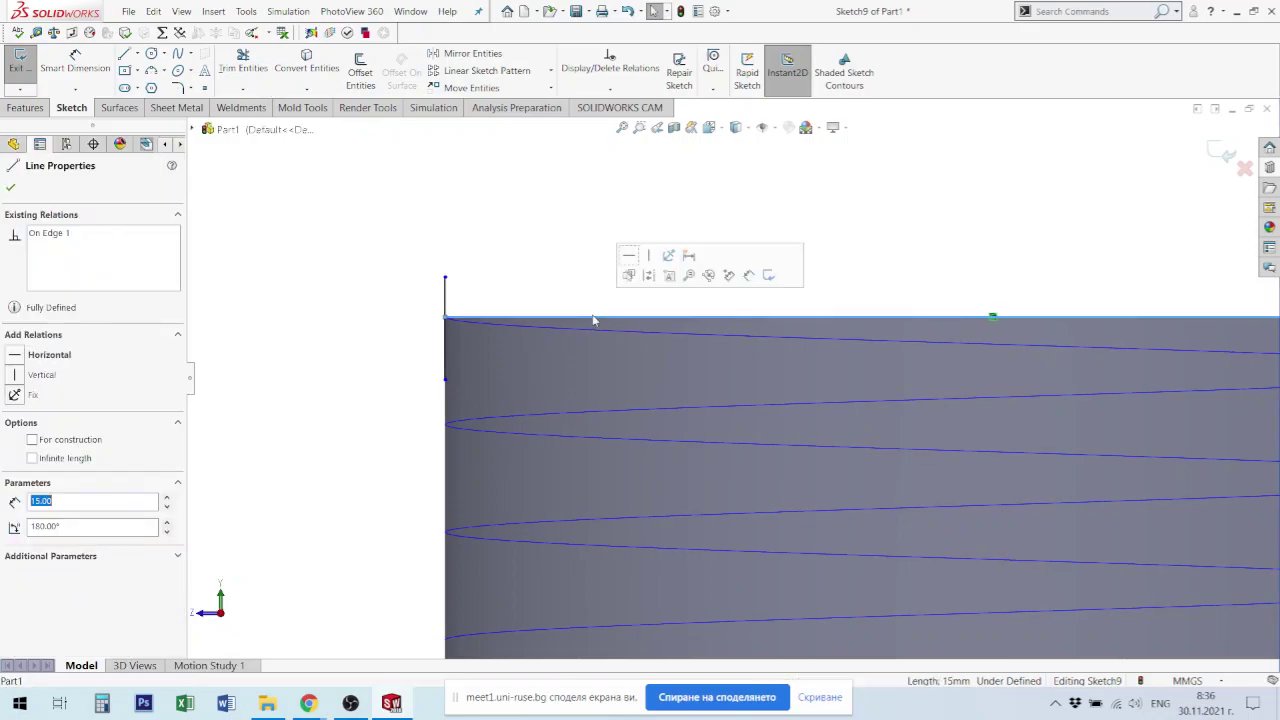
pyautogui.click(650, 285)
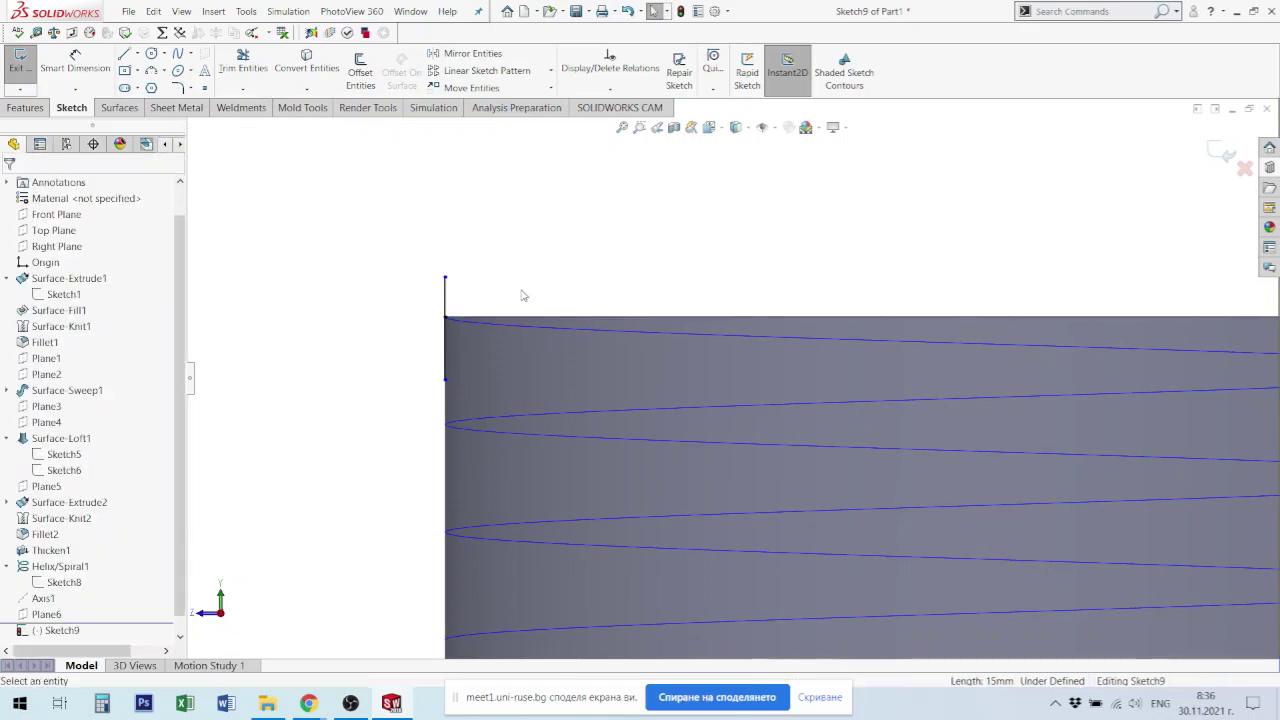
pyautogui.click(446, 319)
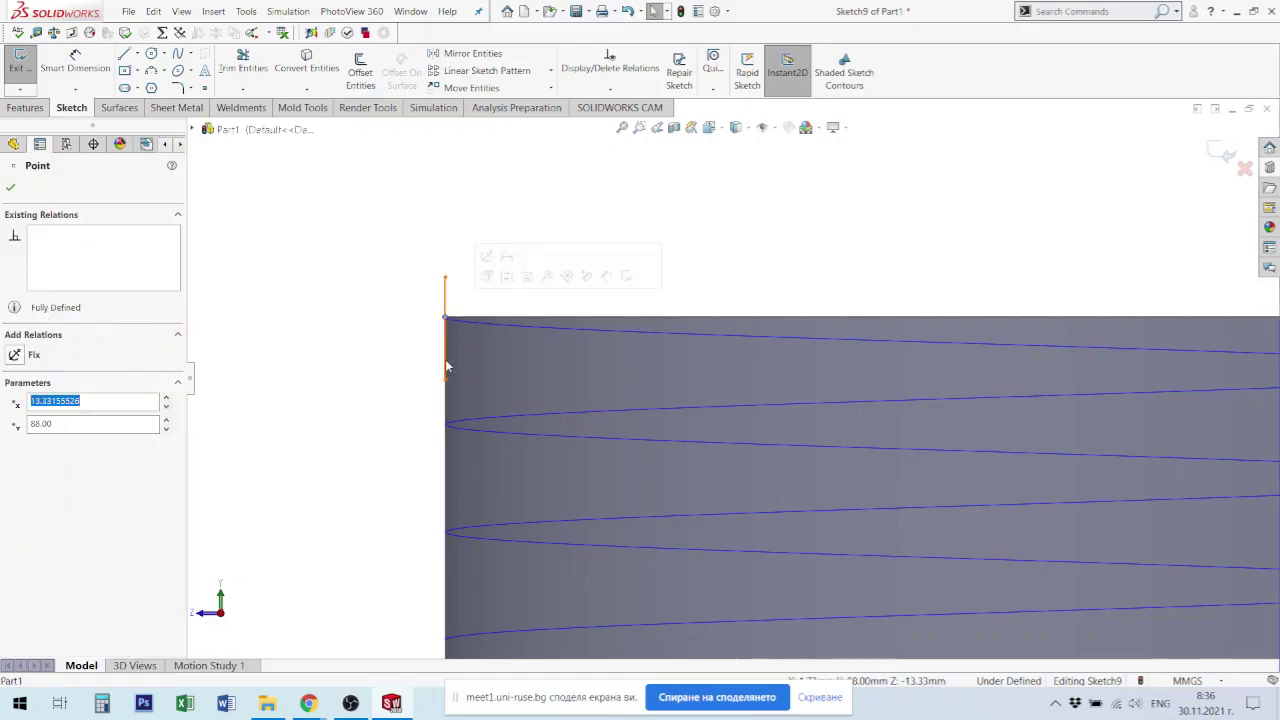
pyautogui.keyDown('ctrl'); pyautogui.click(447, 357); pyautogui.keyUp('ctrl')
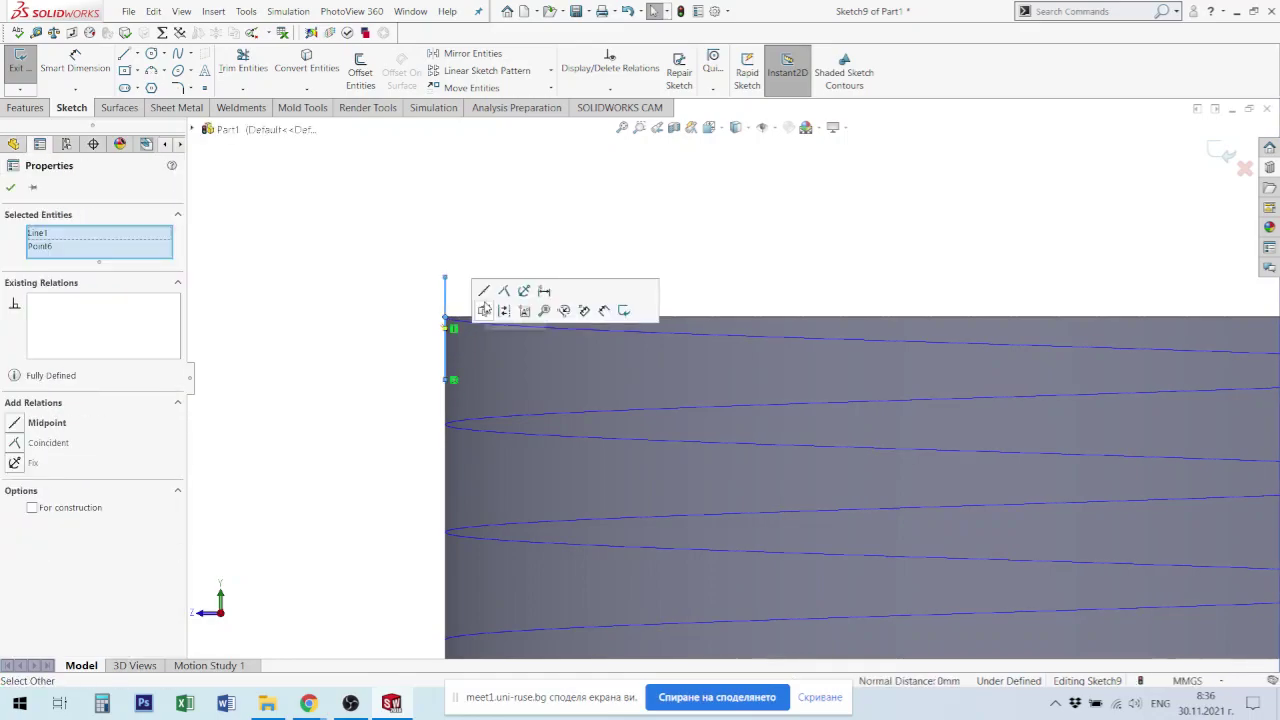
pyautogui.click(485, 292)
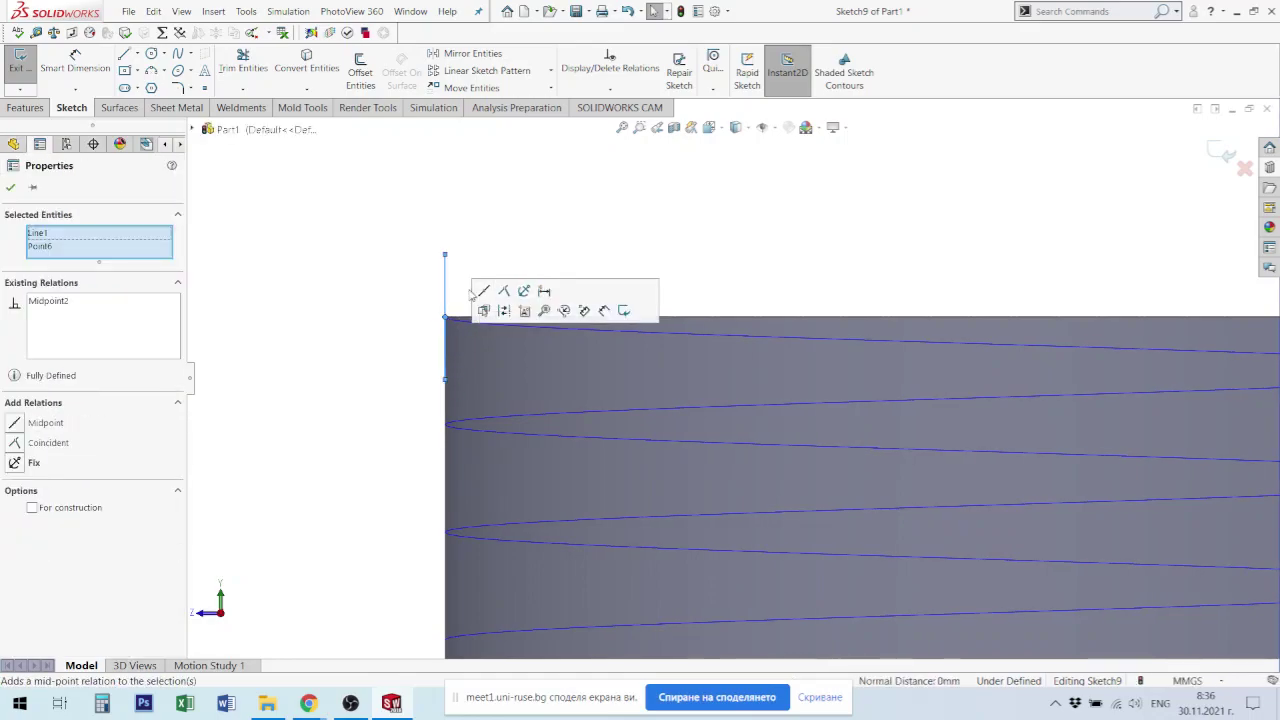
pyautogui.click(377, 291)
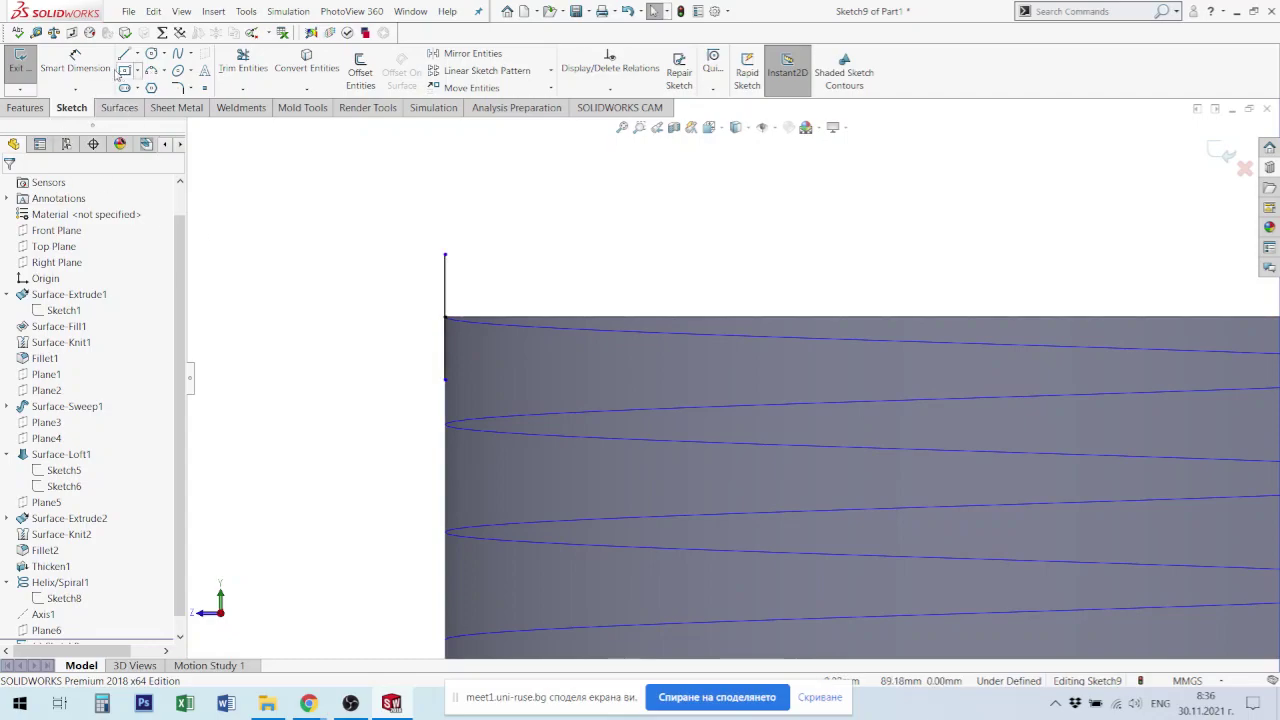
# Step: Give the vertical line a 0.74 mm length dimension
pyautogui.click(75, 64)
pyautogui.click(444, 300)
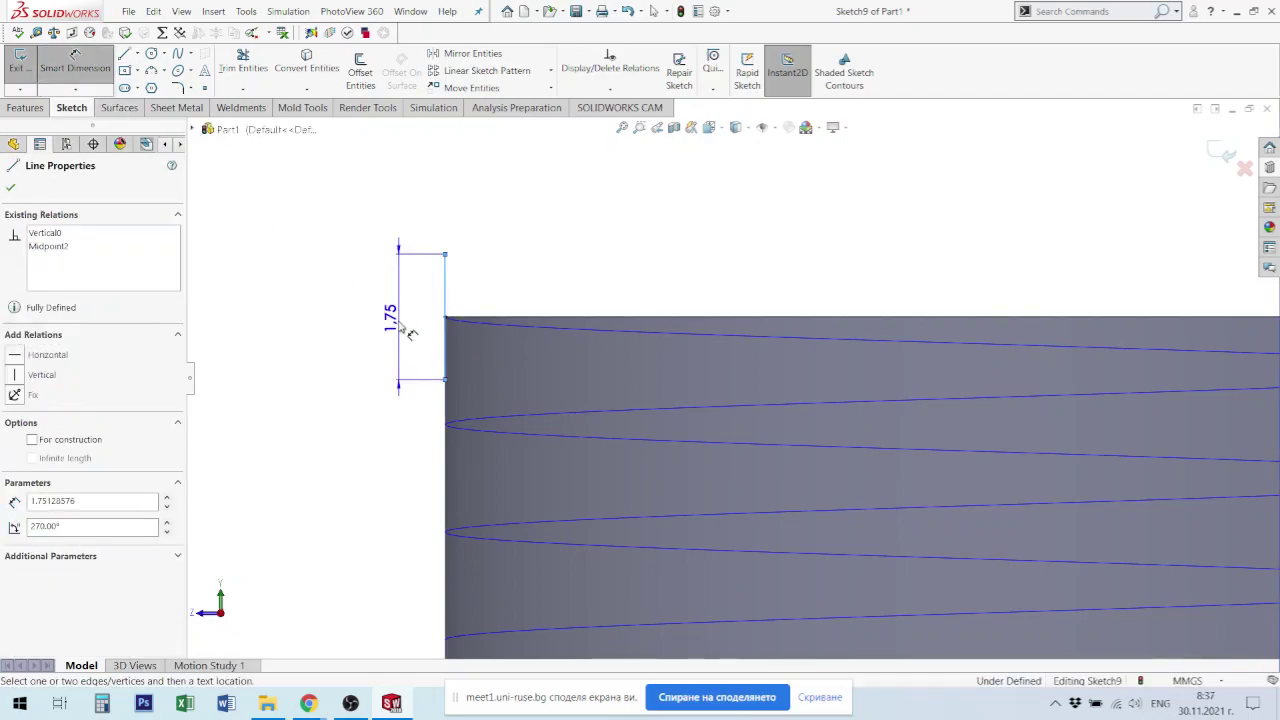
pyautogui.click(408, 334)
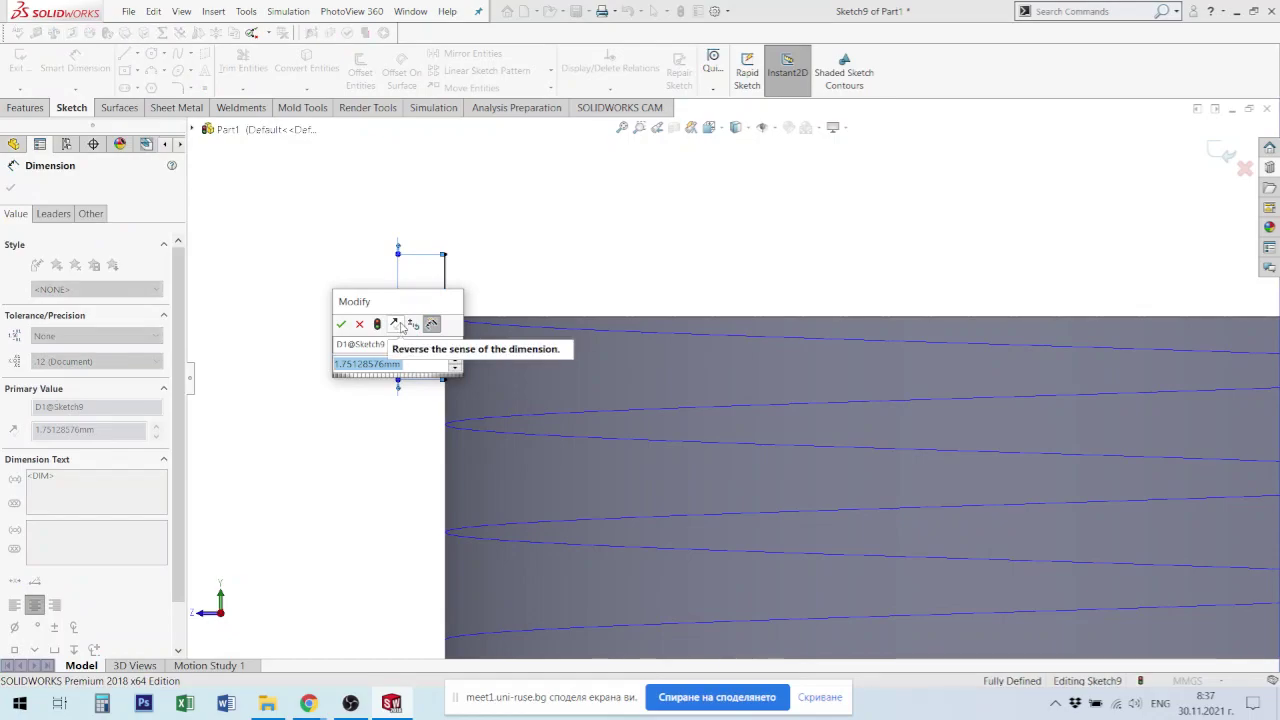
pyautogui.write('.74')
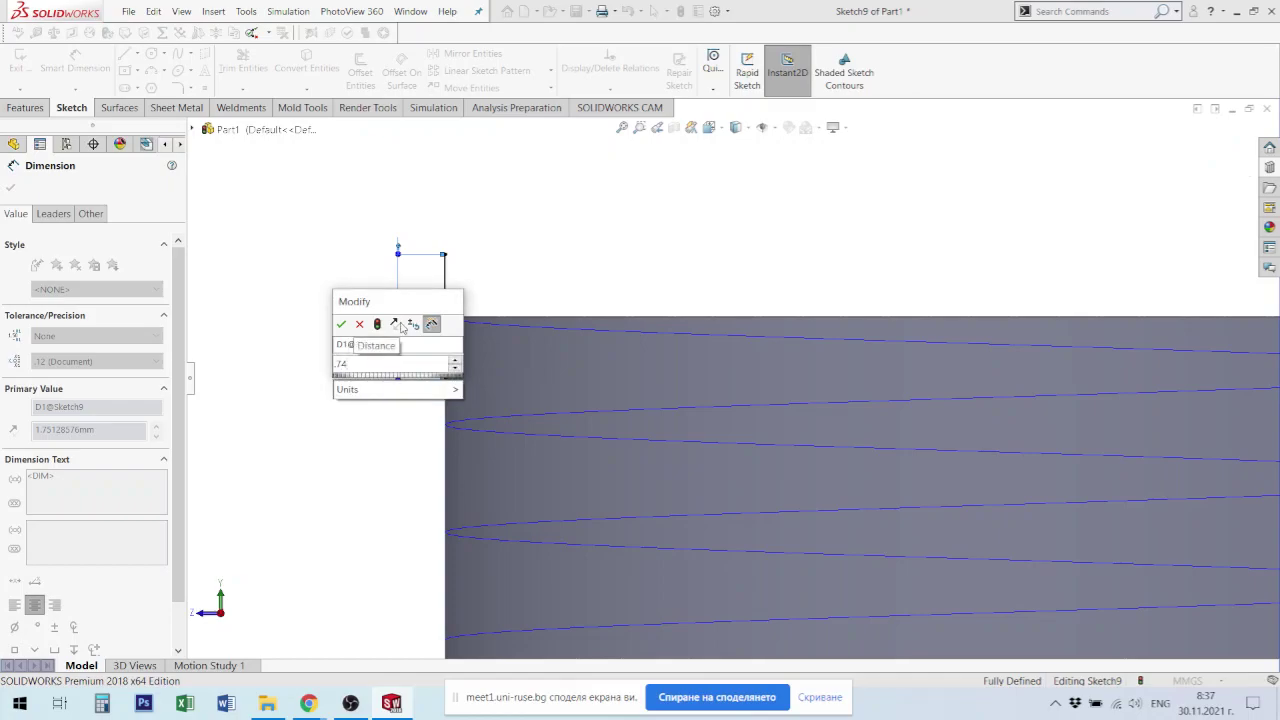
pyautogui.press('Return')
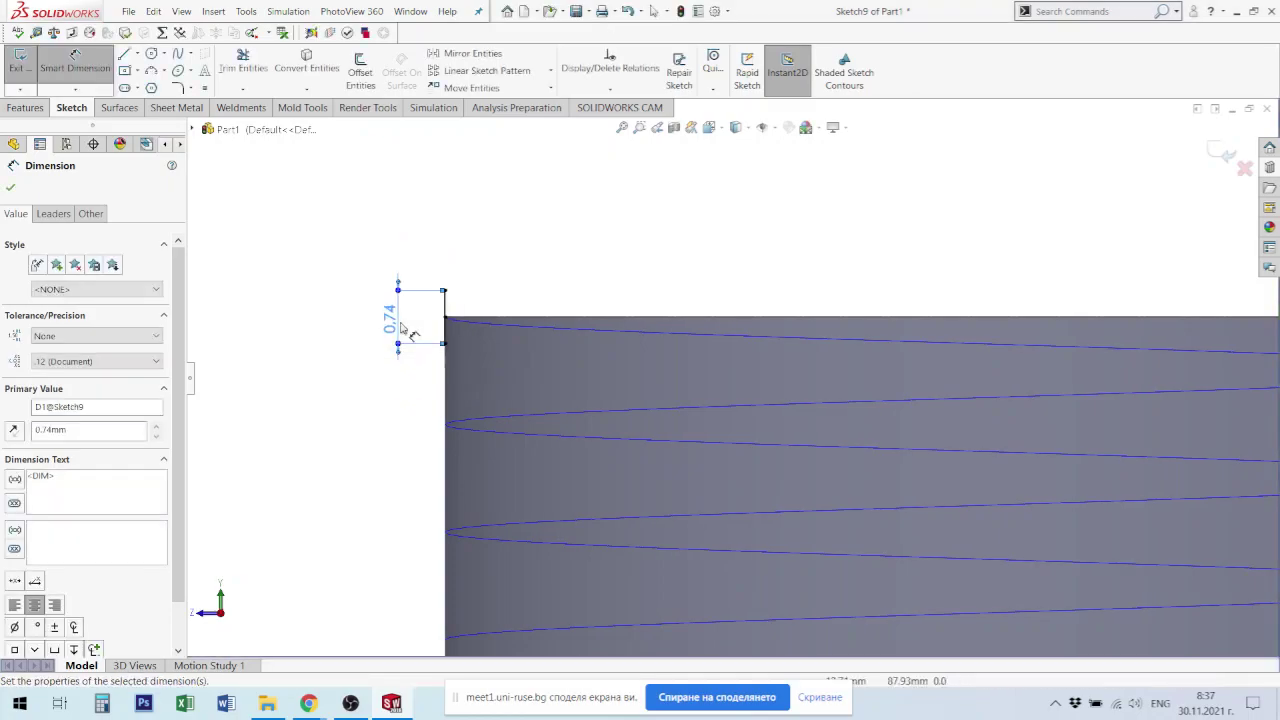
pyautogui.click(545, 294)
pyautogui.scroll(-3, 493, 327)
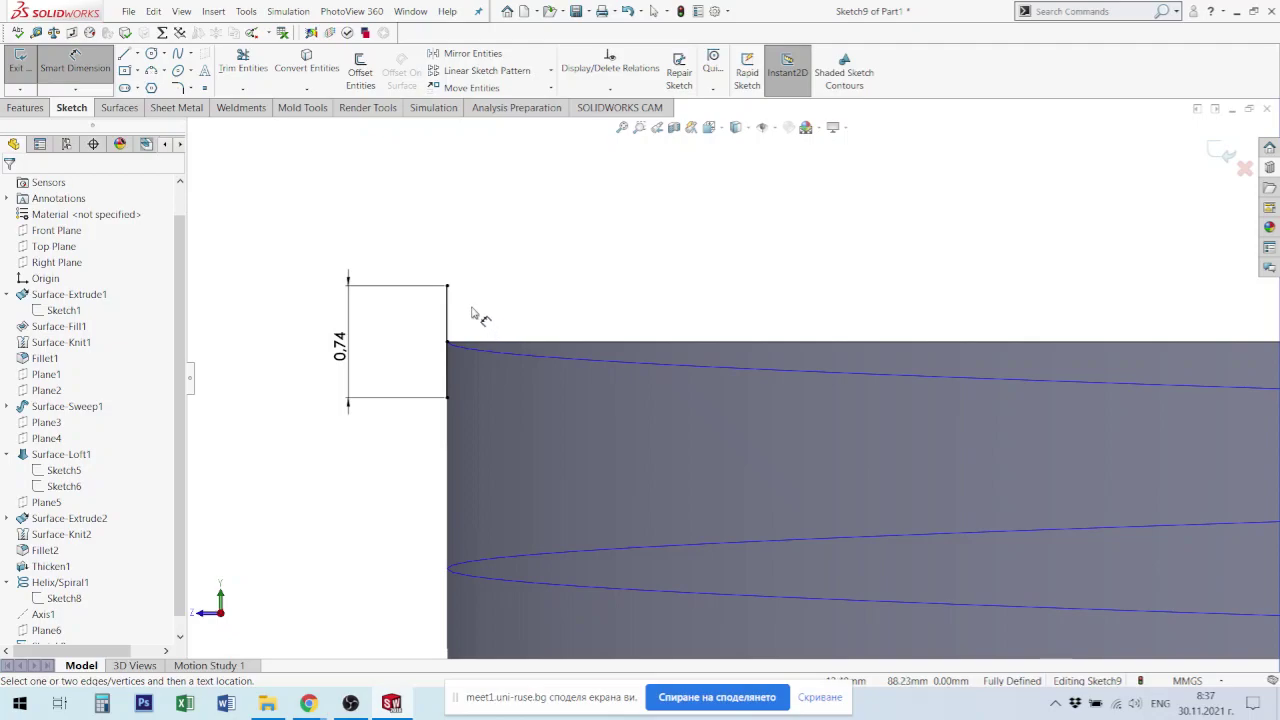
# Step: Draw a slanted line from the vertical line's top, then a vertical line to the neck edge
pyautogui.press('l')
pyautogui.click(447, 286)
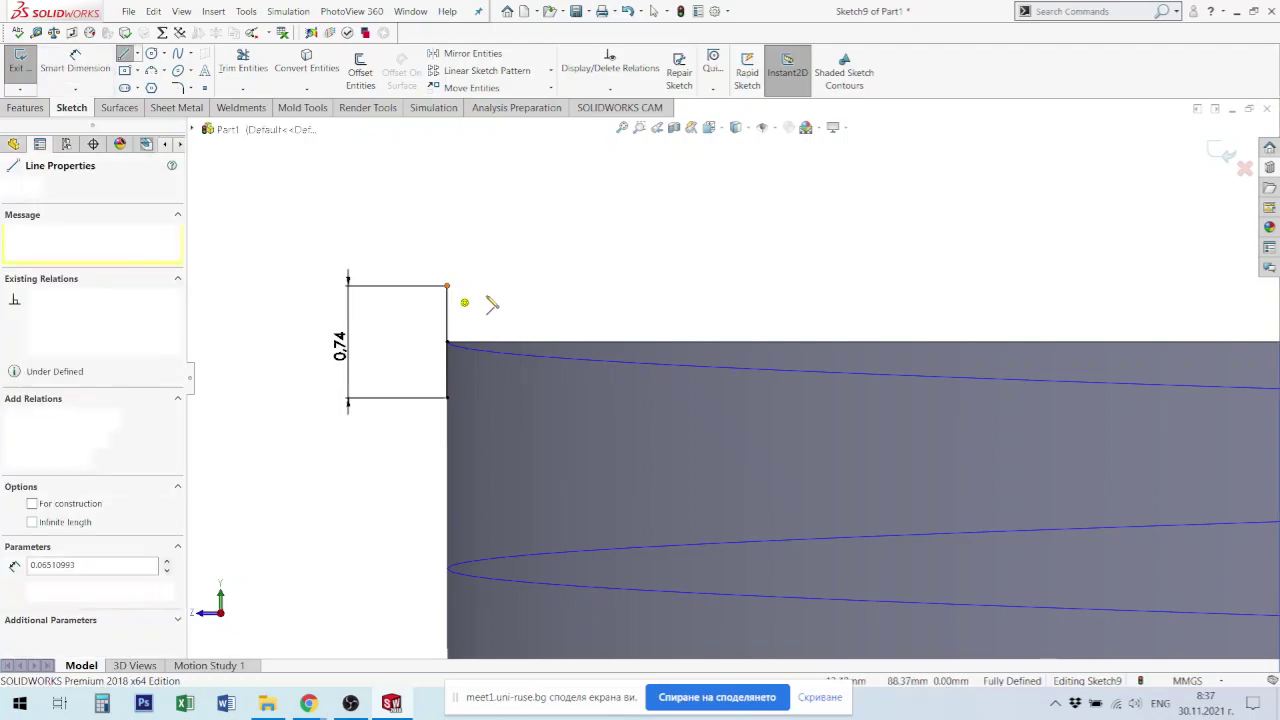
pyautogui.click(502, 308)
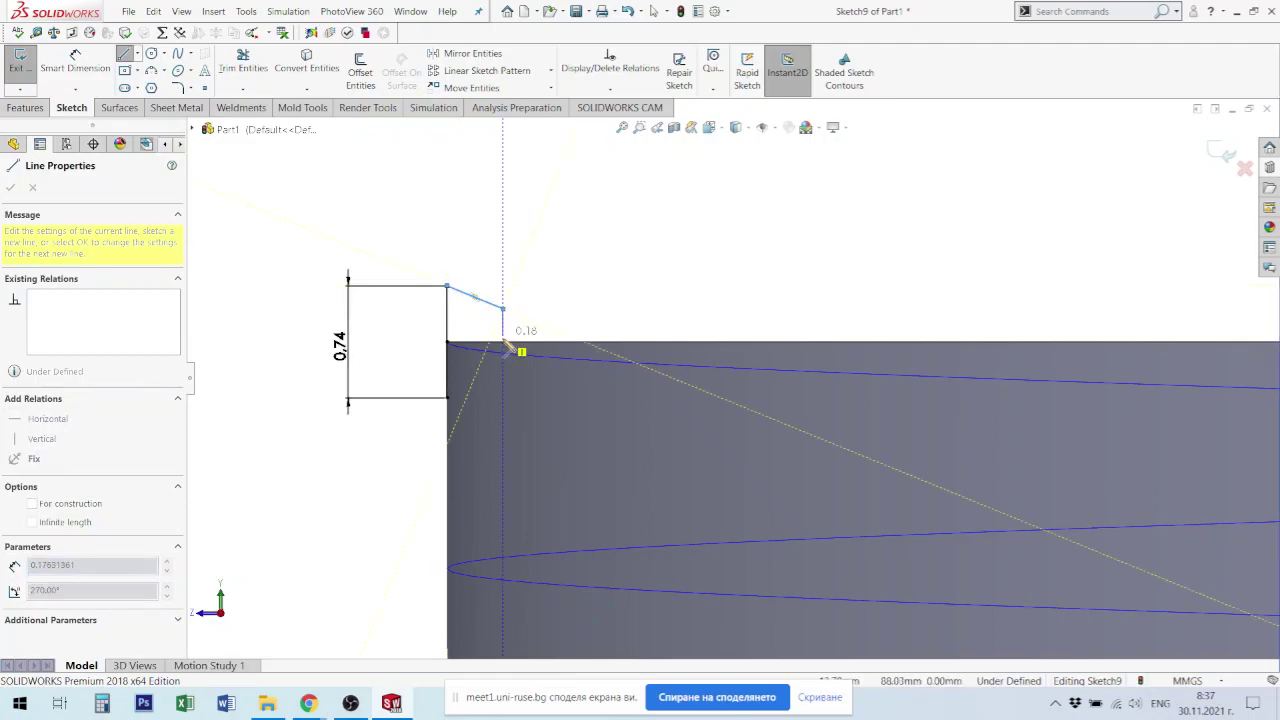
pyautogui.click(504, 343)
pyautogui.press('Escape')
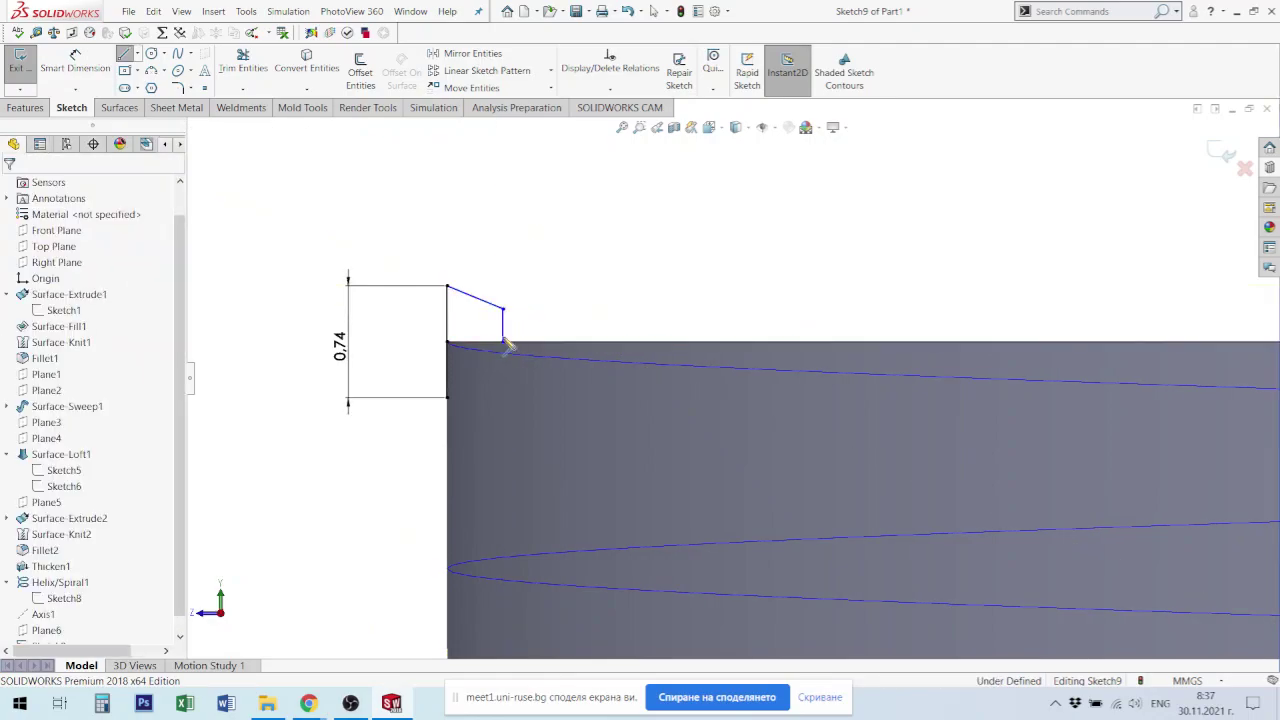
# Step: Mirror the new lines across the top edge to close the trapezoid profile
pyautogui.click(553, 345)
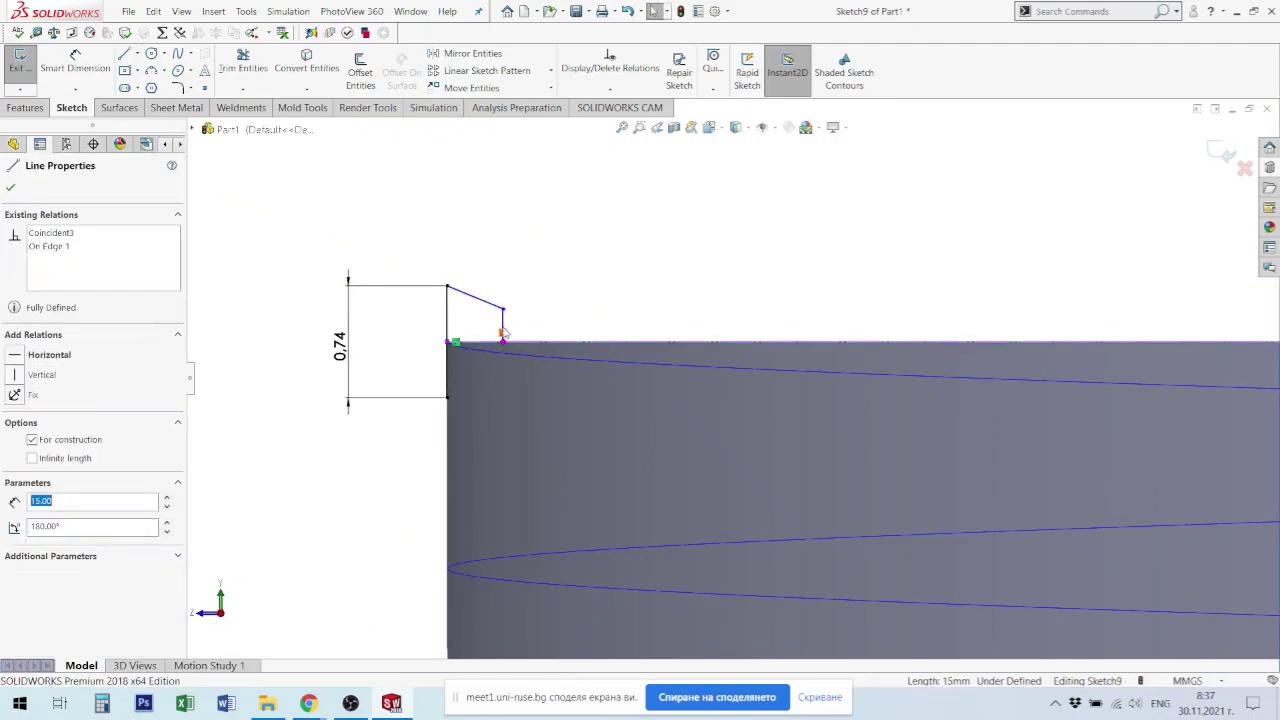
pyautogui.keyDown('ctrl'); pyautogui.click(502, 325); pyautogui.keyUp('ctrl')
pyautogui.keyDown('ctrl'); pyautogui.click(498, 368); pyautogui.keyUp('ctrl')
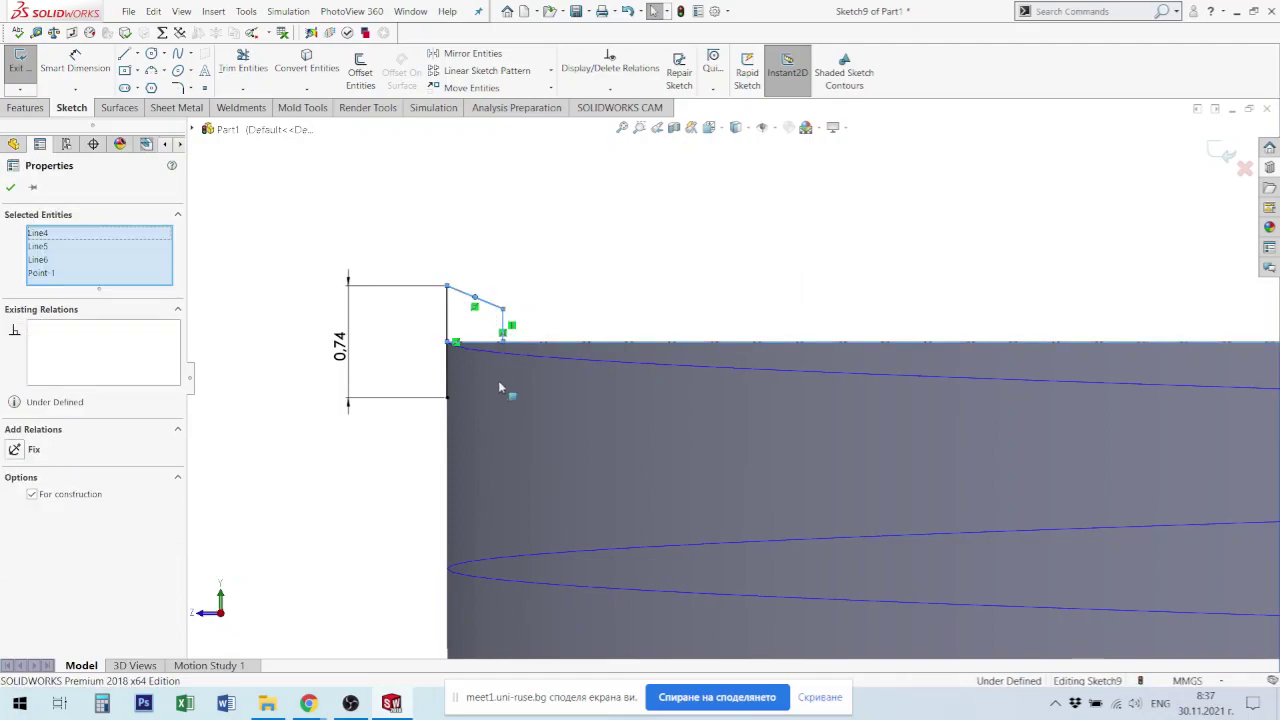
pyautogui.press('Escape')
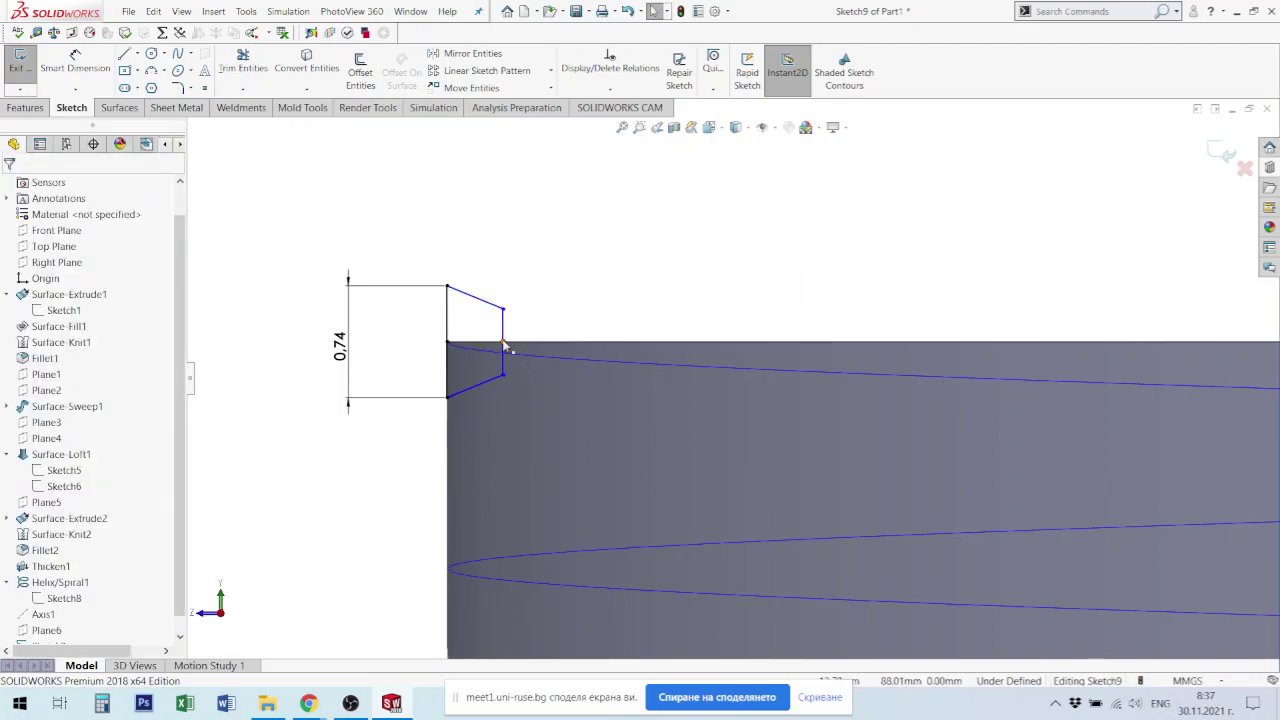
pyautogui.click(503, 347)
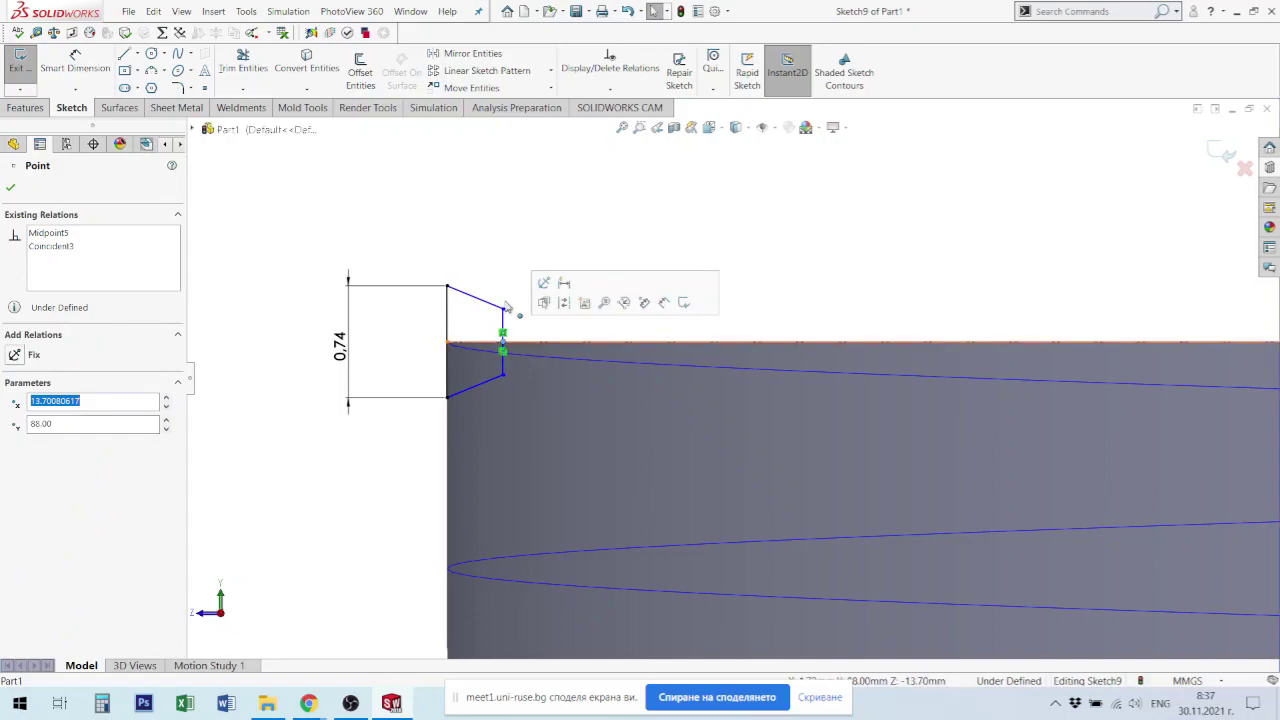
pyautogui.press('Escape')
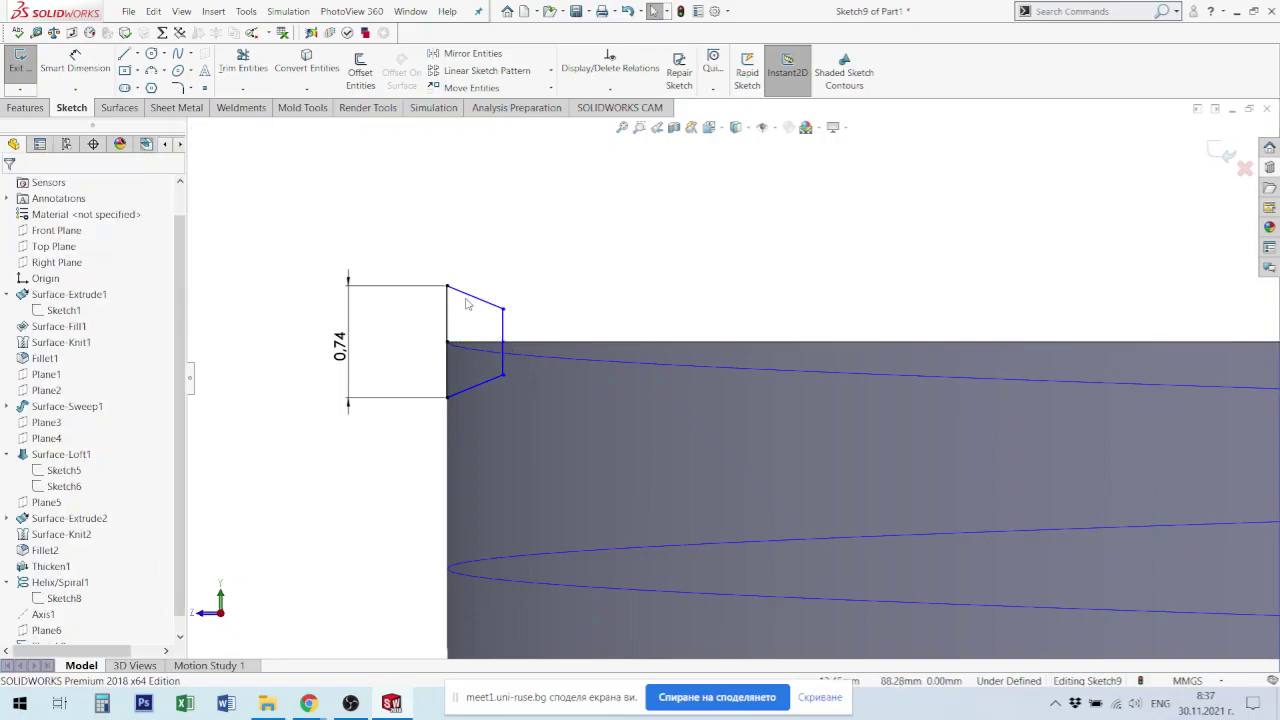
# Step: Dimension the profile width and right side to 0.40 mm, then exit Sketch9
pyautogui.click(75, 62)
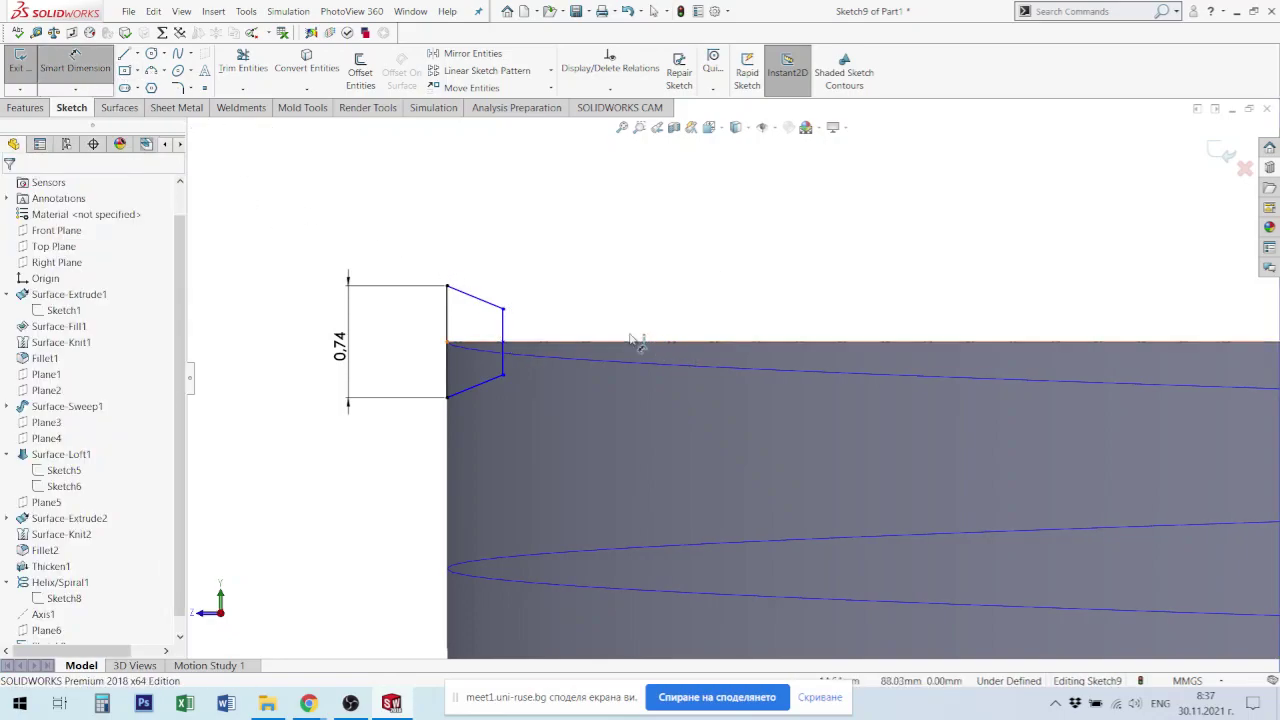
pyautogui.click(503, 335)
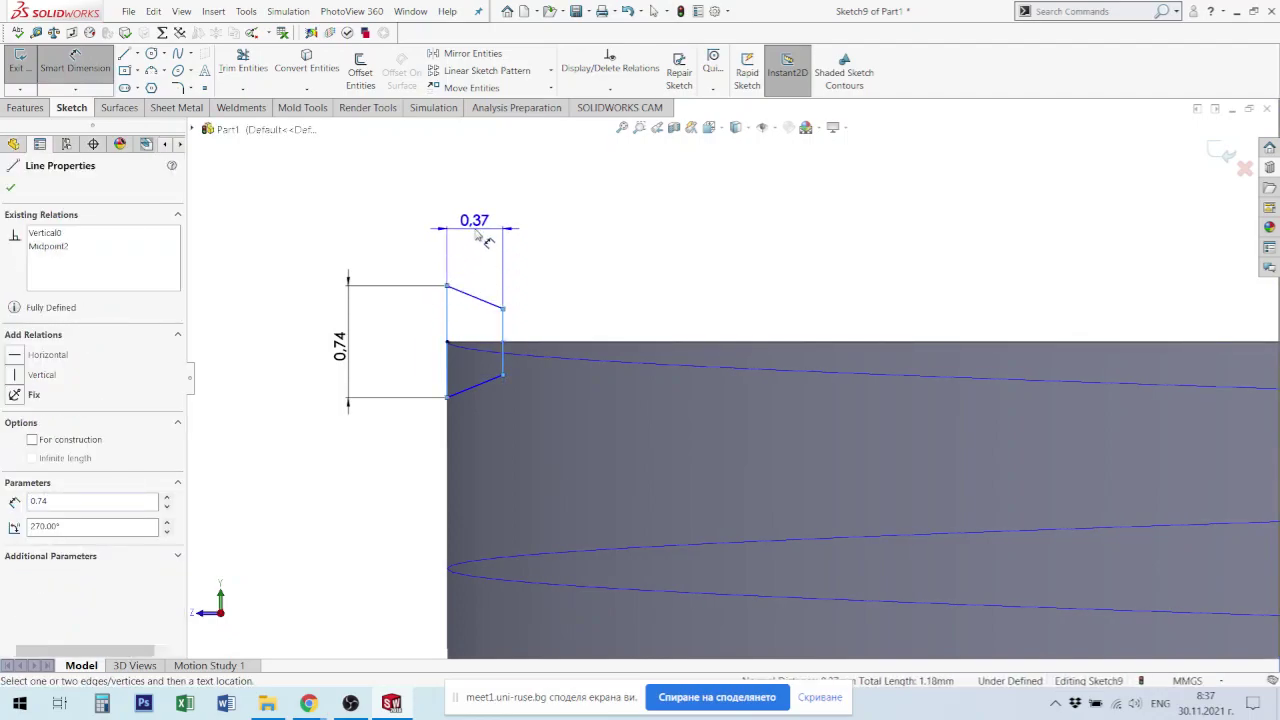
pyautogui.click(483, 238)
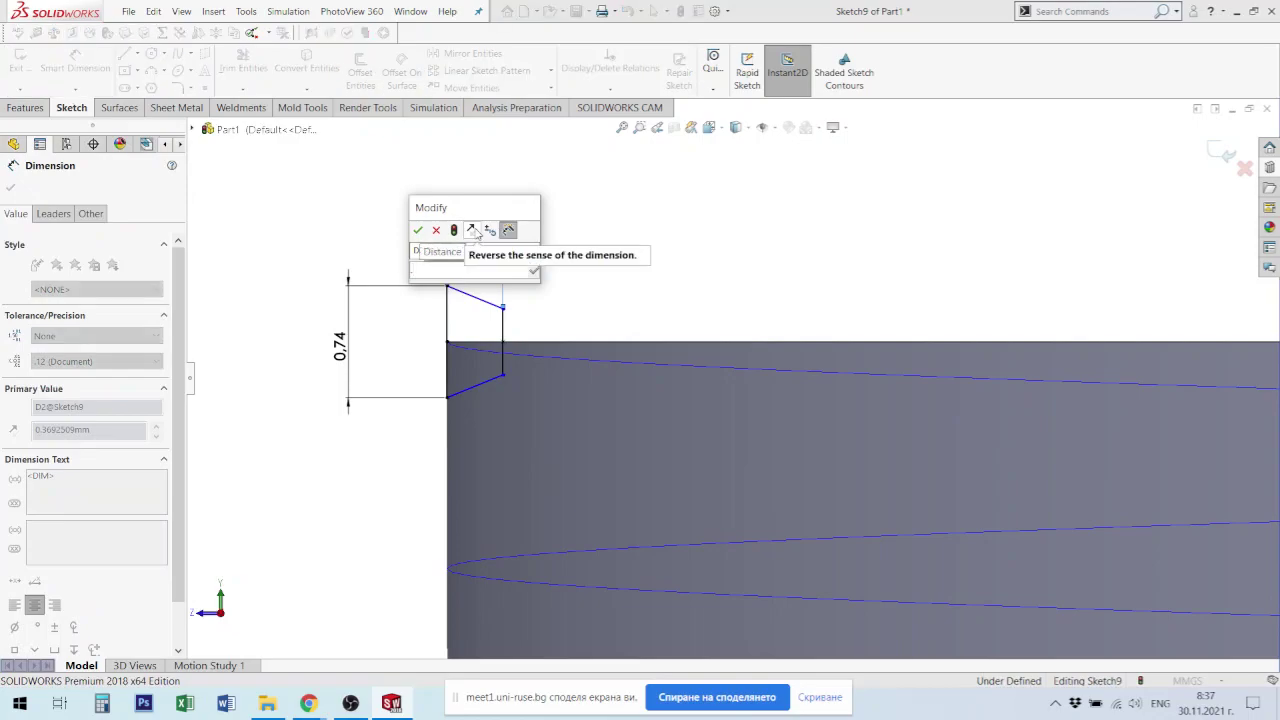
pyautogui.write('0.4')
pyautogui.press('Return')
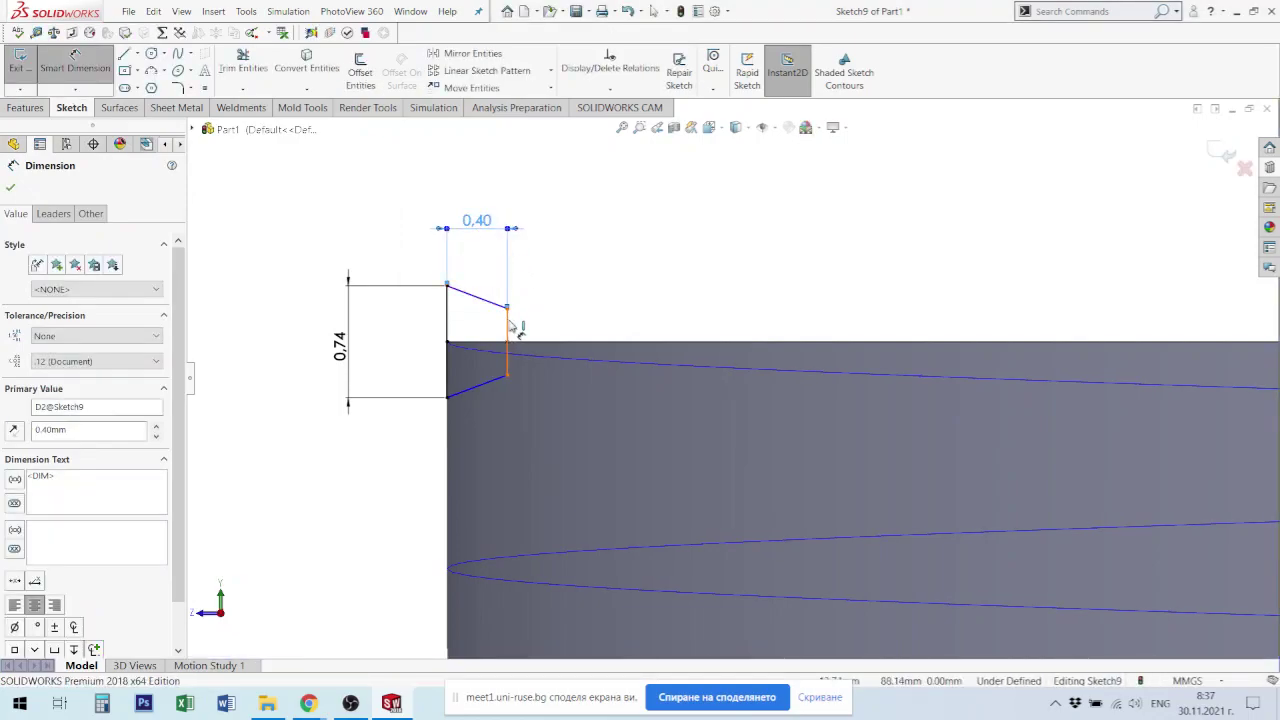
pyautogui.click(508, 355)
pyautogui.click(551, 337)
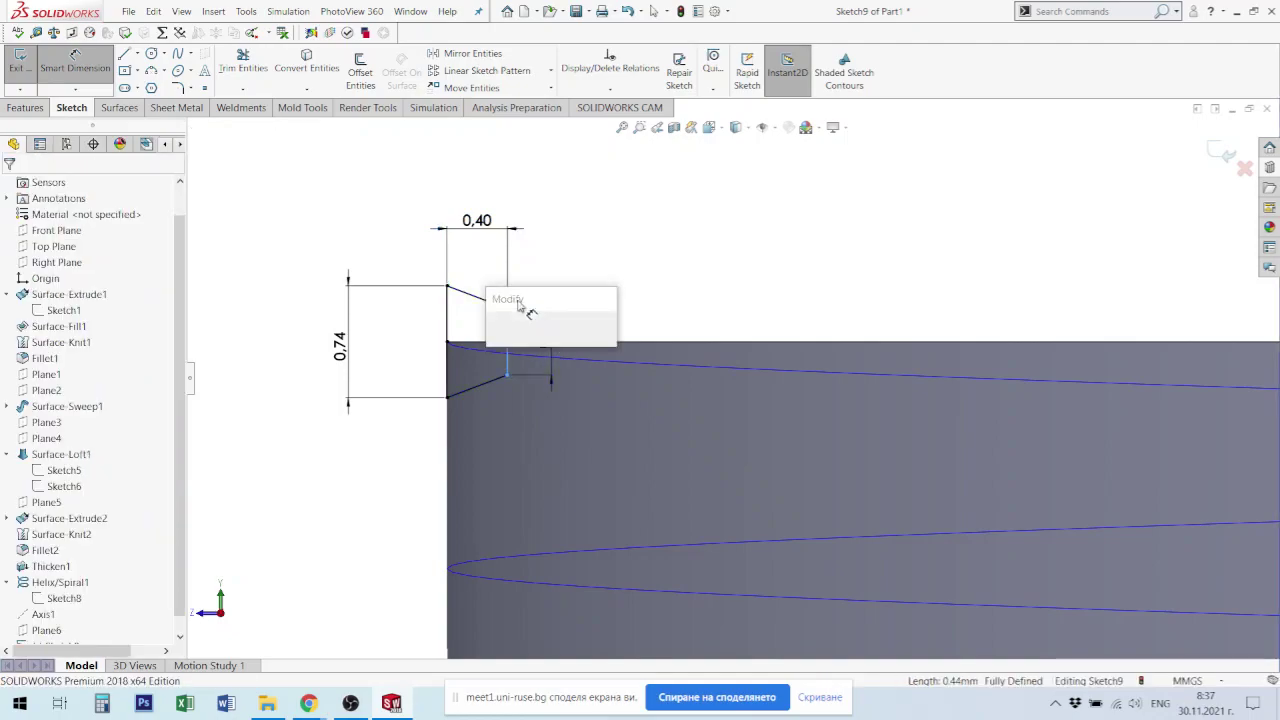
pyautogui.write('0.40mm')
pyautogui.press('Return')
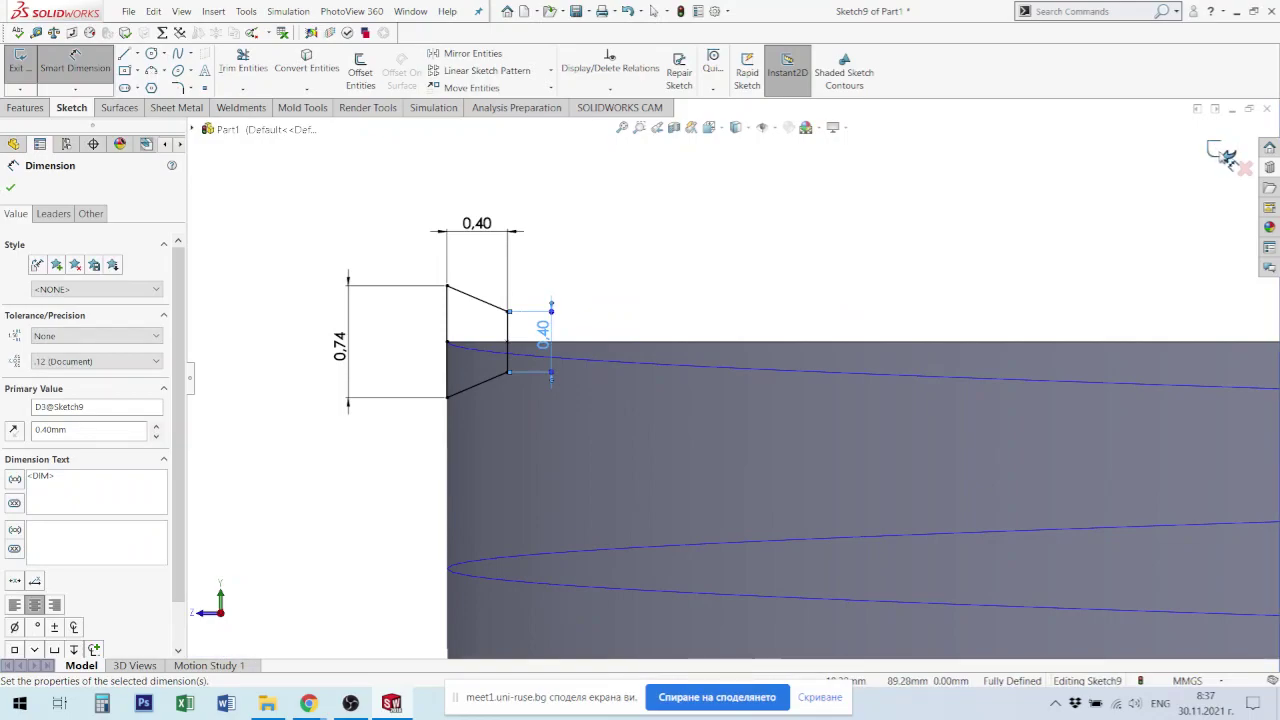
pyautogui.click(1226, 158)
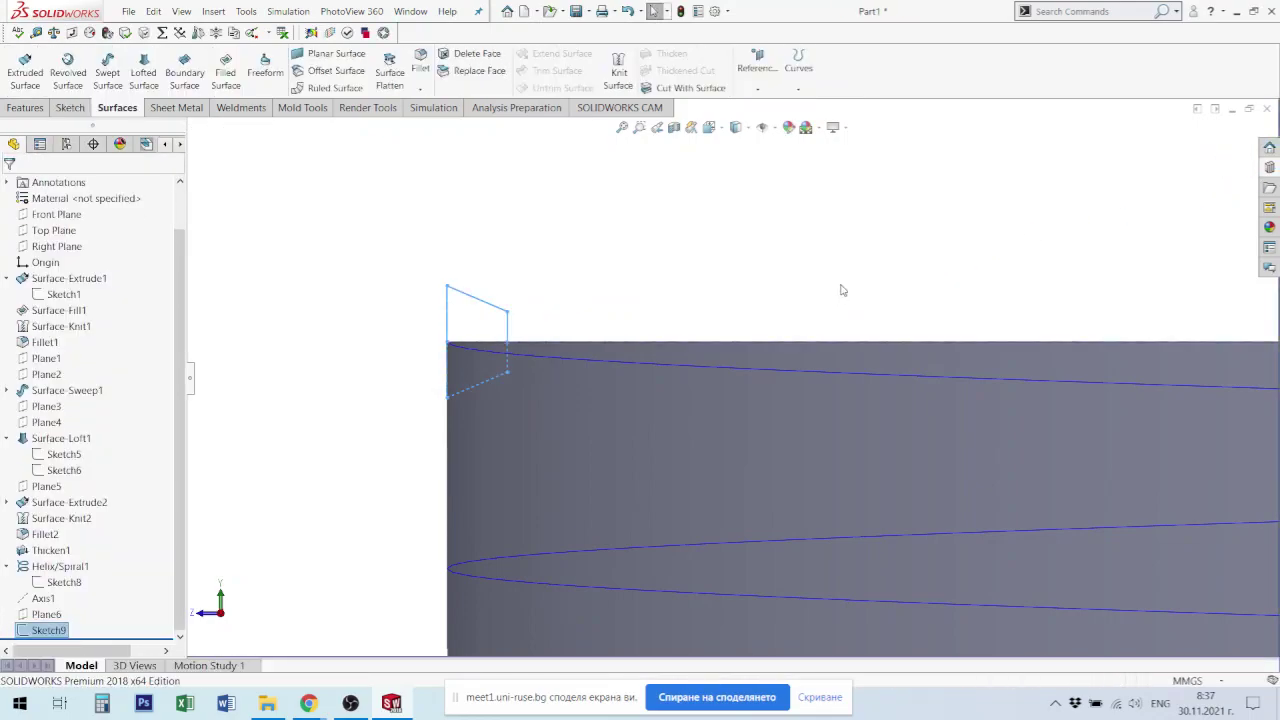
# Step: Create a Swept Cut with Sketch9 as profile and Helix/Spiral1 as path
pyautogui.scroll(1, 820, 300)
pyautogui.scroll(1, 785, 325)
pyautogui.scroll(1, 880, 385)
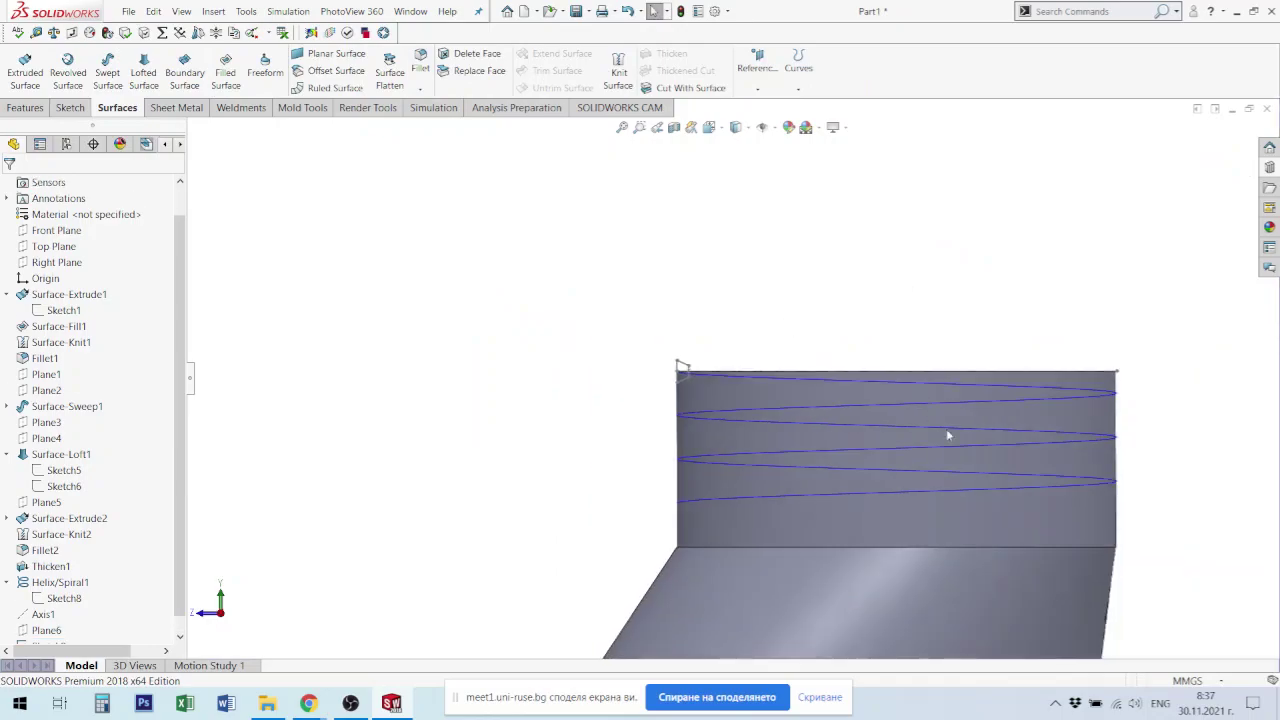
pyautogui.moveTo(948, 434); pyautogui.dragTo(703, 383, button='middle')
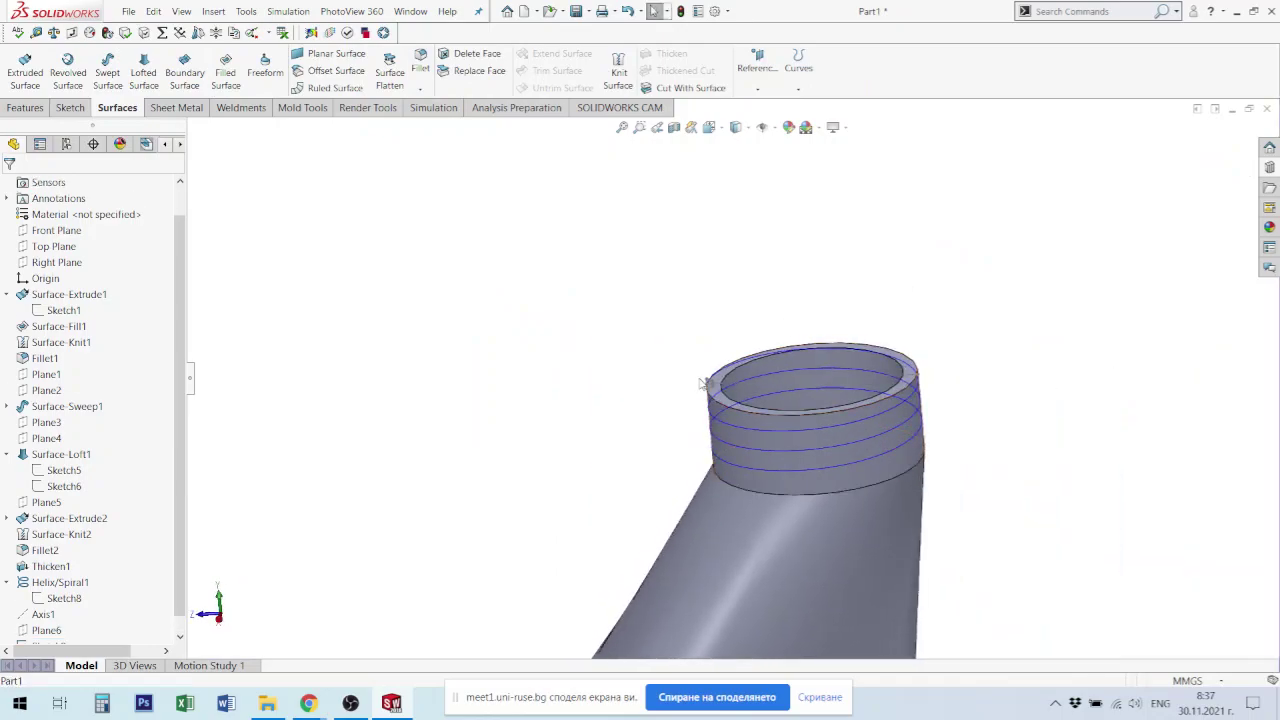
pyautogui.scroll(-1, 705, 383)
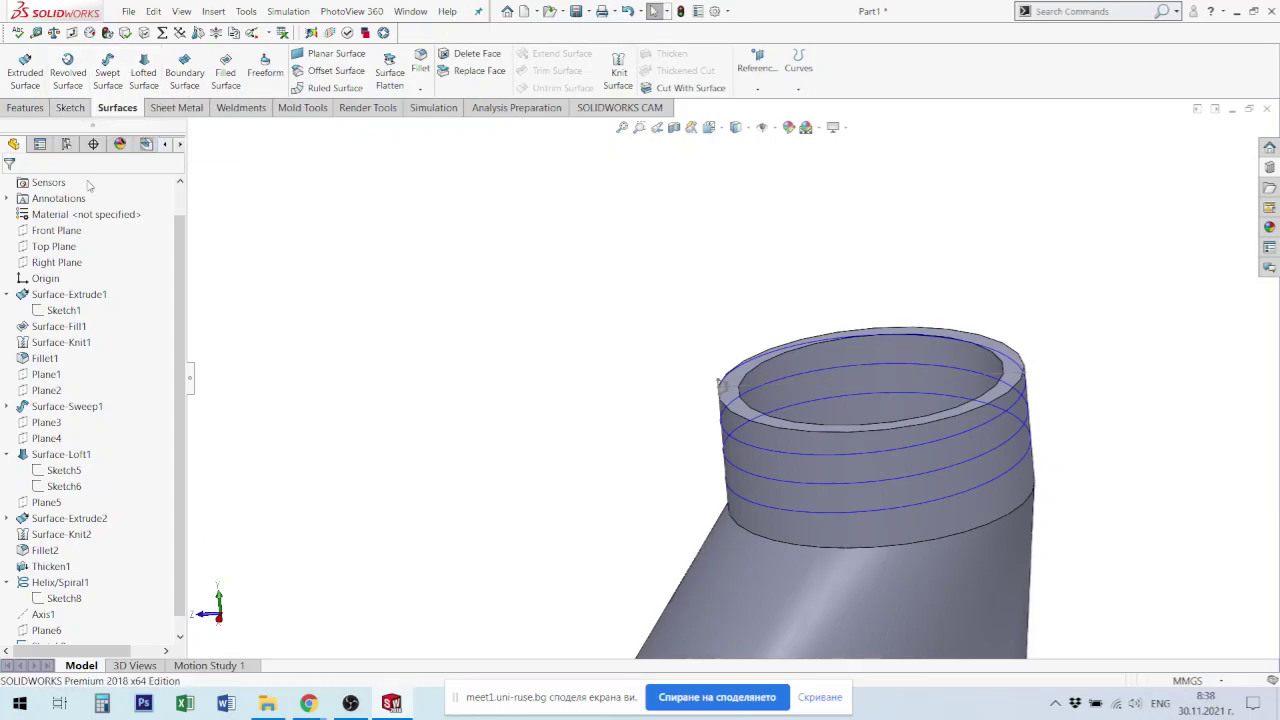
pyautogui.click(25, 108)
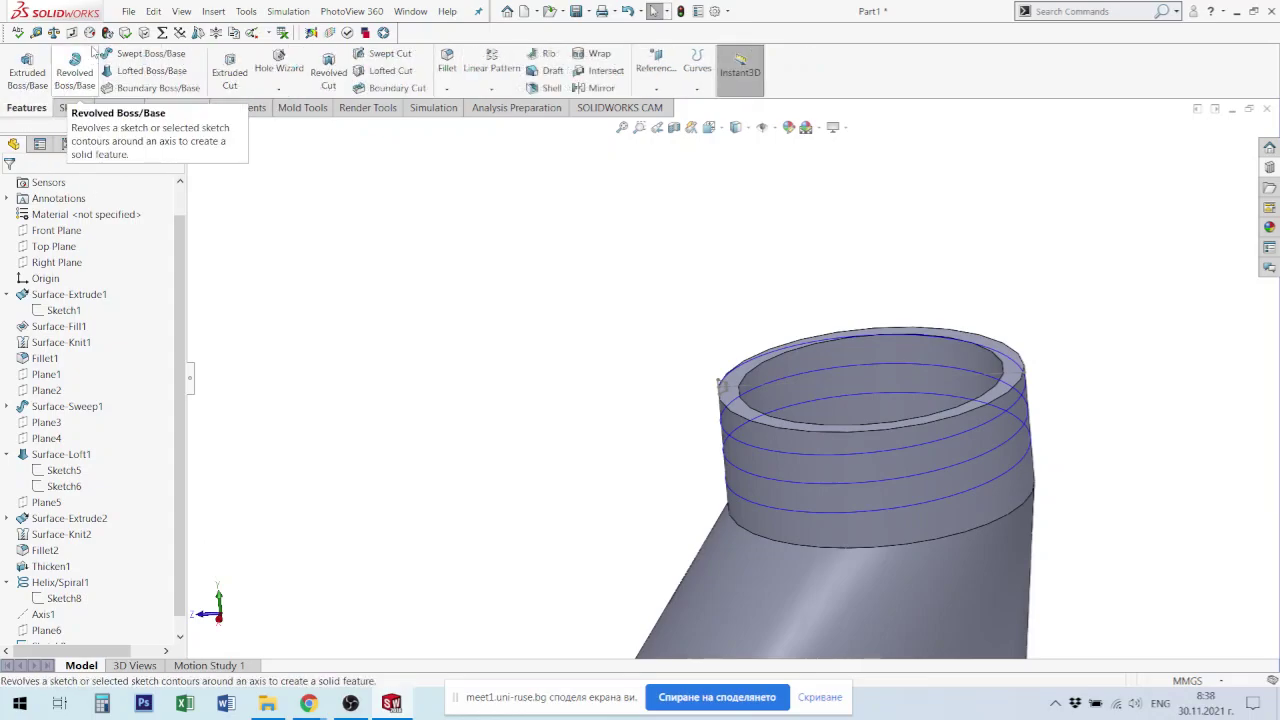
pyautogui.click(389, 54)
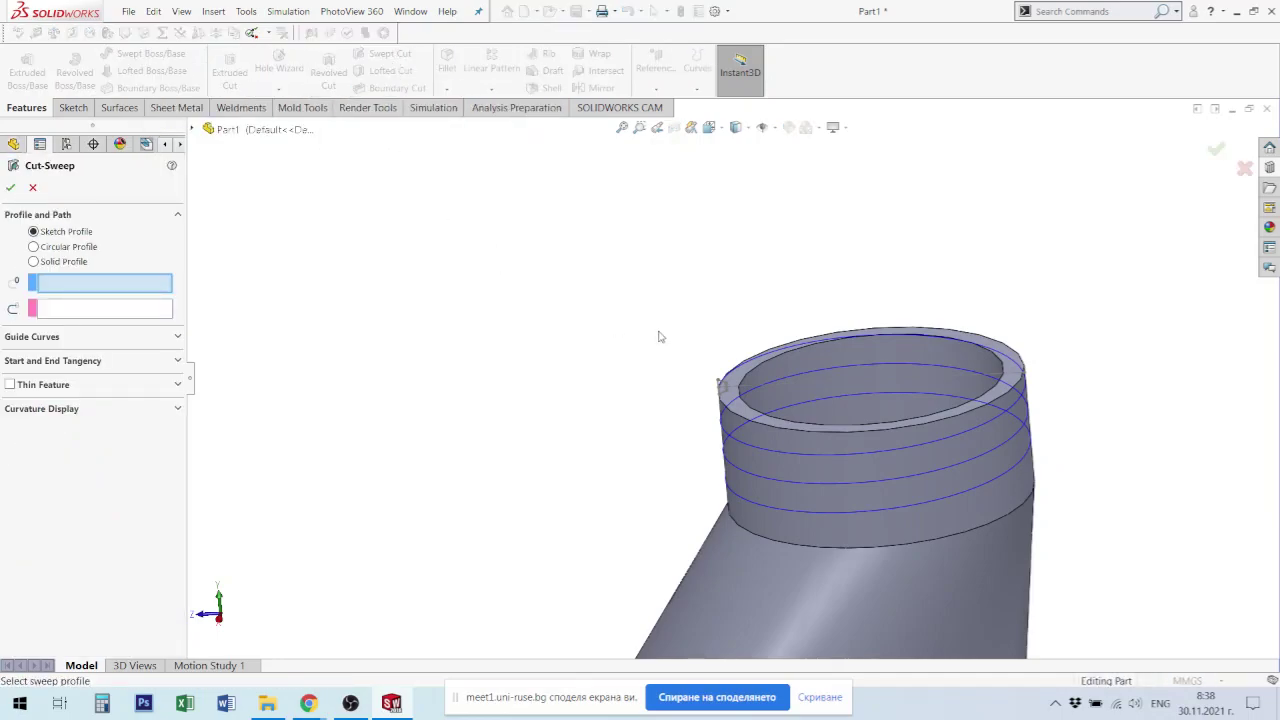
pyautogui.scroll(-5, 740, 396)
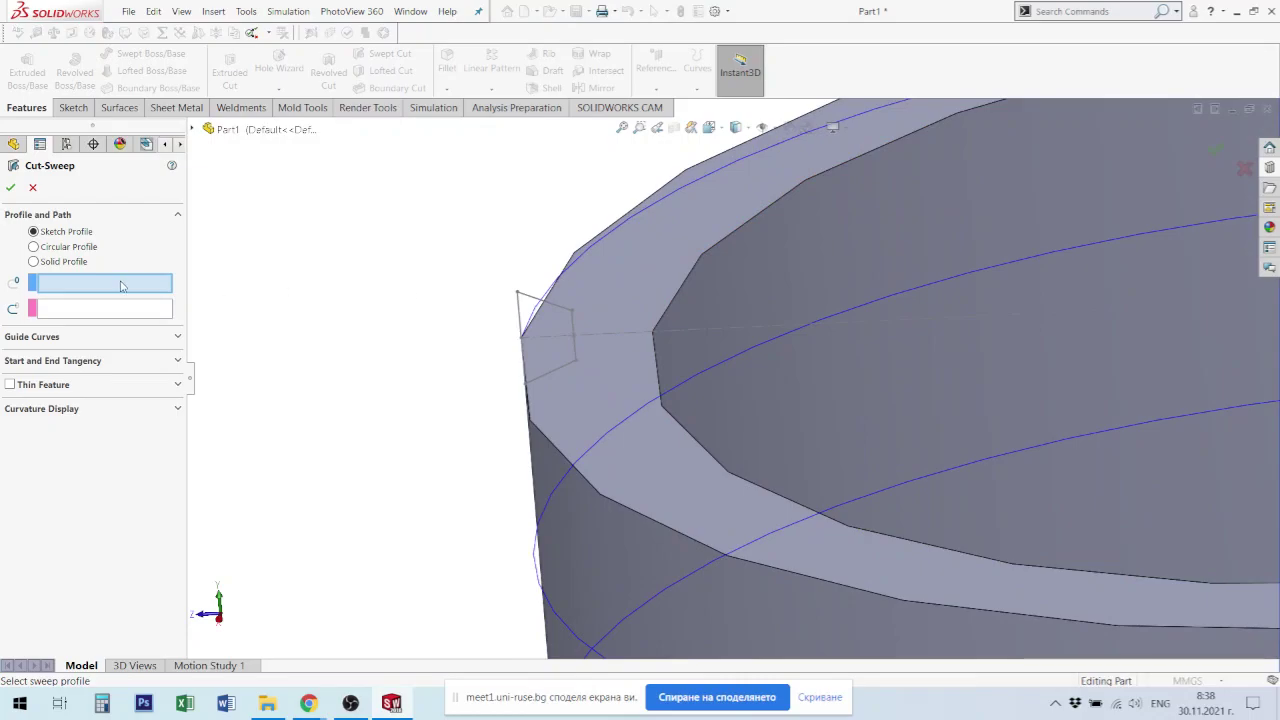
pyautogui.click(518, 311)
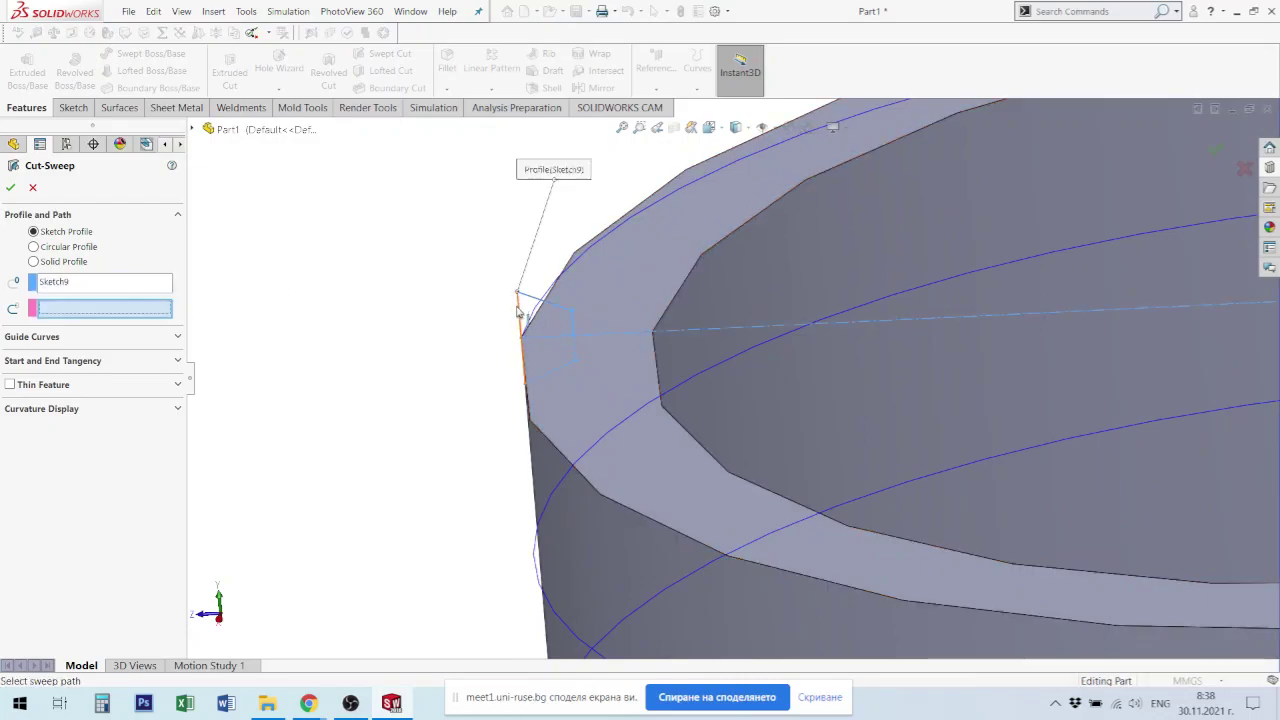
pyautogui.click(703, 372)
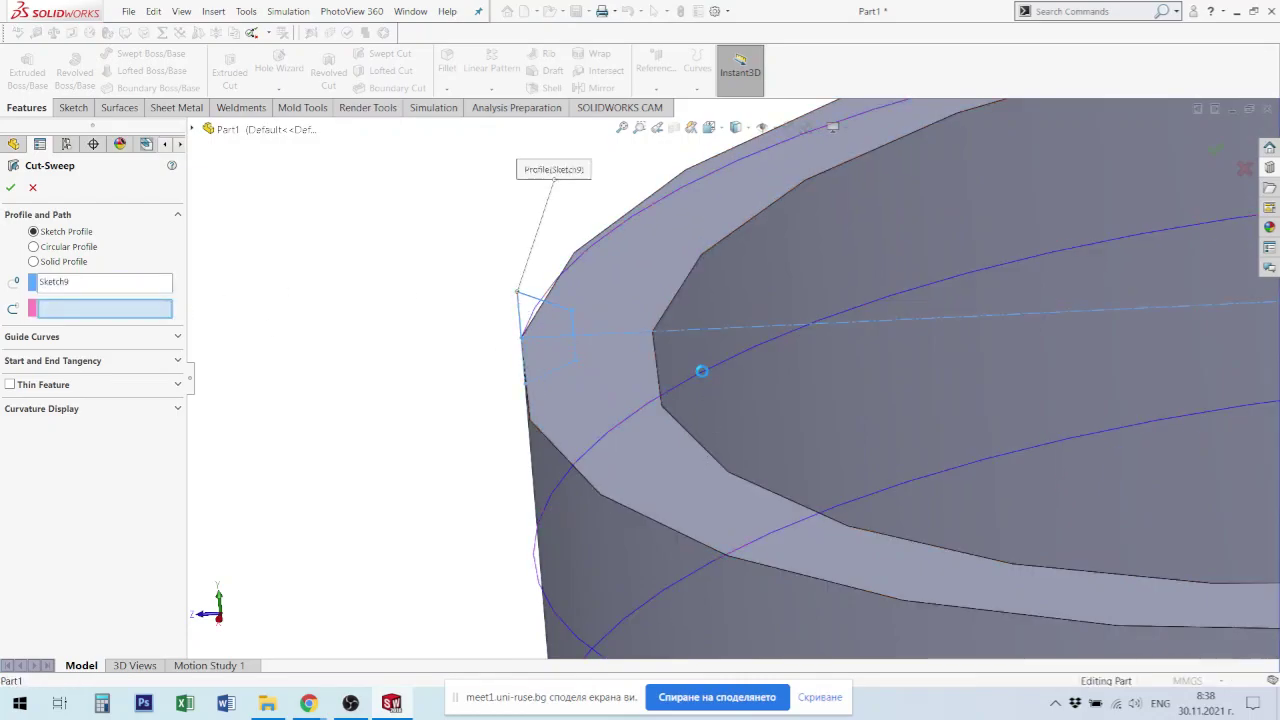
pyautogui.press('z')
pyautogui.press('z')
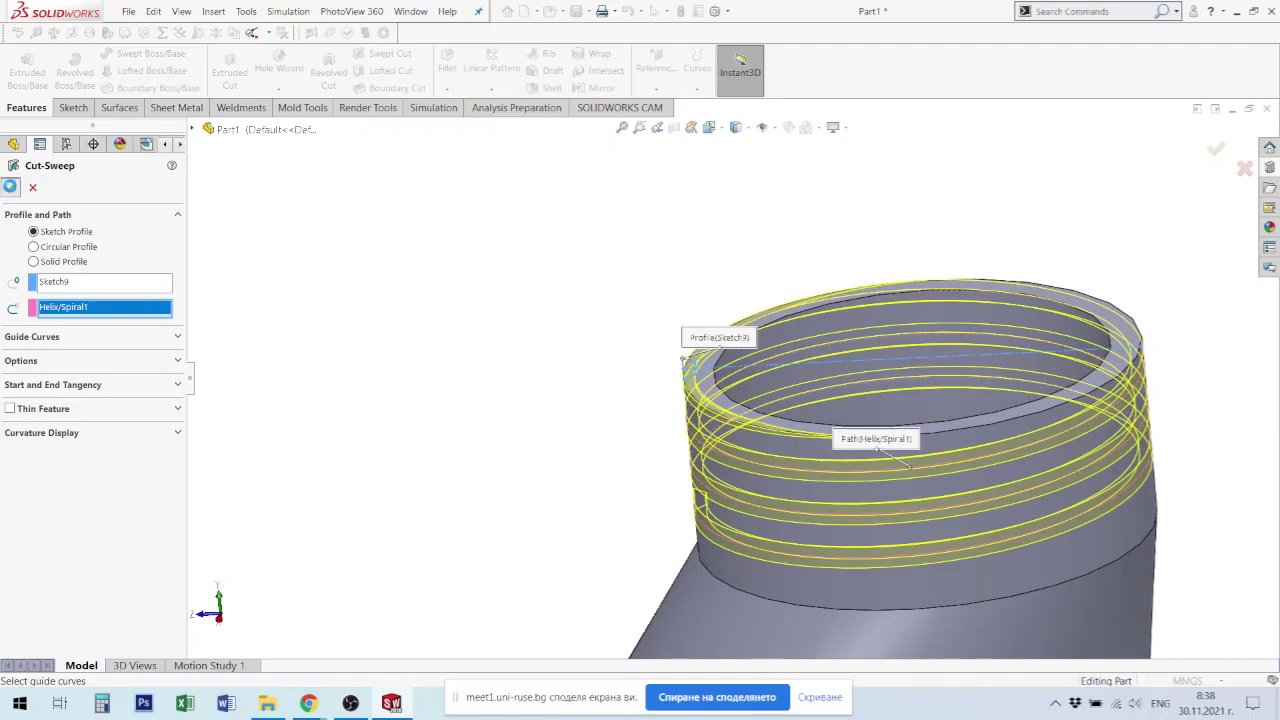
pyautogui.click(10, 187)
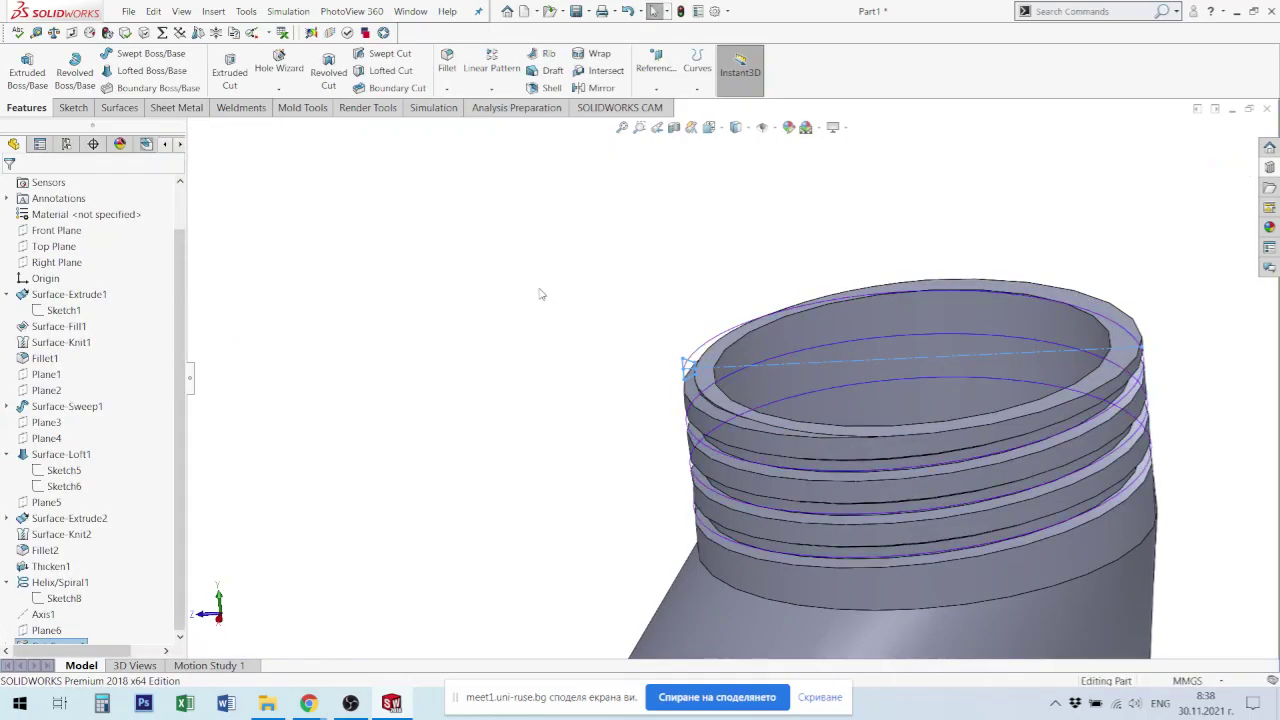
pyautogui.scroll(3, 1057, 480)
pyautogui.scroll(2, 997, 443)
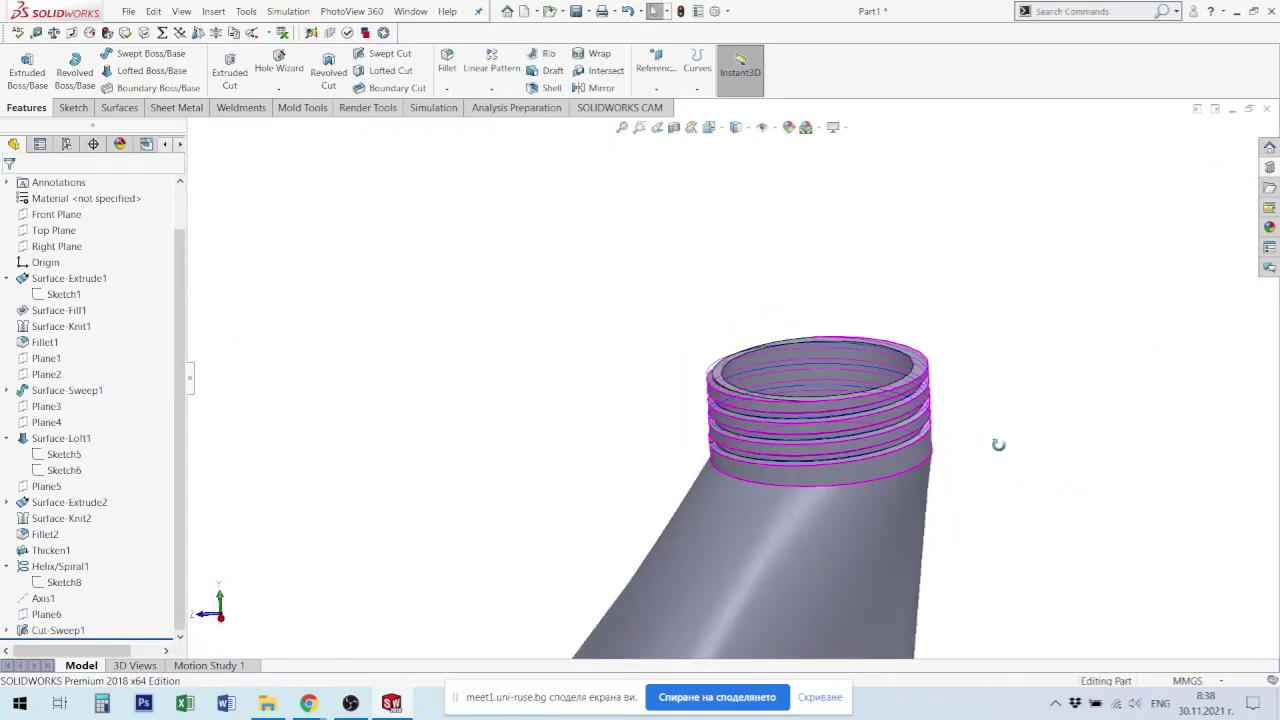
pyautogui.click(60, 566)
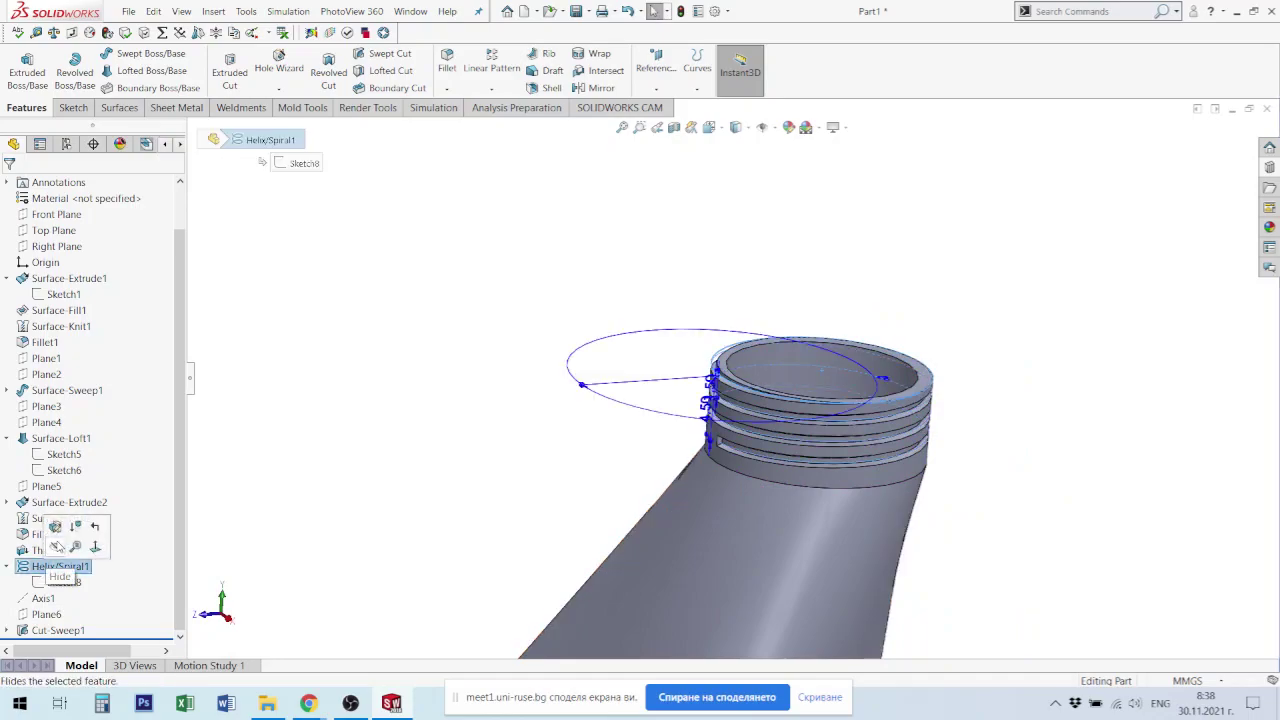
pyautogui.click(58, 545)
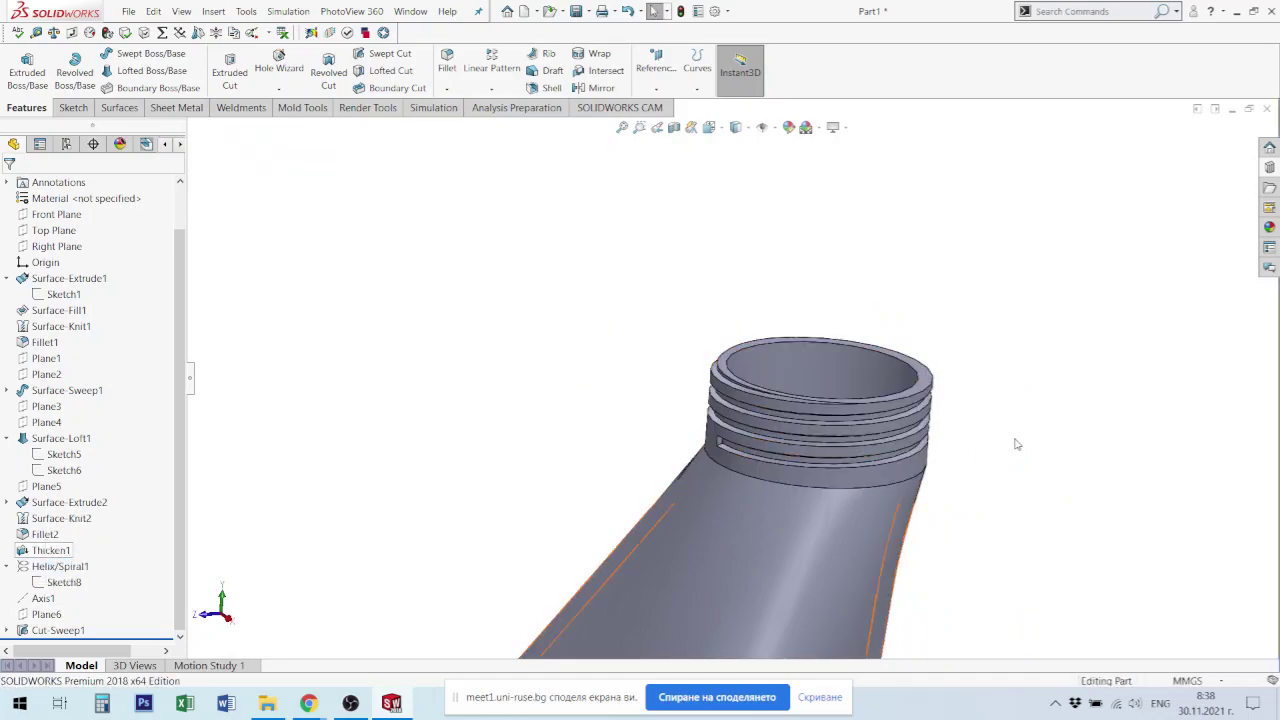
pyautogui.scroll(-3, 860, 410)
pyautogui.scroll(2, 860, 410)
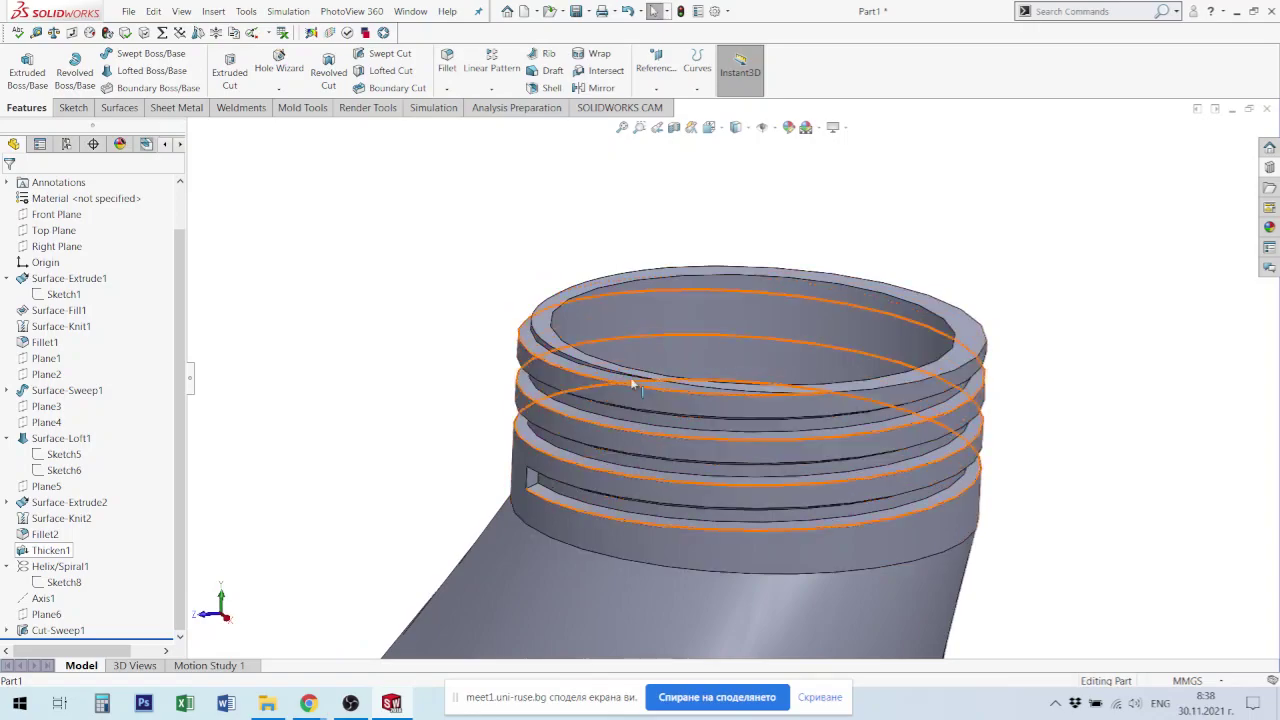
pyautogui.moveTo(651, 378)
pyautogui.mouseDown(button='middle')
pyautogui.moveTo(495, 364)
pyautogui.moveTo(420, 312)
pyautogui.mouseUp(button='middle')
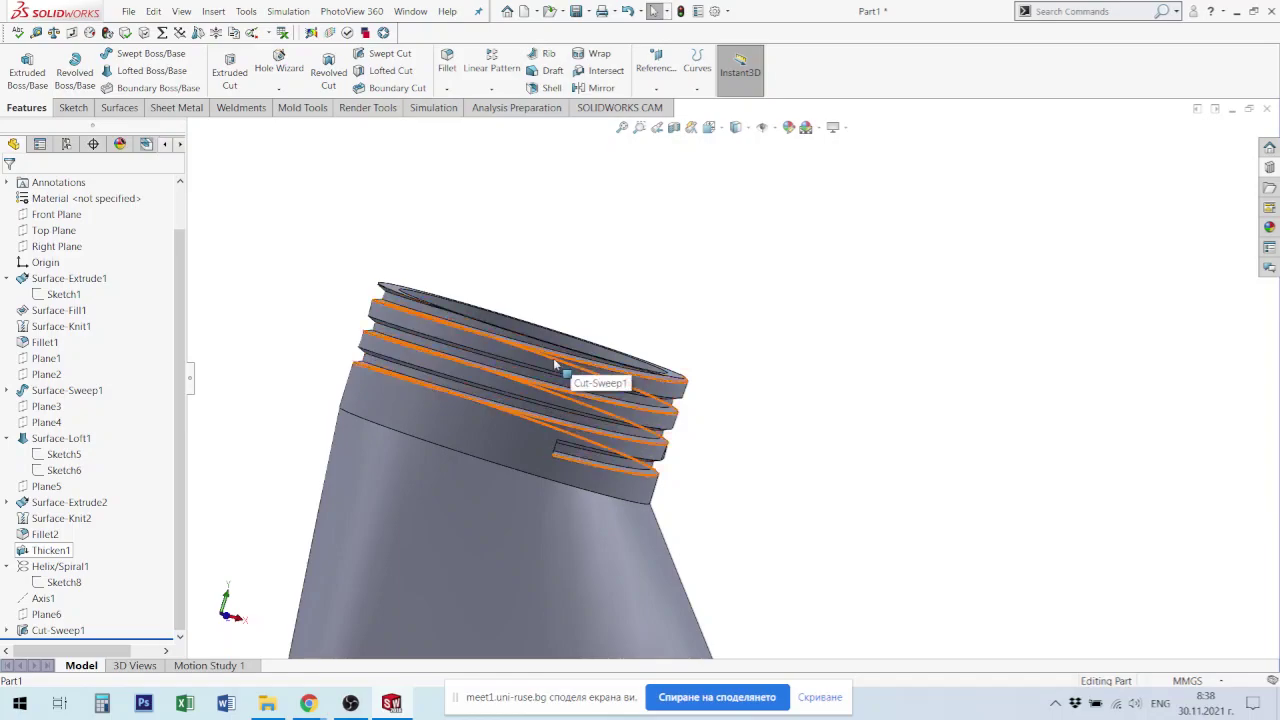
pyautogui.scroll(-3, 571, 457)
pyautogui.scroll(-2, 580, 457)
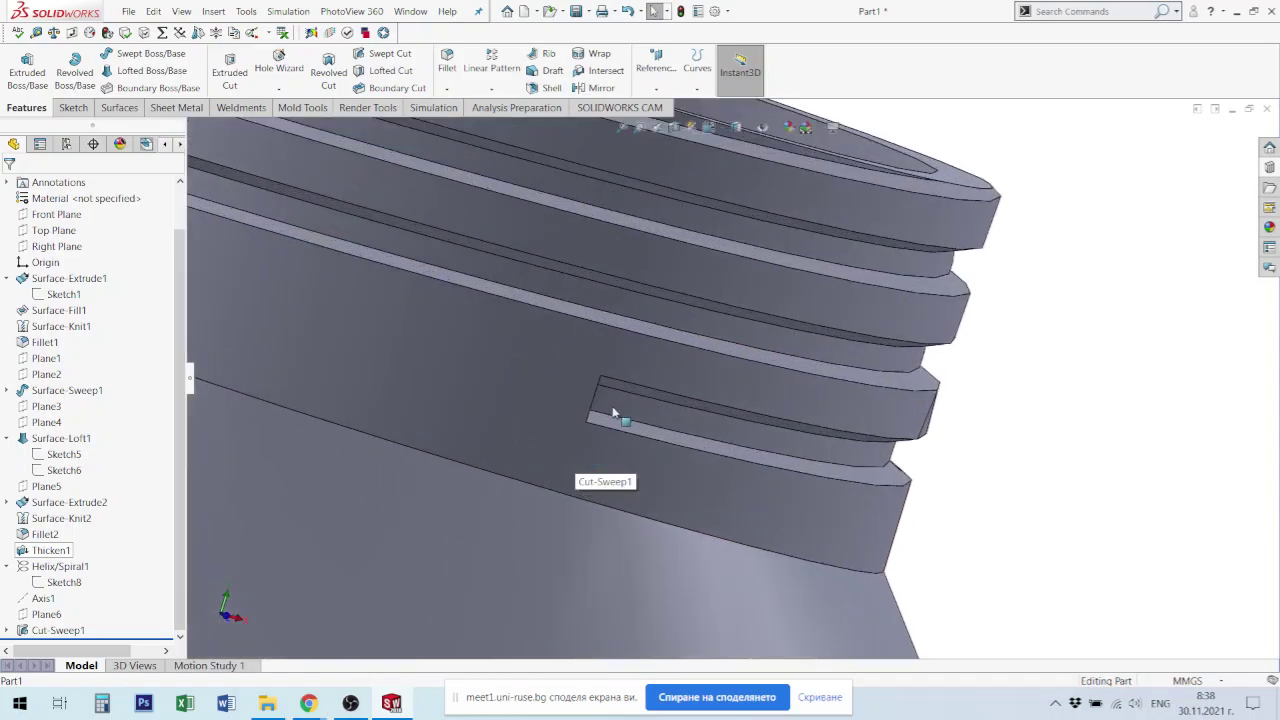
pyautogui.scroll(-2, 603, 409)
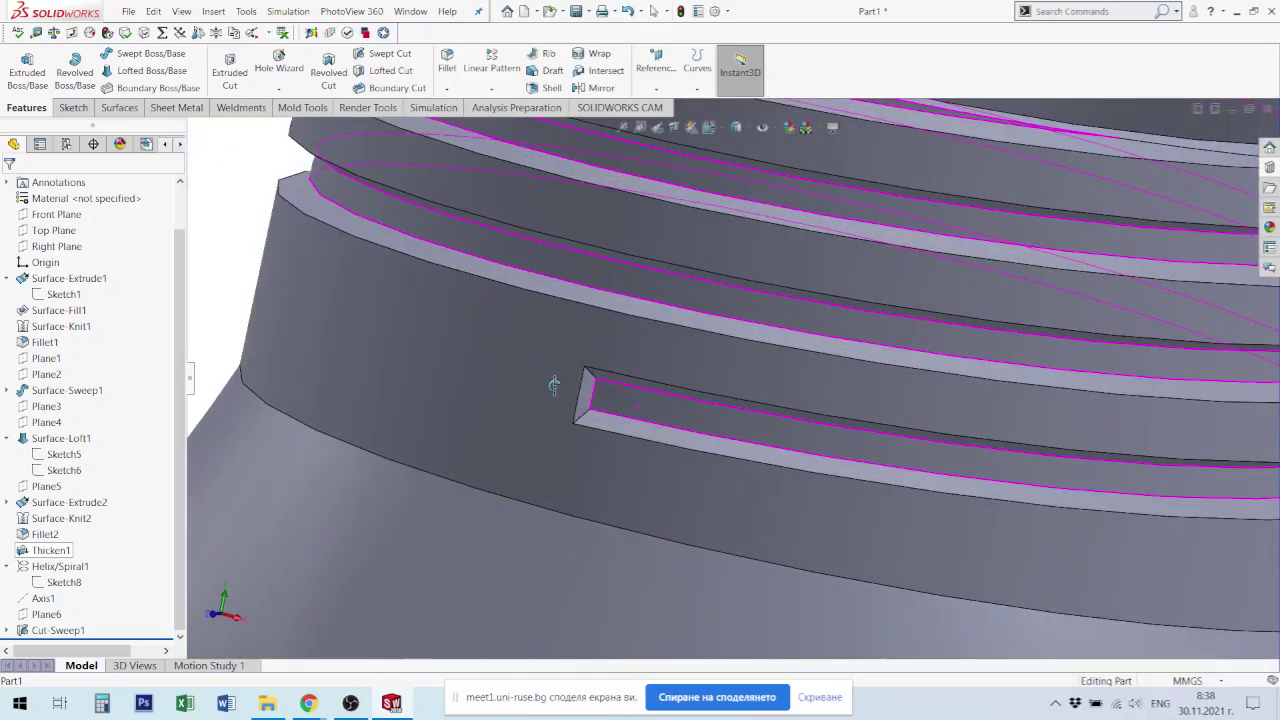
pyautogui.scroll(2, 604, 410)
pyautogui.moveTo(571, 429)
pyautogui.mouseDown(button='middle')
pyautogui.moveTo(545, 378)
pyautogui.moveTo(565, 420)
pyautogui.mouseUp(button='middle')
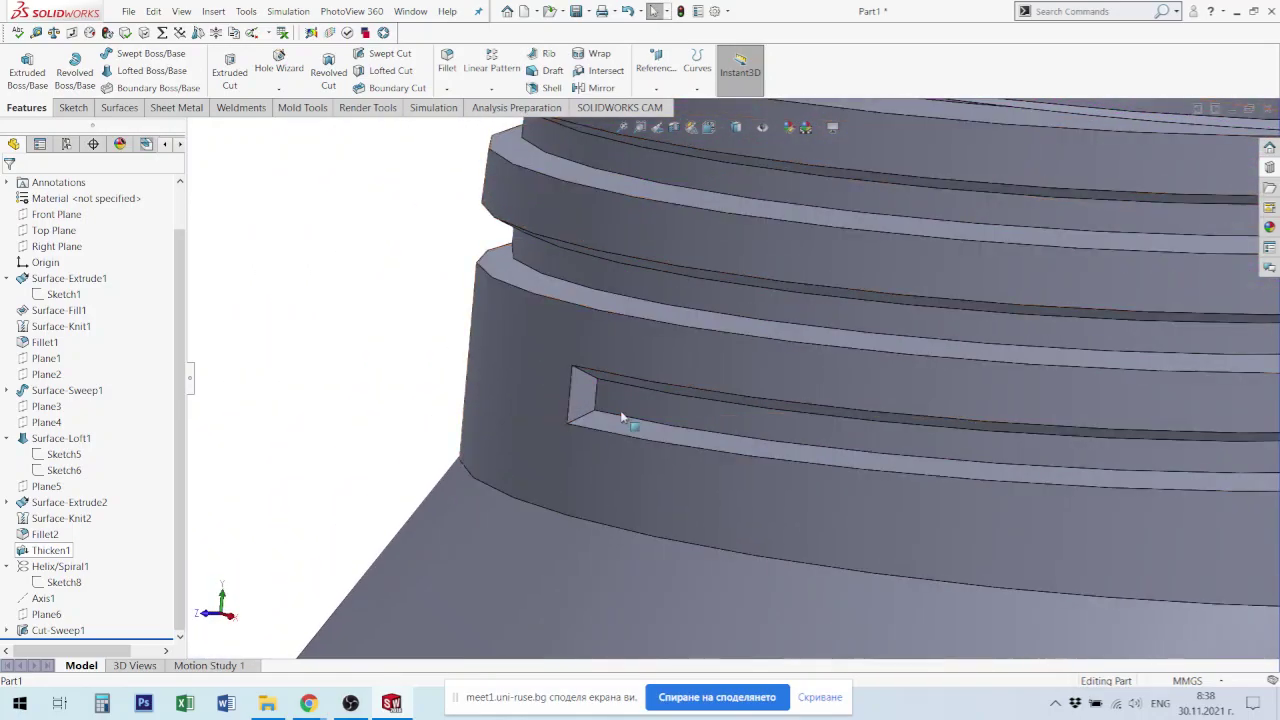
pyautogui.scroll(1, 693, 405)
pyautogui.scroll(1, 810, 410)
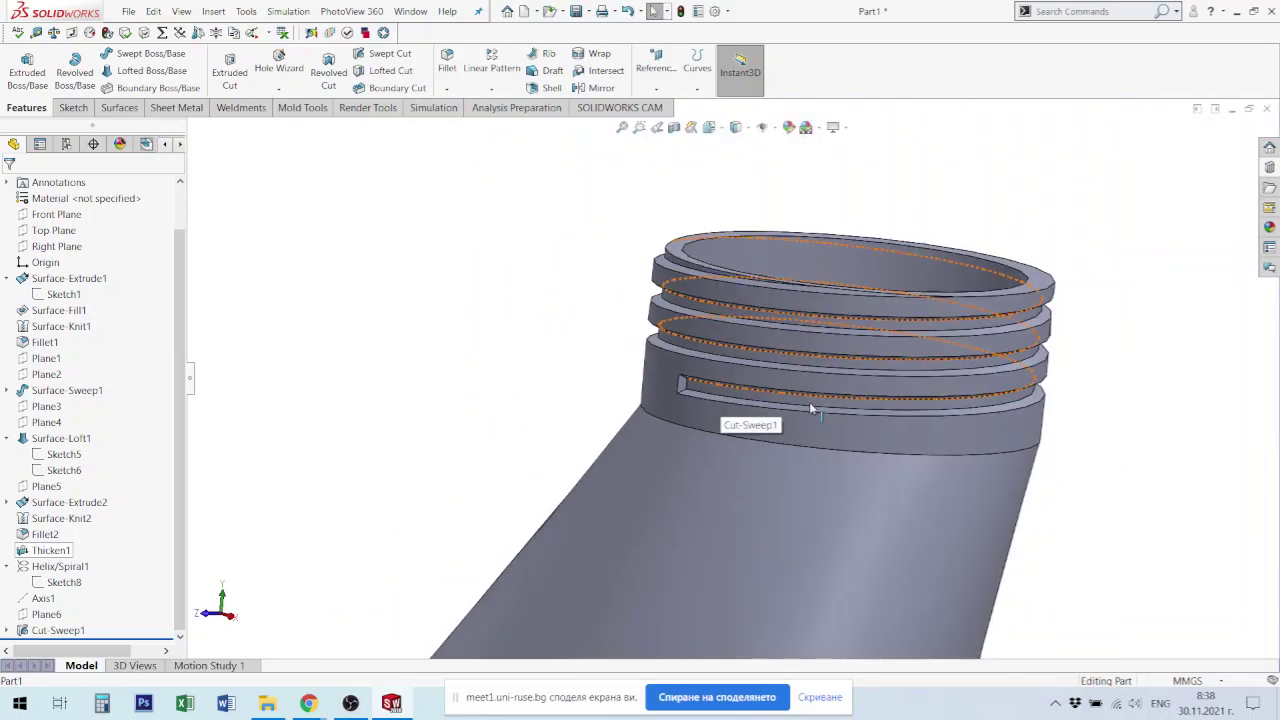
pyautogui.scroll(1, 757, 392)
pyautogui.scroll(-2, 758, 397)
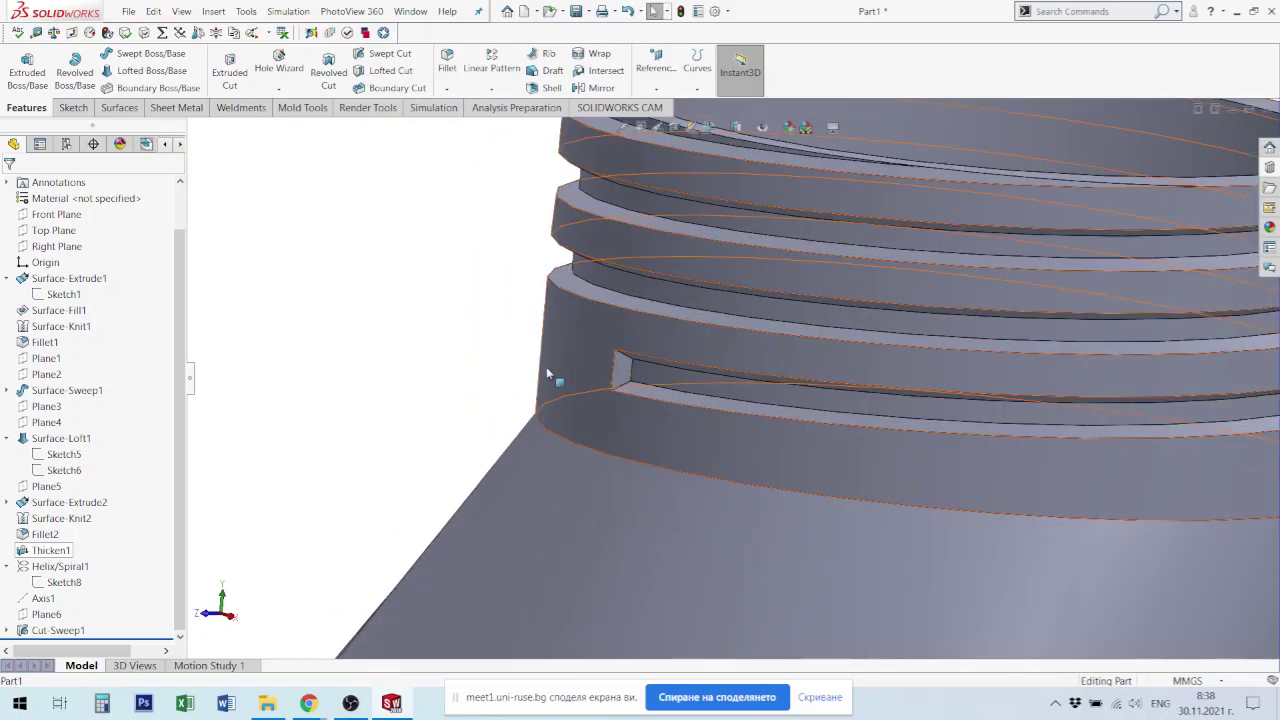
pyautogui.scroll(3, 871, 403)
pyautogui.scroll(2, 766, 534)
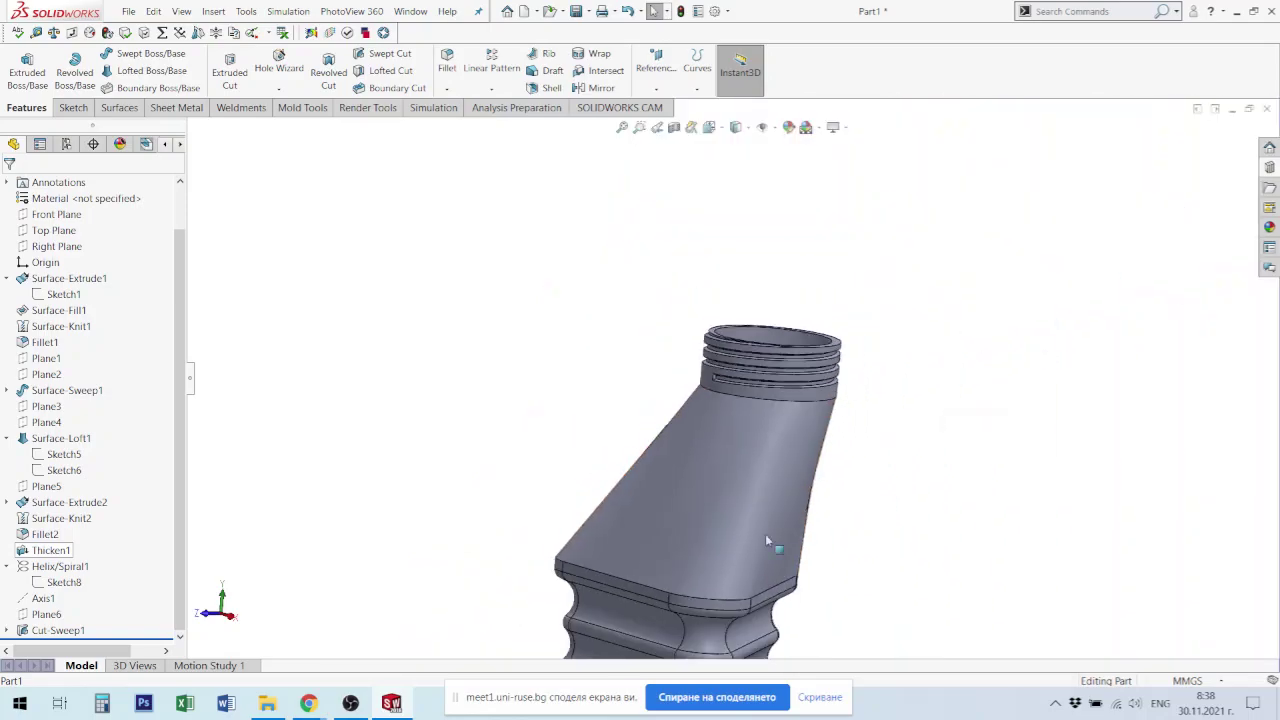
pyautogui.scroll(2, 750, 540)
pyautogui.scroll(1, 745, 540)
pyautogui.scroll(-1, 739, 541)
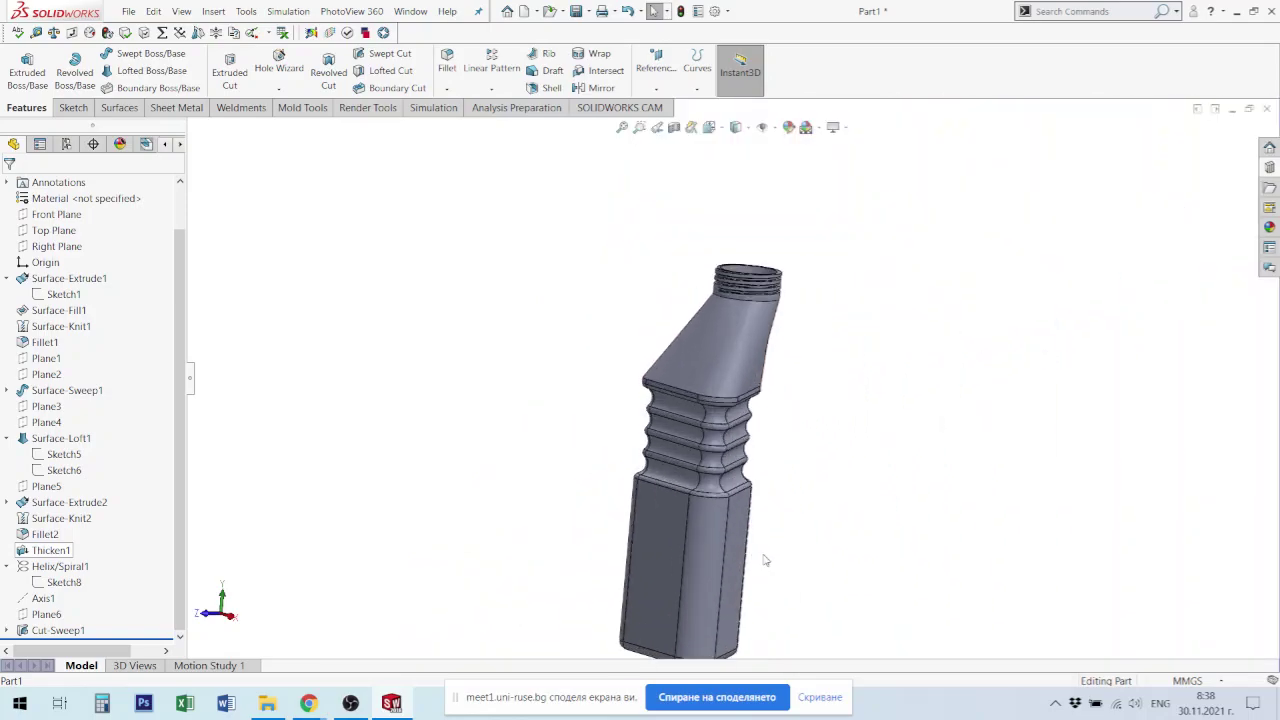
pyautogui.scroll(1, 771, 560)
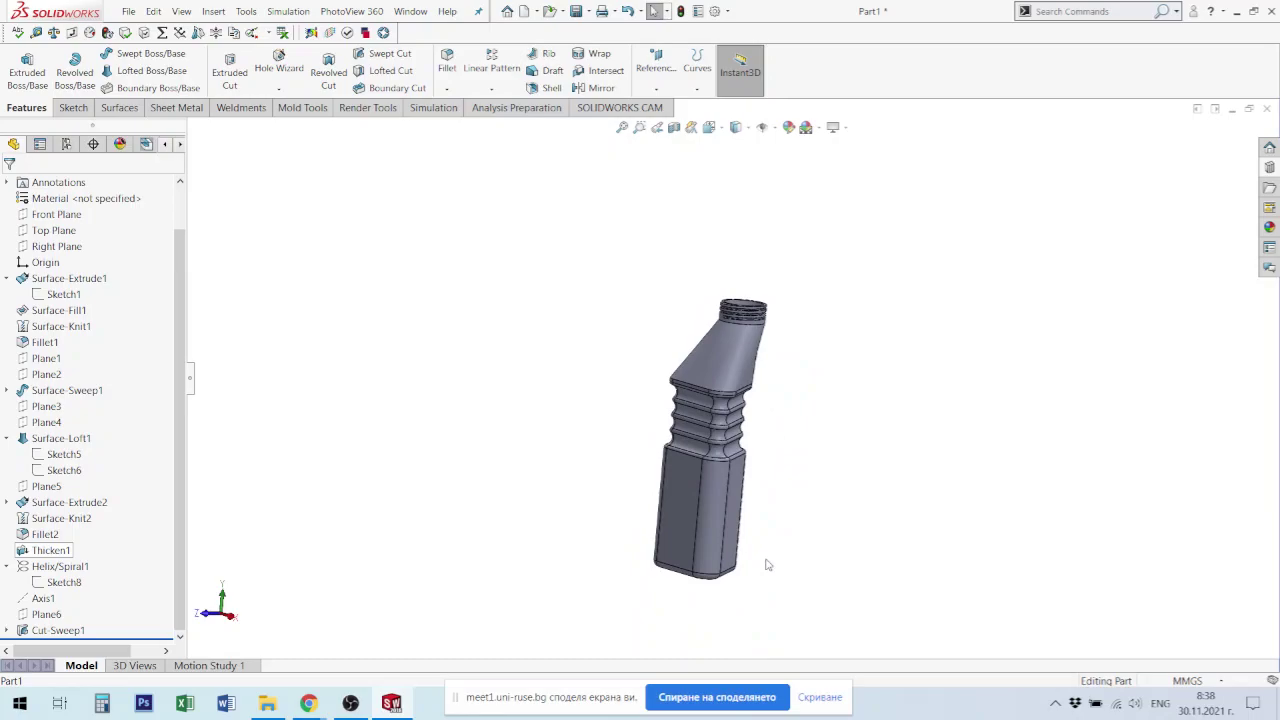
# Step: Save the part as Surface_Bottle.SLDPRT and close the document
pyautogui.hotkey('ctrl', 's')
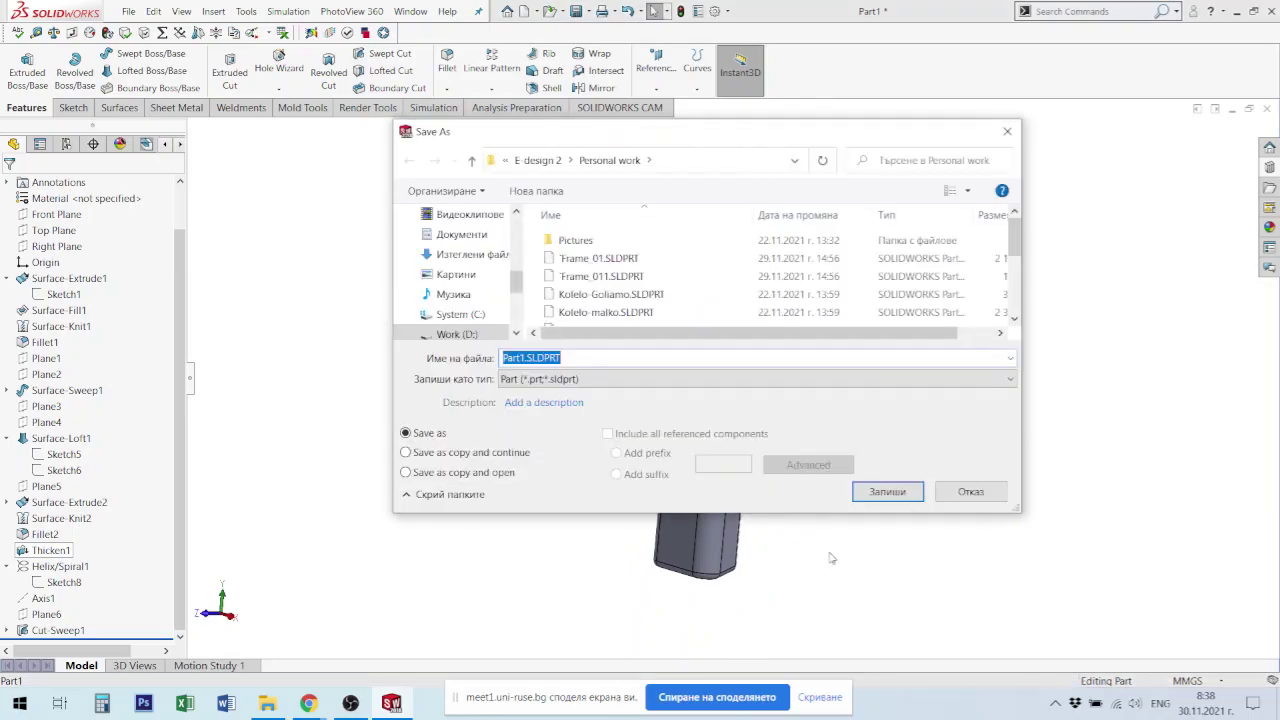
pyautogui.write('Surface_Bottle')
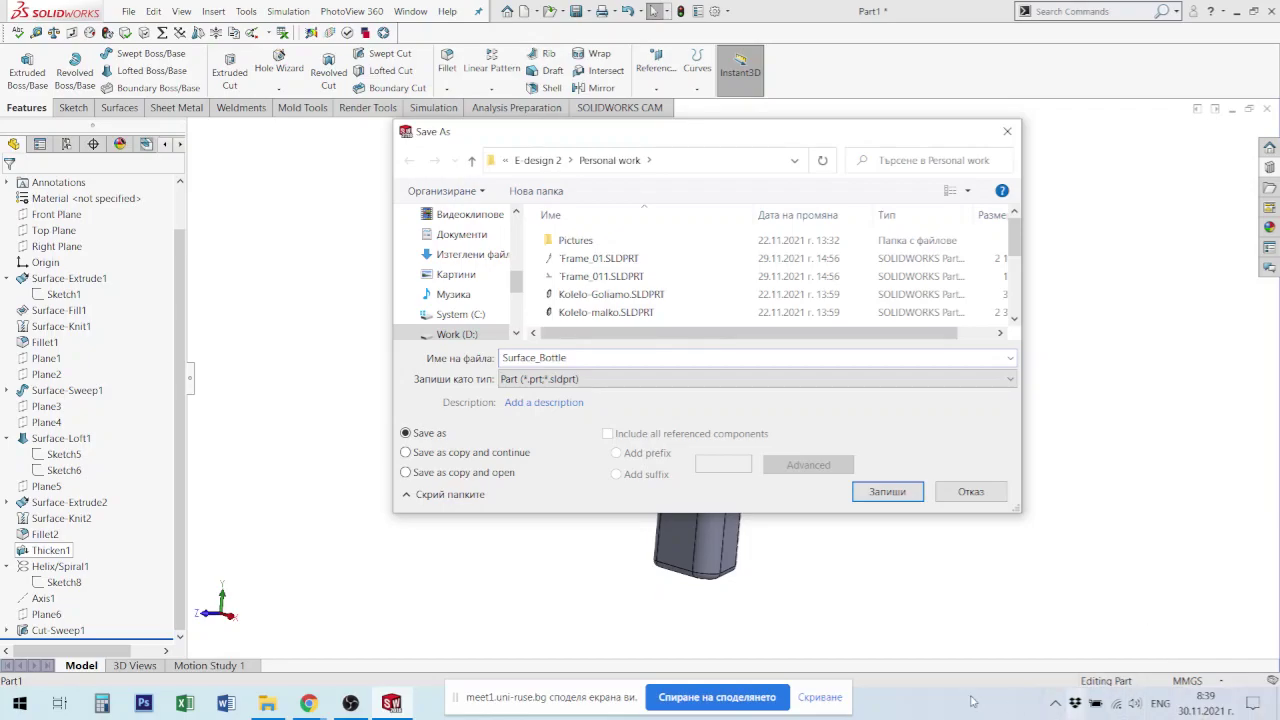
pyautogui.click(882, 492)
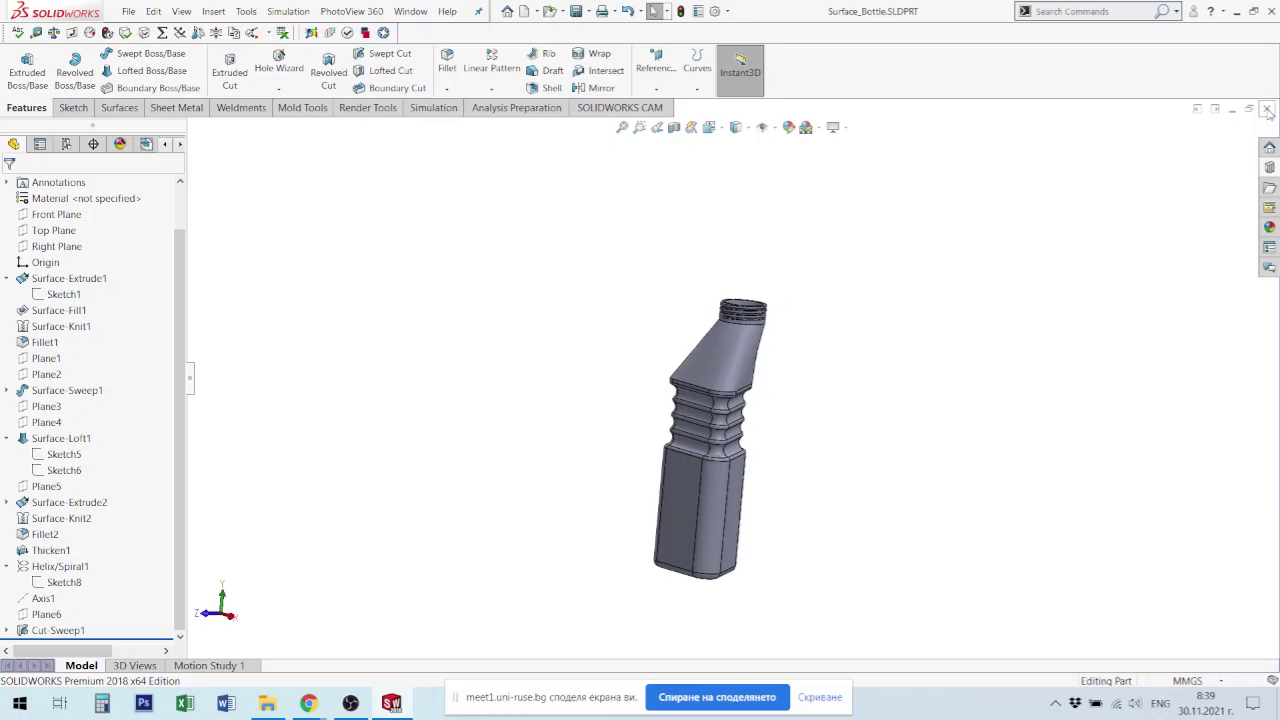
pyautogui.click(1267, 110)
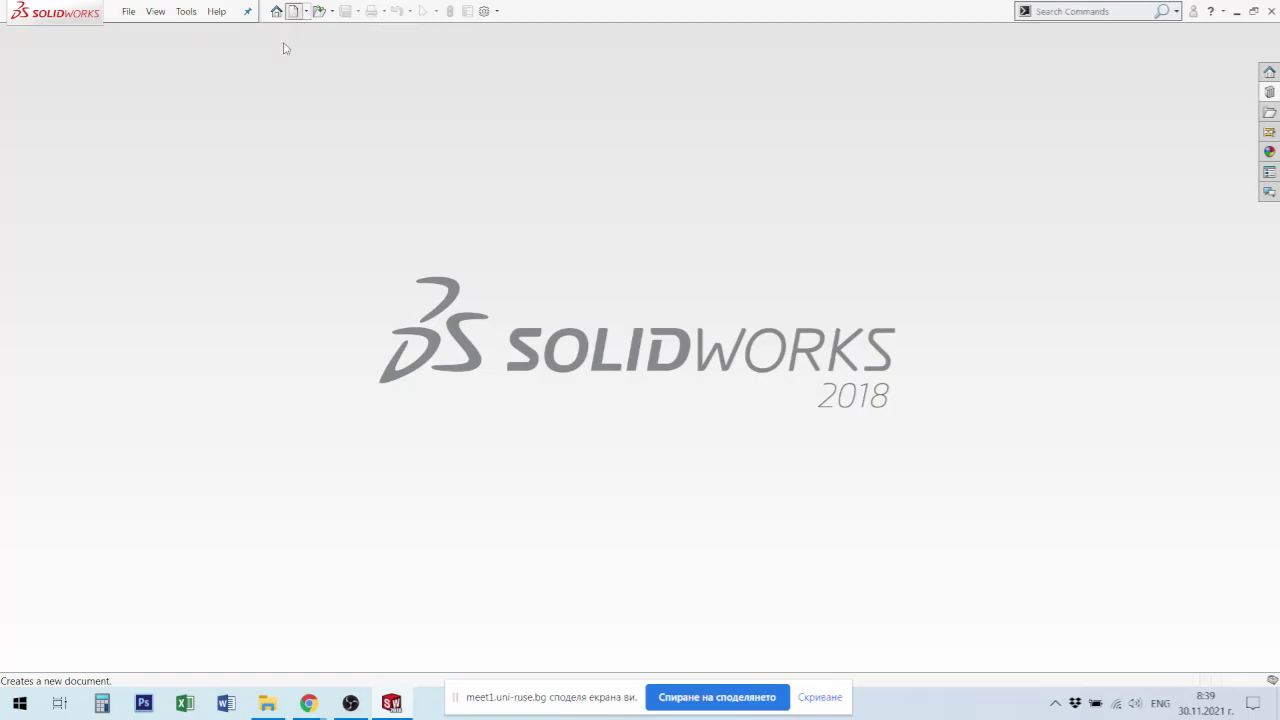
# Step: Create a new part document and start Sketch1 on its Front Plane
pyautogui.click(527, 522)
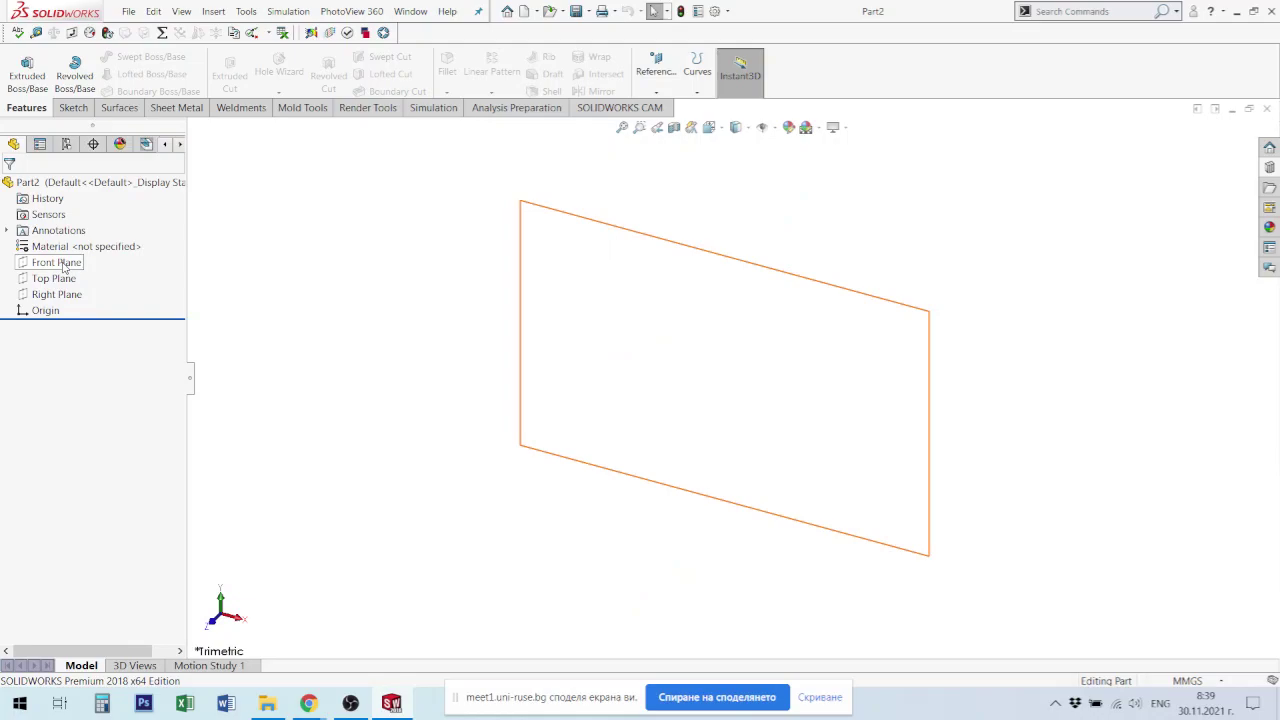
pyautogui.click(63, 266)
pyautogui.click(75, 243)
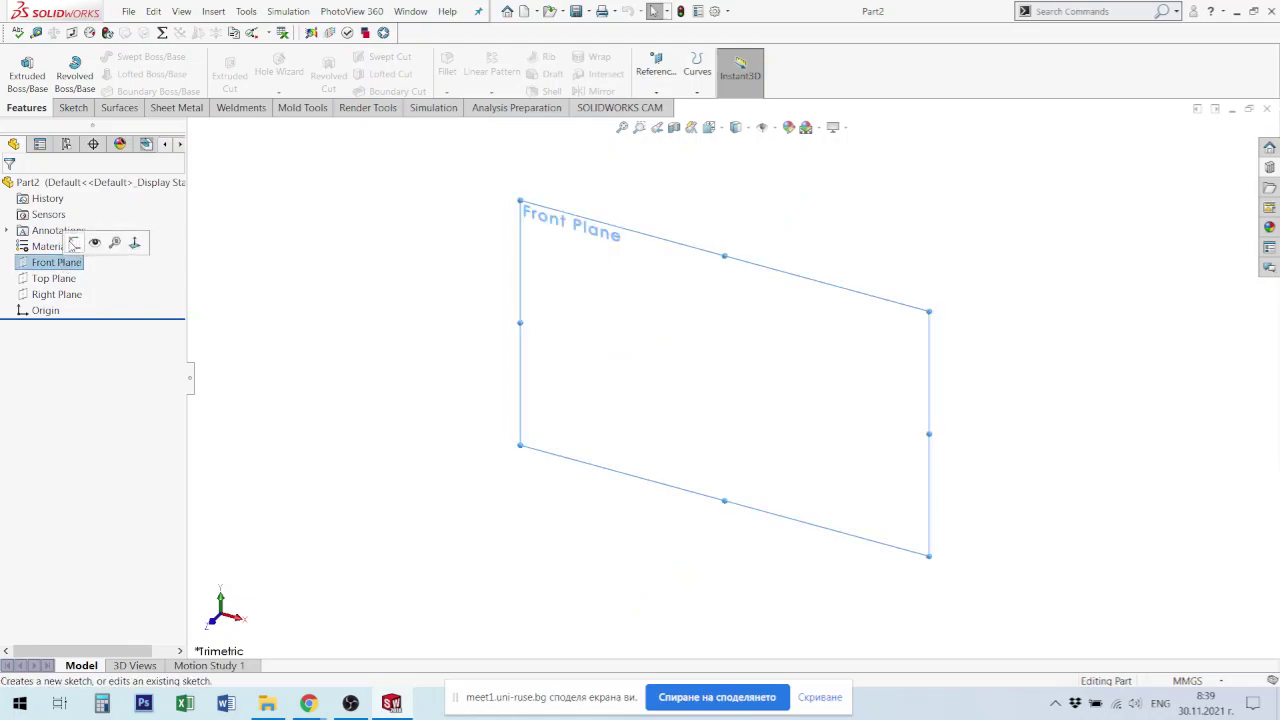
pyautogui.click(214, 12)
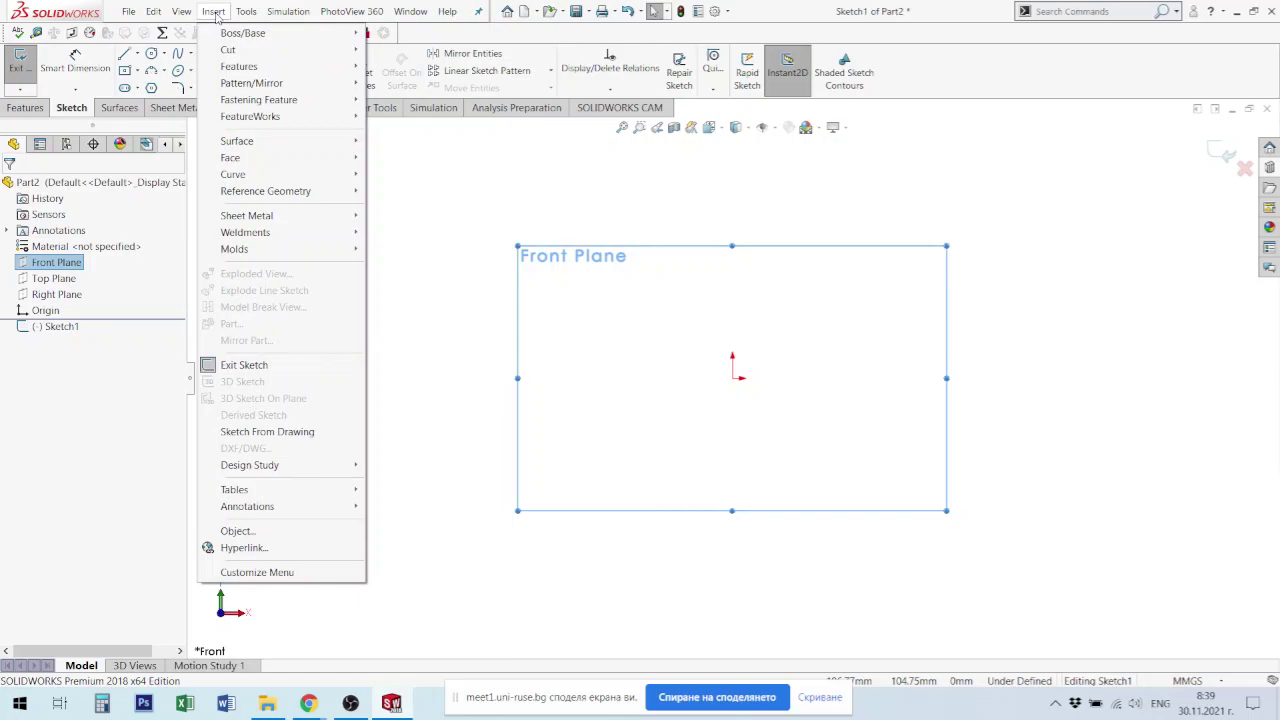
# Step: Insert braun_anfas.png from the Btaun folder as a Sketch Picture
pyautogui.click(214, 12)
pyautogui.click(288, 12)
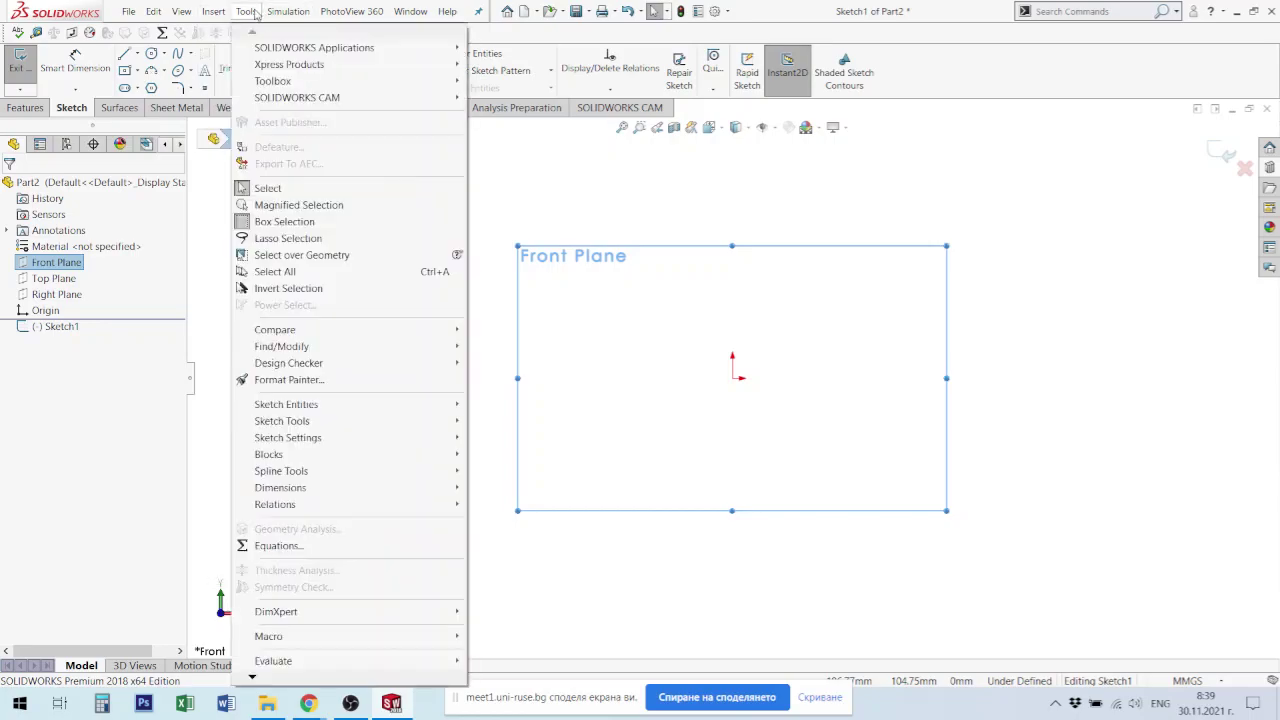
pyautogui.moveTo(283, 421)
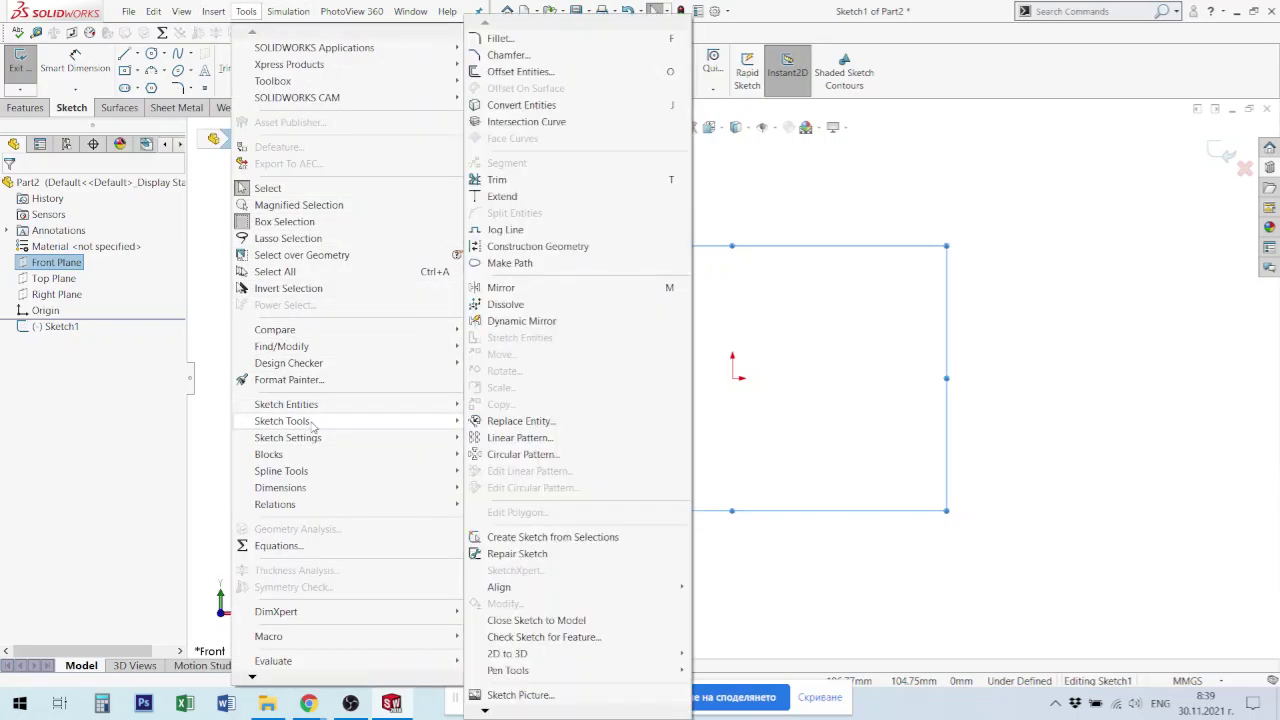
pyautogui.click(538, 697)
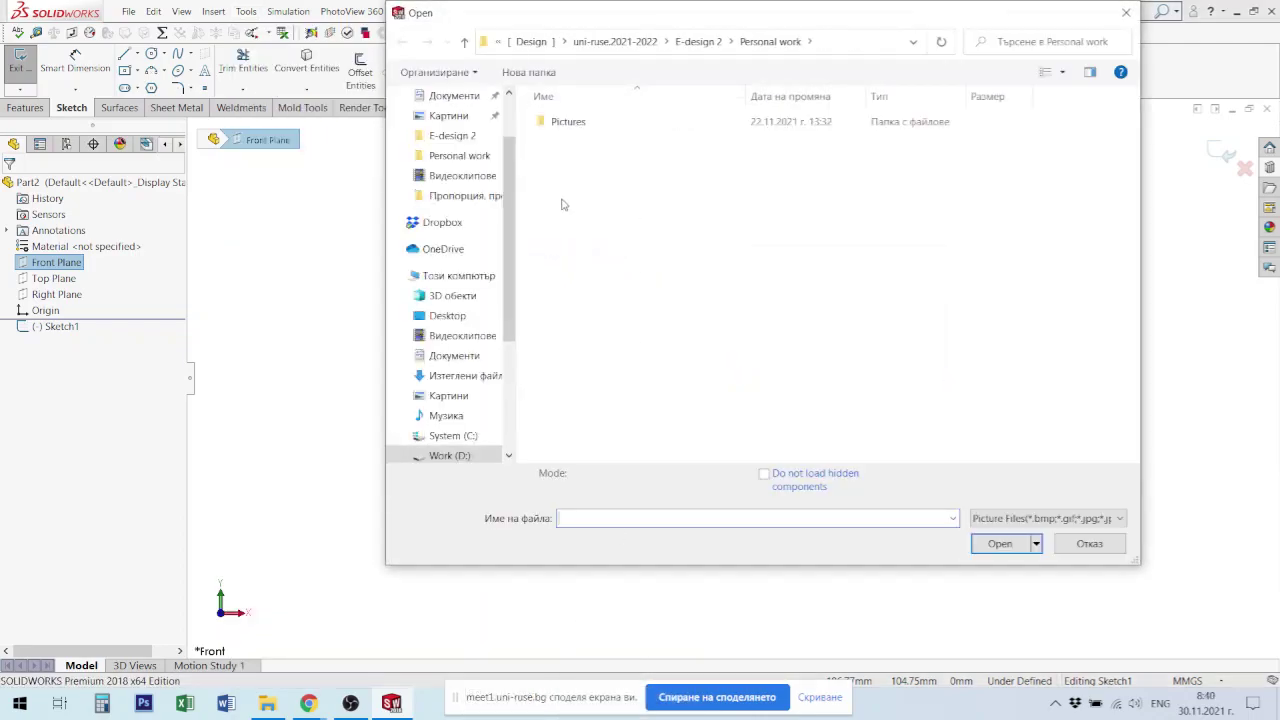
pyautogui.click(698, 41)
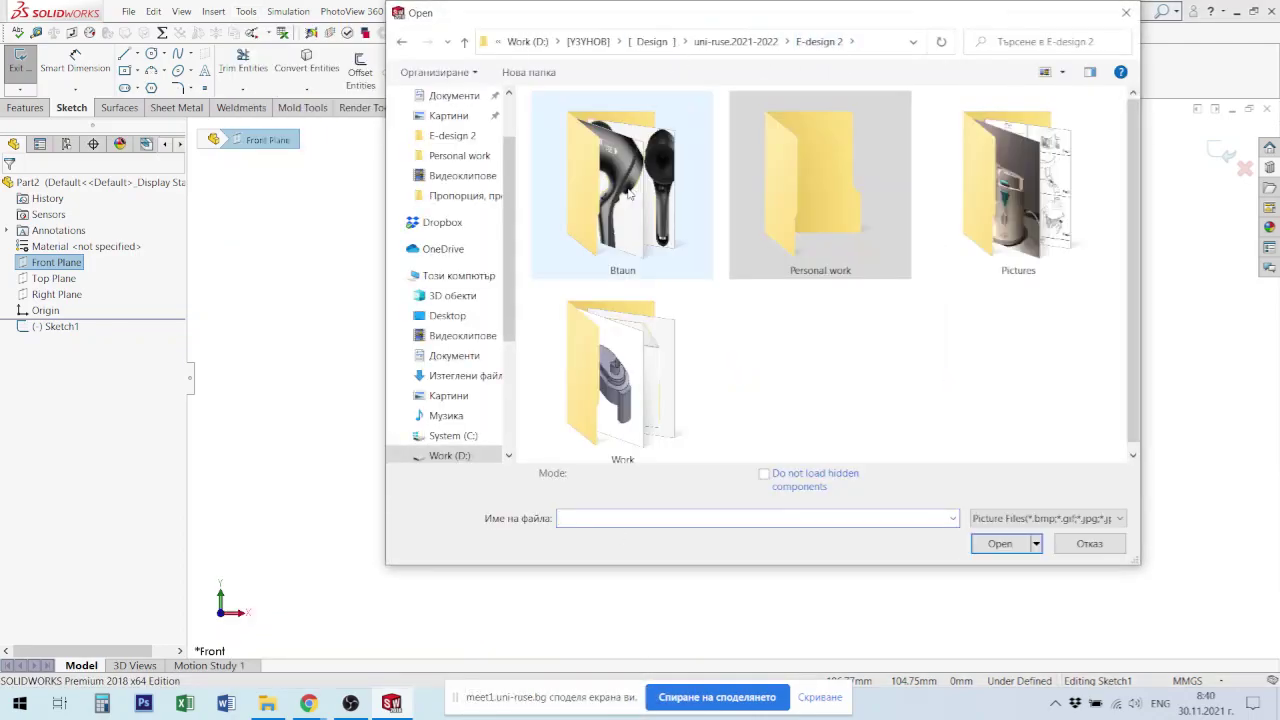
pyautogui.doubleClick(629, 243)
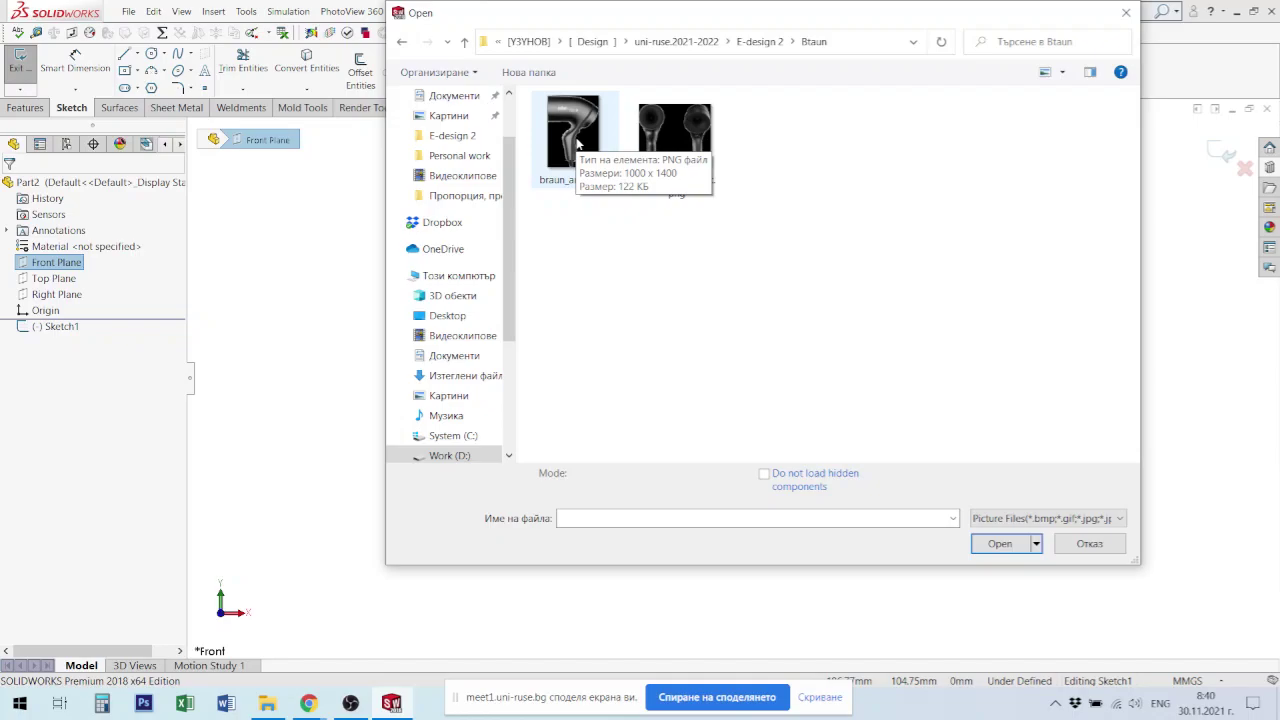
pyautogui.click(577, 145)
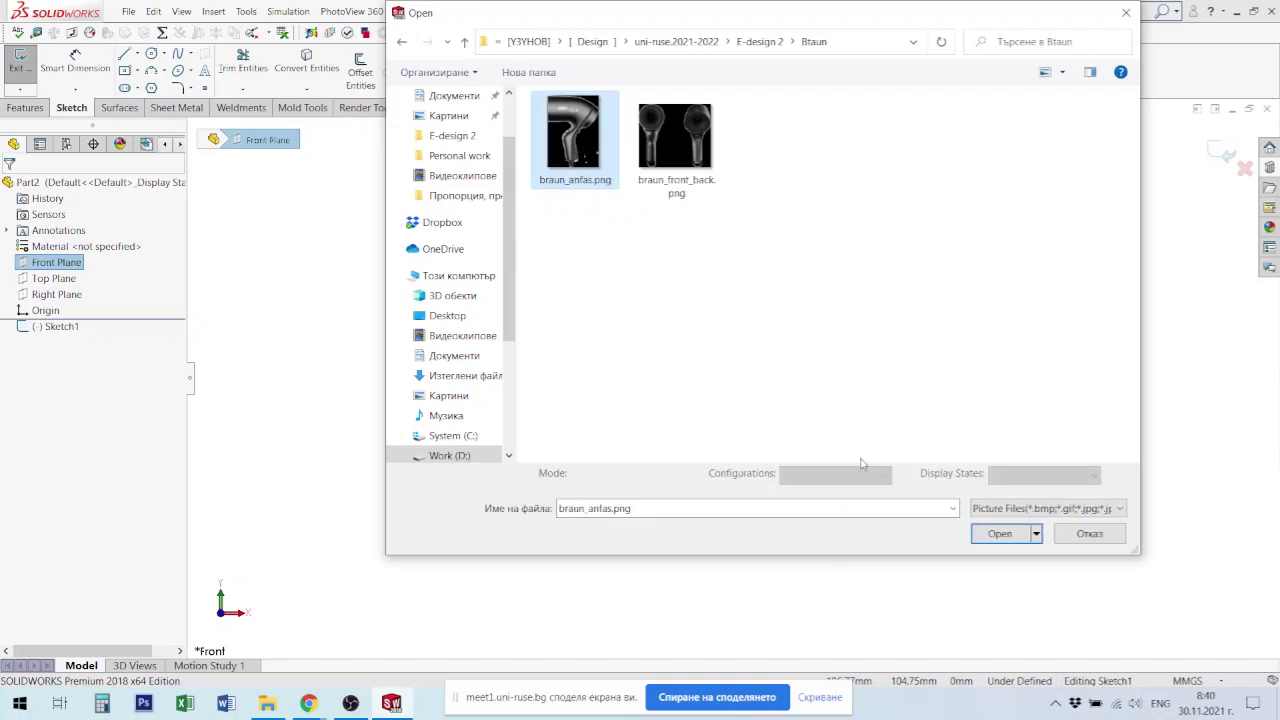
pyautogui.click(1012, 536)
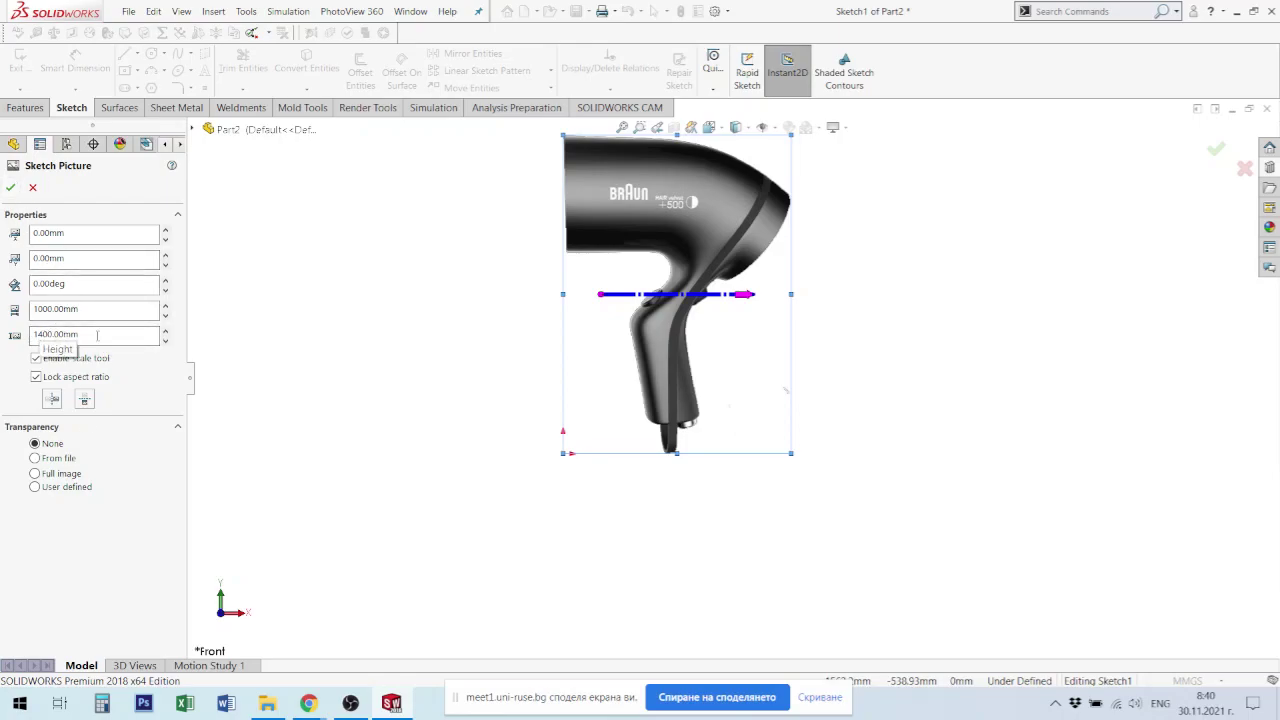
# Step: Scale the picture to 140 mm tall by 100 mm wide, accept it and exit Sketch1
pyautogui.moveTo(97, 336); pyautogui.dragTo(44, 338)
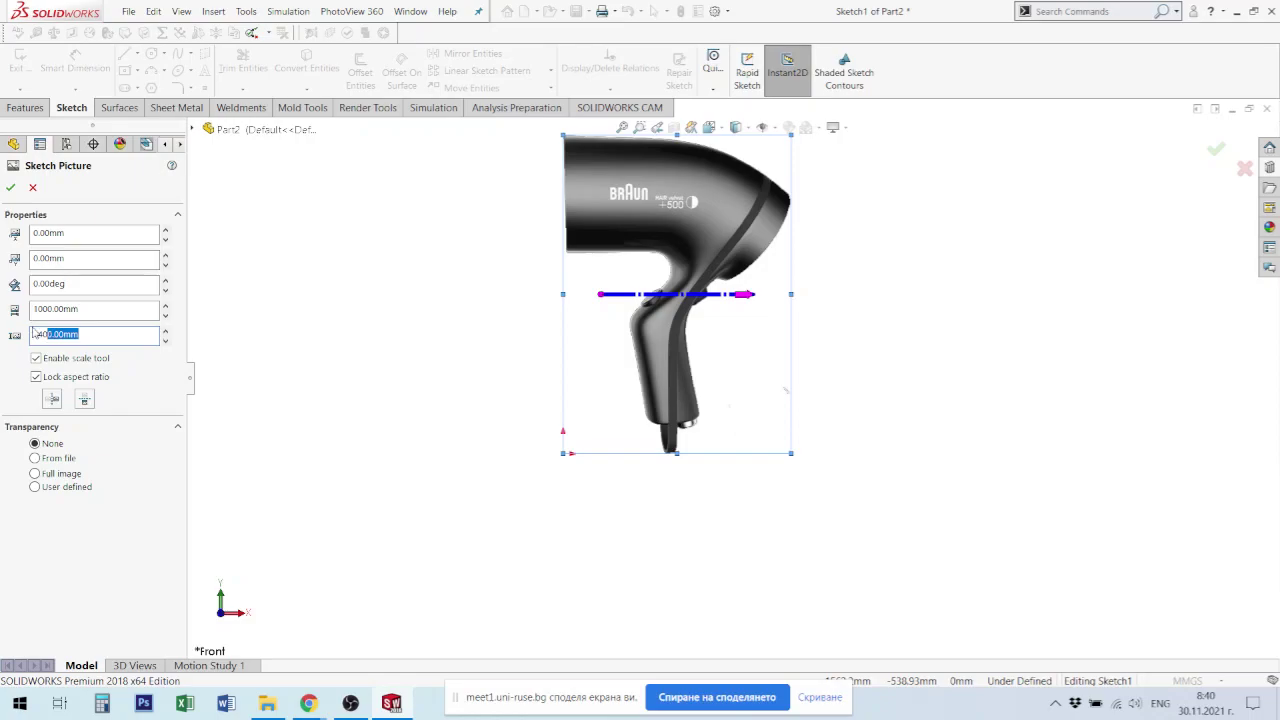
pyautogui.write('0')
pyautogui.press('Return')
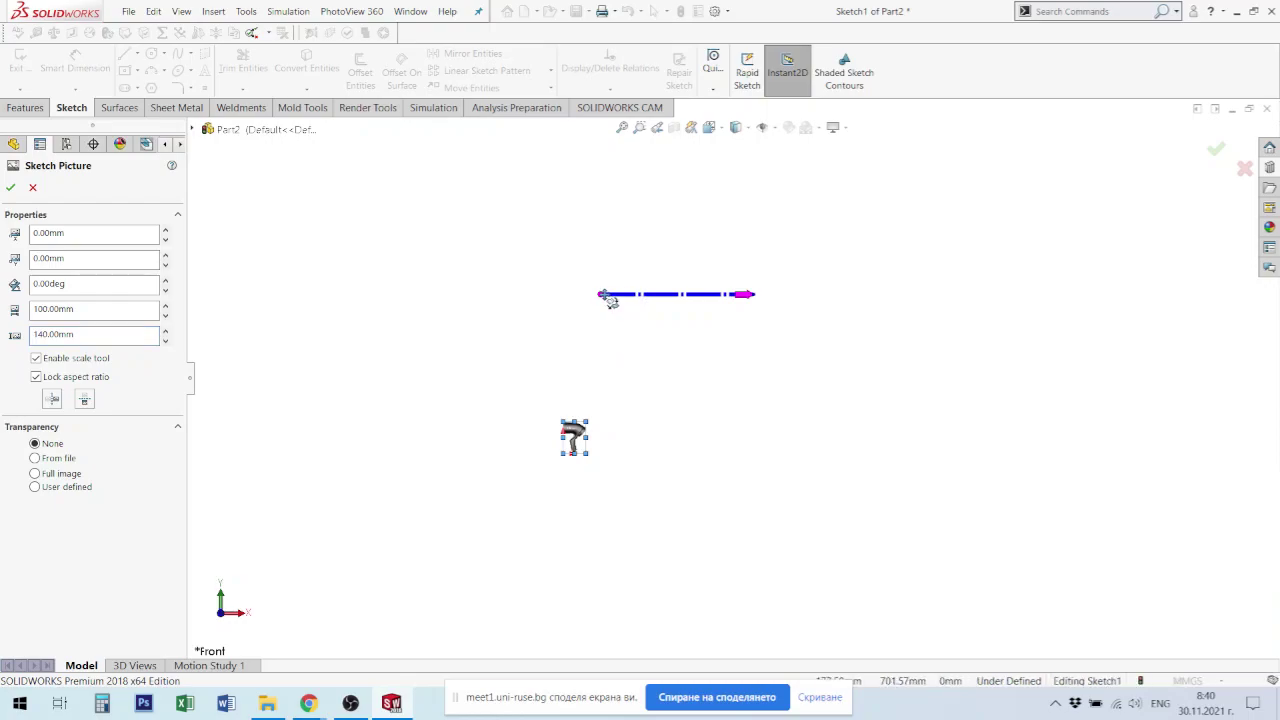
pyautogui.moveTo(607, 294)
pyautogui.mouseDown()
pyautogui.moveTo(560, 355)
pyautogui.moveTo(525, 448)
pyautogui.mouseUp()
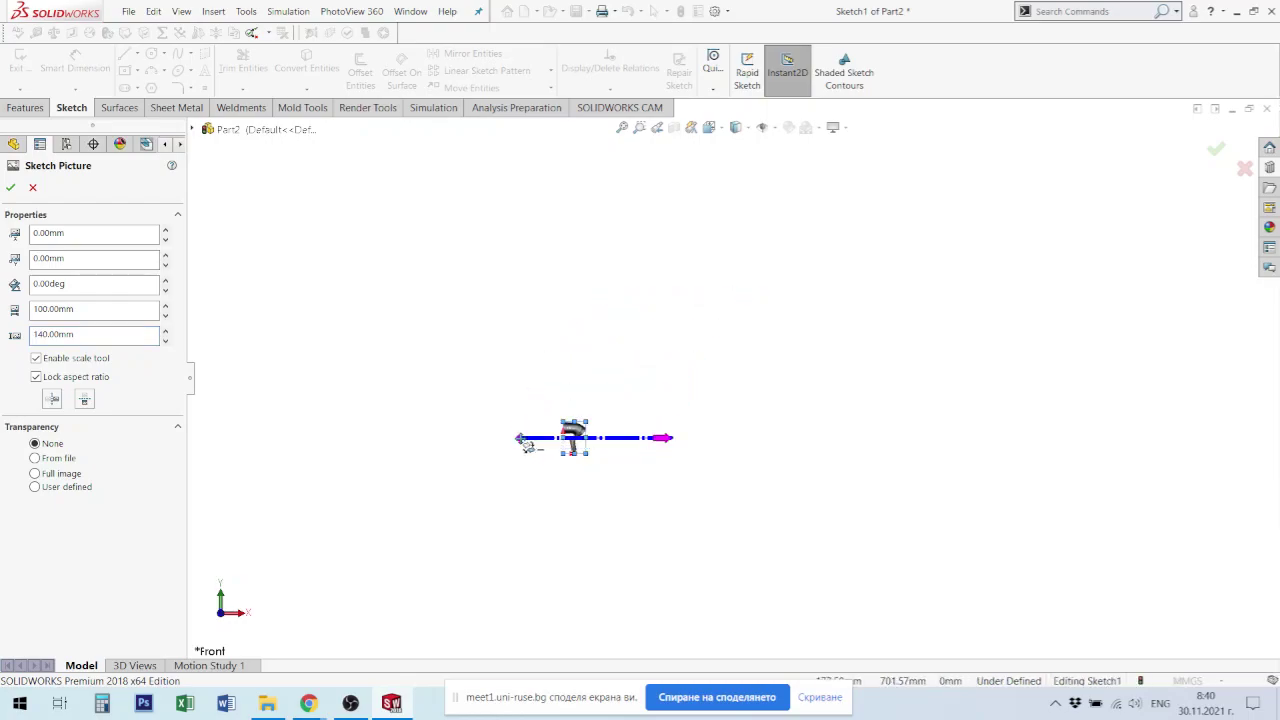
pyautogui.click(1215, 147)
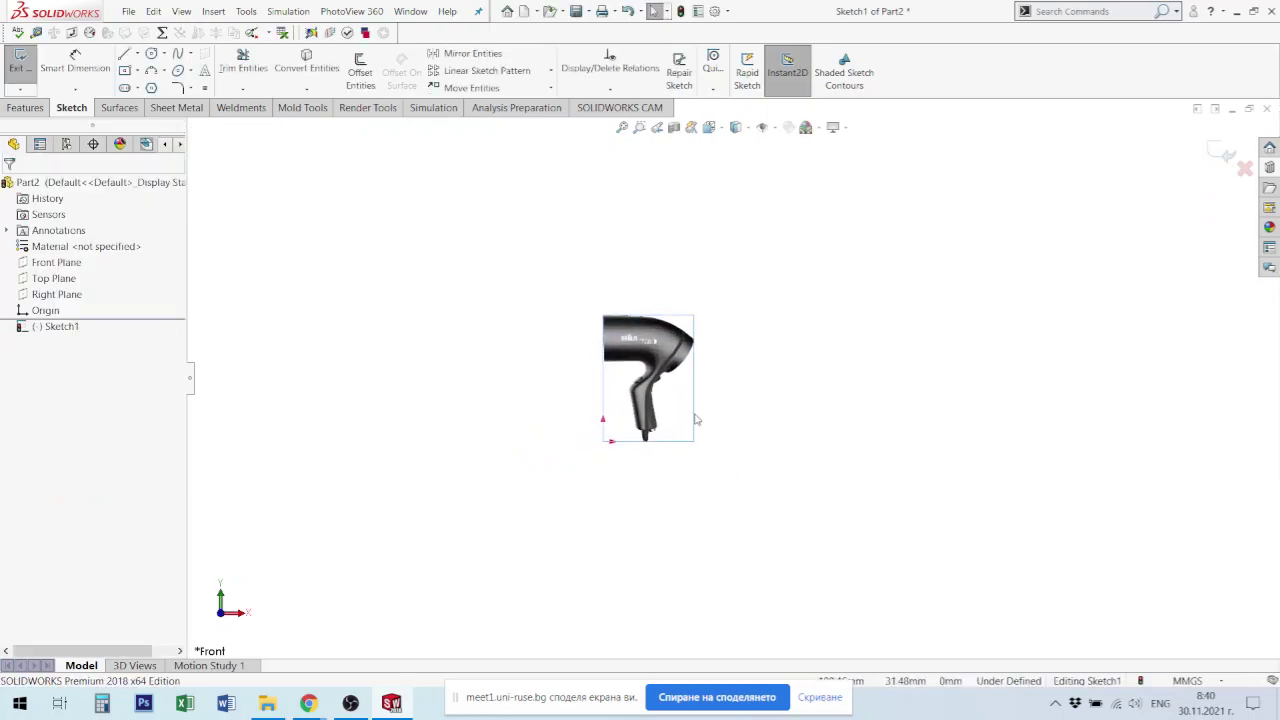
pyautogui.click(1222, 155)
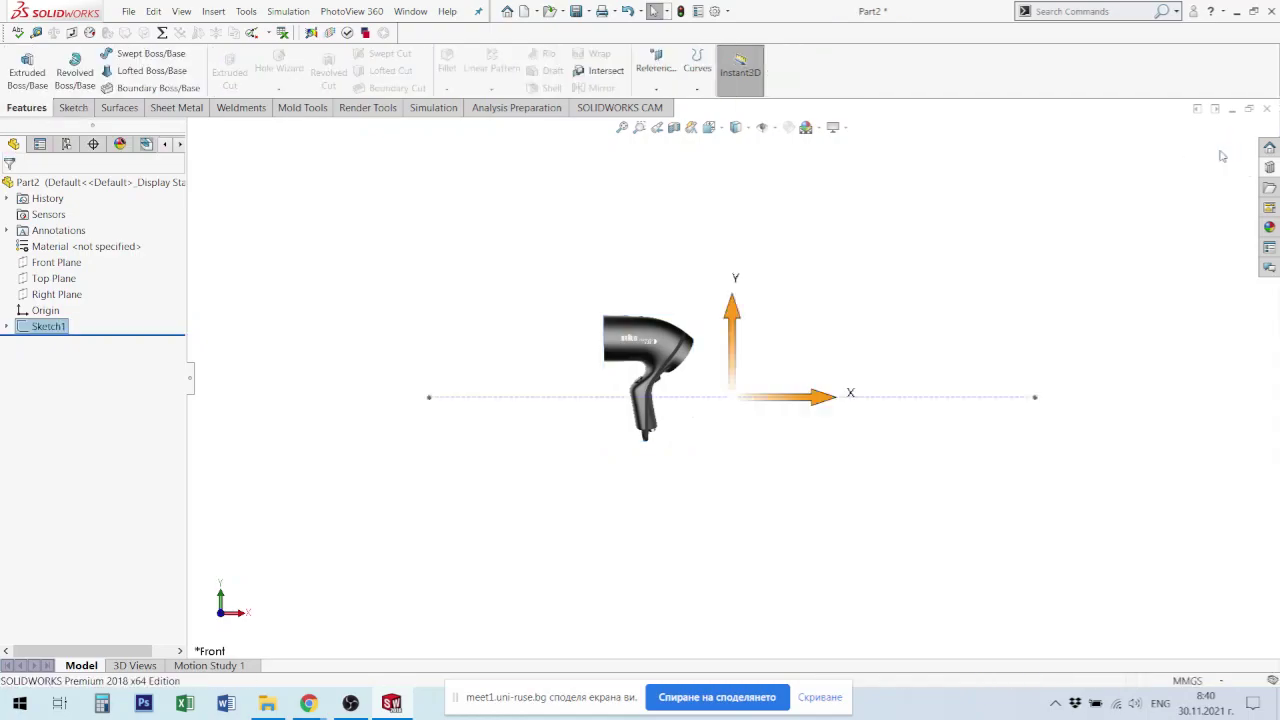
pyautogui.click(767, 475)
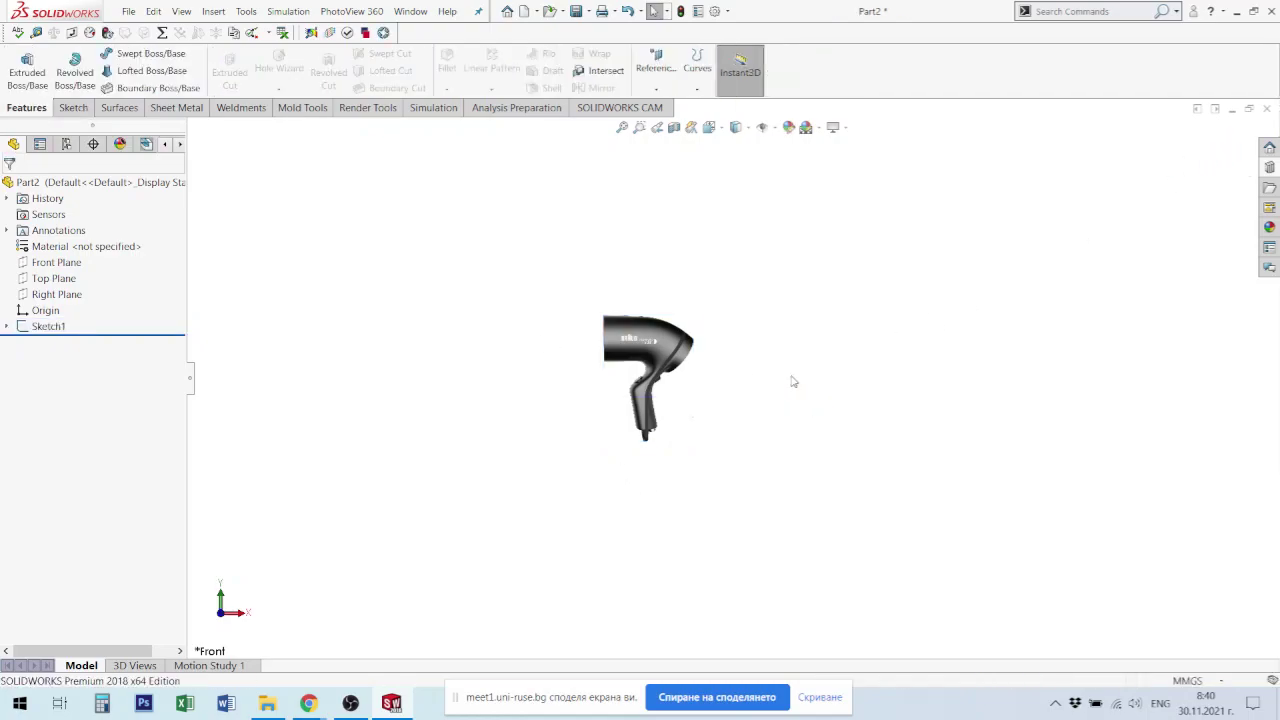
pyautogui.click(56, 264)
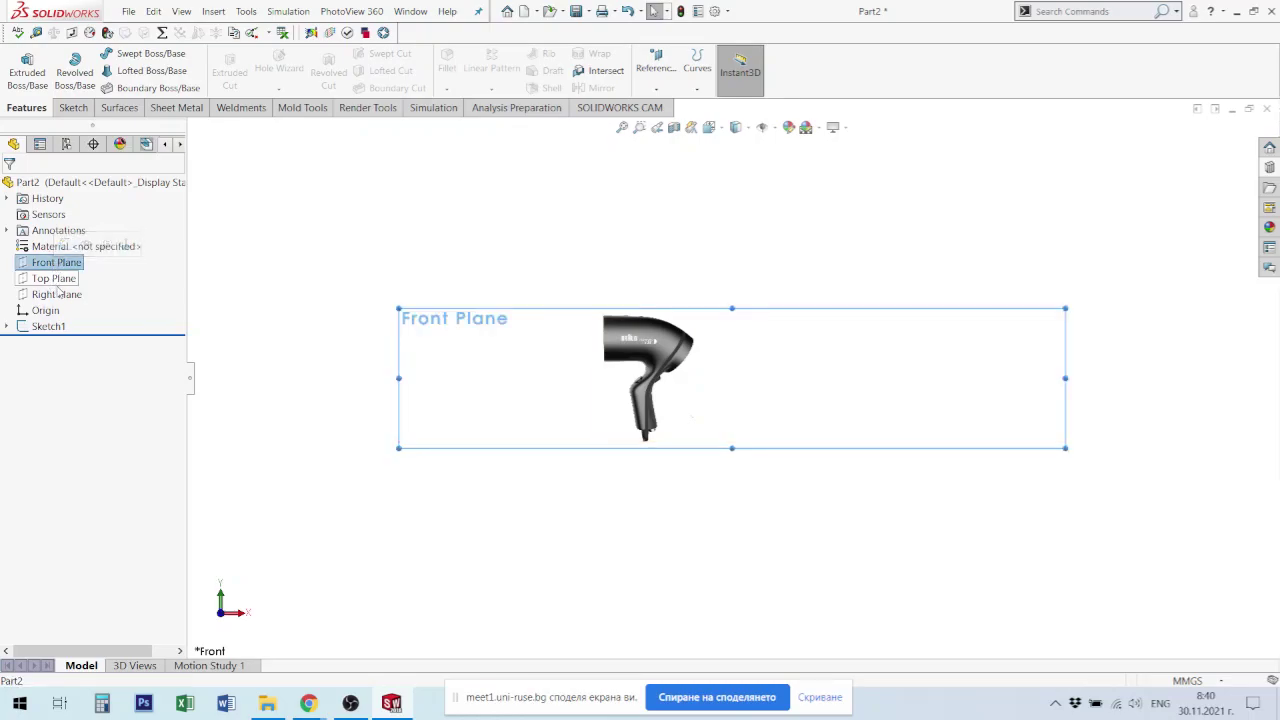
# Step: Start a sketch on the Right Plane and add braun_front_back.png as a Sketch Picture
pyautogui.click(60, 294)
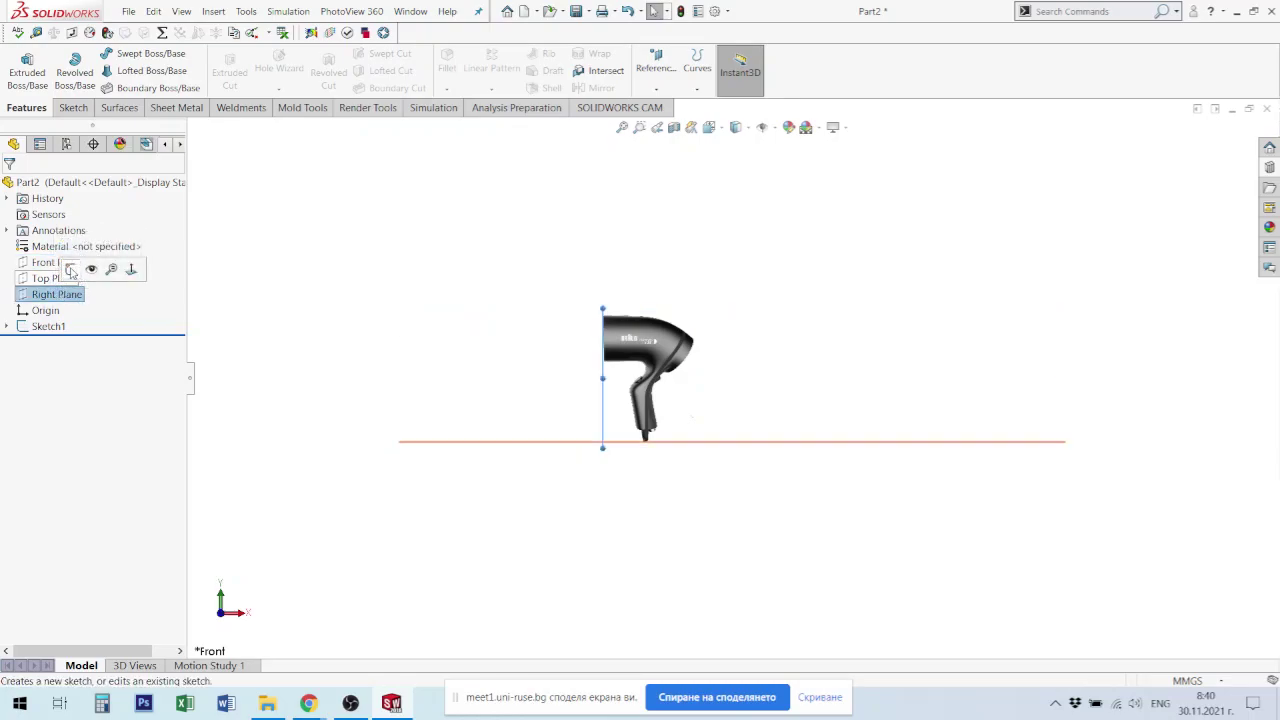
pyautogui.click(71, 270)
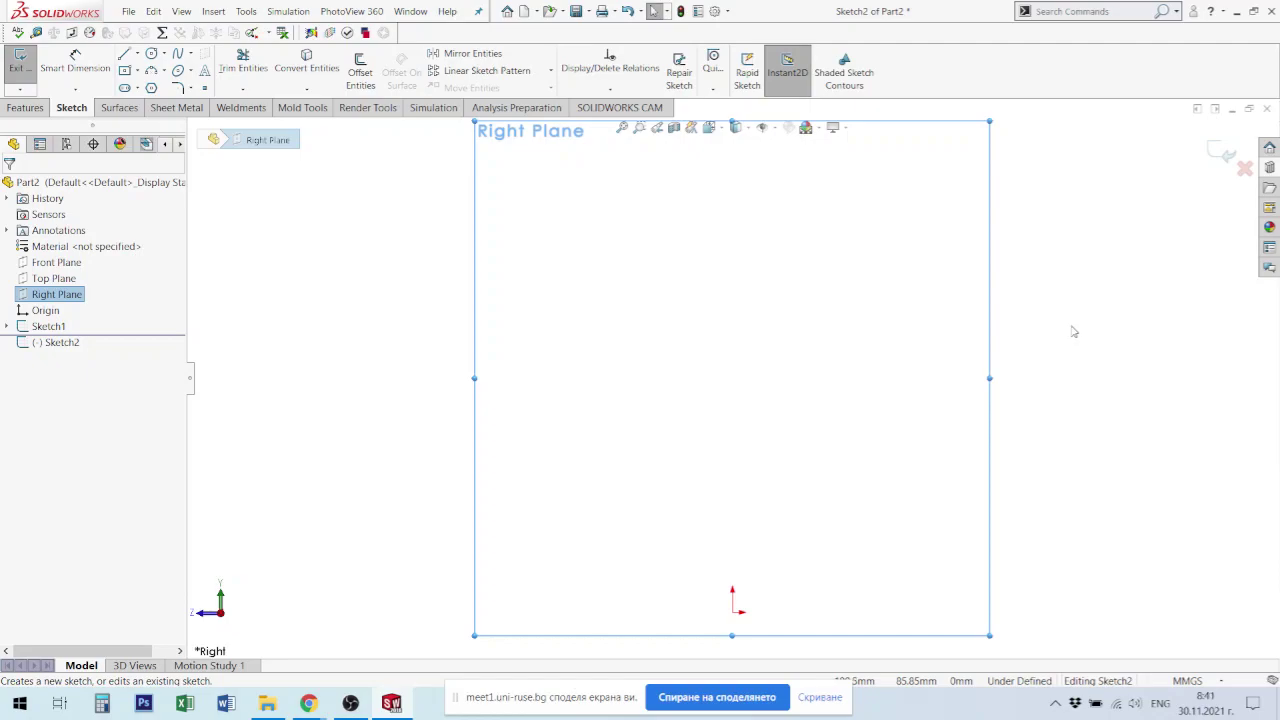
pyautogui.press('z')
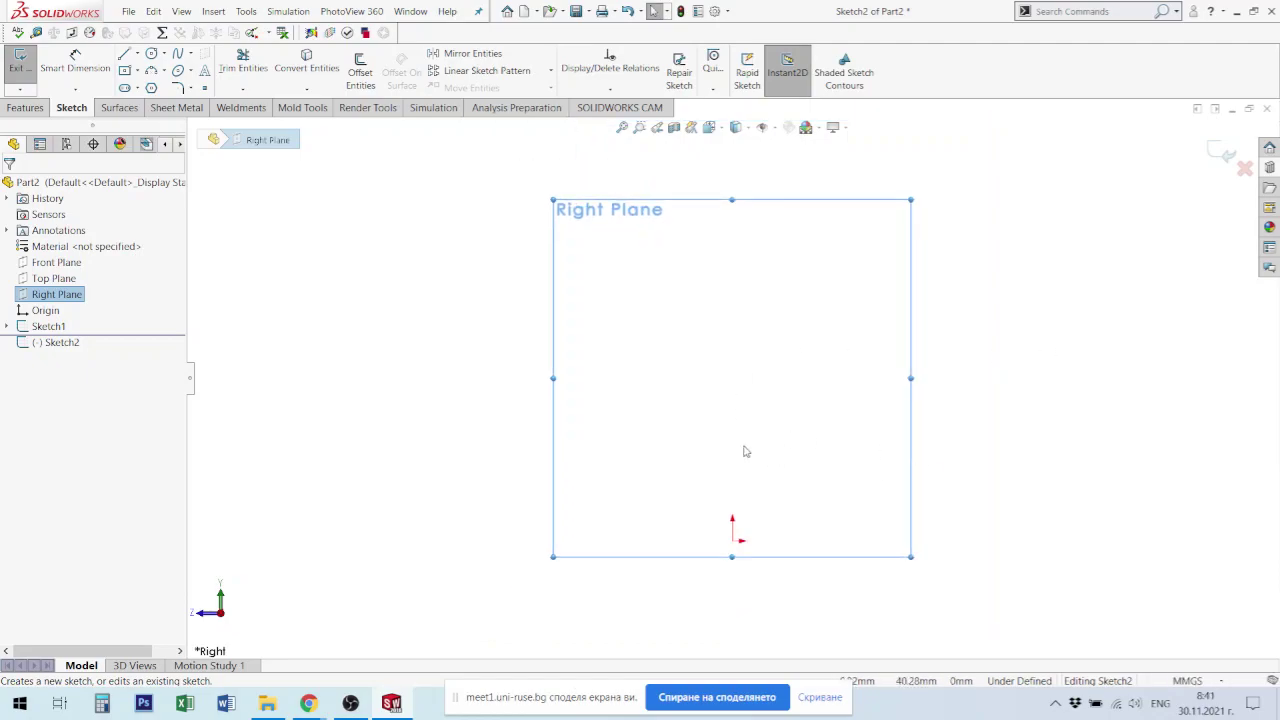
pyautogui.click(247, 11)
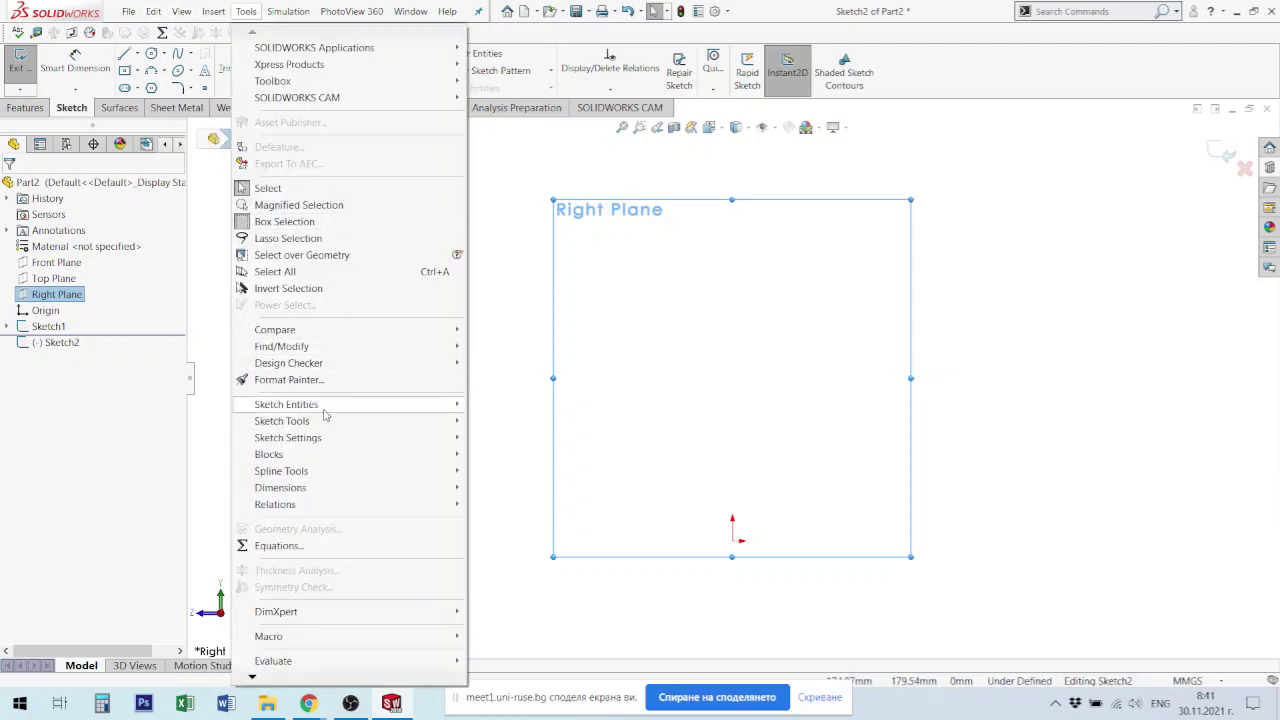
pyautogui.moveTo(282, 421)
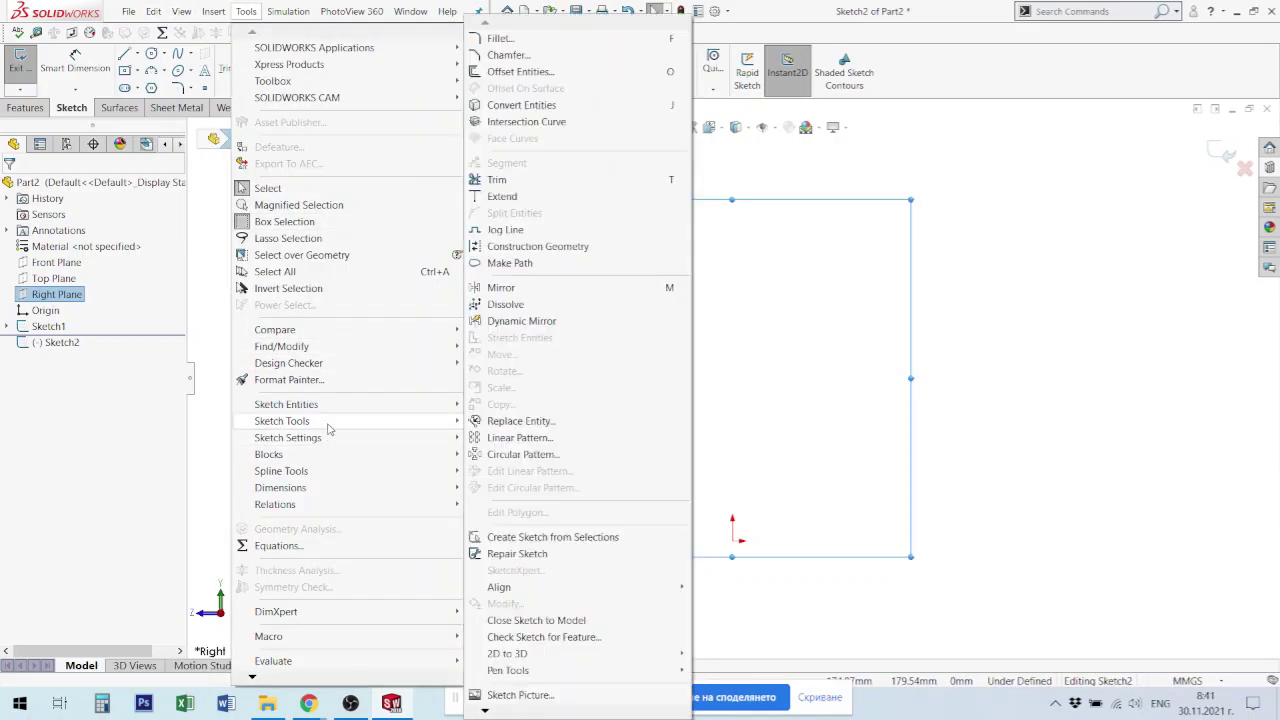
pyautogui.click(520, 697)
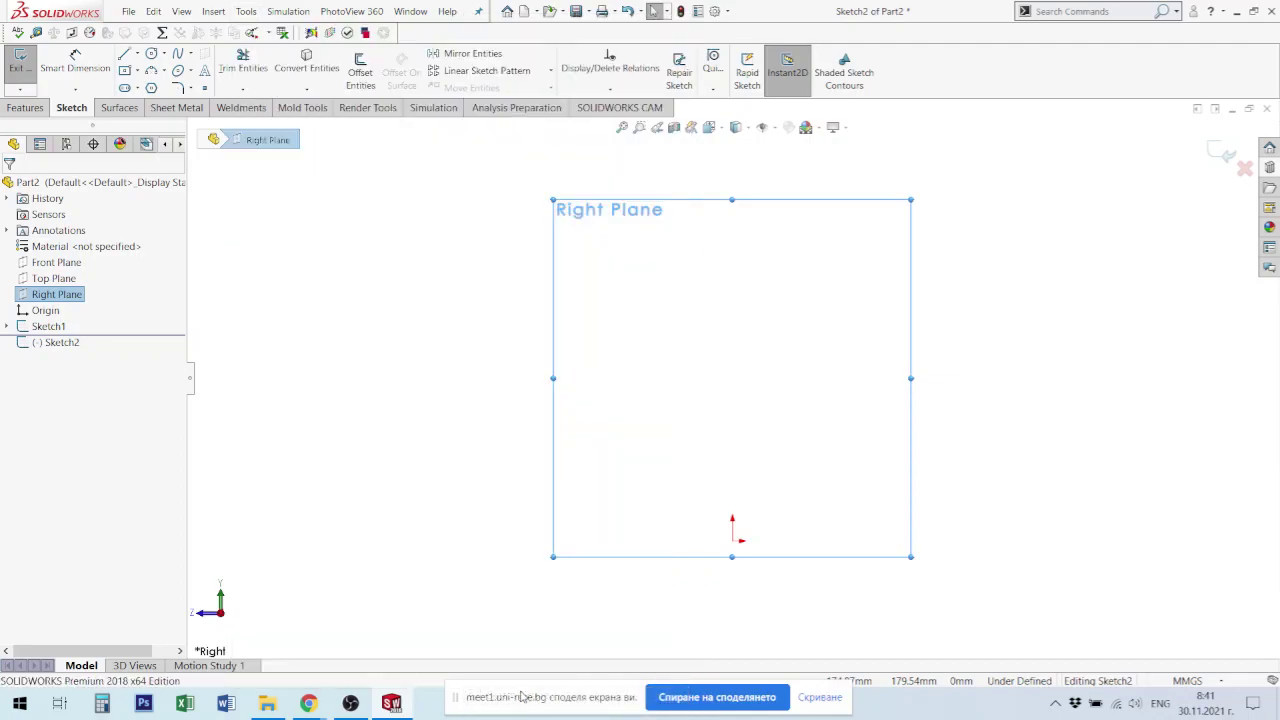
pyautogui.doubleClick(694, 146)
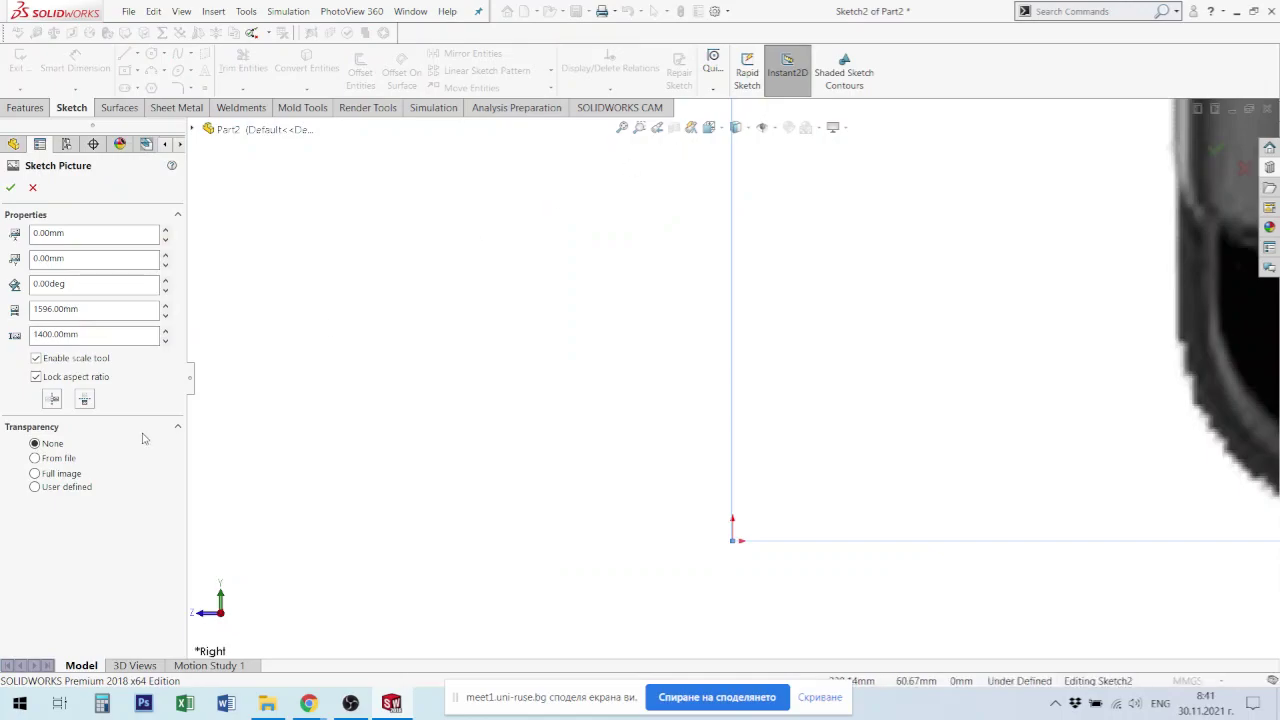
# Step: Resize the front/back picture to 140 mm tall (159.60 mm wide) and accept it
pyautogui.doubleClick(60, 334)
pyautogui.write('140')
pyautogui.press('Return')
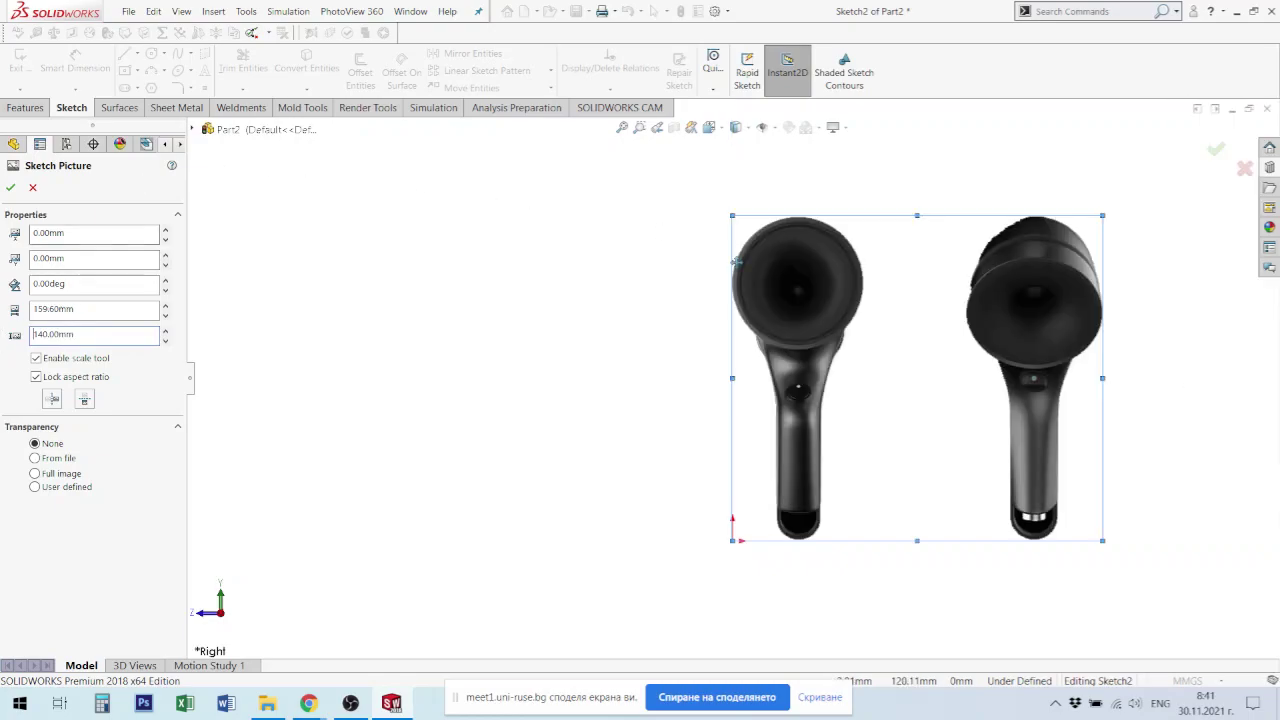
pyautogui.scroll(2, 808, 285)
pyautogui.moveTo(931, 357)
pyautogui.mouseDown(button='middle')
pyautogui.moveTo(1000, 403)
pyautogui.moveTo(954, 457)
pyautogui.moveTo(971, 477)
pyautogui.moveTo(714, 354)
pyautogui.moveTo(818, 322)
pyautogui.moveTo(866, 266)
pyautogui.moveTo(874, 309)
pyautogui.moveTo(704, 321)
pyautogui.moveTo(686, 390)
pyautogui.mouseUp(button='middle')
pyautogui.click(1216, 149)
pyautogui.scroll(-2, 800, 453)
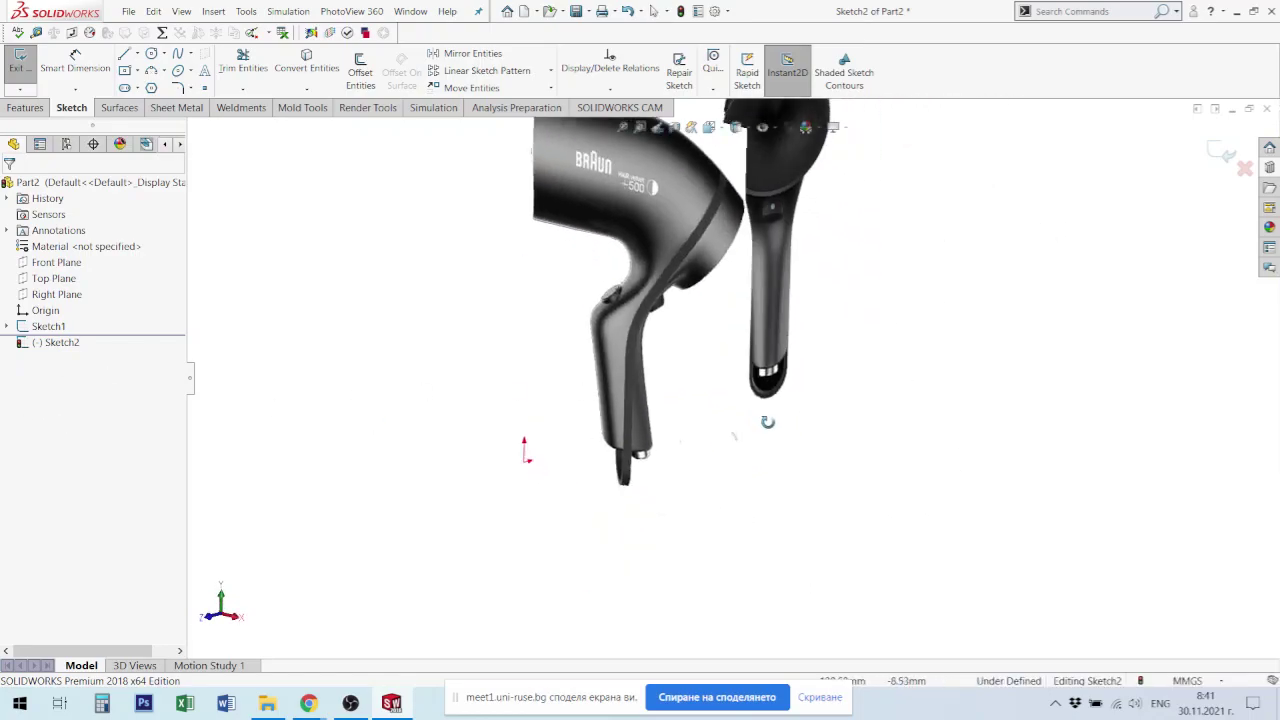
pyautogui.scroll(4, 766, 429)
pyautogui.scroll(-2, 750, 315)
pyautogui.moveTo(750, 315); pyautogui.dragTo(691, 311, button='middle')
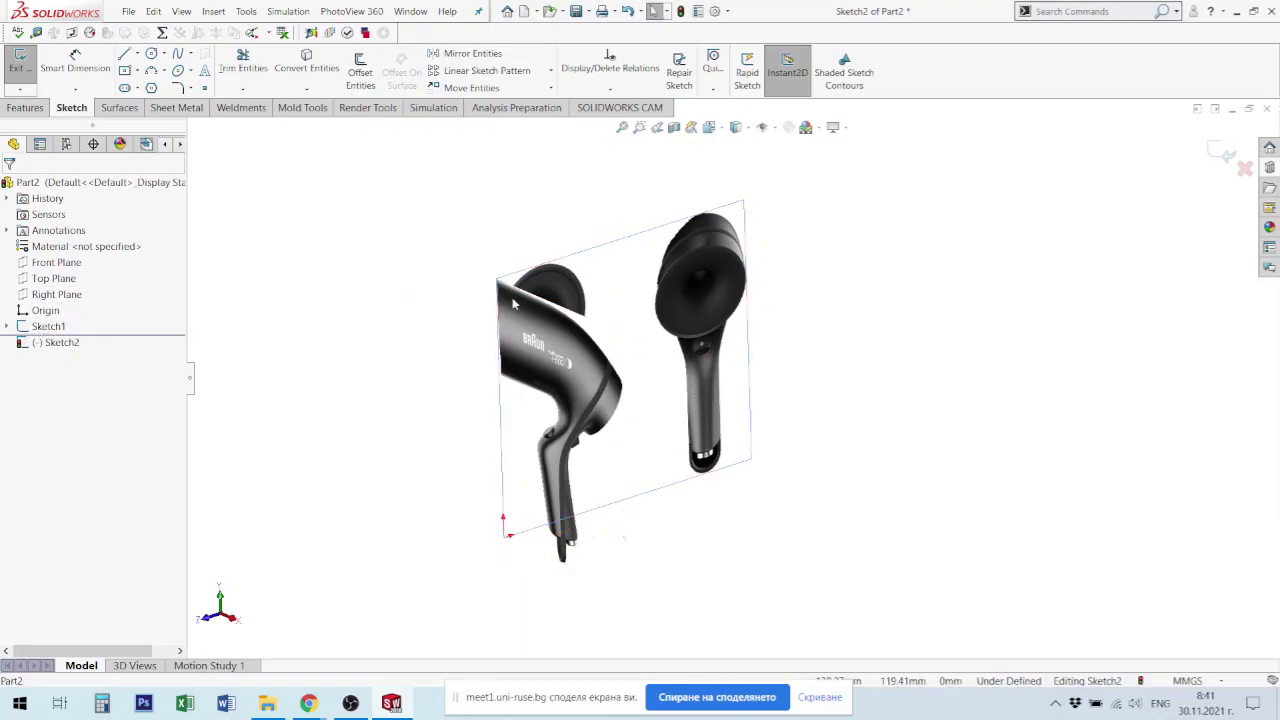
# Step: Reopen the hair-dryer picture in Right view and step its horizontal offset to about 30 mm
pyautogui.click(645, 426)
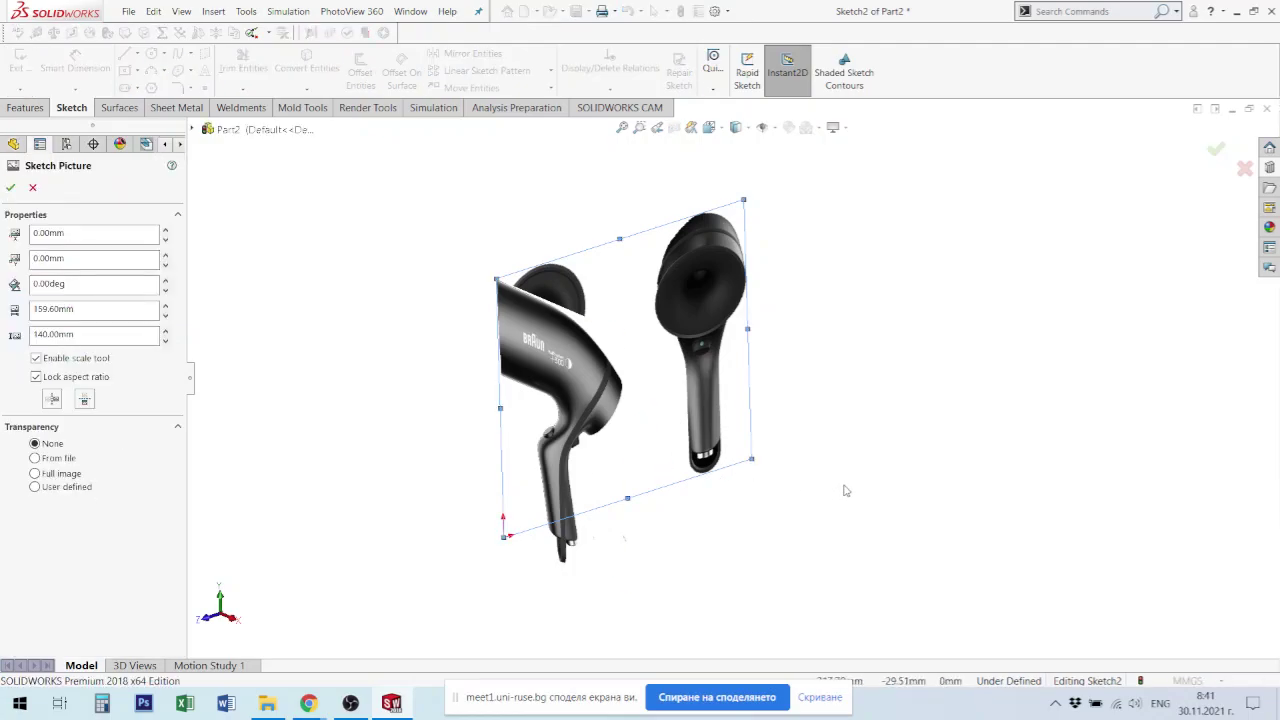
pyautogui.hotkey('ctrl', '4')
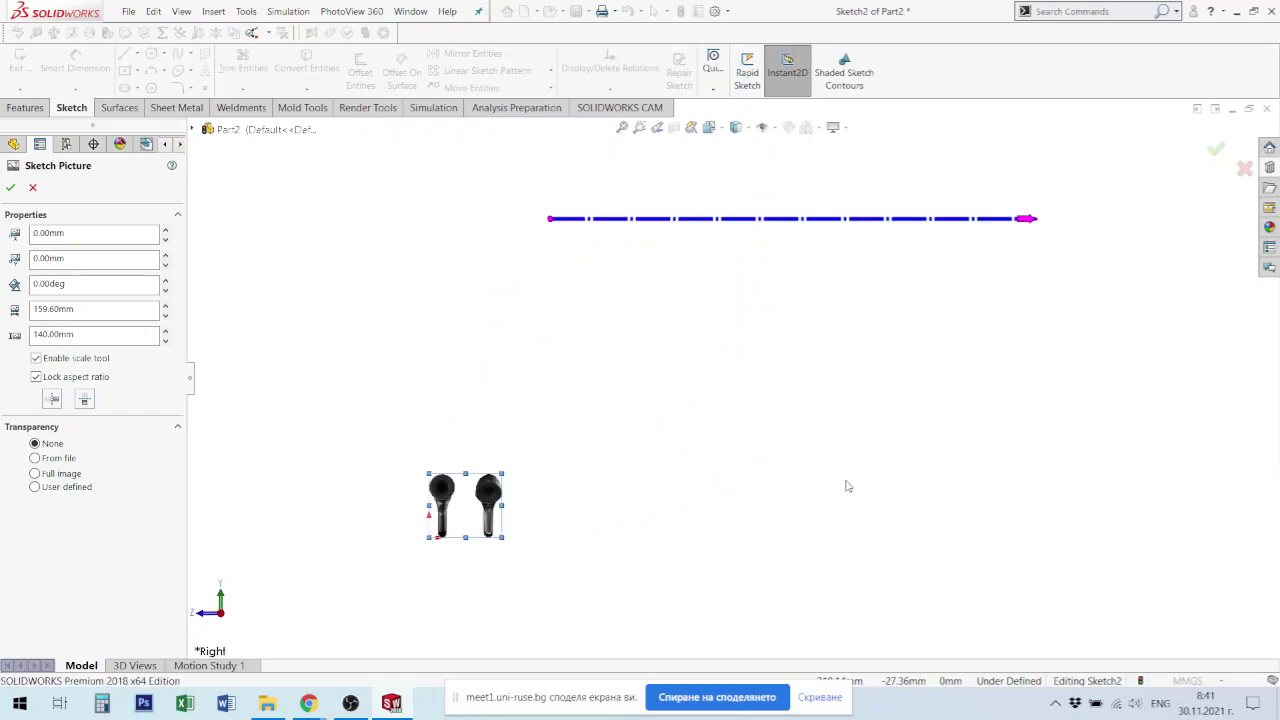
pyautogui.scroll(-5, 380, 528)
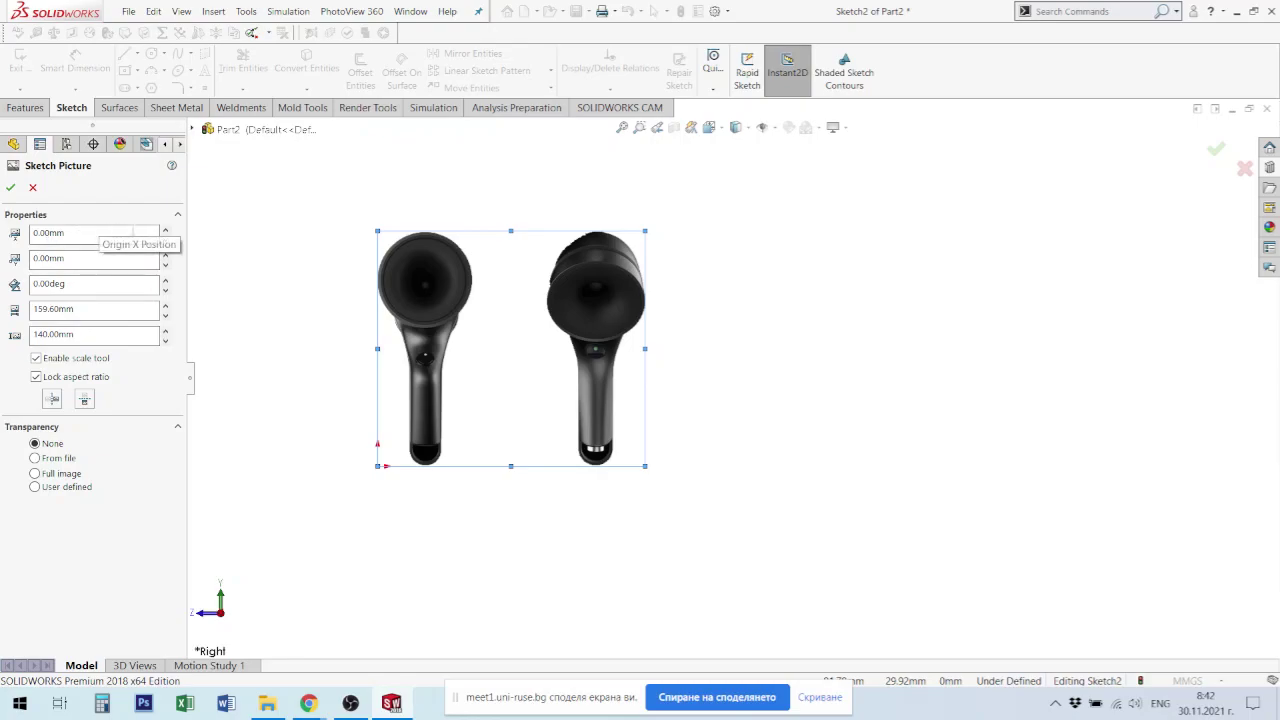
pyautogui.click(166, 238)
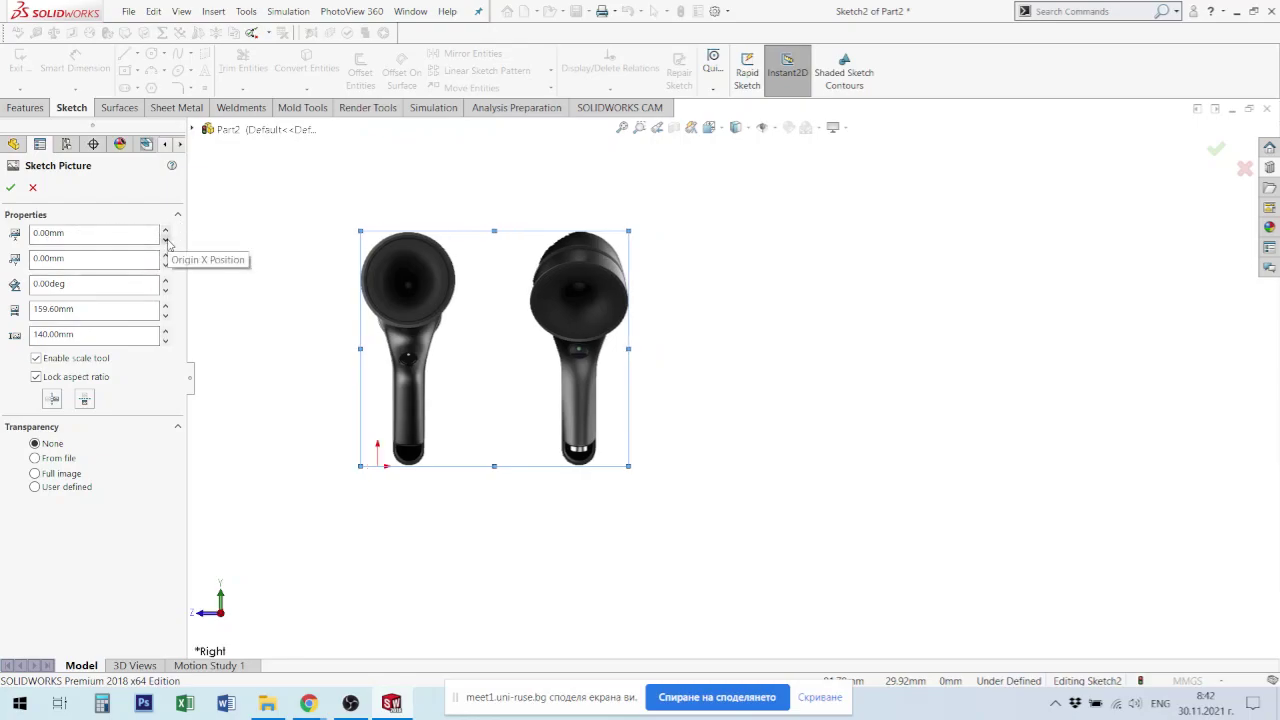
pyautogui.click(166, 238)
pyautogui.click(166, 238)
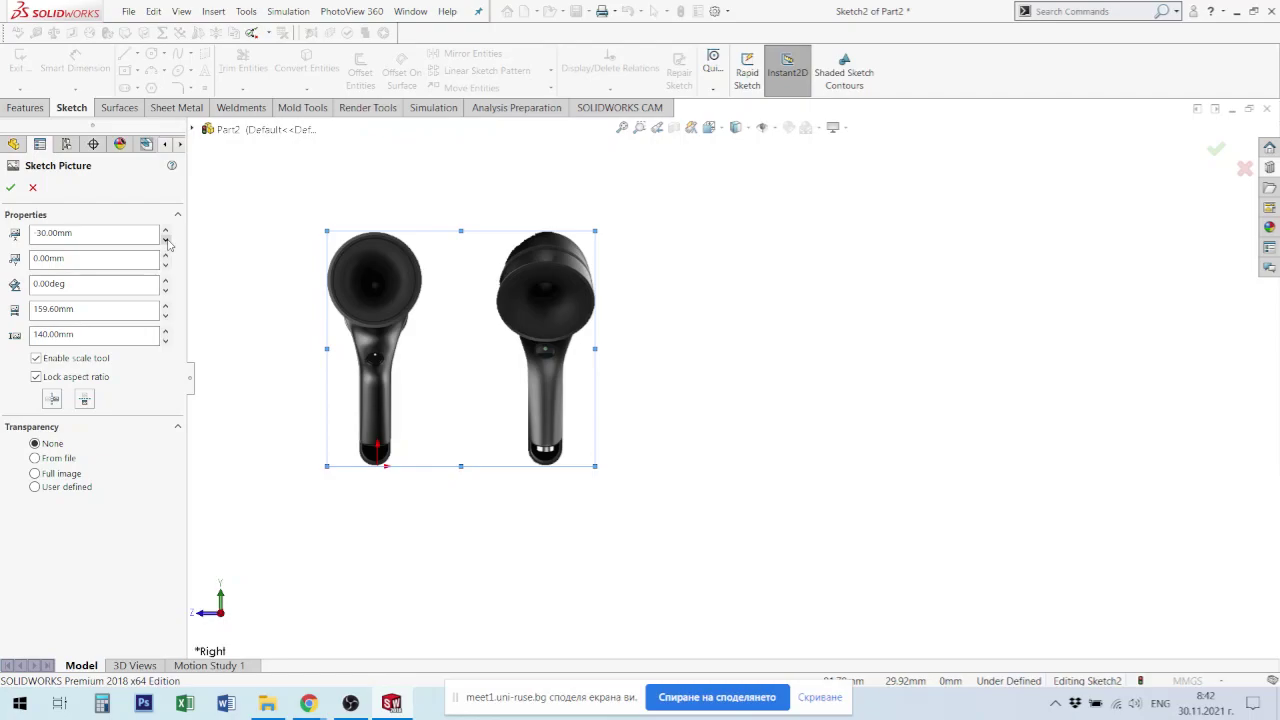
# Step: Fine-tune the picture's Origin X position to -28.70 mm and accept it
pyautogui.moveTo(97, 238); pyautogui.dragTo(52, 240)
pyautogui.write('28')
pyautogui.press('Return')
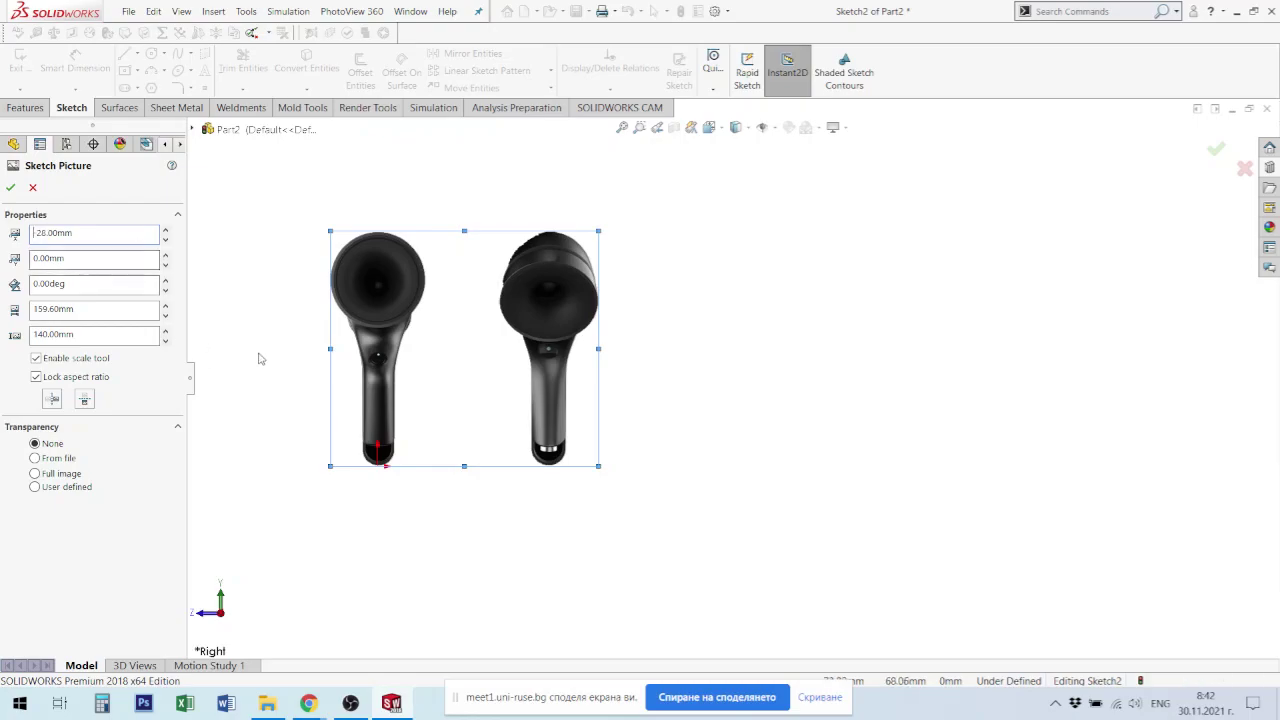
pyautogui.scroll(-3, 394, 457)
pyautogui.scroll(-2, 500, 442)
pyautogui.scroll(-1, 588, 425)
pyautogui.scroll(-1, 588, 425)
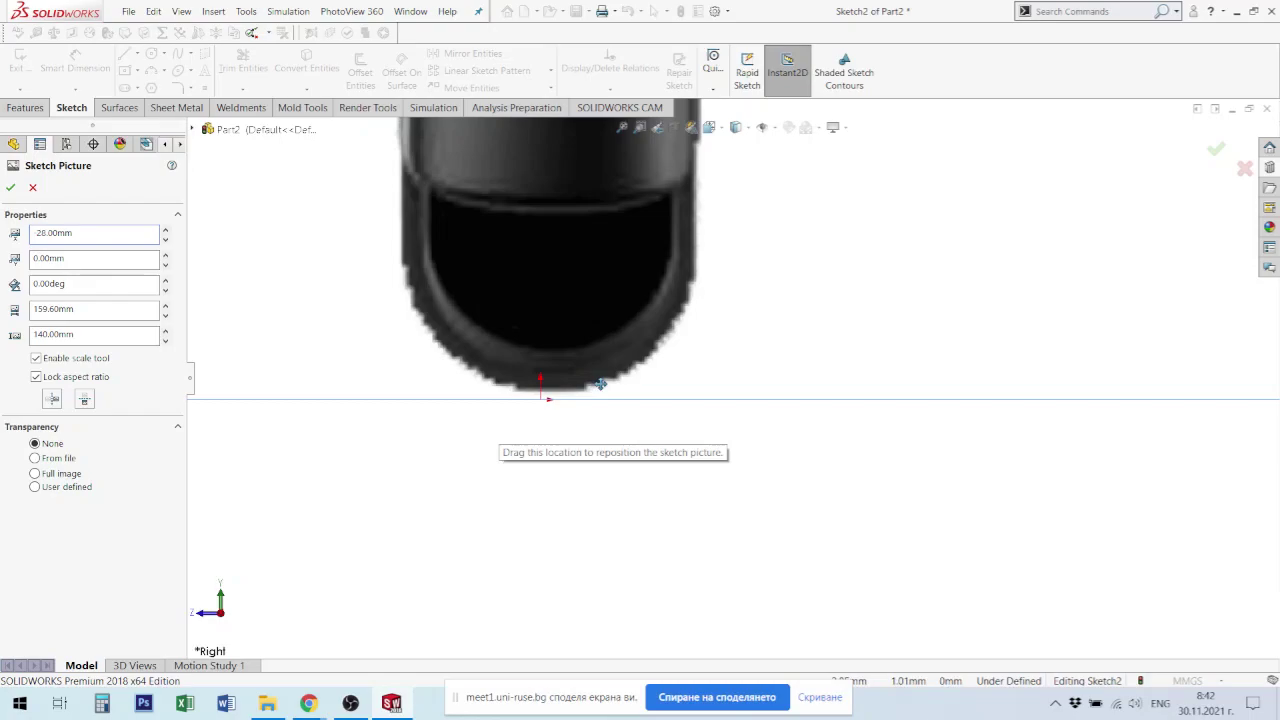
pyautogui.moveTo(73, 232); pyautogui.dragTo(60, 232)
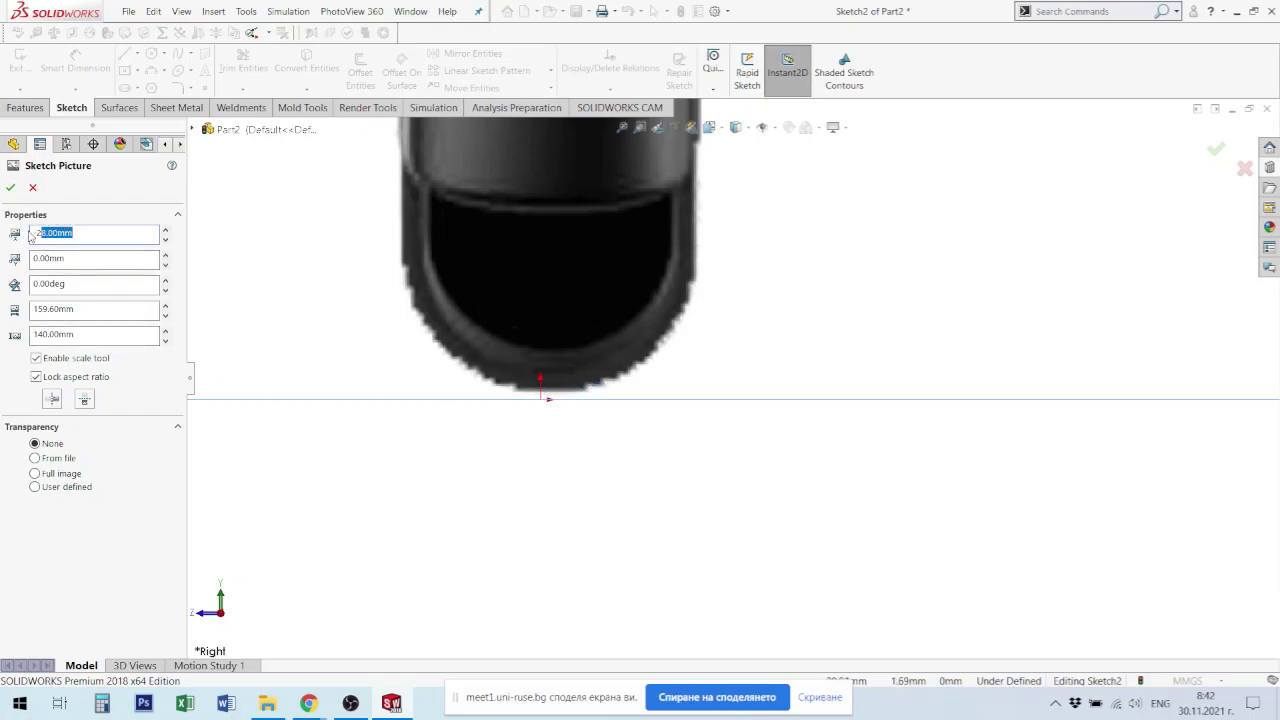
pyautogui.write('-27')
pyautogui.write('29')
pyautogui.press('Return')
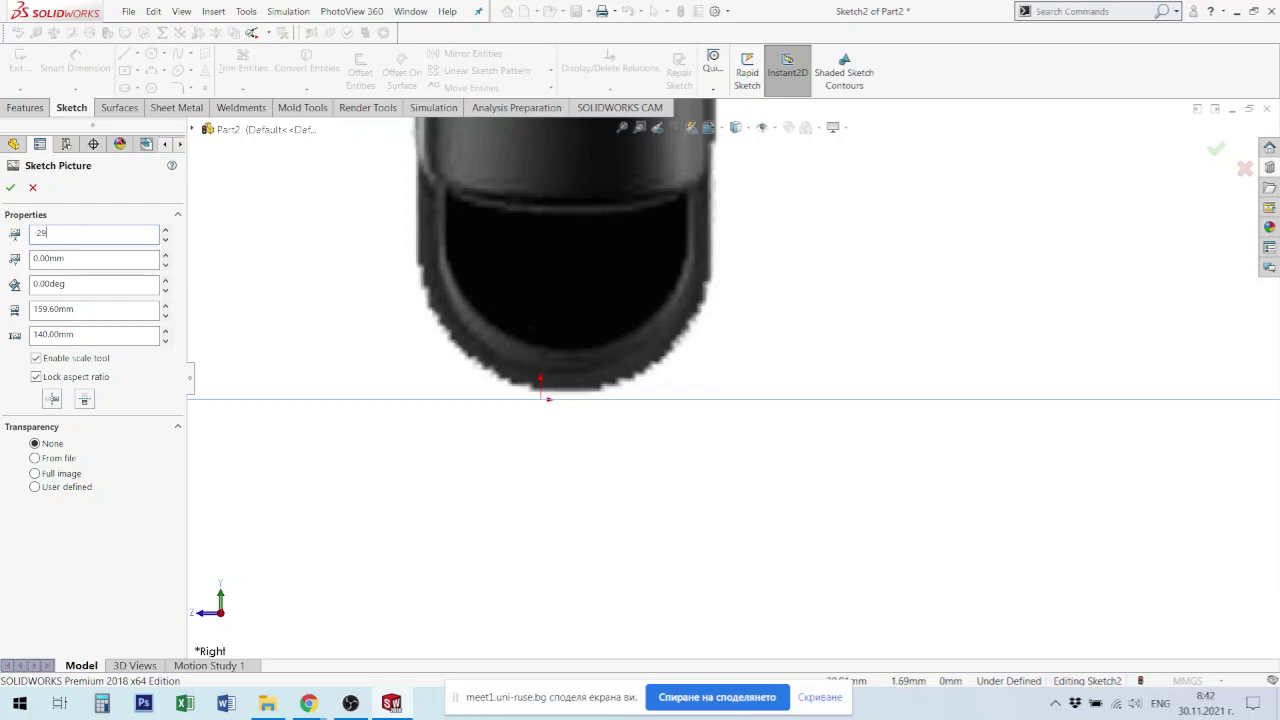
pyautogui.press('Return')
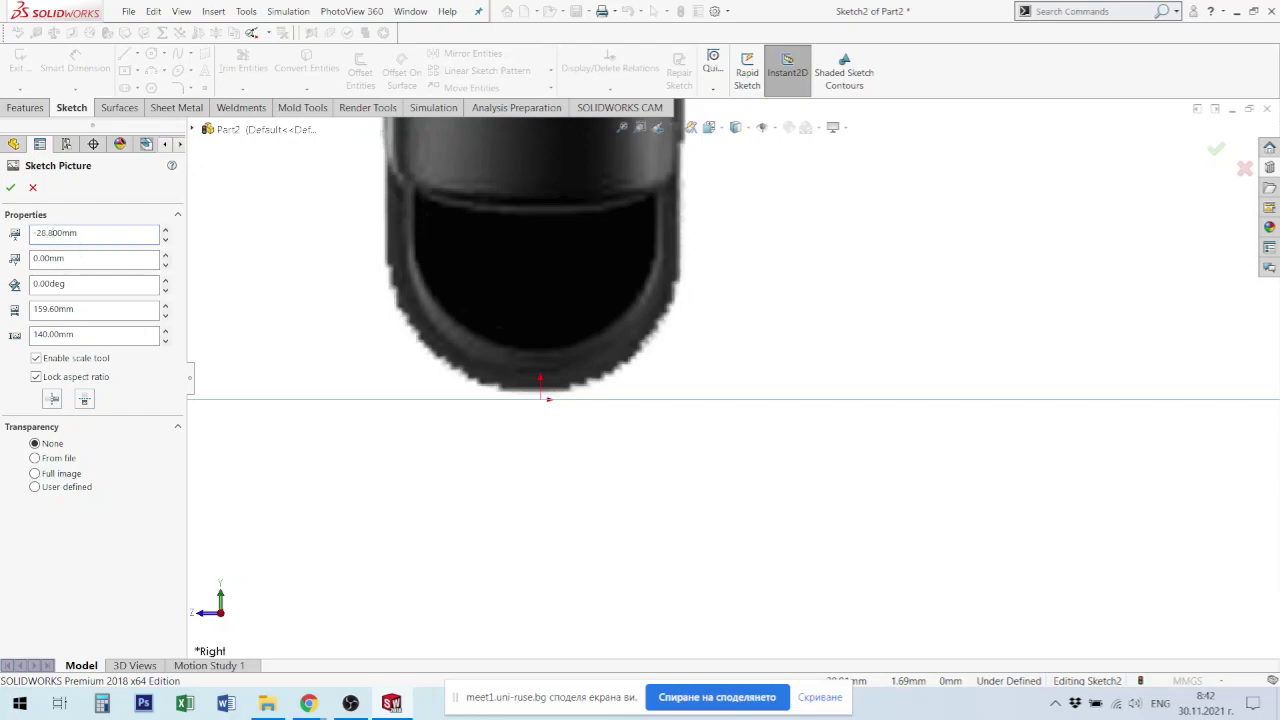
pyautogui.press('Up')
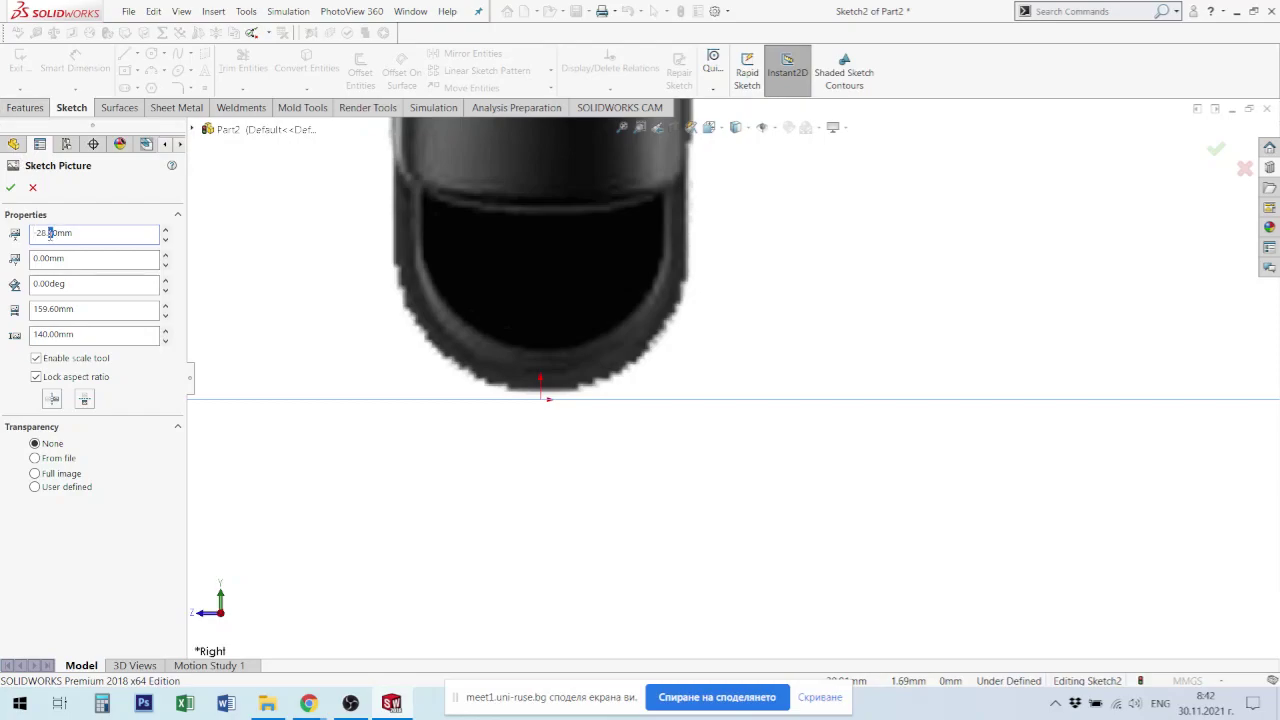
pyautogui.press('Down')
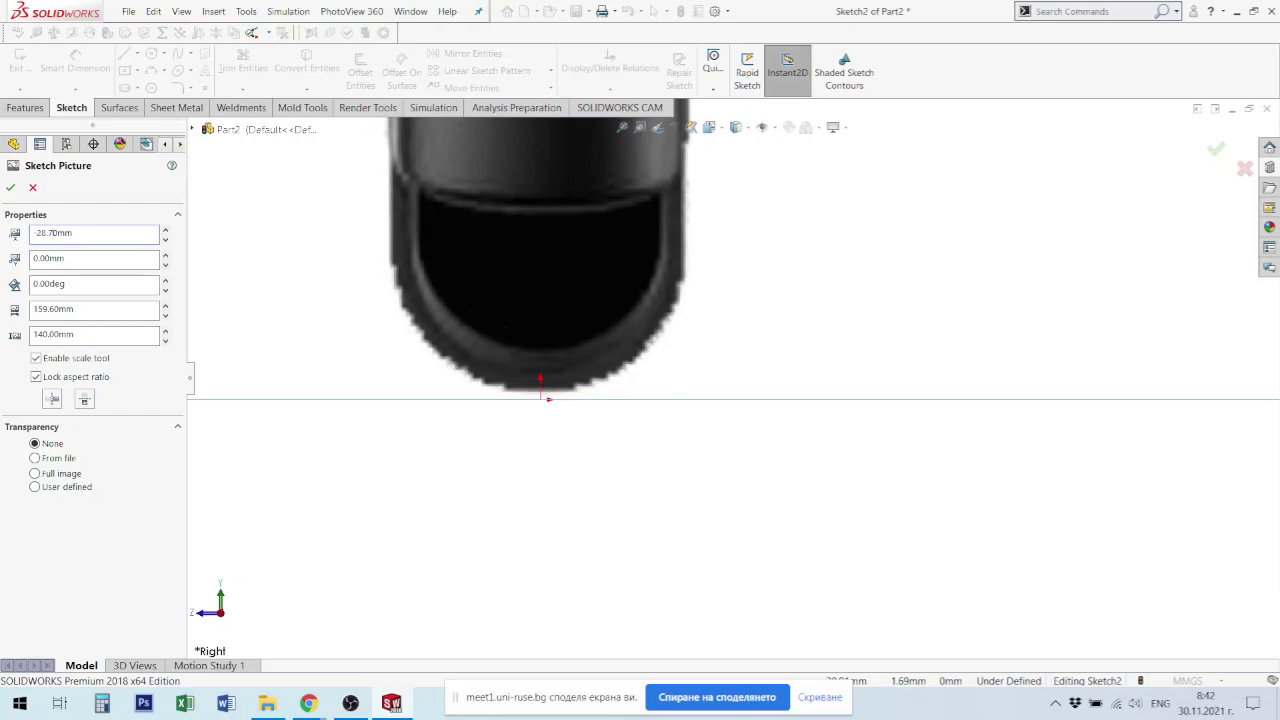
pyautogui.click(9, 187)
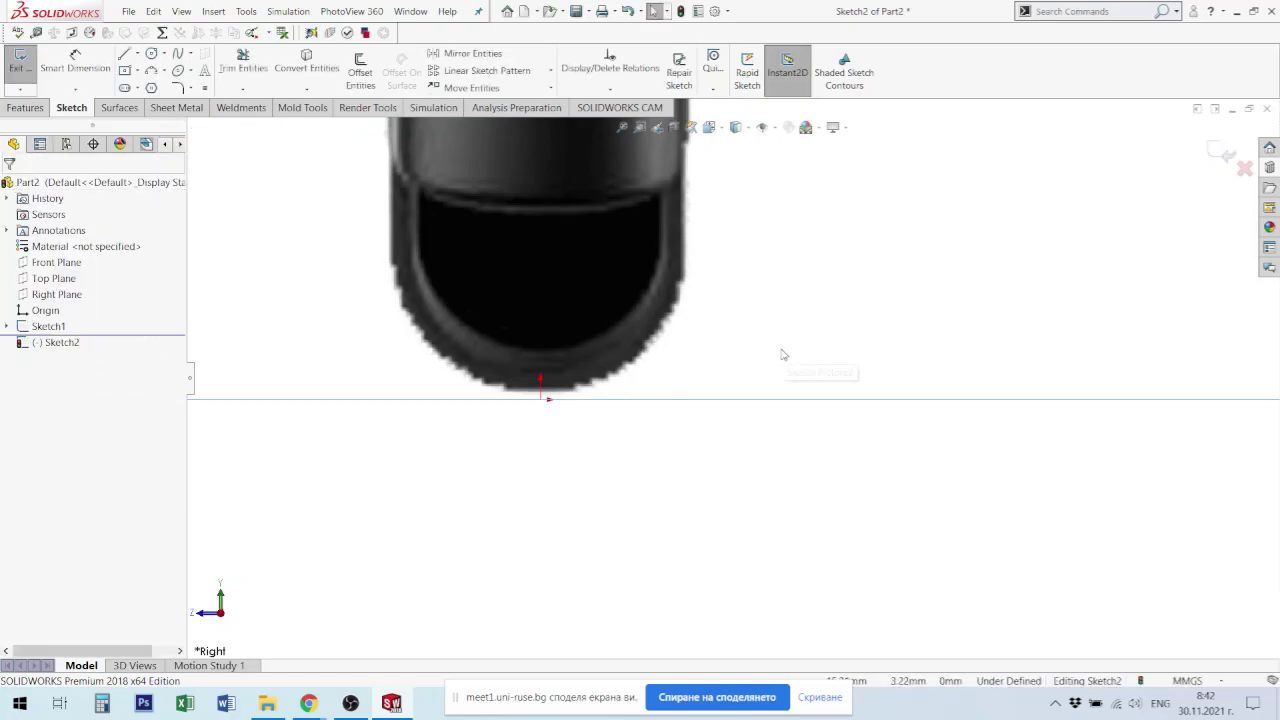
# Step: Exit the picture sketch and orbit around both reference pictures
pyautogui.click(1221, 151)
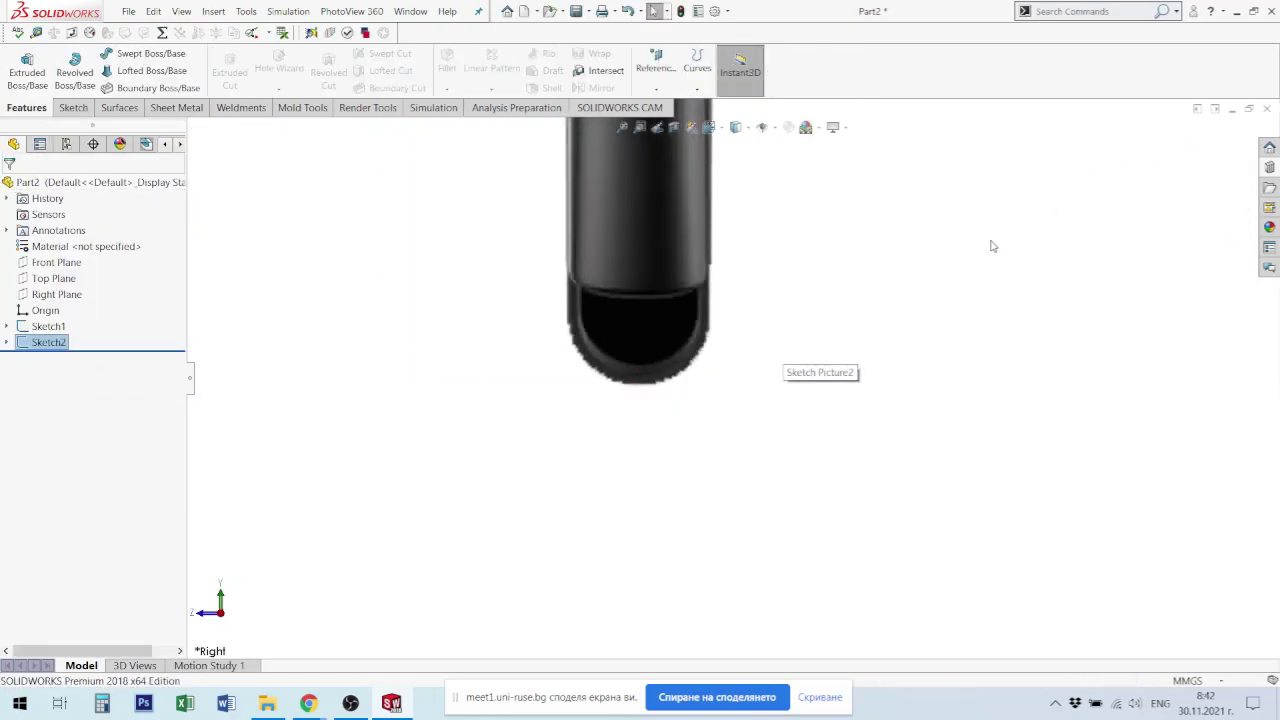
pyautogui.scroll(5, 760, 300)
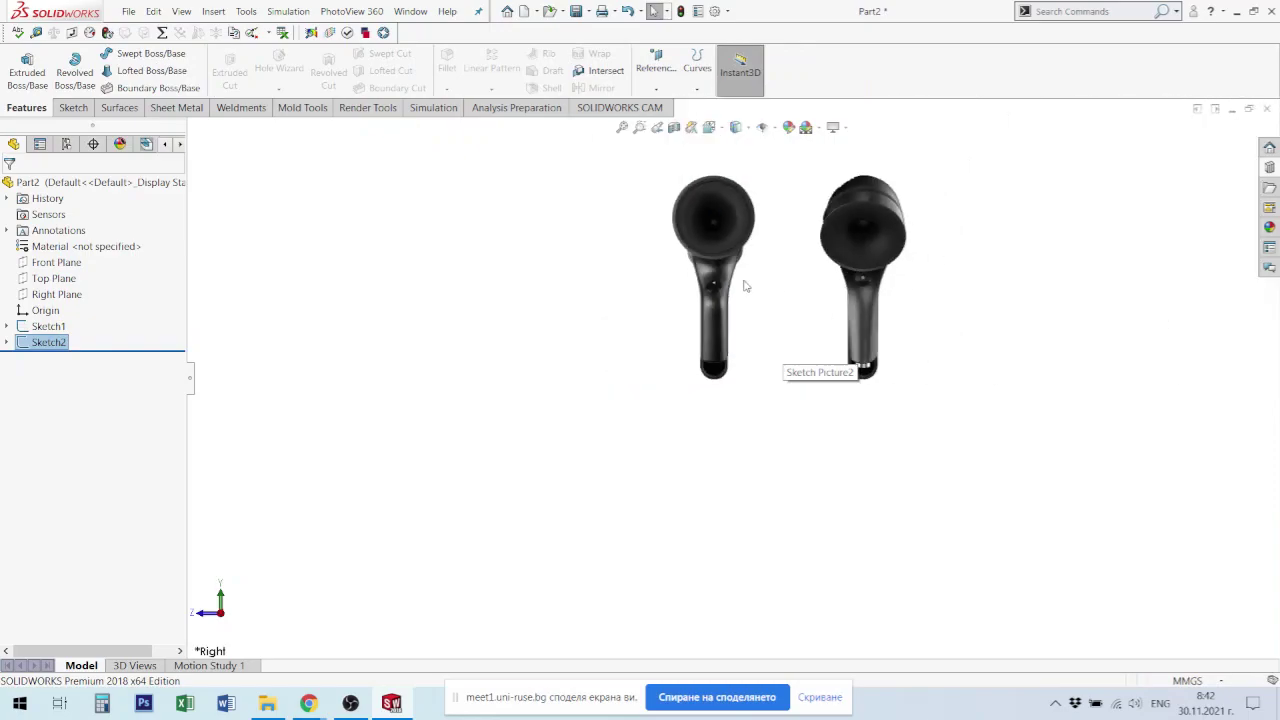
pyautogui.moveTo(743, 286)
pyautogui.mouseDown(button='middle')
pyautogui.moveTo(780, 277)
pyautogui.moveTo(740, 306)
pyautogui.moveTo(768, 282)
pyautogui.mouseUp(button='middle')
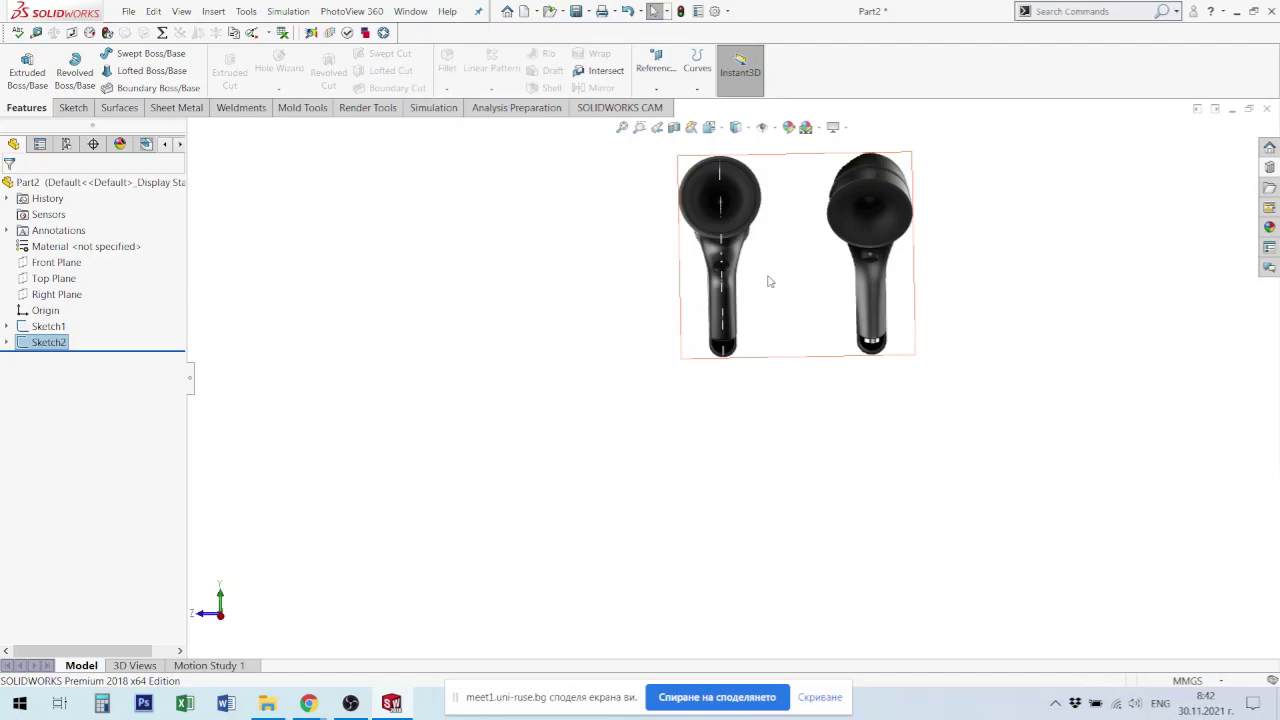
pyautogui.click(880, 443)
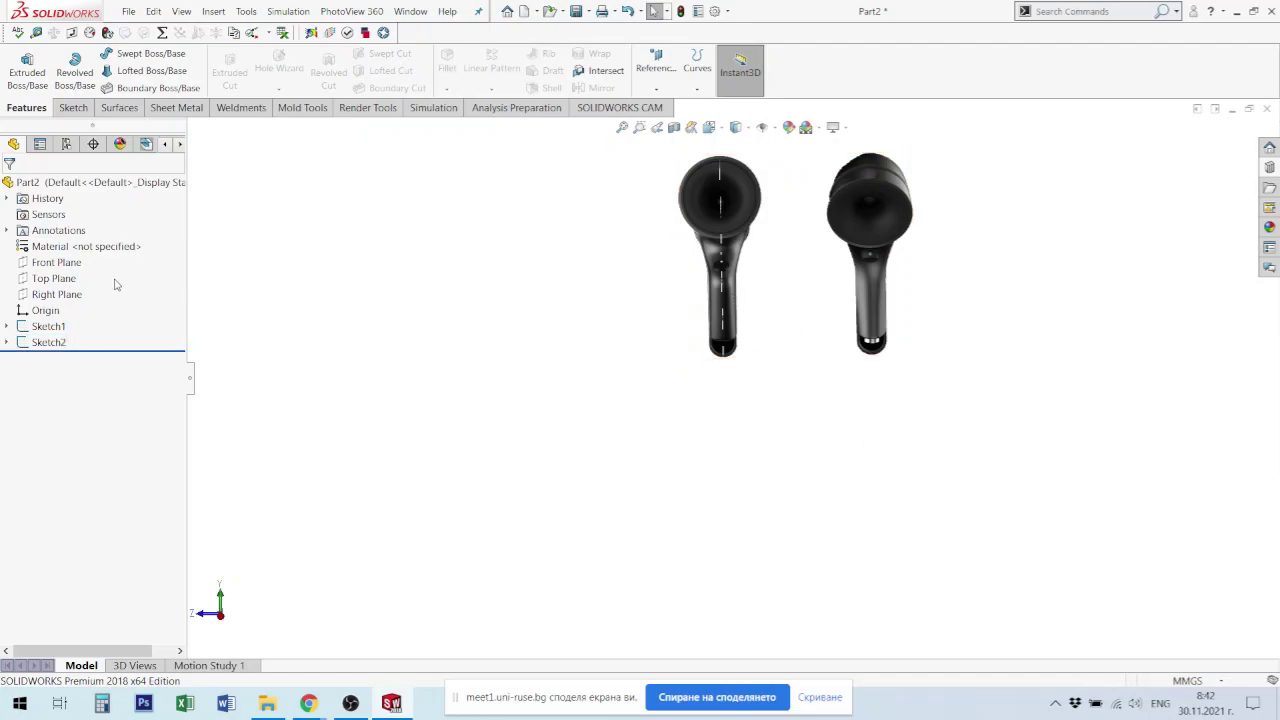
# Step: View the Front Plane normal to, zoomed to fit the dryer's side-profile picture
pyautogui.click(66, 263)
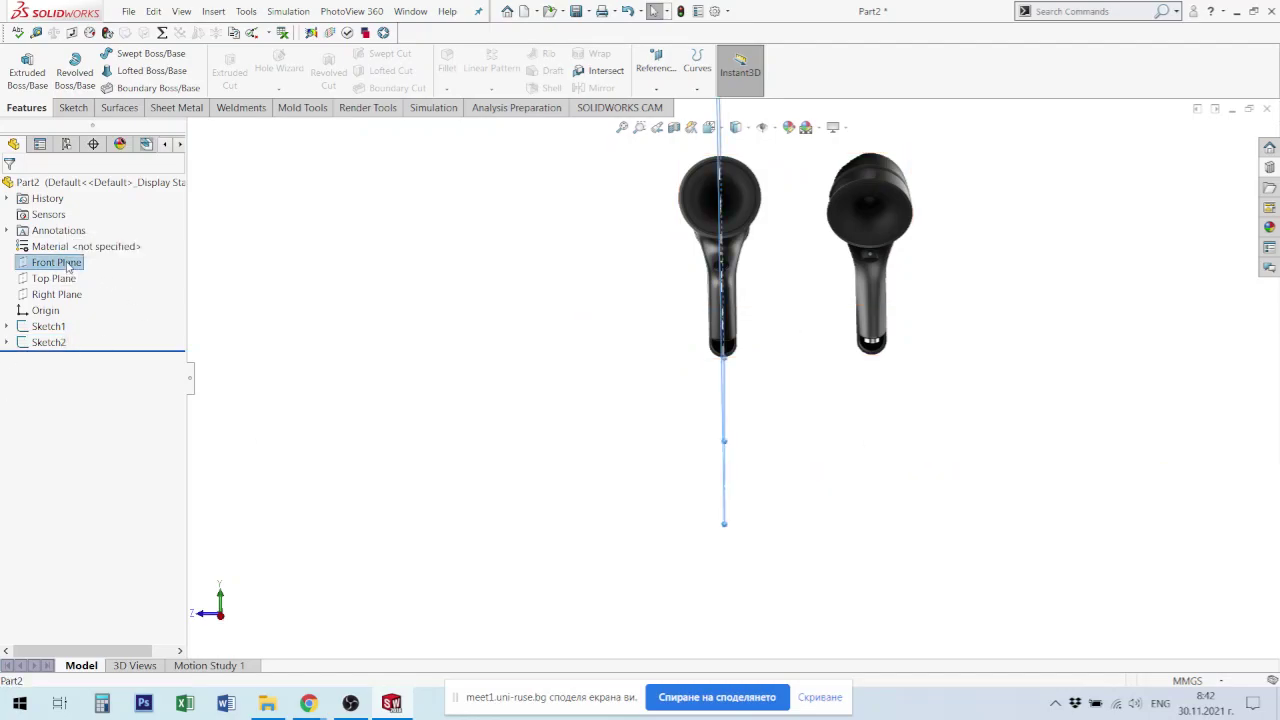
pyautogui.hotkey('ctrl', '8')
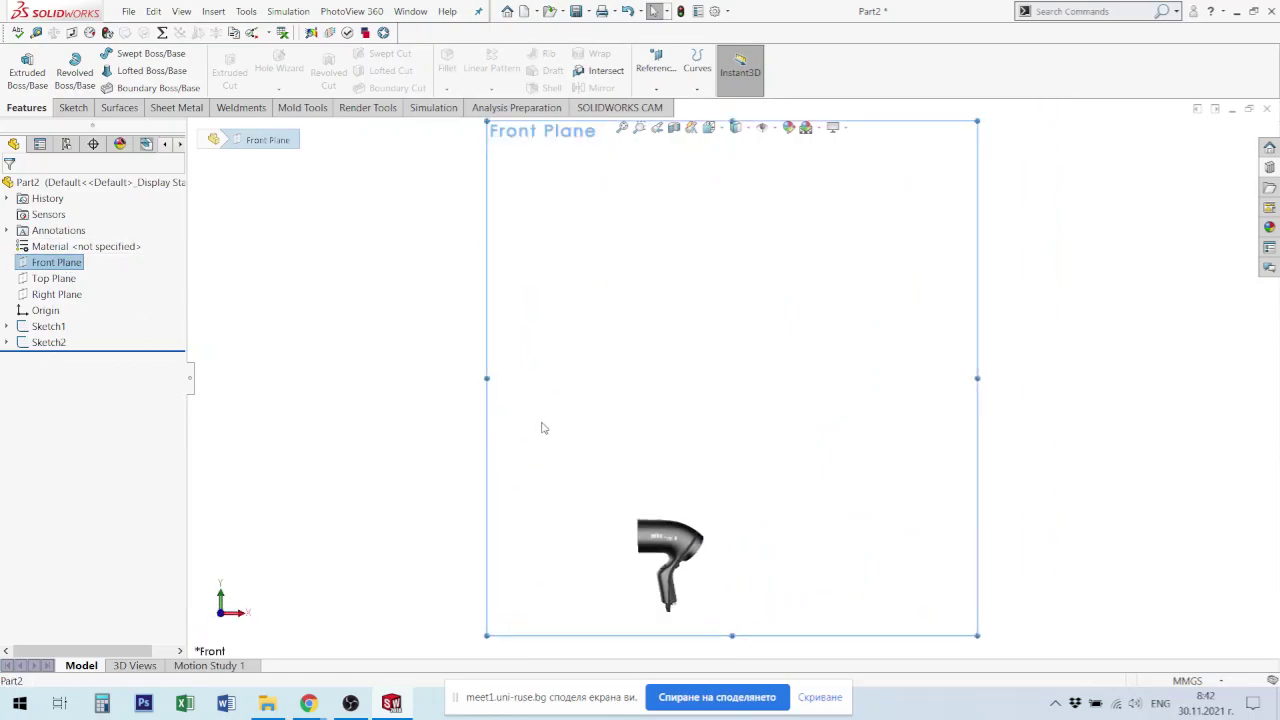
pyautogui.click(1009, 454)
pyautogui.scroll(-2, 649, 589)
pyautogui.scroll(-3, 789, 600)
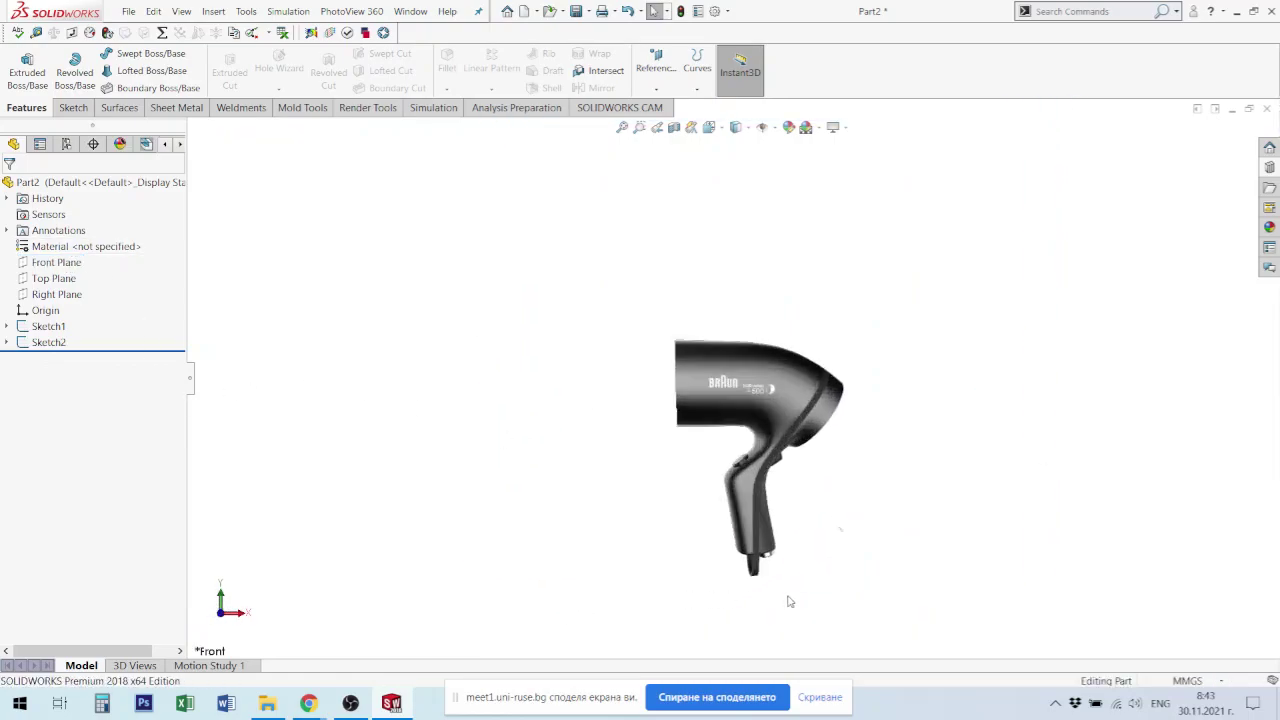
pyautogui.scroll(-5, 847, 443)
pyautogui.scroll(3, 786, 300)
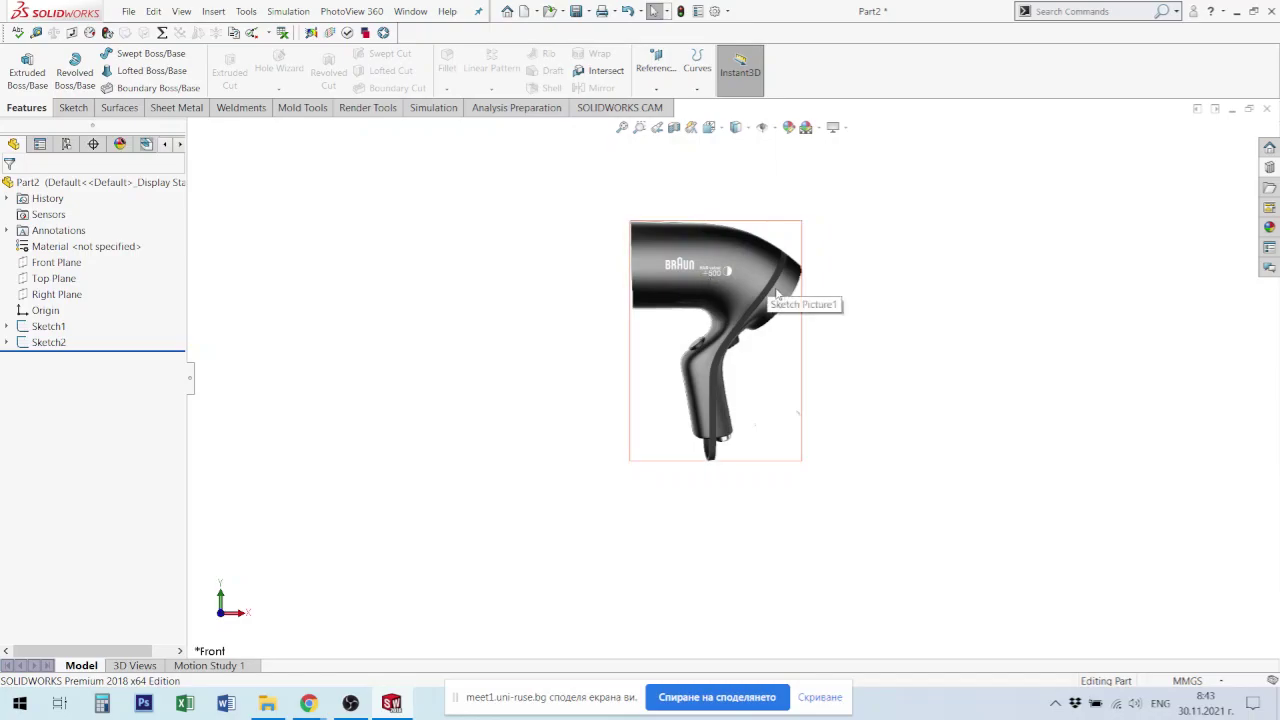
# Step: Start a new line sketch on the Front Plane
pyautogui.click(74, 108)
pyautogui.click(123, 53)
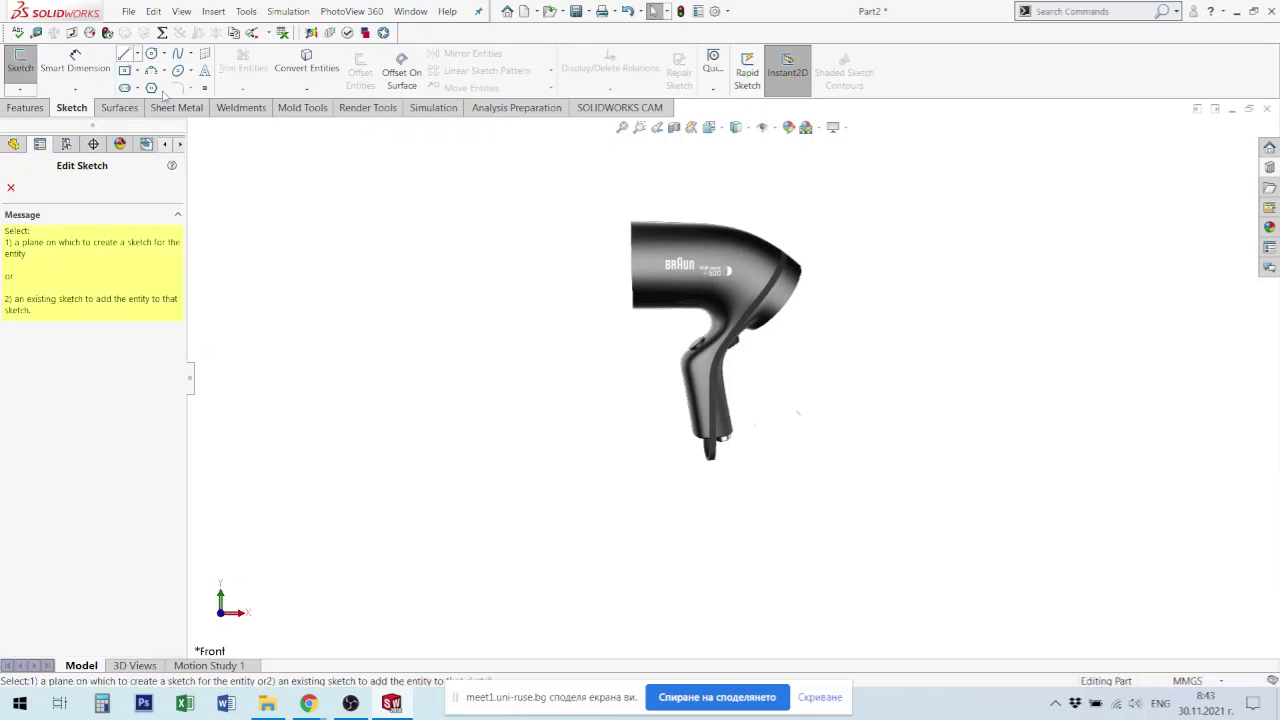
pyautogui.scroll(-2, 675, 288)
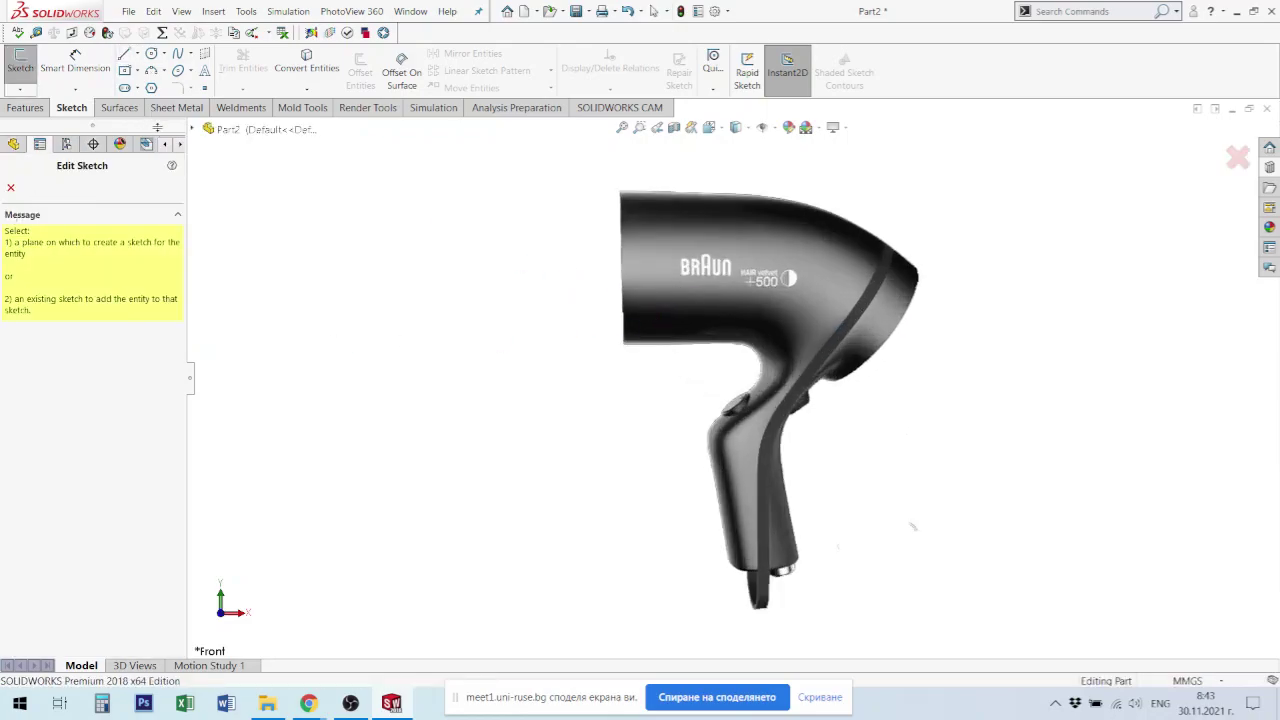
pyautogui.click(195, 130)
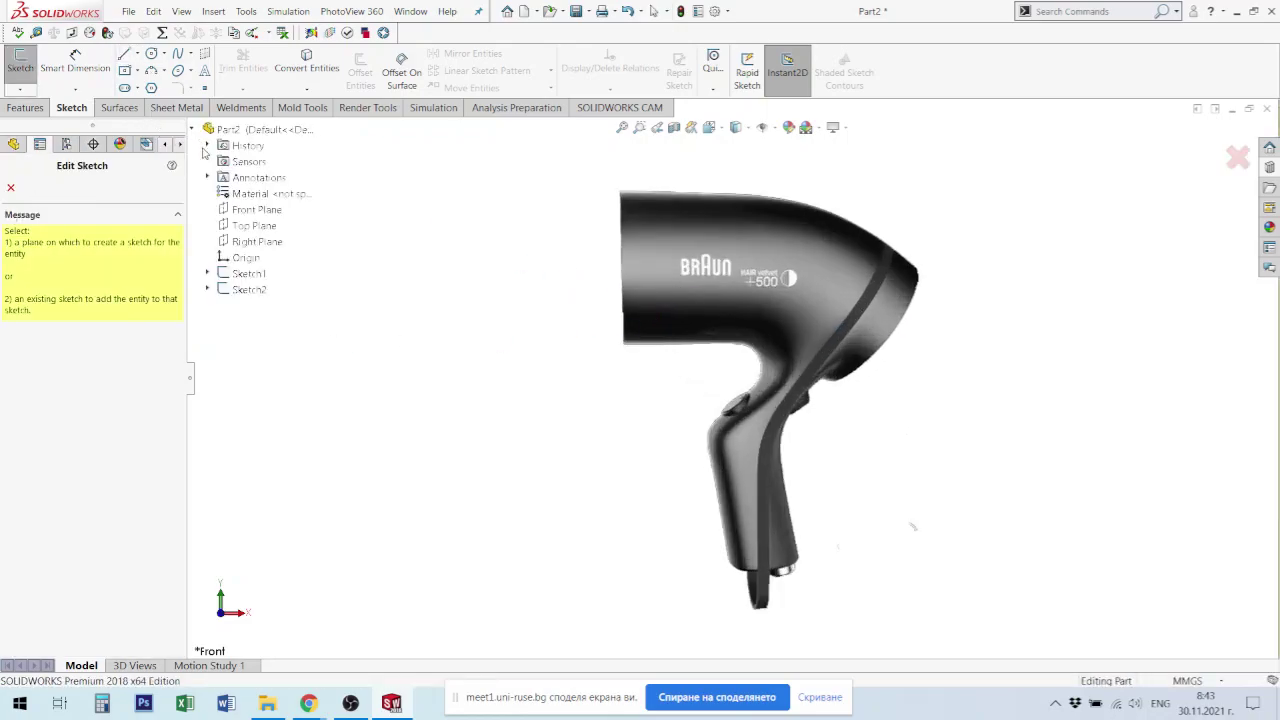
pyautogui.click(254, 210)
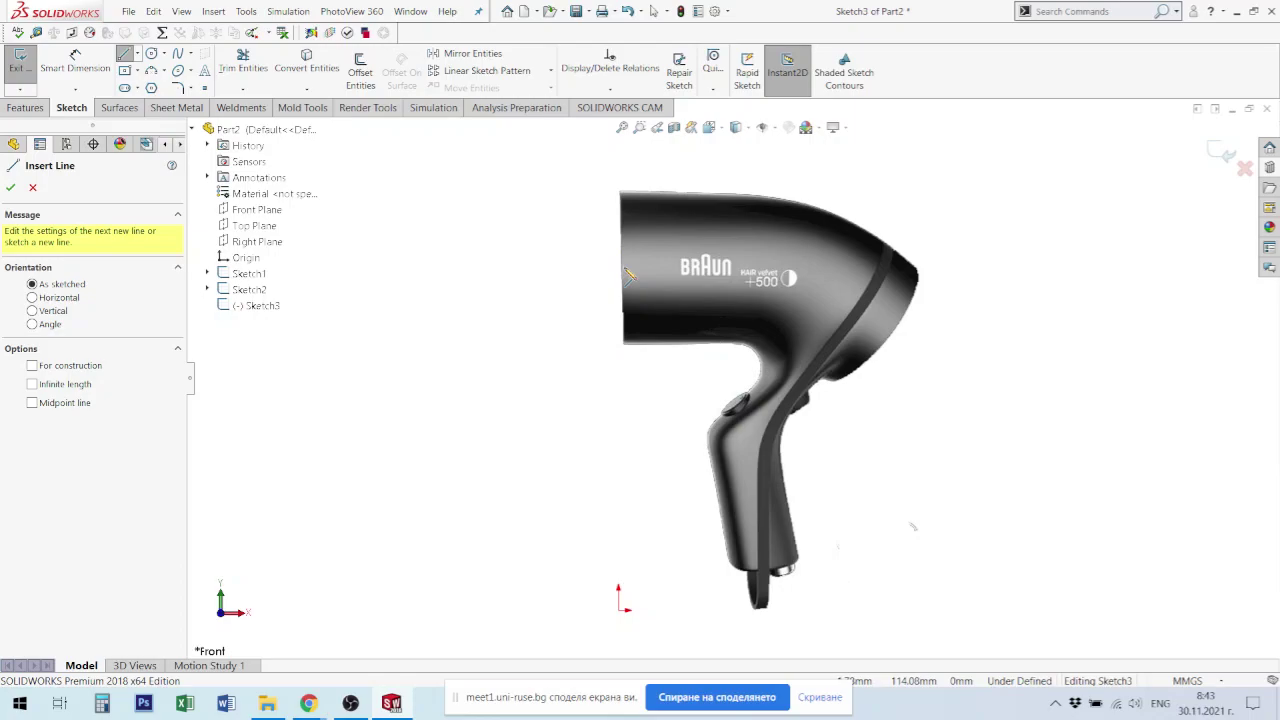
pyautogui.scroll(-3, 665, 290)
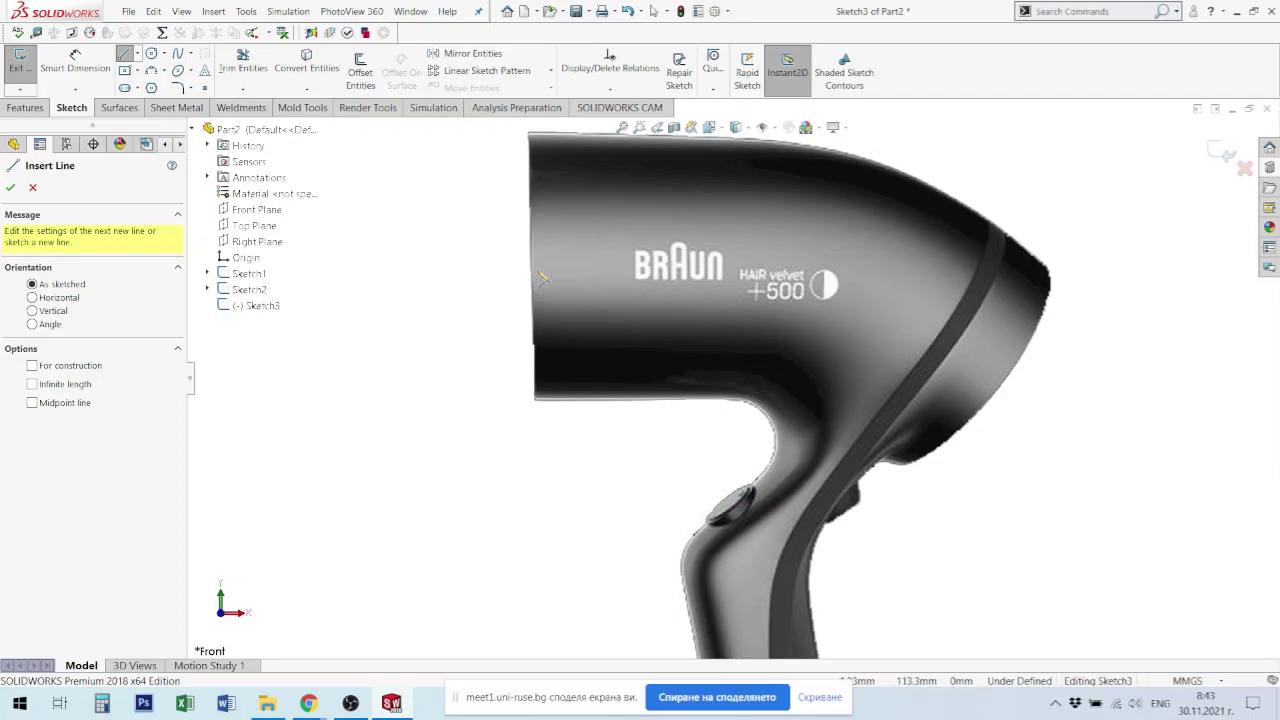
# Step: Draw a roughly 44 mm horizontal line across the dryer barrel, snapping its left end to the body edge
pyautogui.click(533, 271)
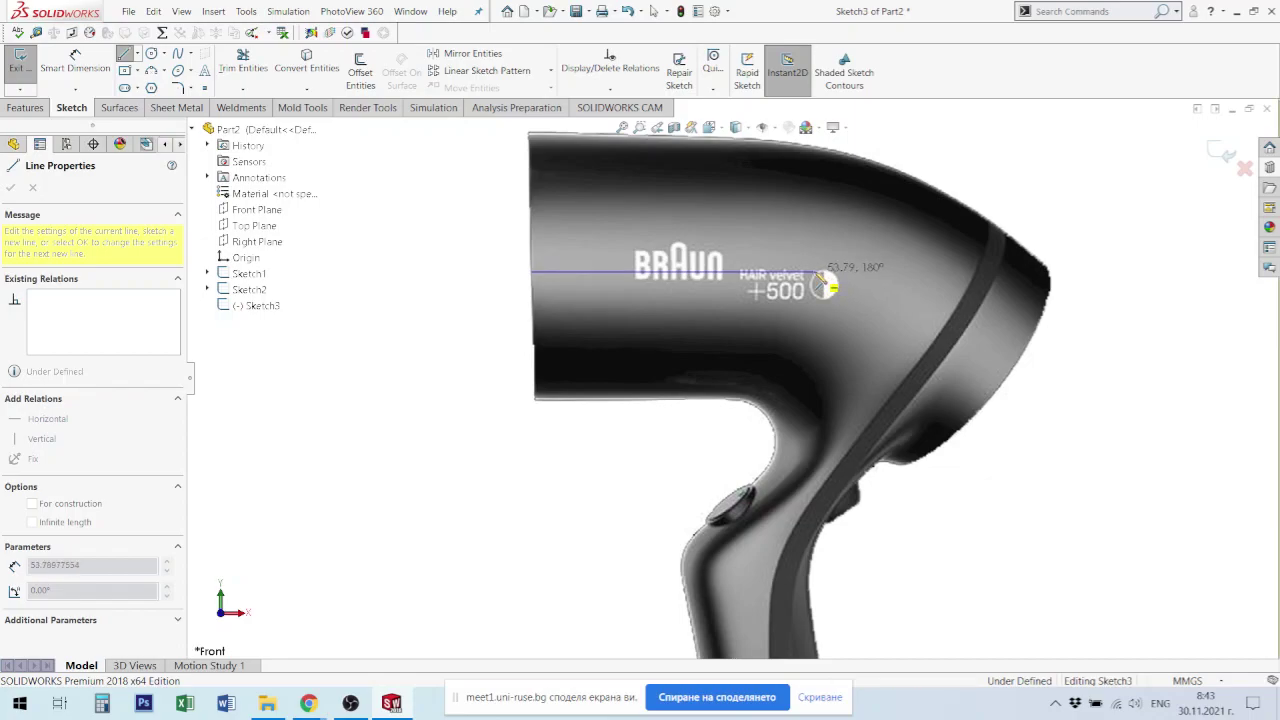
pyautogui.click(816, 271)
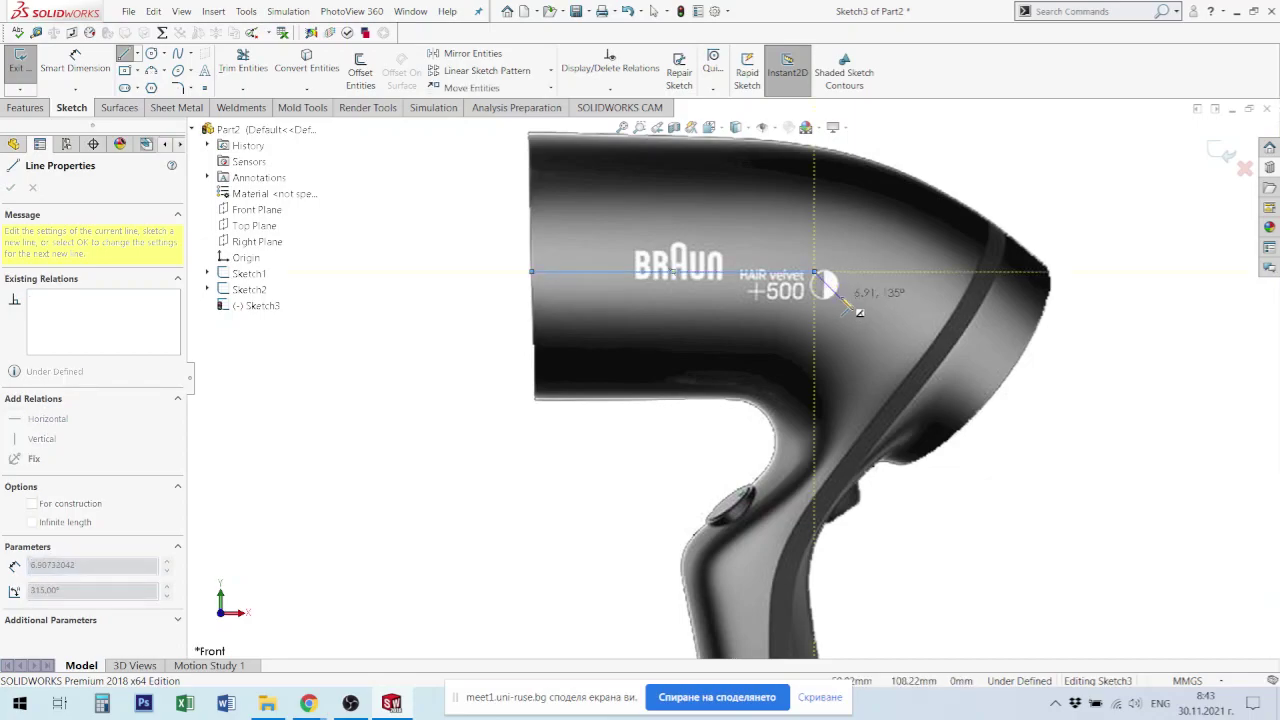
pyautogui.press('Escape')
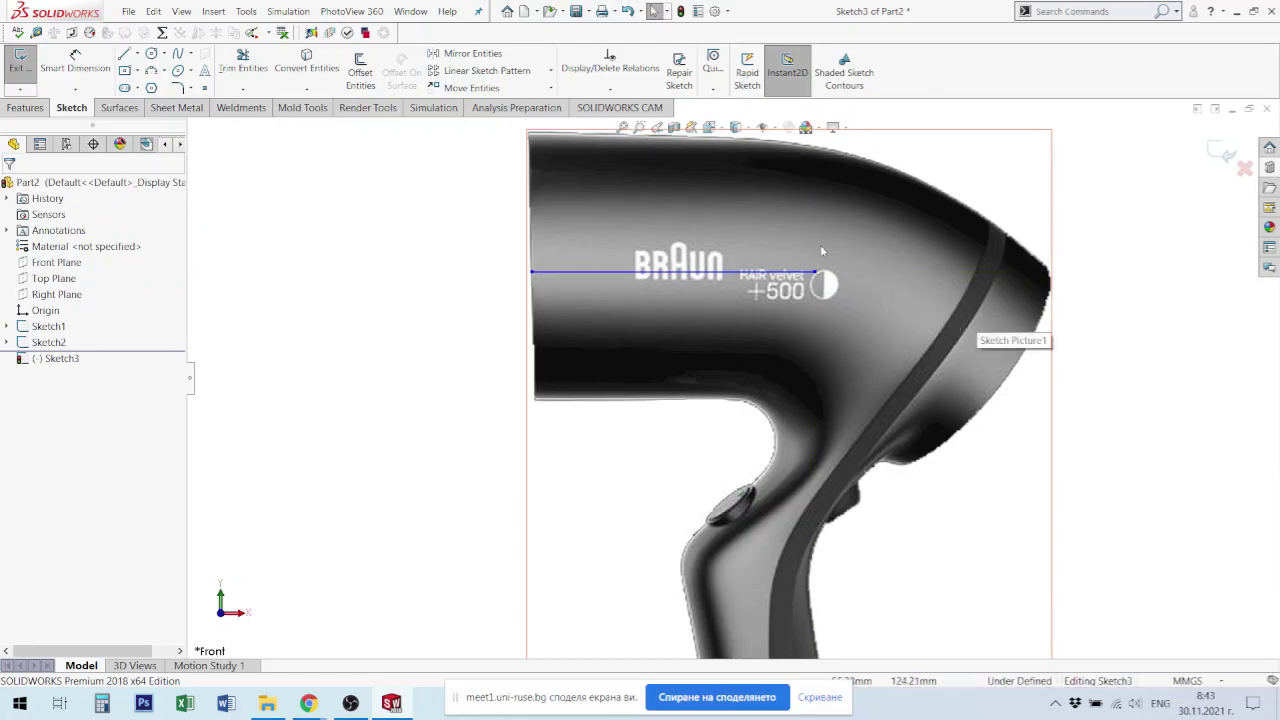
pyautogui.moveTo(818, 272); pyautogui.dragTo(764, 272)
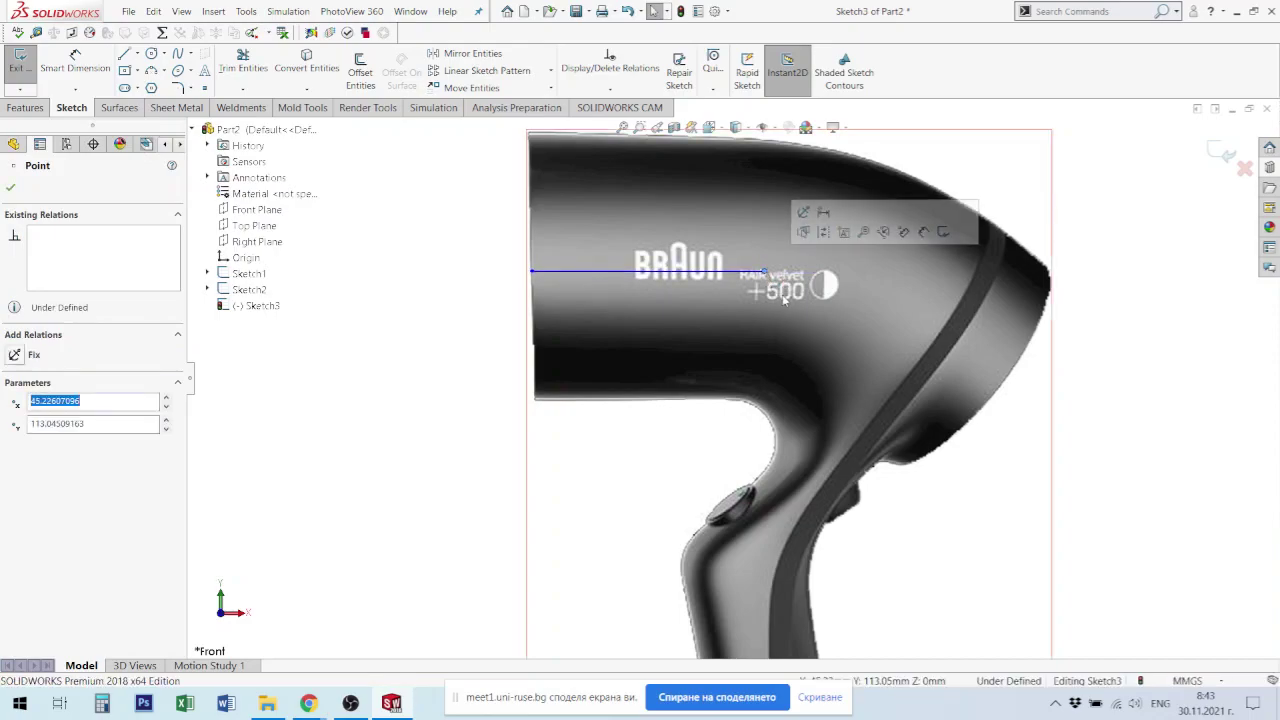
pyautogui.click(718, 272)
pyautogui.press('Escape')
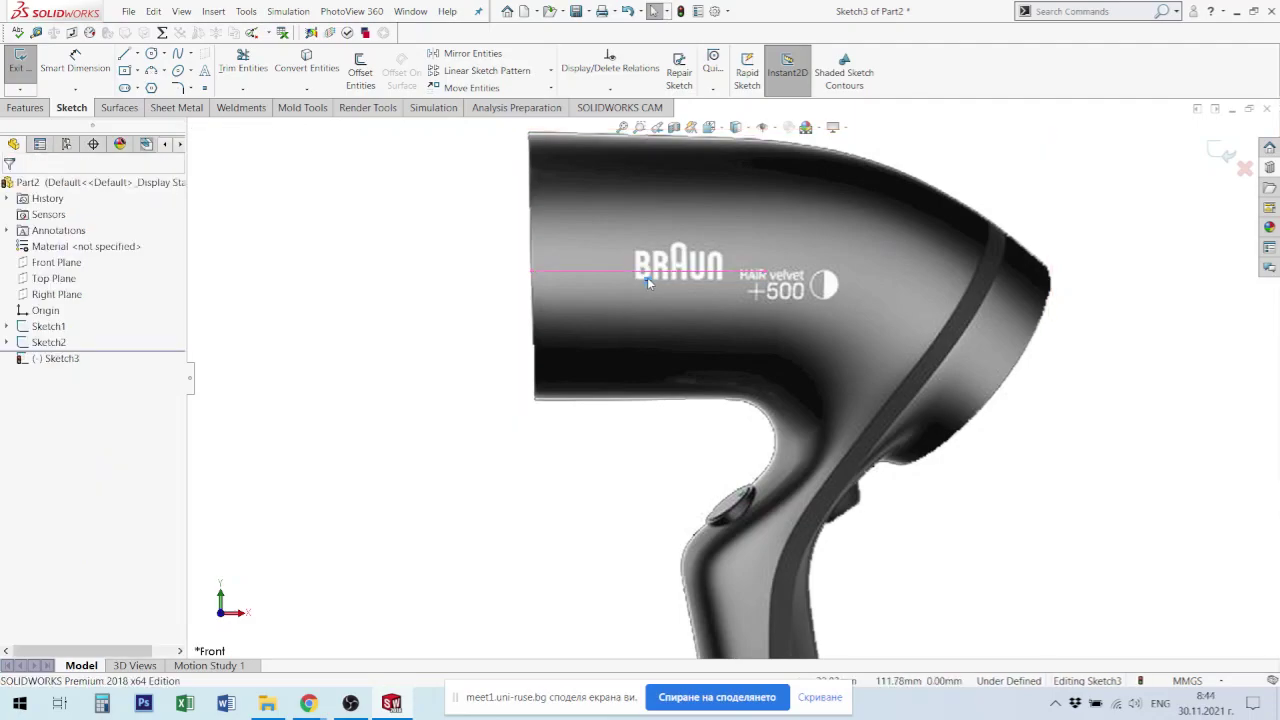
pyautogui.scroll(2, 589, 310)
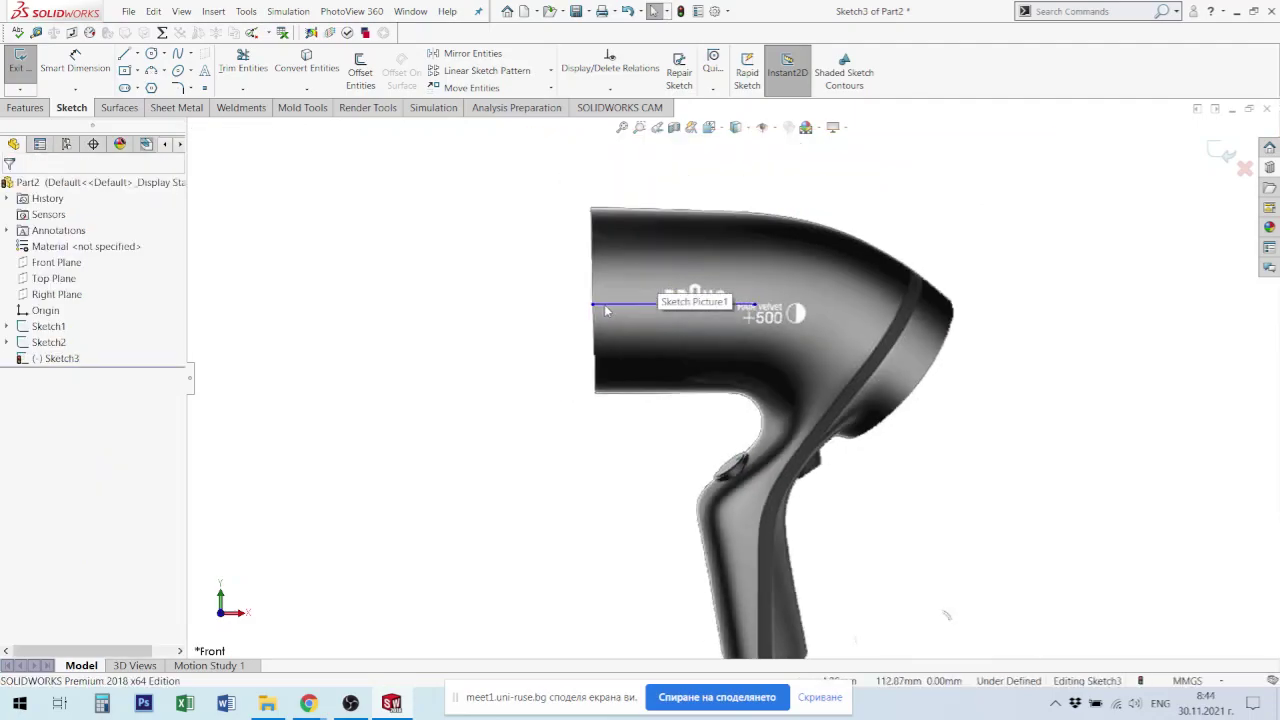
pyautogui.click(592, 304)
pyautogui.moveTo(592, 304); pyautogui.dragTo(598, 311)
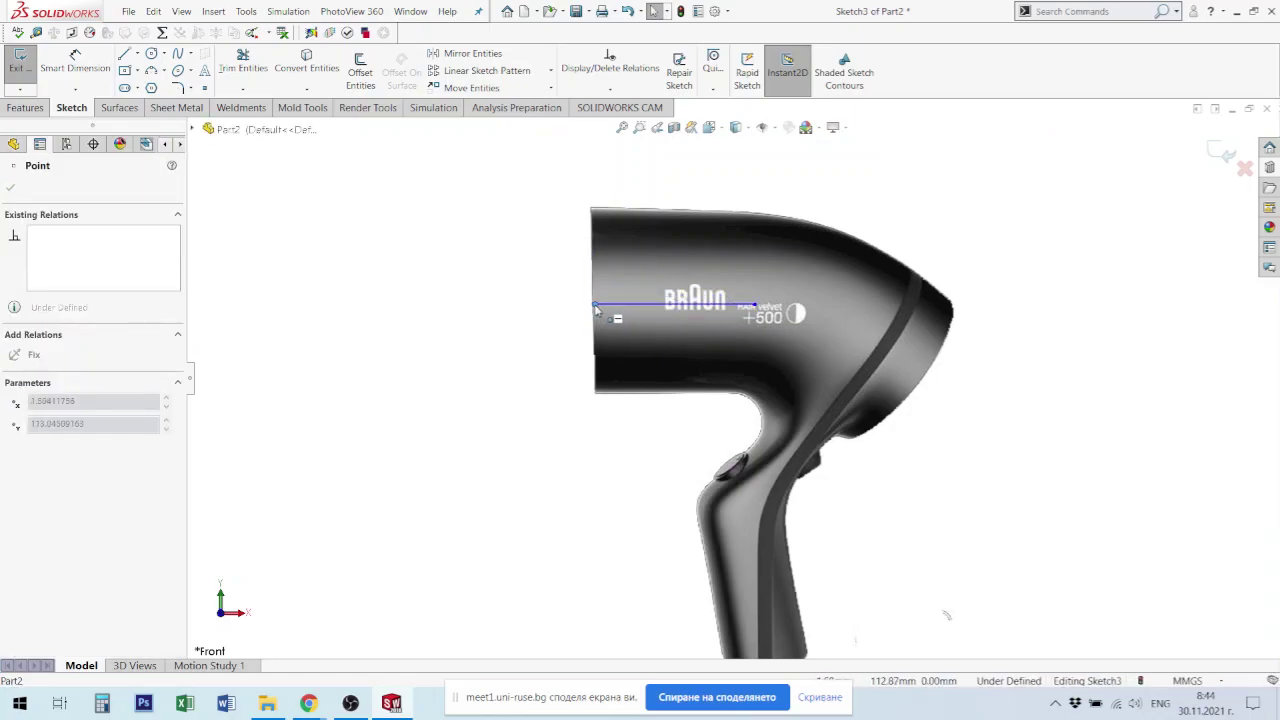
pyautogui.moveTo(594, 311); pyautogui.dragTo(593, 305)
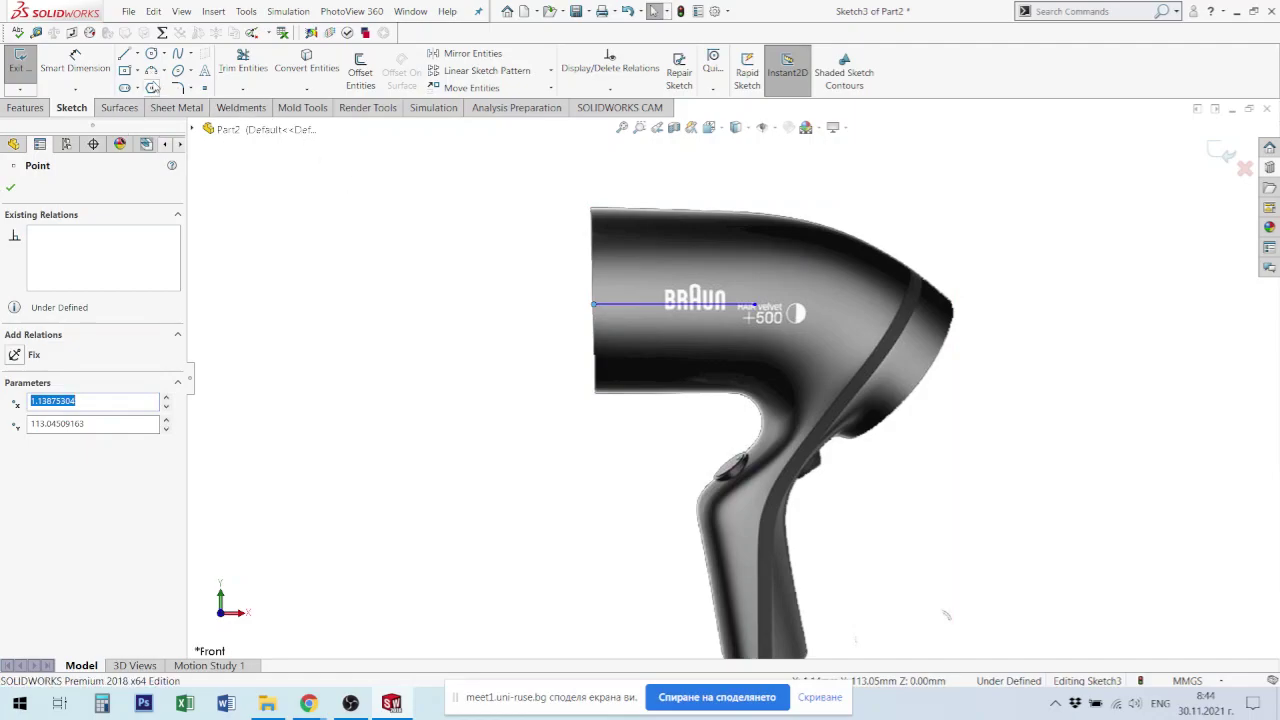
# Step: Draw a vertical centerline along the barrel's front edge from top to bottom
pyautogui.click(137, 54)
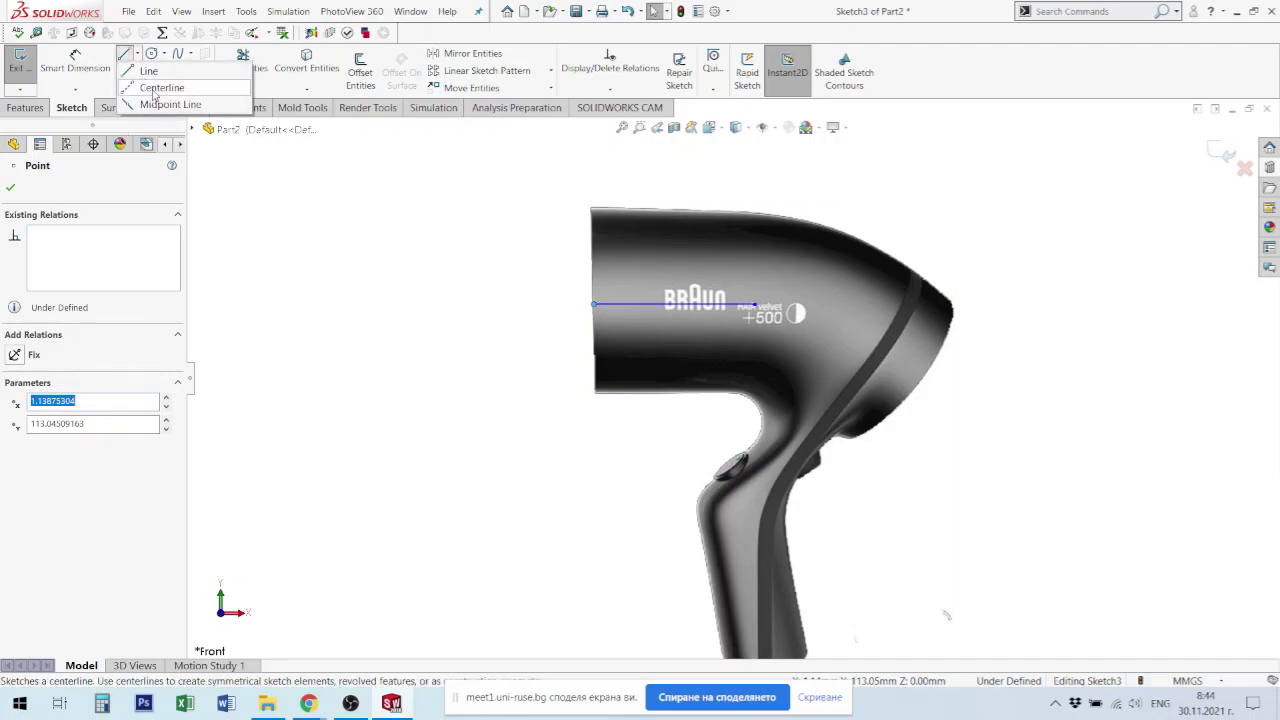
pyautogui.click(155, 100)
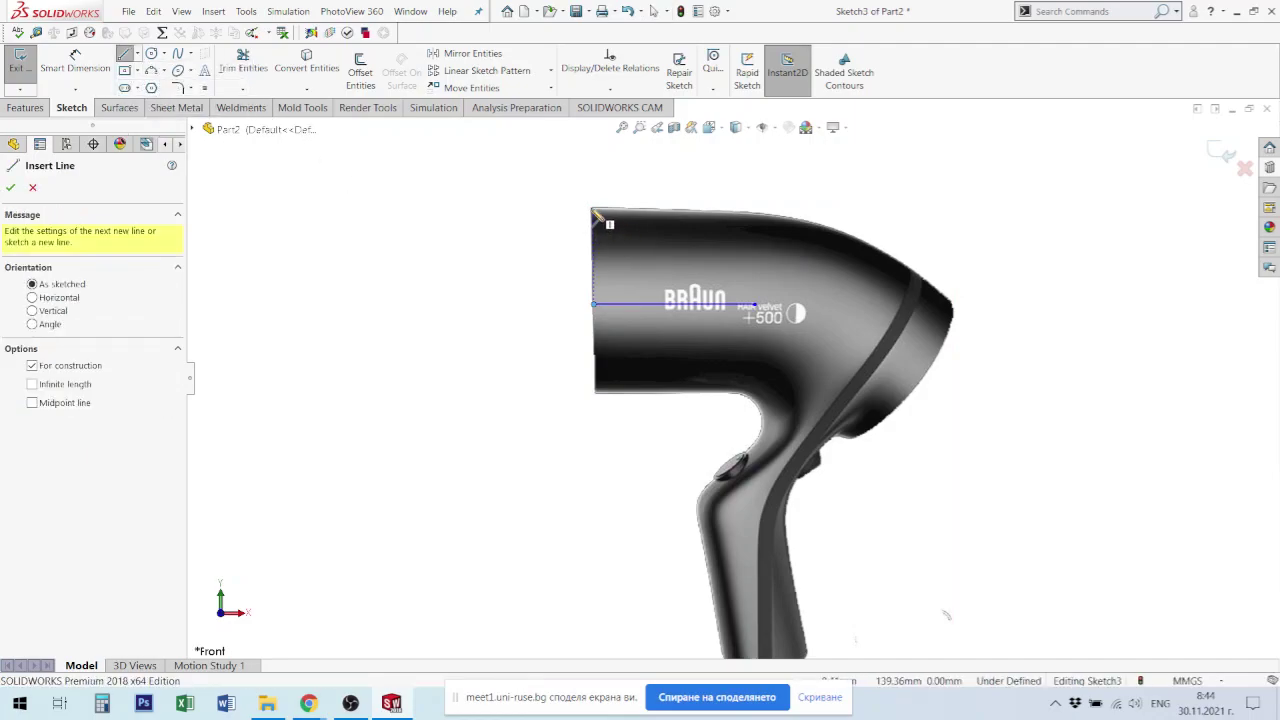
pyautogui.click(593, 210)
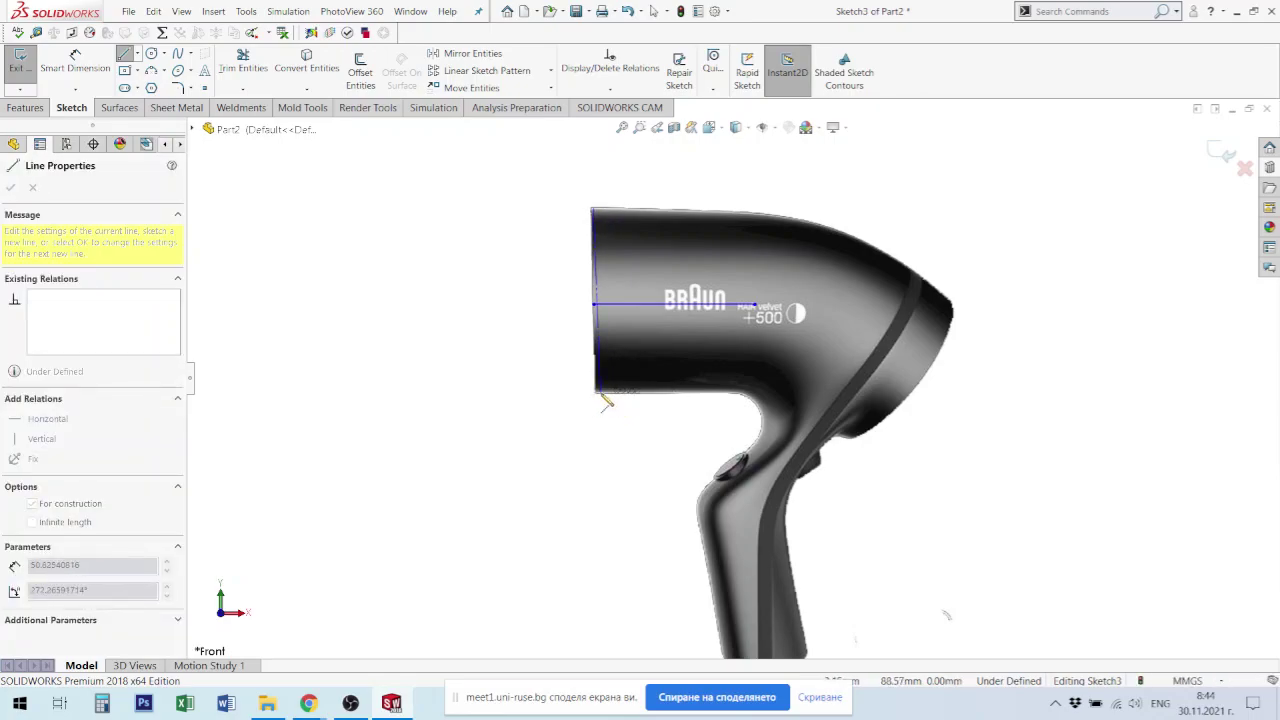
pyautogui.scroll(-2, 600, 402)
pyautogui.scroll(-2, 622, 400)
pyautogui.scroll(-2, 645, 373)
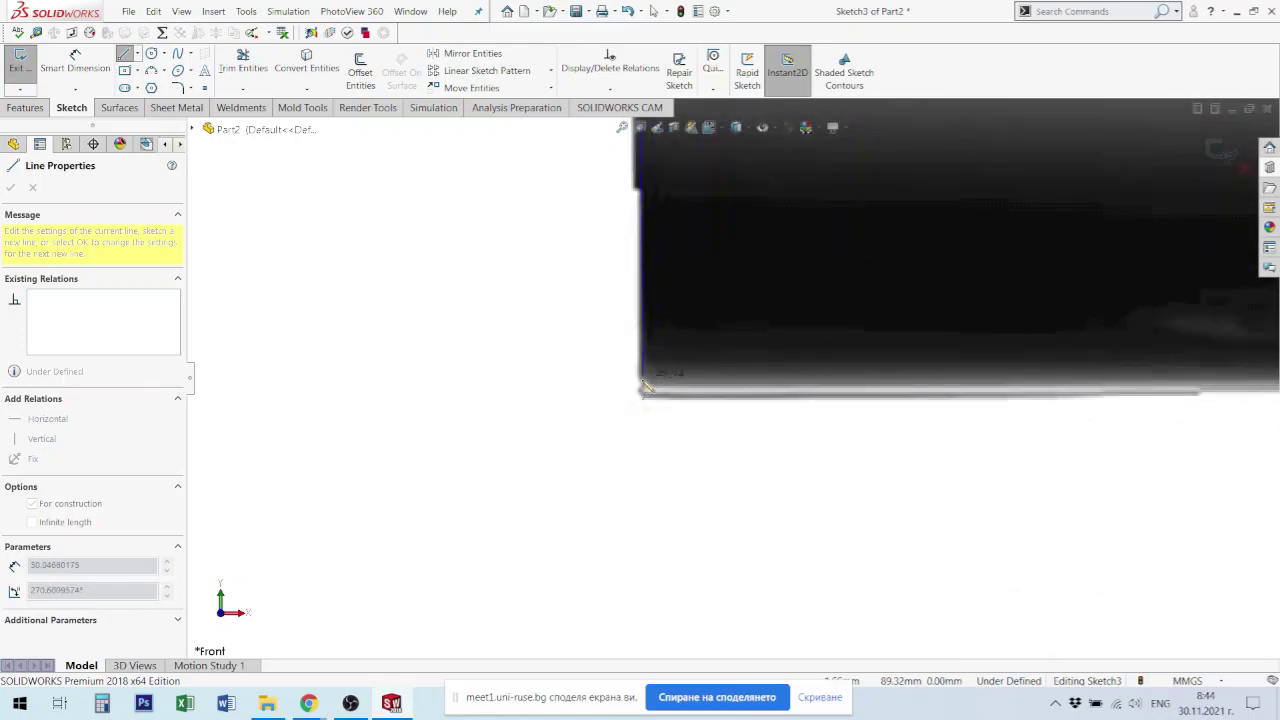
pyautogui.click(648, 401)
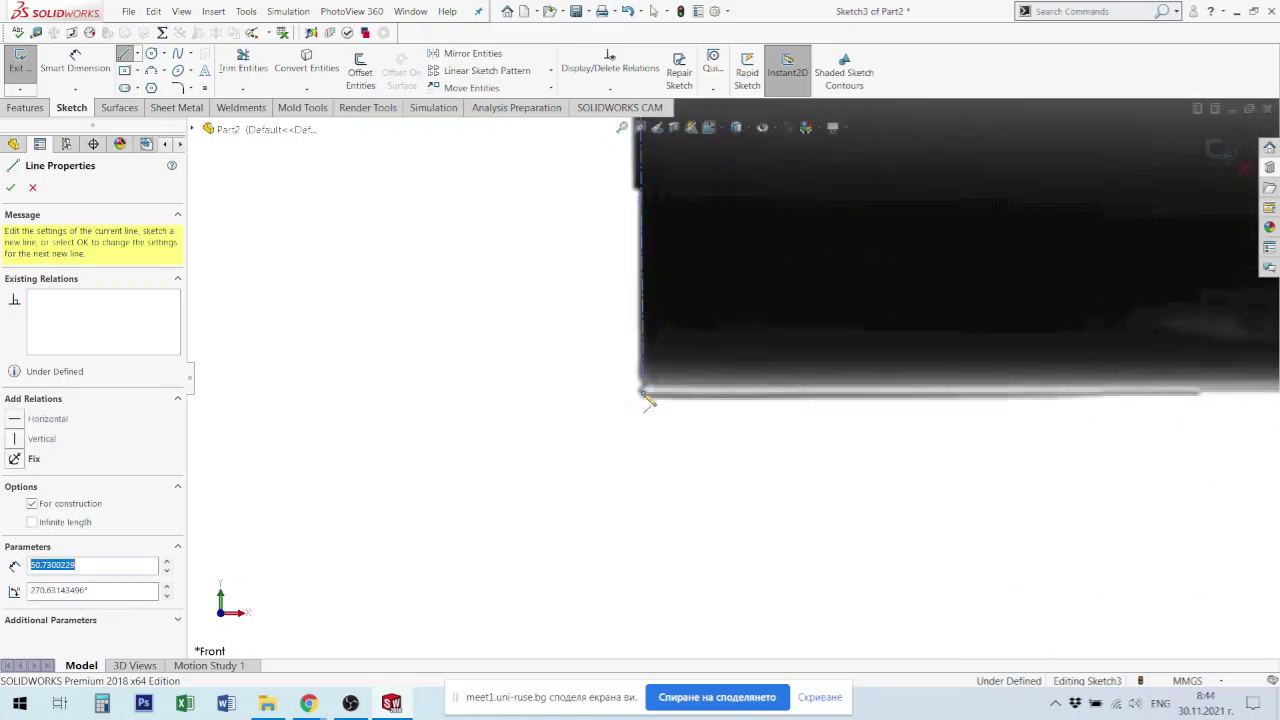
pyautogui.press('Escape')
# Step: Undo an accidental drag of the centerline's top point, then activate Smart Dimension
pyautogui.scroll(3, 651, 400)
pyautogui.scroll(2, 714, 323)
pyautogui.scroll(-2, 752, 275)
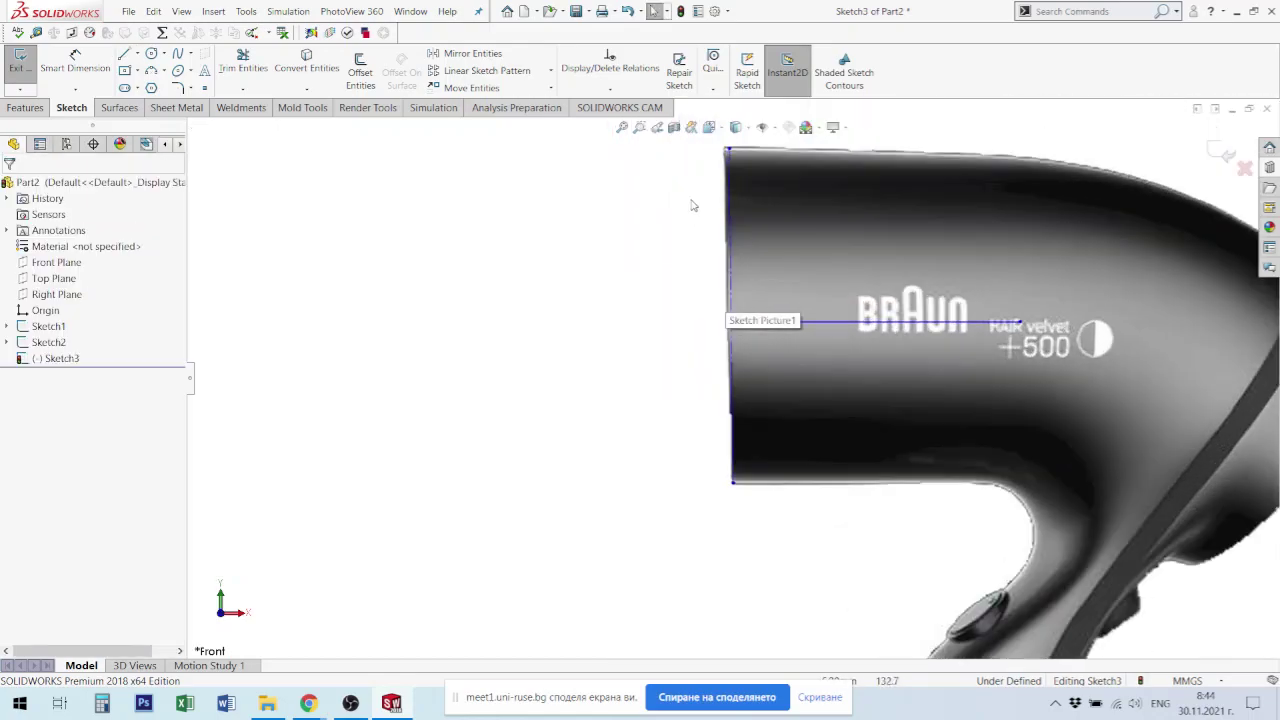
pyautogui.scroll(-1, 756, 290)
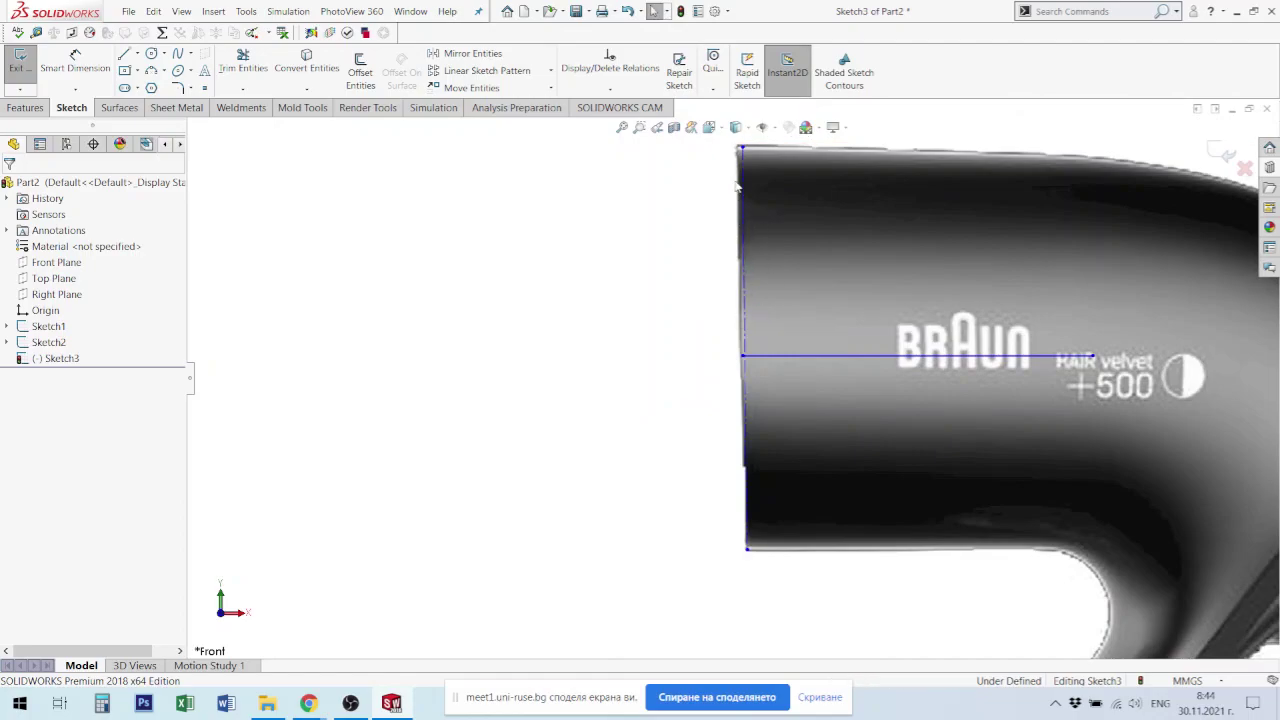
pyautogui.click(742, 150)
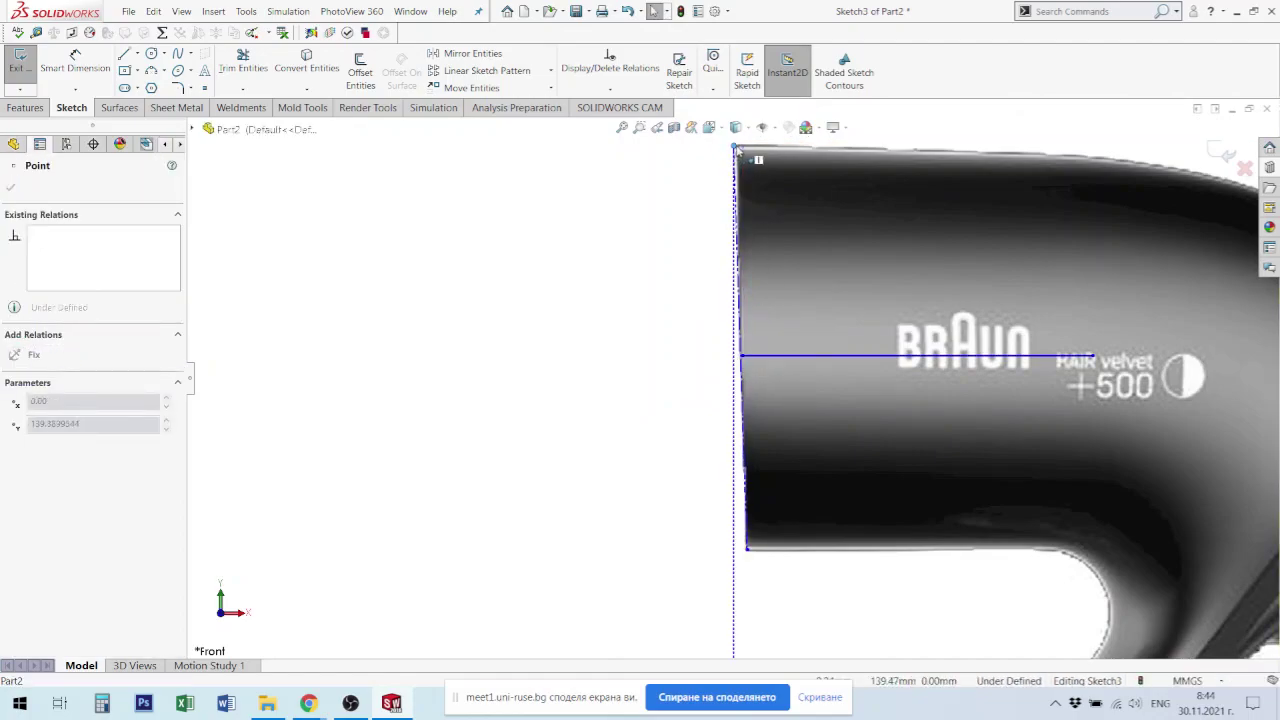
pyautogui.moveTo(736, 148); pyautogui.dragTo(739, 151)
pyautogui.hotkey('ctrl', 'z')
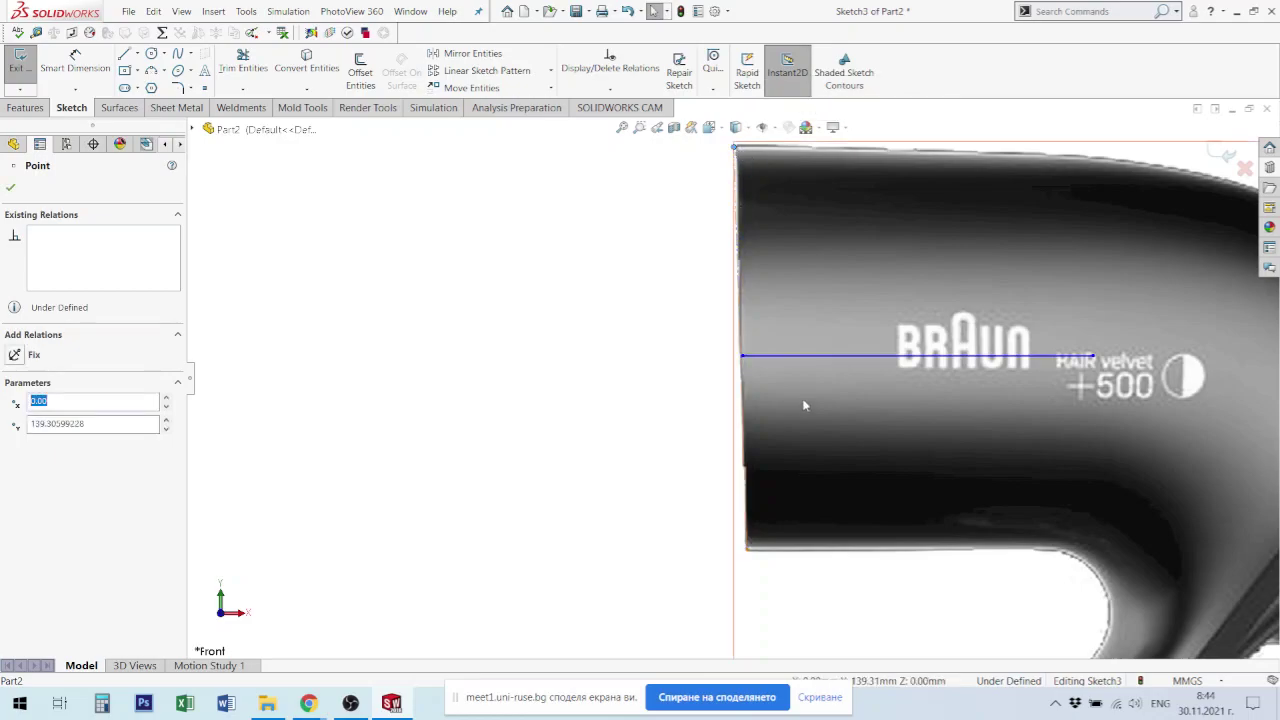
pyautogui.scroll(2, 771, 446)
pyautogui.scroll(1, 808, 411)
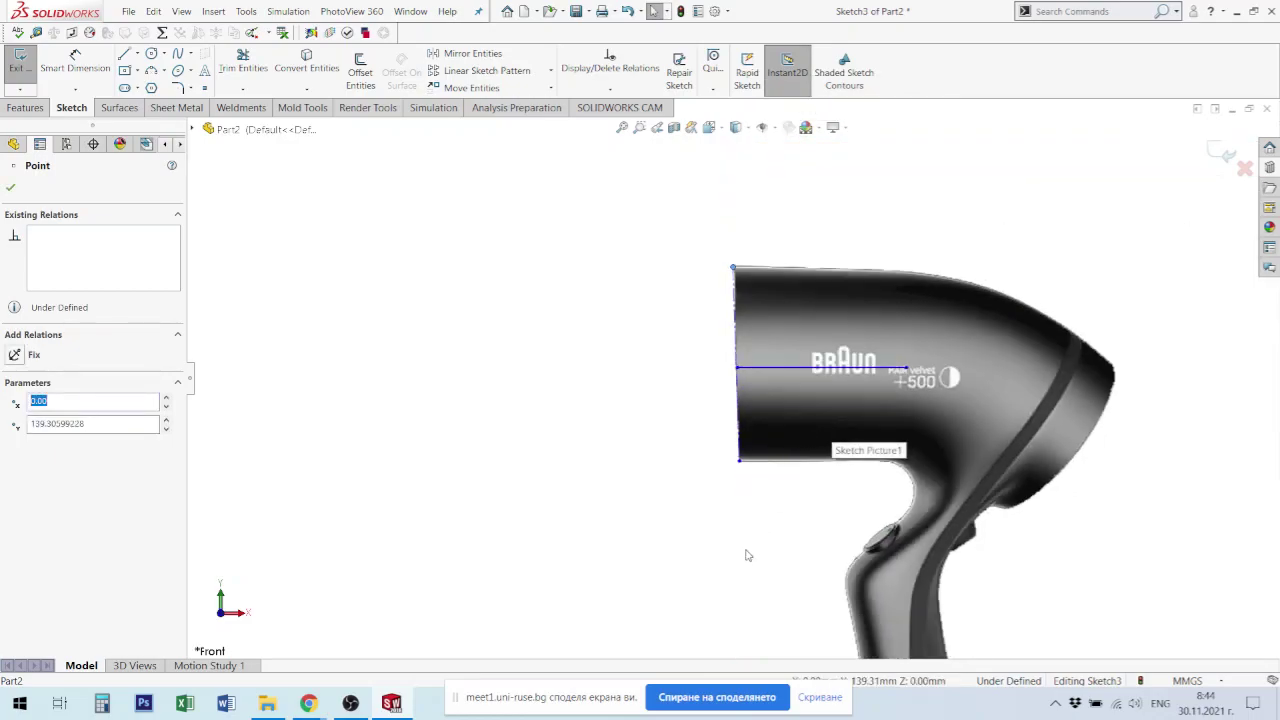
pyautogui.scroll(2, 730, 400)
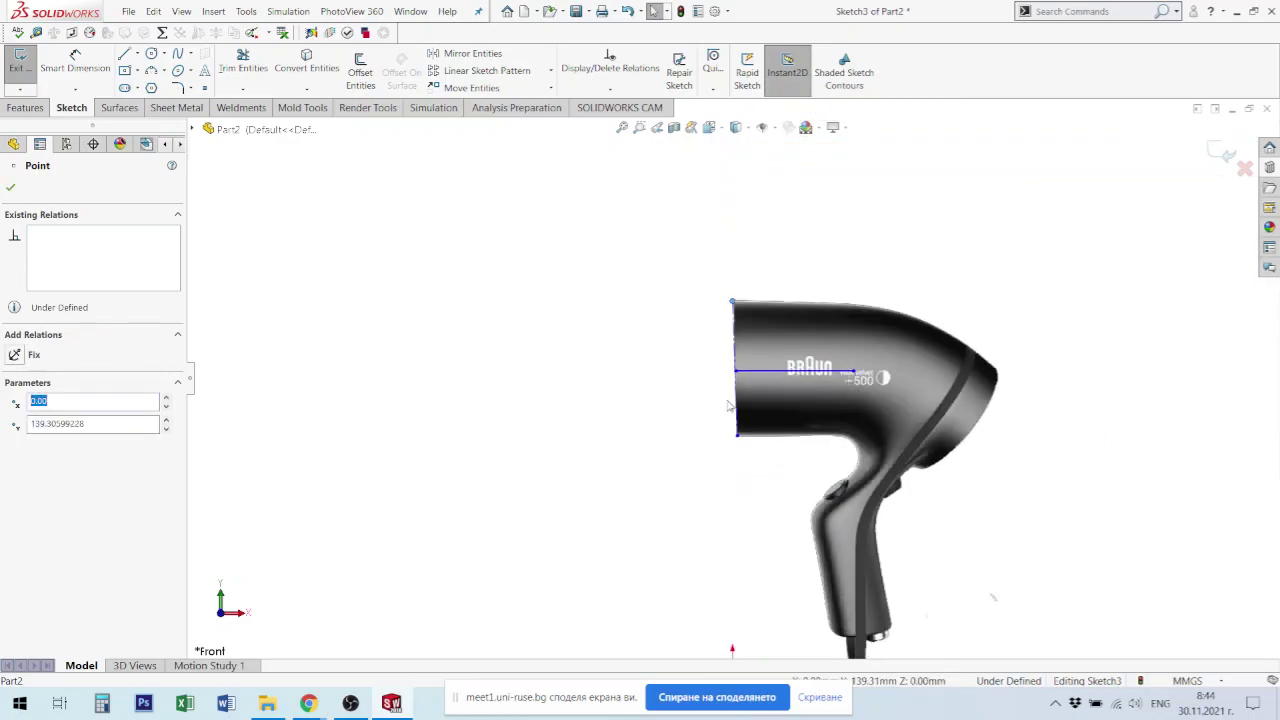
pyautogui.click(75, 60)
pyautogui.scroll(-1, 735, 510)
pyautogui.scroll(1, 738, 512)
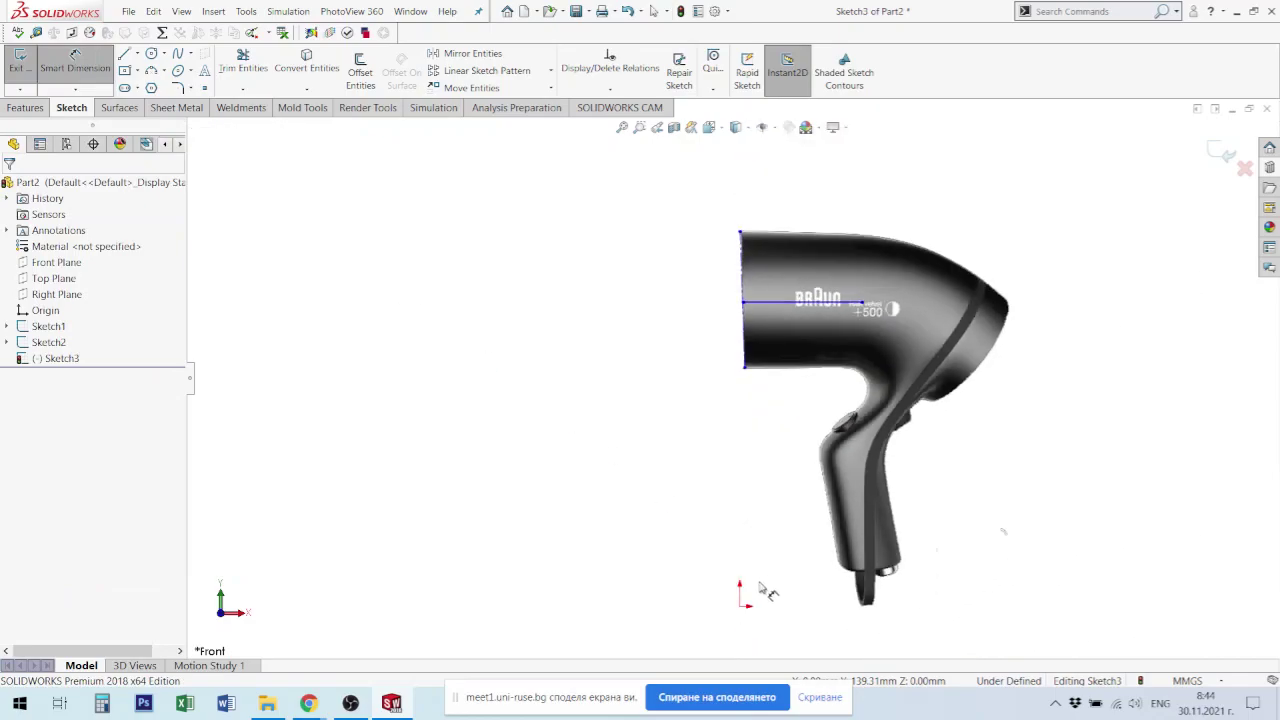
# Step: Dimension the centerline's bottom end 88.50 mm and top end 139.10 mm above the origin
pyautogui.click(740, 604)
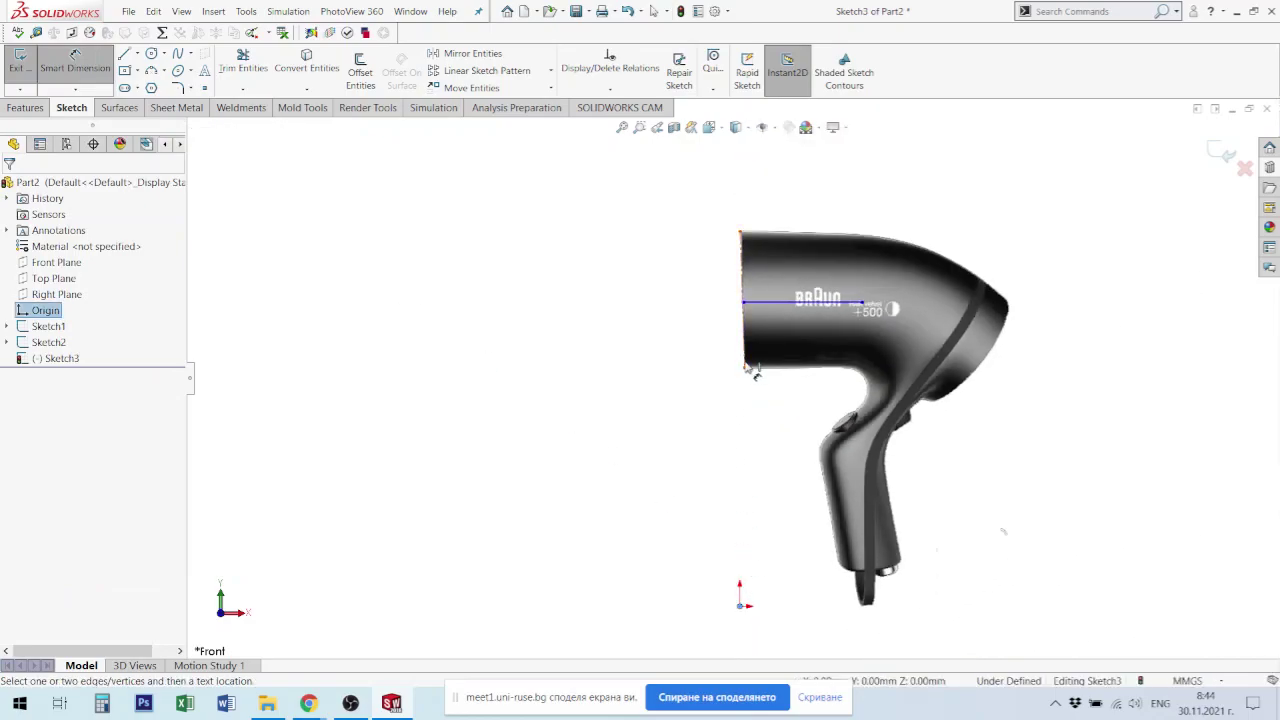
pyautogui.click(746, 369)
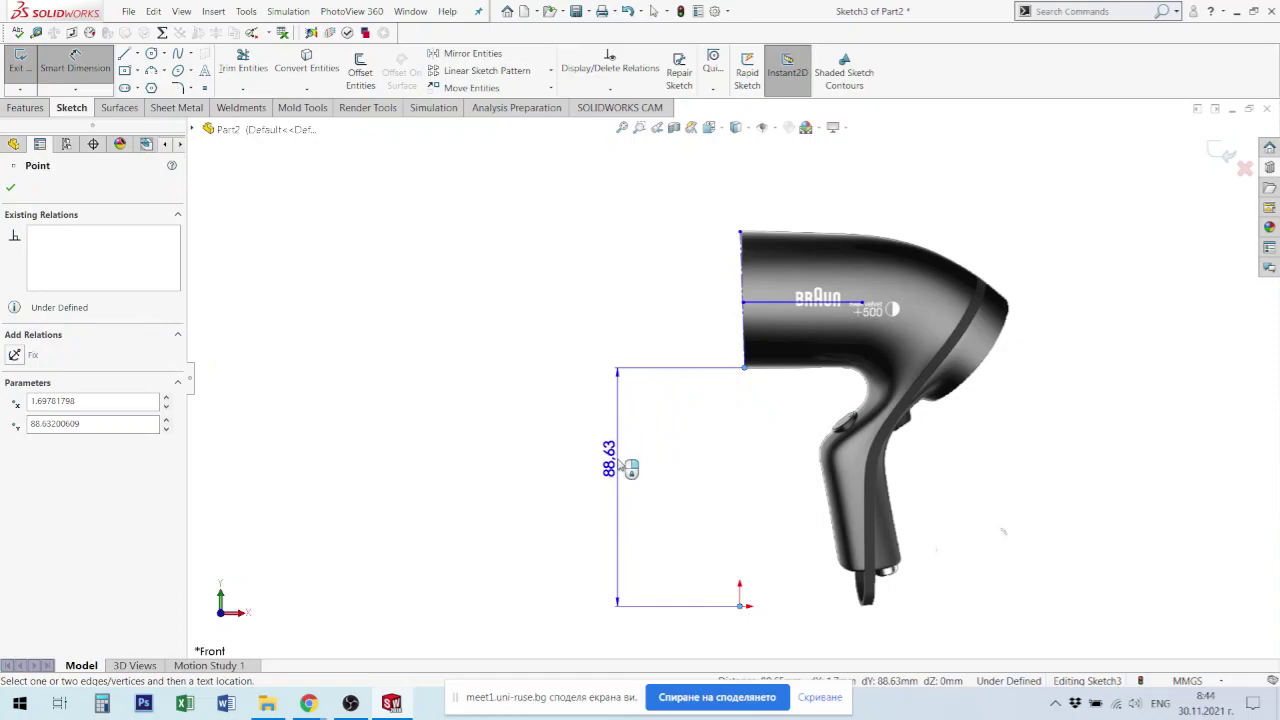
pyautogui.click(617, 458)
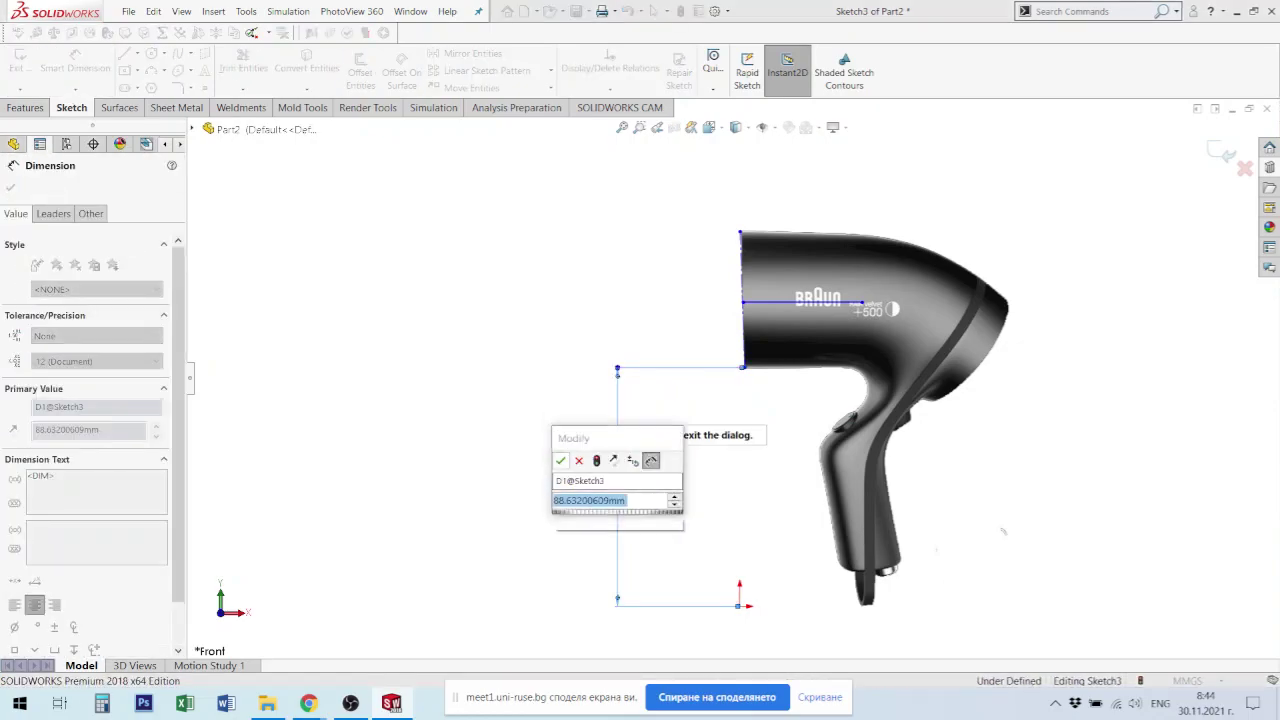
pyautogui.write('88.5')
pyautogui.press('Return')
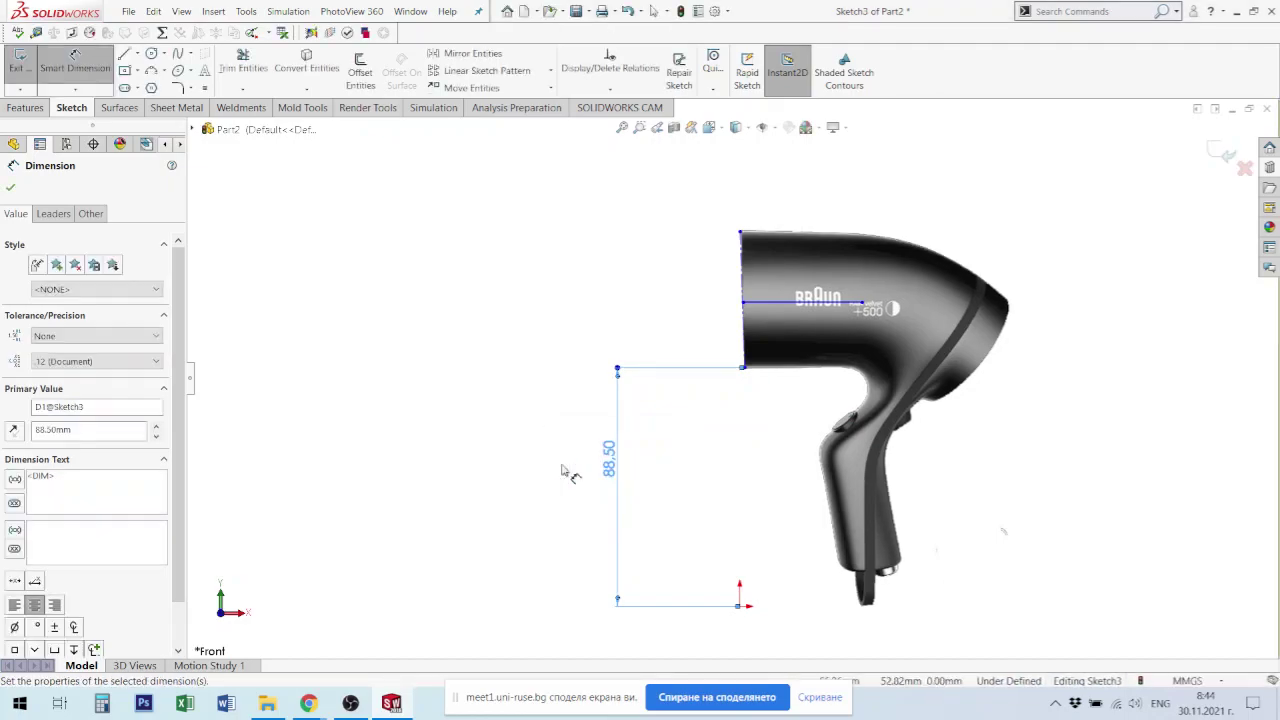
pyautogui.click(741, 236)
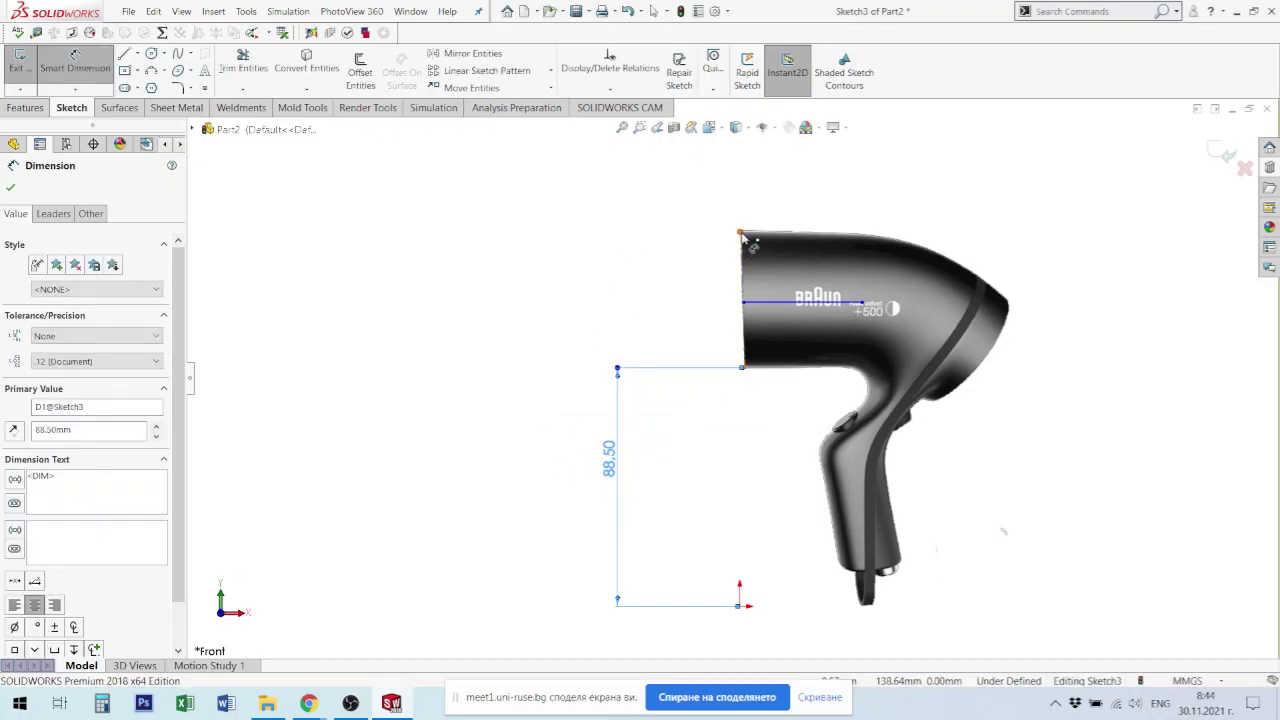
pyautogui.click(740, 607)
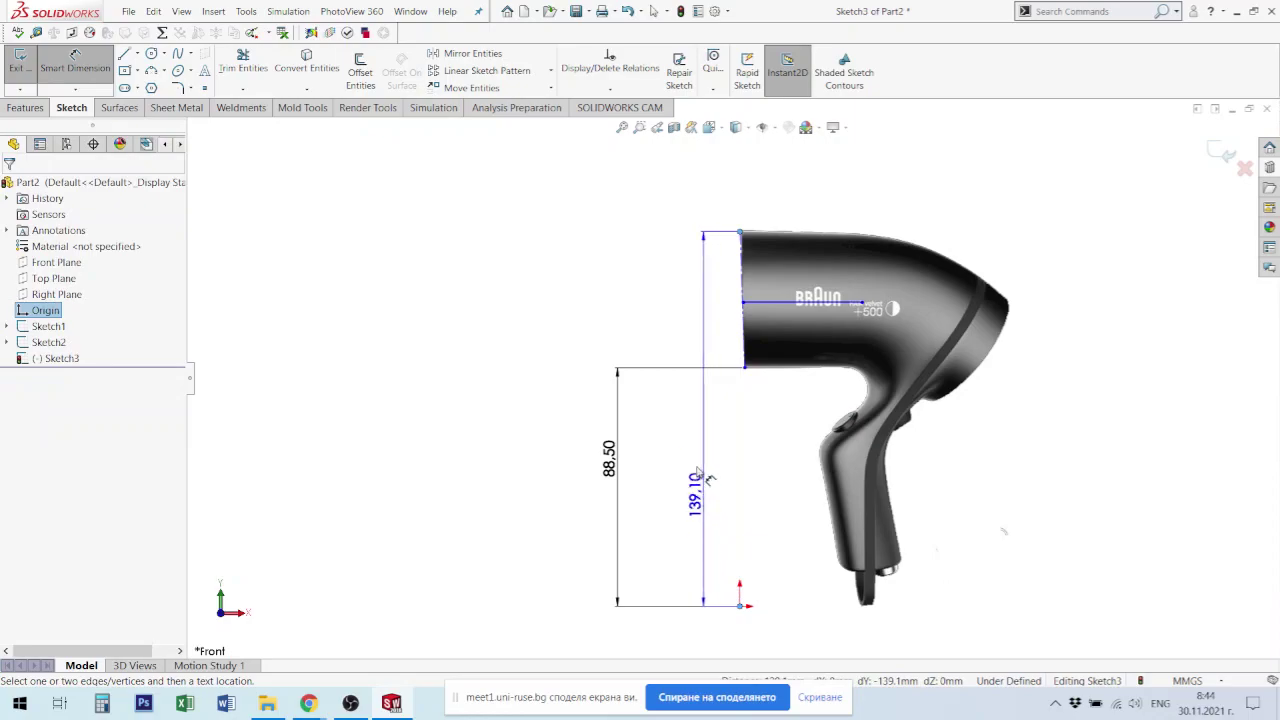
pyautogui.click(573, 463)
pyautogui.write('139.')
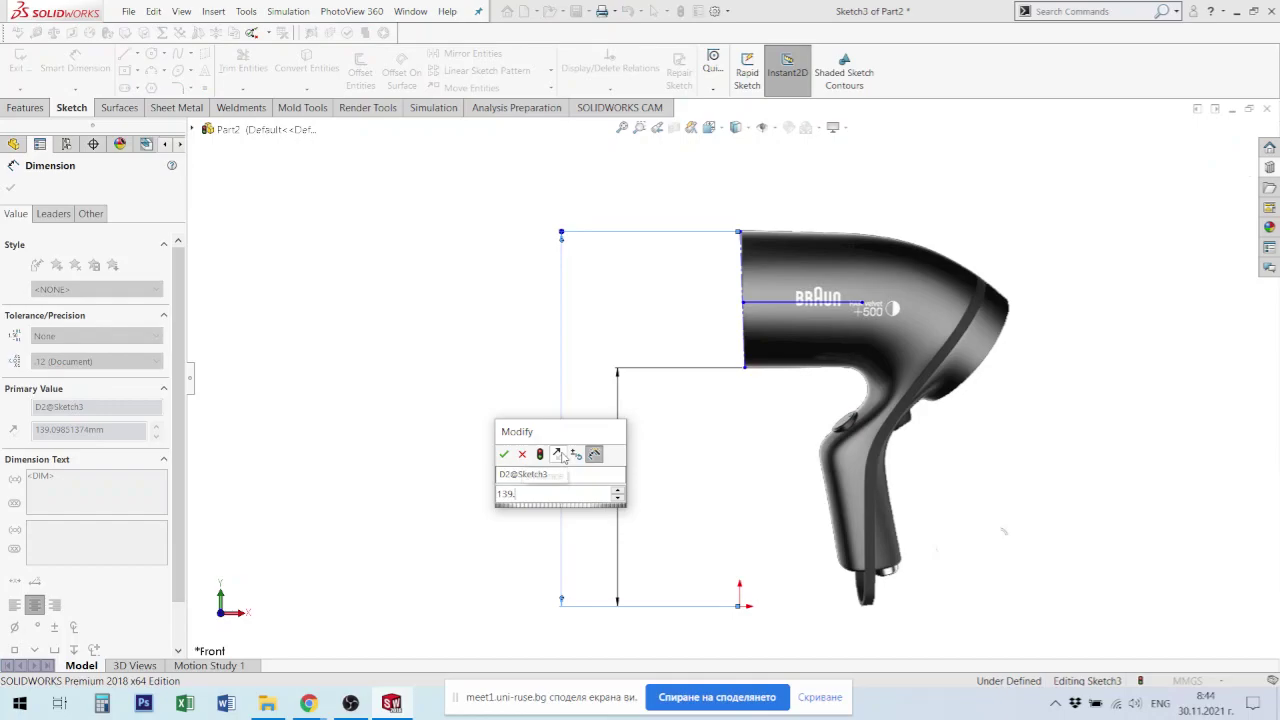
pyautogui.press('Return')
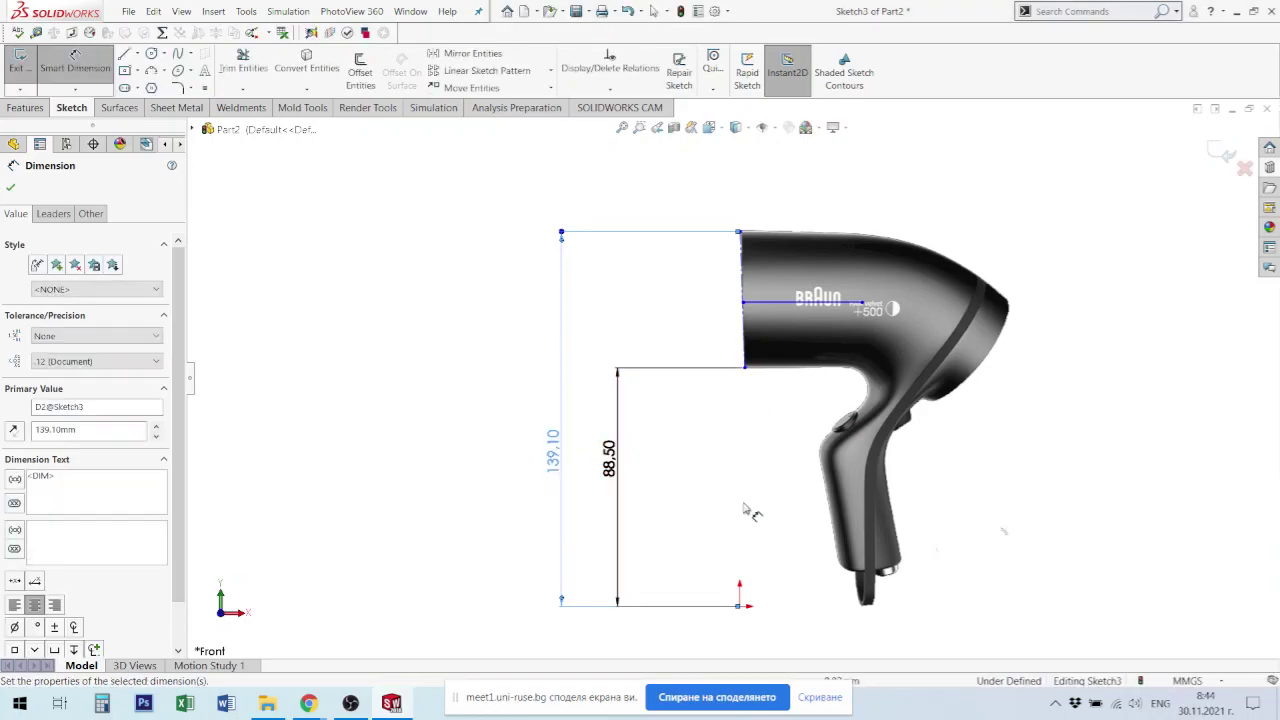
pyautogui.click(762, 632)
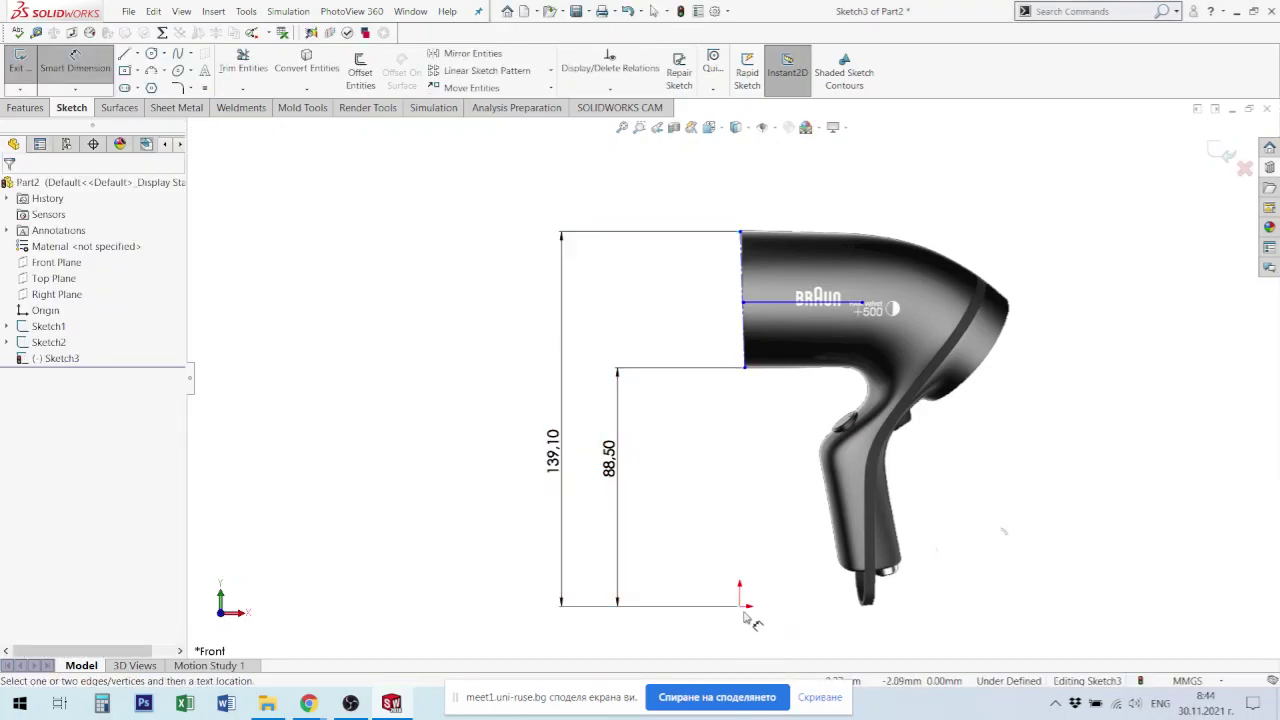
pyautogui.click(741, 605)
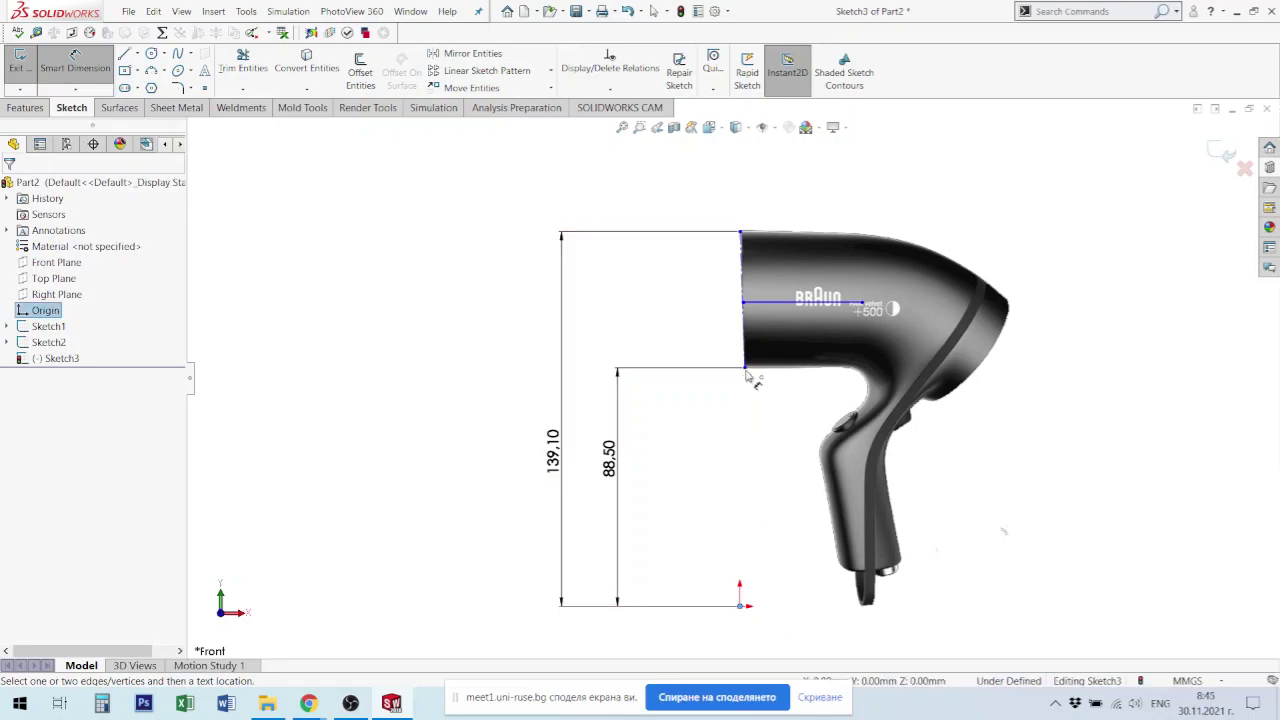
# Step: Dimension the centerline's lower end 1.70 mm horizontally from the origin
pyautogui.click(744, 369)
pyautogui.scroll(-2, 738, 199)
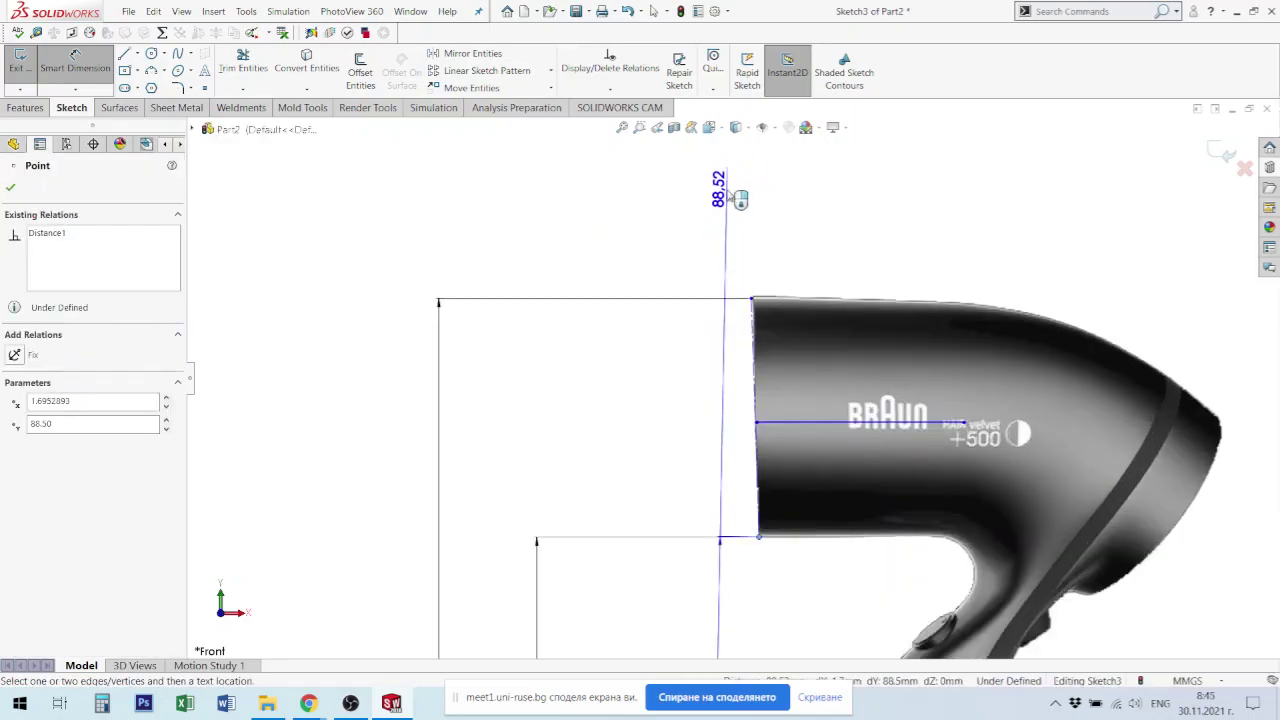
pyautogui.scroll(2, 757, 300)
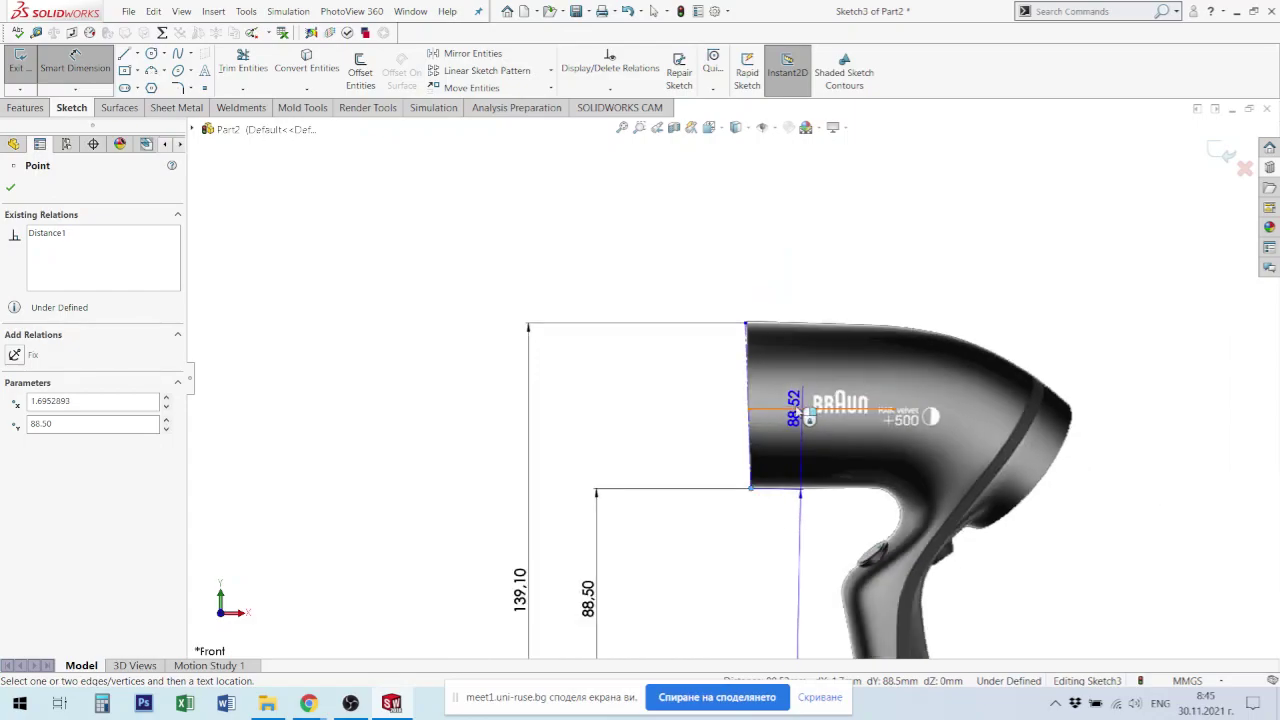
pyautogui.scroll(1, 805, 412)
pyautogui.scroll(1, 760, 388)
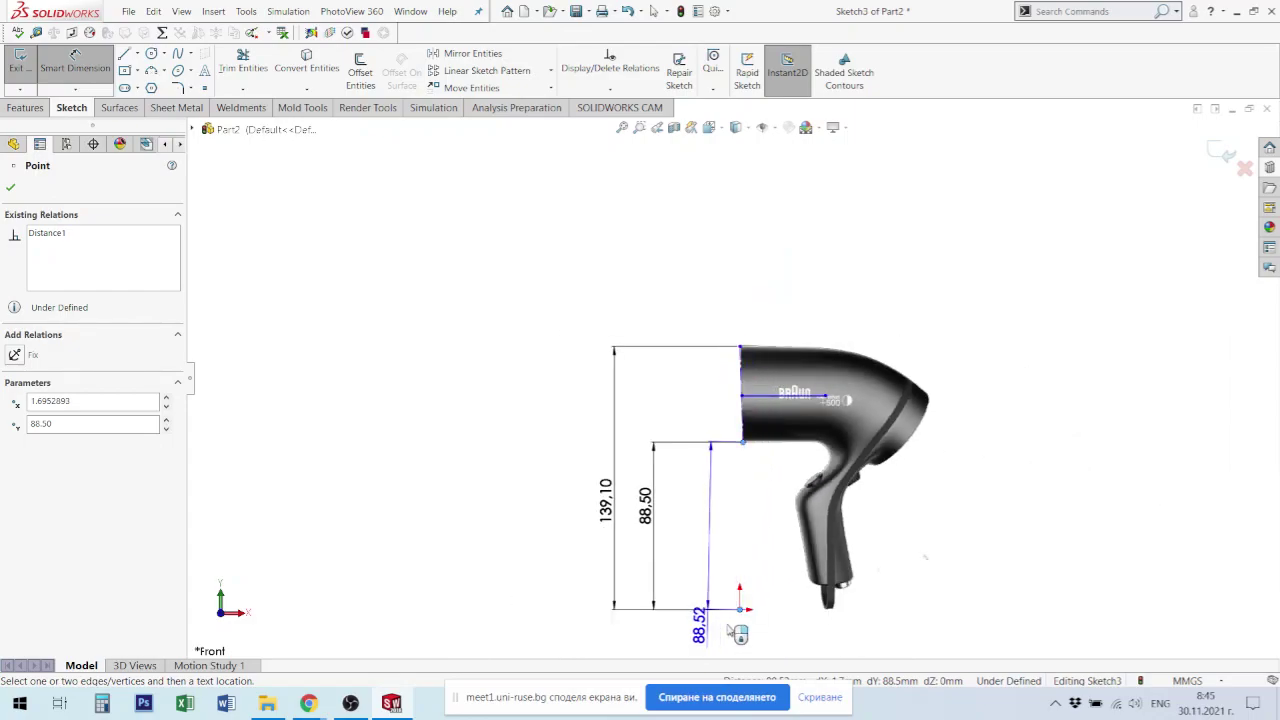
pyautogui.scroll(-2, 745, 620)
pyautogui.scroll(-2, 740, 565)
pyautogui.scroll(-1, 735, 555)
pyautogui.scroll(-1, 735, 560)
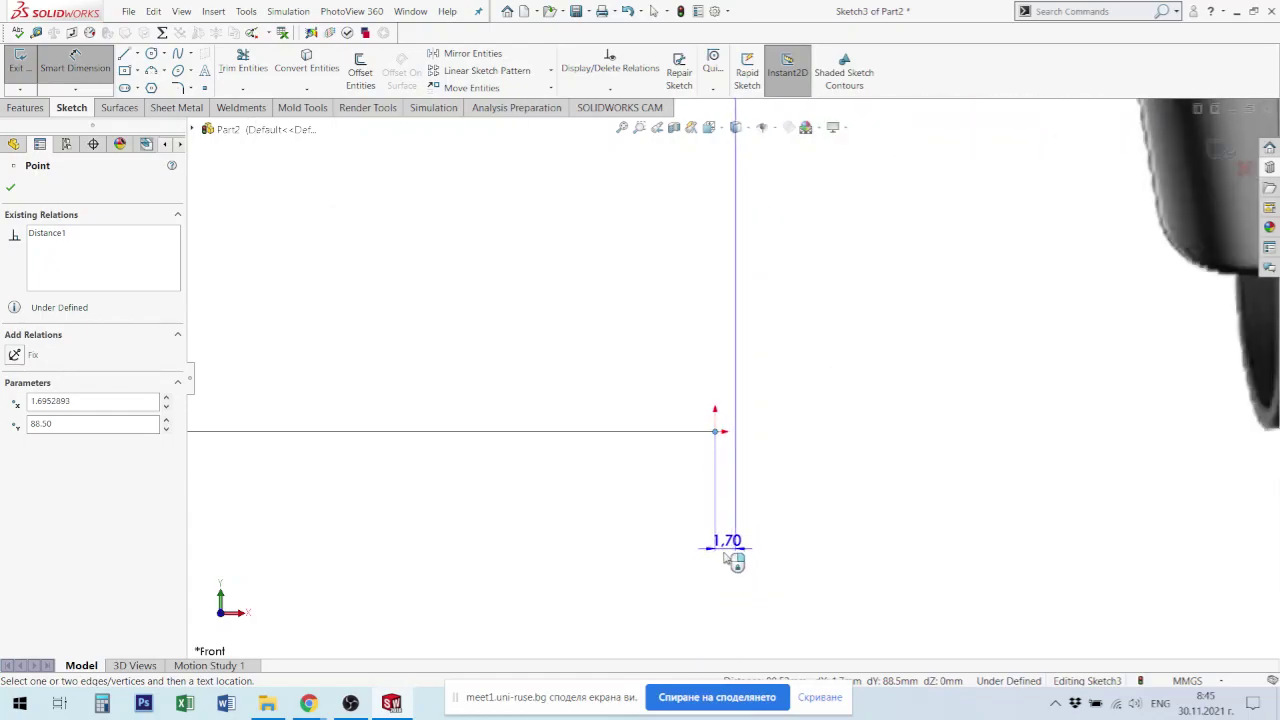
pyautogui.scroll(-2, 712, 480)
pyautogui.scroll(-2, 730, 400)
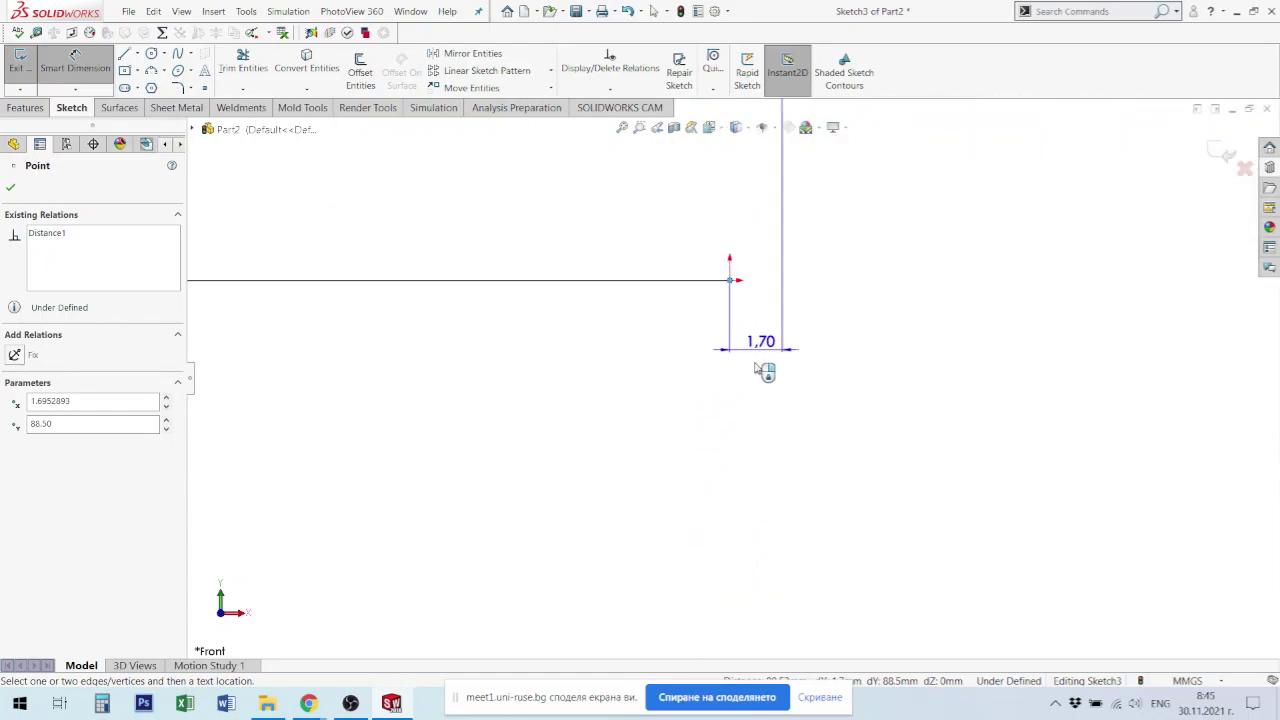
pyautogui.click(756, 365)
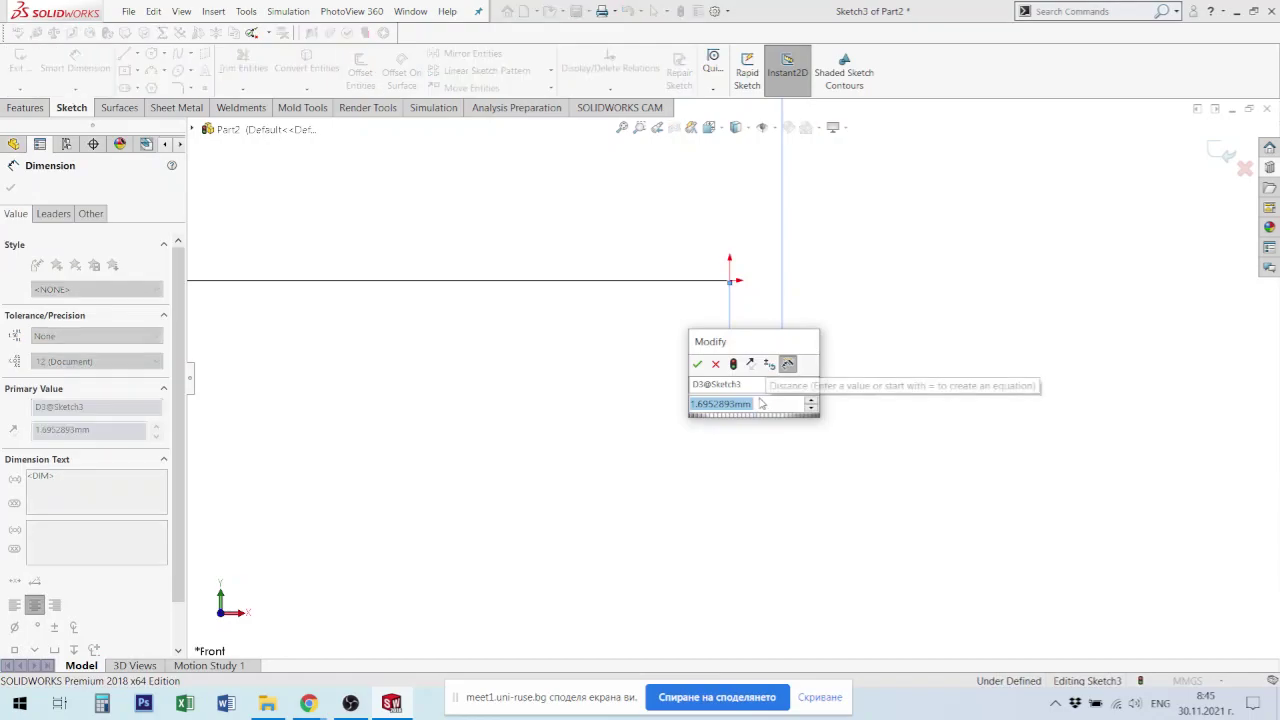
pyautogui.click(760, 403)
pyautogui.press('Return')
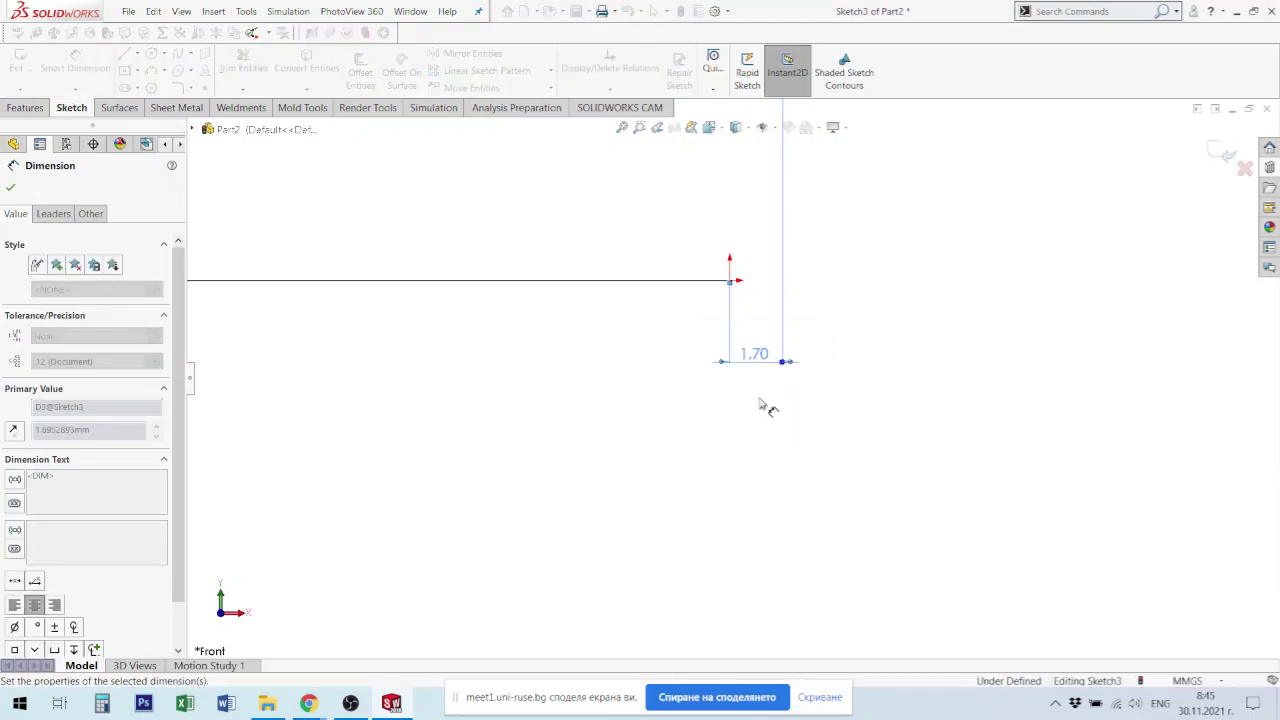
pyautogui.scroll(2, 737, 251)
pyautogui.scroll(2, 800, 234)
pyautogui.scroll(2, 770, 225)
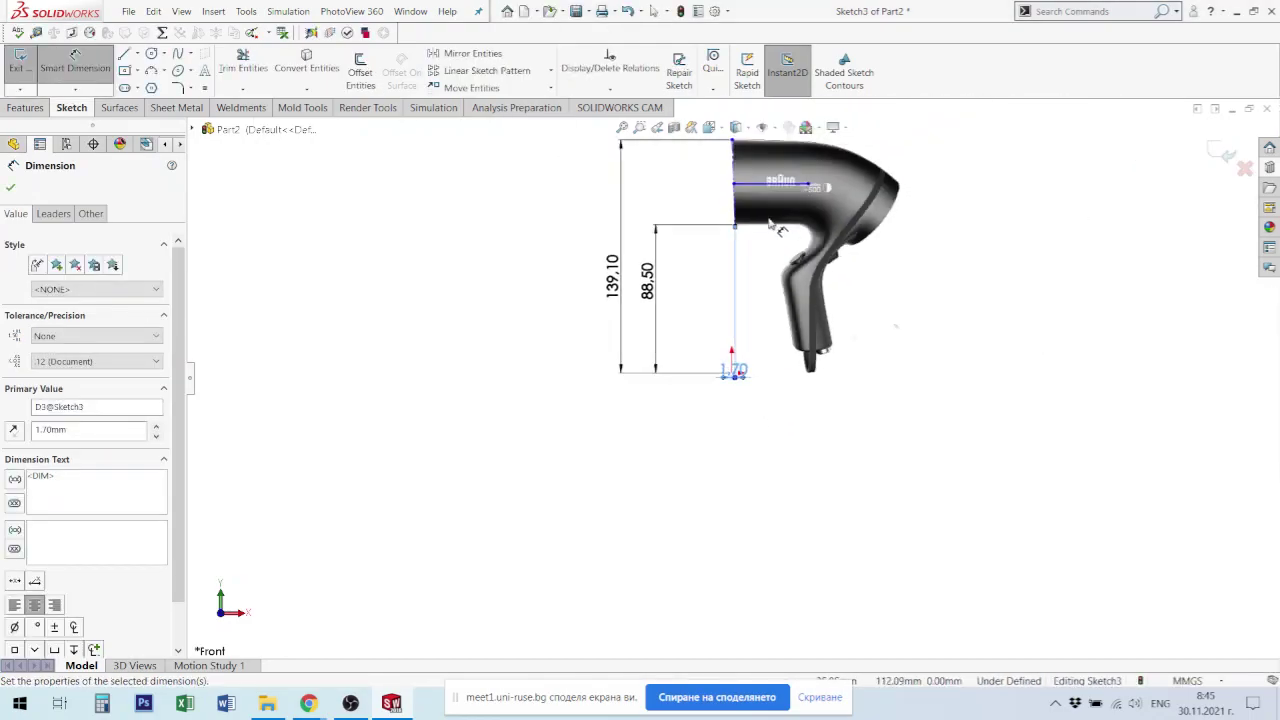
pyautogui.scroll(-1, 772, 224)
pyautogui.scroll(-4, 760, 230)
pyautogui.press('Escape')
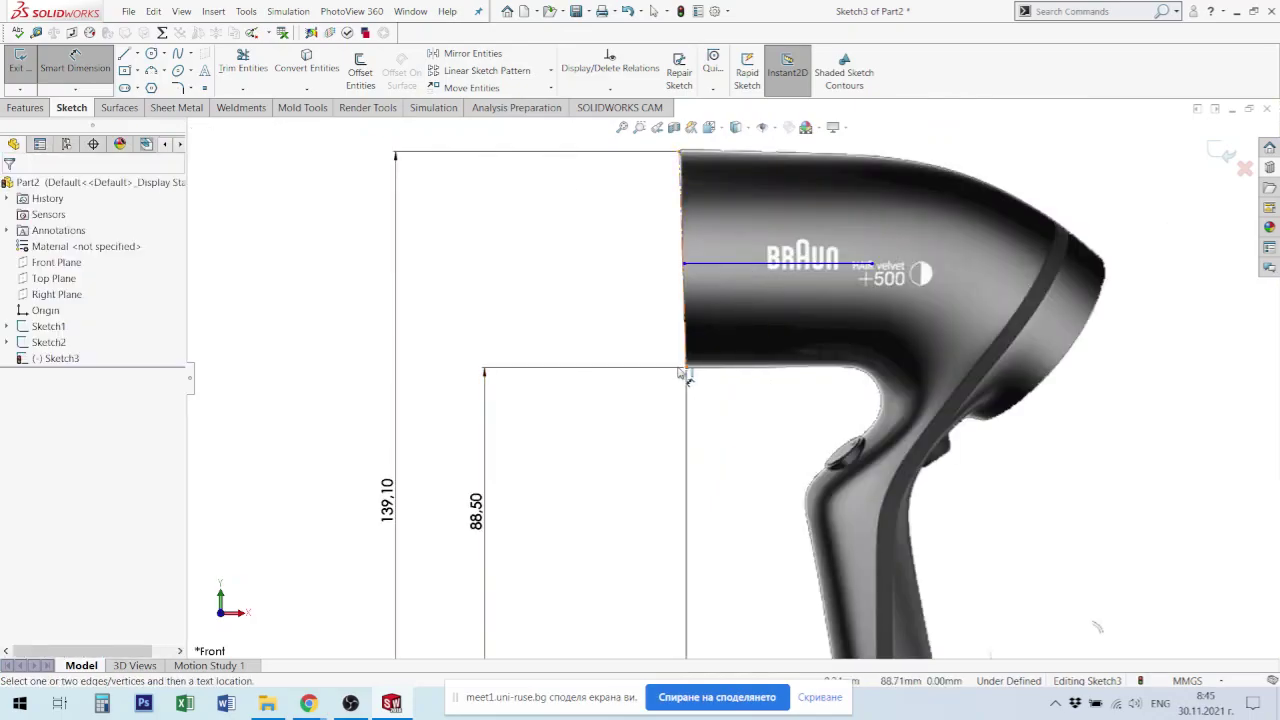
pyautogui.click(686, 368)
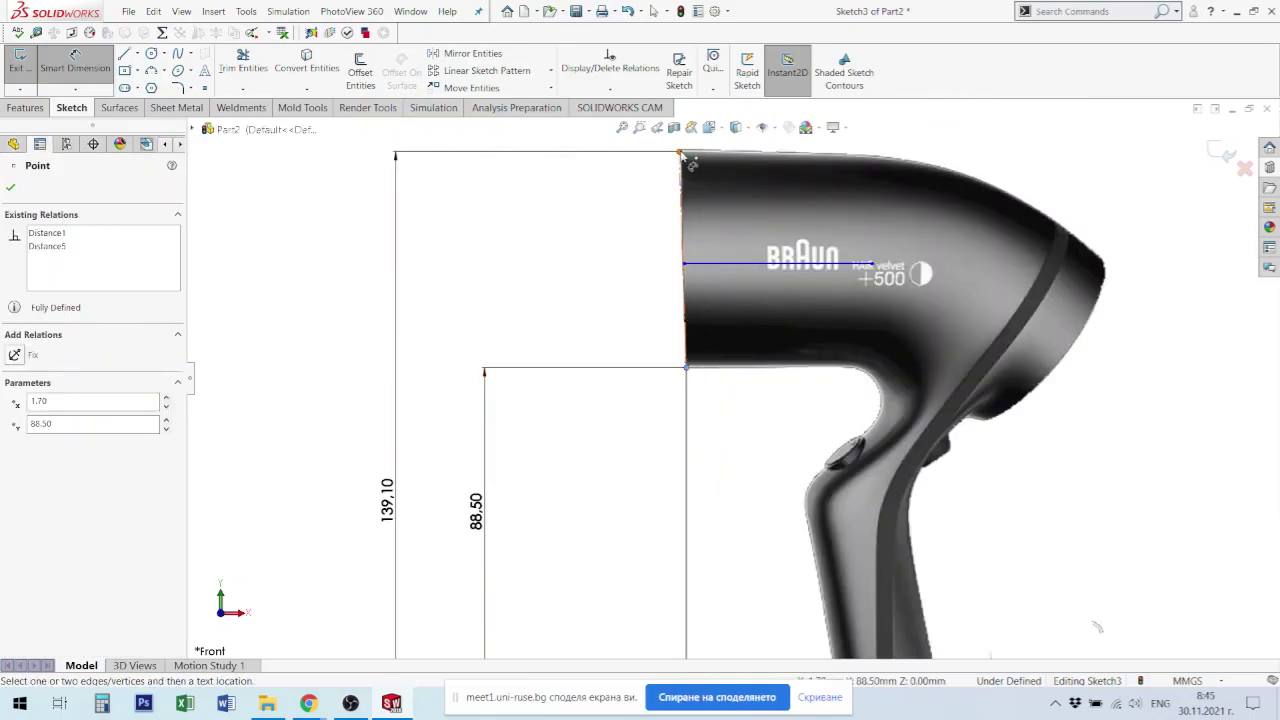
# Step: Give the centerline's upper end the same 1.70 mm horizontal offset
pyautogui.click(681, 154)
pyautogui.scroll(2, 690, 150)
pyautogui.scroll(-2, 700, 170)
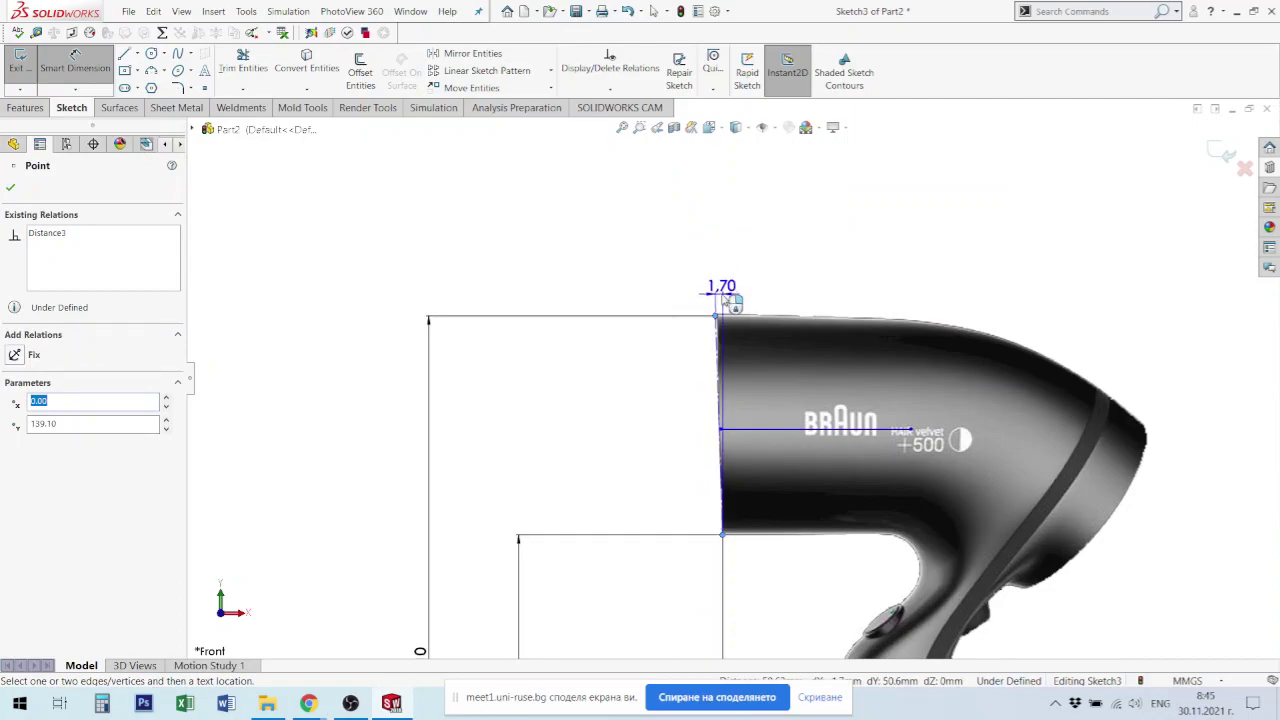
pyautogui.click(725, 296)
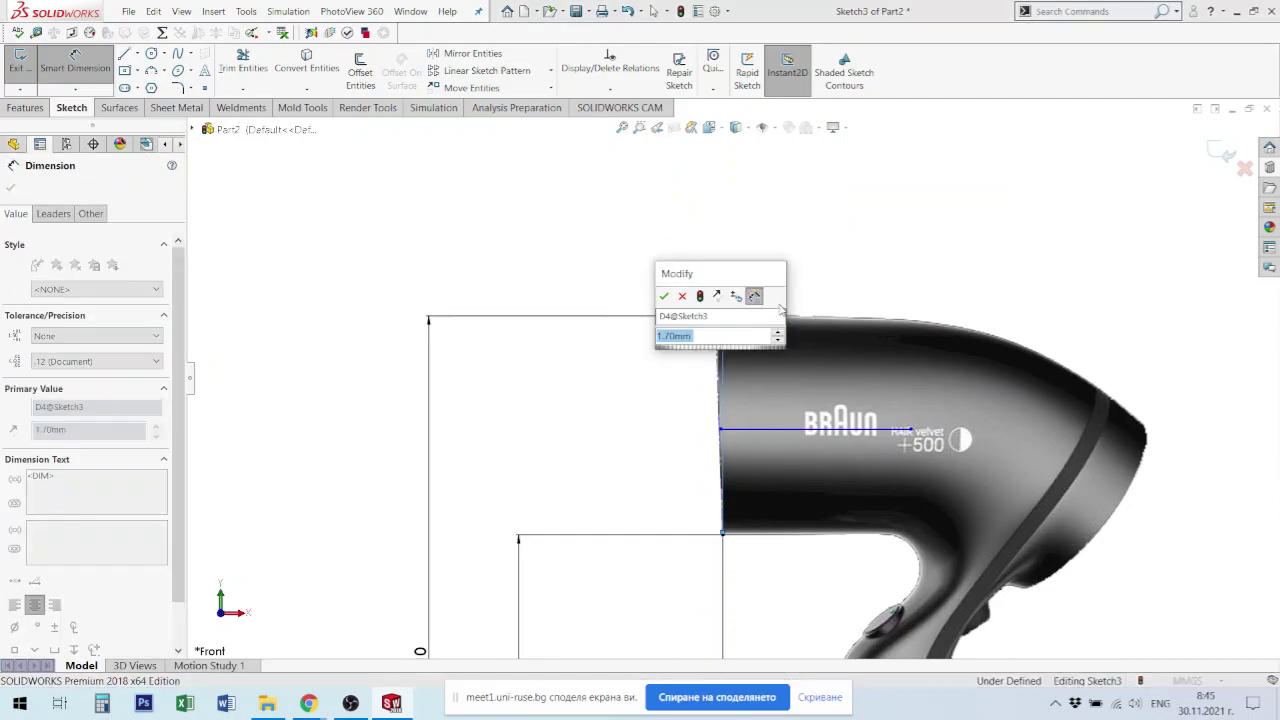
pyautogui.press('Return')
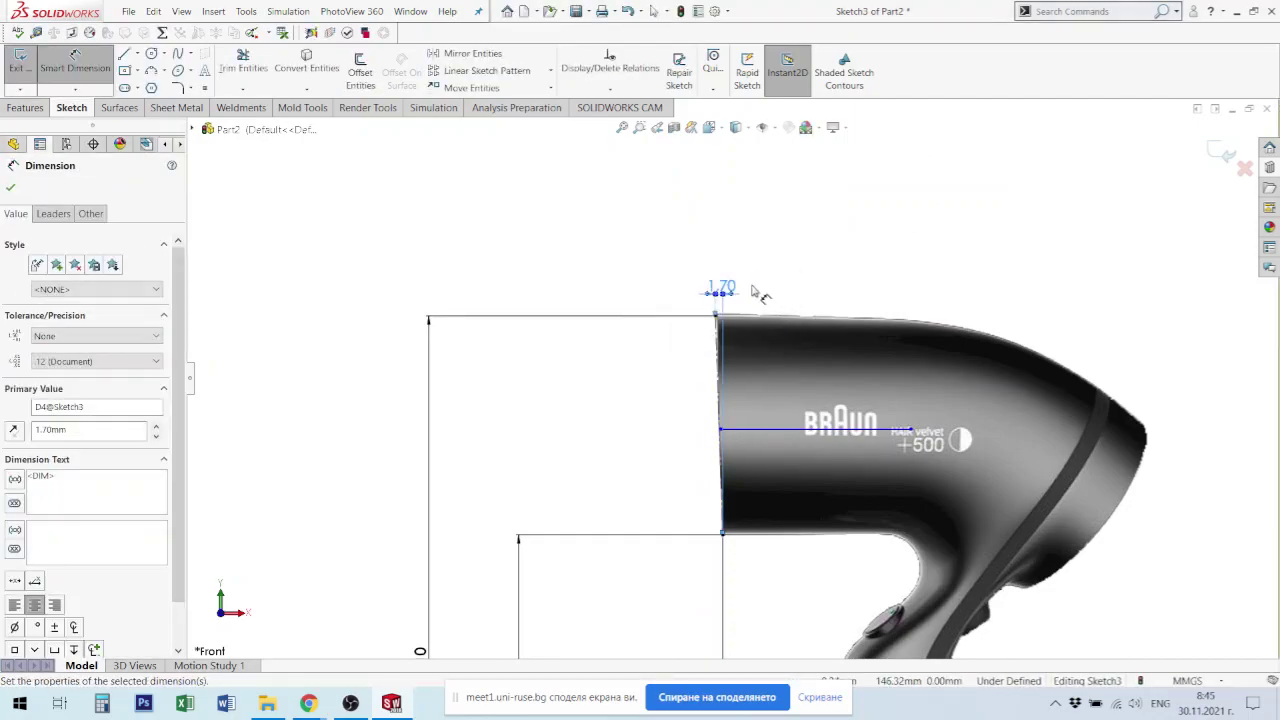
pyautogui.press('Escape')
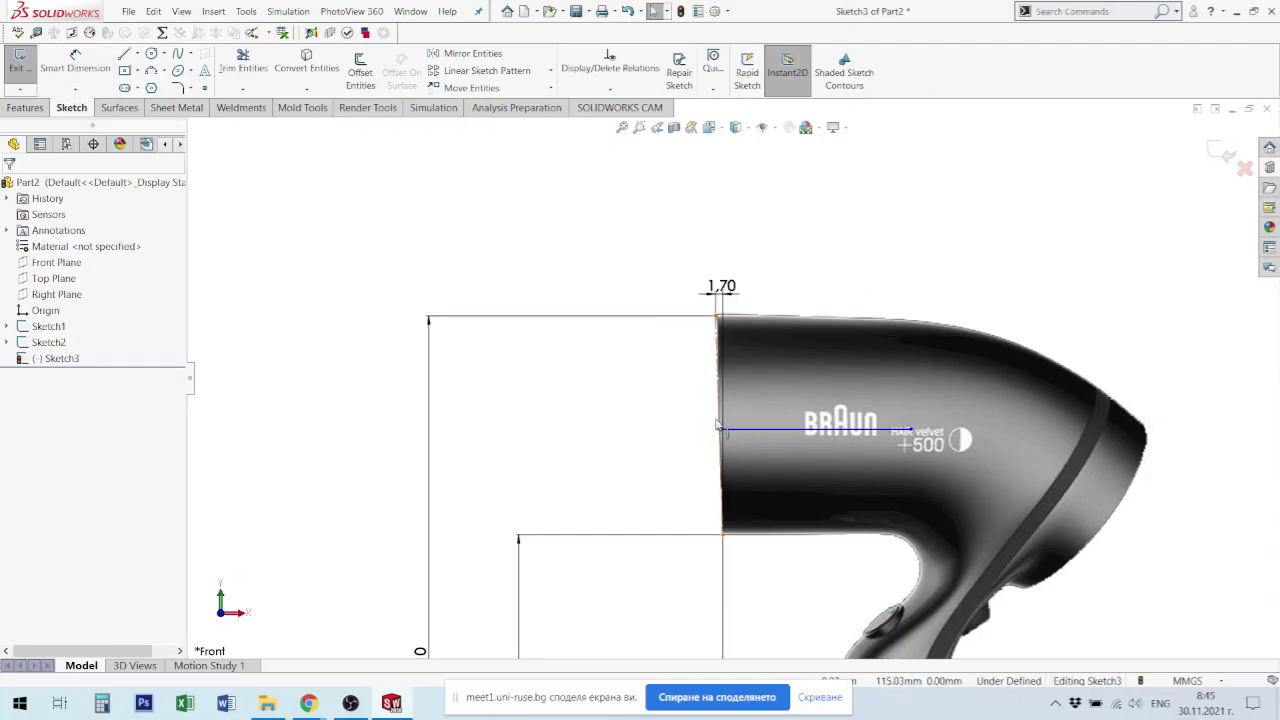
# Step: Place the horizontal line's start point at the centerline's midpoint
pyautogui.click(719, 430)
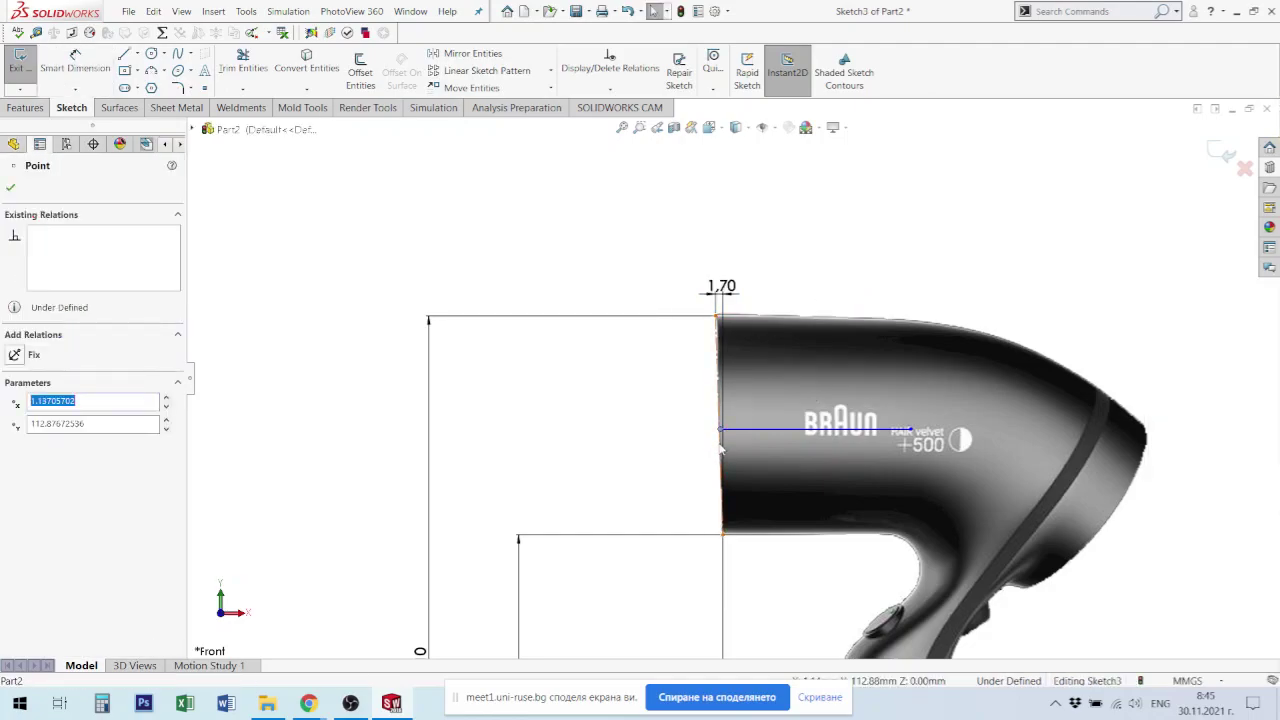
pyautogui.keyDown('ctrl'); pyautogui.click(729, 430); pyautogui.keyUp('ctrl')
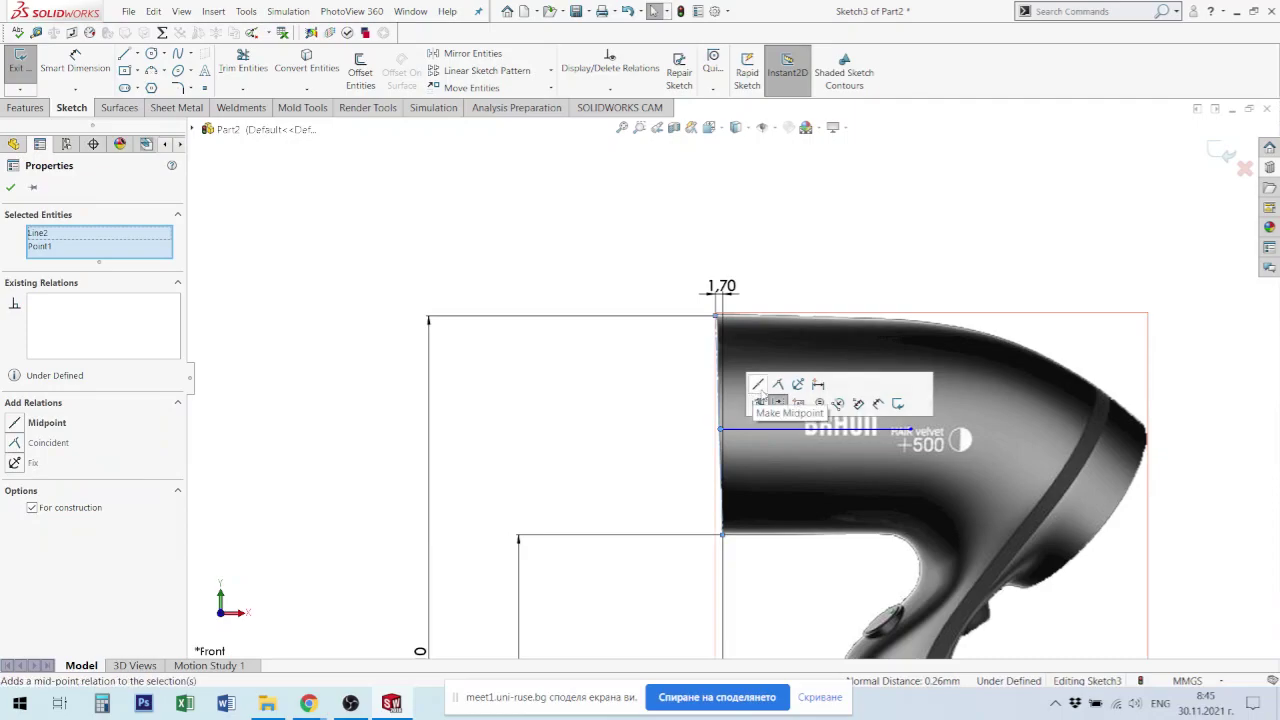
pyautogui.click(760, 386)
pyautogui.click(631, 434)
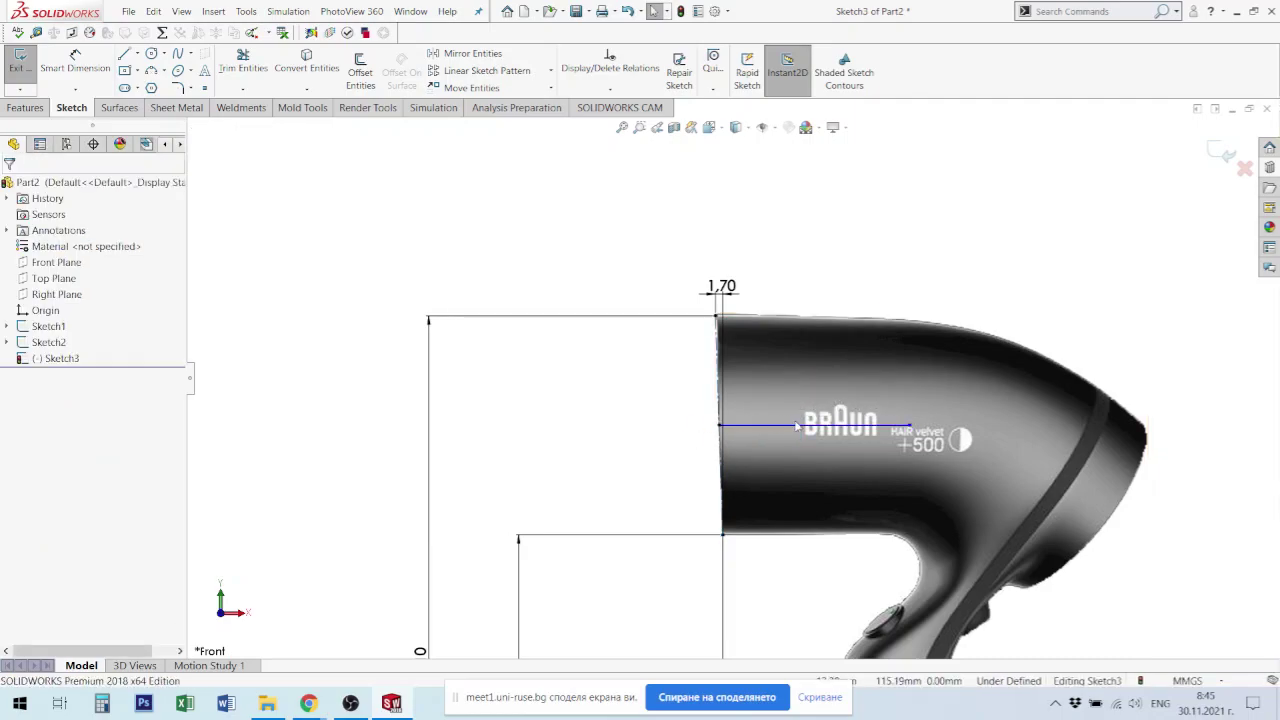
# Step: Make the horizontal line and centerline perpendicular, then activate the Arc tool
pyautogui.click(798, 428)
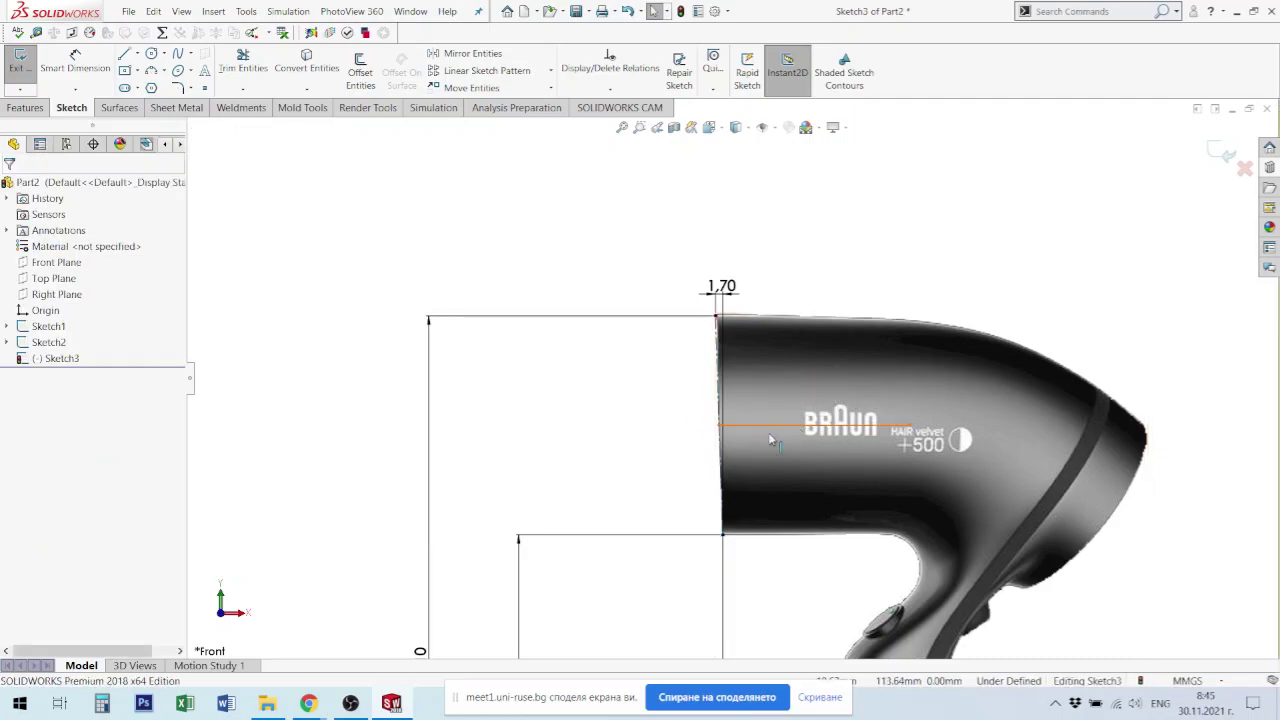
pyautogui.keyDown('ctrl'); pyautogui.click(722, 463); pyautogui.keyUp('ctrl')
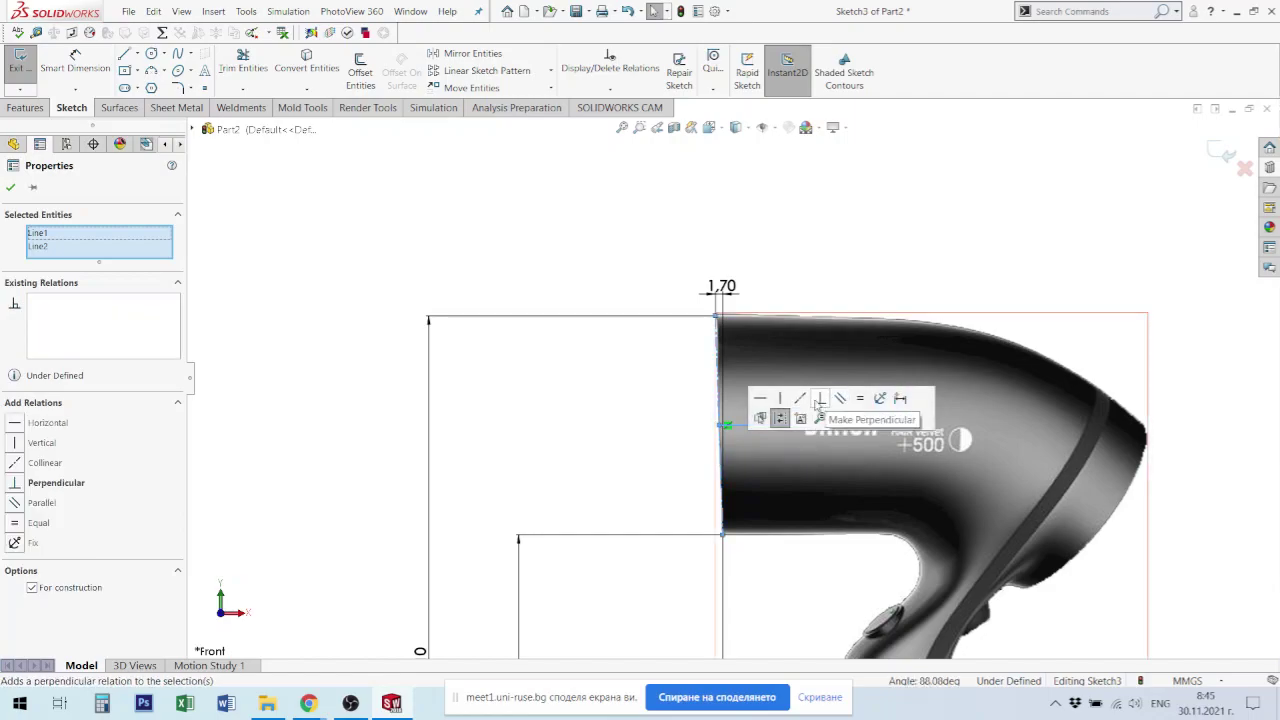
pyautogui.click(820, 399)
pyautogui.press('Escape')
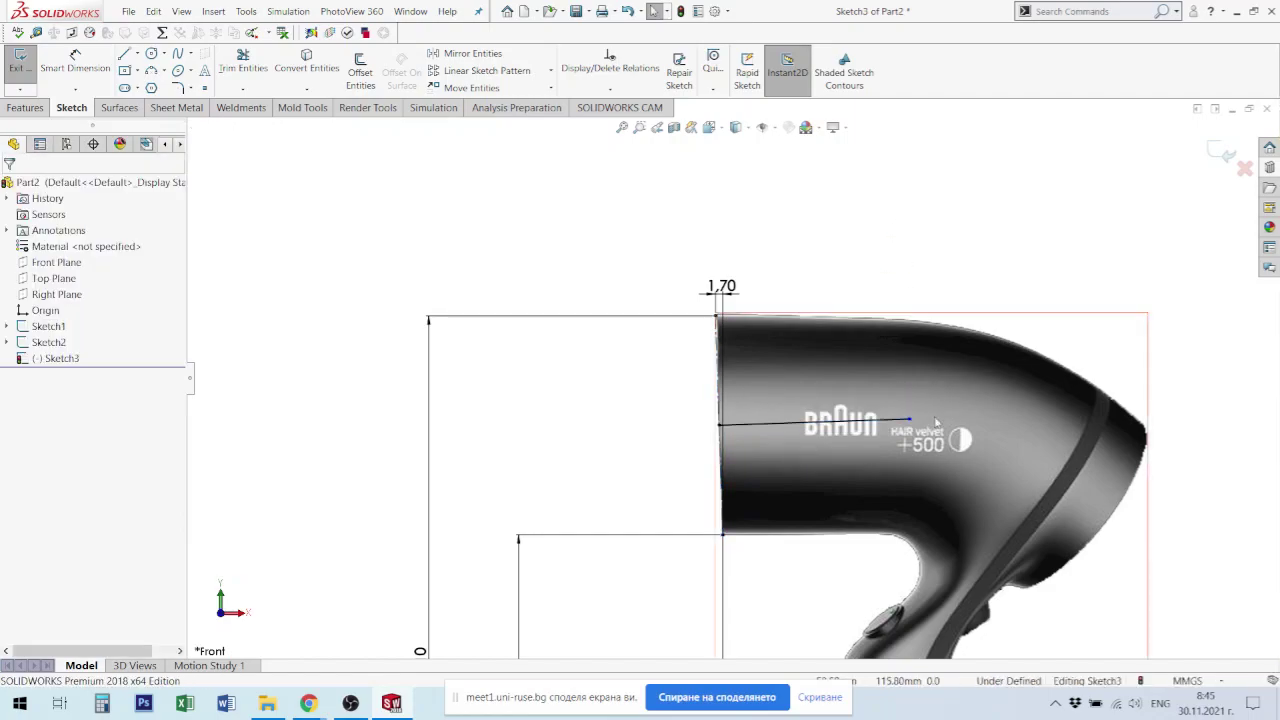
pyautogui.click(908, 423)
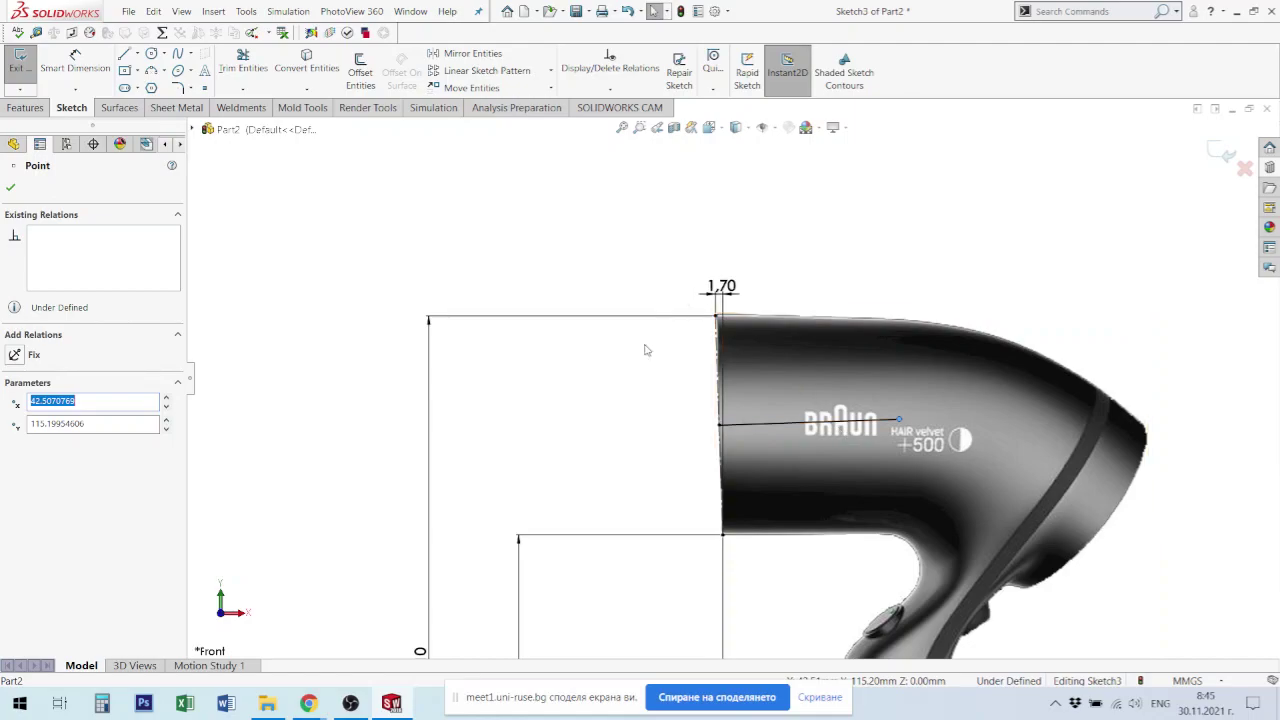
pyautogui.click(607, 370)
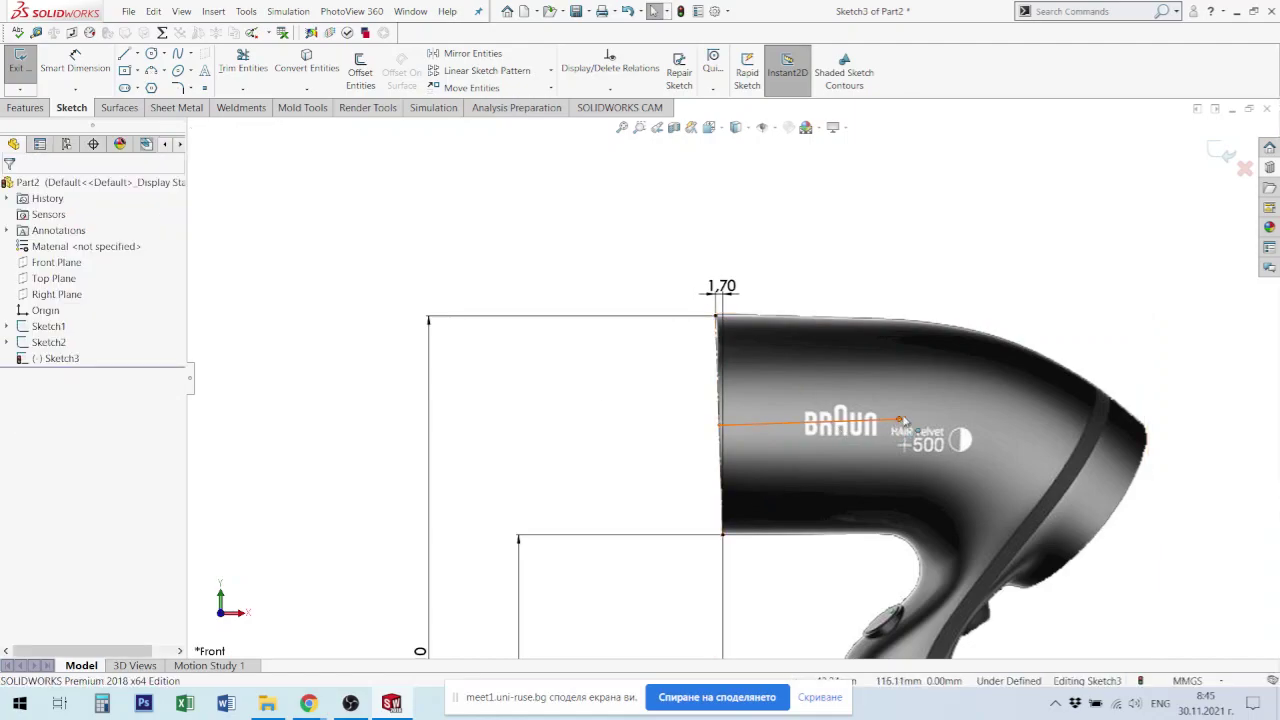
pyautogui.click(151, 72)
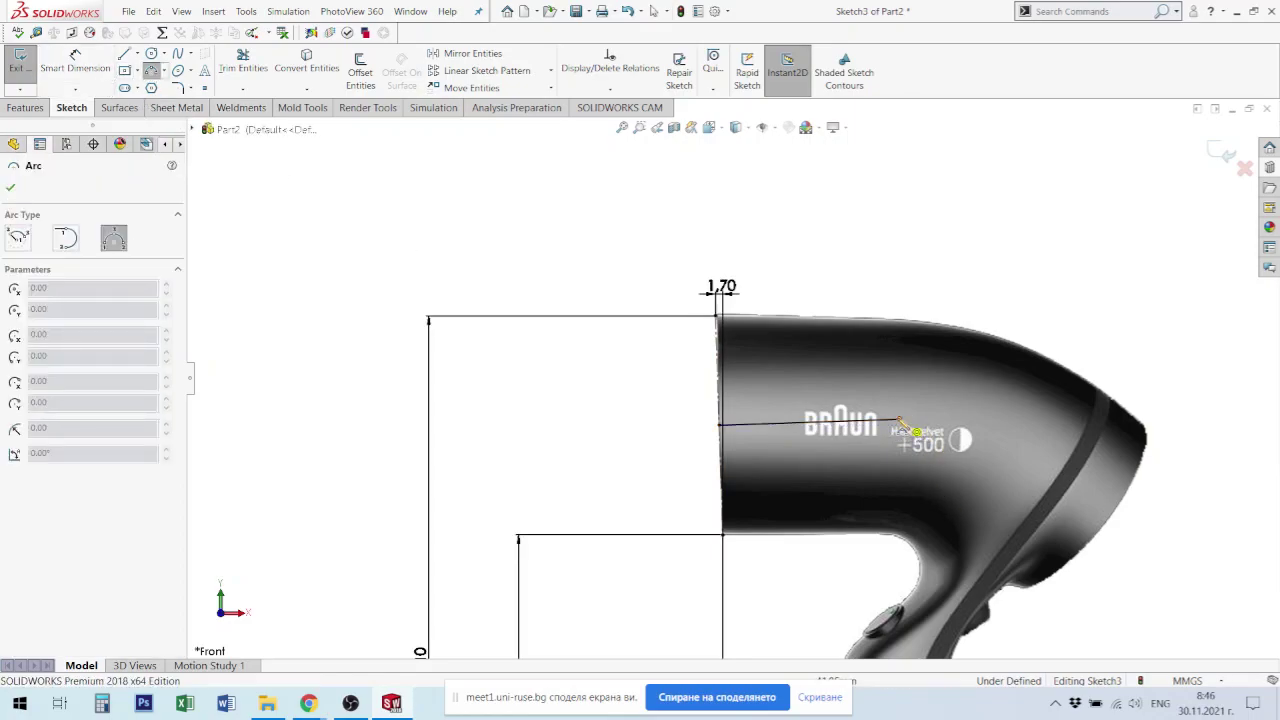
# Step: Draw a tangent arc from the line's end curving down across the dryer body
pyautogui.click(72, 243)
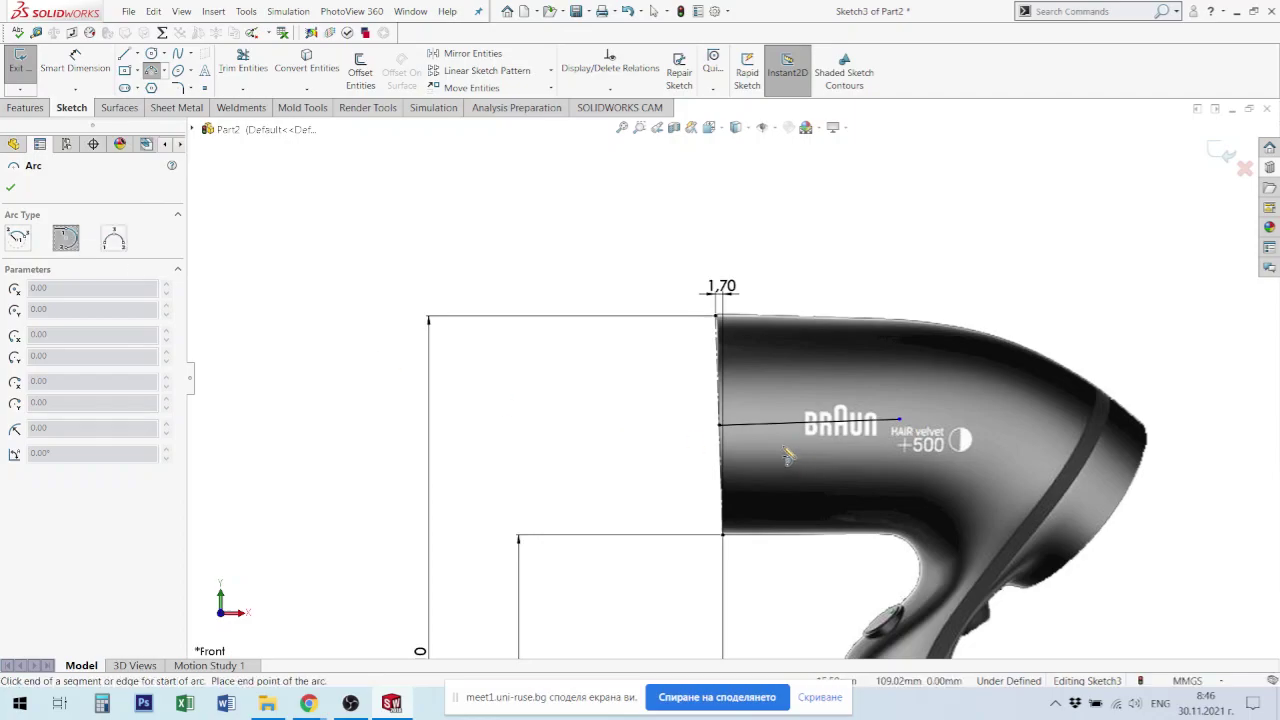
pyautogui.click(900, 421)
pyautogui.click(1025, 459)
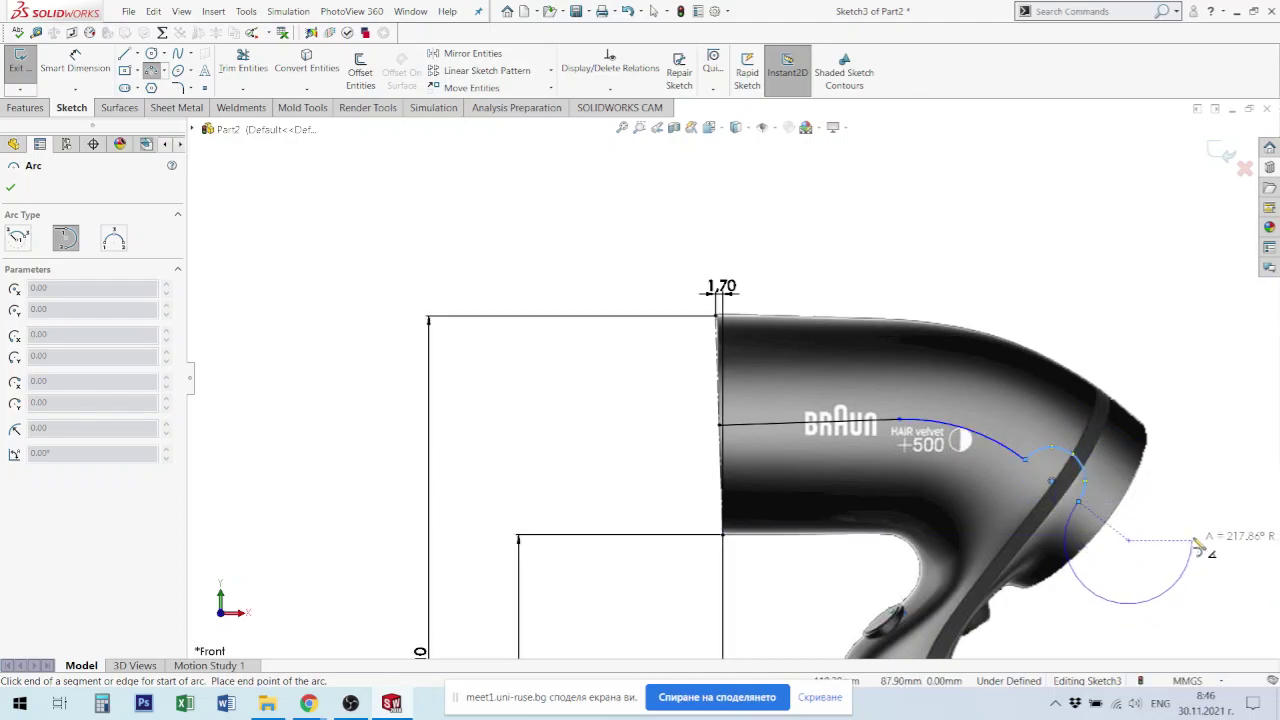
pyautogui.press('Escape')
pyautogui.click(1075, 460)
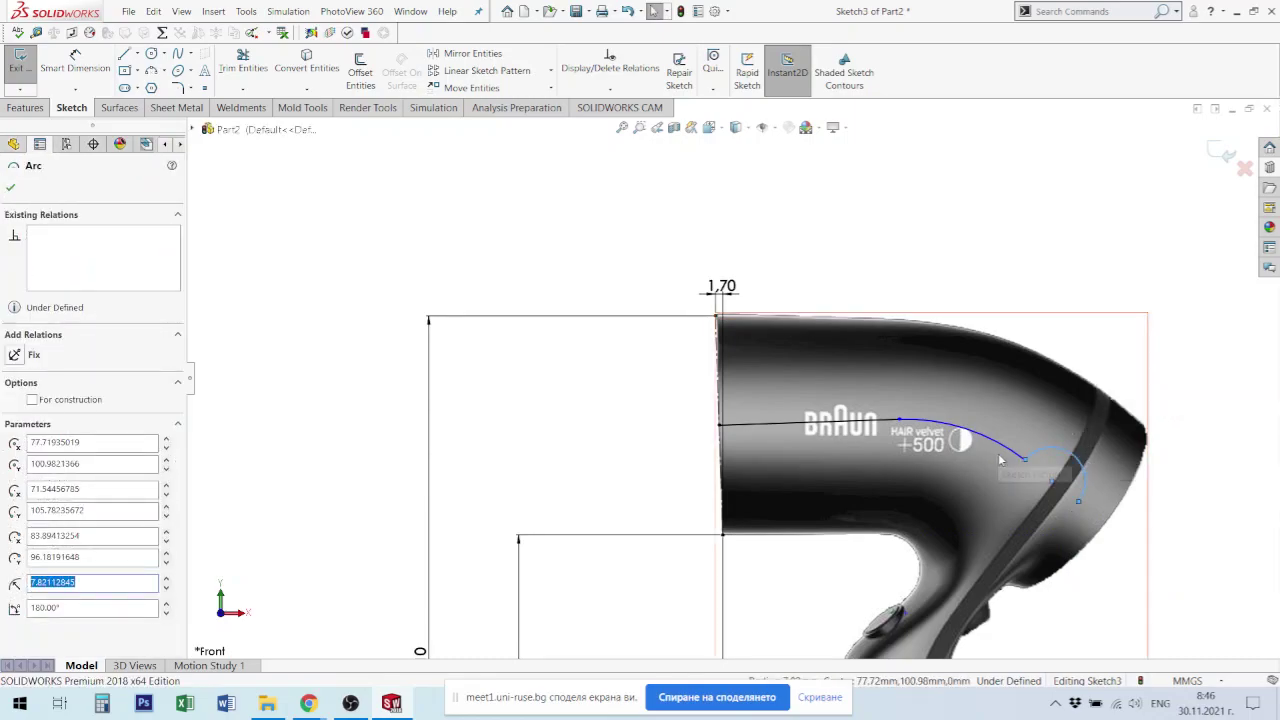
pyautogui.moveTo(1025, 463); pyautogui.dragTo(996, 440)
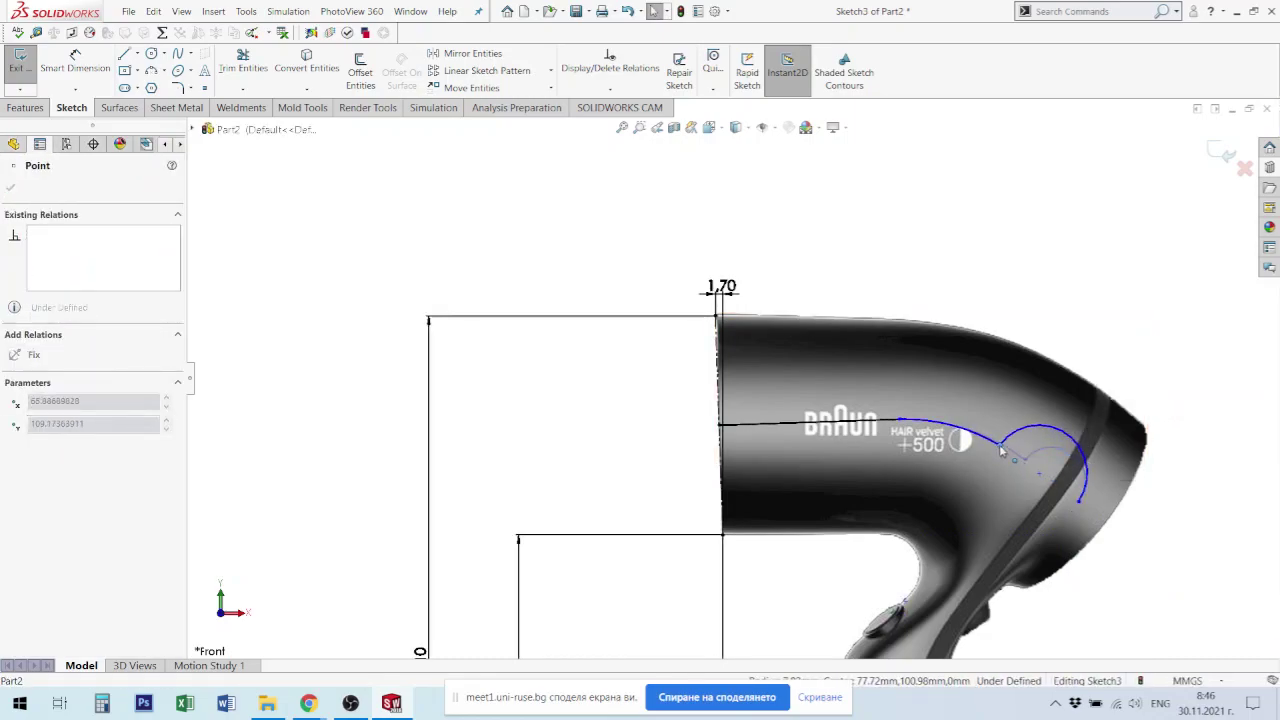
pyautogui.click(1062, 452)
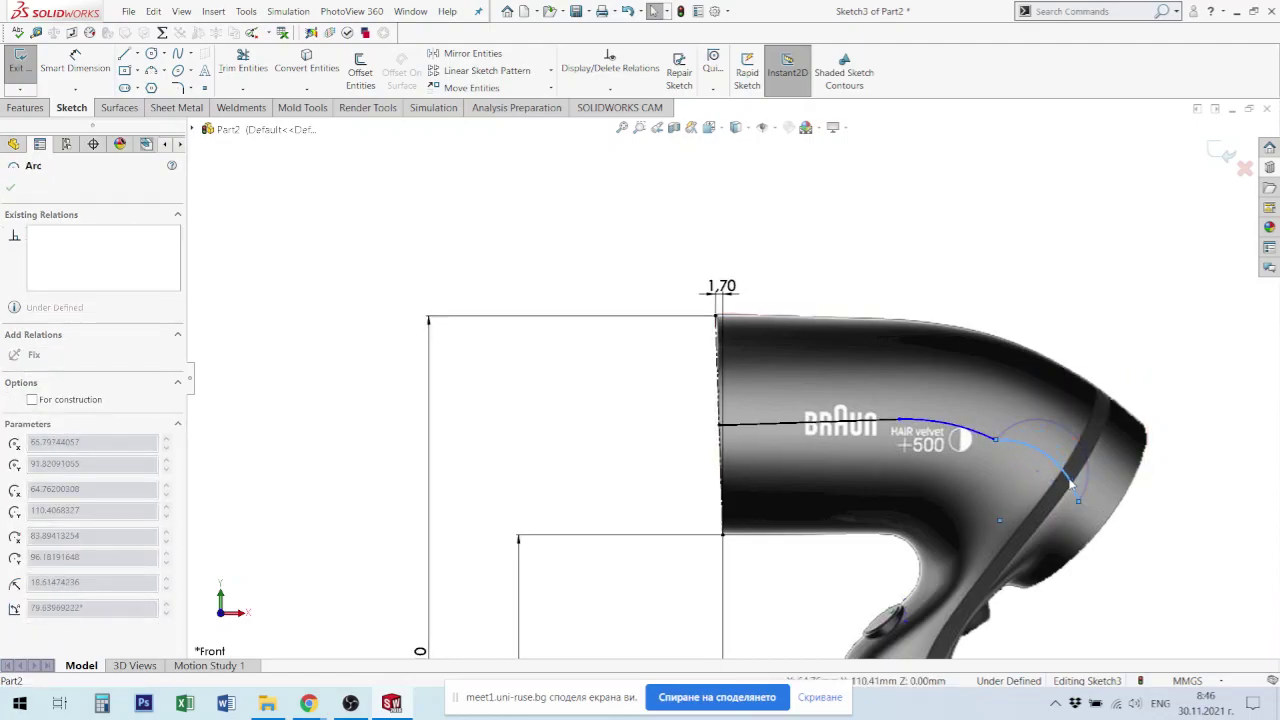
pyautogui.scroll(-3, 1078, 512)
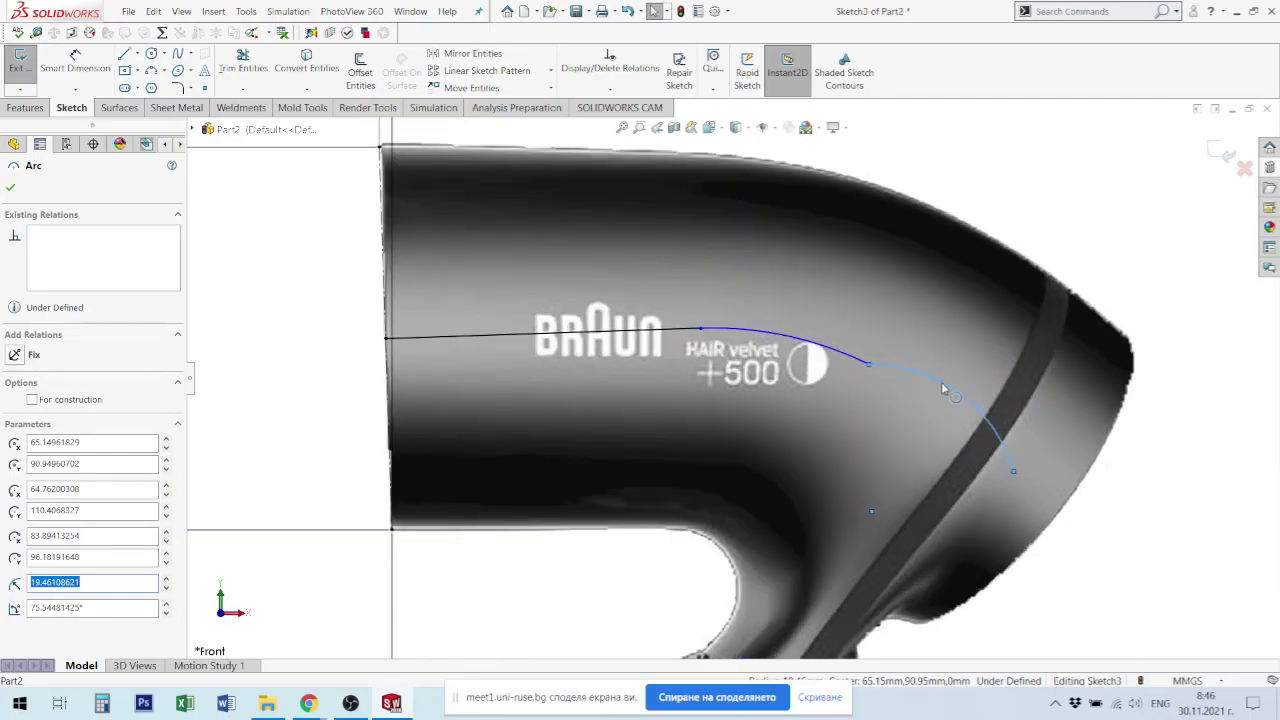
pyautogui.press('Escape')
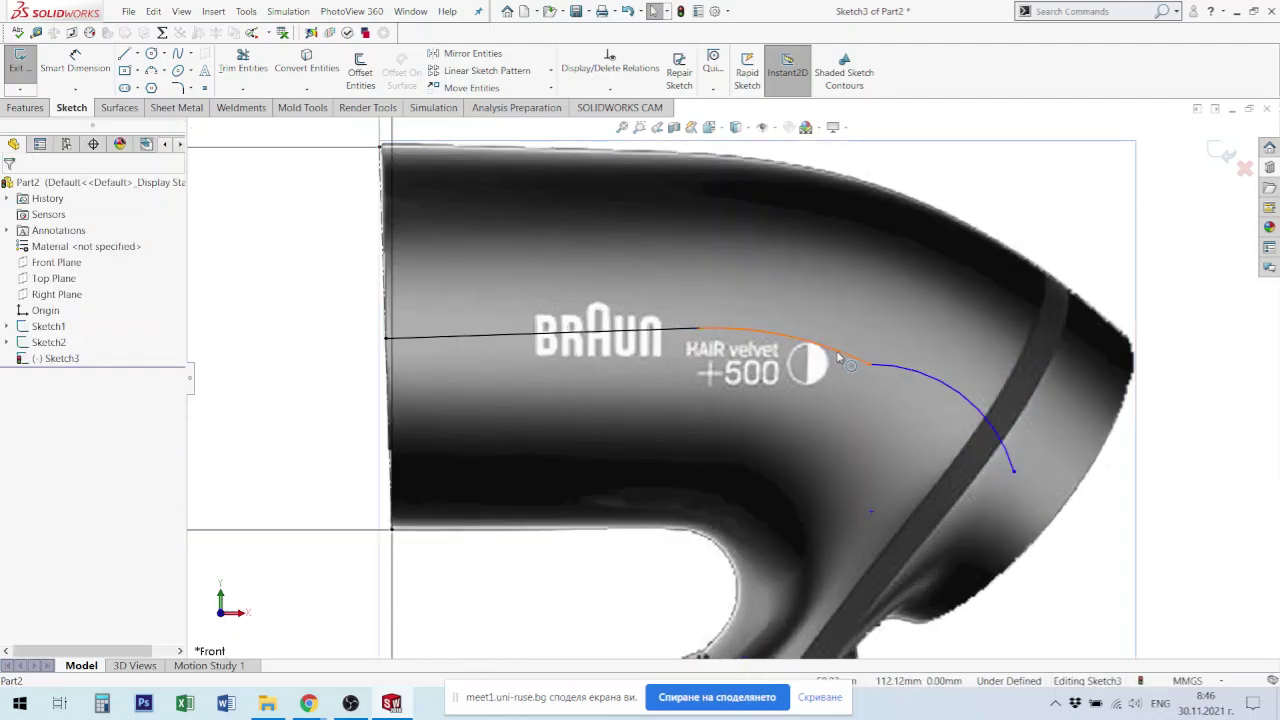
# Step: Select the left and right arcs (Arc1 and Arc2) together
pyautogui.click(838, 357)
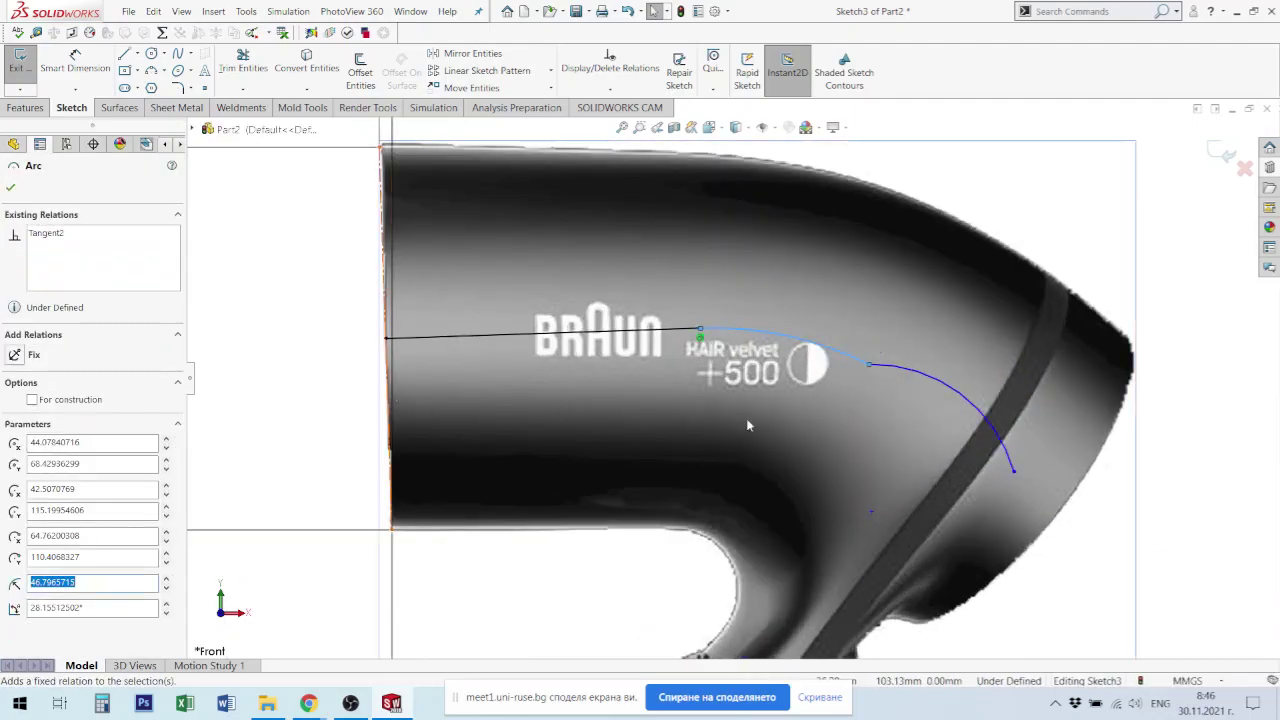
pyautogui.click(1204, 472)
pyautogui.click(890, 365)
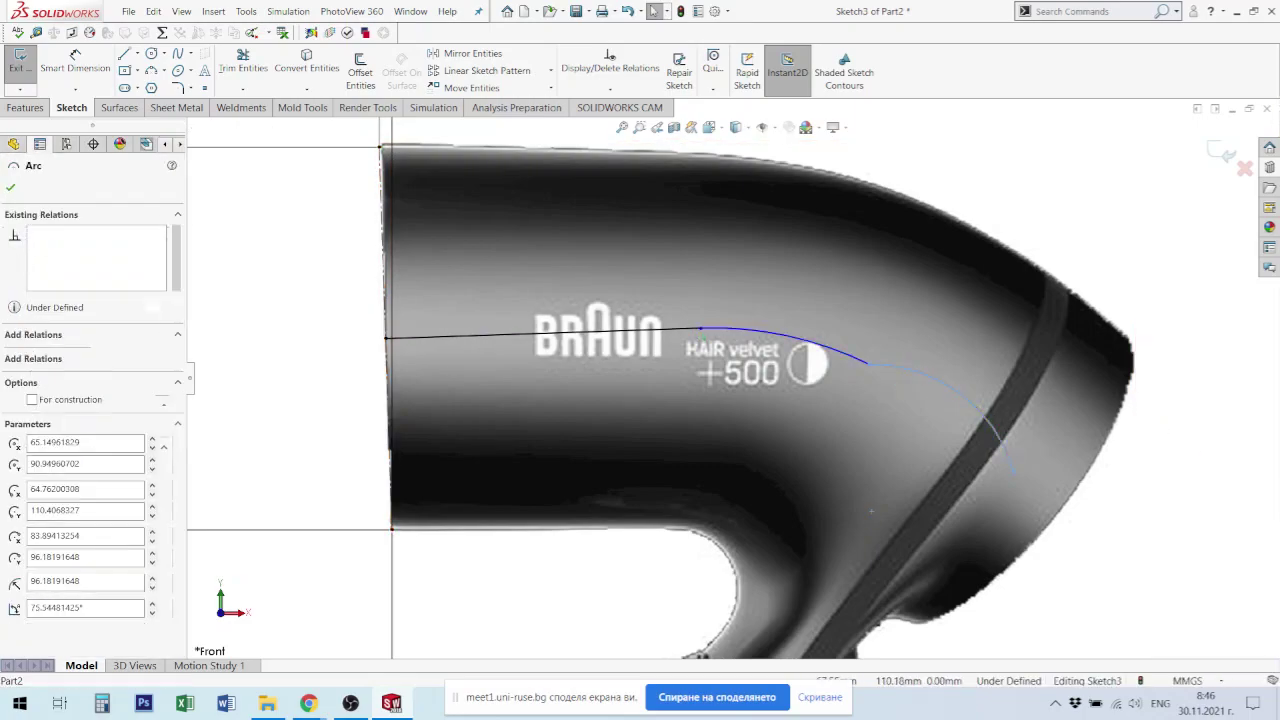
pyautogui.keyDown('ctrl'); pyautogui.click(856, 366); pyautogui.keyUp('ctrl')
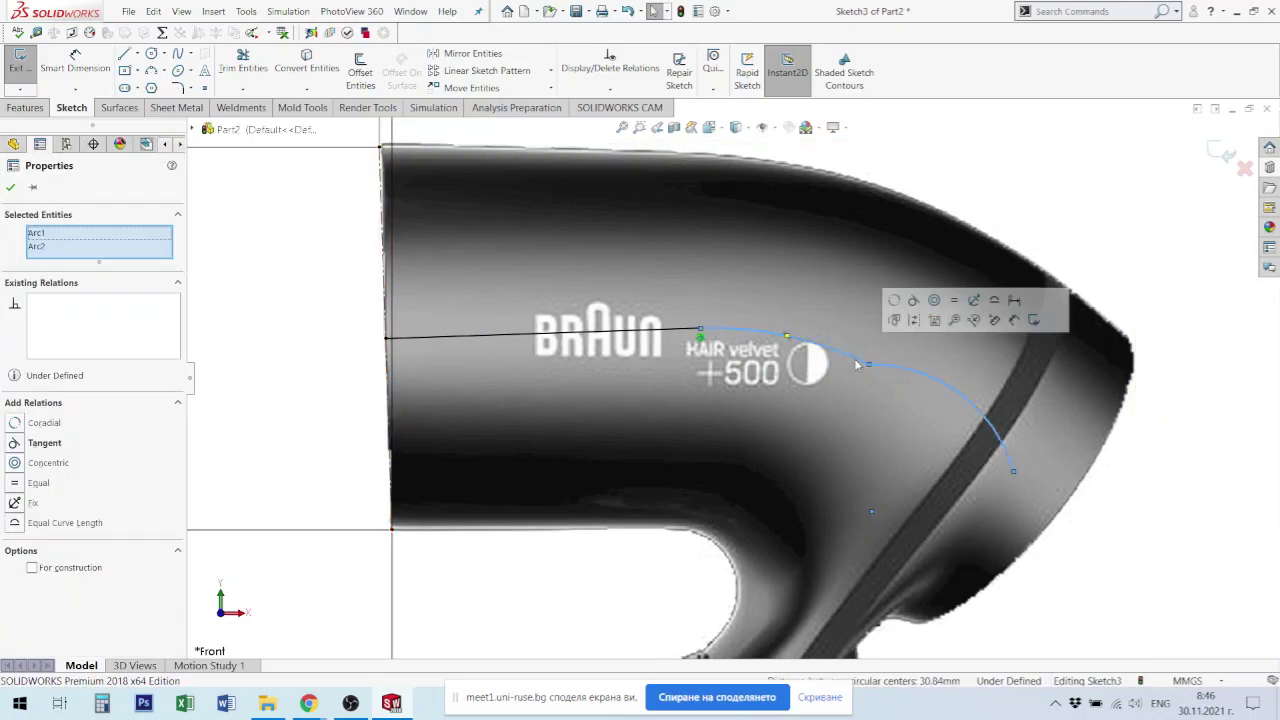
# Step: Make the two axis arcs tangent and drag the curve's end back onto the nozzle's dark band
pyautogui.click(14, 443)
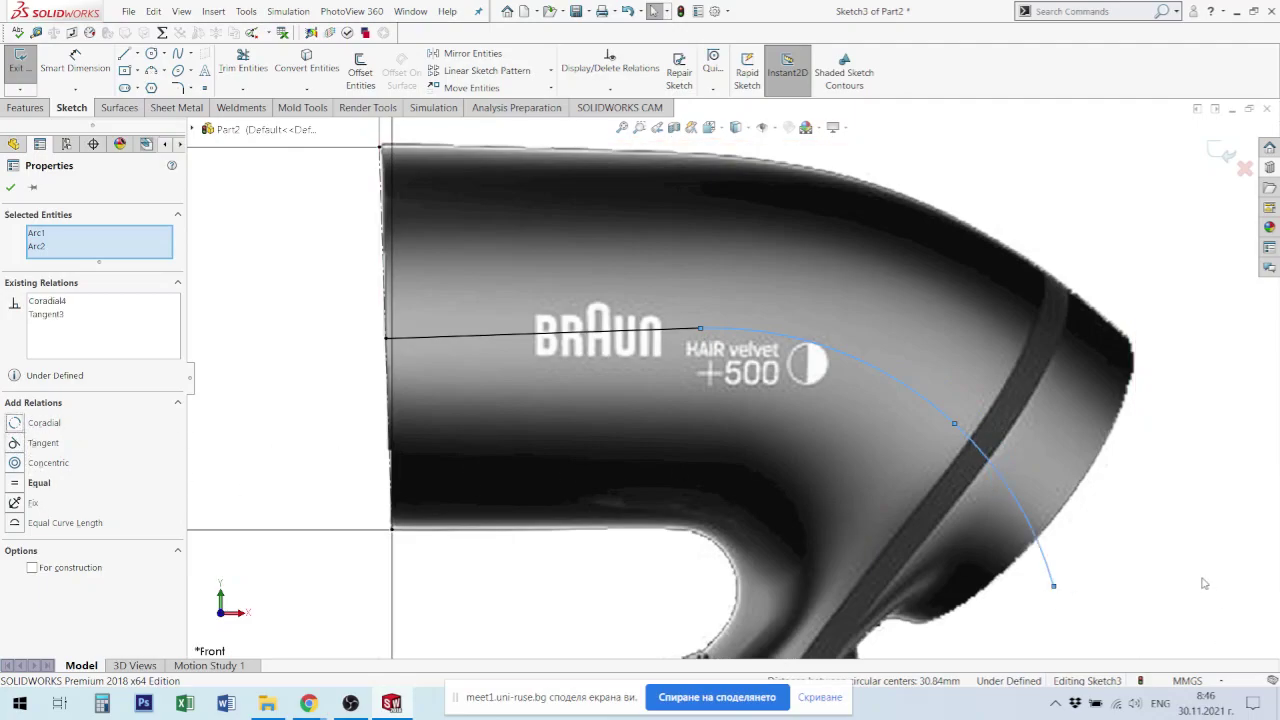
pyautogui.click(1092, 535)
pyautogui.moveTo(955, 428); pyautogui.dragTo(1038, 586)
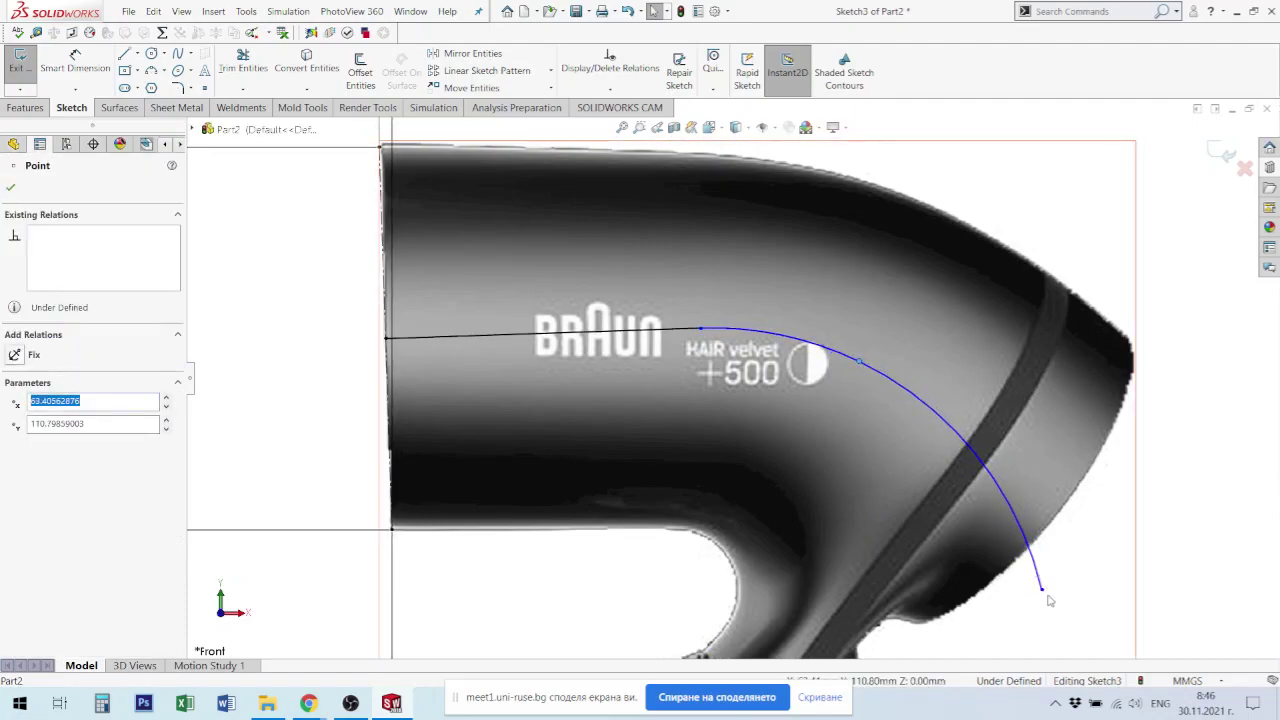
pyautogui.moveTo(1040, 588)
pyautogui.mouseDown()
pyautogui.moveTo(979, 423)
pyautogui.moveTo(967, 423)
pyautogui.moveTo(978, 421)
pyautogui.mouseUp()
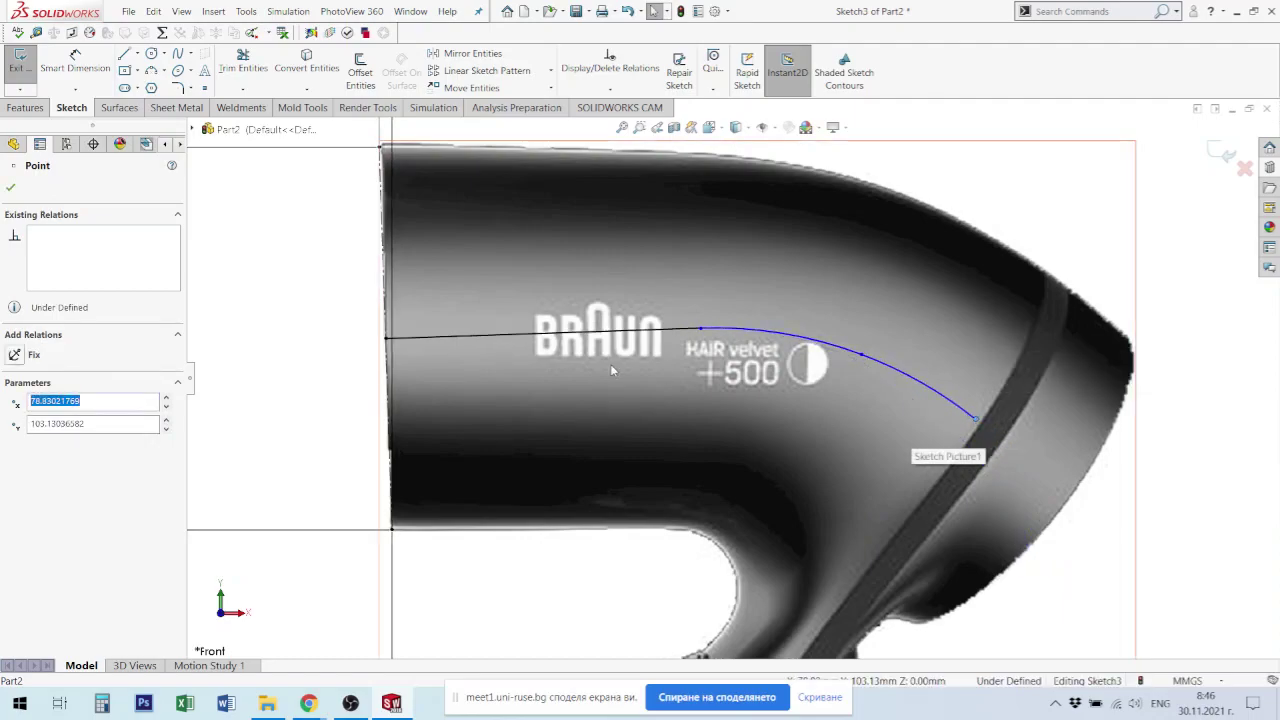
# Step: Draw a tangent straight line of about 14.8 mm from the arc end past the dark band
pyautogui.click(124, 53)
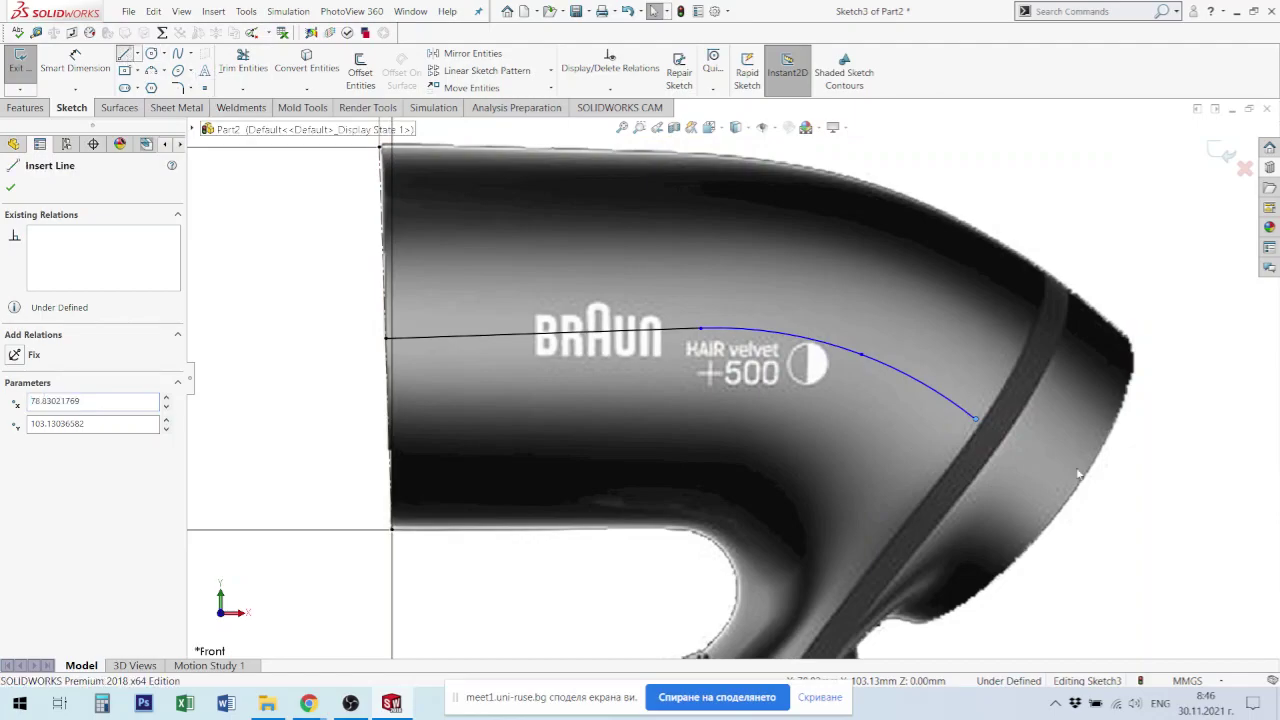
pyautogui.click(979, 421)
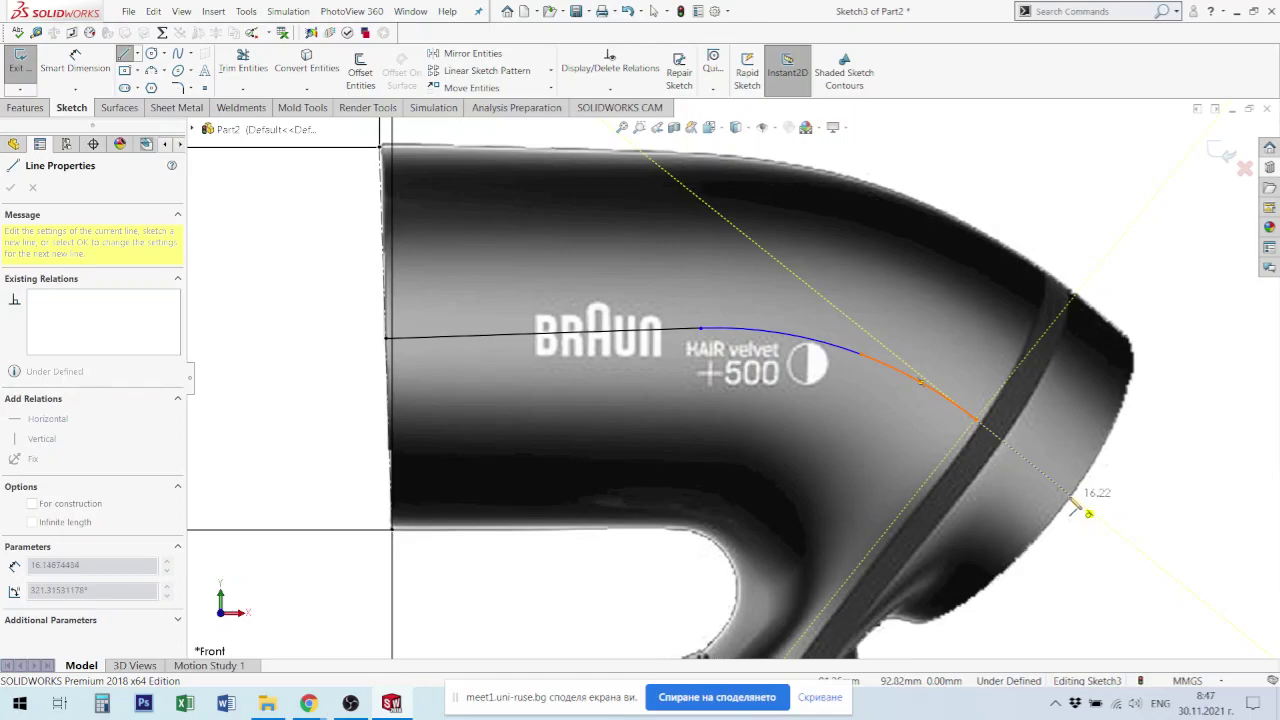
pyautogui.click(1070, 493)
pyautogui.press('Escape')
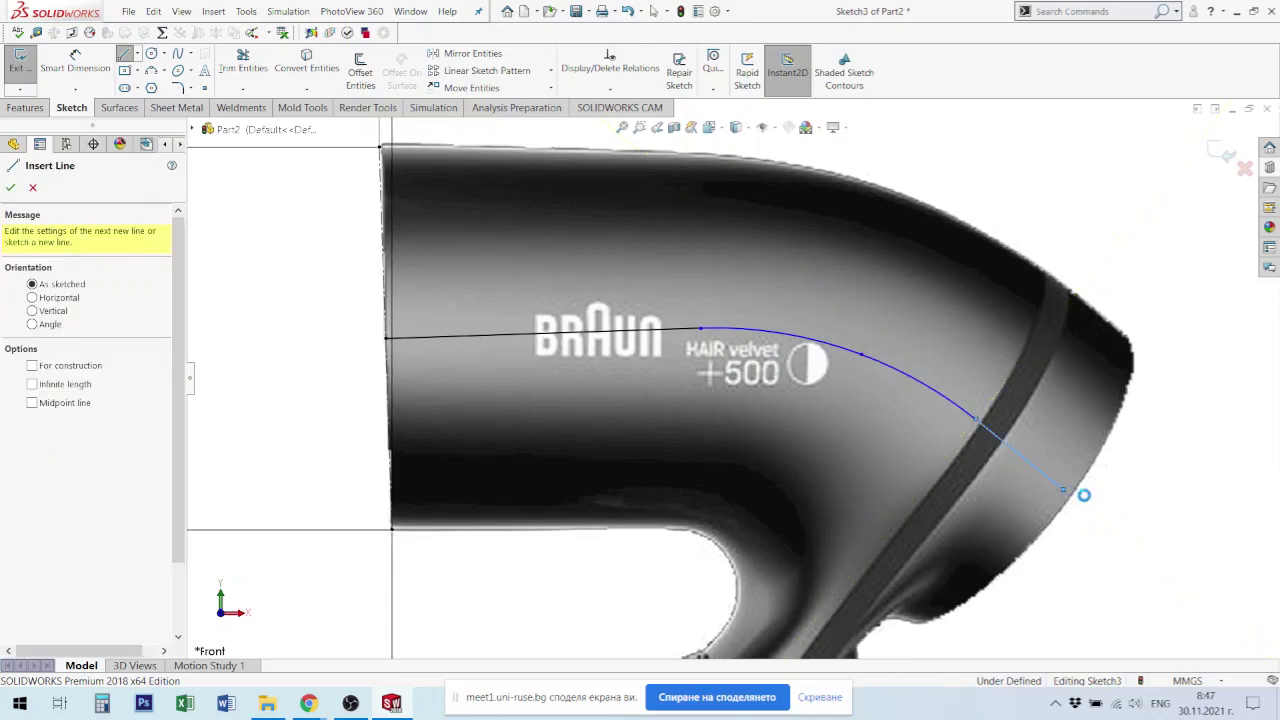
pyautogui.press('Escape')
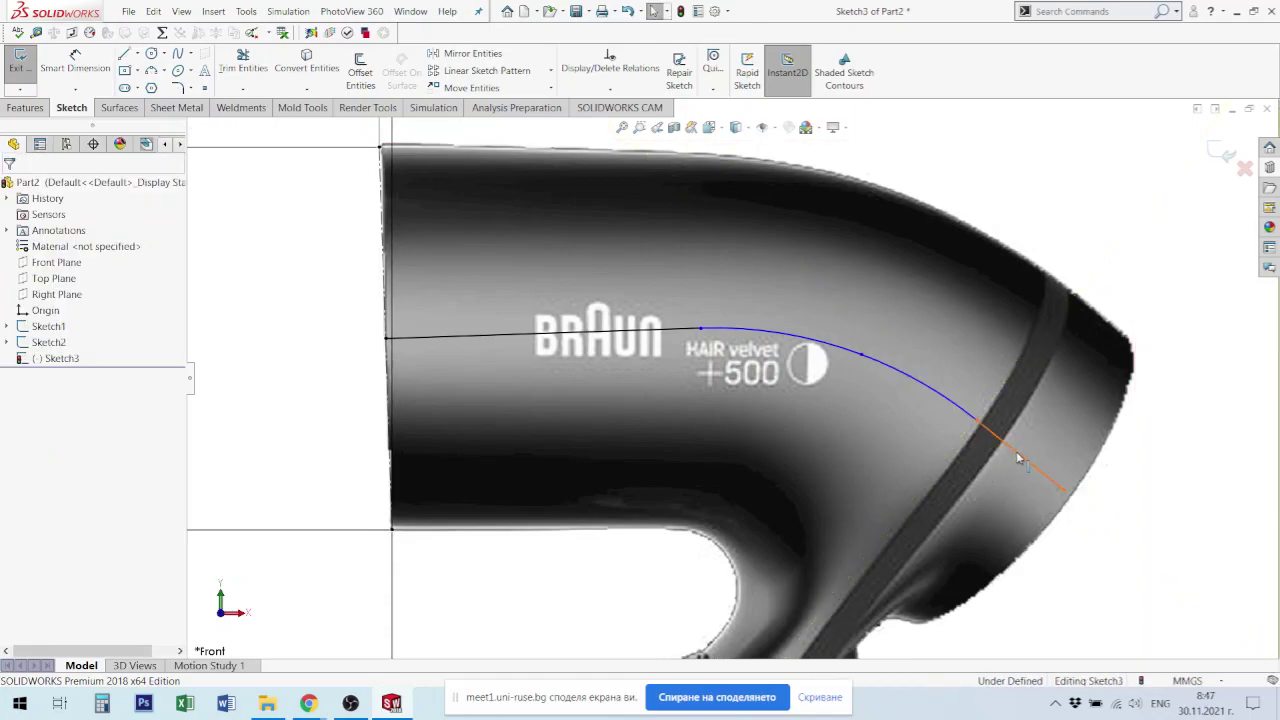
pyautogui.click(940, 393)
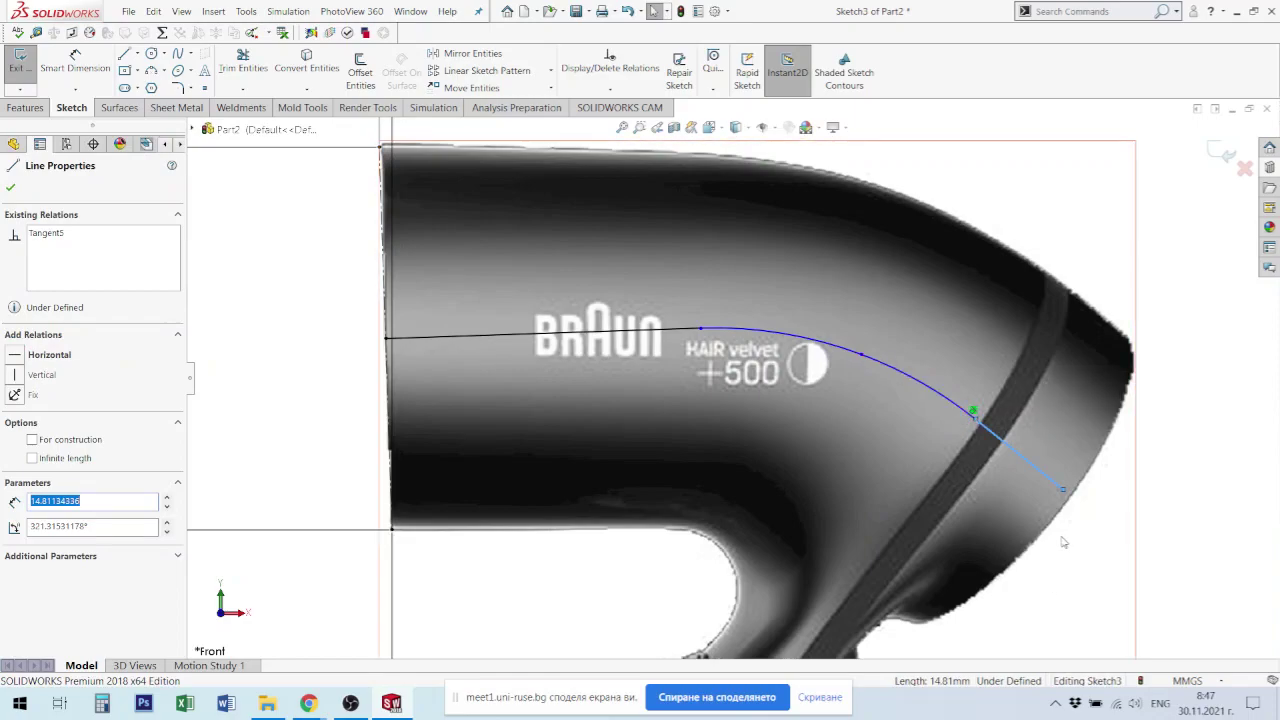
pyautogui.press('Escape')
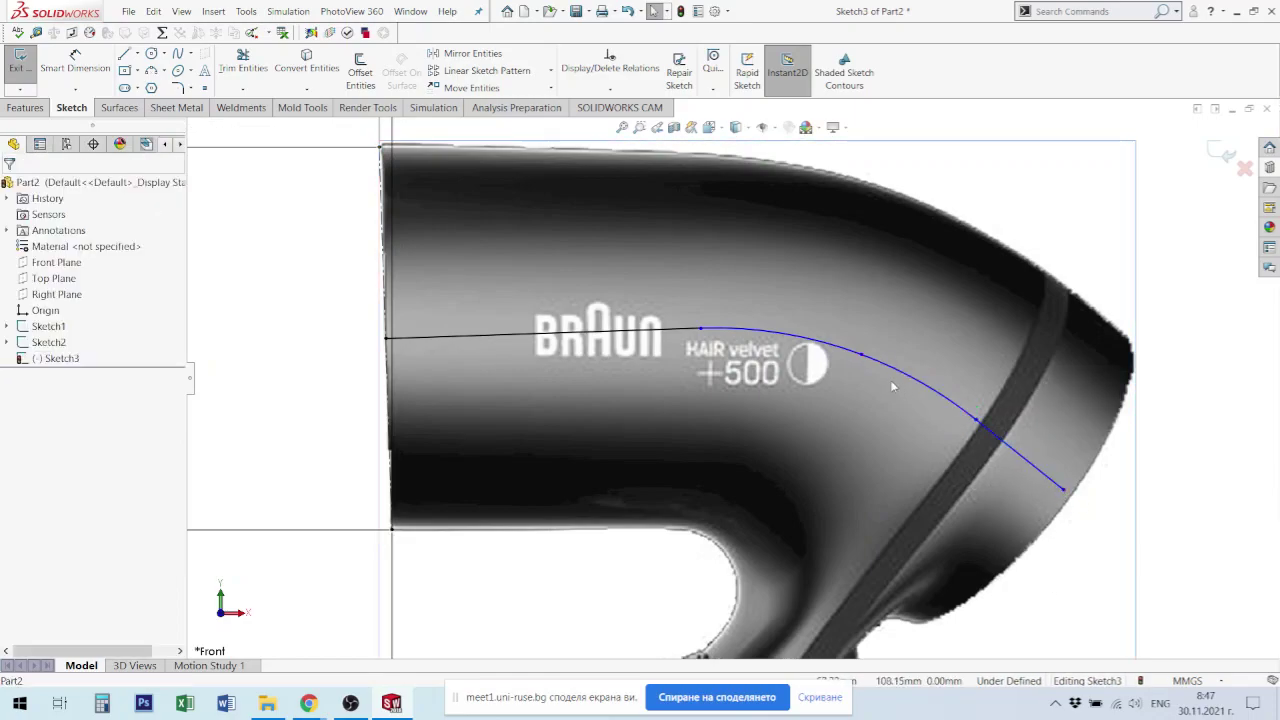
# Step: Dimension the axis arc radius to R55 and the horizontal axis line to 42 mm
pyautogui.click(75, 60)
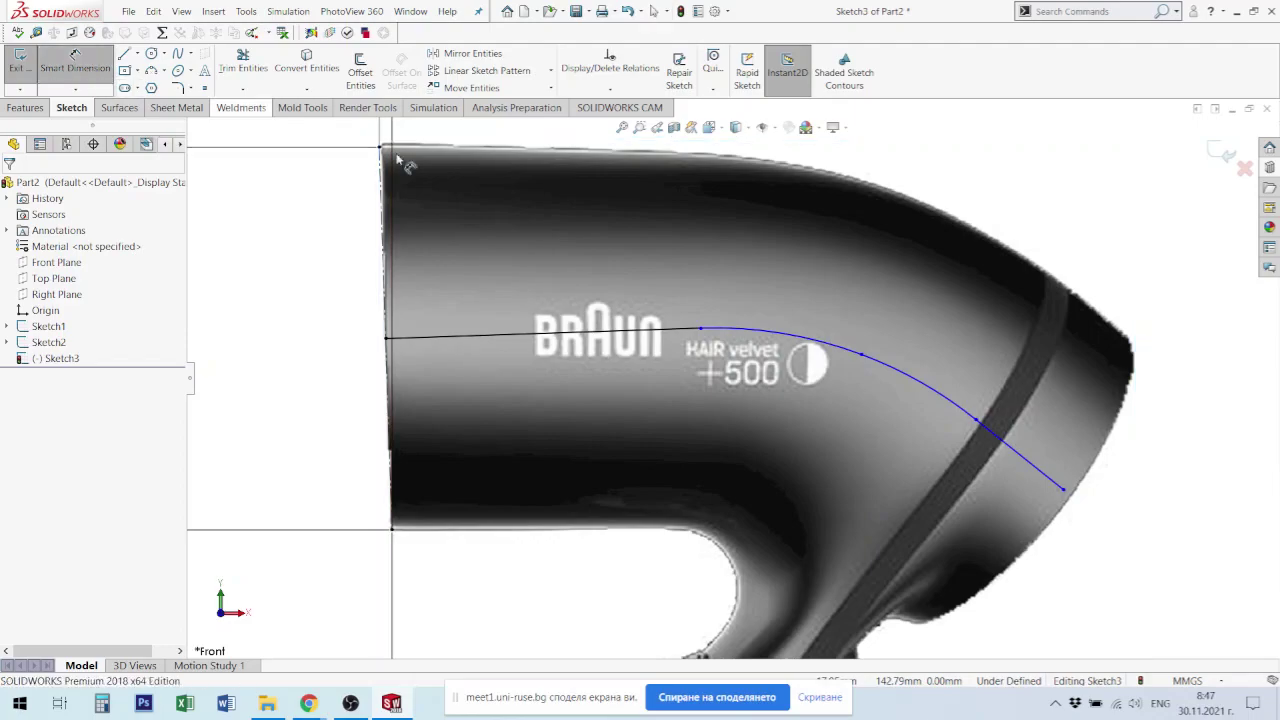
pyautogui.click(940, 398)
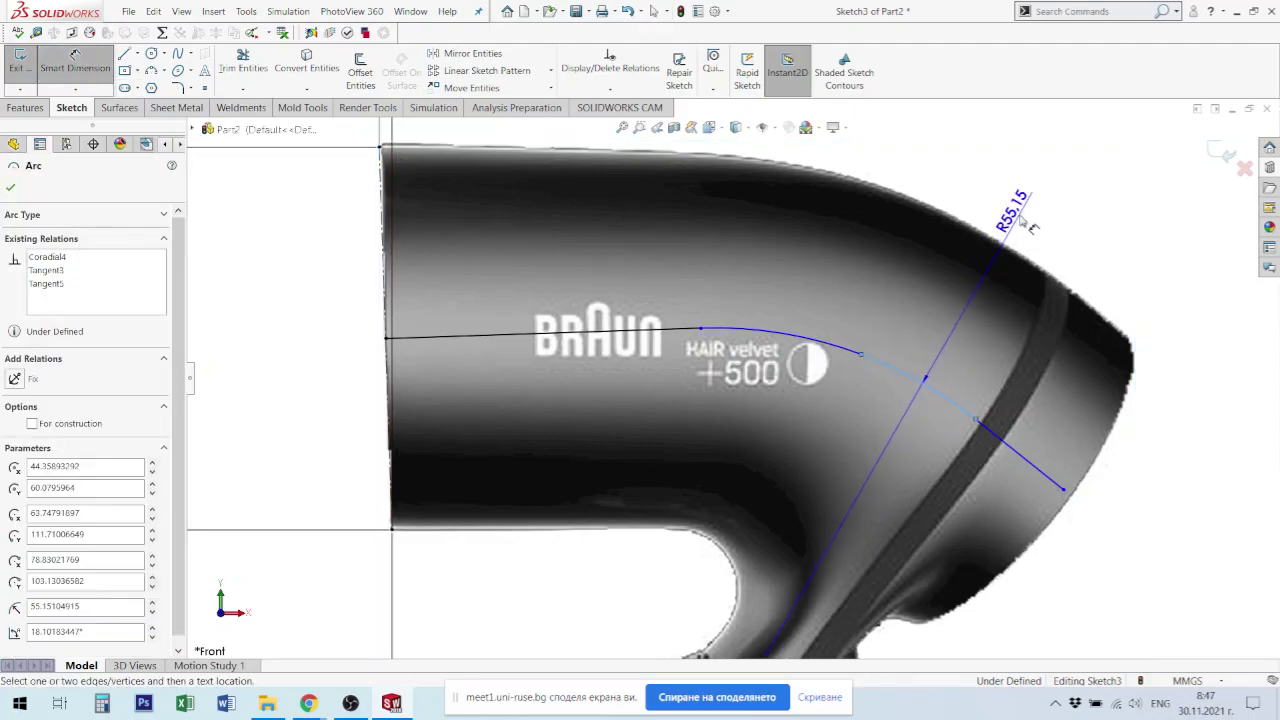
pyautogui.click(1038, 213)
pyautogui.write('55')
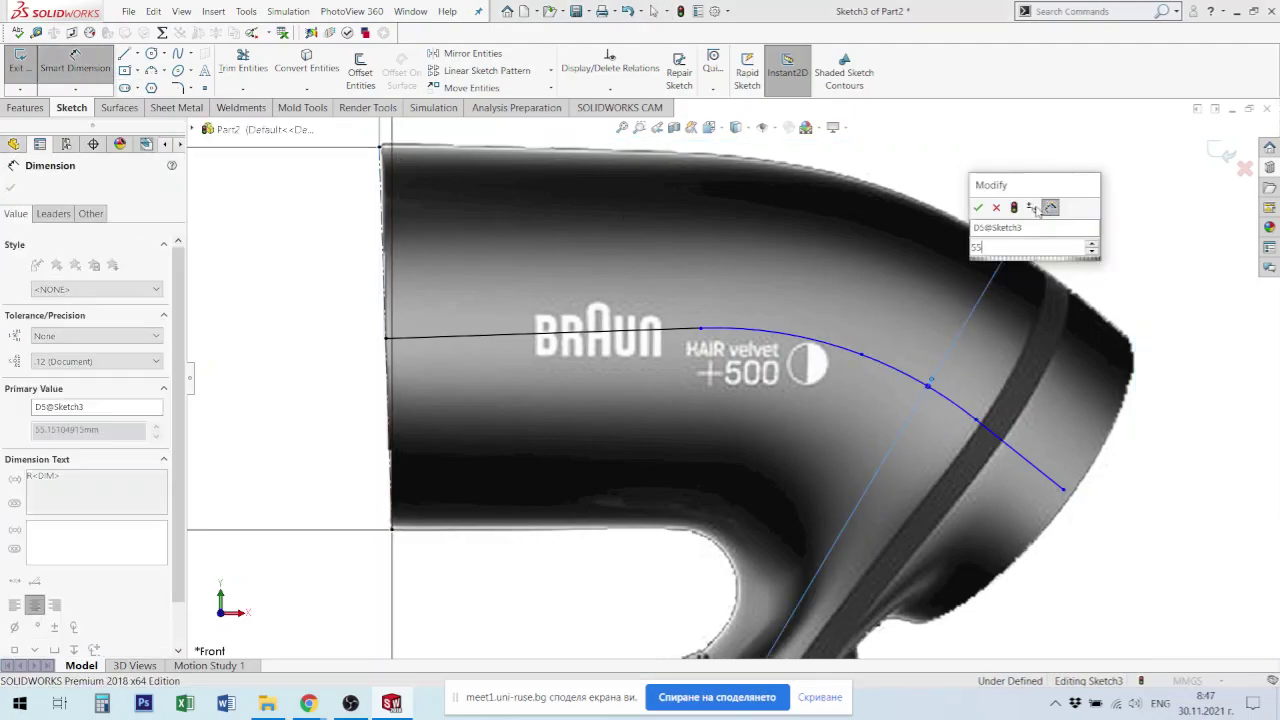
pyautogui.press('Return')
pyautogui.scroll(3, 816, 296)
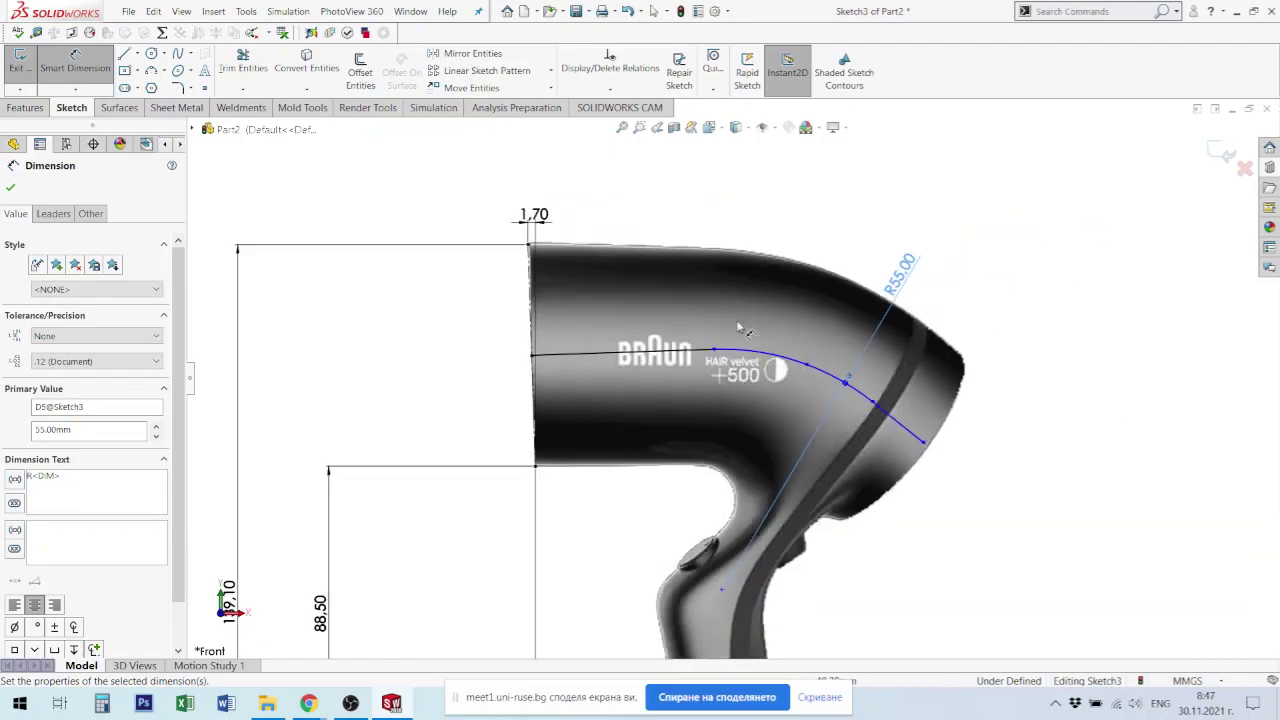
pyautogui.scroll(-3, 700, 330)
pyautogui.click(565, 357)
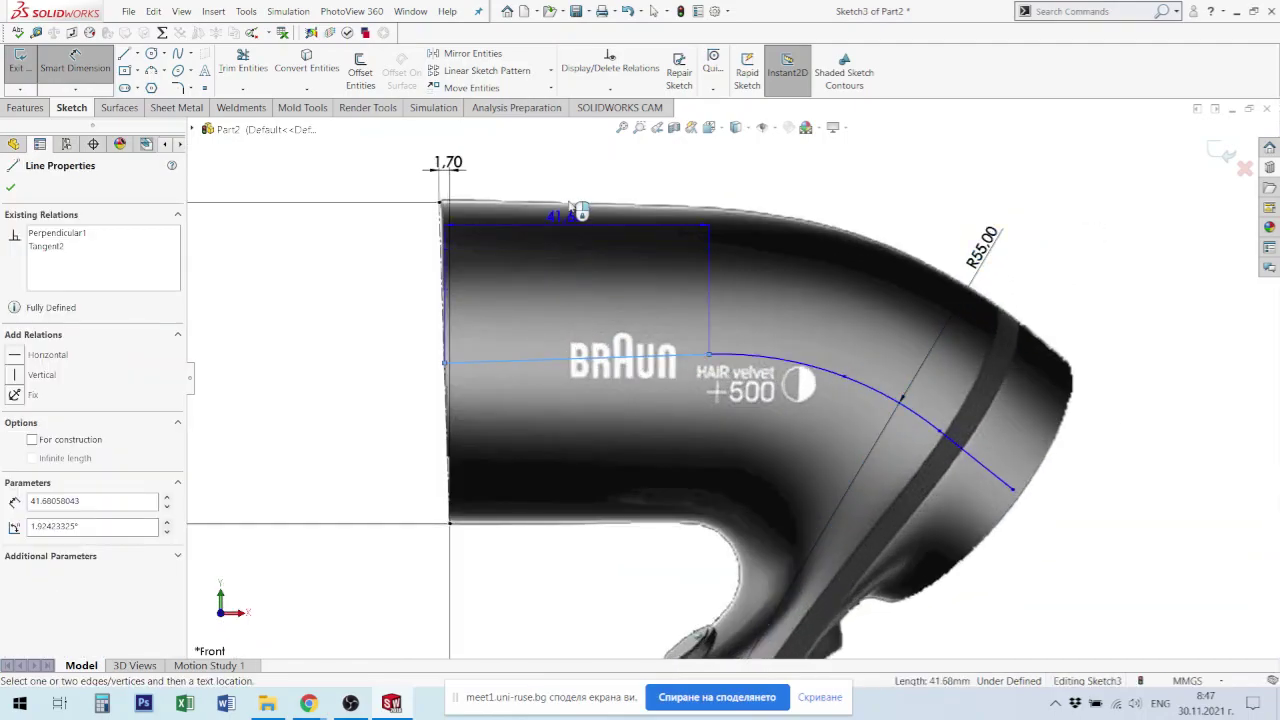
pyautogui.click(575, 200)
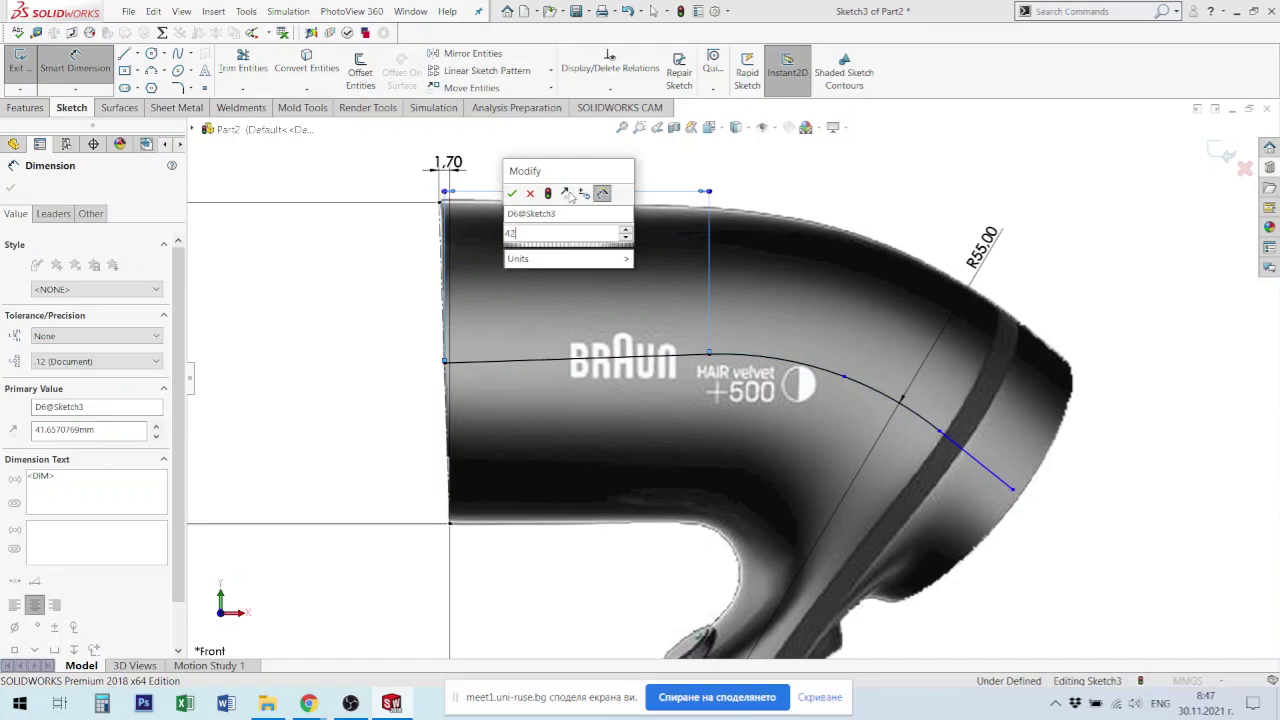
pyautogui.write('42')
pyautogui.press('Return')
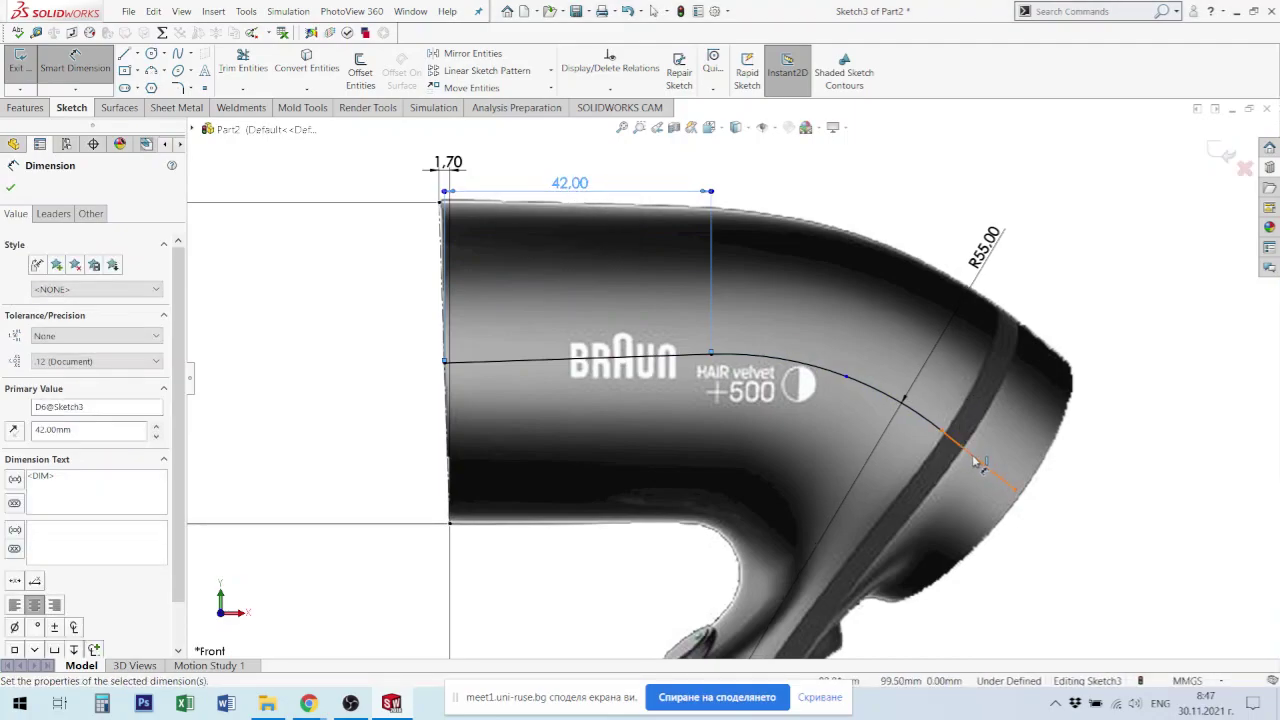
pyautogui.press('Escape')
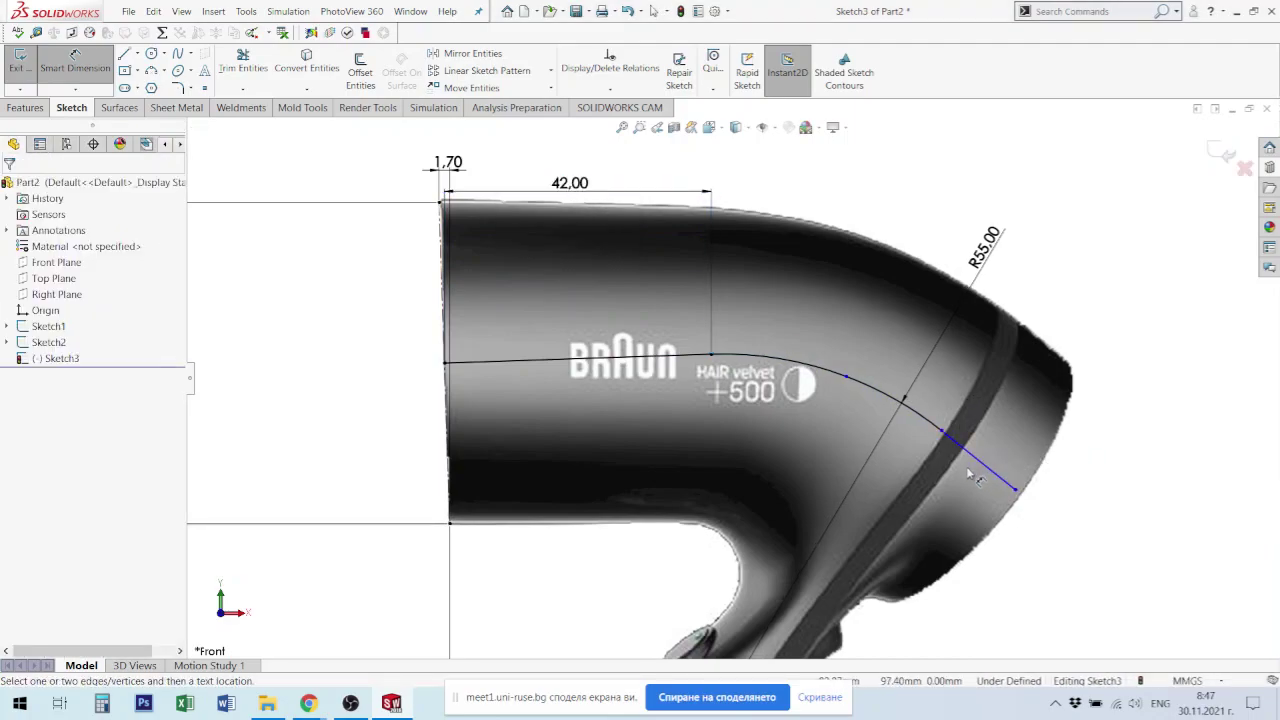
# Step: Dimension the rim line's length to 14.5 mm
pyautogui.click(988, 472)
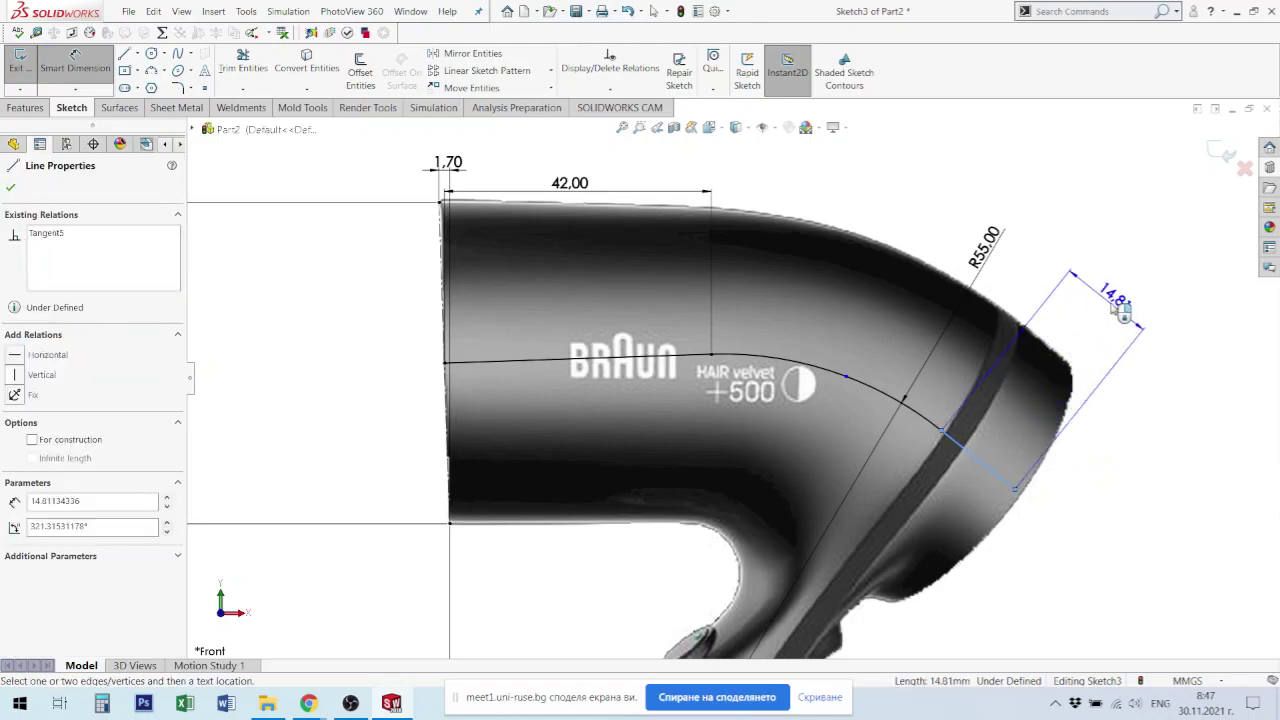
pyautogui.click(1119, 310)
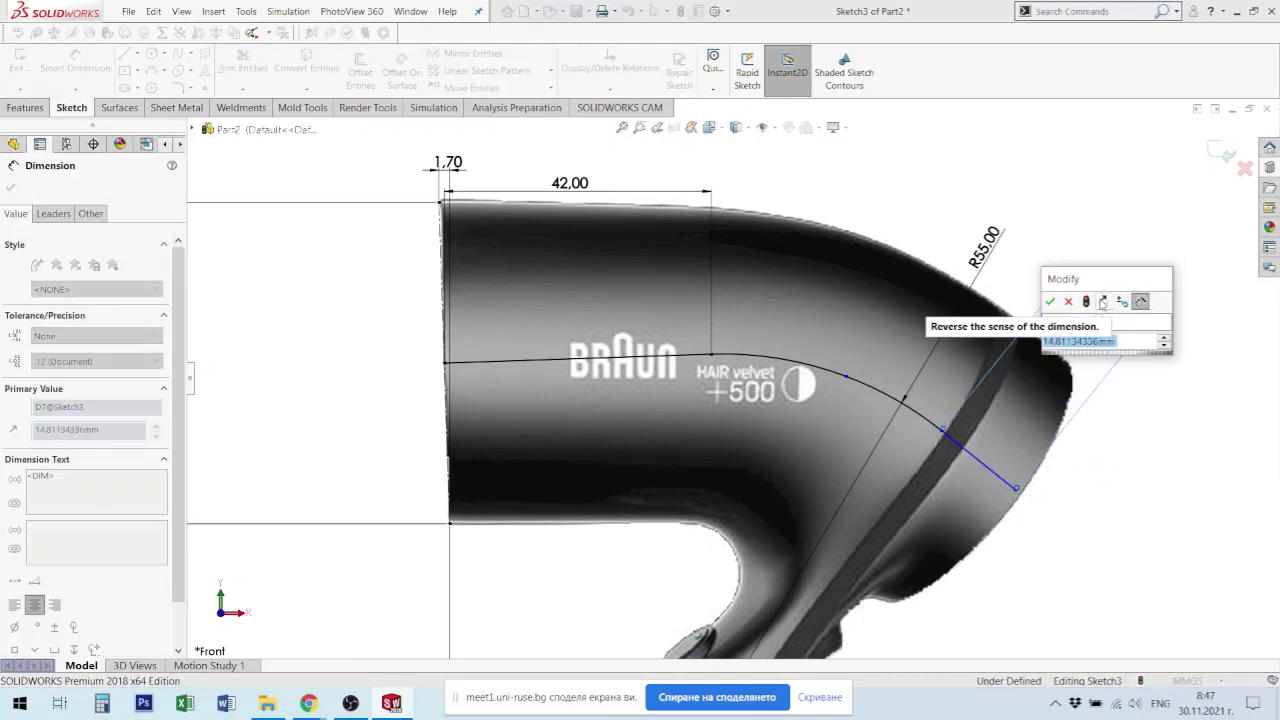
pyautogui.write('14.5')
pyautogui.press('Return')
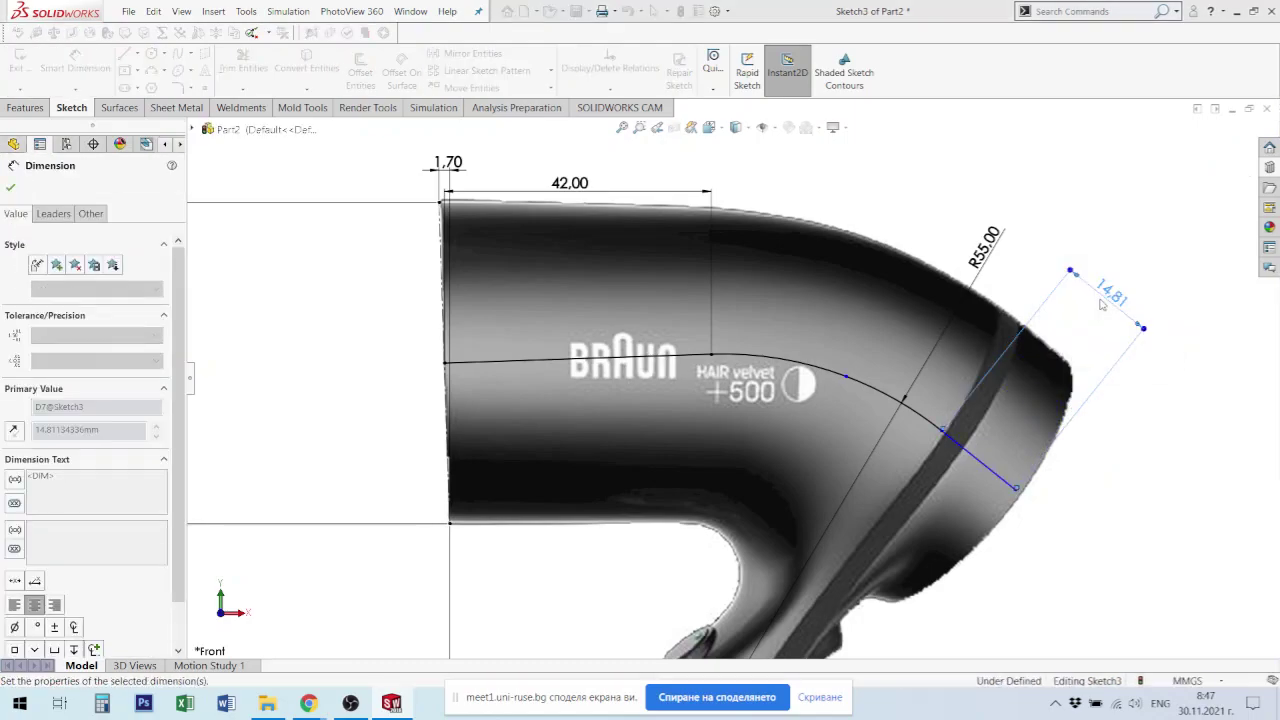
pyautogui.press('Escape')
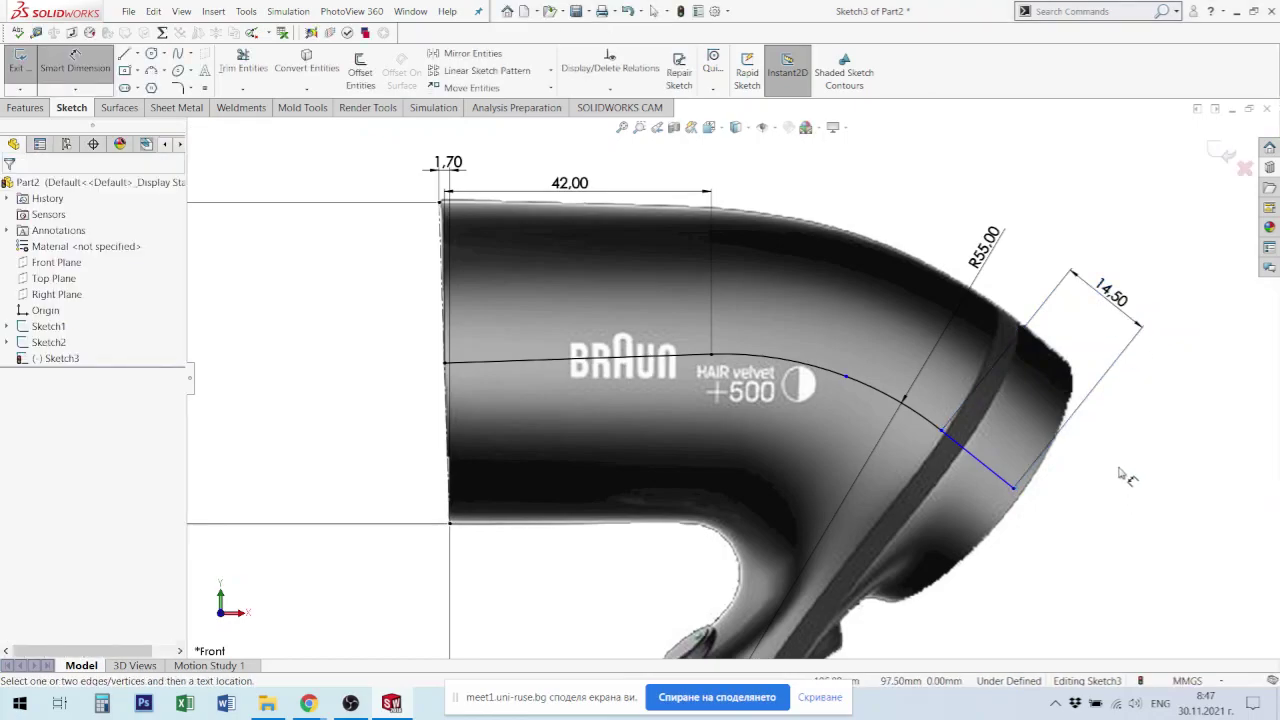
pyautogui.press('Escape')
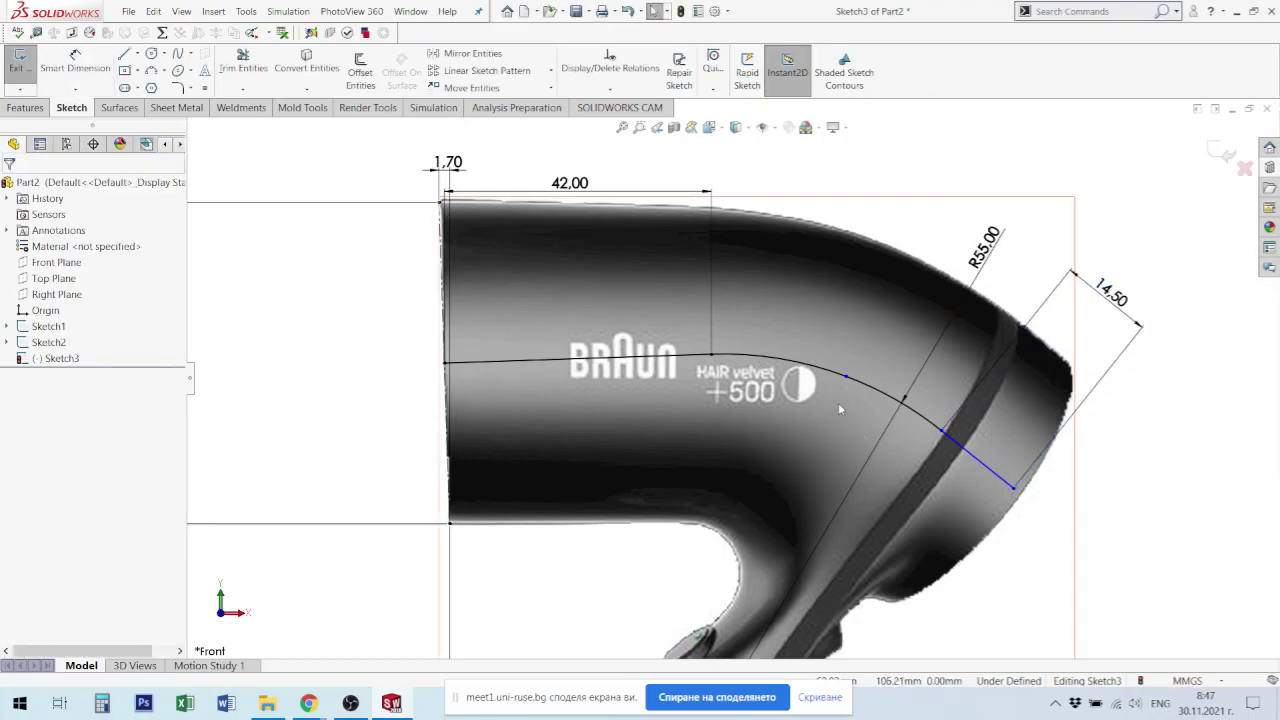
pyautogui.scroll(-3, 838, 402)
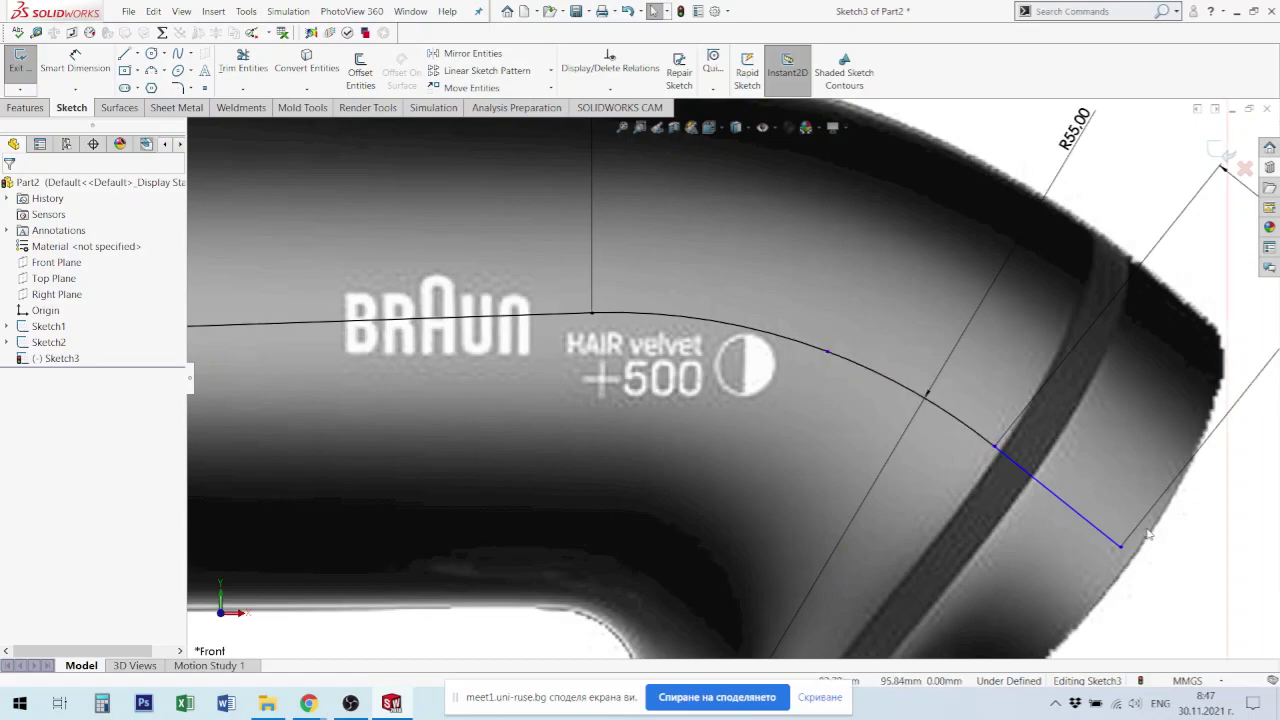
pyautogui.press('f')
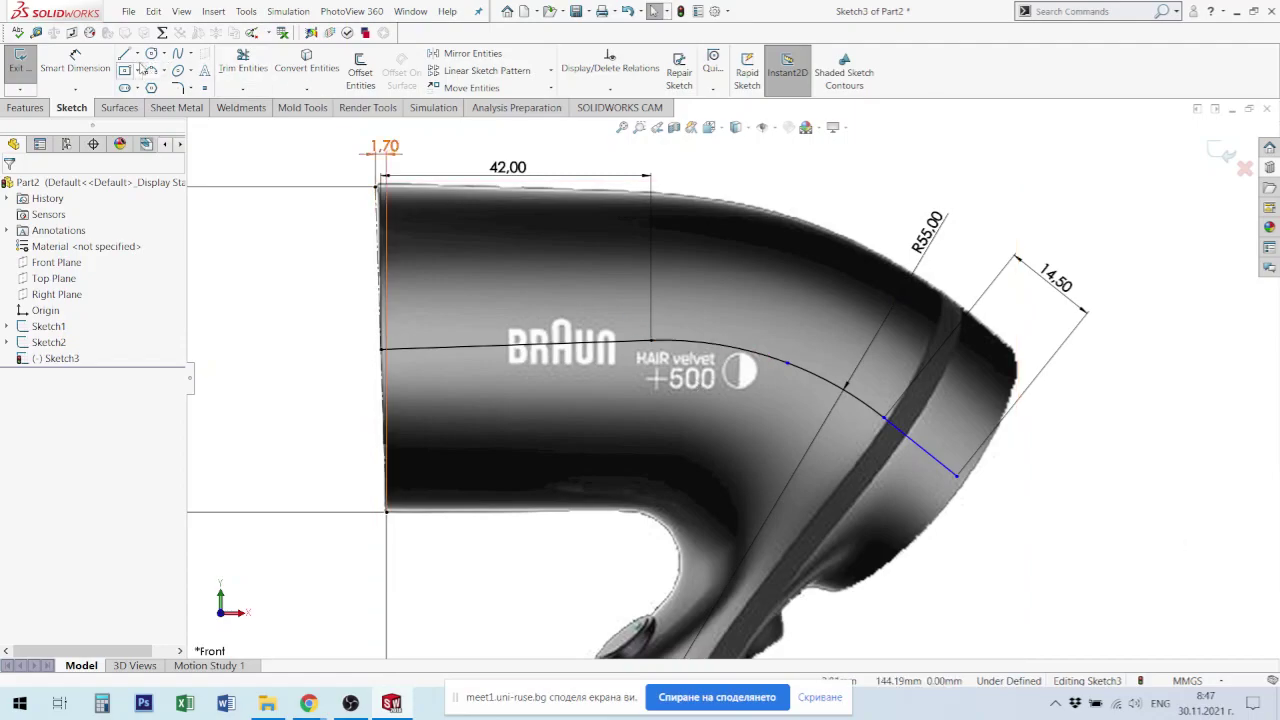
# Step: Add arc-length dimensions of 21 and 18 mm to the two arcs and exit Sketch3
pyautogui.press('d')
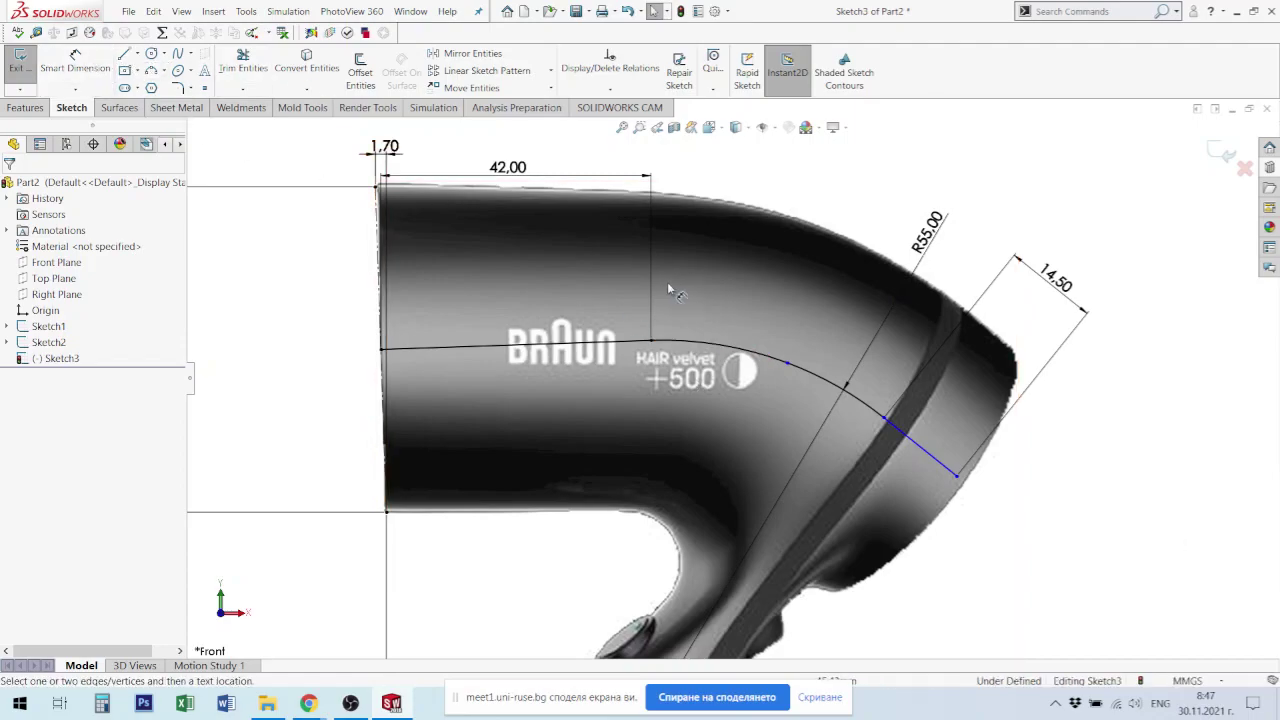
pyautogui.click(651, 343)
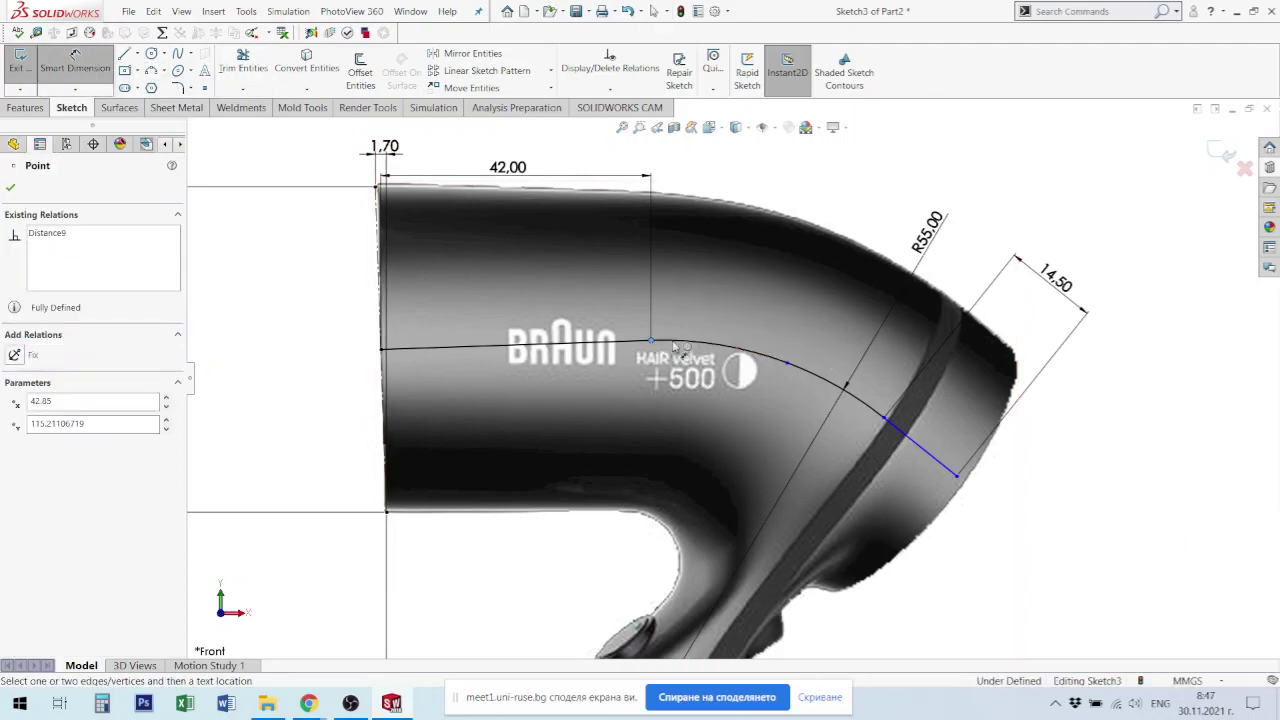
pyautogui.click(790, 368)
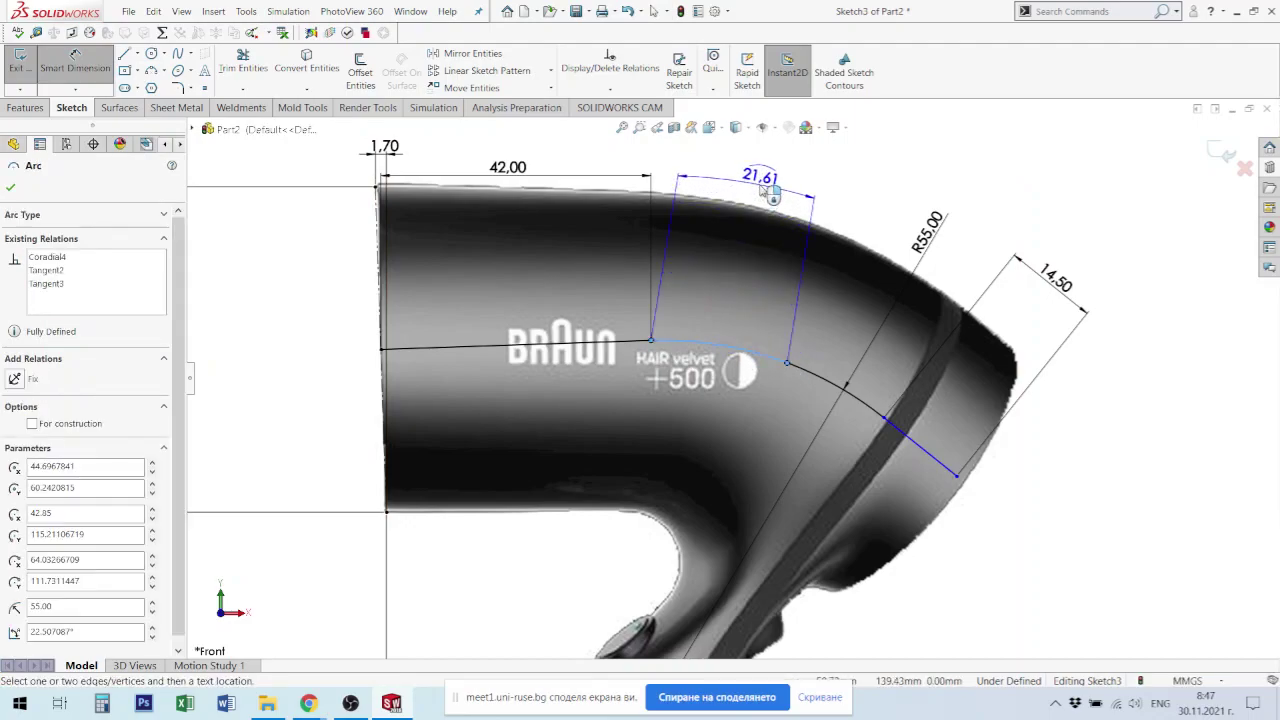
pyautogui.click(760, 190)
pyautogui.write('21')
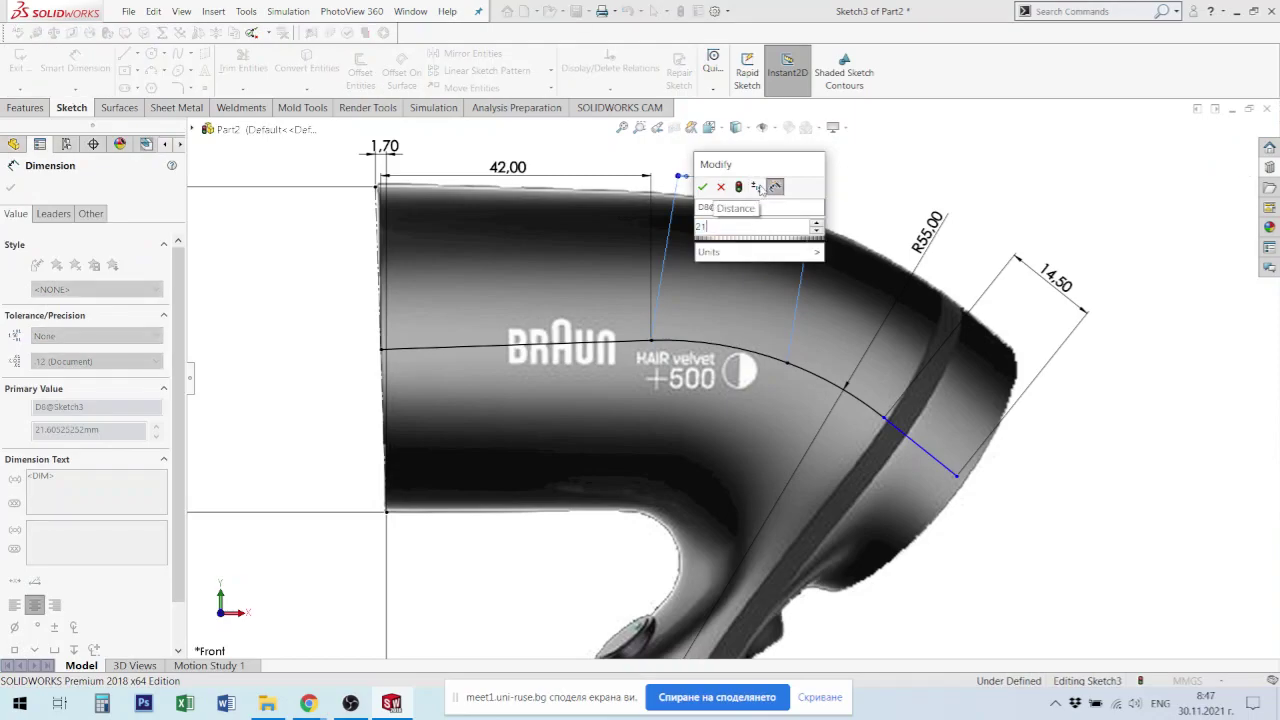
pyautogui.press('Return')
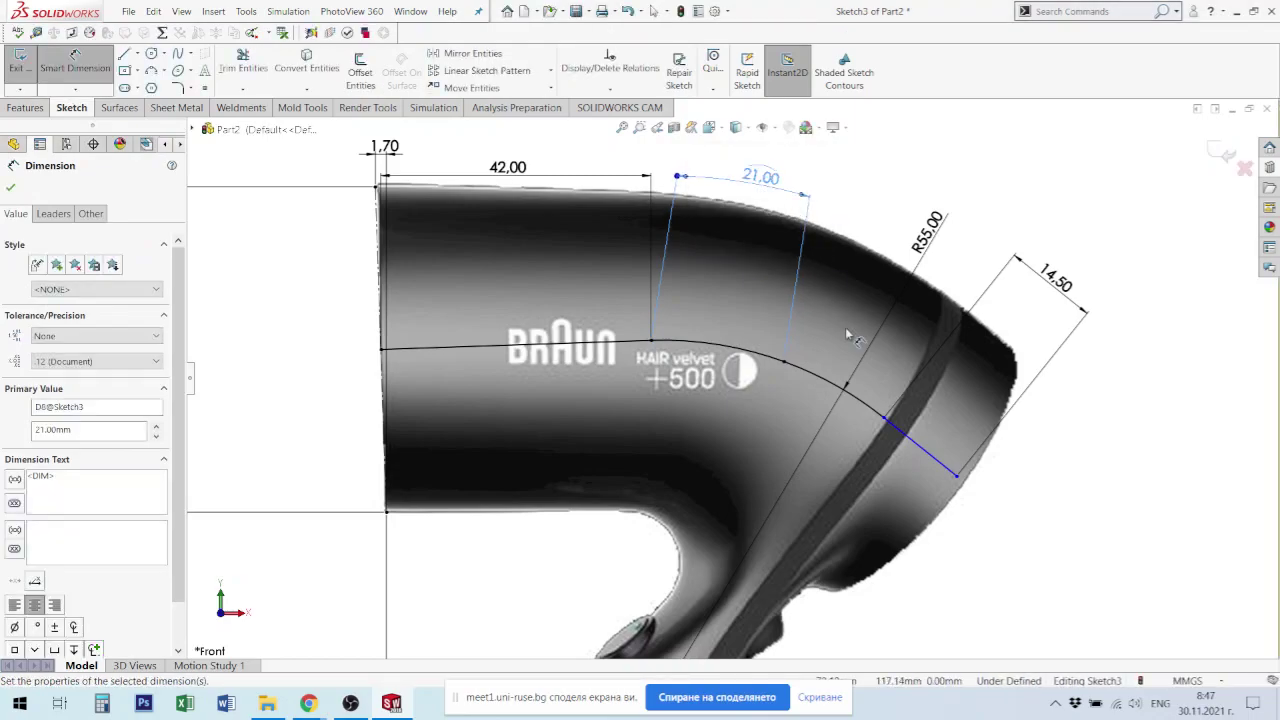
pyautogui.click(786, 364)
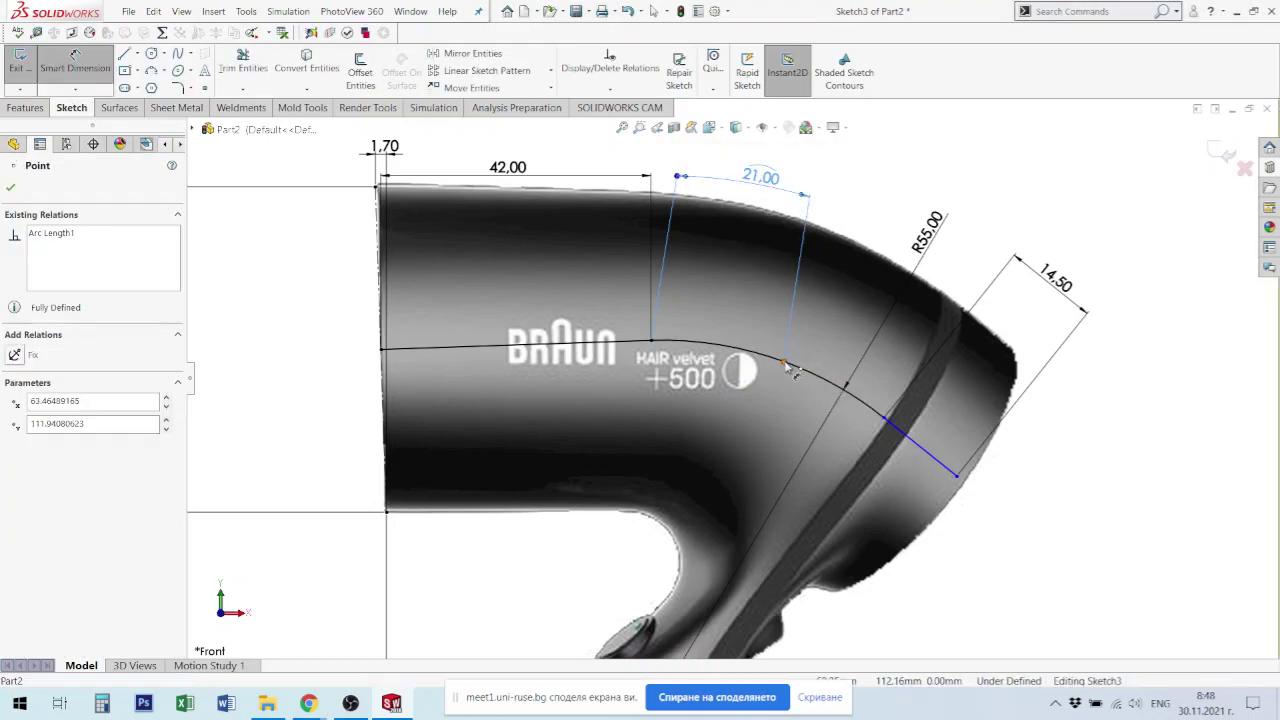
pyautogui.click(886, 421)
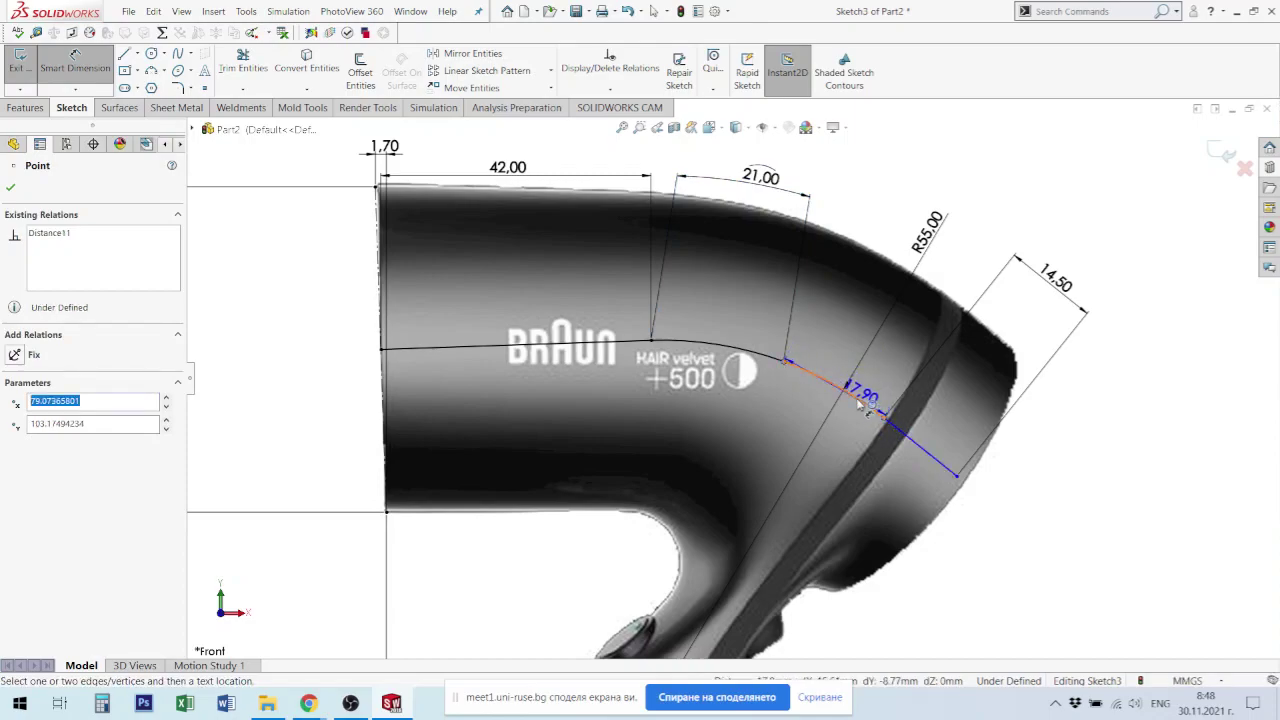
pyautogui.click(848, 384)
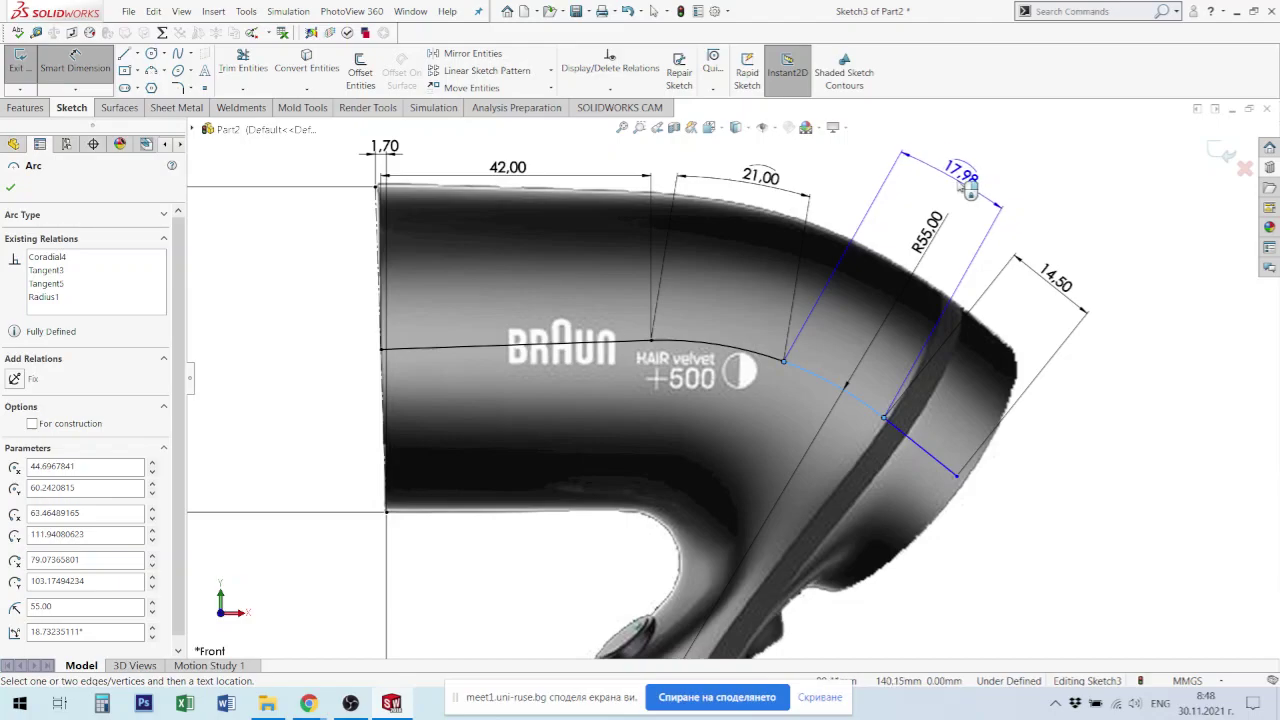
pyautogui.click(966, 190)
pyautogui.write('18')
pyautogui.press('Return')
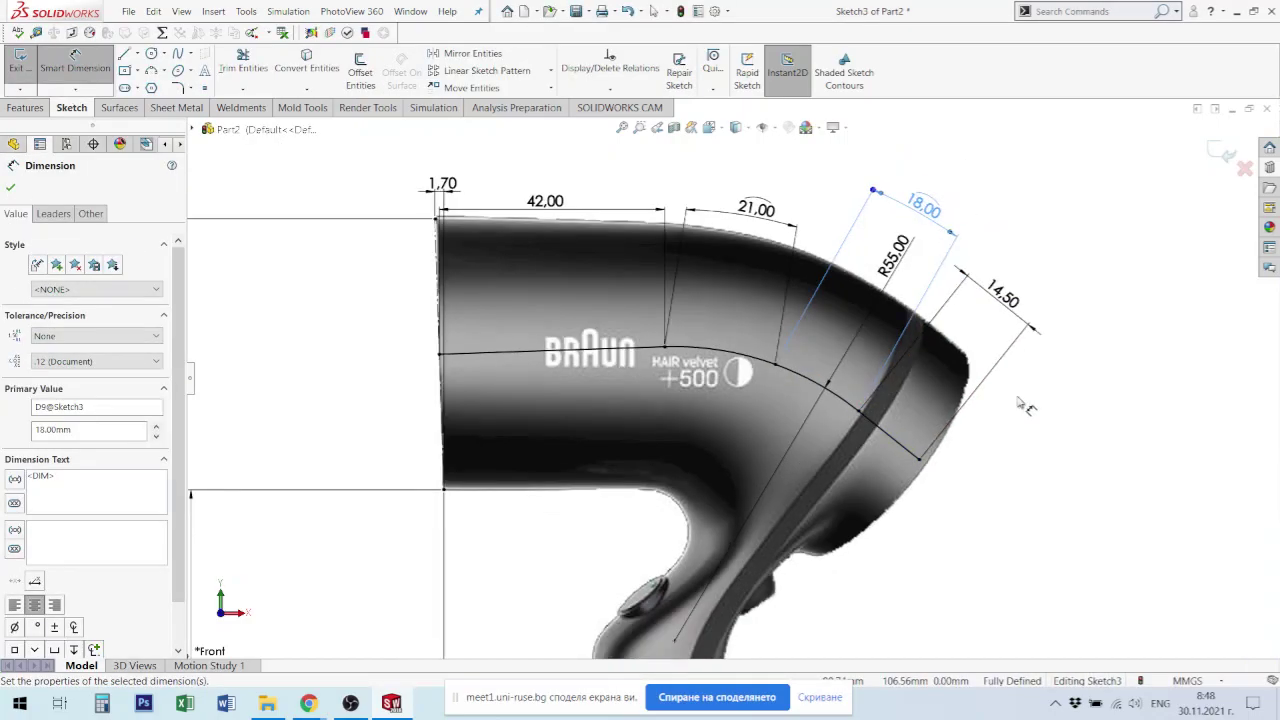
pyautogui.scroll(2, 1011, 419)
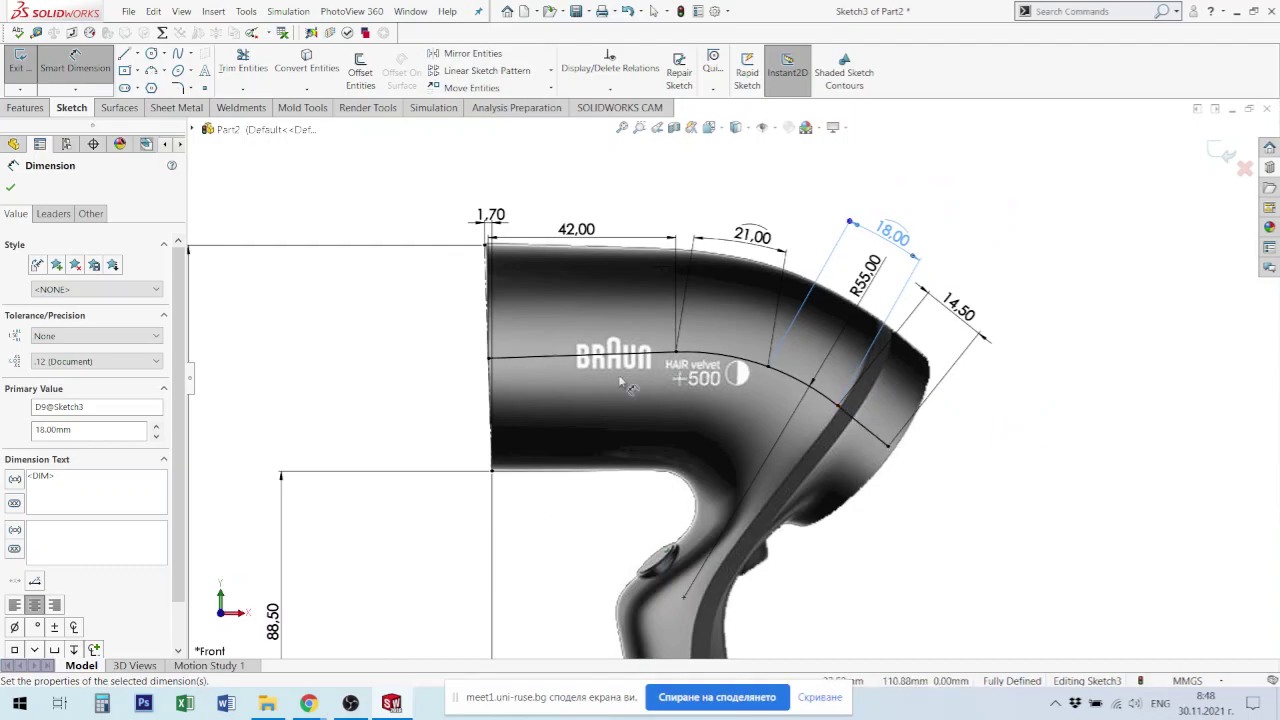
pyautogui.click(1222, 157)
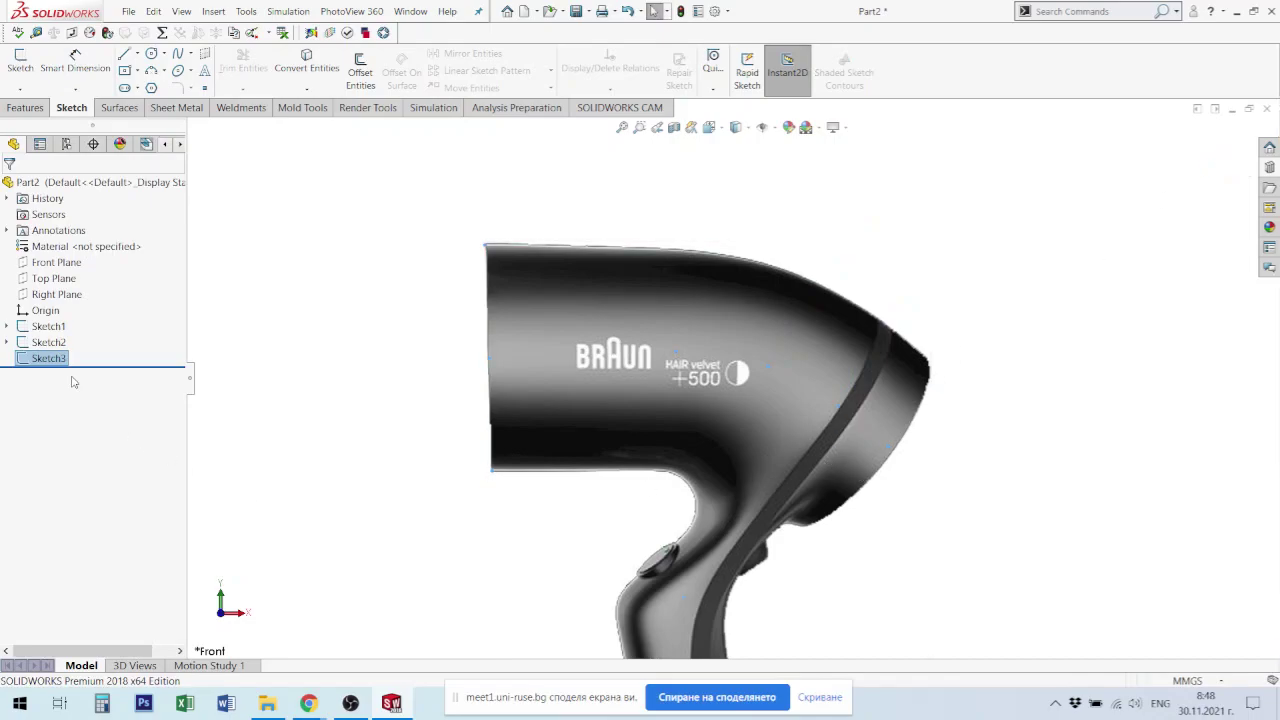
# Step: Hide the Sketch1 hair-dryer reference picture, then select the axis's first straight line
pyautogui.scroll(3, 727, 484)
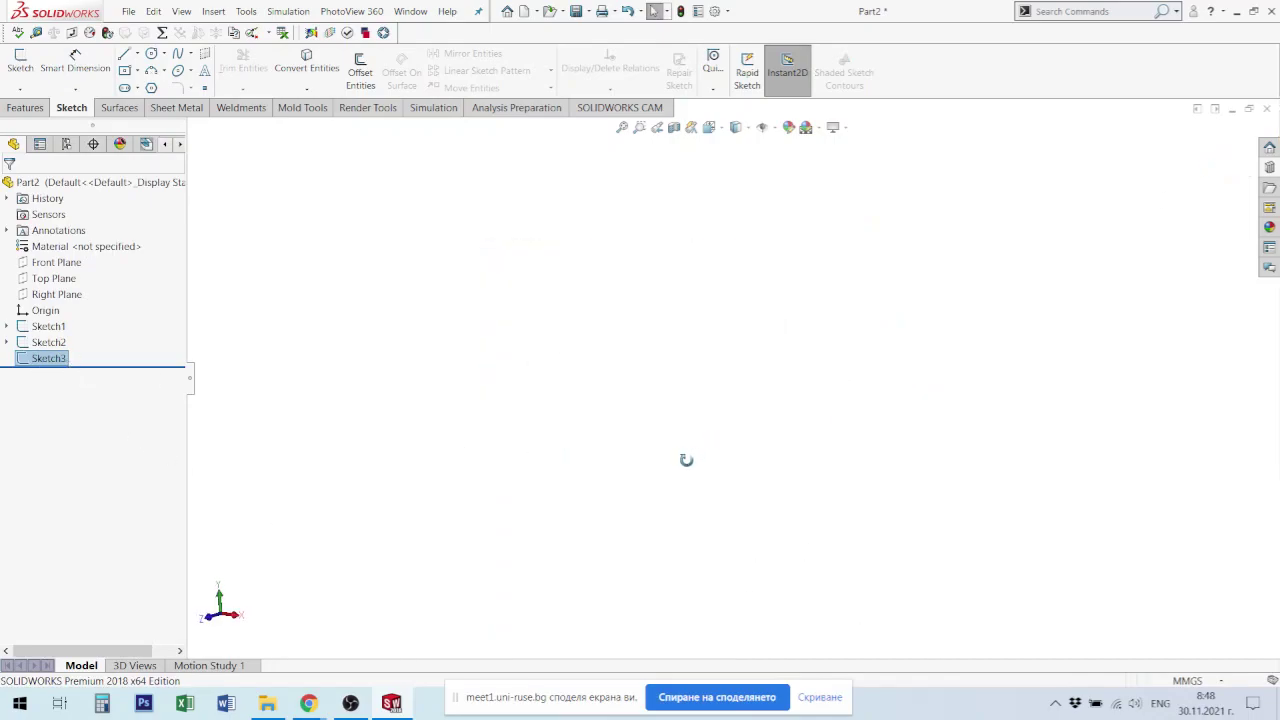
pyautogui.moveTo(686, 457)
pyautogui.mouseDown(button='middle')
pyautogui.moveTo(742, 447)
pyautogui.moveTo(395, 539)
pyautogui.moveTo(605, 455)
pyautogui.mouseUp(button='middle')
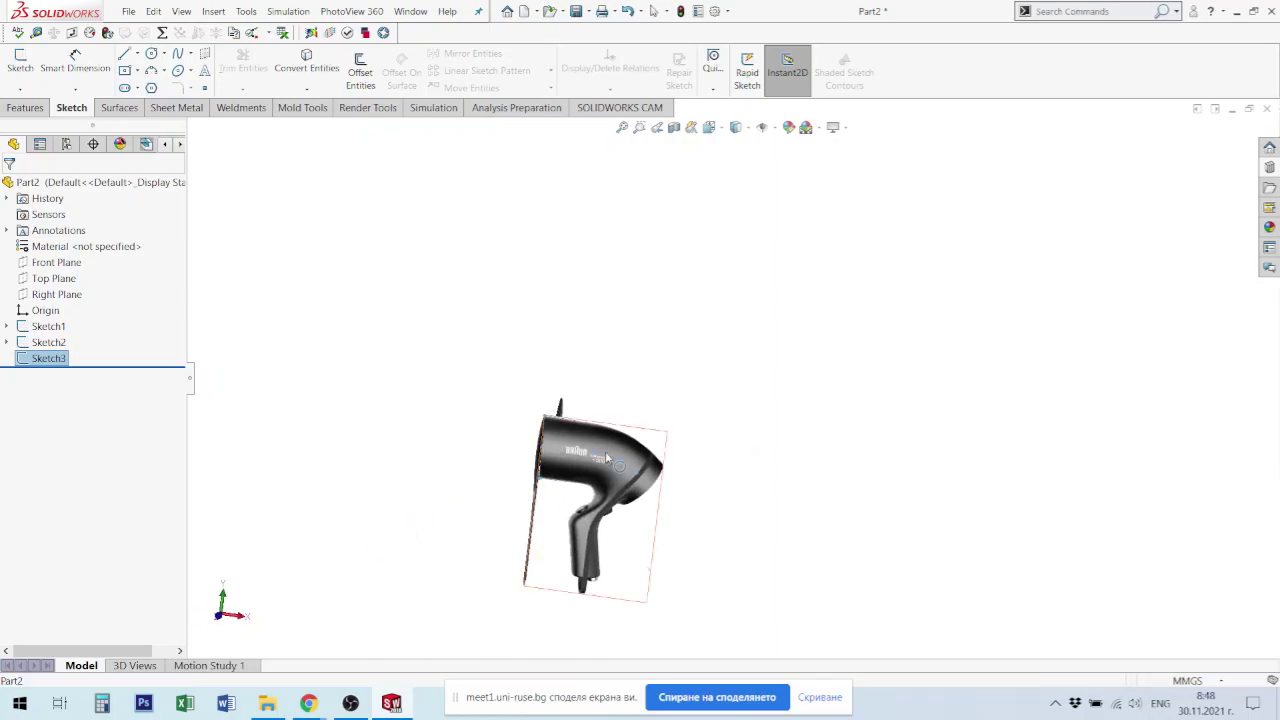
pyautogui.click(45, 328)
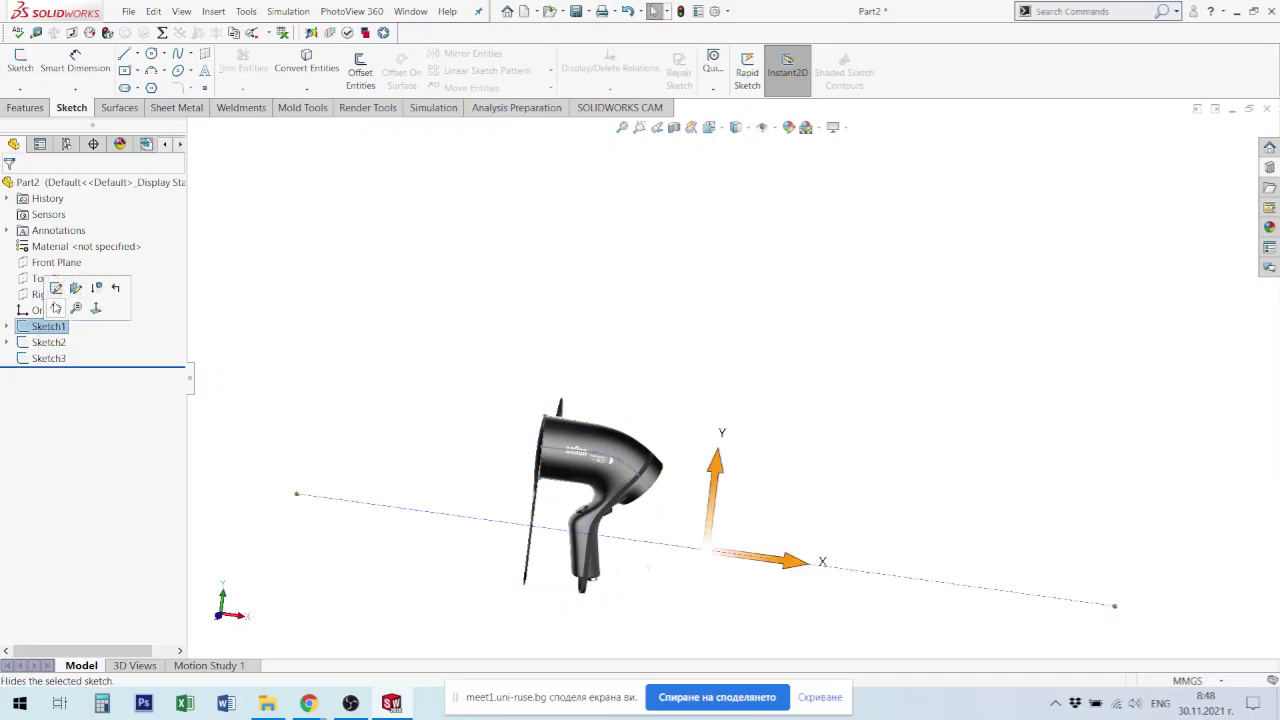
pyautogui.click(56, 310)
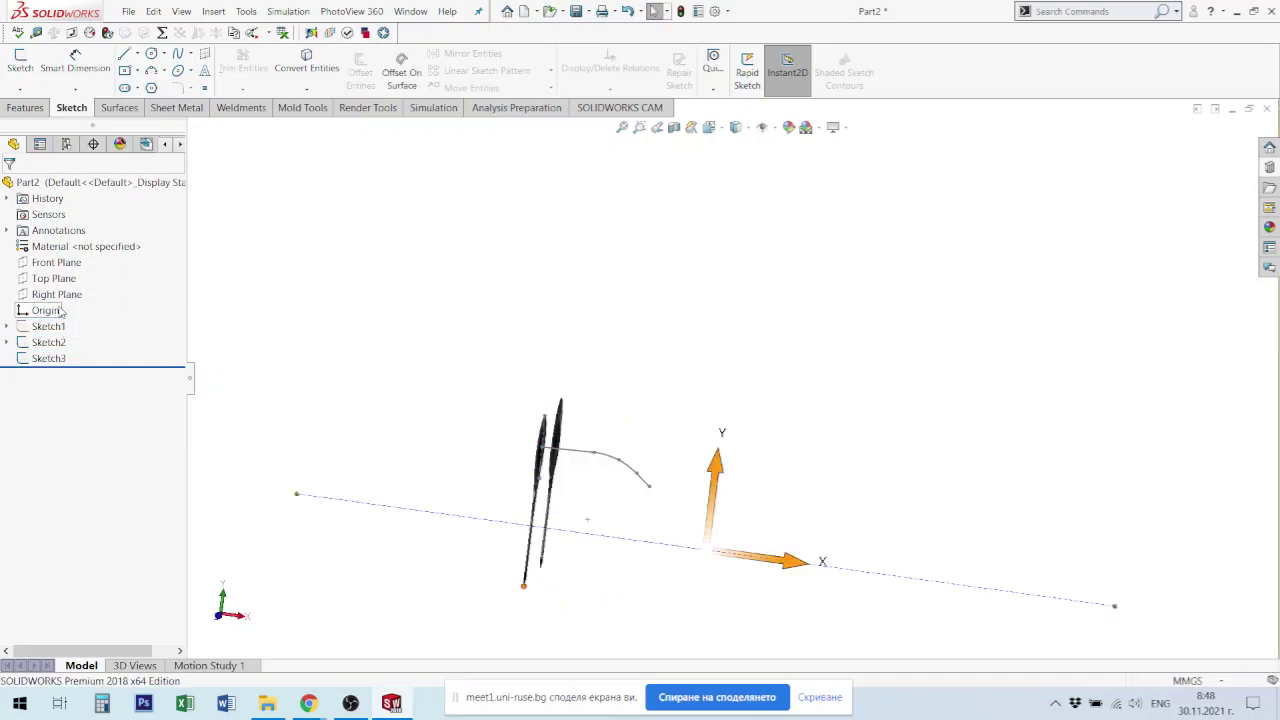
pyautogui.scroll(-3, 600, 470)
pyautogui.scroll(-3, 622, 456)
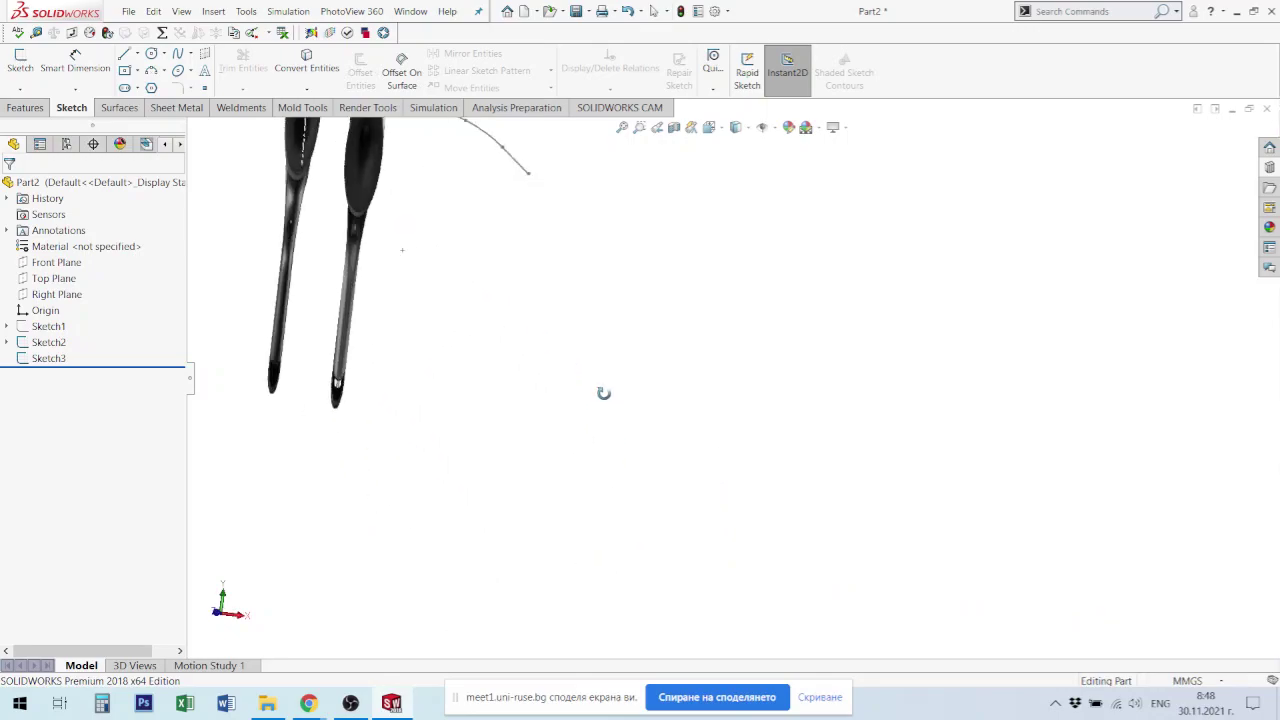
pyautogui.moveTo(603, 391)
pyautogui.mouseDown(button='middle')
pyautogui.moveTo(626, 420)
pyautogui.moveTo(777, 329)
pyautogui.moveTo(657, 318)
pyautogui.mouseUp(button='middle')
pyautogui.scroll(-1, 657, 318)
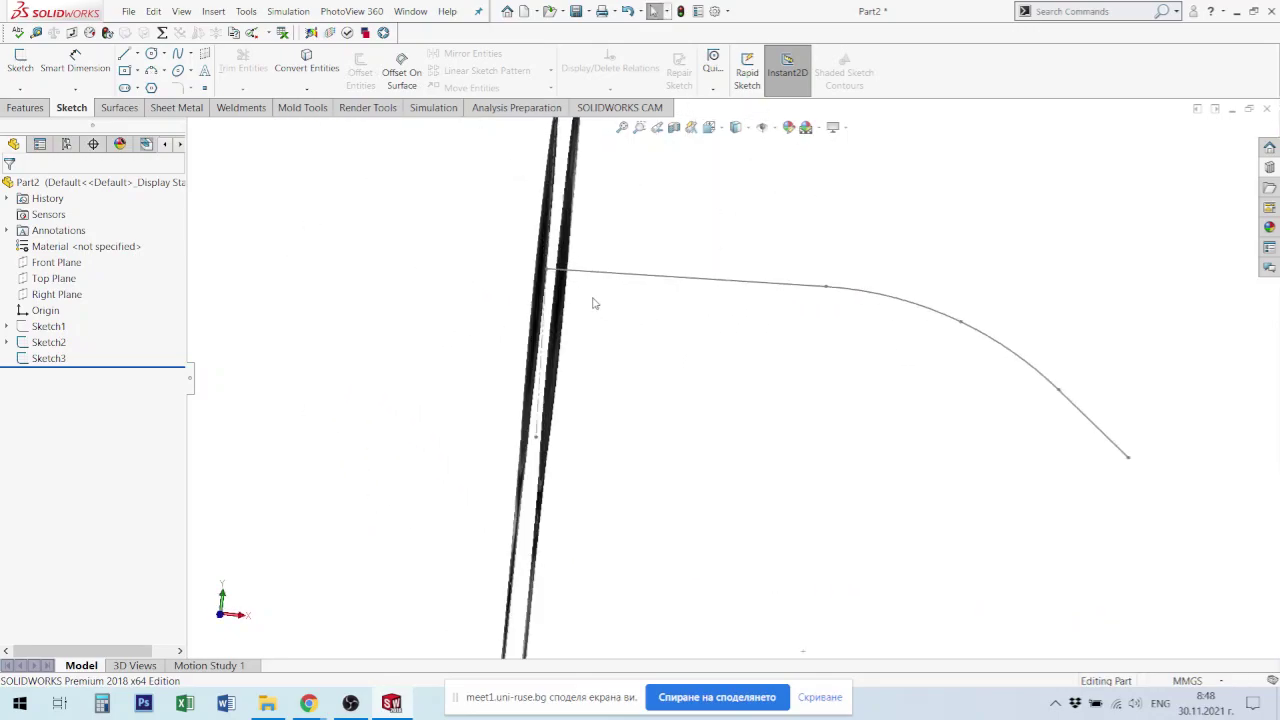
pyautogui.moveTo(560, 280)
pyautogui.mouseDown(button='middle')
pyautogui.moveTo(543, 289)
pyautogui.moveTo(604, 311)
pyautogui.mouseUp(button='middle')
pyautogui.click(622, 309)
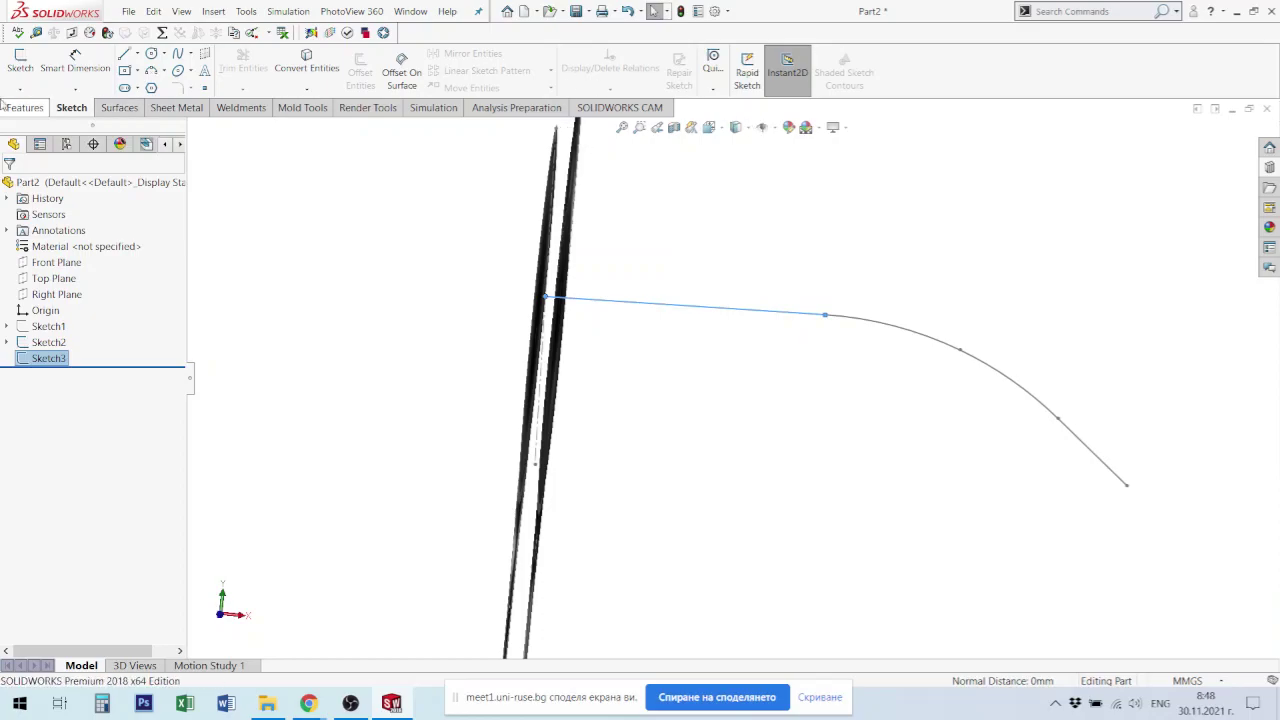
# Step: Create Plane1 perpendicular to the axis's first straight line at its start
pyautogui.click(215, 12)
pyautogui.moveTo(266, 191)
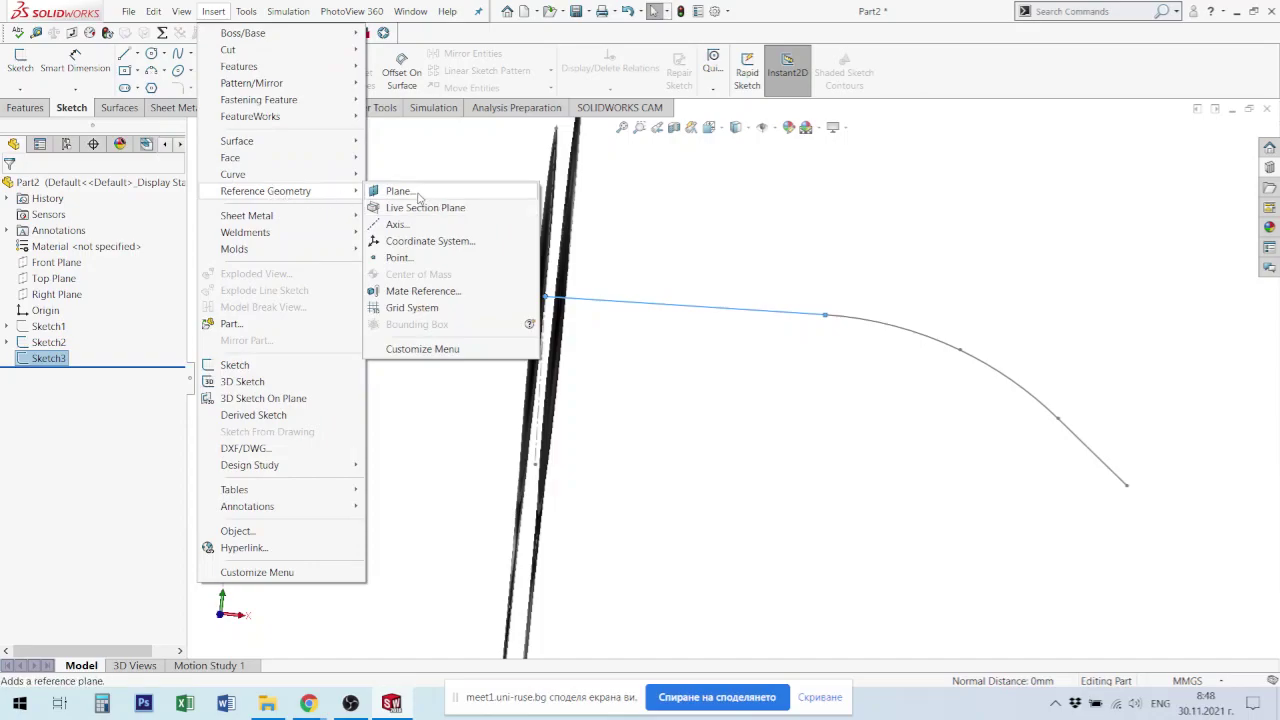
pyautogui.click(398, 191)
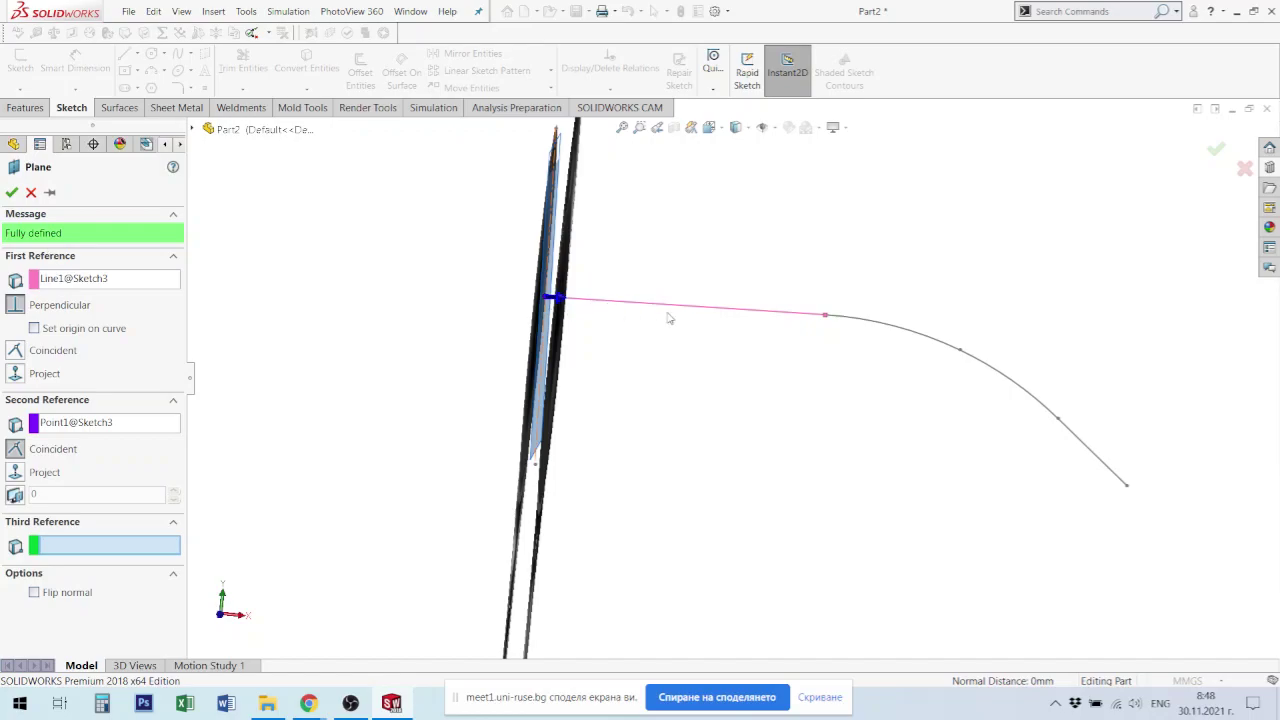
pyautogui.click(11, 192)
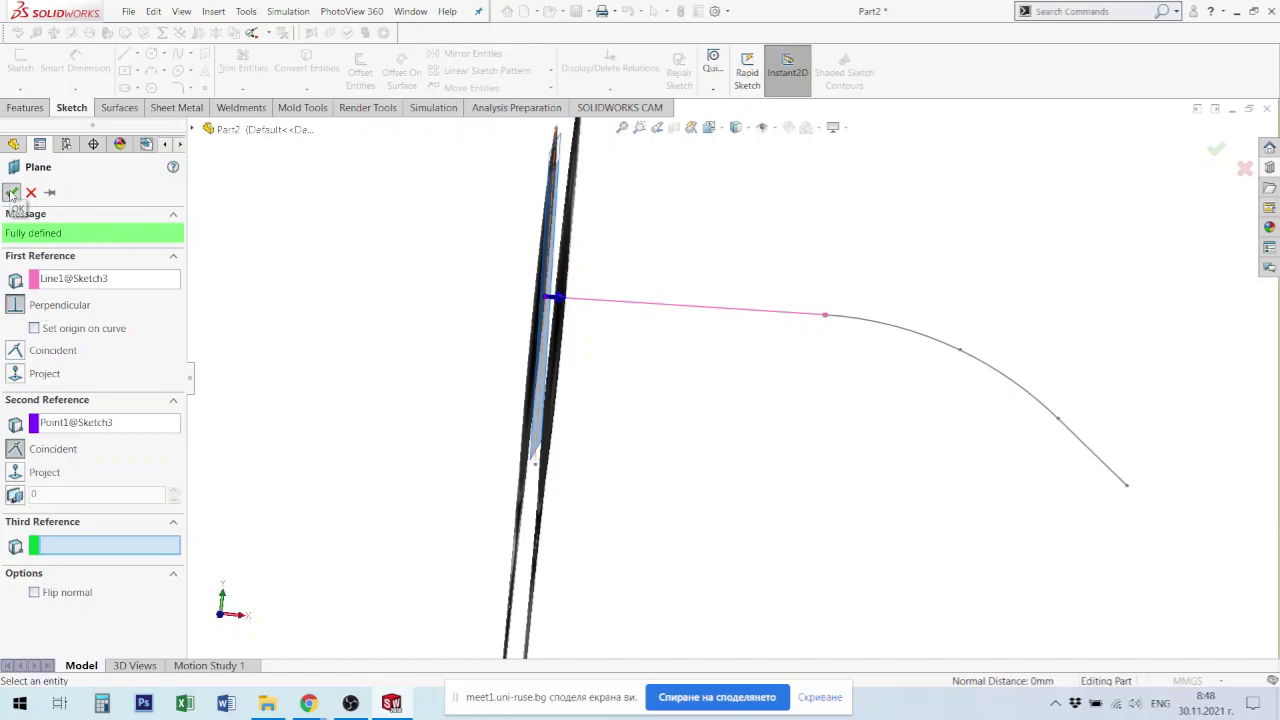
# Step: Create Plane2 at that line's far end, then select the final straight line and its start point
pyautogui.click(805, 315)
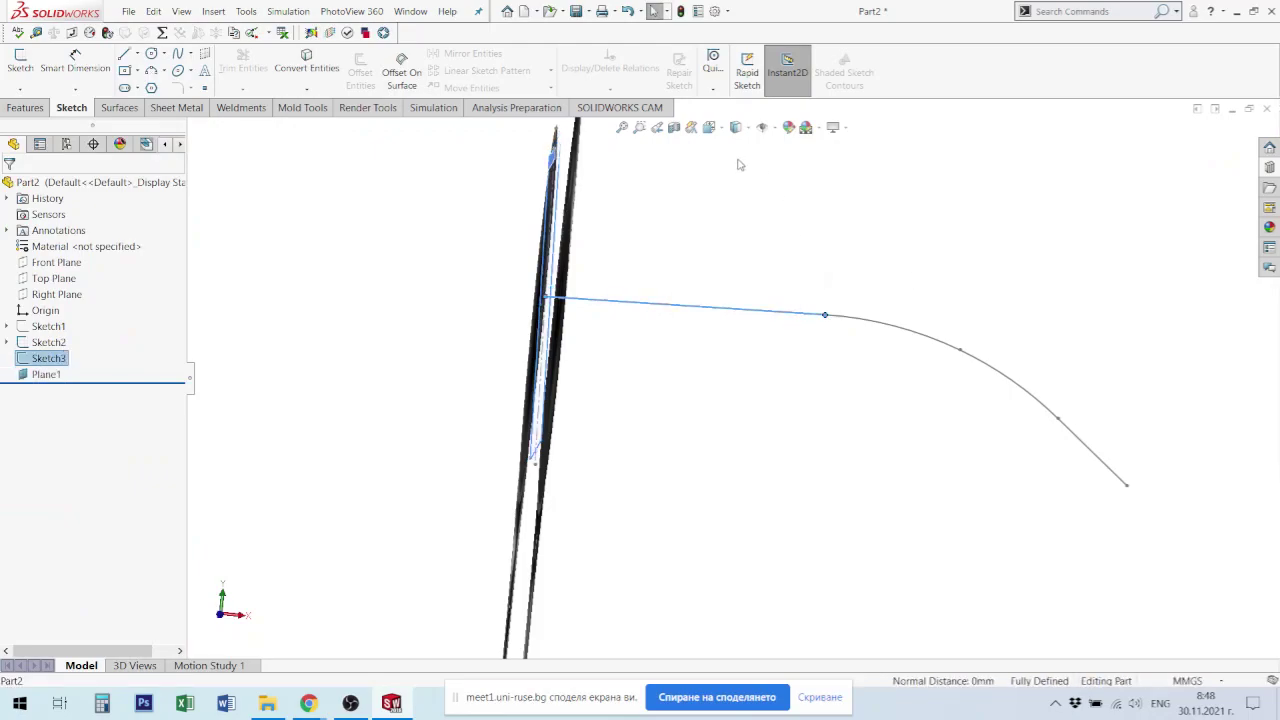
pyautogui.click(214, 11)
pyautogui.moveTo(265, 191)
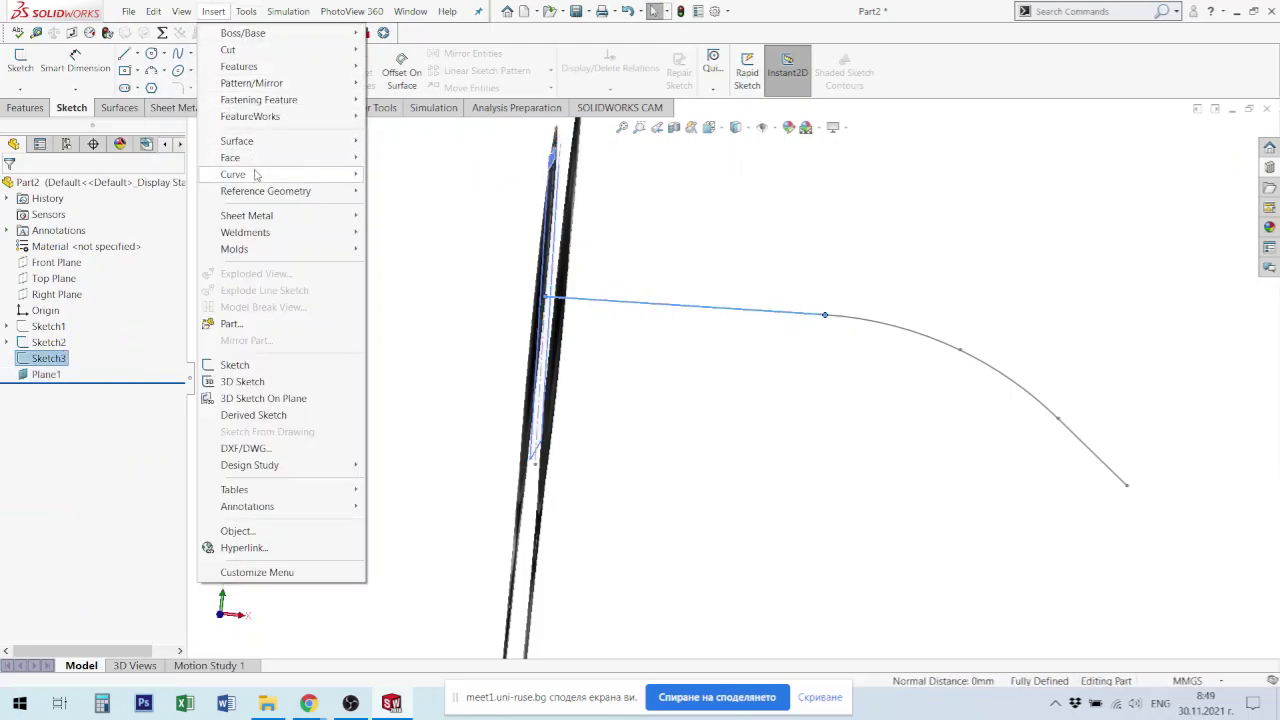
pyautogui.click(399, 191)
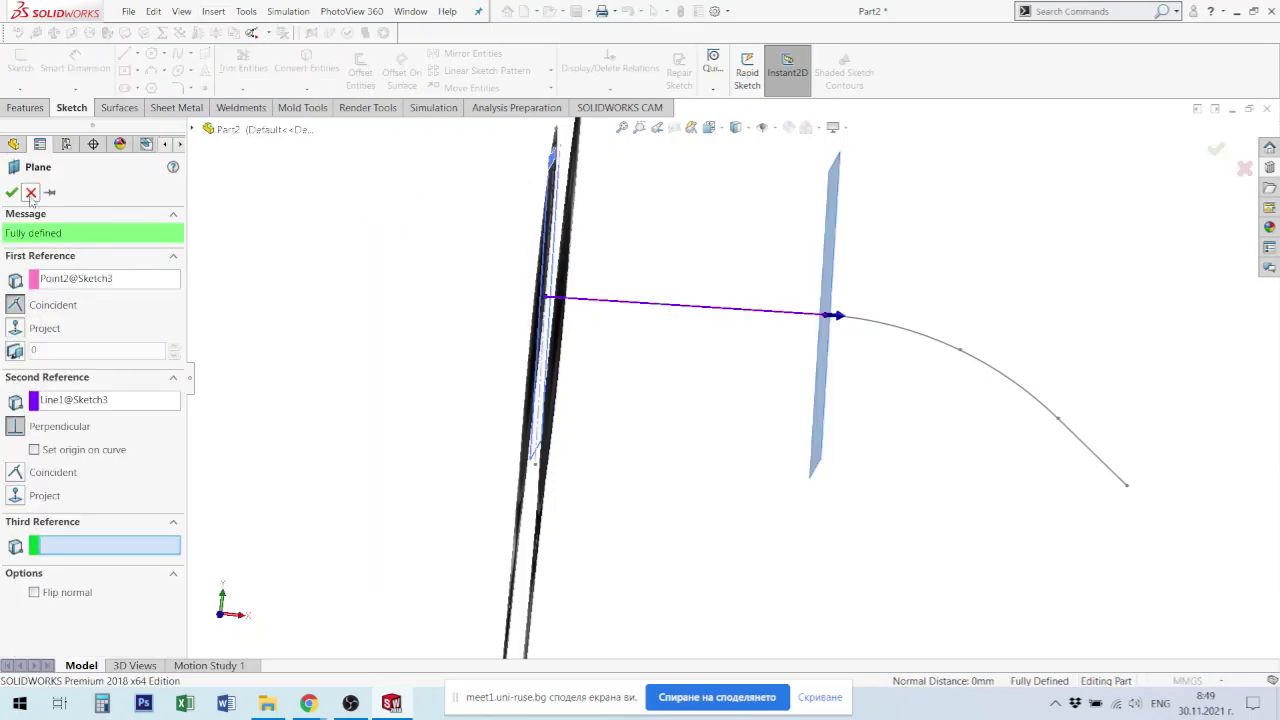
pyautogui.click(11, 192)
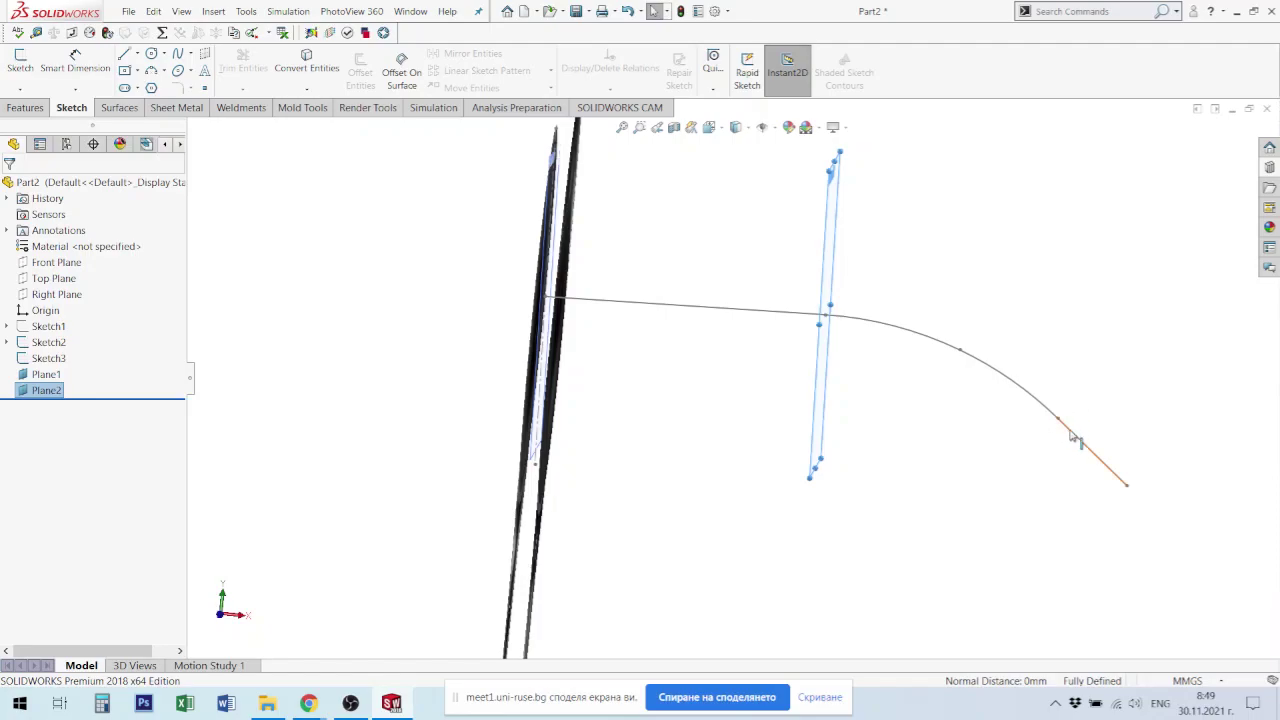
pyautogui.click(1068, 433)
pyautogui.keyDown('ctrl'); pyautogui.click(1062, 424); pyautogui.keyUp('ctrl')
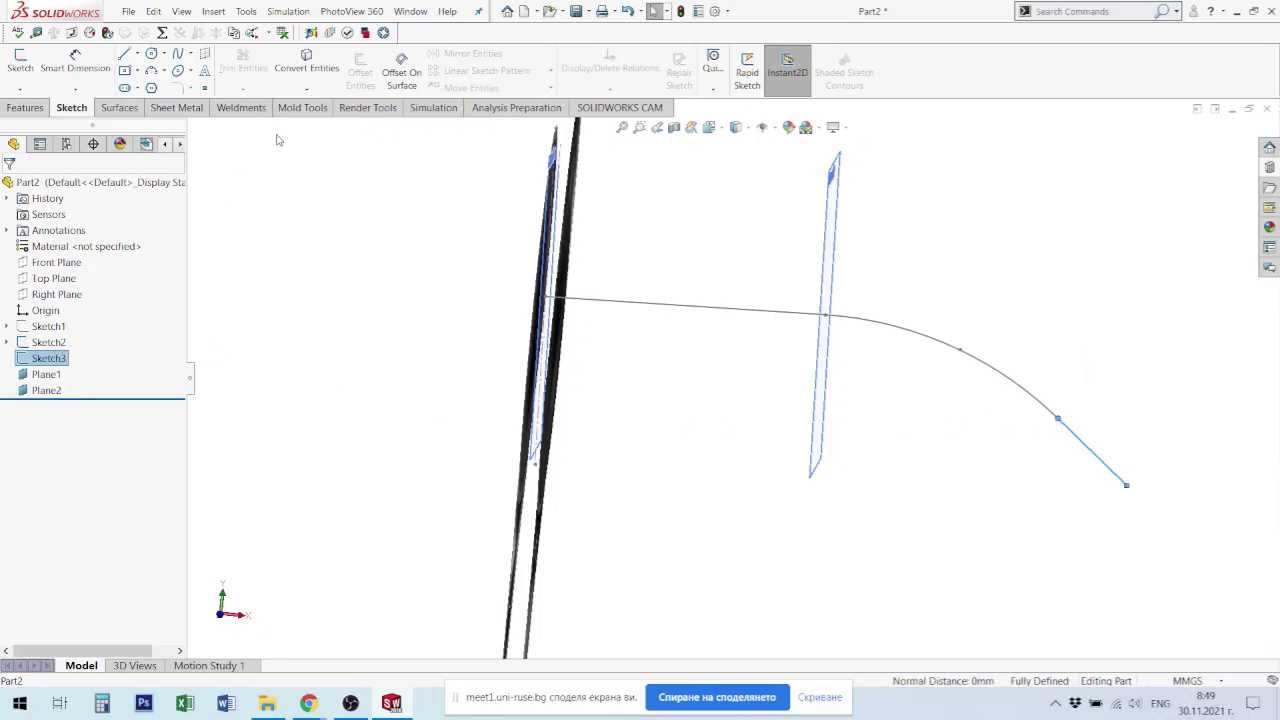
# Step: Add Plane3 at the start and Plane4 at the end of the final straight line, perpendicular to it
pyautogui.click(214, 11)
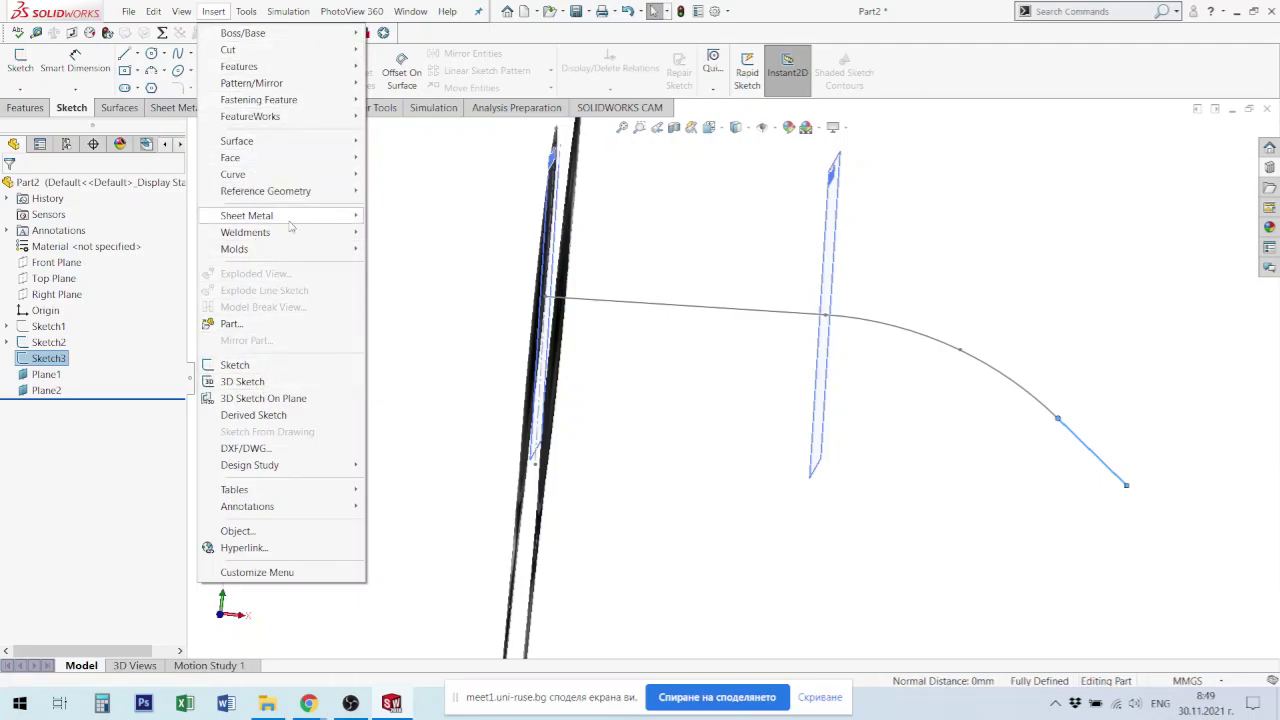
pyautogui.click(443, 192)
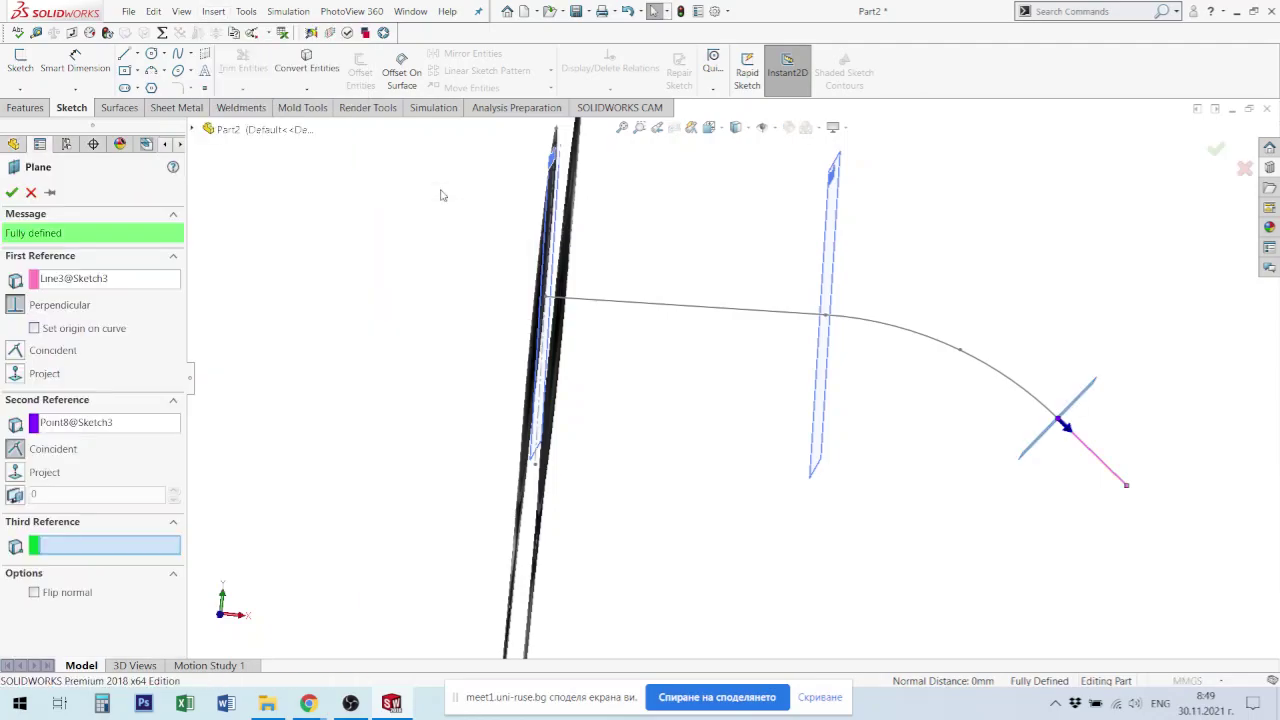
pyautogui.click(12, 192)
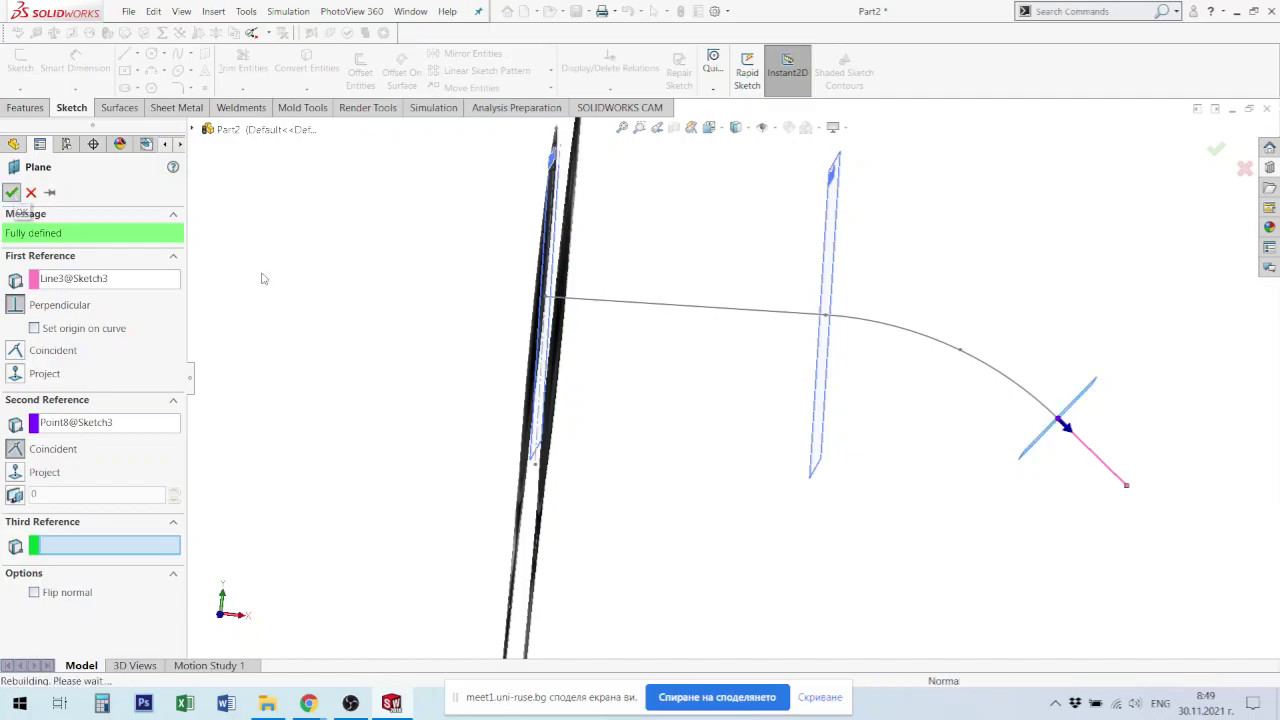
pyautogui.click(1126, 487)
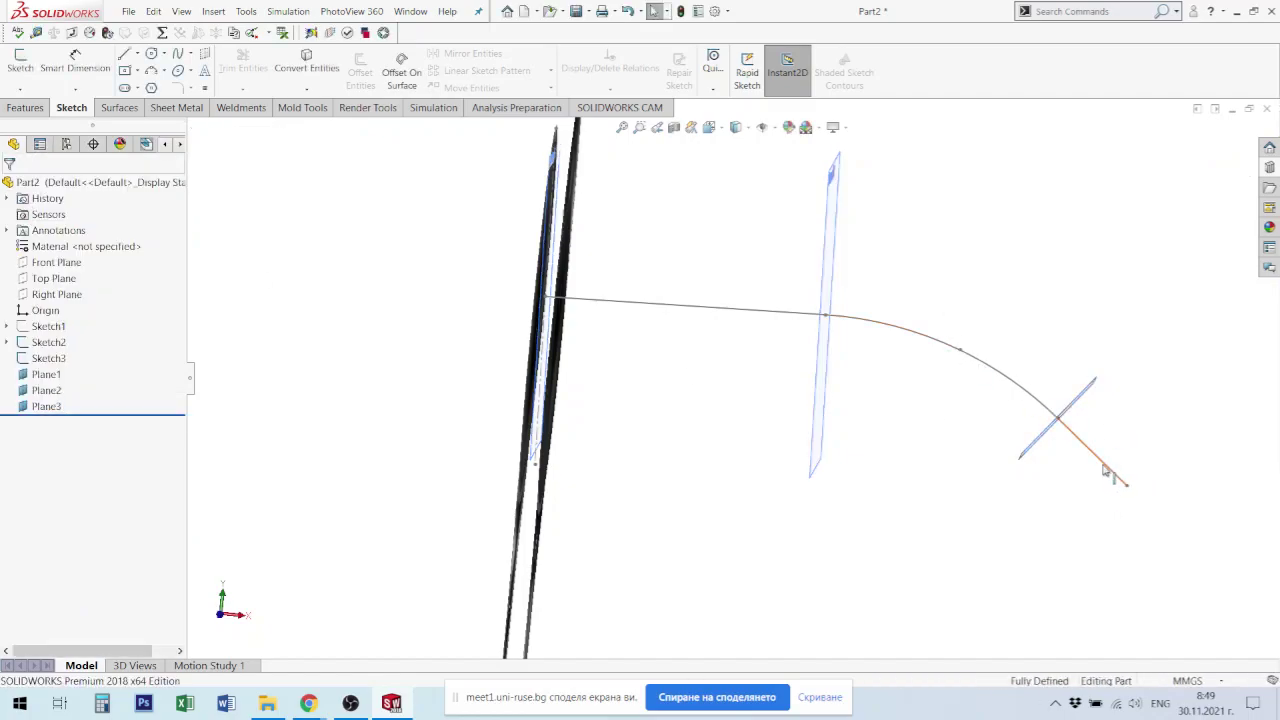
pyautogui.click(1128, 490)
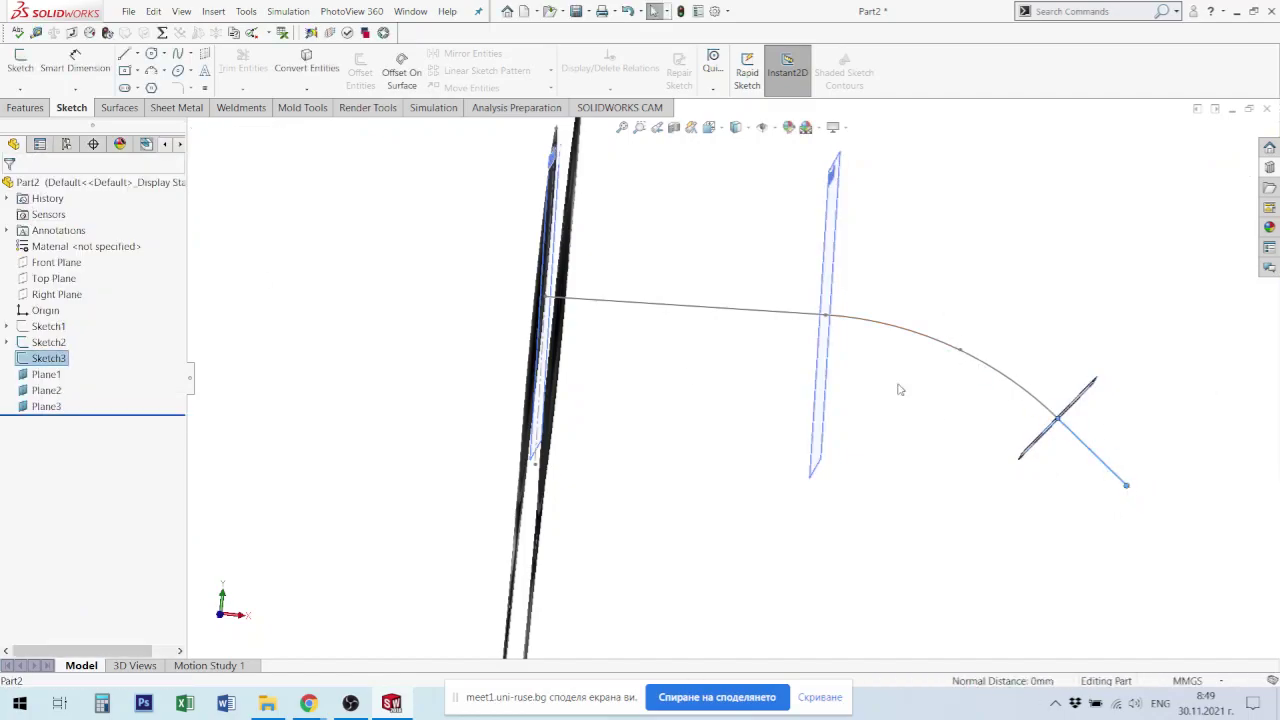
pyautogui.click(216, 12)
pyautogui.moveTo(265, 191)
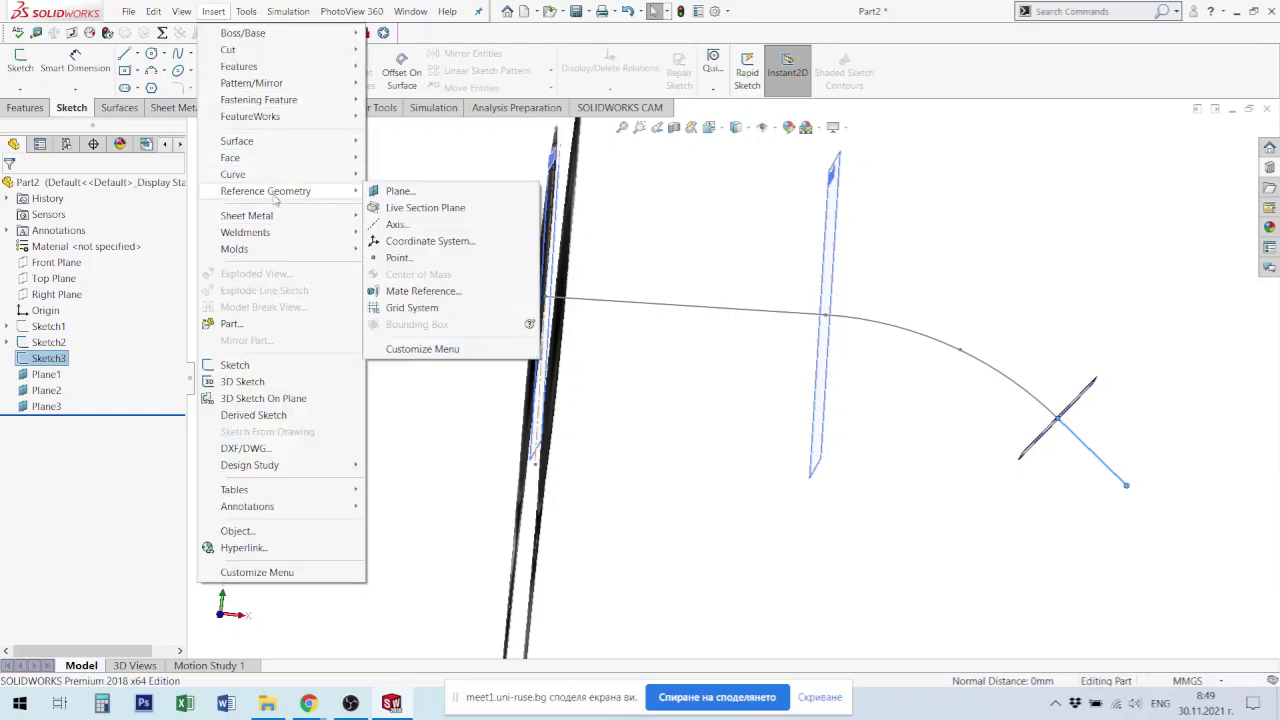
pyautogui.click(472, 195)
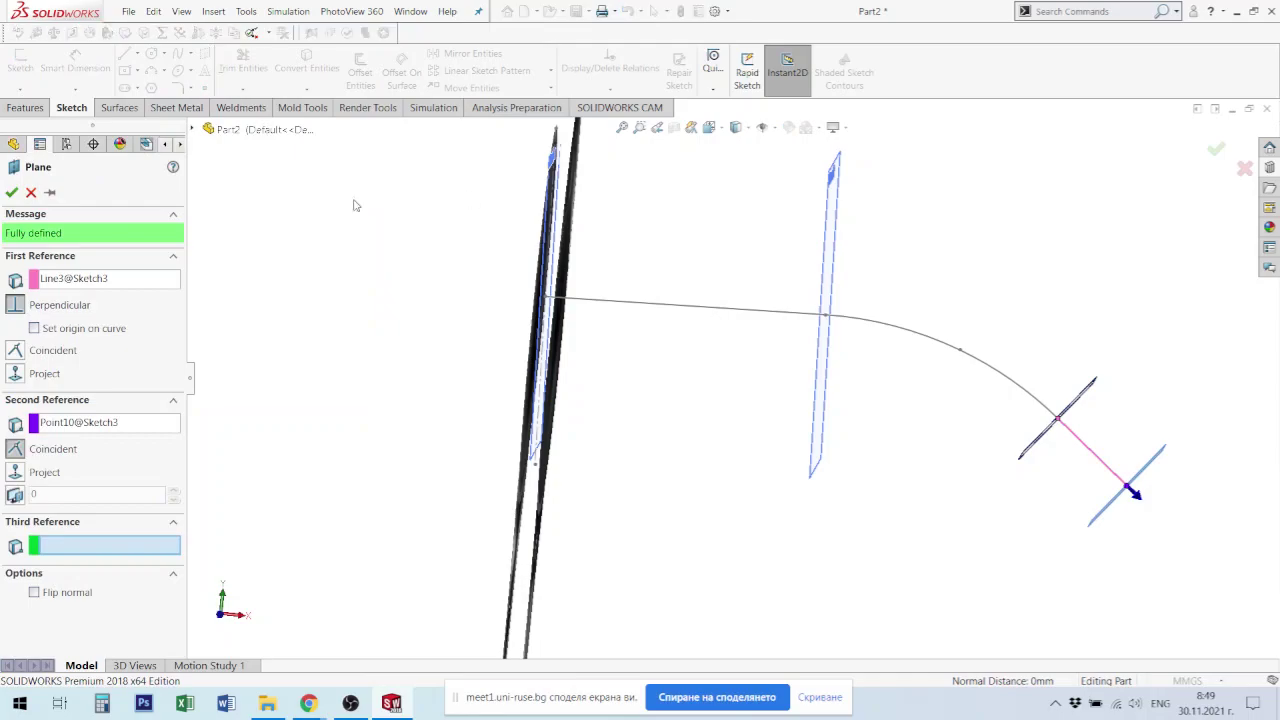
pyautogui.click(11, 192)
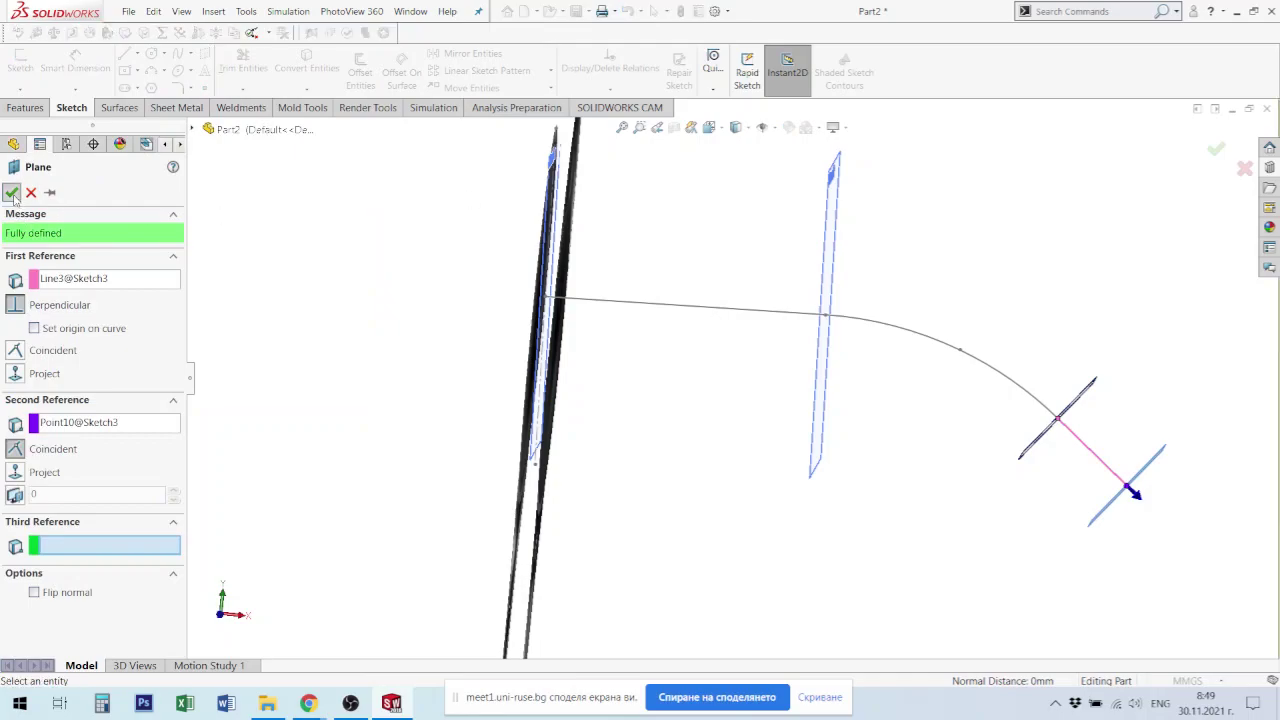
# Step: Add Plane5 perpendicular to Arc2 at Point6
pyautogui.click(958, 353)
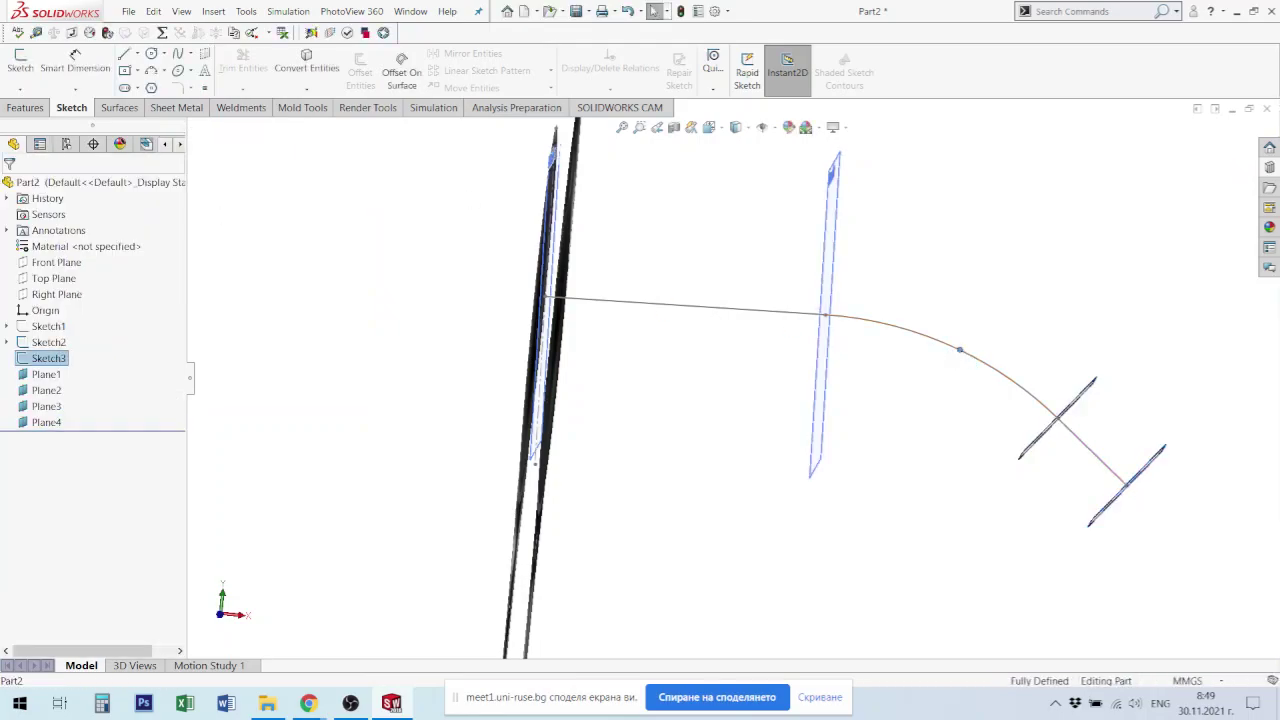
pyautogui.click(981, 364)
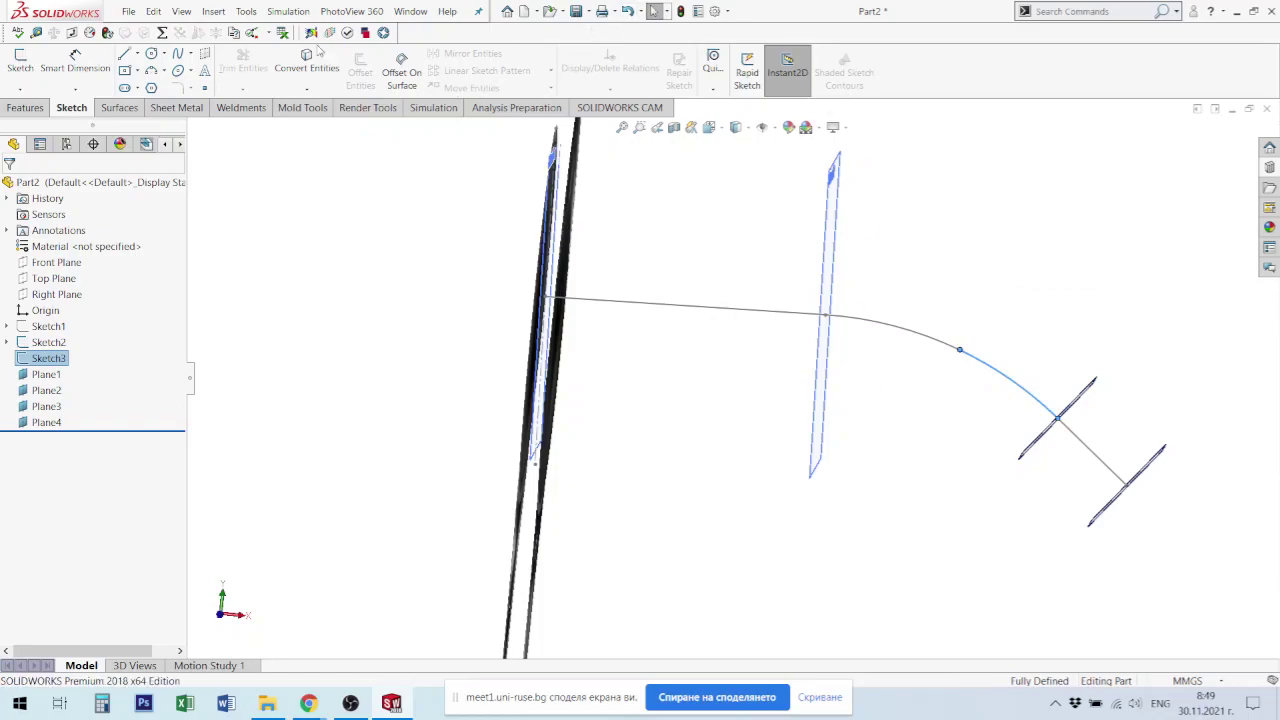
pyautogui.click(227, 12)
pyautogui.moveTo(265, 191)
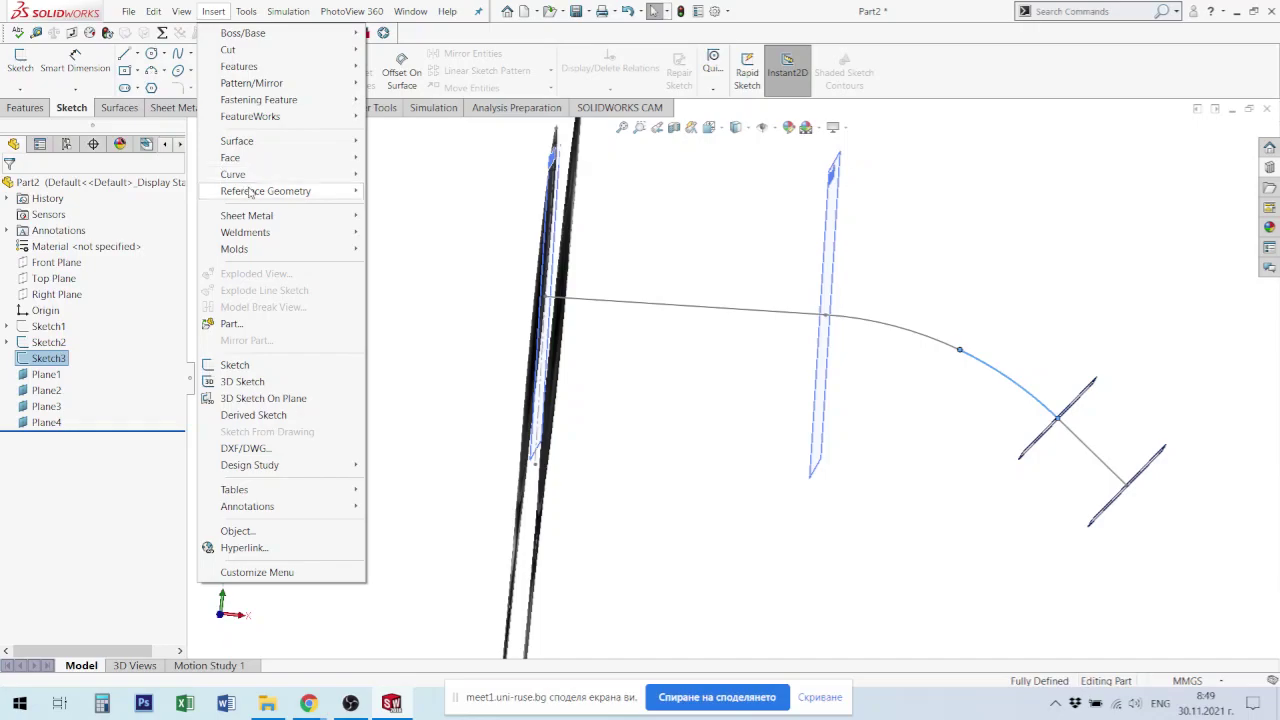
pyautogui.click(421, 198)
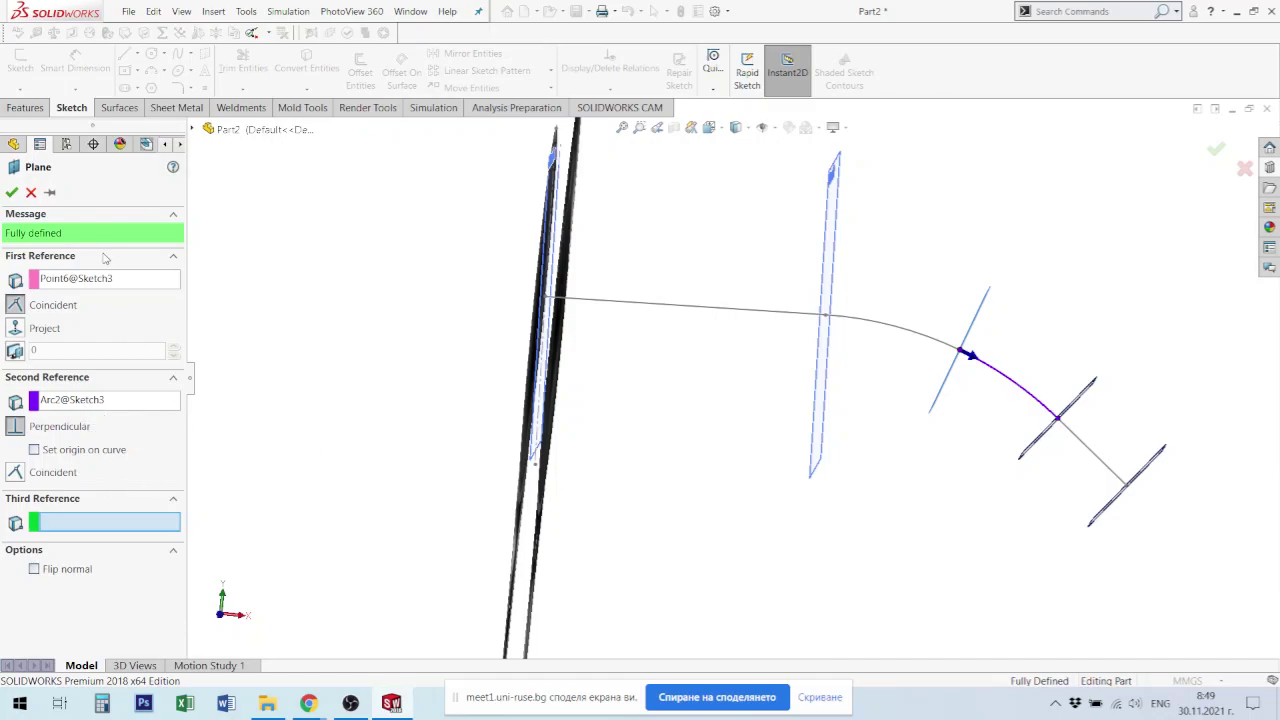
pyautogui.click(14, 193)
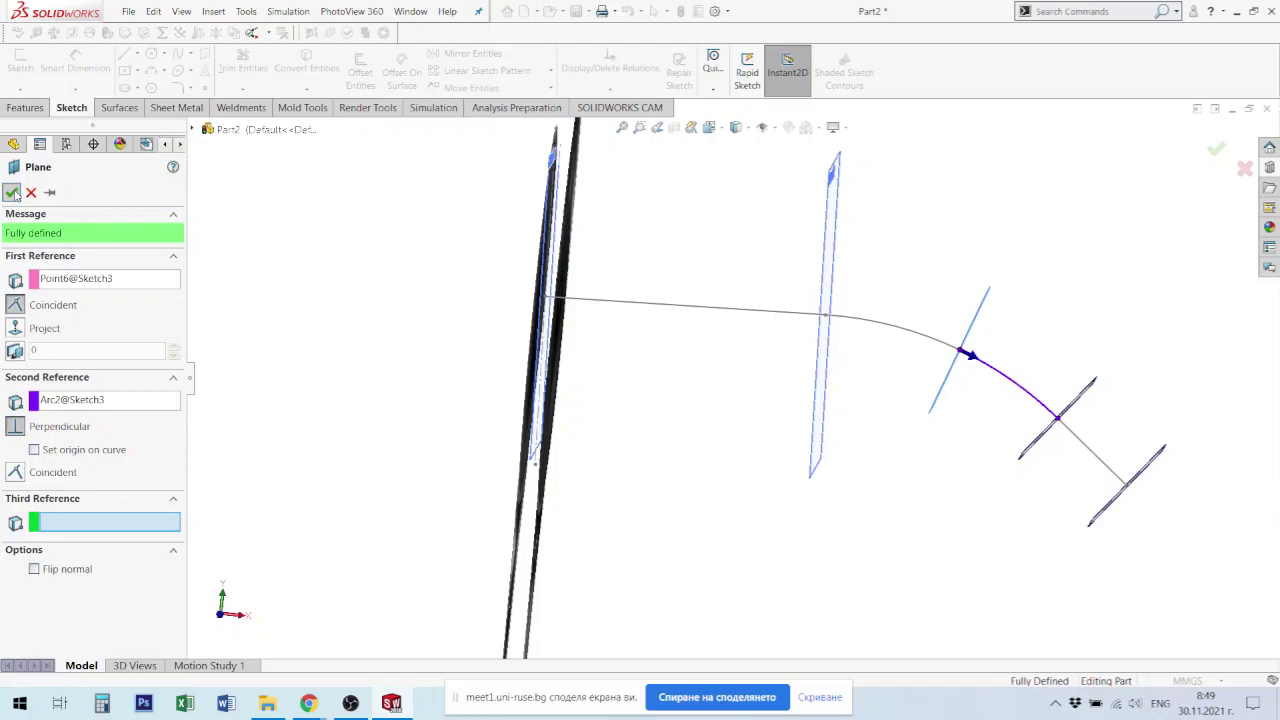
pyautogui.click(950, 518)
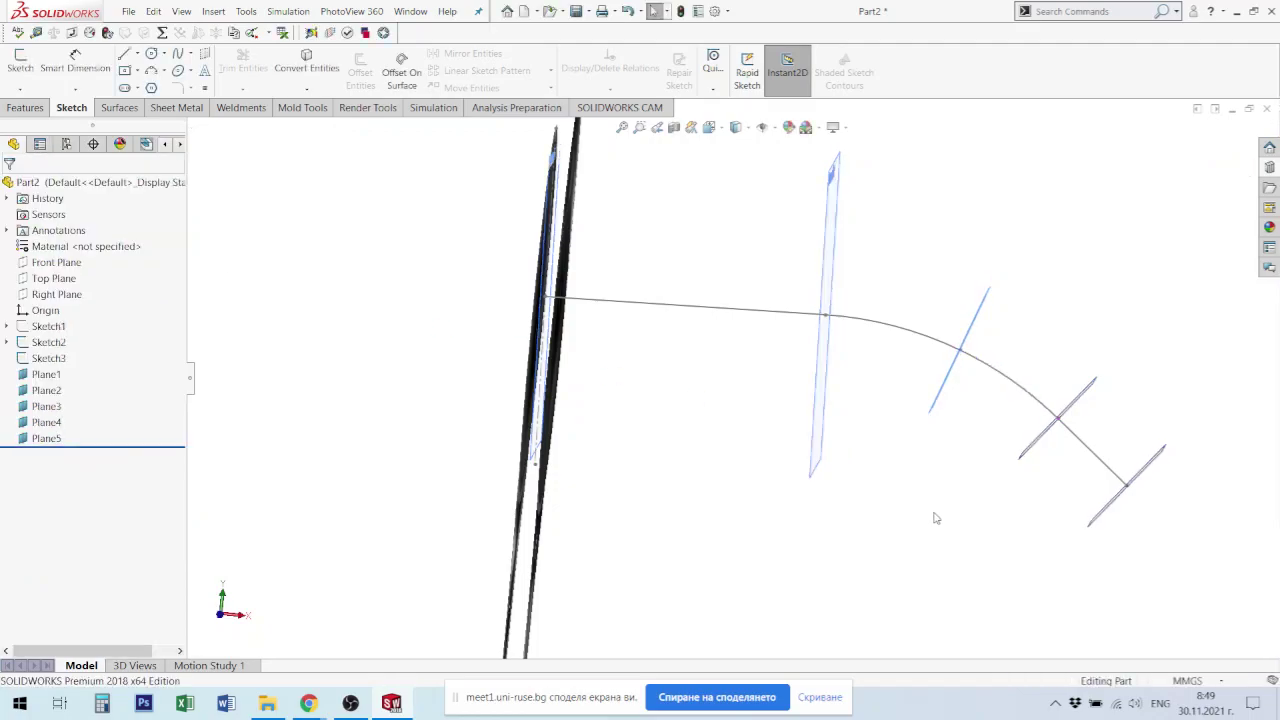
pyautogui.moveTo(931, 517)
pyautogui.mouseDown(button='middle')
pyautogui.moveTo(1017, 489)
pyautogui.moveTo(930, 417)
pyautogui.mouseUp(button='middle')
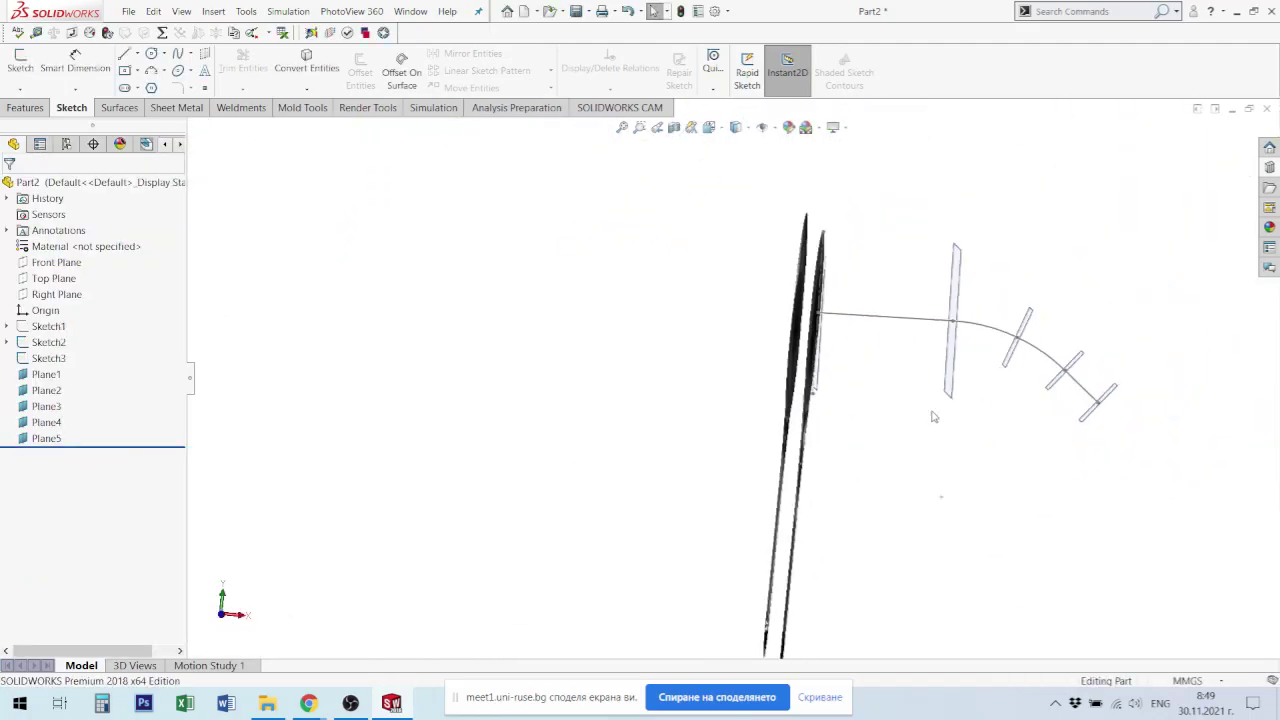
# Step: Open Sketch4 on Plane1 from the feature tree, then select Plane2 in the tree
pyautogui.scroll(2, 908, 394)
pyautogui.scroll(-3, 840, 374)
pyautogui.press('Left')
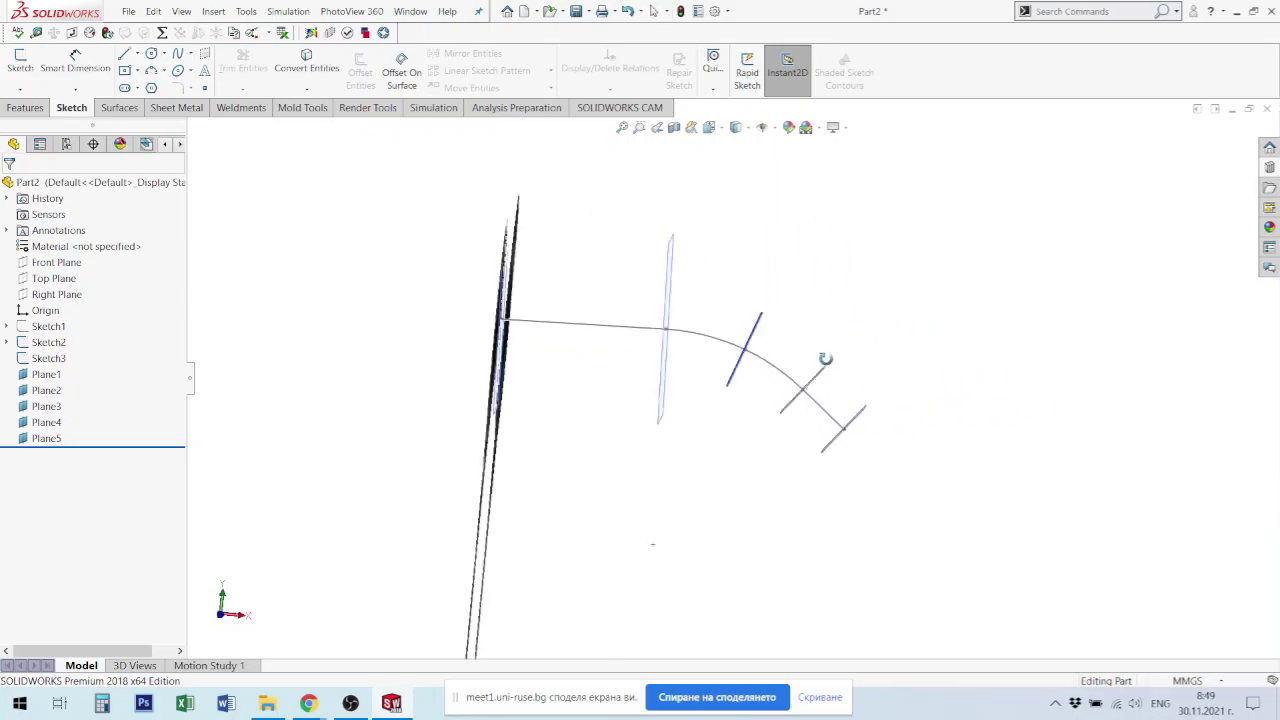
pyautogui.moveTo(603, 448); pyautogui.dragTo(586, 420, button='middle')
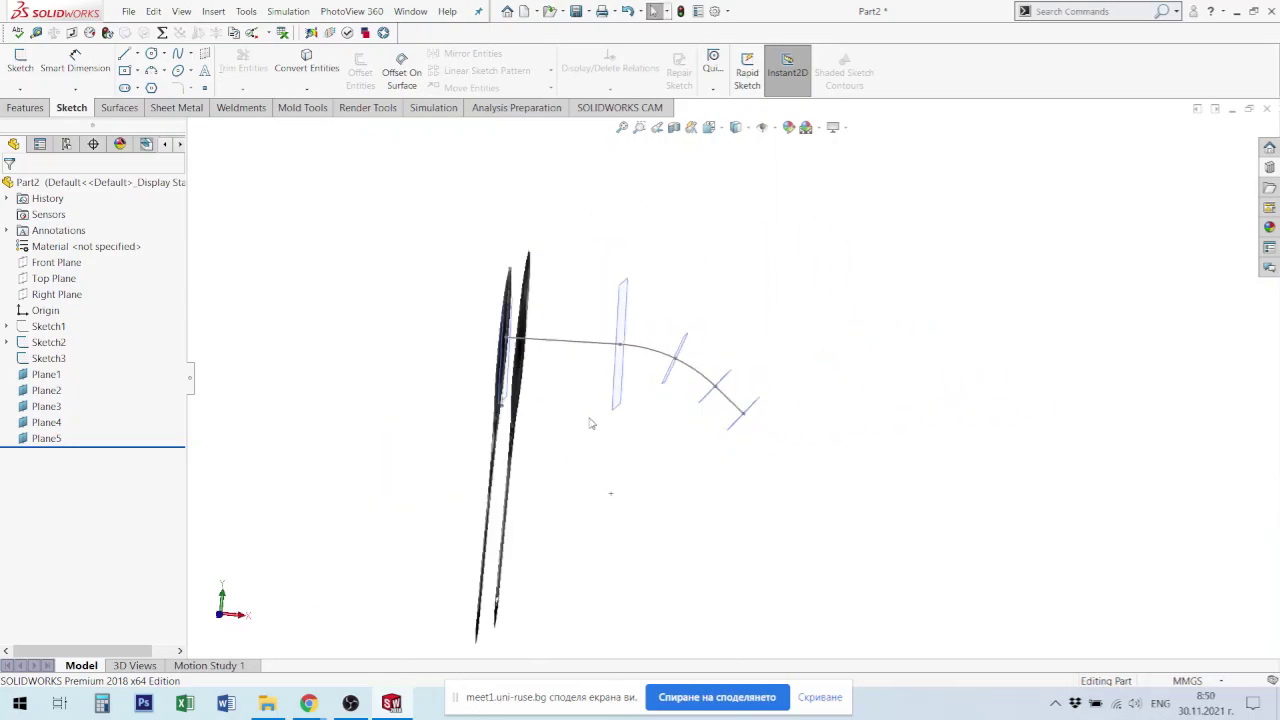
pyautogui.scroll(-3, 560, 372)
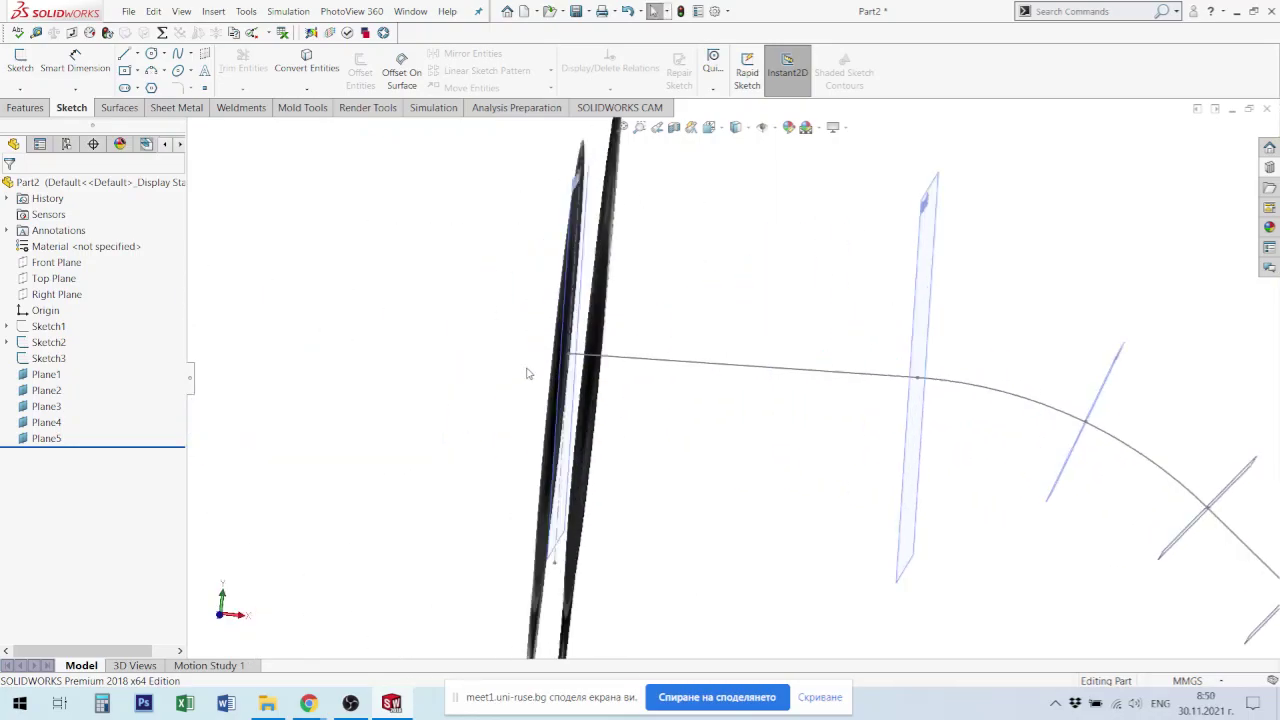
pyautogui.moveTo(529, 371); pyautogui.dragTo(520, 351, button='middle')
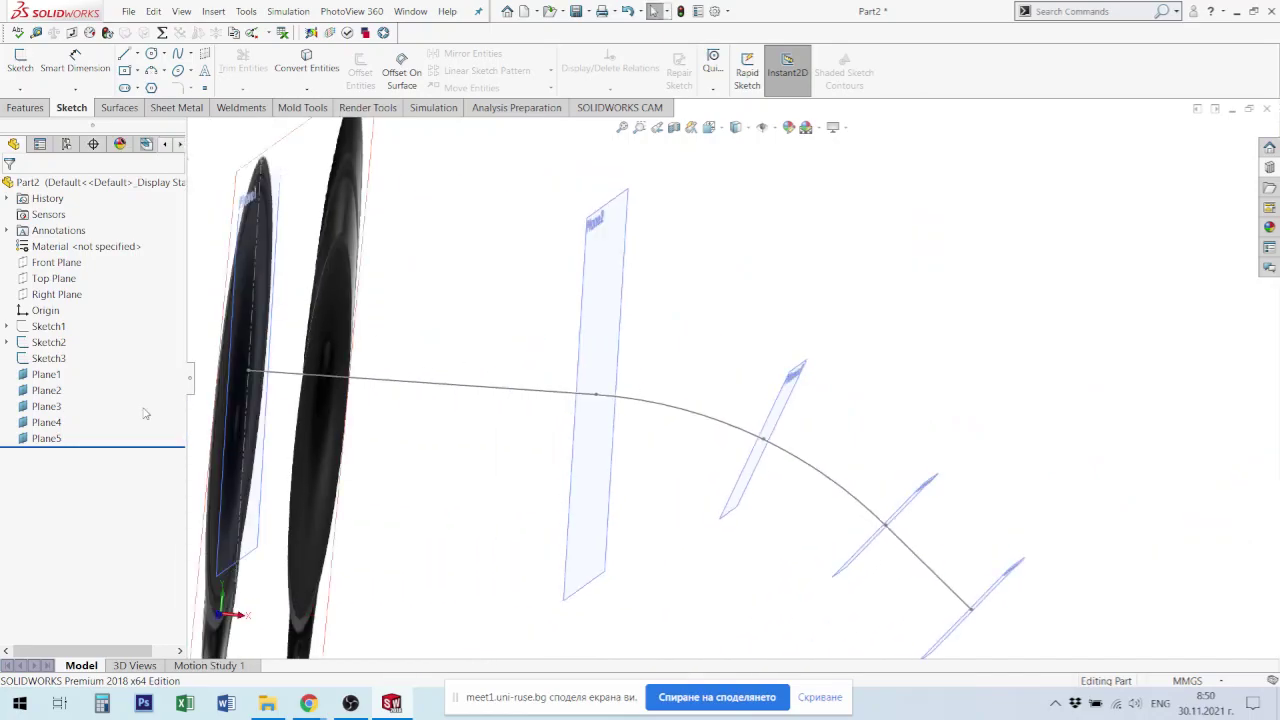
pyautogui.click(42, 375)
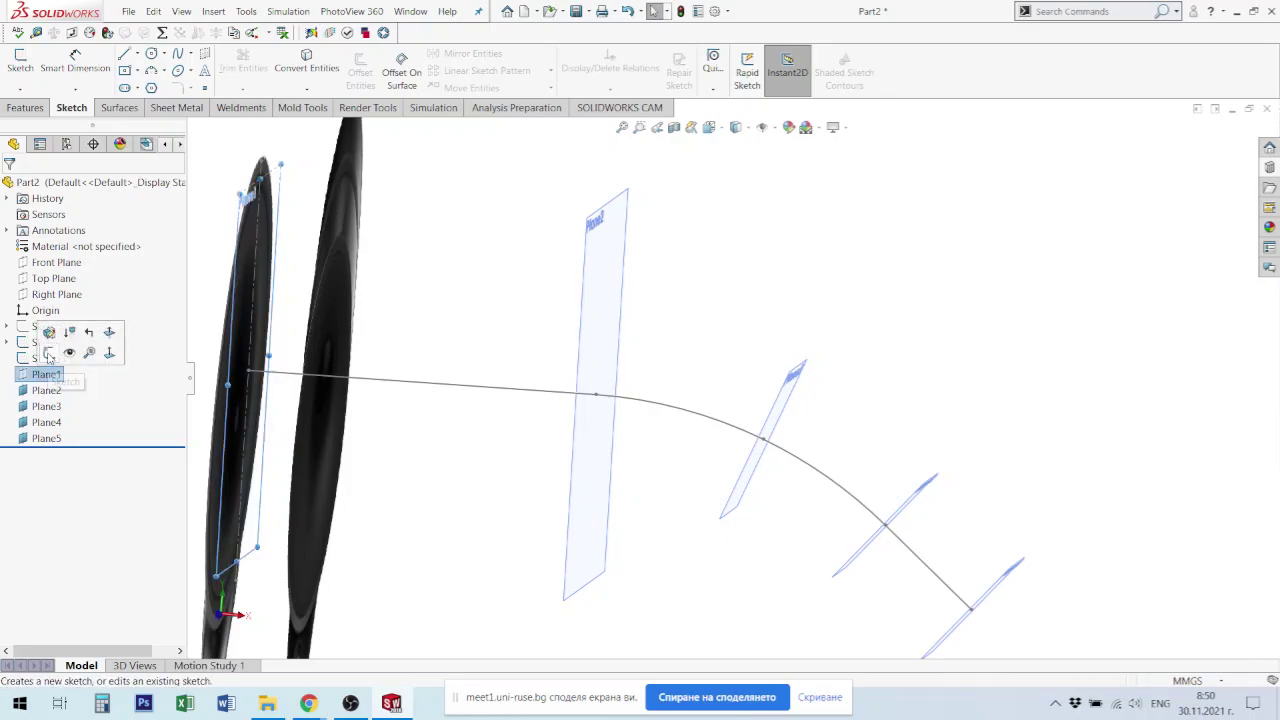
pyautogui.click(48, 356)
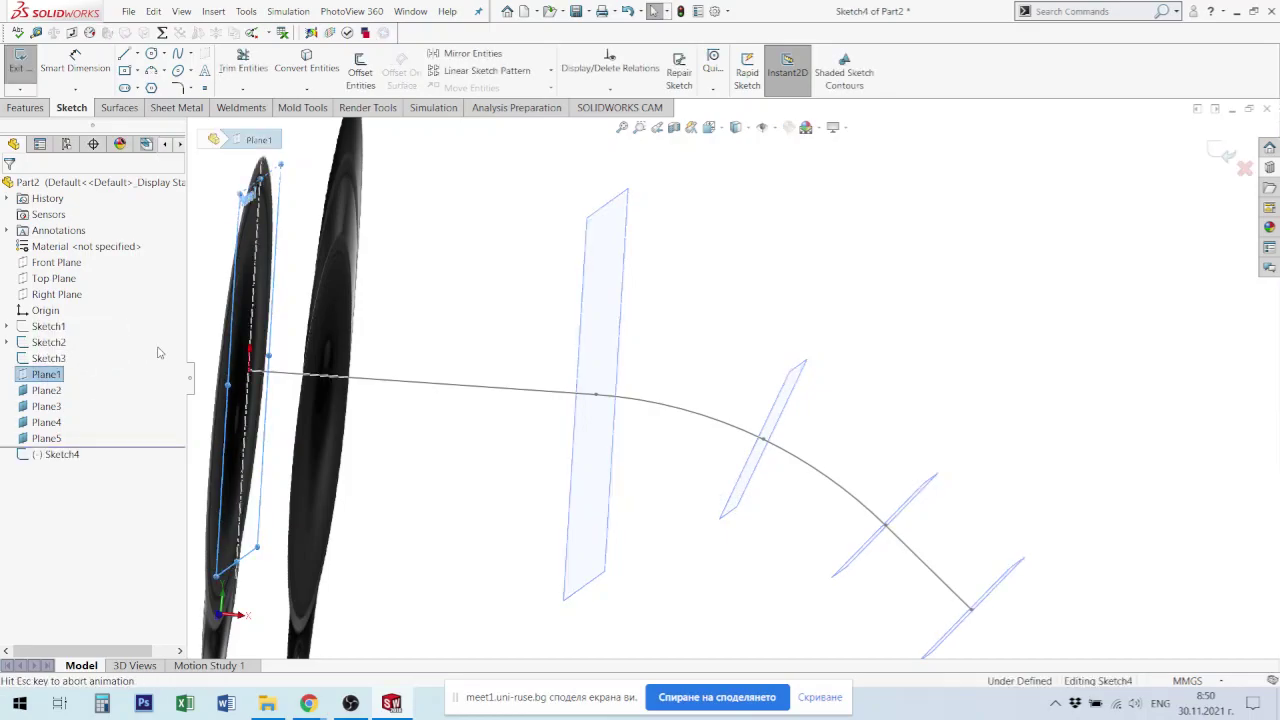
pyautogui.scroll(-3, 440, 500)
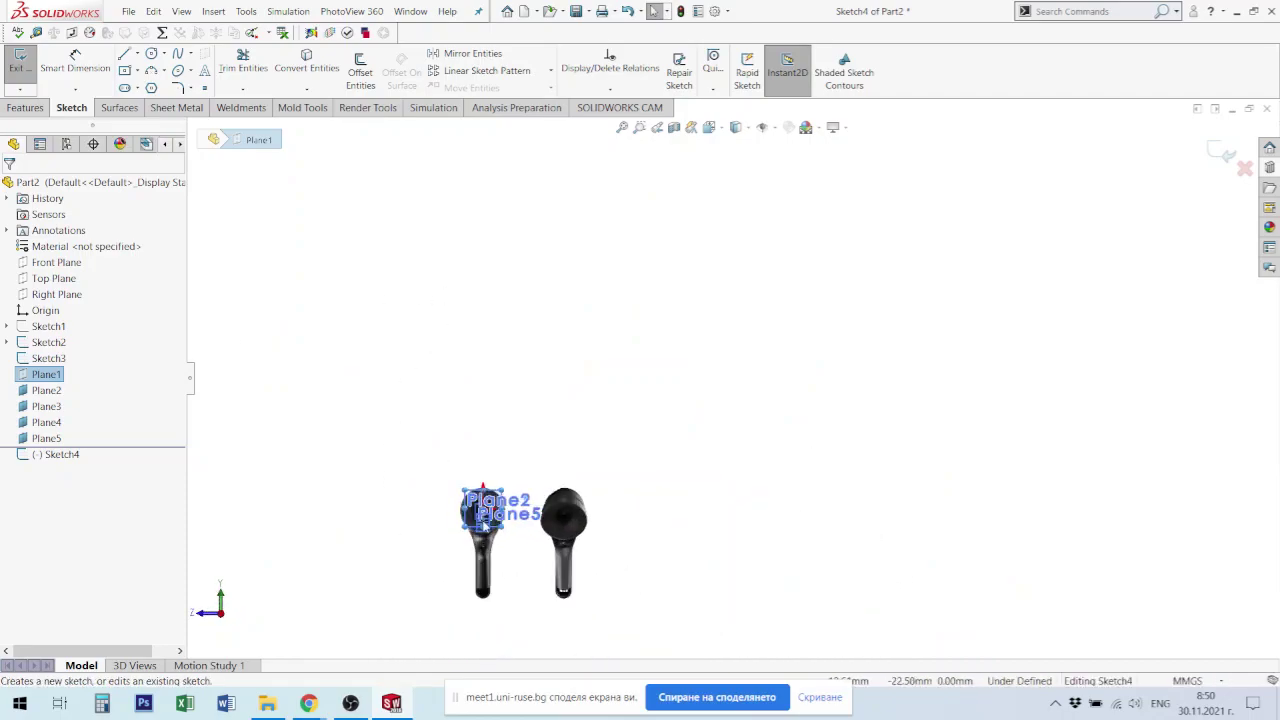
pyautogui.scroll(-3, 440, 500)
pyautogui.scroll(-5, 440, 500)
pyautogui.click(589, 499)
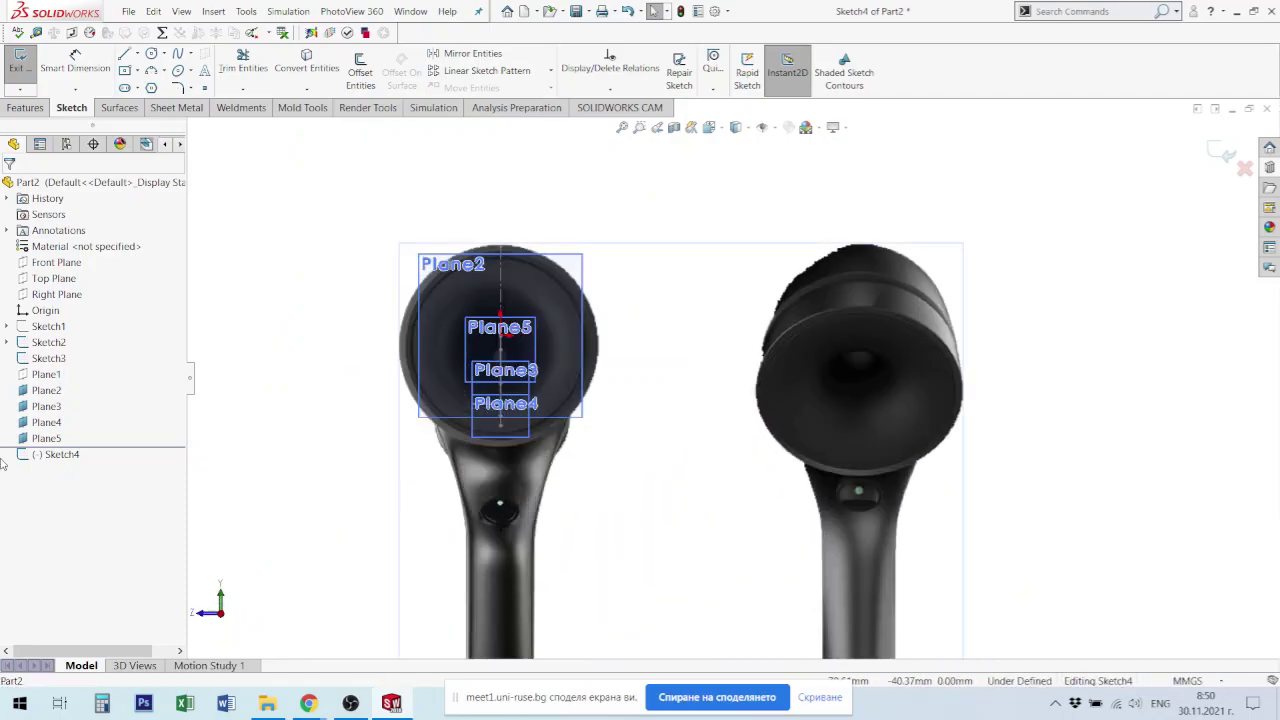
pyautogui.click(46, 390)
# Step: Hide Plane2 through Plane5
pyautogui.click(46, 438)
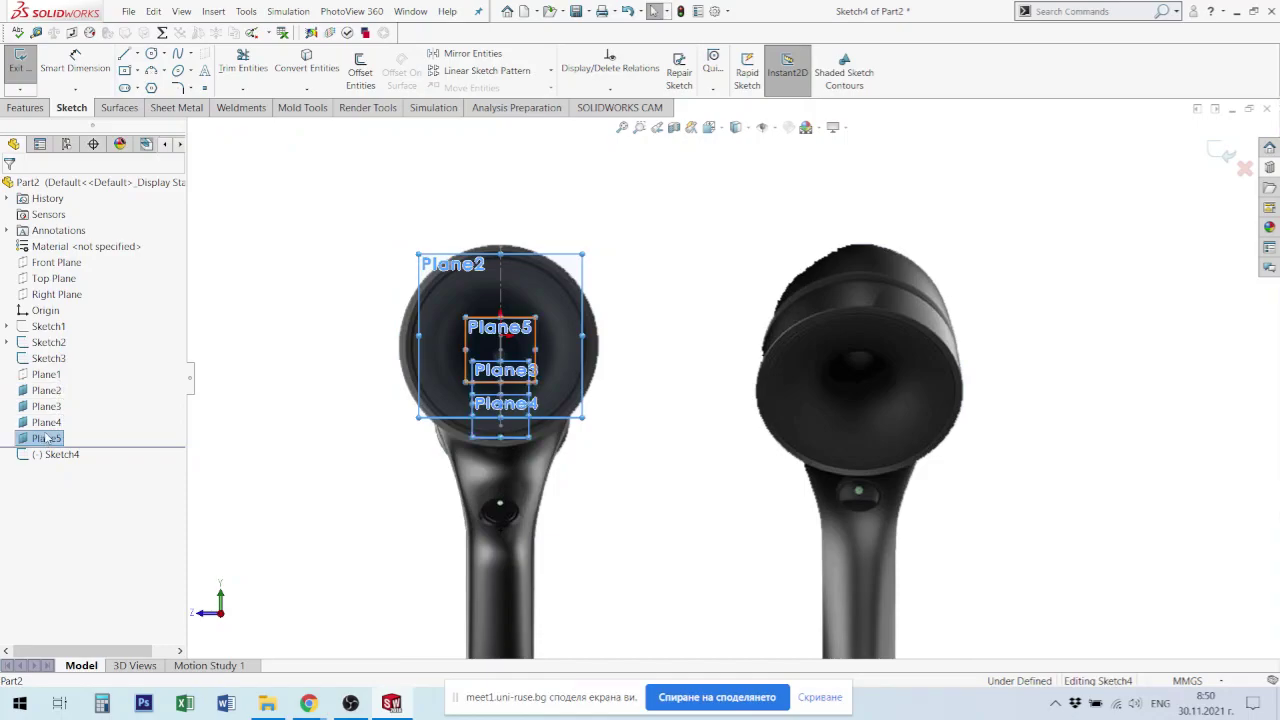
pyautogui.click(56, 418)
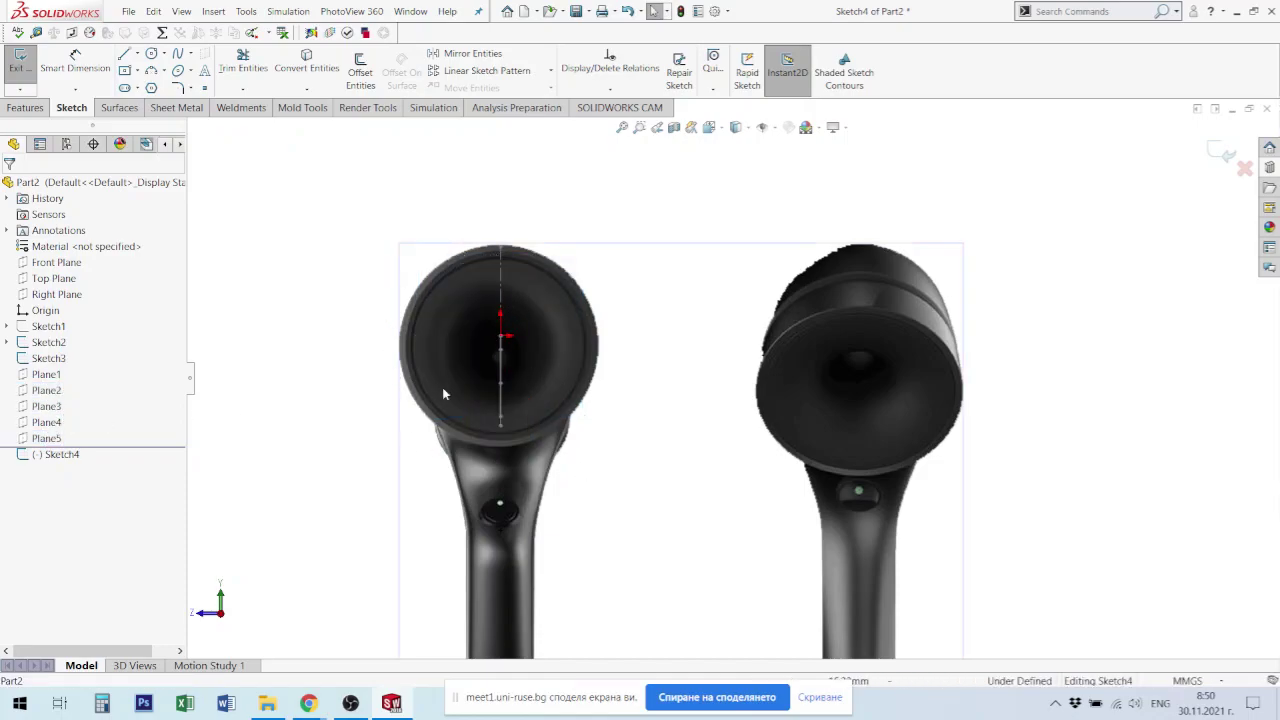
pyautogui.scroll(-3, 509, 352)
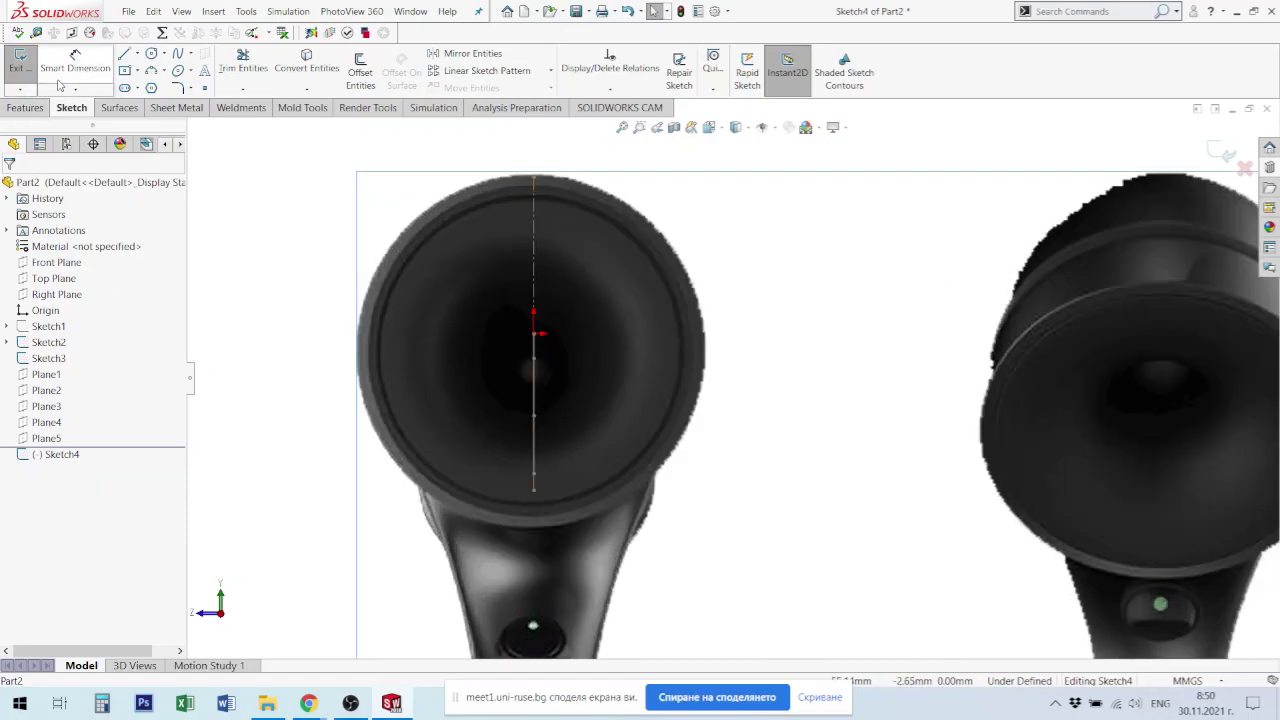
pyautogui.click(151, 55)
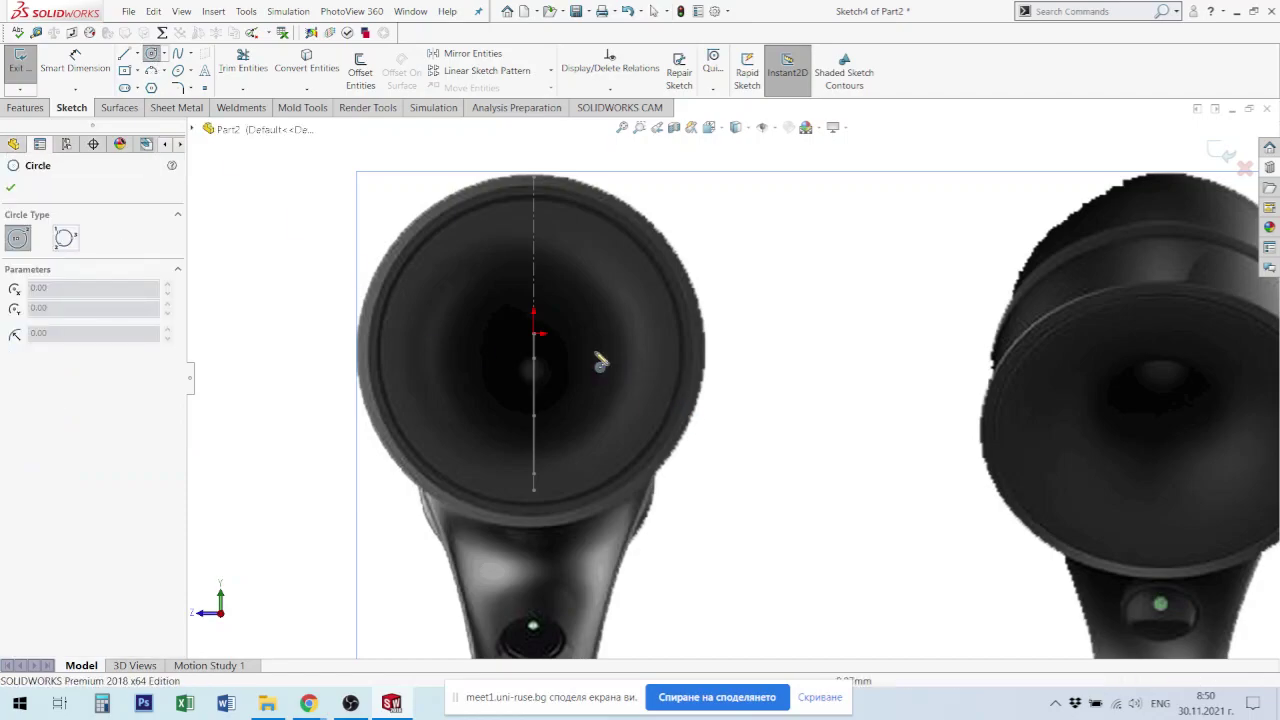
pyautogui.press('Escape')
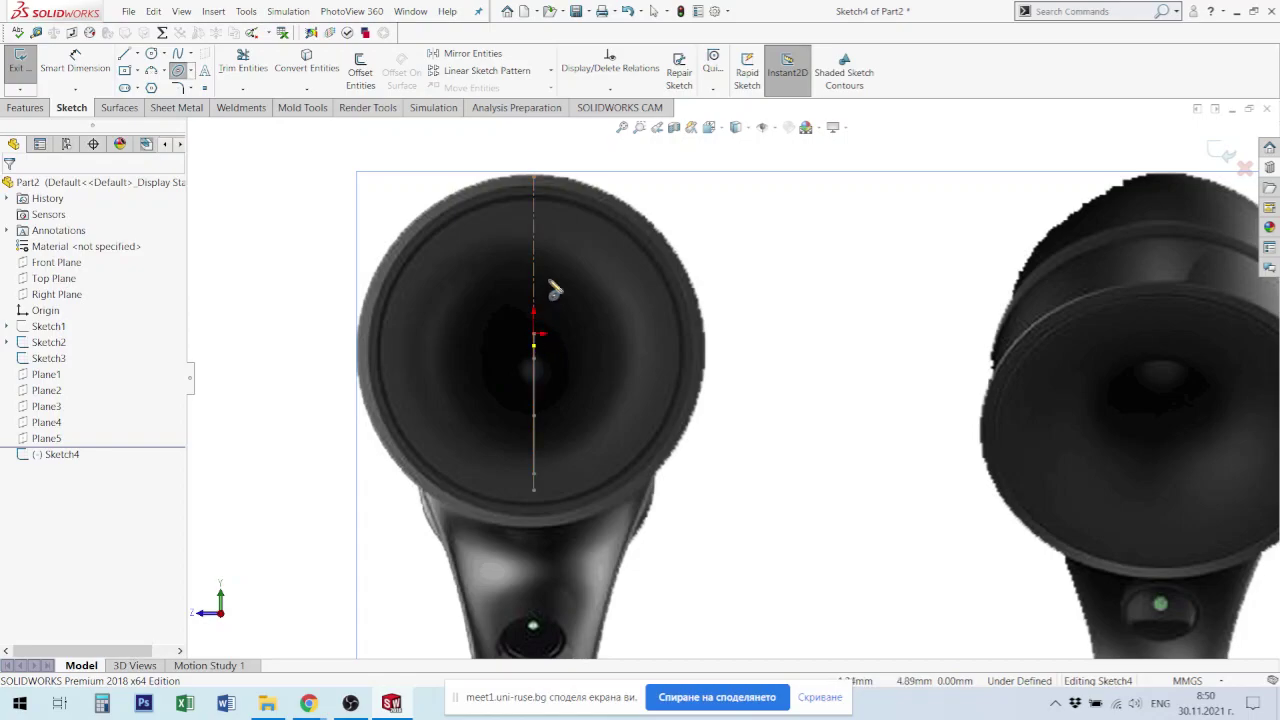
pyautogui.click(771, 292)
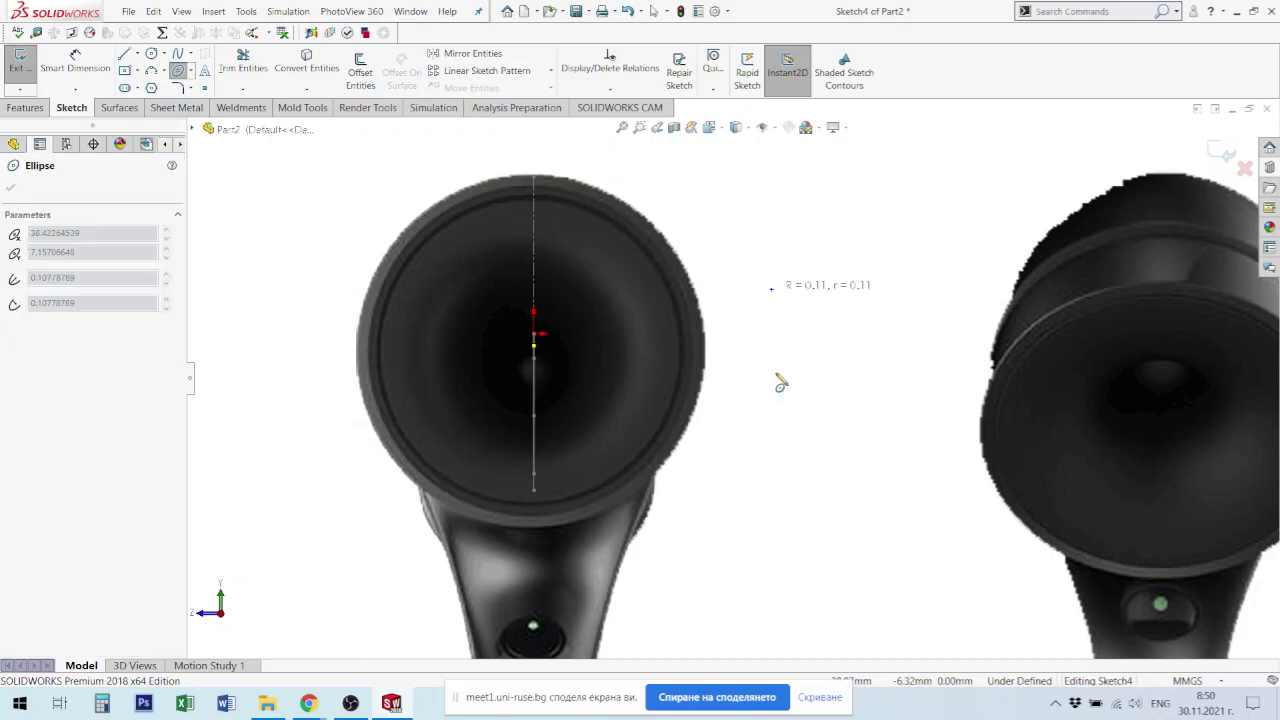
pyautogui.press('Escape')
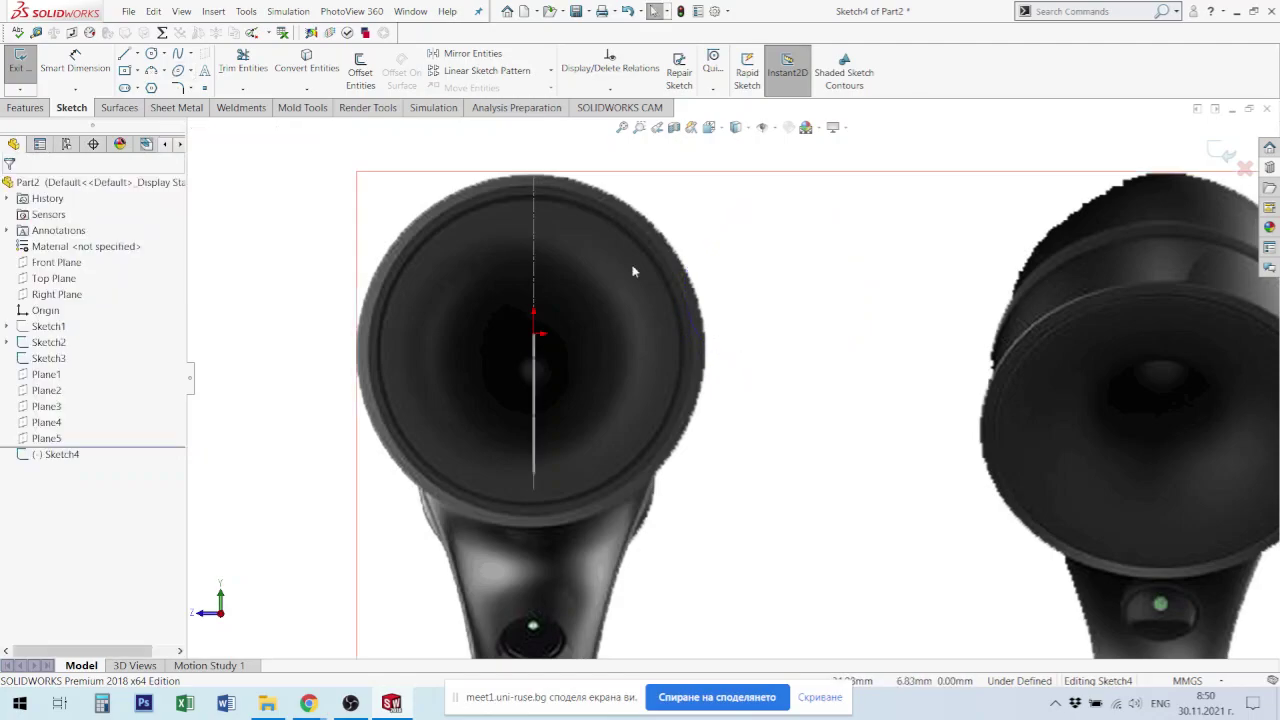
# Step: Draw an ellipse centred on the axis line, radii about 31.43 and 27.86 mm, over the nozzle
pyautogui.click(178, 73)
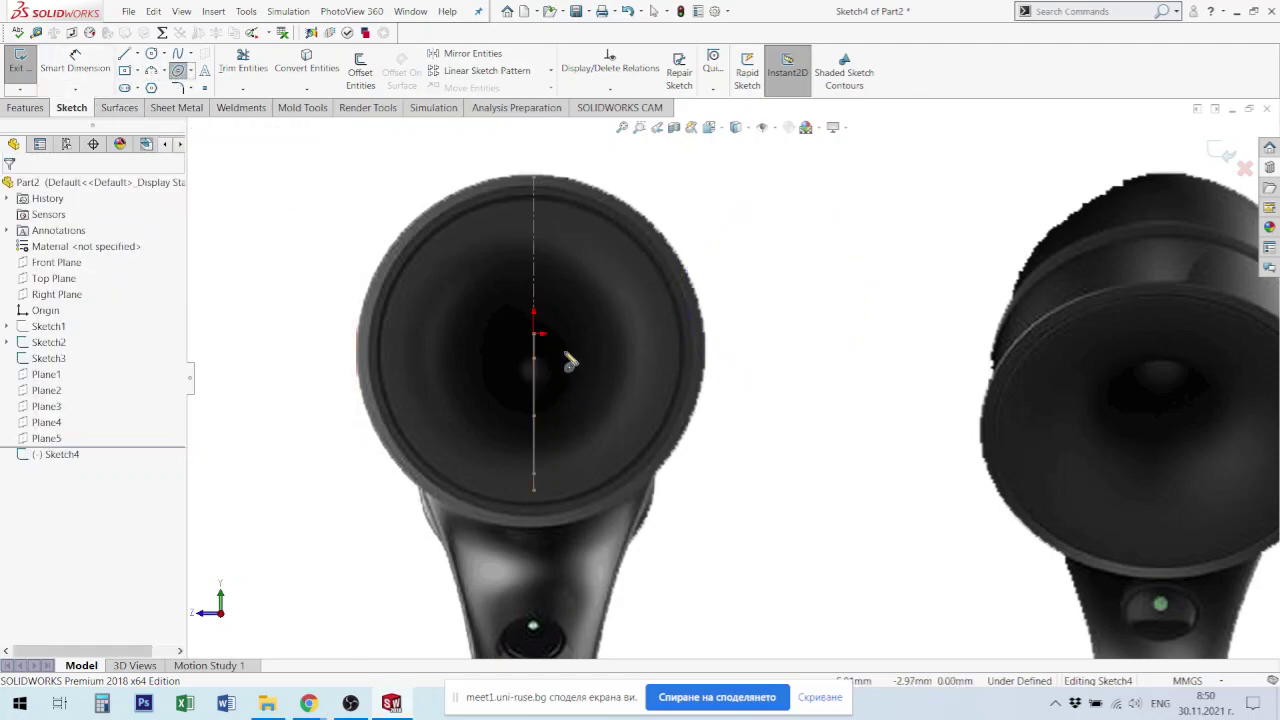
pyautogui.click(534, 334)
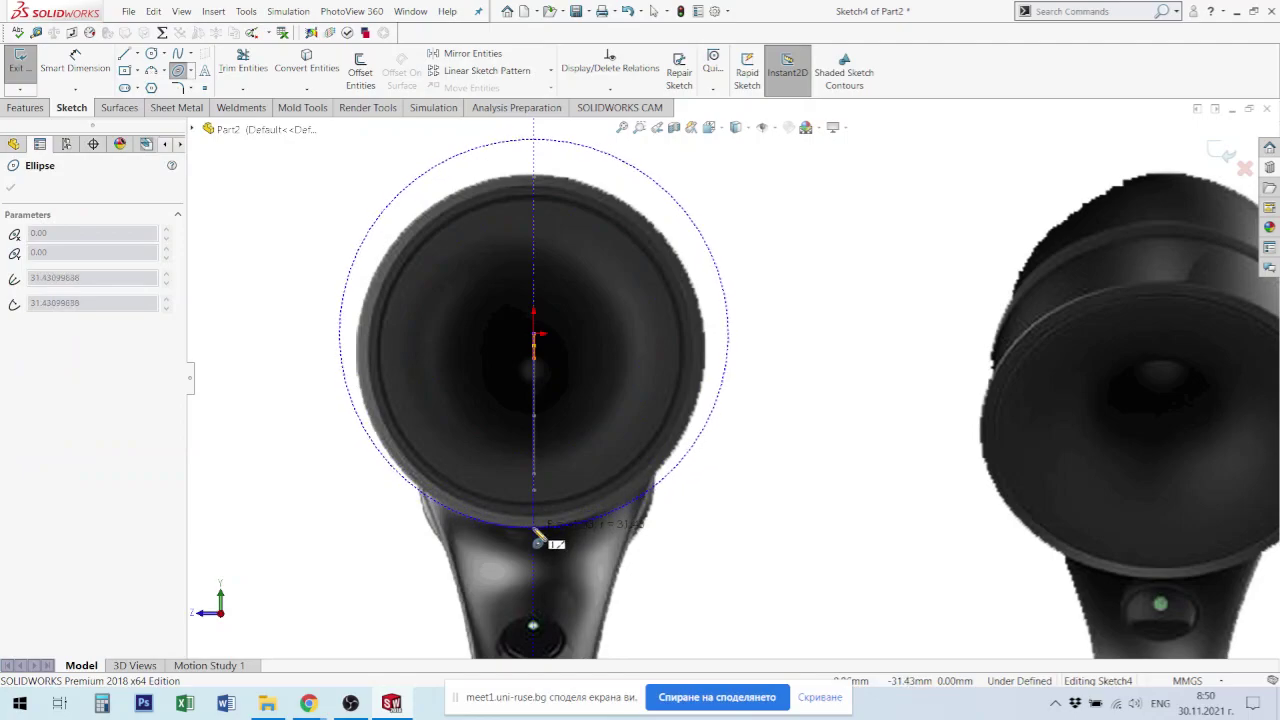
pyautogui.click(535, 528)
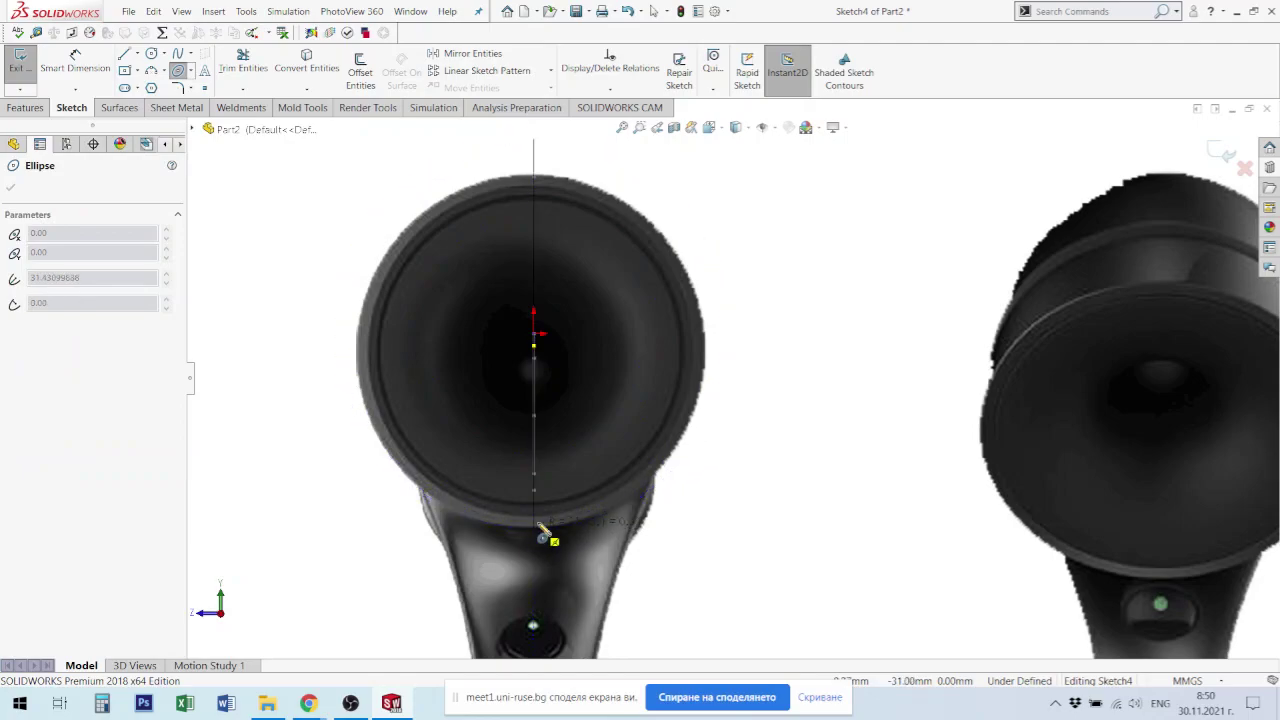
pyautogui.click(710, 380)
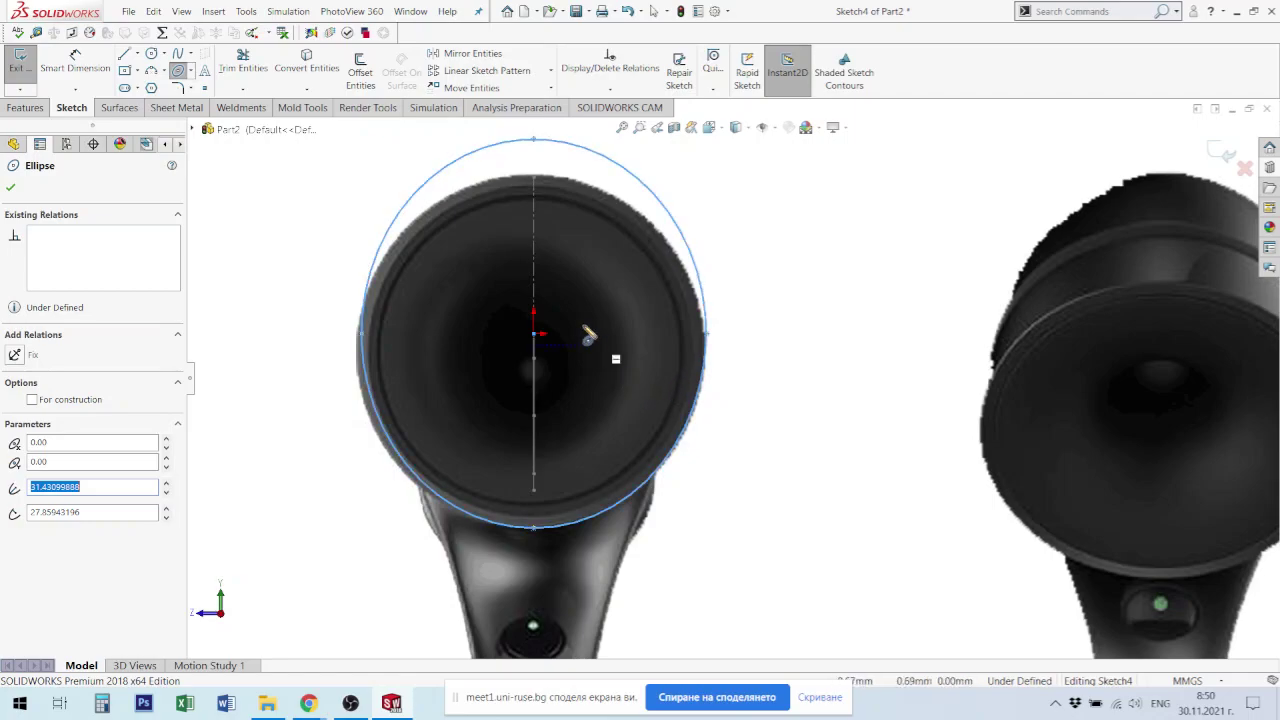
pyautogui.press('Escape')
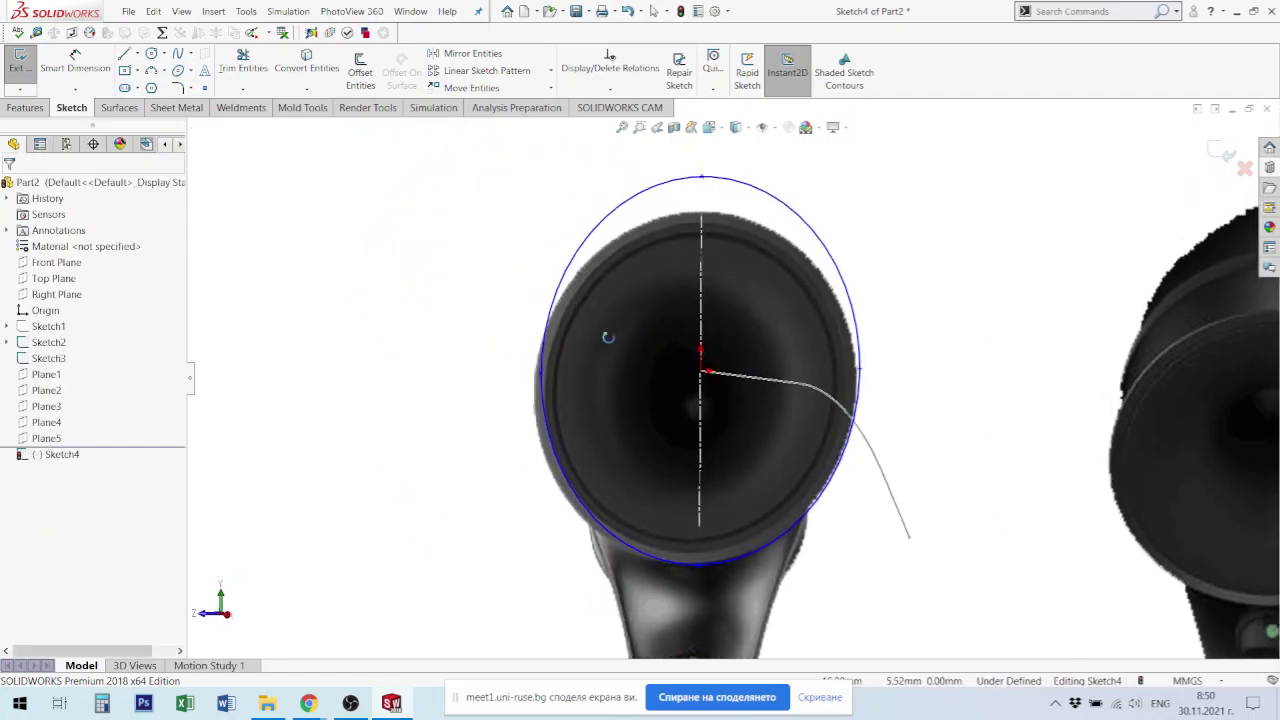
pyautogui.moveTo(572, 331); pyautogui.dragTo(606, 336, button='middle')
pyautogui.scroll(-3, 709, 383)
pyautogui.scroll(2, 814, 420)
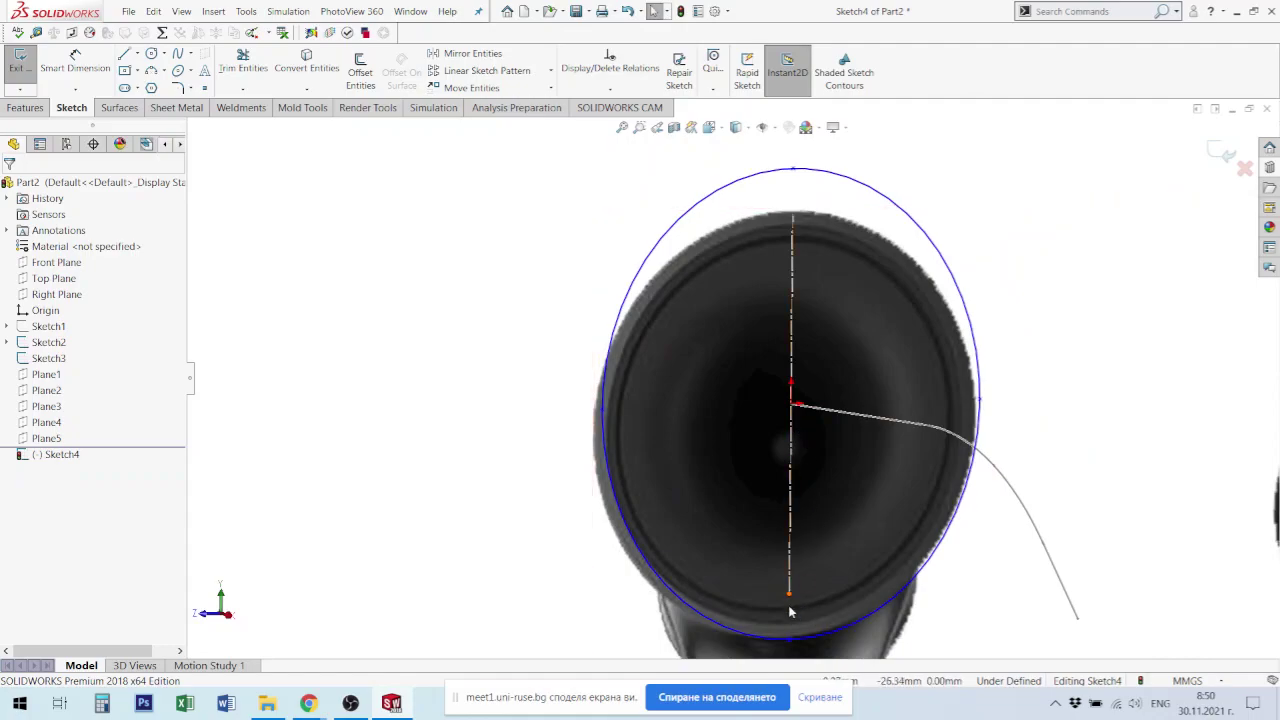
pyautogui.click(790, 596)
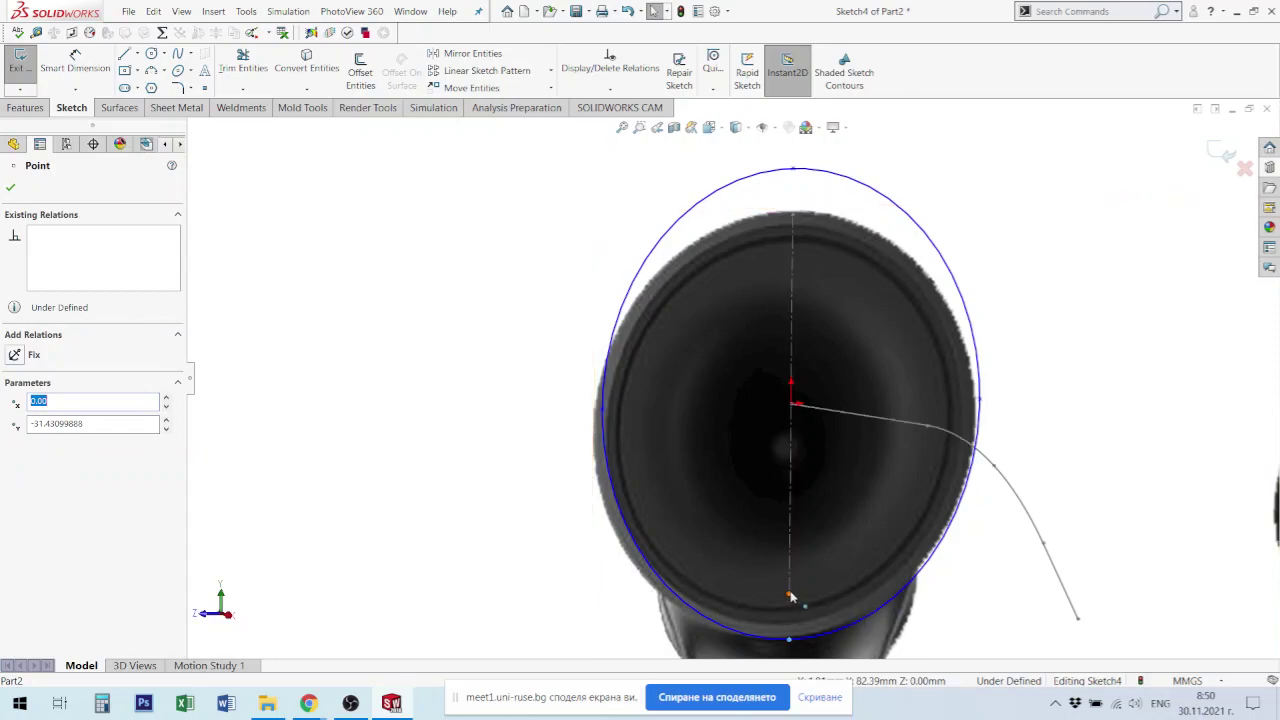
# Step: Make the ellipse's top point coincident with the centerline endpoint and pull its side inward
pyautogui.keyDown('ctrl'); pyautogui.click(790, 596); pyautogui.keyUp('ctrl')
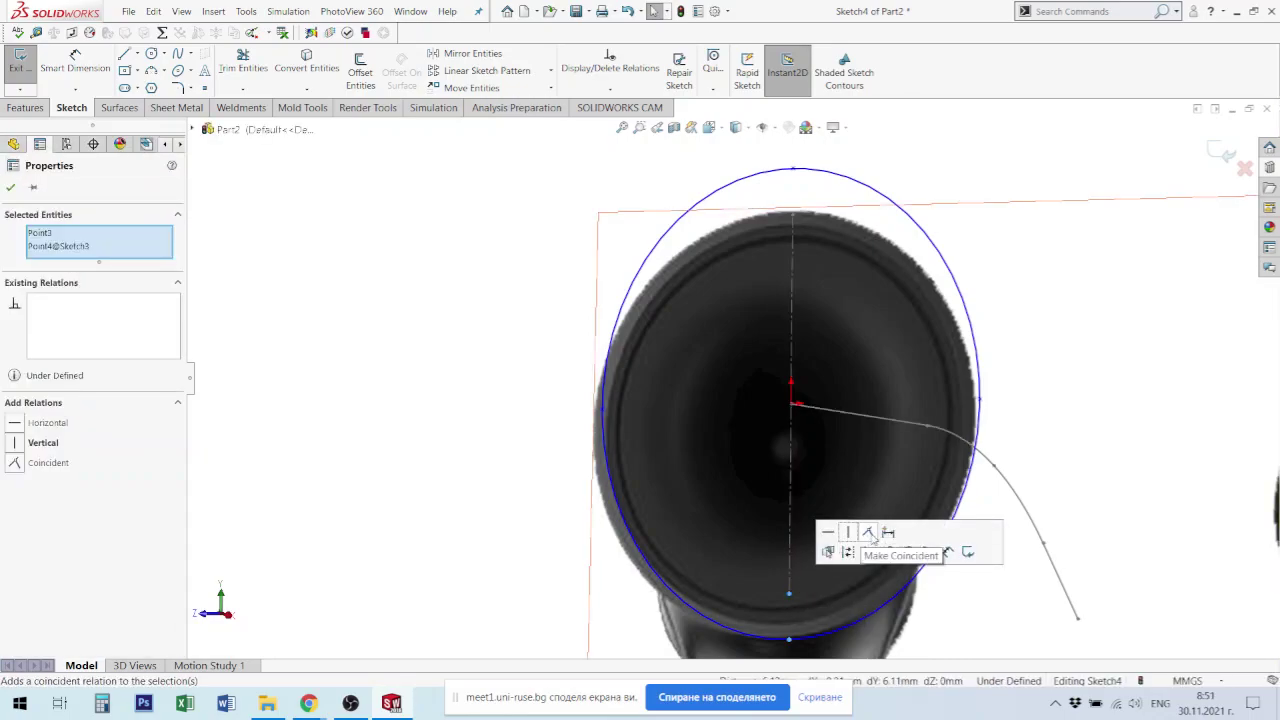
pyautogui.click(869, 533)
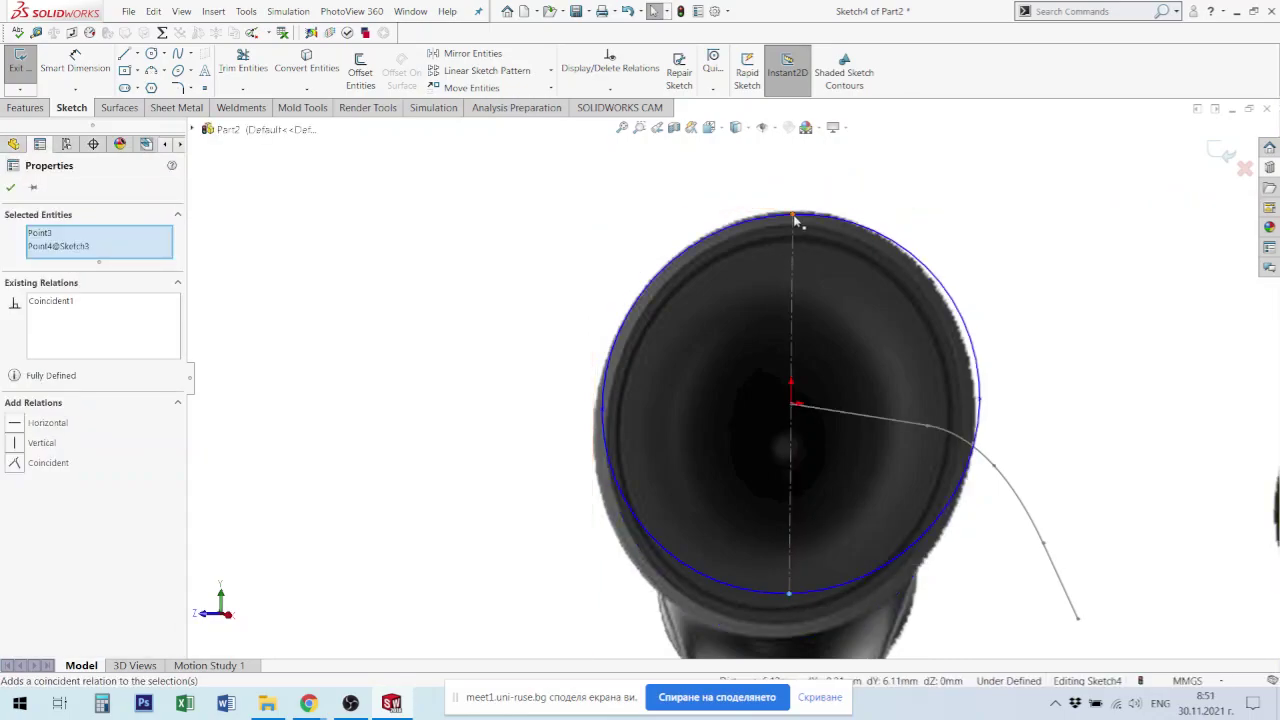
pyautogui.click(979, 402)
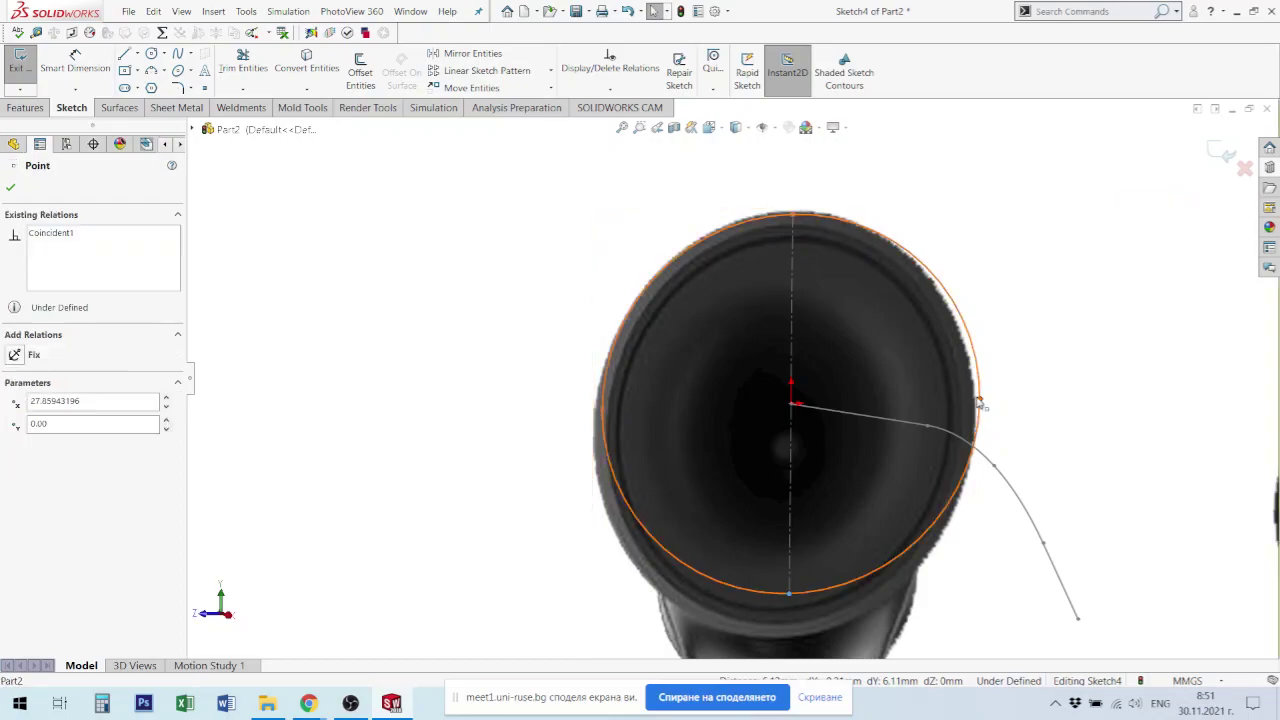
pyautogui.moveTo(975, 403); pyautogui.dragTo(985, 436)
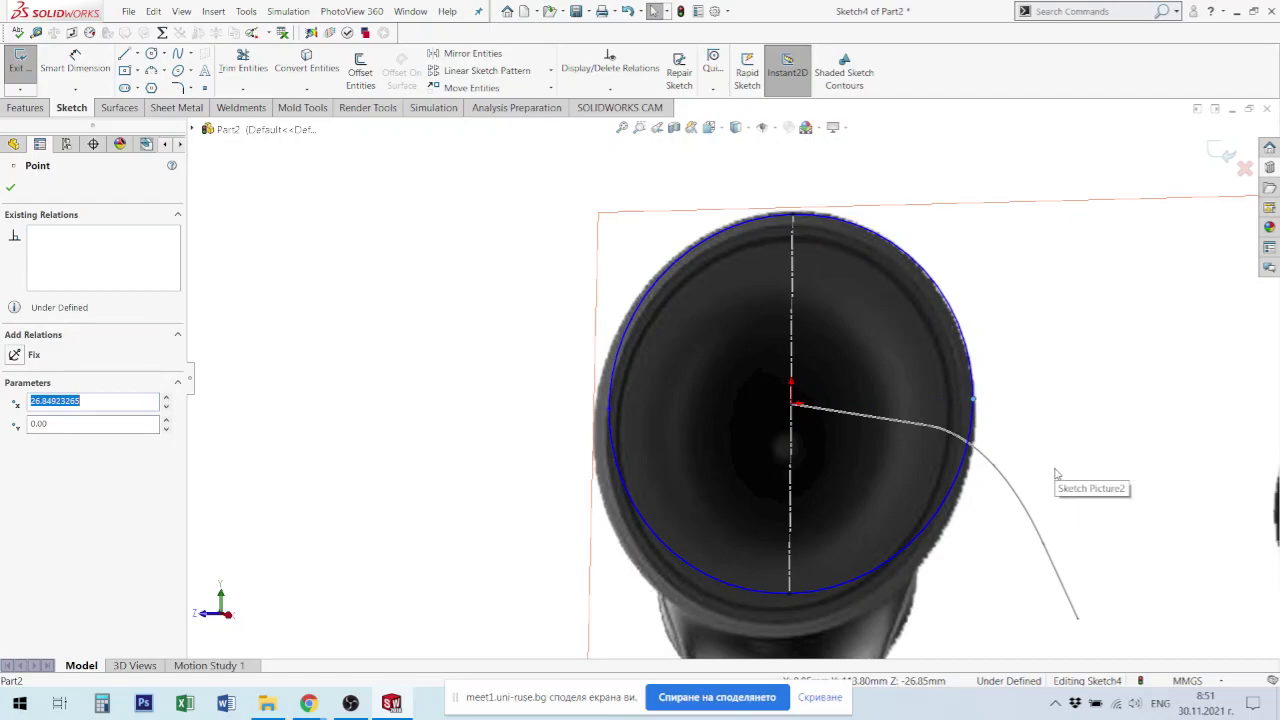
pyautogui.click(270, 322)
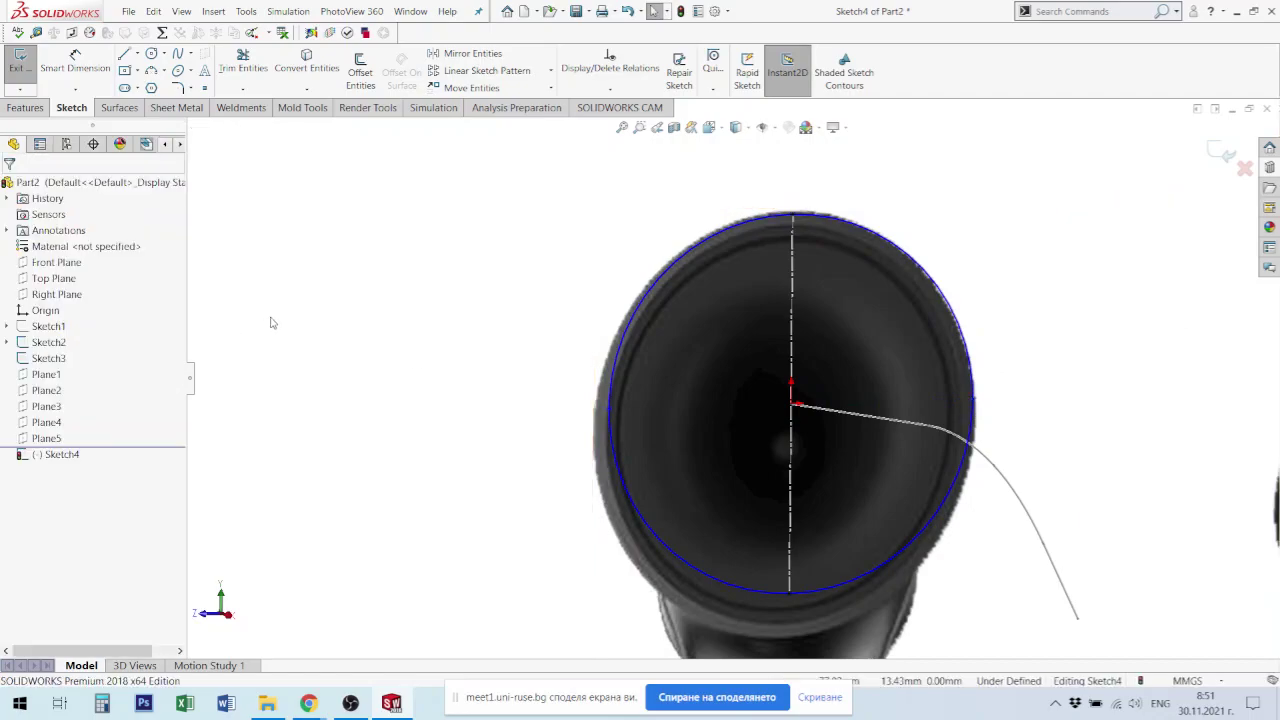
pyautogui.scroll(5, 270, 322)
pyautogui.scroll(-2, 414, 491)
pyautogui.scroll(-3, 651, 446)
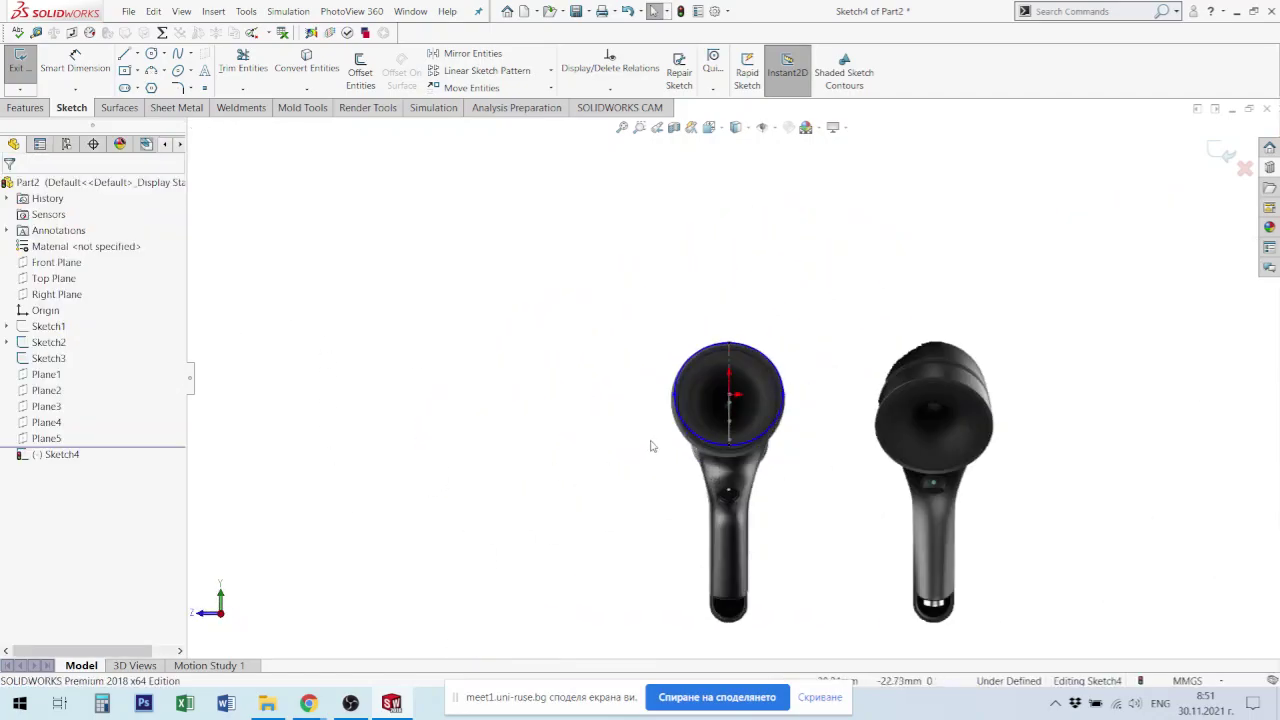
pyautogui.scroll(-2, 681, 450)
pyautogui.scroll(-3, 886, 376)
pyautogui.scroll(-3, 829, 396)
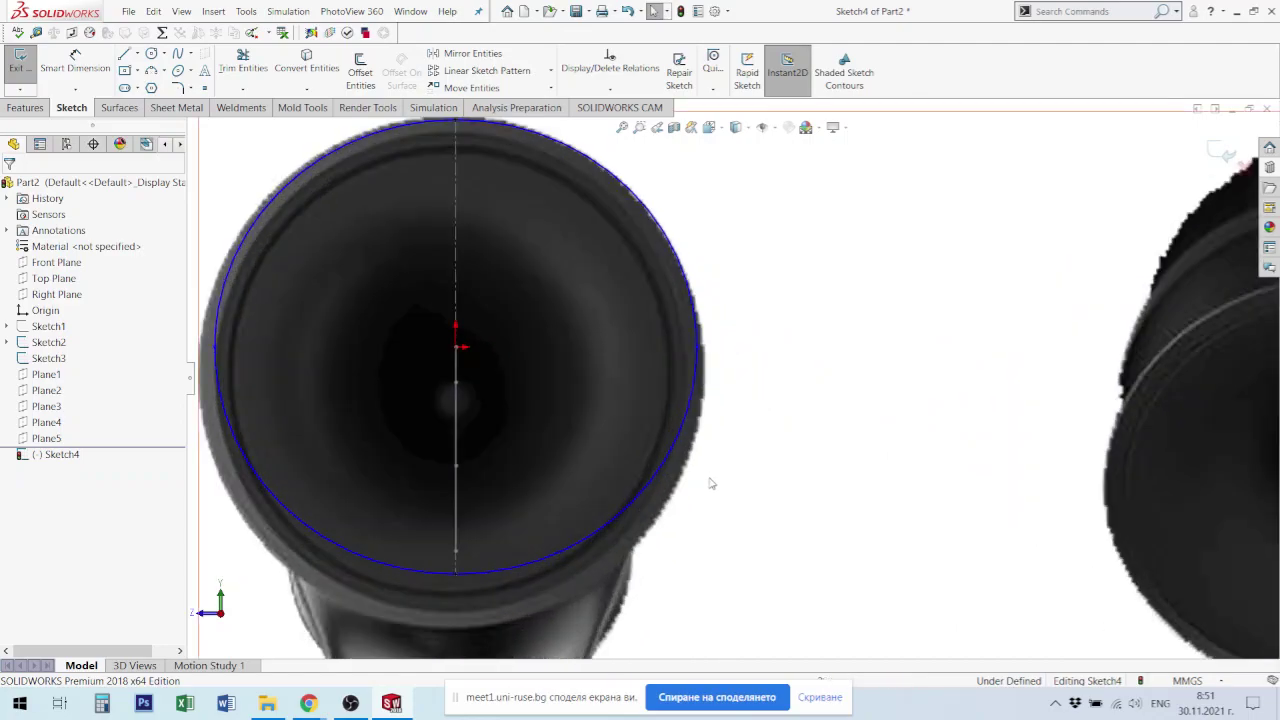
# Step: Dimension the ellipse width to 54 mm and measure the centerline's length
pyautogui.click(468, 578)
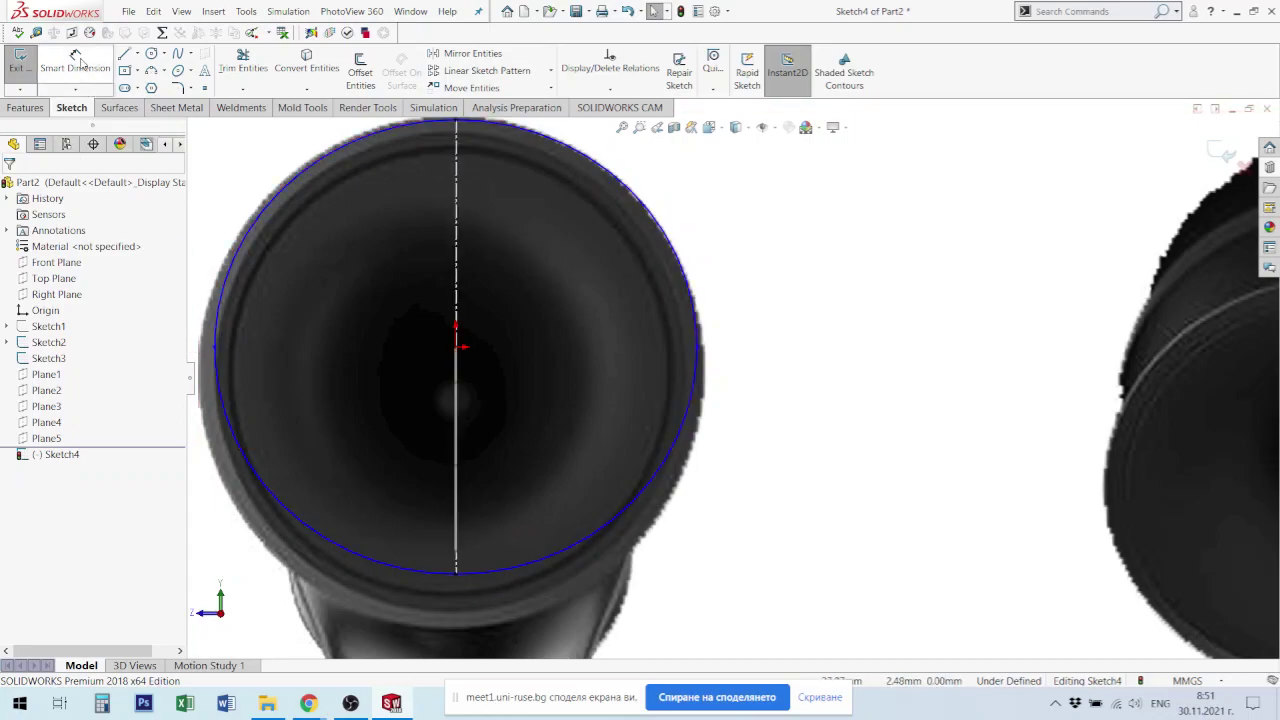
pyautogui.scroll(2, 480, 365)
pyautogui.scroll(1, 472, 370)
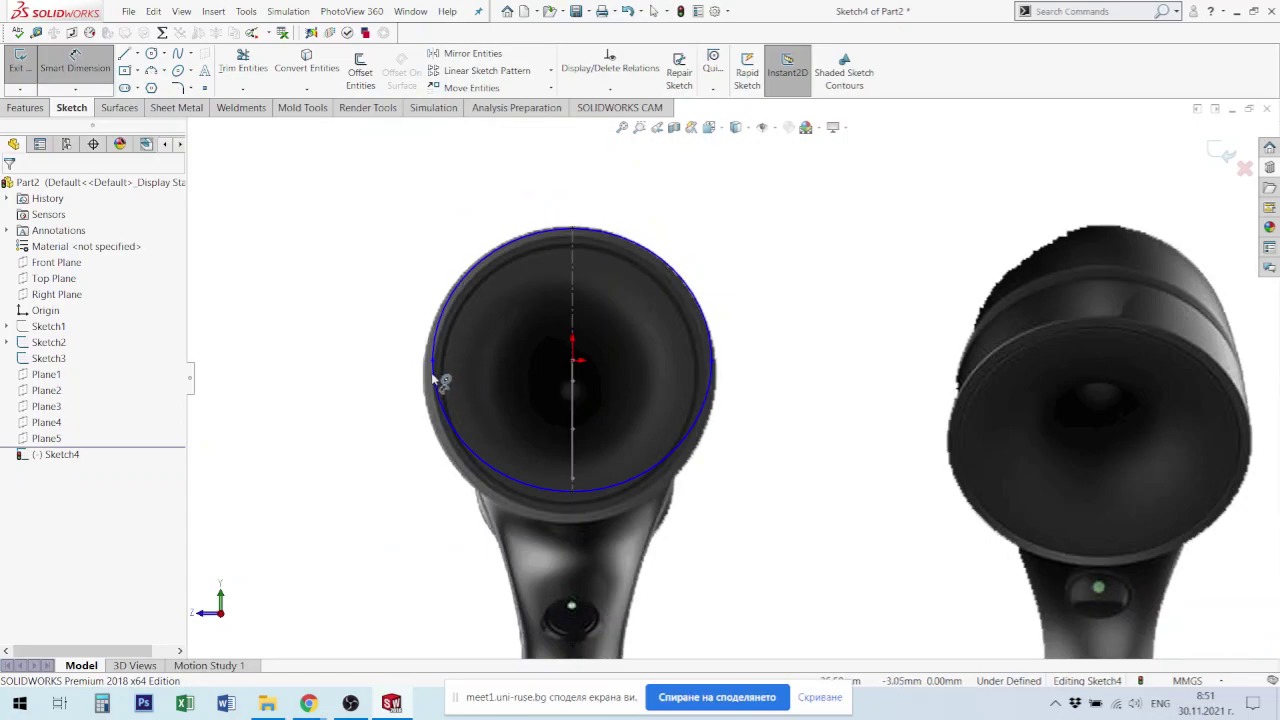
pyautogui.click(432, 361)
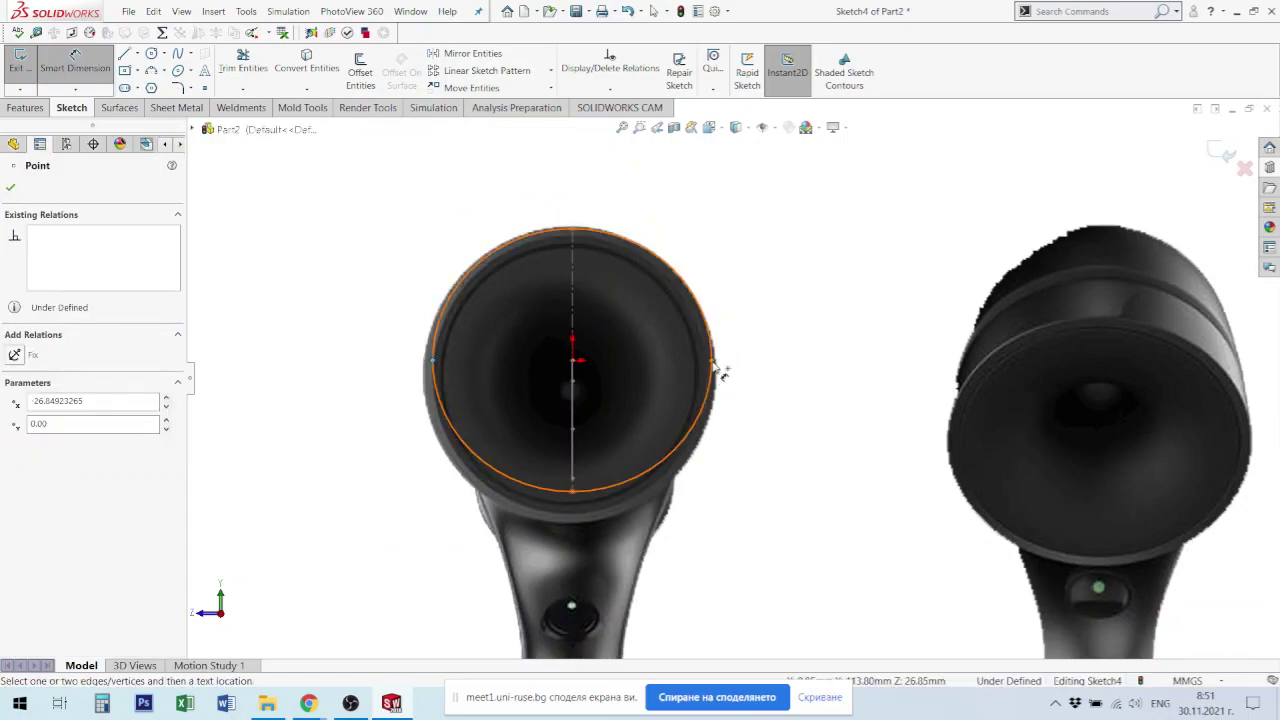
pyautogui.click(713, 362)
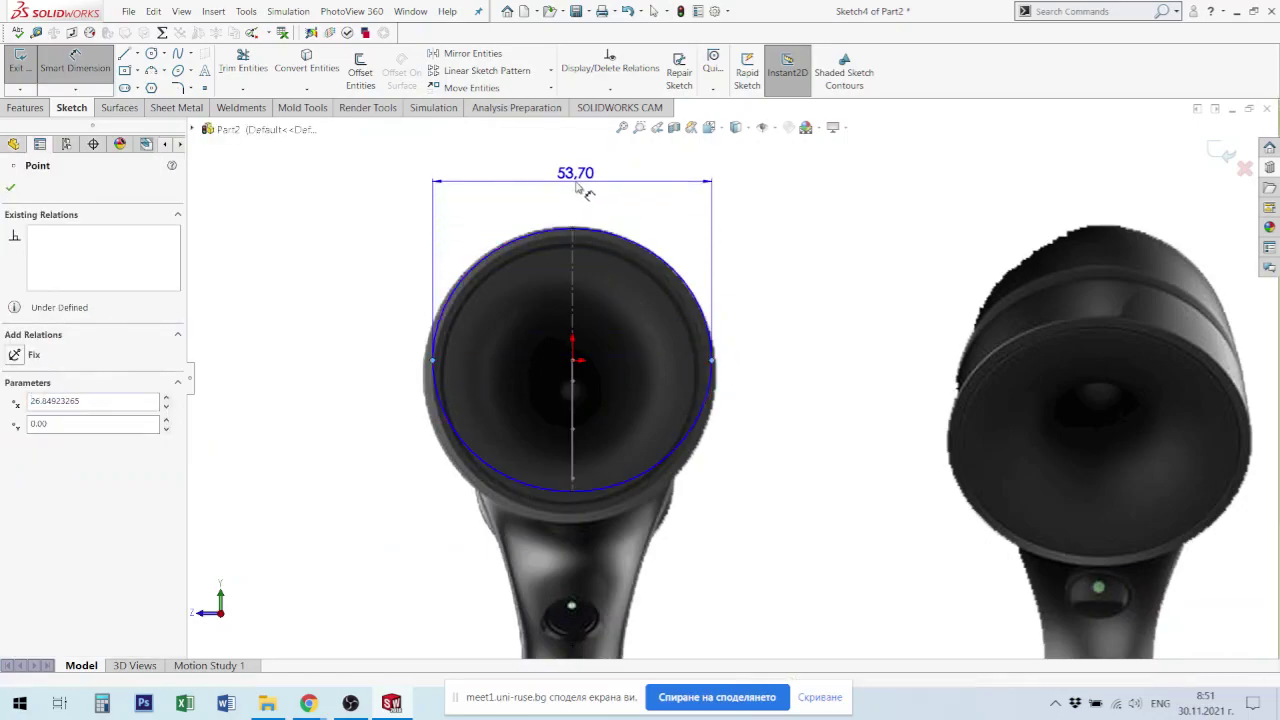
pyautogui.click(577, 185)
pyautogui.write('54')
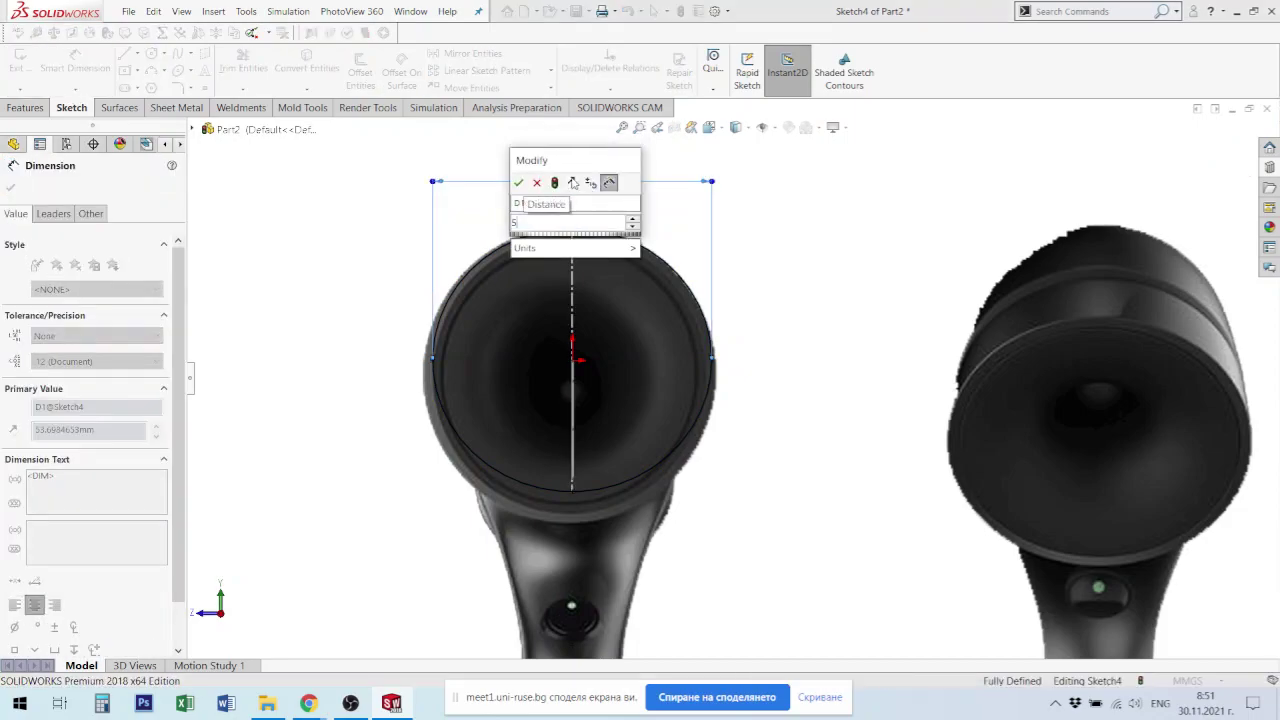
pyautogui.press('Return')
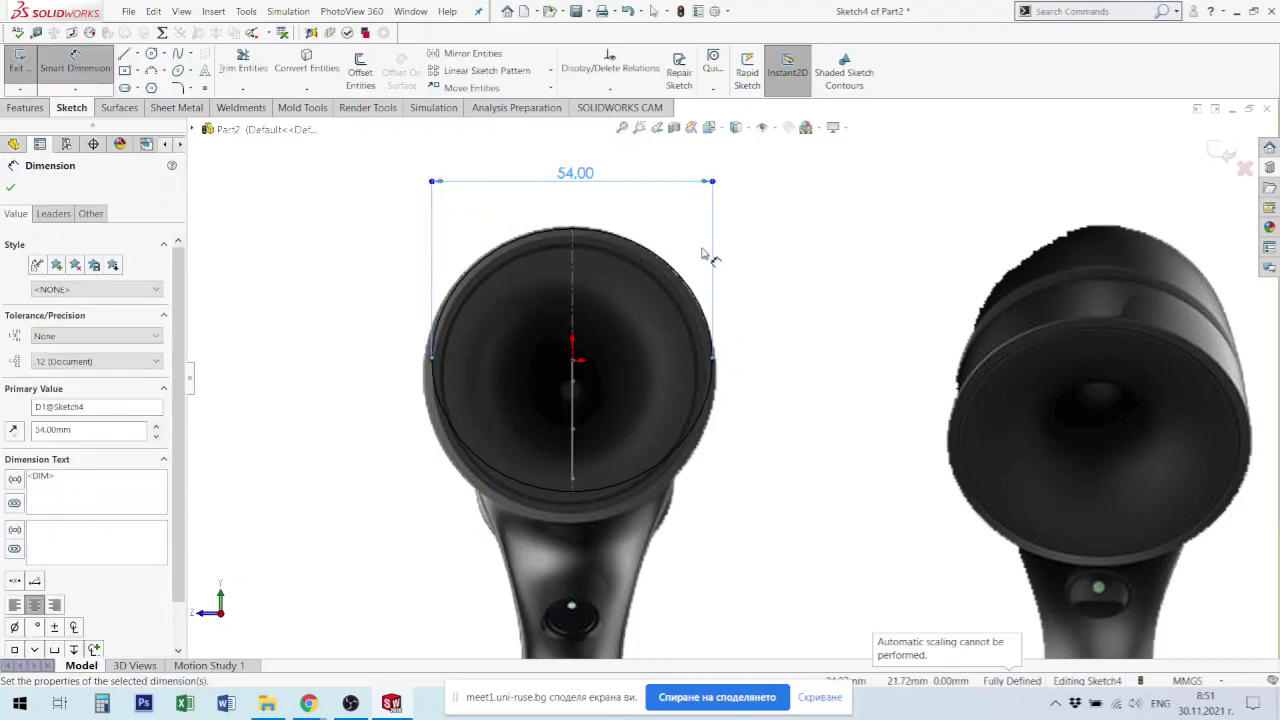
pyautogui.press('Escape')
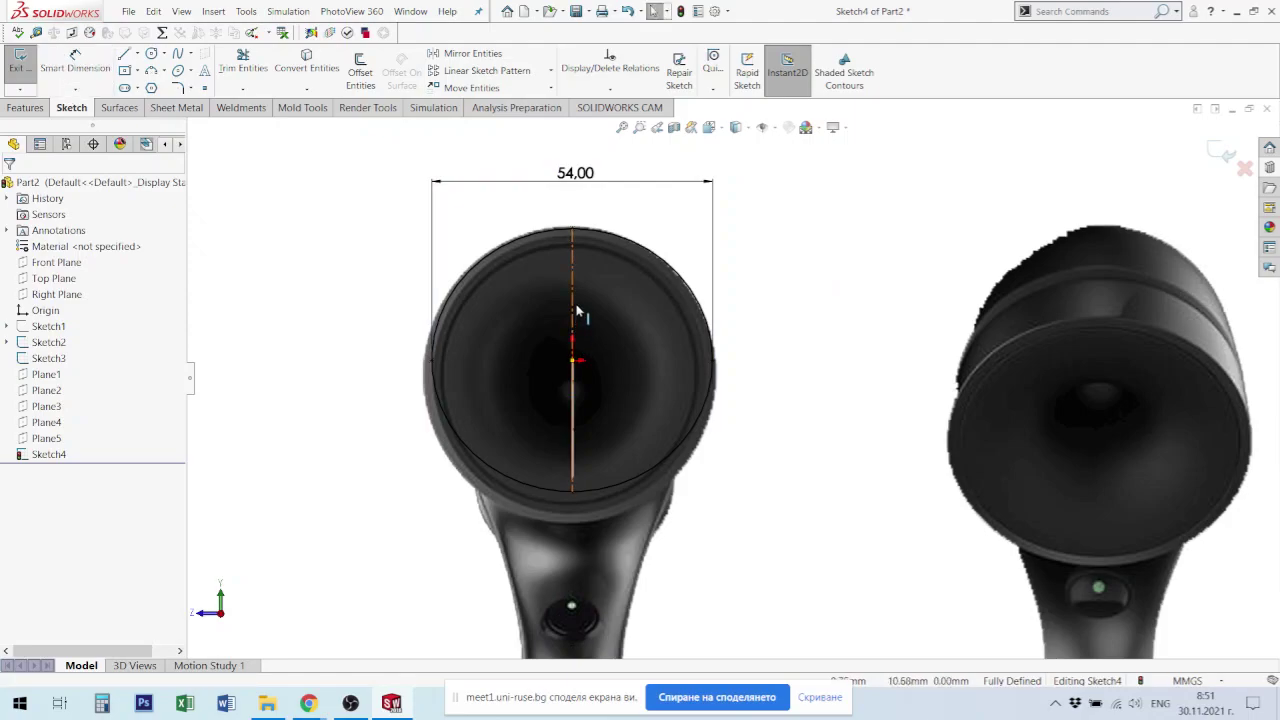
pyautogui.click(574, 312)
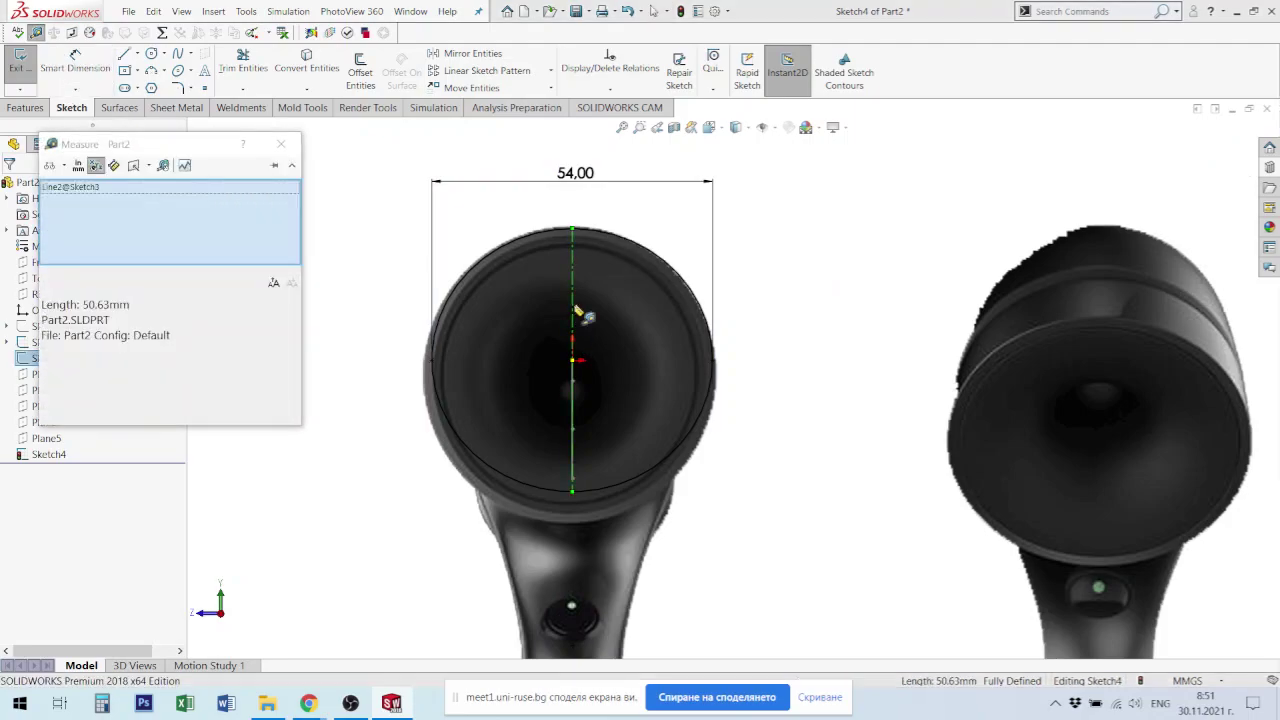
pyautogui.press('Escape')
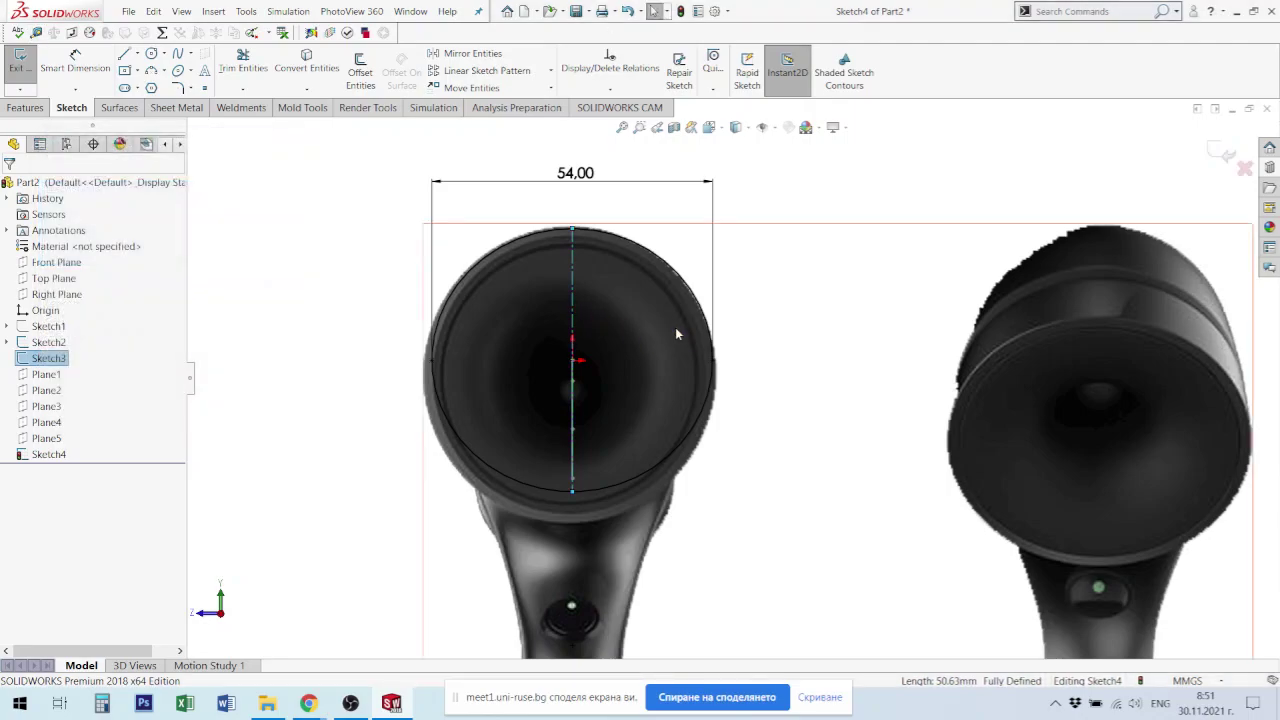
# Step: Exit Sketch4, hide the reference-picture sketch, and open Sketch5 on Plane2
pyautogui.click(1222, 155)
pyautogui.moveTo(768, 369)
pyautogui.mouseDown(button='middle')
pyautogui.moveTo(892, 484)
pyautogui.moveTo(920, 480)
pyautogui.mouseUp(button='middle')
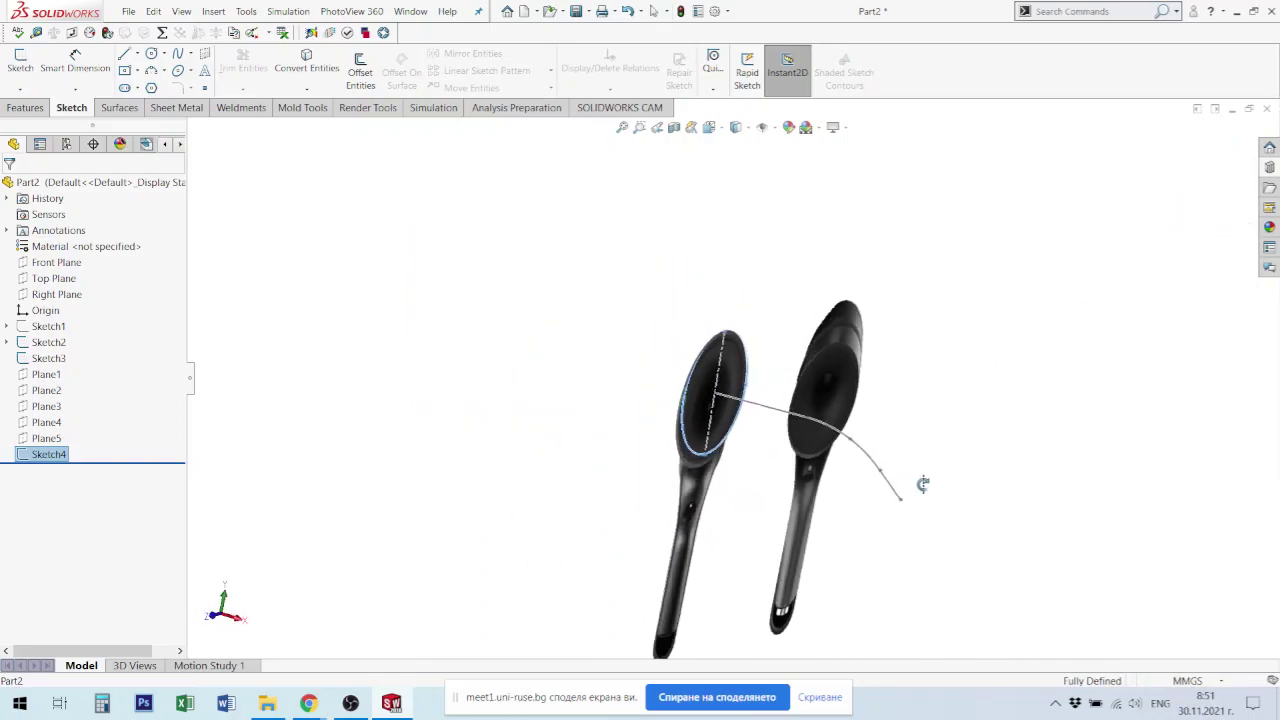
pyautogui.scroll(3, 712, 462)
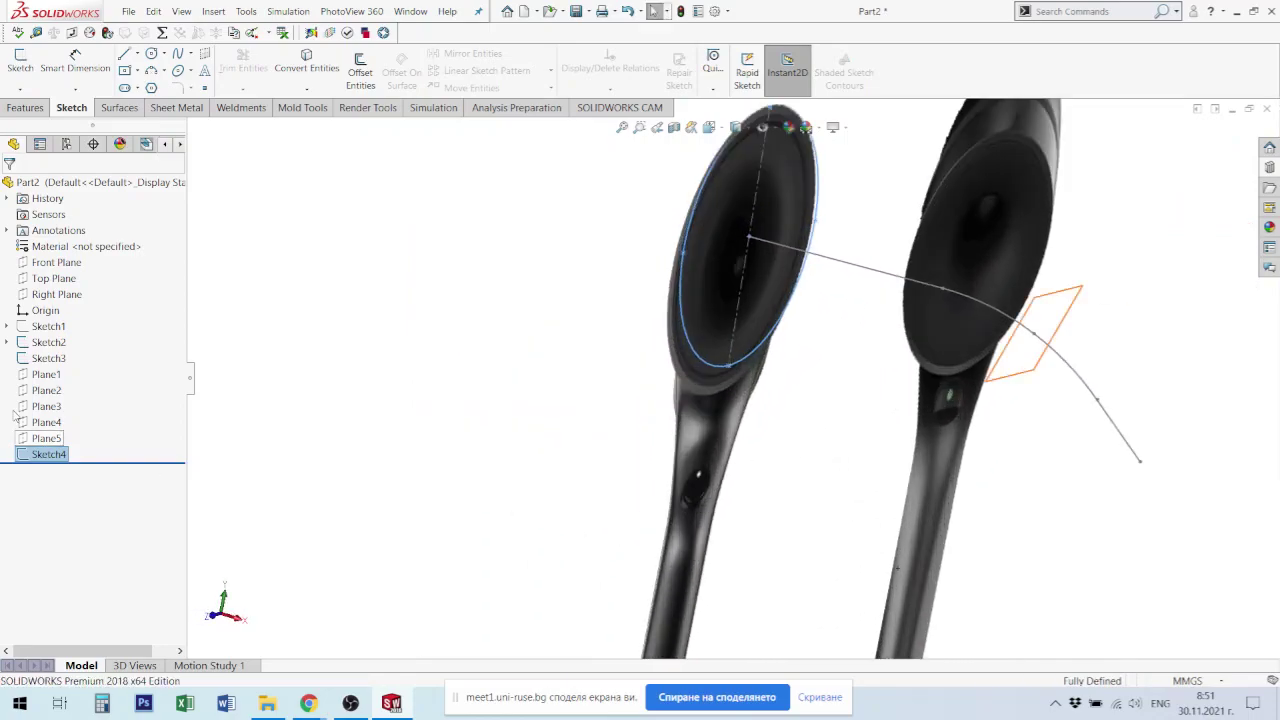
pyautogui.click(45, 358)
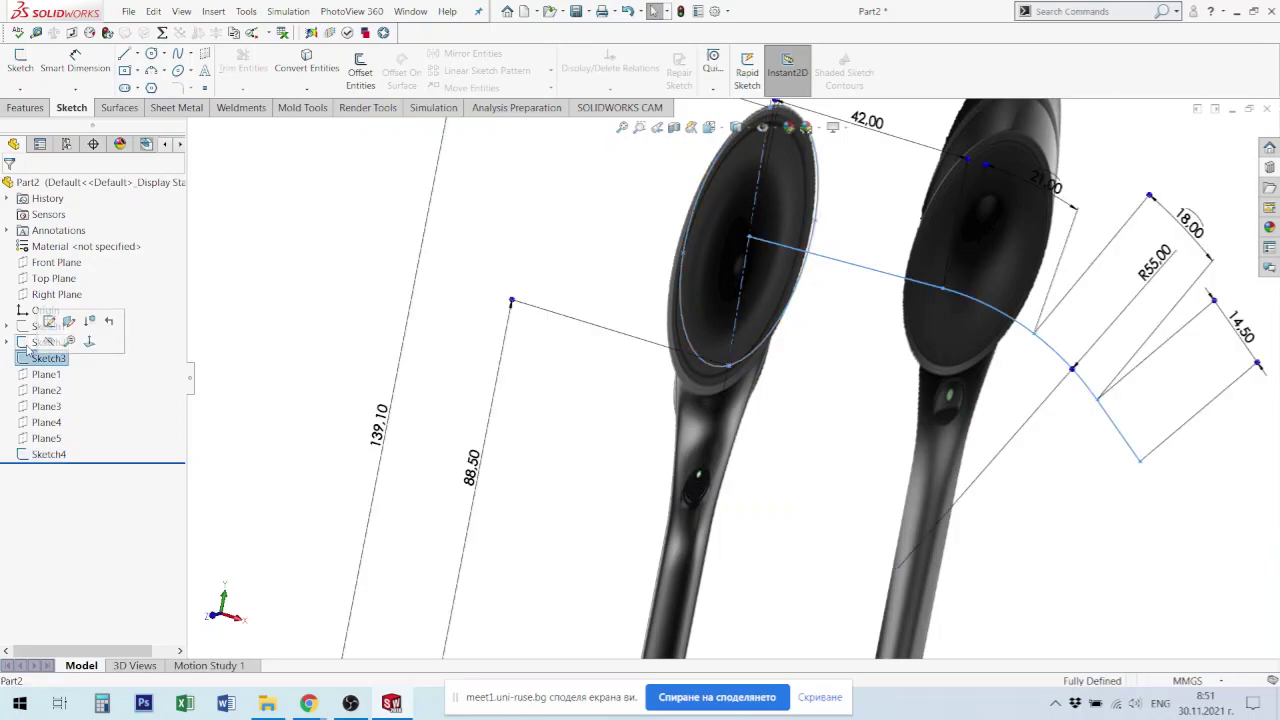
pyautogui.click(45, 342)
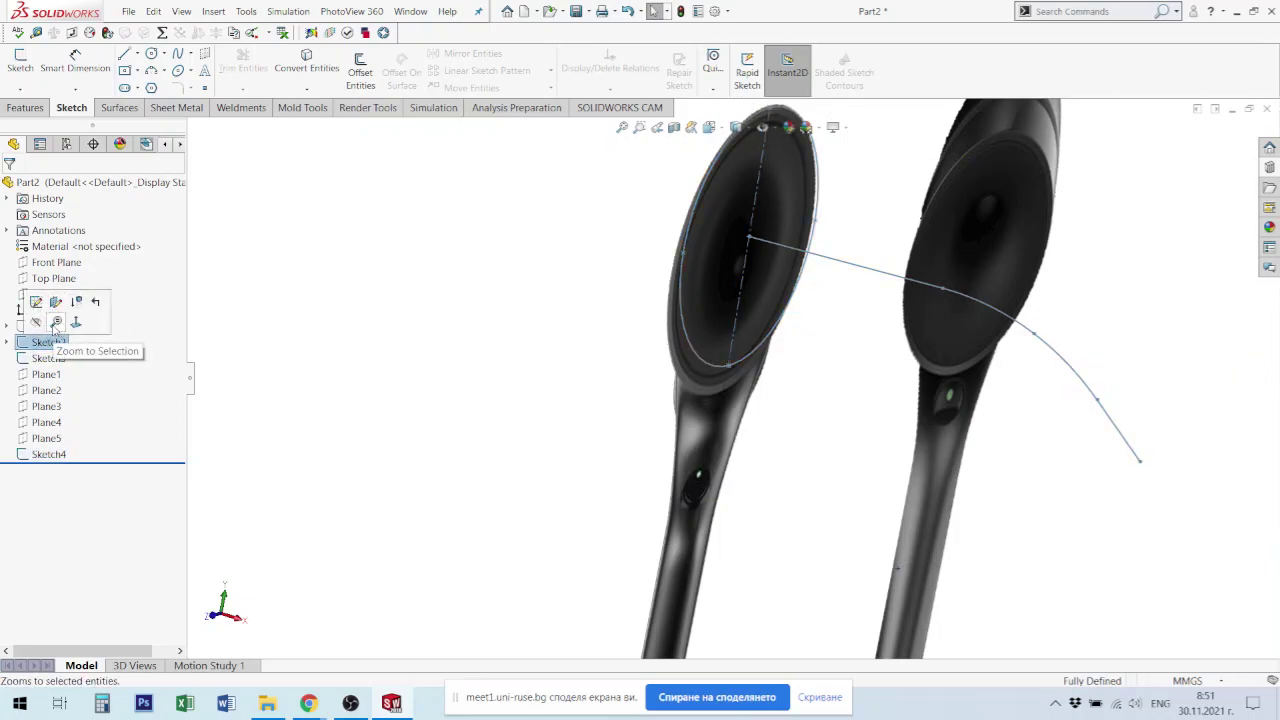
pyautogui.press('z')
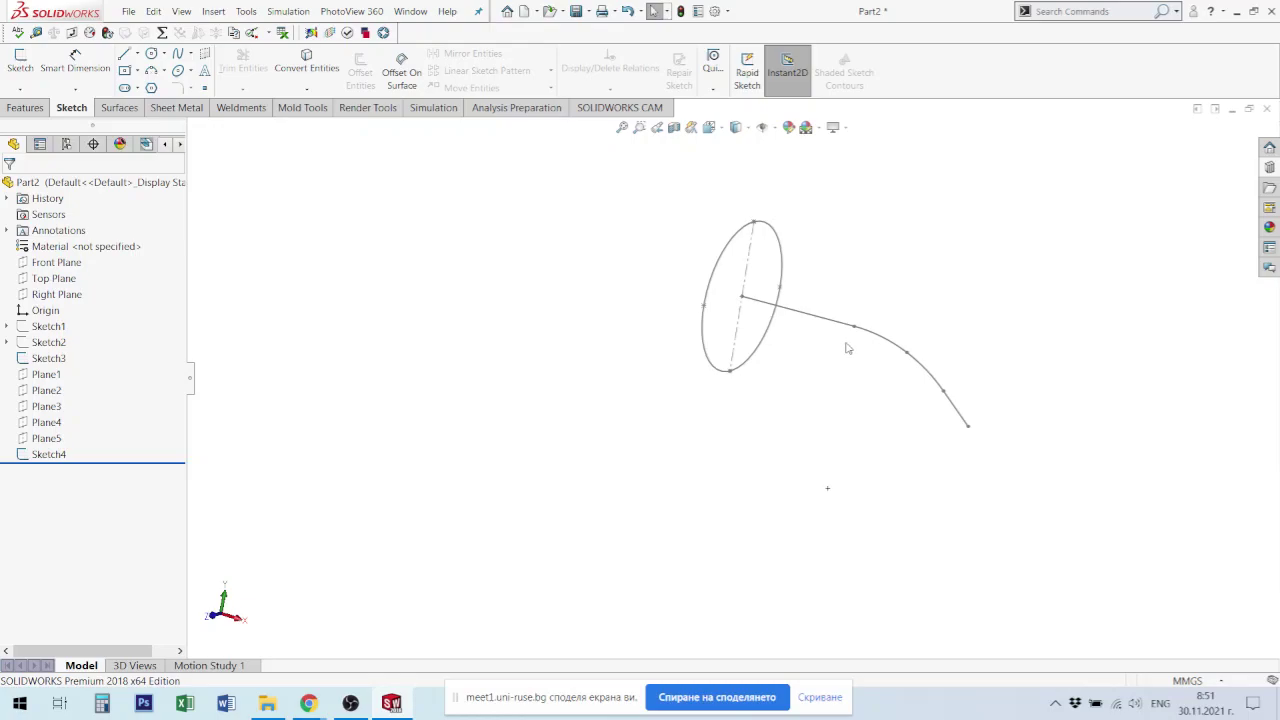
pyautogui.click(45, 390)
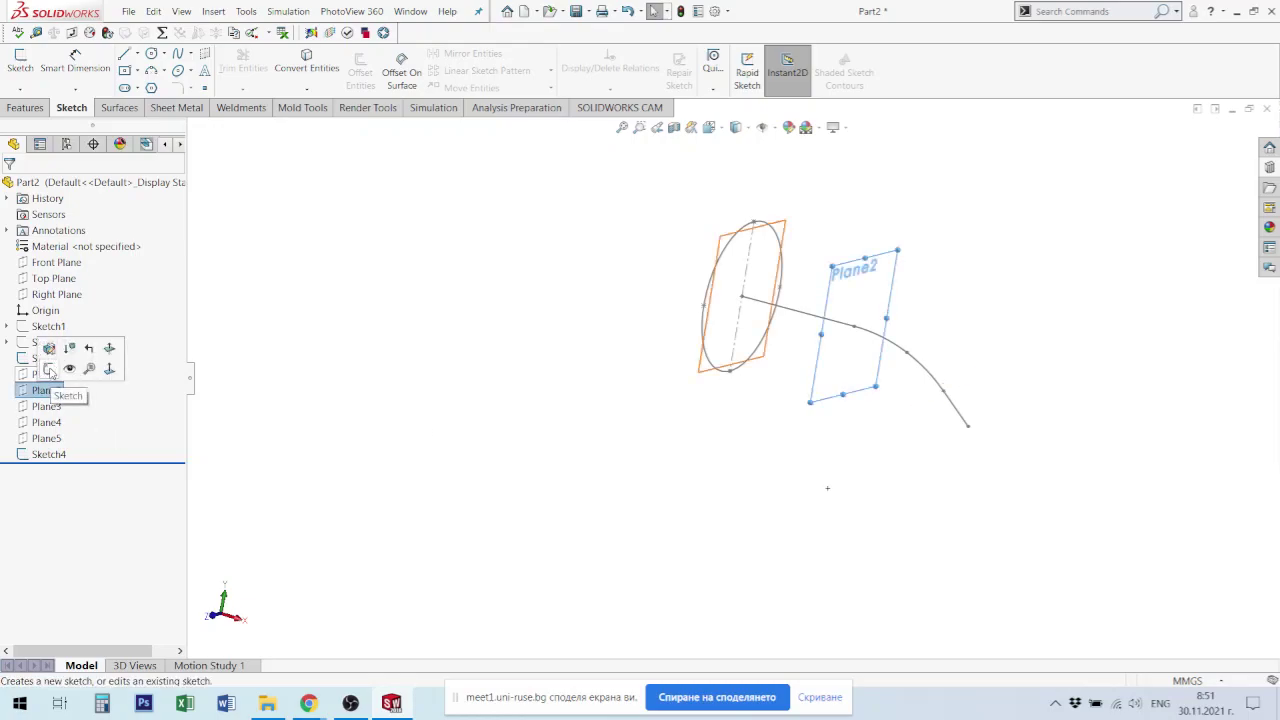
pyautogui.click(50, 369)
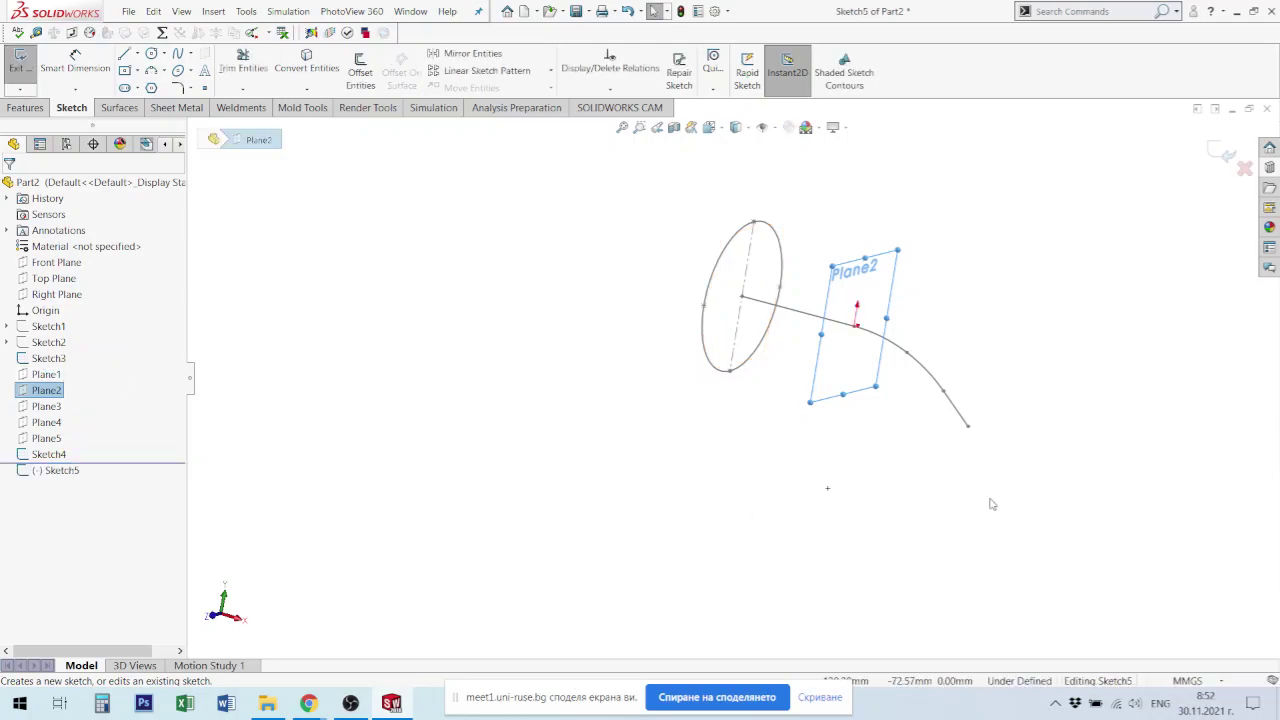
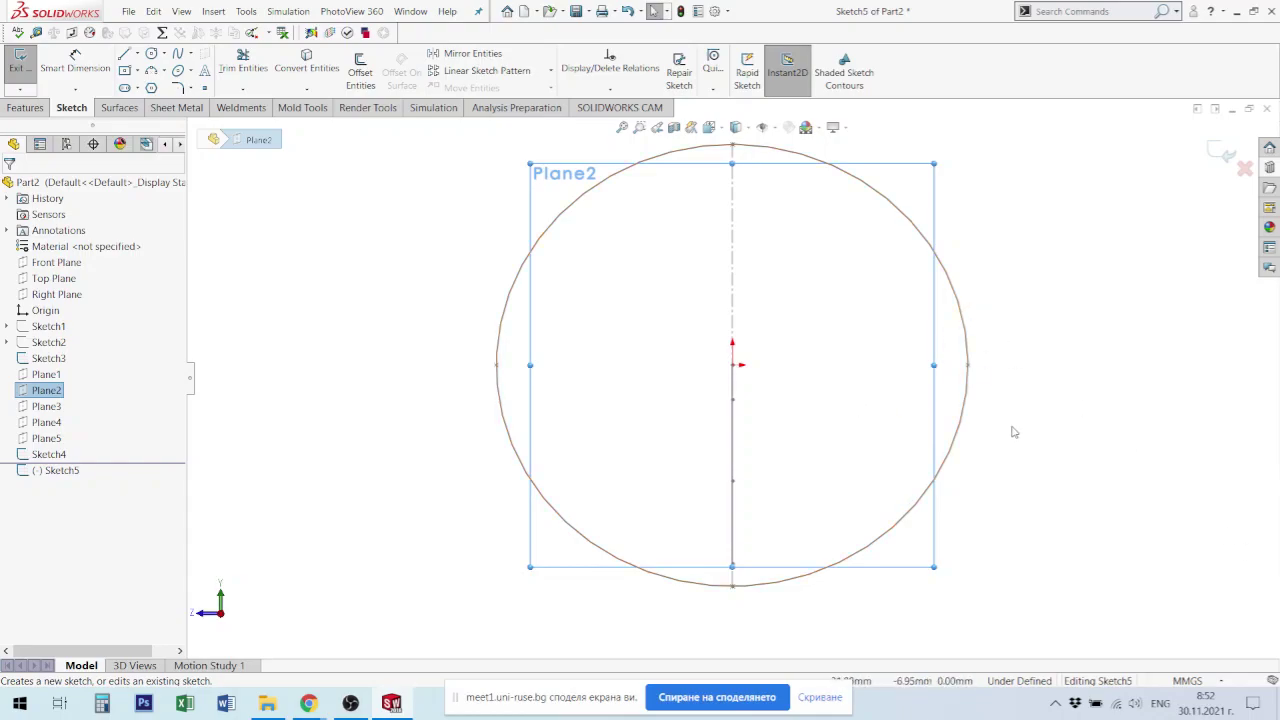
# Step: Draw an origin-centred ellipse in Sketch5, roughly 27.26 mm by 26.23 mm radii
pyautogui.click(177, 74)
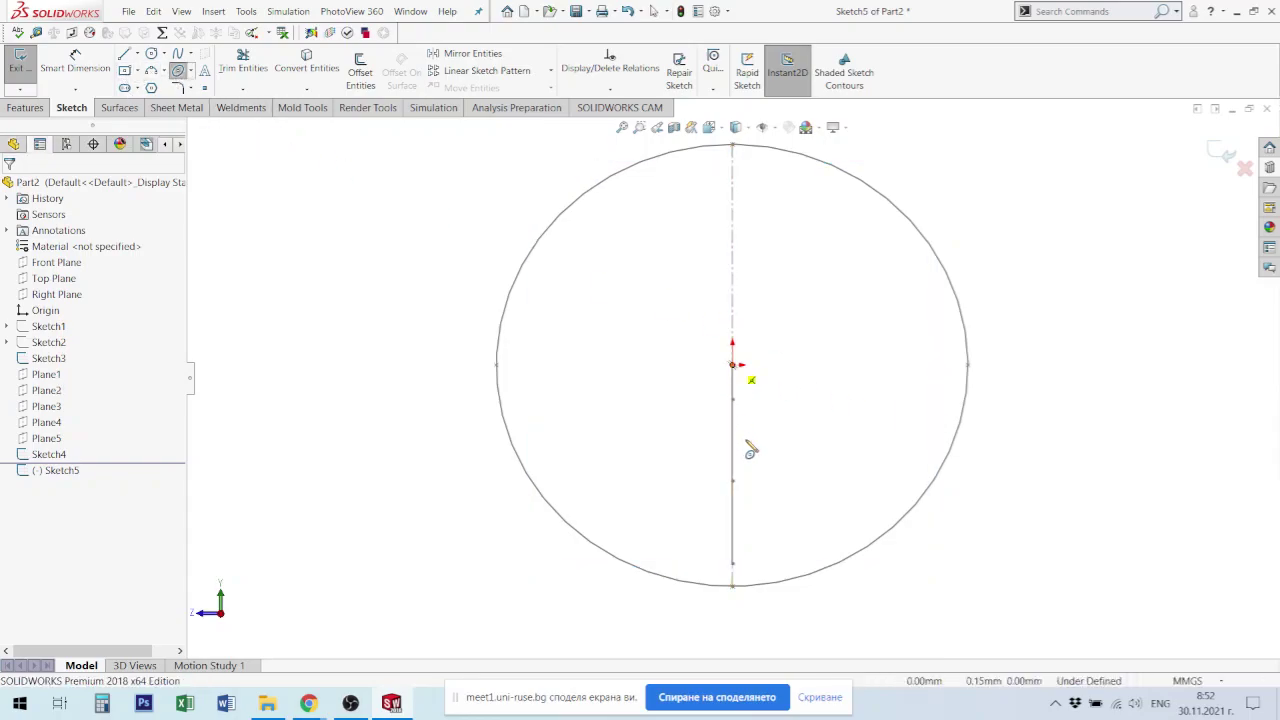
pyautogui.click(732, 365)
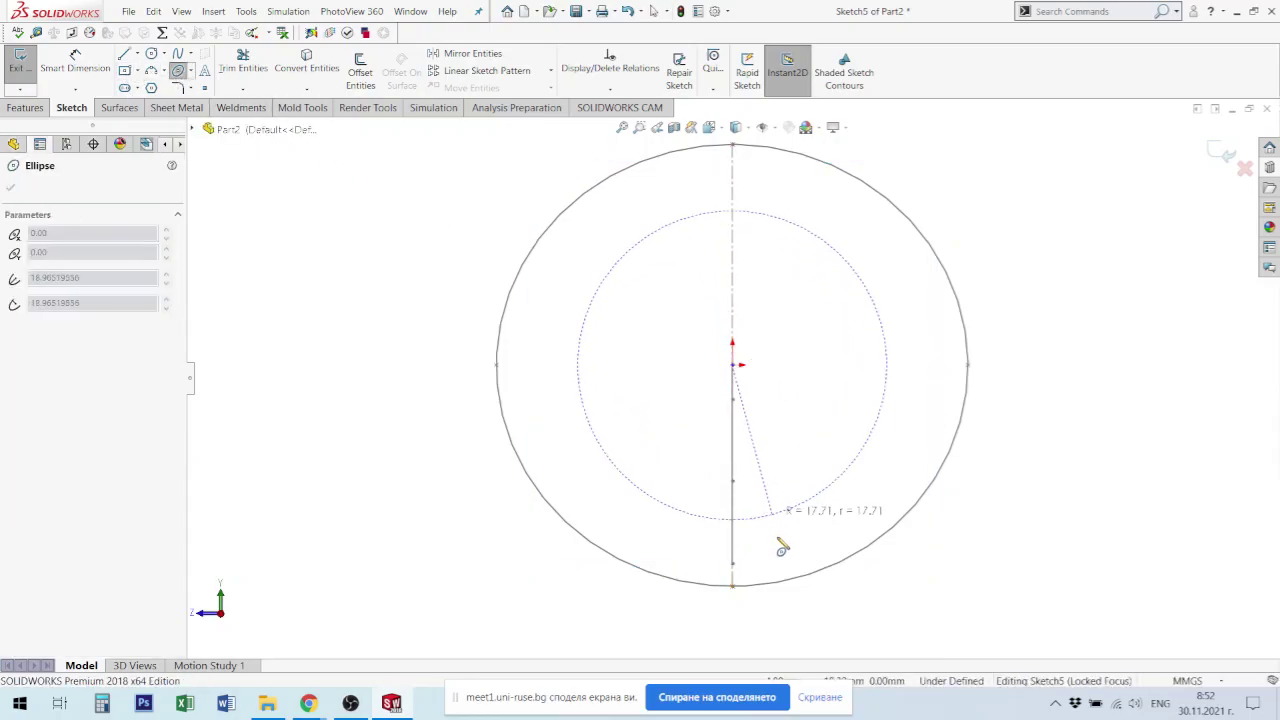
pyautogui.click(738, 604)
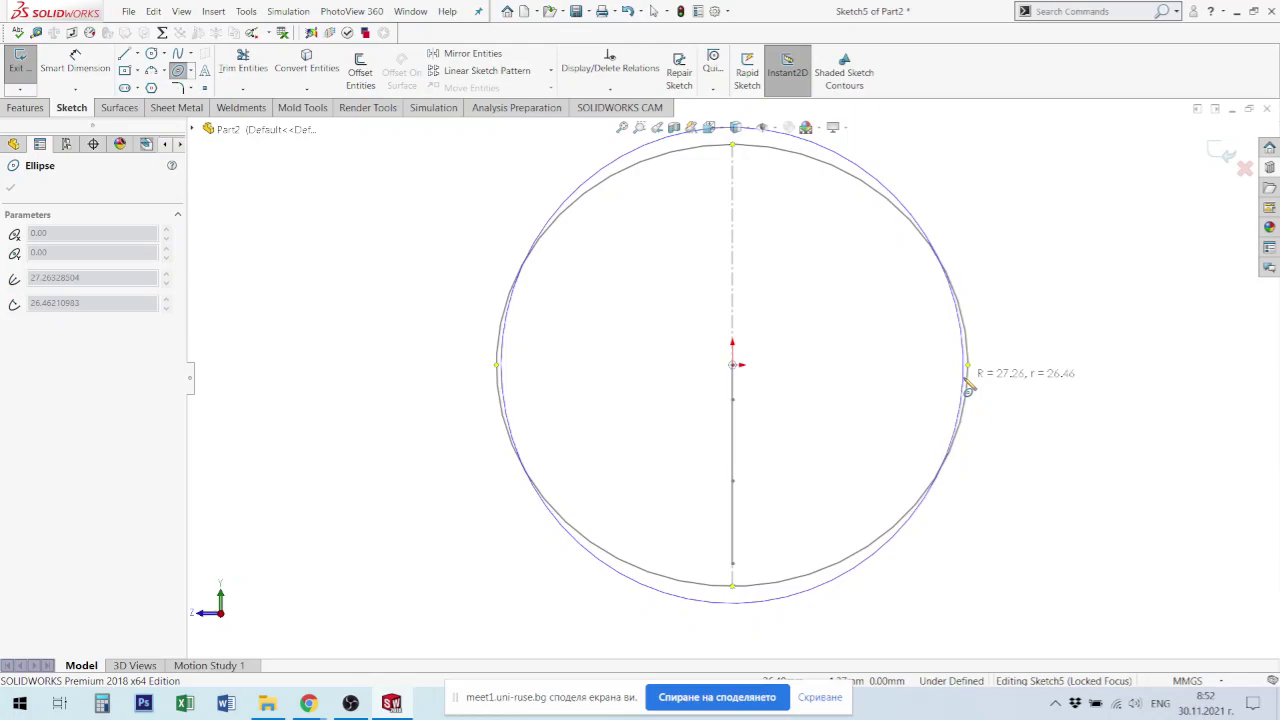
pyautogui.click(967, 388)
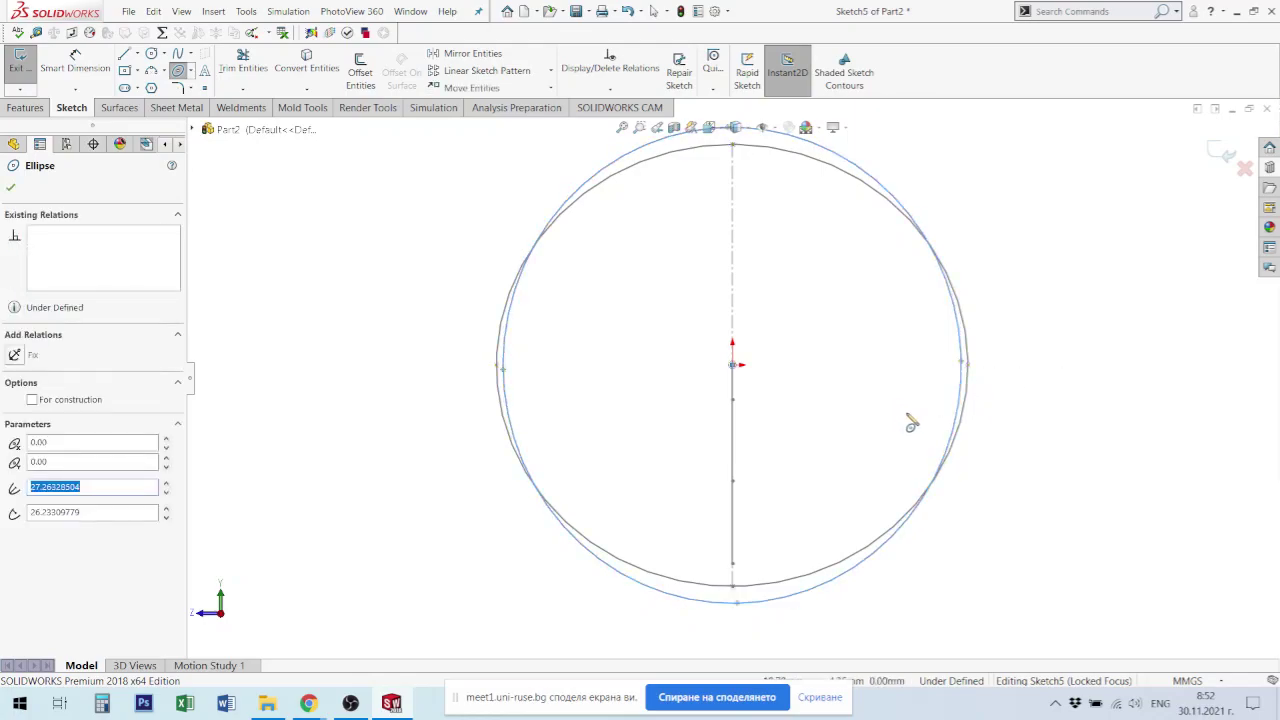
pyautogui.press('z')
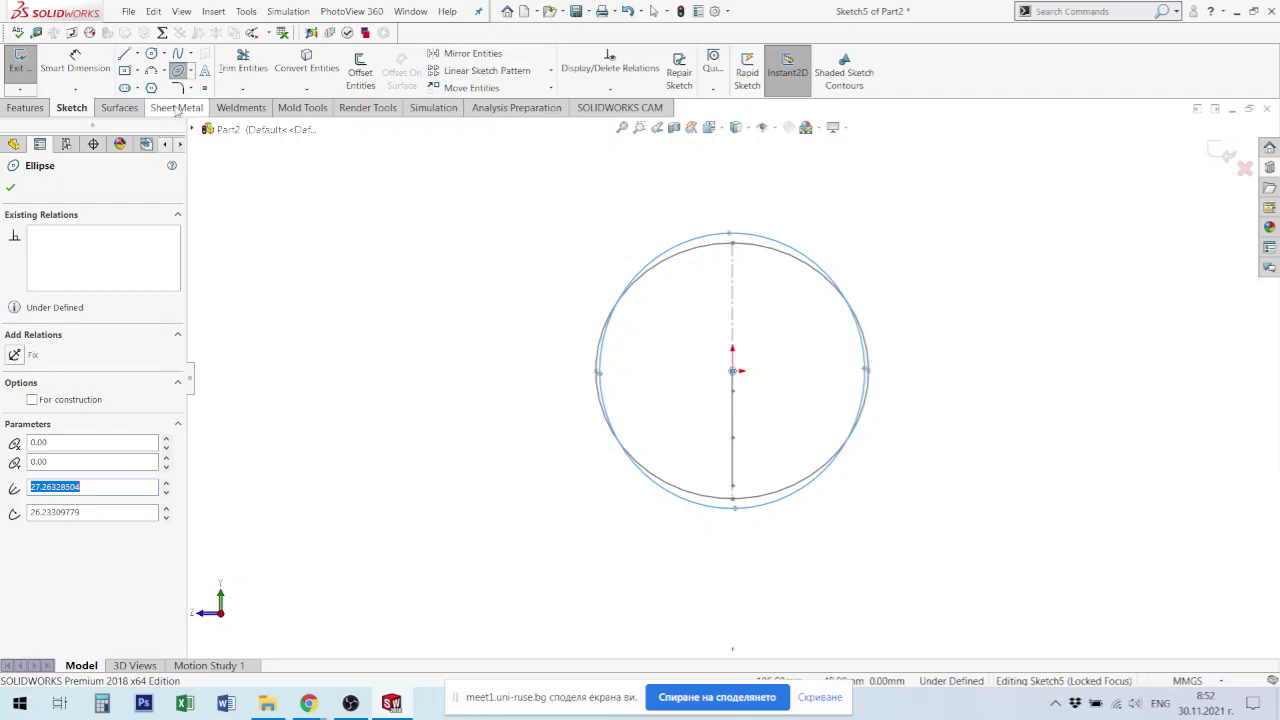
pyautogui.press('Escape')
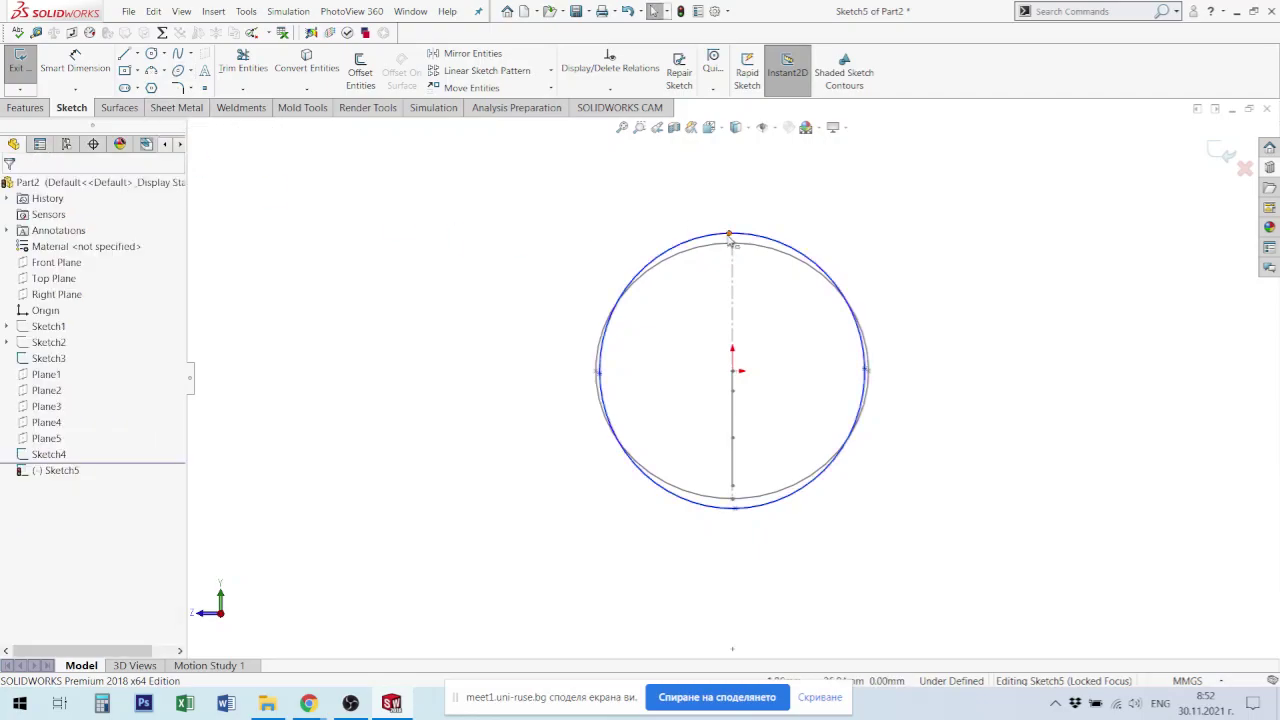
# Step: Align the ellipse's top point vertically with the origin and dimension its width to 52 mm
pyautogui.click(729, 235)
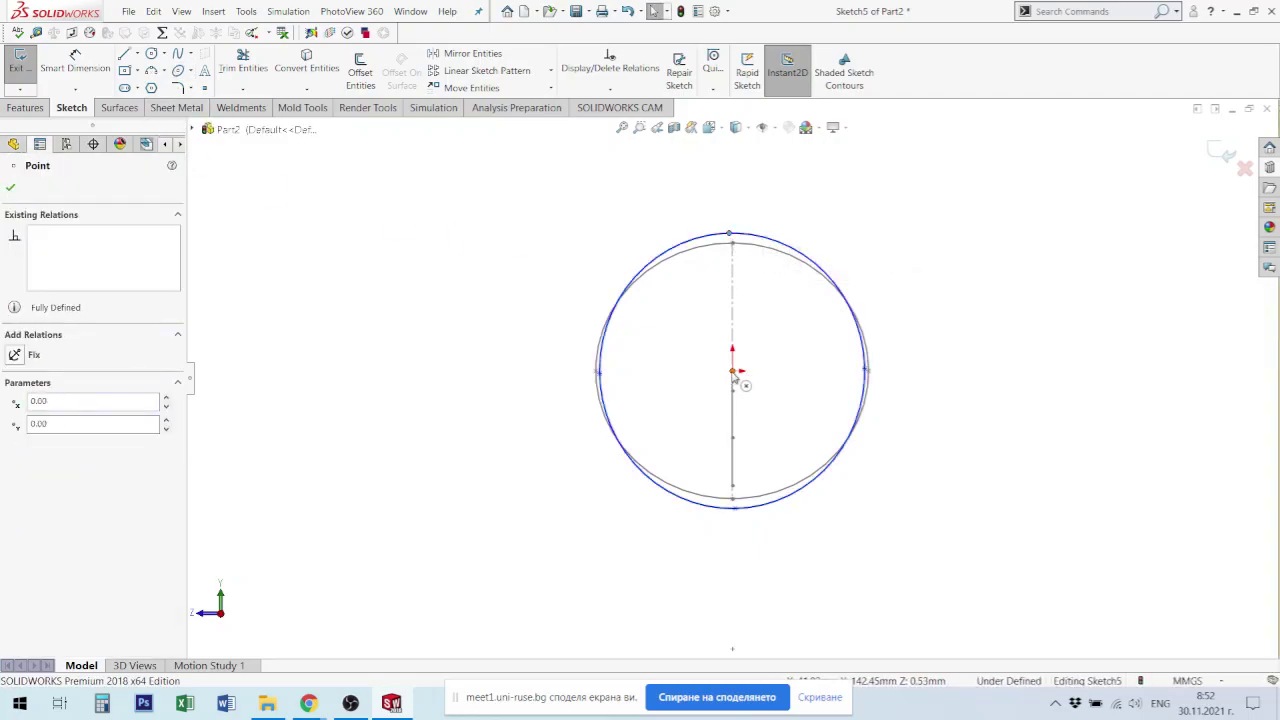
pyautogui.keyDown('ctrl'); pyautogui.click(732, 377); pyautogui.keyUp('ctrl')
pyautogui.click(790, 313)
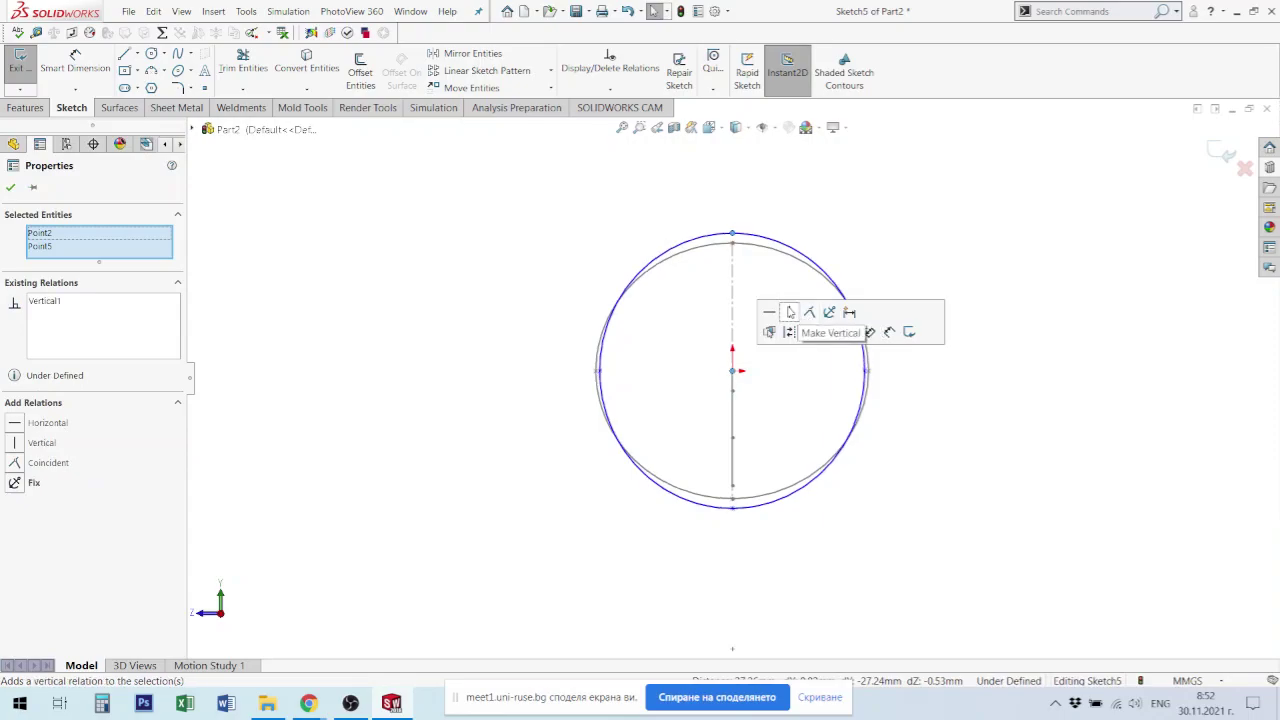
pyautogui.click(75, 65)
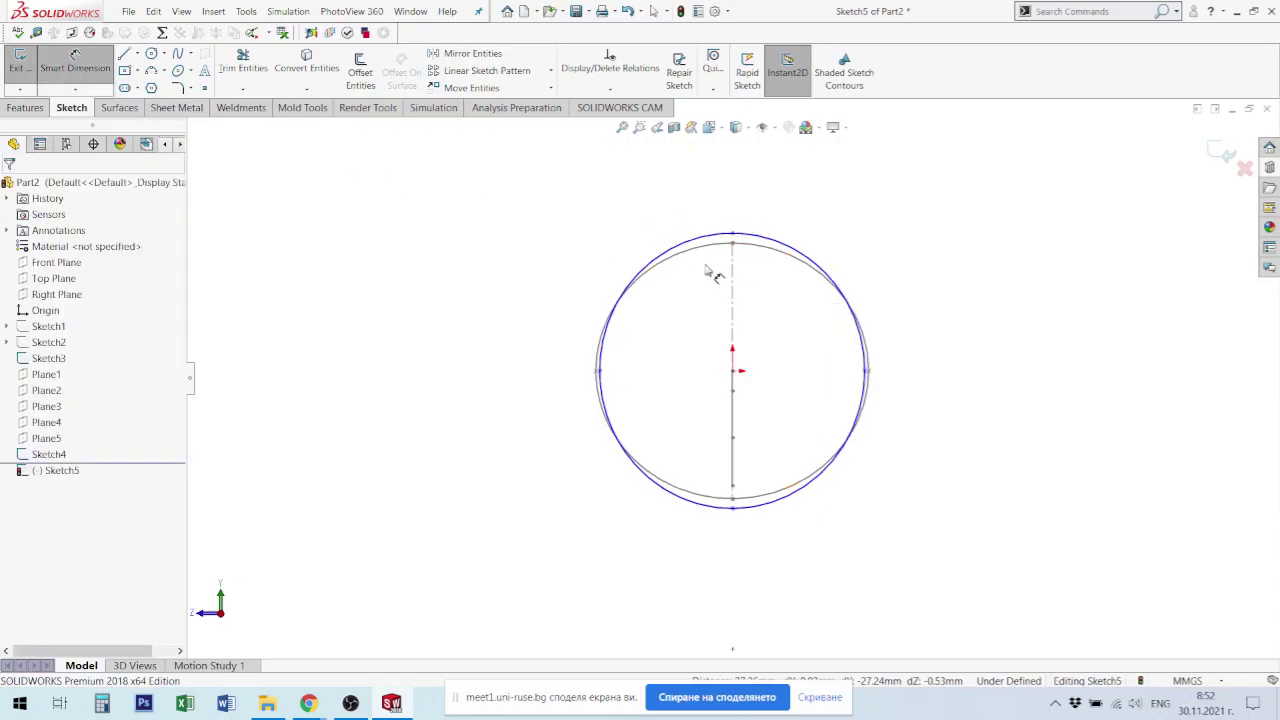
pyautogui.click(601, 373)
pyautogui.click(866, 372)
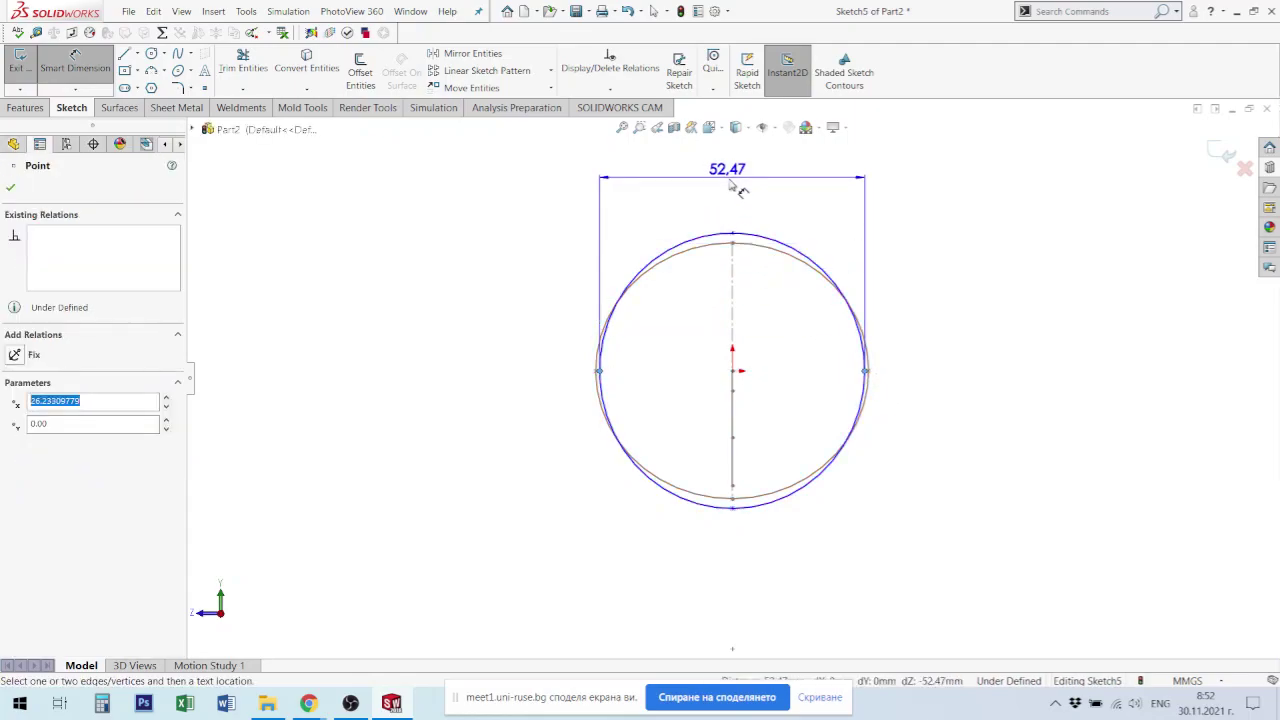
pyautogui.click(725, 180)
pyautogui.write('52.00mm')
pyautogui.press('Return')
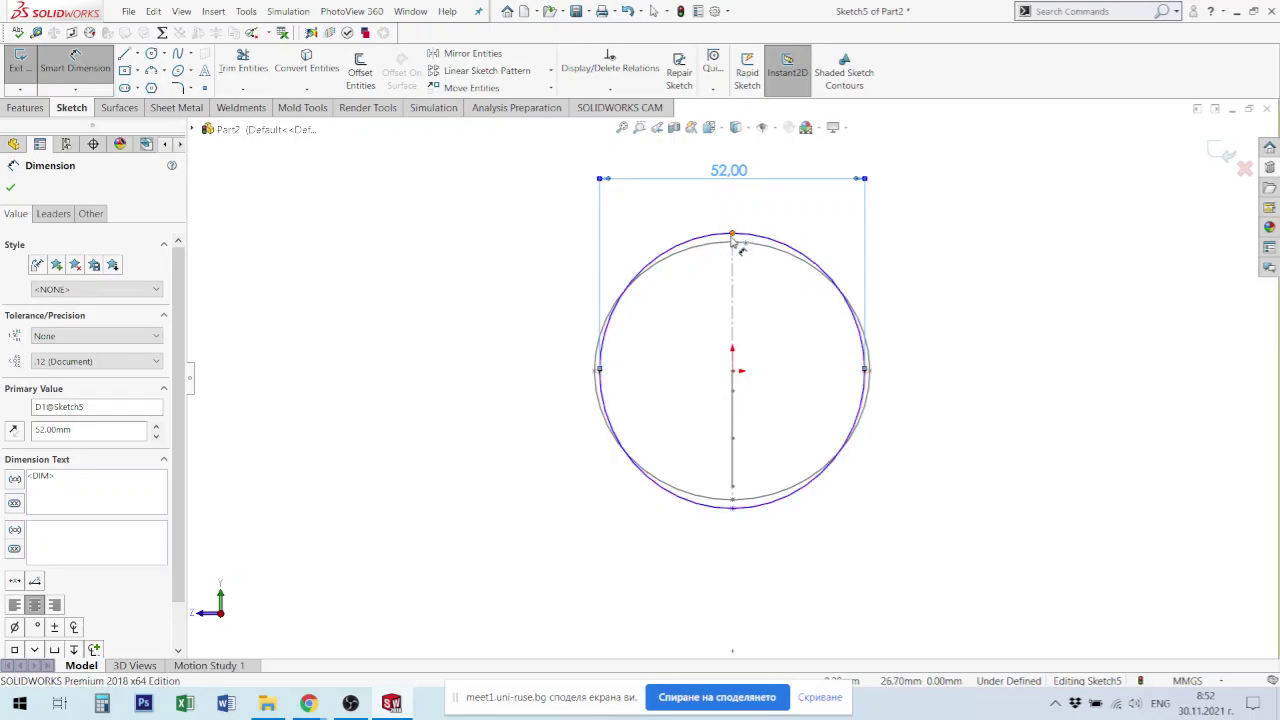
# Step: Dimension the ellipse height to 56 mm and exit Sketch5
pyautogui.click(731, 236)
pyautogui.click(731, 507)
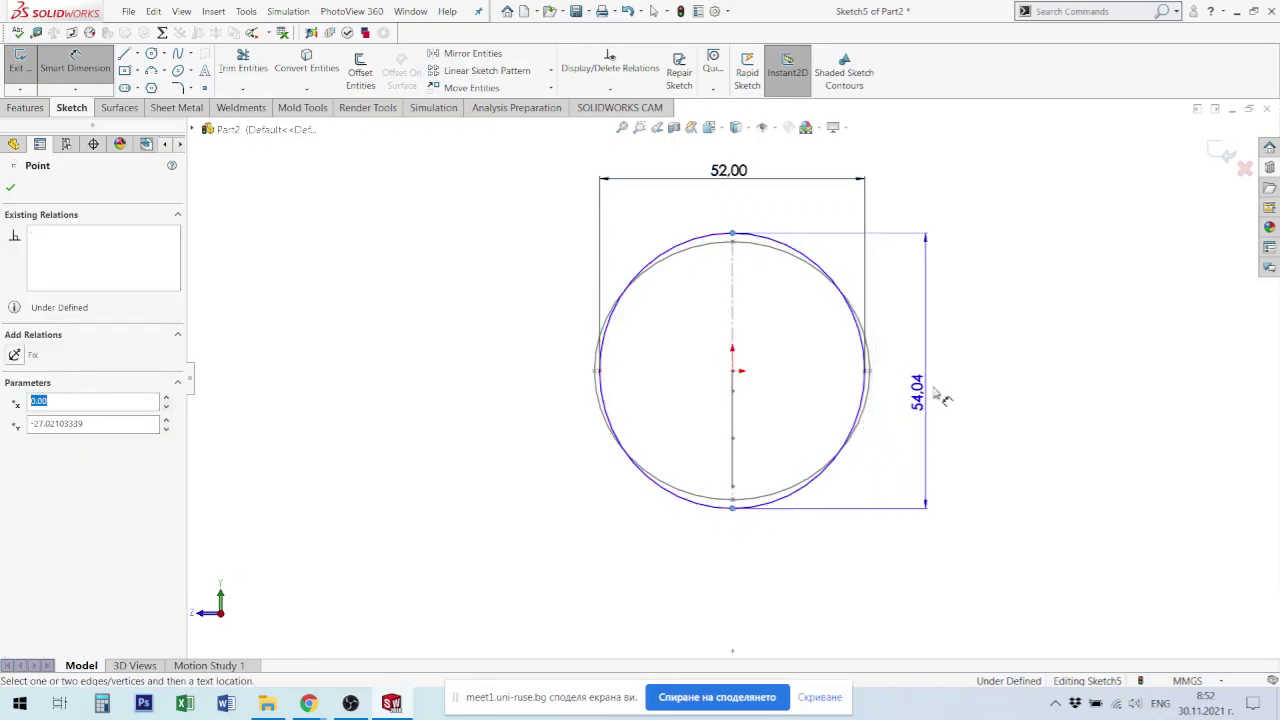
pyautogui.click(939, 388)
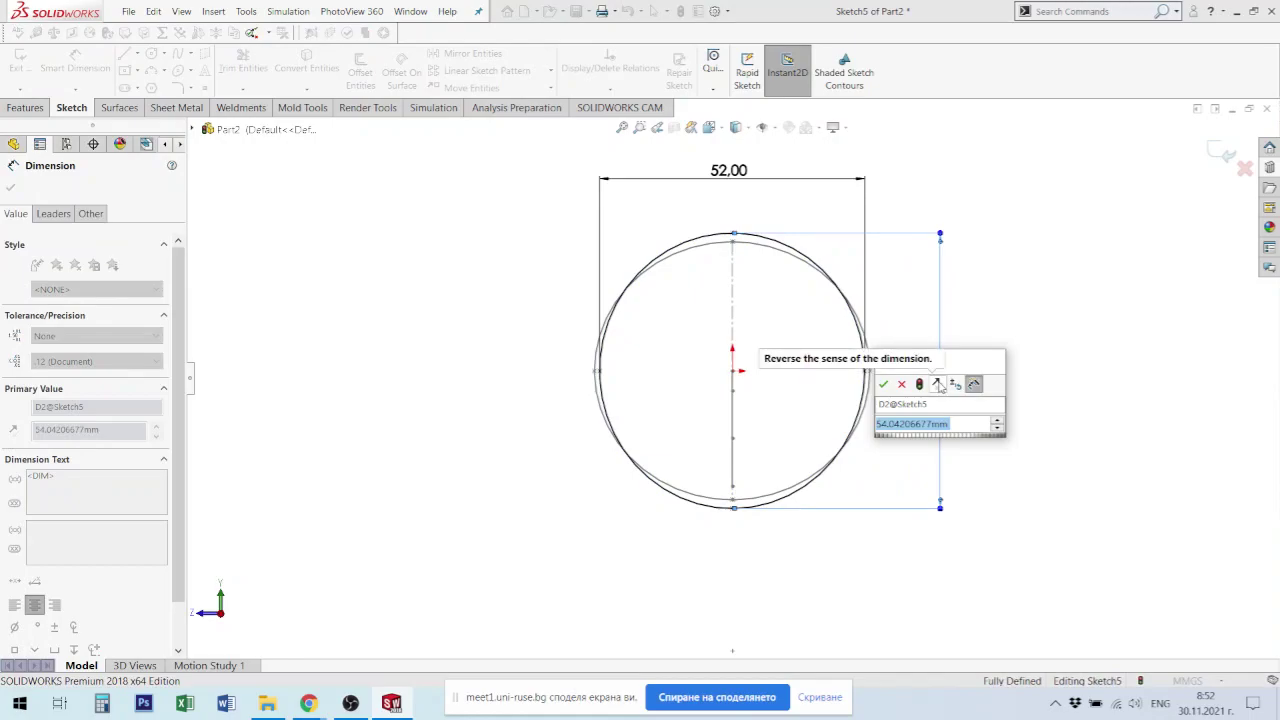
pyautogui.write('56')
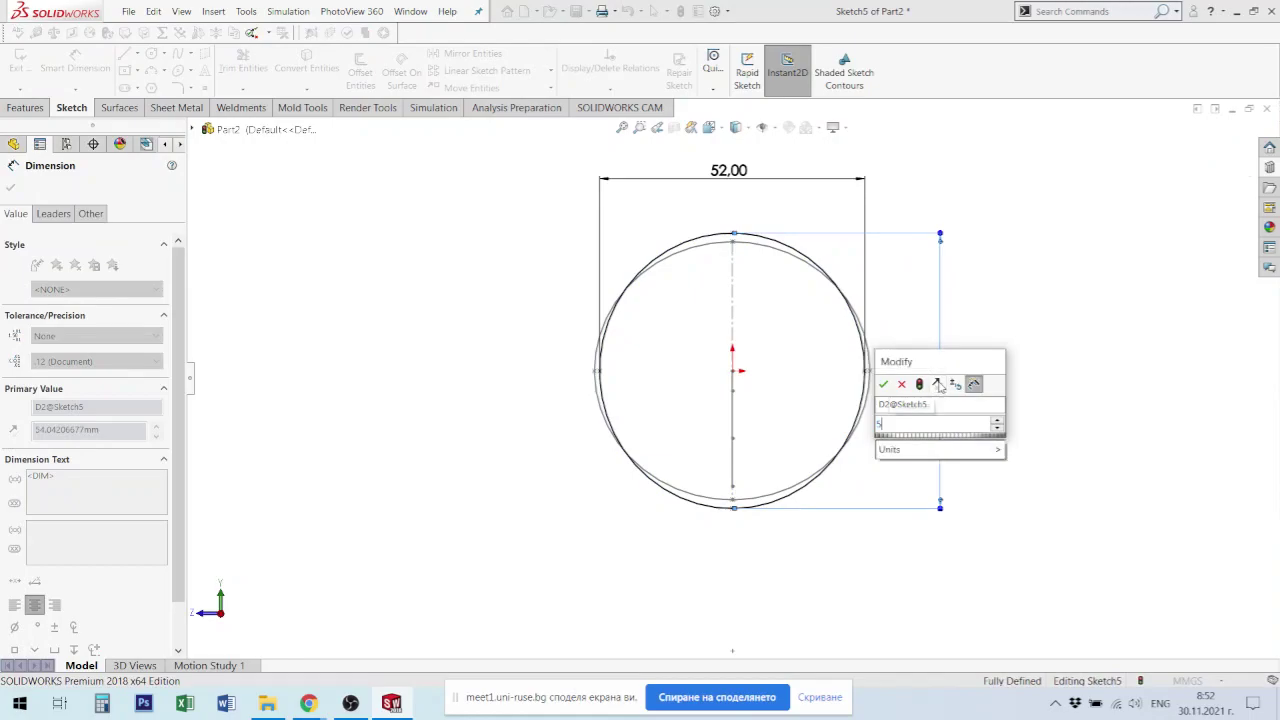
pyautogui.press('Return')
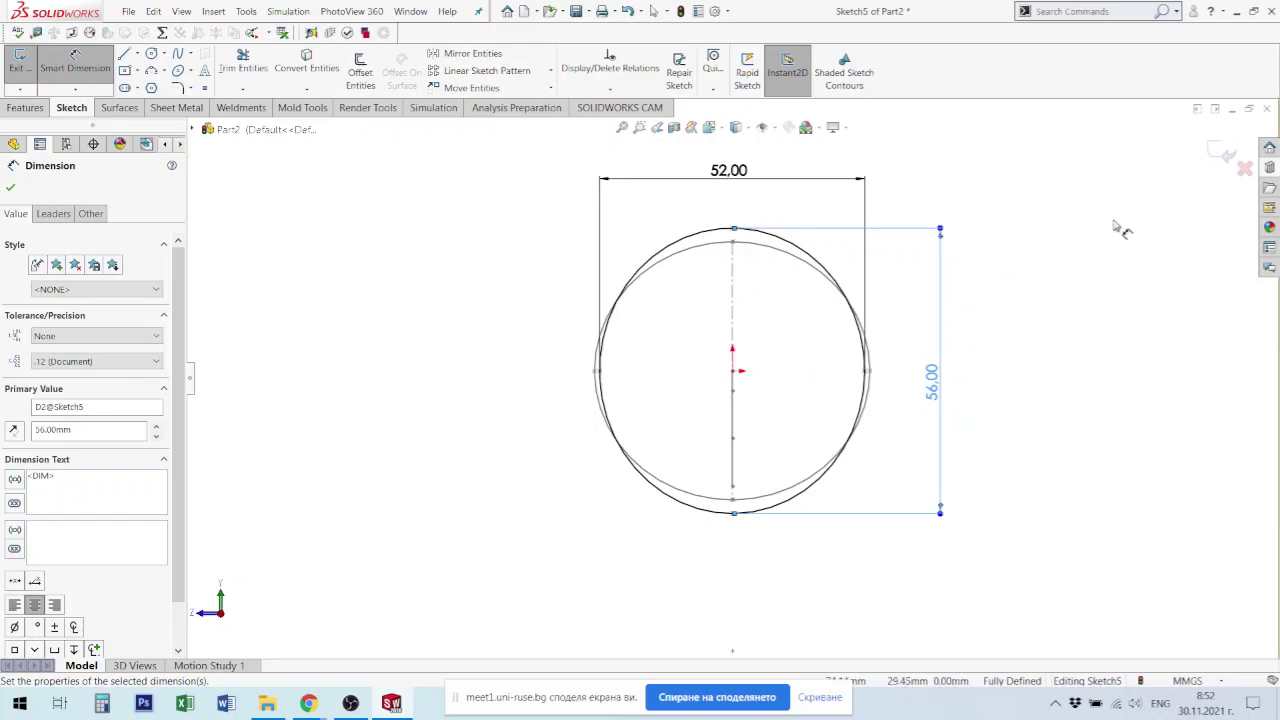
pyautogui.click(1210, 160)
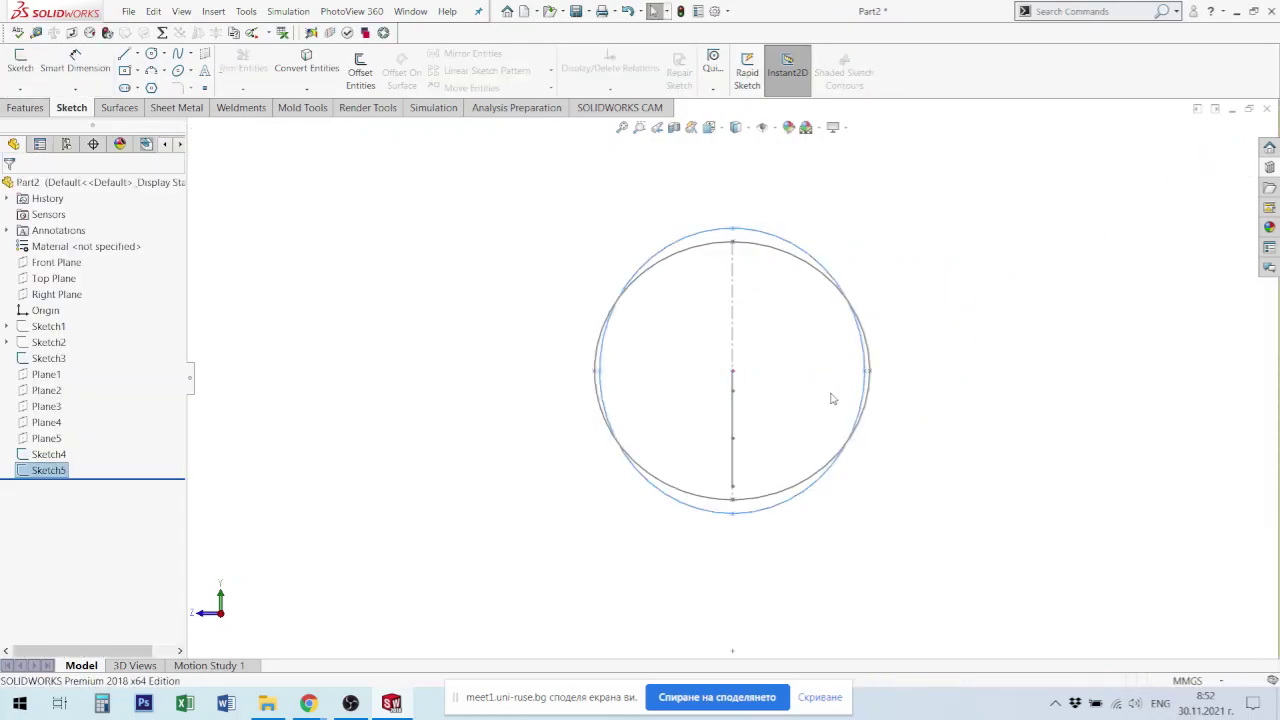
# Step: Orbit the view and start a new sketch on Plane3
pyautogui.scroll(4, 830, 390)
pyautogui.moveTo(829, 375)
pyautogui.mouseDown(button='middle')
pyautogui.moveTo(897, 394)
pyautogui.moveTo(737, 411)
pyautogui.mouseUp(button='middle')
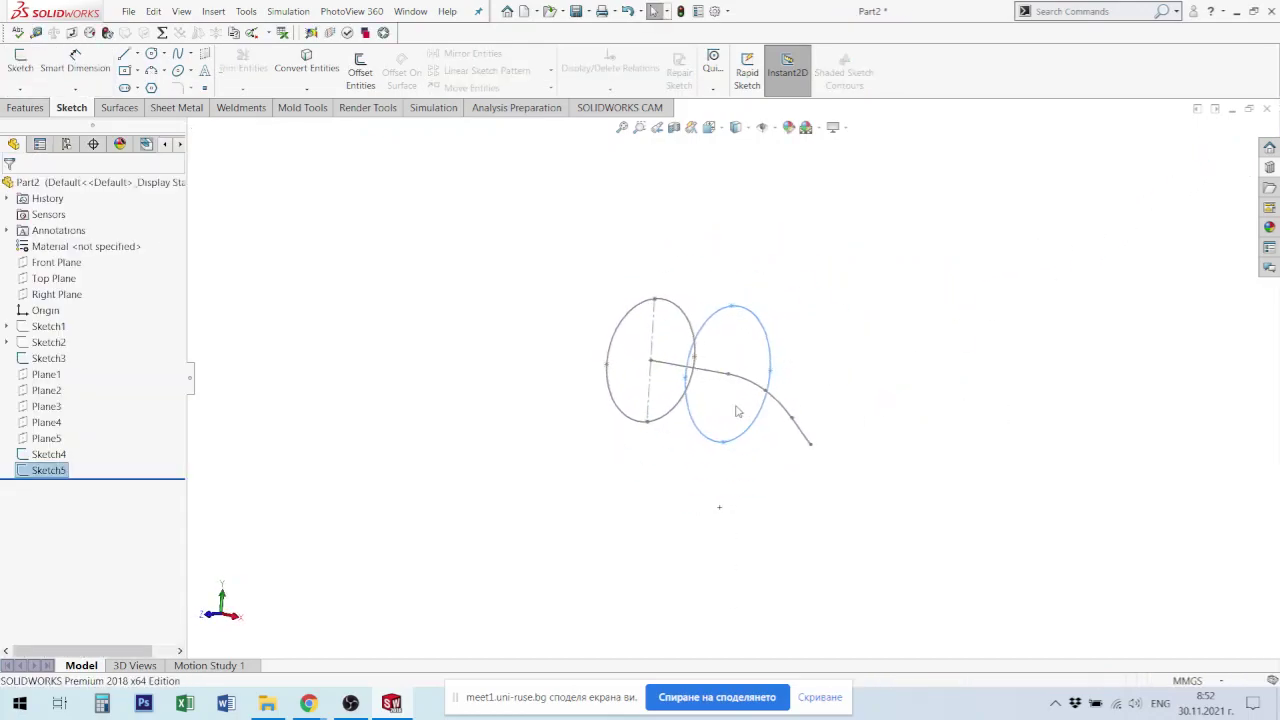
pyautogui.click(46, 410)
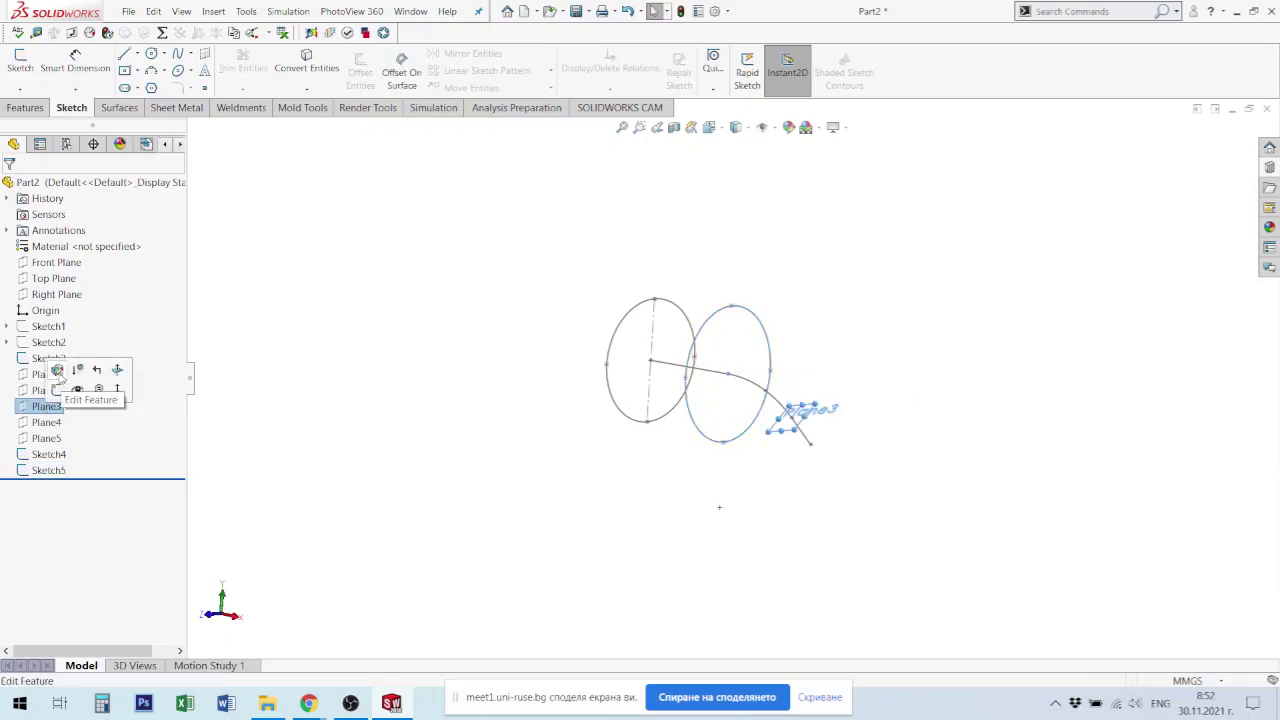
pyautogui.click(59, 389)
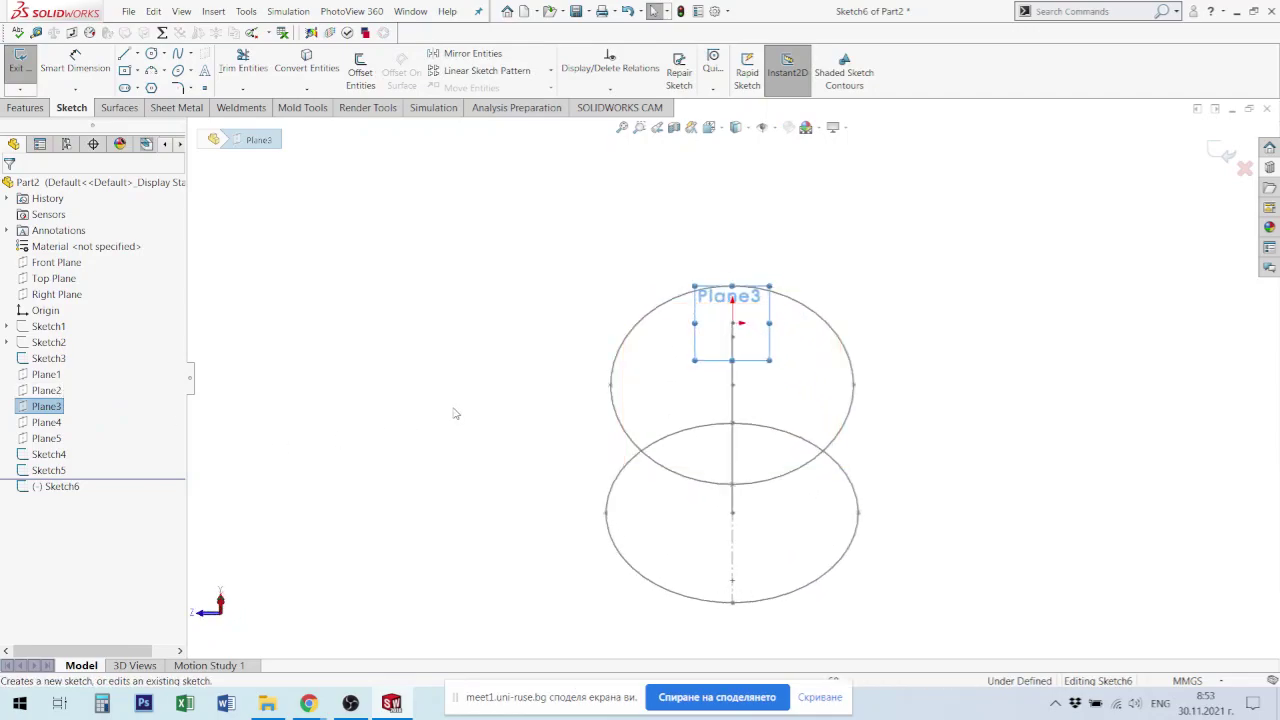
pyautogui.click(771, 329)
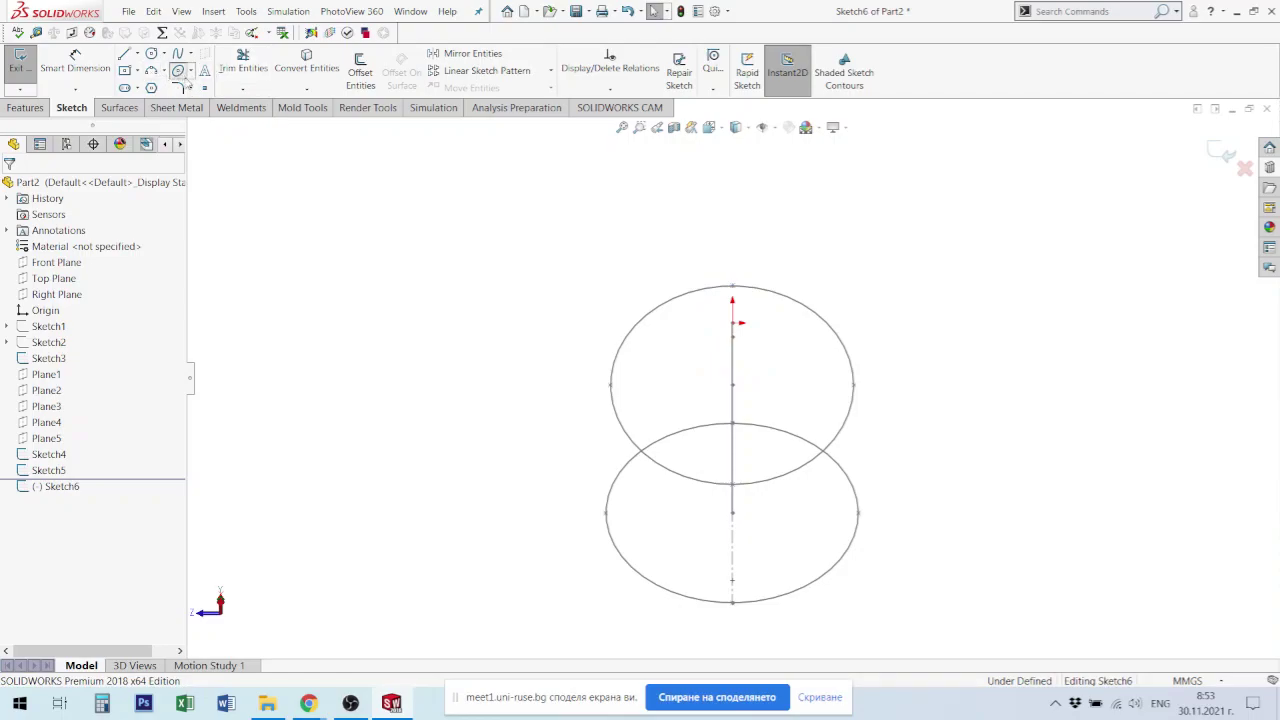
# Step: Draw a tall origin-centred ellipse, about 29.56 mm by 23.69 mm radii
pyautogui.click(180, 72)
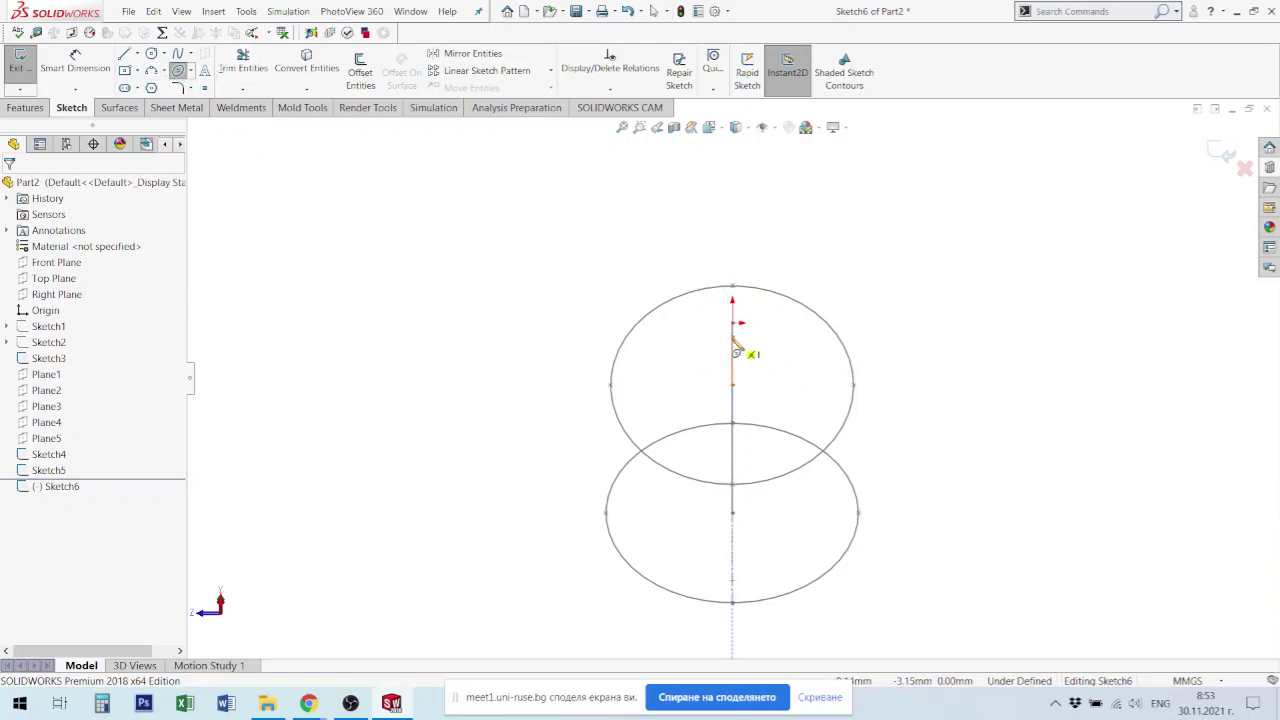
pyautogui.click(732, 322)
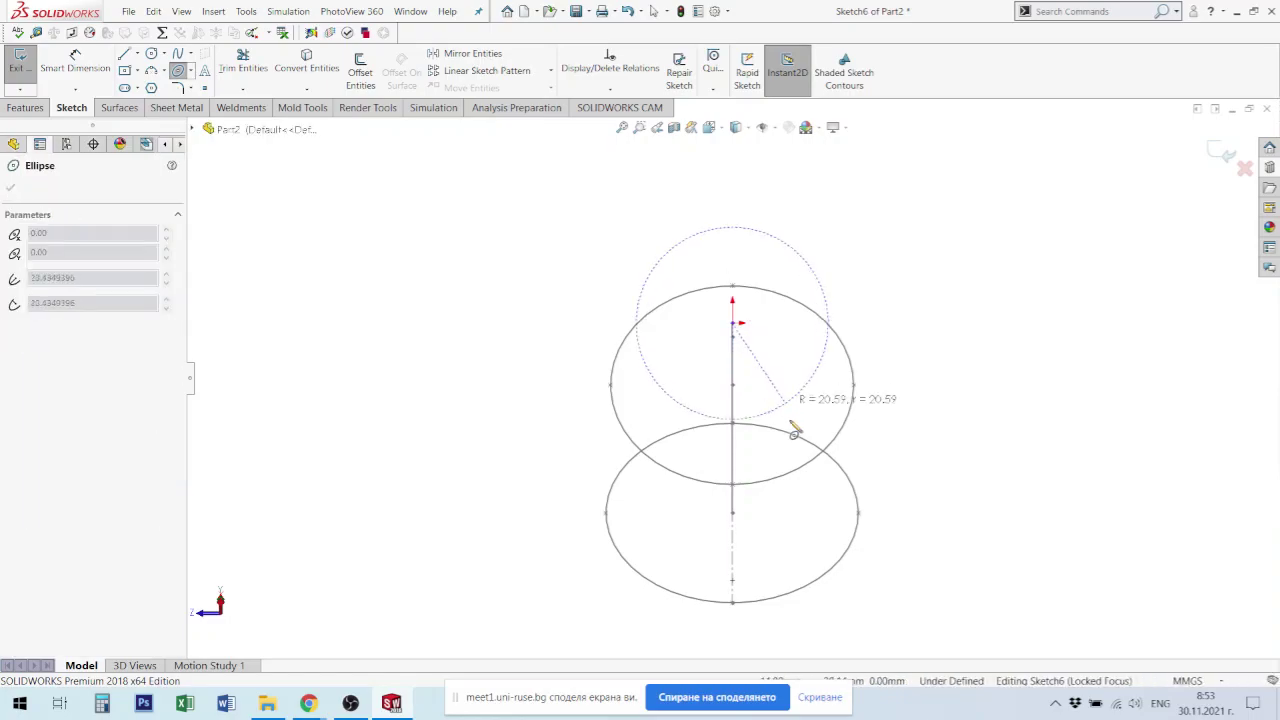
pyautogui.click(740, 463)
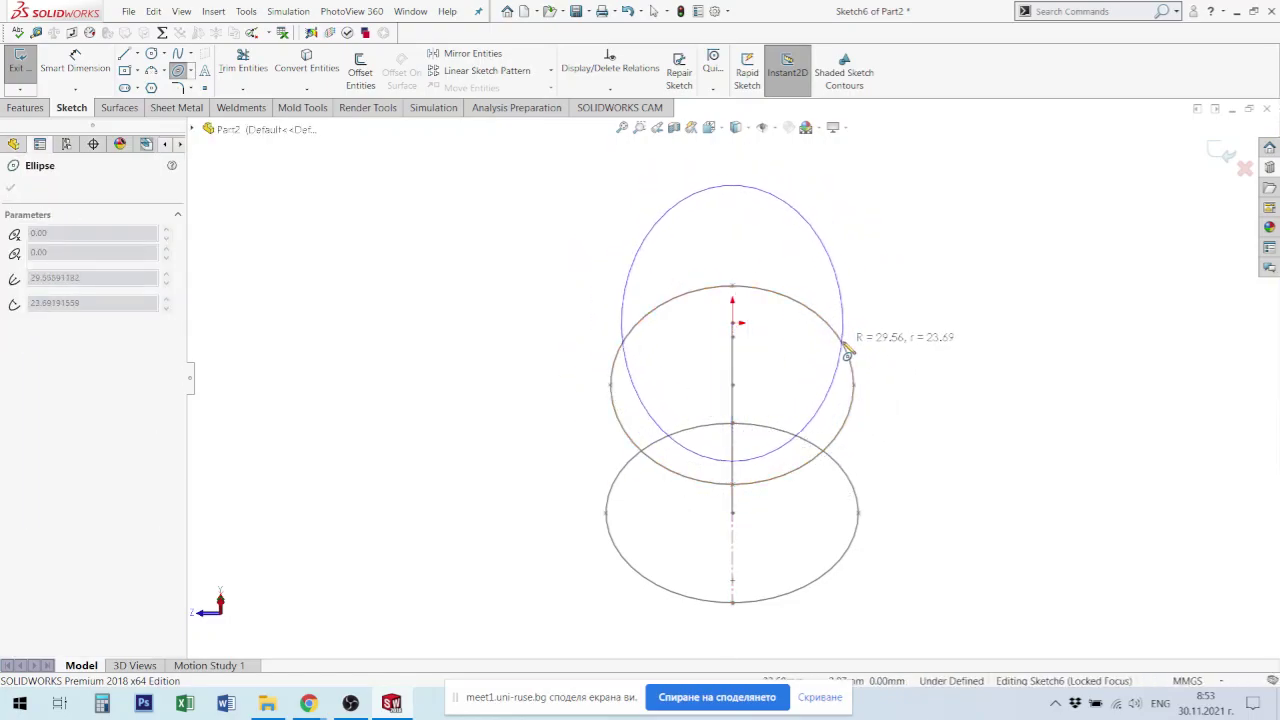
pyautogui.click(847, 352)
pyautogui.press('Escape')
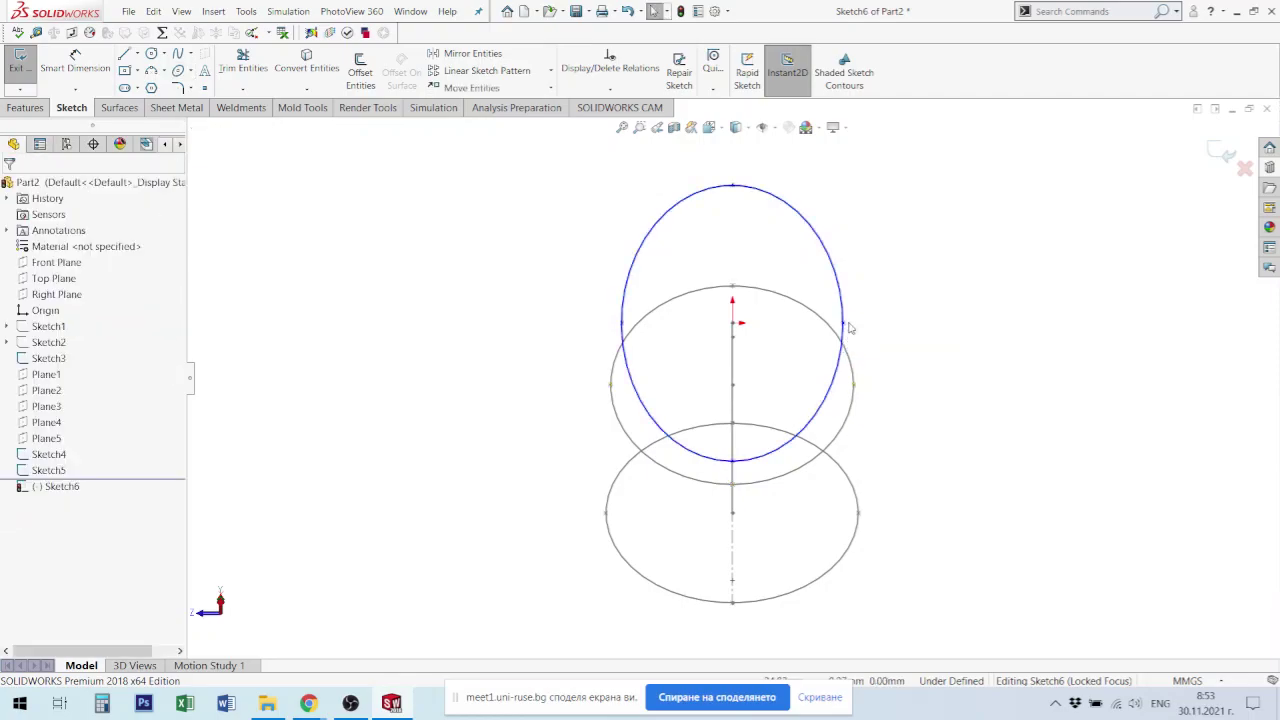
# Step: Align the new ellipse's side point vertically with the earlier ellipse's side point
pyautogui.click(842, 323)
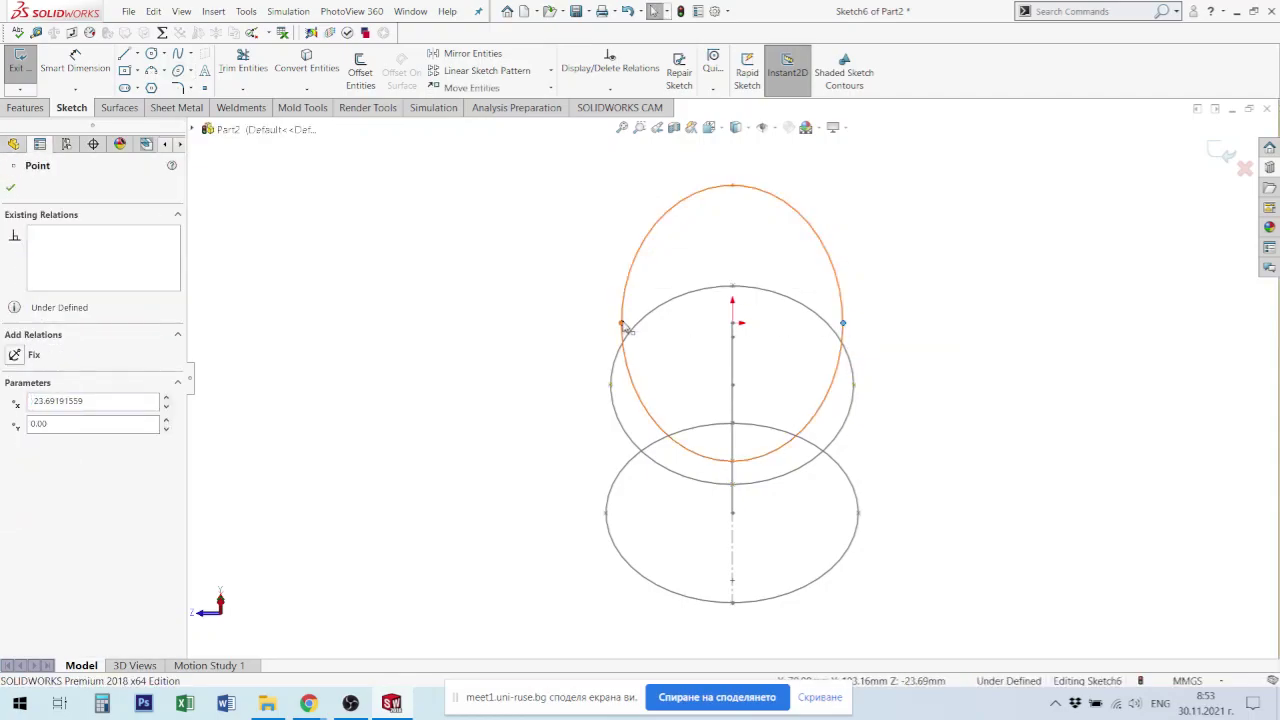
pyautogui.keyDown('ctrl'); pyautogui.click(622, 323); pyautogui.keyUp('ctrl')
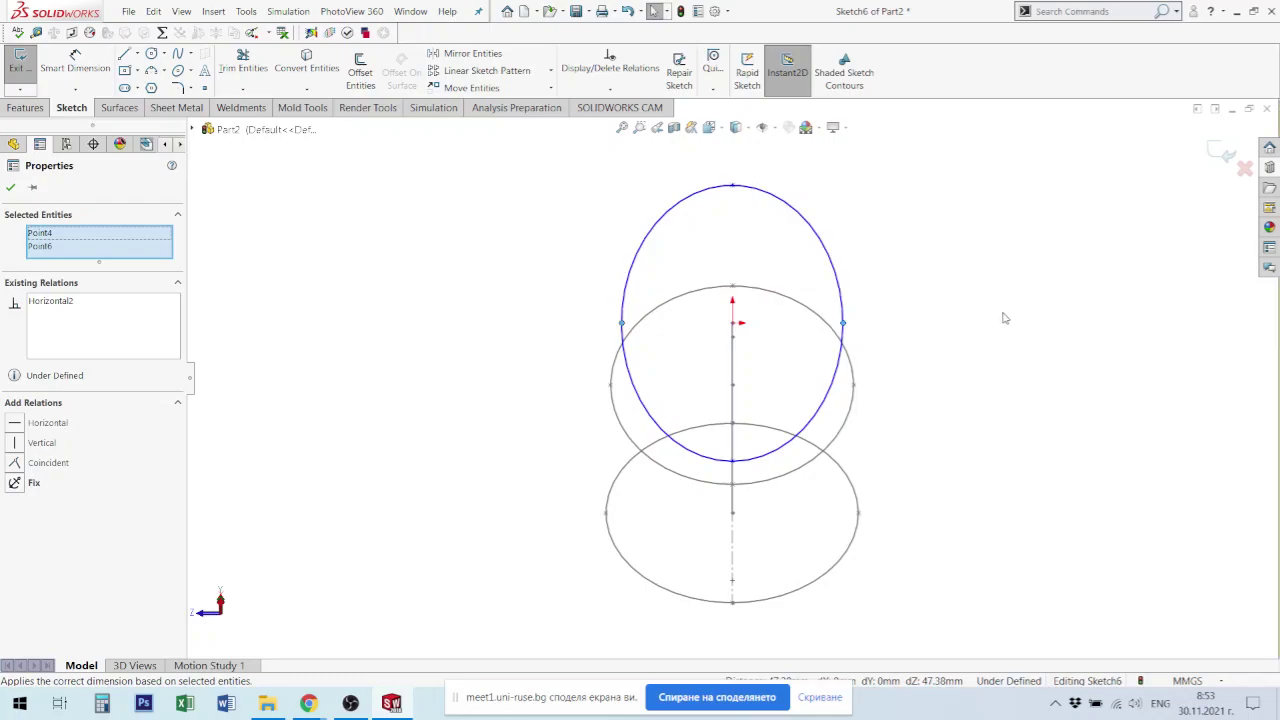
pyautogui.click(865, 344)
pyautogui.click(843, 325)
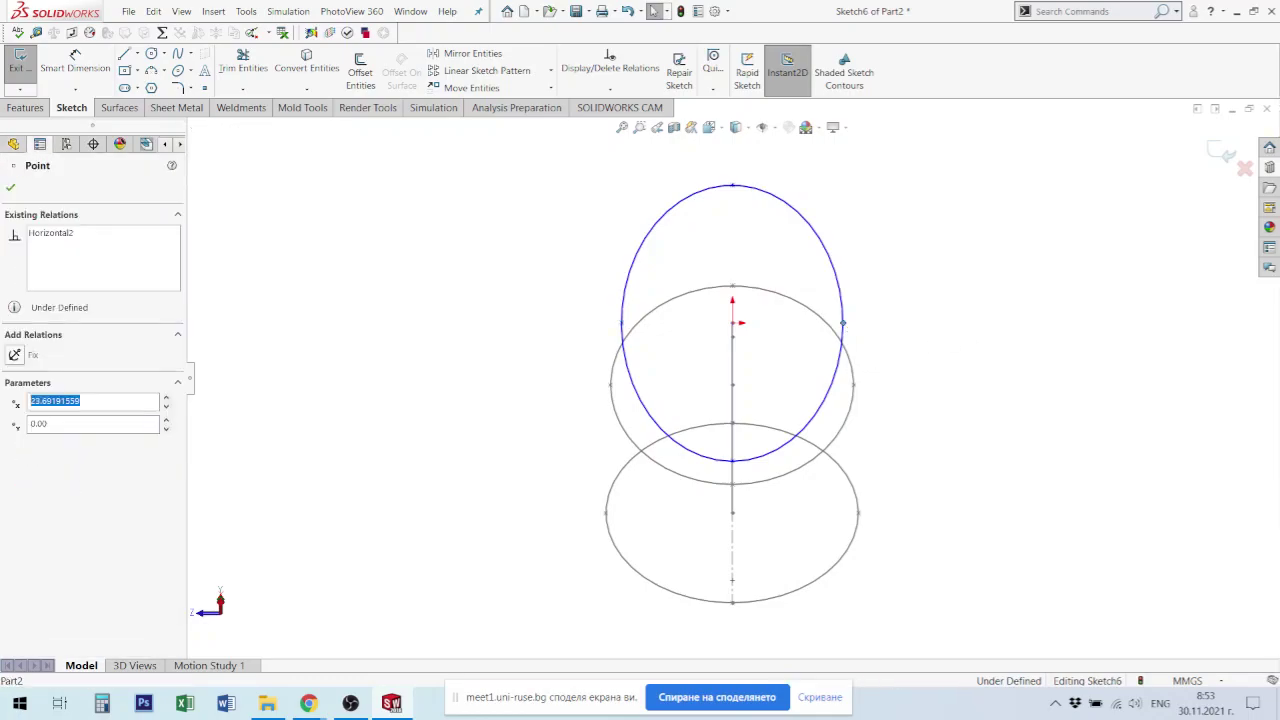
pyautogui.keyDown('ctrl'); pyautogui.click(855, 387); pyautogui.keyUp('ctrl')
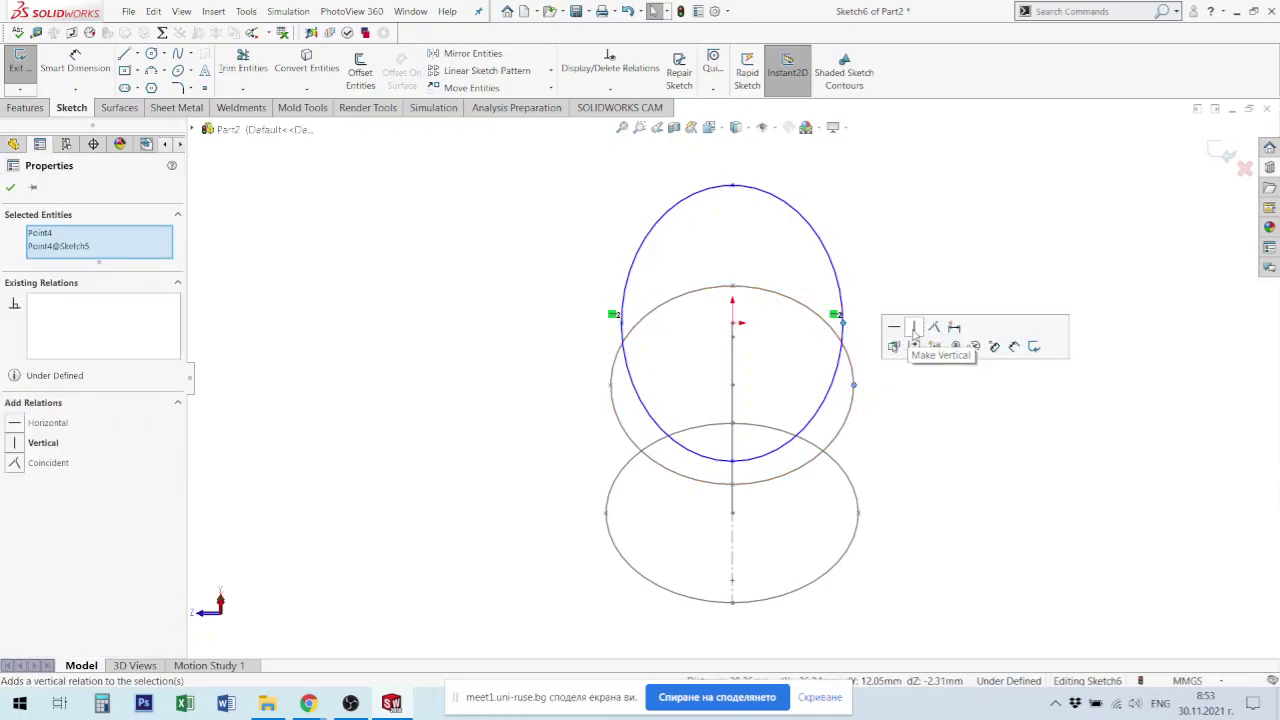
pyautogui.click(913, 328)
pyautogui.click(857, 365)
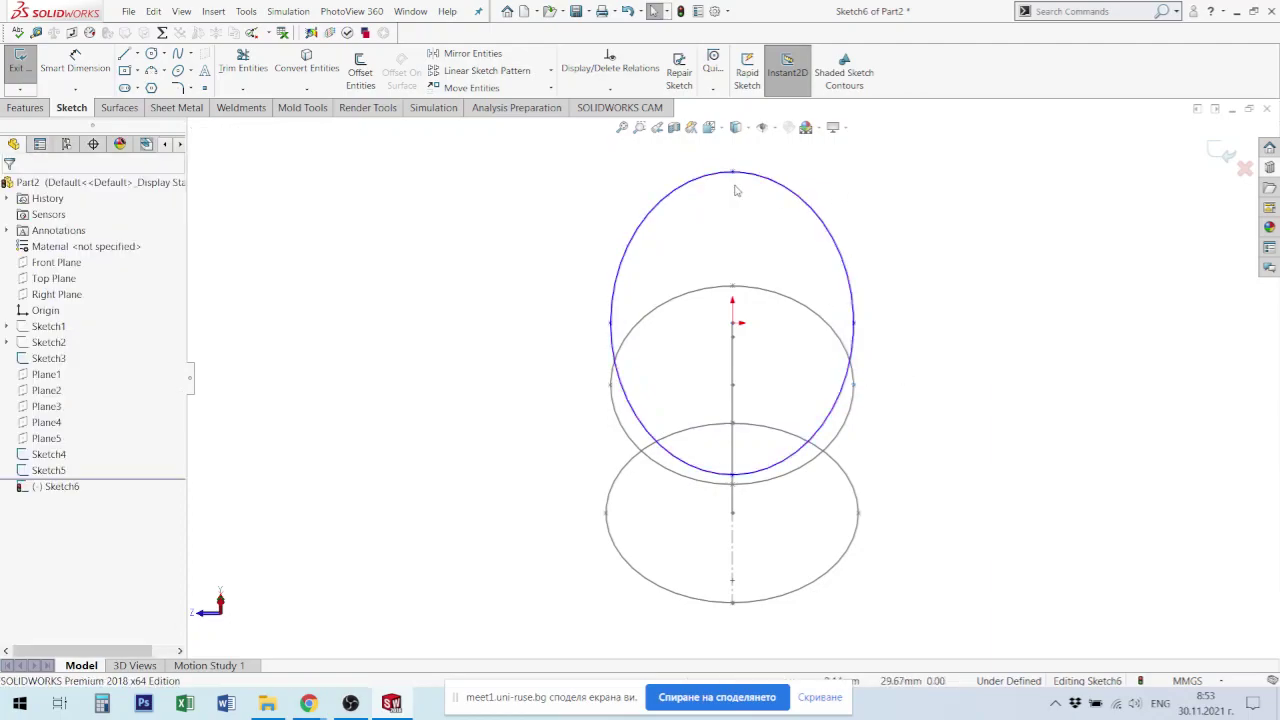
# Step: Dimension the ellipse height to 56.00 mm and drag it up above the middle profile
pyautogui.click(82, 64)
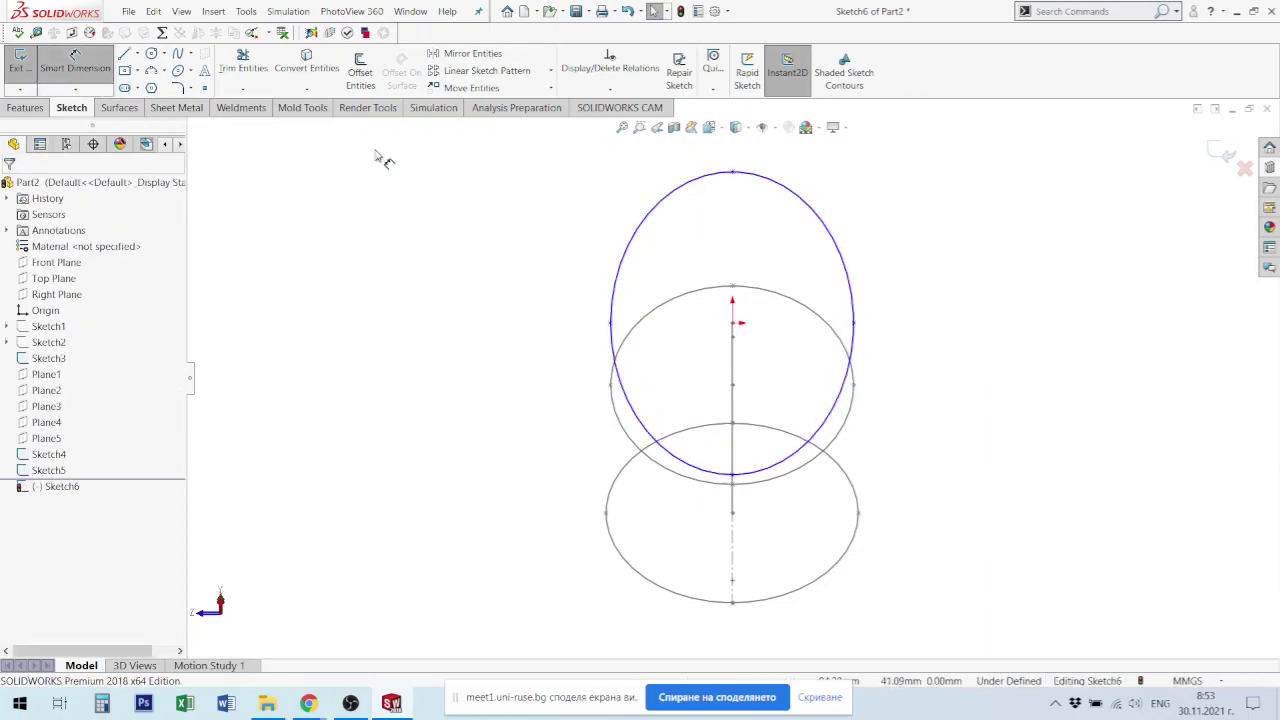
pyautogui.click(735, 176)
pyautogui.click(735, 476)
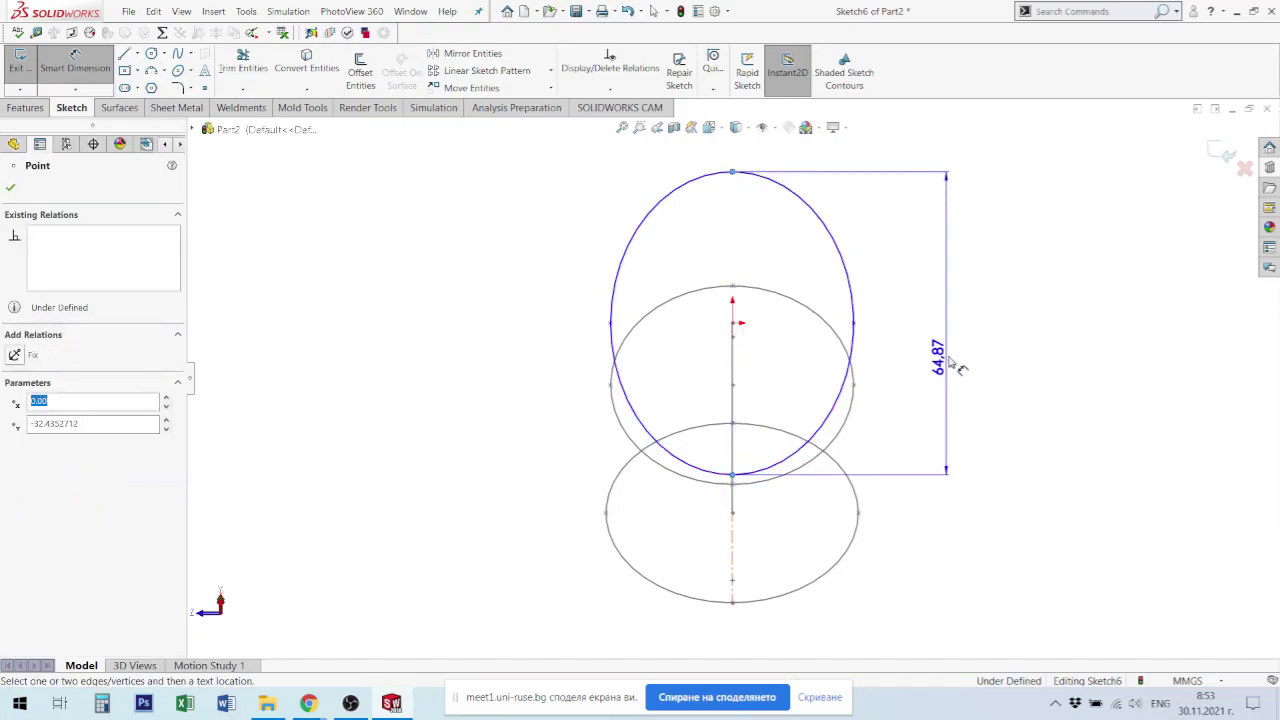
pyautogui.click(937, 360)
pyautogui.write('56')
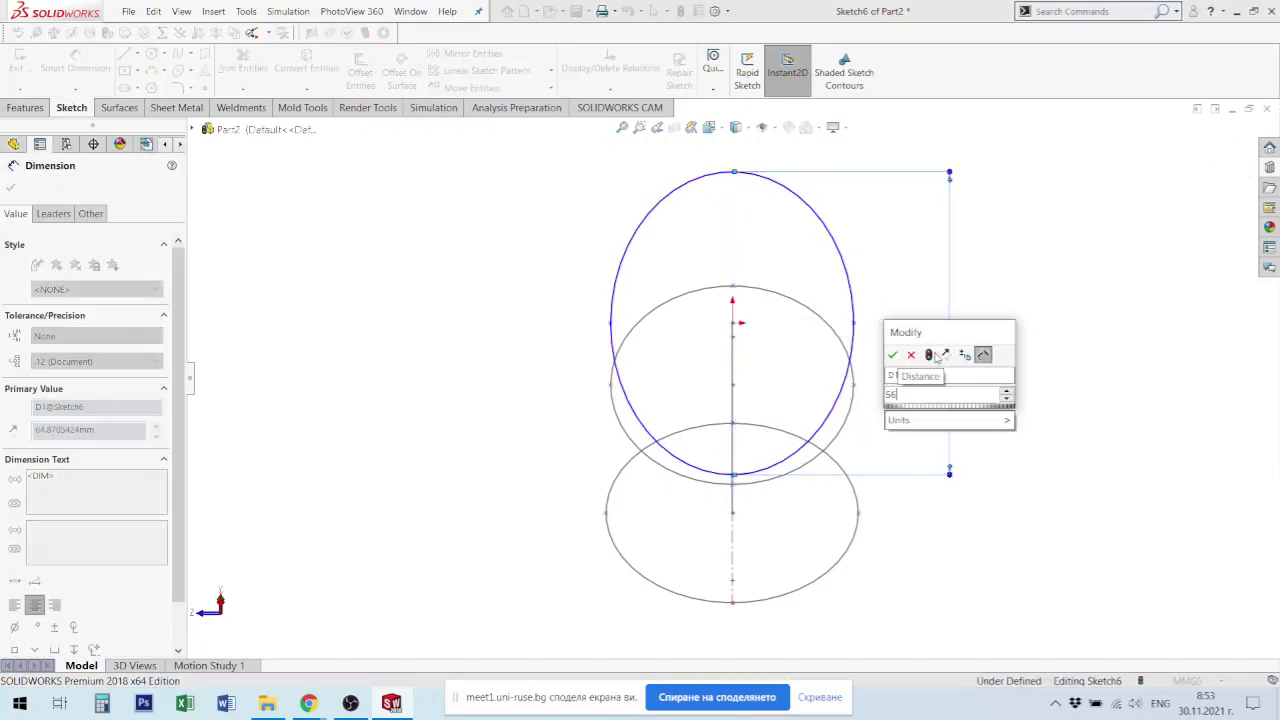
pyautogui.press('Return')
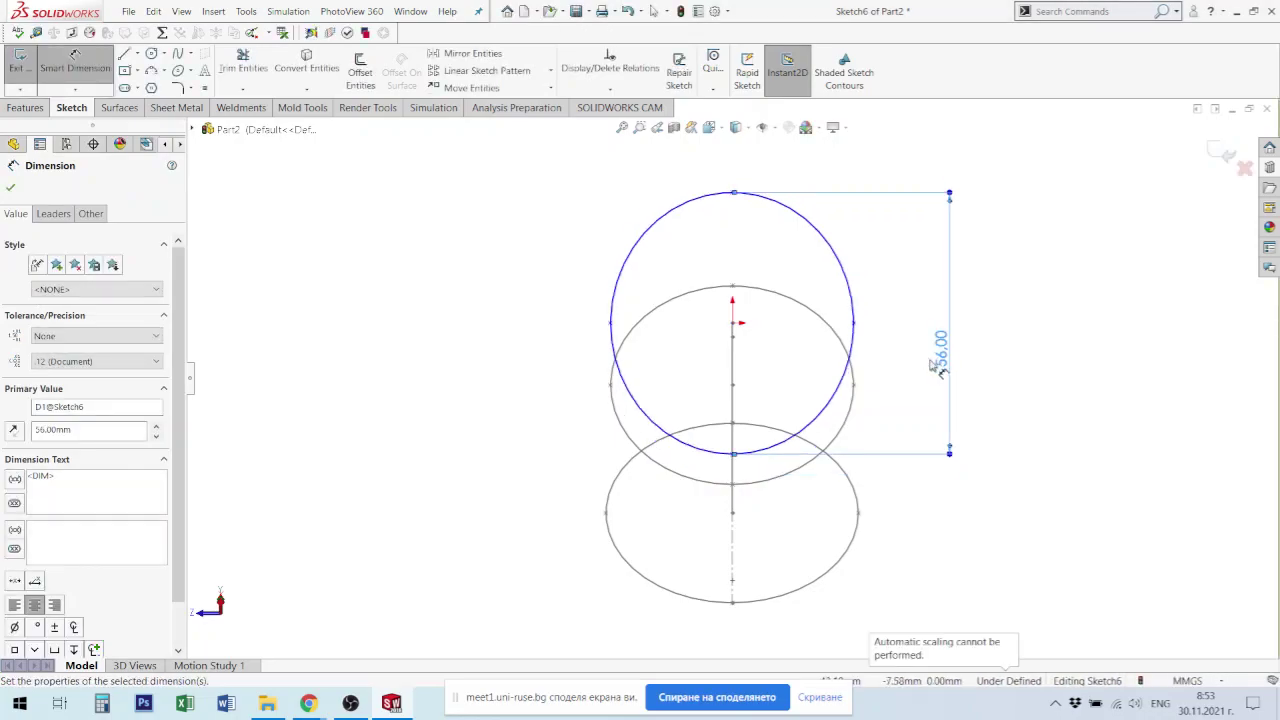
pyautogui.click(1040, 450)
pyautogui.press('Escape')
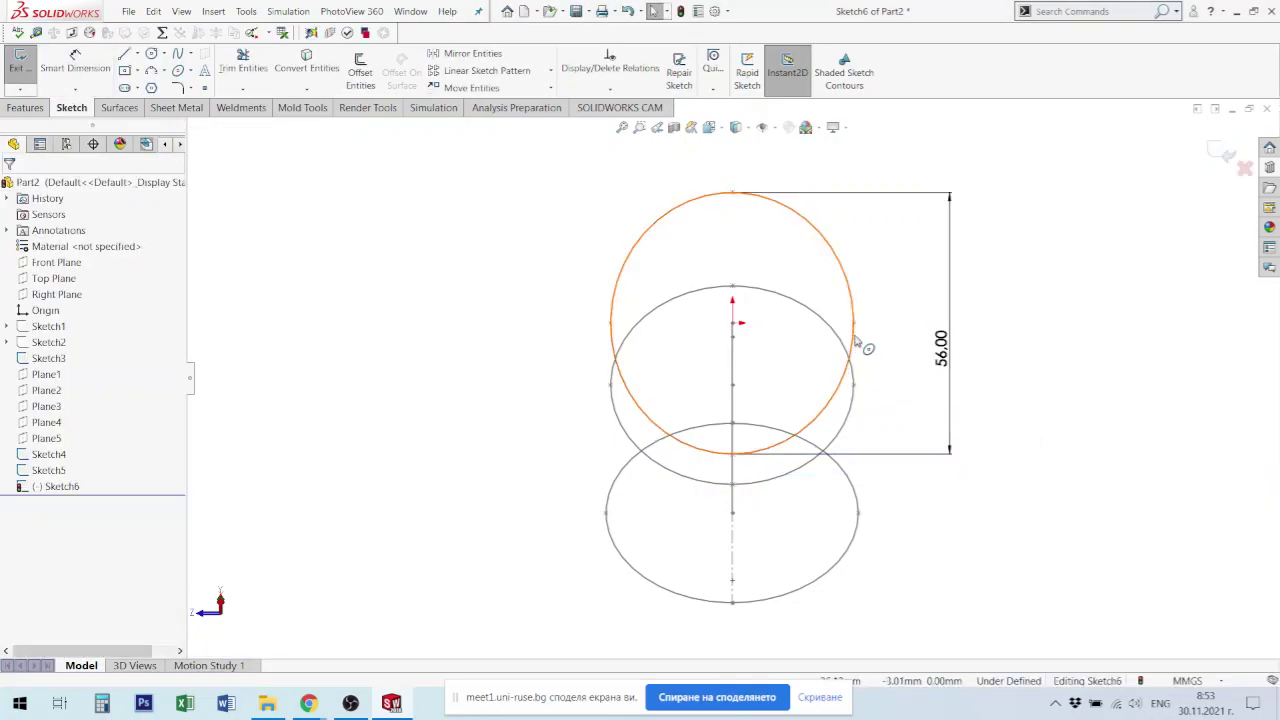
pyautogui.moveTo(854, 324); pyautogui.dragTo(860, 360)
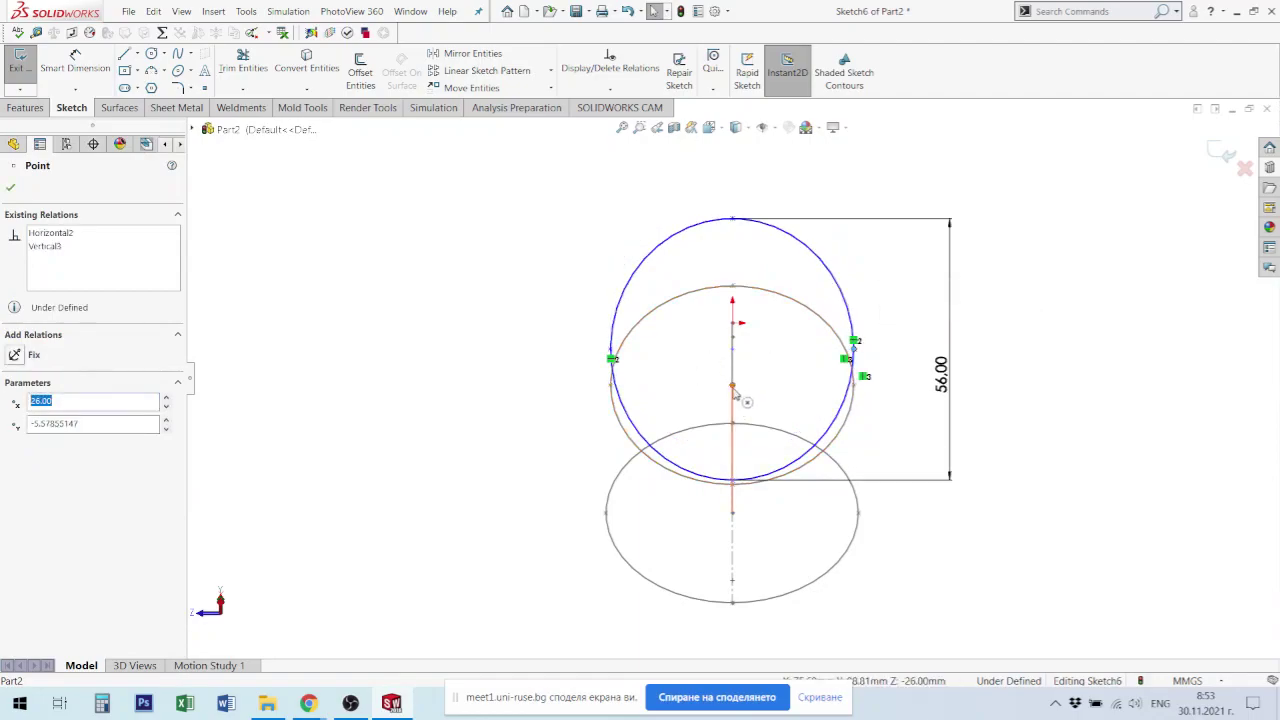
pyautogui.moveTo(733, 218); pyautogui.dragTo(745, 151)
# Step: Select the ellipse centre and the vertical path line, zooming to check, then clear the selection
pyautogui.click(731, 277)
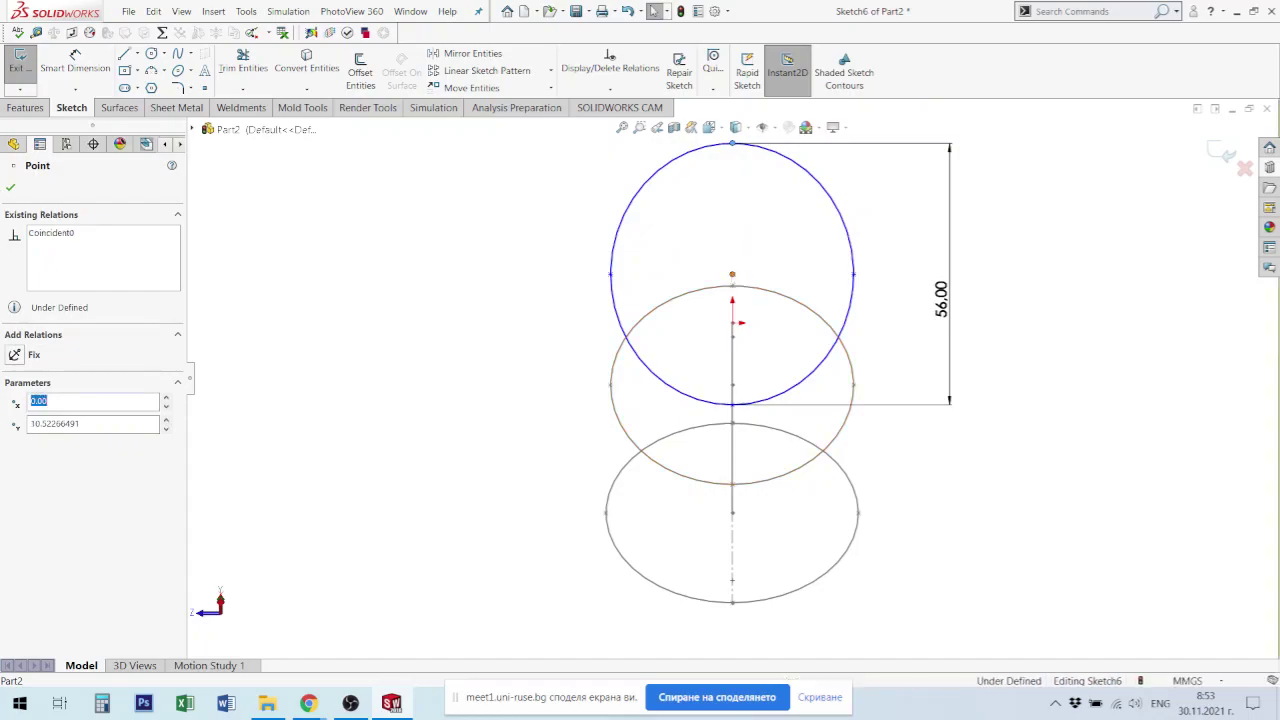
pyautogui.keyDown('ctrl'); pyautogui.click(734, 326); pyautogui.keyUp('ctrl')
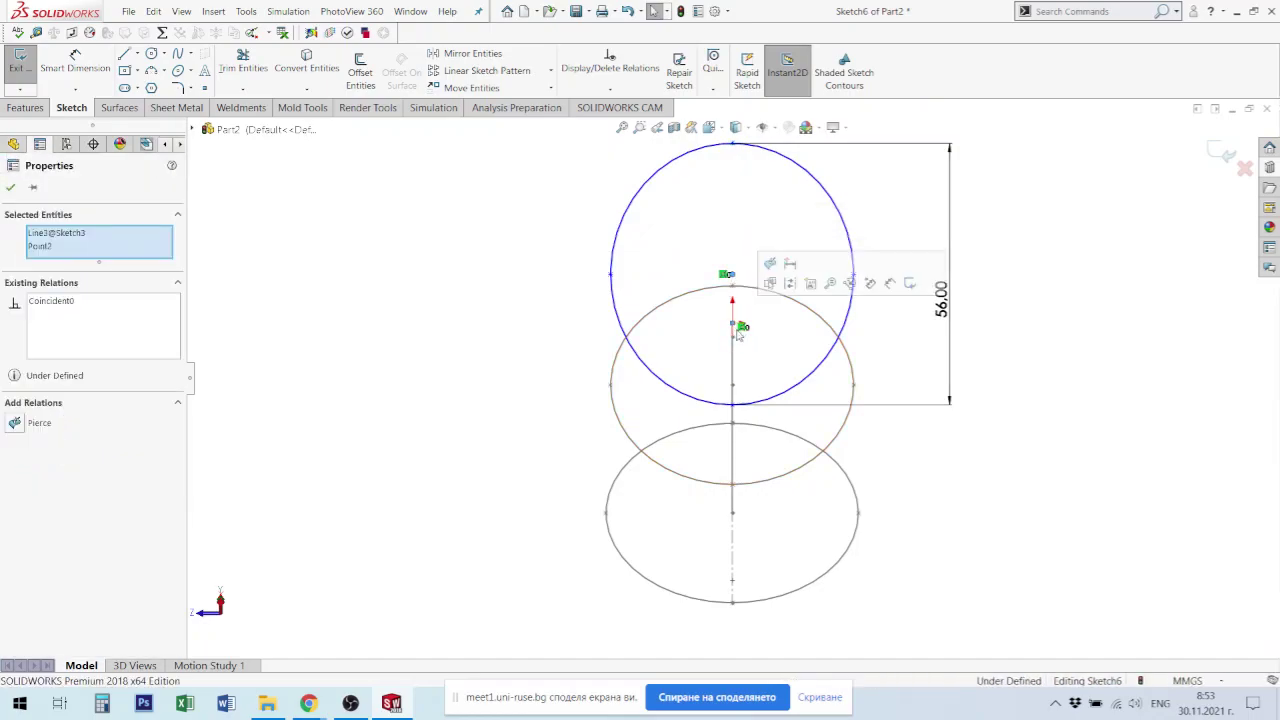
pyautogui.scroll(-2, 730, 332)
pyautogui.scroll(-2, 728, 336)
pyautogui.scroll(-3, 730, 350)
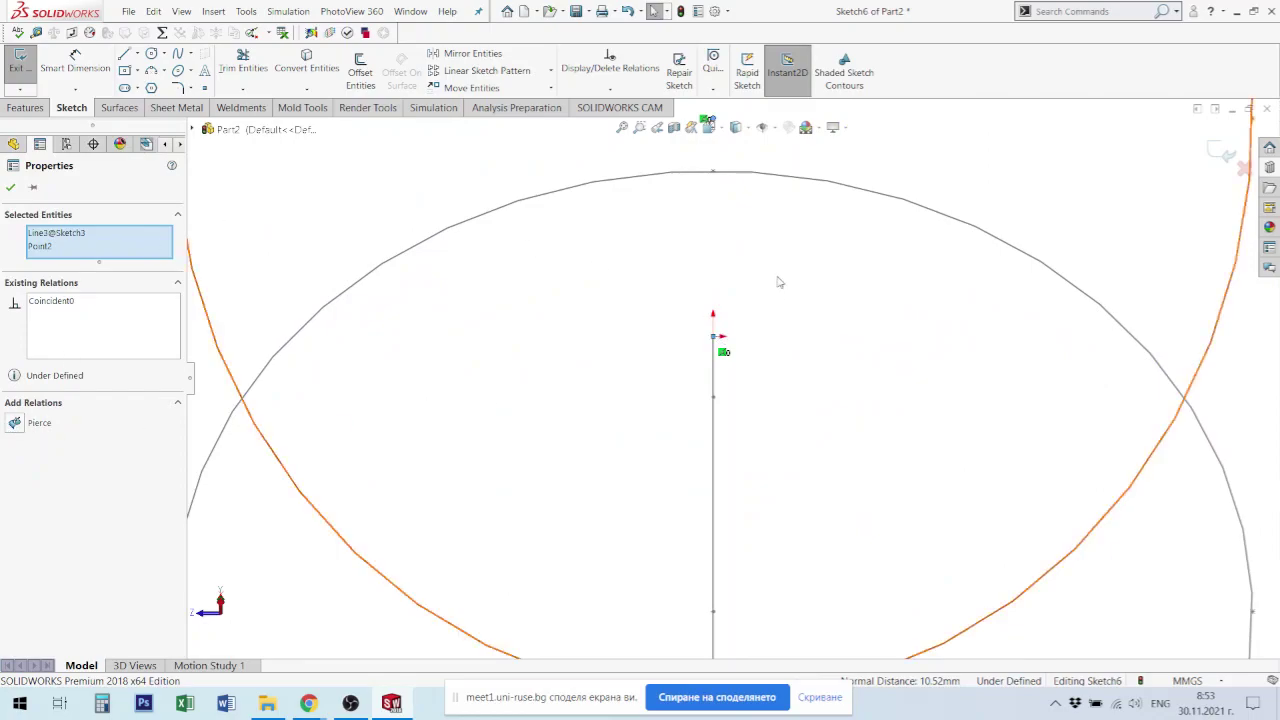
pyautogui.scroll(2, 731, 281)
pyautogui.scroll(2, 777, 386)
pyautogui.scroll(2, 952, 389)
pyautogui.scroll(2, 952, 389)
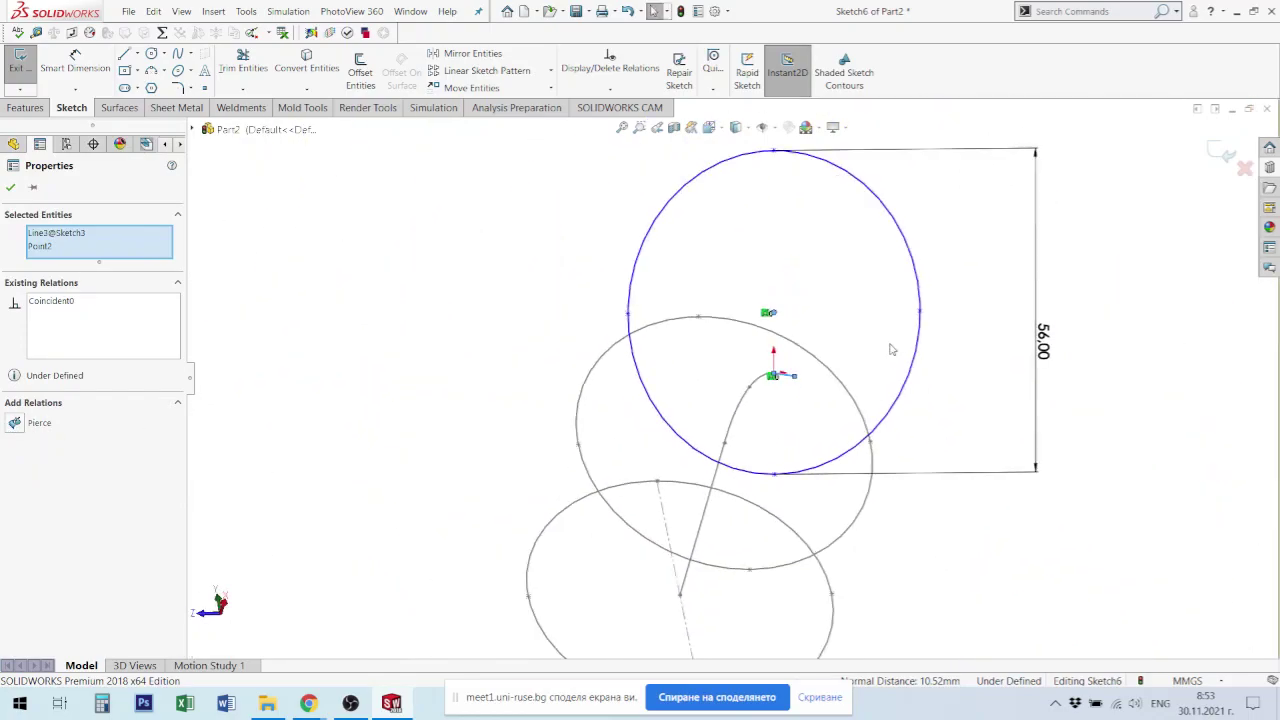
pyautogui.press('Escape')
# Step: Make the ellipse centre coincident with the Sketch3 path end point and exit Sketch6
pyautogui.click(775, 316)
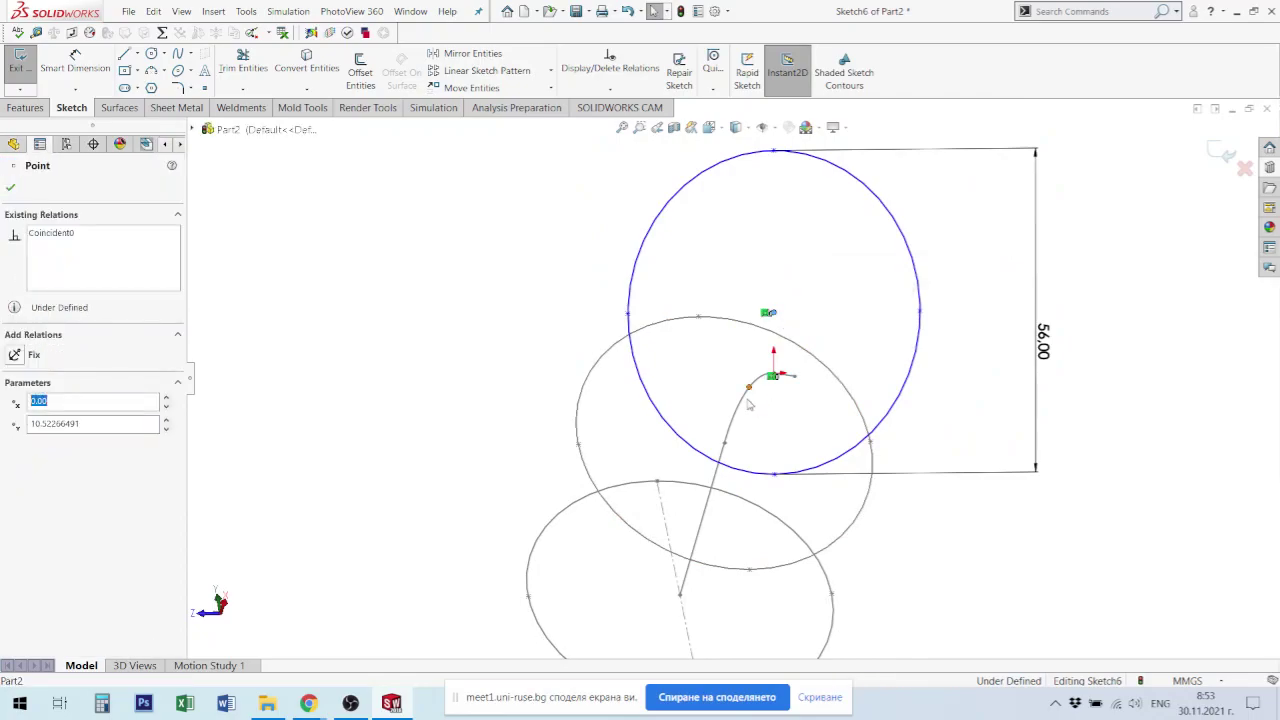
pyautogui.scroll(-2, 772, 360)
pyautogui.scroll(-1, 778, 360)
pyautogui.press('Escape')
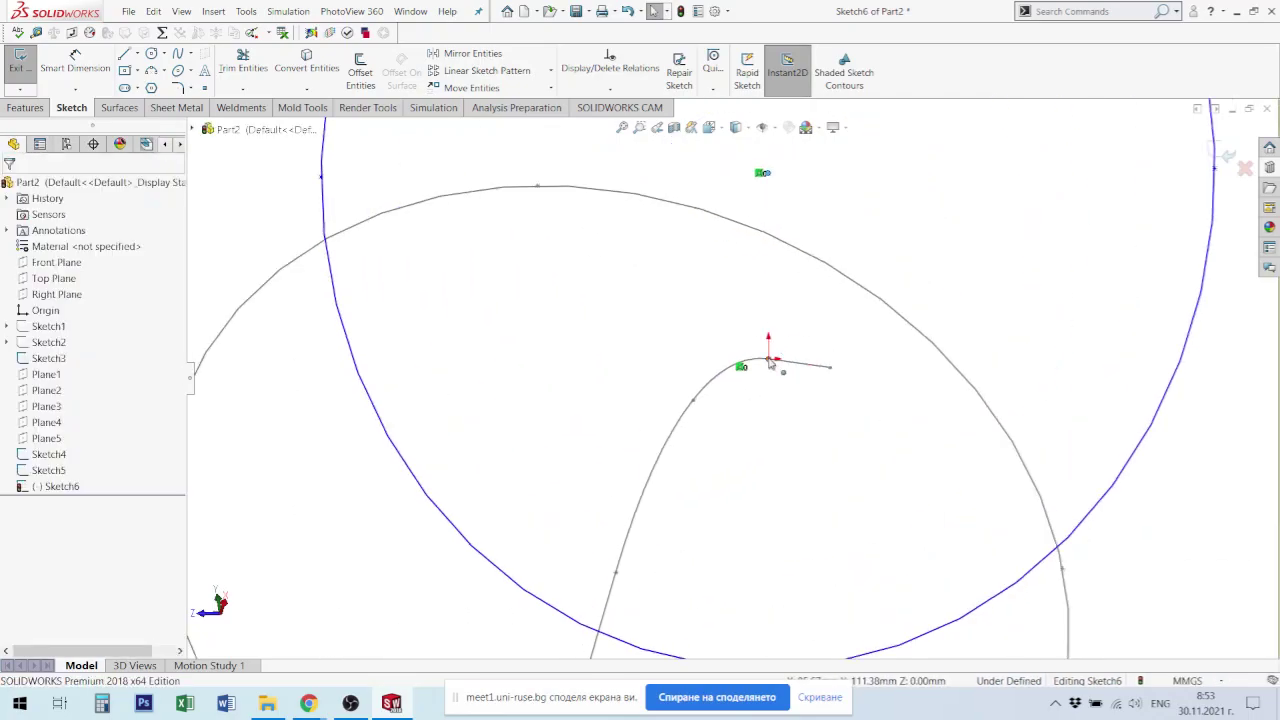
pyautogui.moveTo(786, 372); pyautogui.dragTo(756, 346)
pyautogui.click(847, 298)
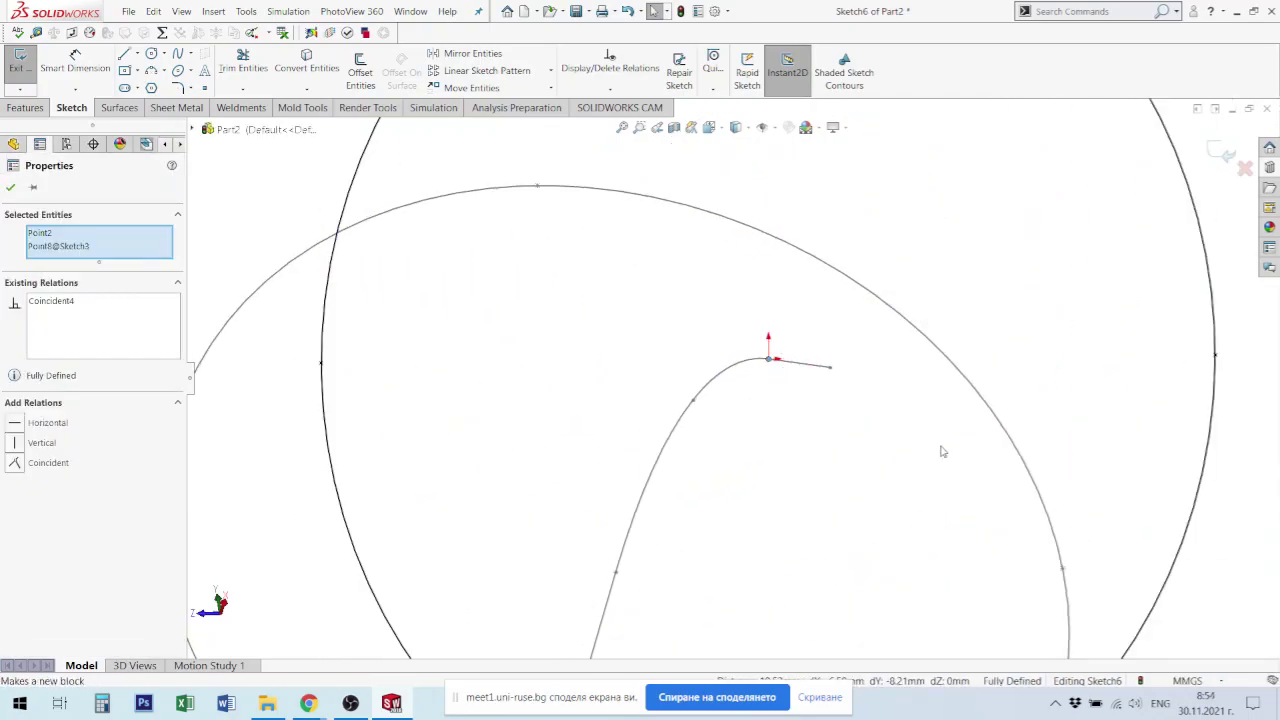
pyautogui.scroll(2, 947, 448)
pyautogui.scroll(1, 1009, 405)
pyautogui.click(1224, 158)
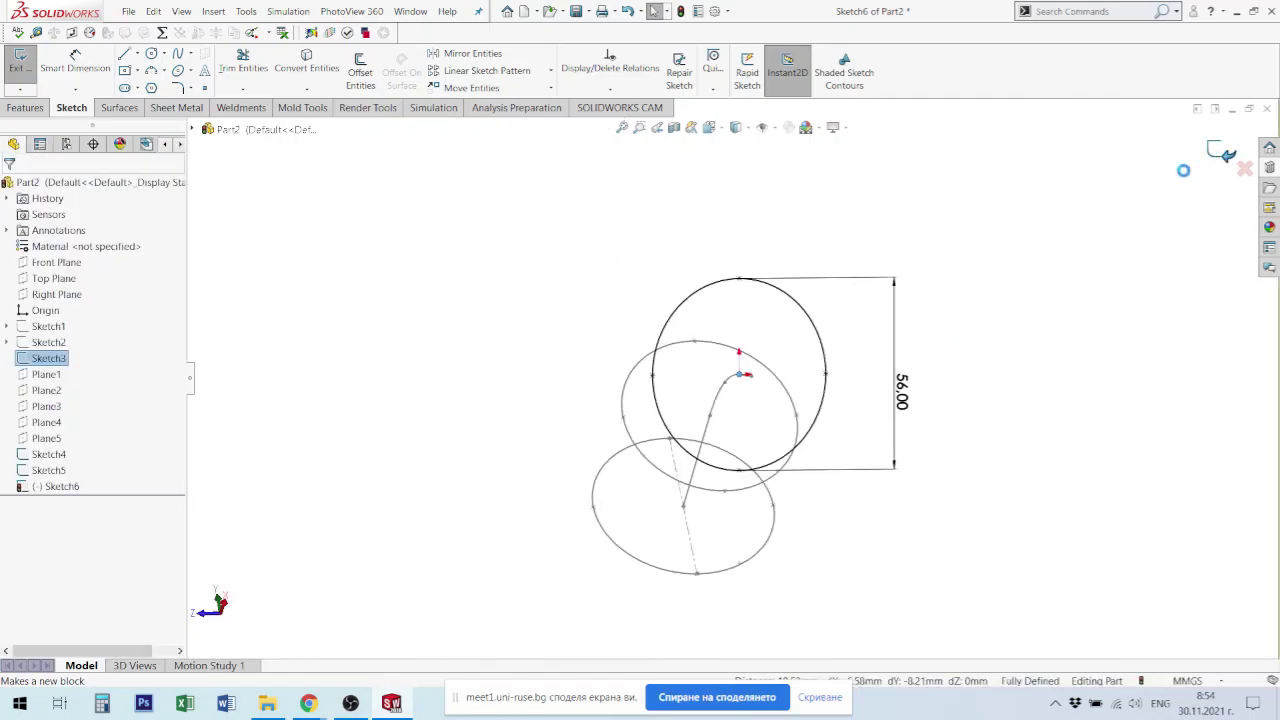
pyautogui.moveTo(828, 466)
pyautogui.mouseDown(button='middle')
pyautogui.moveTo(863, 531)
pyautogui.moveTo(871, 583)
pyautogui.moveTo(886, 586)
pyautogui.moveTo(872, 570)
pyautogui.moveTo(889, 569)
pyautogui.moveTo(874, 534)
pyautogui.moveTo(863, 543)
pyautogui.moveTo(908, 543)
pyautogui.mouseUp(button='middle')
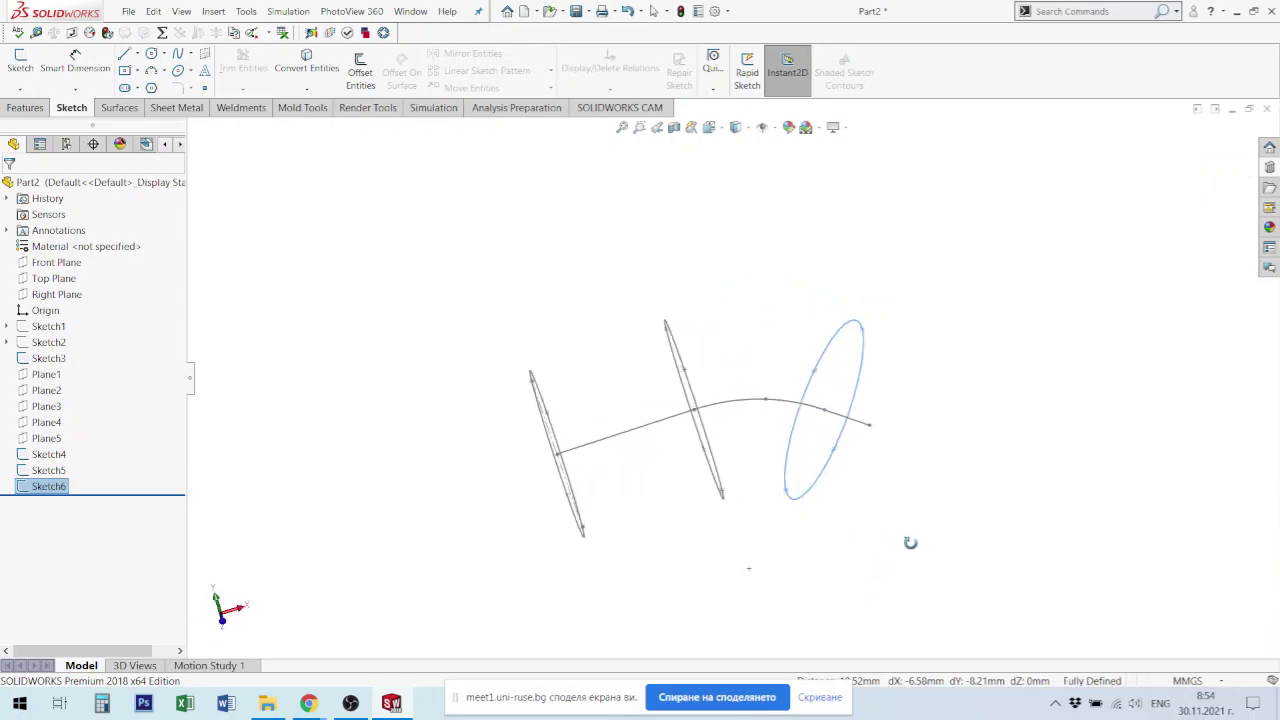
pyautogui.scroll(-1, 865, 439)
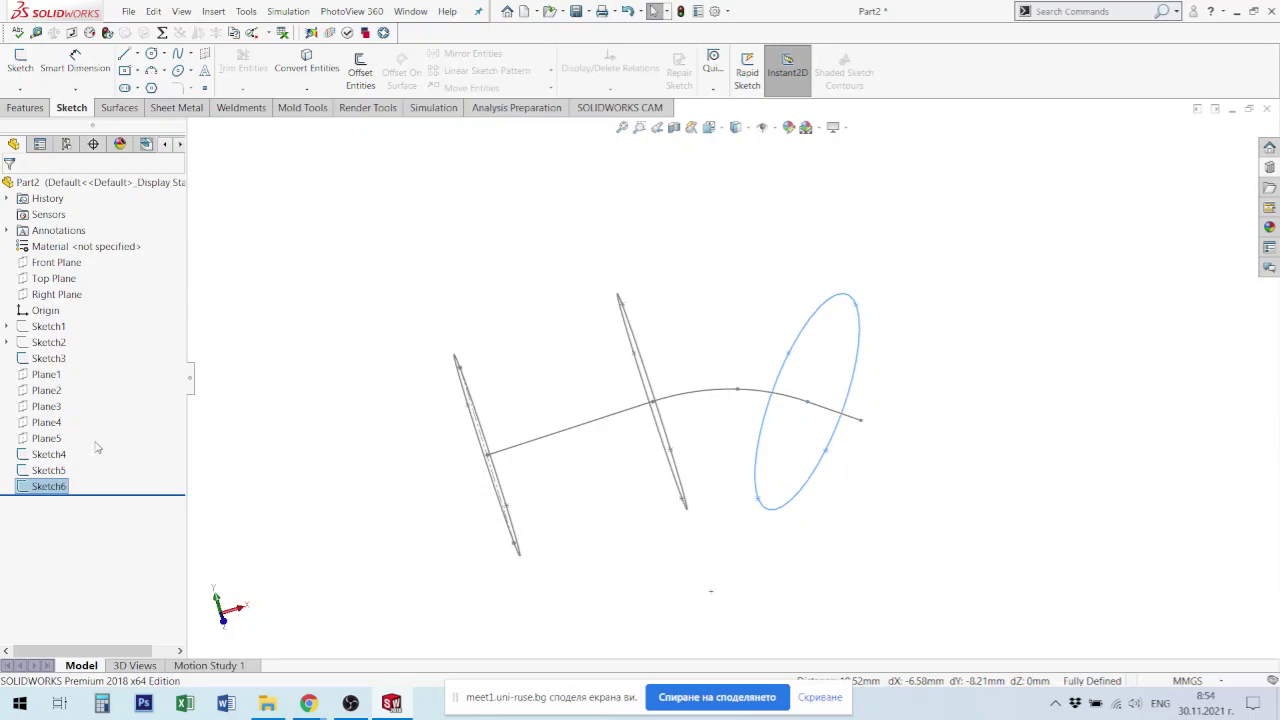
pyautogui.click(48, 438)
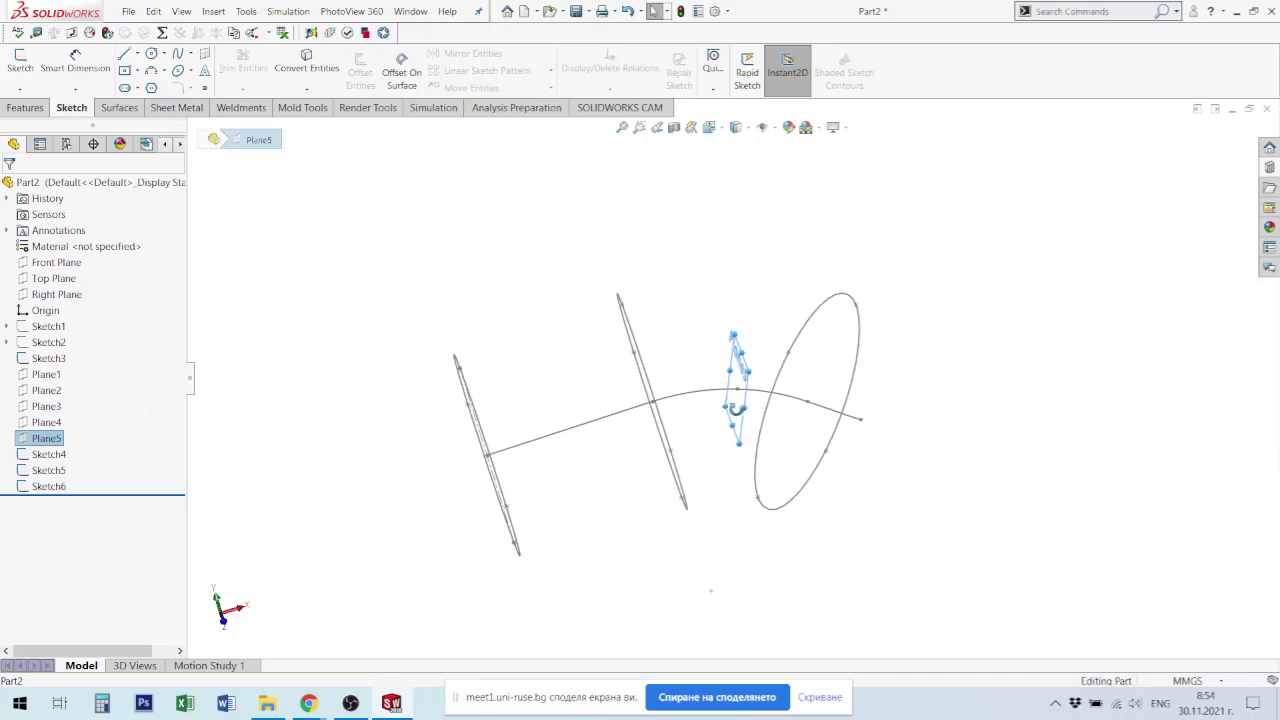
pyautogui.moveTo(740, 410); pyautogui.dragTo(684, 469, button='middle')
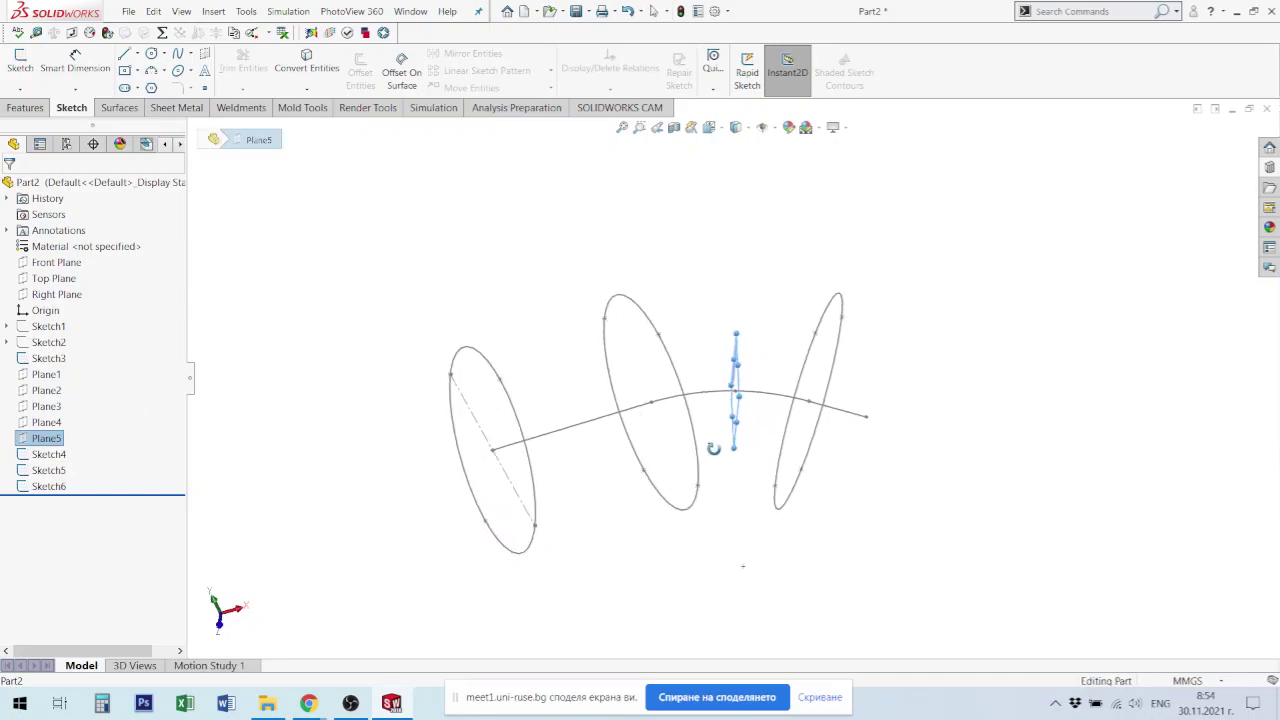
# Step: Select Plane4 in the FeatureManager tree and open Sketch7 on it
pyautogui.click(52, 424)
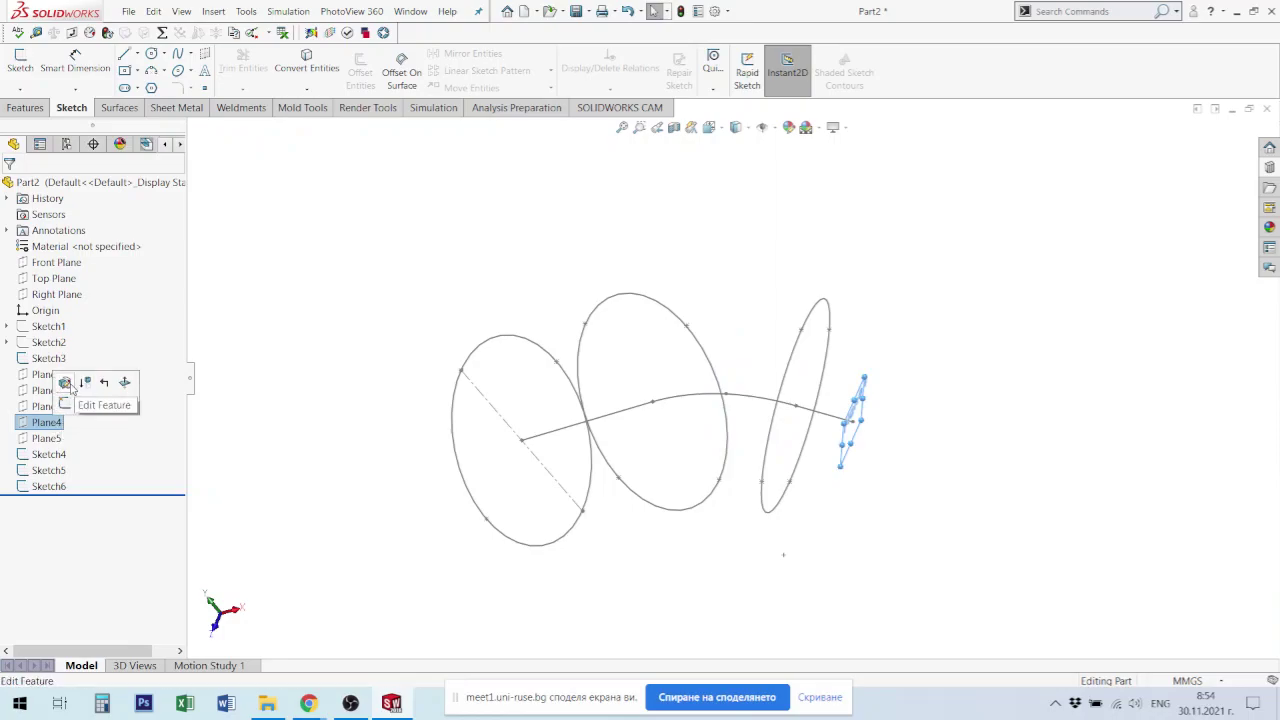
pyautogui.click(64, 404)
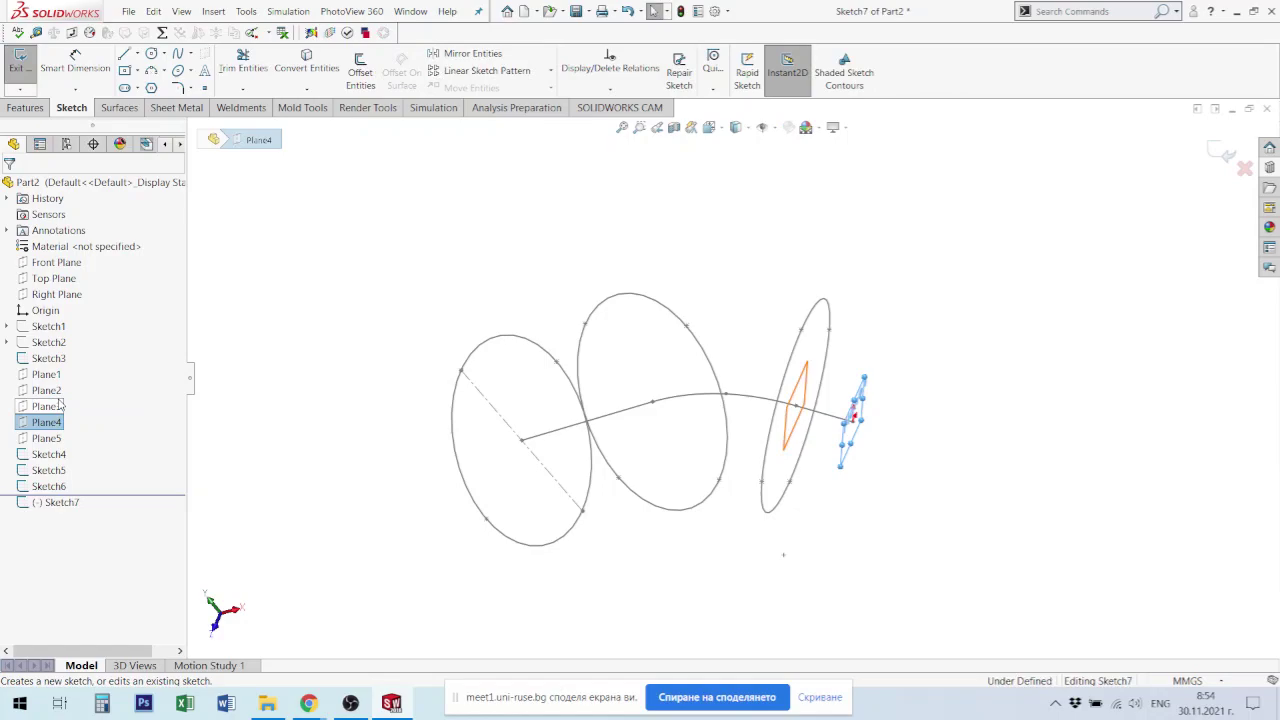
# Step: Draw an ellipse centred on the origin in Sketch7
pyautogui.click(971, 403)
pyautogui.click(178, 72)
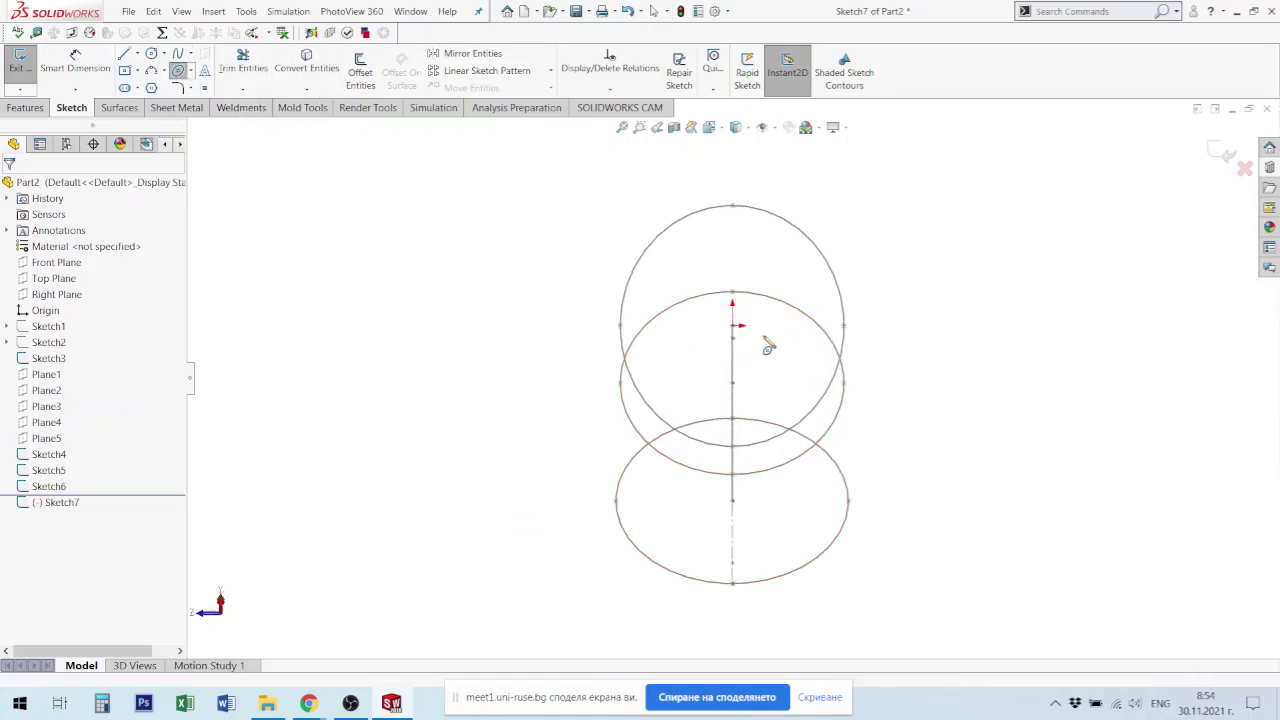
pyautogui.scroll(-5, 740, 345)
pyautogui.scroll(-2, 705, 325)
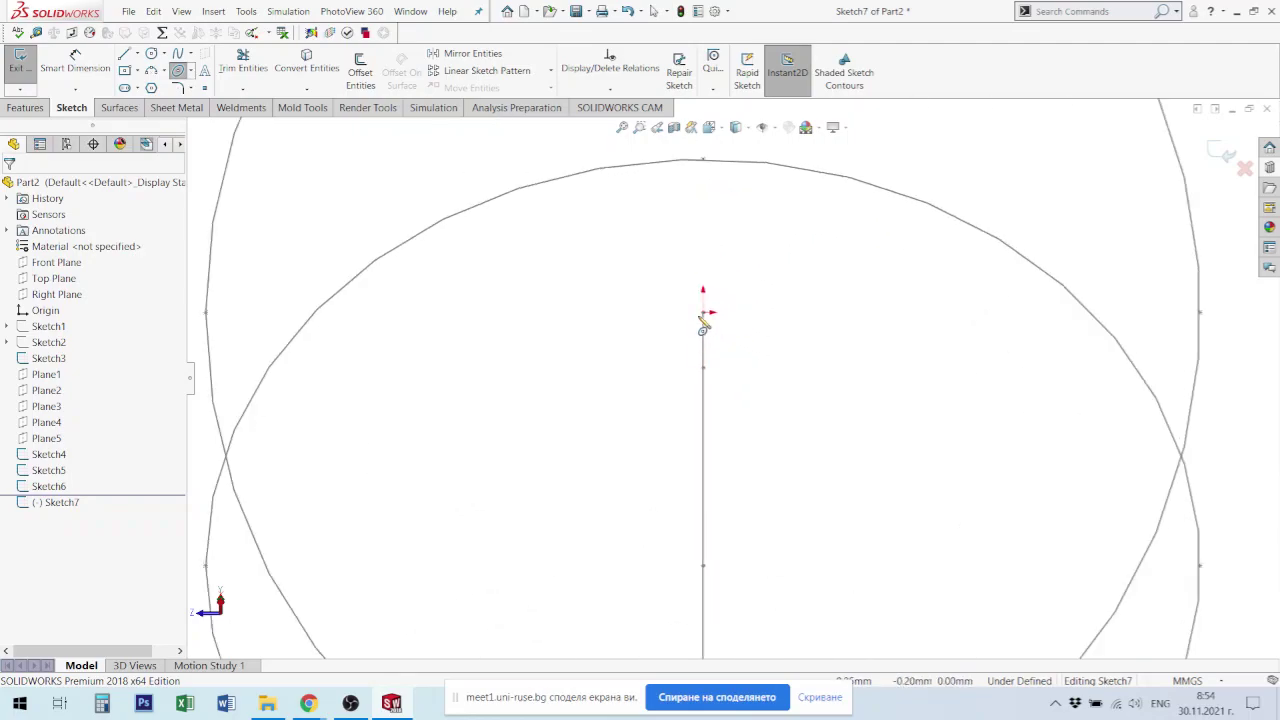
pyautogui.click(704, 313)
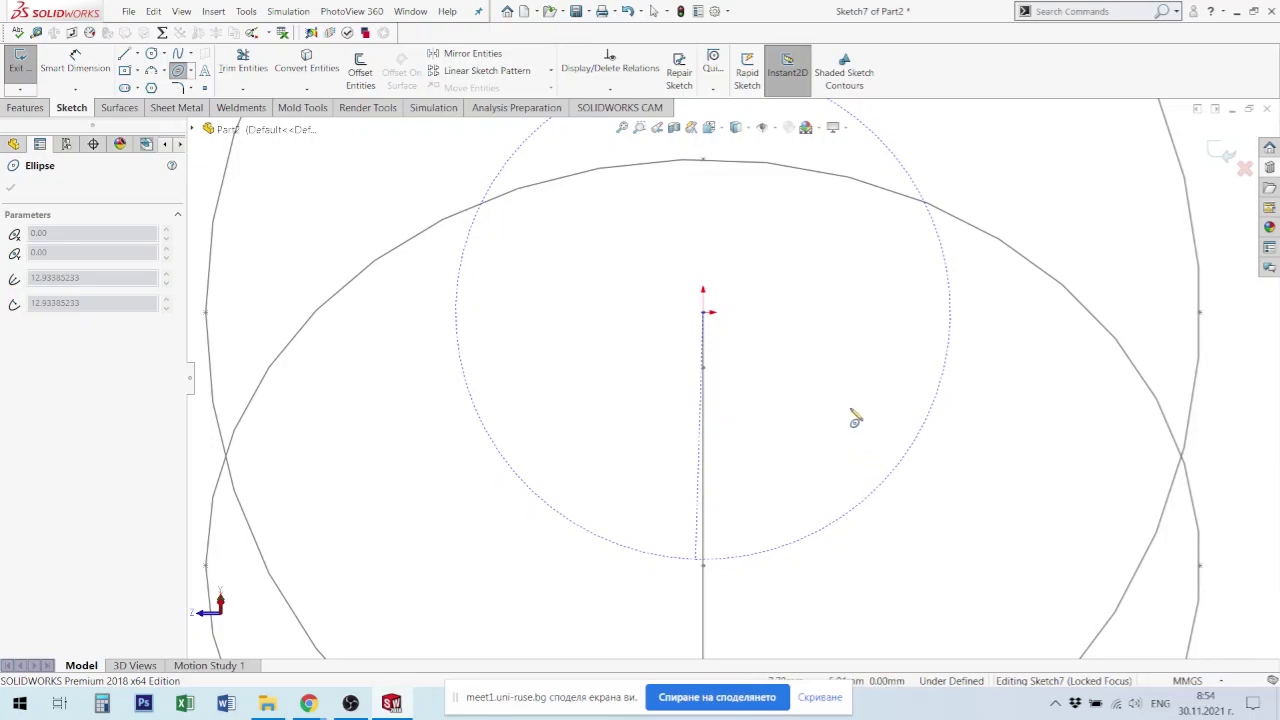
pyautogui.click(954, 311)
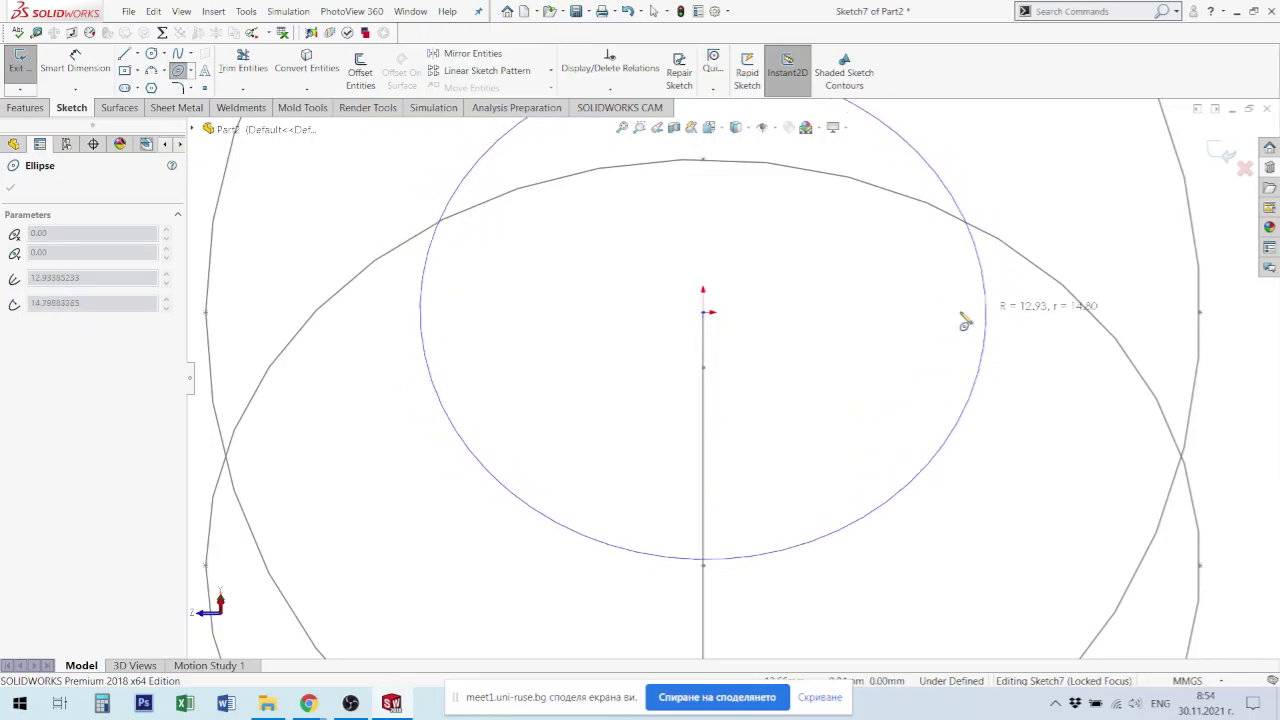
pyautogui.click(1049, 322)
pyautogui.press('Escape')
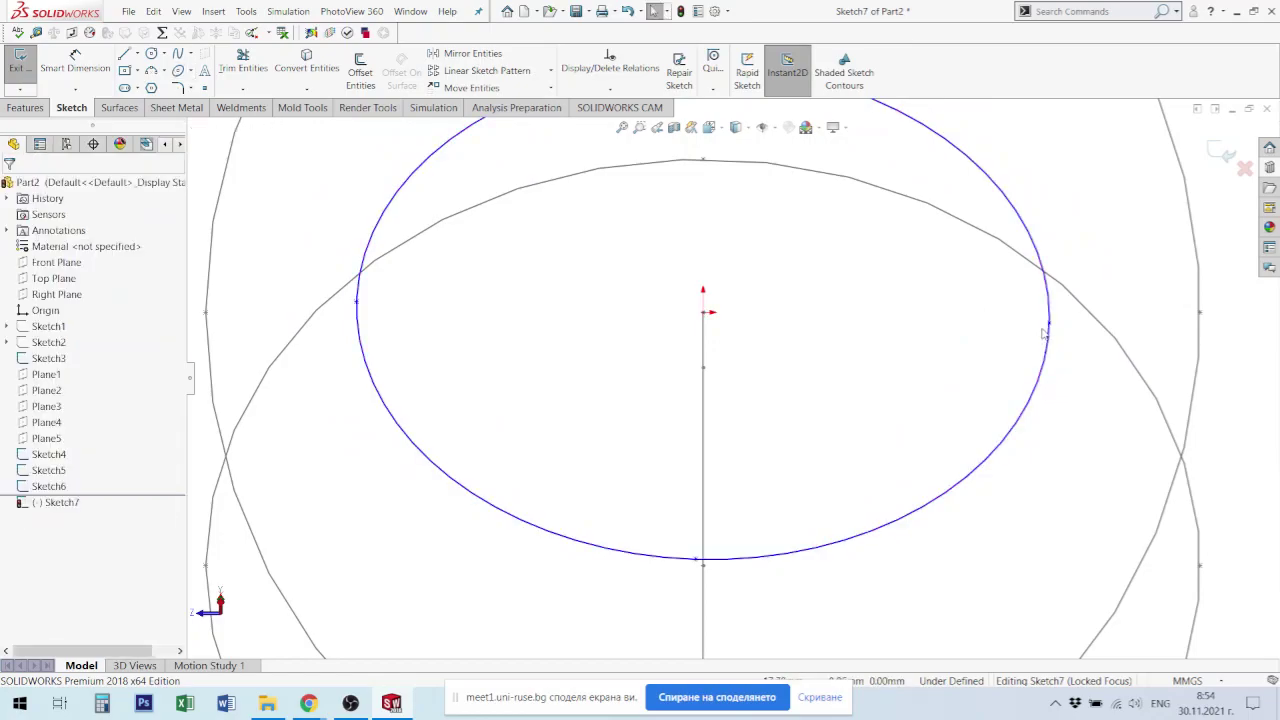
# Step: Make the ellipse end points horizontal and attach its right end to the outer circle
pyautogui.click(1049, 322)
pyautogui.keyDown('ctrl'); pyautogui.click(359, 304); pyautogui.keyUp('ctrl')
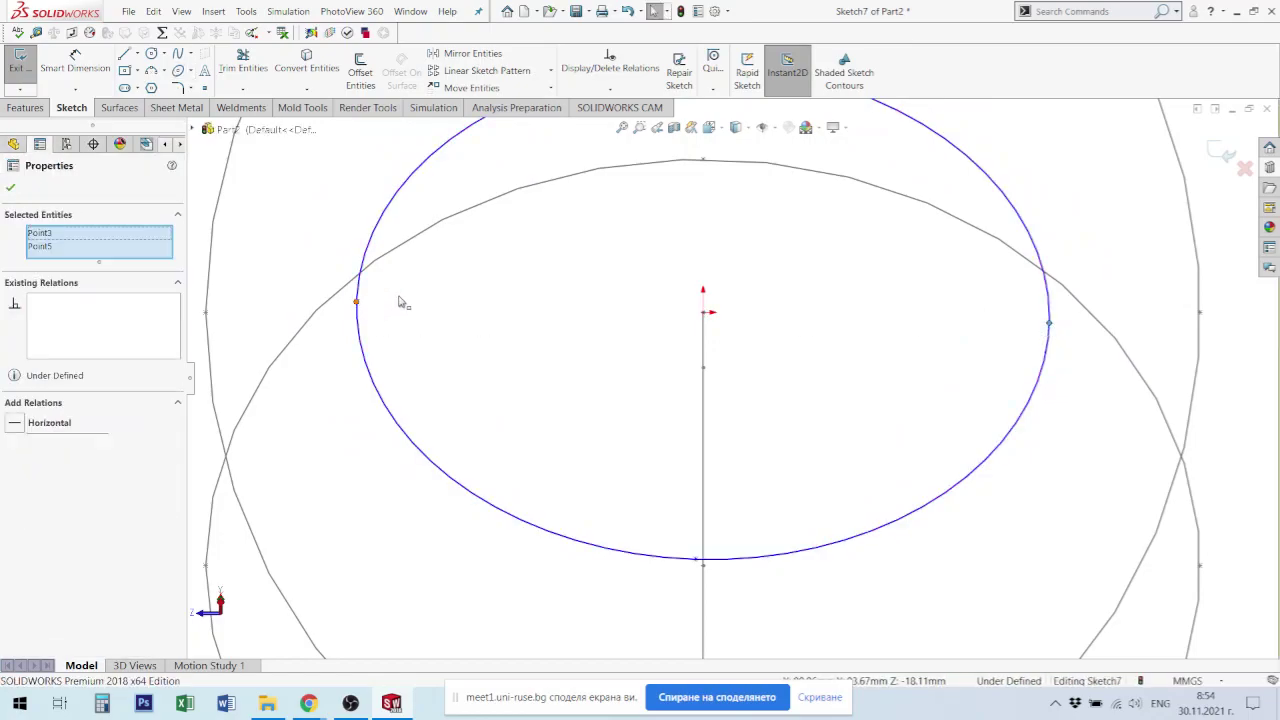
pyautogui.click(398, 240)
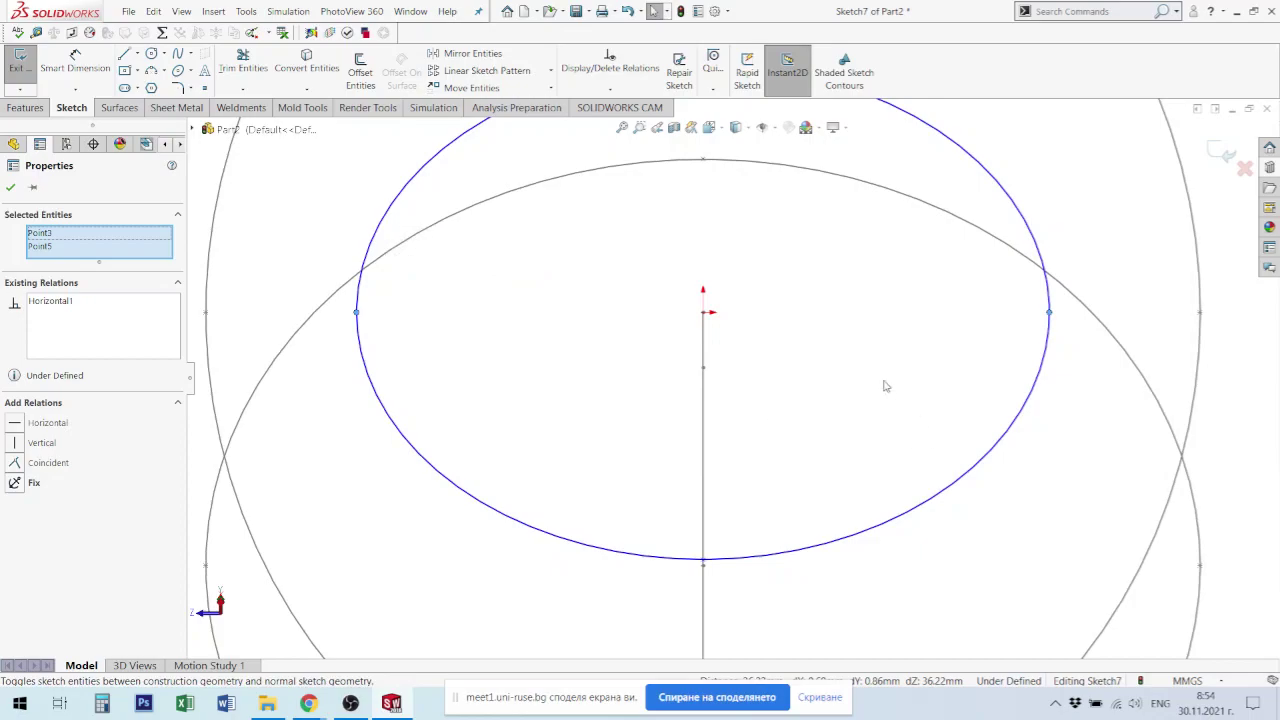
pyautogui.scroll(3, 858, 403)
pyautogui.click(1045, 386)
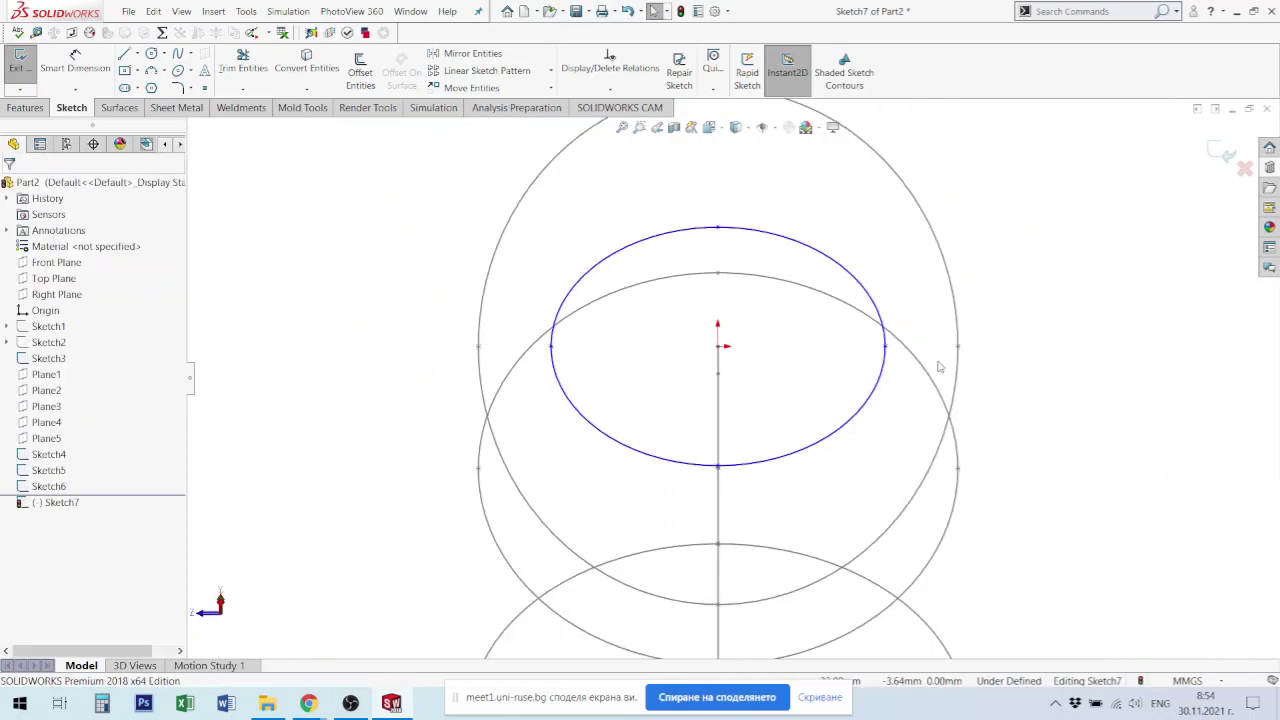
pyautogui.click(885, 347)
pyautogui.keyDown('ctrl'); pyautogui.click(958, 347); pyautogui.keyUp('ctrl')
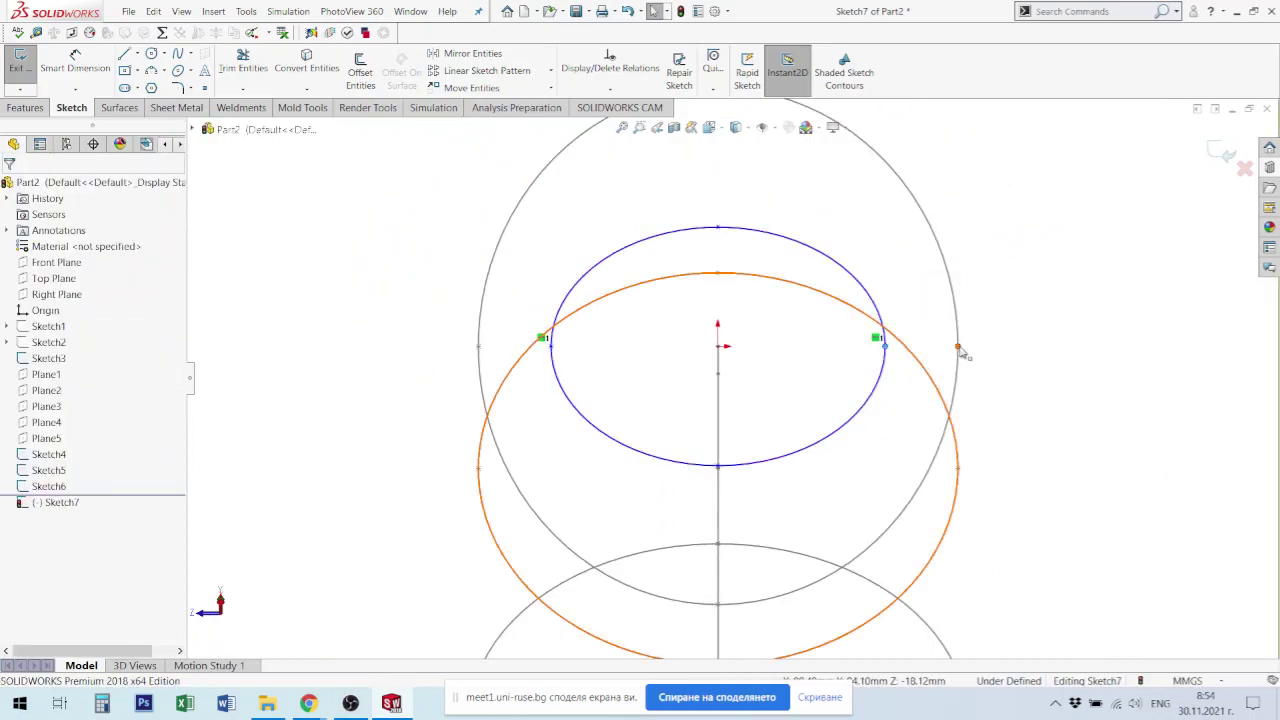
pyautogui.click(1019, 306)
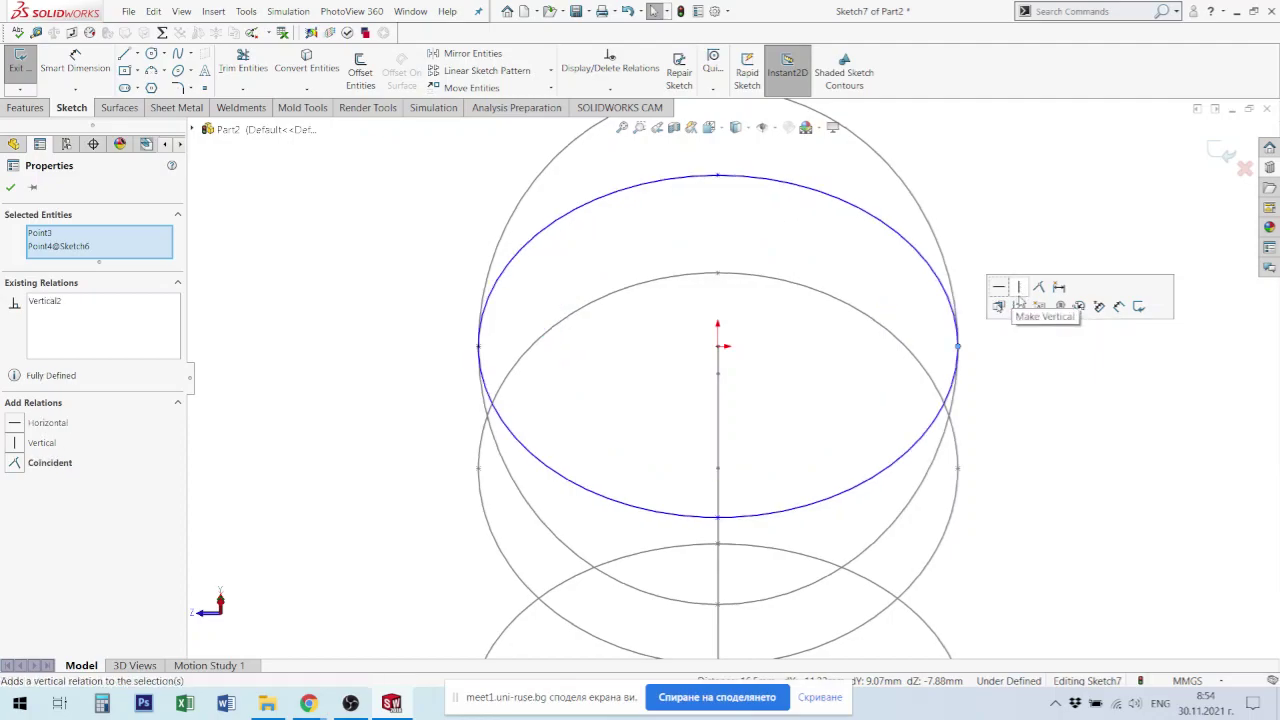
# Step: Dimension the ellipse height to 54 mm, exit Sketch7 and orbit the view
pyautogui.click(75, 62)
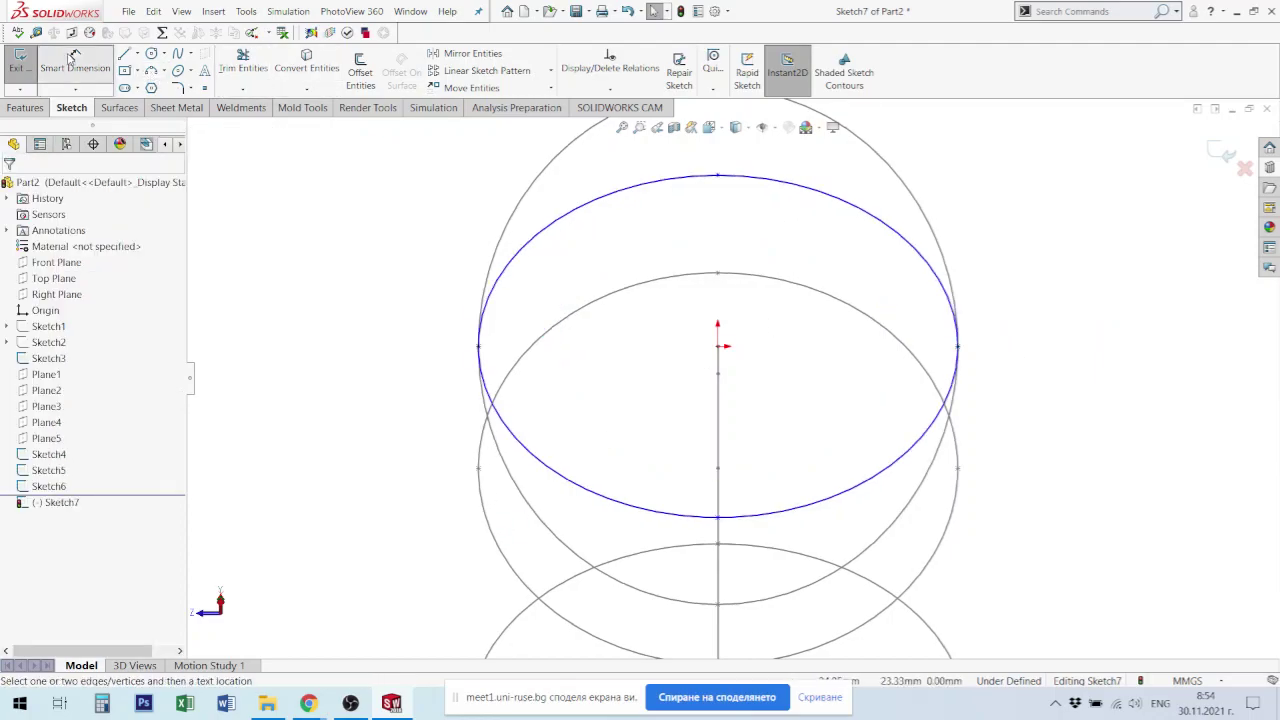
pyautogui.click(717, 177)
pyautogui.click(719, 518)
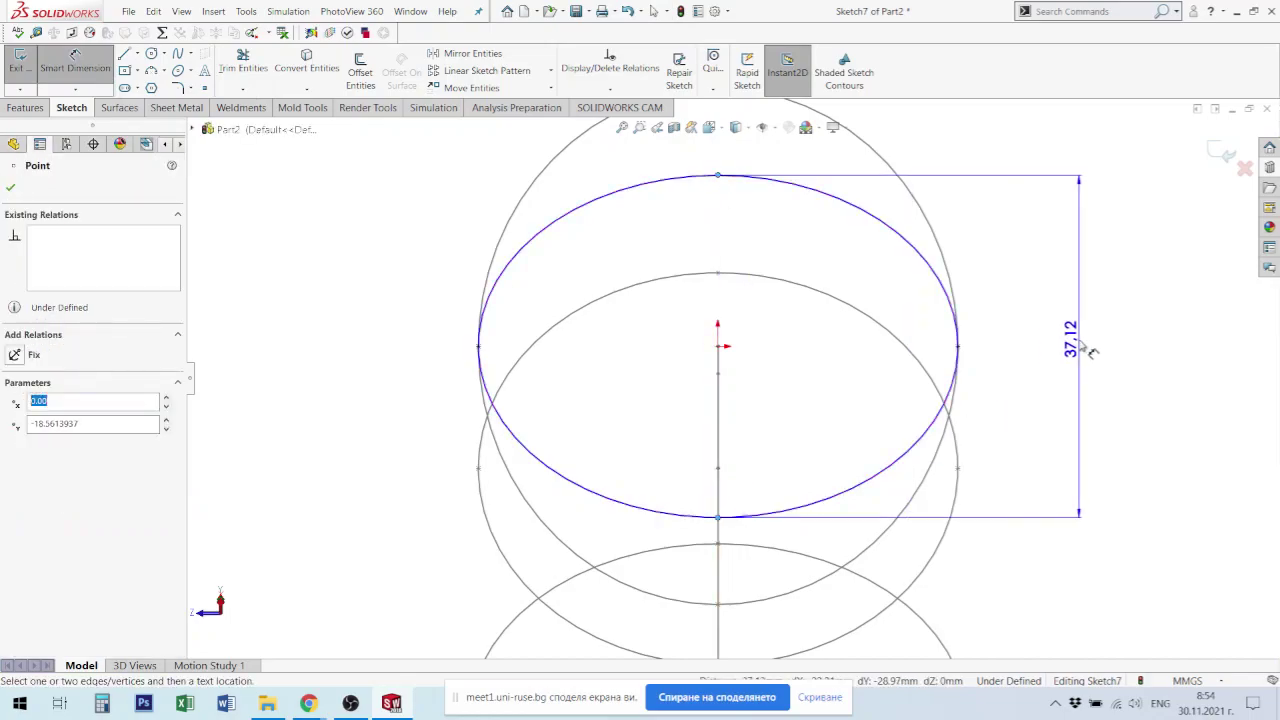
pyautogui.click(1078, 345)
pyautogui.write('54')
pyautogui.press('Return')
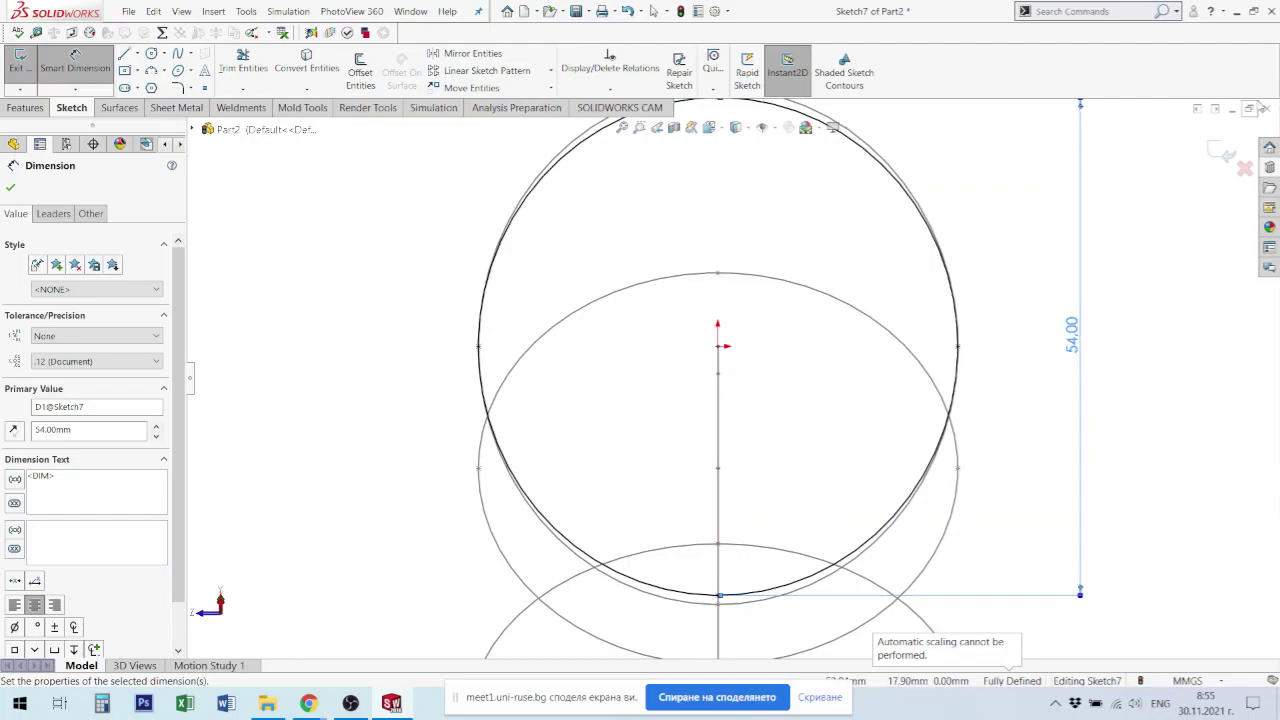
pyautogui.click(1222, 155)
pyautogui.moveTo(894, 323)
pyautogui.mouseDown(button='middle')
pyautogui.moveTo(809, 360)
pyautogui.moveTo(822, 405)
pyautogui.moveTo(877, 449)
pyautogui.mouseUp(button='middle')
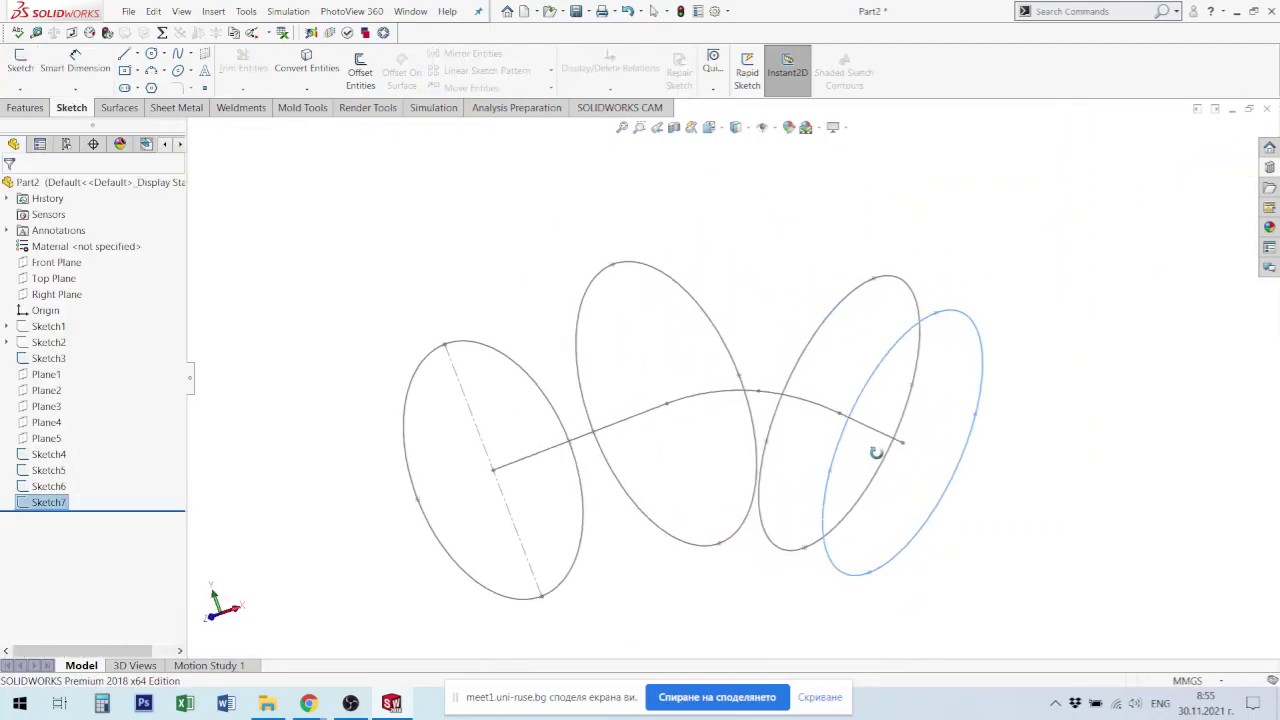
# Step: Start a new sketch on Plane5 and view it normal to the plane
pyautogui.click(47, 438)
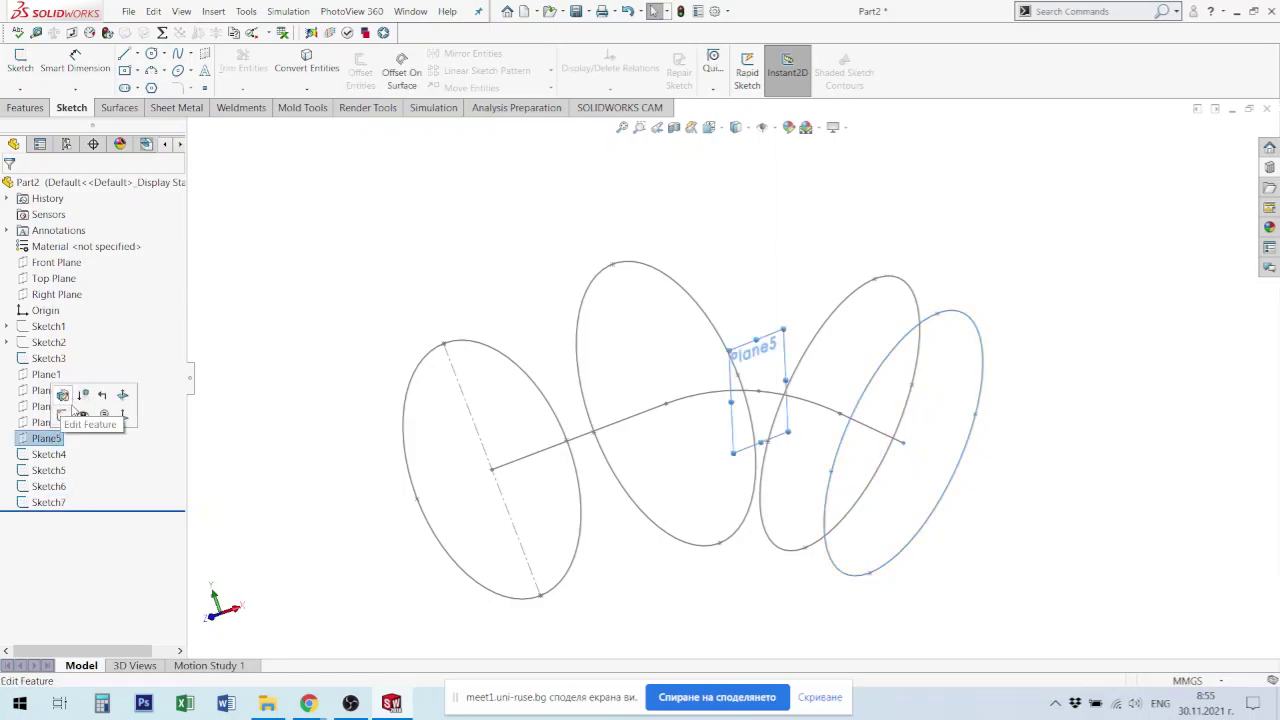
pyautogui.click(63, 416)
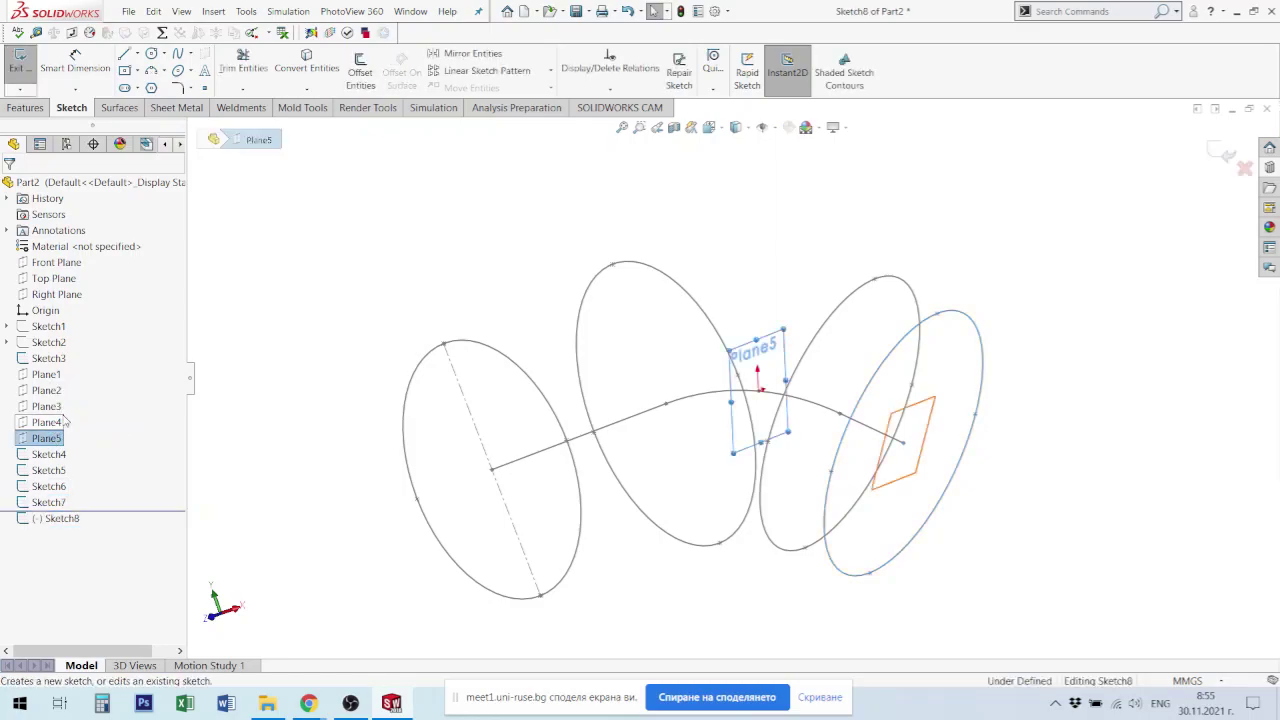
pyautogui.hotkey('ctrl', '8')
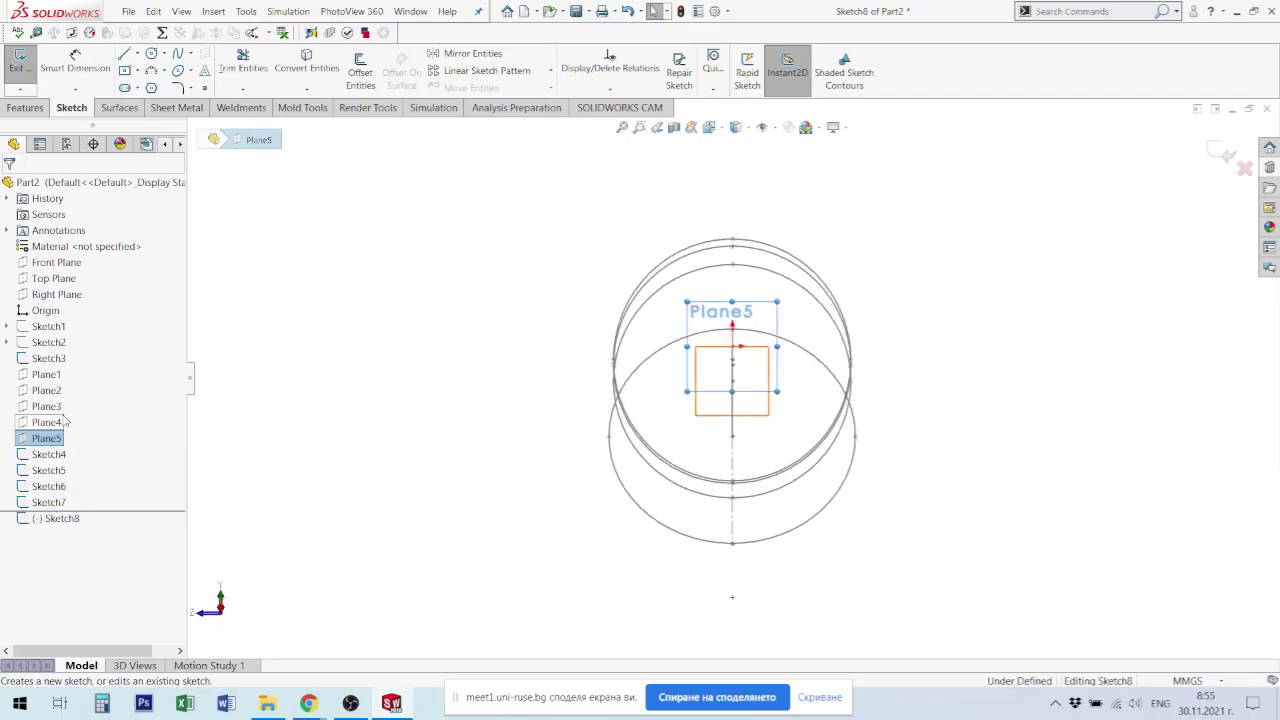
# Step: Draw an ellipse centred on the path point
pyautogui.click(178, 71)
pyautogui.scroll(-5, 762, 365)
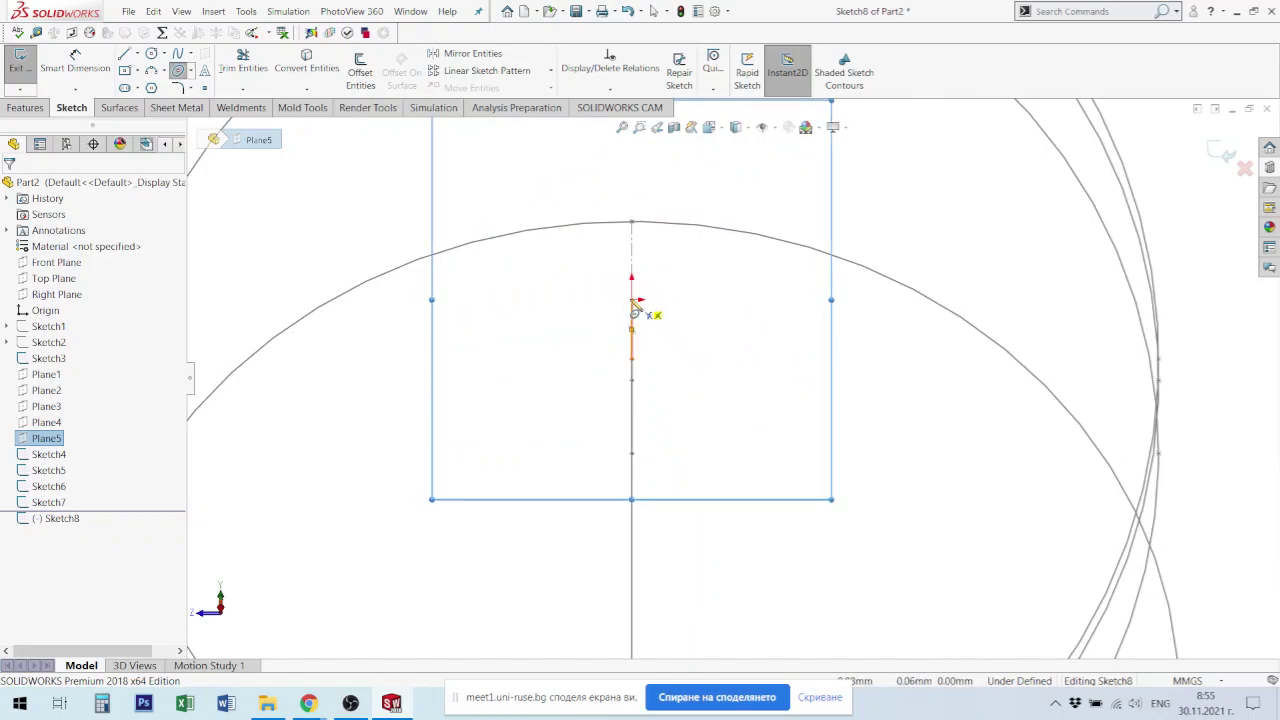
pyautogui.click(632, 300)
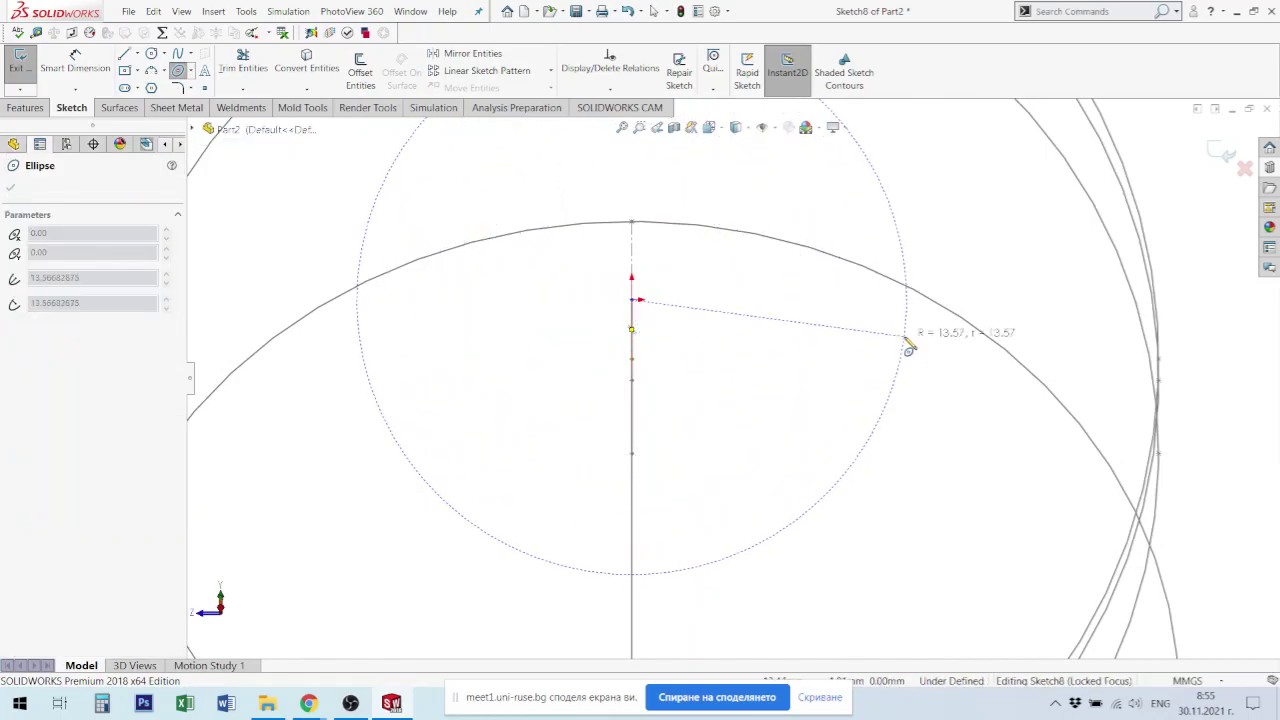
pyautogui.click(965, 303)
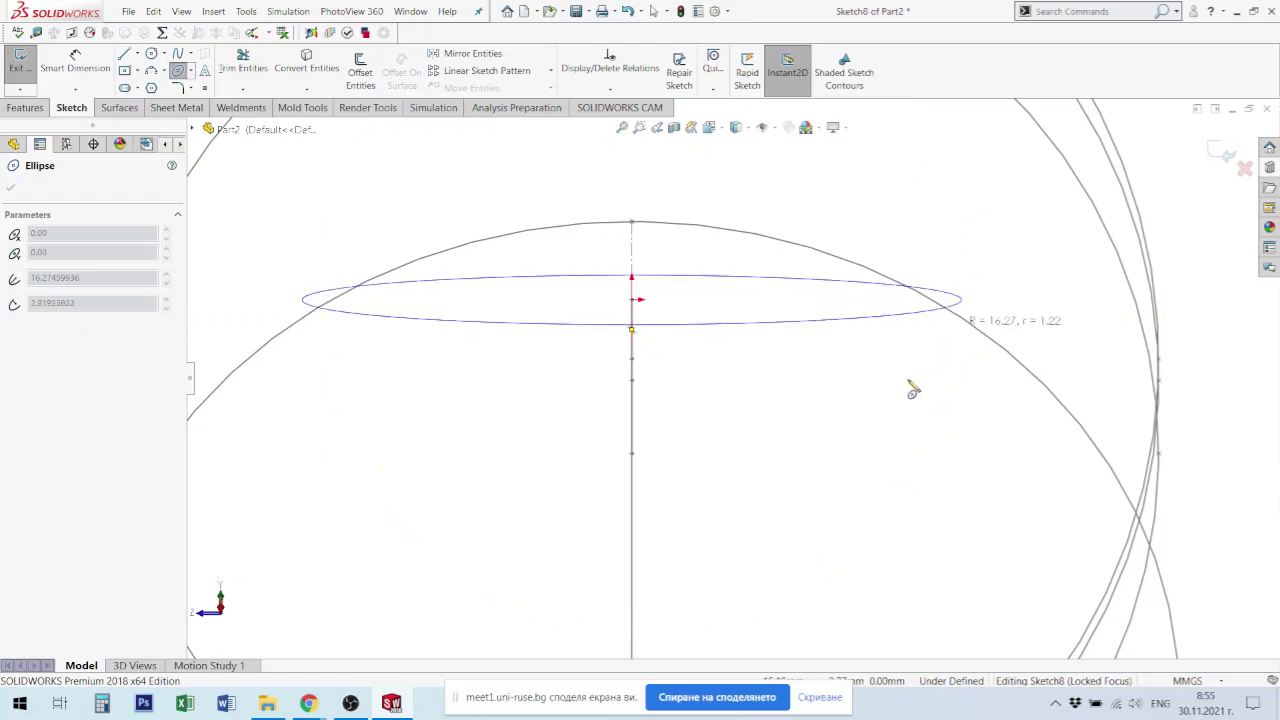
pyautogui.click(785, 637)
pyautogui.press('Escape')
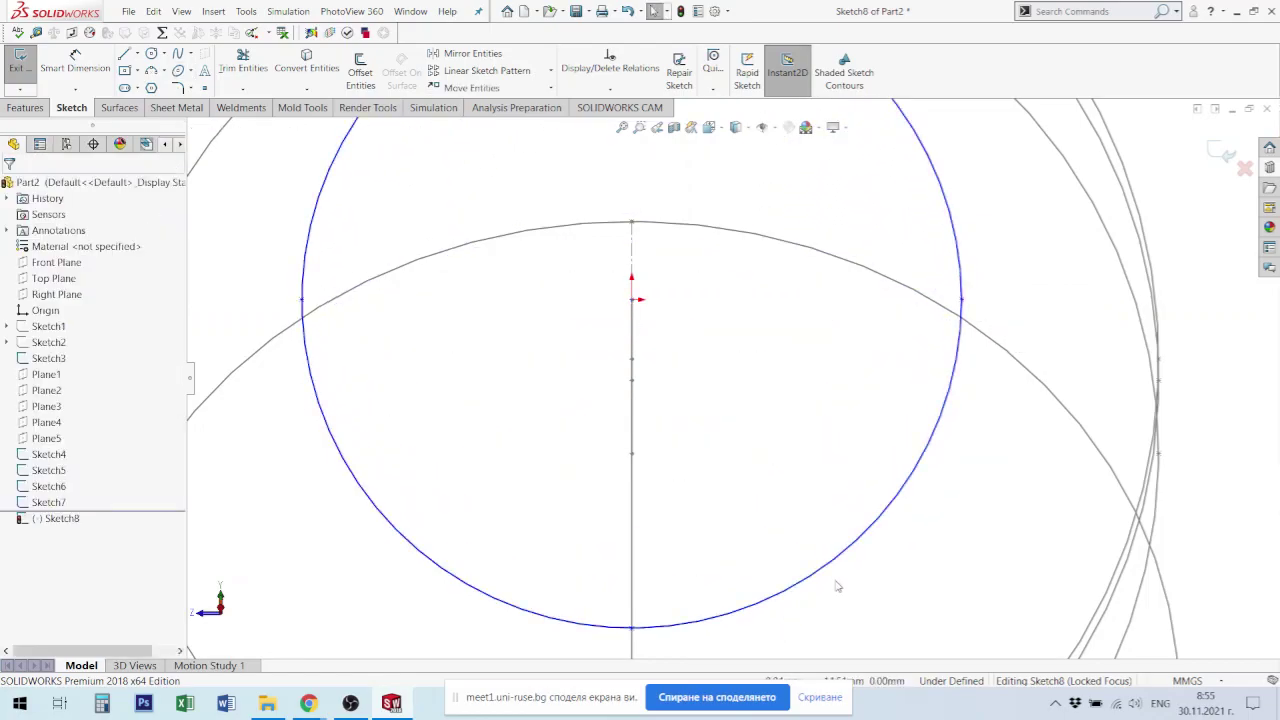
# Step: Align the ellipse's side point vertically with Sketch6 and make its end points horizontal
pyautogui.click(962, 300)
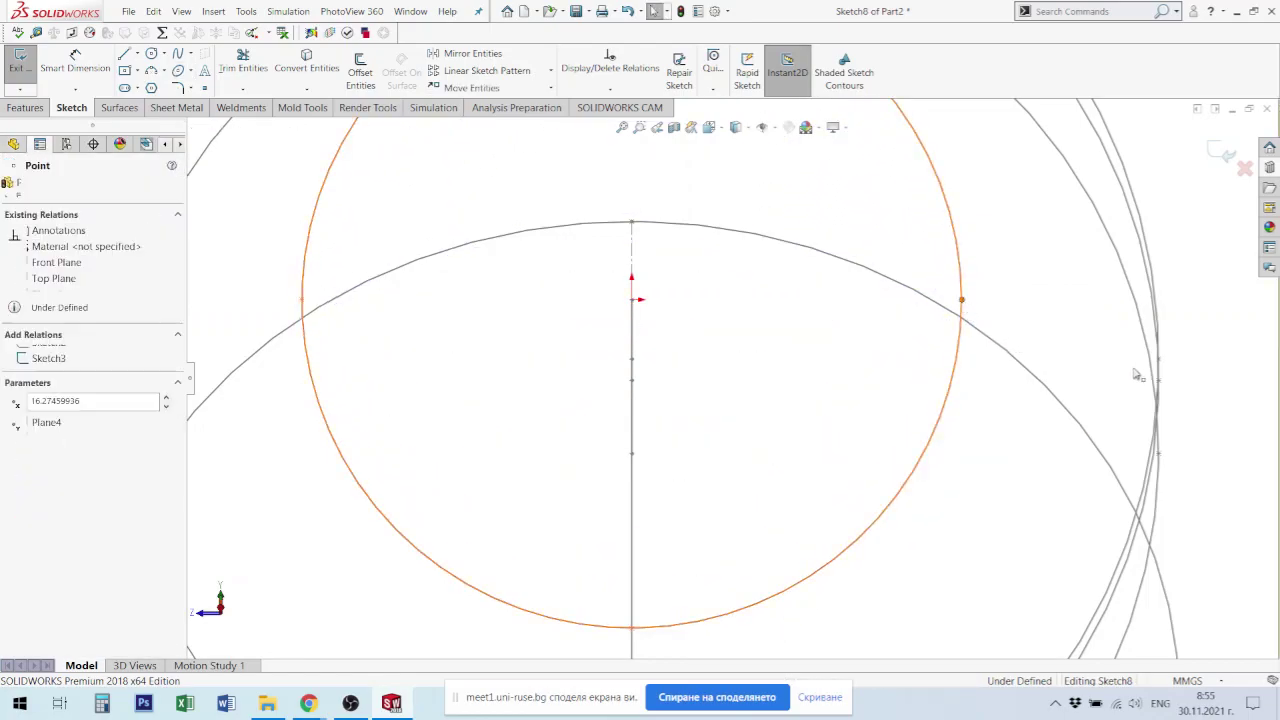
pyautogui.keyDown('ctrl'); pyautogui.click(1159, 362); pyautogui.keyUp('ctrl')
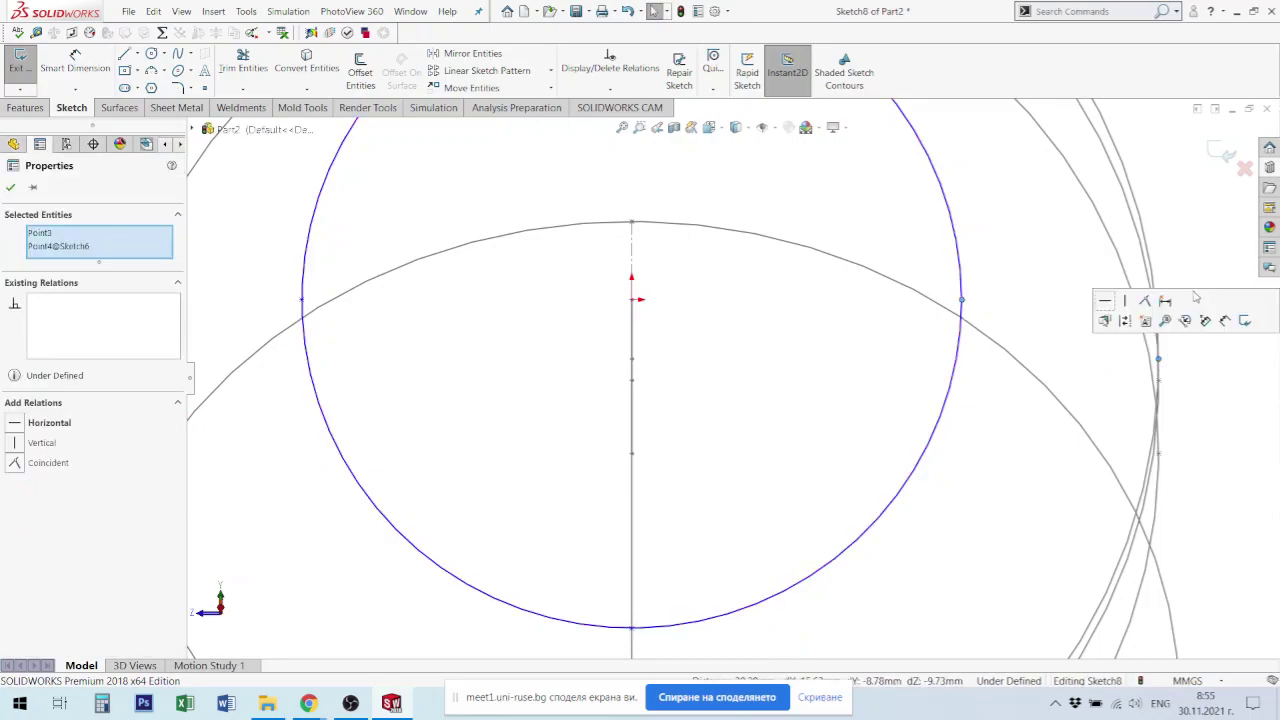
pyautogui.click(1126, 302)
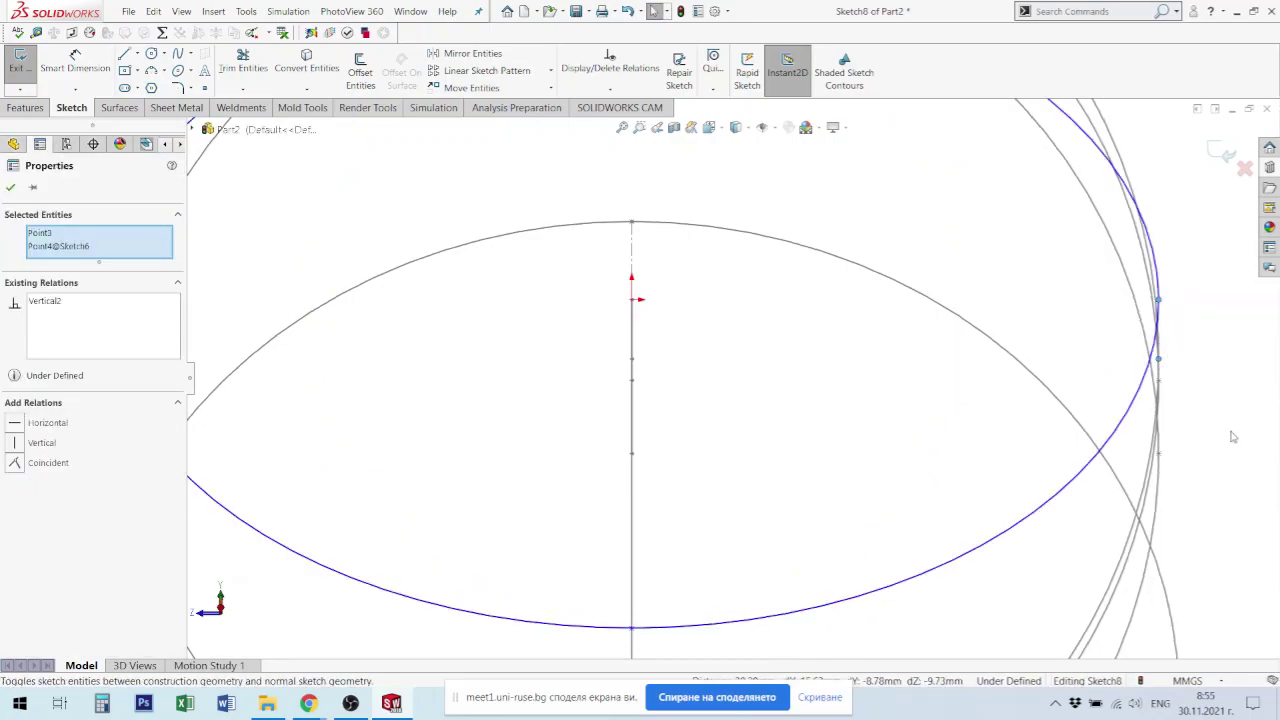
pyautogui.click(1157, 362)
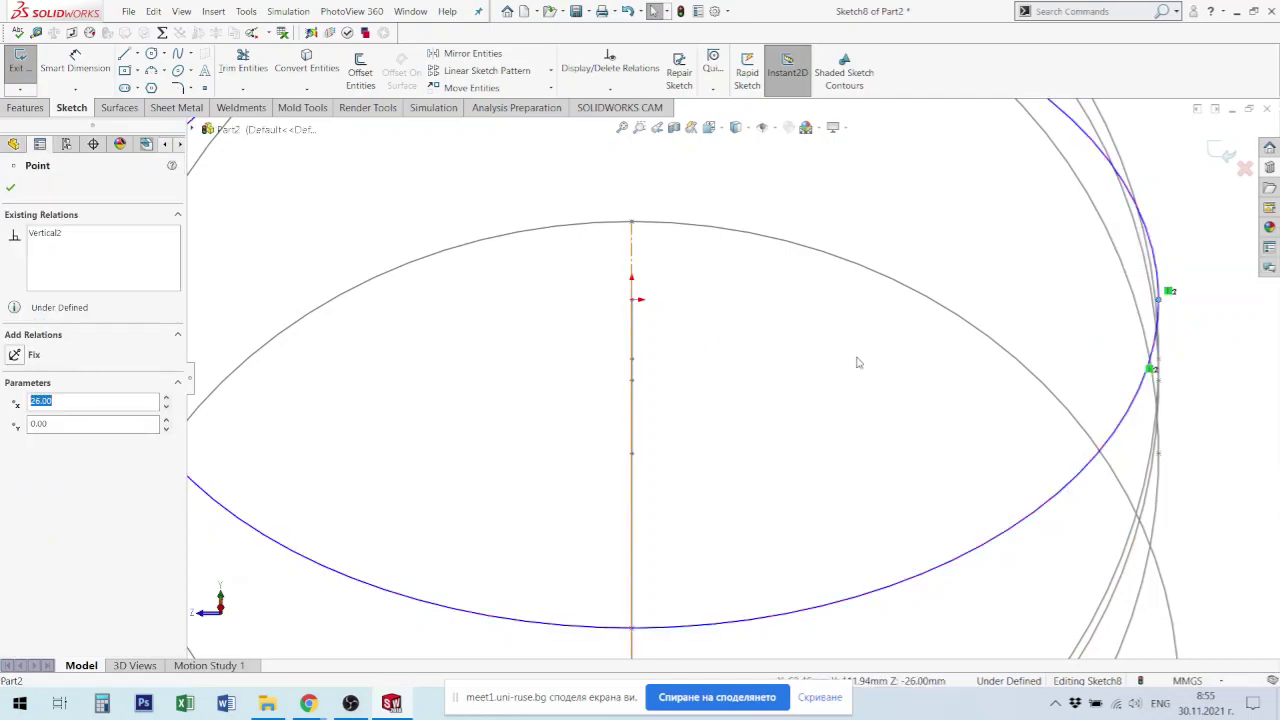
pyautogui.scroll(3, 730, 378)
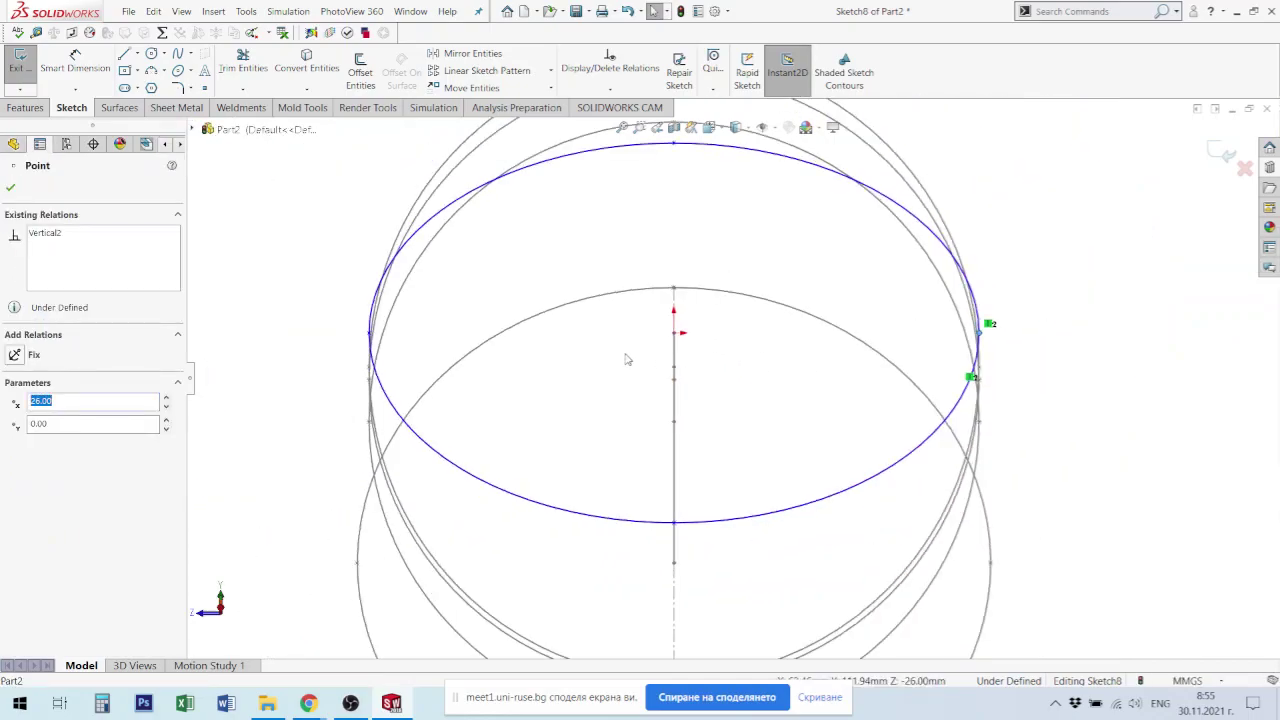
pyautogui.keyDown('ctrl'); pyautogui.click(371, 334); pyautogui.keyUp('ctrl')
pyautogui.click(408, 273)
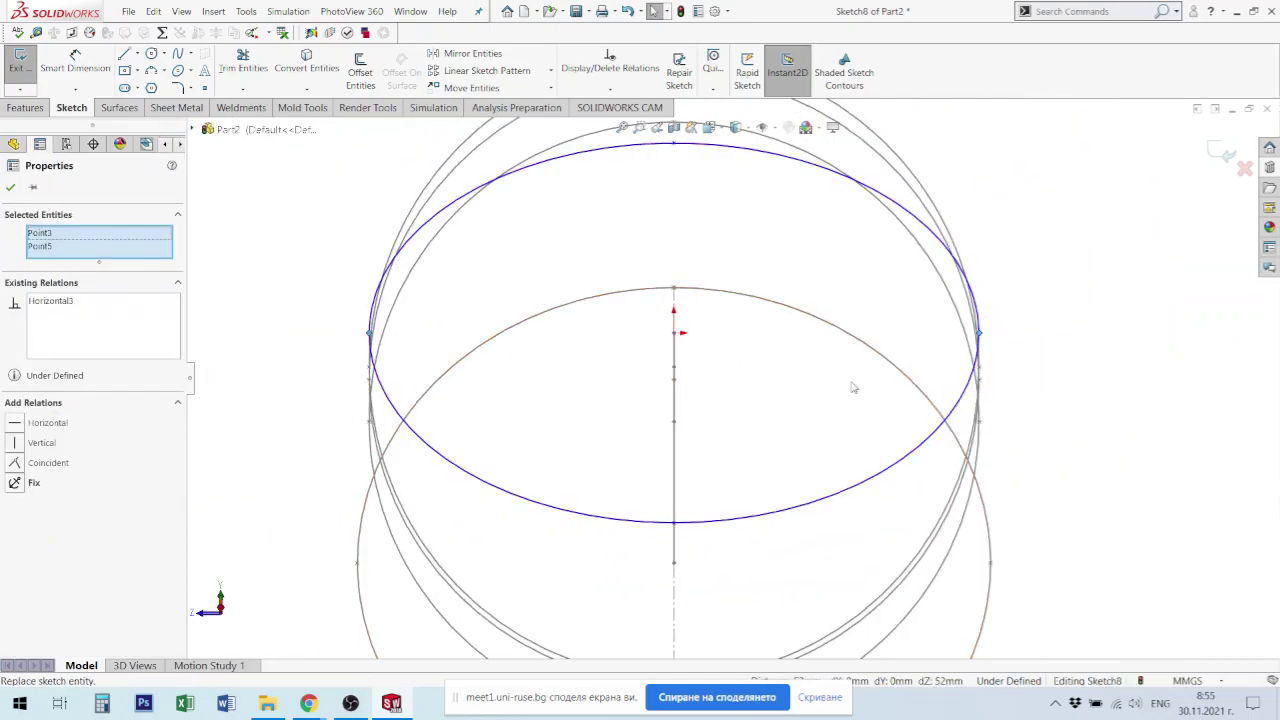
pyautogui.press('f')
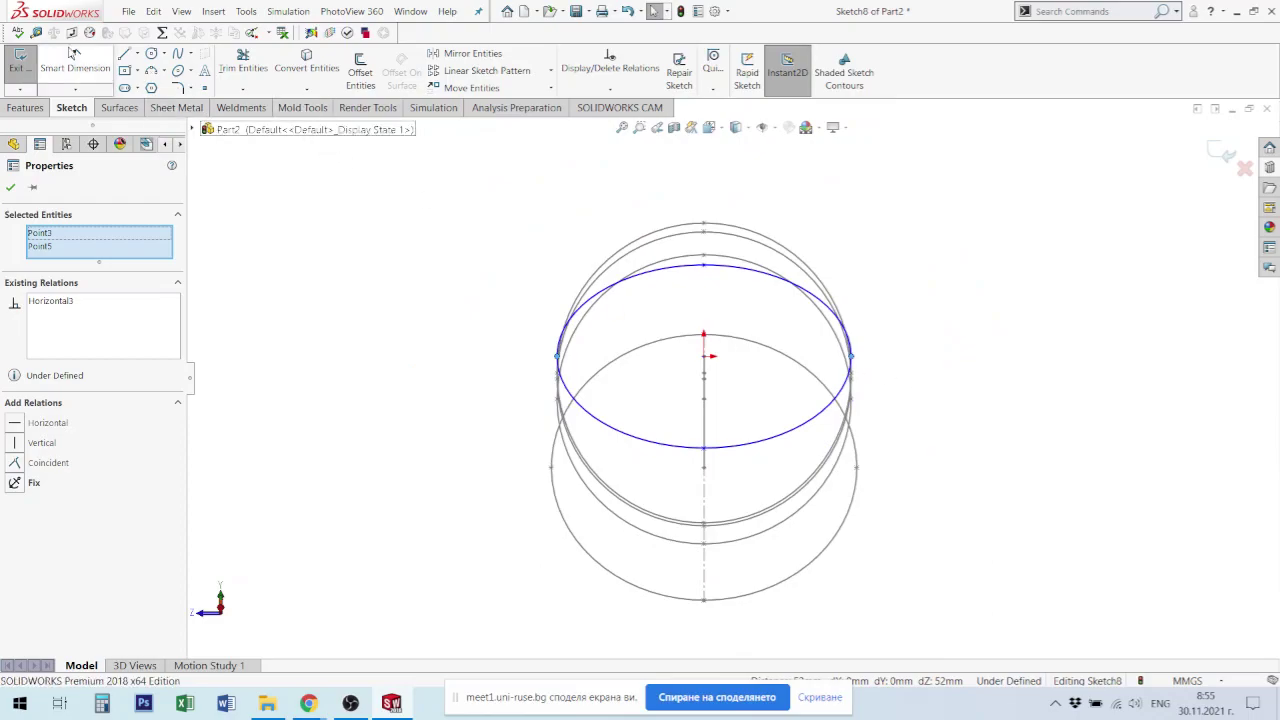
# Step: Dimension the ellipse height to 54 mm
pyautogui.click(75, 62)
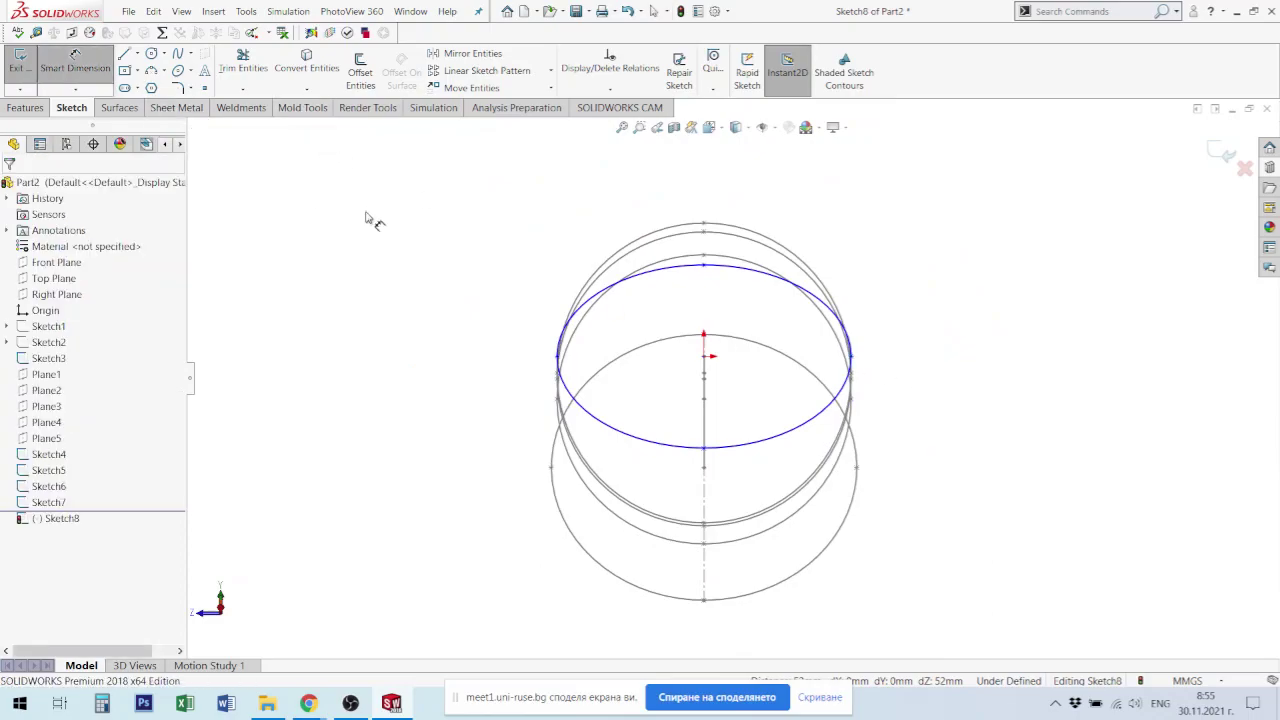
pyautogui.click(705, 266)
pyautogui.click(705, 448)
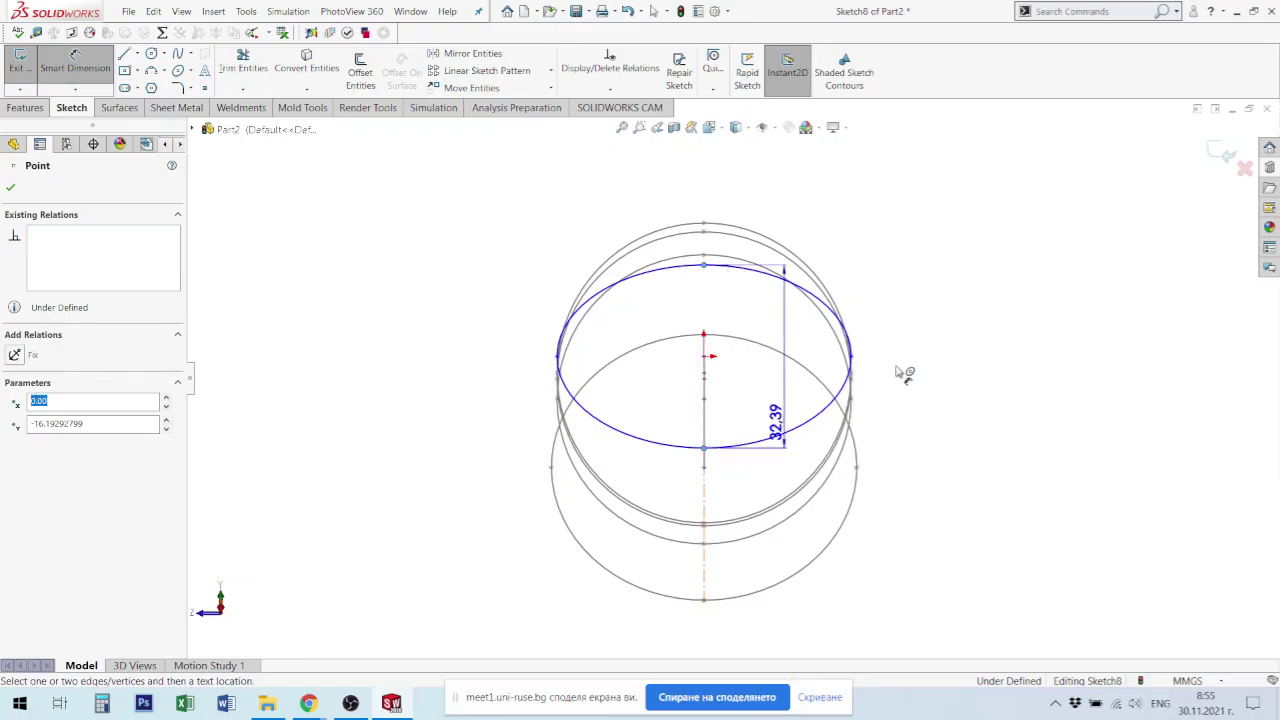
pyautogui.click(985, 357)
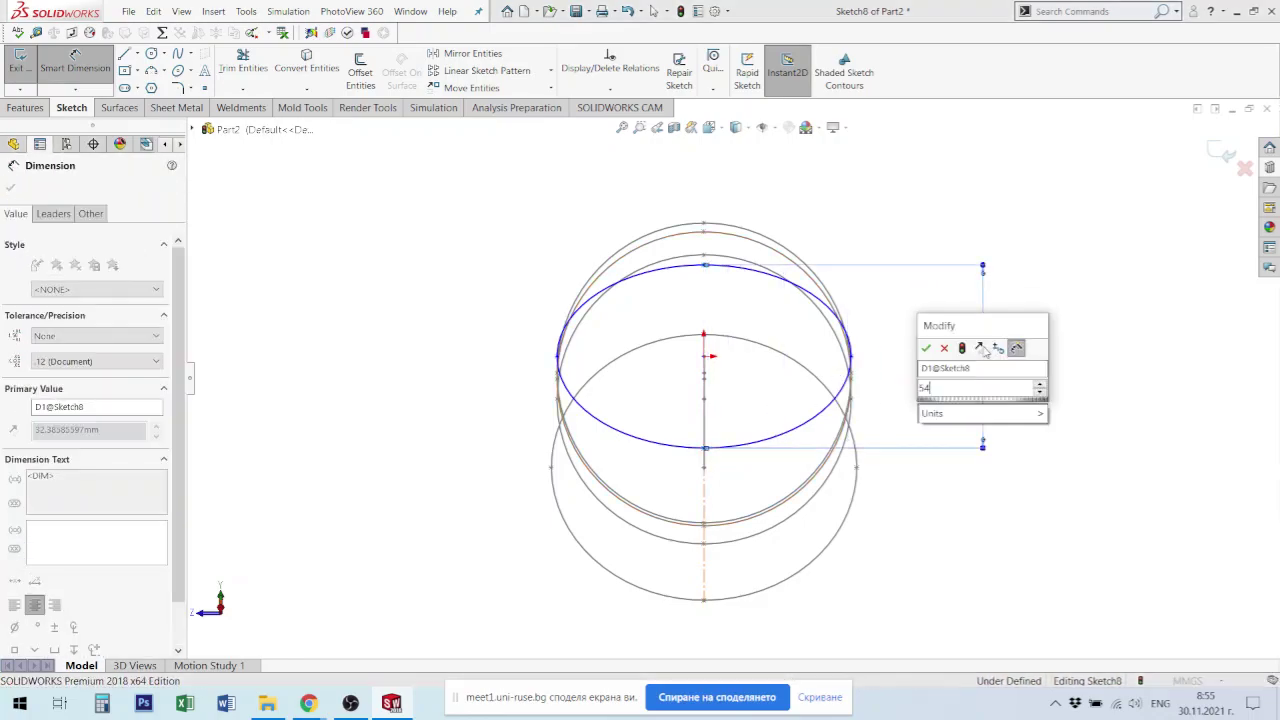
pyautogui.write('54')
pyautogui.press('Return')
pyautogui.press('Escape')
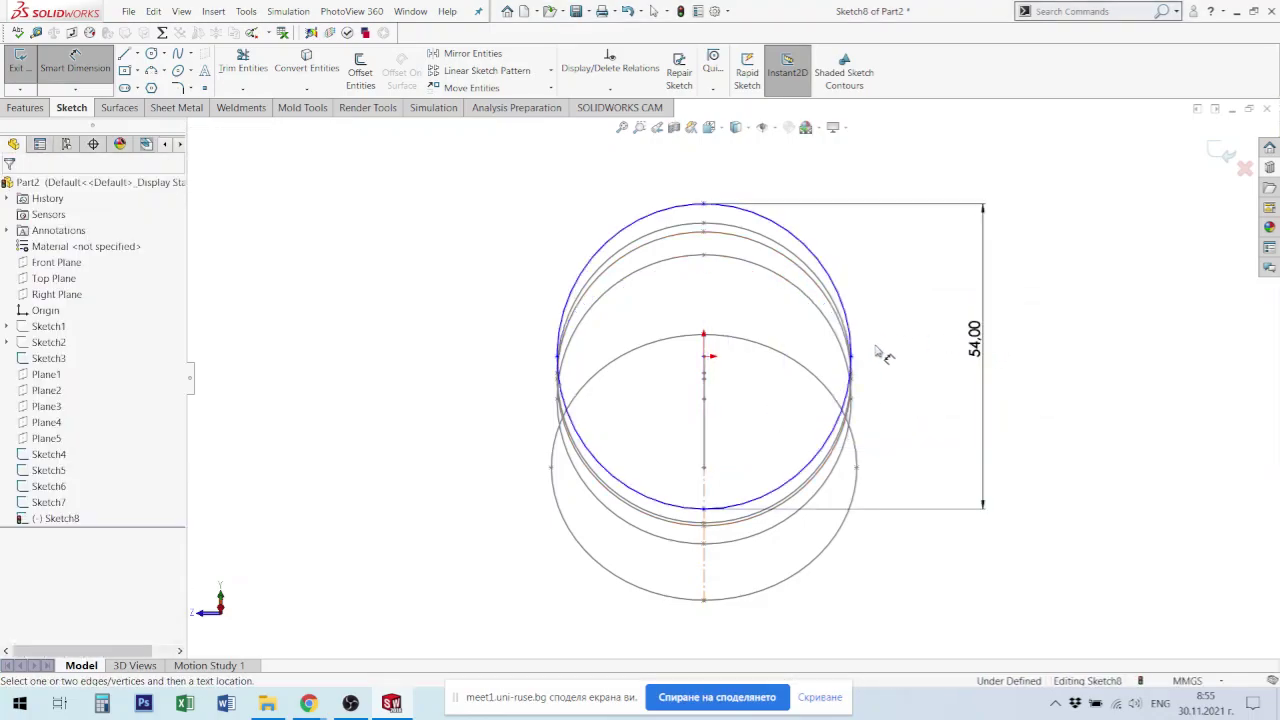
pyautogui.press('Escape')
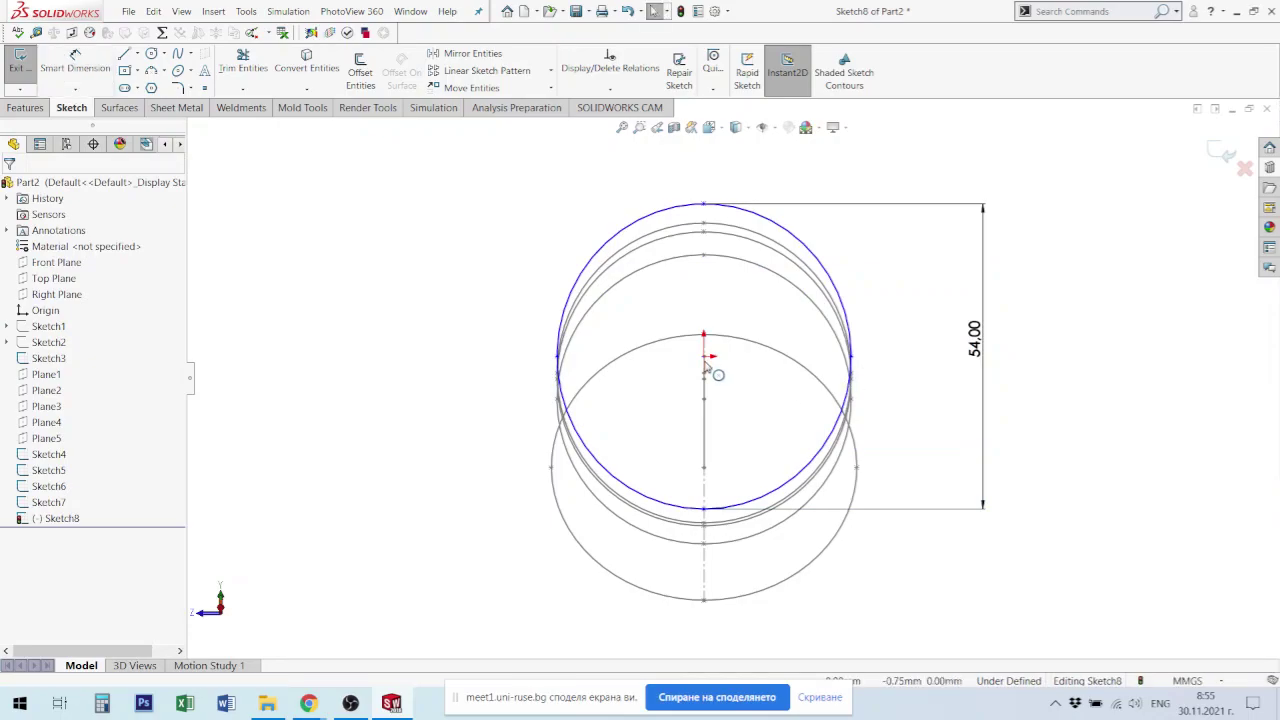
# Step: Make the ellipse centre coincident with the path point and exit Sketch8
pyautogui.click(704, 206)
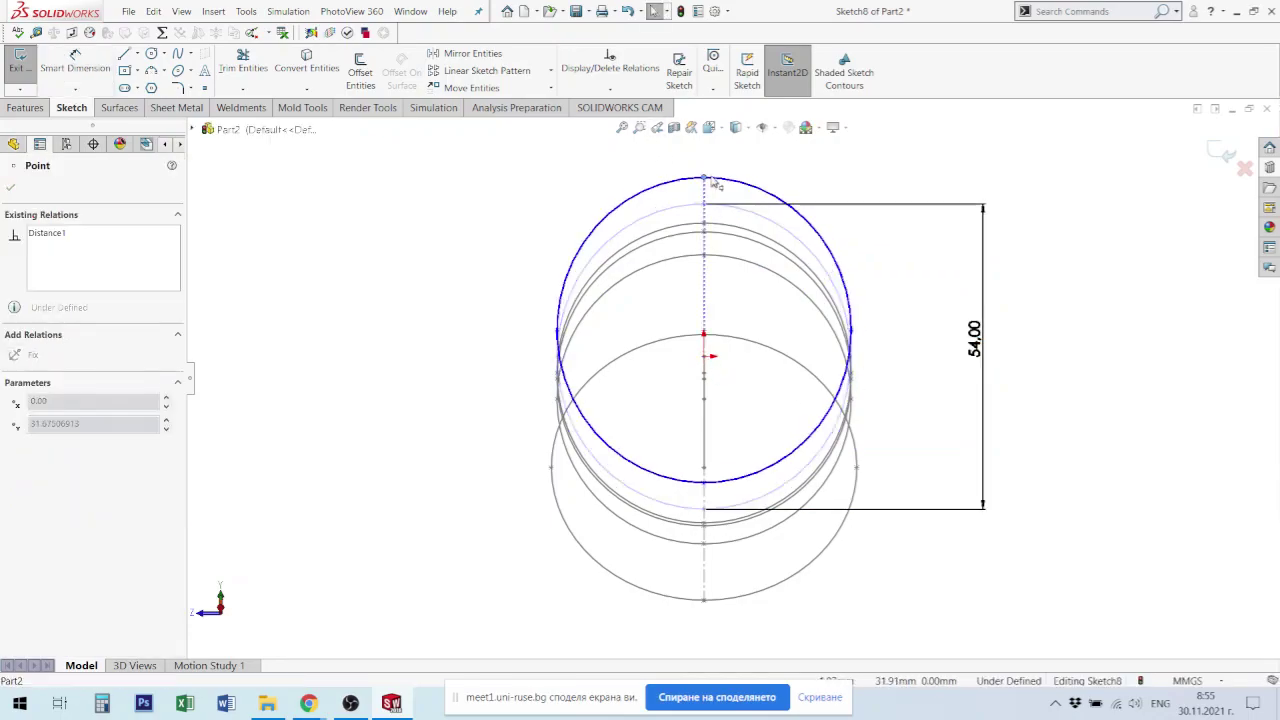
pyautogui.moveTo(786, 363)
pyautogui.mouseDown(button='middle')
pyautogui.moveTo(822, 434)
pyautogui.moveTo(805, 420)
pyautogui.mouseUp(button='middle')
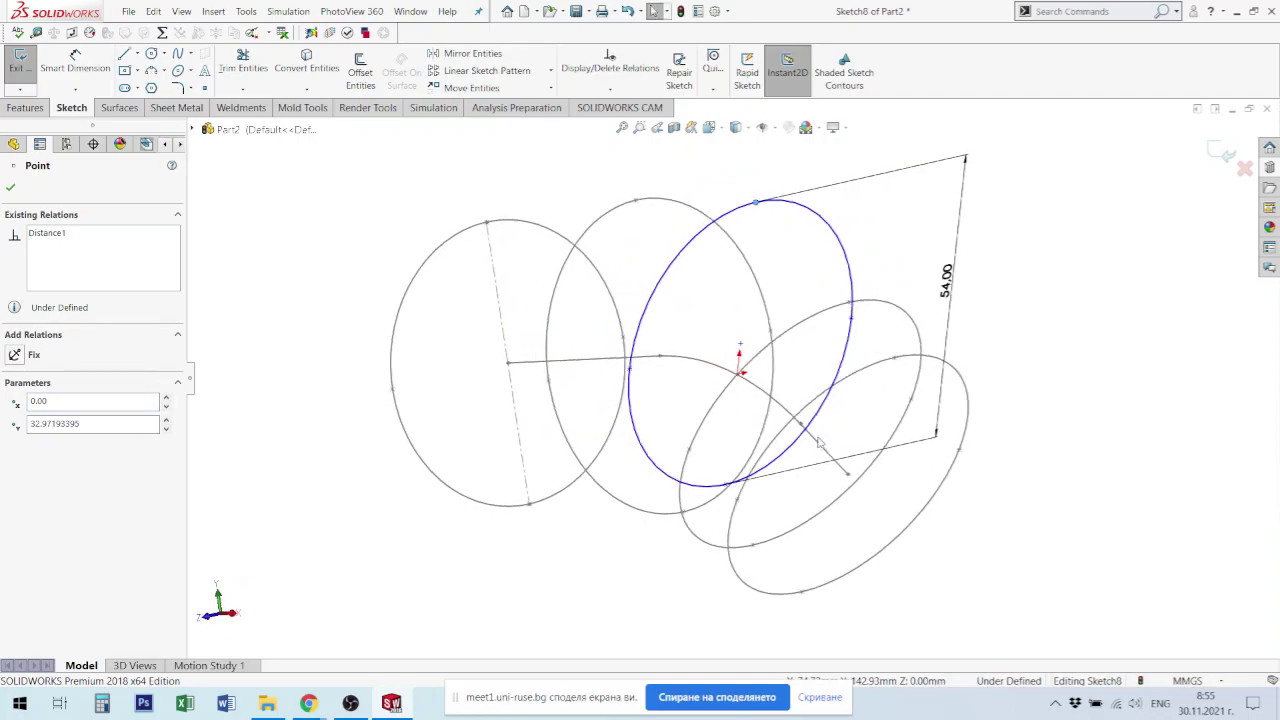
pyautogui.scroll(-3, 730, 340)
pyautogui.press('Escape')
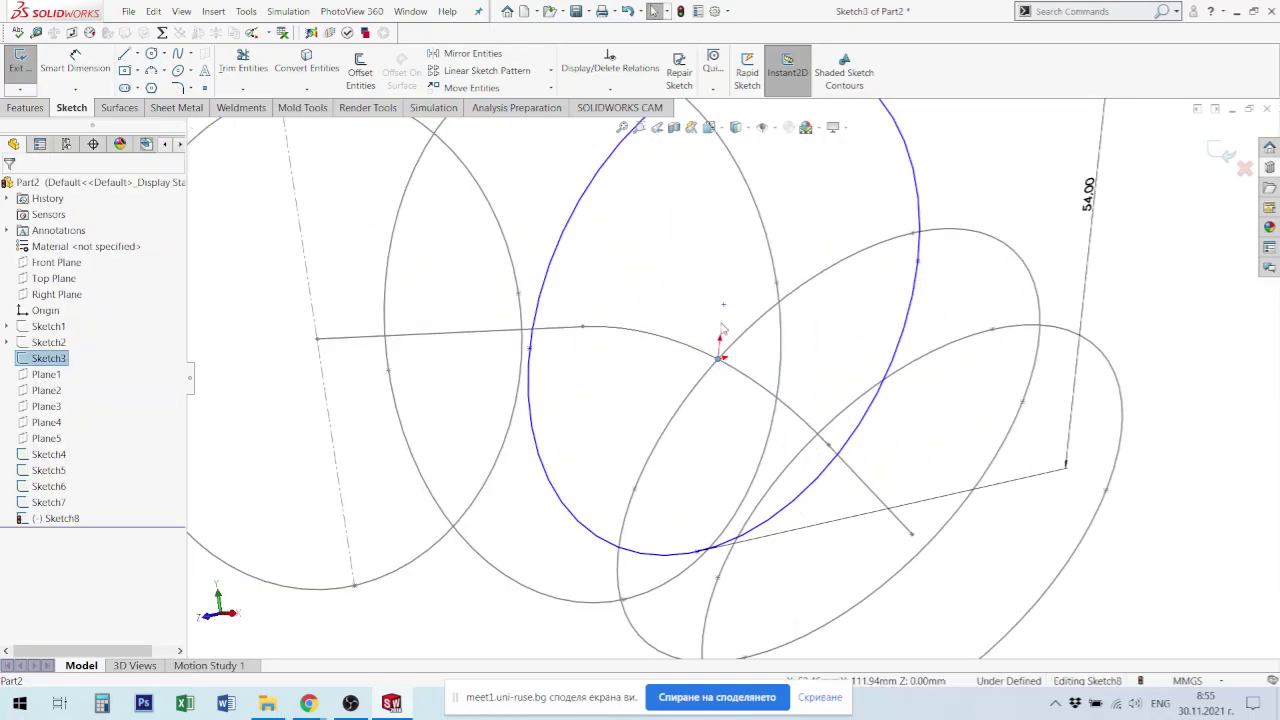
pyautogui.click(724, 306)
pyautogui.keyDown('ctrl'); pyautogui.click(745, 300); pyautogui.keyUp('ctrl')
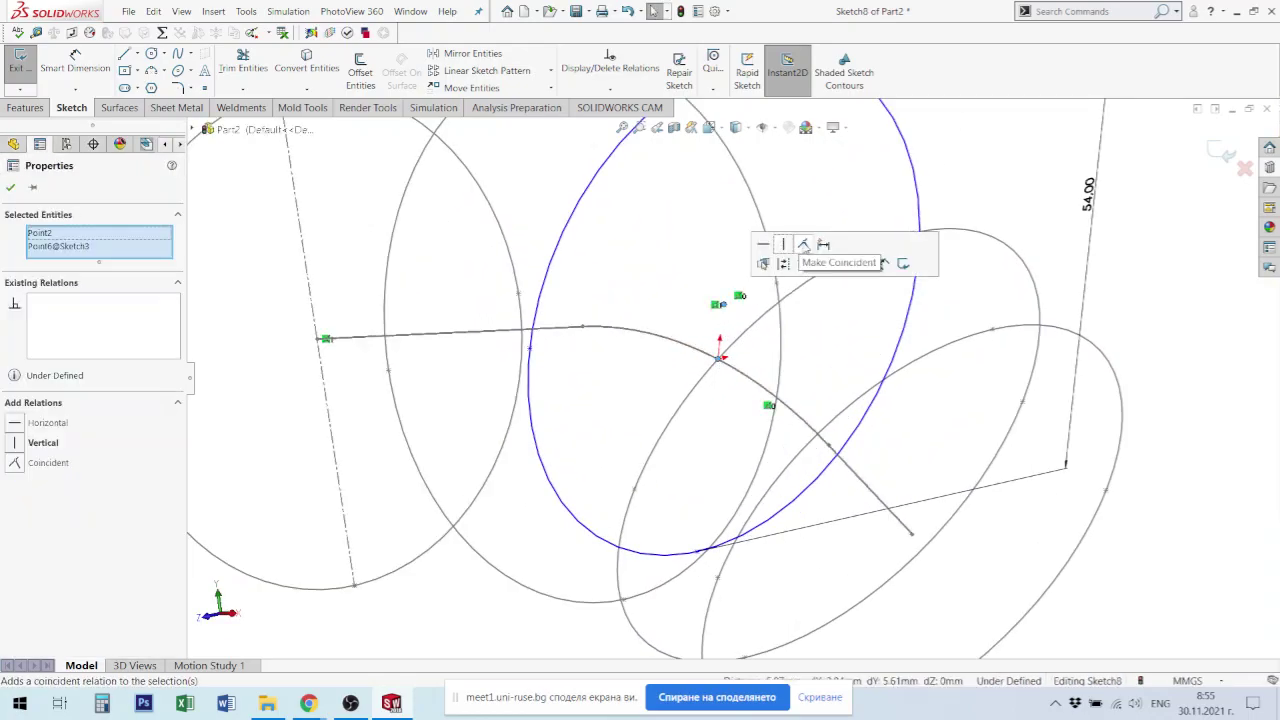
pyautogui.press('f')
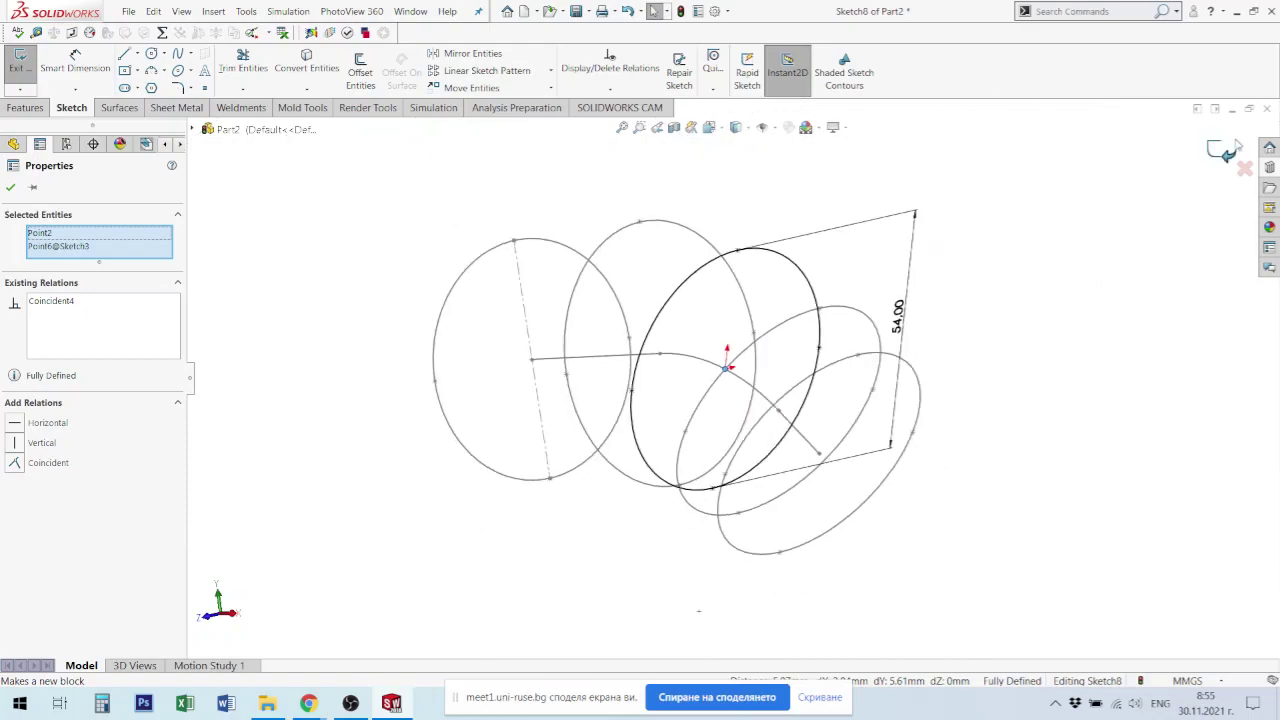
pyautogui.click(1226, 150)
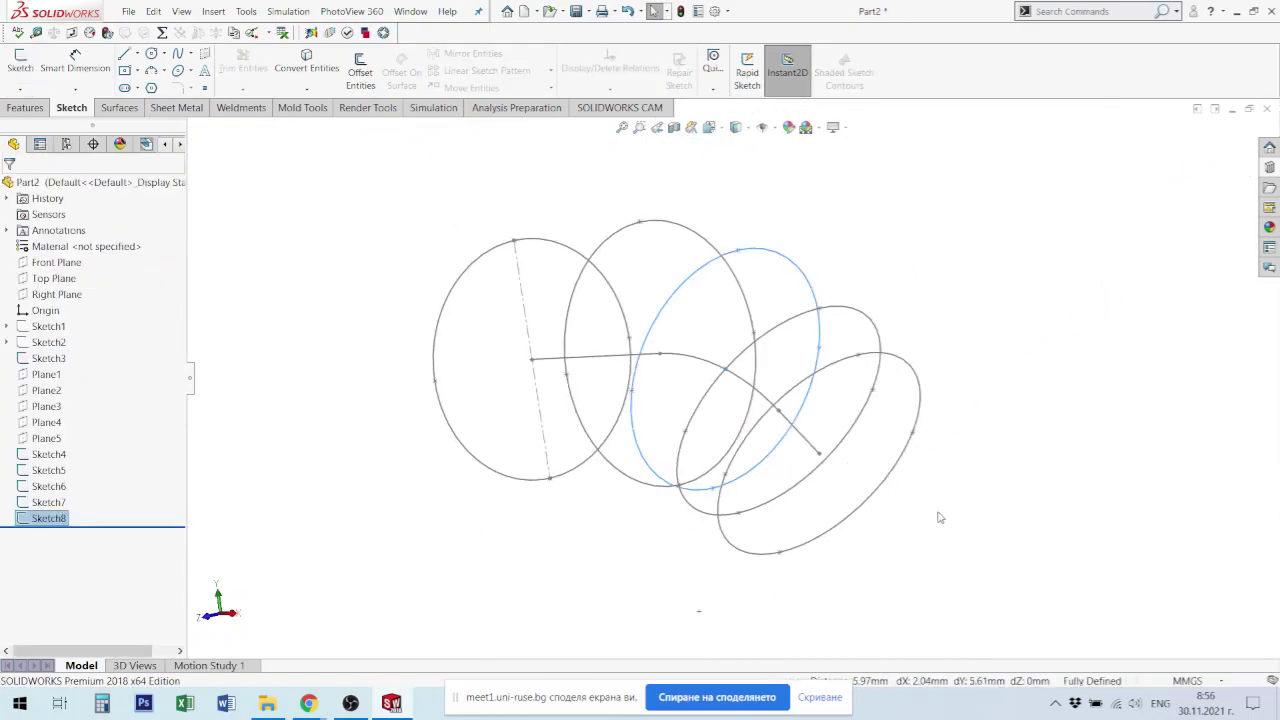
# Step: Orbit to view the profiles edge-on and bring up the Surfaces tools
pyautogui.moveTo(812, 567)
pyautogui.mouseDown(button='middle')
pyautogui.moveTo(932, 525)
pyautogui.moveTo(937, 499)
pyautogui.mouseUp(button='middle')
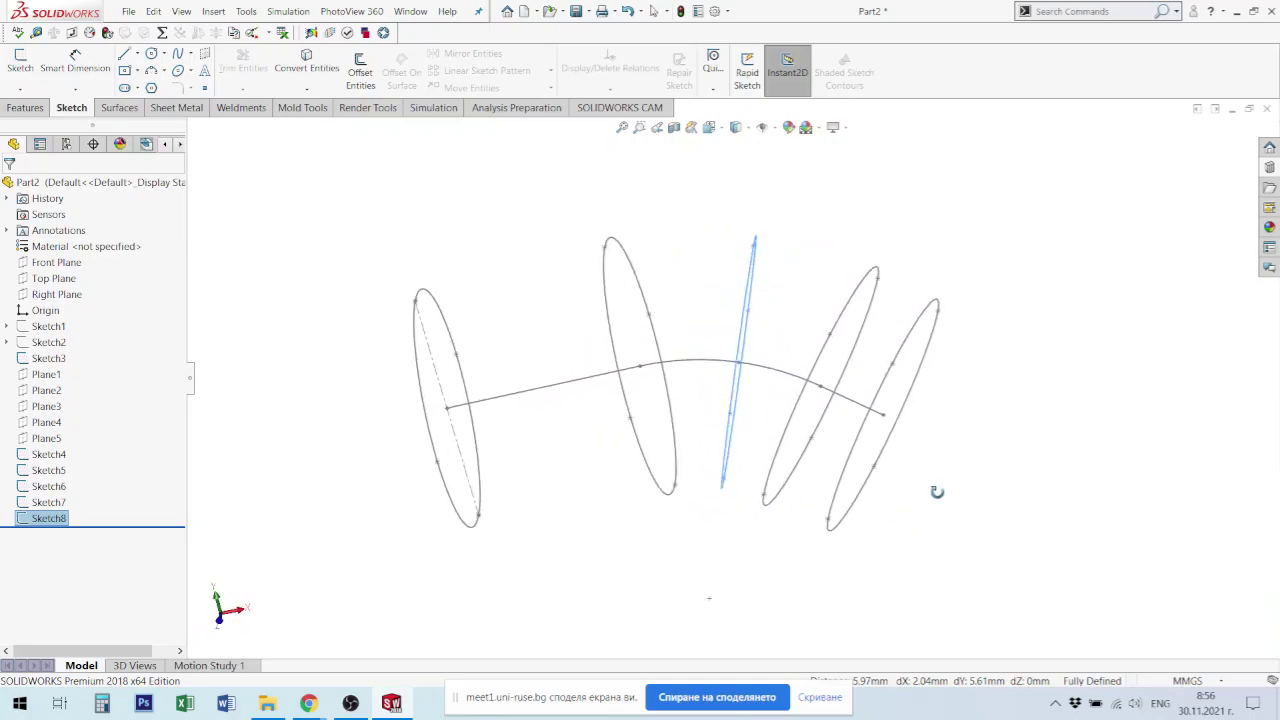
pyautogui.click(120, 108)
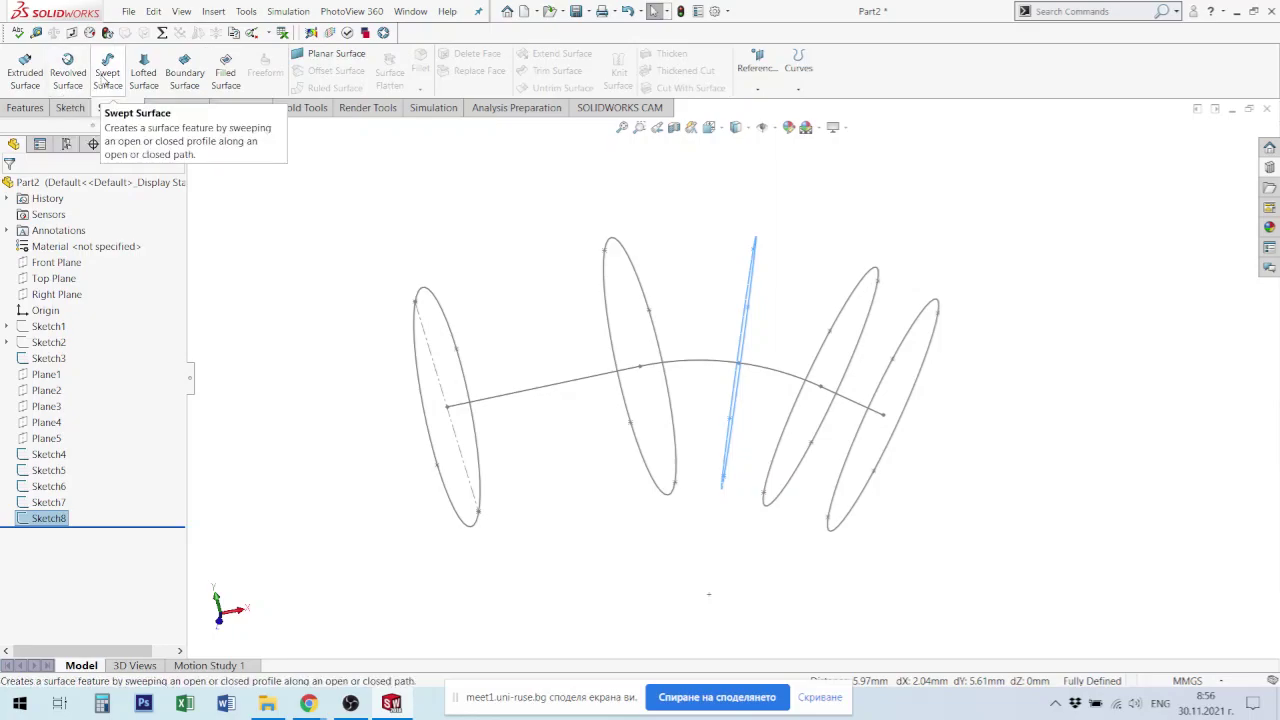
pyautogui.click(144, 72)
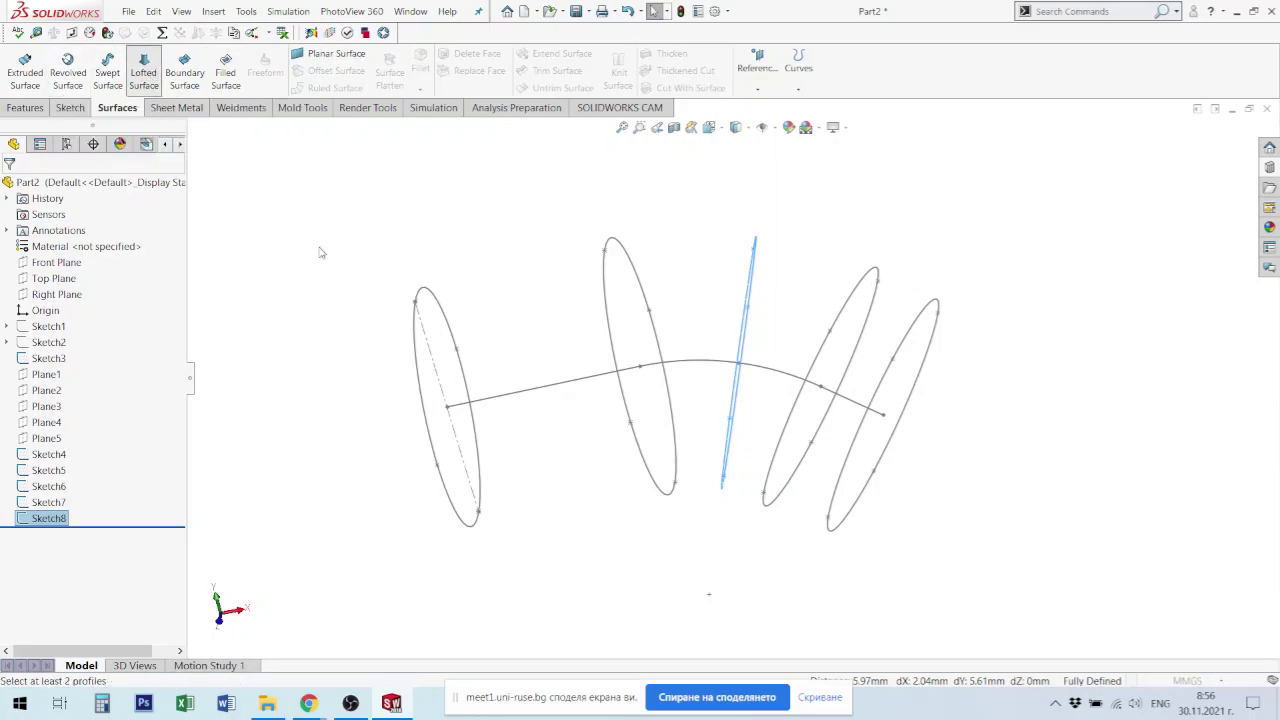
pyautogui.click(418, 308)
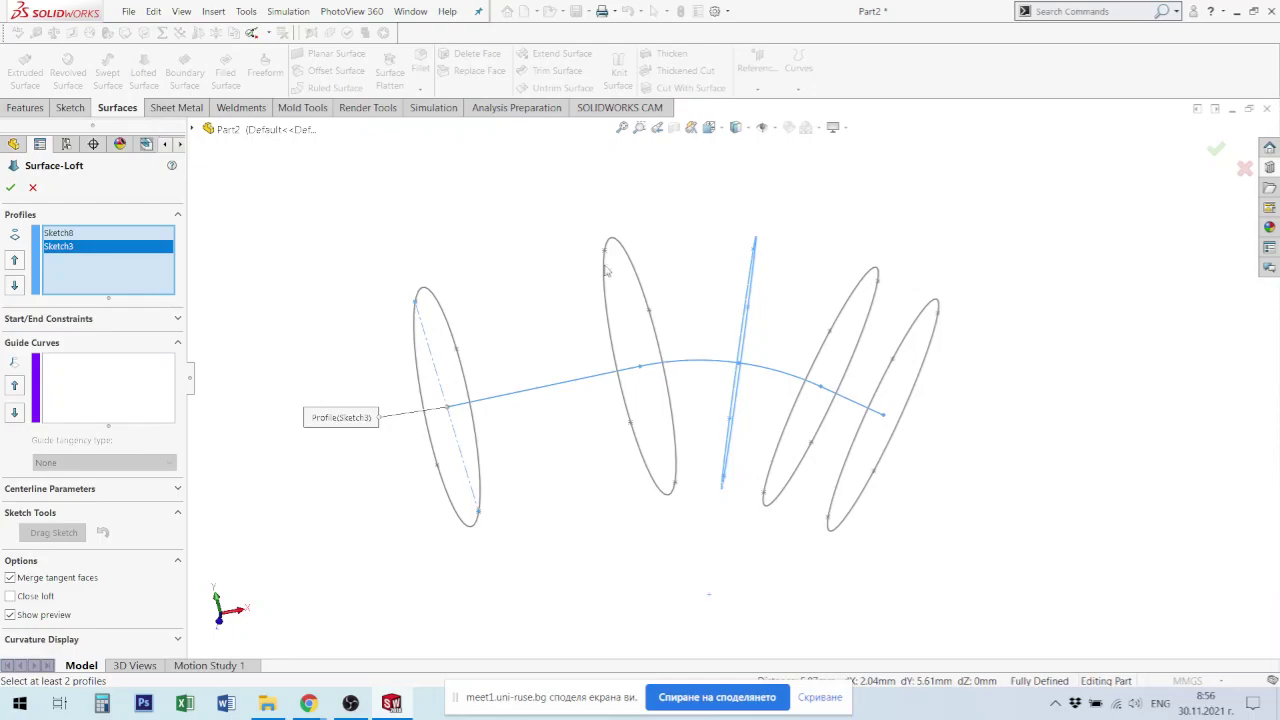
pyautogui.click(608, 255)
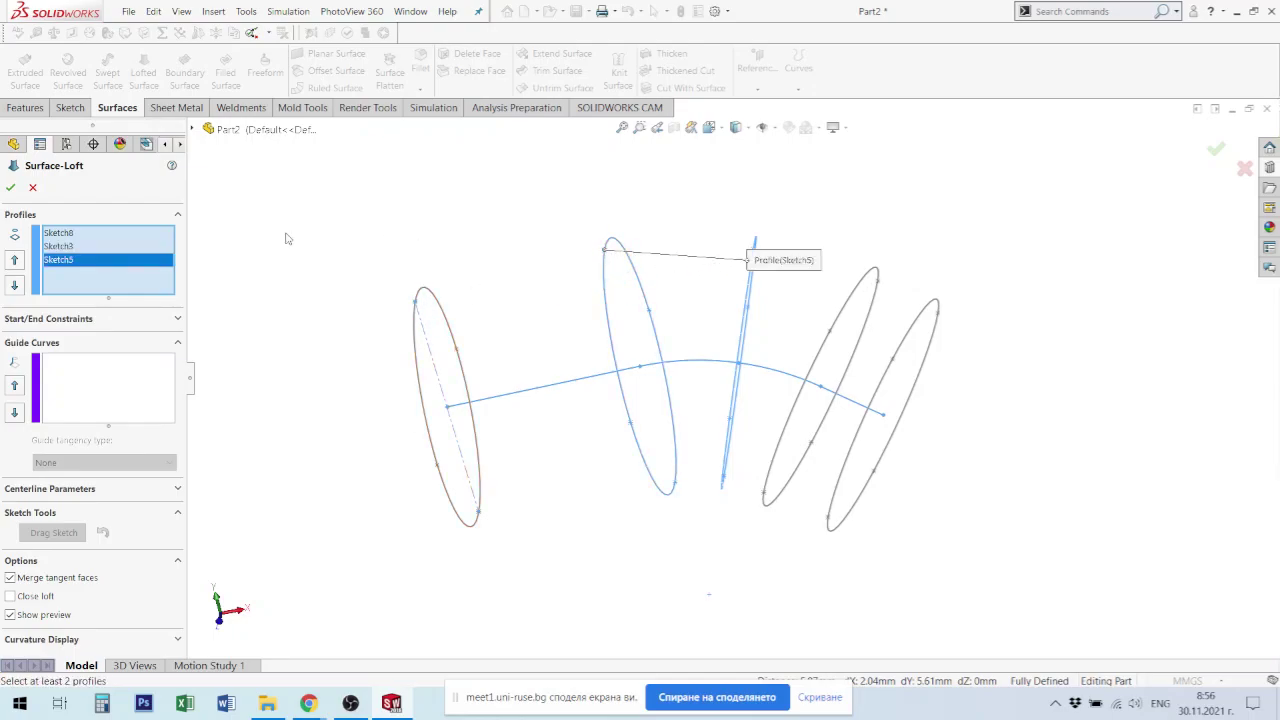
pyautogui.click(33, 188)
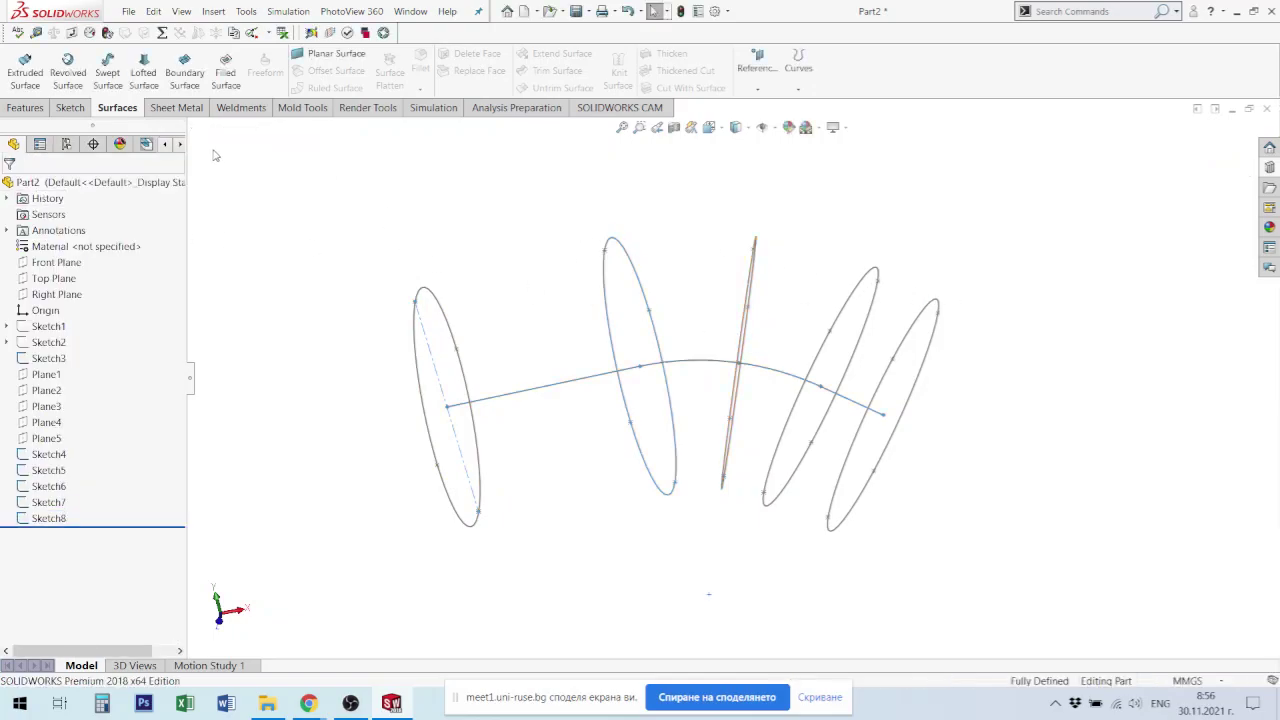
pyautogui.click(130, 72)
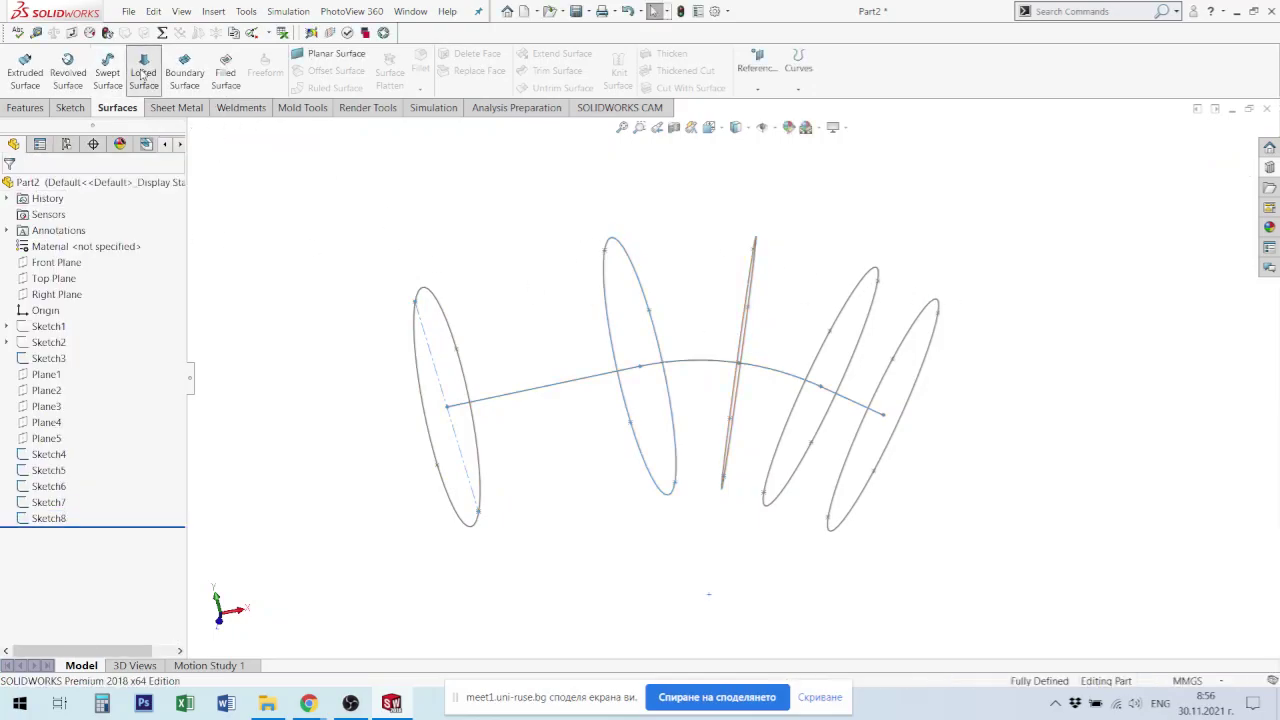
pyautogui.click(416, 304)
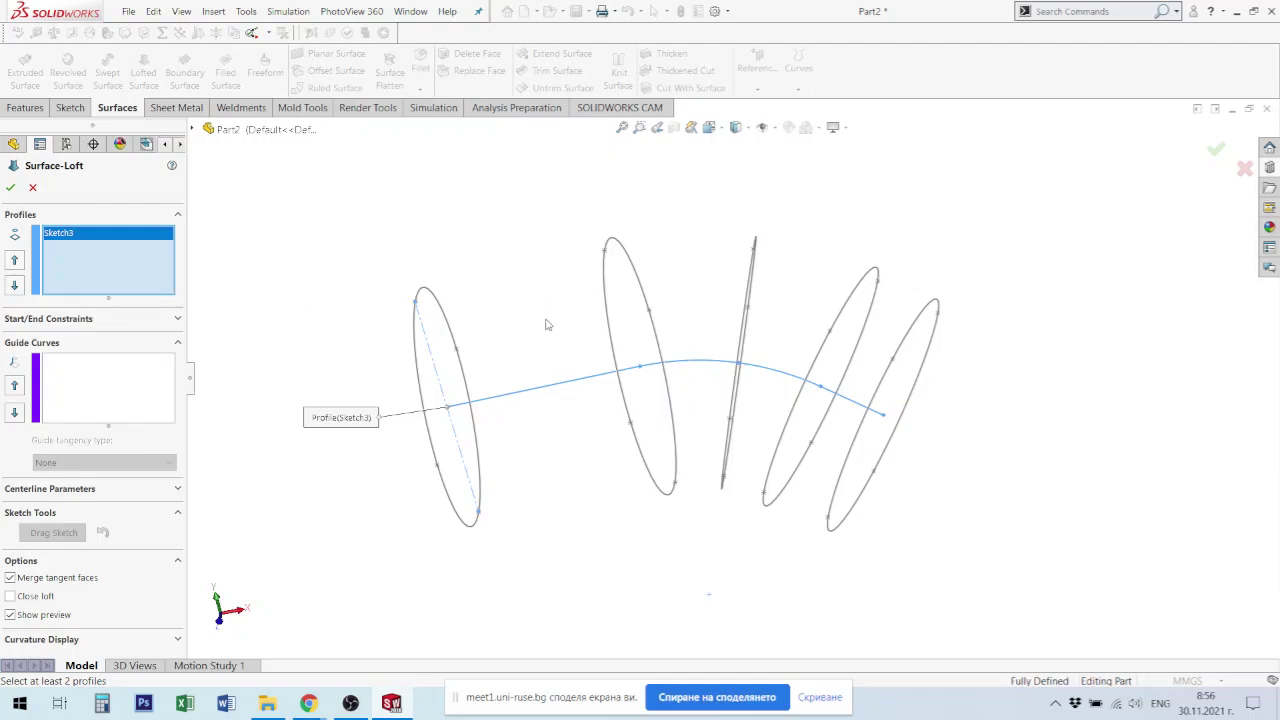
pyautogui.moveTo(796, 373); pyautogui.dragTo(692, 361, button='middle')
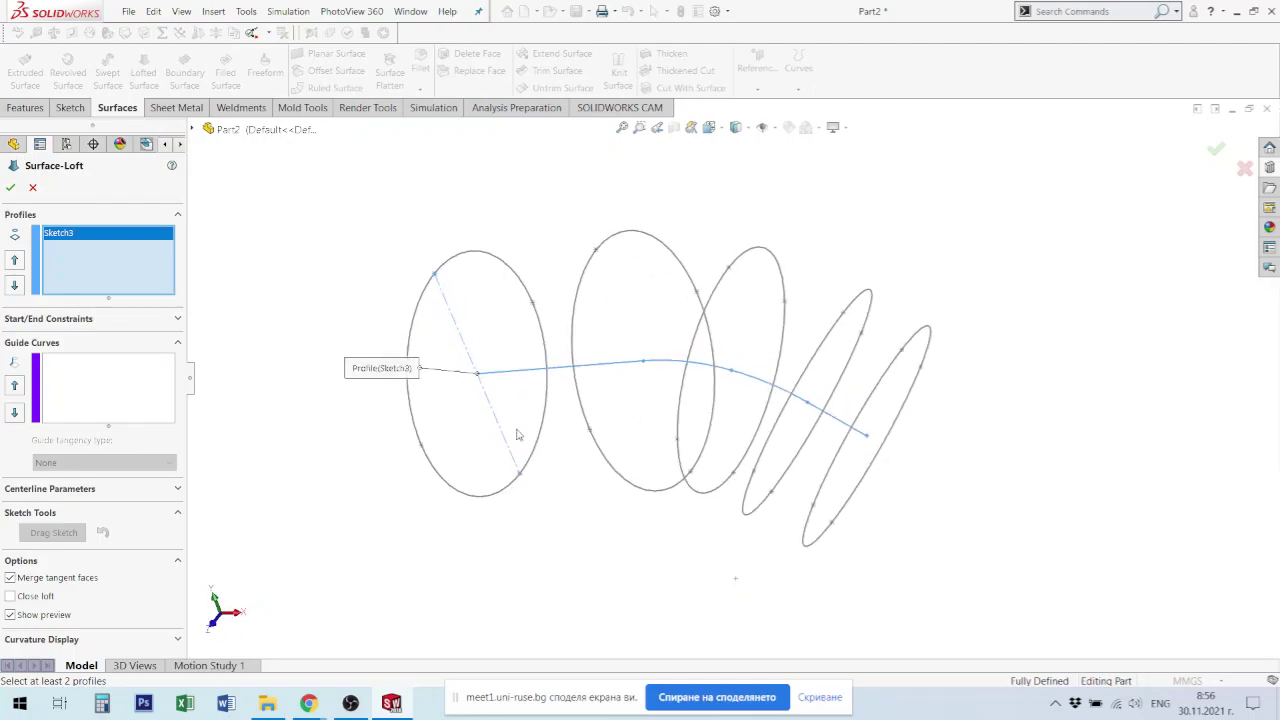
pyautogui.press('Escape')
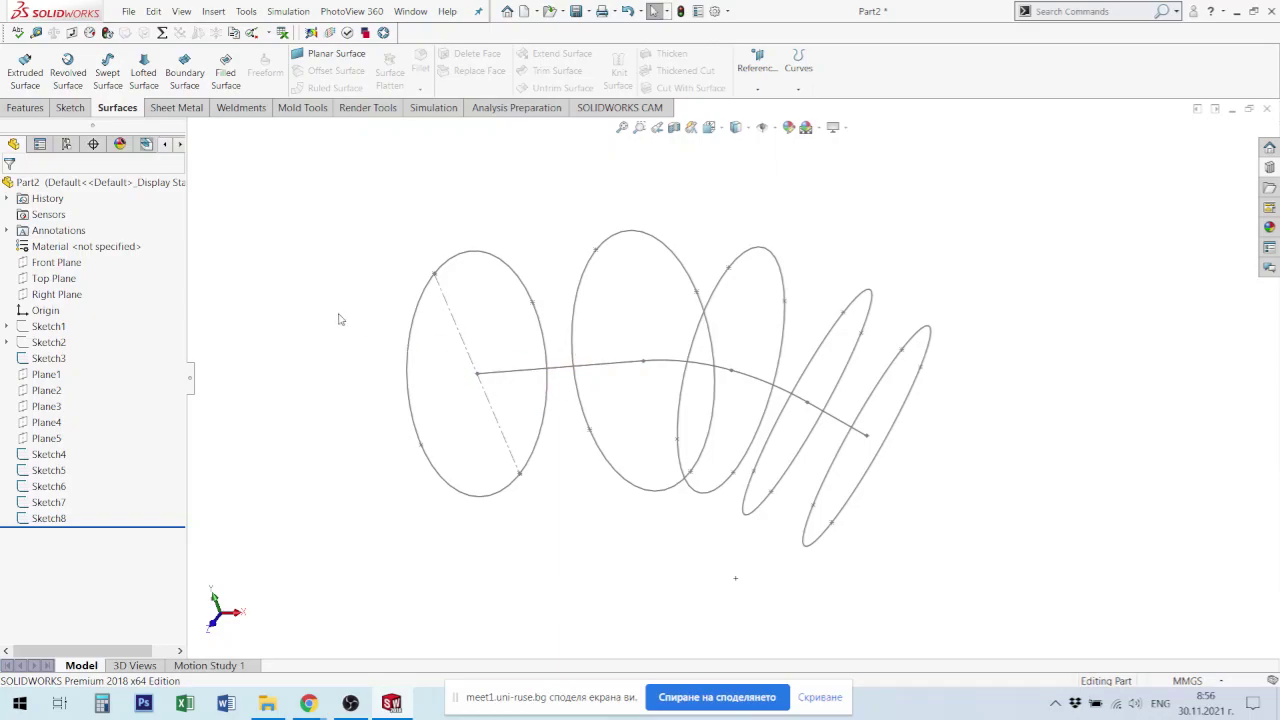
# Step: Start a lofted surface through the ellipse profiles Sketch7, Sketch6, Sketch8 and Sketch5
pyautogui.click(143, 72)
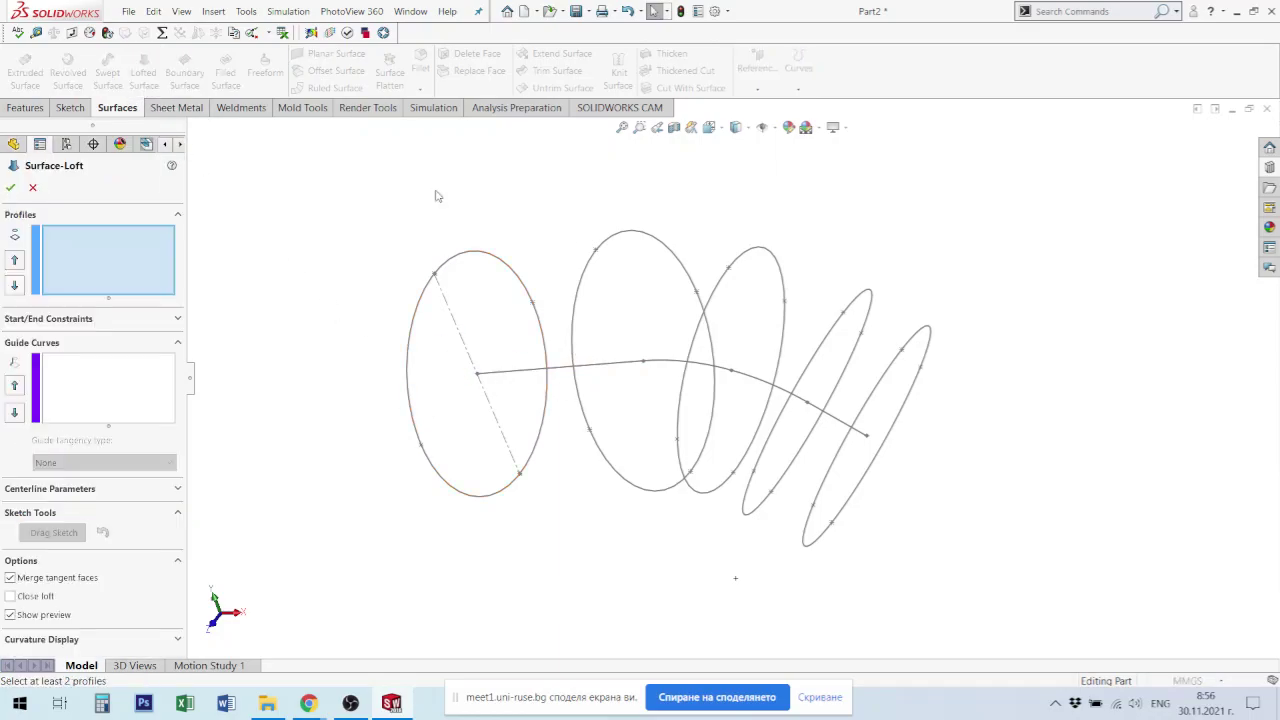
pyautogui.click(905, 357)
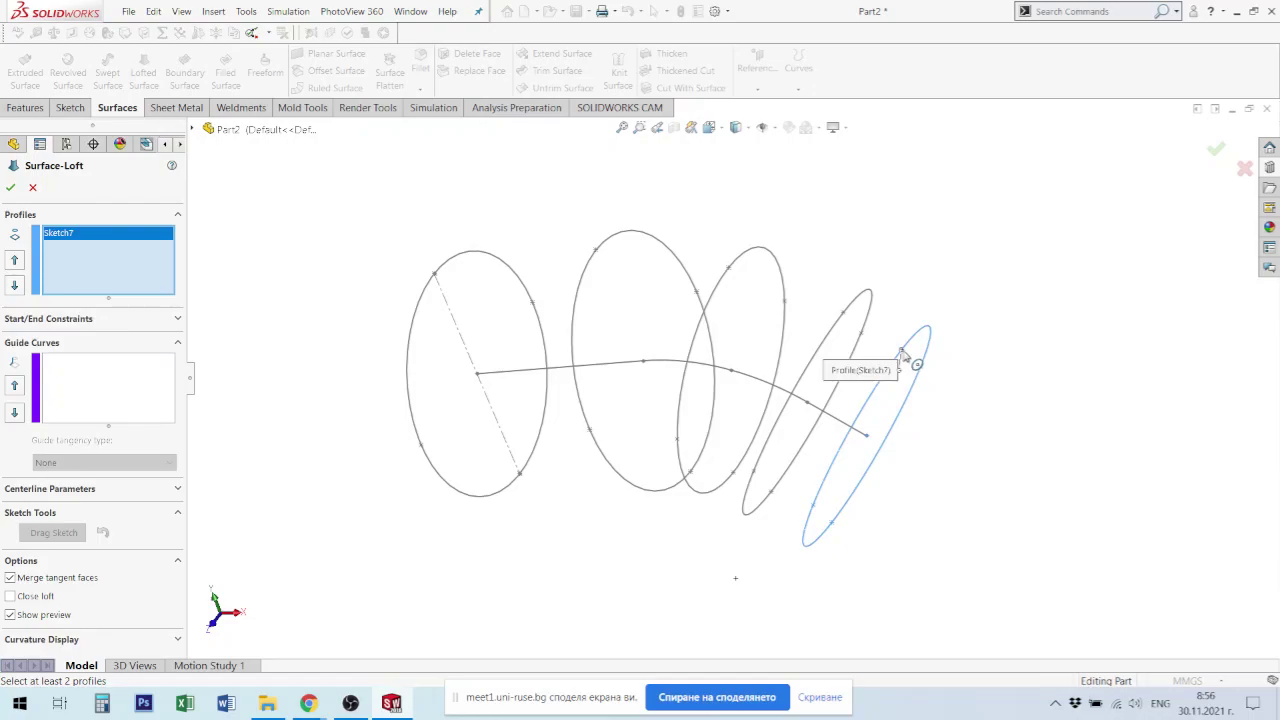
pyautogui.click(846, 318)
pyautogui.click(846, 318)
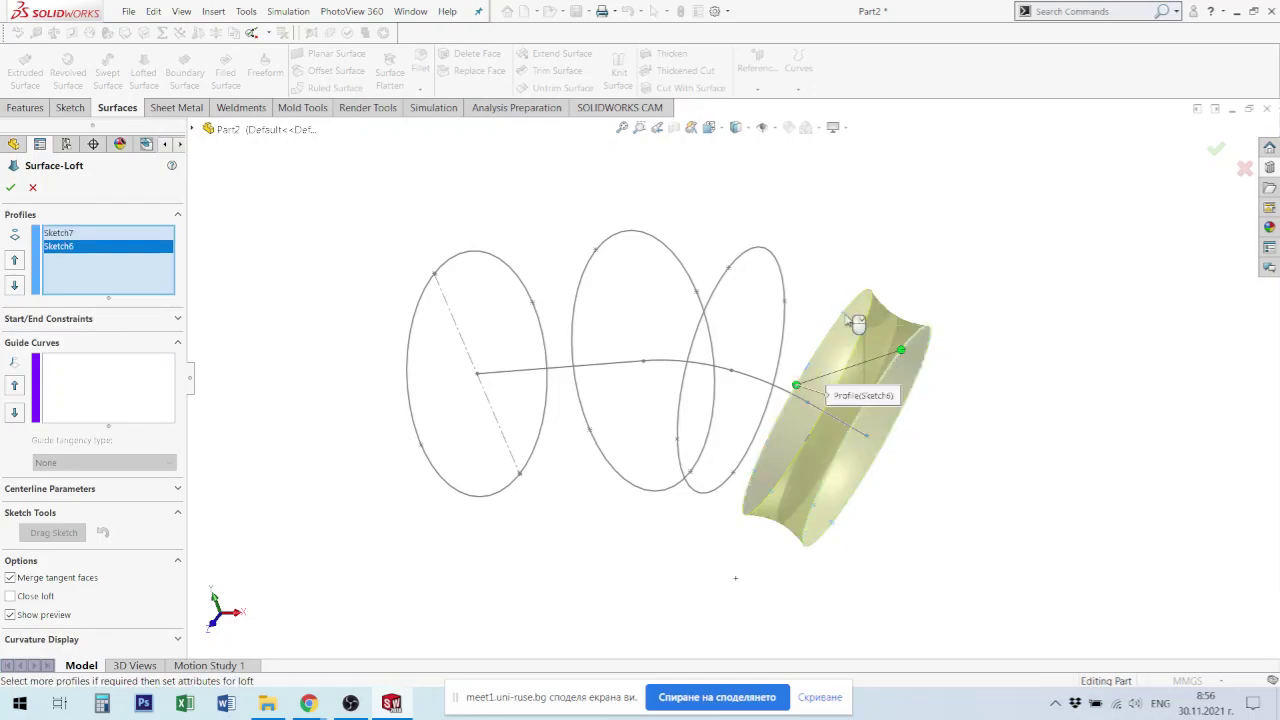
pyautogui.click(731, 271)
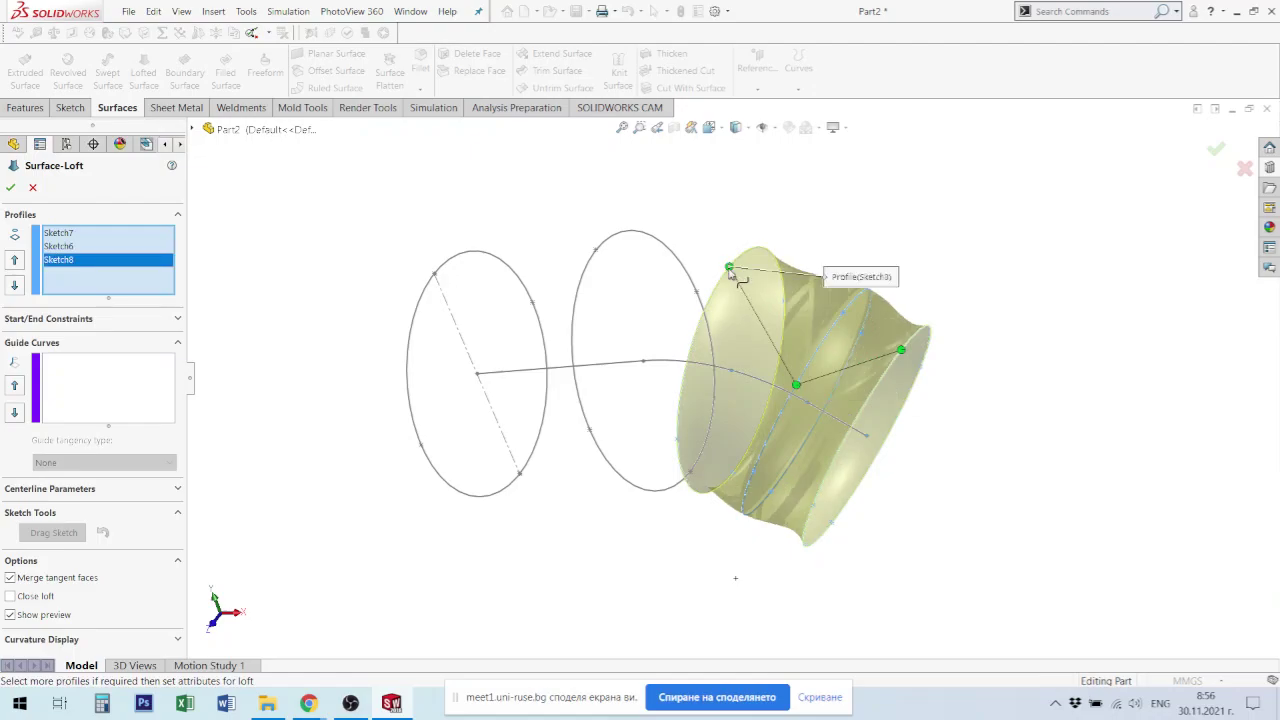
pyautogui.click(596, 251)
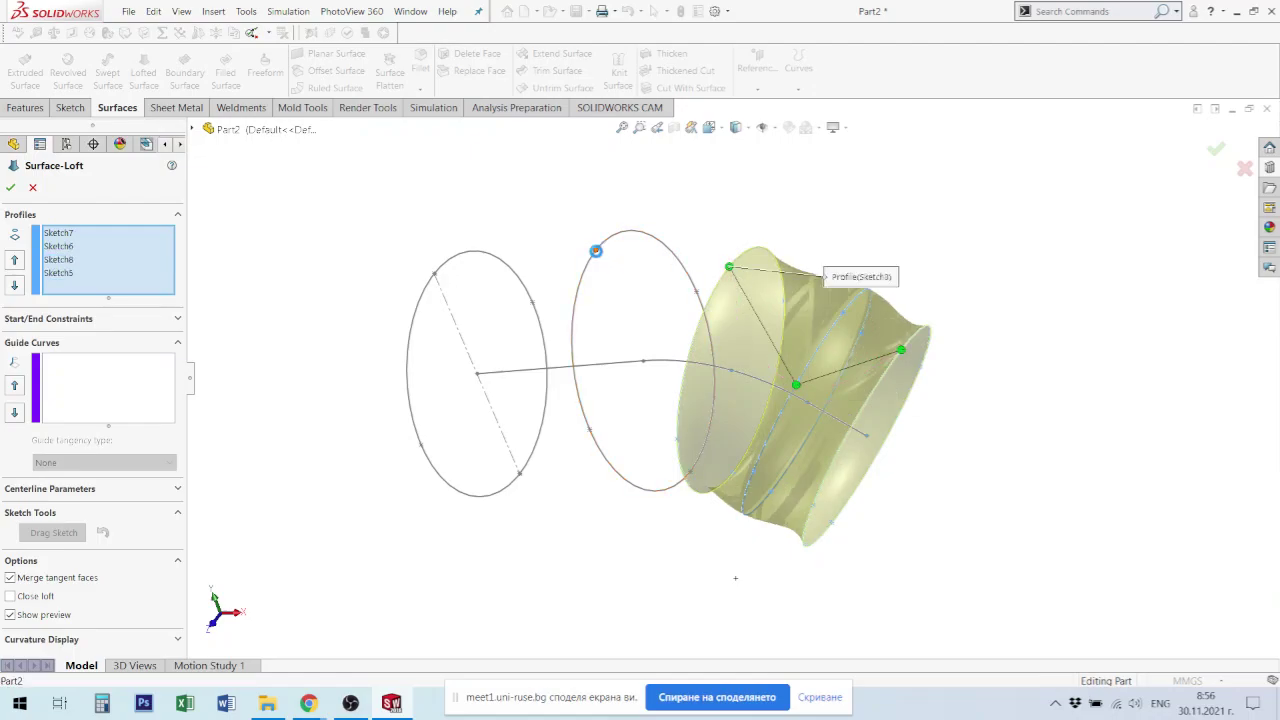
# Step: Remove the stray Sketch3, add Sketch4 as the last profile, and create Surface-Loft1
pyautogui.scroll(3, 545, 380)
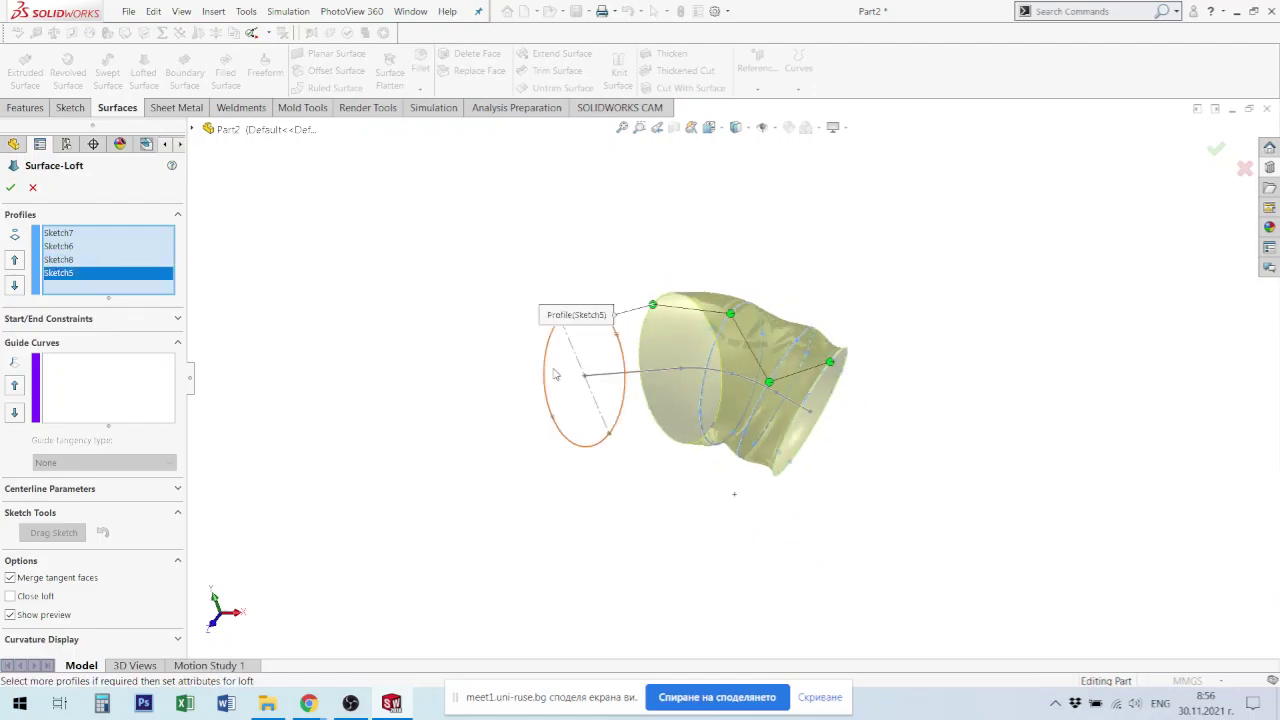
pyautogui.scroll(-2, 560, 375)
pyautogui.scroll(-2, 566, 283)
pyautogui.scroll(-1, 570, 290)
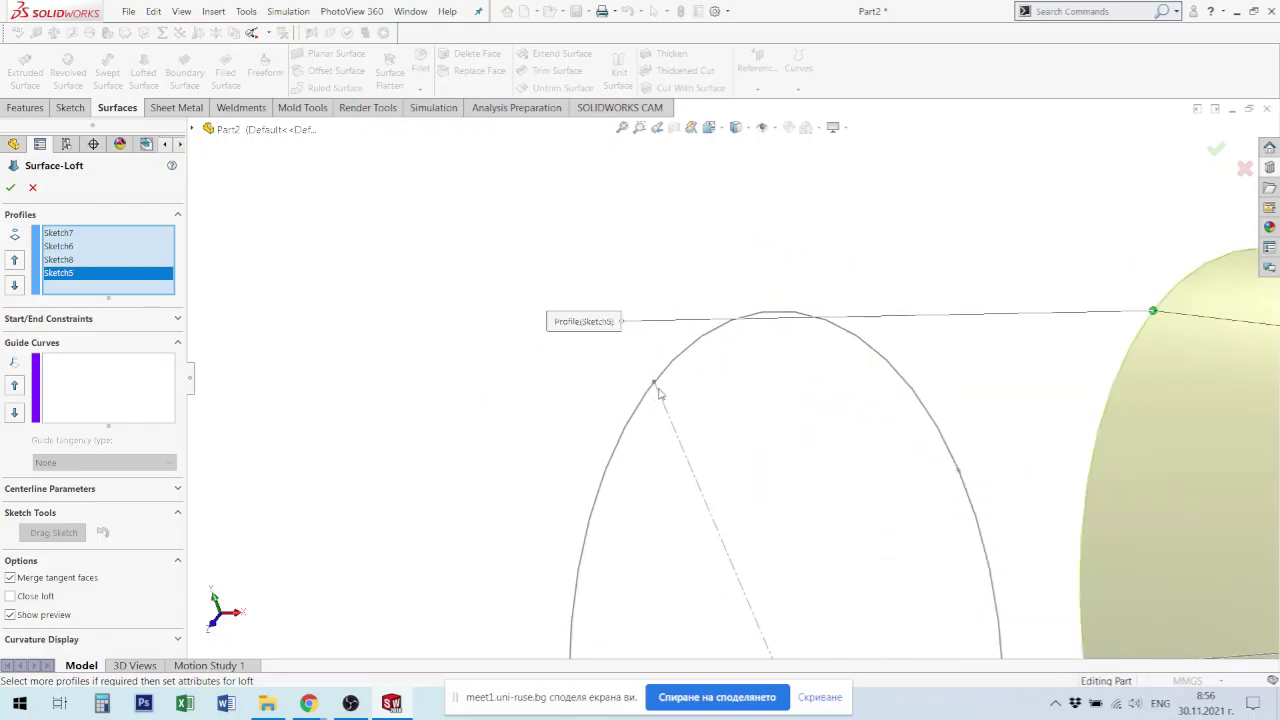
pyautogui.click(654, 386)
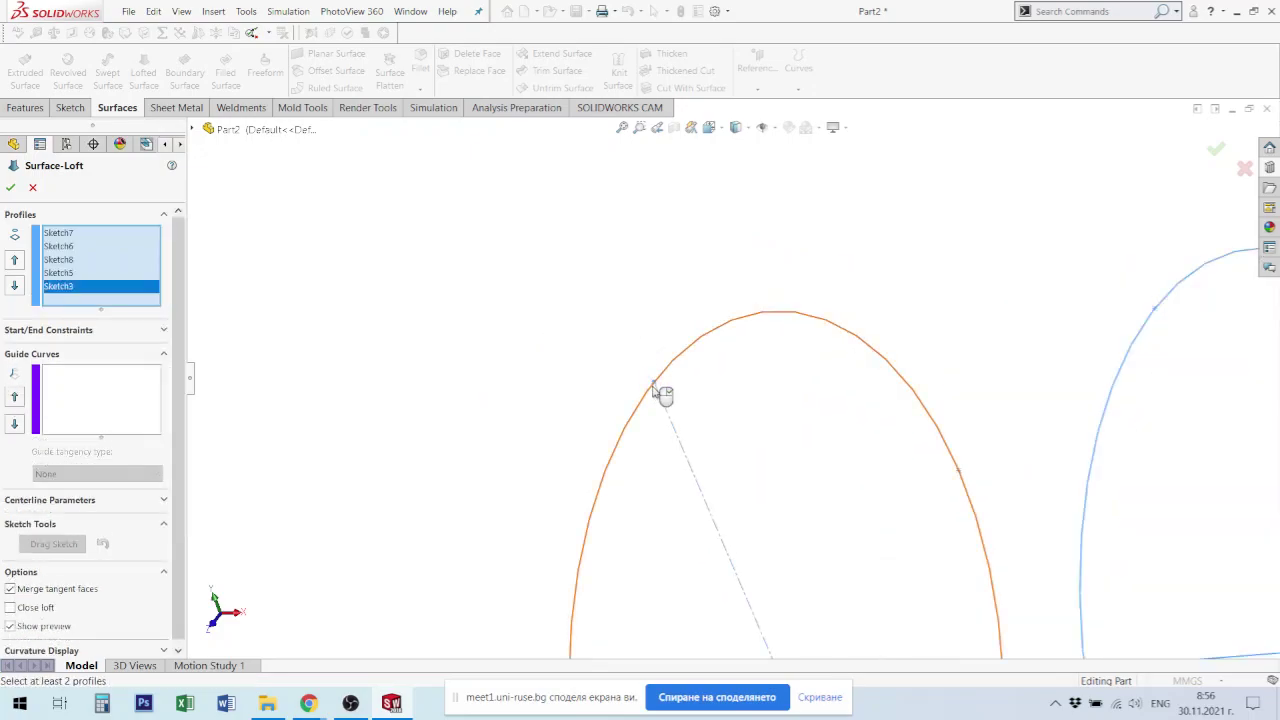
pyautogui.click(656, 384)
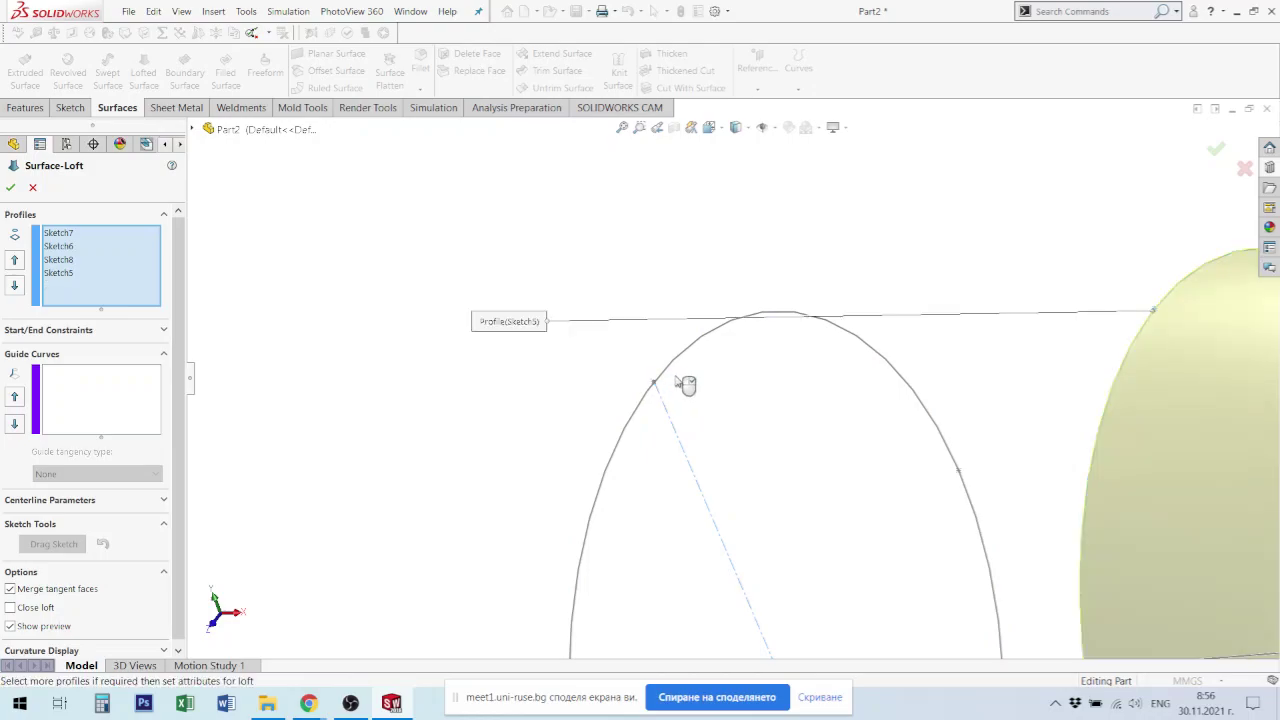
pyautogui.scroll(2, 677, 370)
pyautogui.click(677, 368)
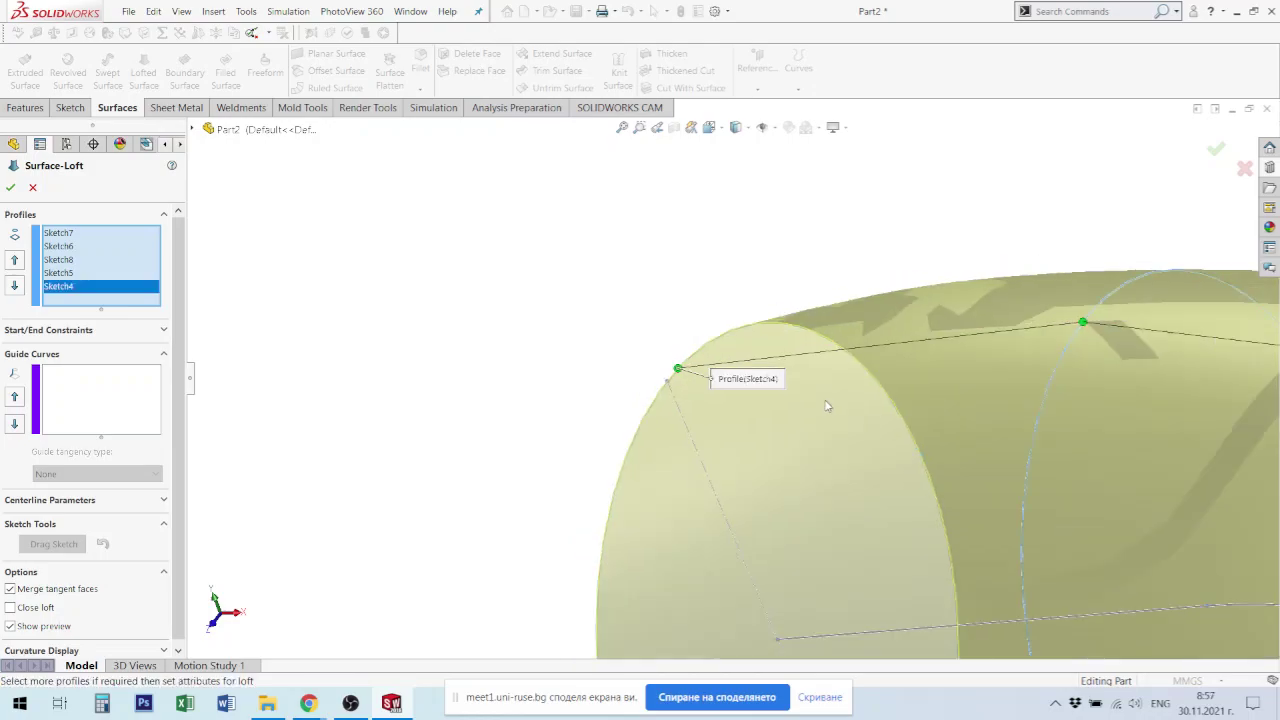
pyautogui.scroll(3, 677, 368)
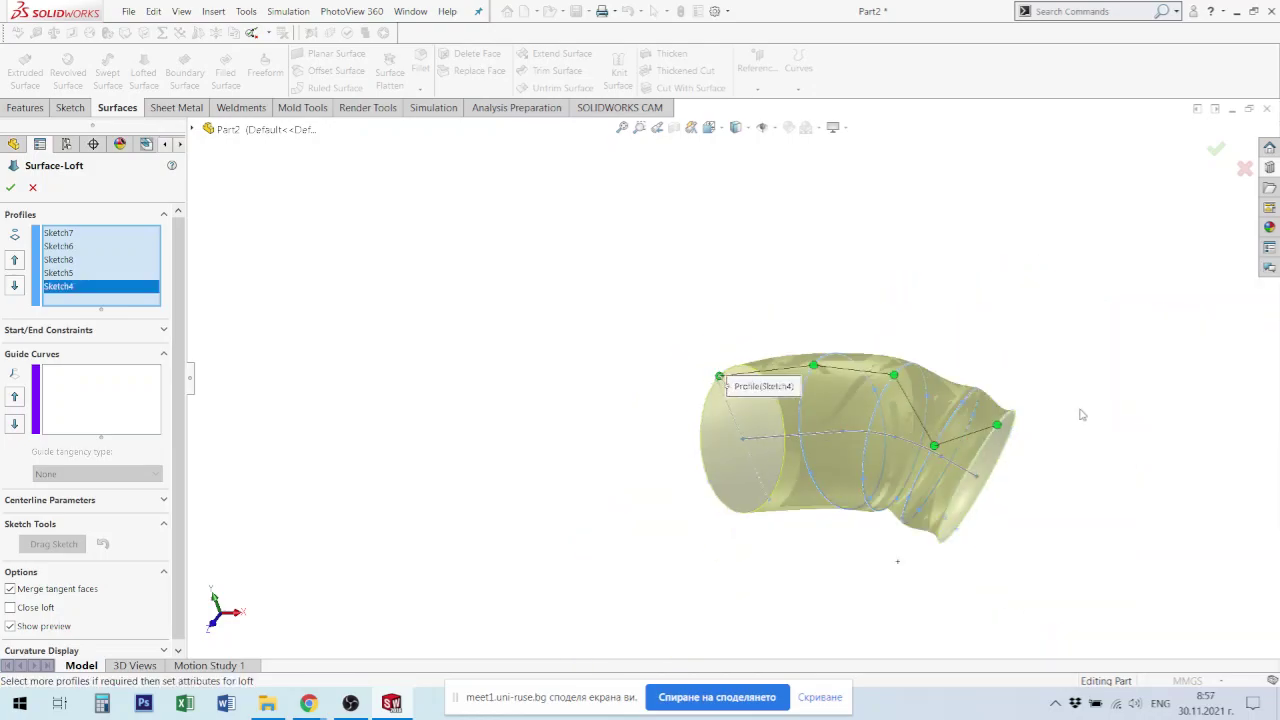
pyautogui.click(10, 187)
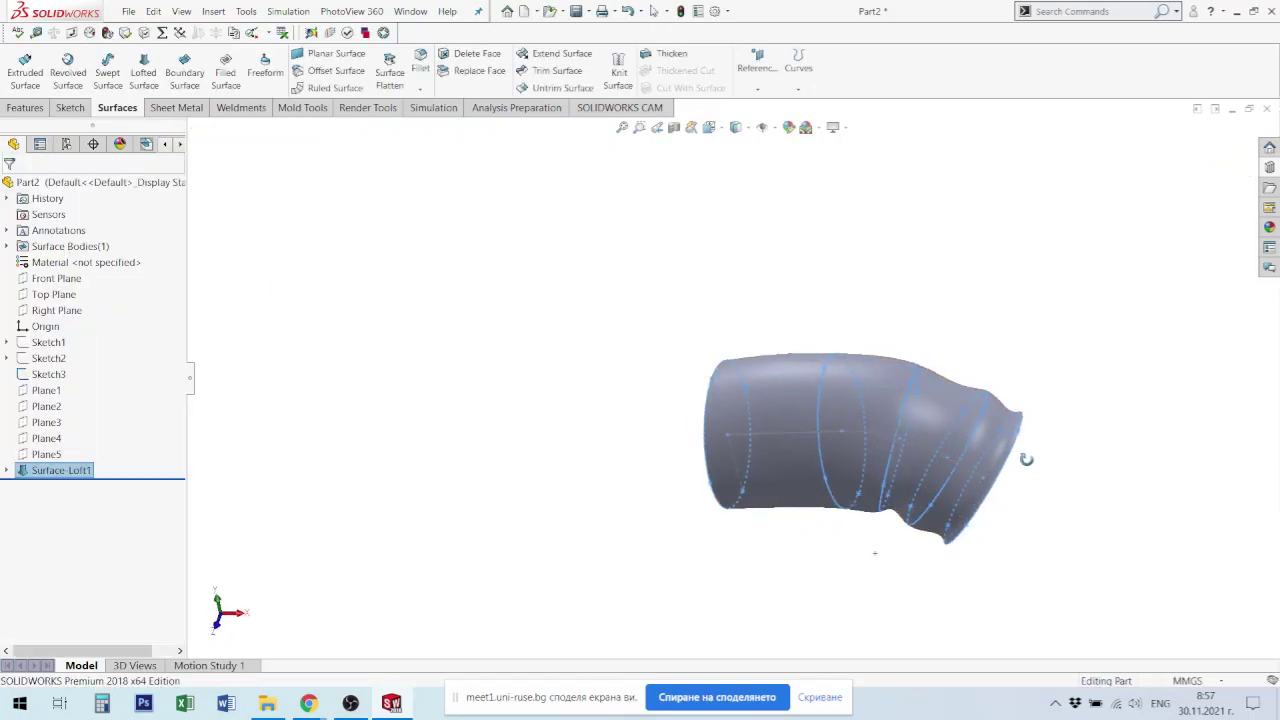
pyautogui.scroll(-5, 855, 415)
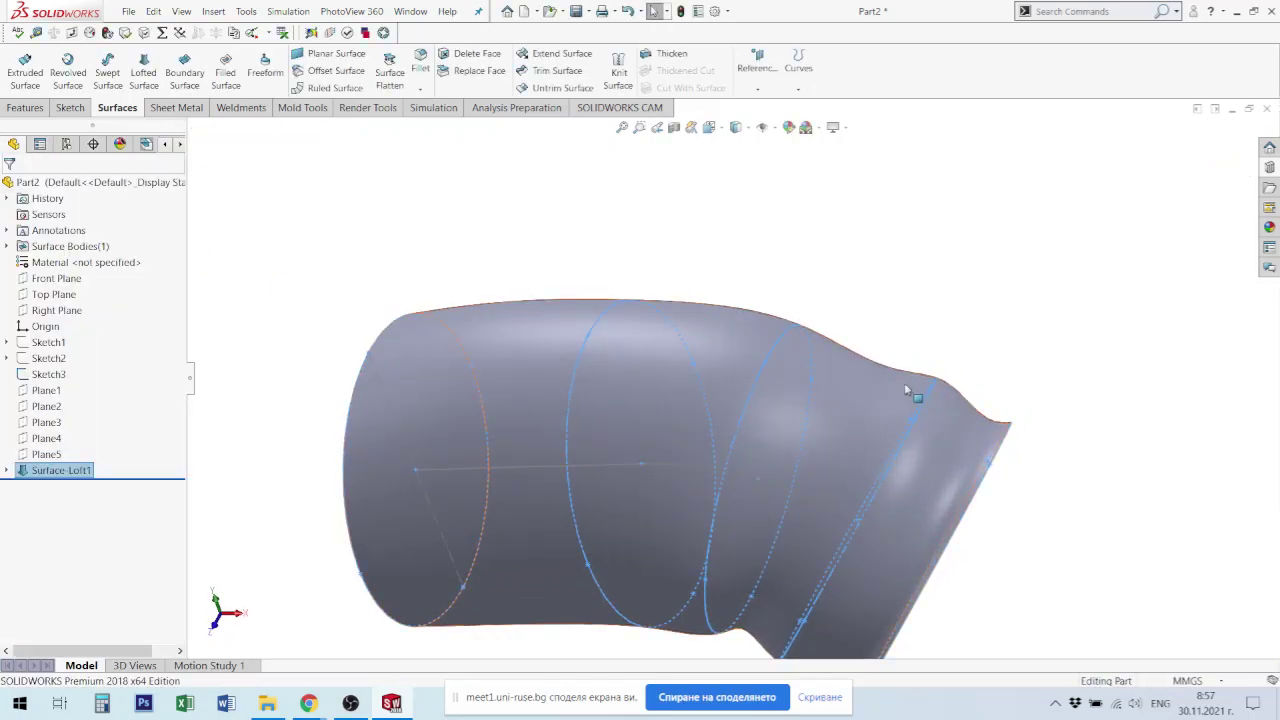
pyautogui.scroll(3, 846, 432)
pyautogui.moveTo(838, 427); pyautogui.dragTo(935, 396, button='middle')
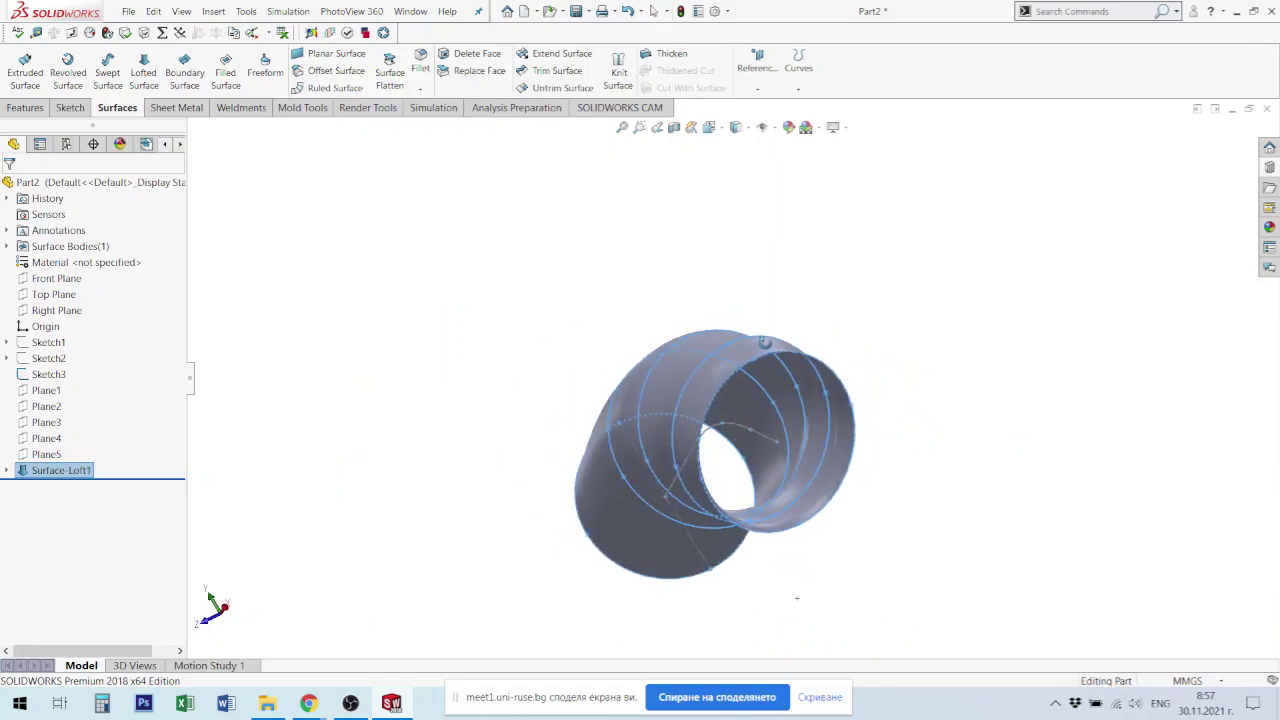
pyautogui.moveTo(639, 536)
pyautogui.mouseDown(button='middle')
pyautogui.moveTo(733, 390)
pyautogui.moveTo(595, 380)
pyautogui.mouseUp(button='middle')
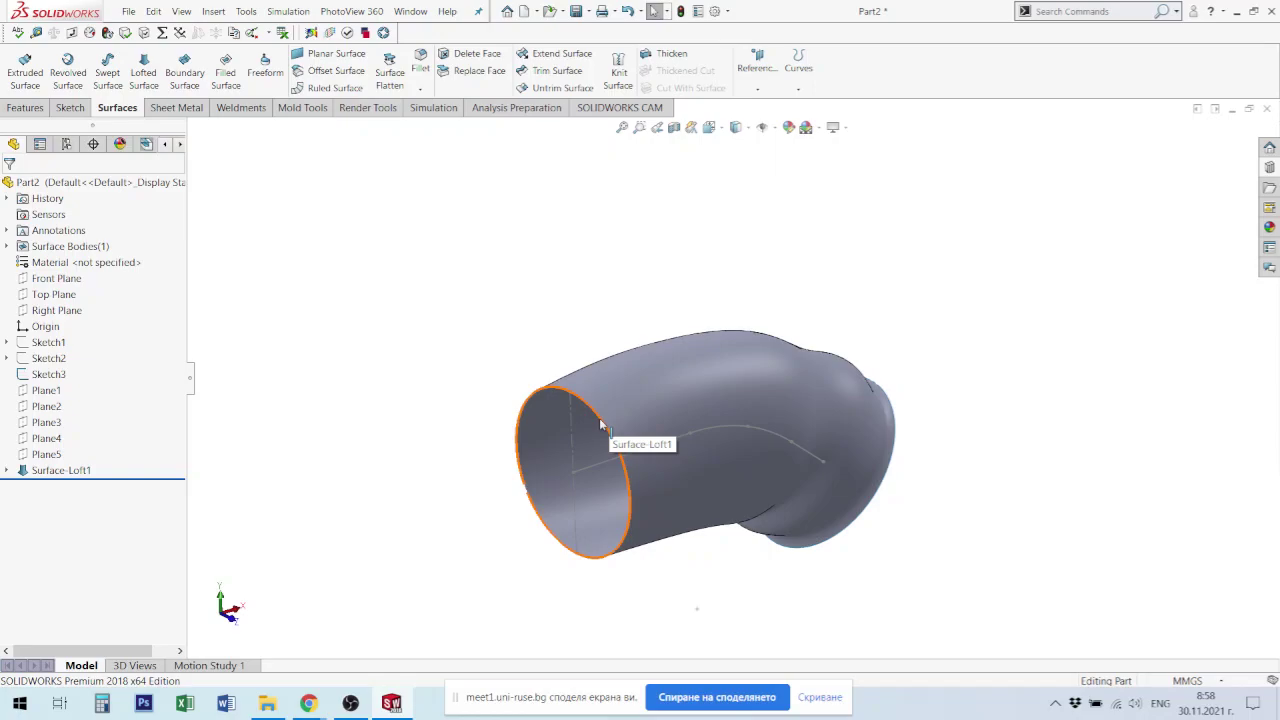
pyautogui.moveTo(900, 514); pyautogui.dragTo(857, 486, button='middle')
pyautogui.scroll(2, 860, 487)
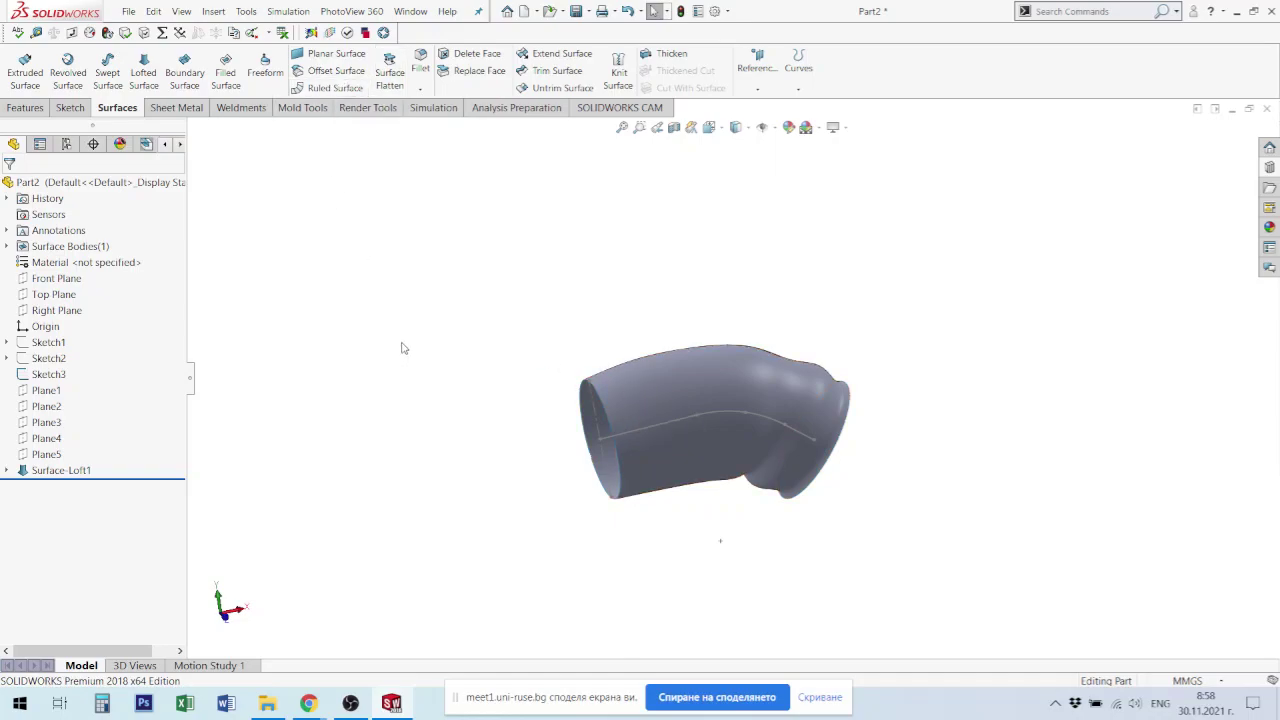
pyautogui.click(338, 71)
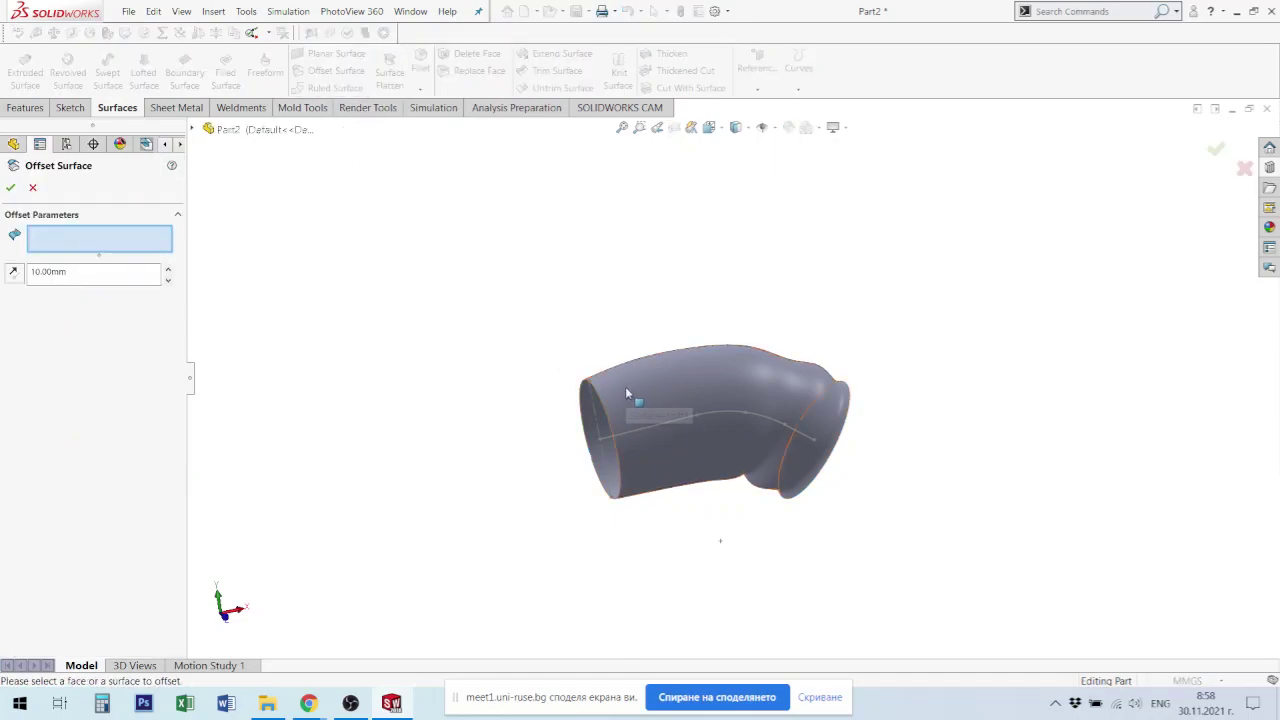
pyautogui.click(627, 390)
pyautogui.moveTo(983, 409)
pyautogui.mouseDown(button='middle')
pyautogui.moveTo(986, 383)
pyautogui.moveTo(1023, 369)
pyautogui.moveTo(1023, 319)
pyautogui.moveTo(940, 360)
pyautogui.mouseUp(button='middle')
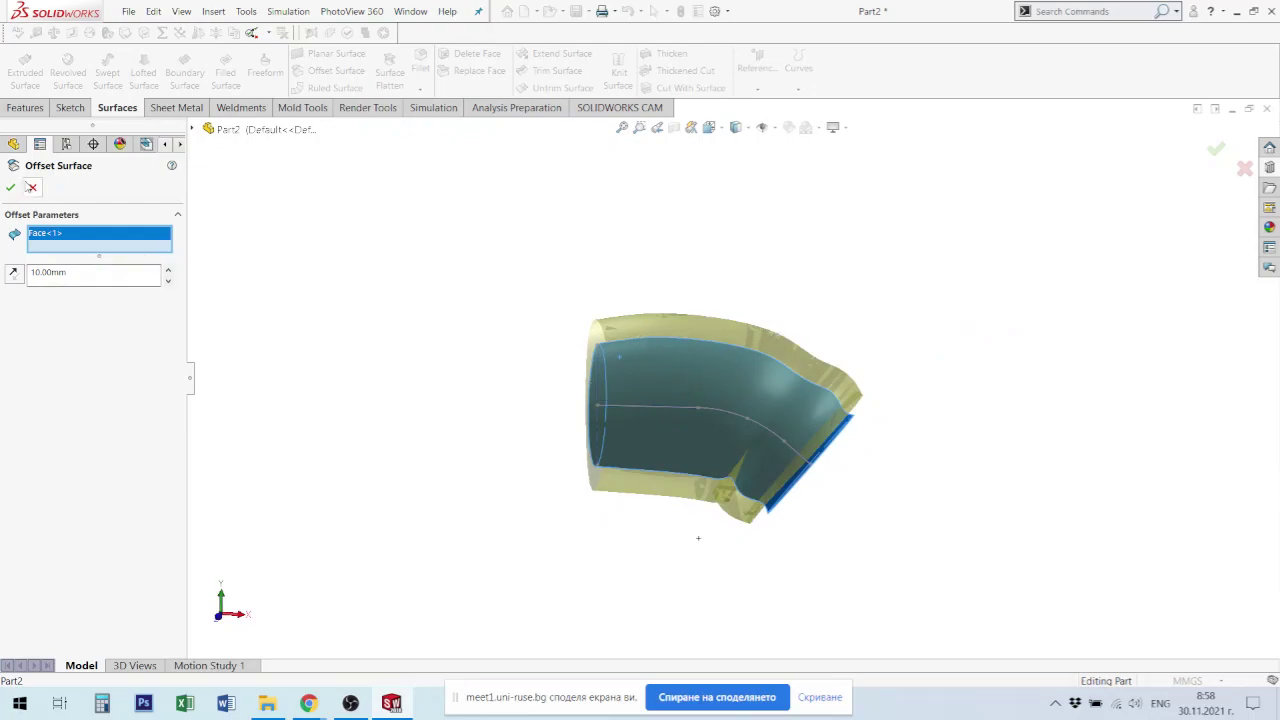
pyautogui.moveTo(748, 363); pyautogui.dragTo(791, 339, button='middle')
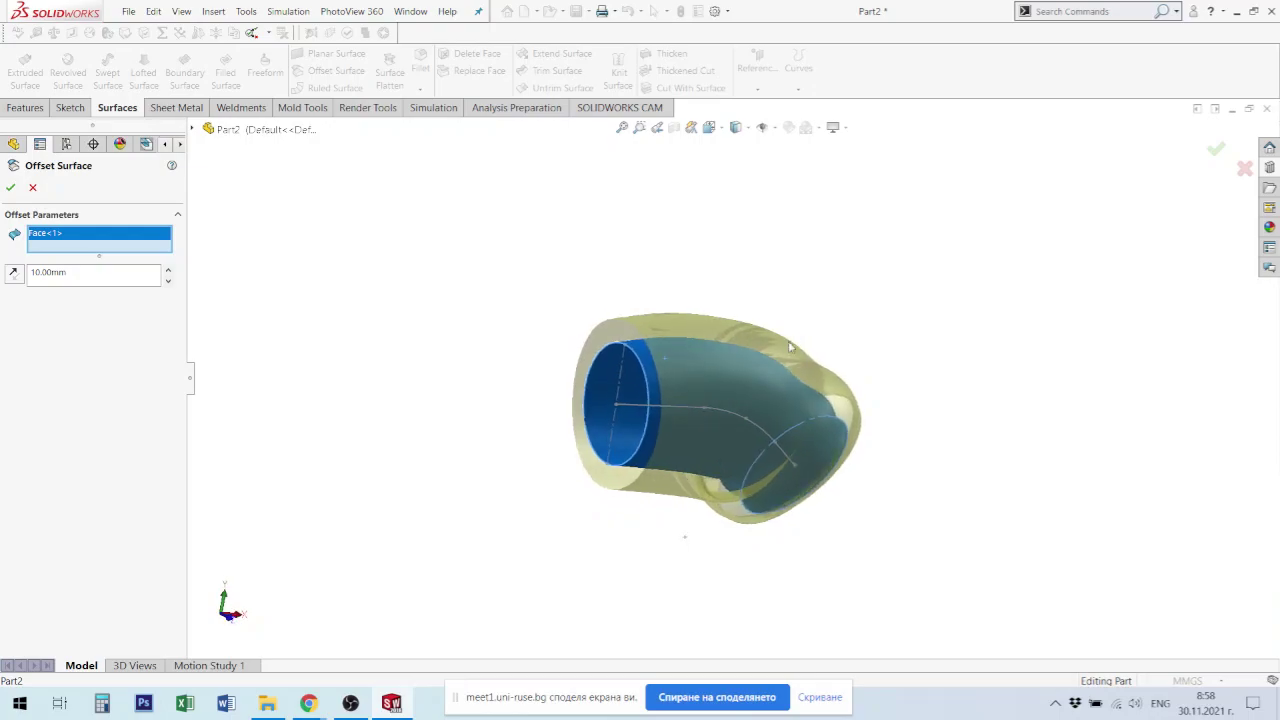
pyautogui.click(33, 188)
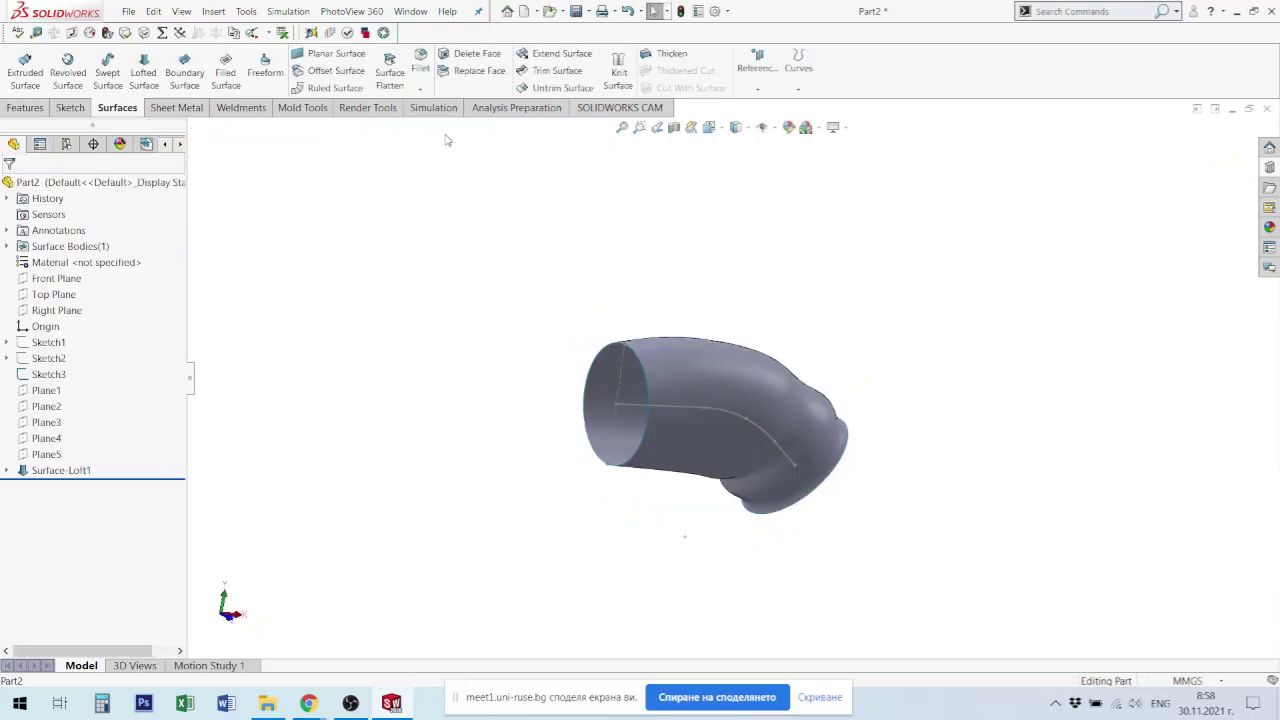
# Step: Start a ruled surface on the duct's front opening edge
pyautogui.click(330, 88)
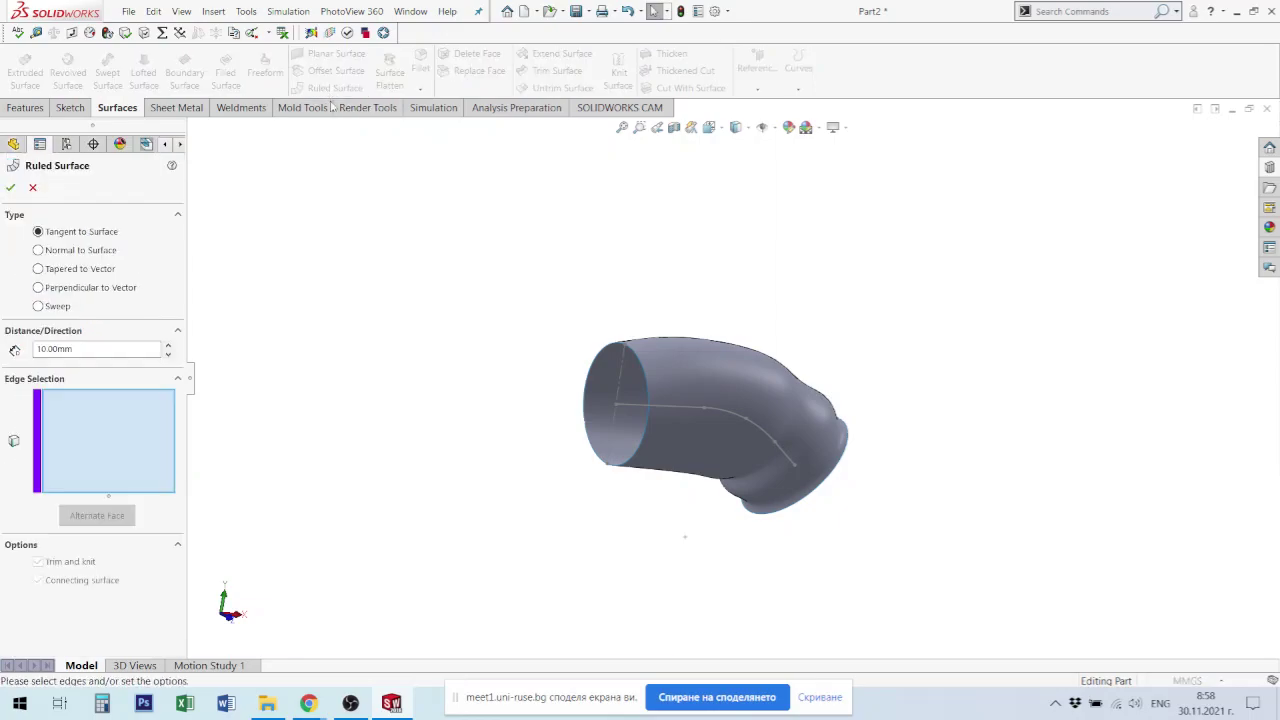
pyautogui.click(643, 365)
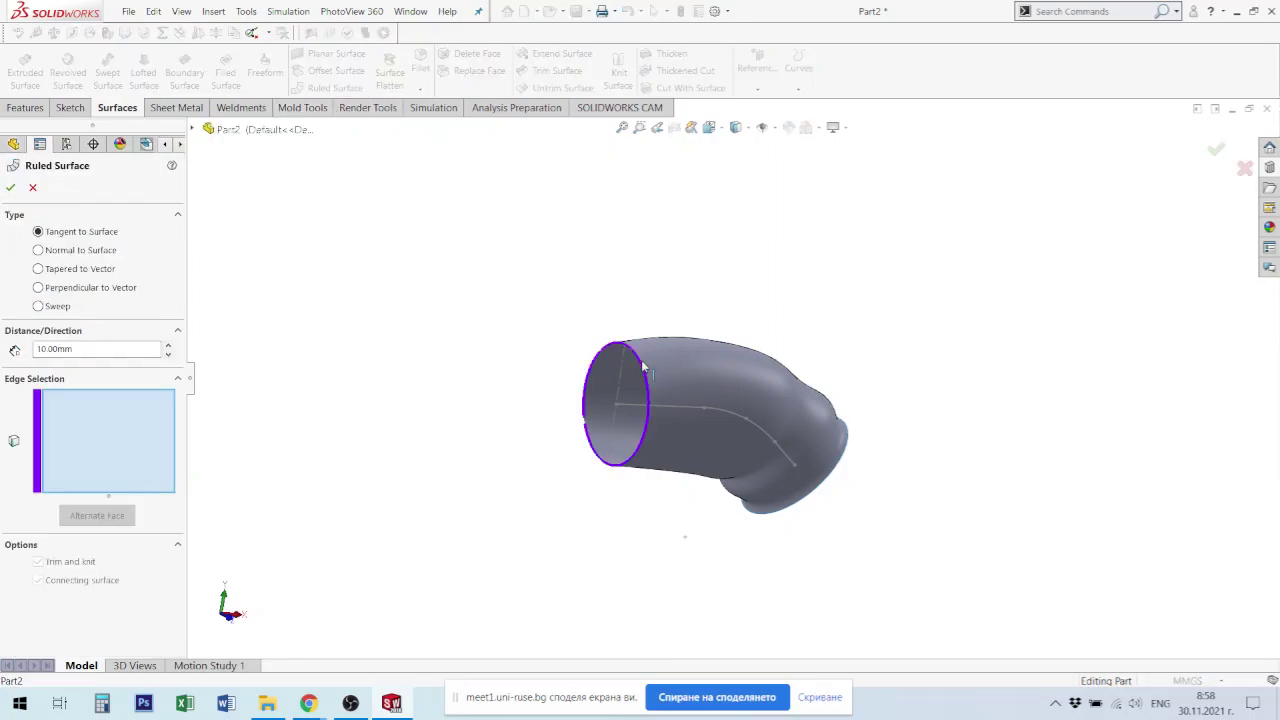
pyautogui.scroll(-3, 700, 318)
pyautogui.moveTo(700, 318)
pyautogui.mouseDown(button='middle')
pyautogui.moveTo(641, 298)
pyautogui.moveTo(555, 299)
pyautogui.mouseUp(button='middle')
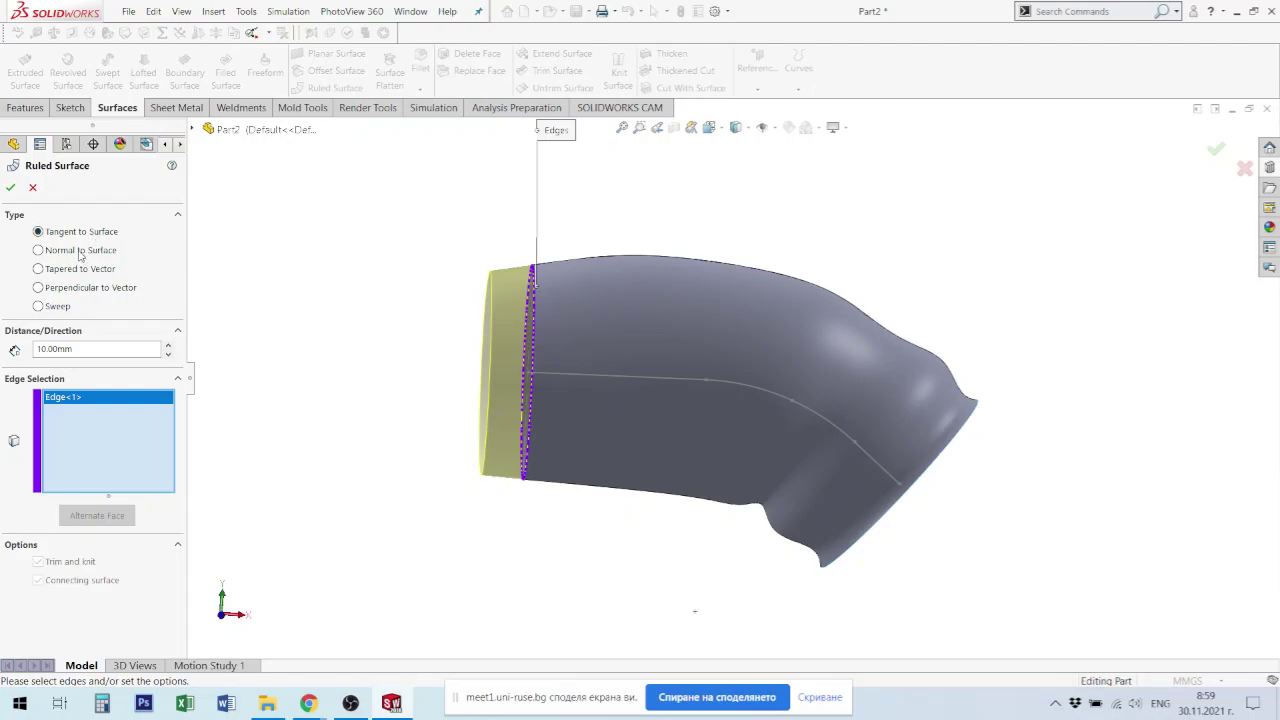
# Step: Make the 10 mm ruled surface Normal to Surface, reversed to point inward
pyautogui.click(69, 253)
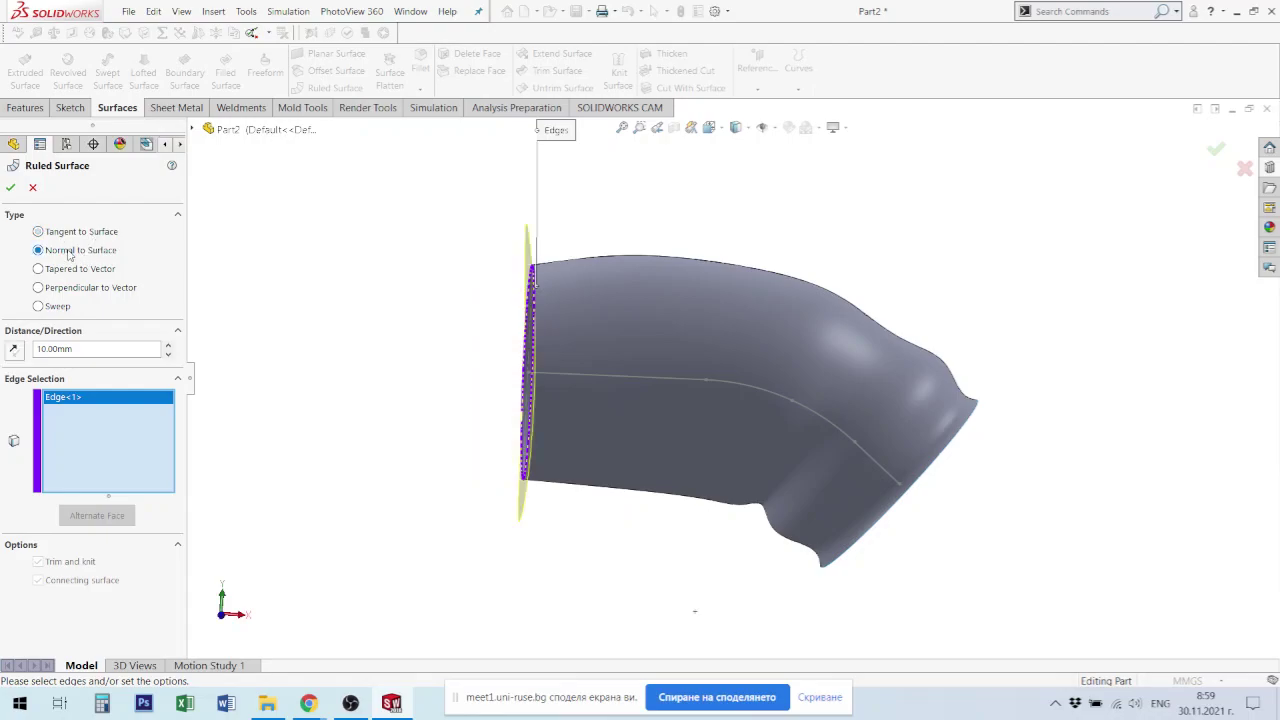
pyautogui.moveTo(613, 284)
pyautogui.mouseDown(button='middle')
pyautogui.moveTo(665, 291)
pyautogui.moveTo(601, 255)
pyautogui.mouseUp(button='middle')
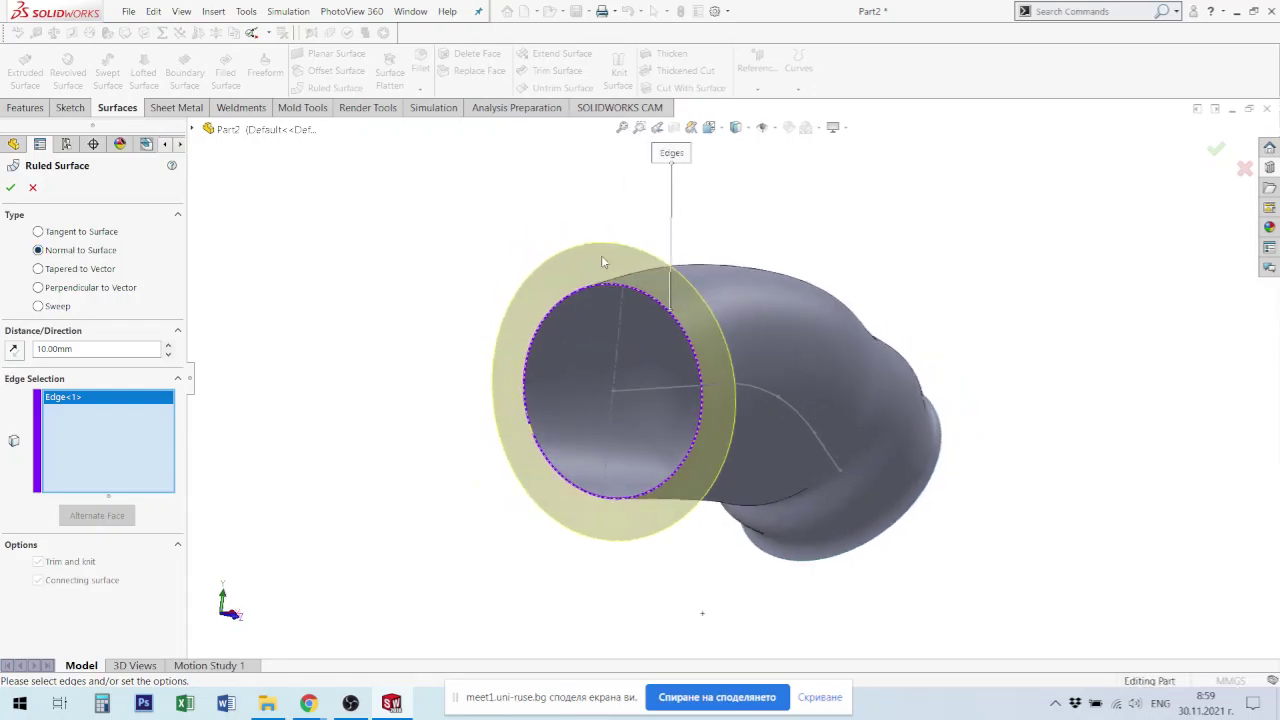
pyautogui.click(14, 350)
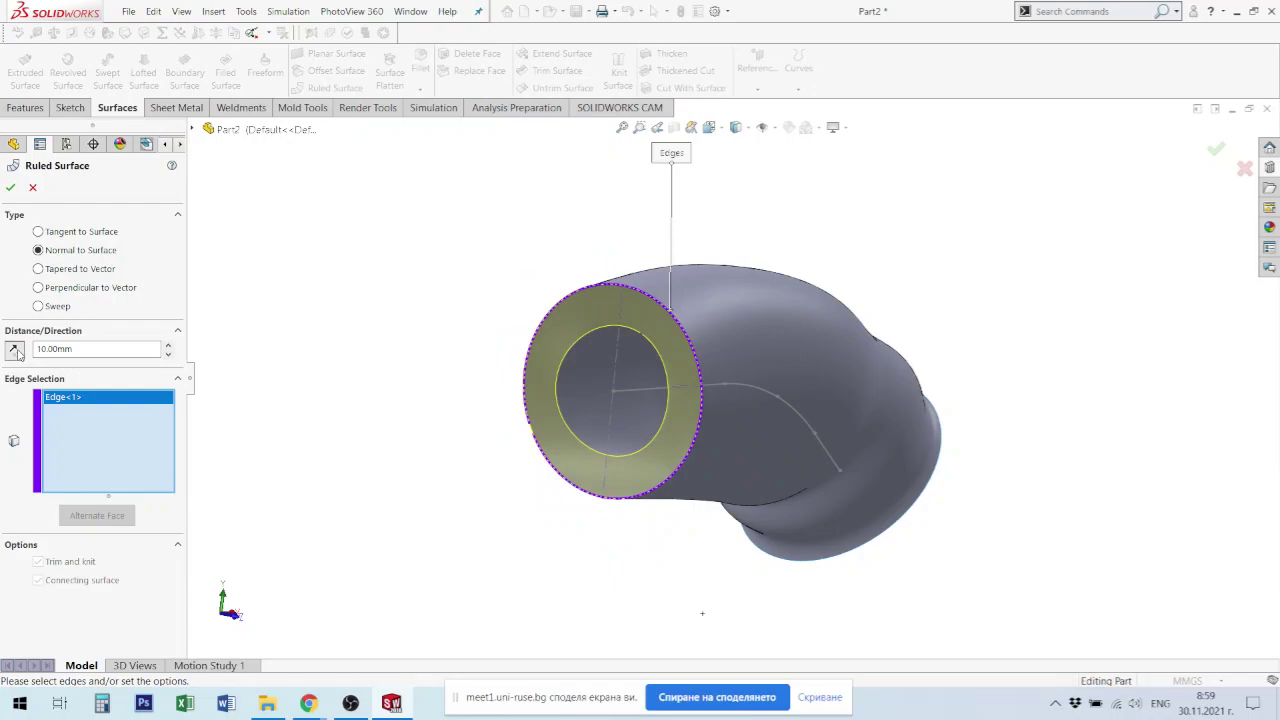
pyautogui.moveTo(790, 363)
pyautogui.mouseDown(button='middle')
pyautogui.moveTo(716, 332)
pyautogui.moveTo(829, 227)
pyautogui.moveTo(843, 229)
pyautogui.mouseUp(button='middle')
pyautogui.scroll(-5, 760, 306)
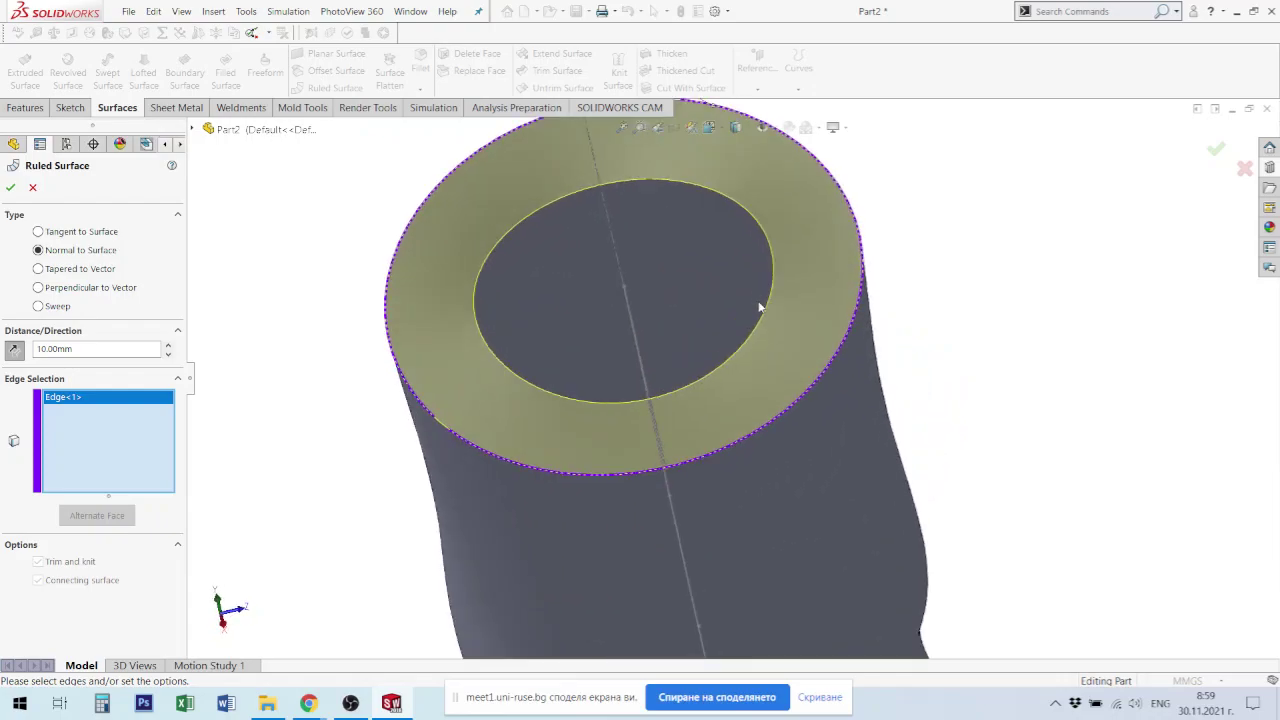
pyautogui.scroll(-2, 743, 229)
pyautogui.scroll(4, 767, 297)
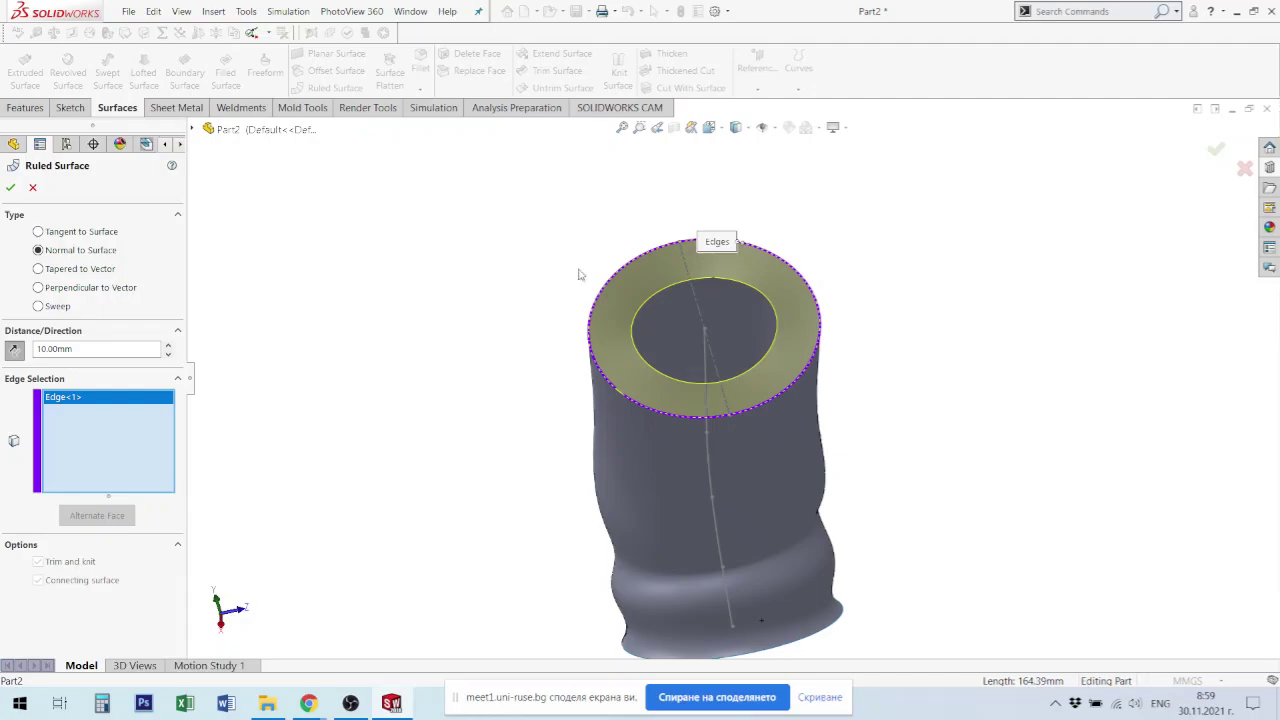
pyautogui.moveTo(708, 320)
pyautogui.mouseDown(button='middle')
pyautogui.moveTo(622, 369)
pyautogui.moveTo(519, 499)
pyautogui.mouseUp(button='middle')
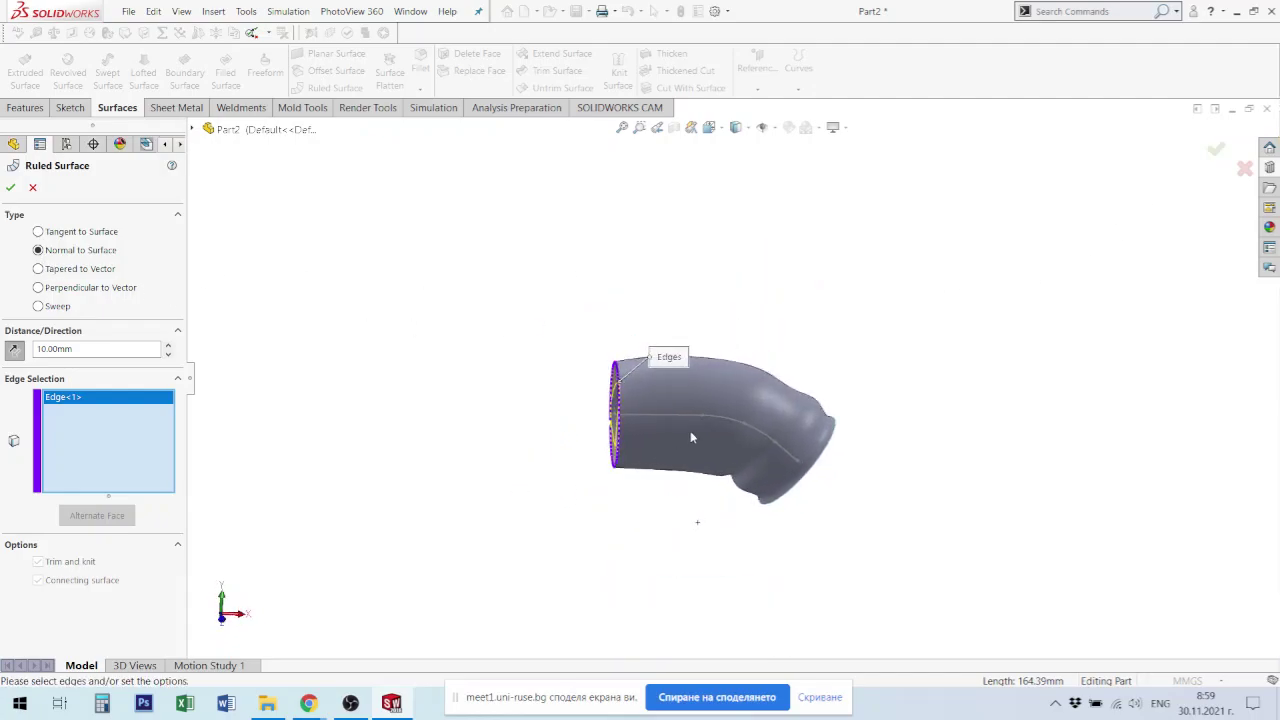
# Step: Try Tapered to Vector with Line1@Sketch3, reversed, then Perpendicular to Vector
pyautogui.click(38, 269)
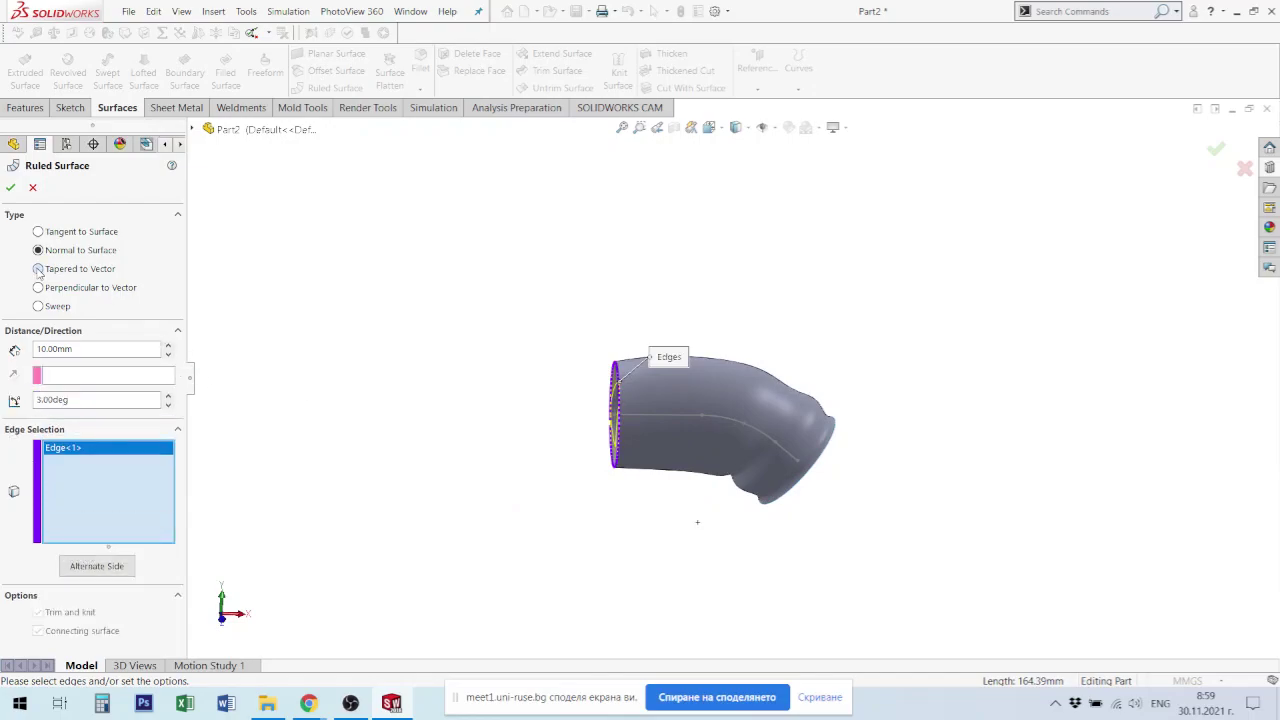
pyautogui.click(85, 378)
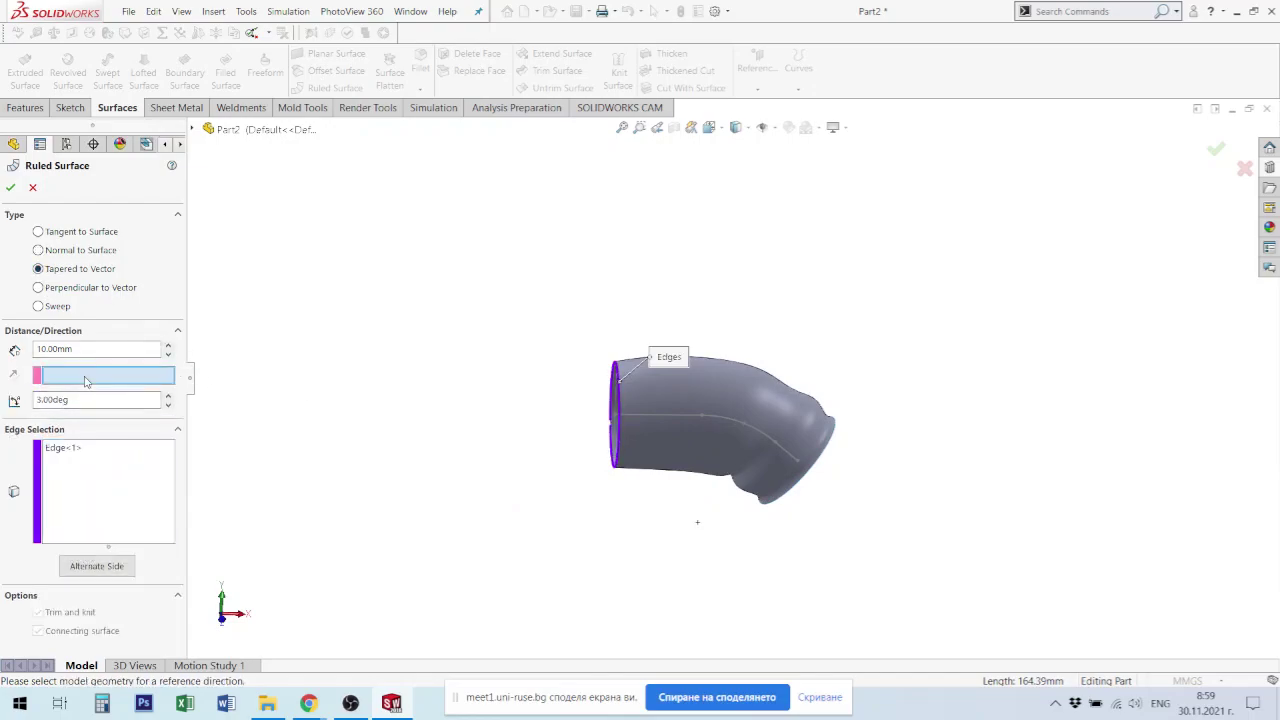
pyautogui.click(662, 414)
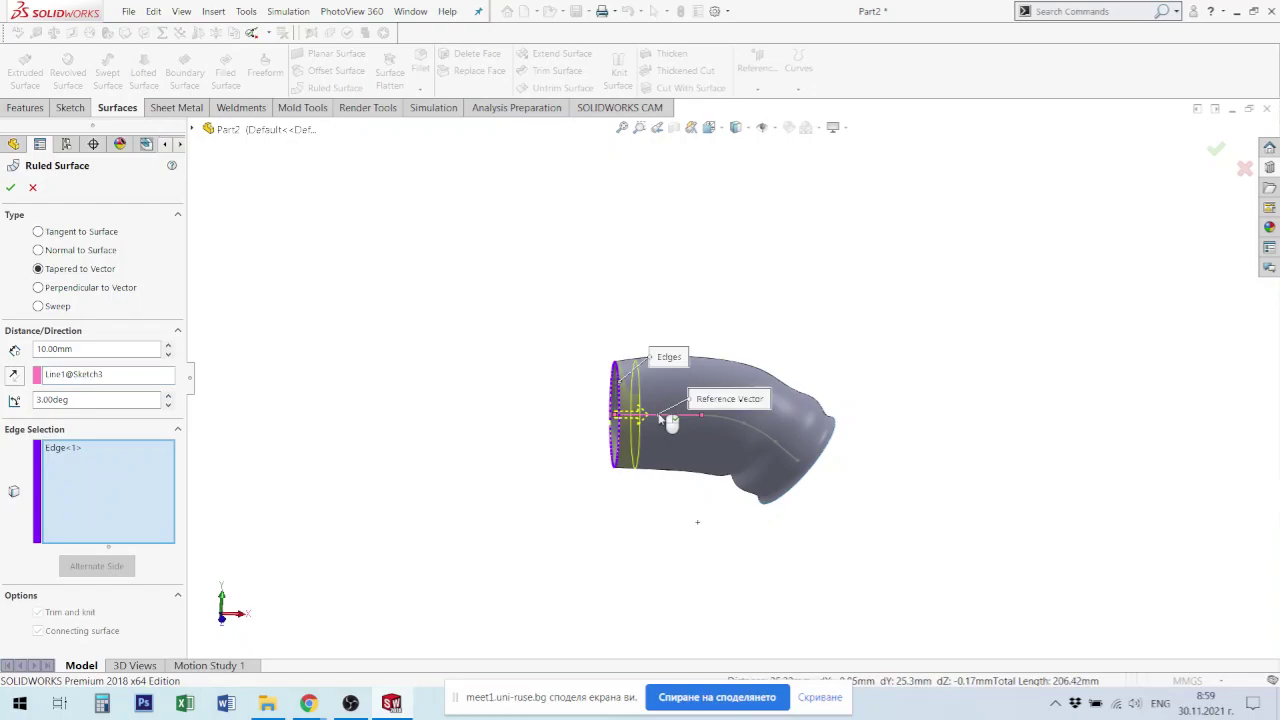
pyautogui.click(13, 374)
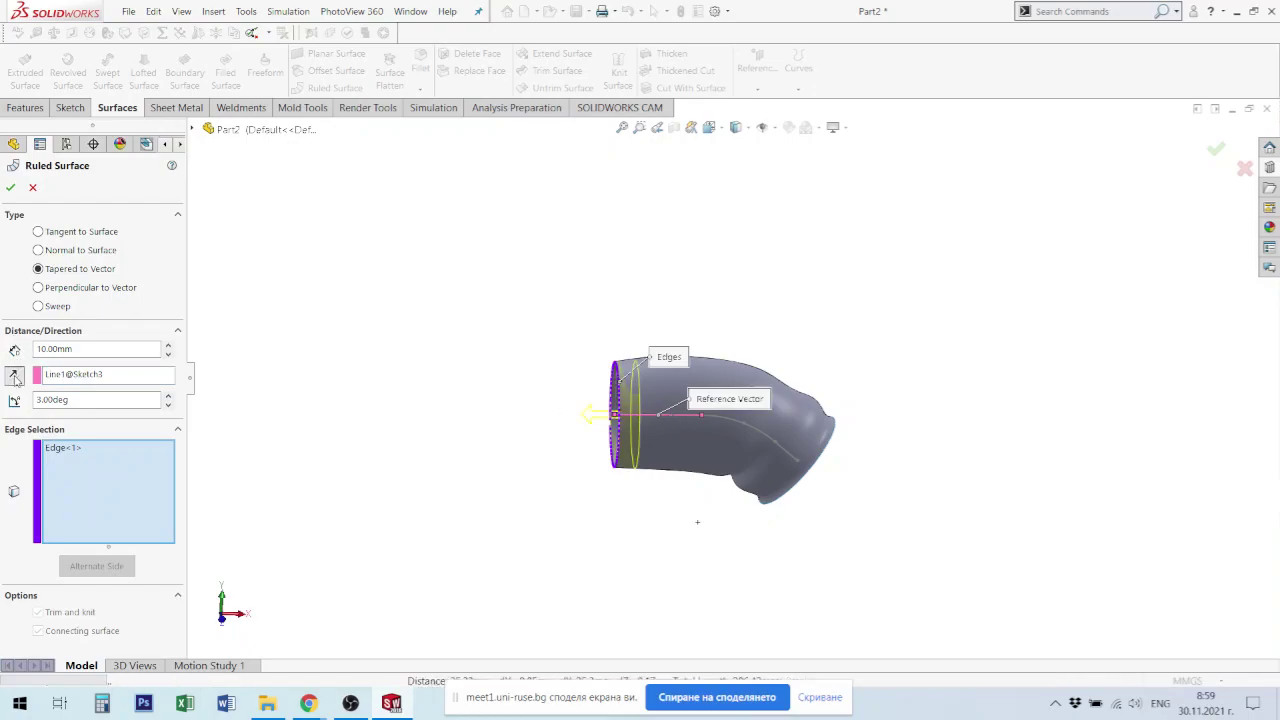
pyautogui.scroll(-5, 660, 384)
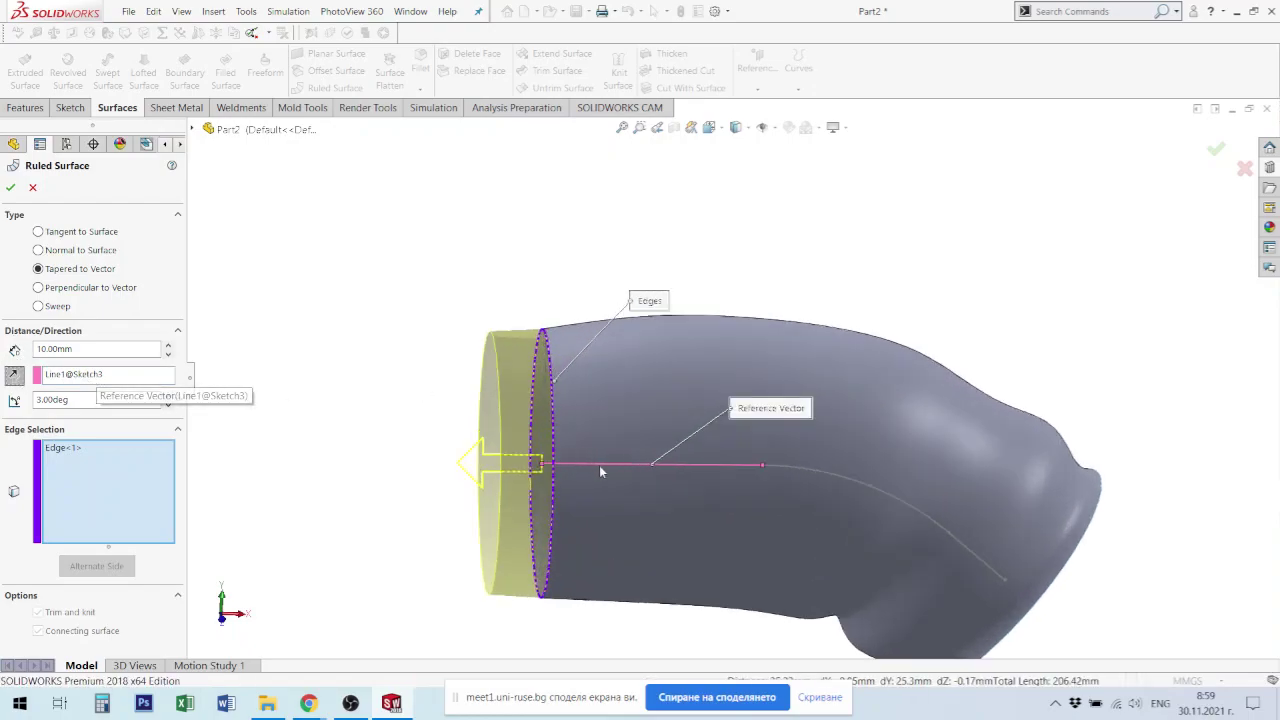
pyautogui.moveTo(503, 323)
pyautogui.mouseDown(button='middle')
pyautogui.moveTo(506, 286)
pyautogui.moveTo(527, 285)
pyautogui.mouseUp(button='middle')
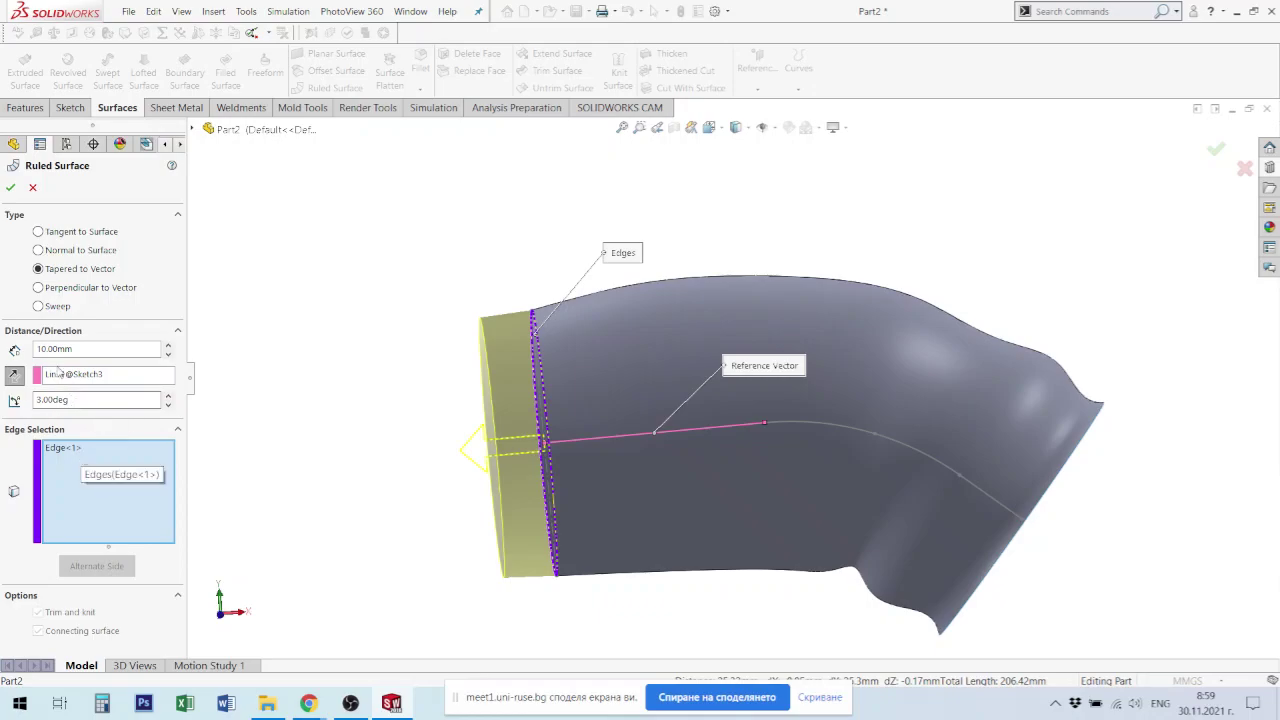
pyautogui.click(48, 287)
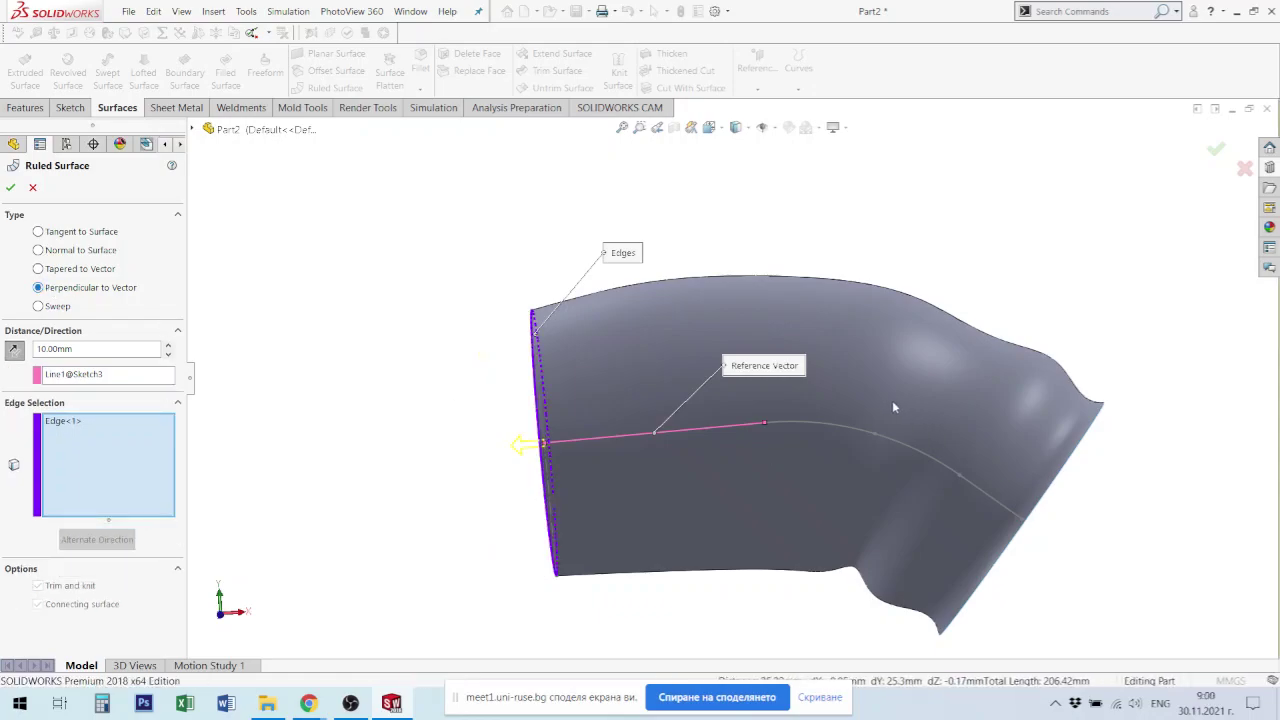
pyautogui.moveTo(894, 406); pyautogui.dragTo(535, 457, button='middle')
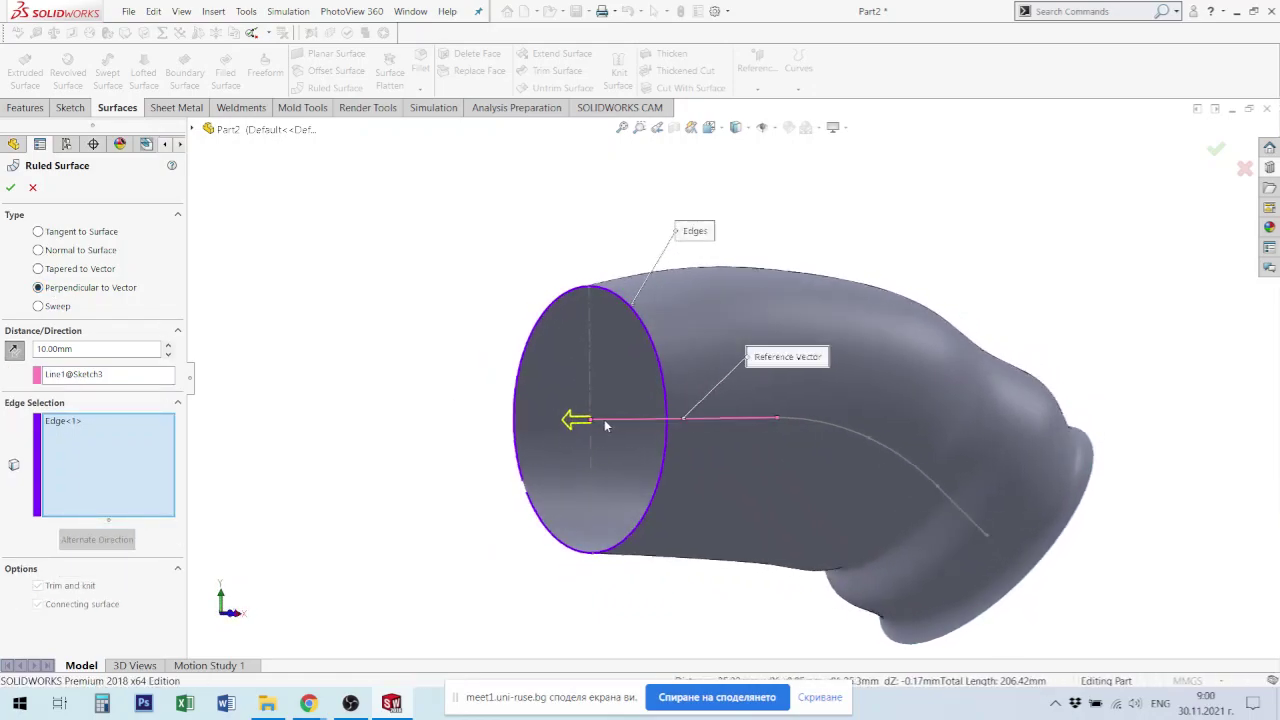
# Step: Try Sweep with Line3@Sketch3, then accept a Normal to Surface Ruled Surface1
pyautogui.click(40, 308)
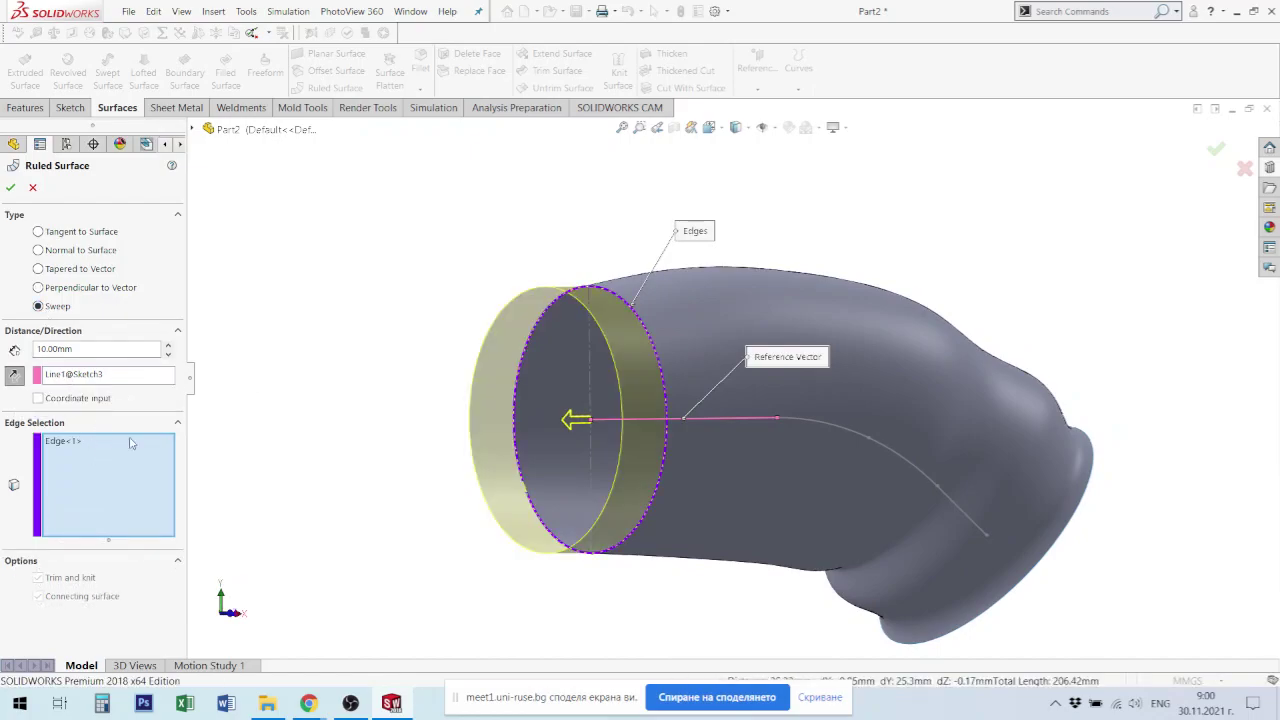
pyautogui.moveTo(600, 430); pyautogui.dragTo(502, 430, button='middle')
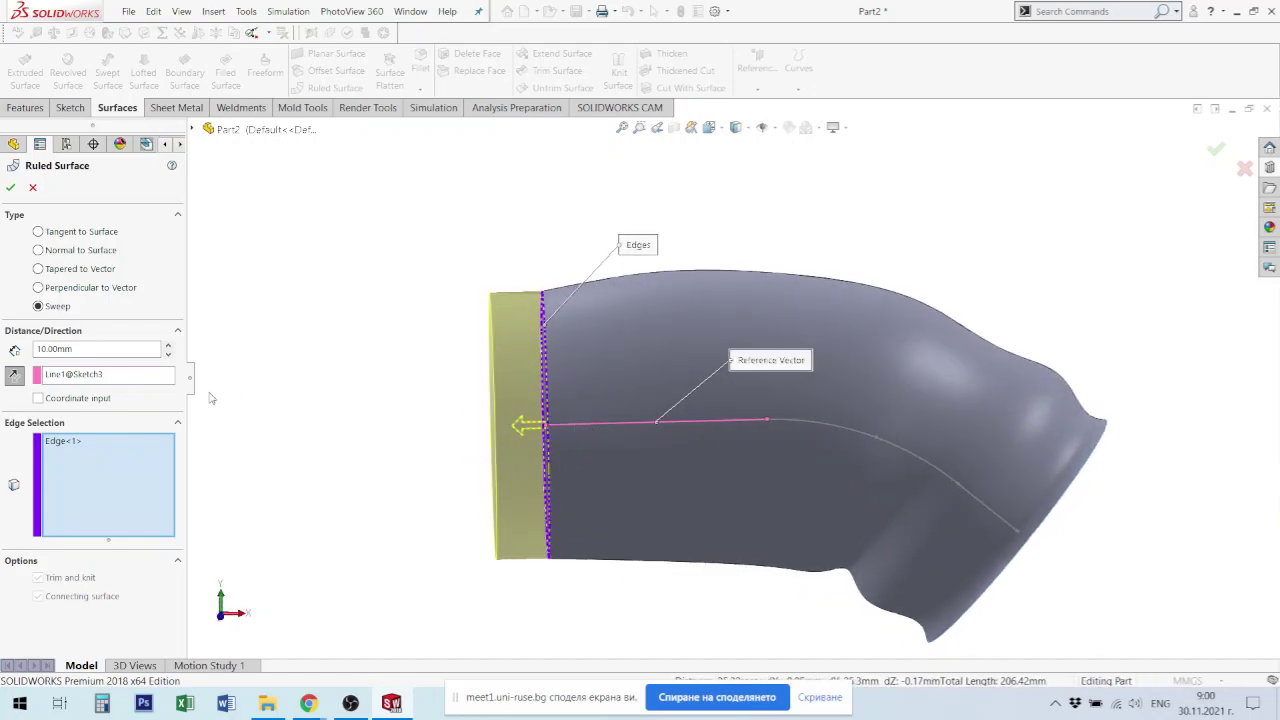
pyautogui.click(90, 374)
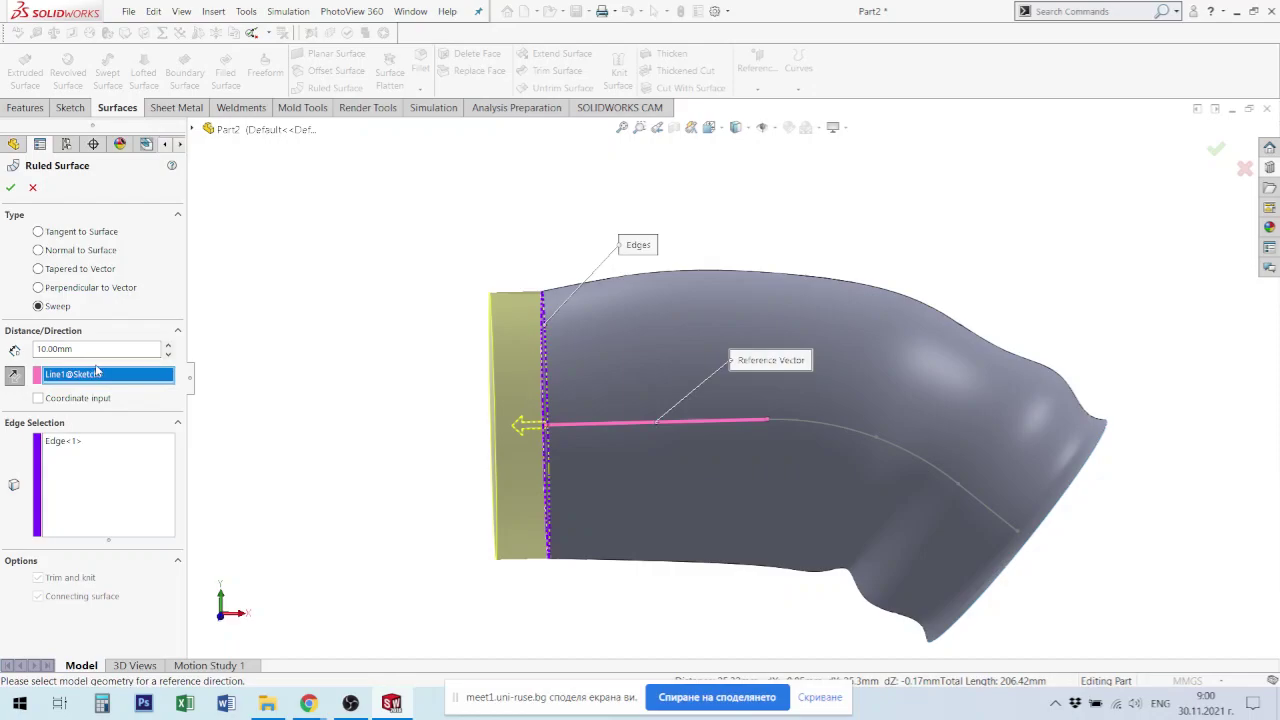
pyautogui.press('Delete')
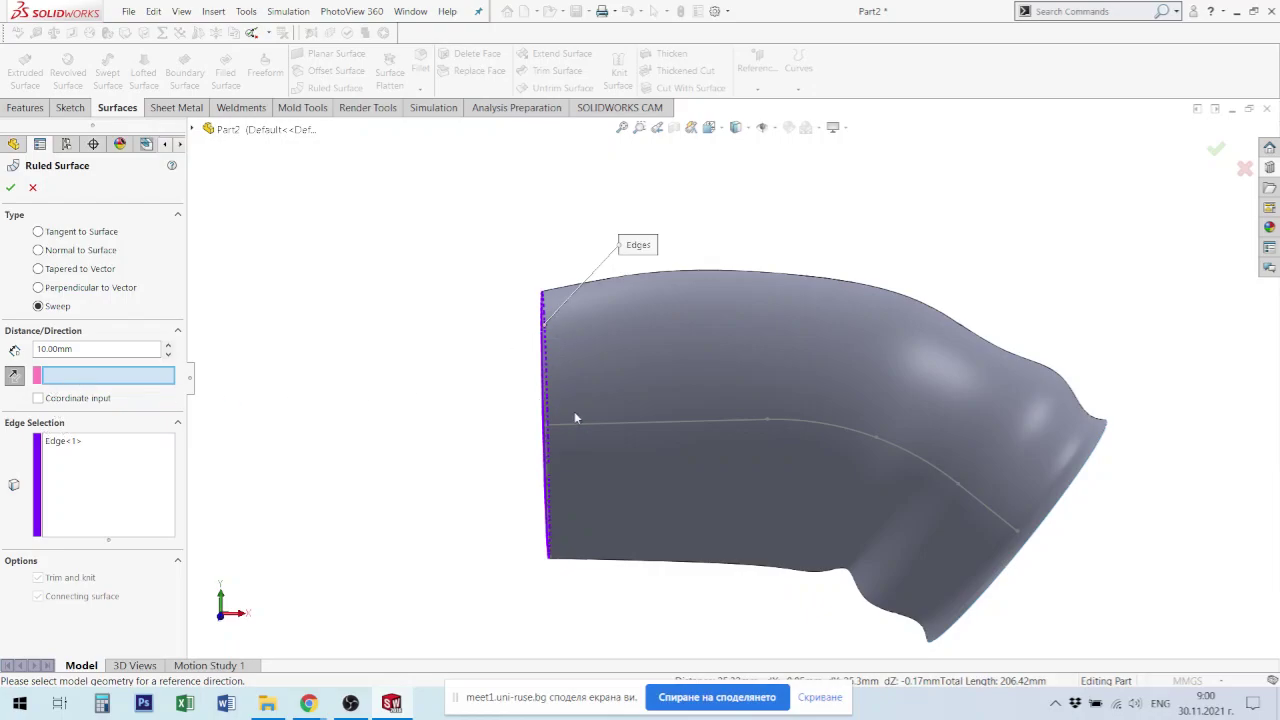
pyautogui.click(1000, 524)
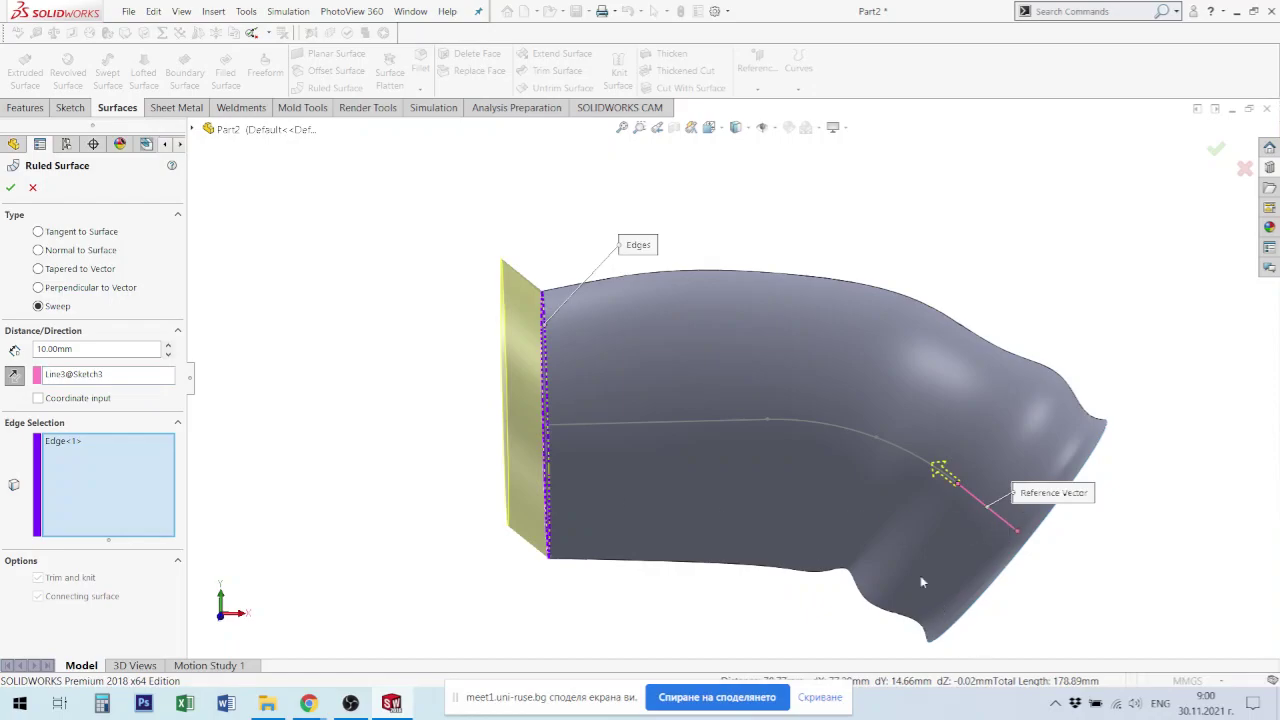
pyautogui.scroll(-3, 590, 316)
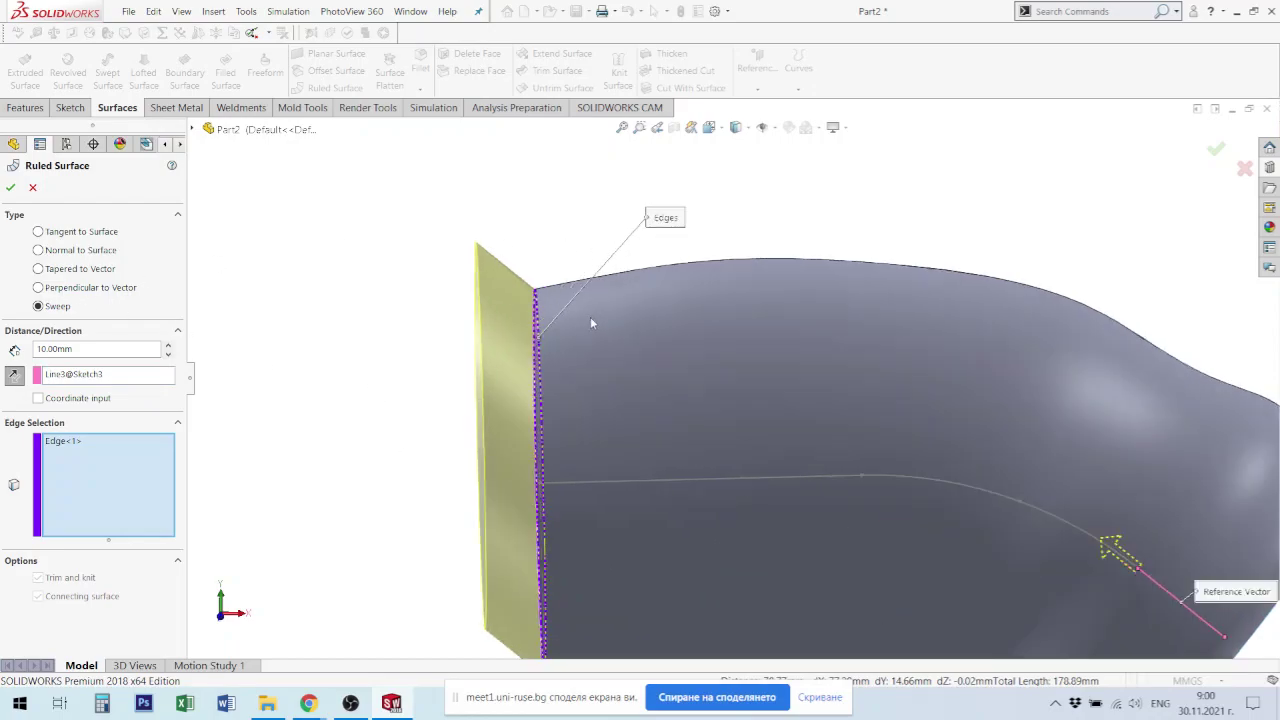
pyautogui.scroll(3, 590, 316)
pyautogui.moveTo(638, 382)
pyautogui.mouseDown(button='middle')
pyautogui.moveTo(696, 376)
pyautogui.moveTo(439, 396)
pyautogui.mouseUp(button='middle')
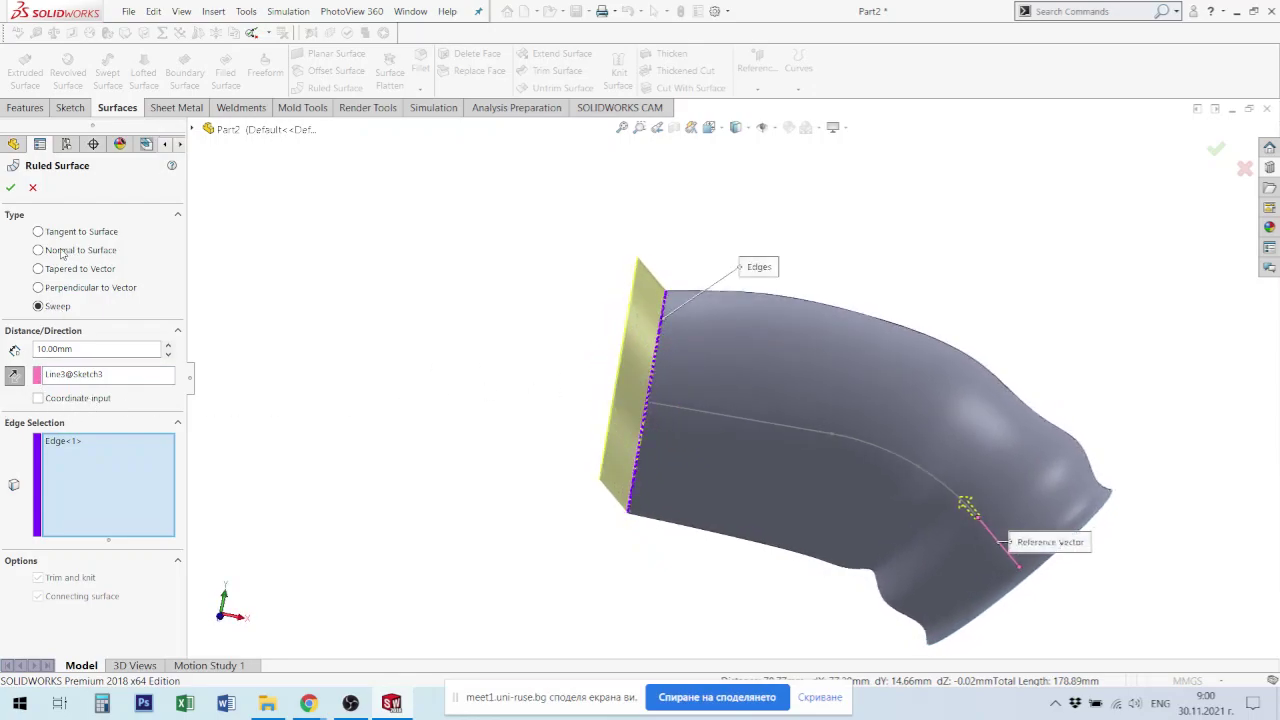
pyautogui.click(38, 251)
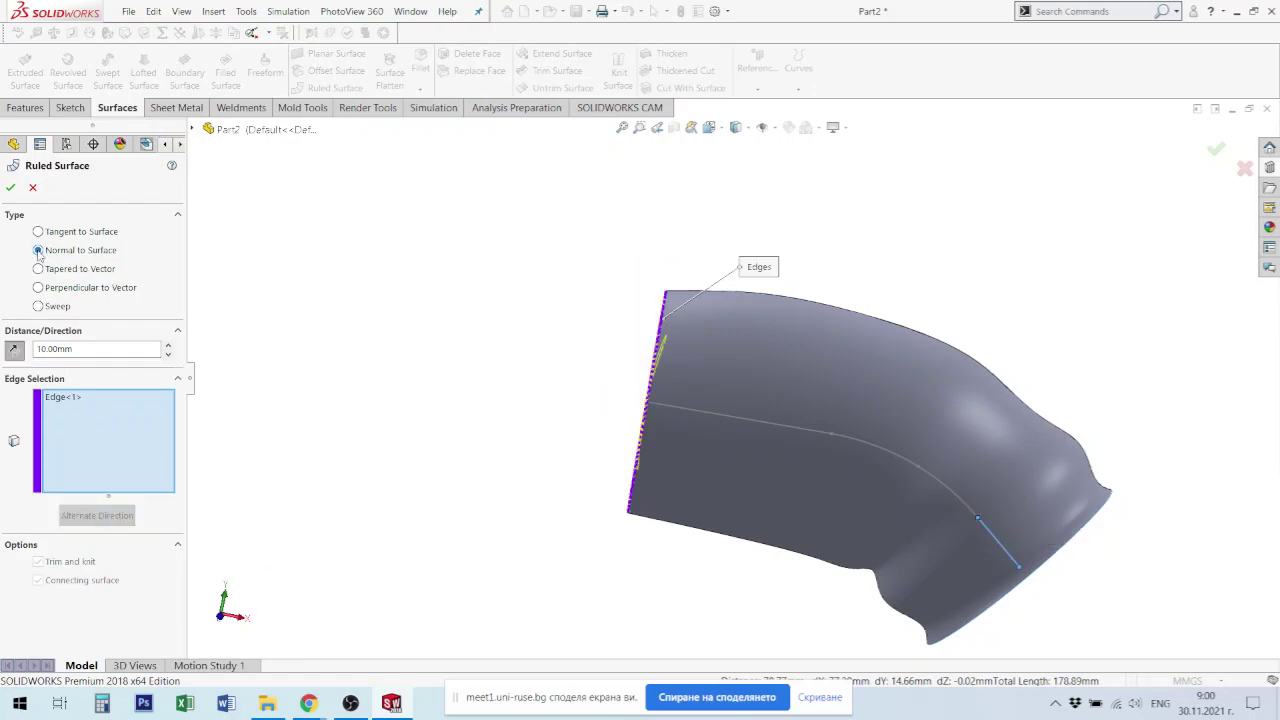
pyautogui.moveTo(455, 437); pyautogui.dragTo(253, 337, button='middle')
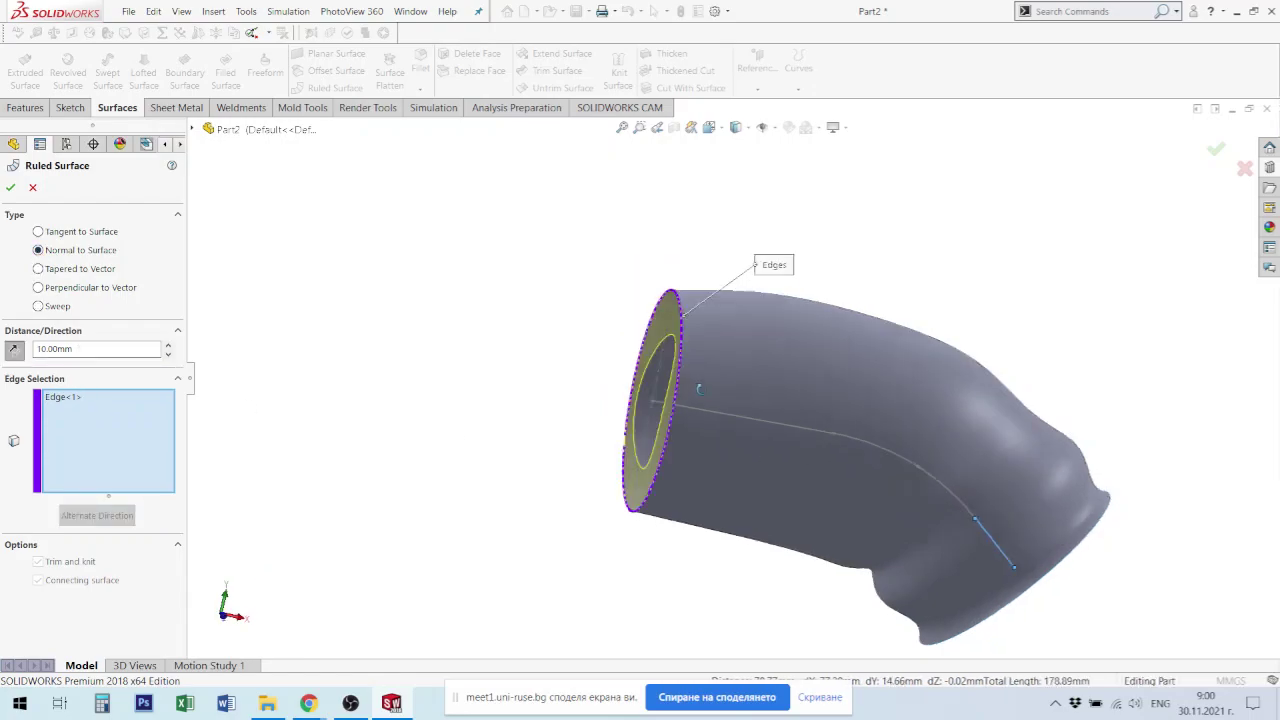
pyautogui.click(10, 187)
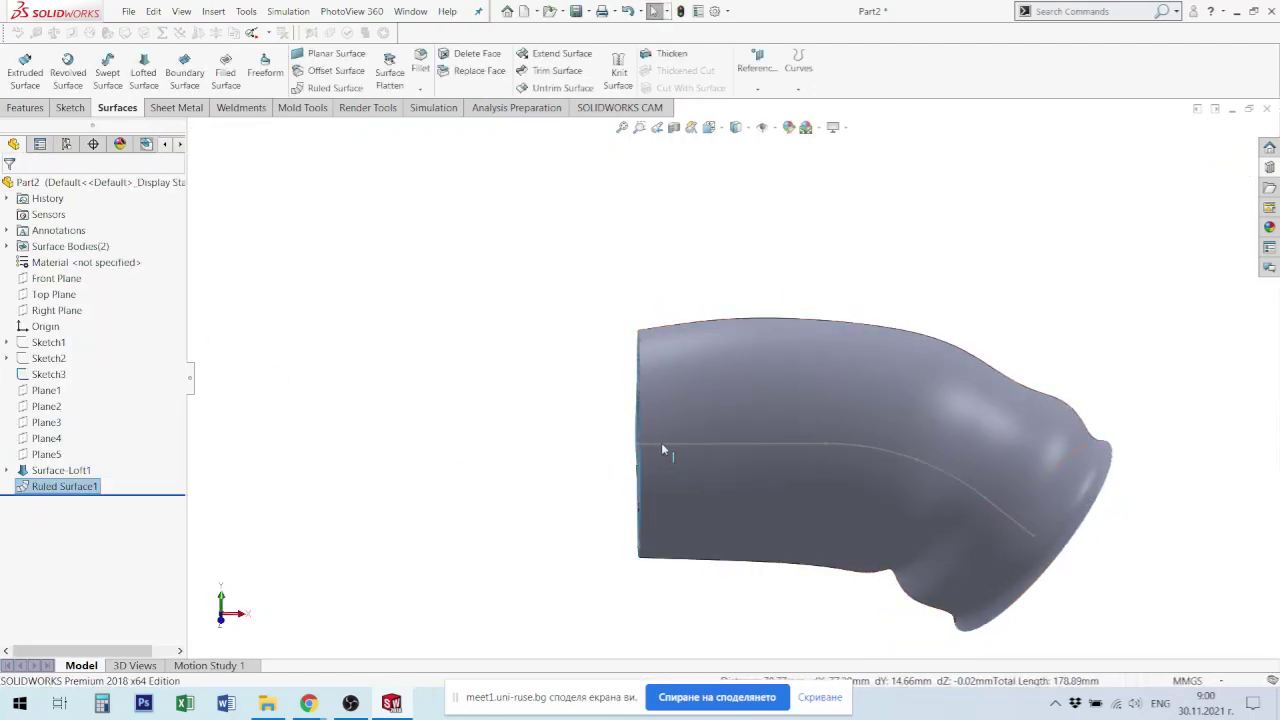
pyautogui.moveTo(661, 442); pyautogui.dragTo(687, 353, button='middle')
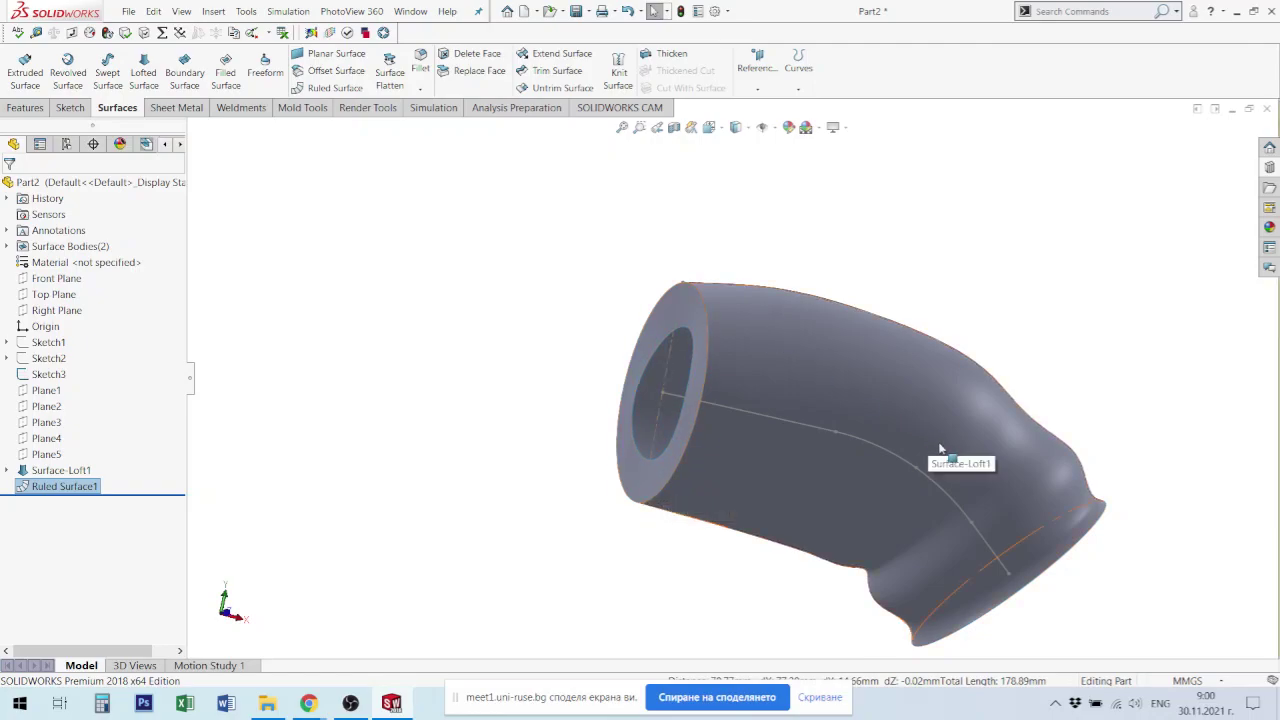
pyautogui.moveTo(935, 445)
pyautogui.mouseDown(button='middle')
pyautogui.moveTo(914, 310)
pyautogui.moveTo(949, 588)
pyautogui.moveTo(640, 505)
pyautogui.mouseUp(button='middle')
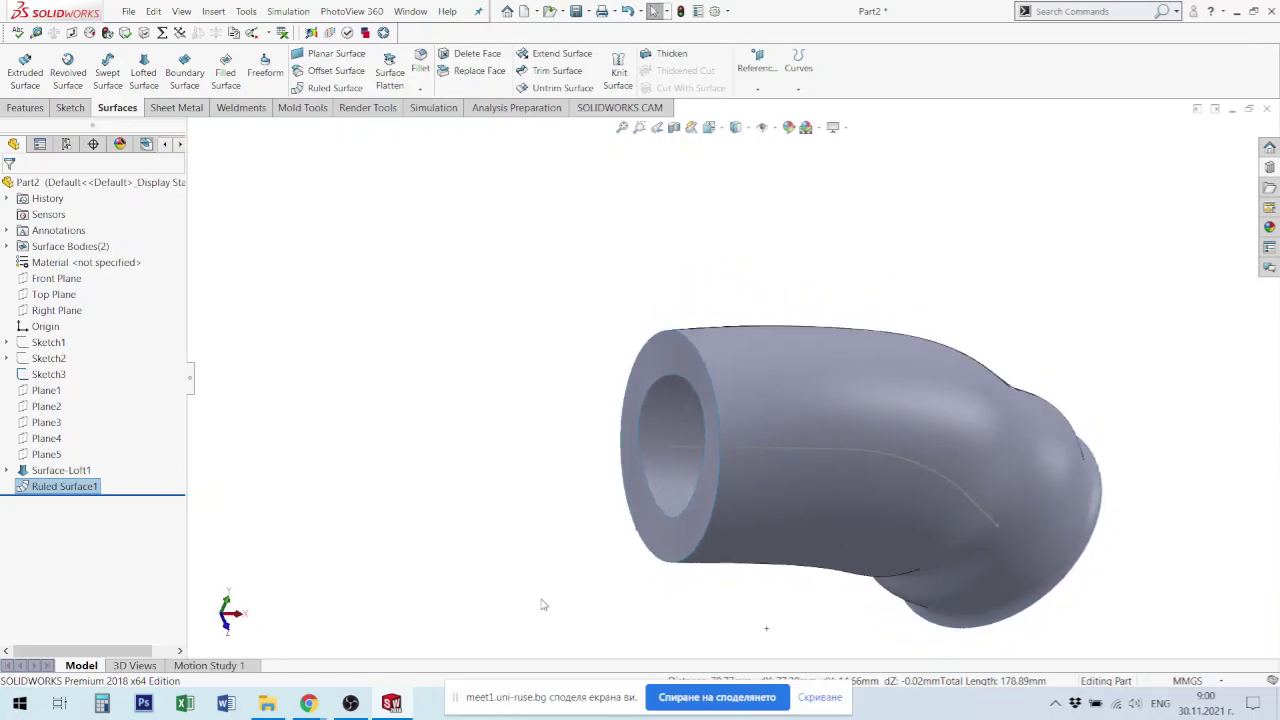
pyautogui.click(665, 508)
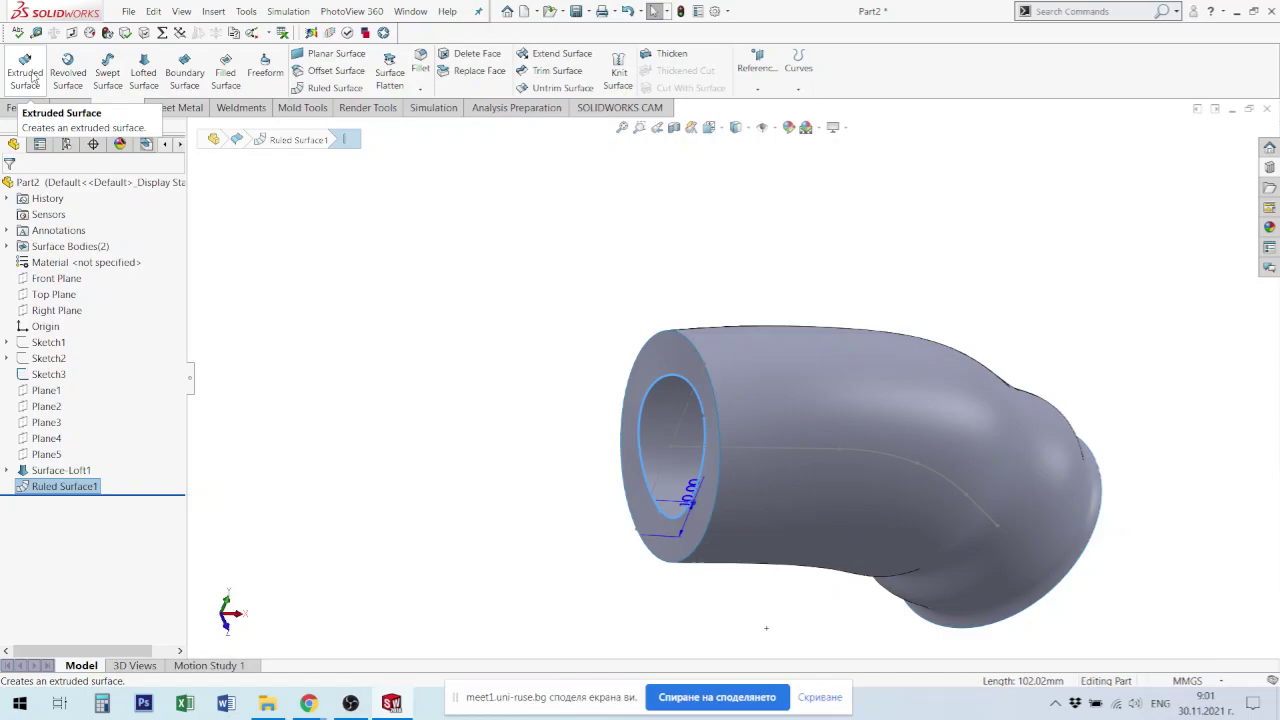
pyautogui.click(26, 72)
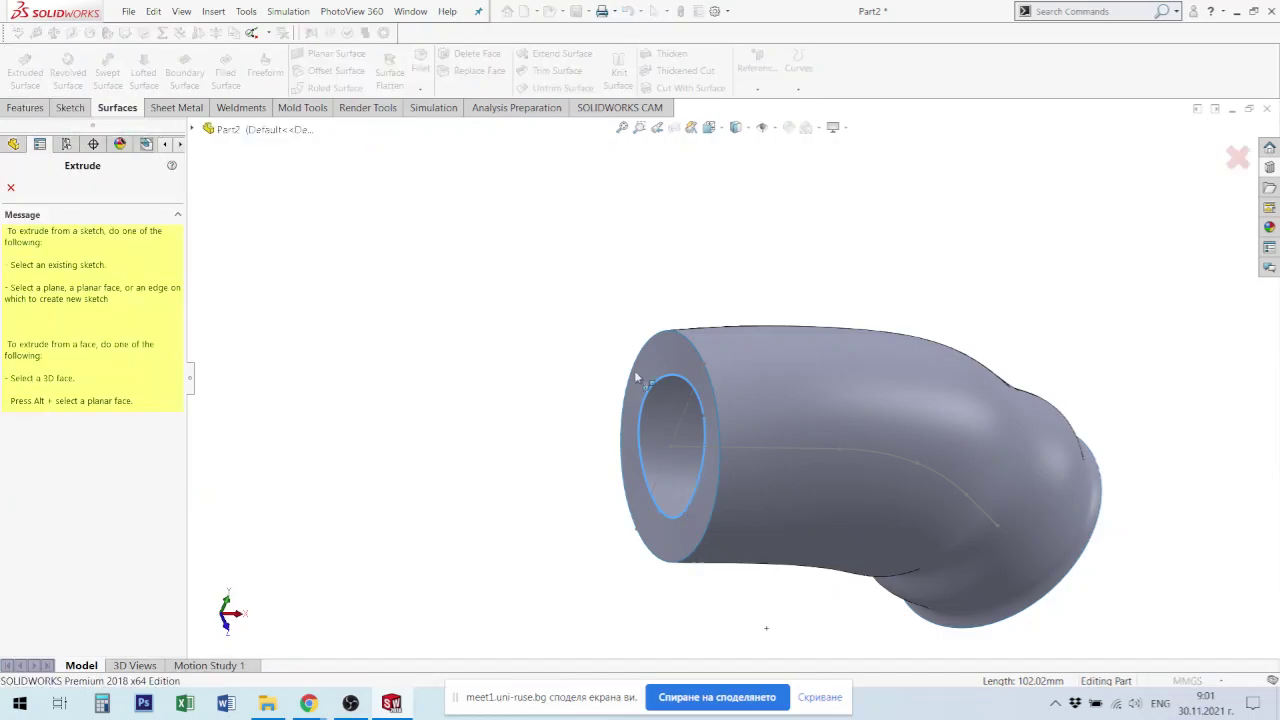
pyautogui.click(11, 187)
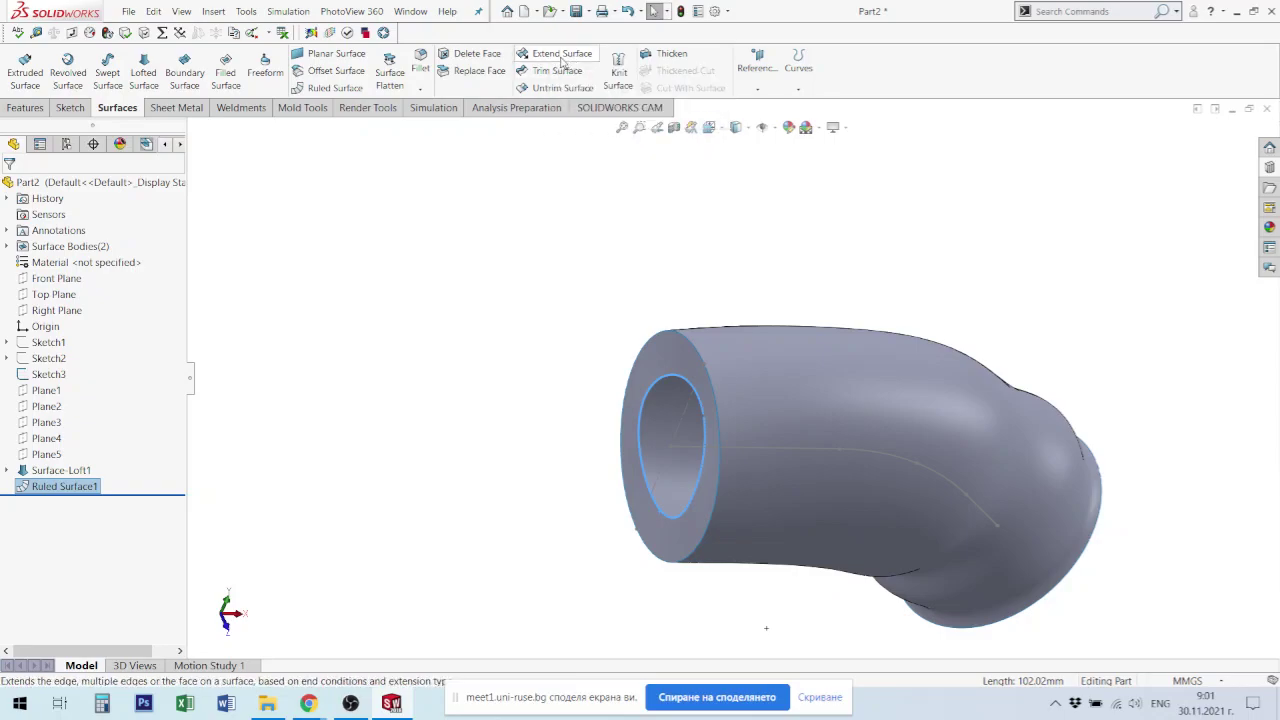
# Step: Start extending the opening's inner edge and preview an 11.00 mm extension
pyautogui.click(562, 55)
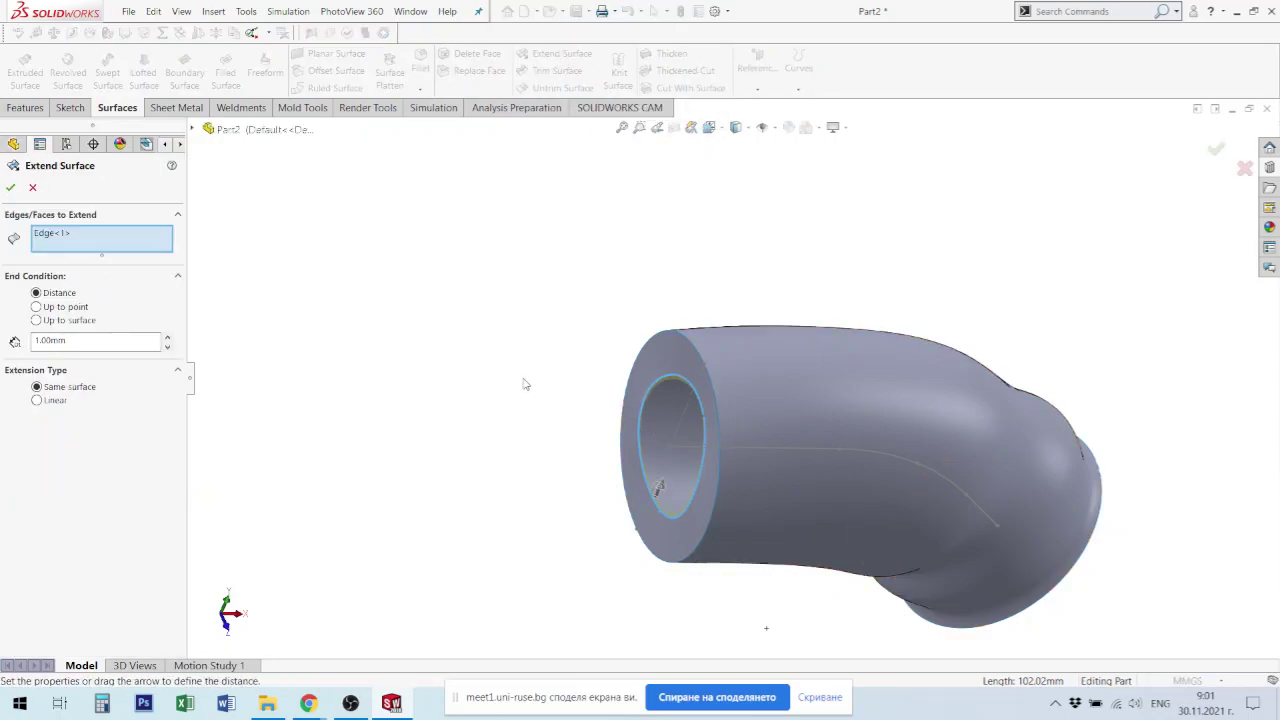
pyautogui.moveTo(525, 384); pyautogui.dragTo(500, 380, button='middle')
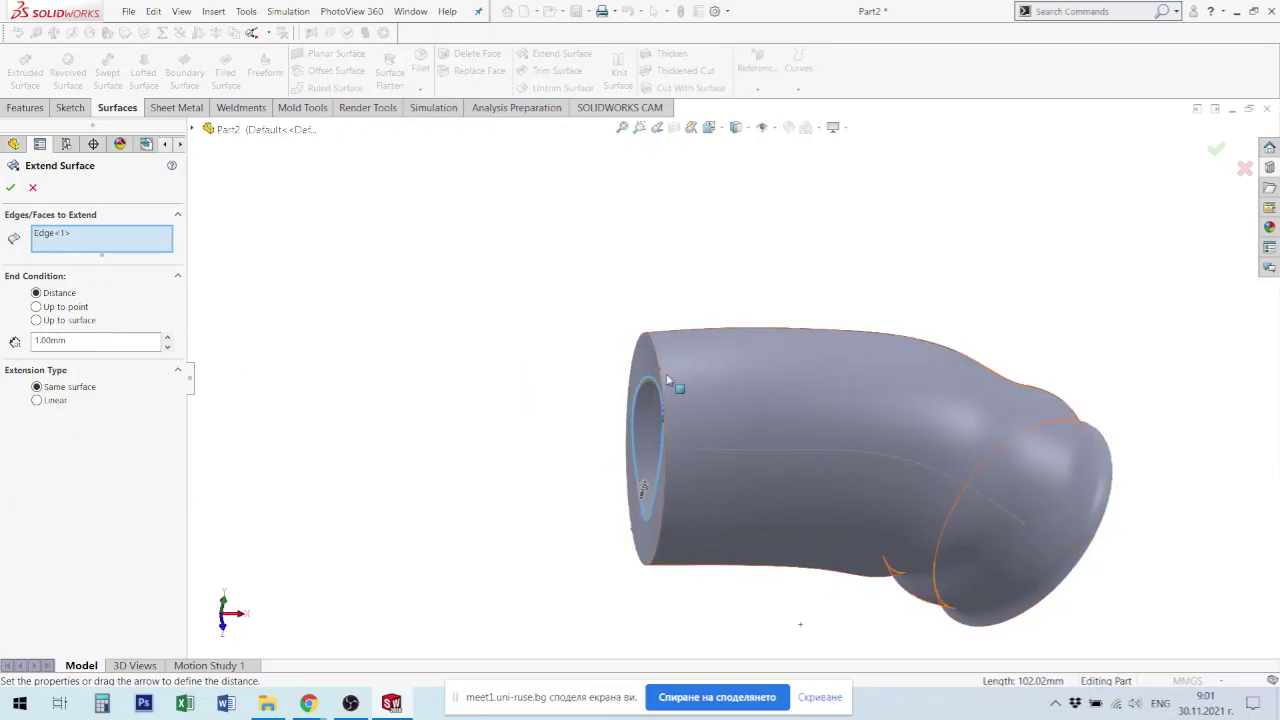
pyautogui.scroll(-2, 674, 380)
pyautogui.scroll(-2, 700, 423)
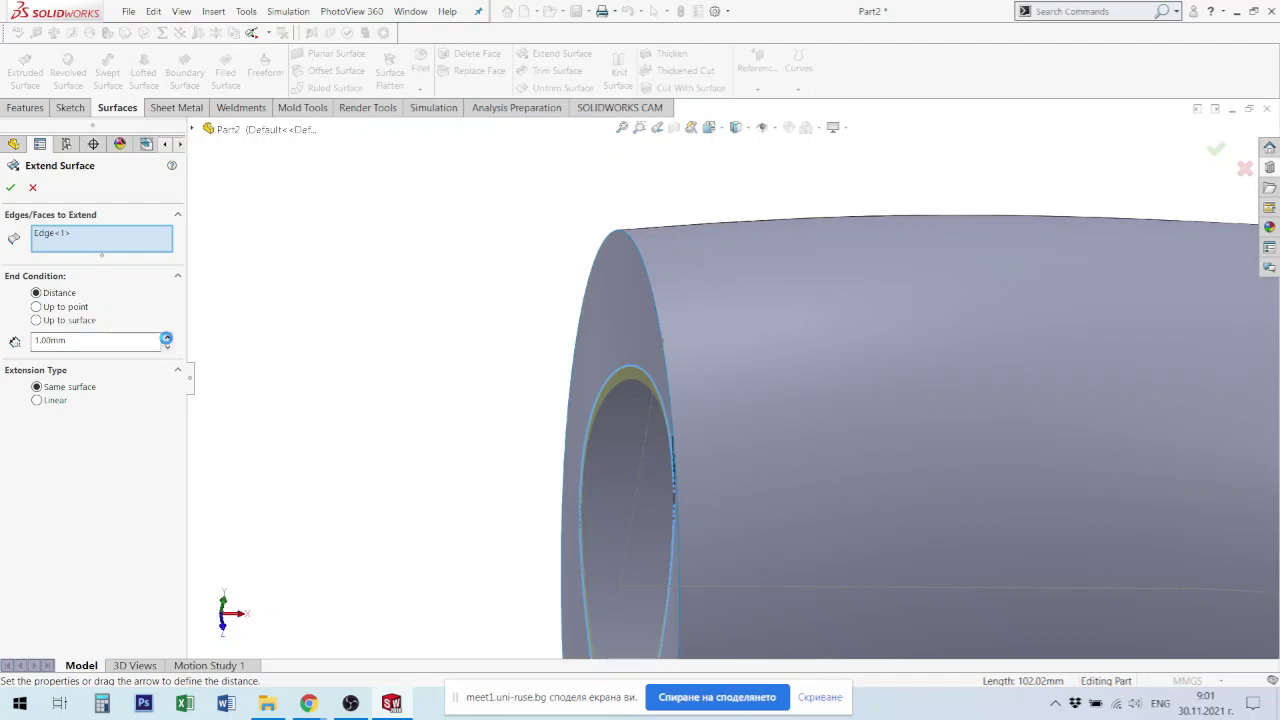
pyautogui.click(167, 338)
pyautogui.moveTo(720, 409); pyautogui.dragTo(778, 418, button='middle')
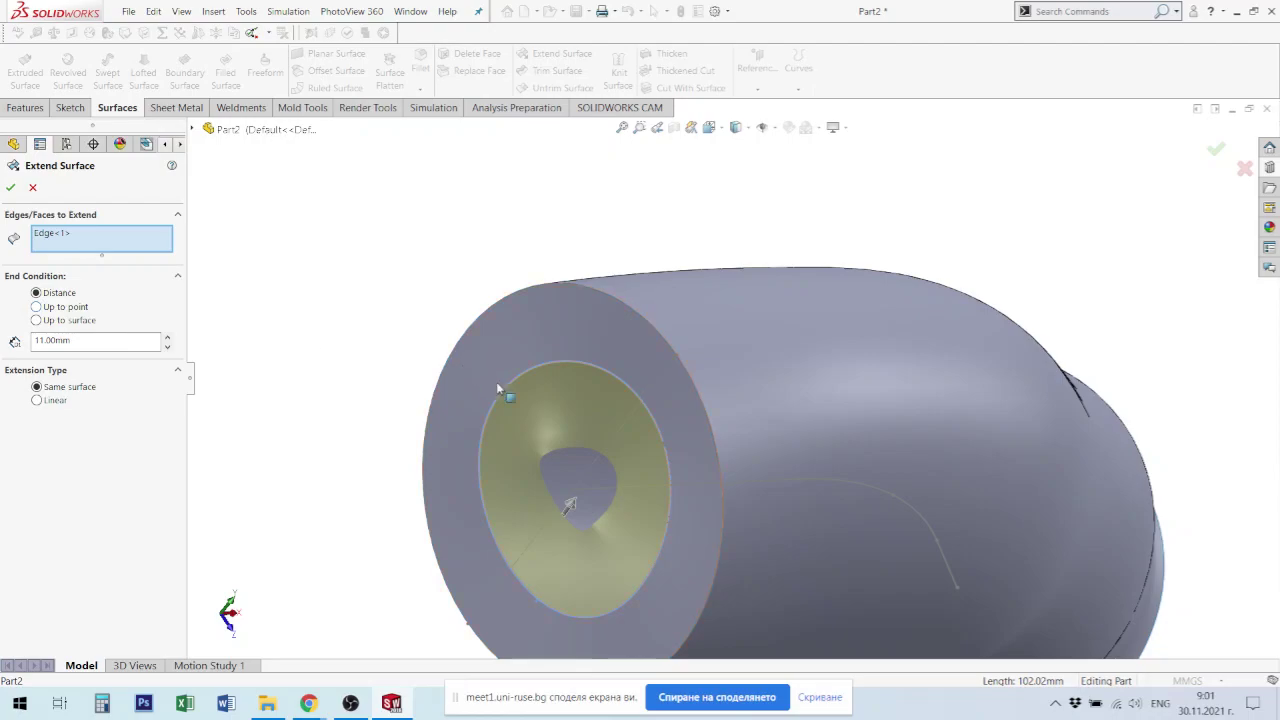
pyautogui.moveTo(690, 495)
pyautogui.mouseDown(button='middle')
pyautogui.moveTo(643, 430)
pyautogui.moveTo(682, 392)
pyautogui.mouseUp(button='middle')
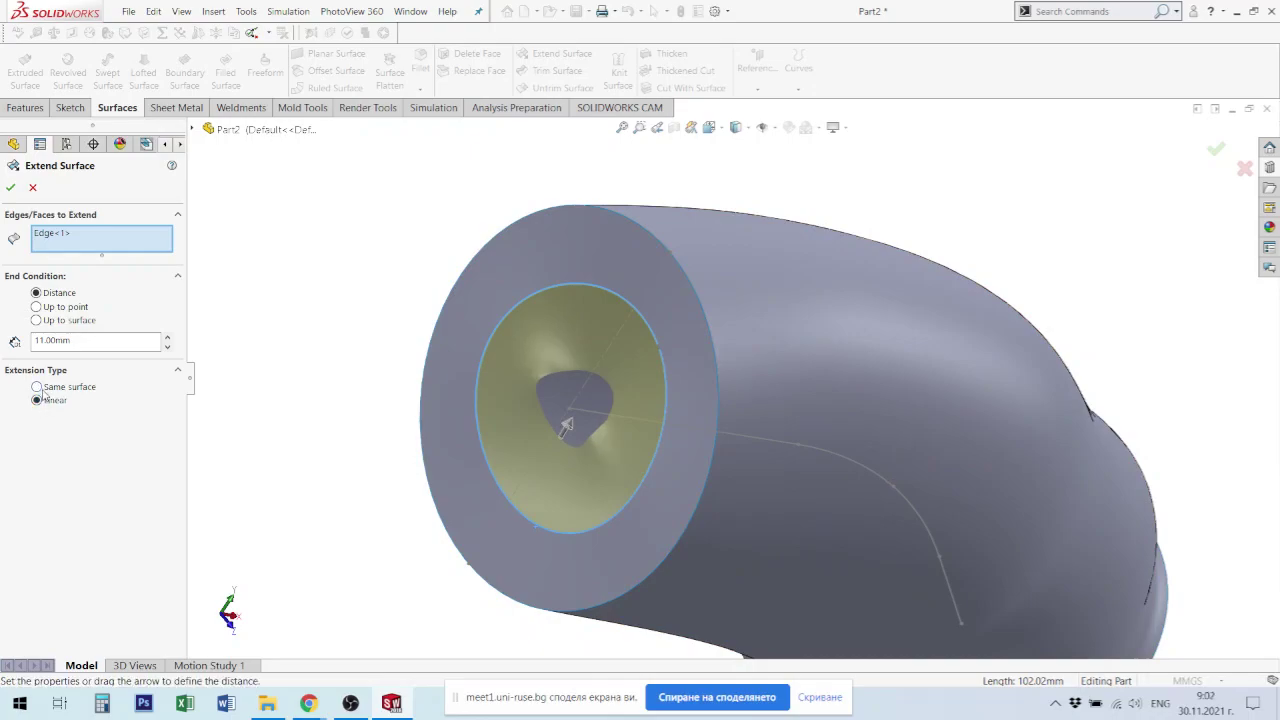
# Step: Set the extension to Same surface at 5.00 mm and create Surface-Extend1
pyautogui.click(37, 387)
pyautogui.click(37, 400)
pyautogui.click(36, 388)
pyautogui.moveTo(78, 343); pyautogui.dragTo(3, 341)
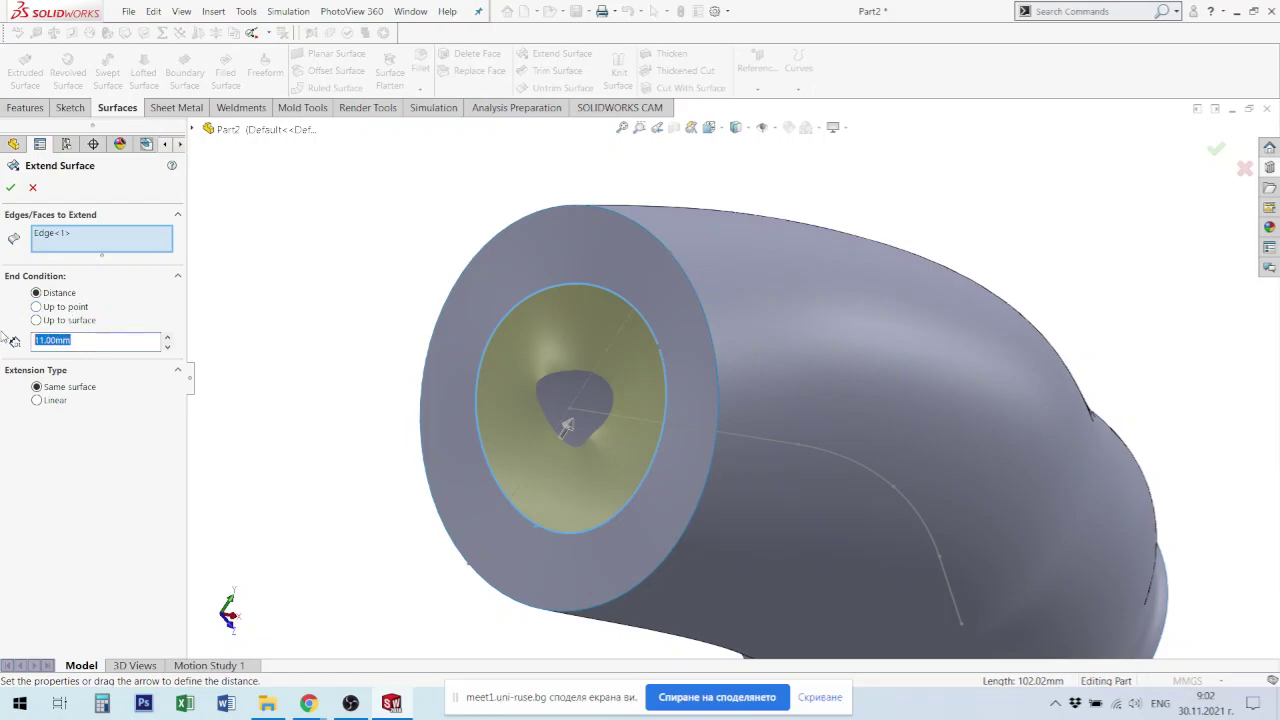
pyautogui.write('5')
pyautogui.press('Return')
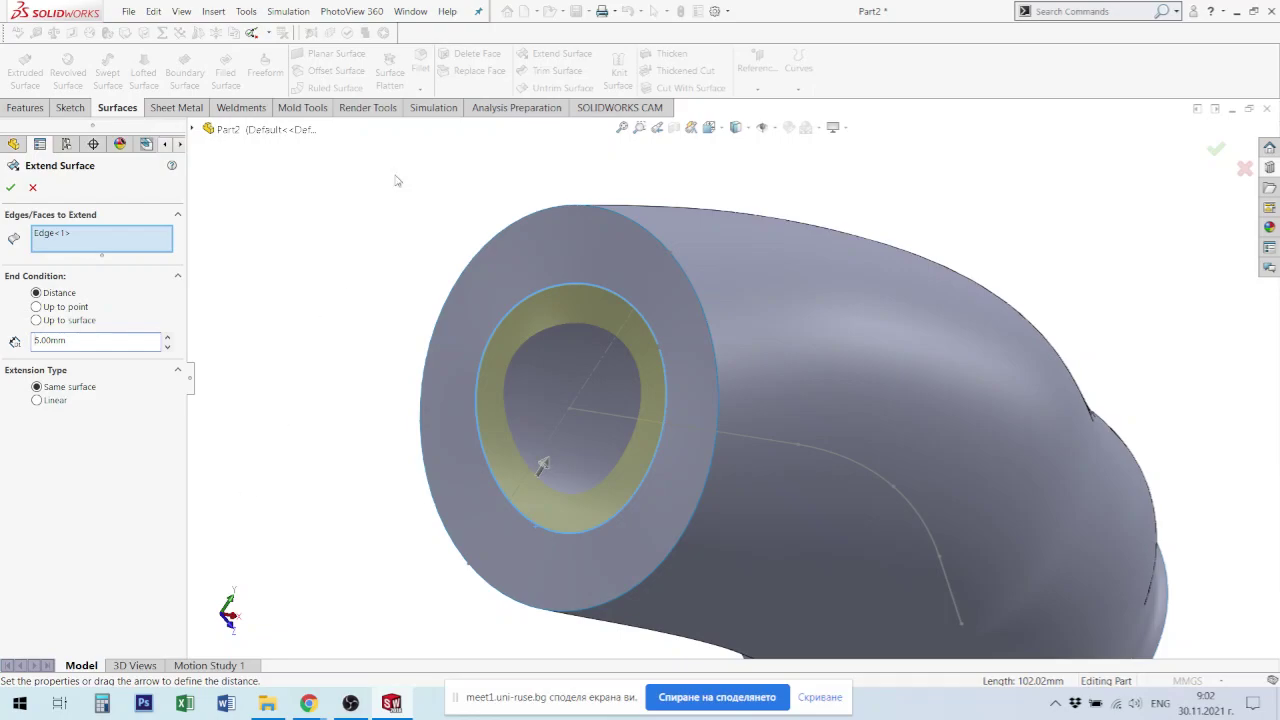
pyautogui.click(11, 187)
pyautogui.moveTo(934, 450); pyautogui.dragTo(1090, 447, button='middle')
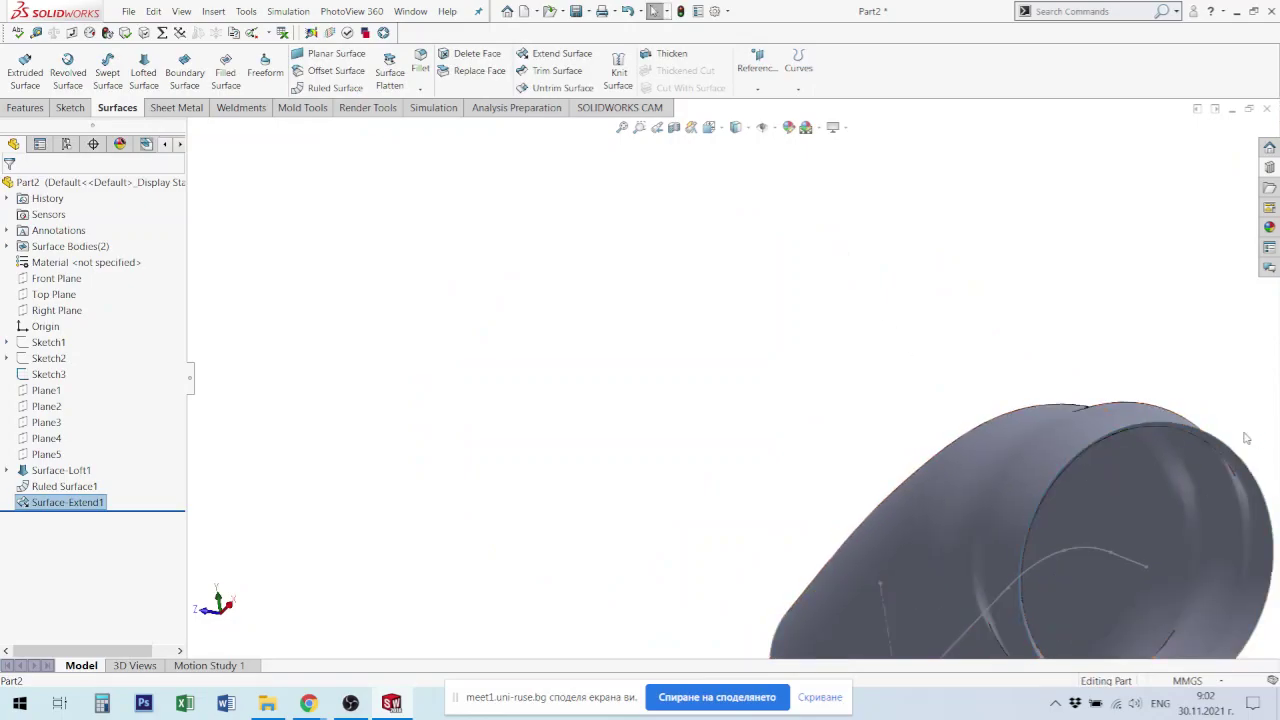
# Step: Cap the duct's open end boundary with a filled patch, Surface-Fill1
pyautogui.click(1240, 460)
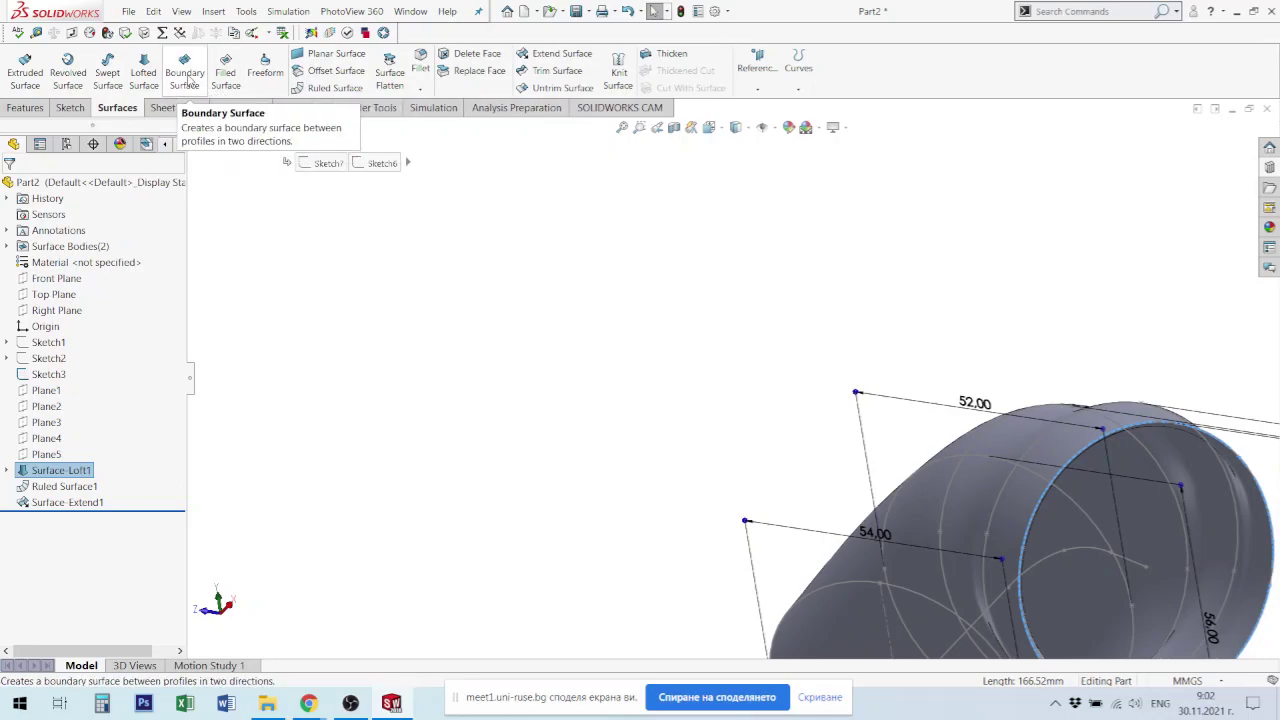
pyautogui.click(229, 79)
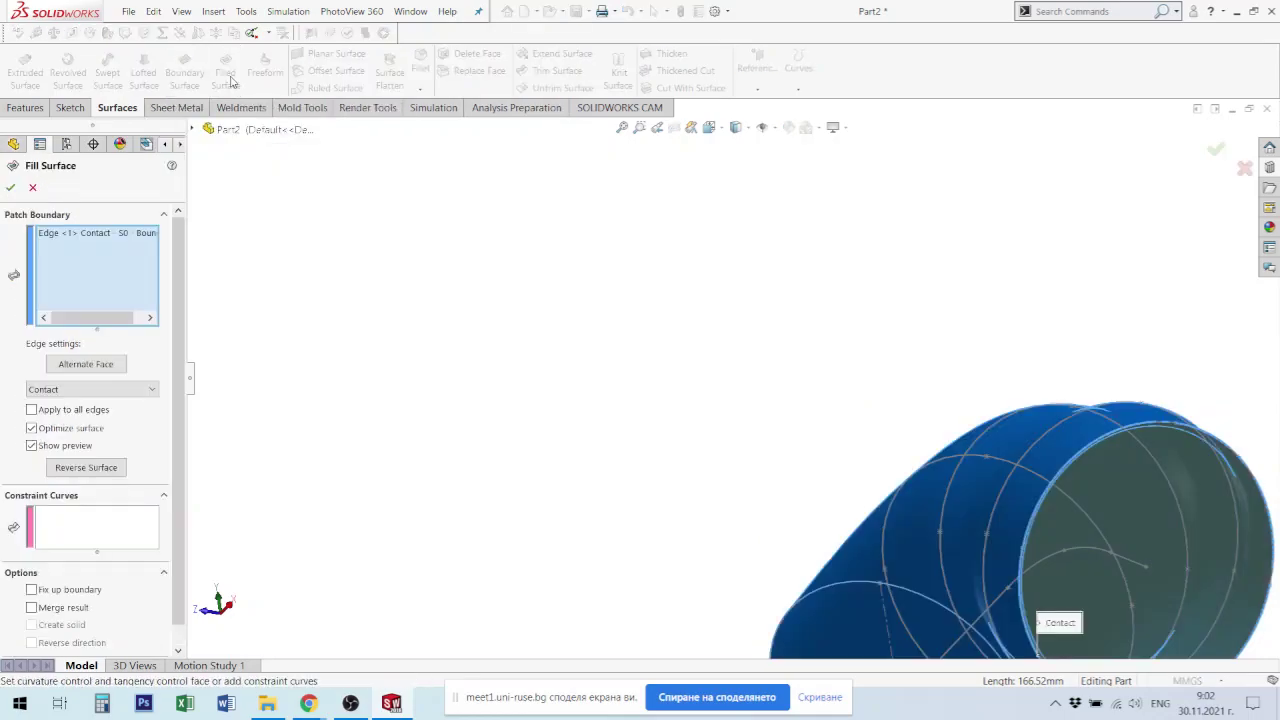
pyautogui.click(10, 187)
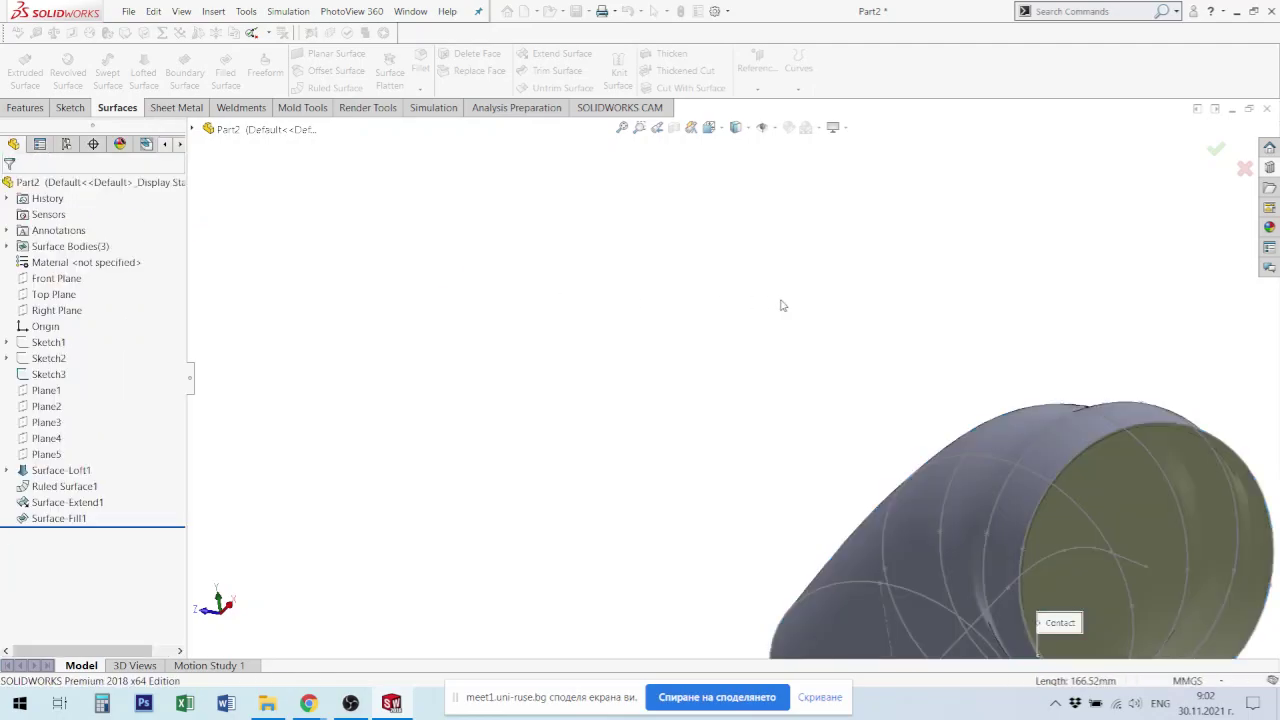
pyautogui.moveTo(1065, 446)
pyautogui.mouseDown(button='middle')
pyautogui.moveTo(778, 511)
pyautogui.moveTo(898, 358)
pyautogui.moveTo(890, 548)
pyautogui.mouseUp(button='middle')
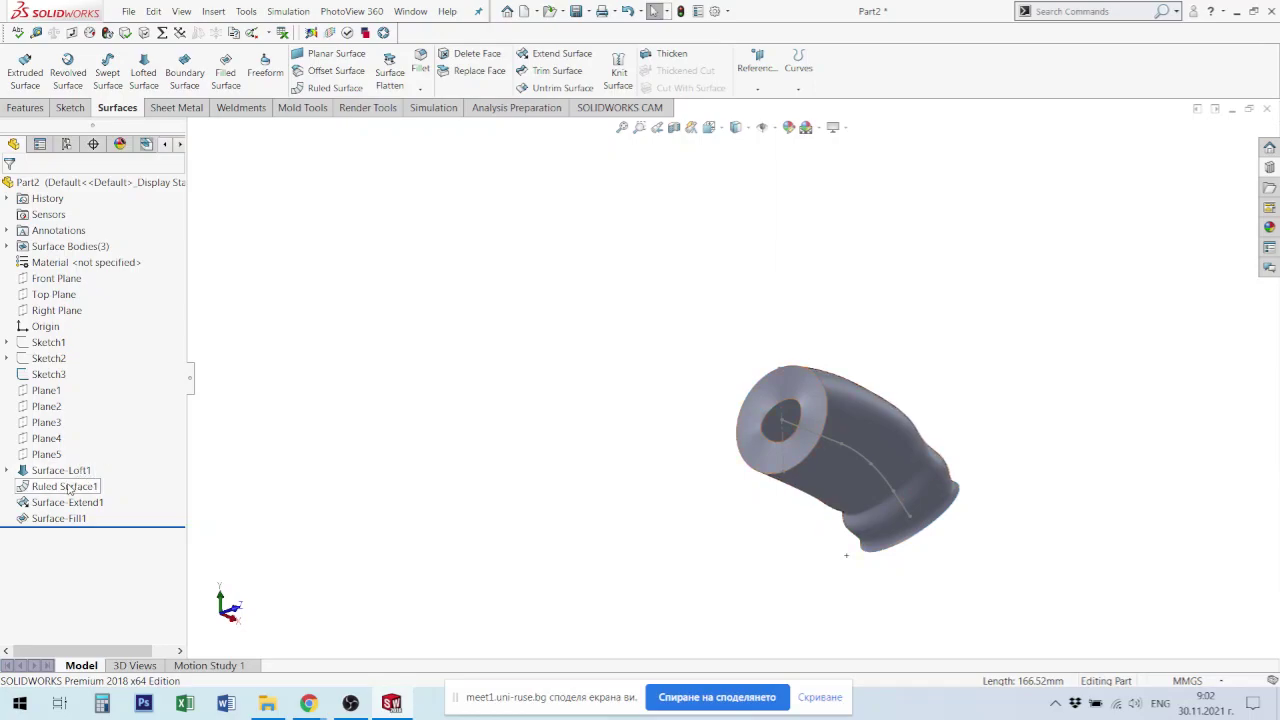
# Step: Sketch an ellipse on Top Plane, centred on the duct axis, radii about 23.08 and 10.02 mm
pyautogui.click(55, 295)
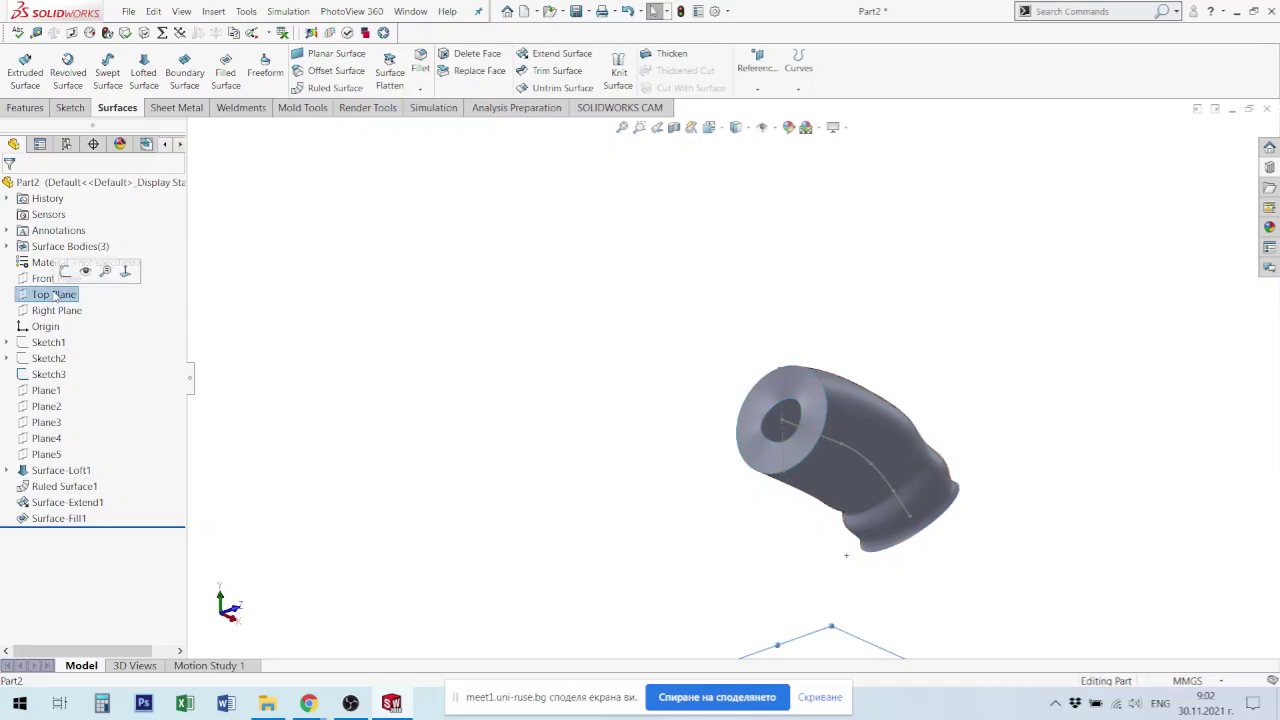
pyautogui.click(66, 278)
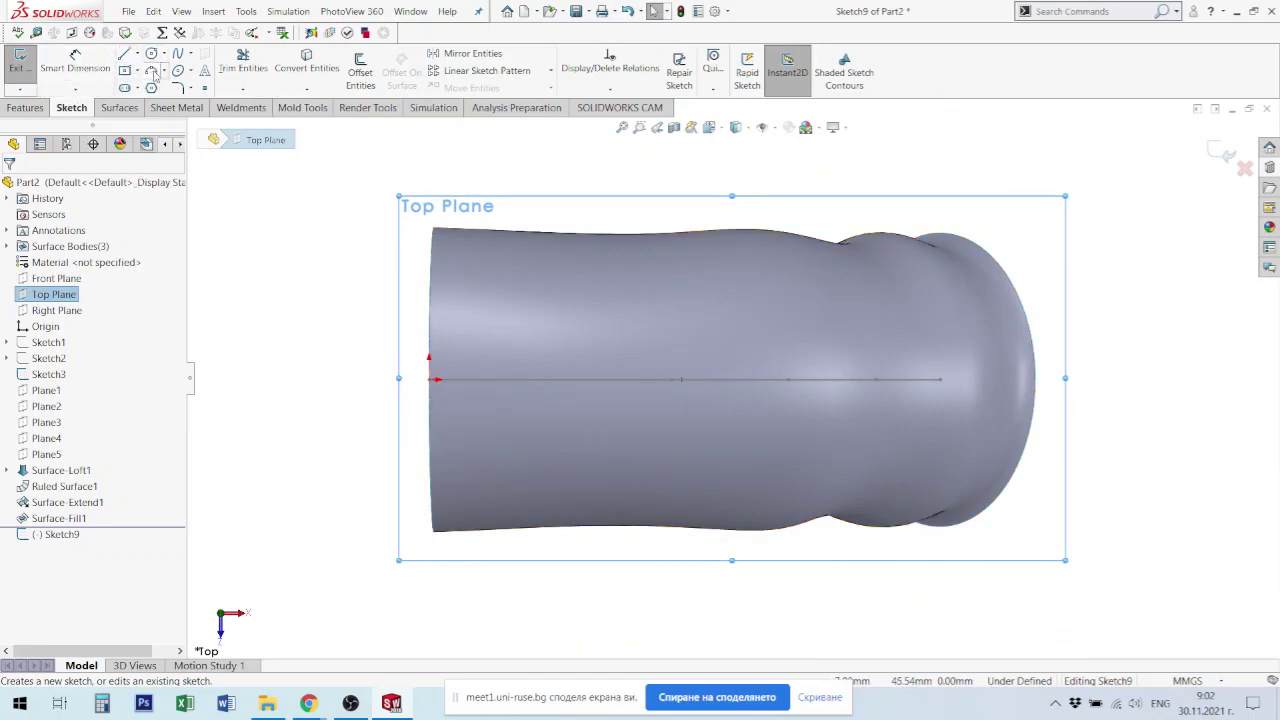
pyautogui.click(181, 73)
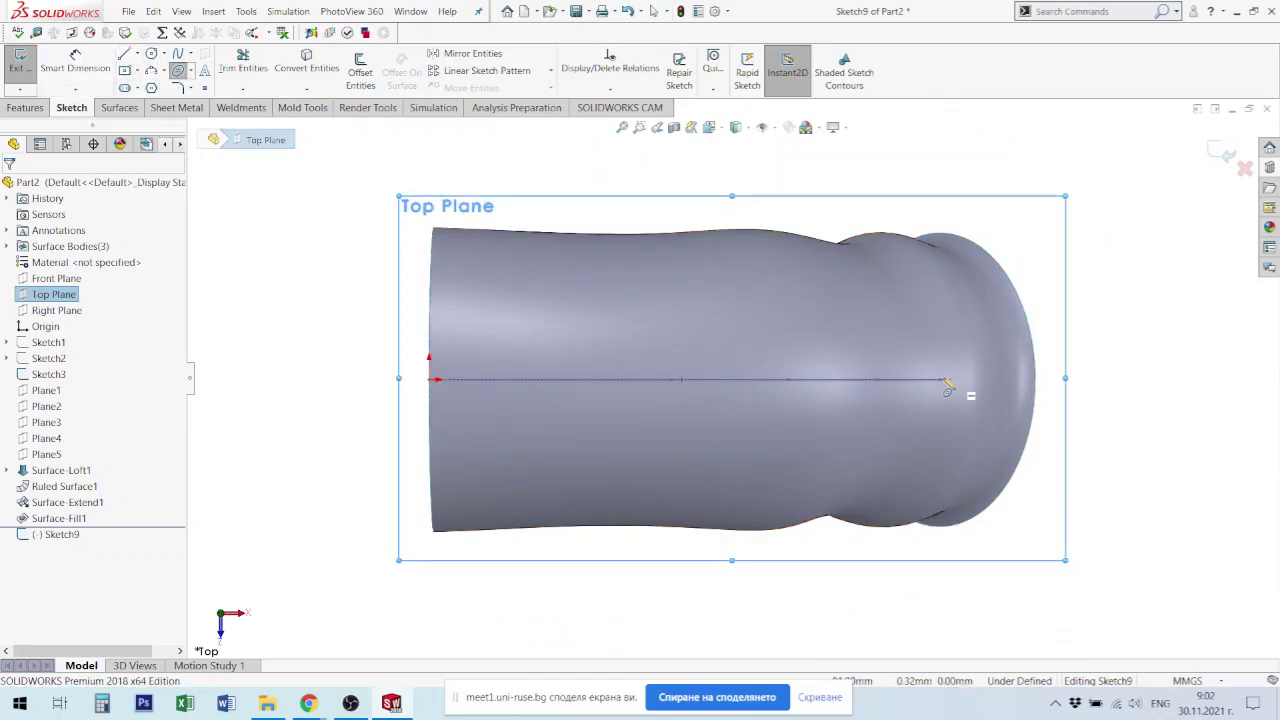
pyautogui.click(914, 382)
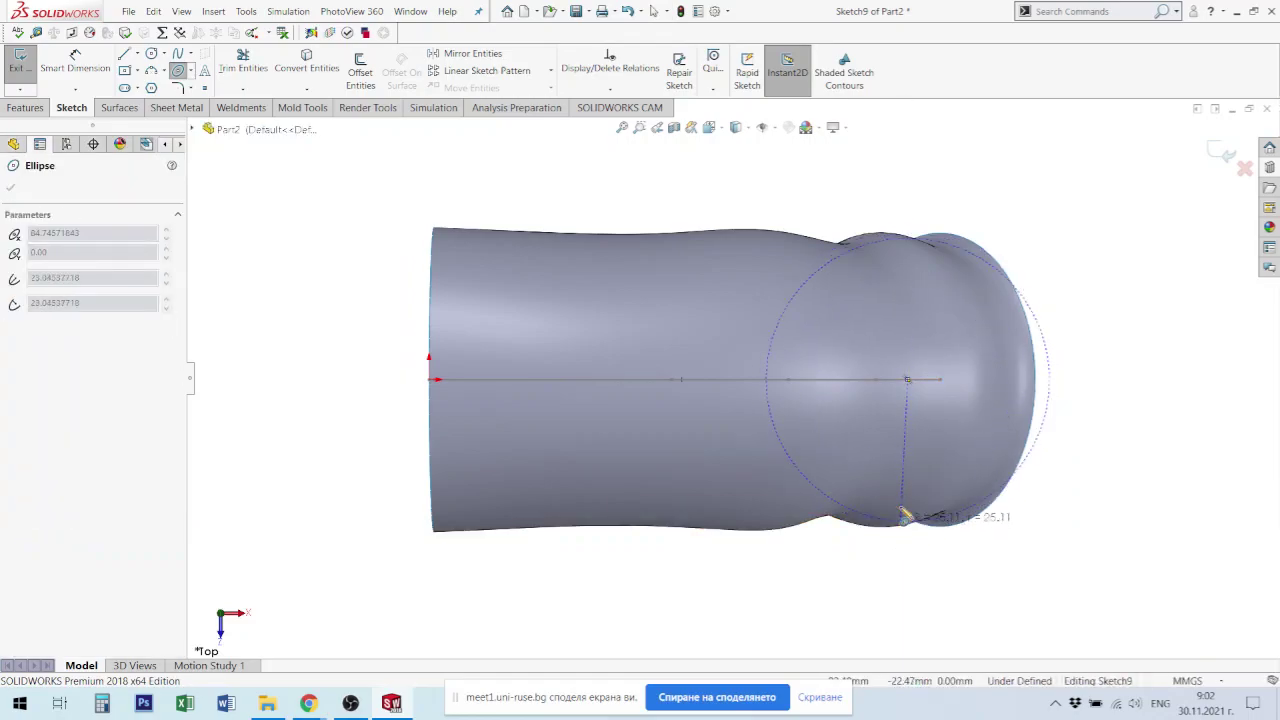
pyautogui.click(917, 519)
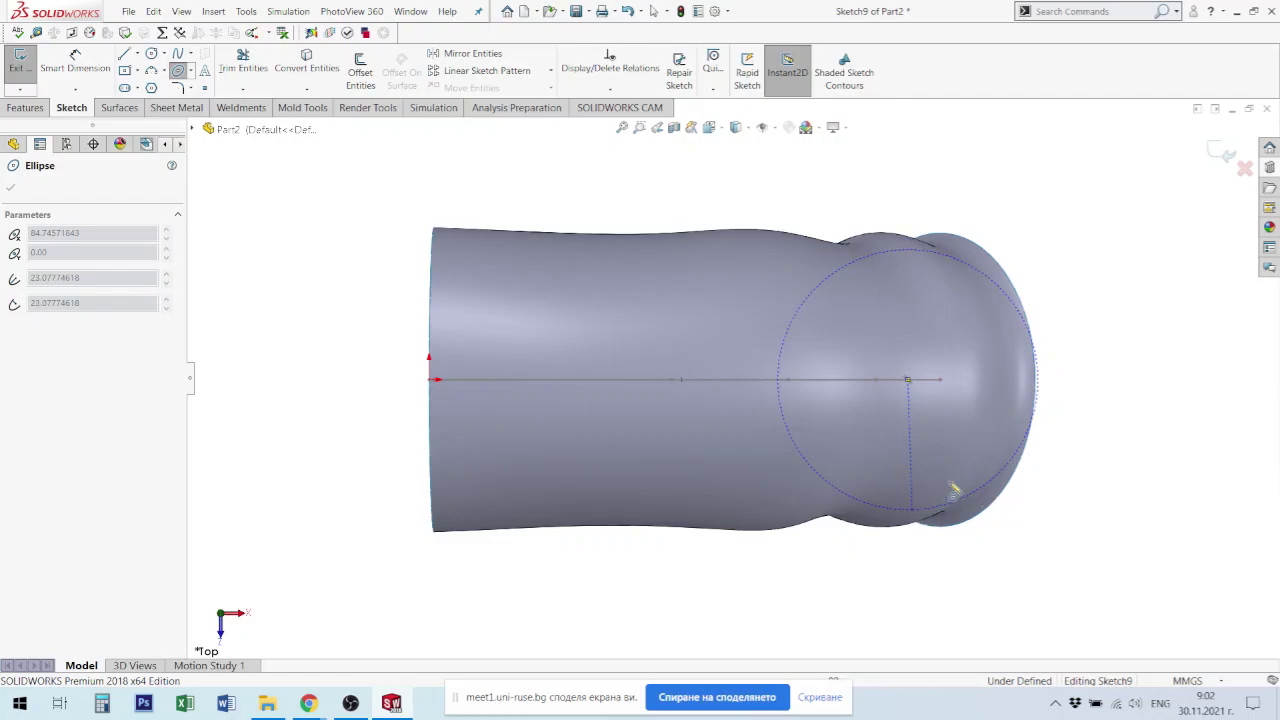
pyautogui.click(968, 383)
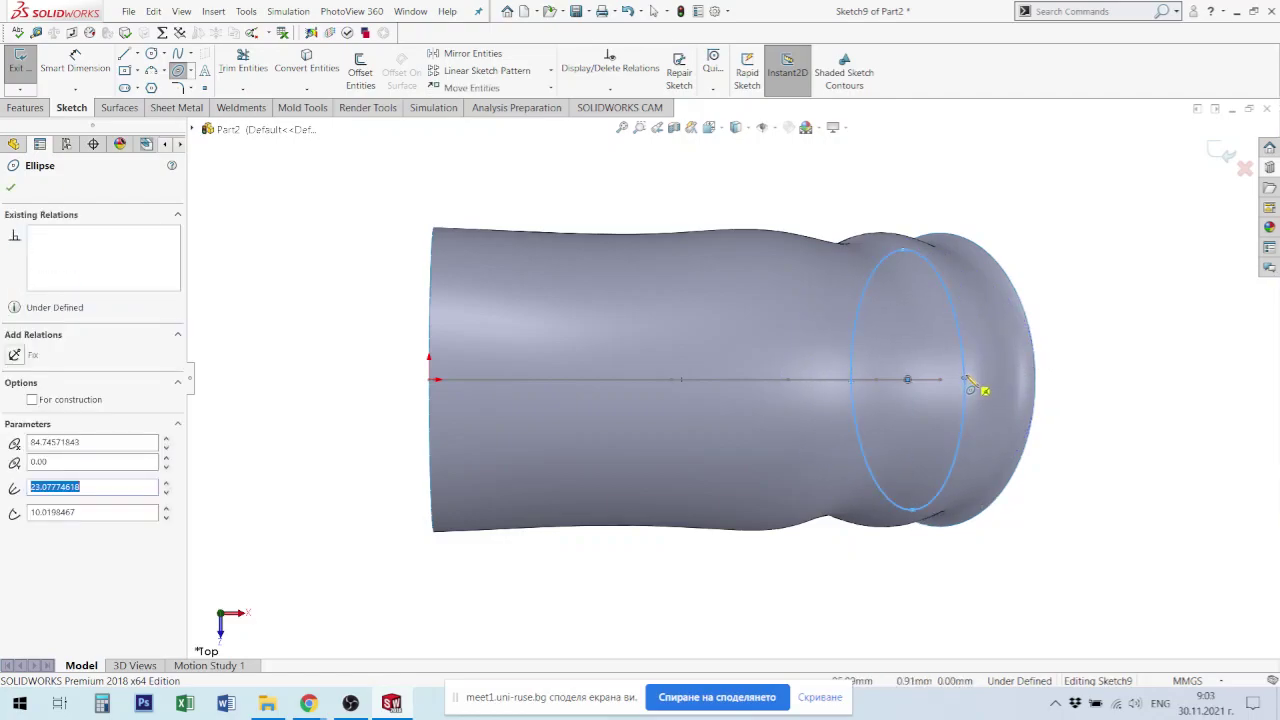
pyautogui.click(10, 188)
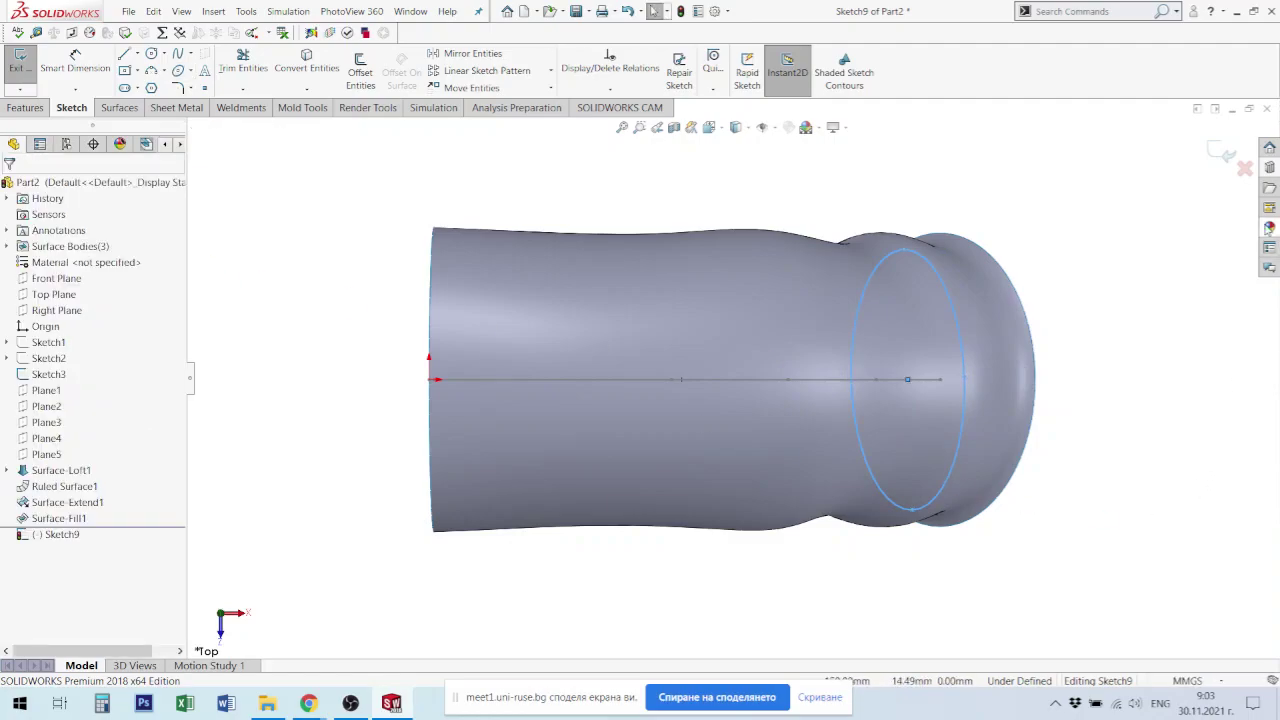
pyautogui.moveTo(1088, 509); pyautogui.dragTo(1065, 438, button='middle')
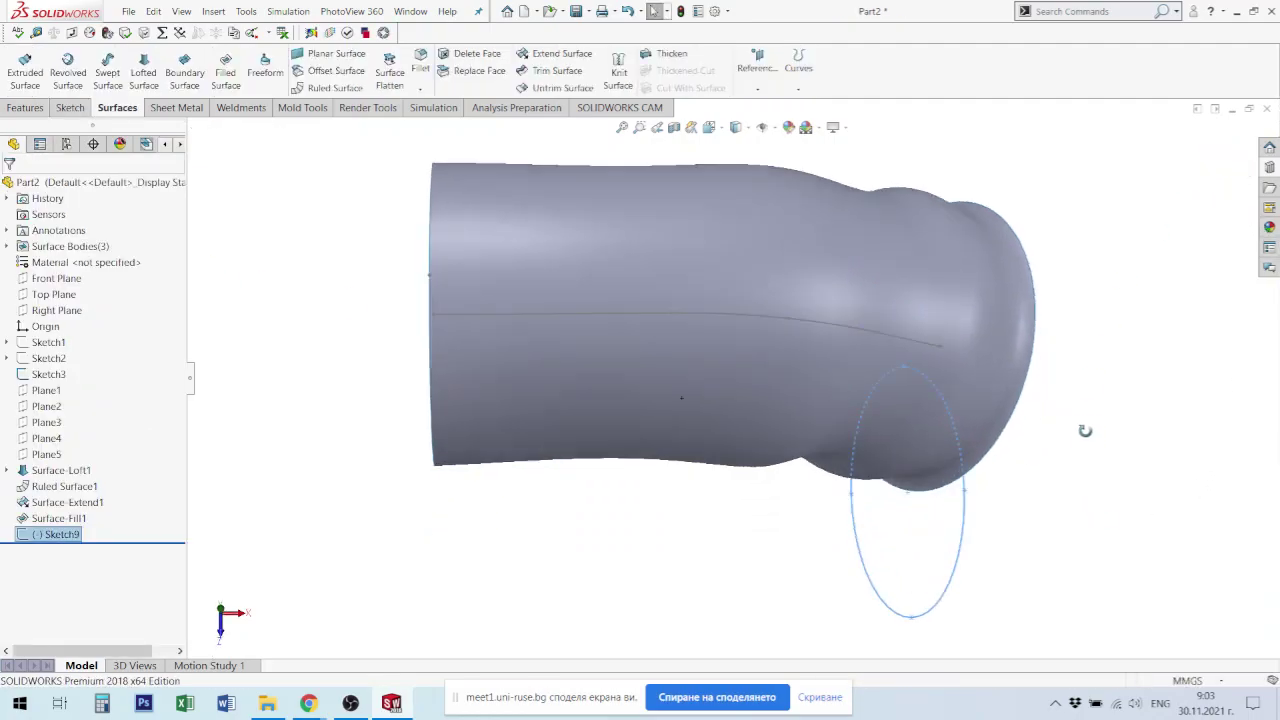
pyautogui.scroll(3, 1065, 438)
pyautogui.scroll(2, 848, 620)
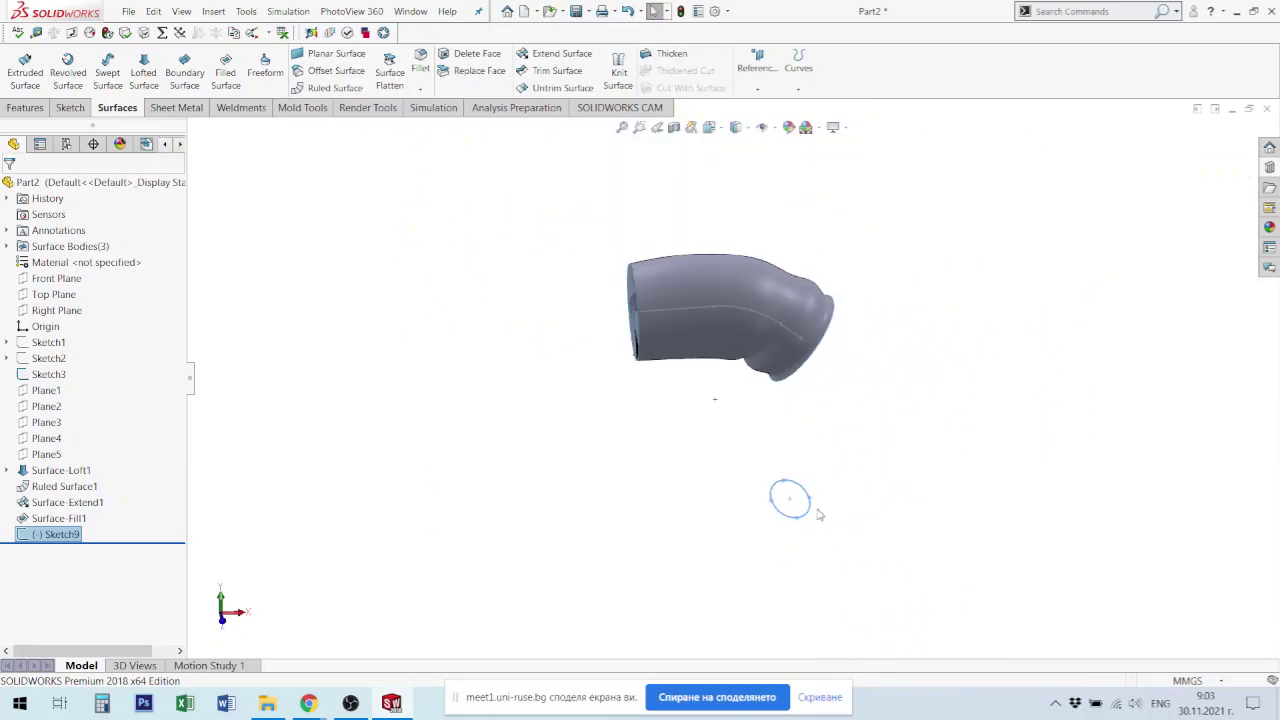
pyautogui.moveTo(791, 494)
pyautogui.mouseDown(button='middle')
pyautogui.moveTo(805, 406)
pyautogui.moveTo(771, 406)
pyautogui.moveTo(780, 446)
pyautogui.mouseUp(button='middle')
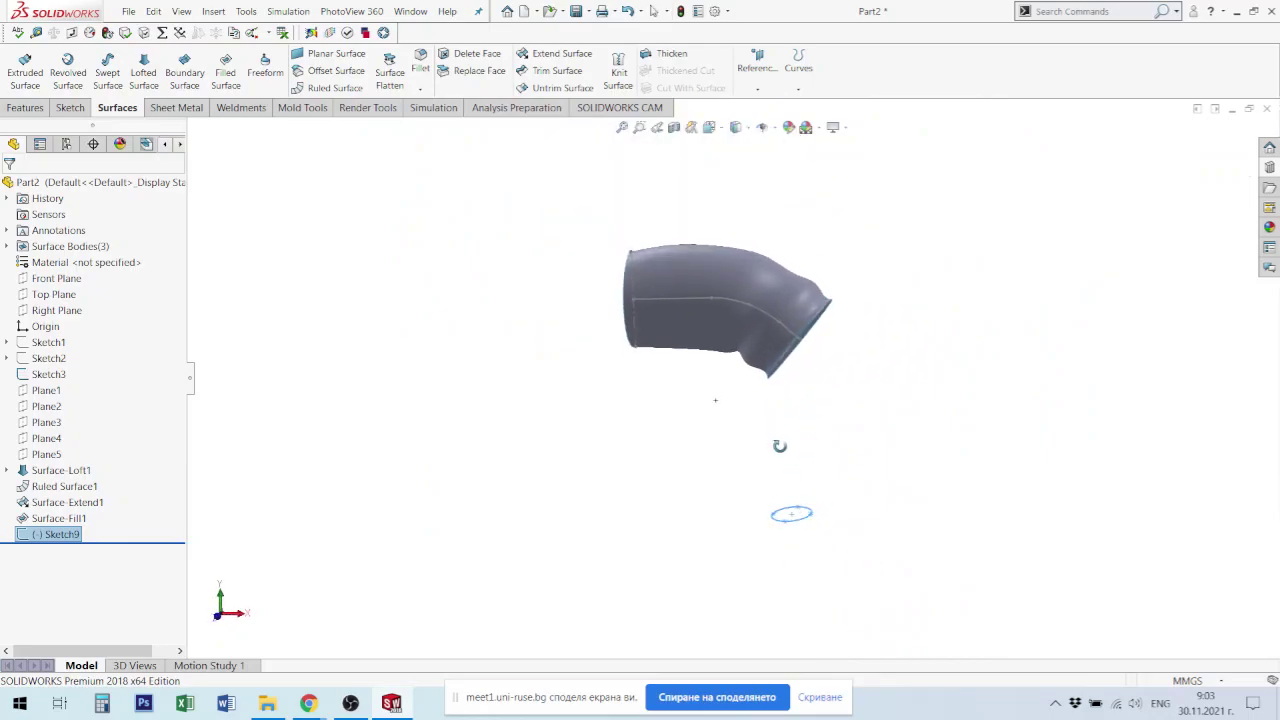
pyautogui.click(560, 71)
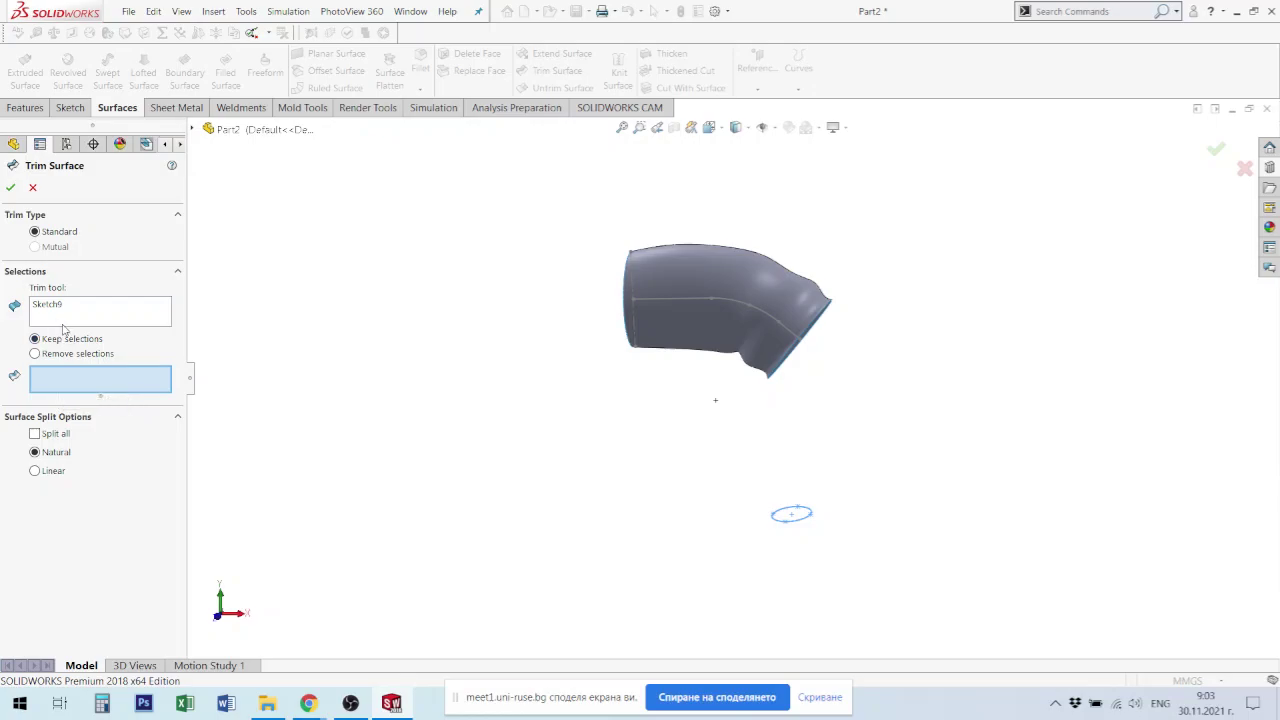
pyautogui.moveTo(842, 380)
pyautogui.mouseDown(button='middle')
pyautogui.moveTo(711, 365)
pyautogui.moveTo(773, 336)
pyautogui.moveTo(817, 366)
pyautogui.moveTo(889, 314)
pyautogui.moveTo(890, 380)
pyautogui.mouseUp(button='middle')
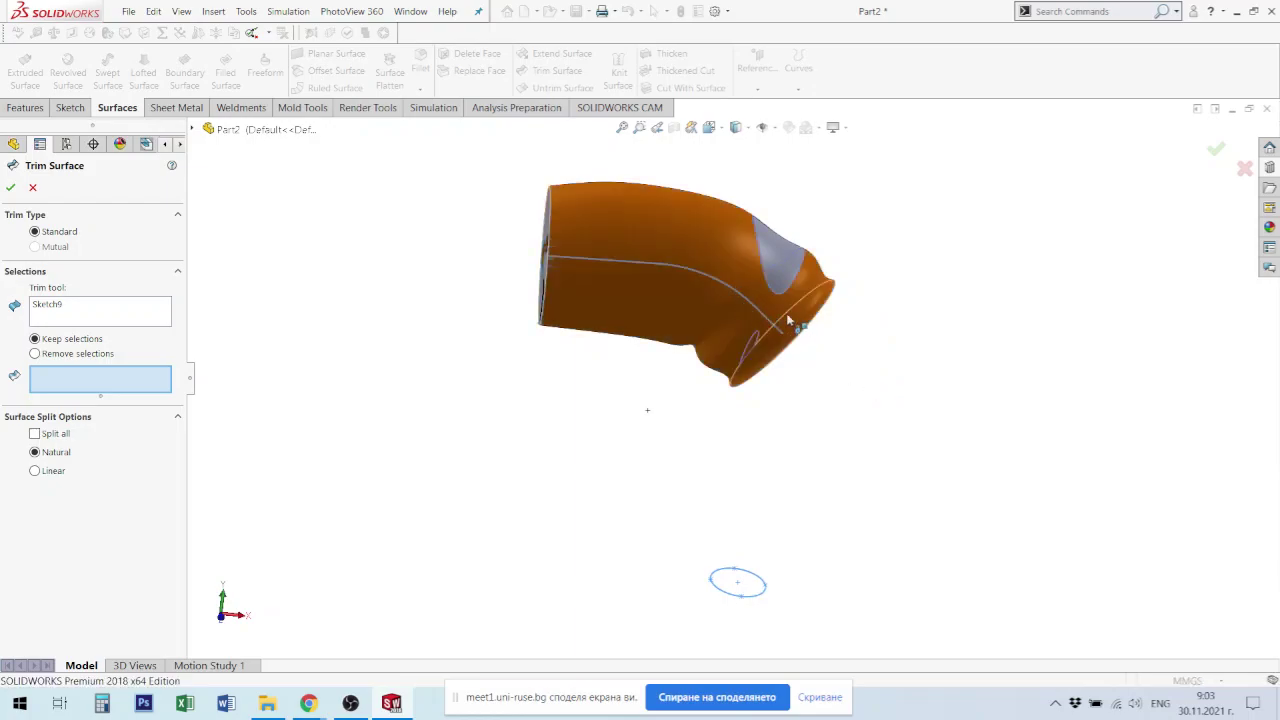
pyautogui.click(33, 188)
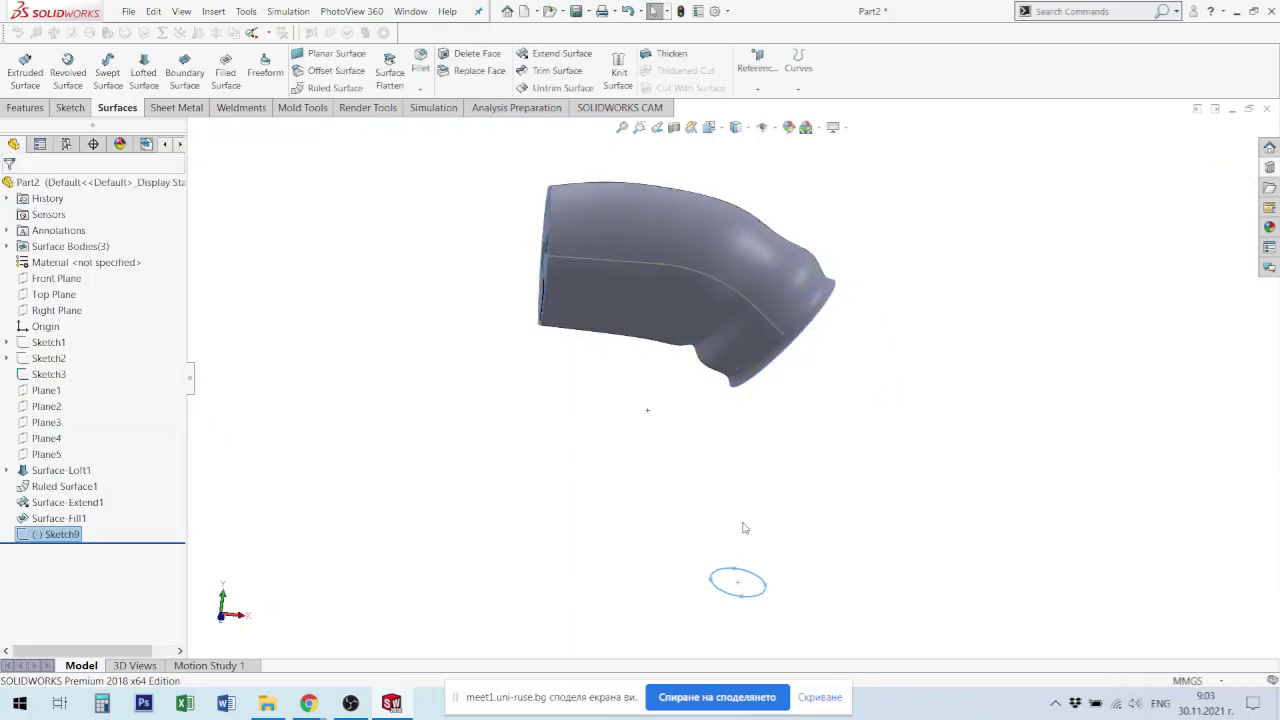
# Step: Reopen Sketch9 and move the ellipse centre left along the duct axis
pyautogui.rightClick(50, 537)
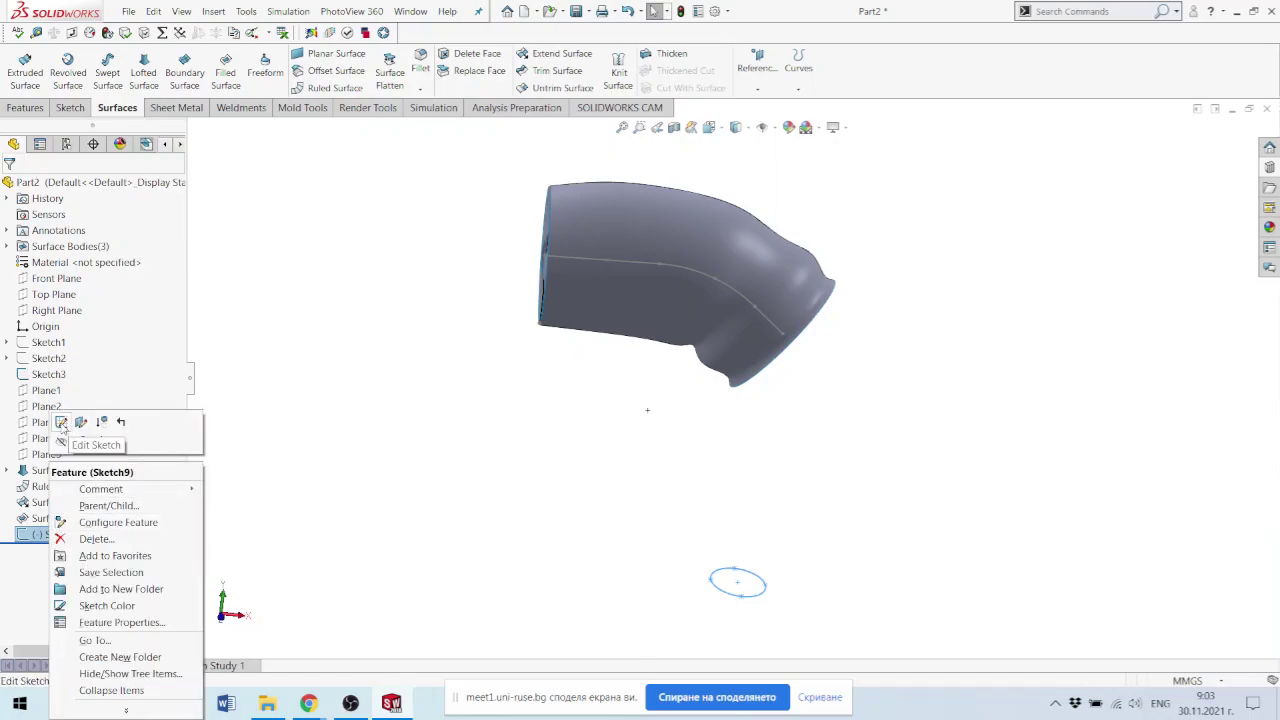
pyautogui.click(62, 428)
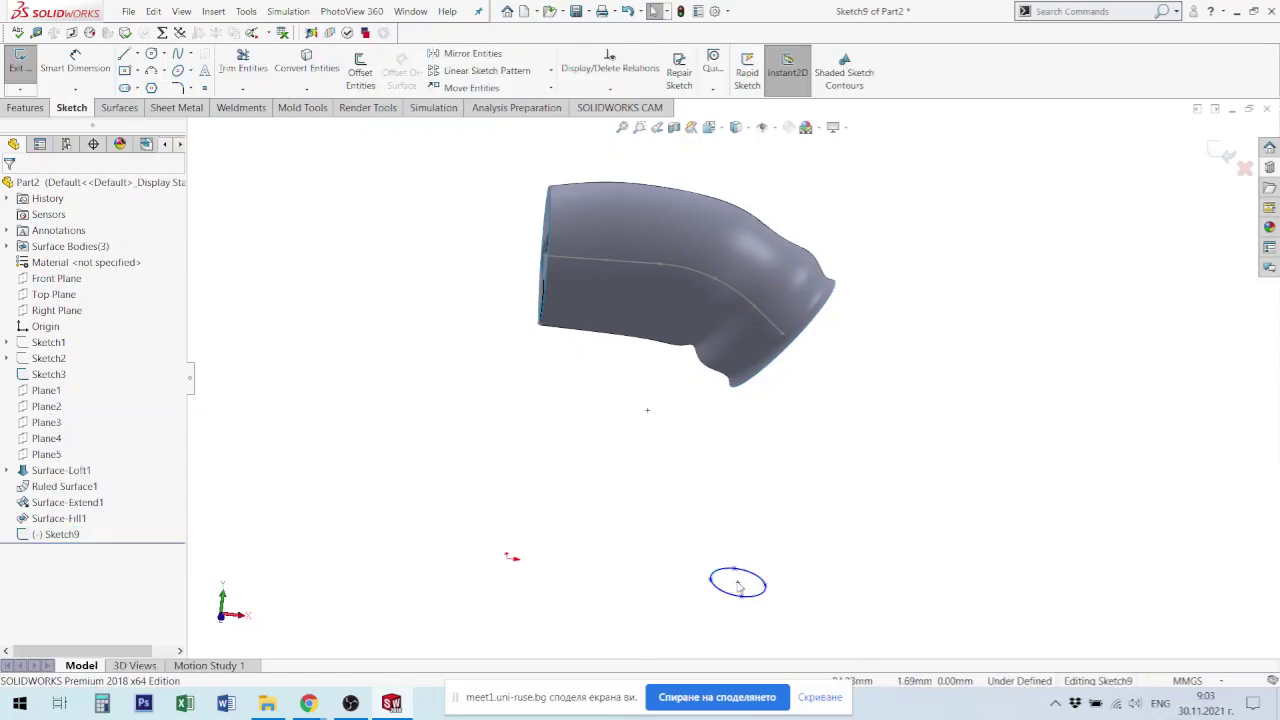
pyautogui.click(693, 580)
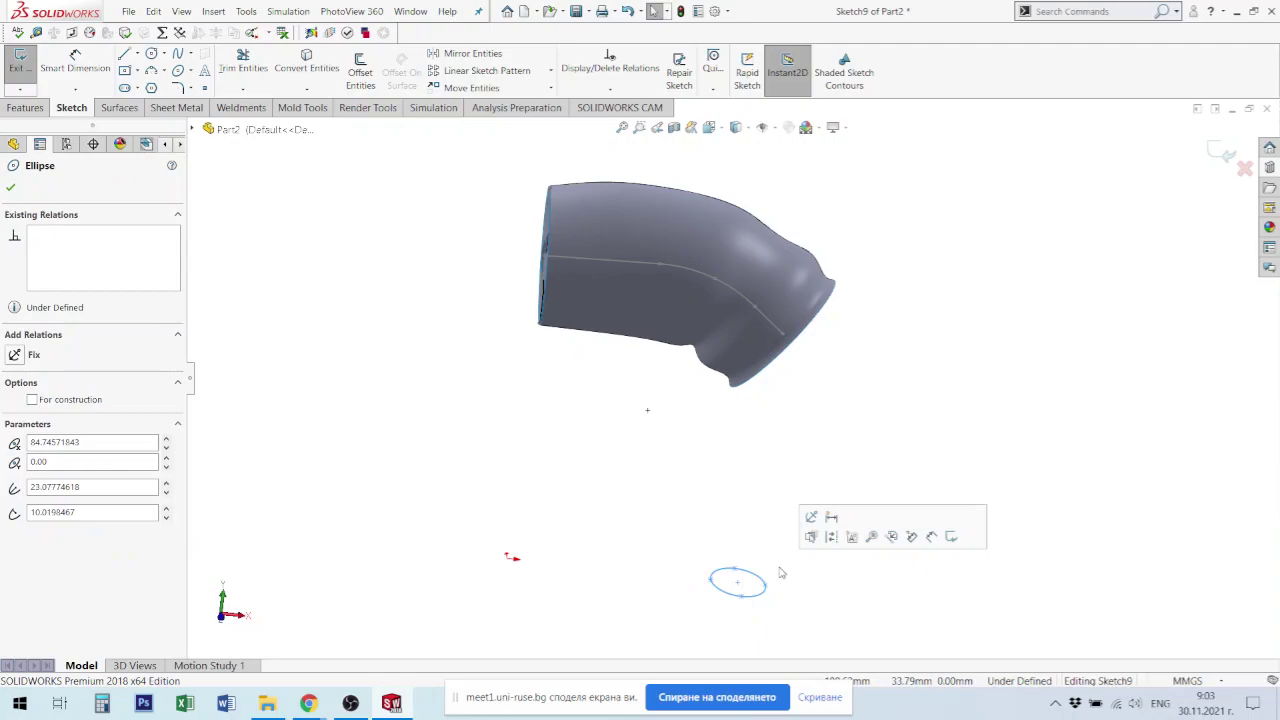
pyautogui.click(812, 536)
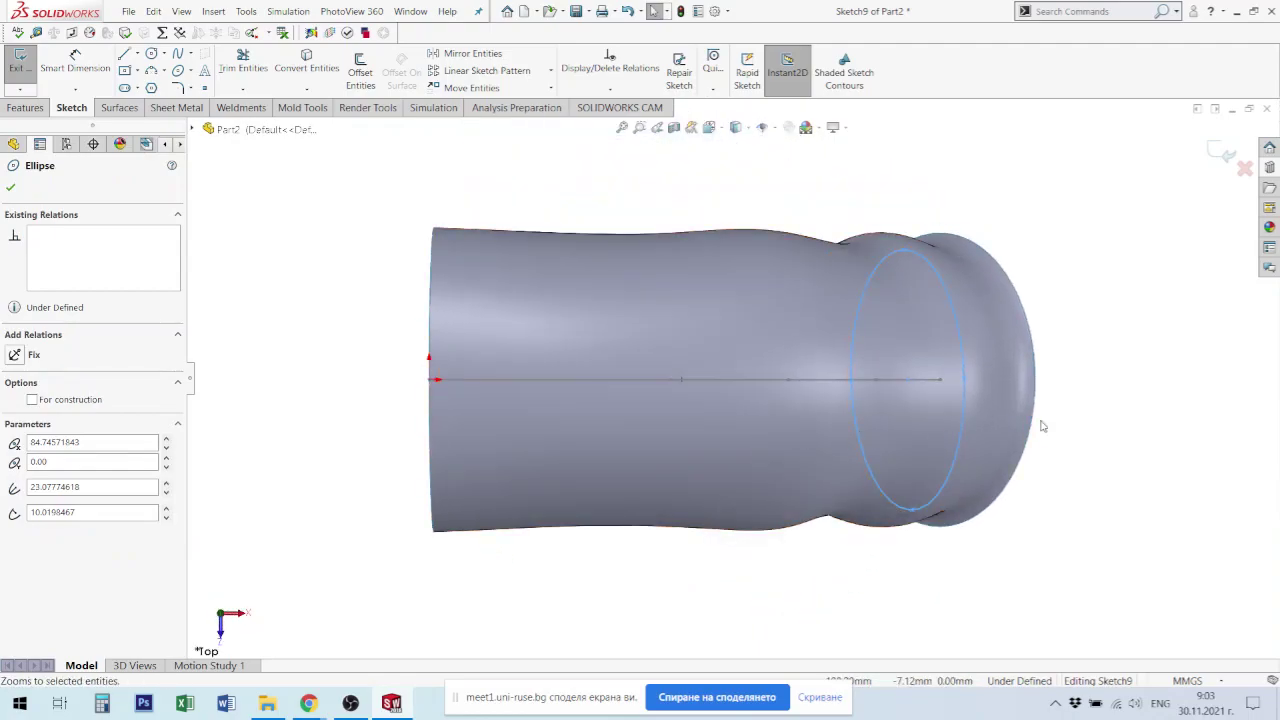
pyautogui.click(1043, 429)
pyautogui.click(908, 386)
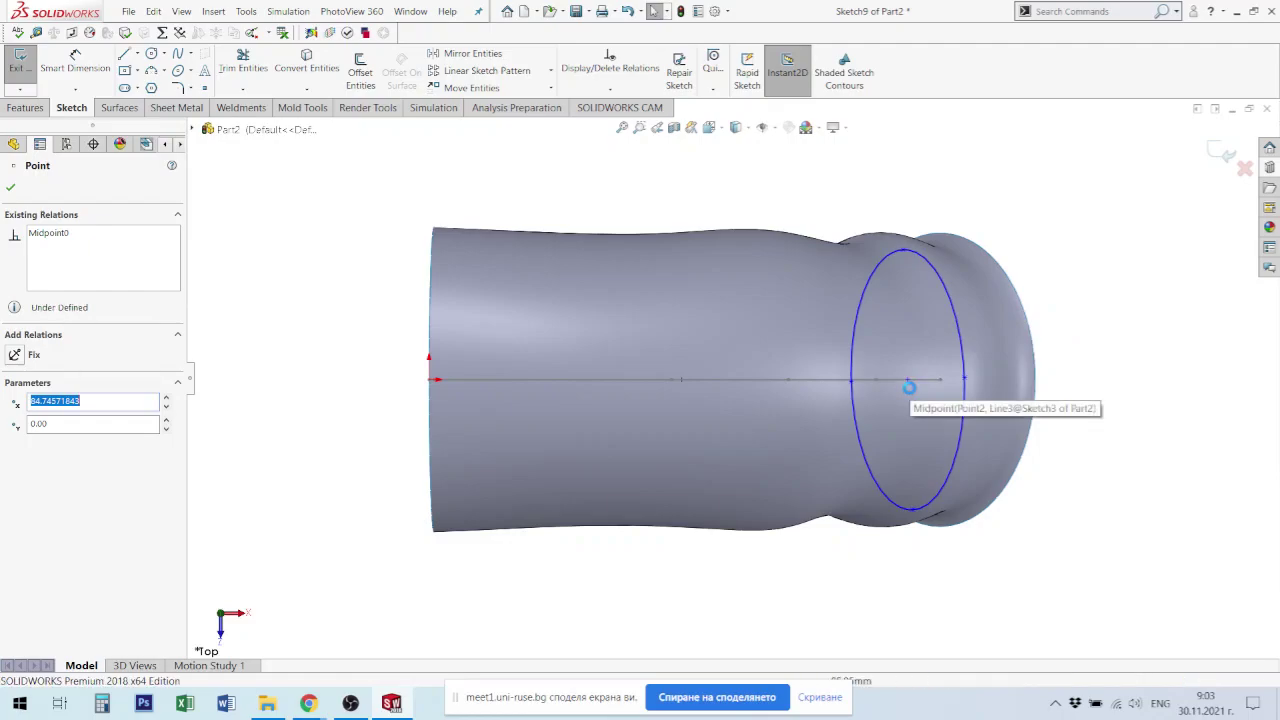
pyautogui.moveTo(910, 390); pyautogui.dragTo(774, 385)
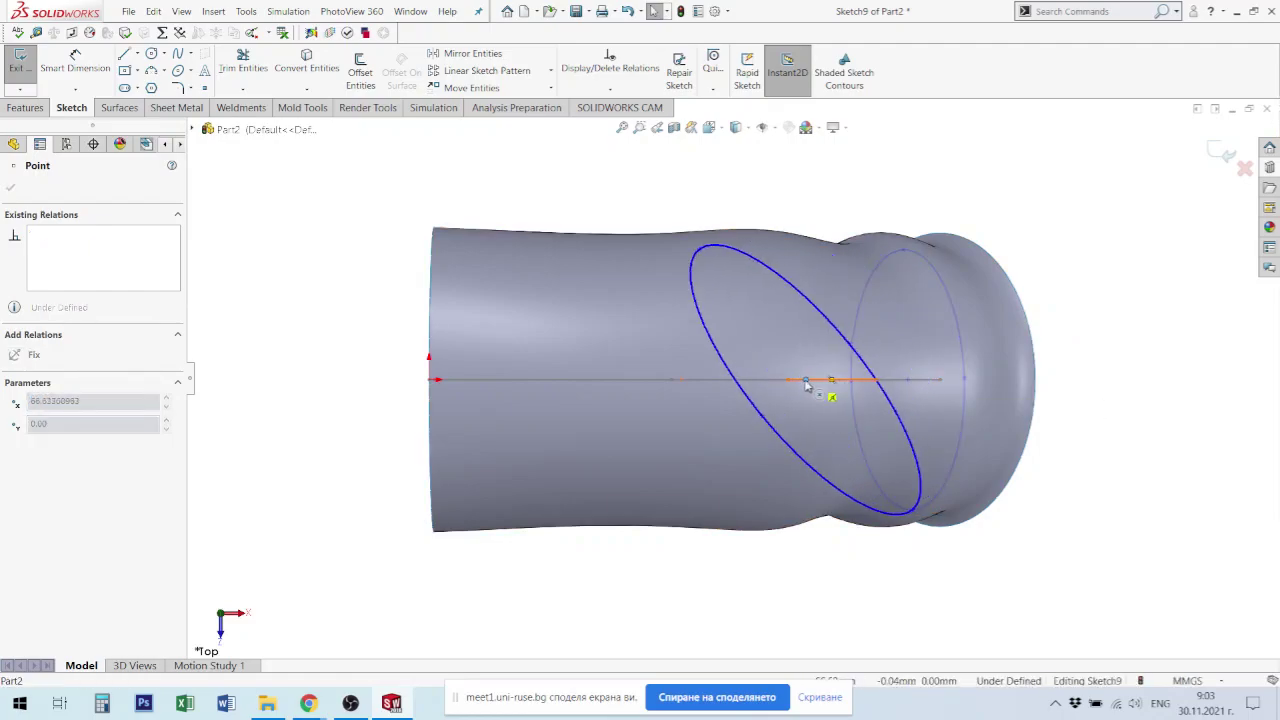
# Step: Make Point3 and Point5 vertical, centre the ellipse near X≈52 mm, and close the sketch
pyautogui.click(912, 511)
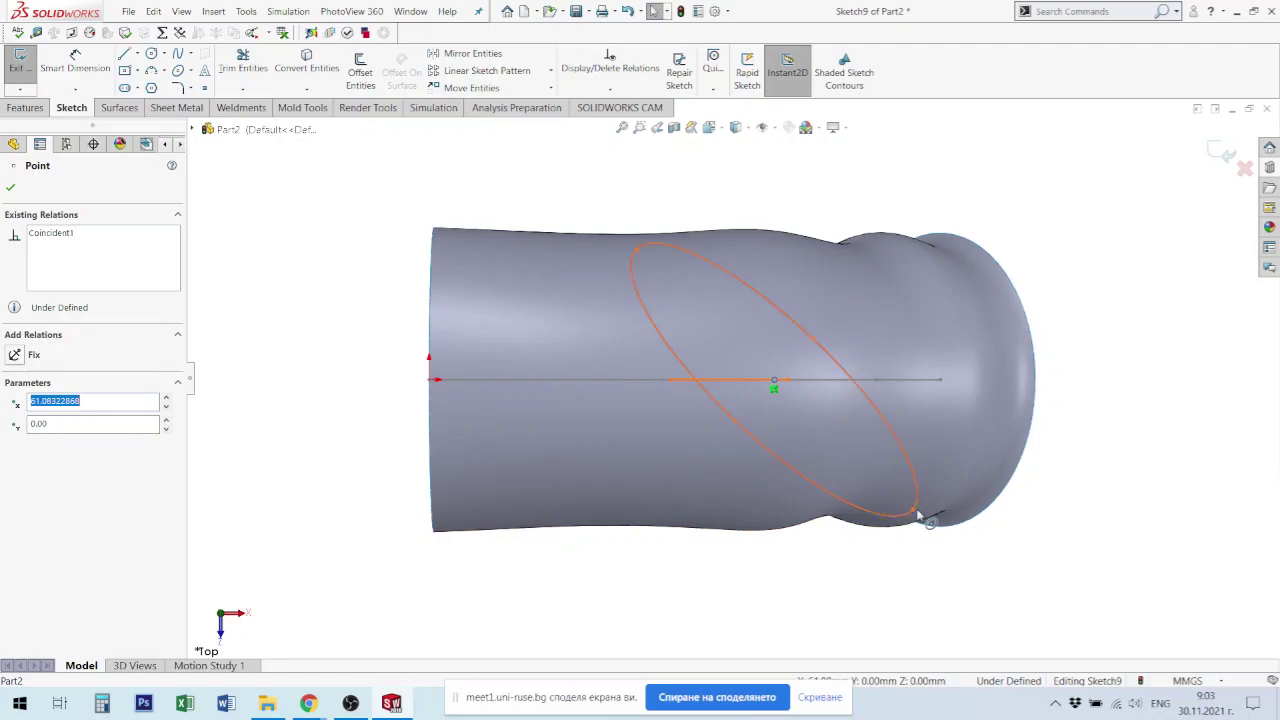
pyautogui.keyDown('ctrl'); pyautogui.click(634, 249); pyautogui.keyUp('ctrl')
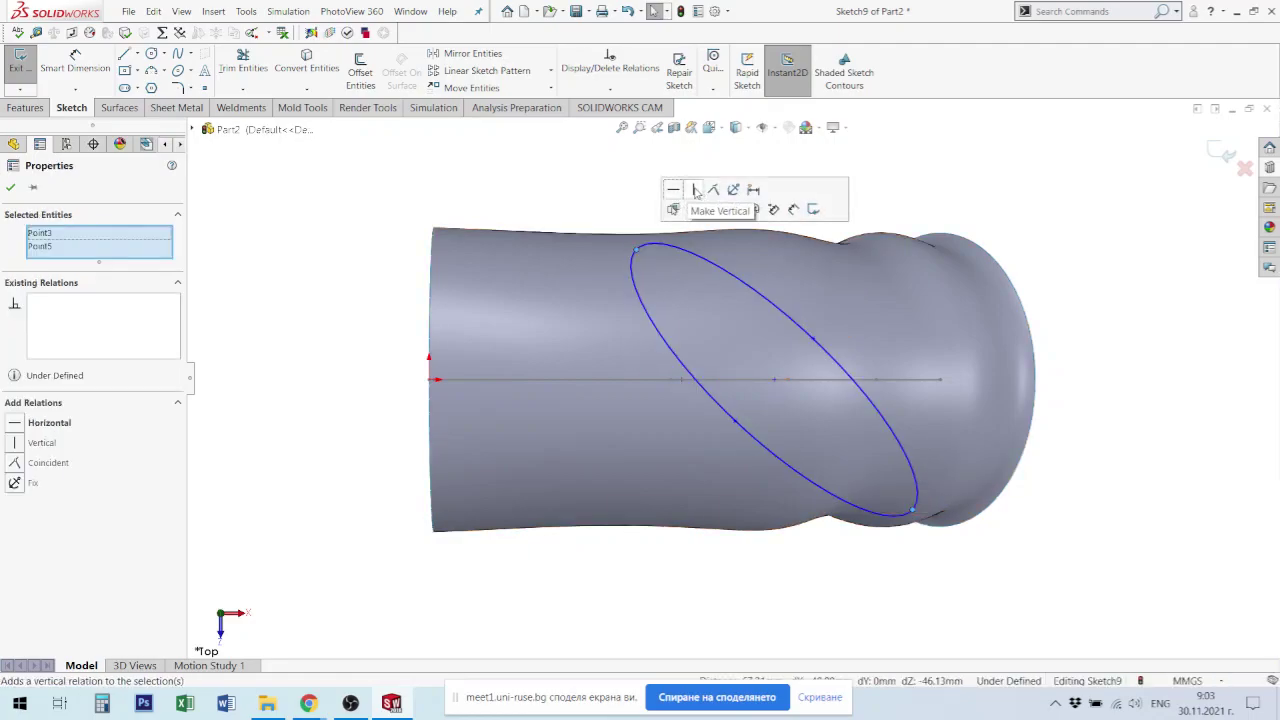
pyautogui.click(697, 191)
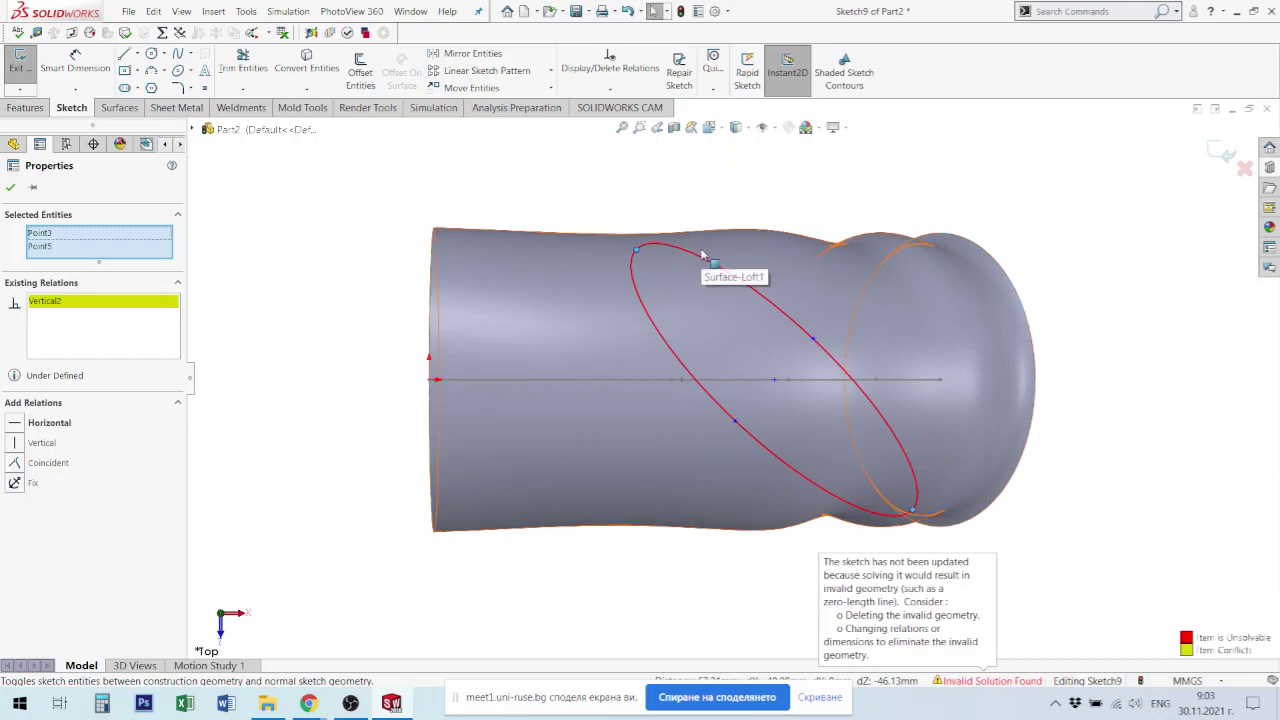
pyautogui.hotkey('ctrl', 'z')
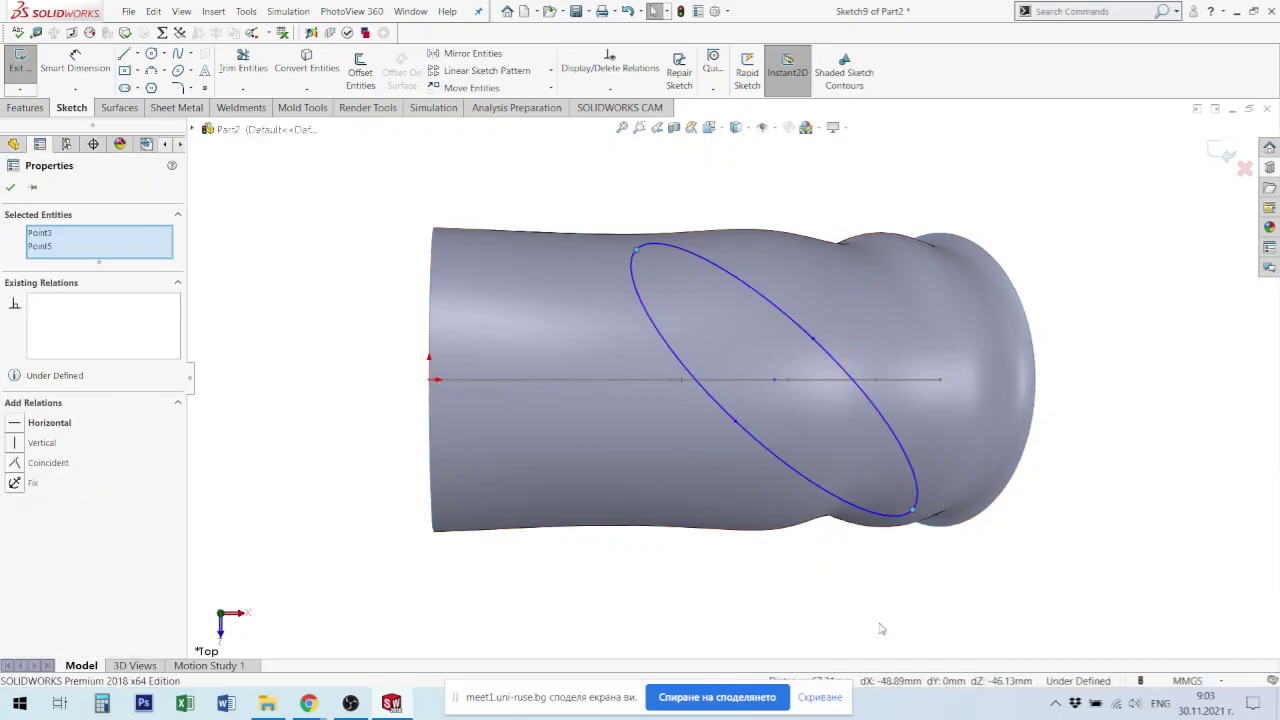
pyautogui.click(923, 546)
pyautogui.moveTo(912, 510); pyautogui.dragTo(793, 507)
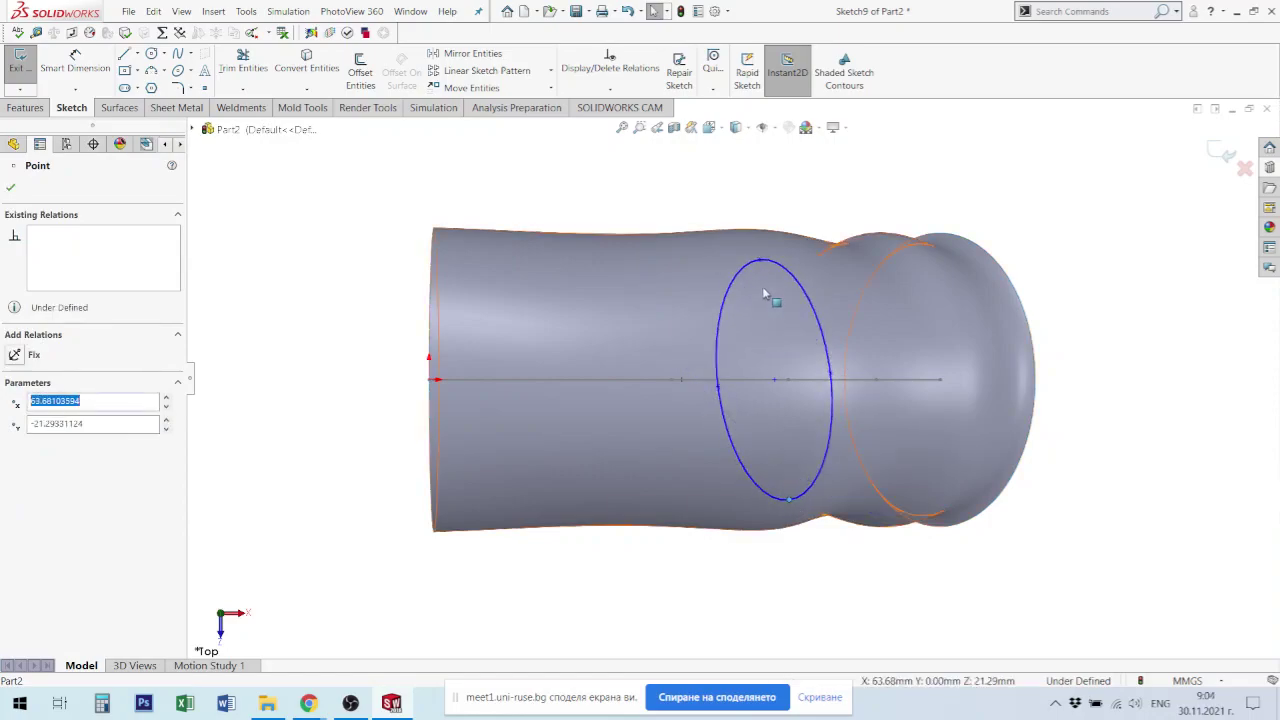
pyautogui.keyDown('ctrl'); pyautogui.click(760, 261); pyautogui.keyUp('ctrl')
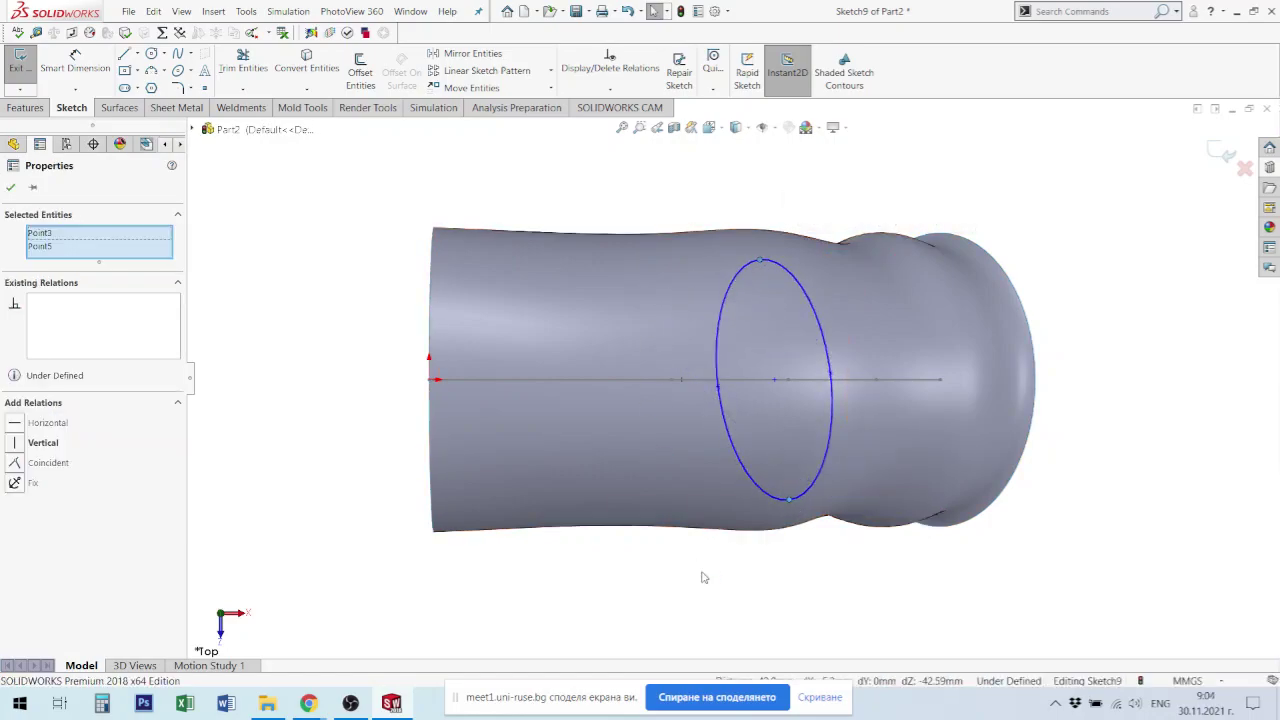
pyautogui.click(16, 442)
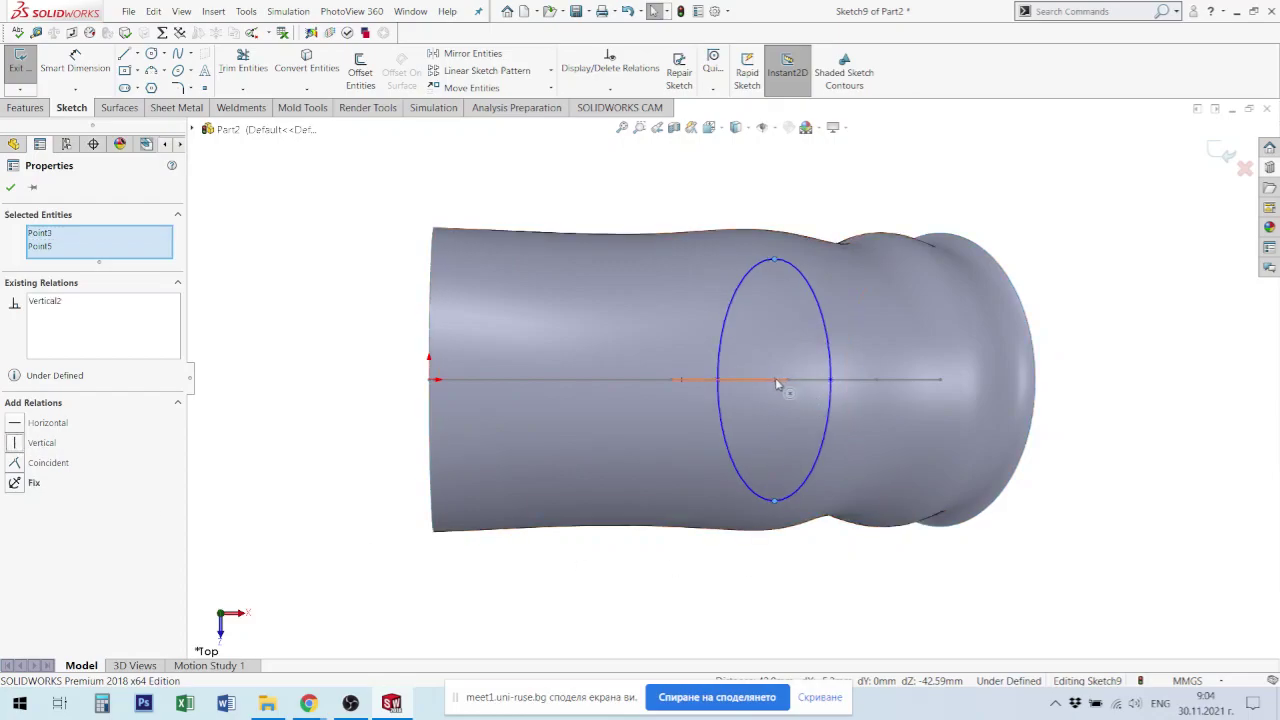
pyautogui.moveTo(773, 380); pyautogui.dragTo(724, 383)
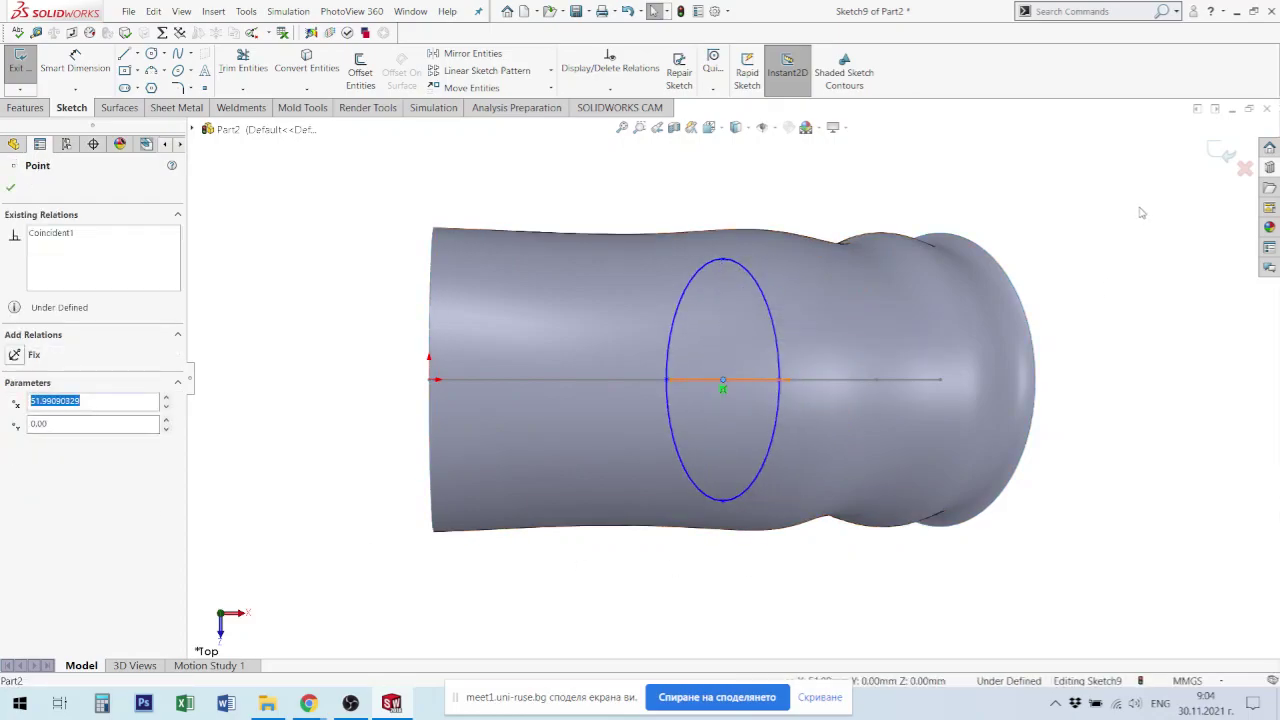
pyautogui.click(1216, 160)
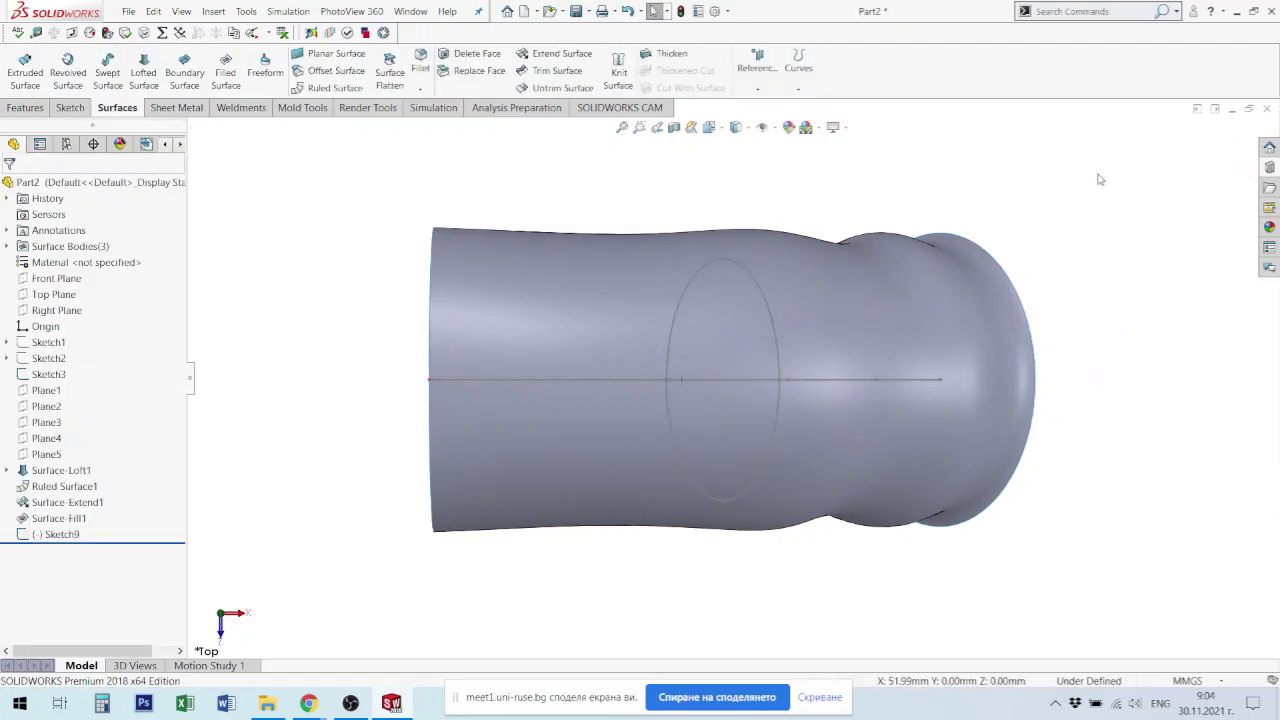
# Step: Select the Sketch9 ellipse, open Extend Surface, and cancel it
pyautogui.moveTo(947, 365); pyautogui.dragTo(947, 284, button='middle')
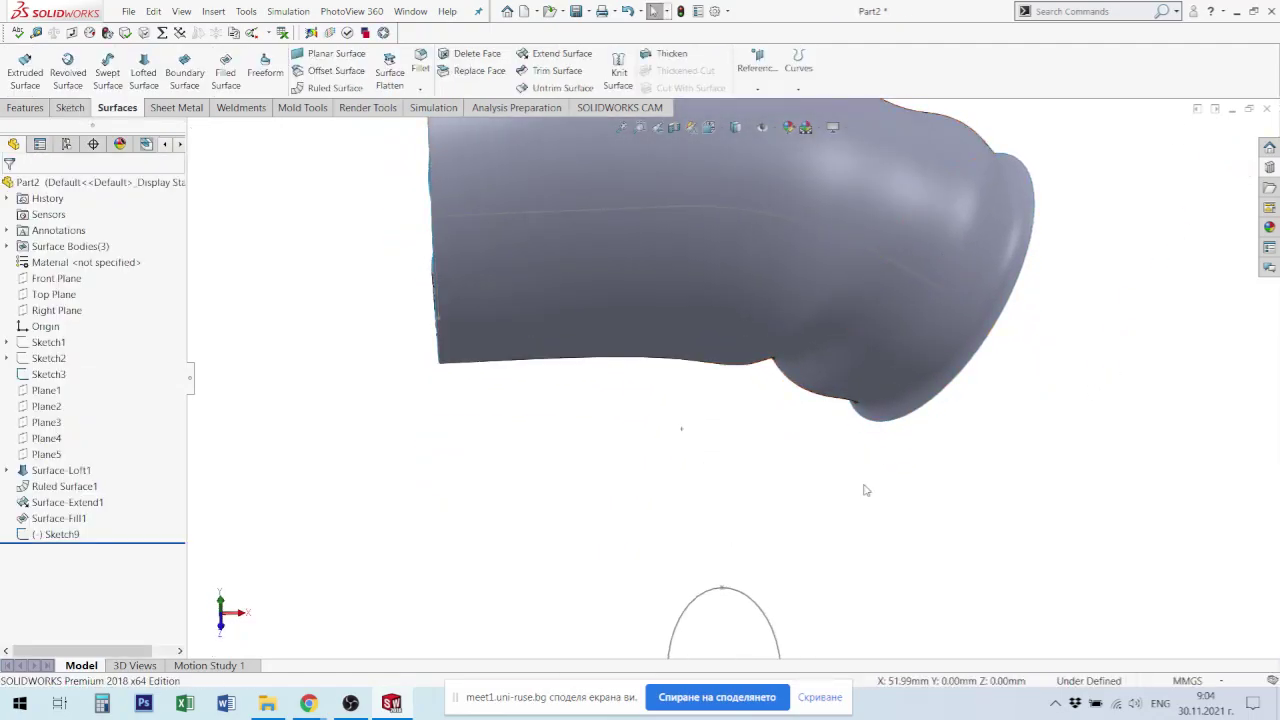
pyautogui.click(756, 547)
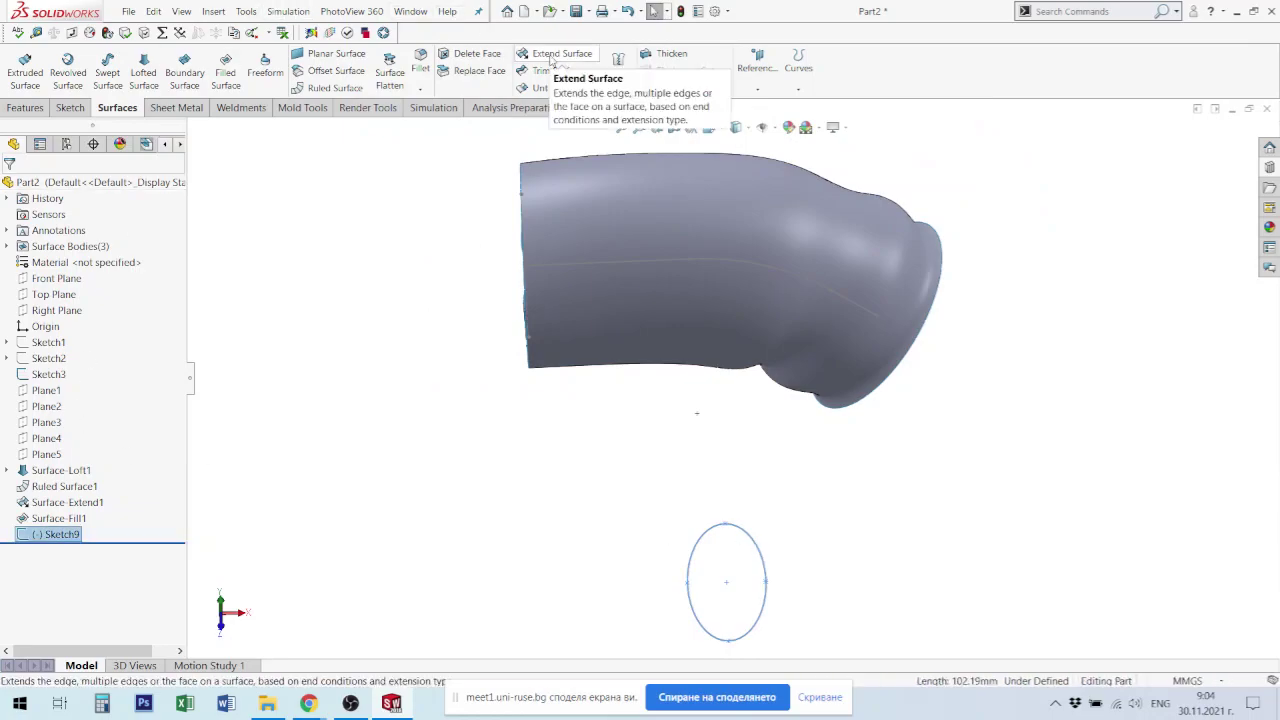
pyautogui.click(553, 56)
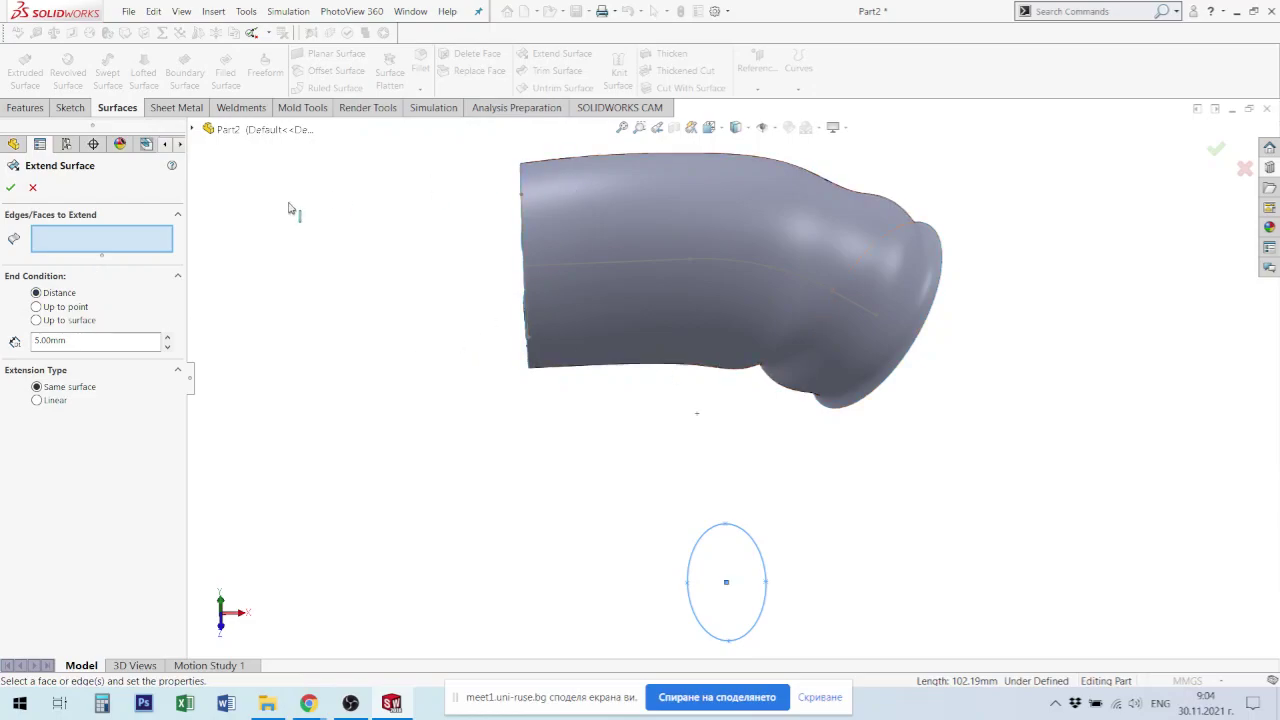
pyautogui.click(32, 187)
# Step: Set up Trim Surface with Sketch9, marking the patch inside the ellipse for removal
pyautogui.click(521, 74)
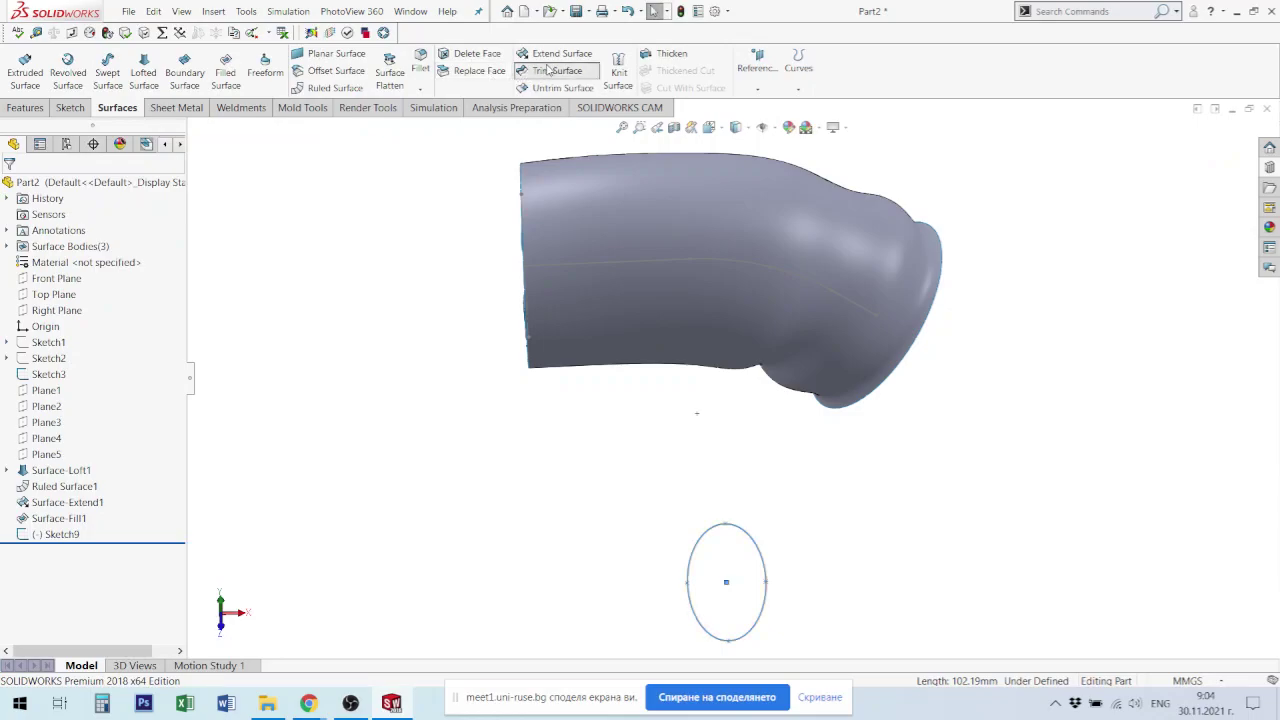
pyautogui.click(810, 327)
pyautogui.moveTo(809, 316); pyautogui.dragTo(769, 239, button='middle')
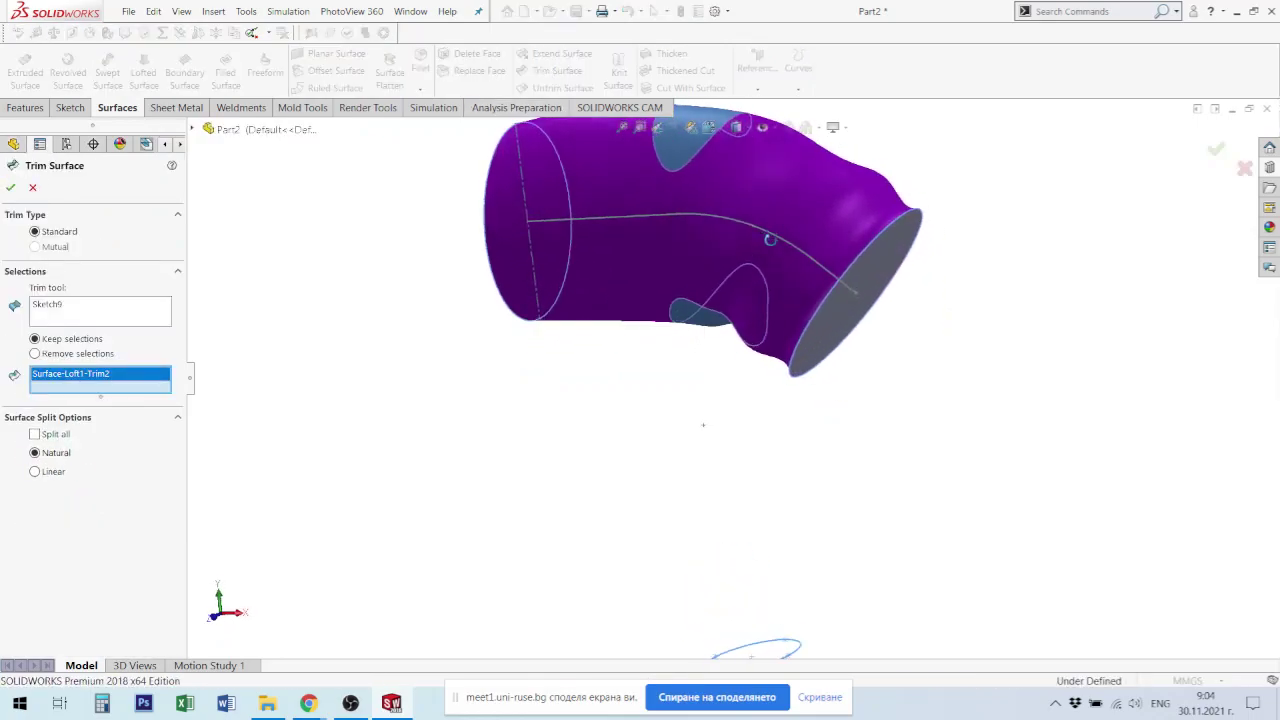
pyautogui.press('f')
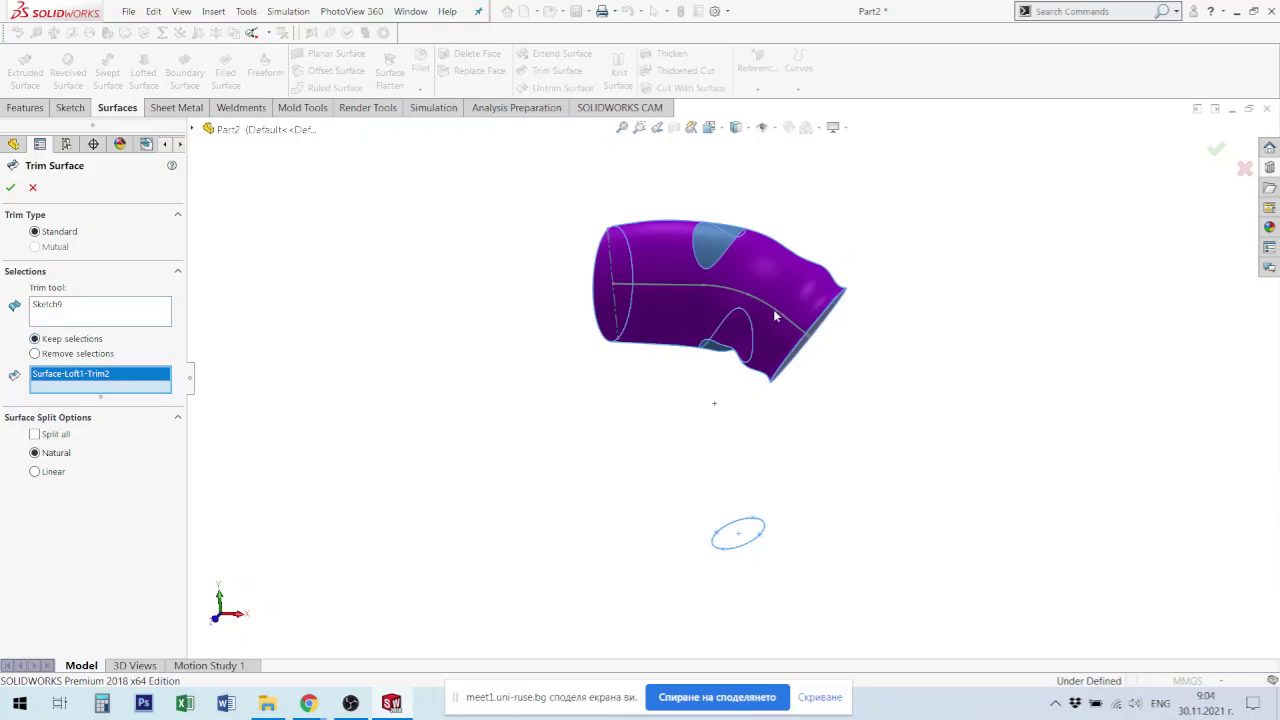
pyautogui.scroll(-2, 773, 316)
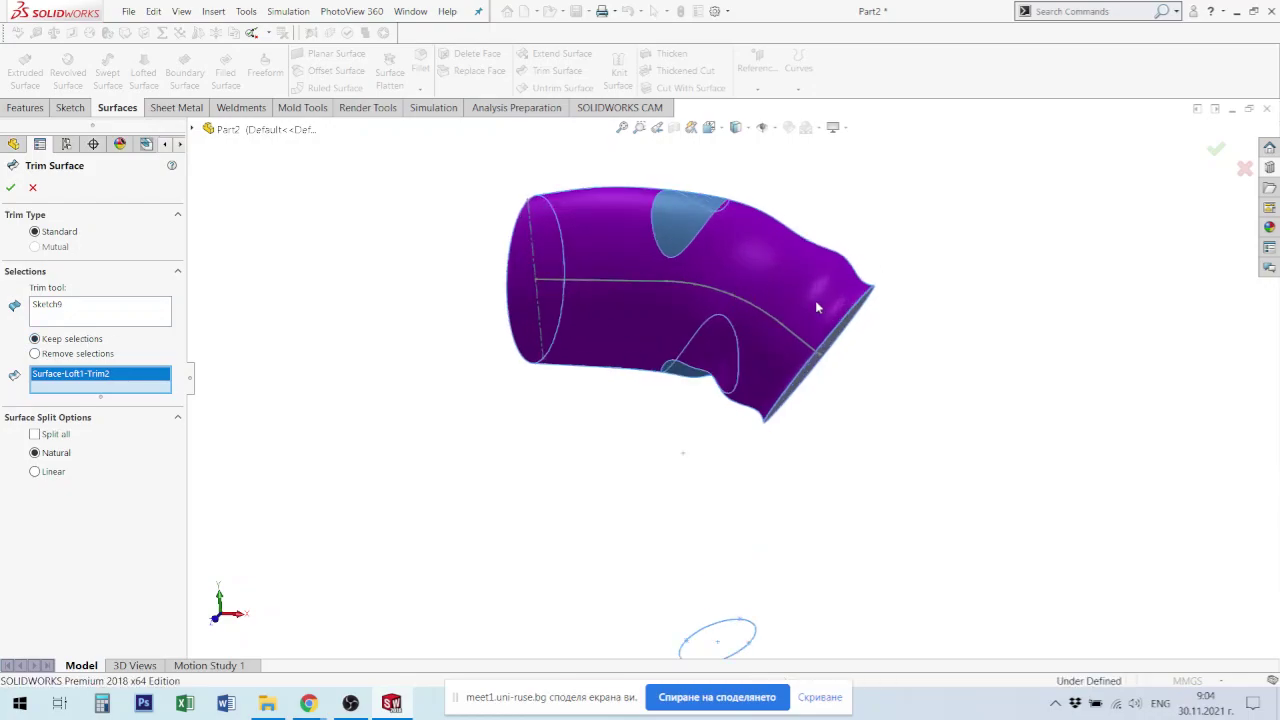
pyautogui.click(681, 238)
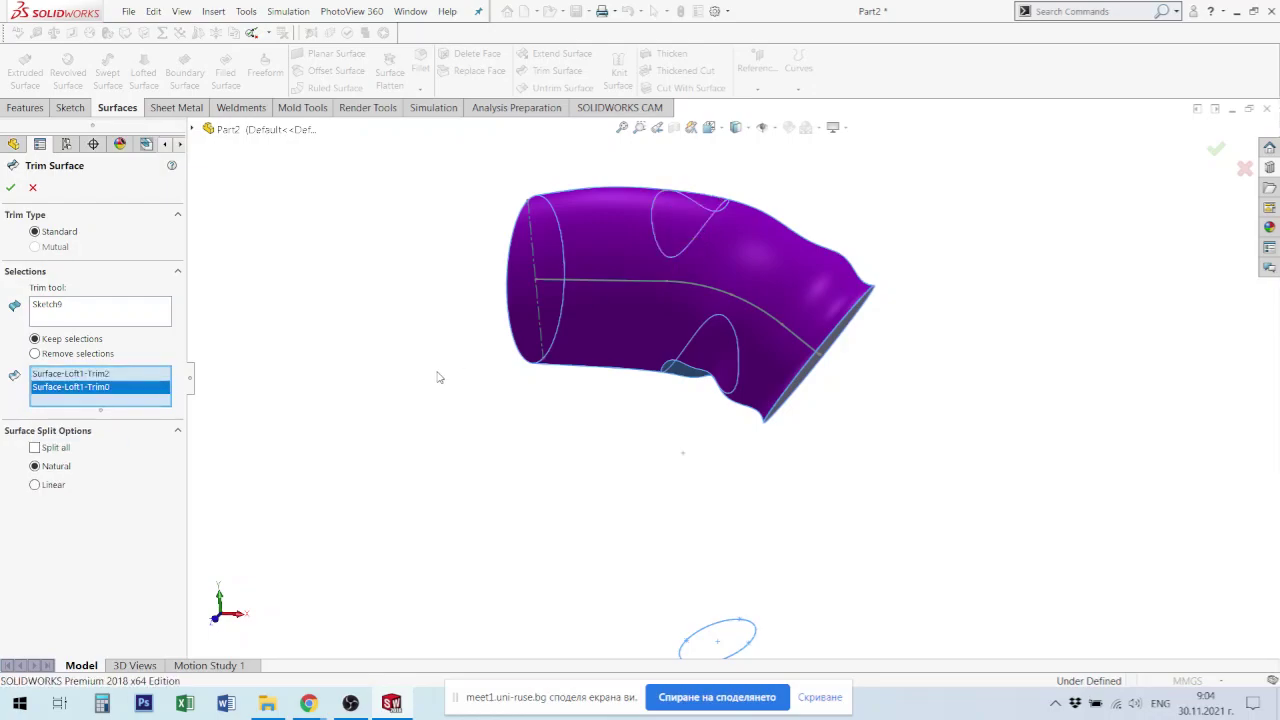
pyautogui.moveTo(854, 357)
pyautogui.mouseDown(button='middle')
pyautogui.moveTo(785, 269)
pyautogui.moveTo(760, 285)
pyautogui.mouseUp(button='middle')
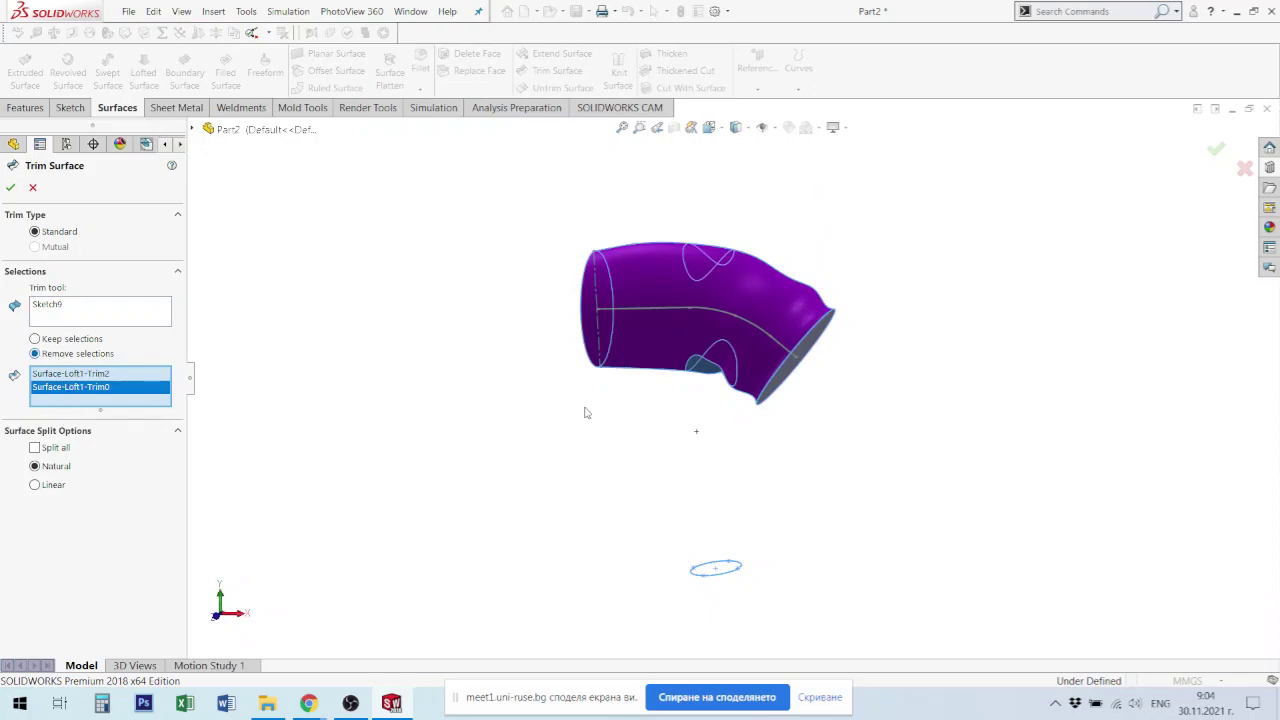
pyautogui.press('Delete')
pyautogui.click(85, 377)
pyautogui.press('Delete')
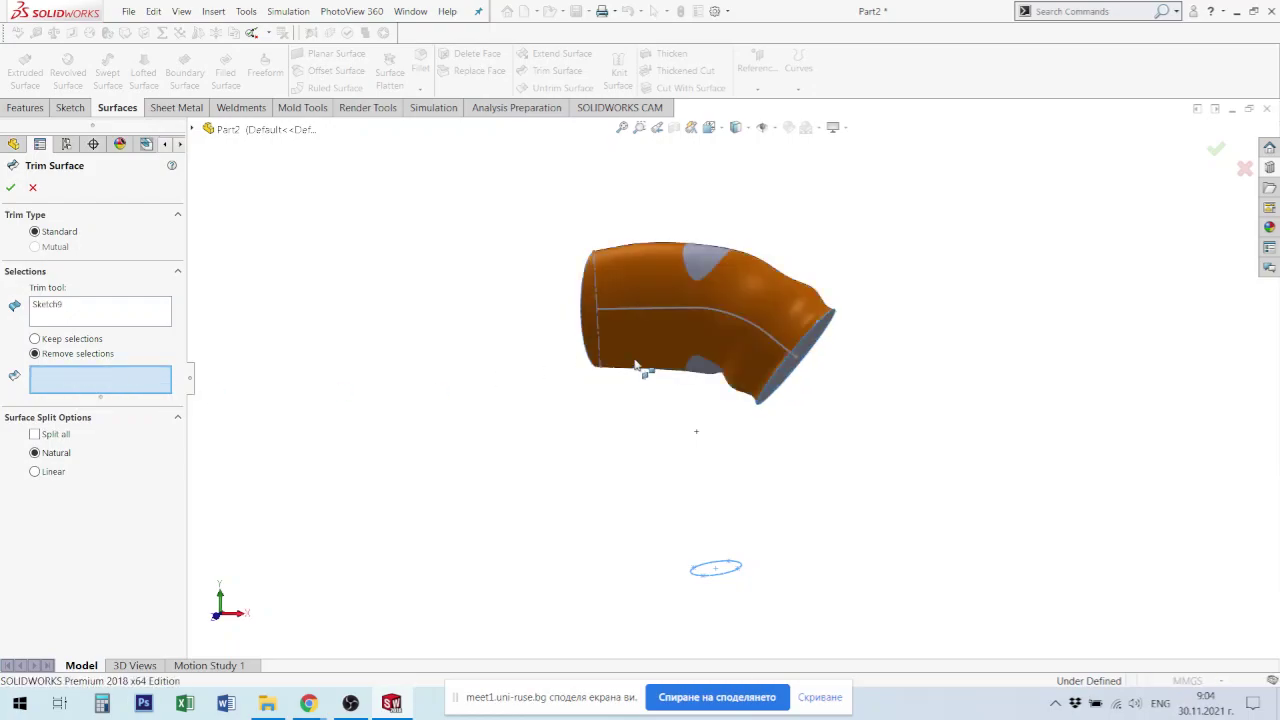
pyautogui.click(728, 374)
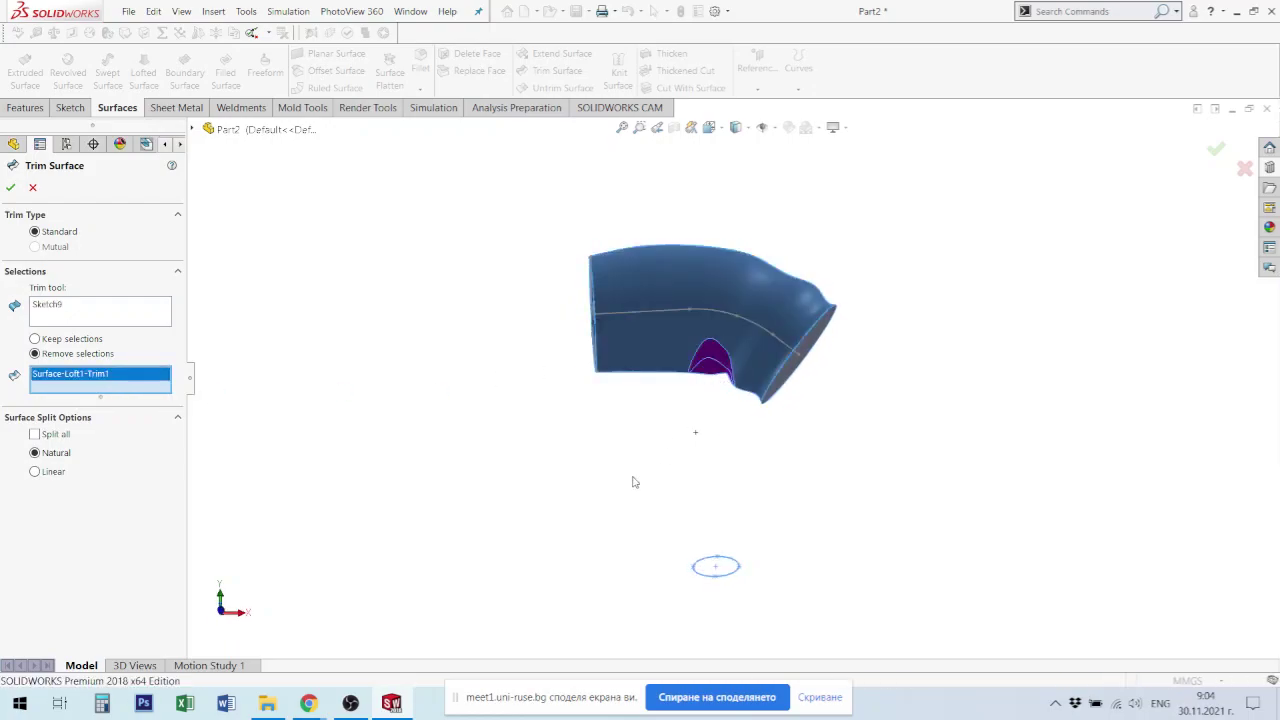
# Step: Apply the trim, cutting the elliptical hole Surface-Trim1 through the duct side
pyautogui.press('Return')
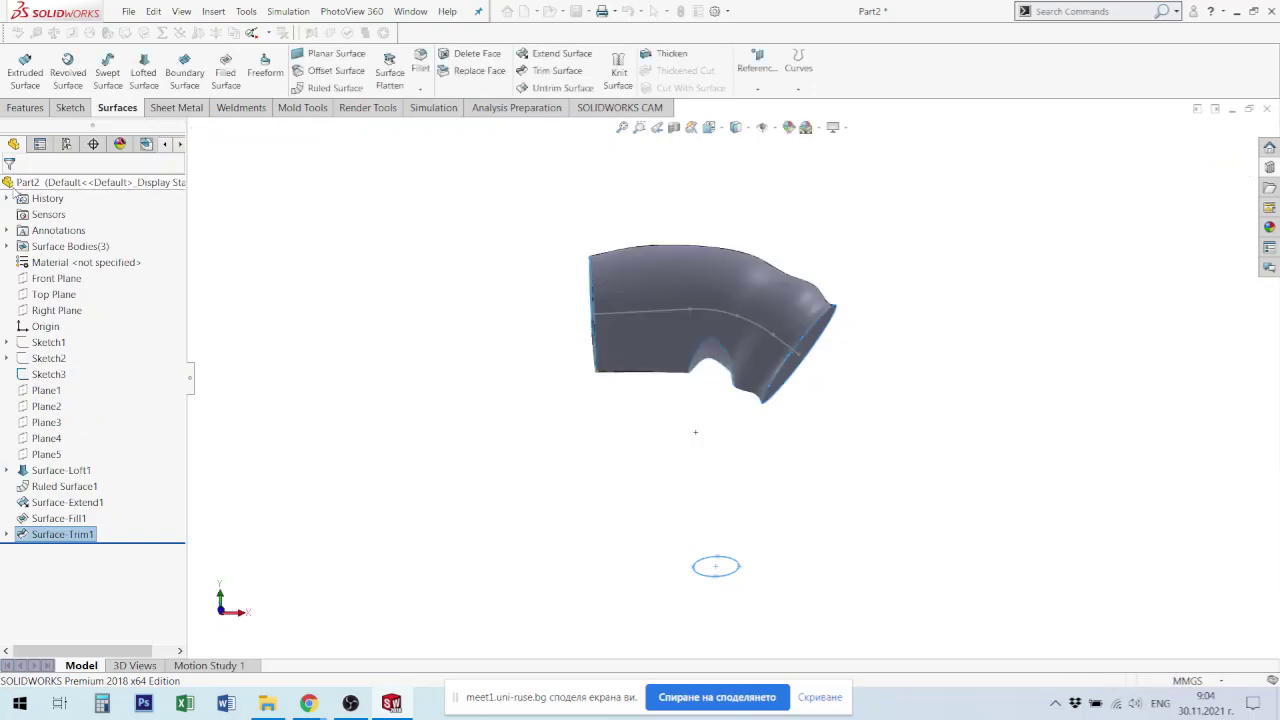
pyautogui.moveTo(643, 290)
pyautogui.mouseDown(button='middle')
pyautogui.moveTo(620, 155)
pyautogui.moveTo(676, 378)
pyautogui.mouseUp(button='middle')
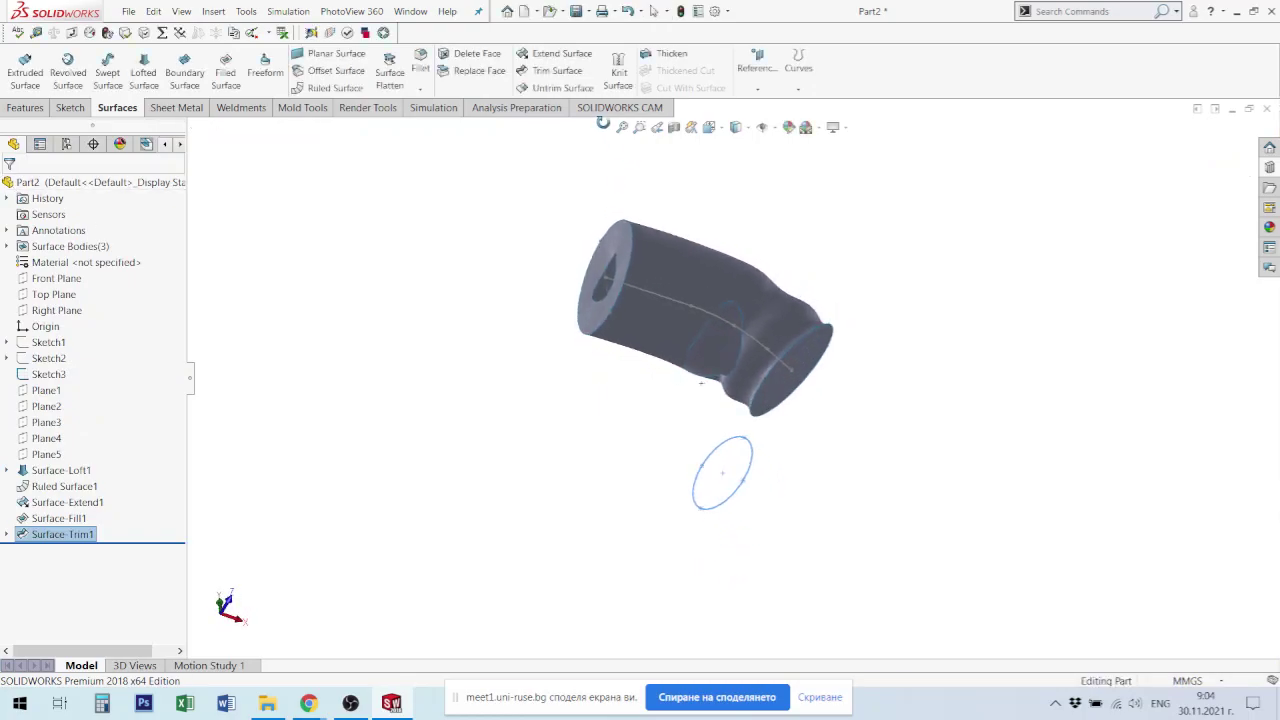
pyautogui.scroll(-3, 676, 378)
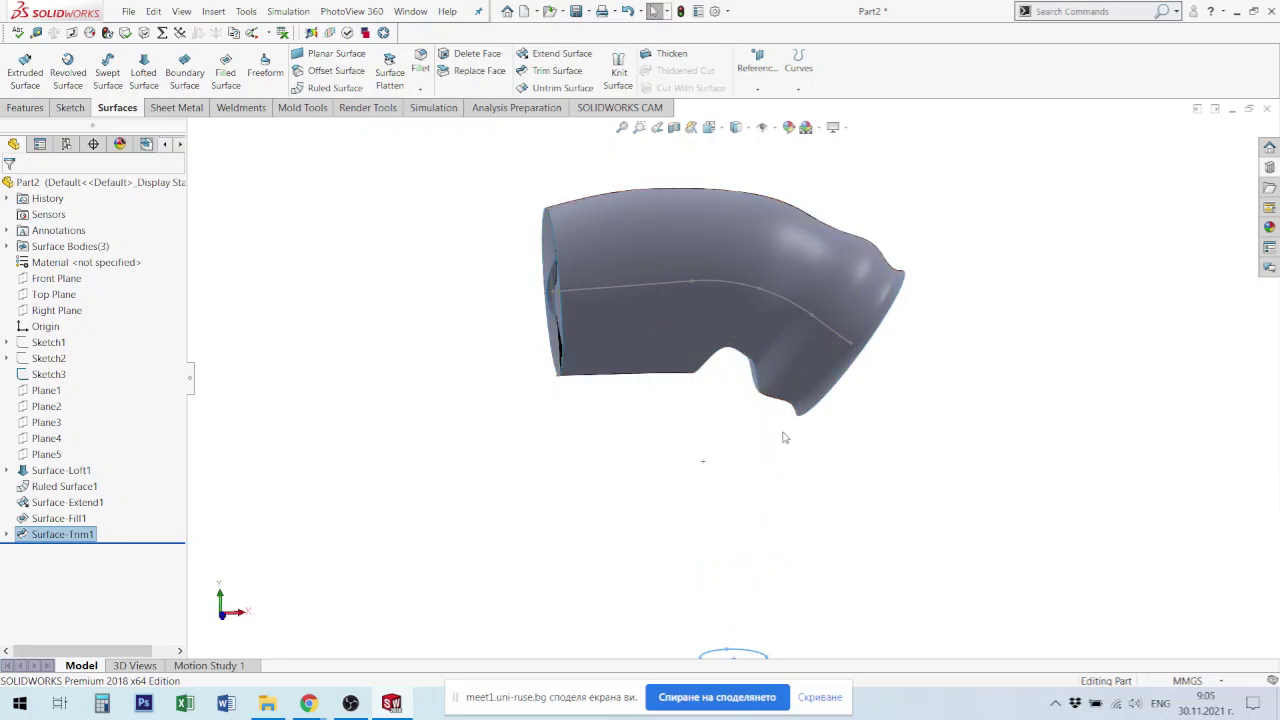
pyautogui.moveTo(785, 437)
pyautogui.mouseDown(button='middle')
pyautogui.moveTo(849, 403)
pyautogui.moveTo(857, 263)
pyautogui.moveTo(924, 263)
pyautogui.moveTo(857, 286)
pyautogui.moveTo(677, 451)
pyautogui.moveTo(757, 460)
pyautogui.moveTo(738, 432)
pyautogui.moveTo(737, 463)
pyautogui.moveTo(749, 423)
pyautogui.moveTo(760, 435)
pyautogui.mouseUp(button='middle')
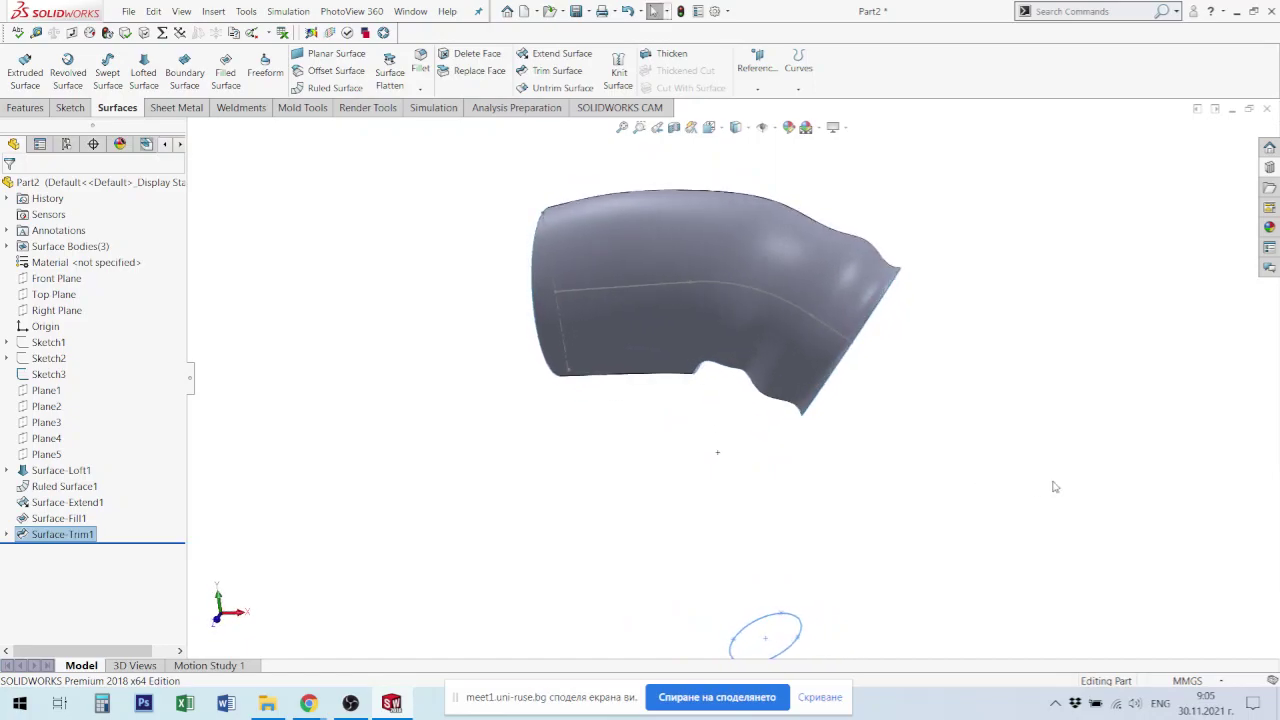
# Step: Knit Surface-Fill1, Surface-Extend1 and Surface-Trim1 into one body, Surface-Knit1
pyautogui.click(1054, 487)
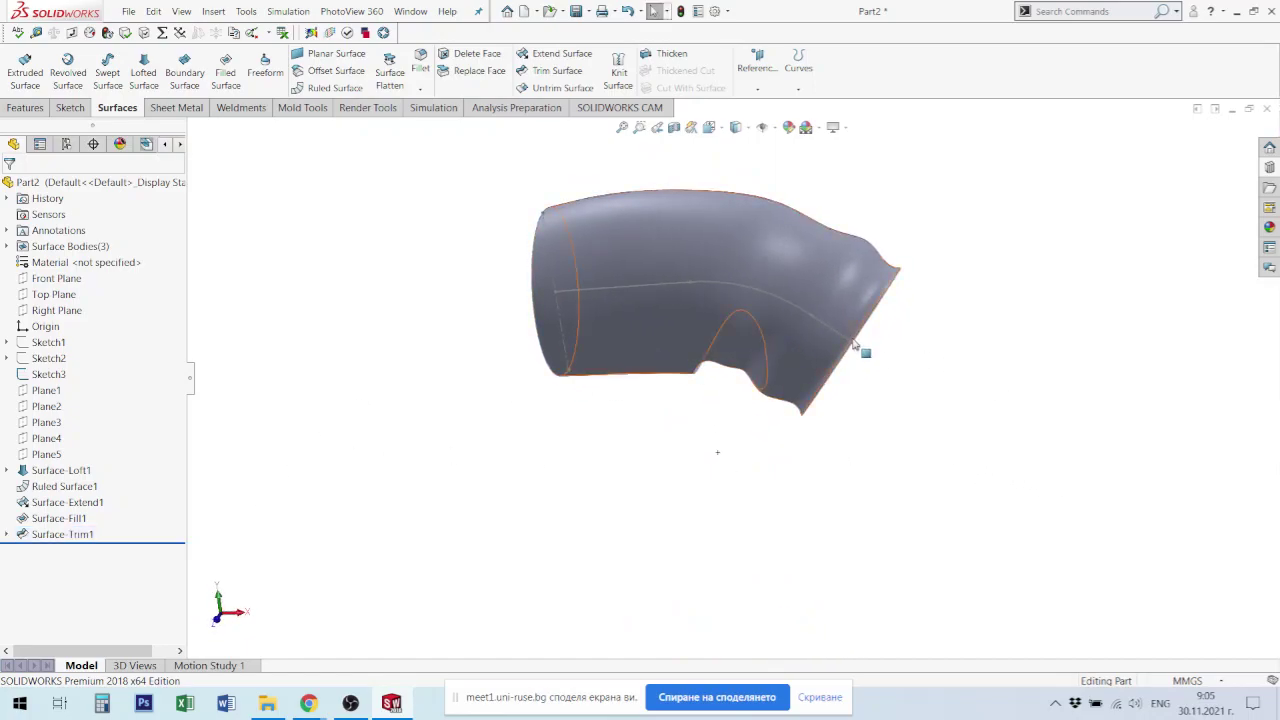
pyautogui.click(618, 72)
pyautogui.moveTo(1057, 500)
pyautogui.mouseDown()
pyautogui.moveTo(428, 224)
pyautogui.moveTo(380, 186)
pyautogui.mouseUp()
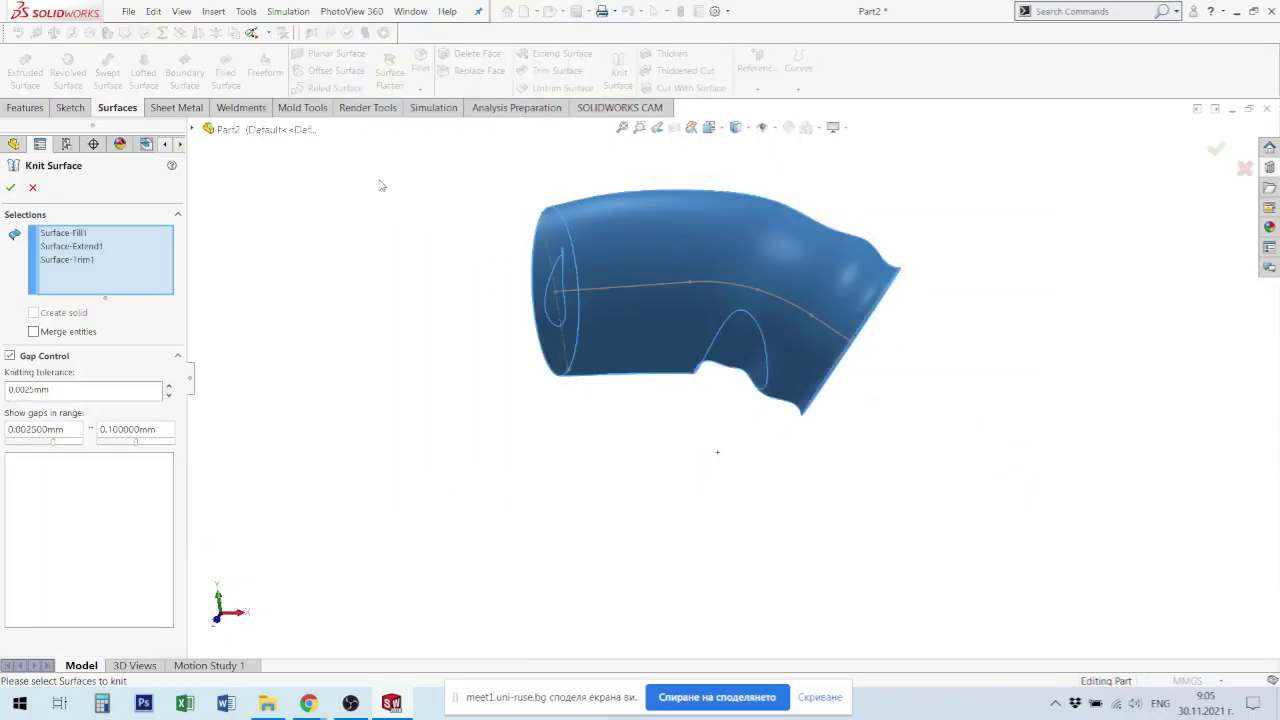
pyautogui.click(11, 189)
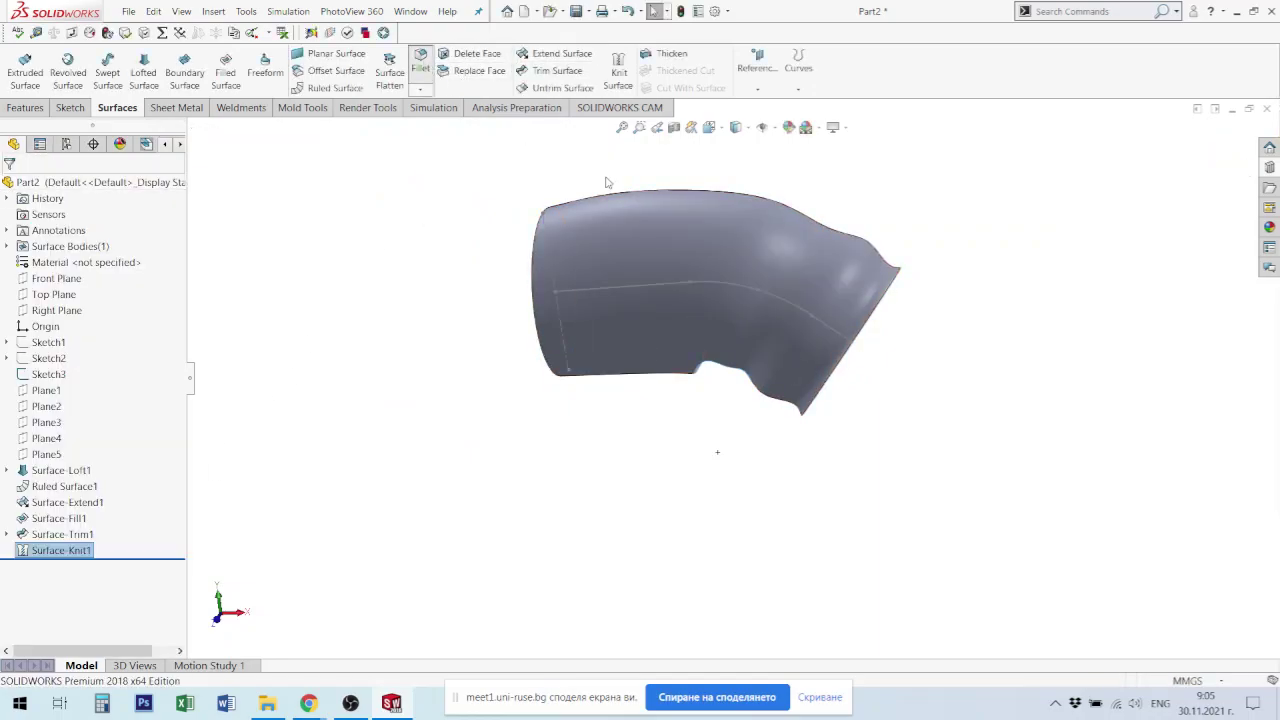
# Step: Fillet the duct's right and left end edges with a 4 mm radius, creating Fillet1
pyautogui.click(893, 290)
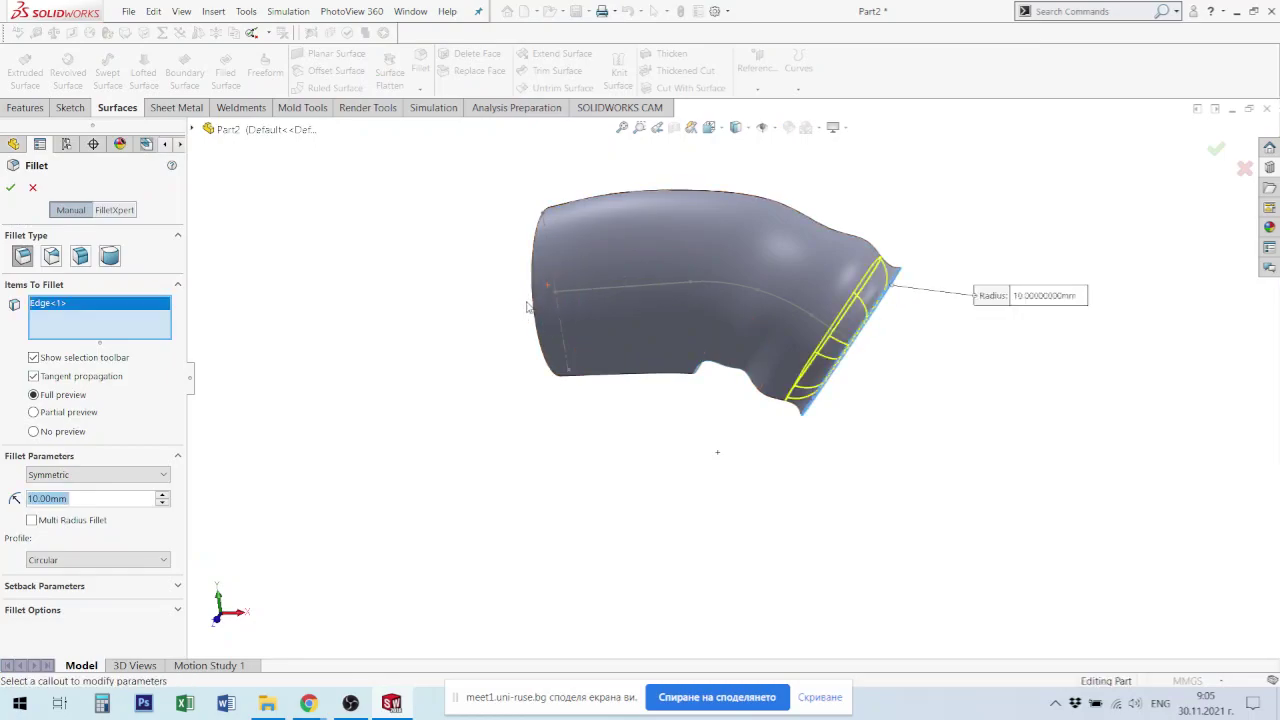
pyautogui.click(535, 305)
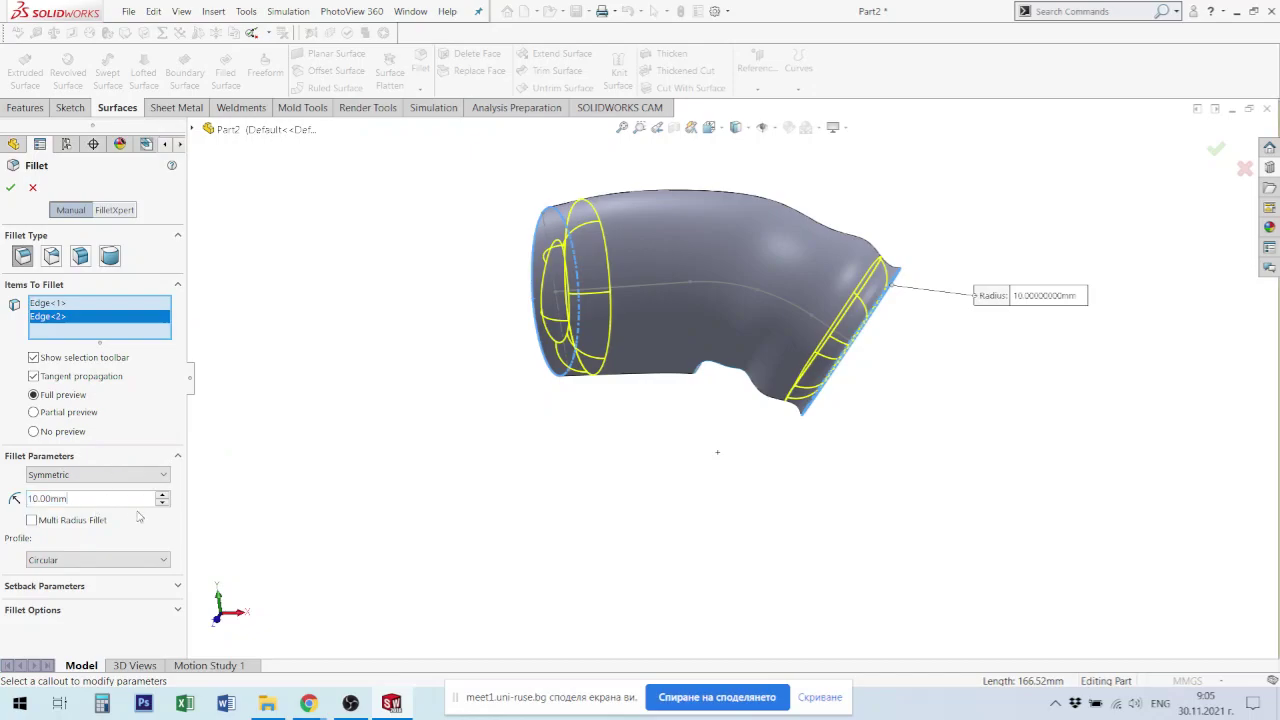
pyautogui.write('4')
pyautogui.press('Return')
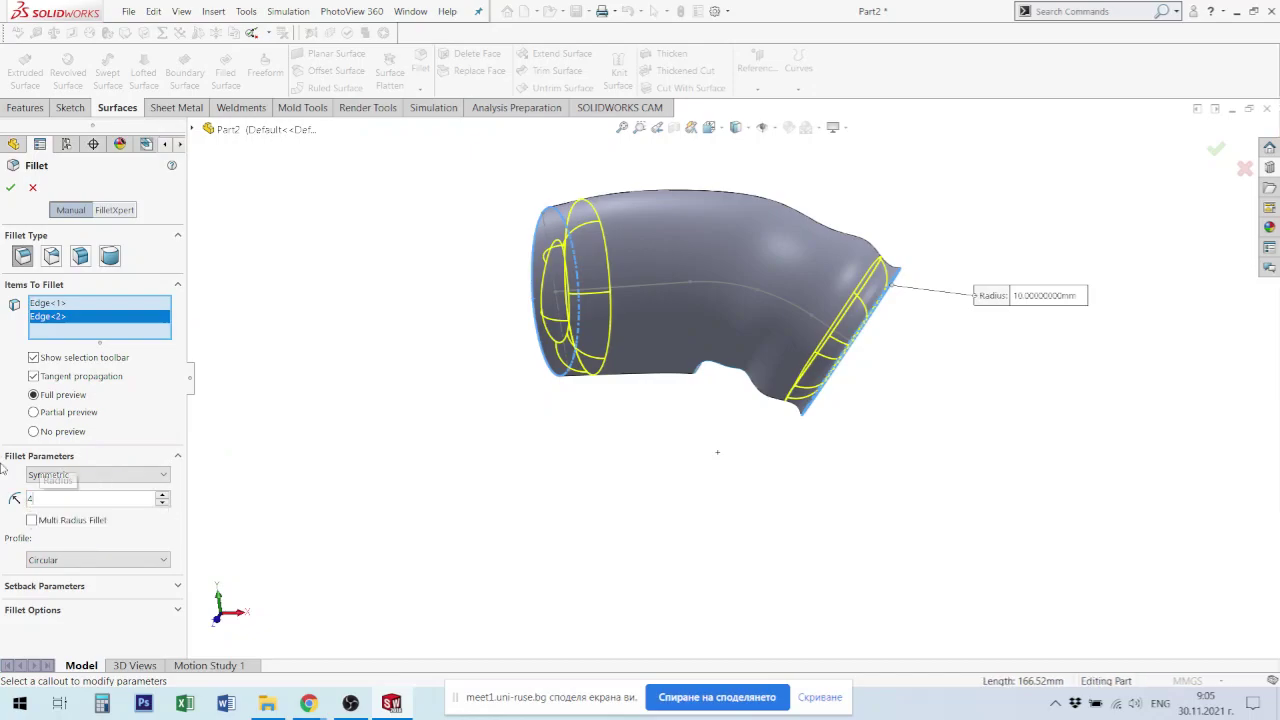
pyautogui.click(12, 188)
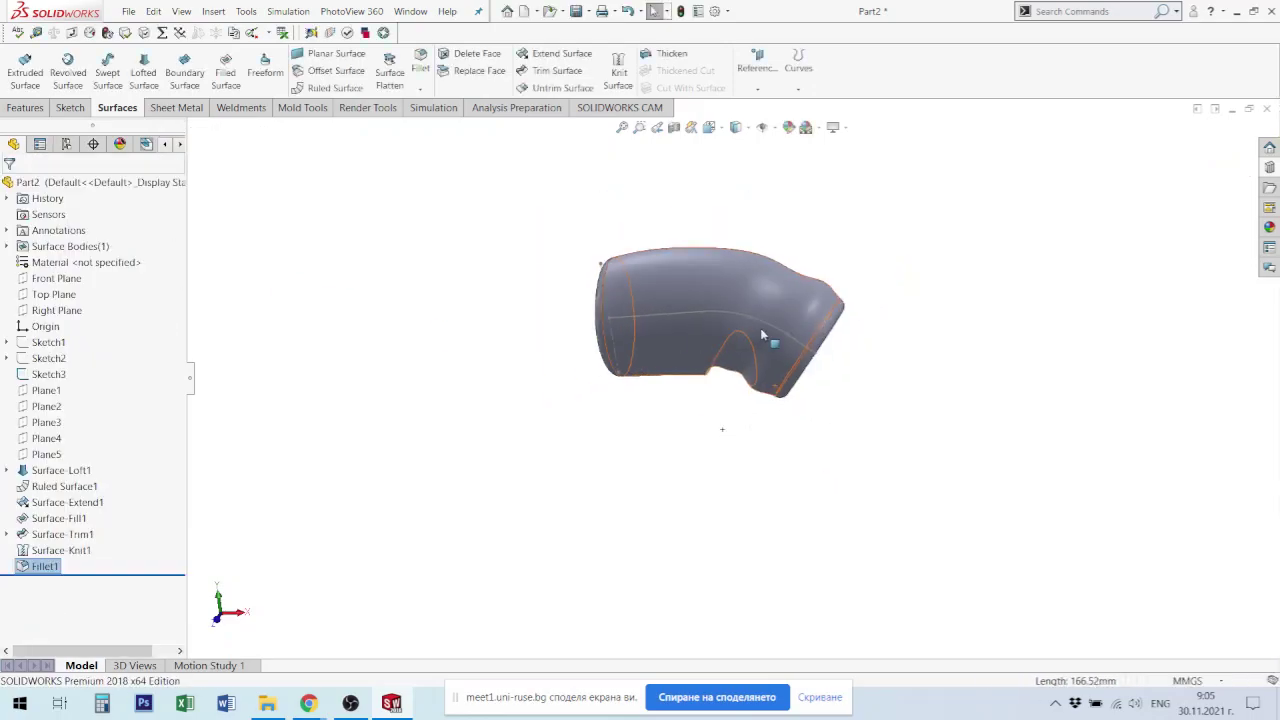
pyautogui.moveTo(760, 328); pyautogui.dragTo(794, 295, button='middle')
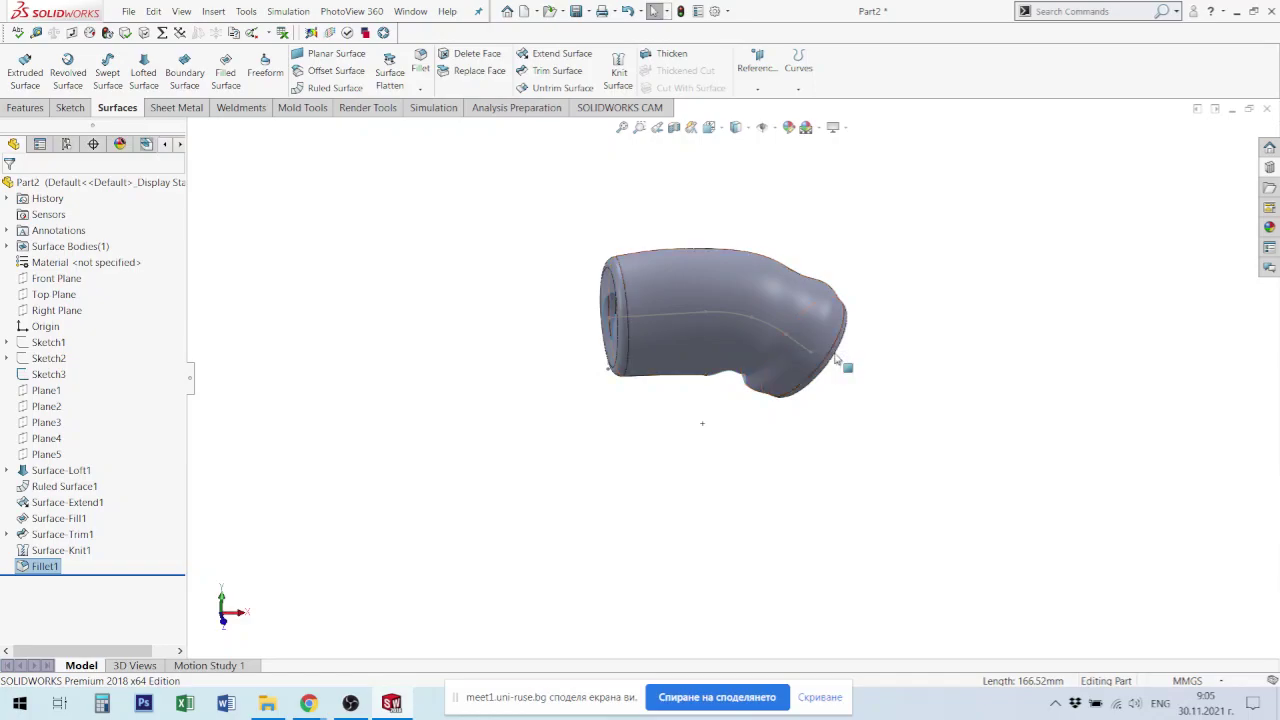
pyautogui.moveTo(818, 349); pyautogui.dragTo(748, 288, button='middle')
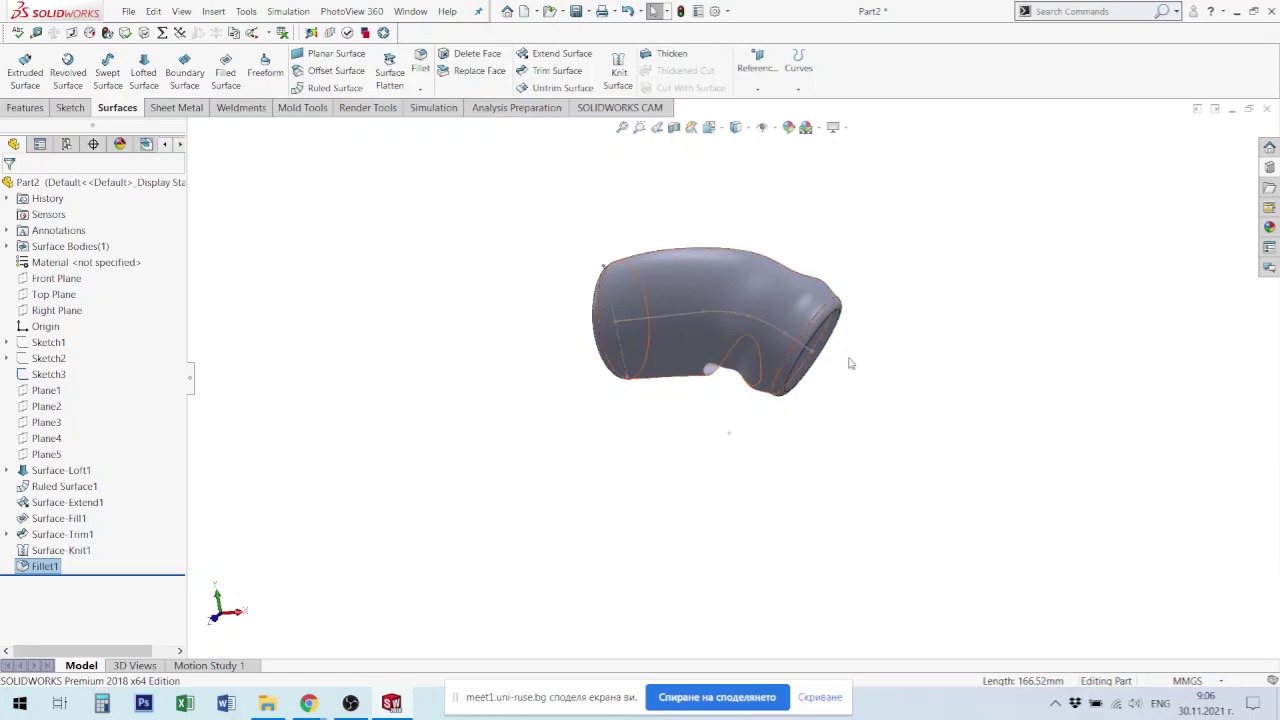
pyautogui.moveTo(853, 360)
pyautogui.mouseDown(button='middle')
pyautogui.moveTo(863, 320)
pyautogui.moveTo(827, 403)
pyautogui.moveTo(825, 316)
pyautogui.moveTo(812, 356)
pyautogui.moveTo(754, 300)
pyautogui.mouseUp(button='middle')
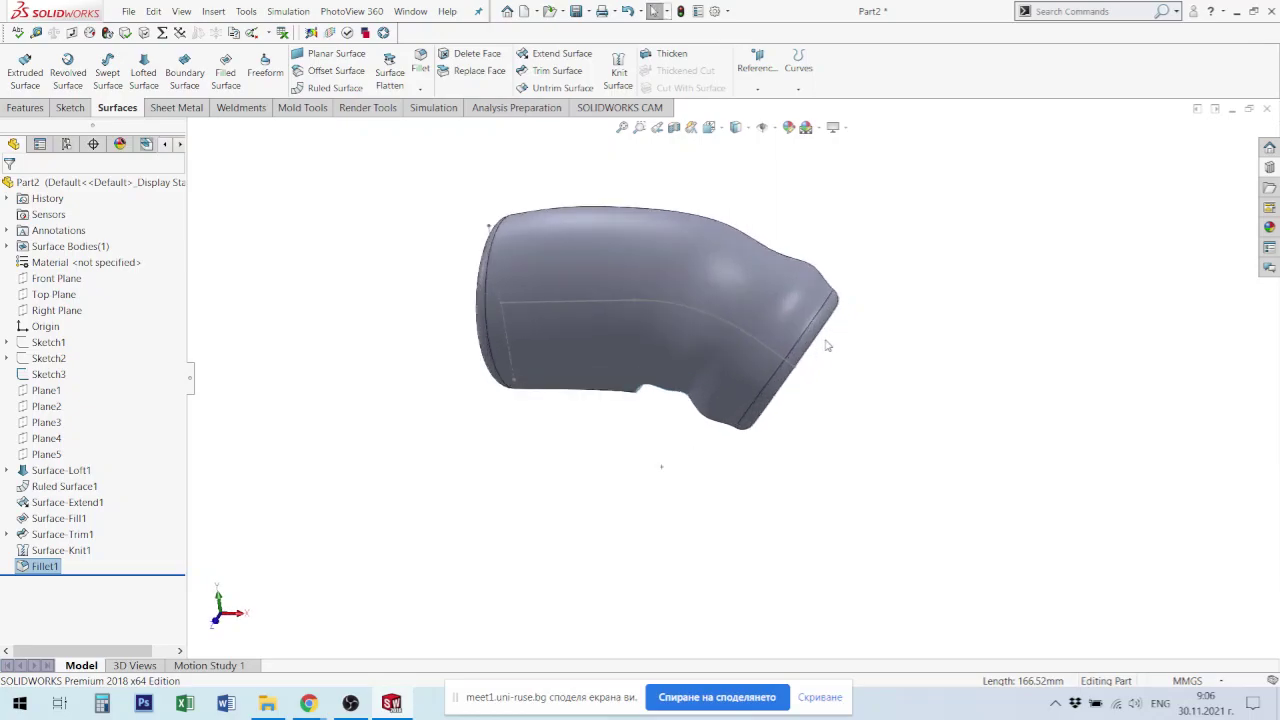
pyautogui.scroll(-5, 754, 300)
pyautogui.scroll(4, 606, 352)
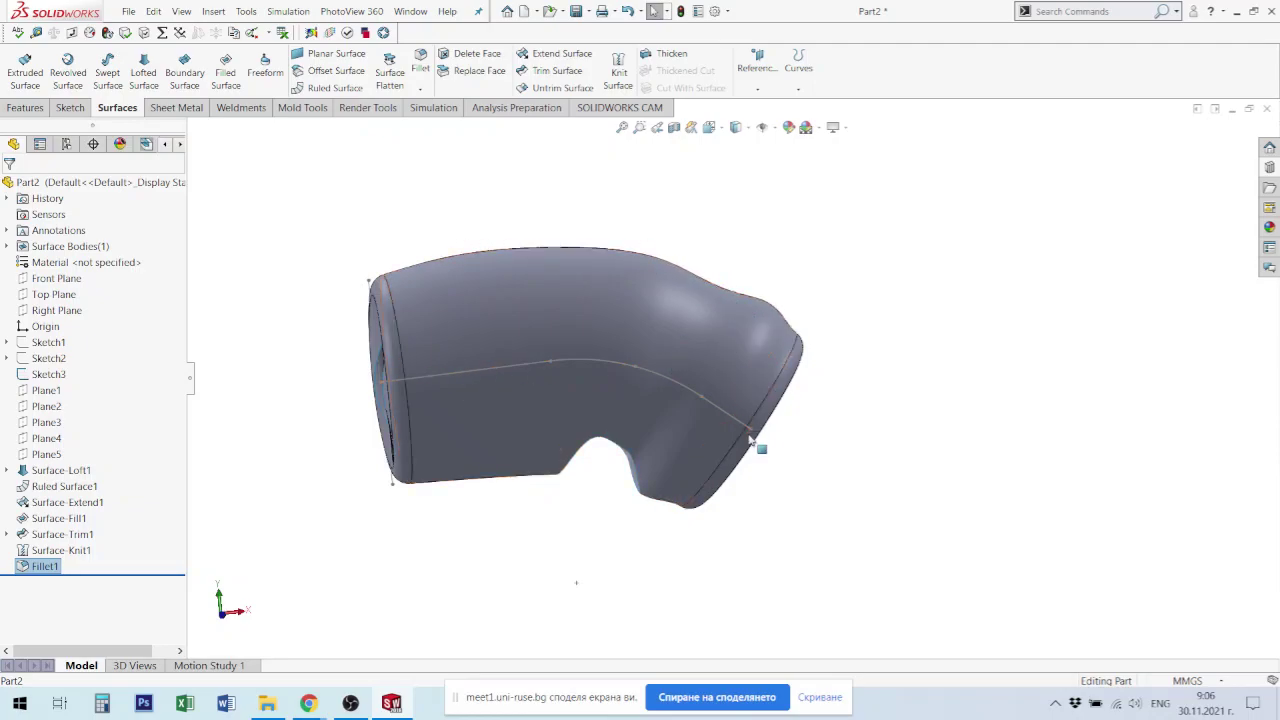
pyautogui.moveTo(751, 443)
pyautogui.mouseDown(button='middle')
pyautogui.moveTo(706, 368)
pyautogui.moveTo(728, 384)
pyautogui.mouseUp(button='middle')
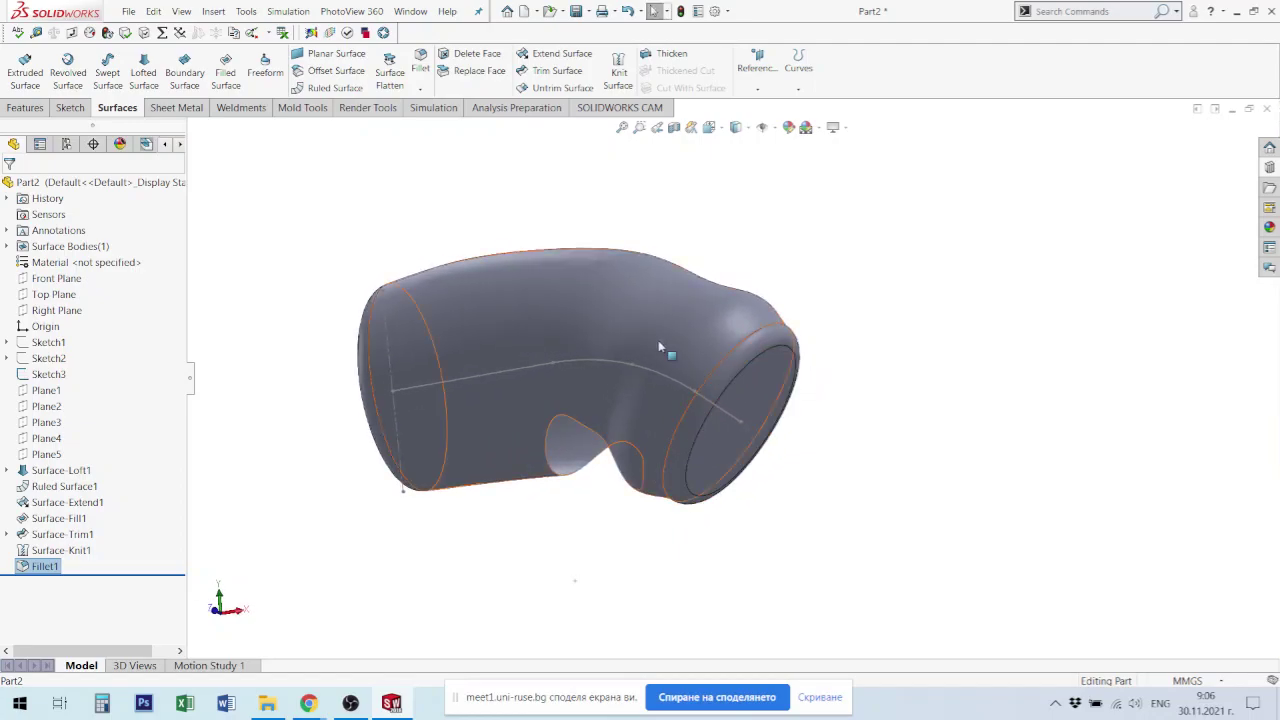
pyautogui.moveTo(712, 324)
pyautogui.mouseDown(button='middle')
pyautogui.moveTo(741, 356)
pyautogui.moveTo(717, 438)
pyautogui.moveTo(809, 466)
pyautogui.mouseUp(button='middle')
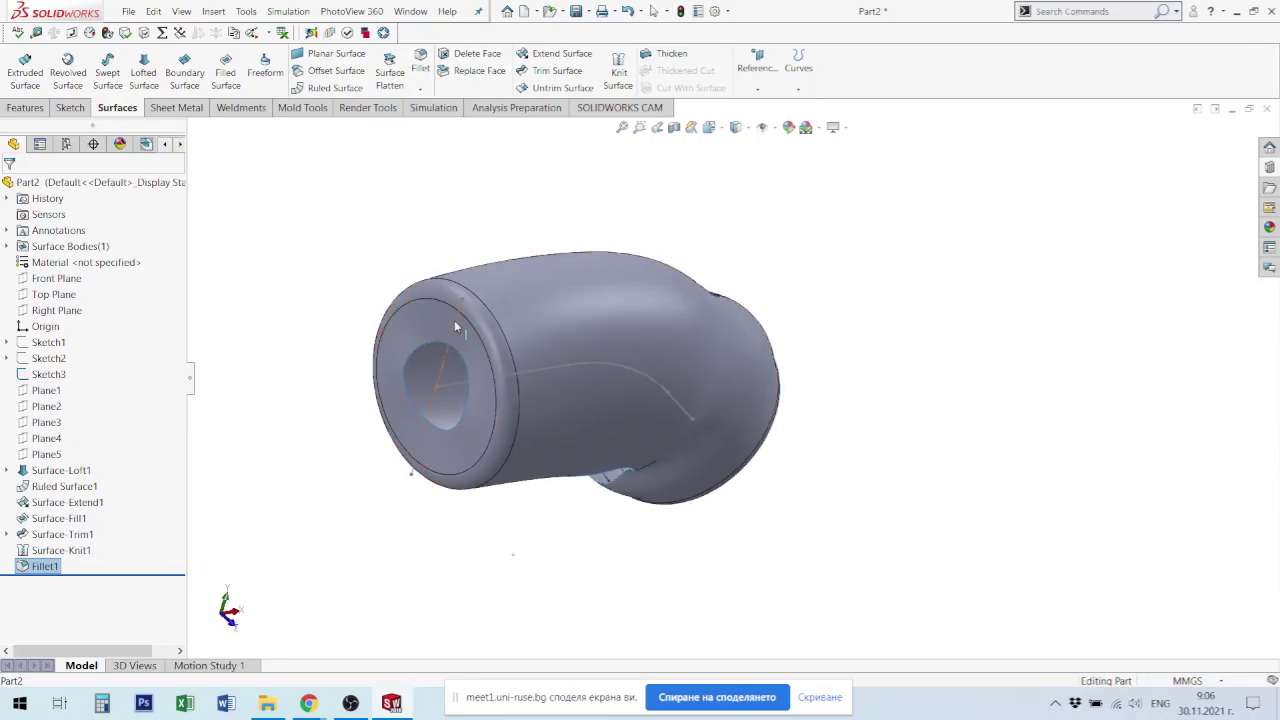
pyautogui.click(476, 355)
pyautogui.scroll(-1, 480, 350)
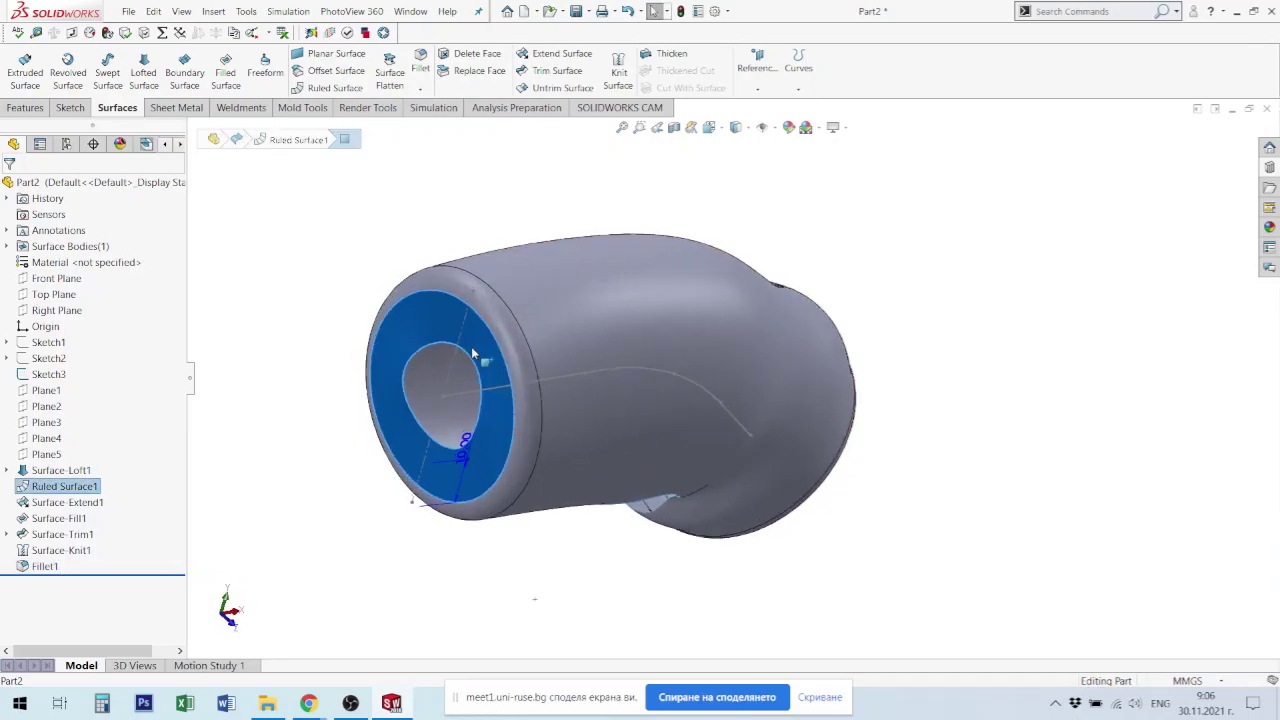
pyautogui.scroll(-1, 485, 345)
pyautogui.moveTo(489, 343)
pyautogui.mouseDown(button='middle')
pyautogui.moveTo(424, 245)
pyautogui.moveTo(780, 465)
pyautogui.mouseUp(button='middle')
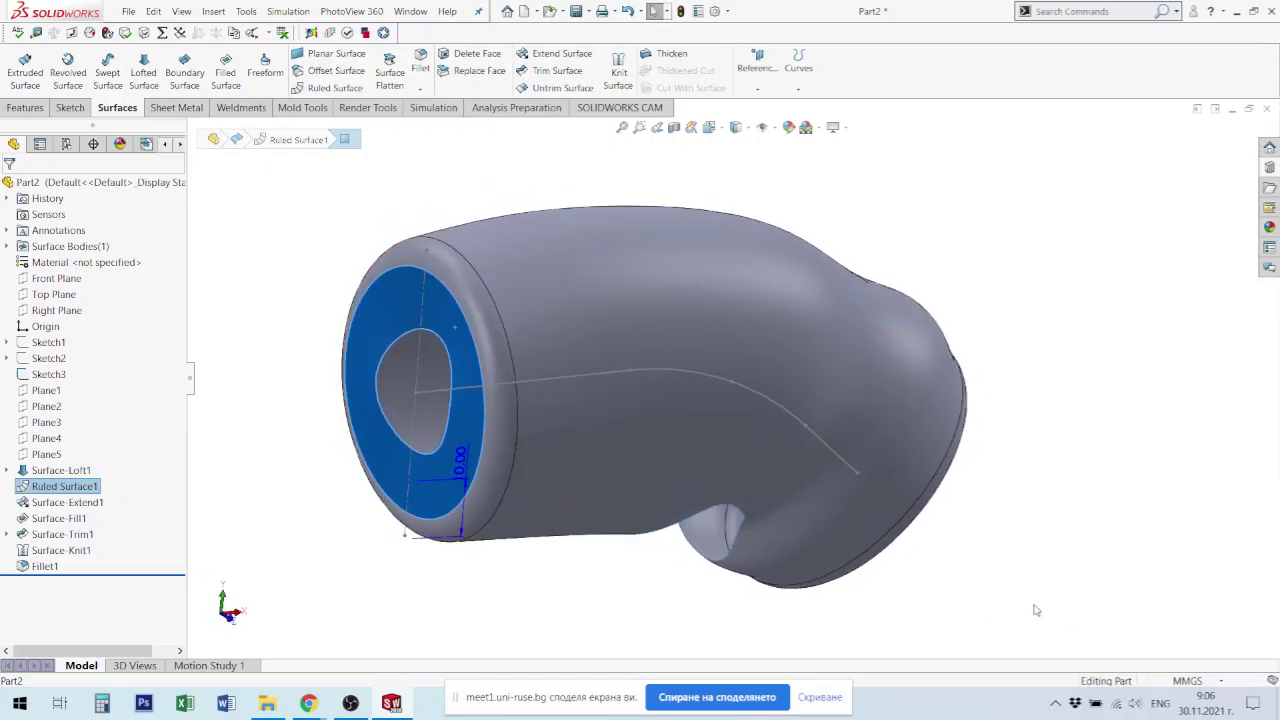
pyautogui.moveTo(720, 297)
pyautogui.mouseDown(button='middle')
pyautogui.moveTo(666, 291)
pyautogui.moveTo(663, 323)
pyautogui.mouseUp(button='middle')
# Step: Set up a 1.00 mm Thicken on the filleted duct surface Fillet1, checking both duct ends
pyautogui.click(656, 160)
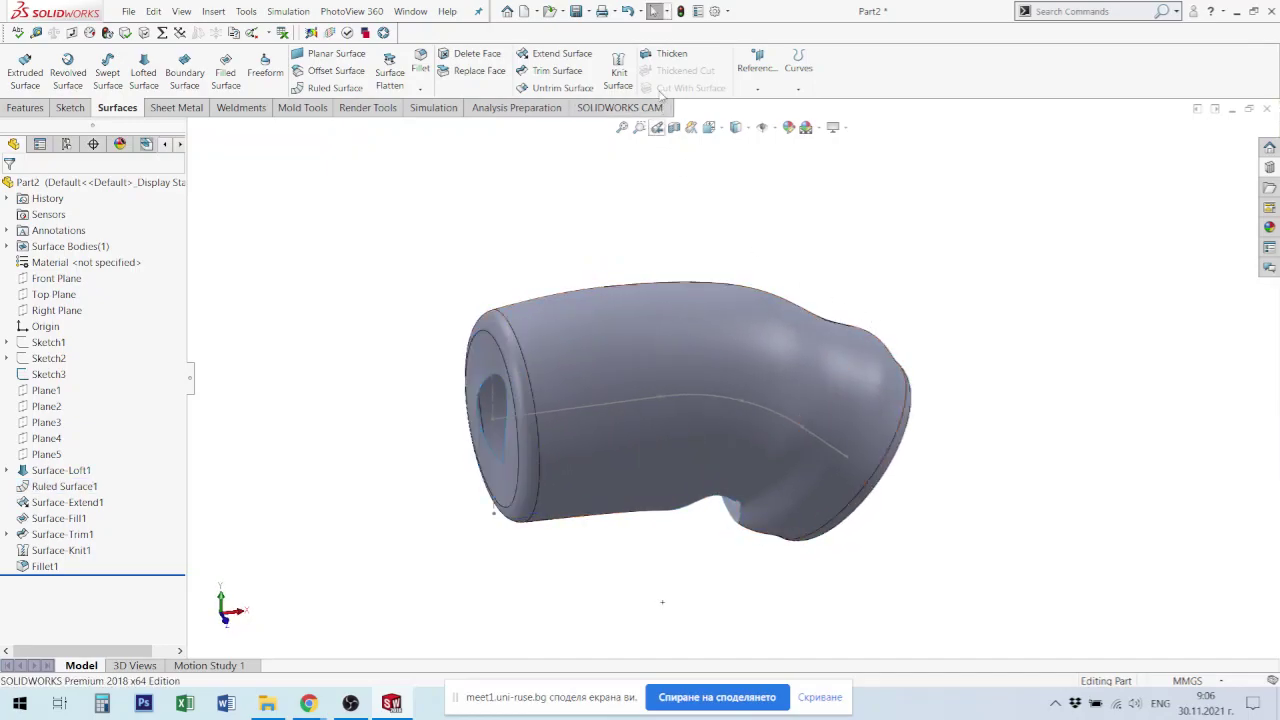
pyautogui.click(667, 54)
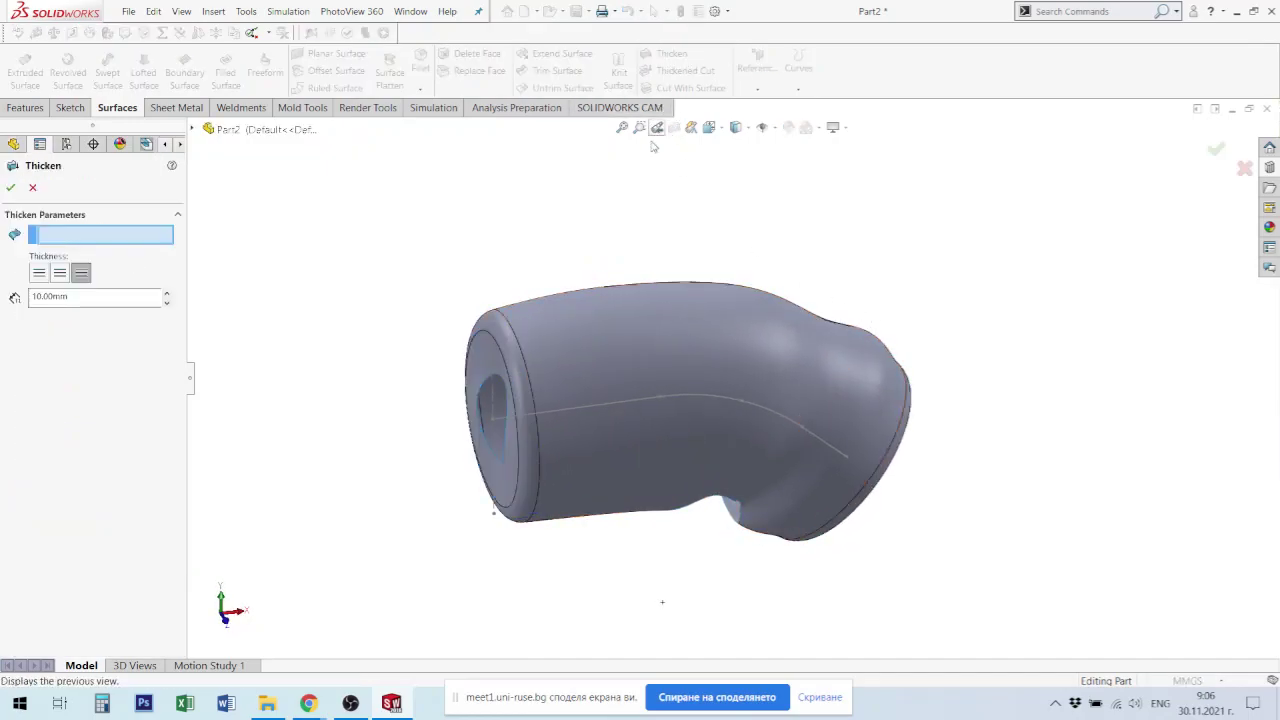
pyautogui.moveTo(90, 296); pyautogui.dragTo(2, 285)
pyautogui.write('1')
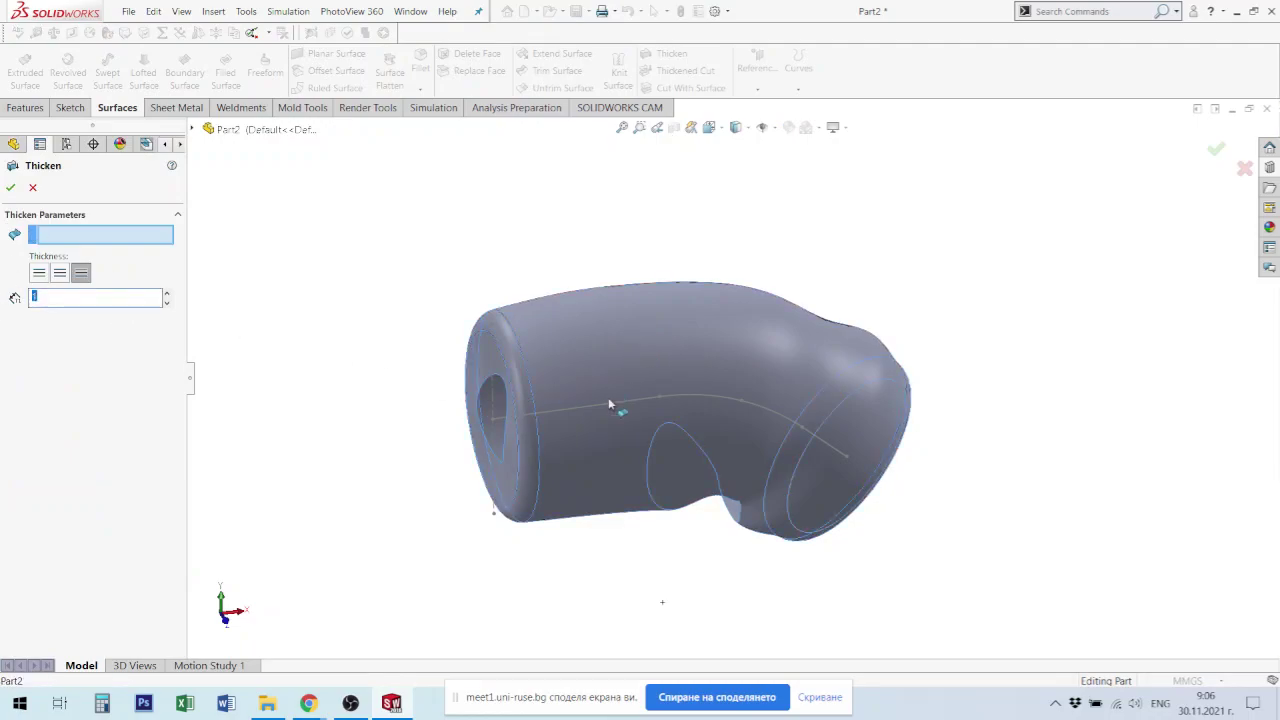
pyautogui.click(607, 452)
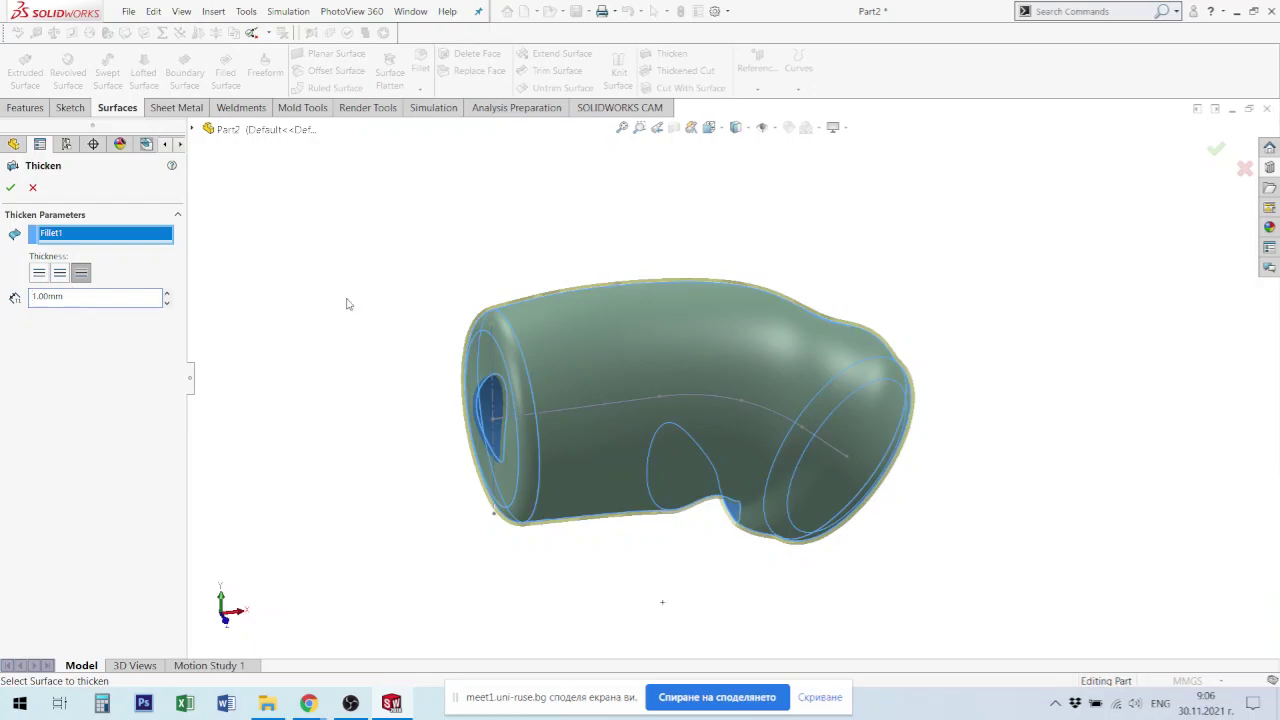
pyautogui.moveTo(810, 376); pyautogui.dragTo(674, 277, button='middle')
pyautogui.scroll(-3, 757, 397)
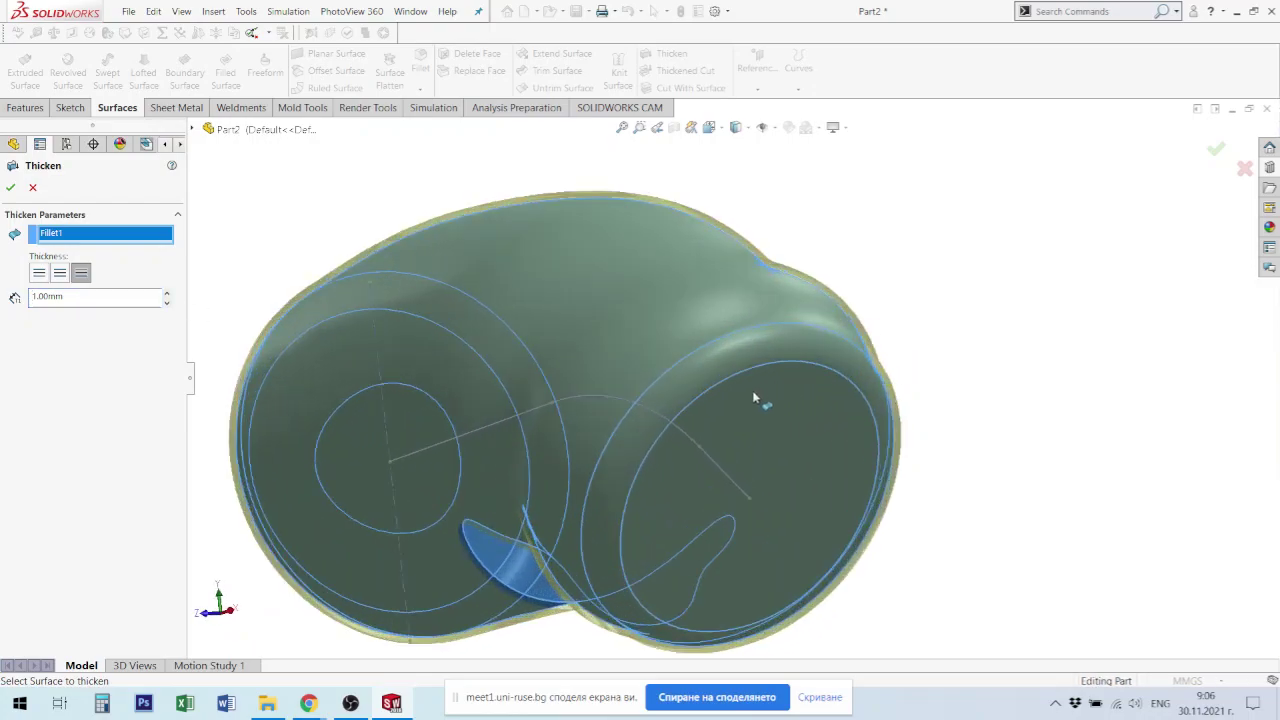
pyautogui.scroll(-2, 796, 371)
pyautogui.moveTo(796, 371)
pyautogui.mouseDown(button='middle')
pyautogui.moveTo(857, 309)
pyautogui.moveTo(562, 646)
pyautogui.mouseUp(button='middle')
pyautogui.scroll(3, 563, 594)
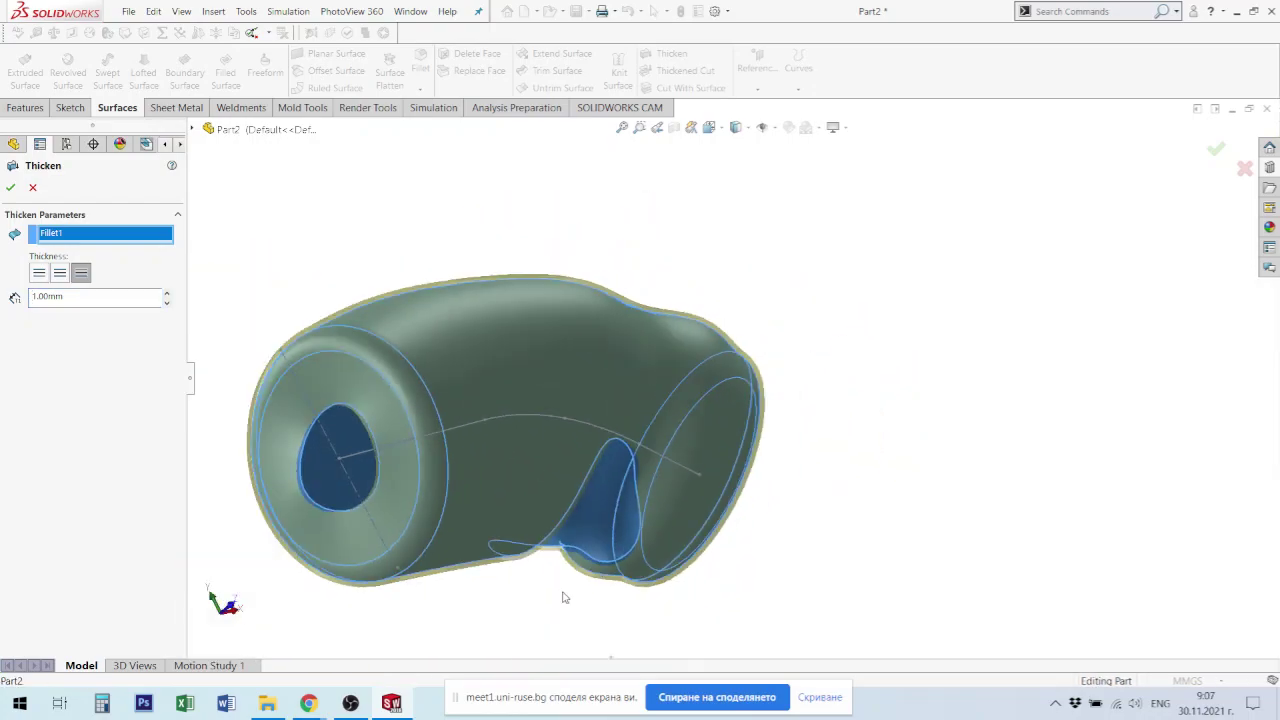
pyautogui.scroll(-4, 708, 471)
pyautogui.moveTo(708, 472); pyautogui.dragTo(869, 477, button='middle')
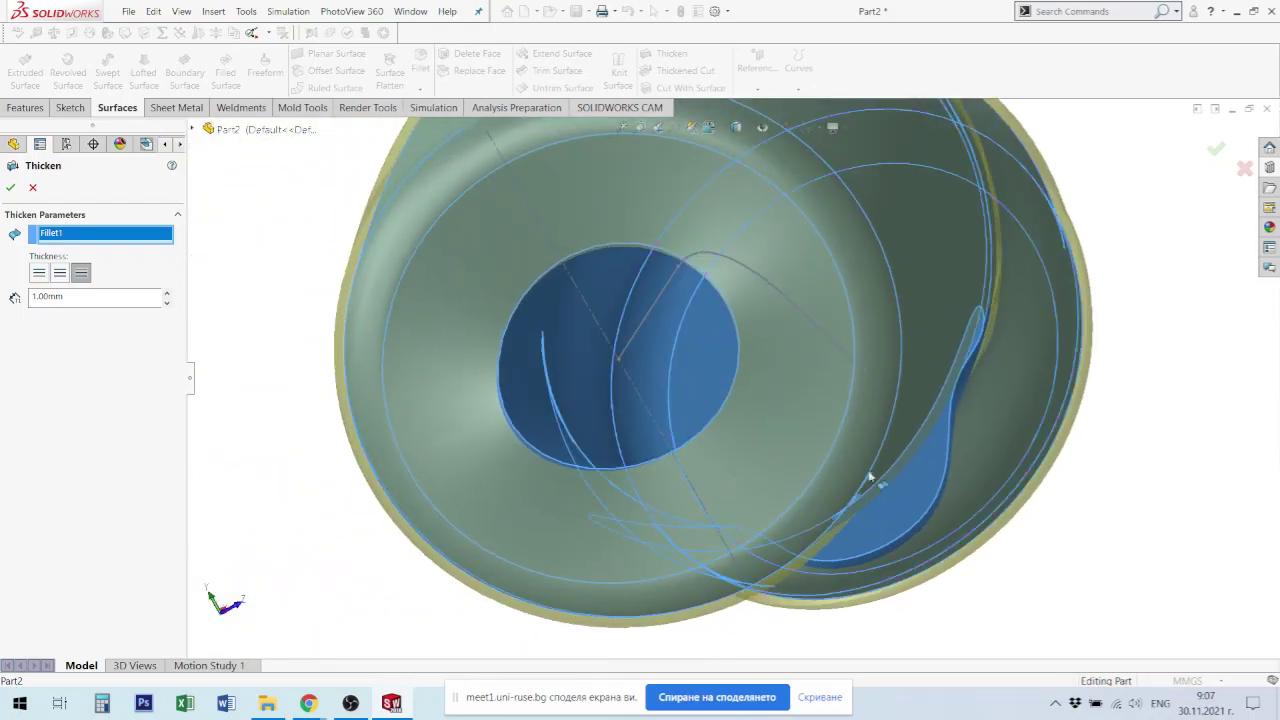
# Step: Thicken toward Side 1 only and apply it, creating the solid Thicken1
pyautogui.click(42, 282)
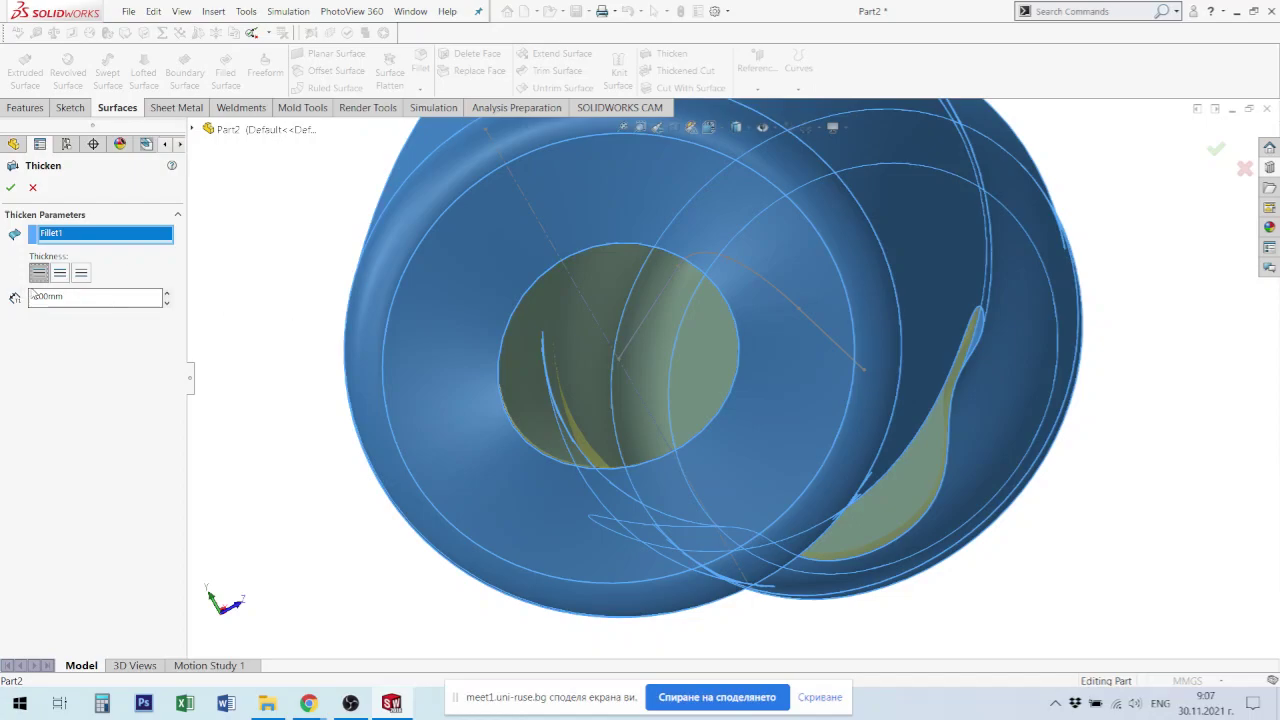
pyautogui.scroll(-2, 1031, 345)
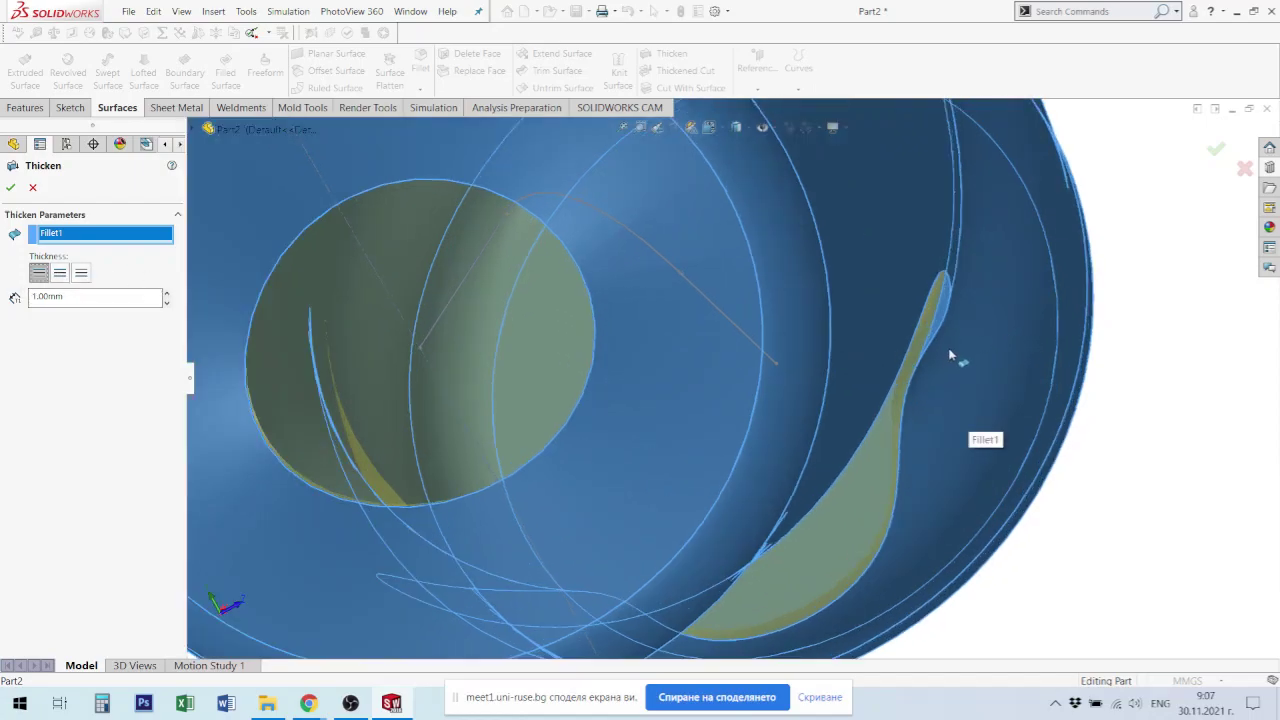
pyautogui.scroll(2, 920, 360)
pyautogui.scroll(-1, 870, 345)
pyautogui.moveTo(864, 337); pyautogui.dragTo(720, 330, button='middle')
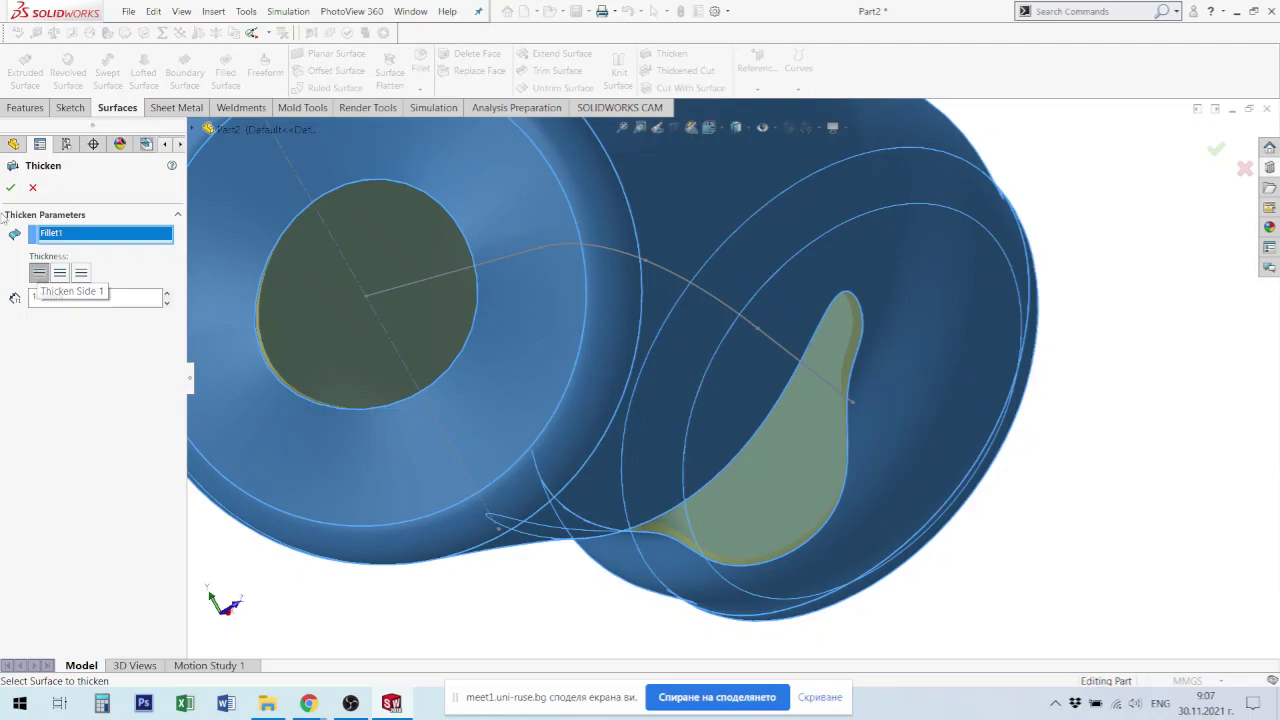
pyautogui.click(9, 183)
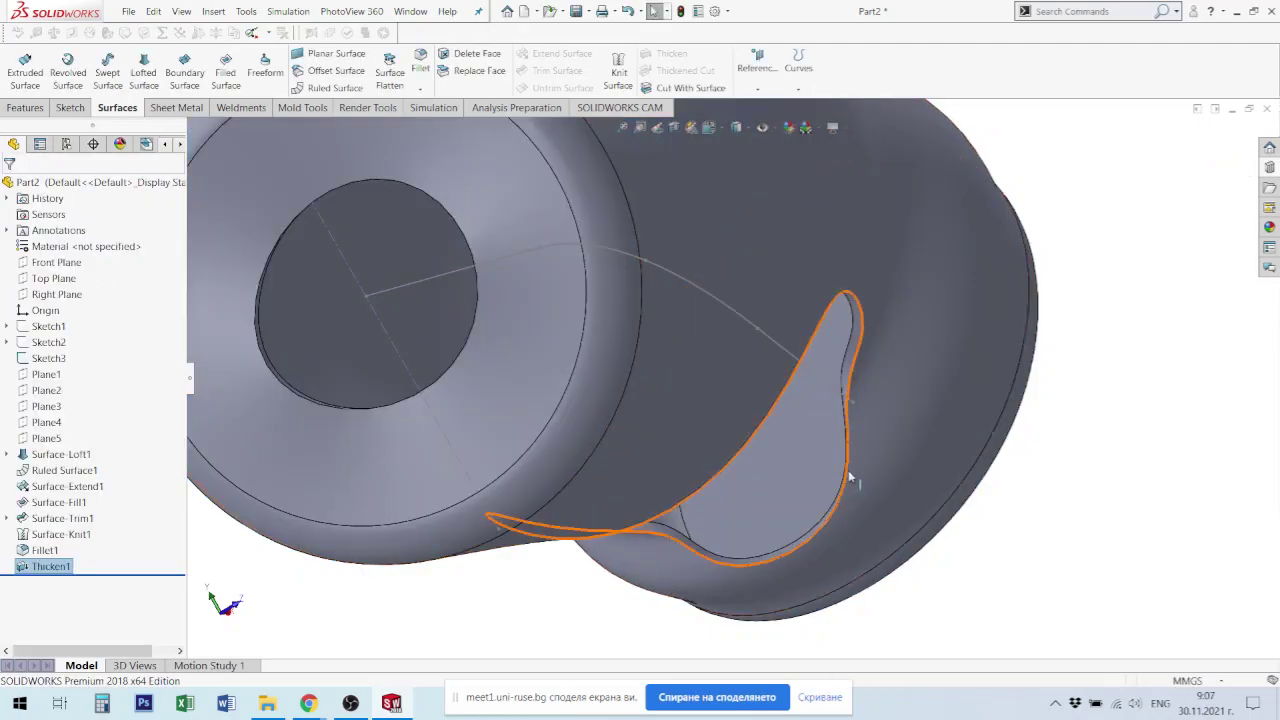
# Step: Inspect the Thicken1 solid from above and the side, then bring up the Features commands
pyautogui.moveTo(848, 470)
pyautogui.mouseDown(button='middle')
pyautogui.moveTo(829, 271)
pyautogui.moveTo(883, 378)
pyautogui.moveTo(777, 312)
pyautogui.moveTo(720, 357)
pyautogui.moveTo(714, 420)
pyautogui.mouseUp(button='middle')
pyautogui.scroll(3, 714, 420)
pyautogui.scroll(-3, 844, 260)
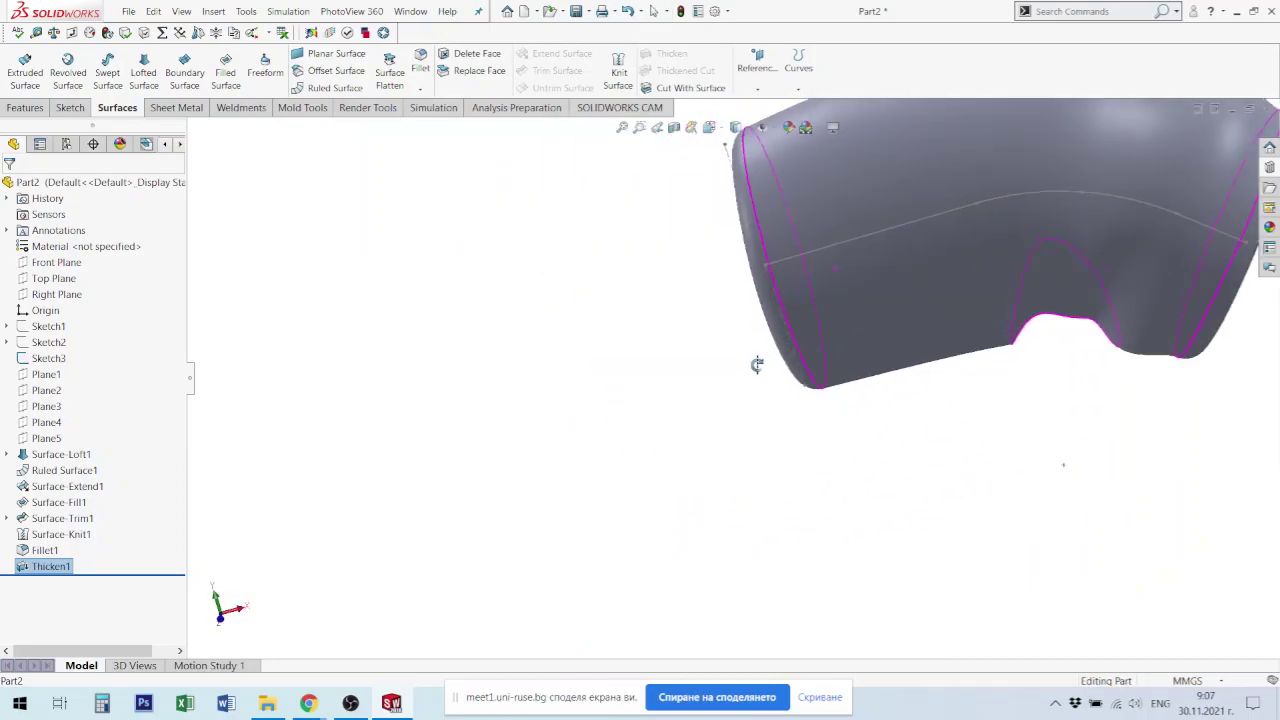
pyautogui.moveTo(844, 260); pyautogui.dragTo(1013, 252, button='middle')
pyautogui.scroll(5, 1013, 252)
pyautogui.scroll(-3, 780, 318)
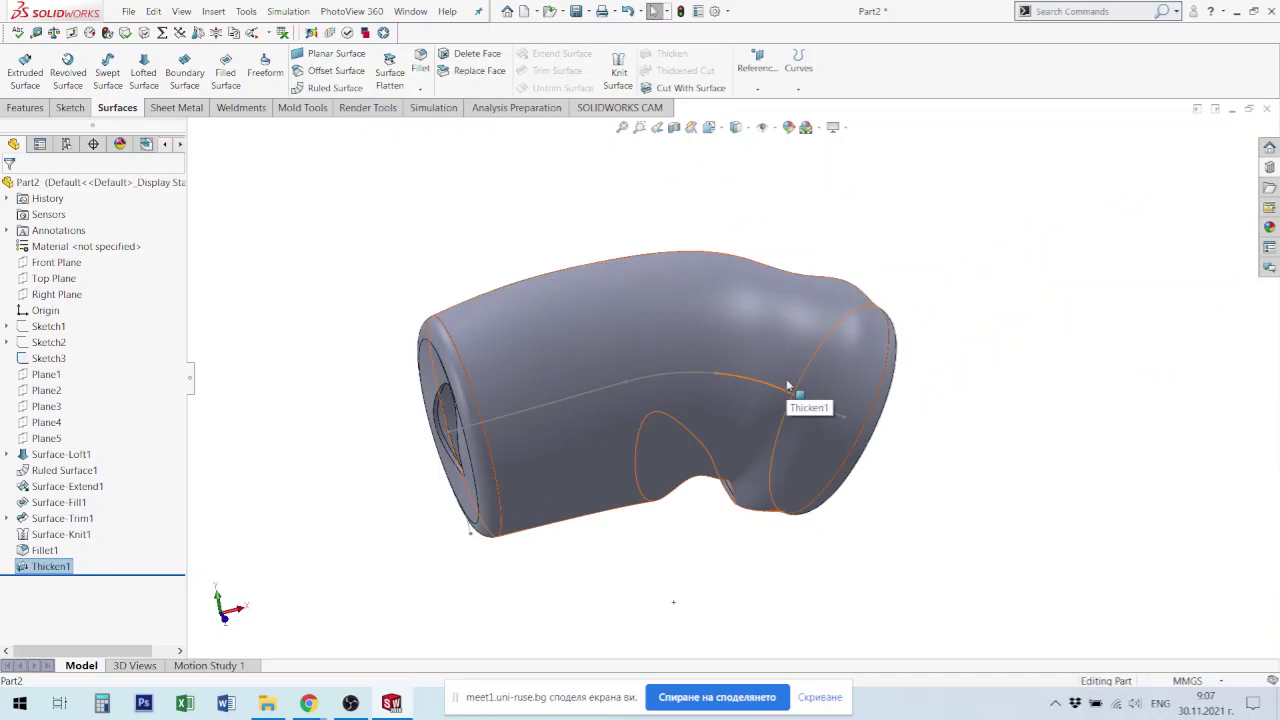
pyautogui.click(25, 108)
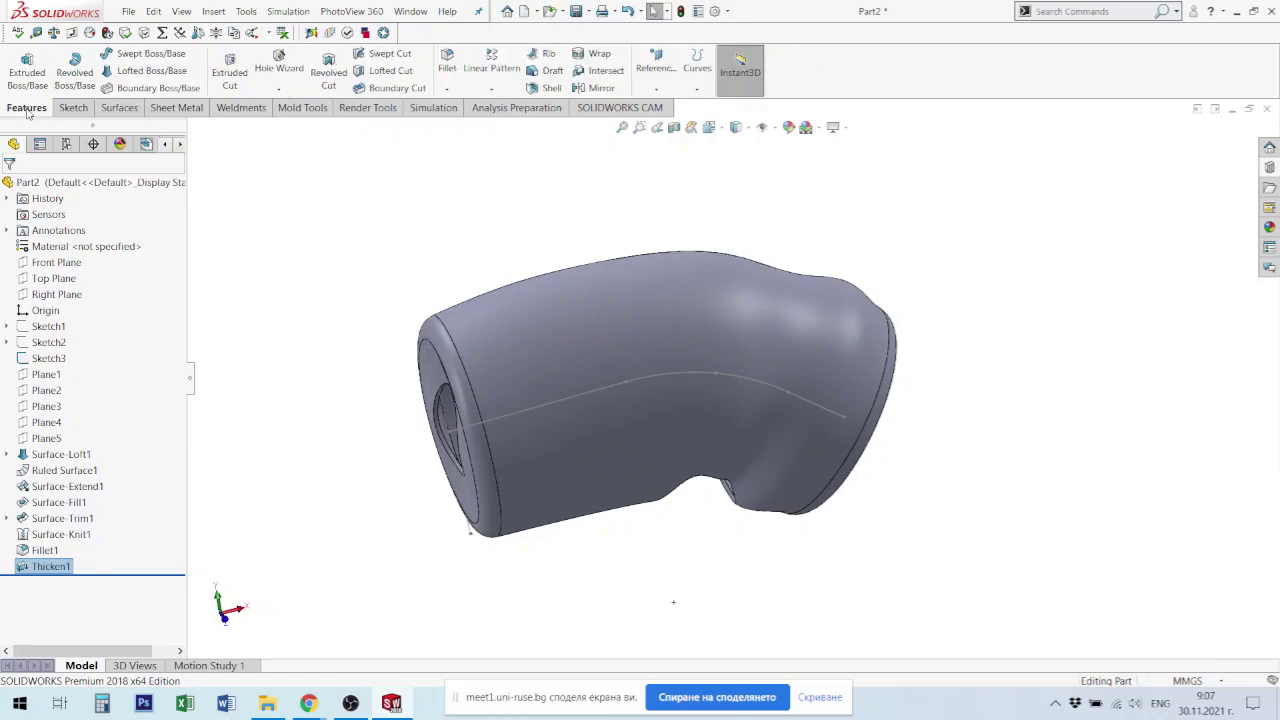